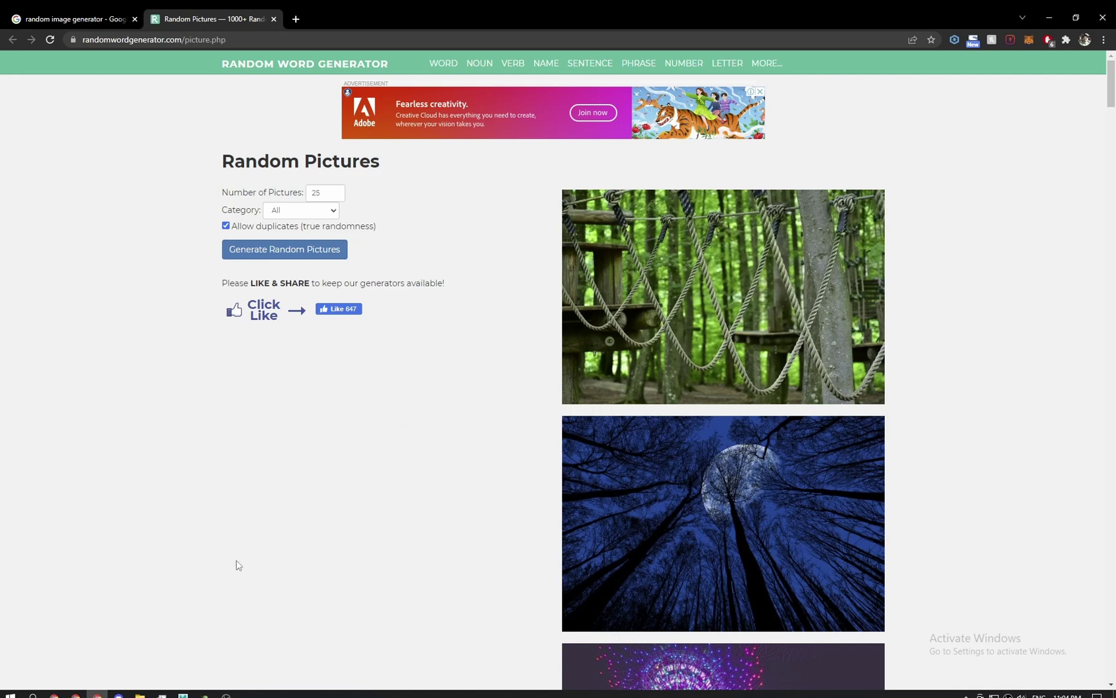
Briefly bring Maya forward, minimize it, and return to the Random Pictures list.
click(183, 695)
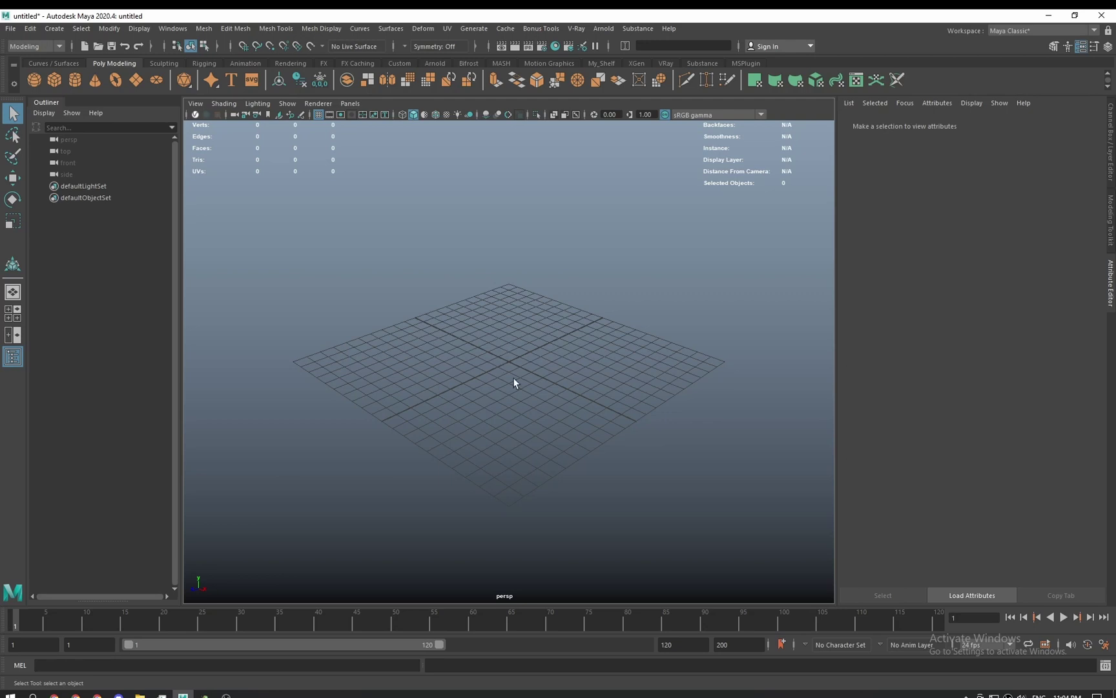
click(1049, 16)
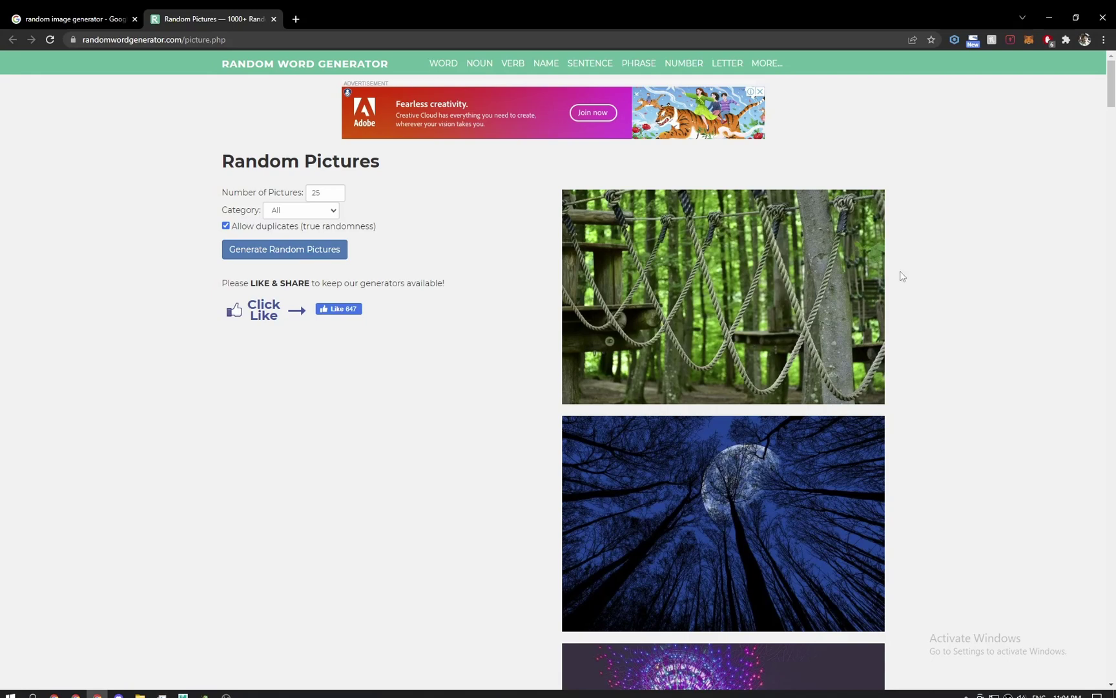
scroll(900, 278, down, 2)
scroll(932, 268, up, 2)
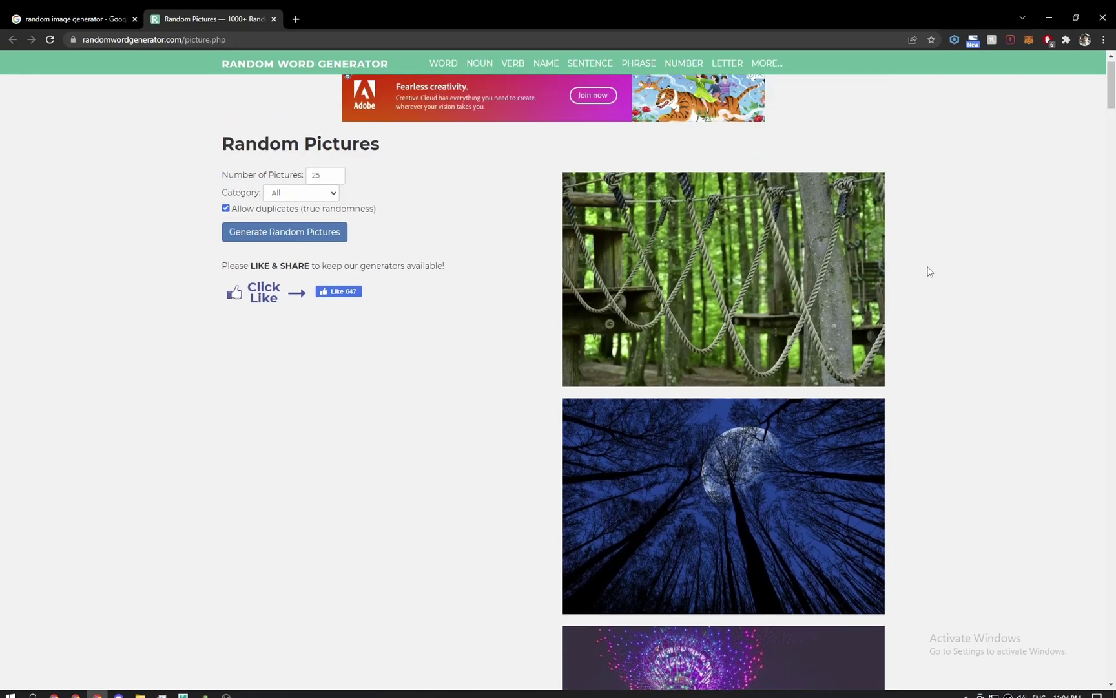
mouse_move(1112, 91)
mouse_down()
mouse_move(1111, 144)
mouse_move(1111, 95)
mouse_up()
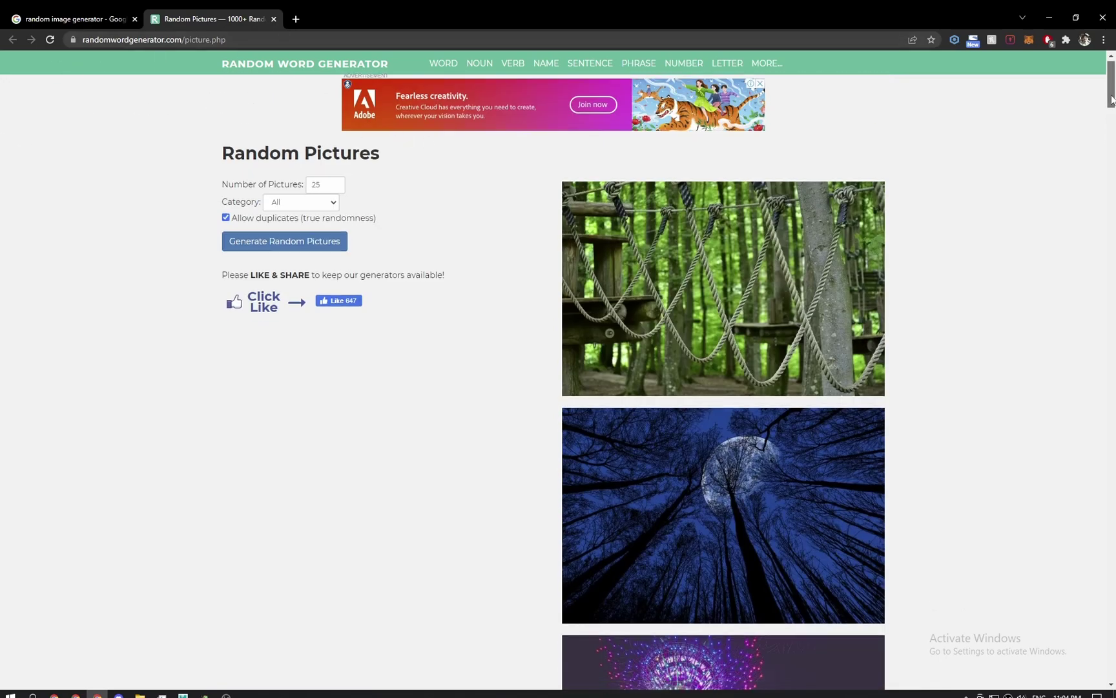
drag(1111, 94, 1114, 347)
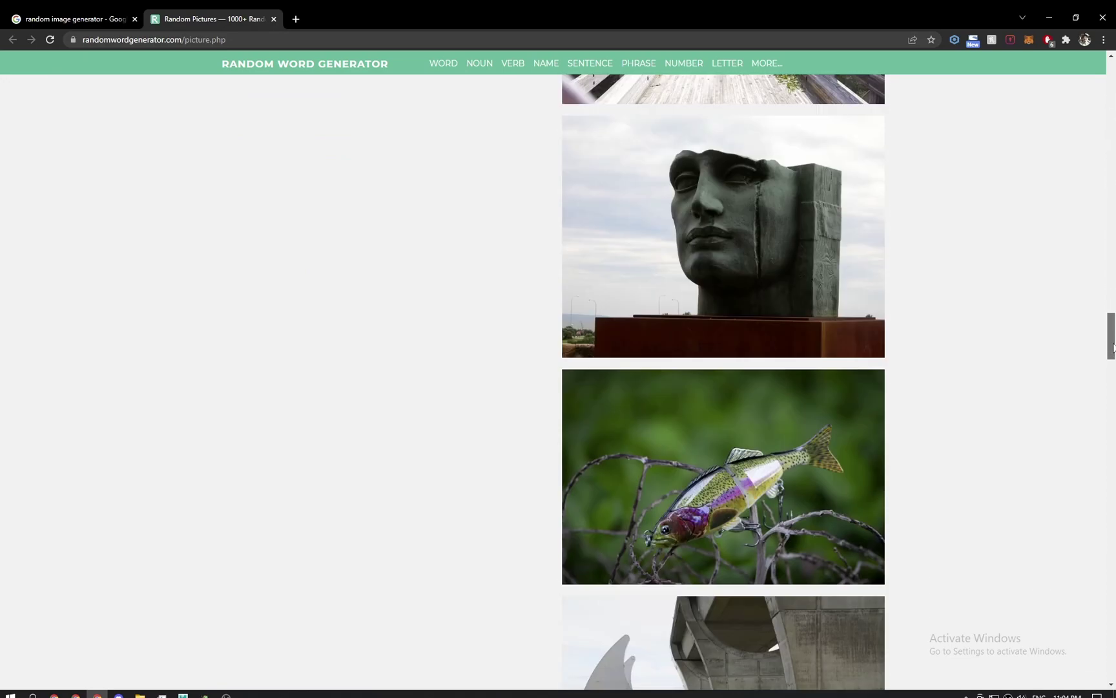
Scroll down the Random Pictures list and open the Falkirk wheel photo's page.
scroll(249, 339, down, 1)
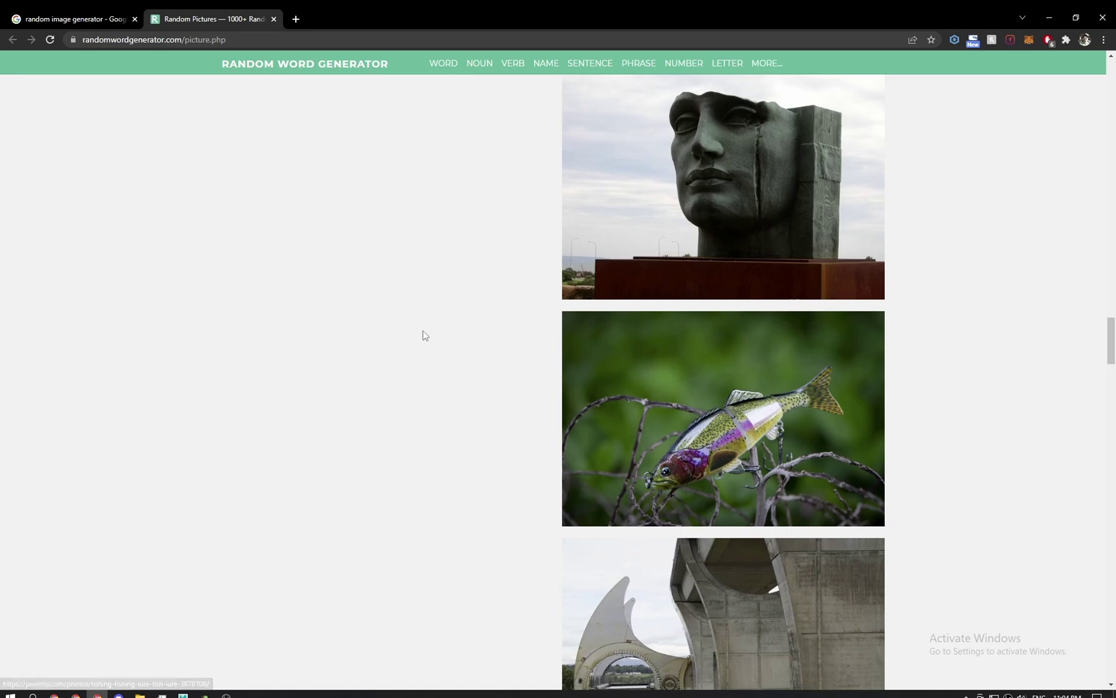
scroll(436, 333, down, 3)
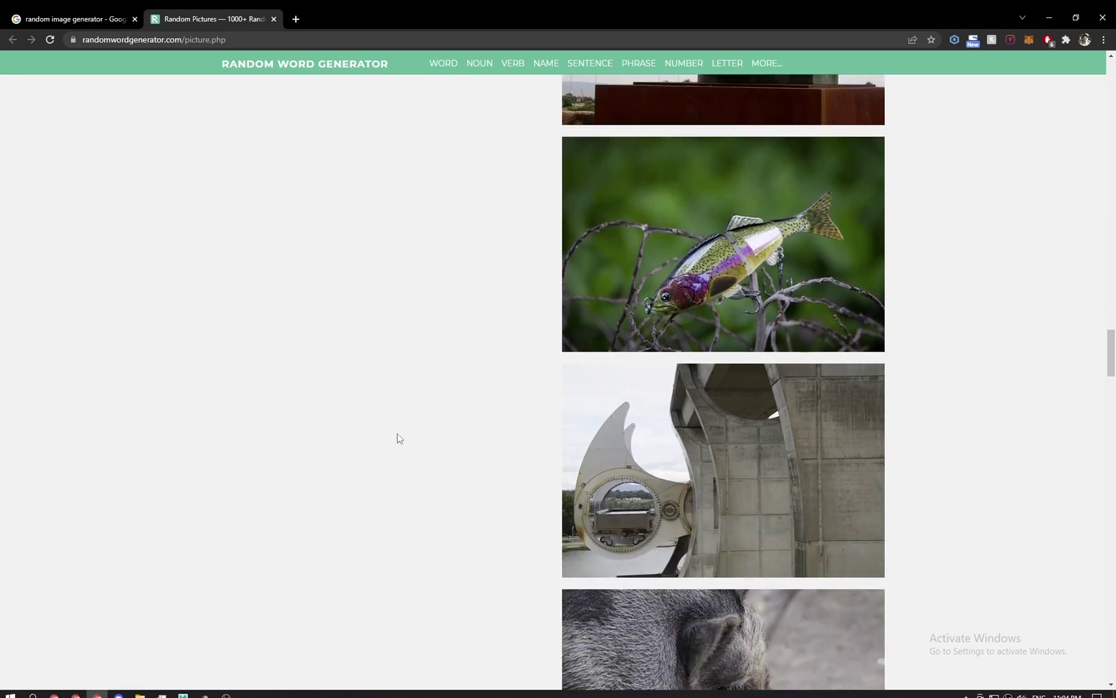
scroll(354, 386, down, 4)
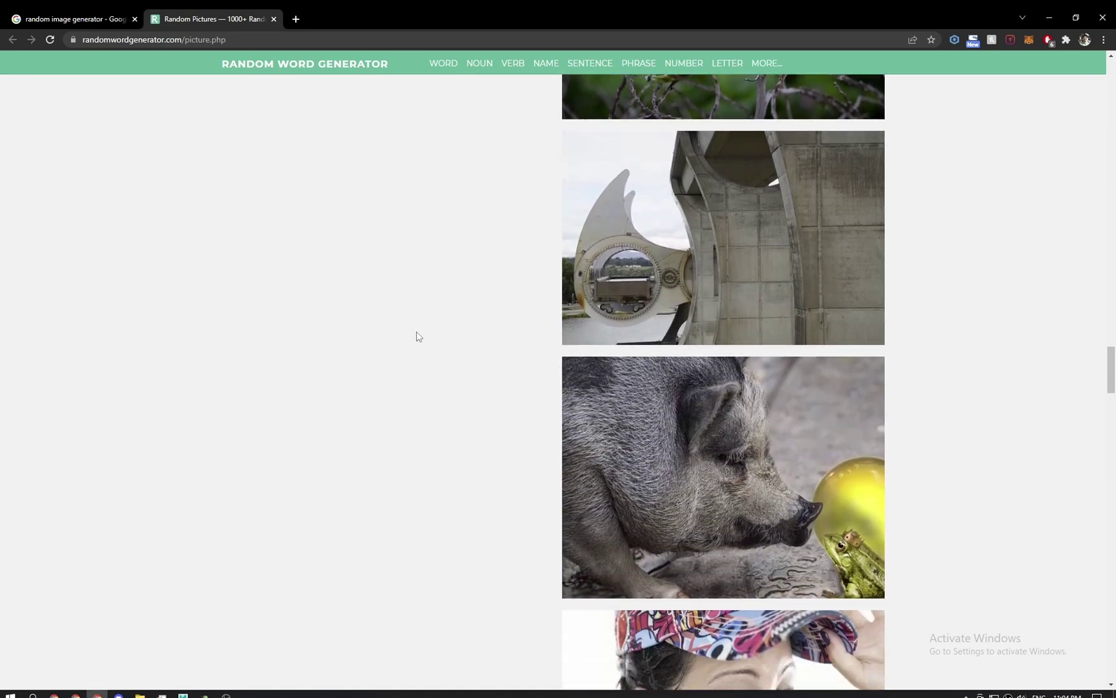
scroll(417, 336, down, 4)
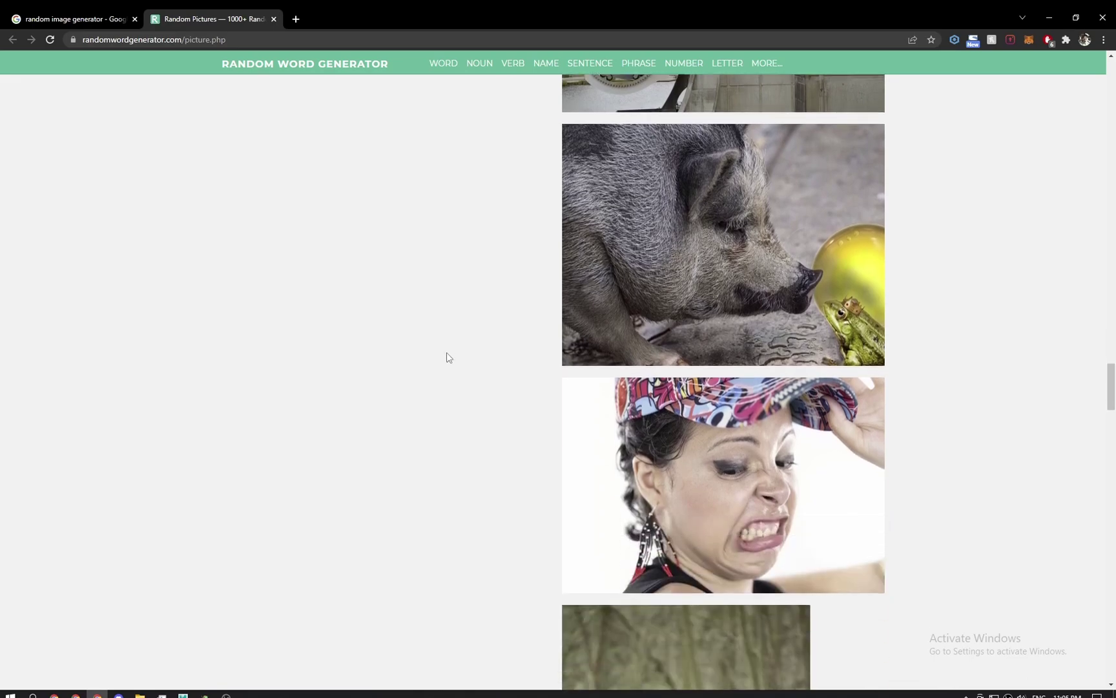
scroll(446, 356, down, 8)
drag(1112, 426, 1114, 364)
click(710, 344)
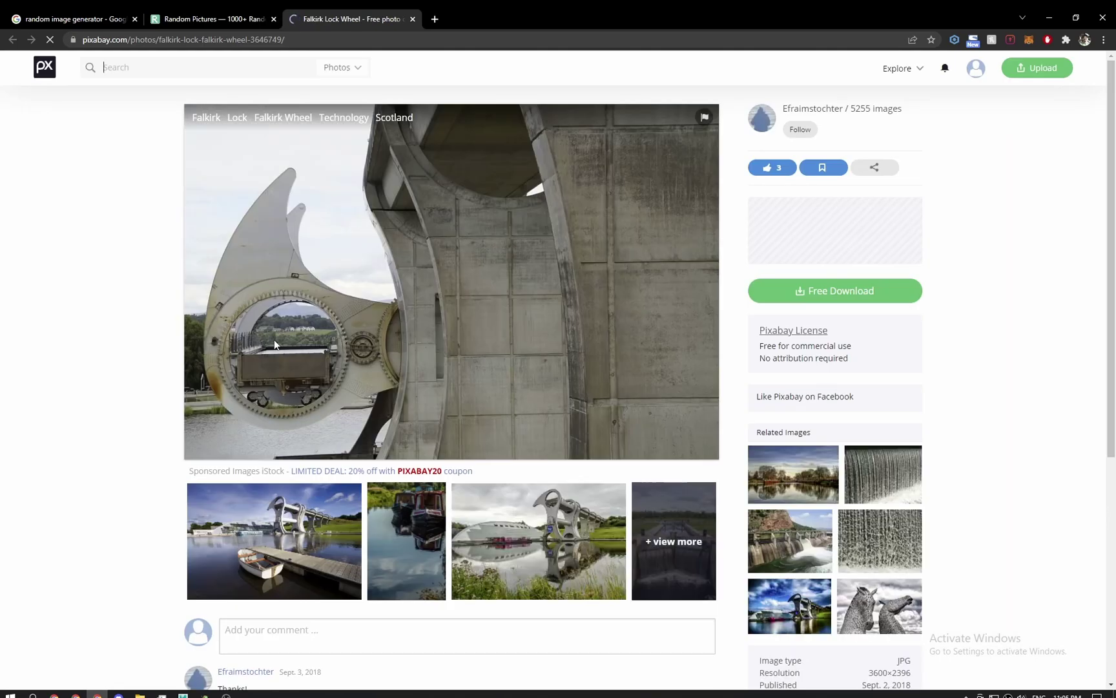
Return to the pictures list and open the copper milk-can photo in a background tab.
key(ctrl+shift+Tab)
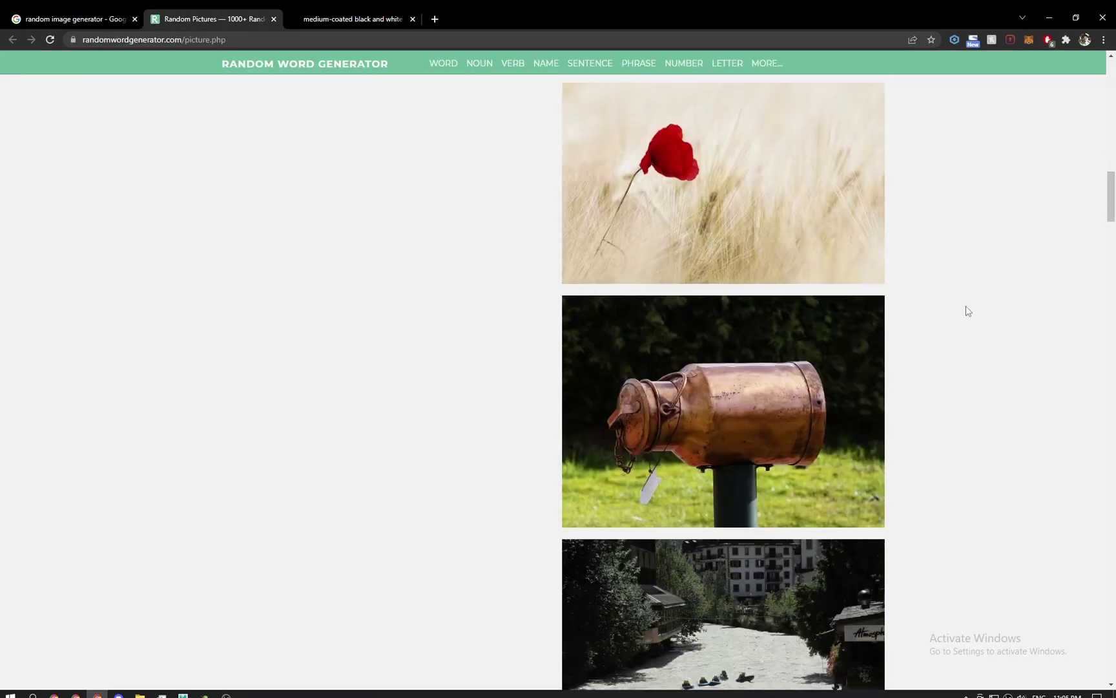
scroll(966, 308, down, 1)
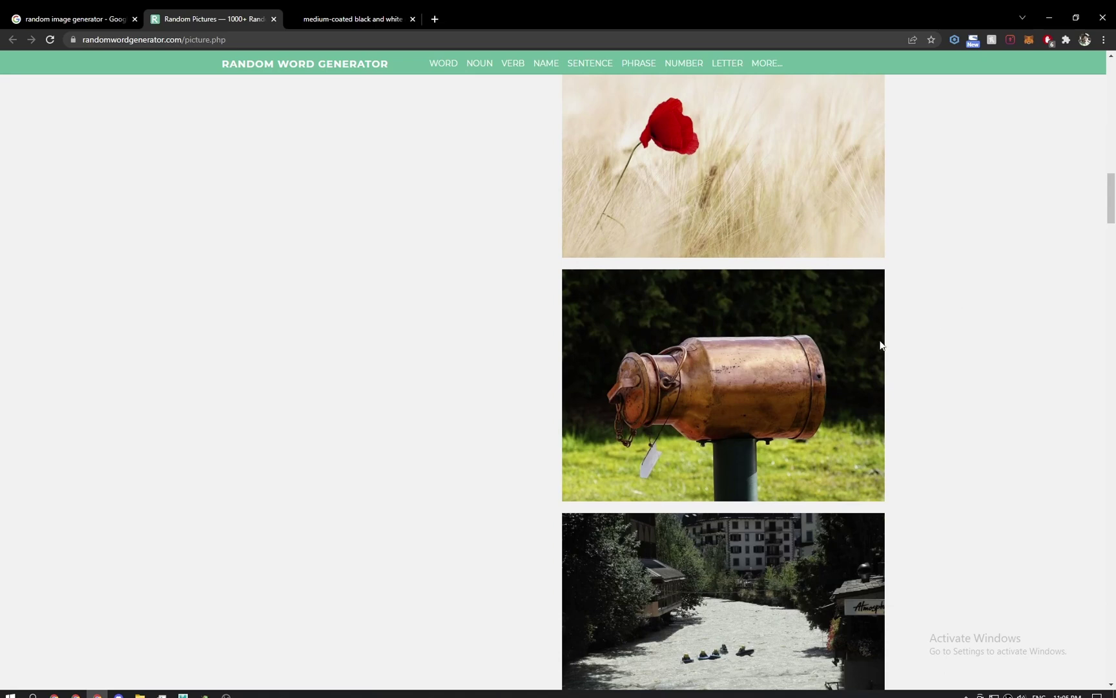
middle_click(668, 372)
scroll(729, 411, down, 4)
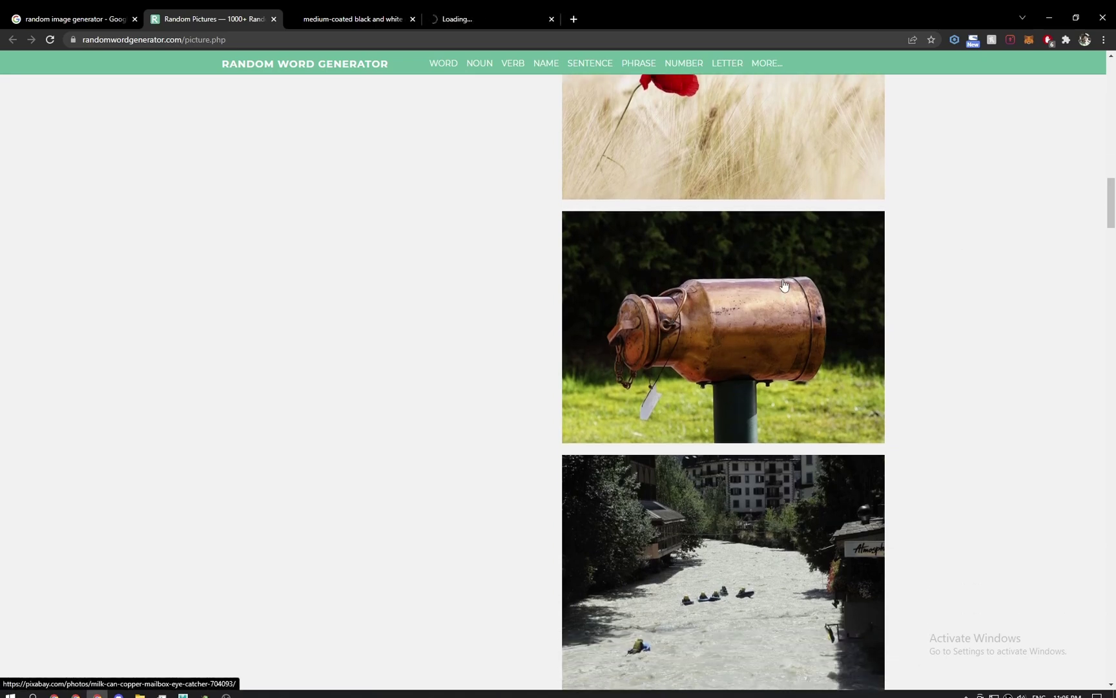
View the milk-can Pixabay page and close the unwanted medium-coated photo tab.
click(512, 25)
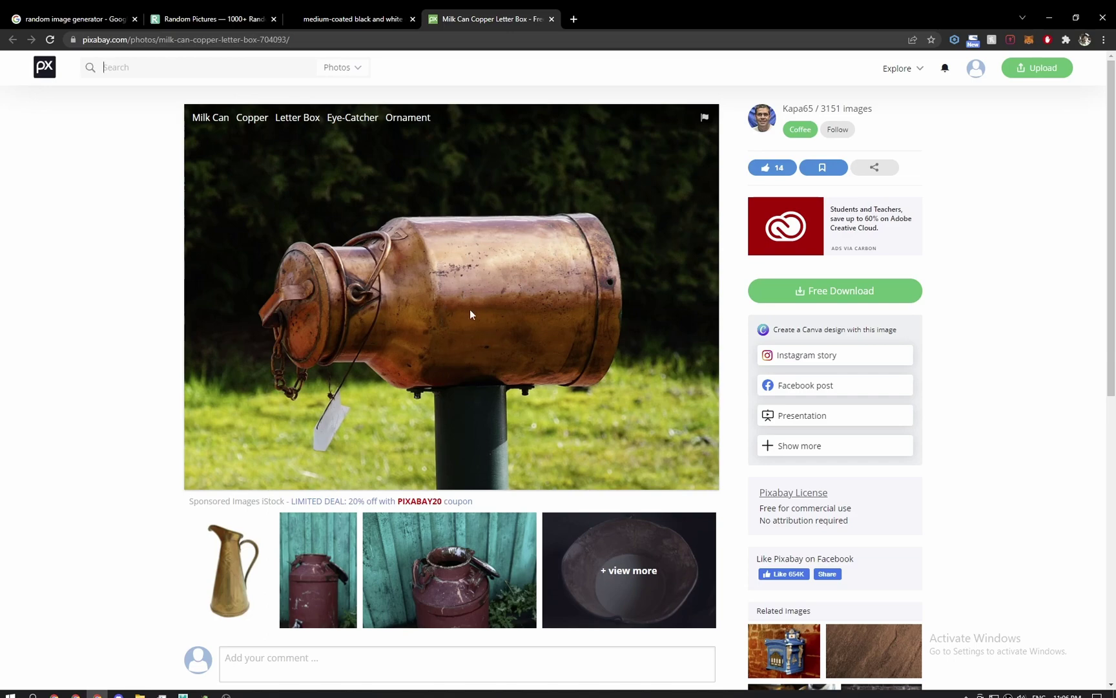
click(344, 18)
click(248, 14)
middle_click(355, 27)
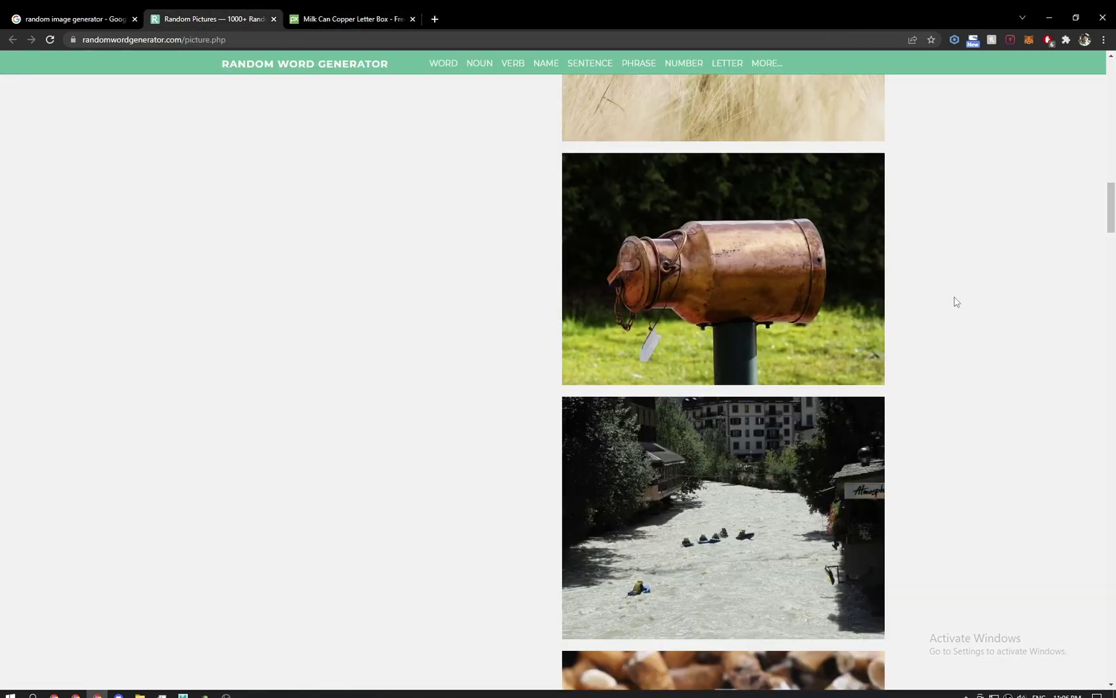
Open the wooden pillory photo's Pixabay page in its own tab, then keep browsing the list.
scroll(953, 304, down, 7)
scroll(952, 317, down, 3)
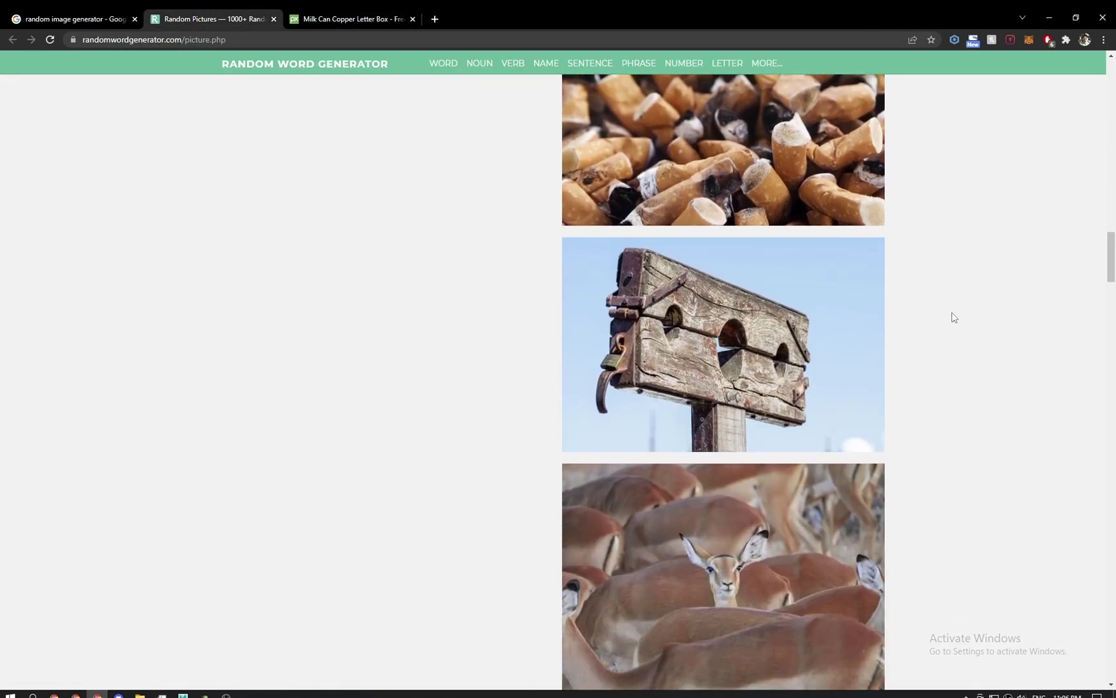
middle_click(709, 325)
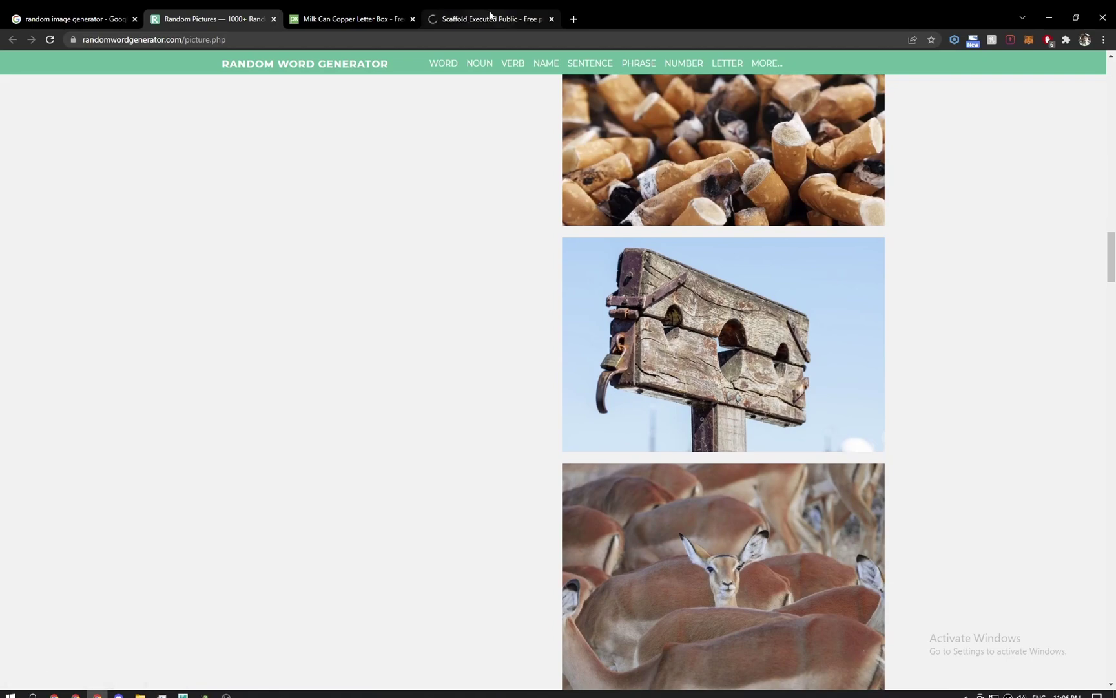
click(489, 11)
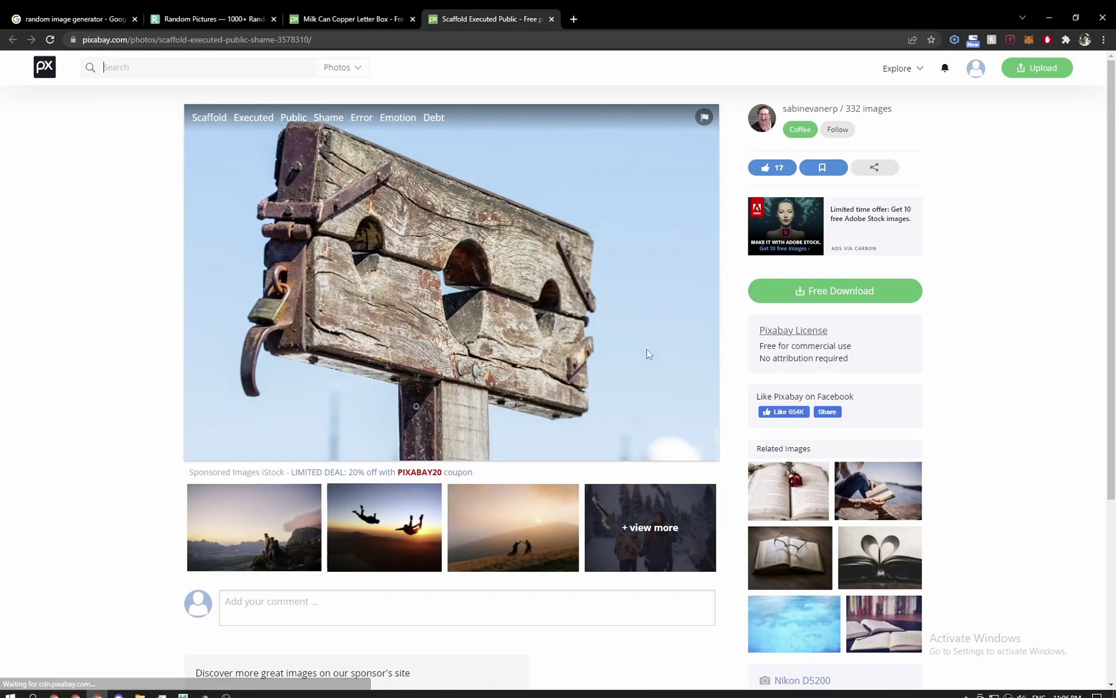
click(171, 15)
scroll(478, 462, down, 3)
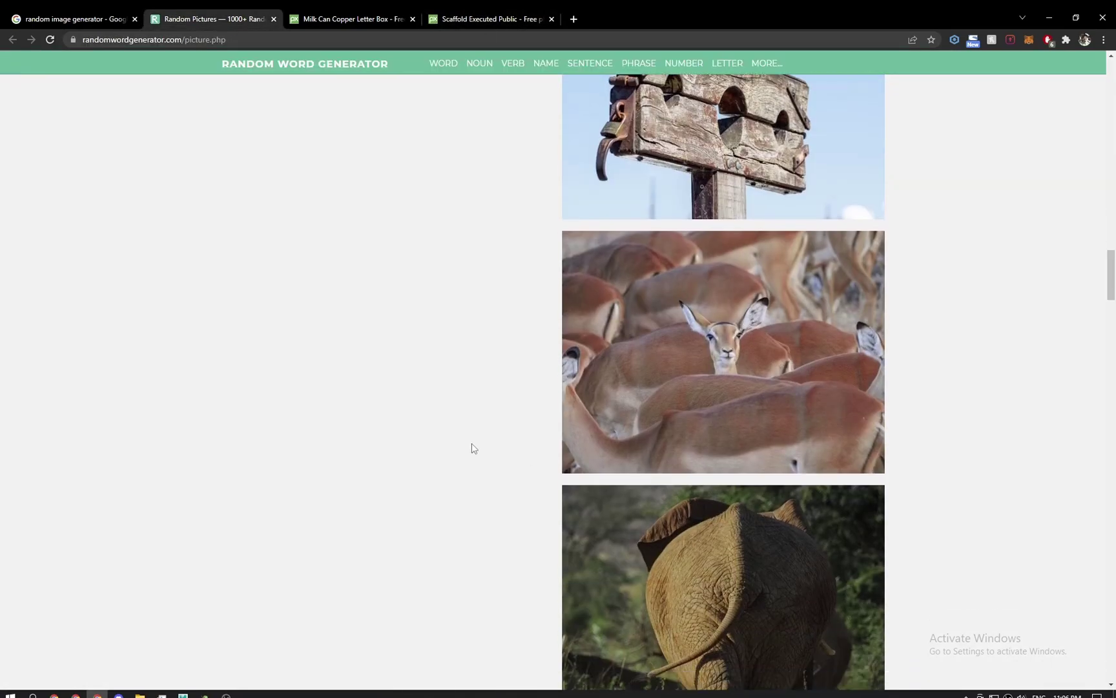
scroll(472, 449, down, 10)
scroll(475, 447, down, 4)
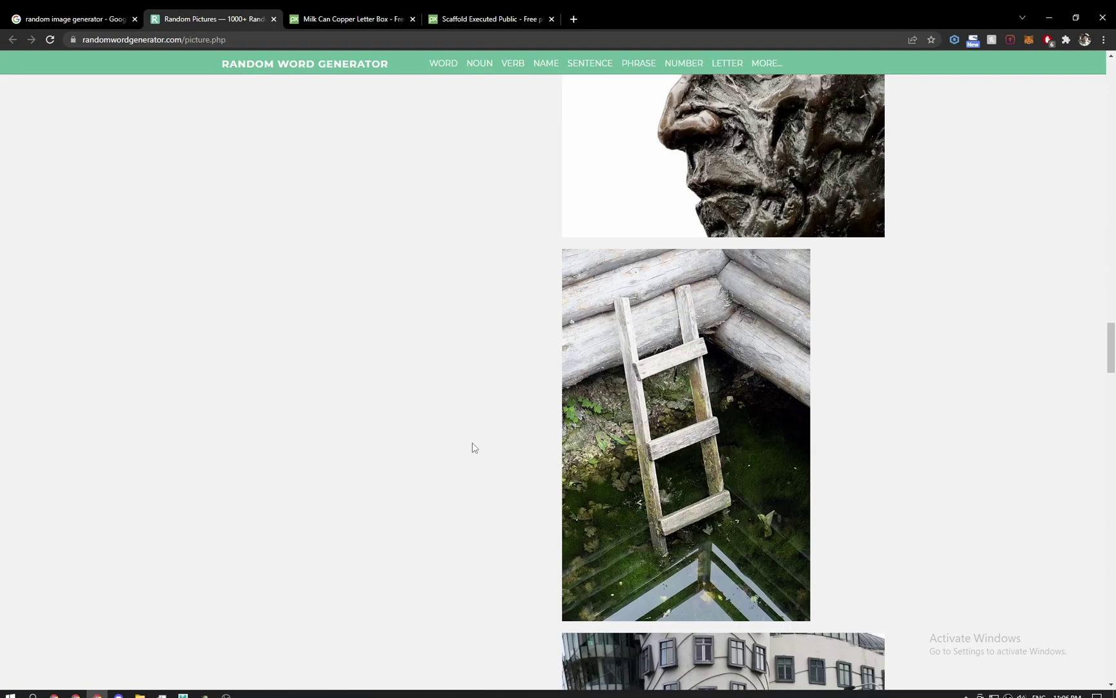
scroll(474, 447, up, 2)
scroll(474, 447, down, 12)
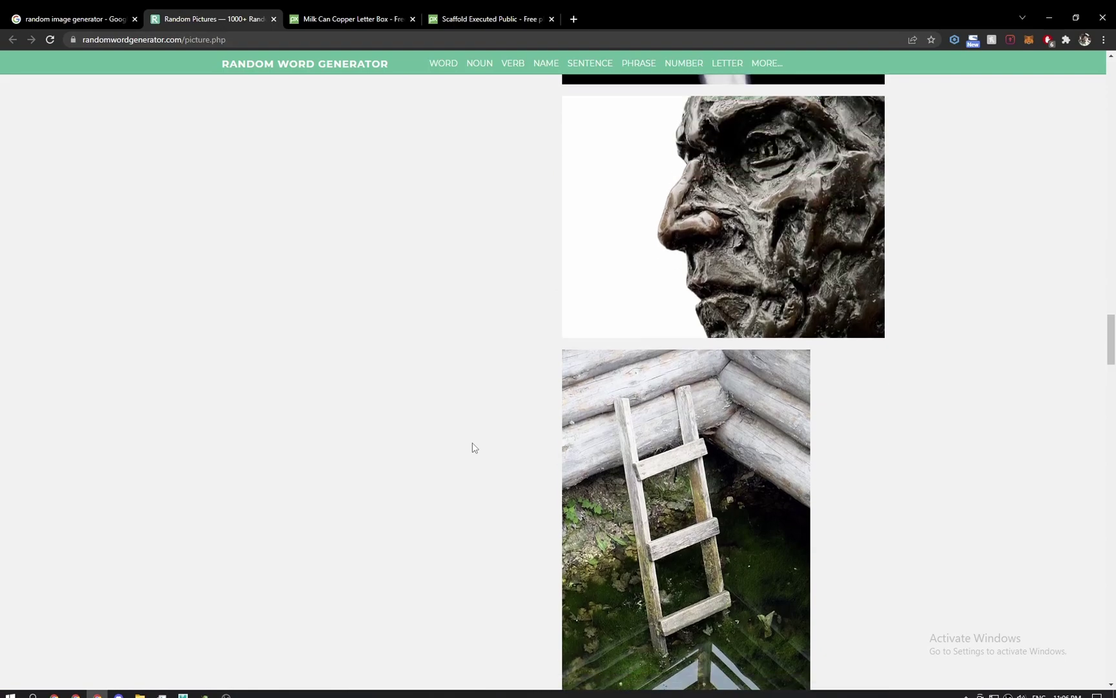
scroll(472, 450, down, 5)
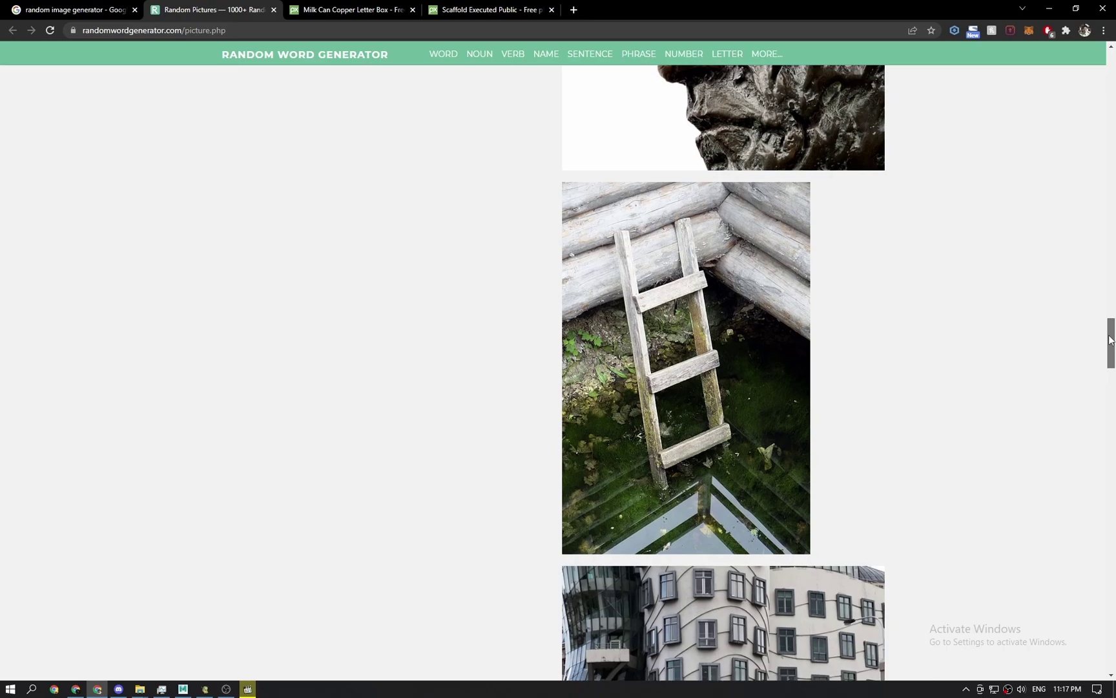
scroll(1069, 419, down, 10)
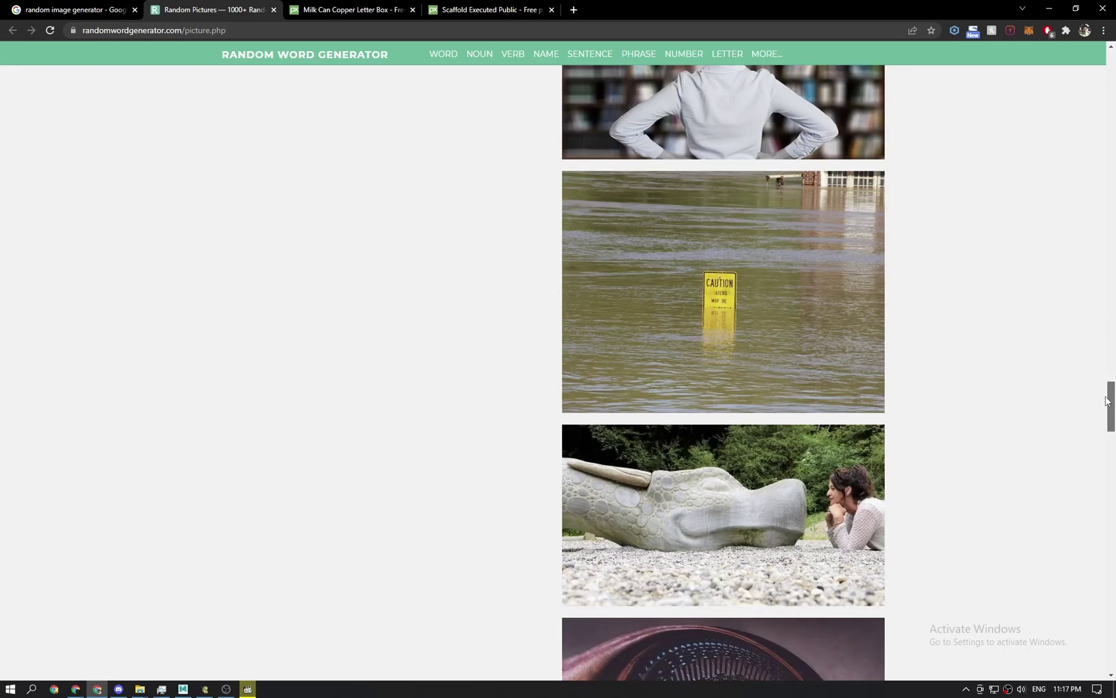
Scroll back to the top of Random Pictures and generate a fresh batch of 25 images.
drag(1108, 406, 1111, 84)
scroll(399, 281, up, 2)
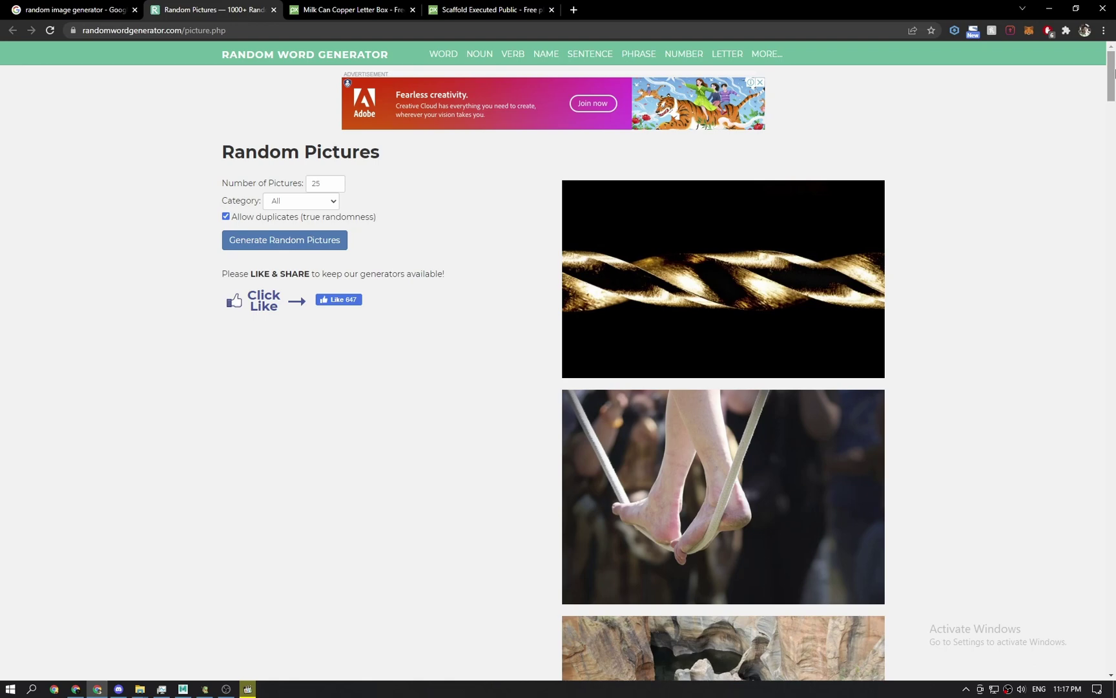
drag(1113, 73, 1109, 183)
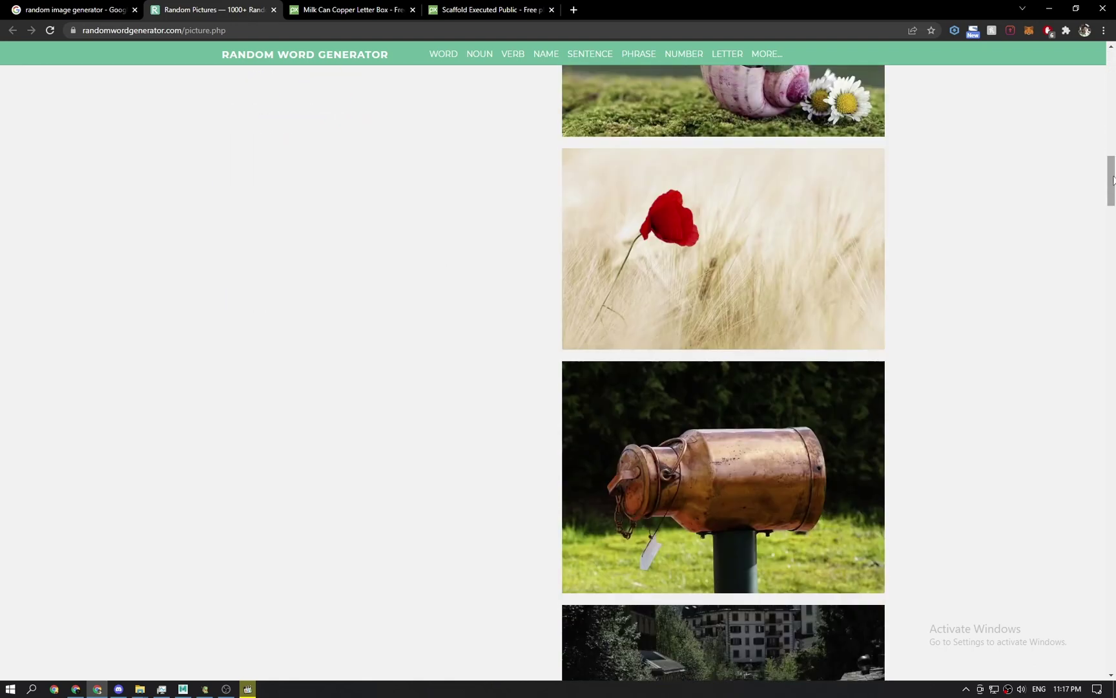
scroll(1111, 181, down, 2)
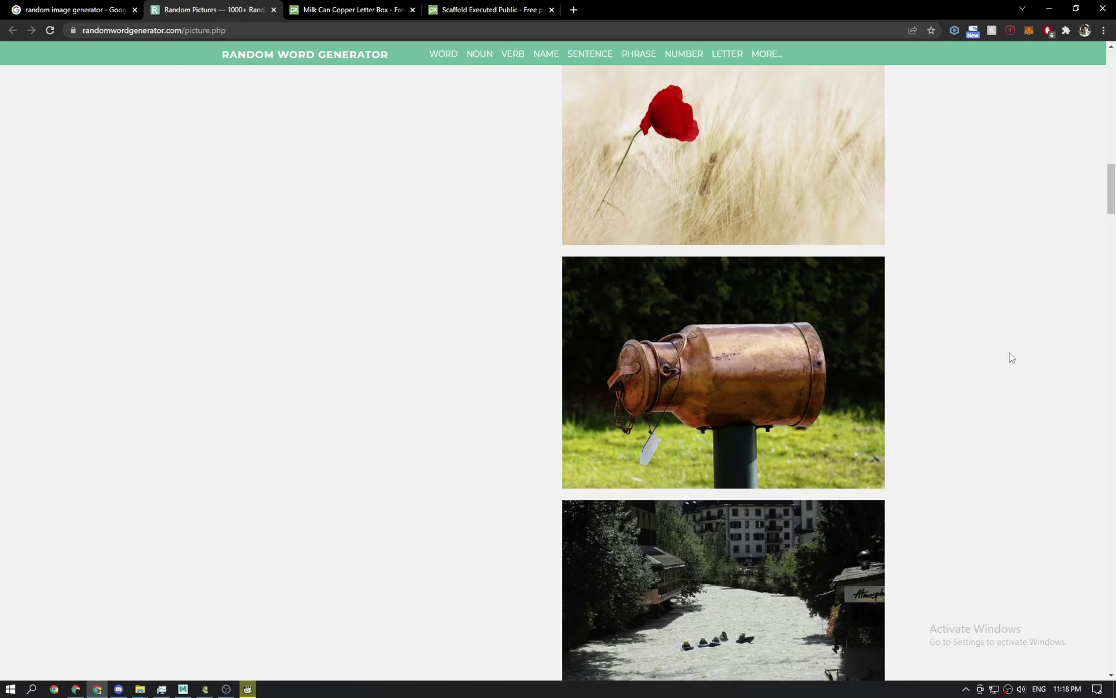
drag(1112, 192, 1114, 78)
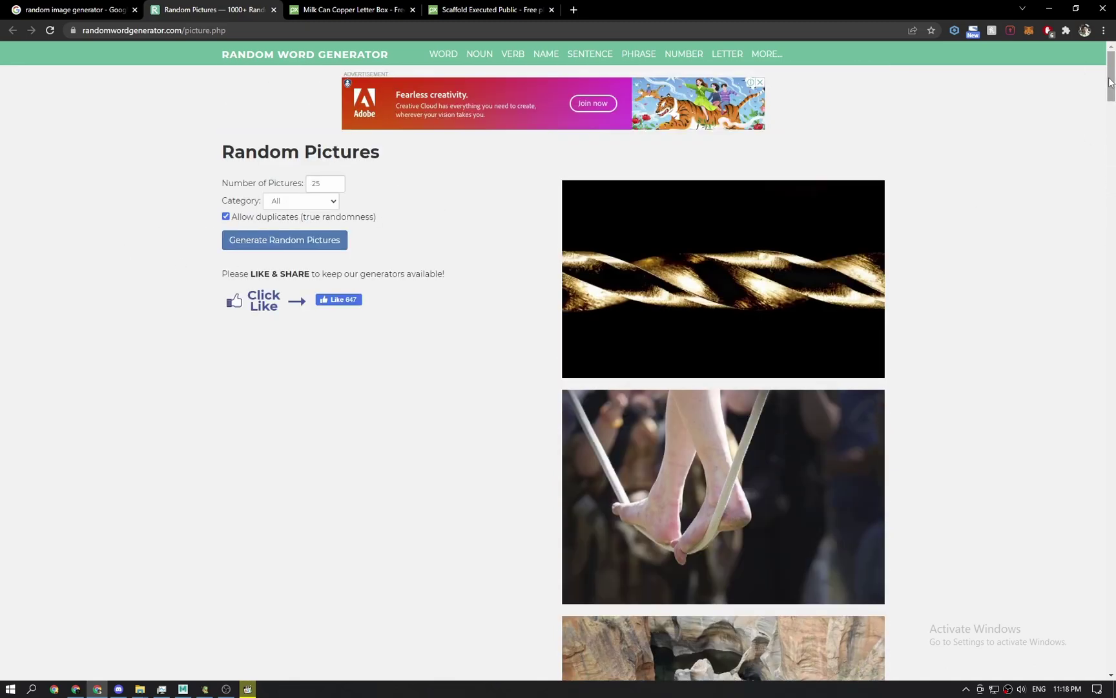
drag(1111, 82, 1108, 227)
scroll(319, 316, up, 6)
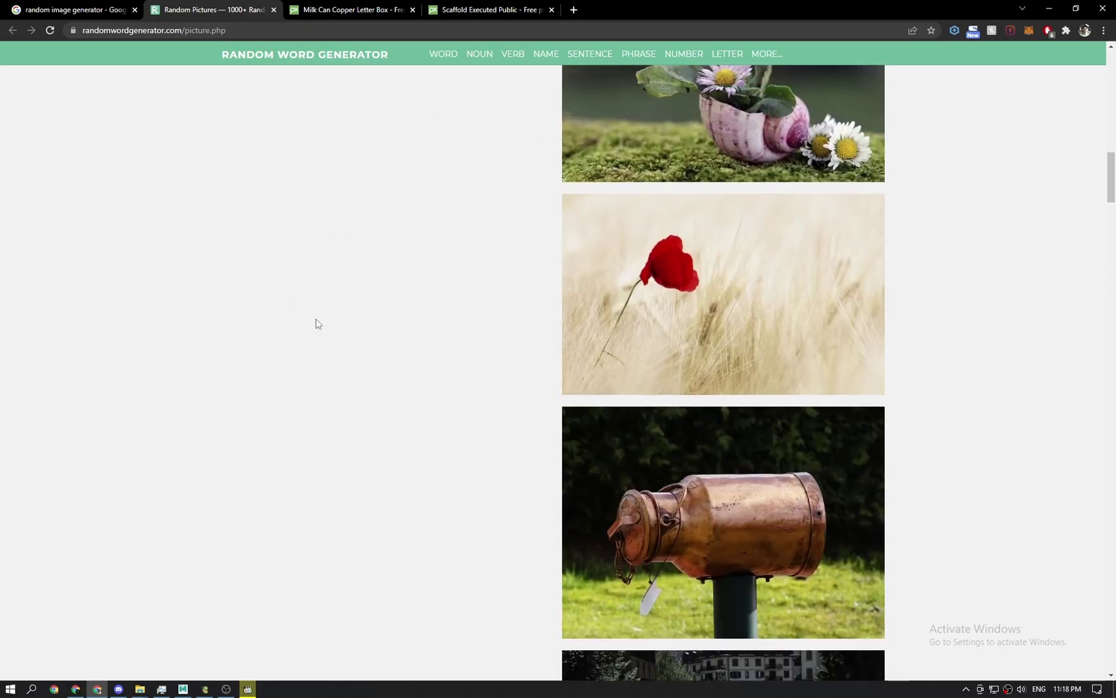
scroll(312, 324, up, 8)
scroll(312, 324, up, 9)
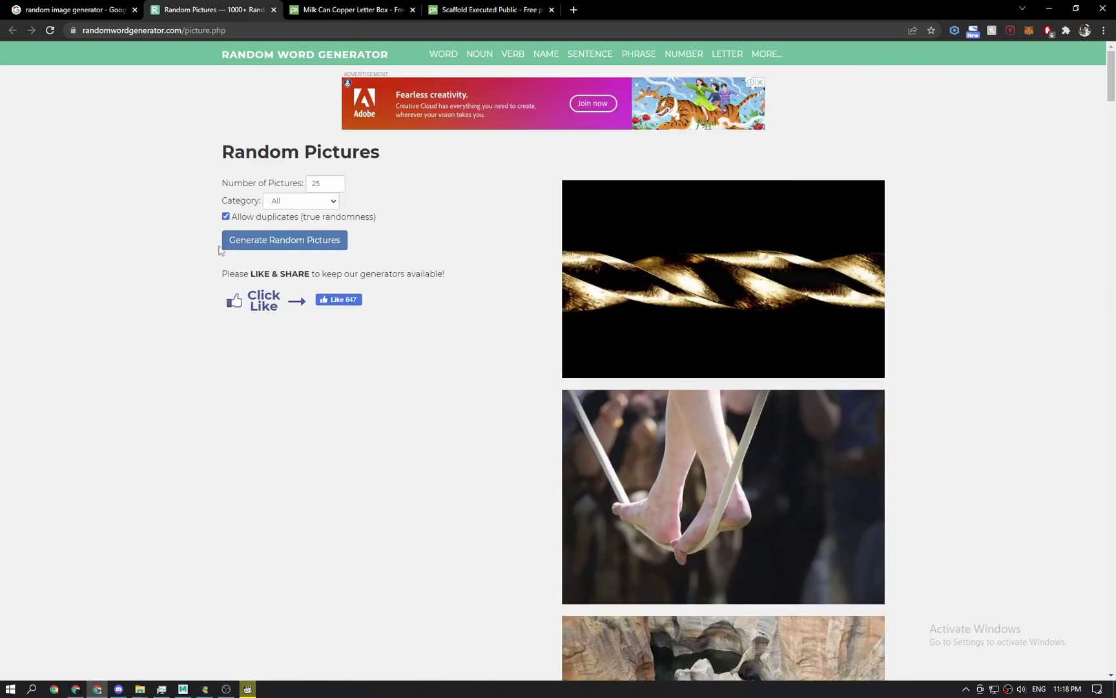
click(250, 243)
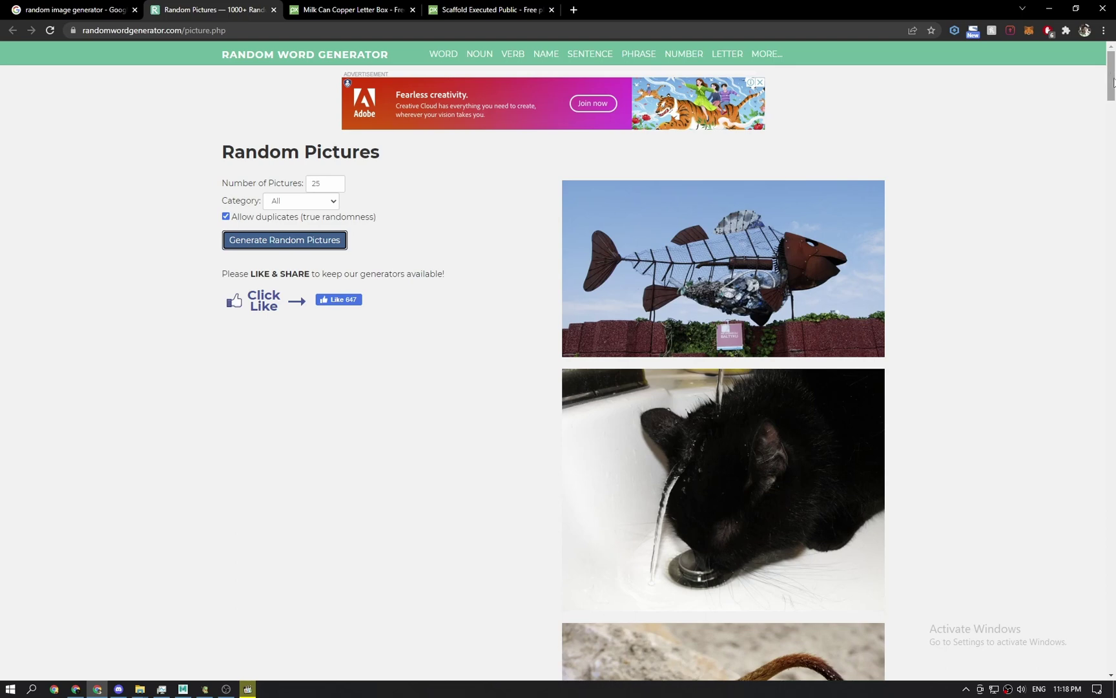
Review the scaffold pillory and milk-can Pixabay tabs, then return to the pictures page.
drag(1114, 84, 1114, 252)
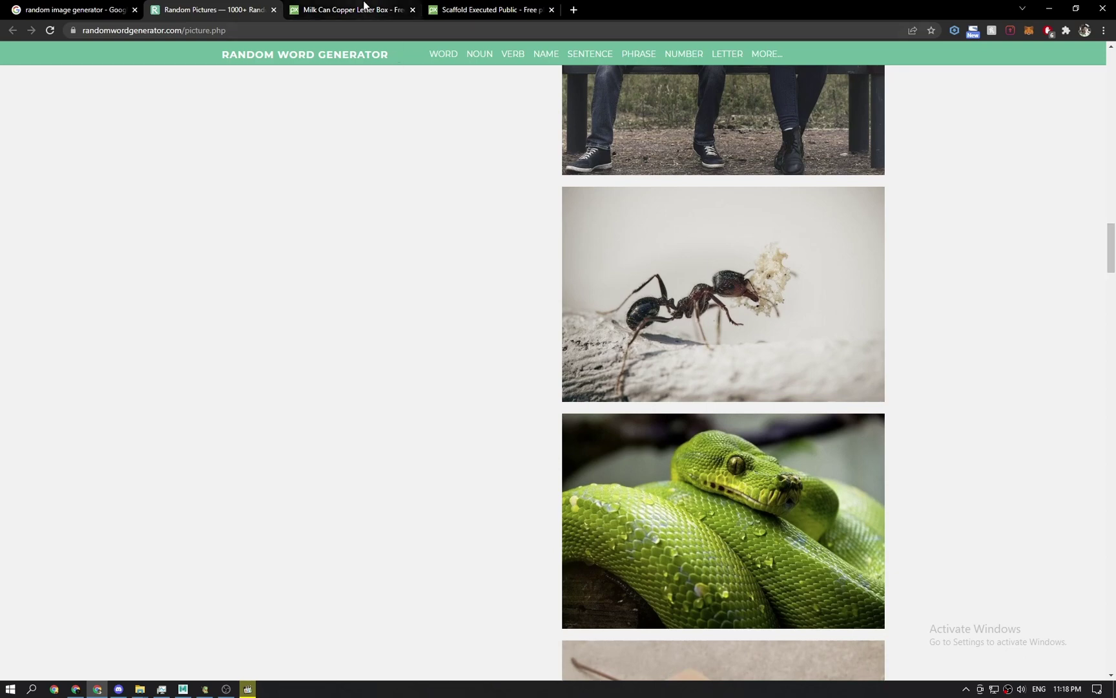
click(489, 9)
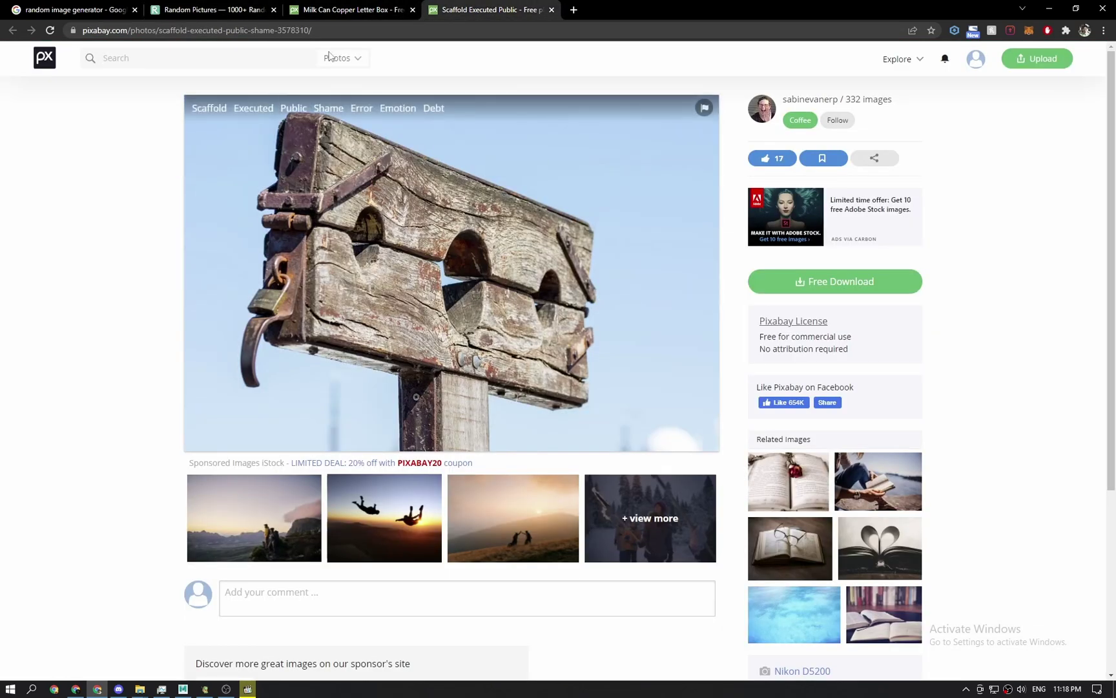
click(361, 9)
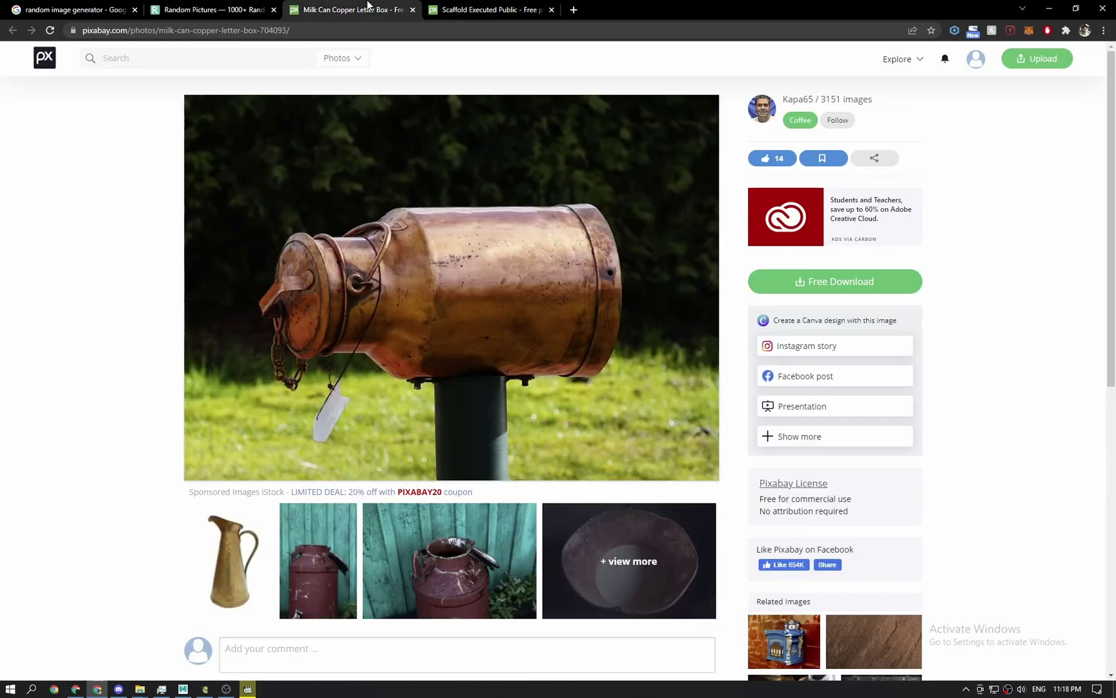
click(214, 10)
Open the book picture in a new tab, then close that Halloween+Occult results tab.
drag(1114, 249, 1114, 452)
middle_click(667, 333)
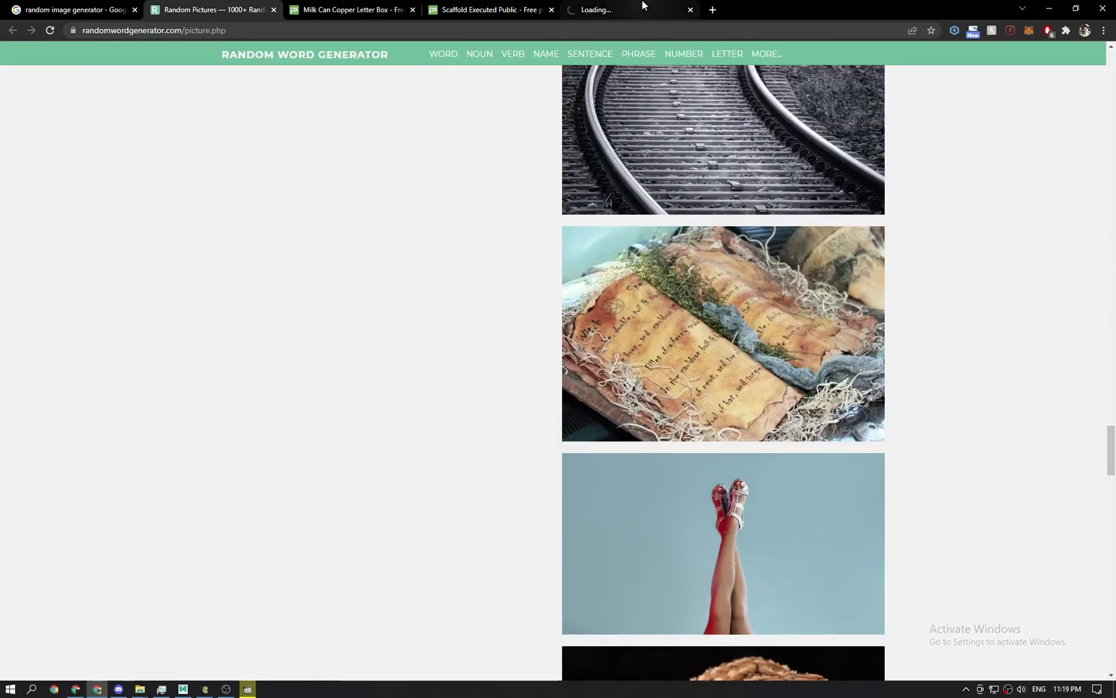
click(604, 10)
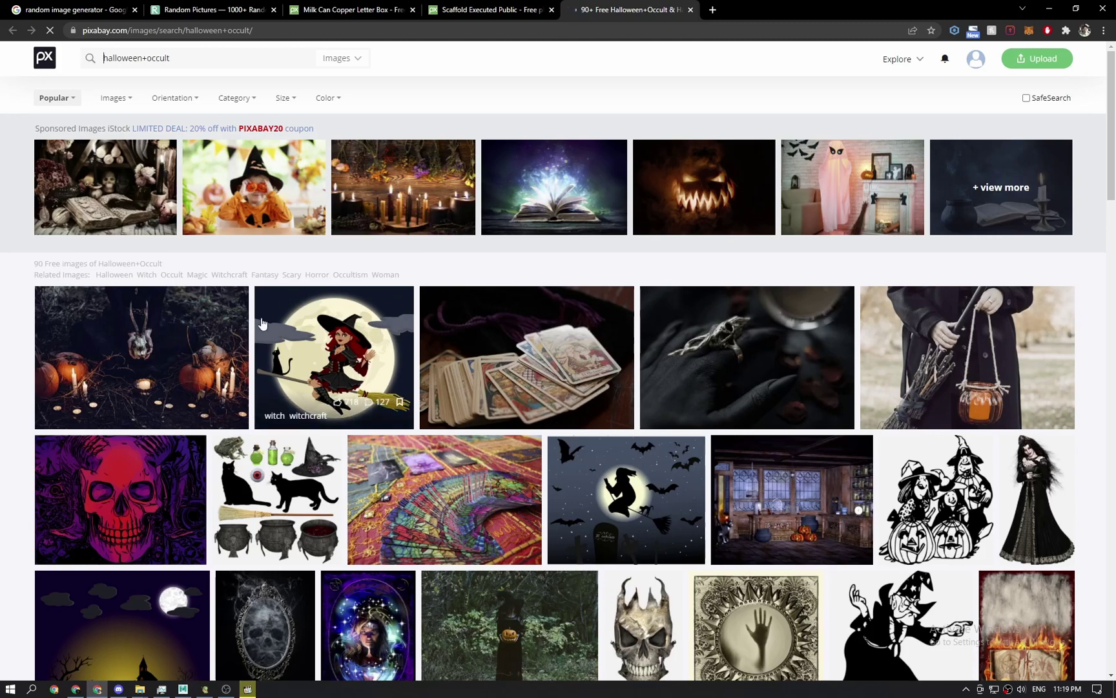
scroll(292, 392, down, 2)
scroll(263, 305, up, 2)
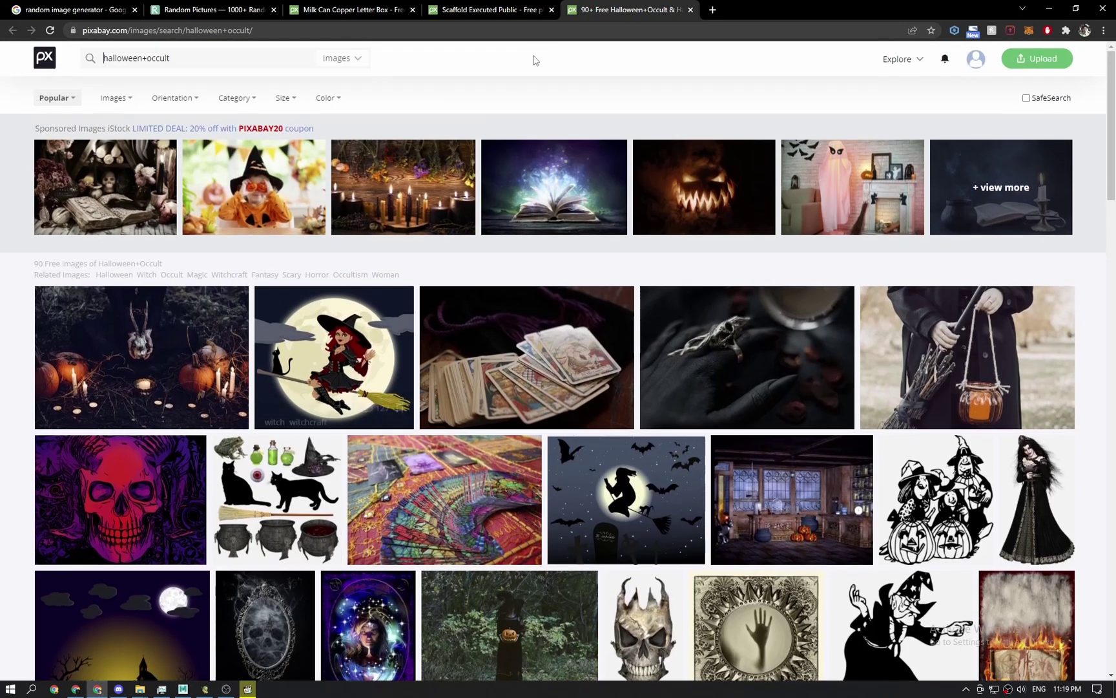
middle_click(611, 6)
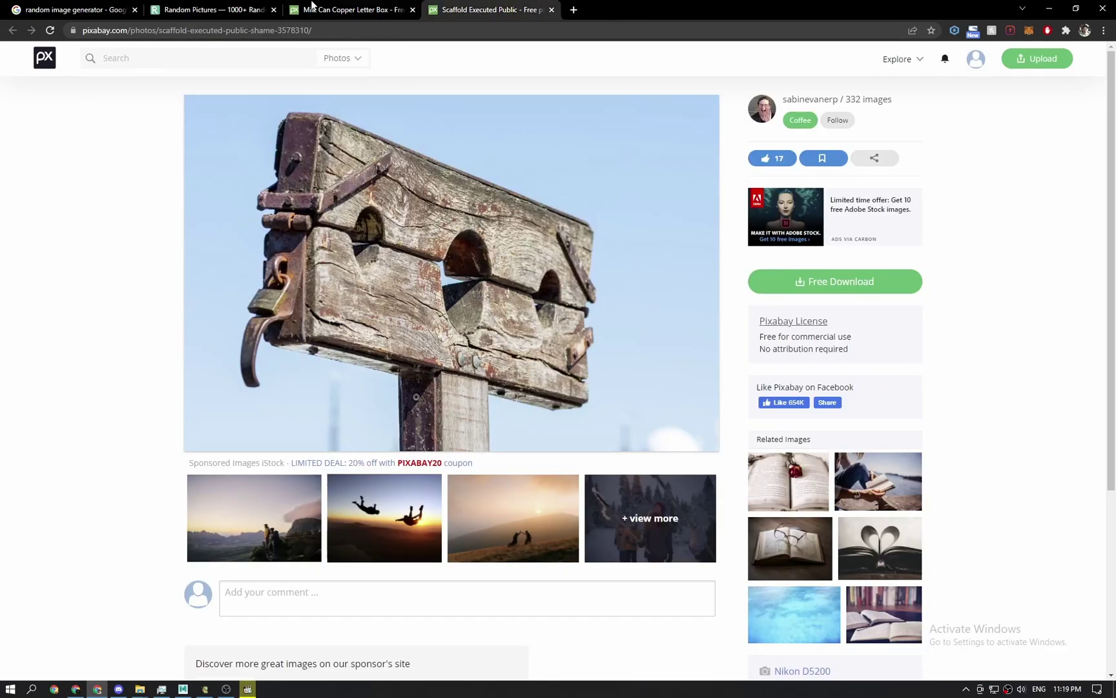
click(214, 10)
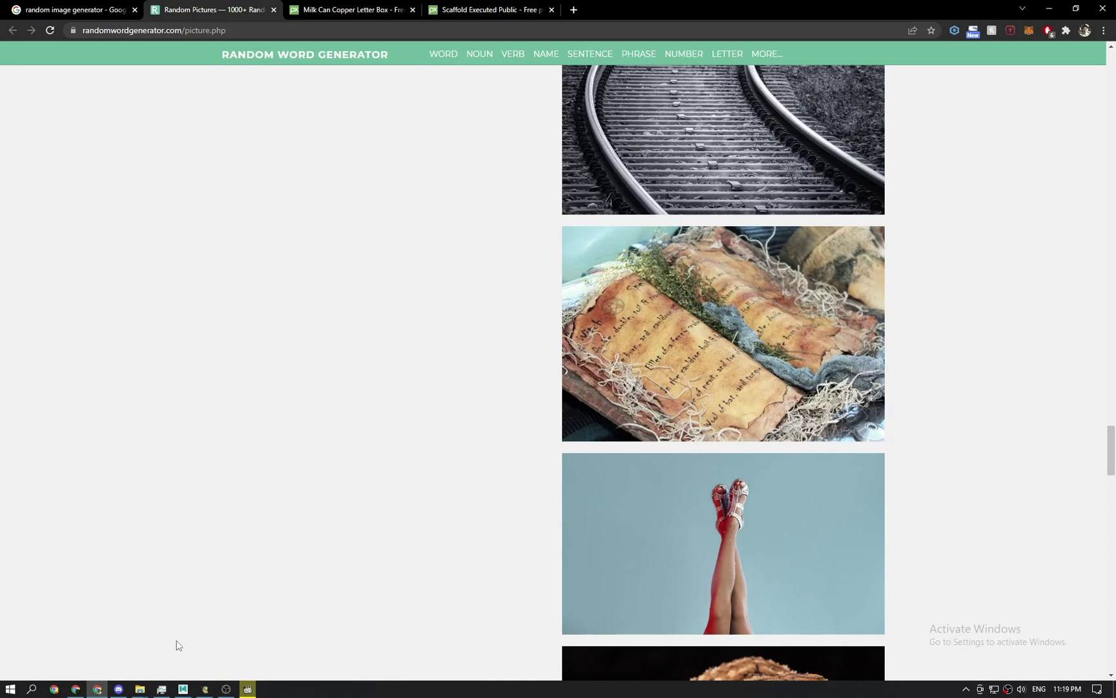
From Explorer's Work folder, load Book 4.mb in Maya, discarding unsaved changes.
click(139, 689)
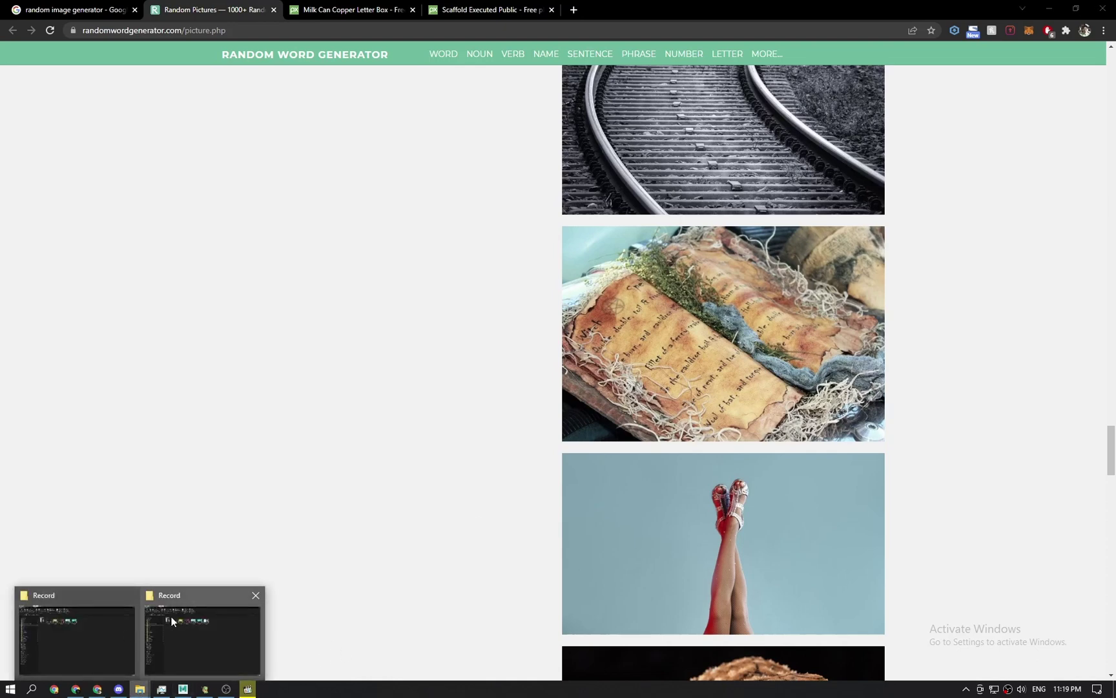
click(171, 620)
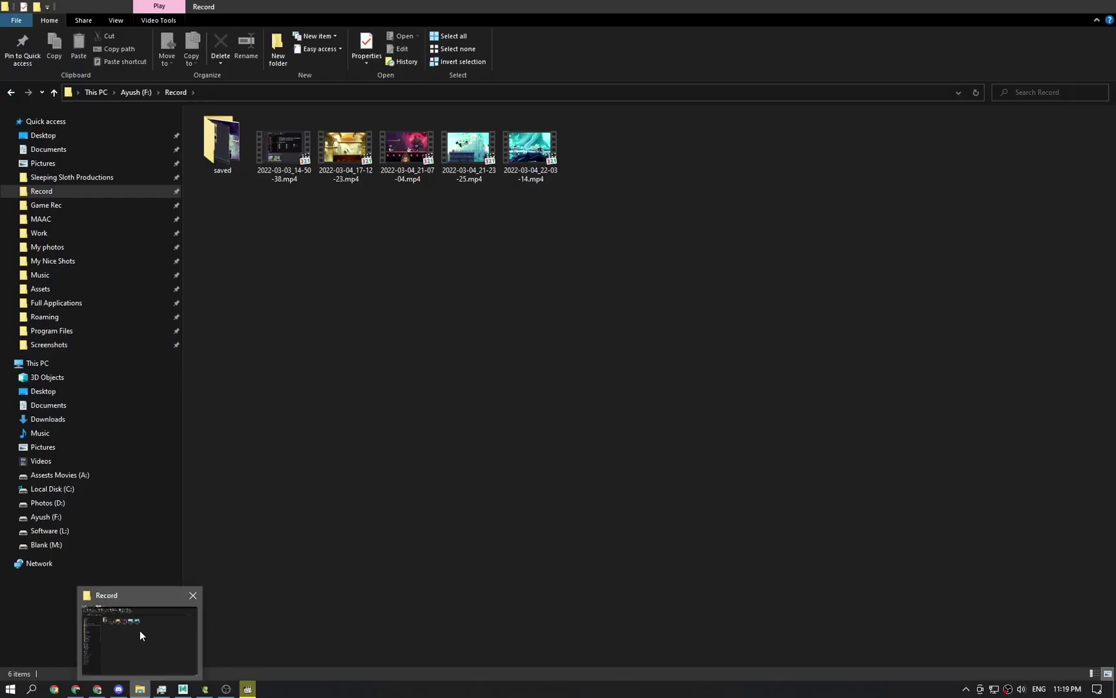
click(62, 234)
scroll(379, 296, down, 1)
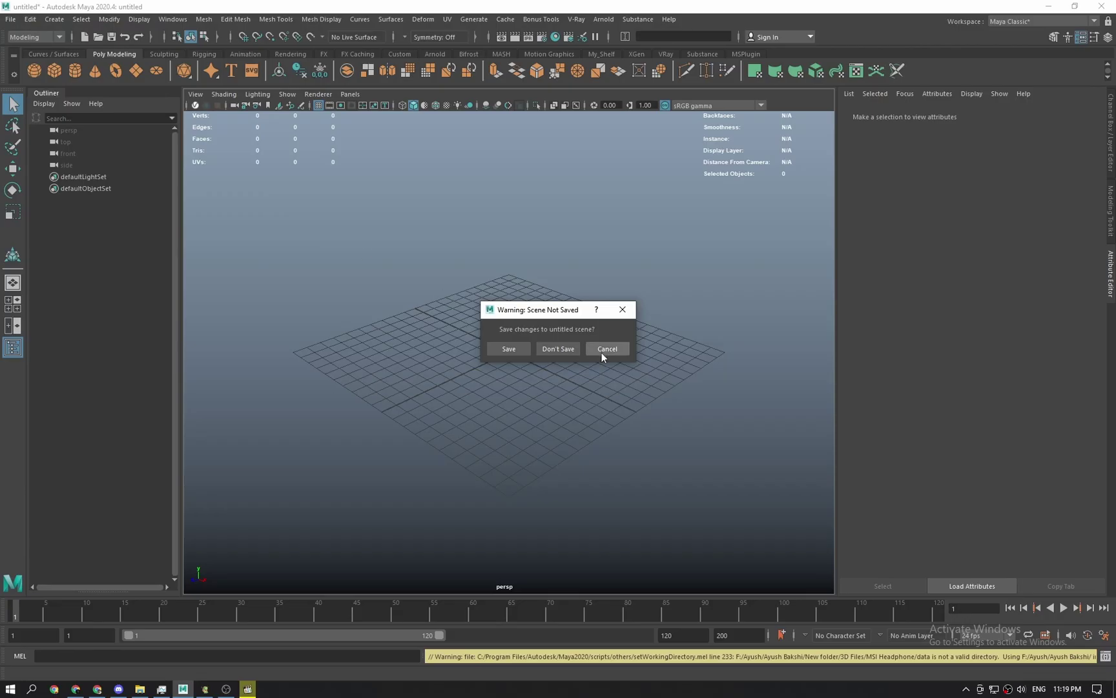
click(603, 352)
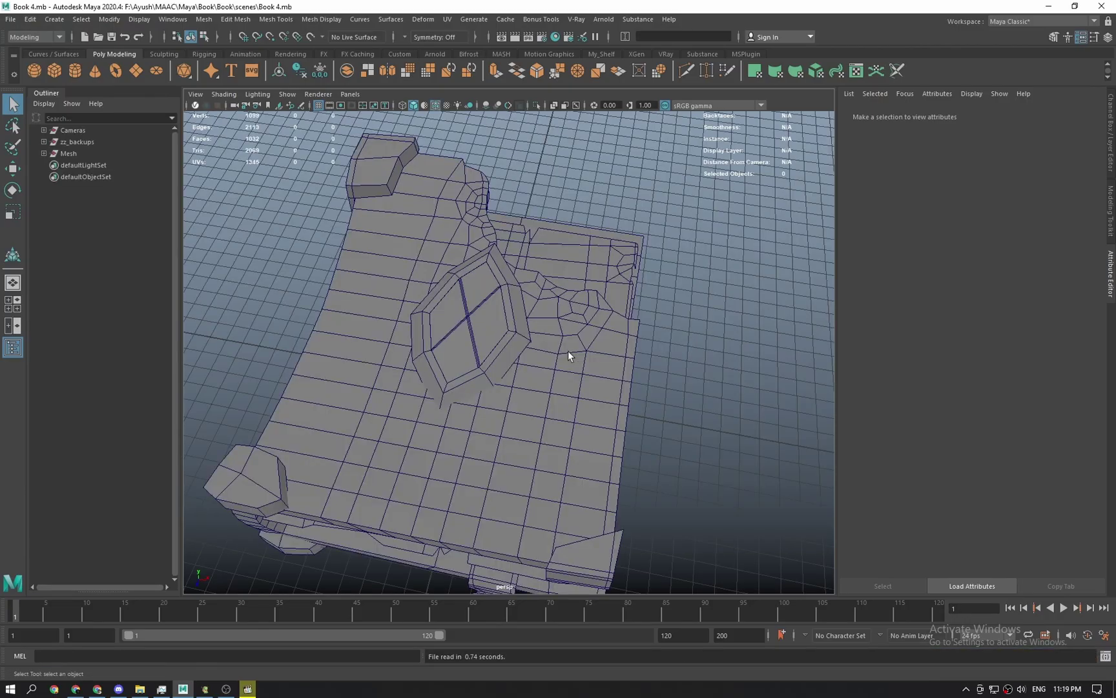
Orbit the book model and apply the plain white viewport look with My_Shelf's Start_u.
click(593, 318)
click(700, 233)
scroll(678, 262, down, 2)
alt+drag(678, 262, 628, 274)
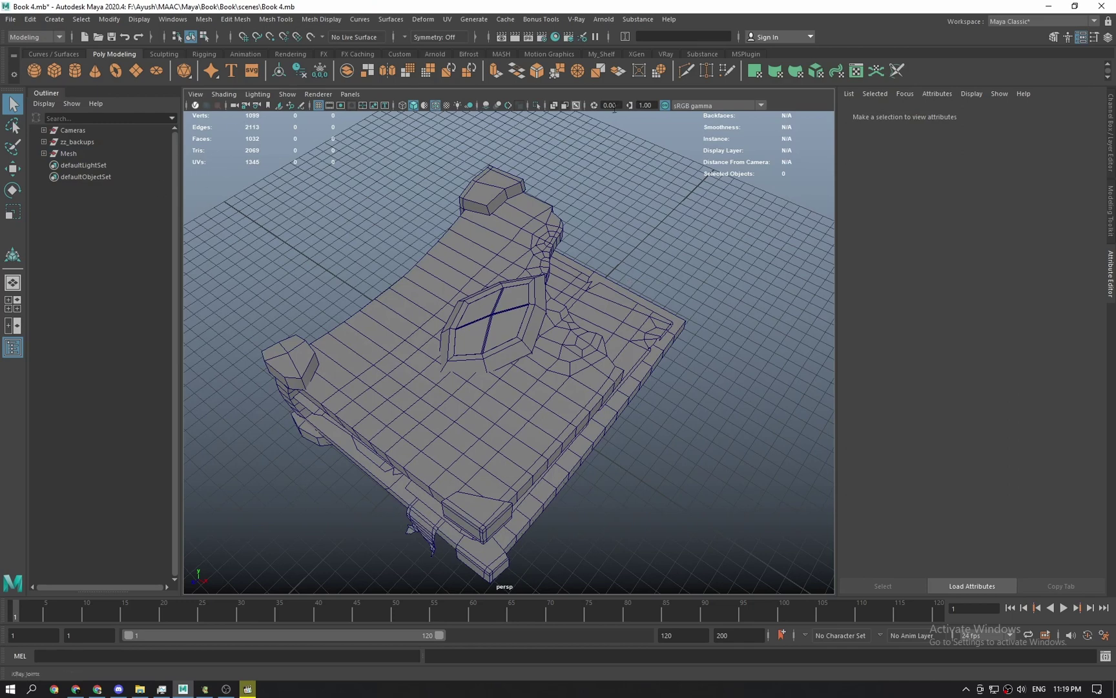
click(401, 55)
click(610, 53)
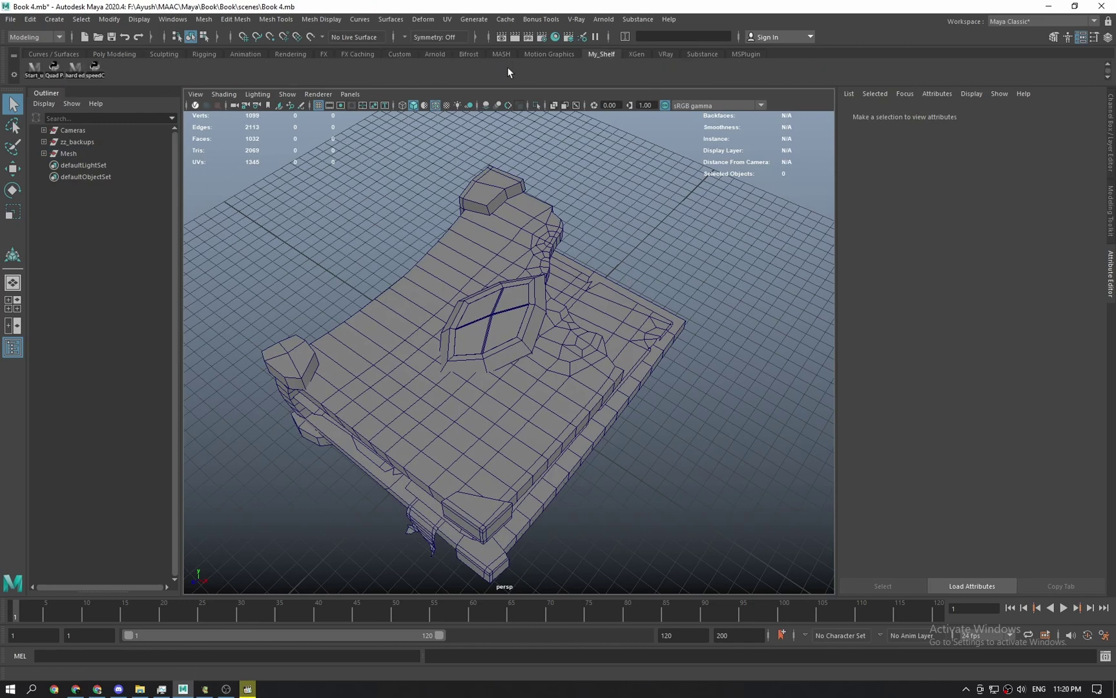
click(37, 70)
Frame the mystic_crystal gem, then deselect it and zoom out over the whole book.
click(477, 275)
key(f)
scroll(674, 239, down, 5)
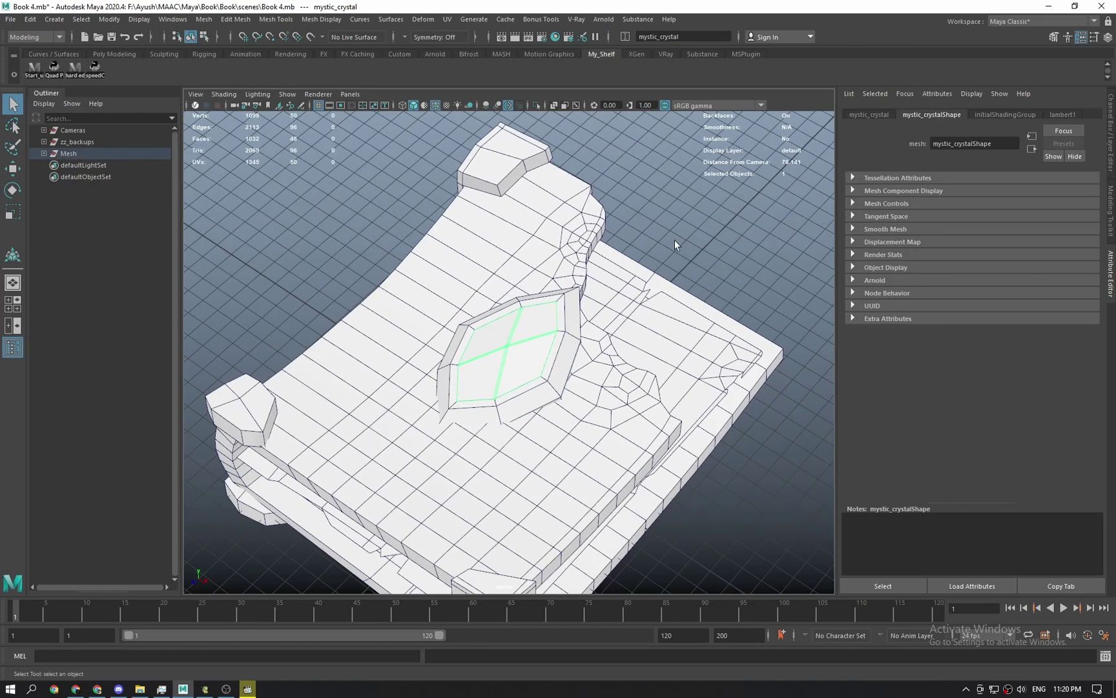
click(674, 240)
scroll(640, 297, down, 4)
alt+middle_drag(608, 315, 605, 267)
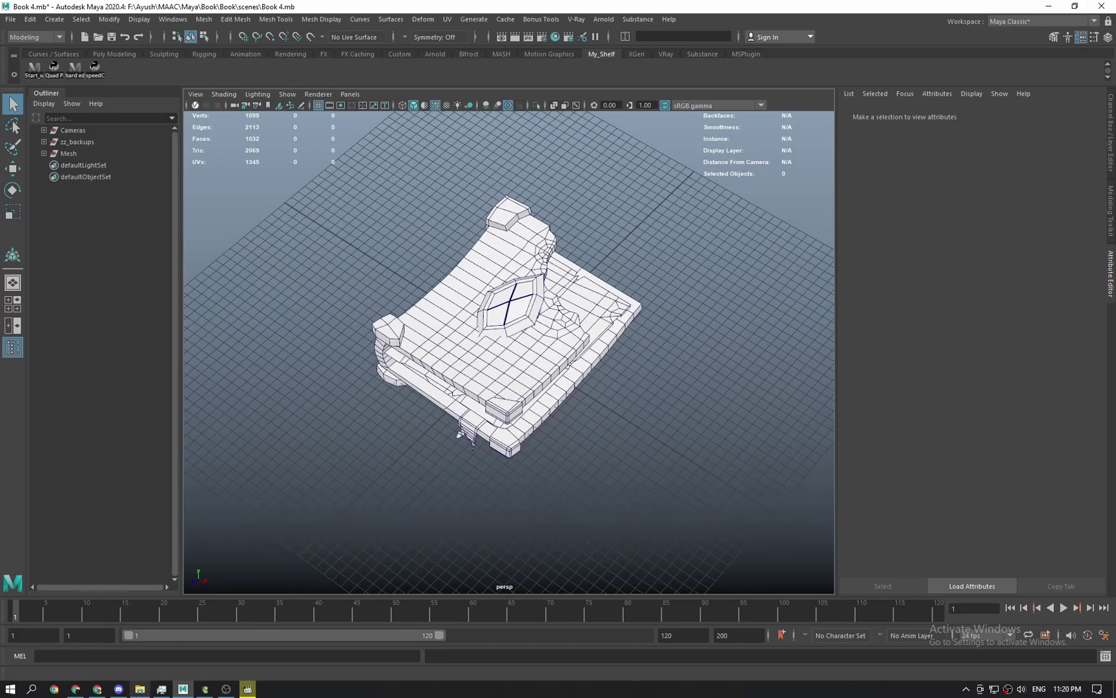
click(139, 689)
Open the book-of-spells reference from Book > REFs in XnView, snapped to the right half.
click(300, 92)
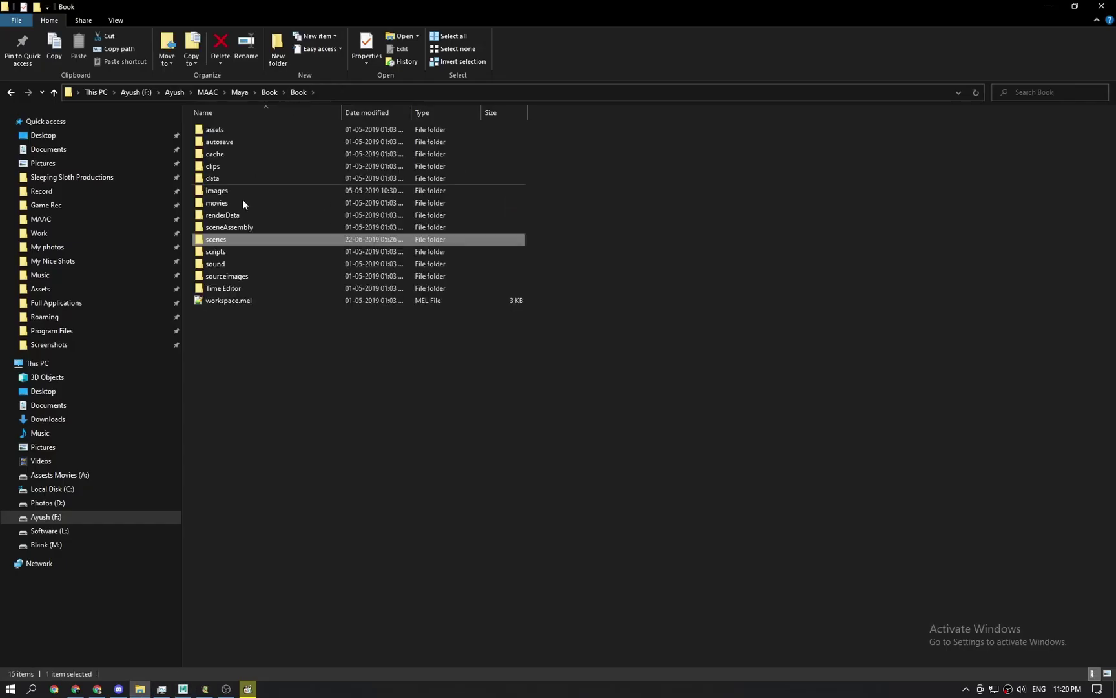
click(269, 92)
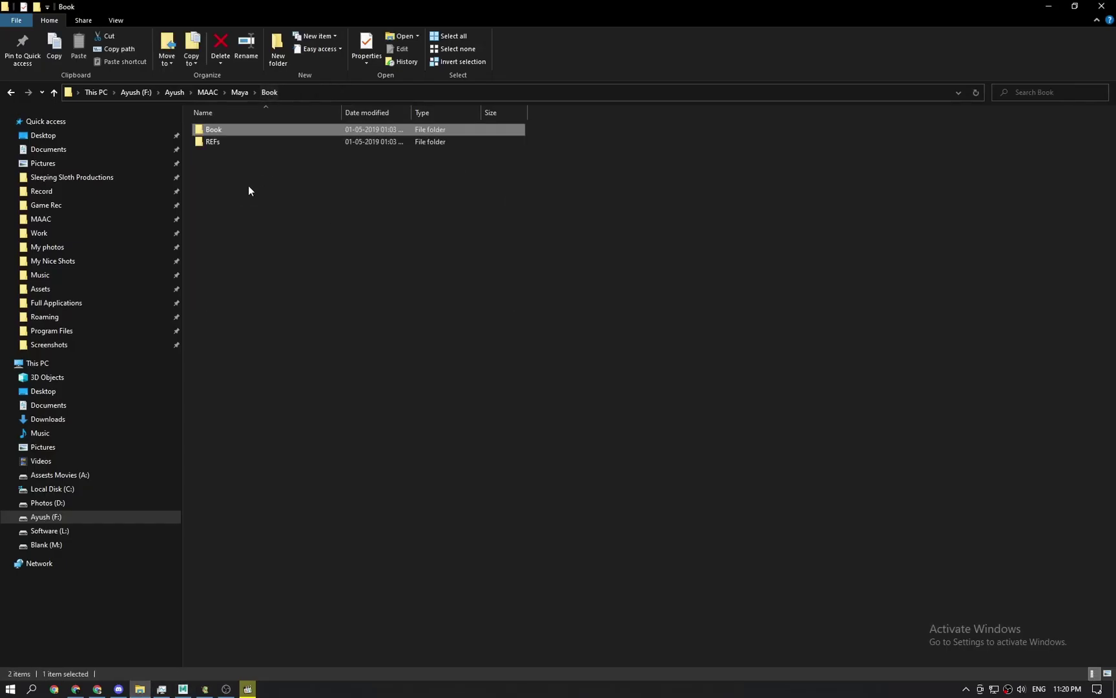
double_click(232, 141)
click(230, 142)
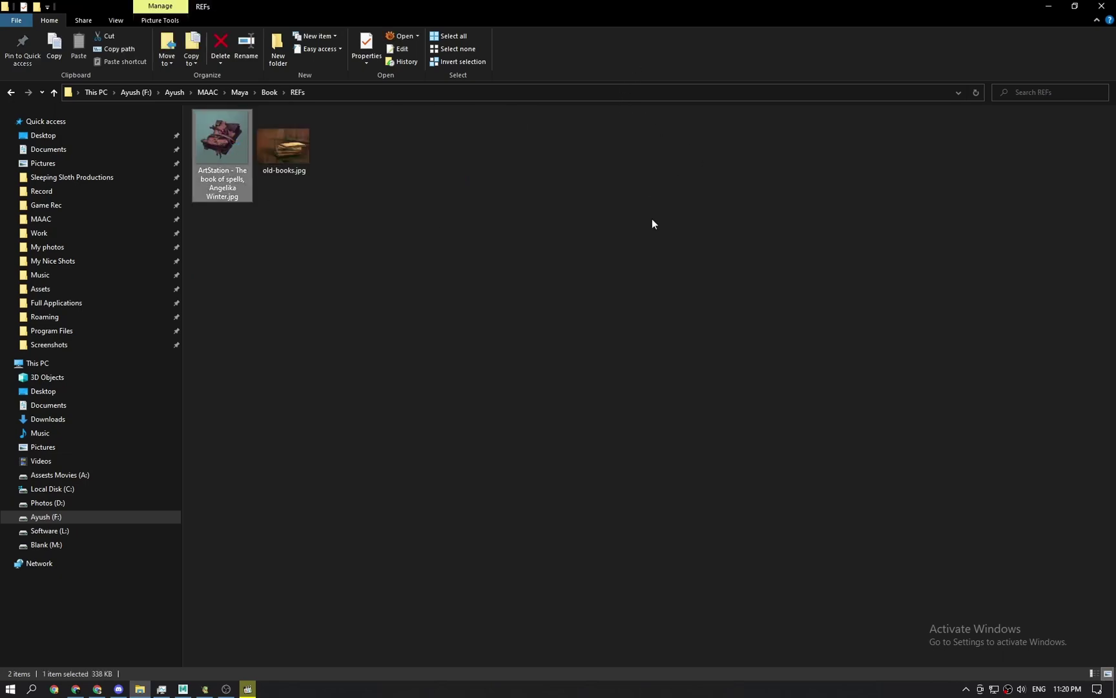
key(Return)
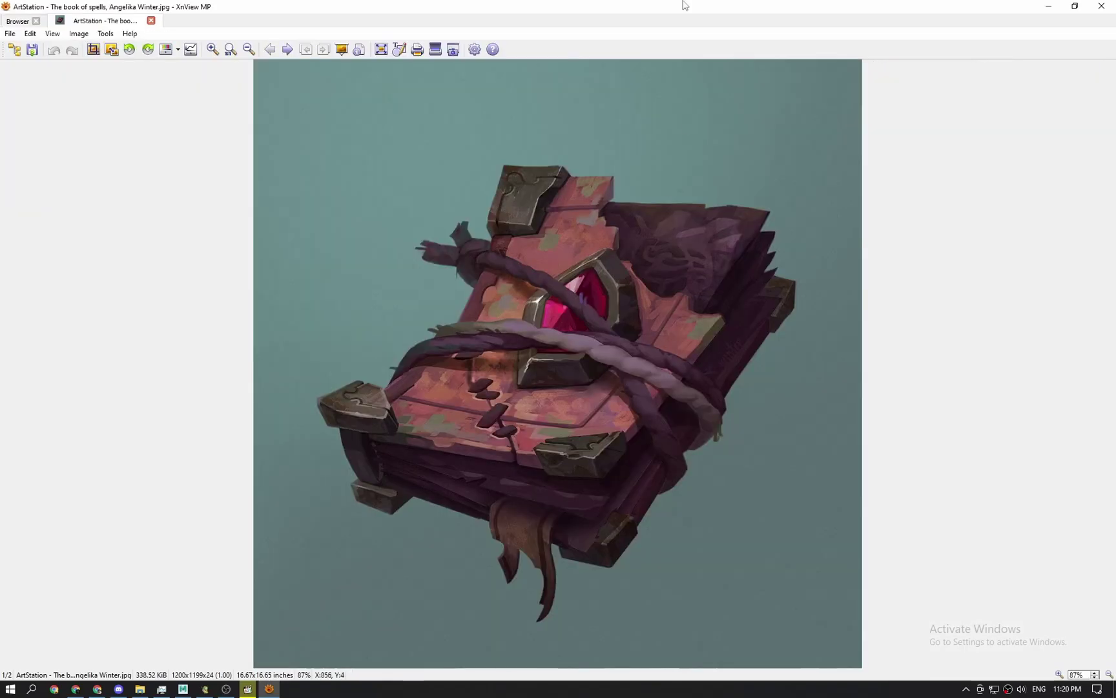
drag(683, 4, 1115, 233)
Snap Maya to the left half with panels hidden and tumble the book model to compare.
click(183, 689)
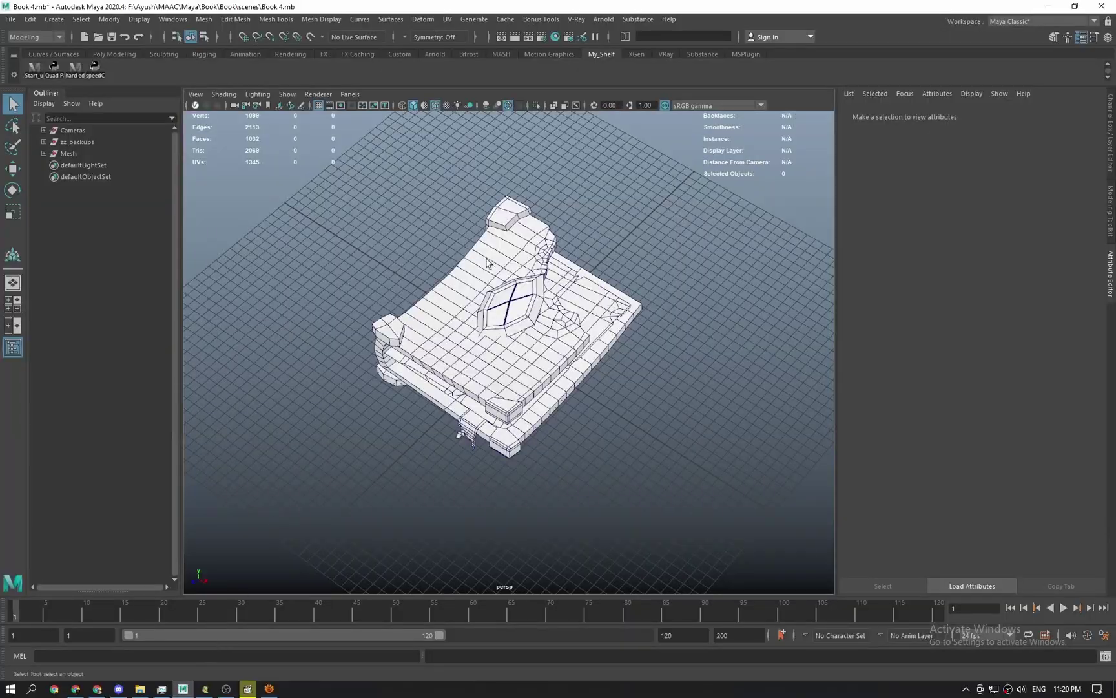
key(ctrl+space)
key(super+Left)
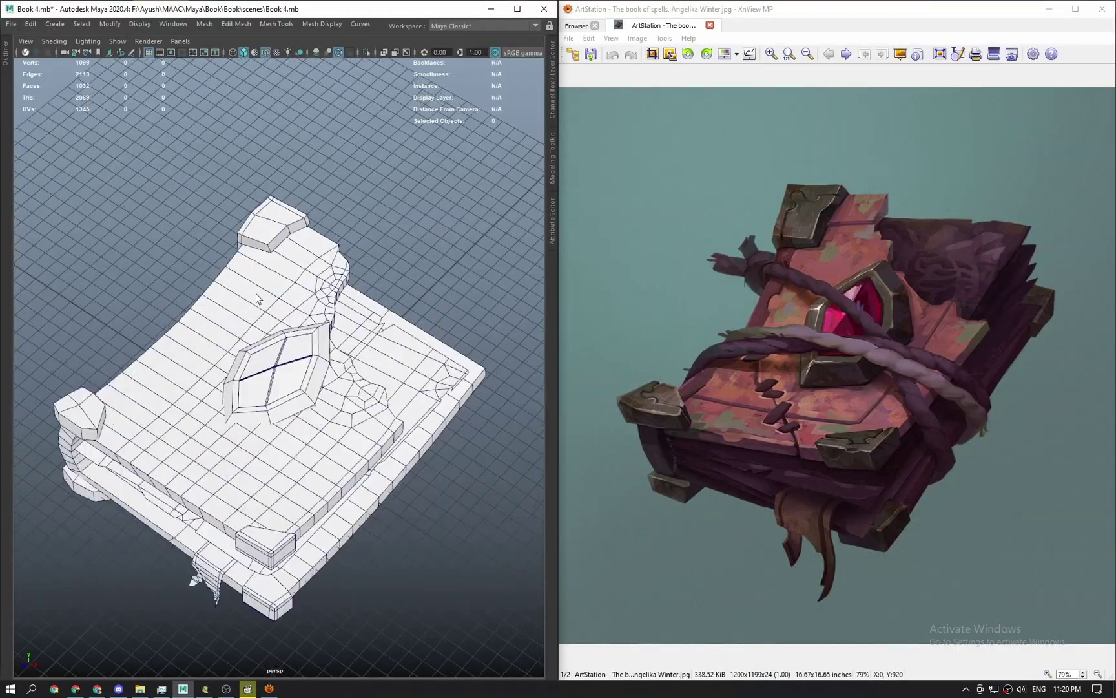
scroll(363, 337, up, 3)
mouse_move(363, 336)
alt+mouse_down()
mouse_move(365, 300)
mouse_move(375, 334)
mouse_move(351, 333)
mouse_move(267, 279)
mouse_move(294, 276)
mouse_move(317, 336)
mouse_move(346, 337)
alt+mouse_up()
alt+drag(331, 432, 384, 383)
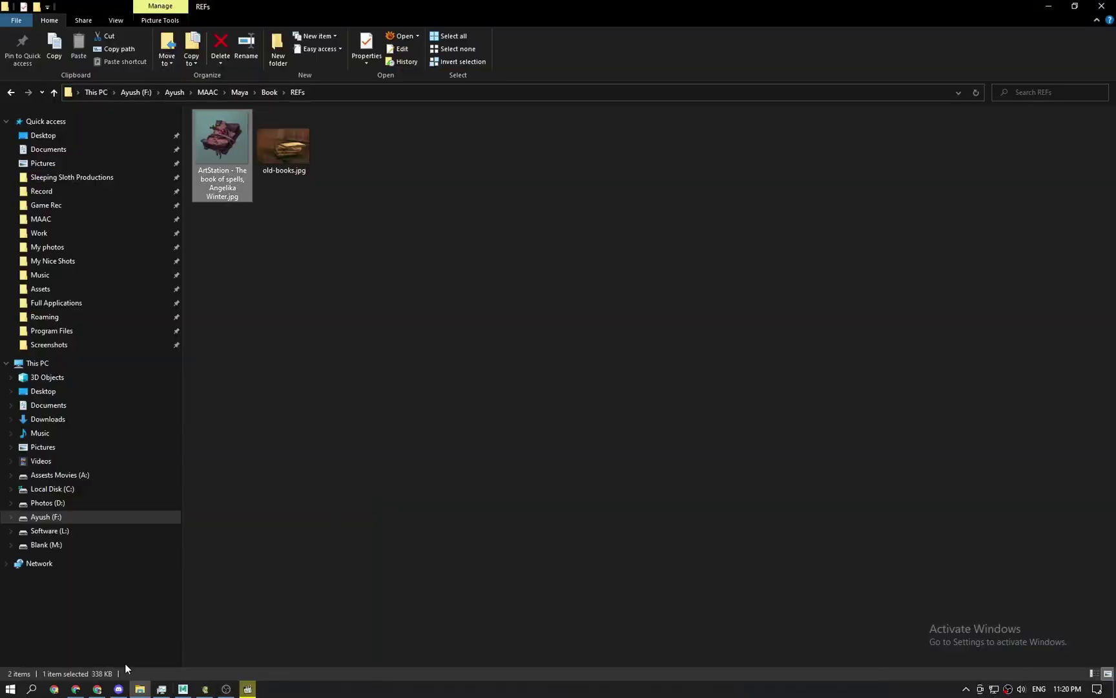
Scroll the Random Pictures page and open the wall urinal photo on Pixabay.
mouse_move(100, 690)
click(122, 648)
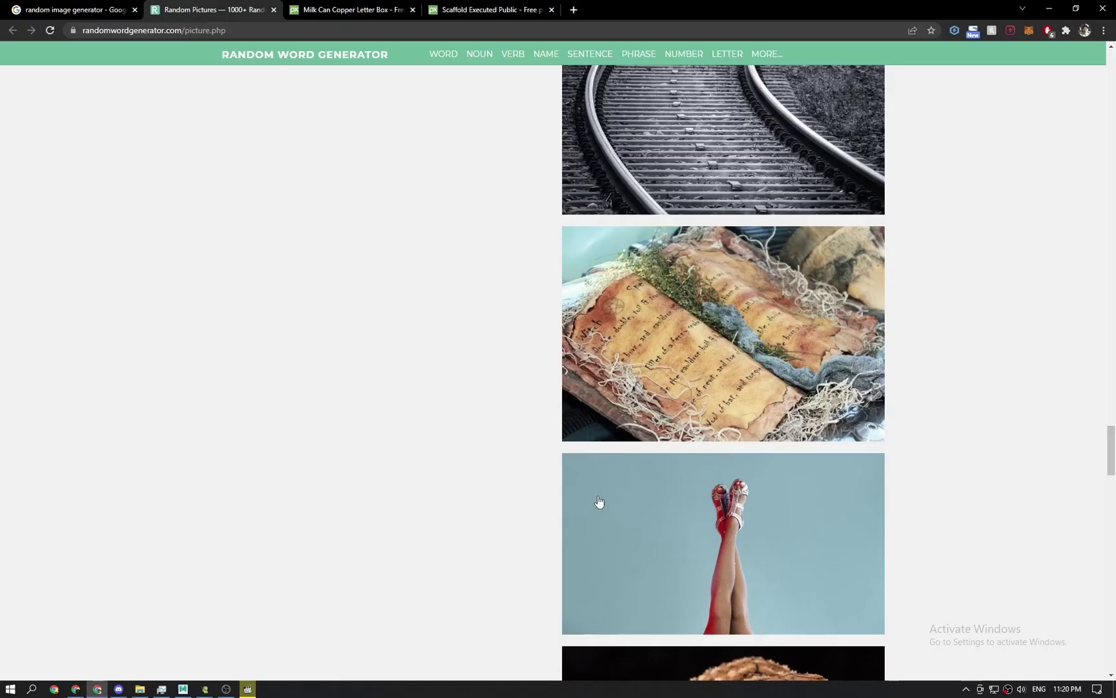
scroll(598, 498, down, 4)
scroll(909, 330, down, 8)
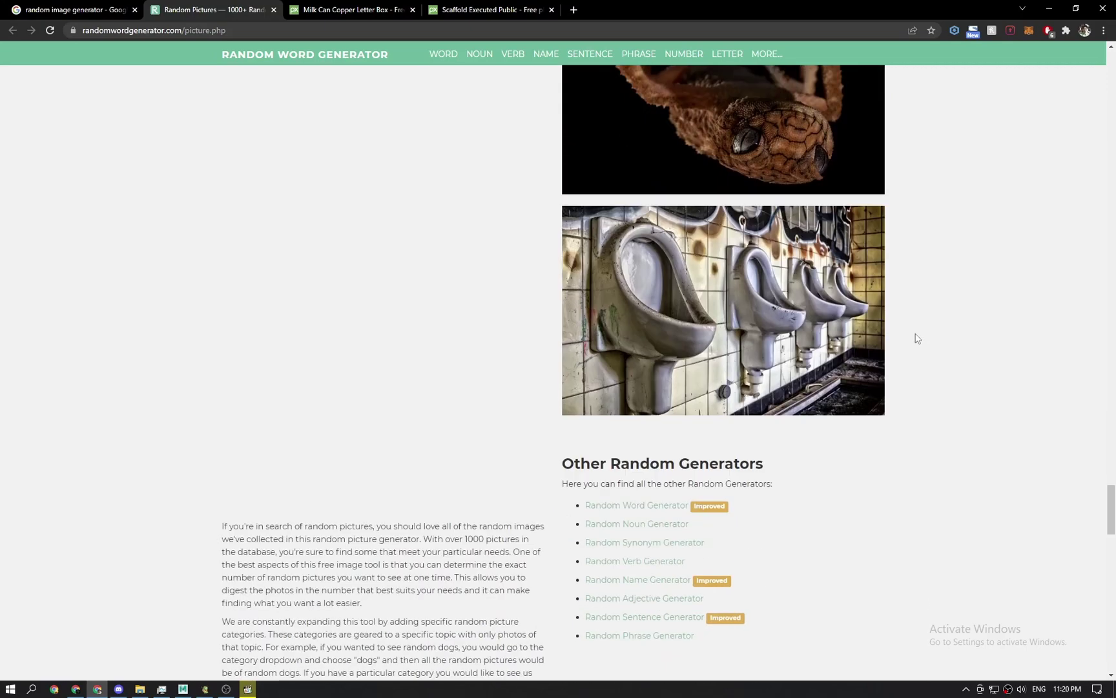
scroll(920, 341, up, 1)
click(775, 348)
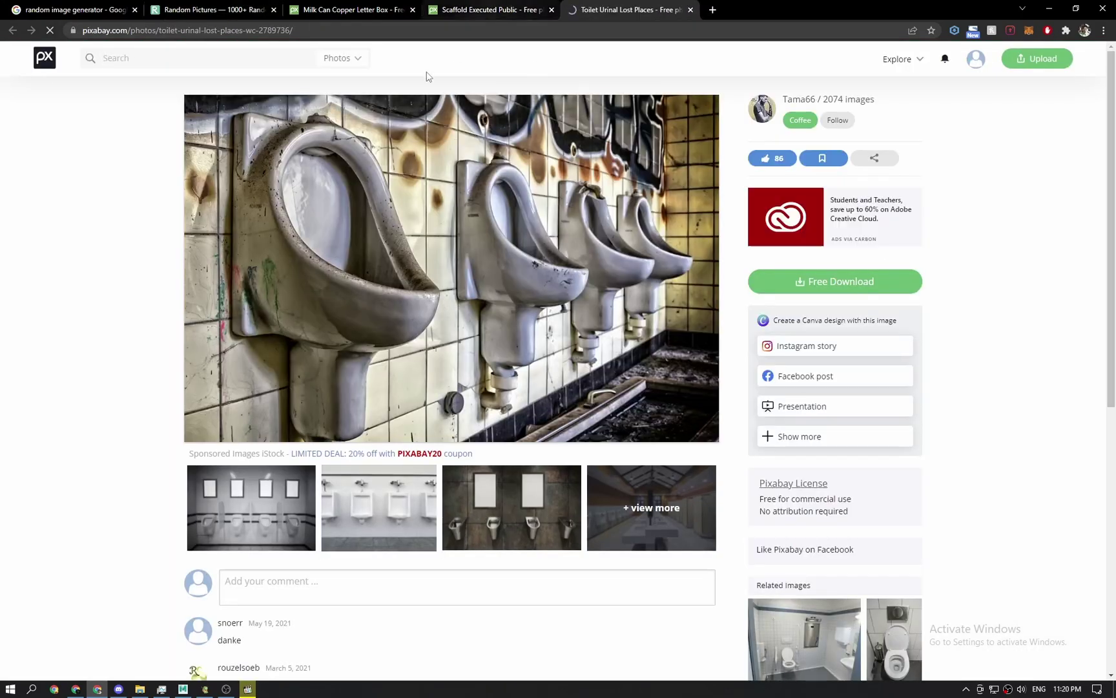
Open the telephone pole photo in a new tab, view it, then return to the REFs folder.
click(354, 9)
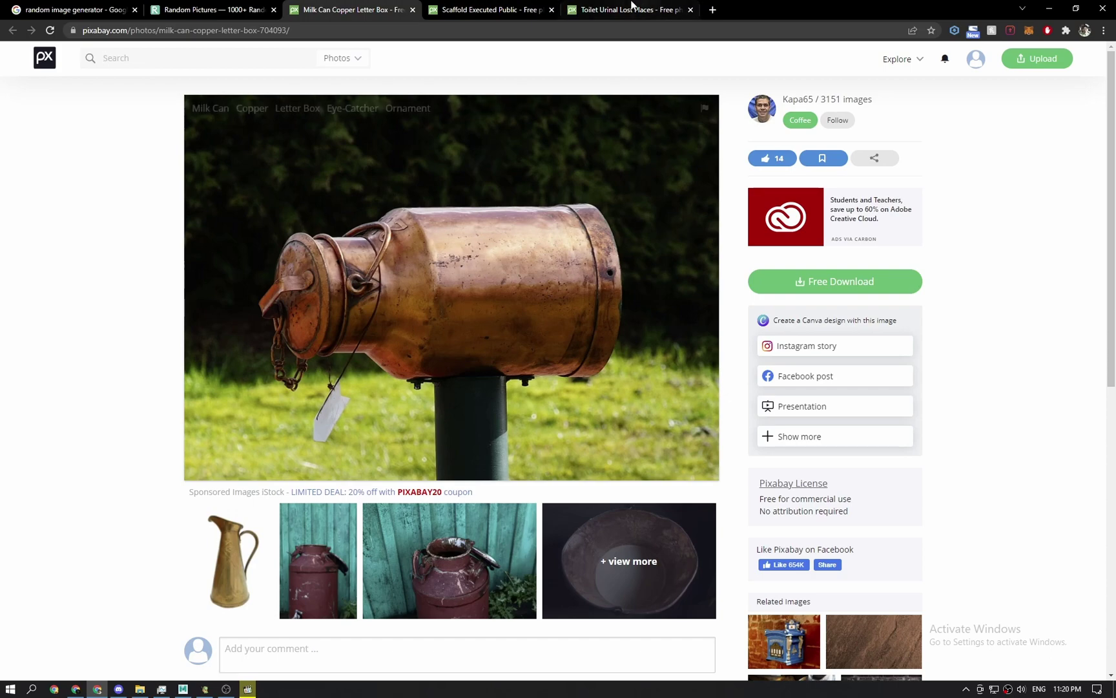
key(ctrl+Page_Up)
scroll(532, 358, down, 1)
scroll(627, 287, up, 2)
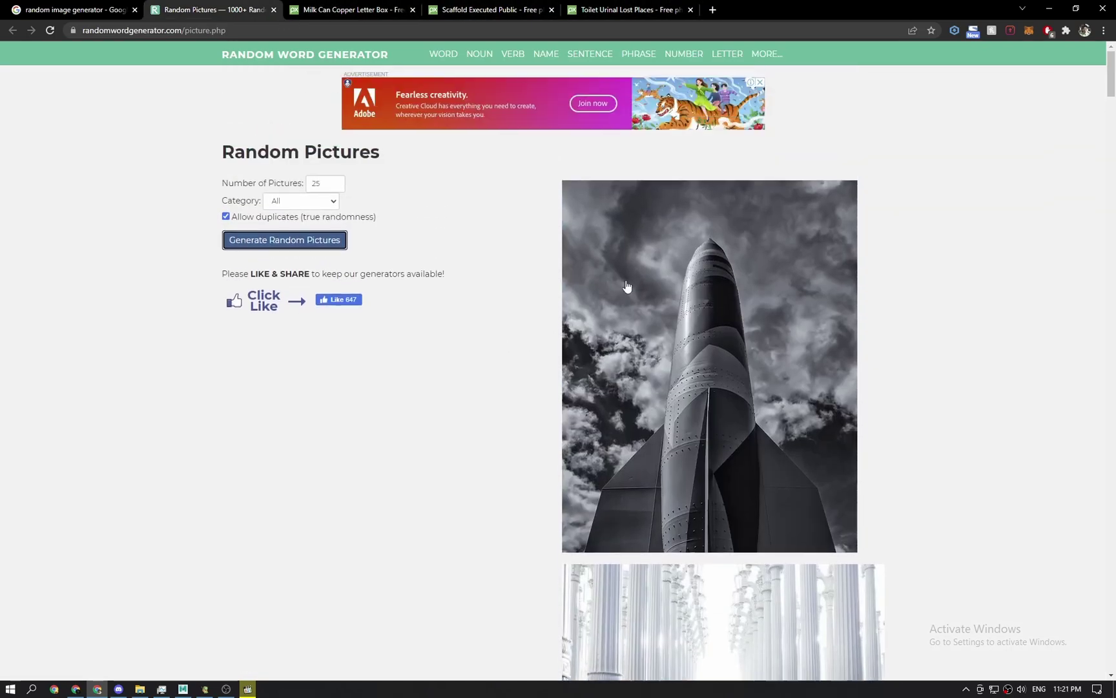
drag(1114, 72, 1114, 306)
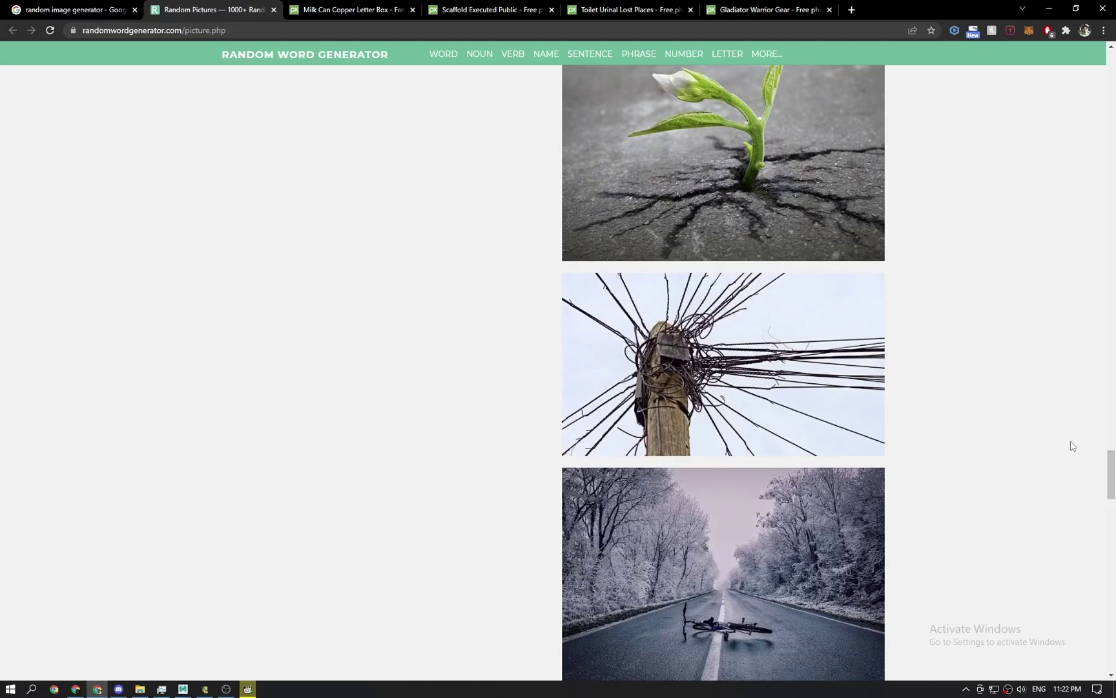
scroll(760, 387, down, 1)
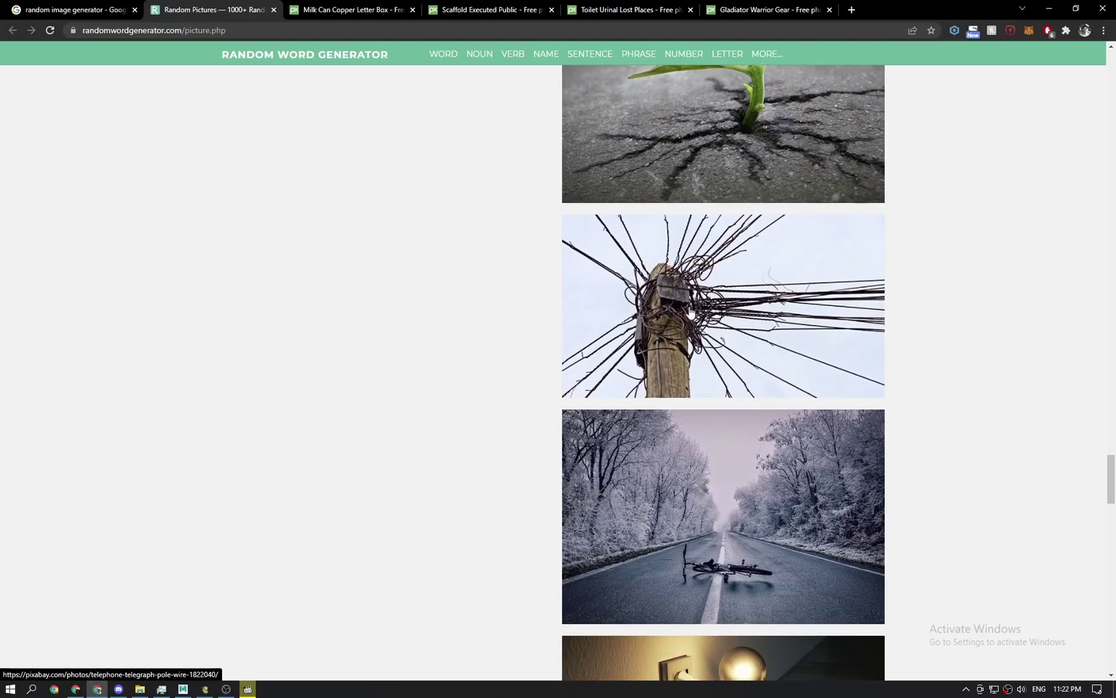
middle_click(723, 318)
click(894, 11)
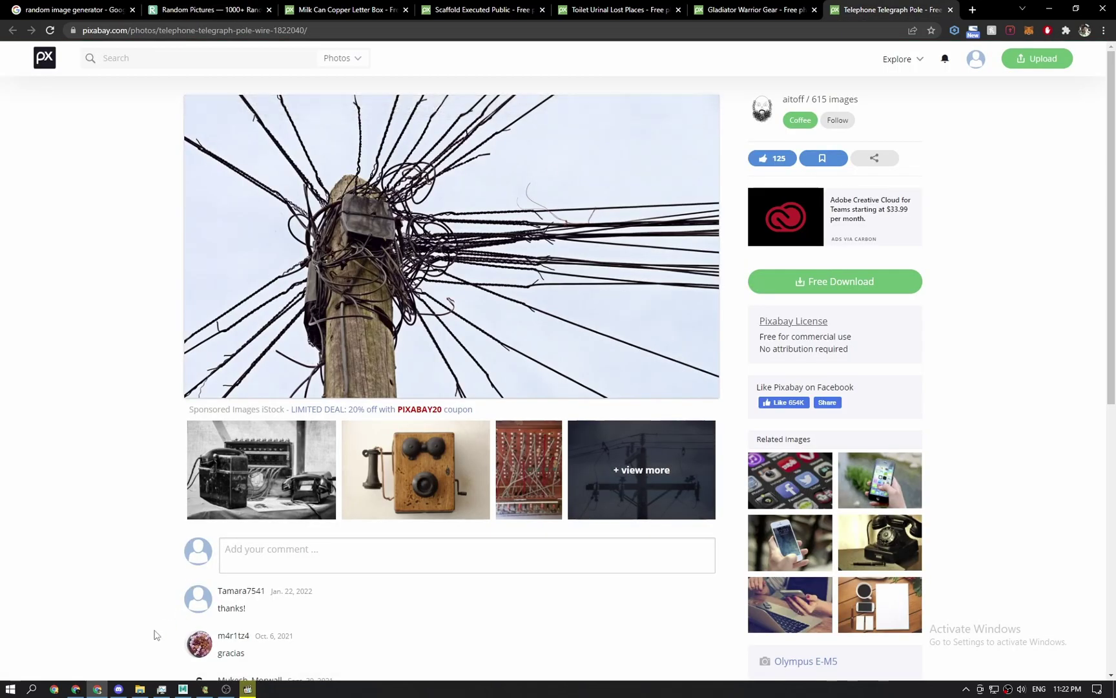
click(138, 689)
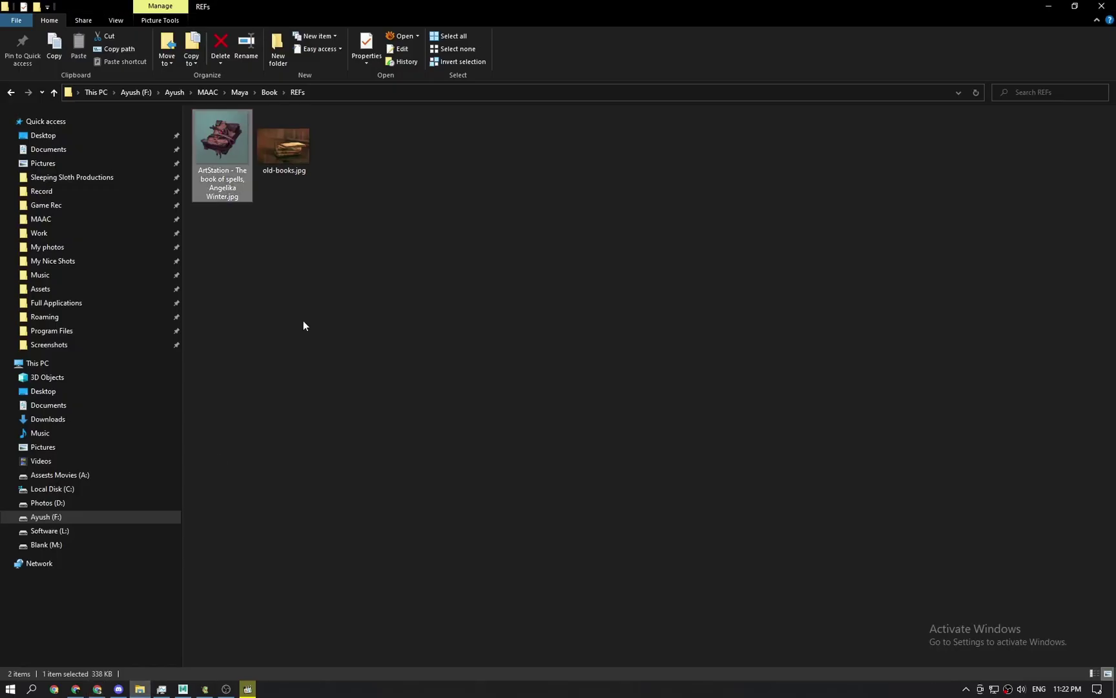
Try setting the pasted House folder path as the Maya project, cancelling the workspace.mel warning.
click(240, 93)
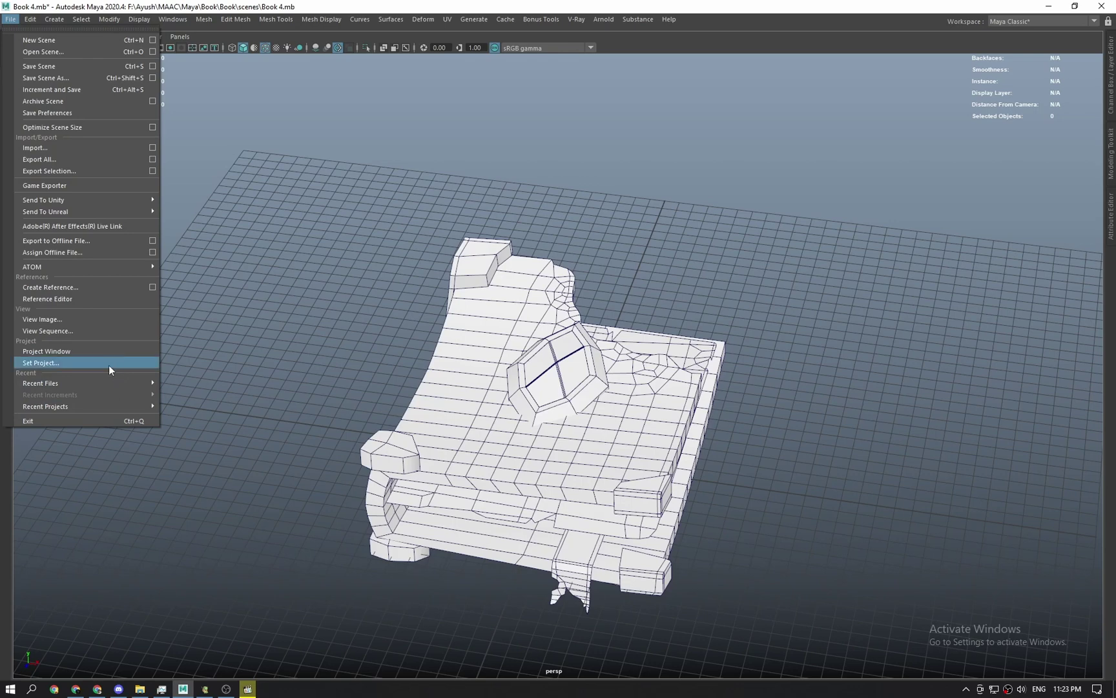
click(99, 364)
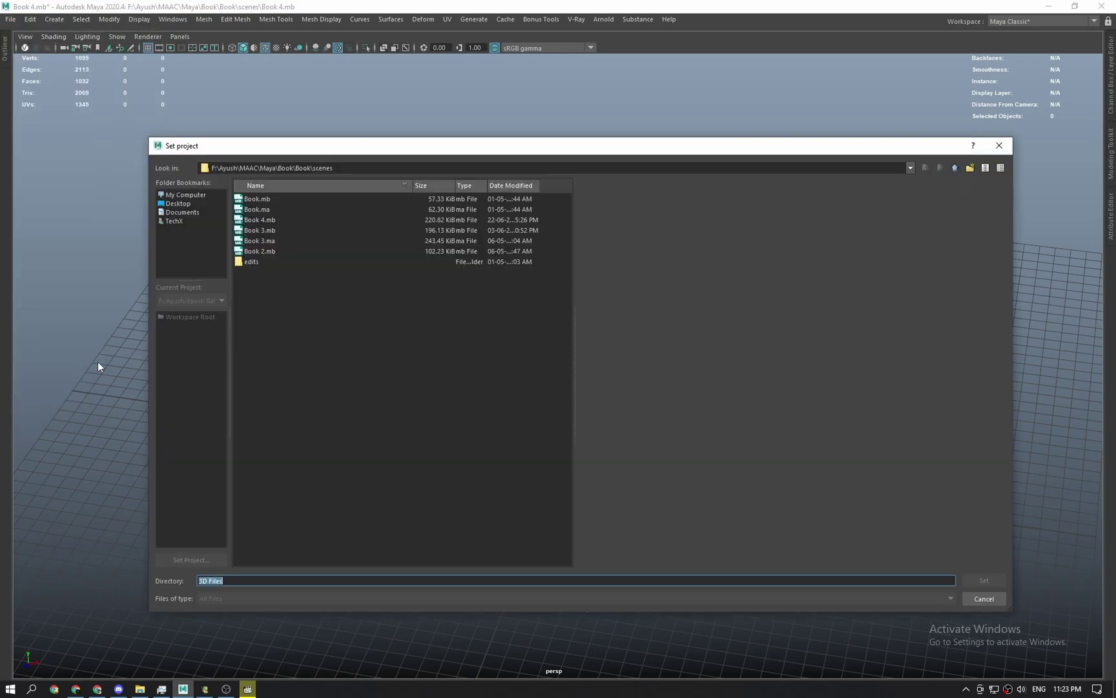
key(ctrl+v)
key(Return)
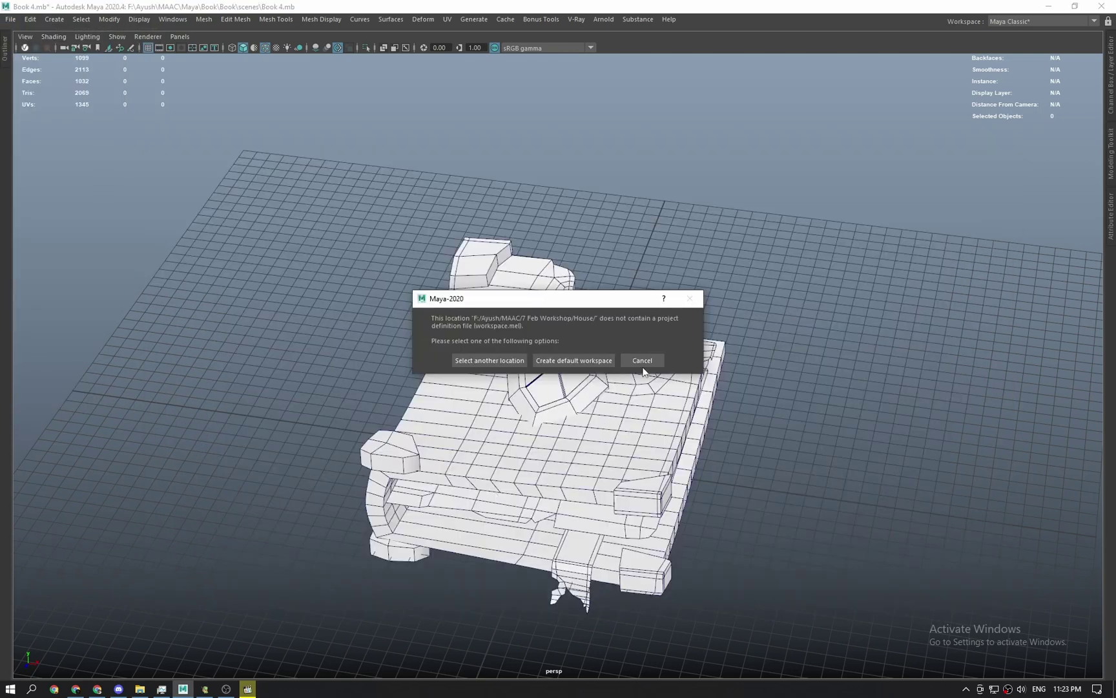
click(643, 367)
Copy the House folder path again, retry Set Project, cancel the warning, and return to Explorer.
key(alt+Tab)
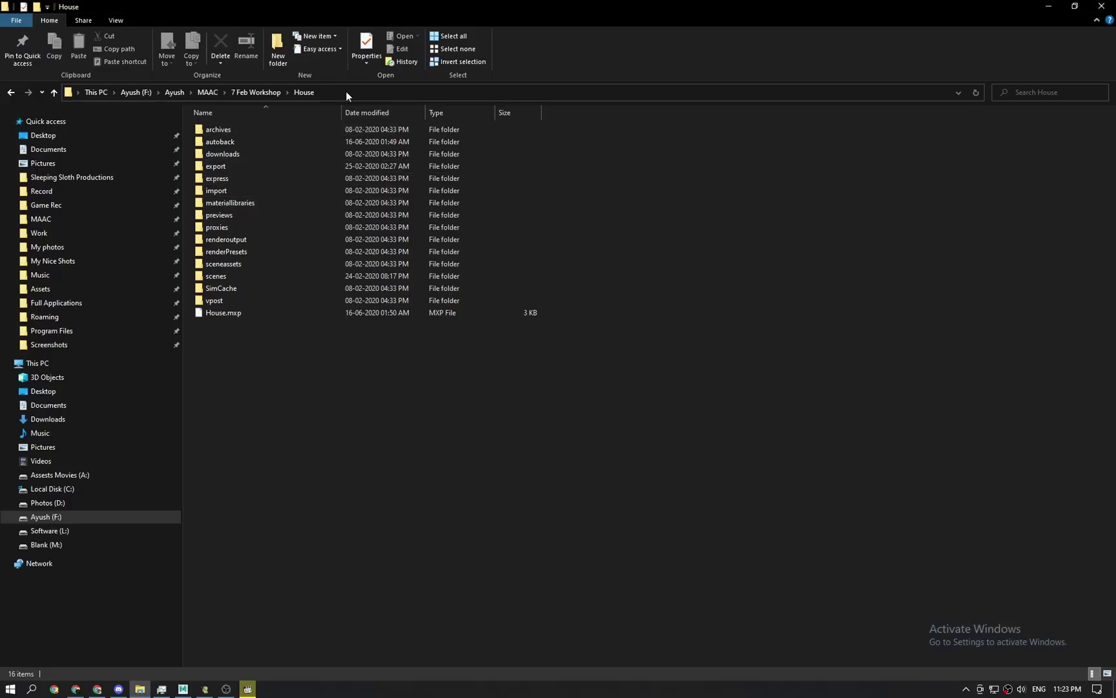
click(347, 92)
key(alt+Tab)
click(13, 21)
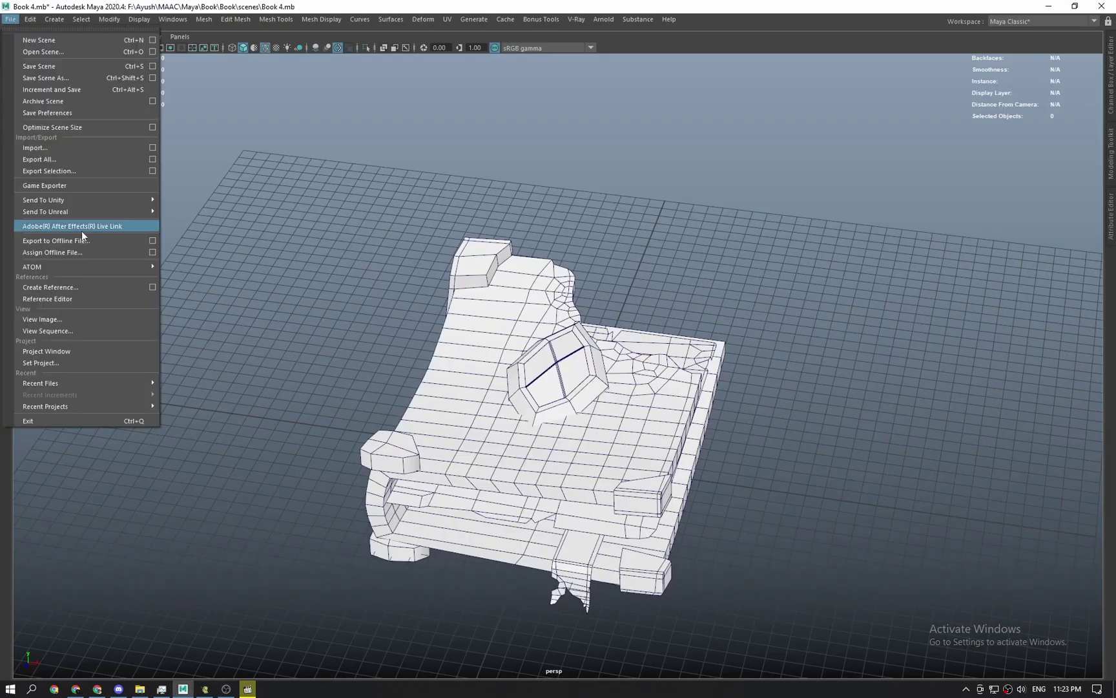
click(49, 360)
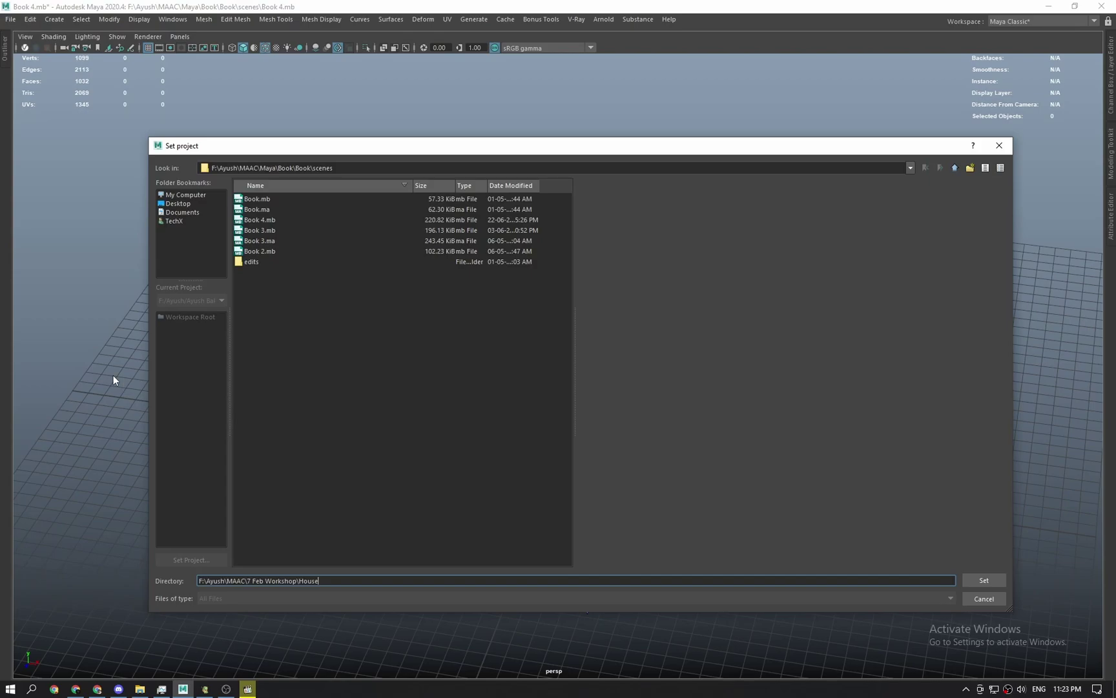
key(Return)
click(643, 359)
key(alt+Tab)
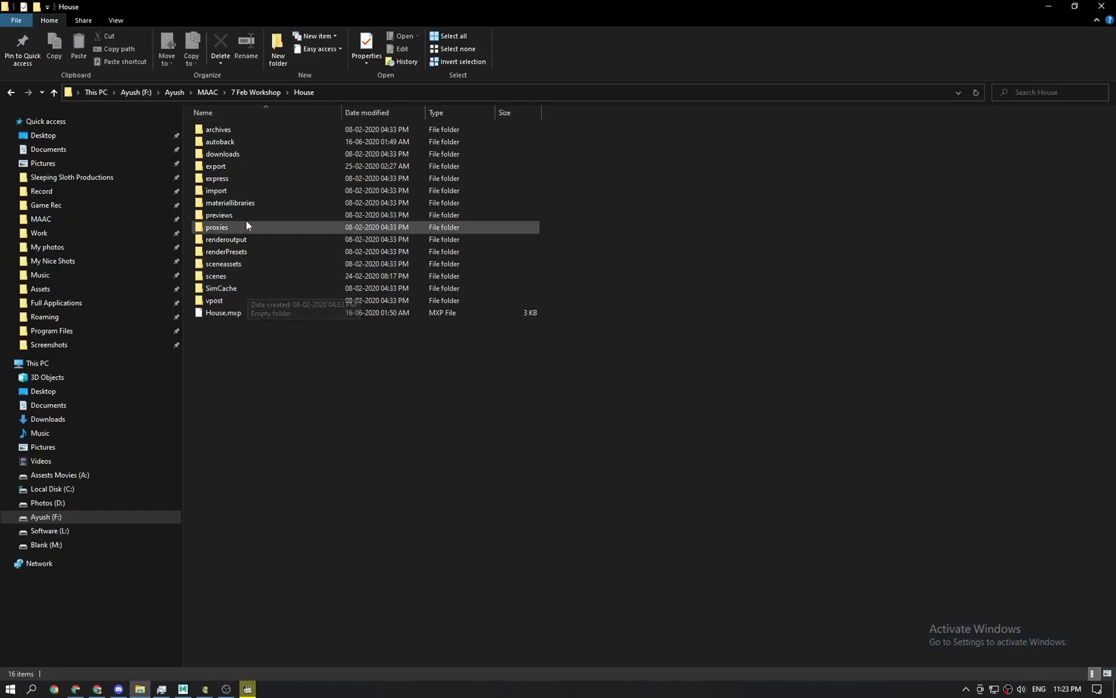
Browse from House's scenes up to 7 Feb Workshop and into WIPs n showoff > Wires.
double_click(244, 278)
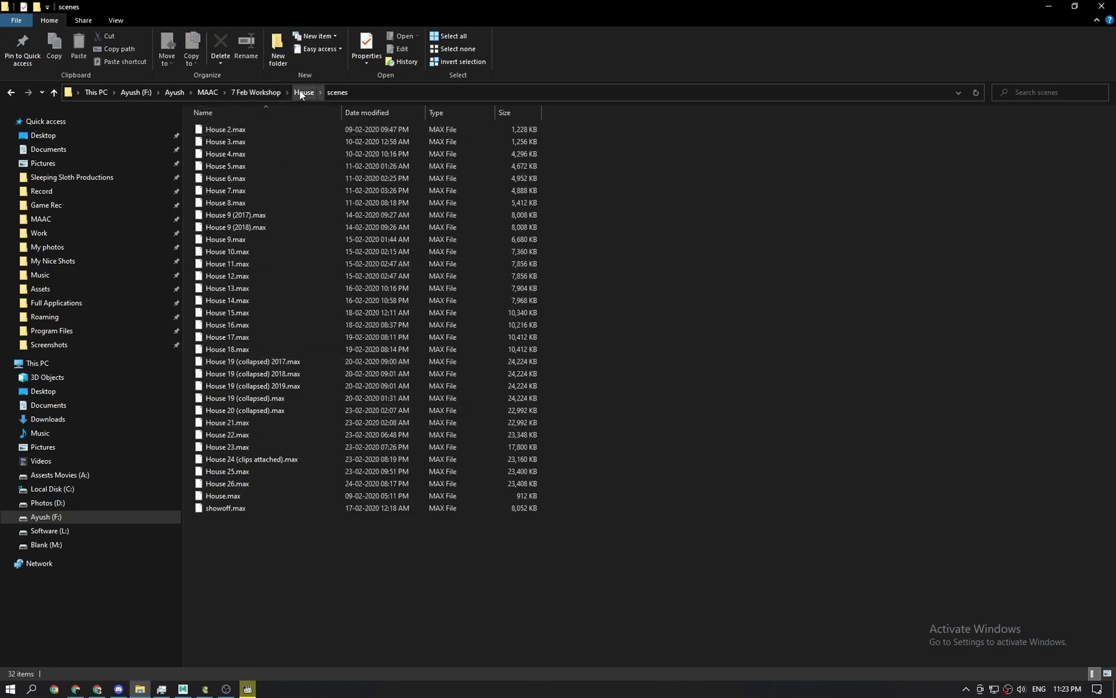
click(278, 93)
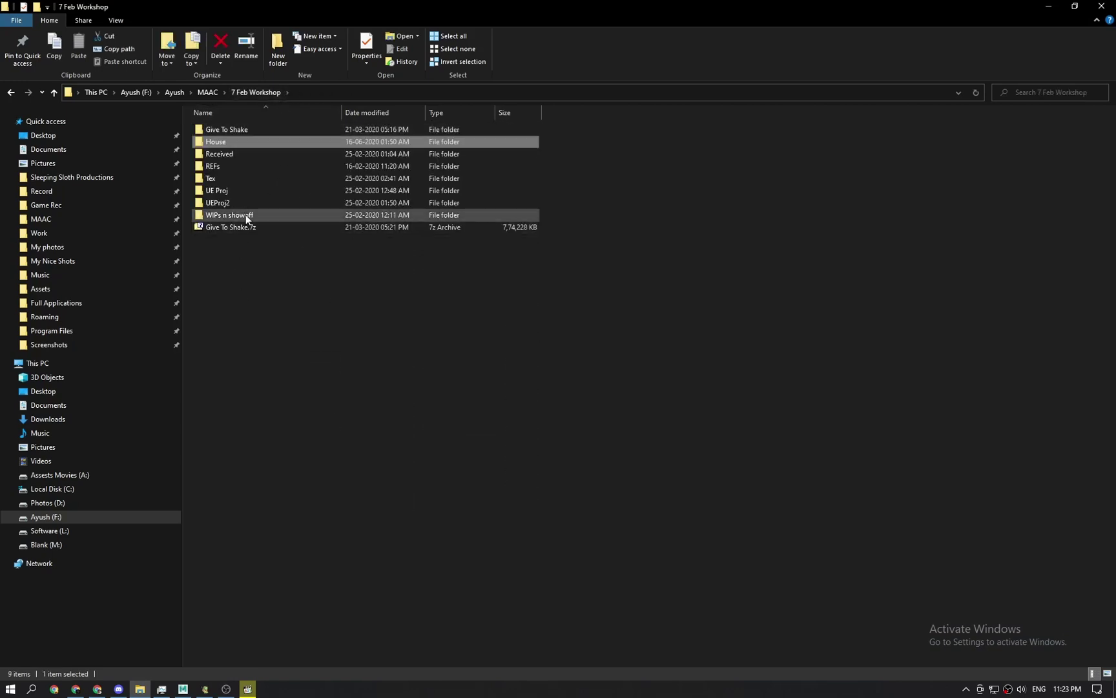
double_click(245, 215)
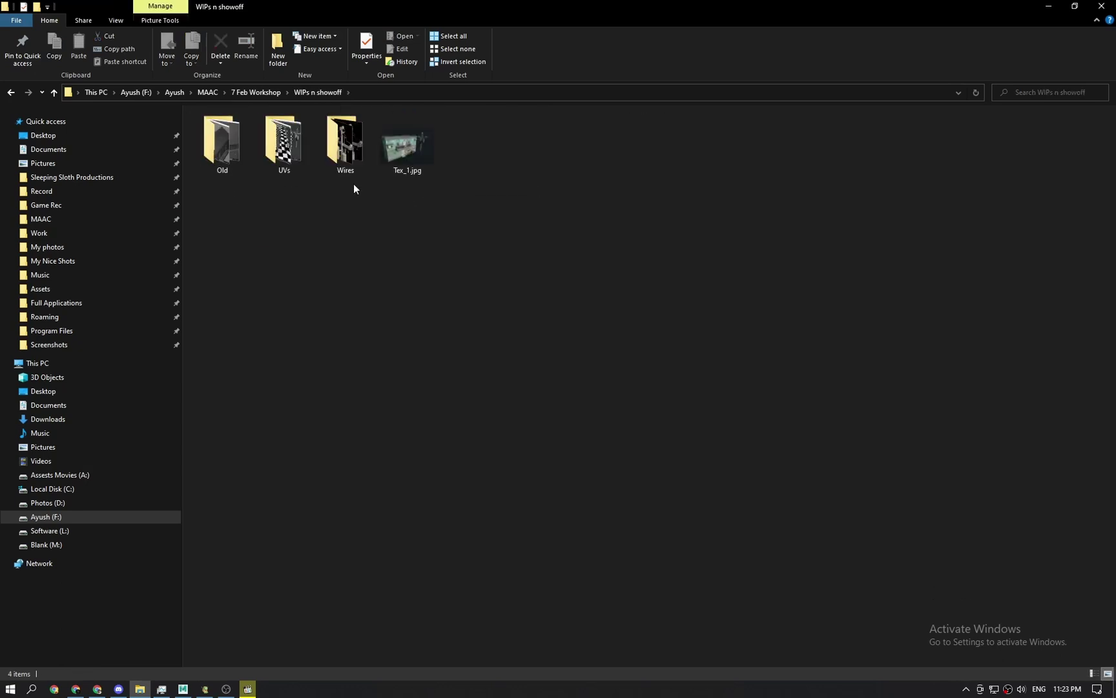
double_click(343, 150)
Open 1.png in XnView, page through to 3.png, and snap the viewer to the left half.
click(236, 152)
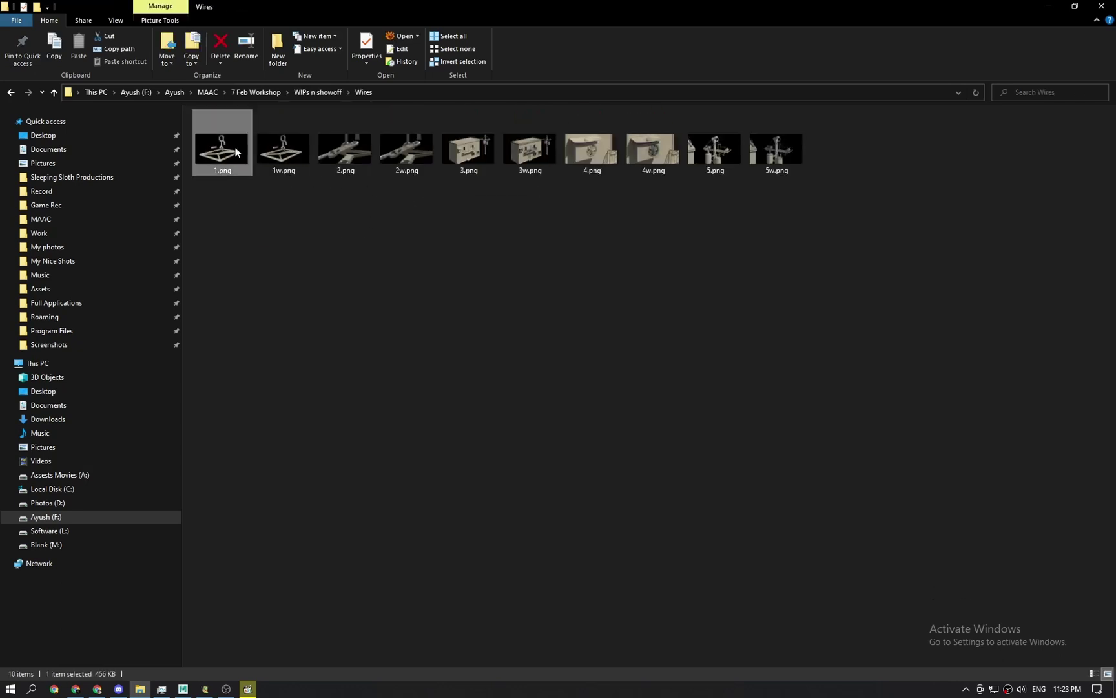
key(Return)
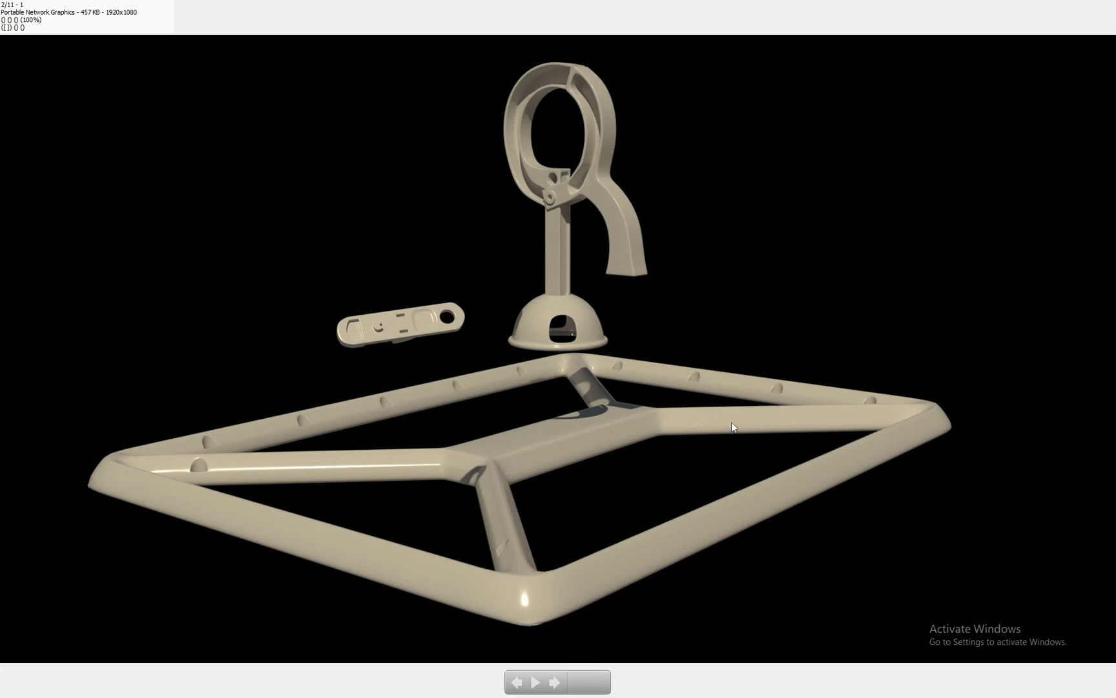
key(Right)
key(Right)
key(Right)
key(Right)
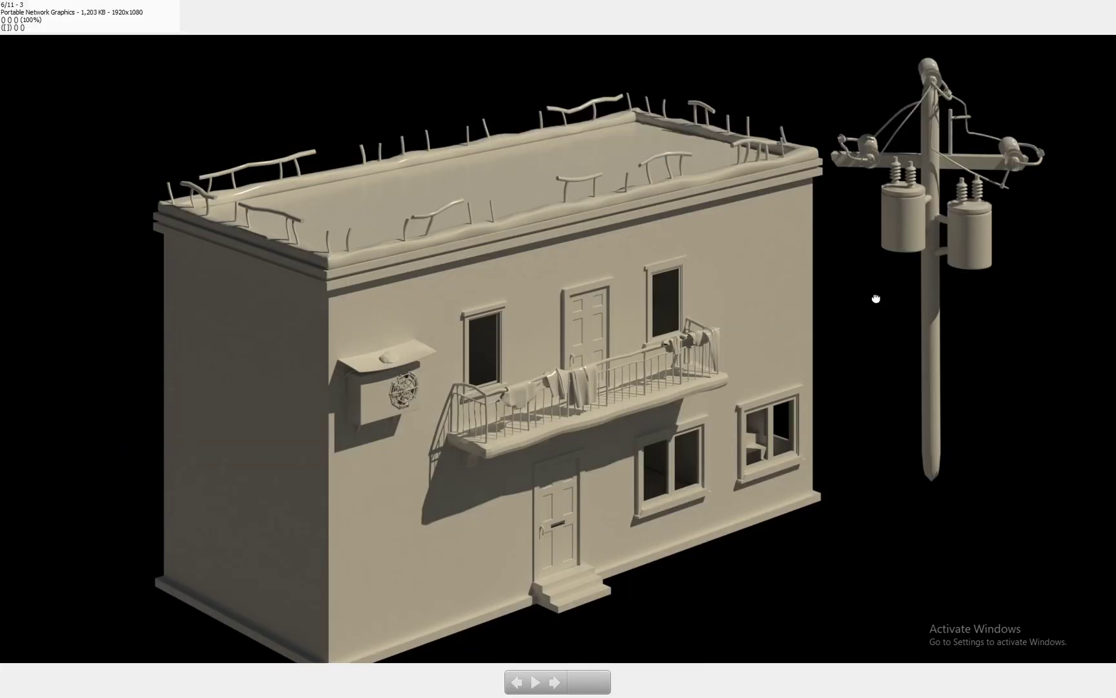
key(Escape)
drag(957, 16, 2, 130)
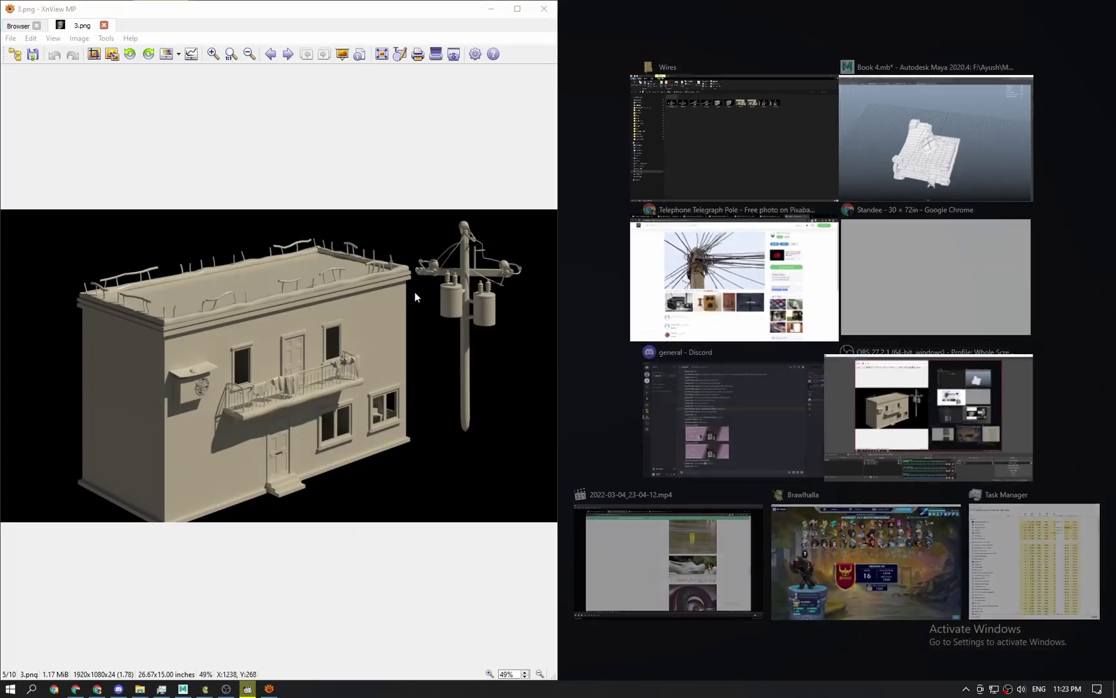
With the Pixabay pole photo on the right, page from 3.png to 5w.png, zooming to 100% on each.
click(778, 294)
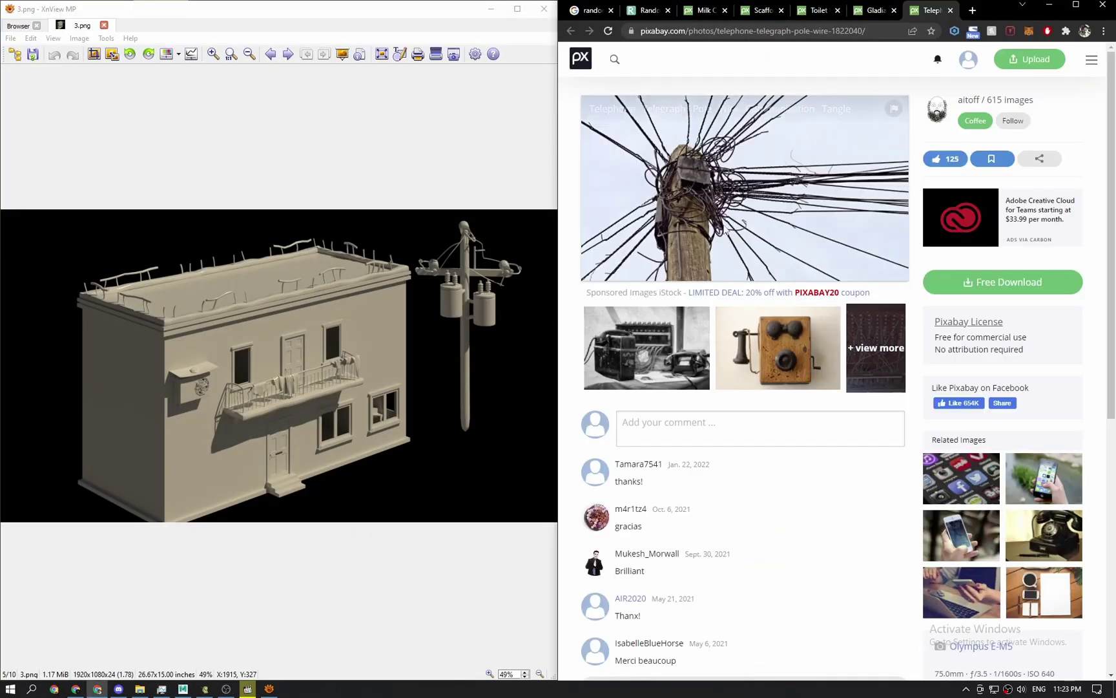
drag(459, 310, 761, 434)
scroll(387, 331, down, 1)
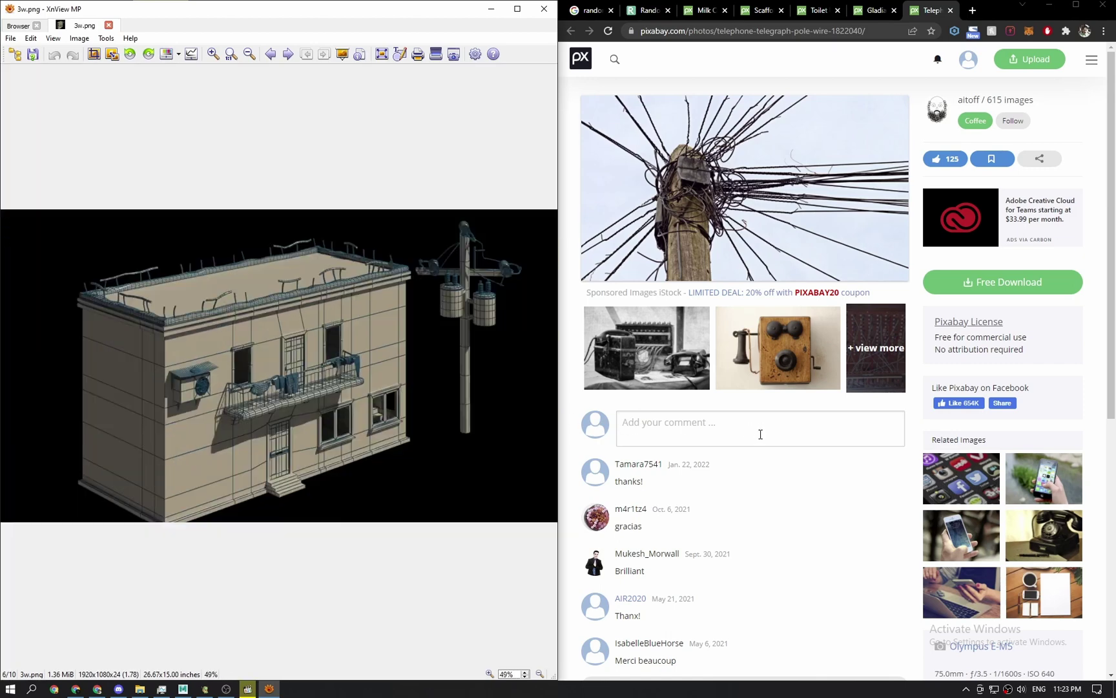
drag(160, 303, 120, 314)
drag(303, 420, 303, 415)
scroll(331, 400, down, 1)
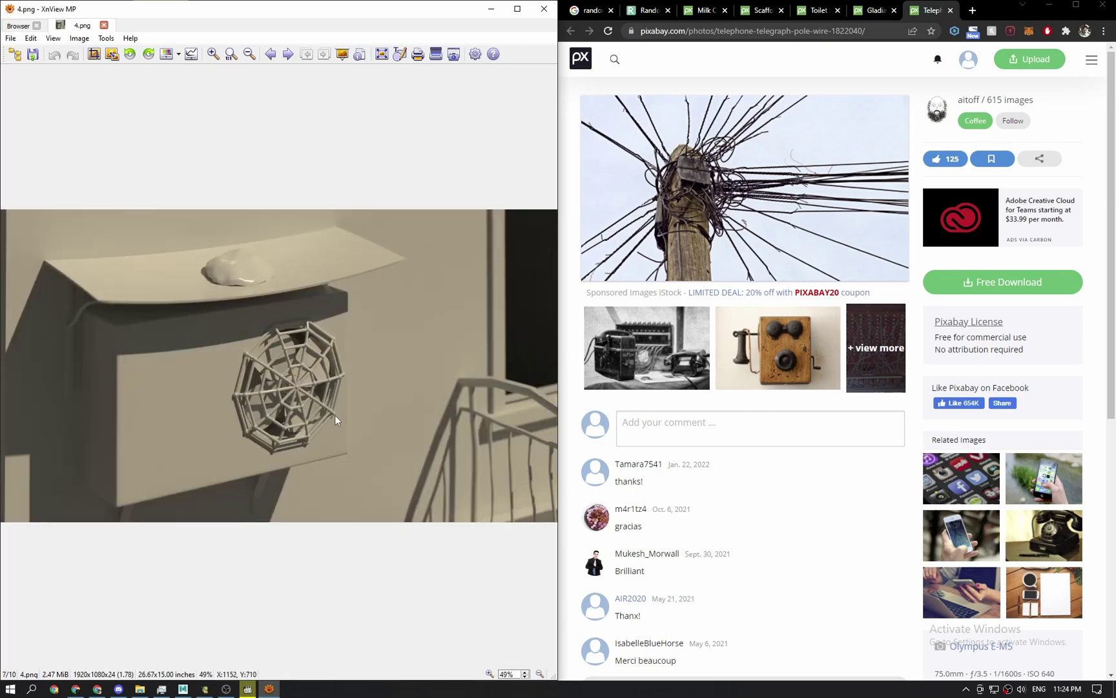
drag(335, 416, 291, 383)
scroll(311, 406, down, 1)
scroll(305, 389, down, 1)
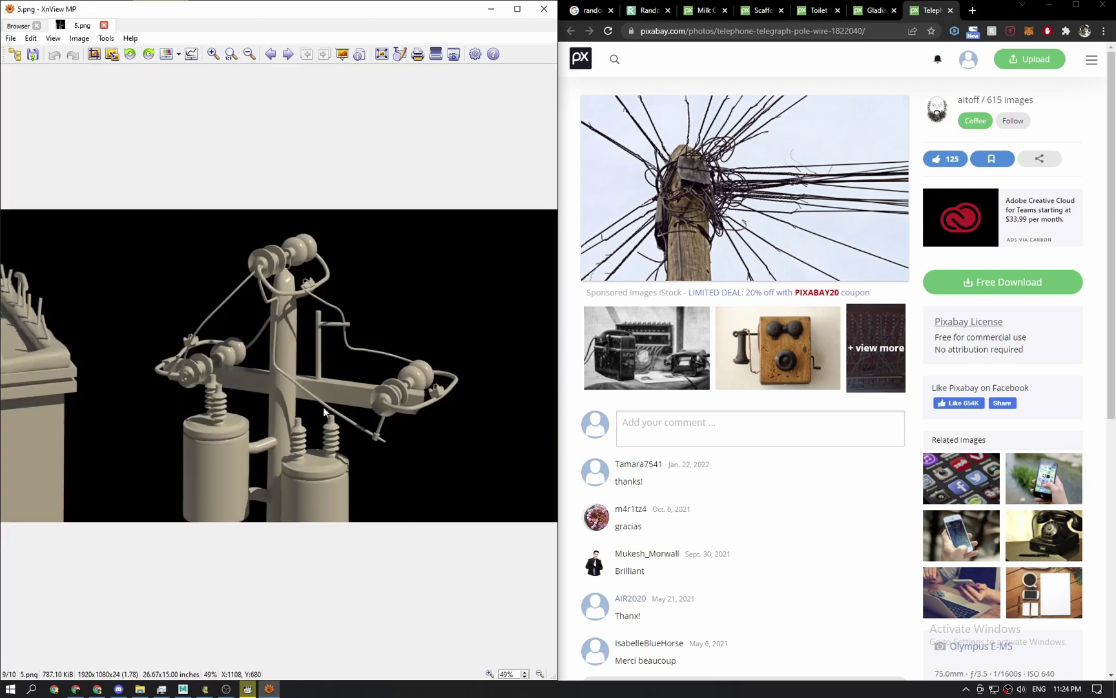
scroll(324, 410, down, 1)
drag(325, 414, 336, 388)
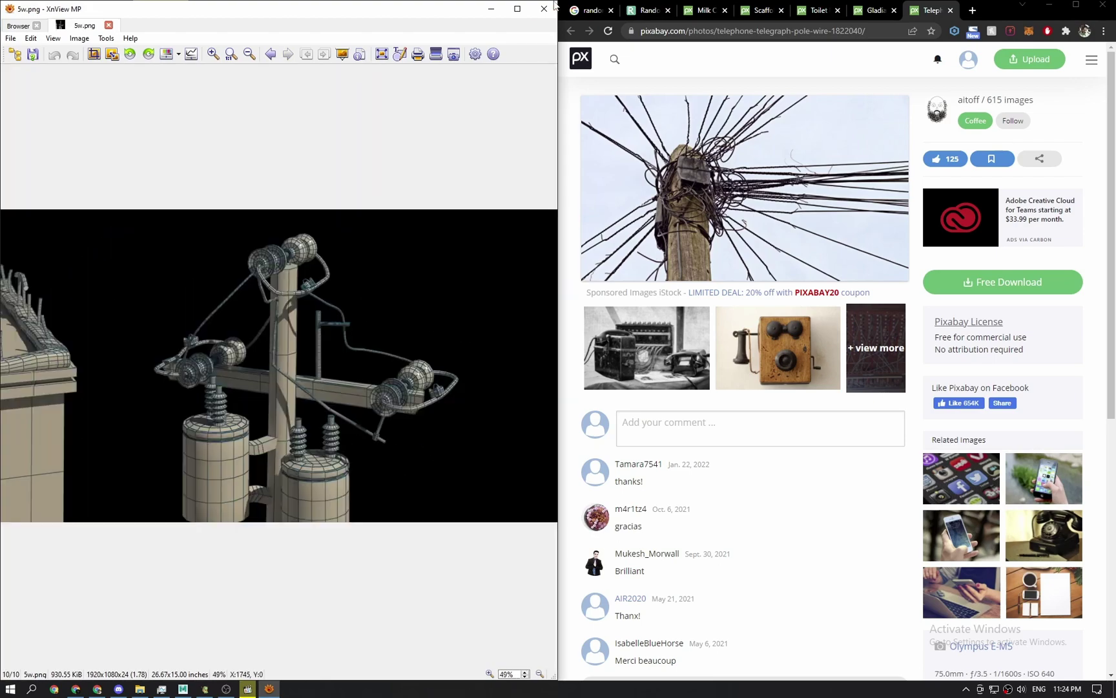
Close the image viewer and the random pictures tab, then flip through the reference photo tabs.
click(544, 9)
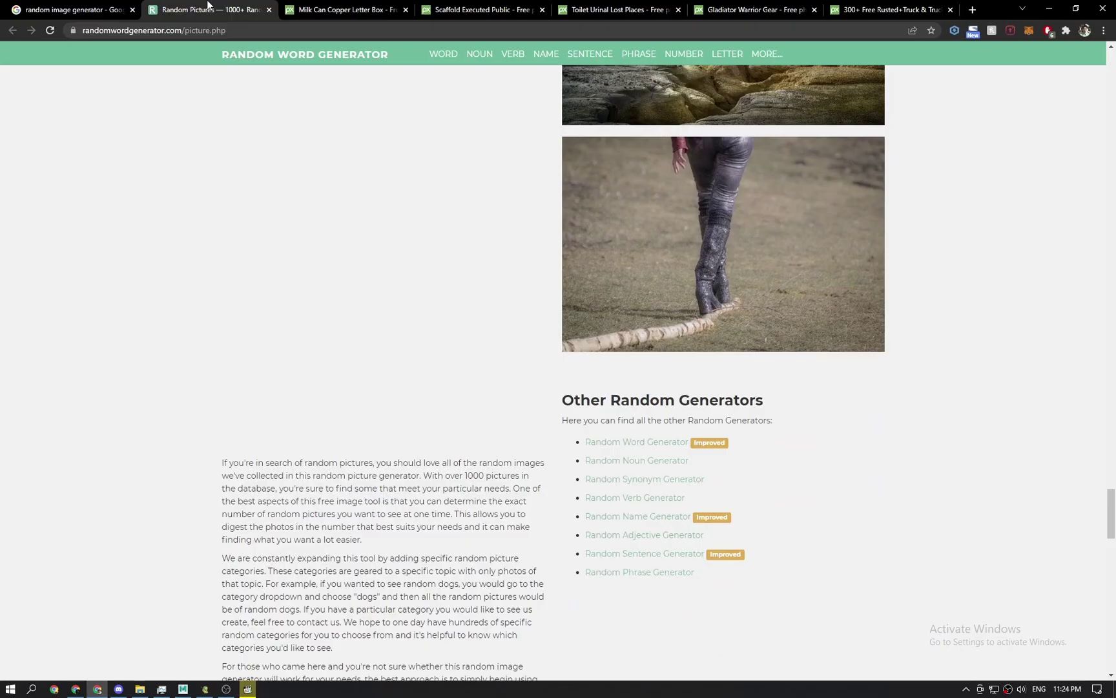
click(272, 9)
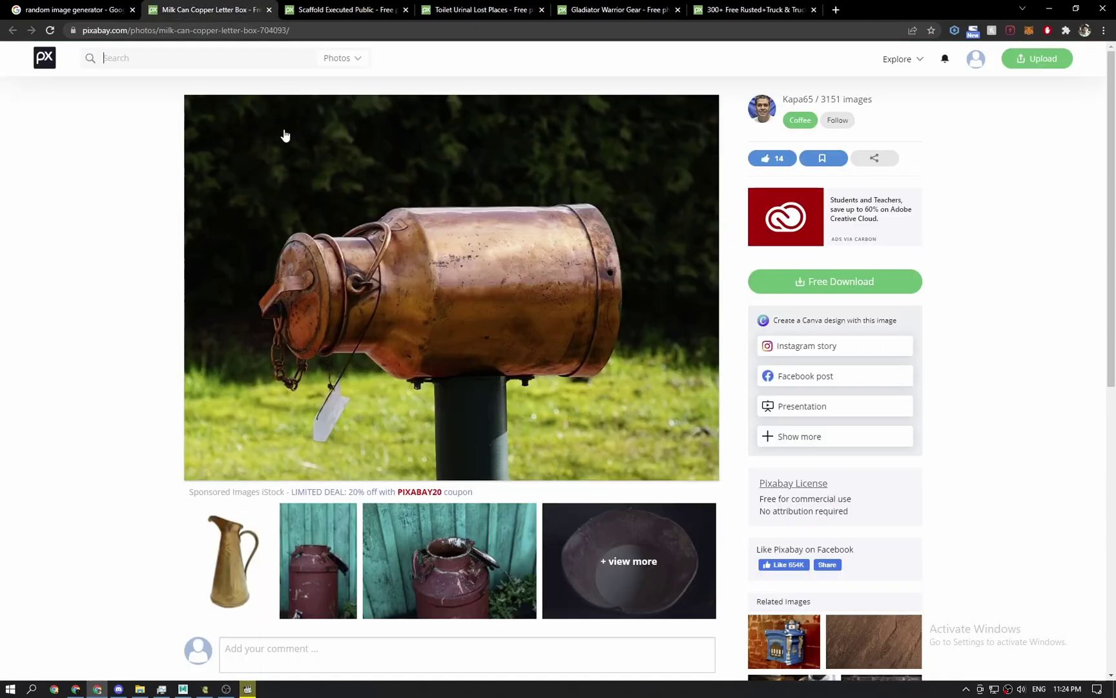
right_click(383, 245)
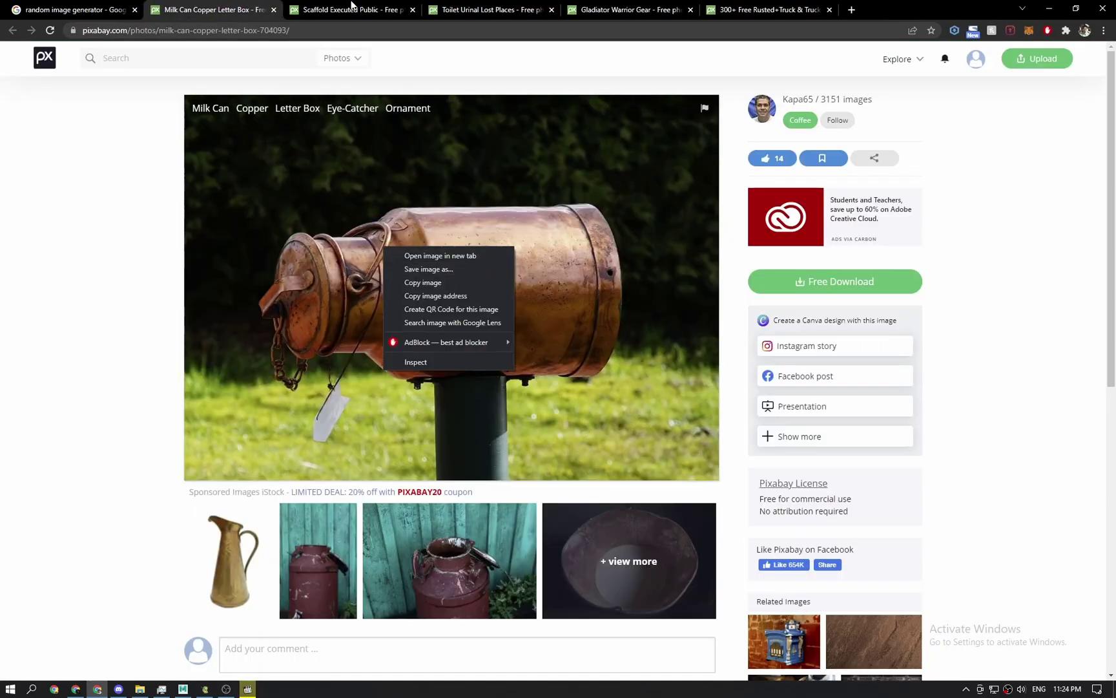
click(352, 9)
click(488, 9)
click(627, 9)
Return to the rusted truck search results after briefly reopening and closing the random pictures tab.
click(769, 9)
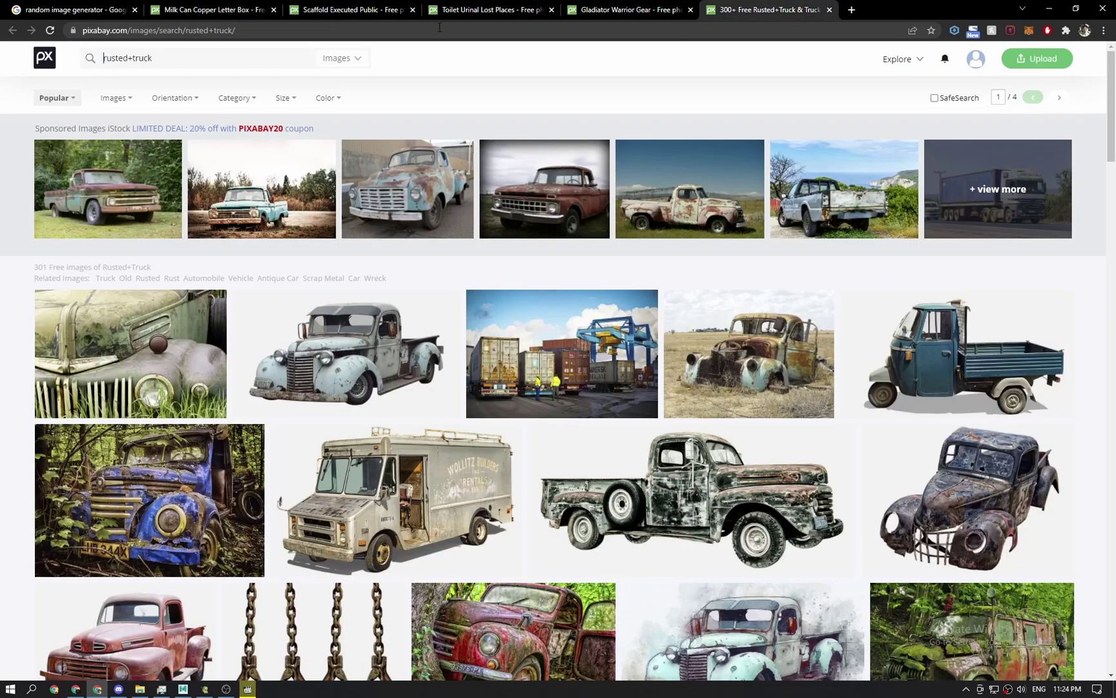
click(660, 7)
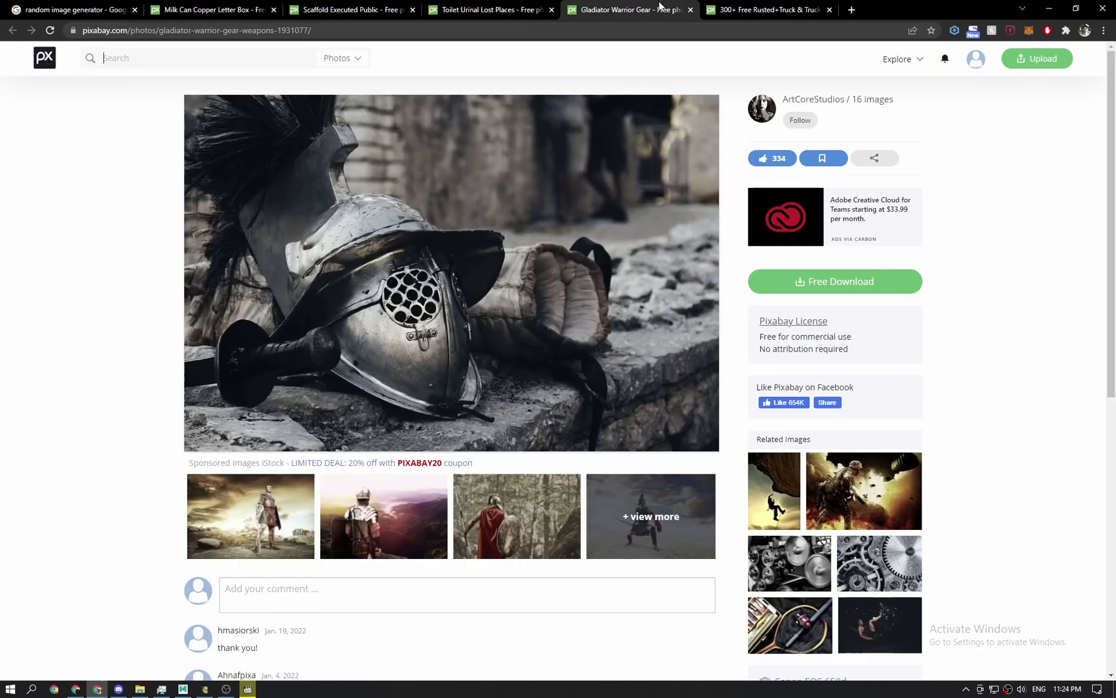
click(713, 11)
scroll(571, 353, down, 6)
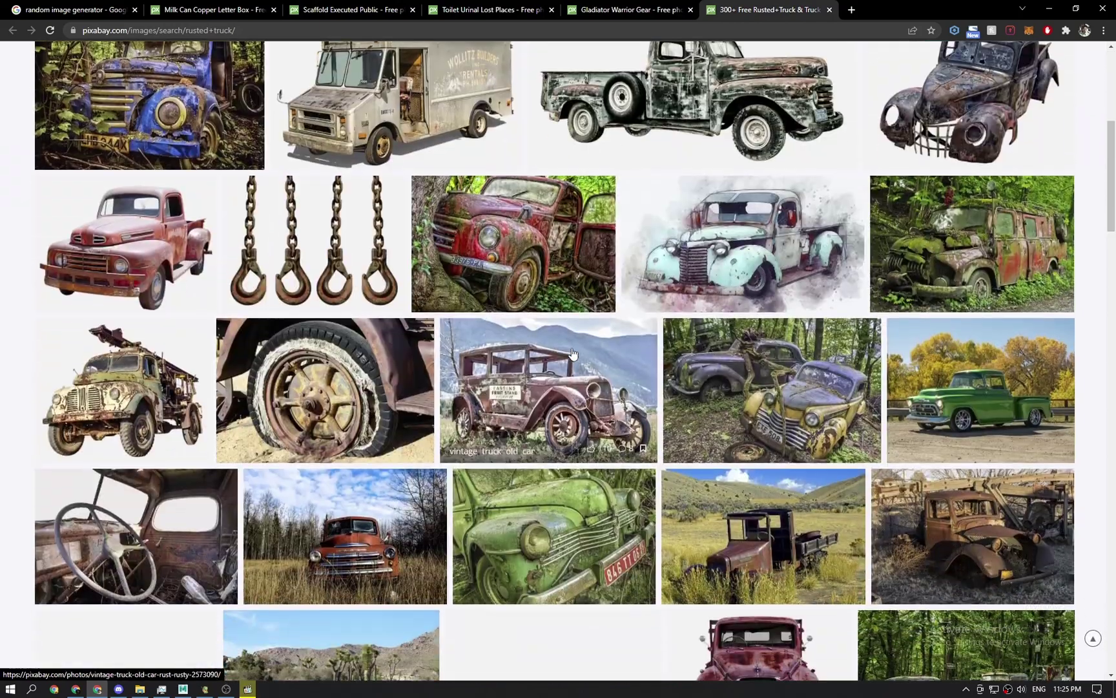
scroll(572, 353, up, 6)
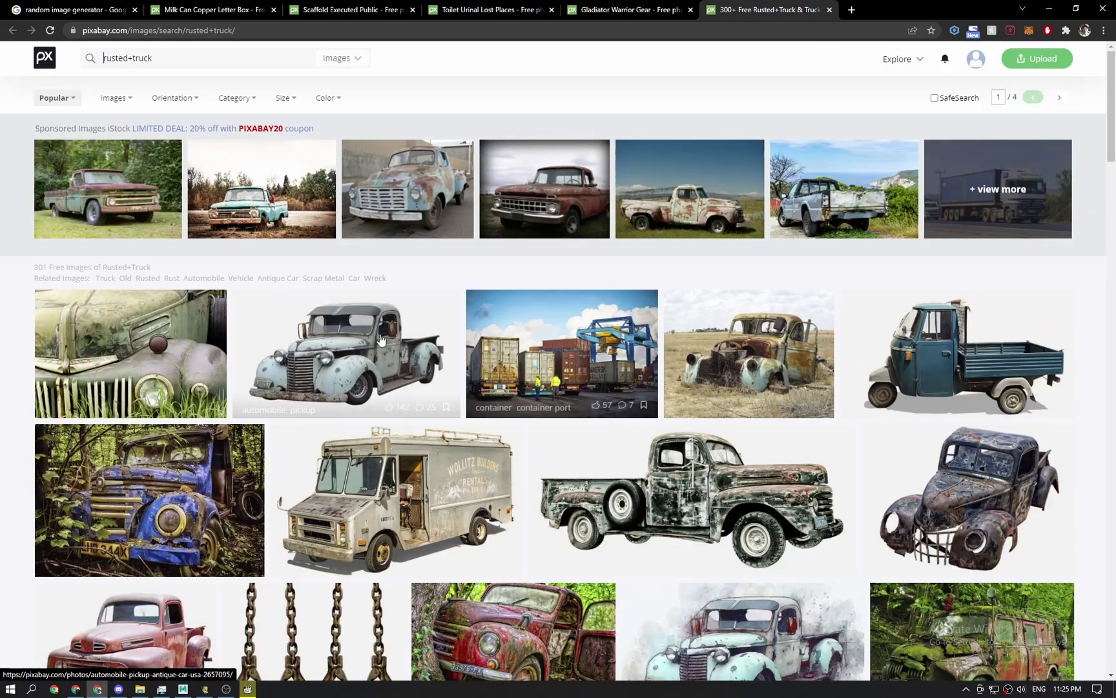
key(ctrl+shift+t)
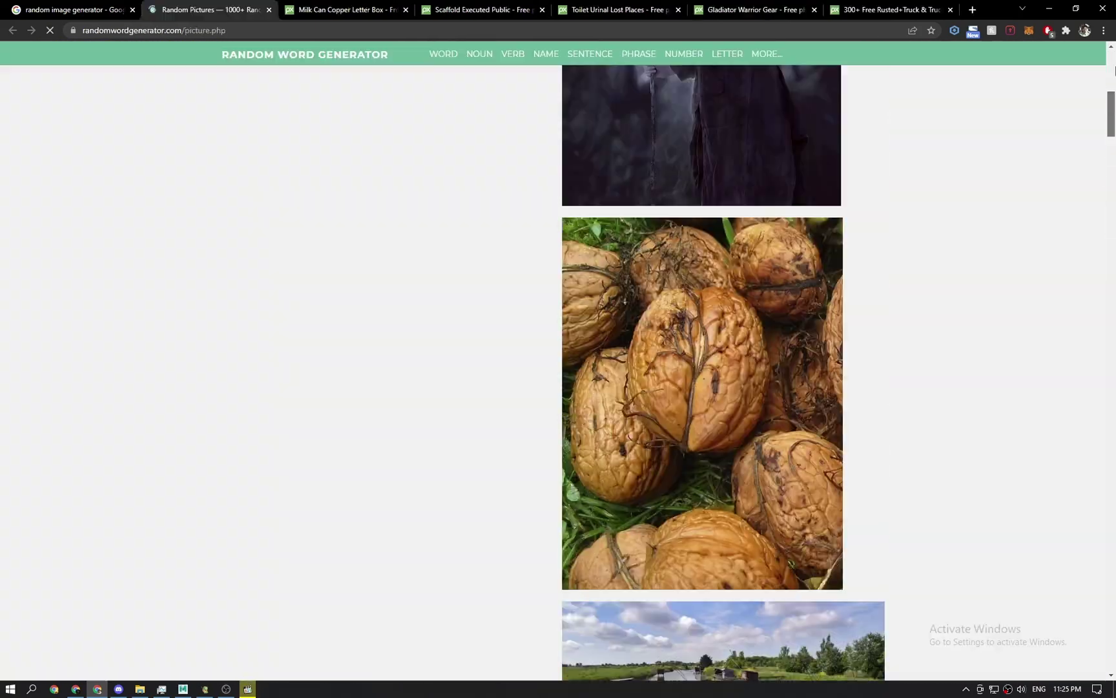
key(ctrl+w)
click(768, 9)
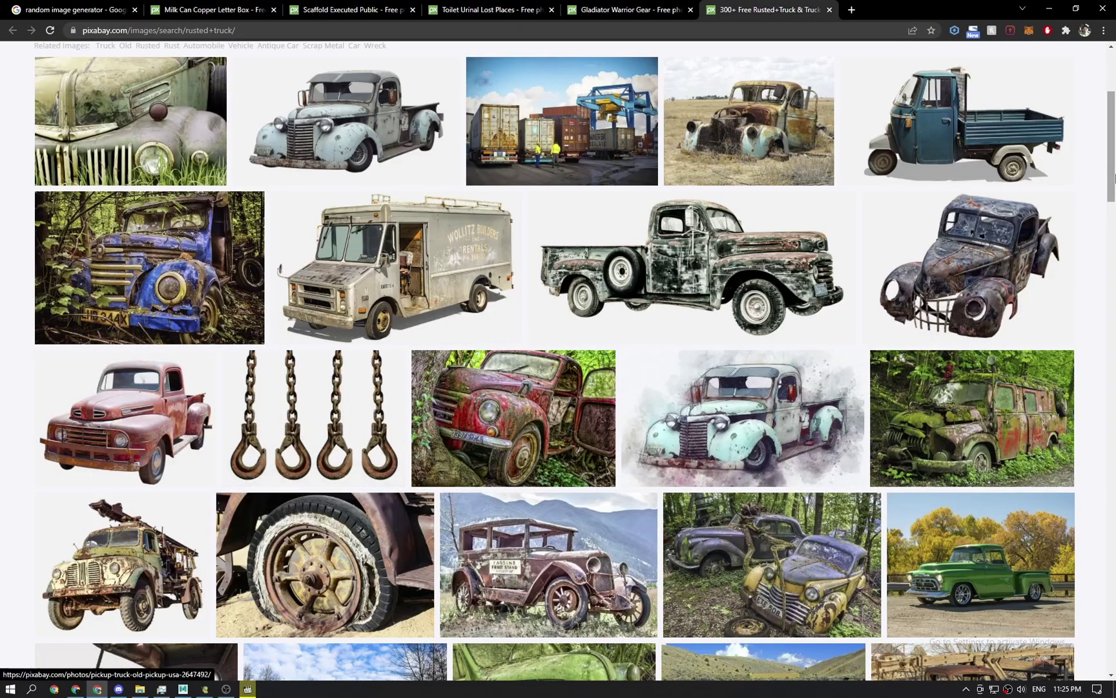
Open the rusty wrecked truck photo in a new tab, close the search results, and show the desktop.
mouse_move(1113, 143)
mouse_down()
mouse_move(1114, 103)
mouse_move(1114, 187)
mouse_move(1113, 154)
mouse_up()
scroll(1004, 242, down, 5)
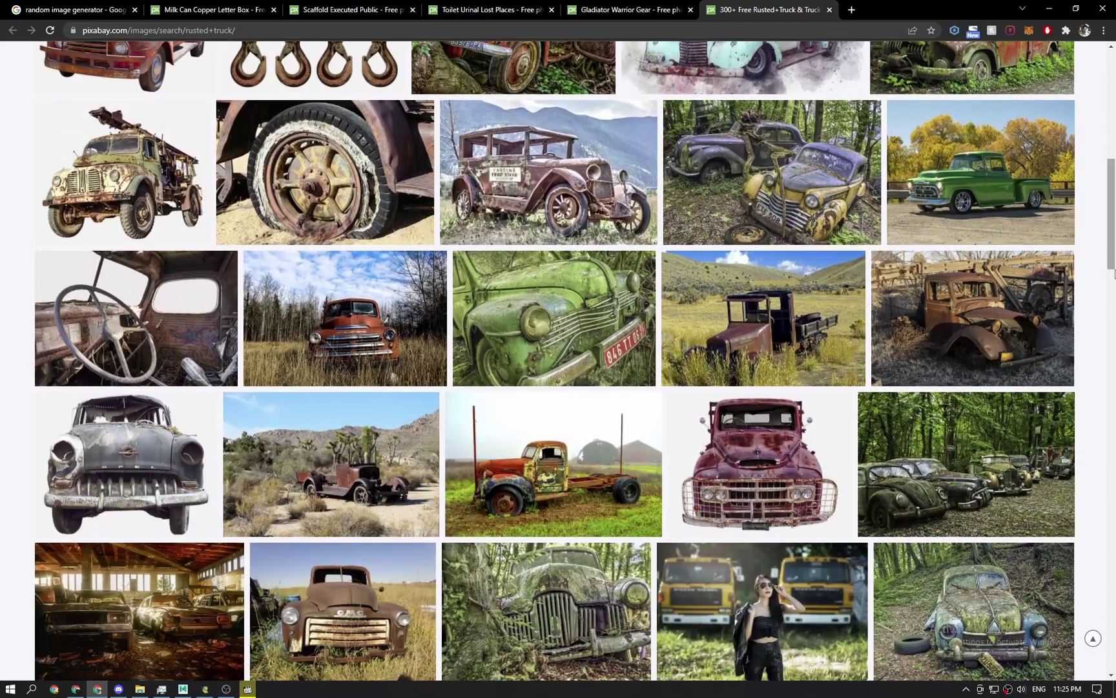
middle_click(1003, 318)
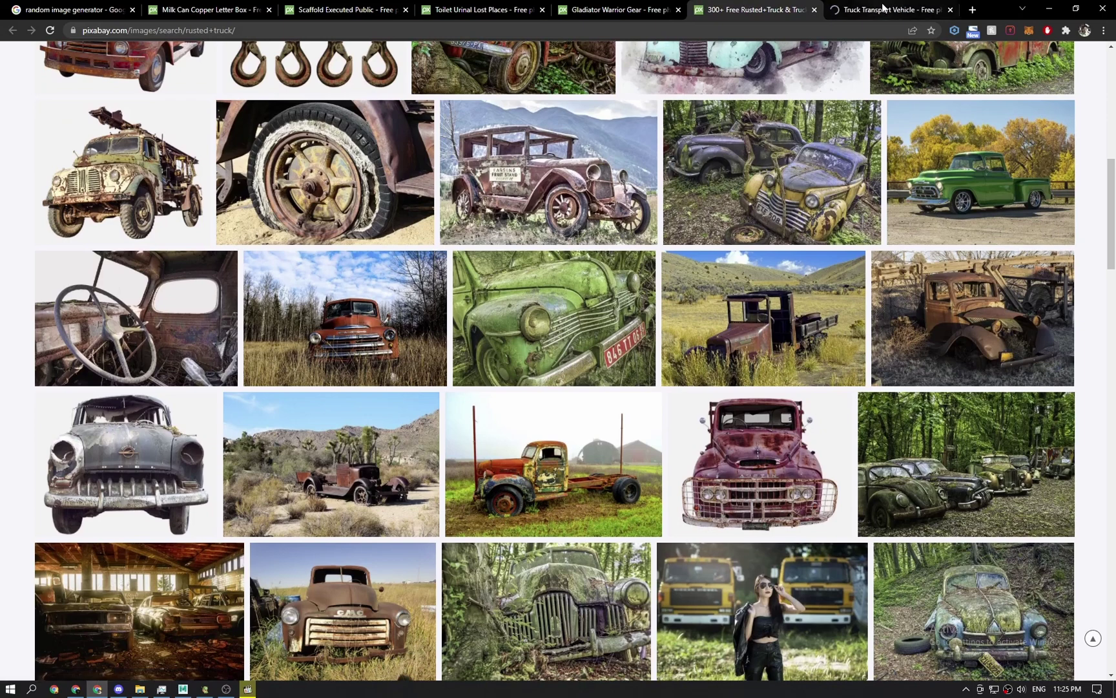
click(886, 9)
middle_click(775, 10)
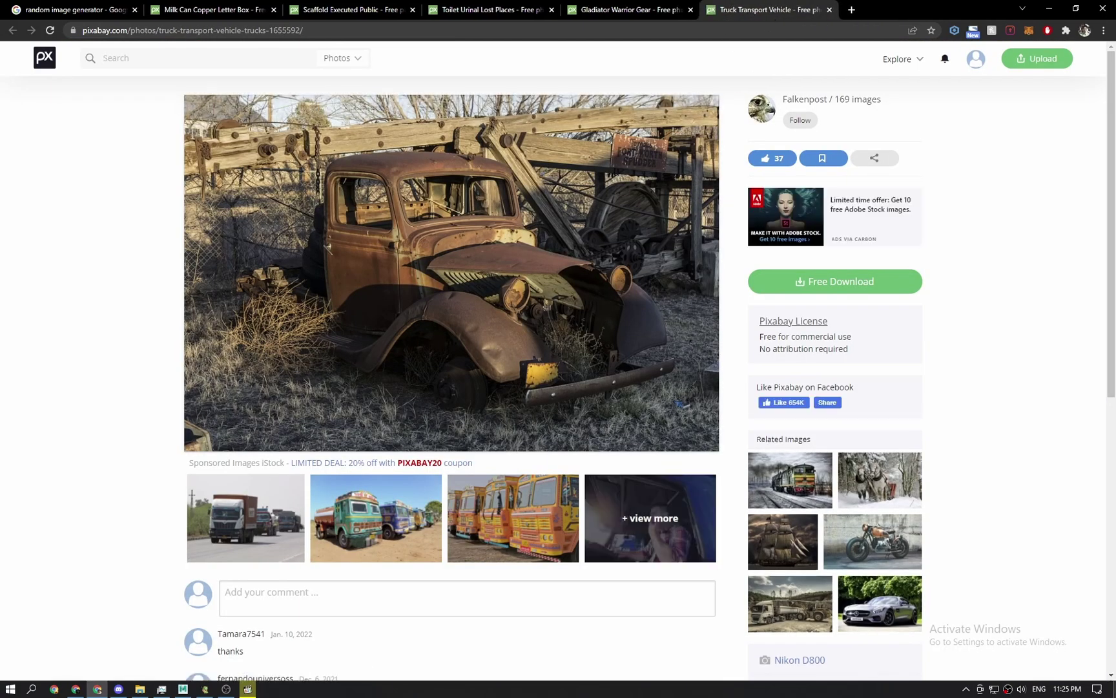
key(super+d)
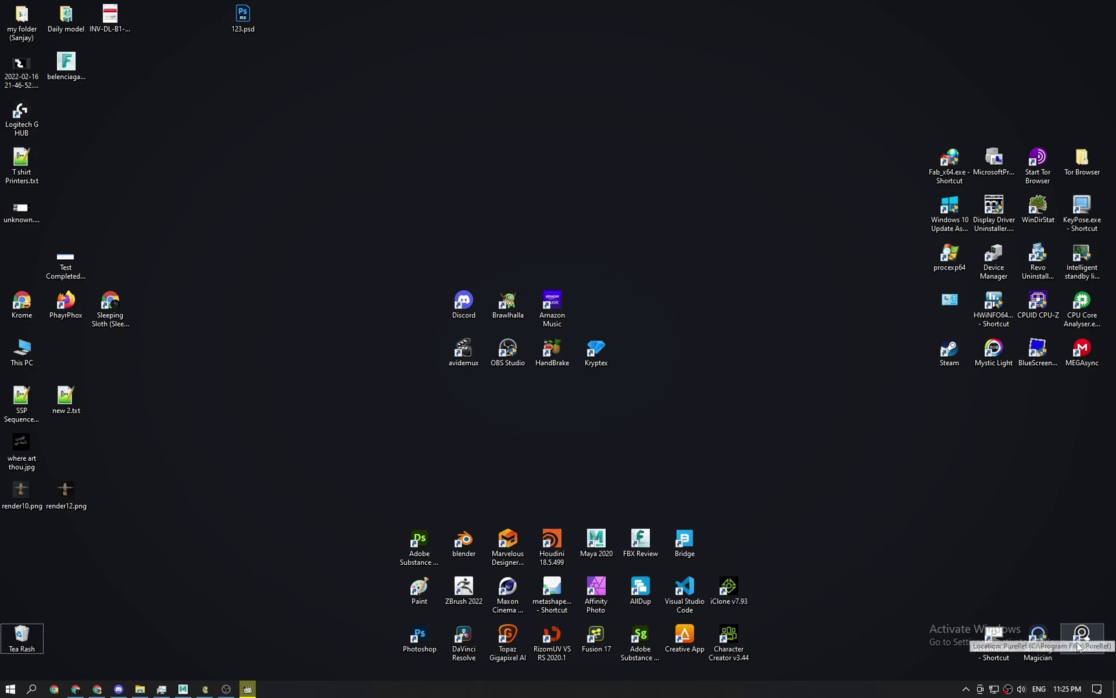
Launch PureRef from the desktop and bring the Wires folder window forward.
click(1080, 646)
double_click(1080, 637)
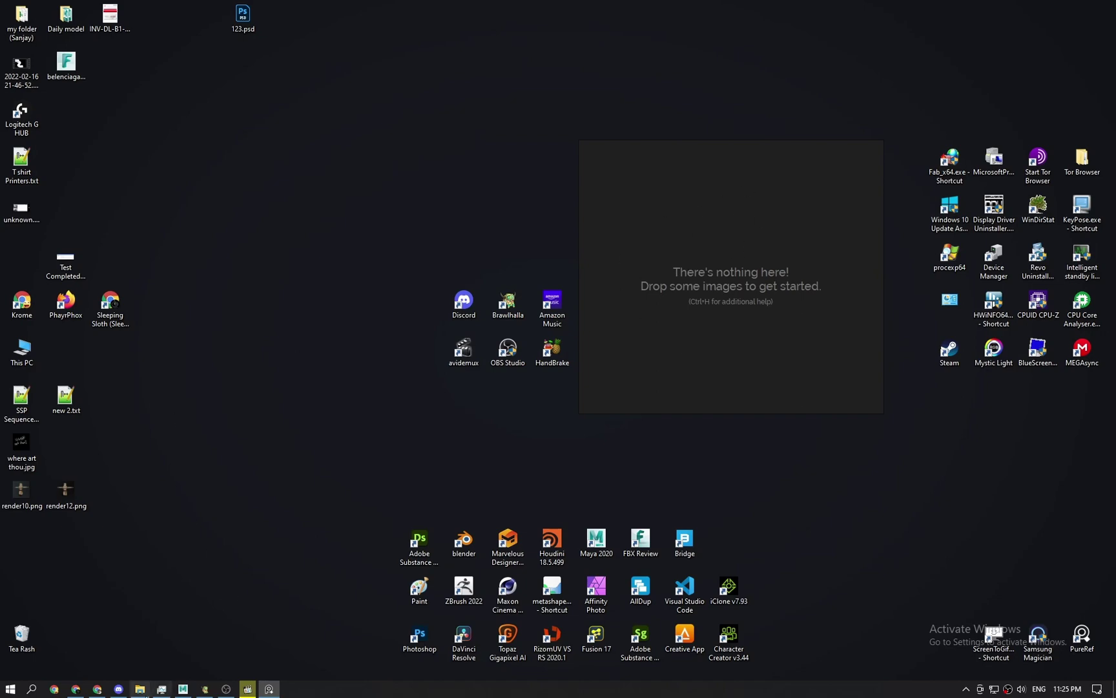
mouse_move(146, 693)
click(156, 633)
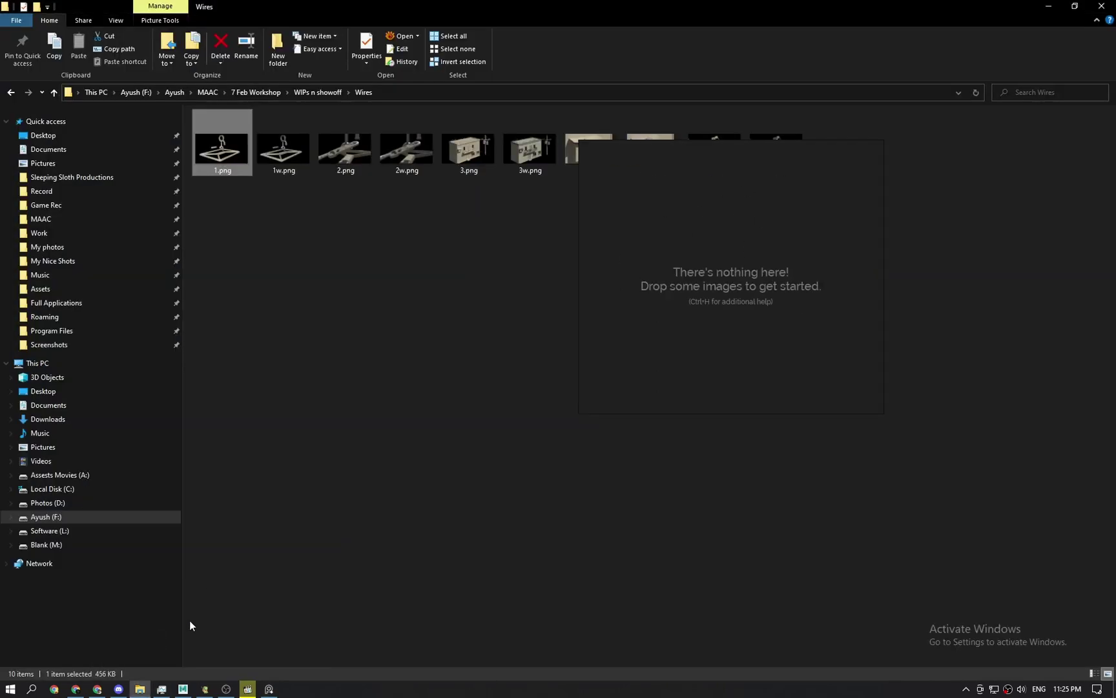
Make a new folder named 'something' inside Work, open it, then return to Maya.
click(40, 233)
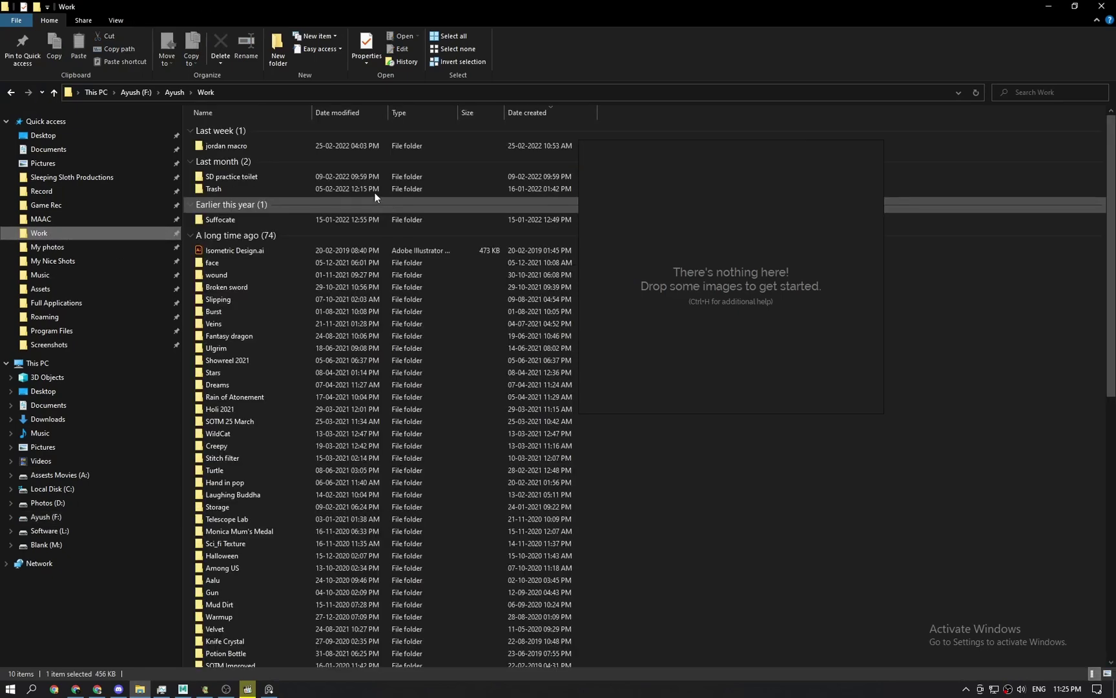
click(36, 8)
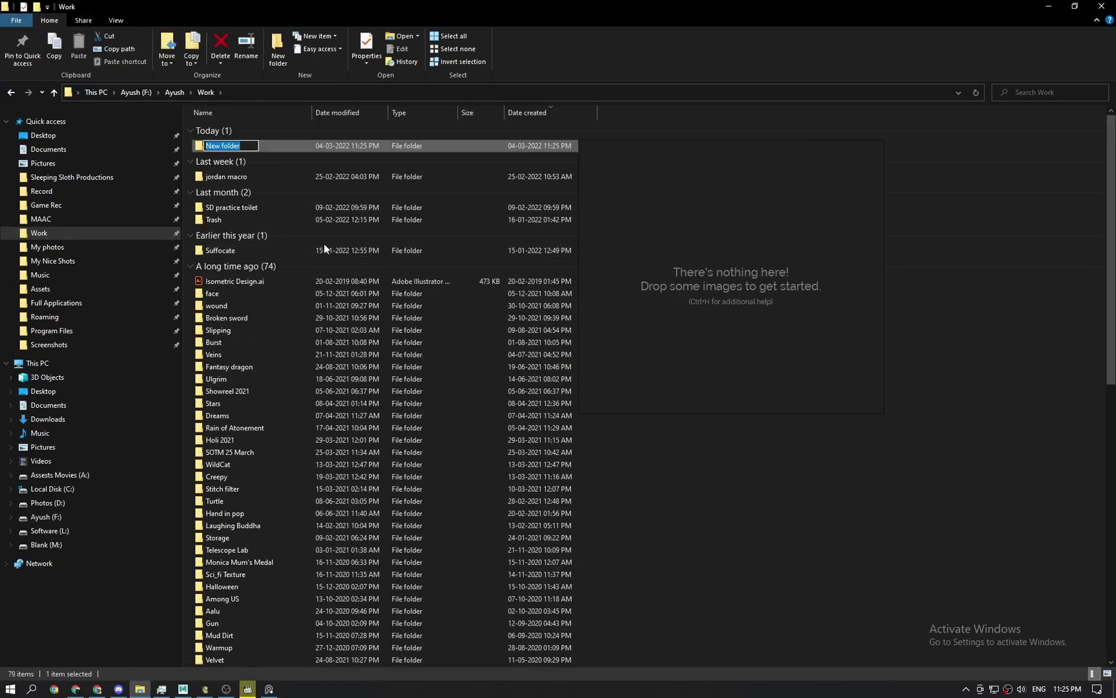
text(something)
key(Return)
double_click(269, 151)
click(287, 92)
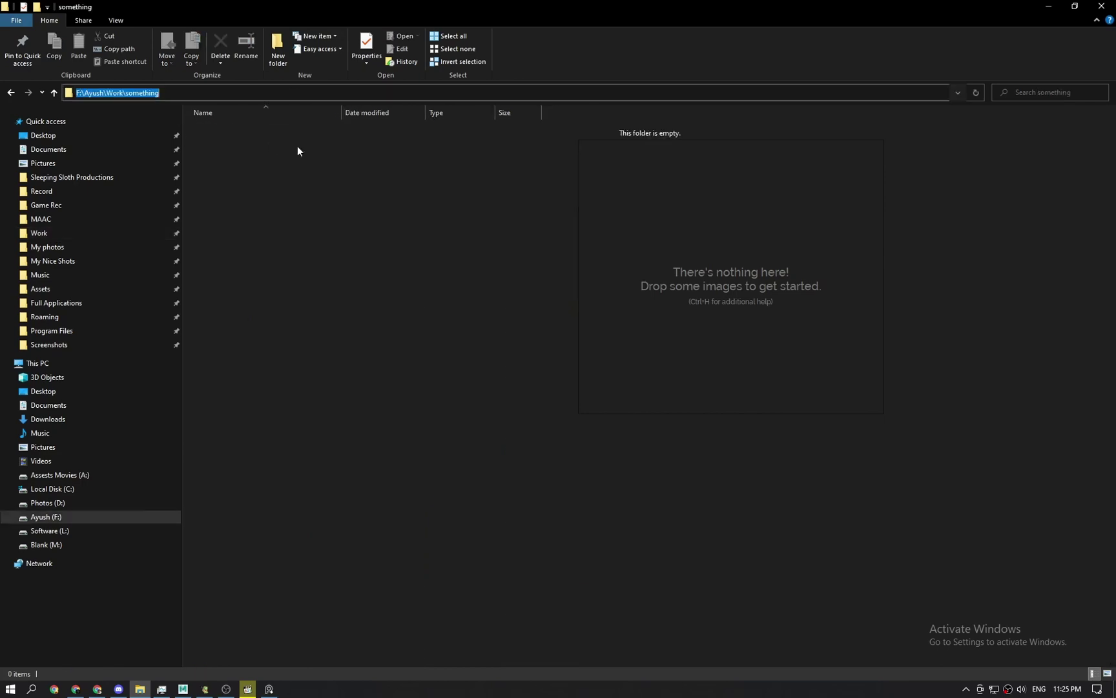
click(329, 420)
click(190, 691)
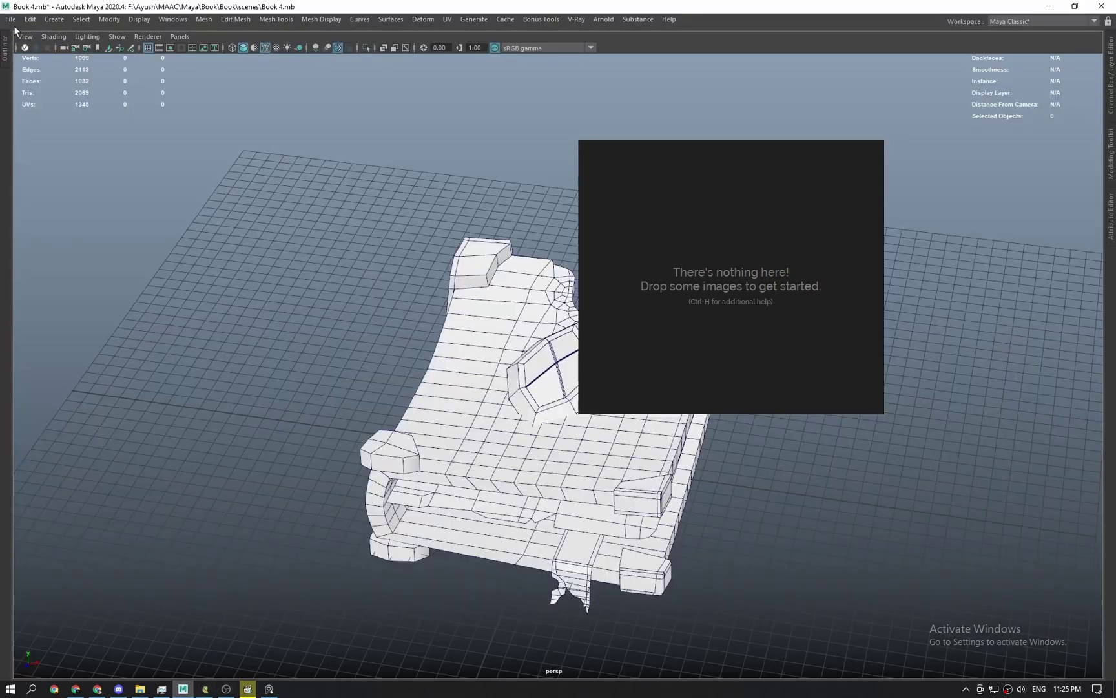
Start a new empty scene without saving the chair, restore the full interface, and shift PureRef right.
click(10, 19)
click(36, 40)
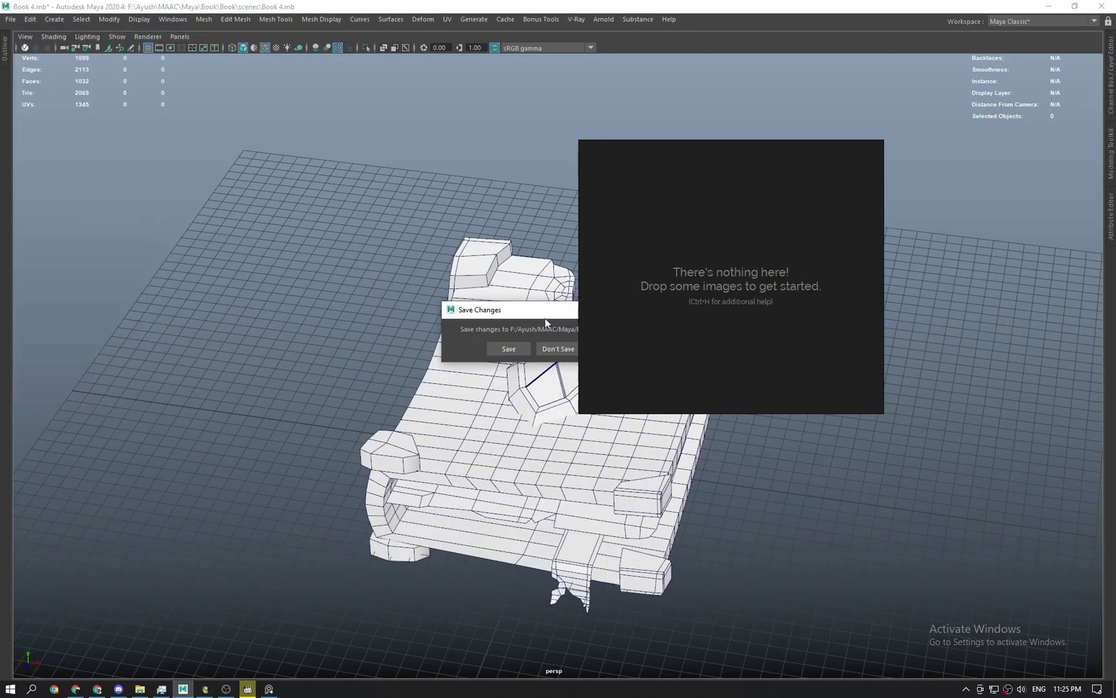
click(556, 348)
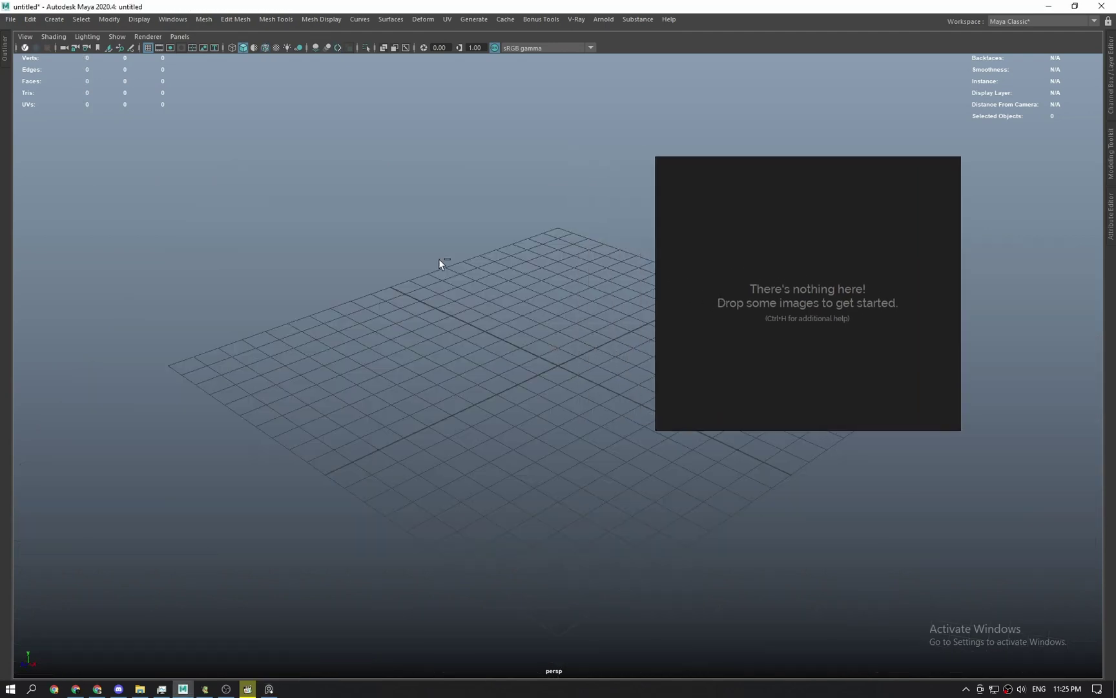
key(ctrl+space)
click(37, 72)
click(810, 240)
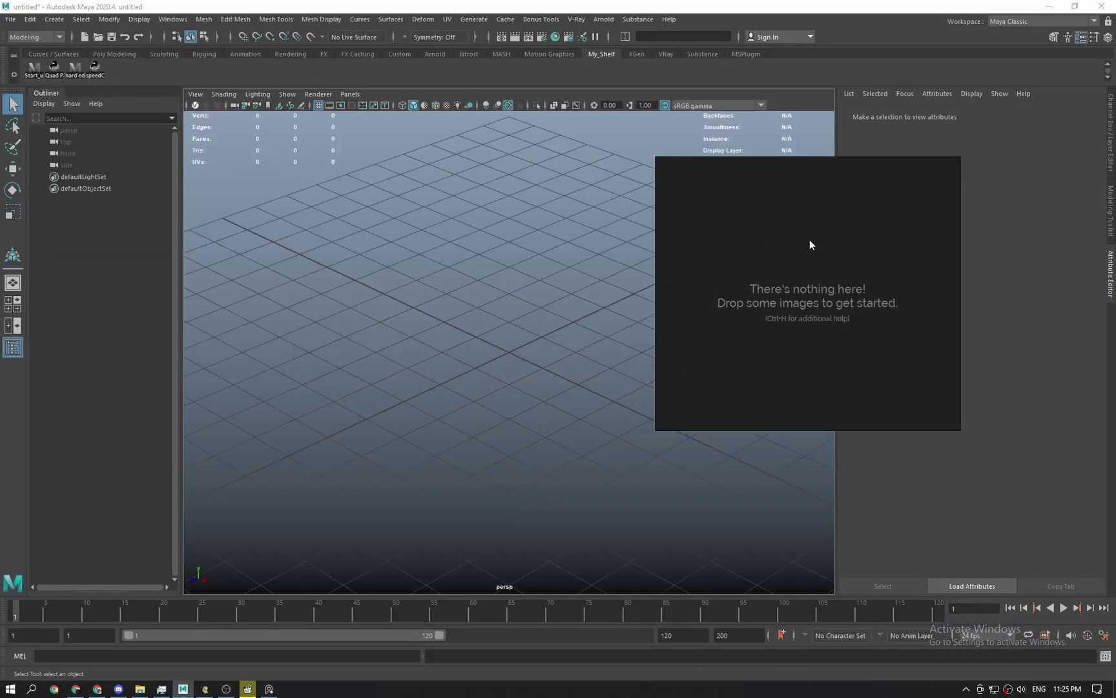
right_drag(809, 240, 974, 263)
click(573, 310)
scroll(506, 352, down, 5)
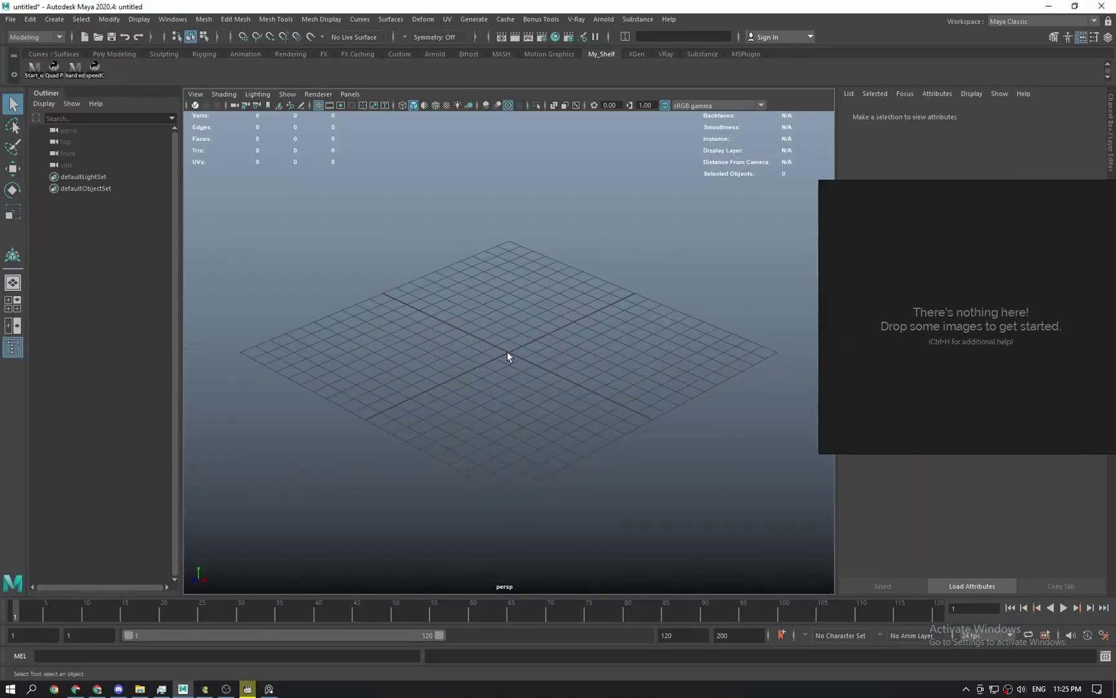
Create a new project named 'Something' located in the Work/something folder.
click(9, 19)
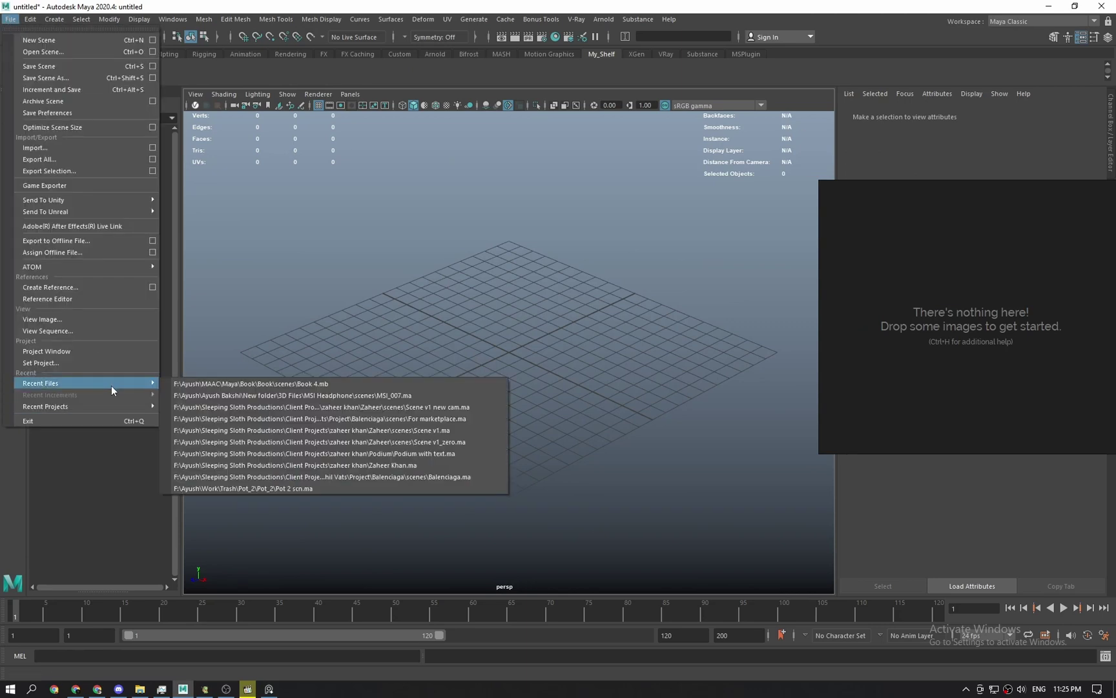
click(107, 363)
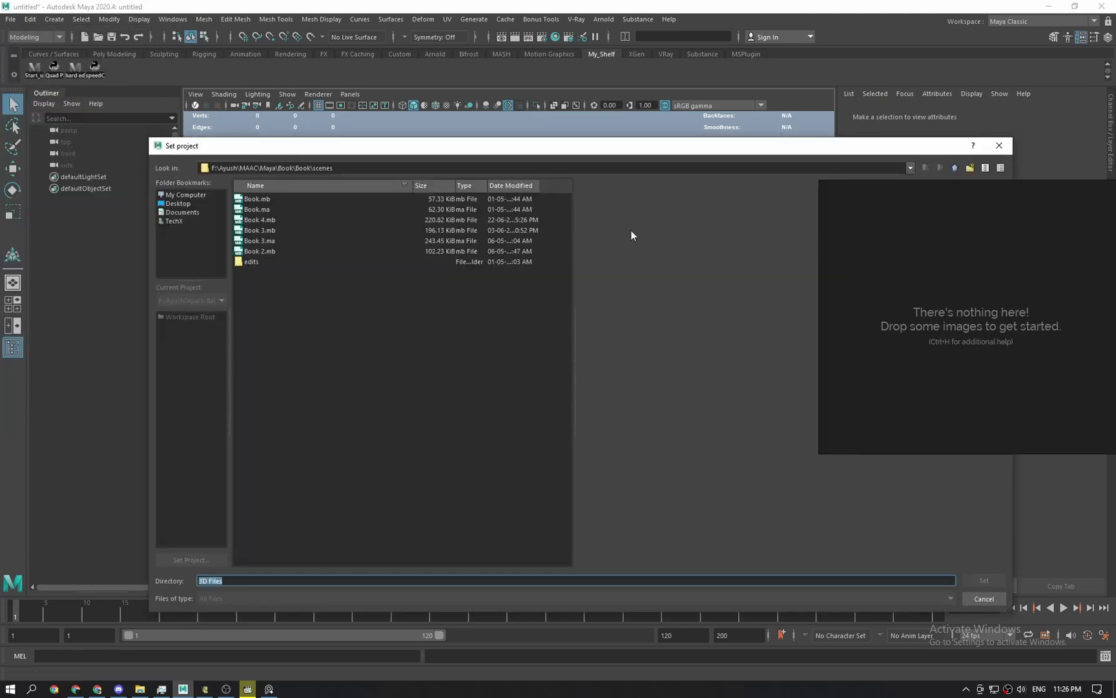
click(983, 598)
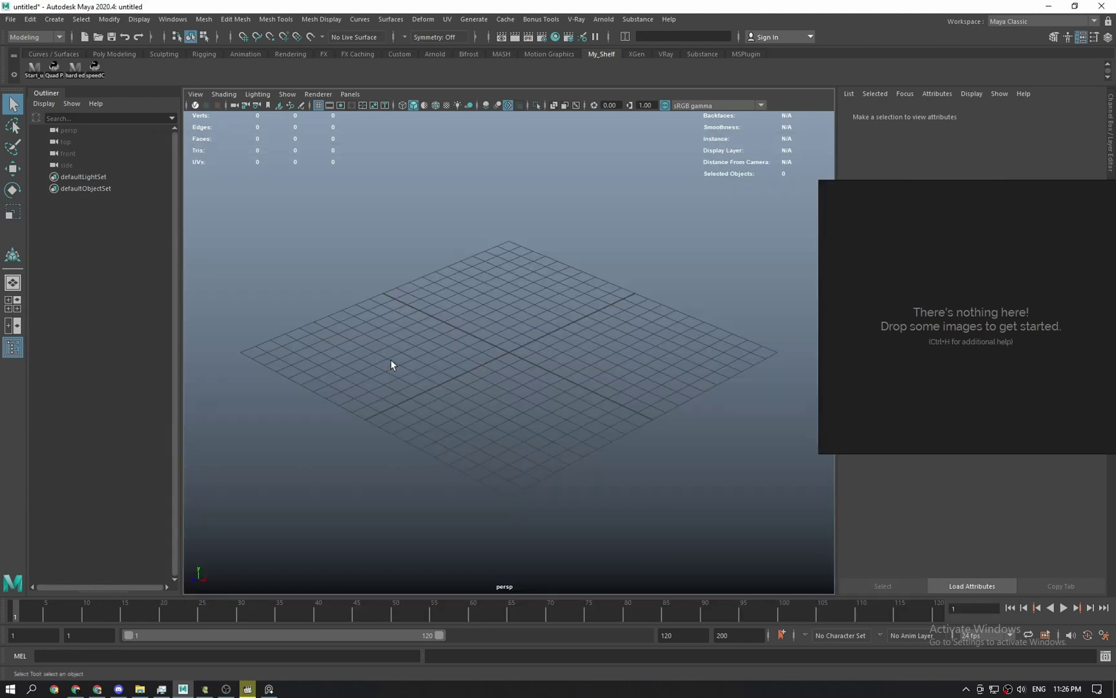
click(7, 19)
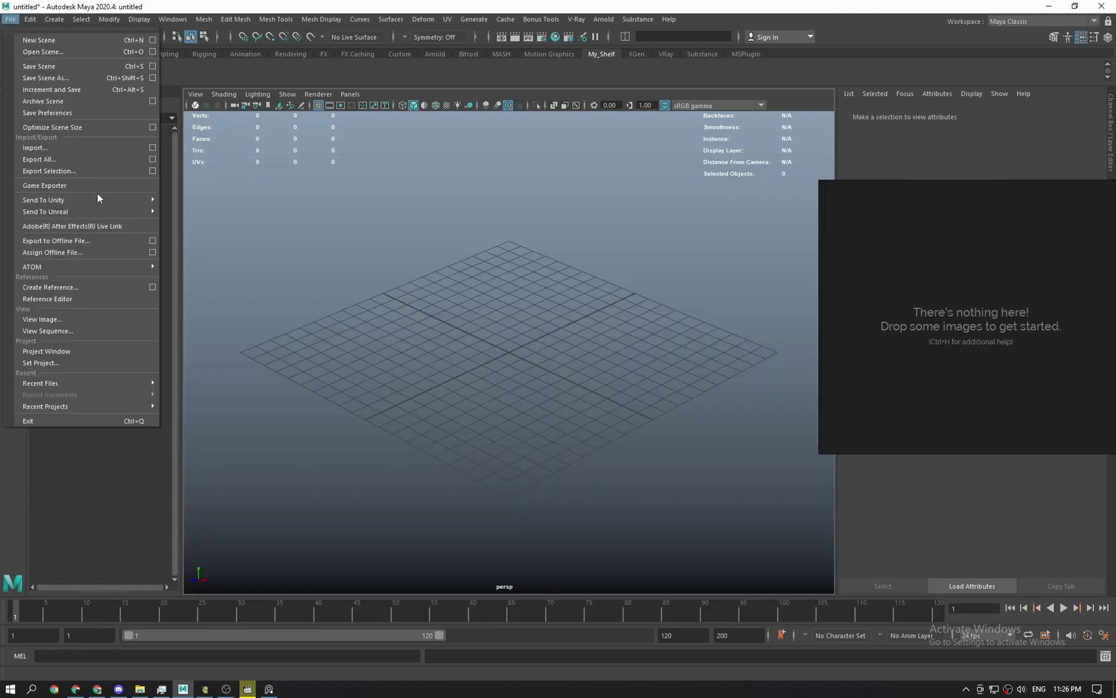
click(100, 351)
click(678, 269)
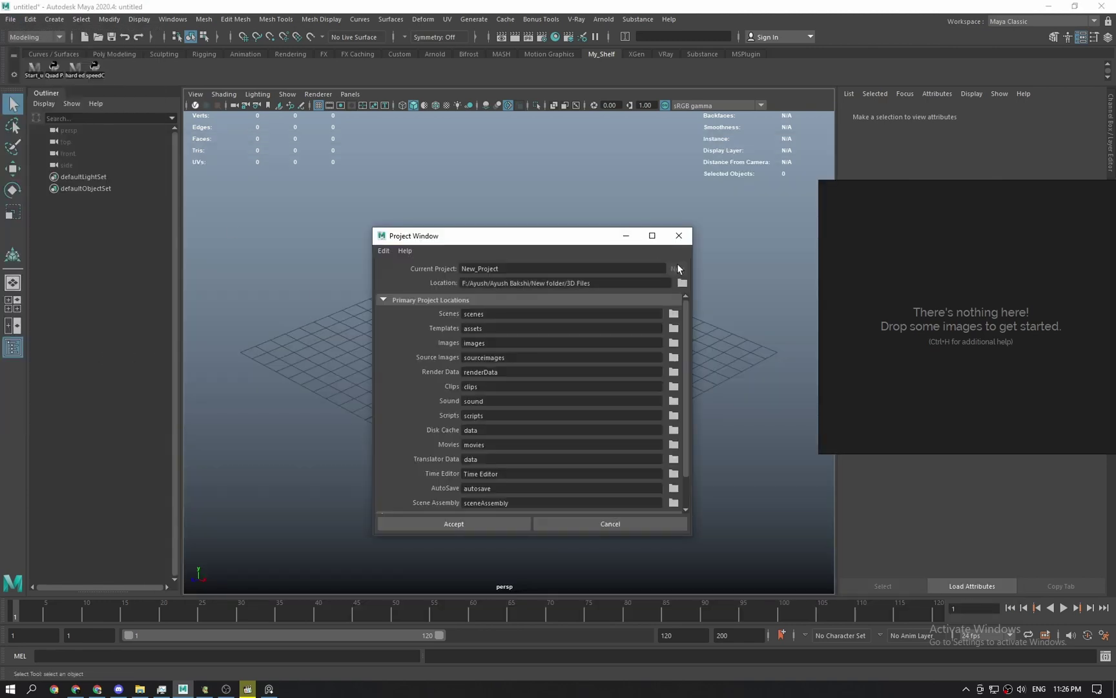
click(682, 285)
key(Return)
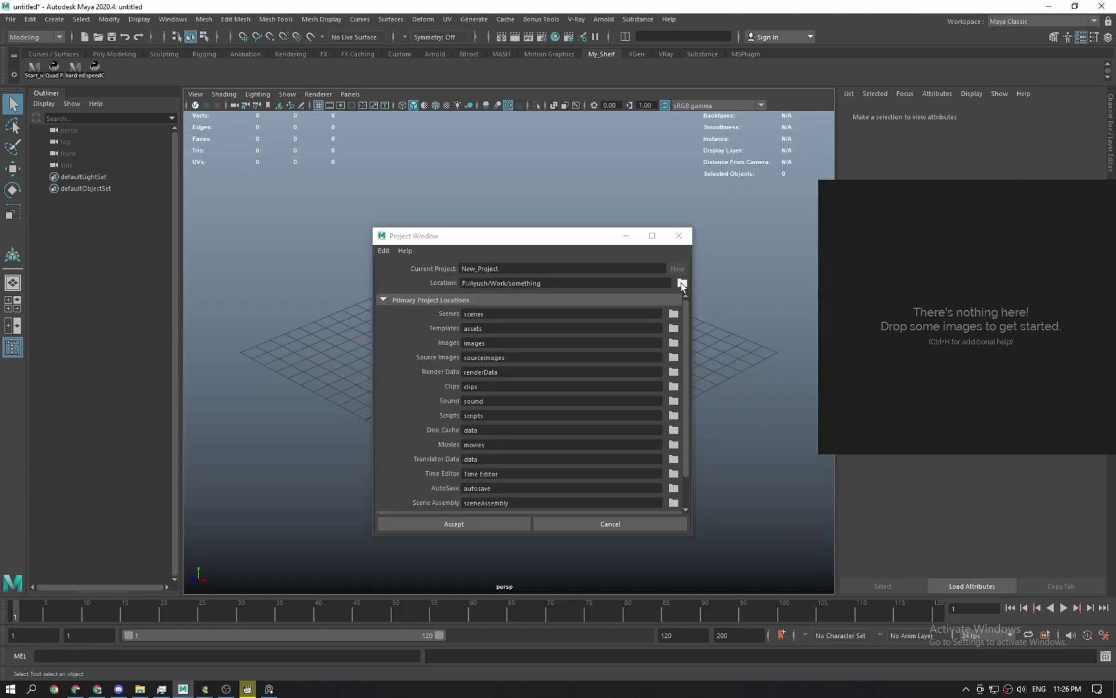
text(Something)
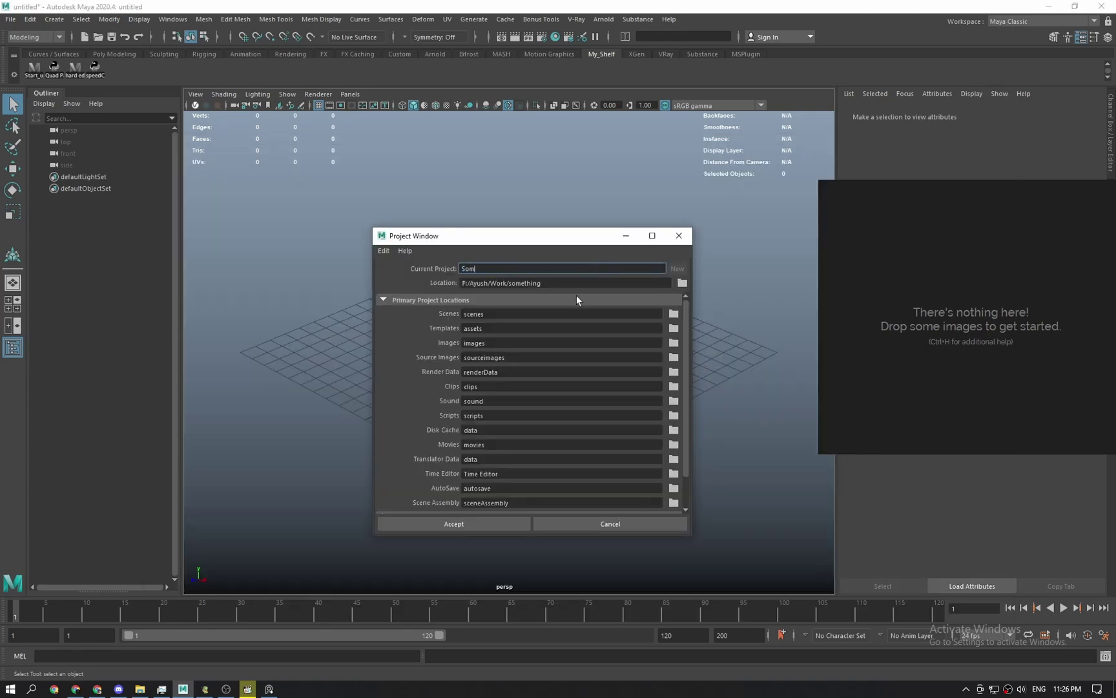
click(507, 523)
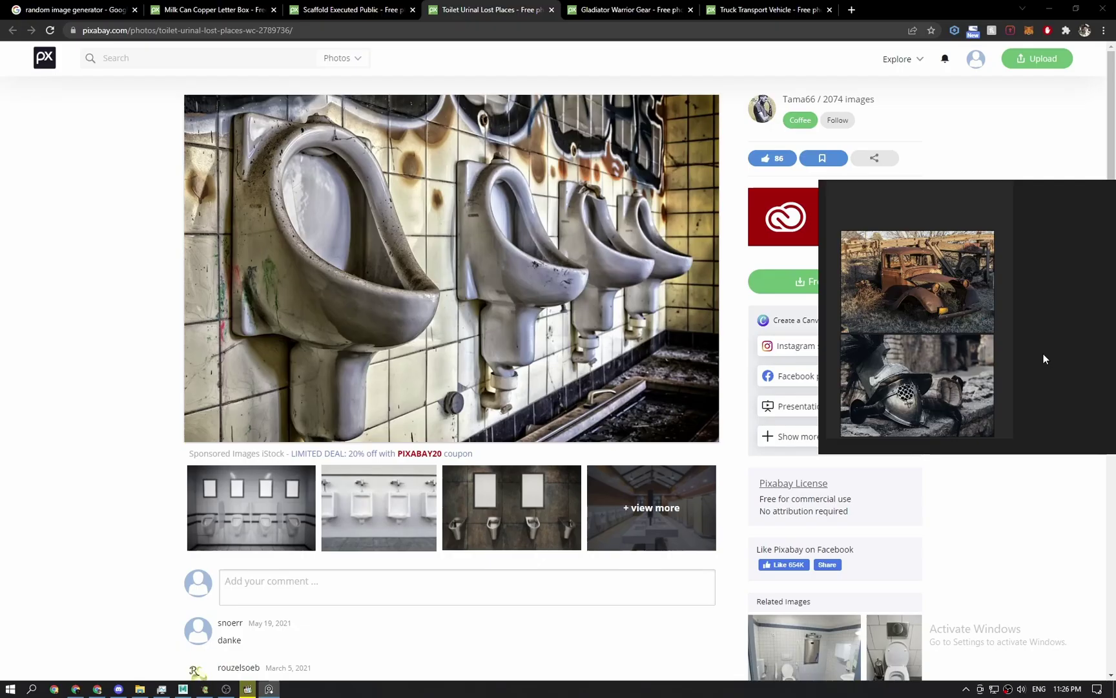
Place the urinal photo beside the truck photo on the PureRef board.
drag(1044, 354, 1060, 359)
middle_drag(1063, 241, 952, 244)
drag(934, 347, 965, 278)
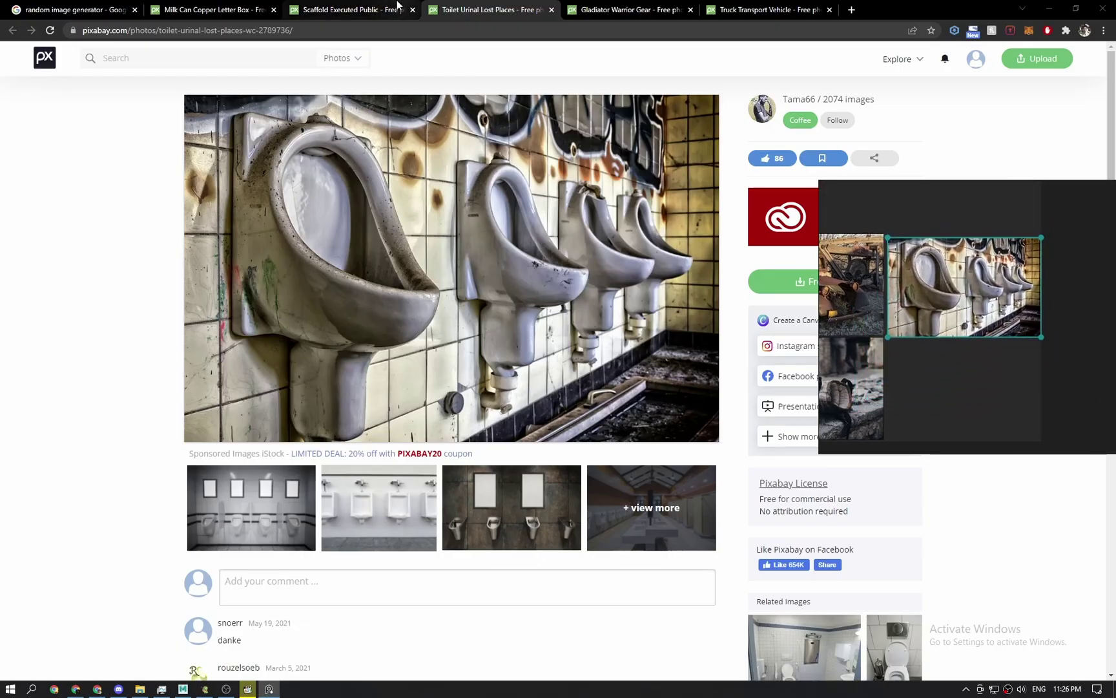
Copy the wooden scaffold photo from Chrome and paste it onto the PureRef board.
click(352, 10)
right_click(432, 220)
click(479, 253)
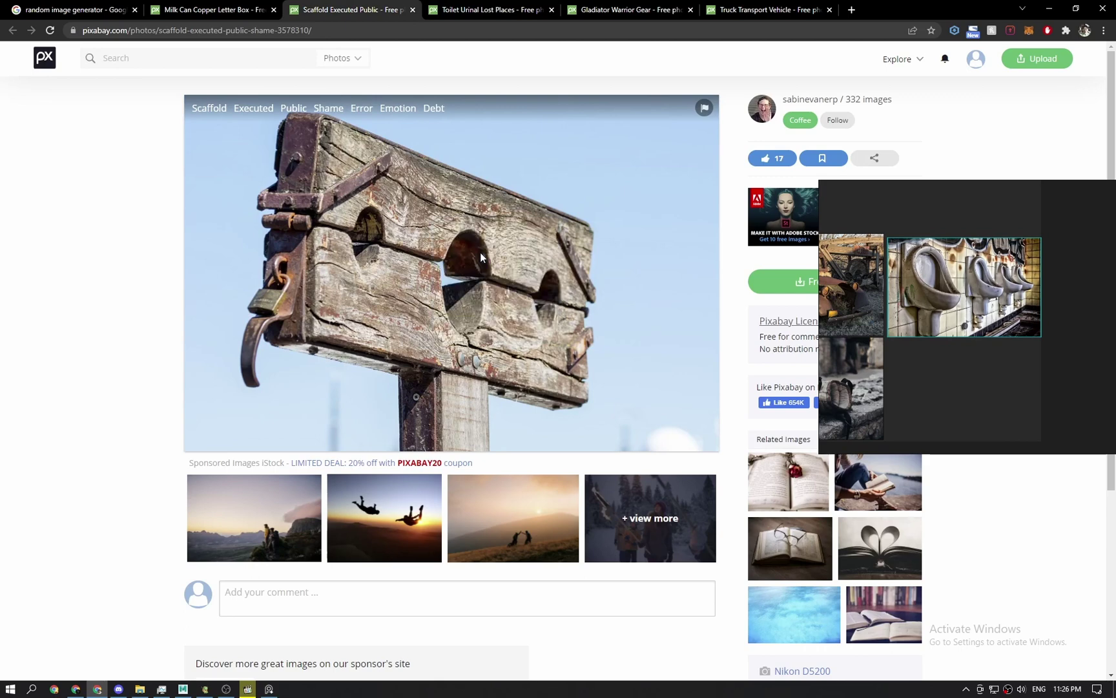
click(1004, 429)
key(ctrl+v)
drag(954, 388, 942, 381)
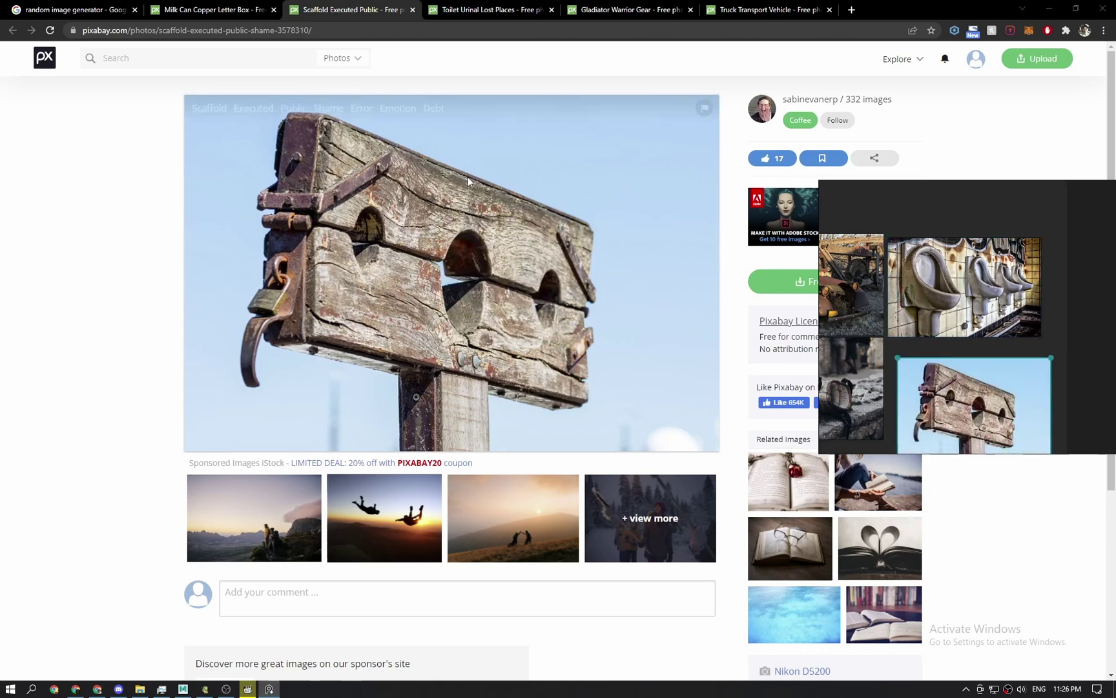
Copy the copper milk can photo, then reposition and enlarge the PureRef window.
click(238, 9)
right_click(383, 185)
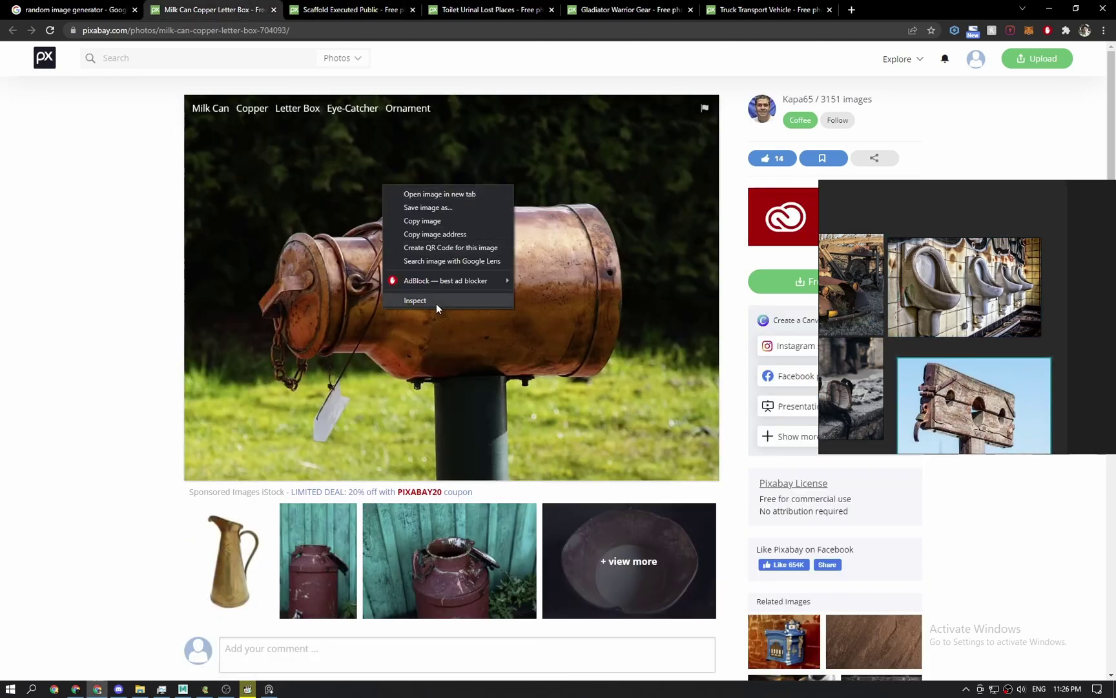
click(450, 223)
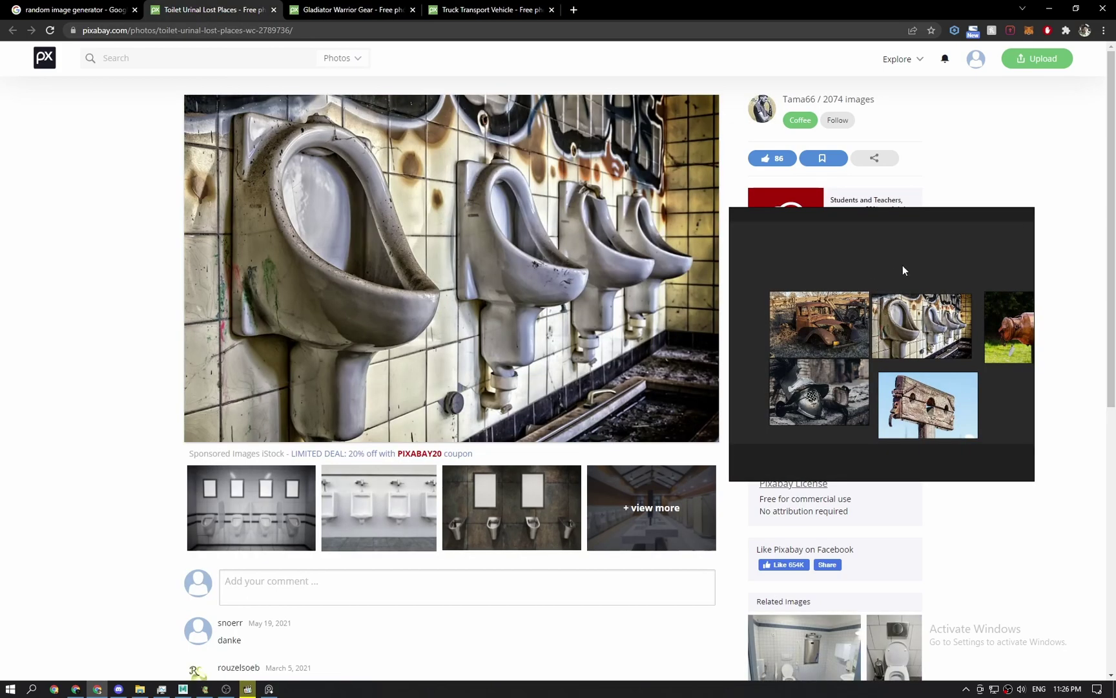
right_drag(902, 265, 797, 199)
middle_drag(797, 199, 768, 182)
scroll(772, 195, up, 2)
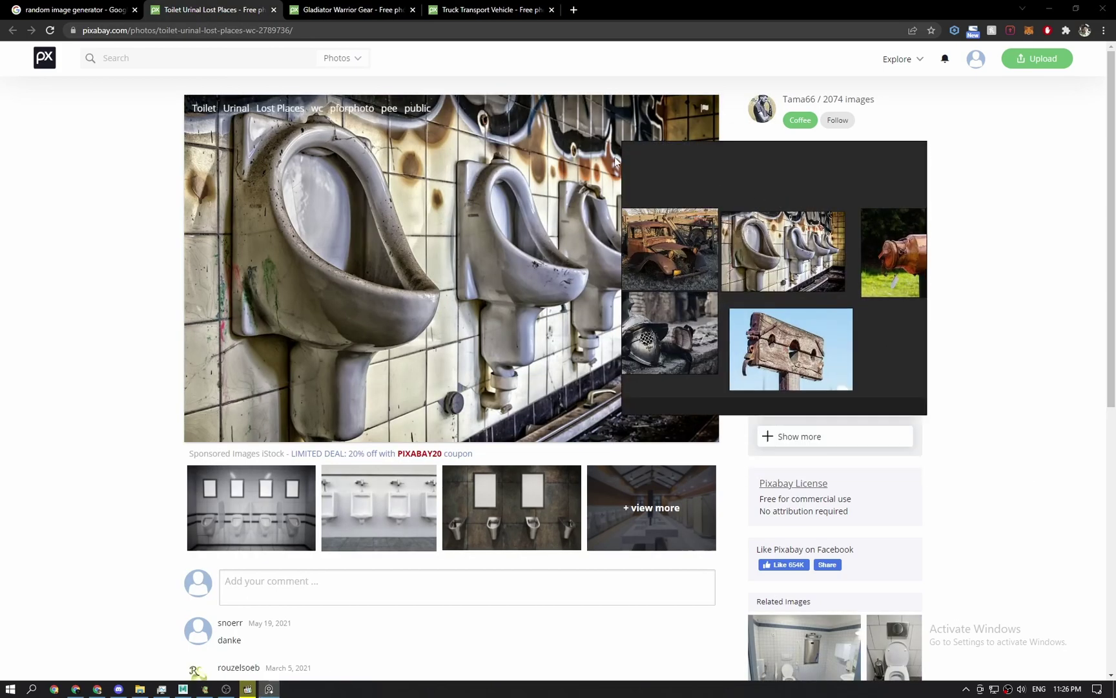
drag(623, 142, 498, 63)
Zoom and centre the five-photo collage, then move the PureRef window to the lower right.
scroll(732, 278, down, 3)
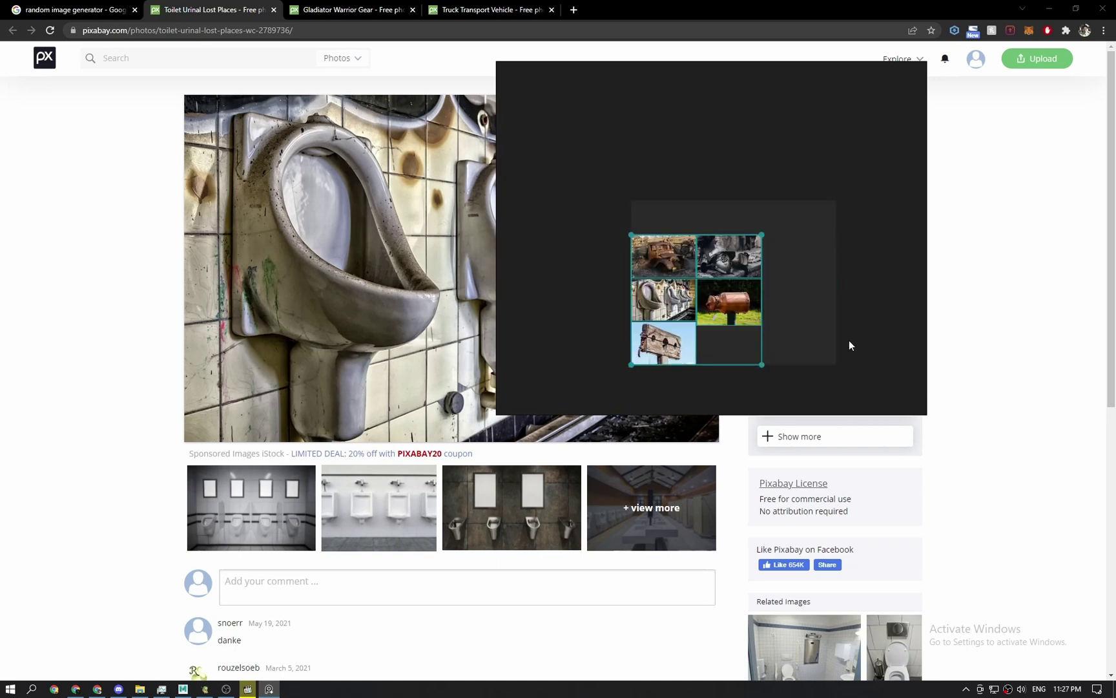
scroll(748, 359, up, 2)
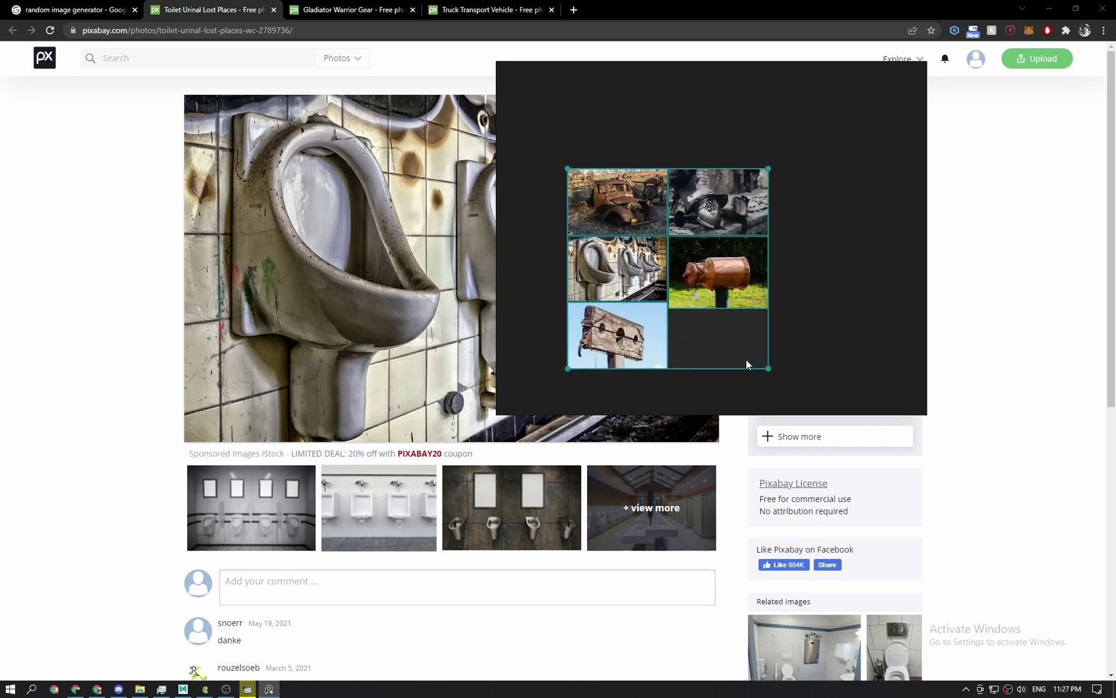
scroll(737, 303, up, 1)
middle_drag(727, 308, 780, 344)
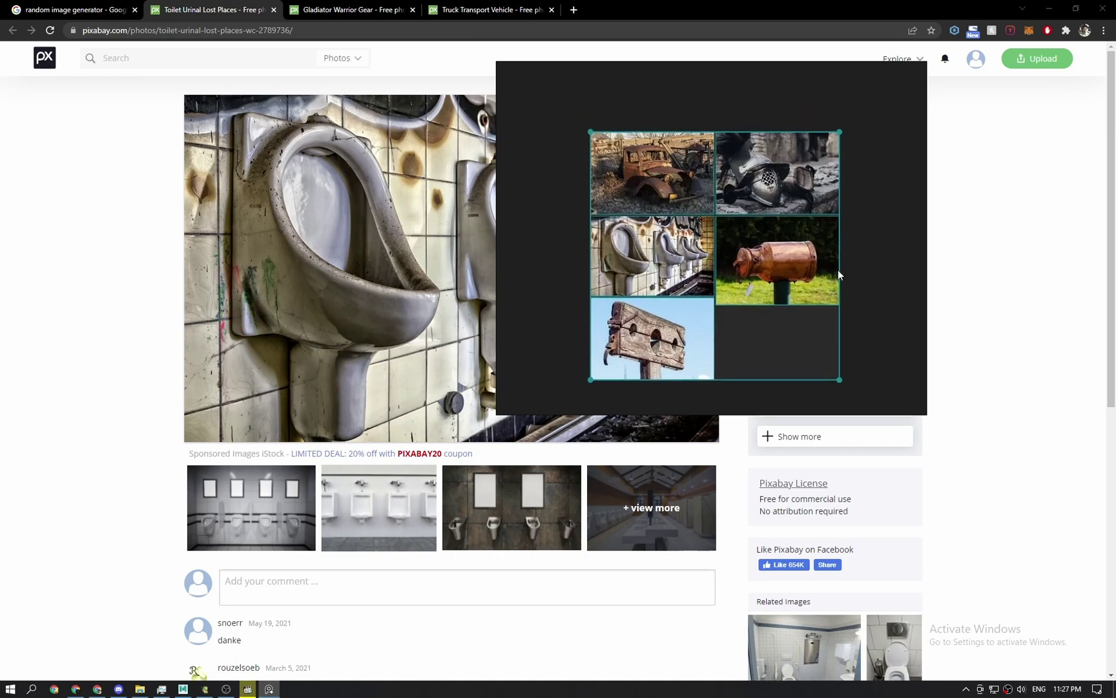
click(893, 225)
drag(511, 126, 722, 215)
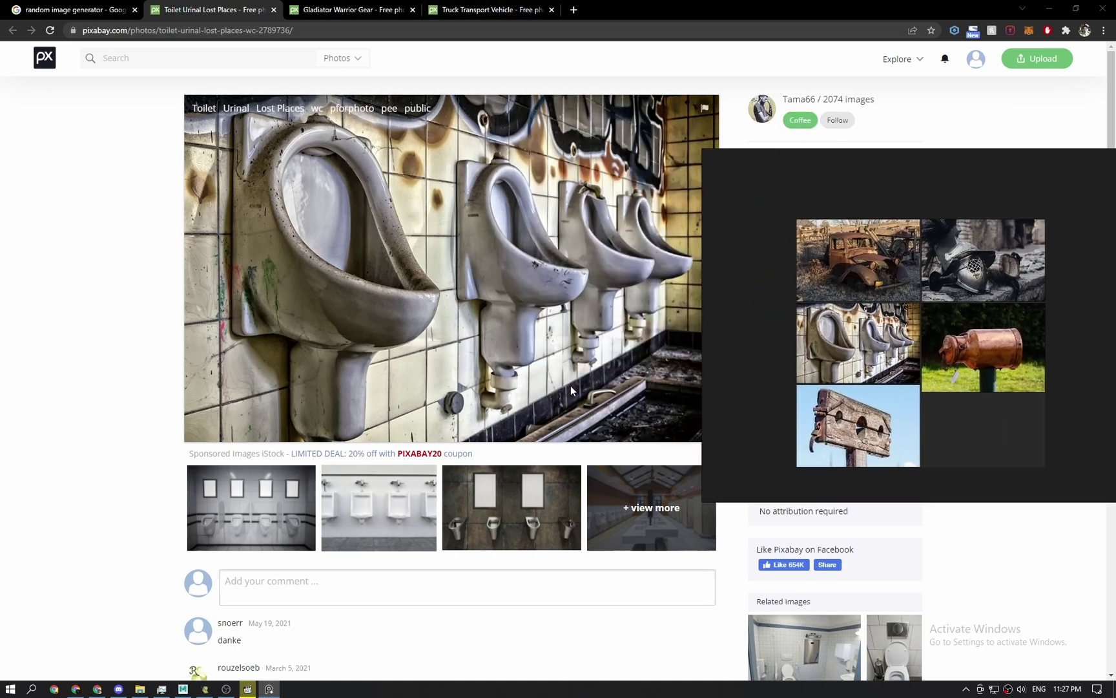
Load ArtStation in a new tab, move PureRef out of the way, and open your own profile.
click(574, 10)
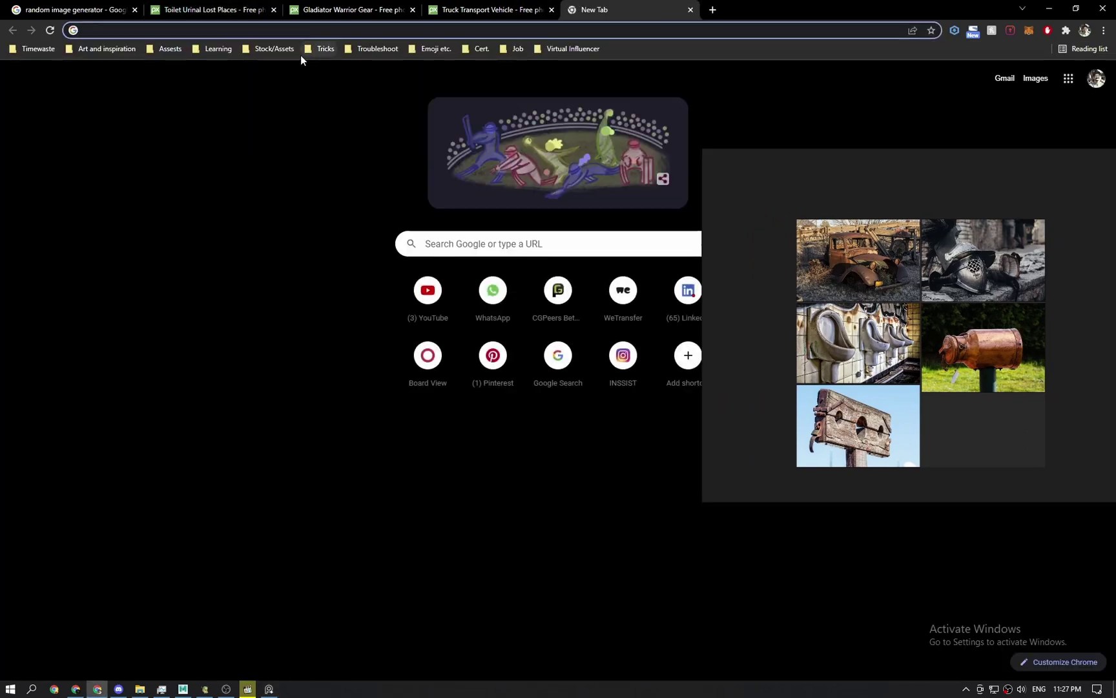
text(artstation.com)
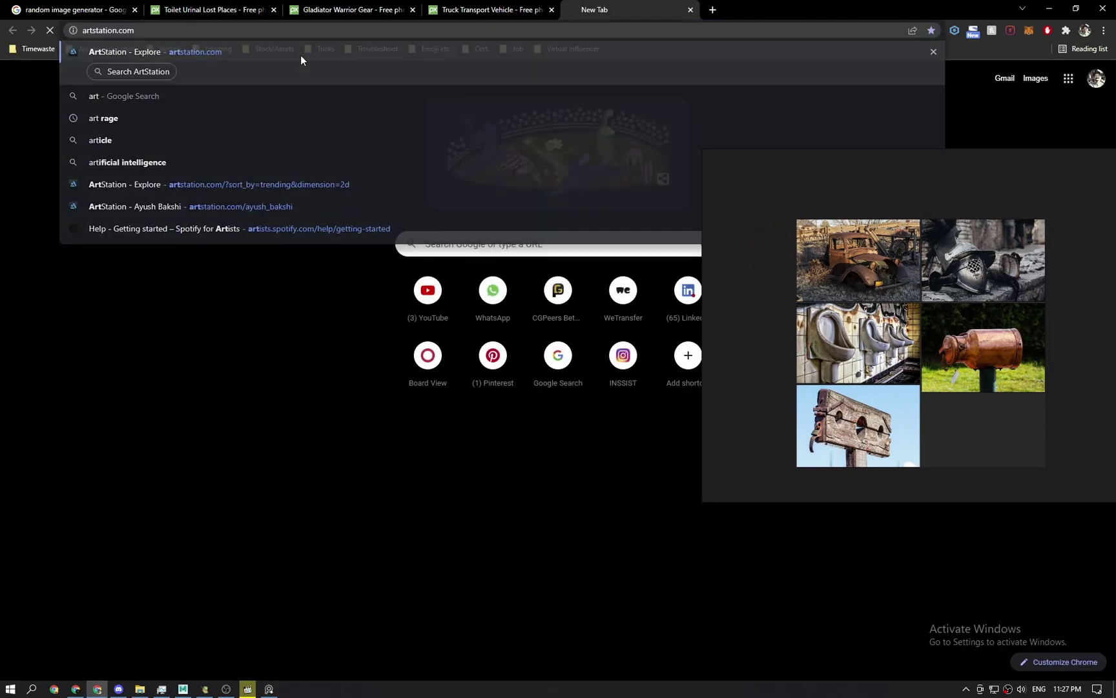
key(Return)
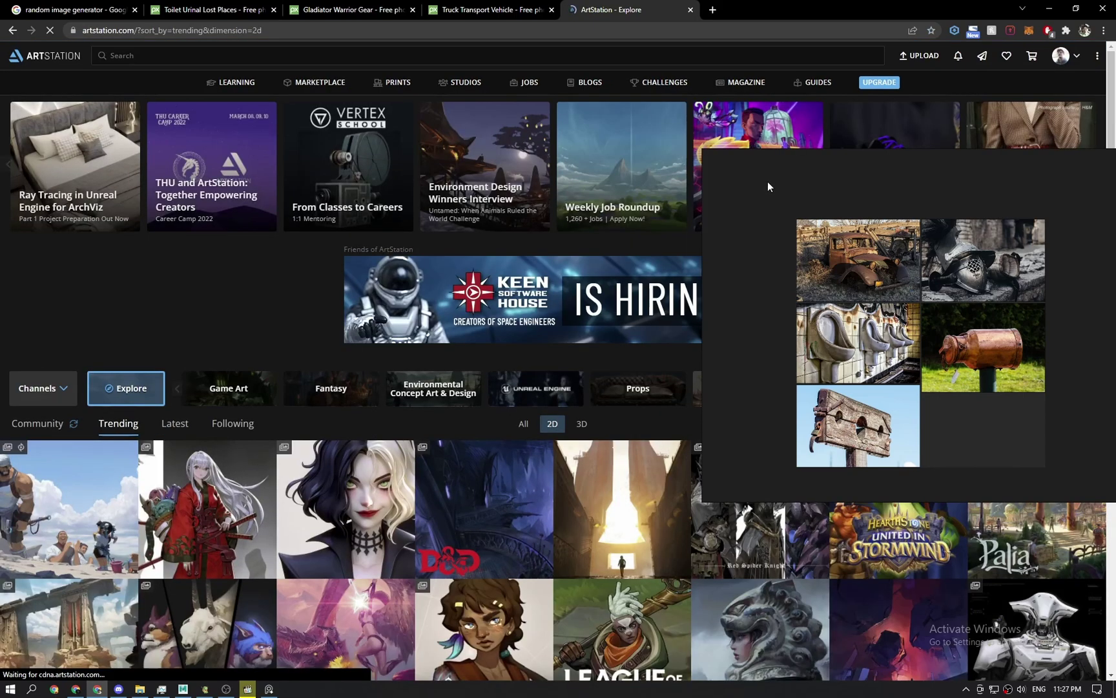
drag(768, 186, 719, 281)
right_drag(953, 273, 1115, 273)
mouse_move(1075, 59)
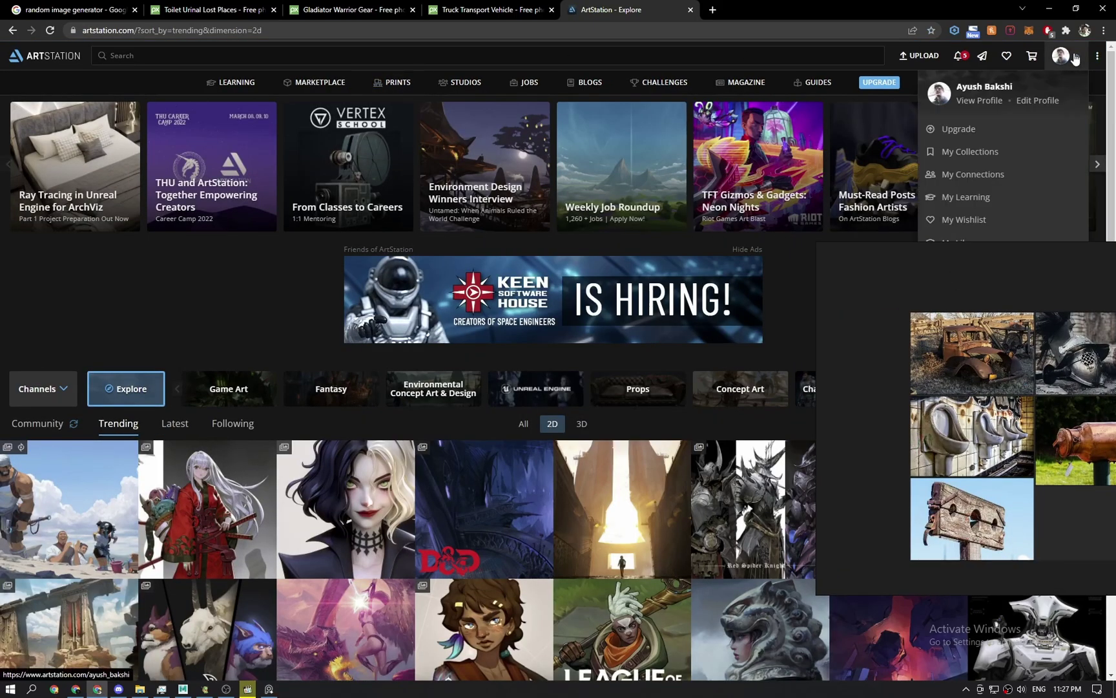
right_drag(981, 268, 1006, 396)
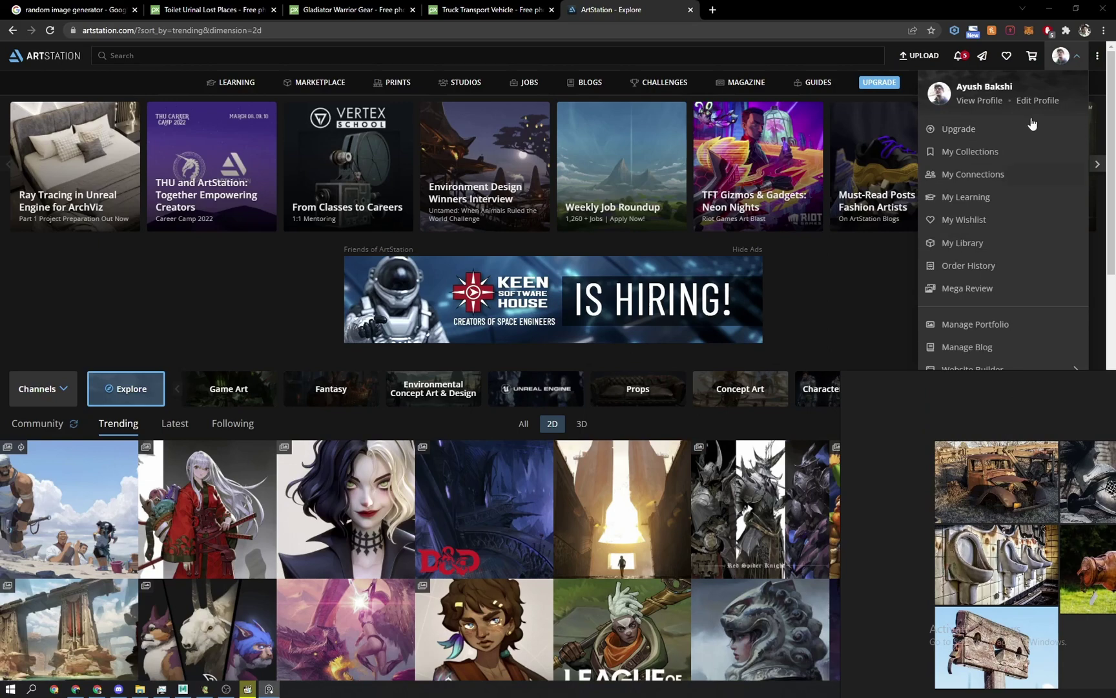
click(981, 100)
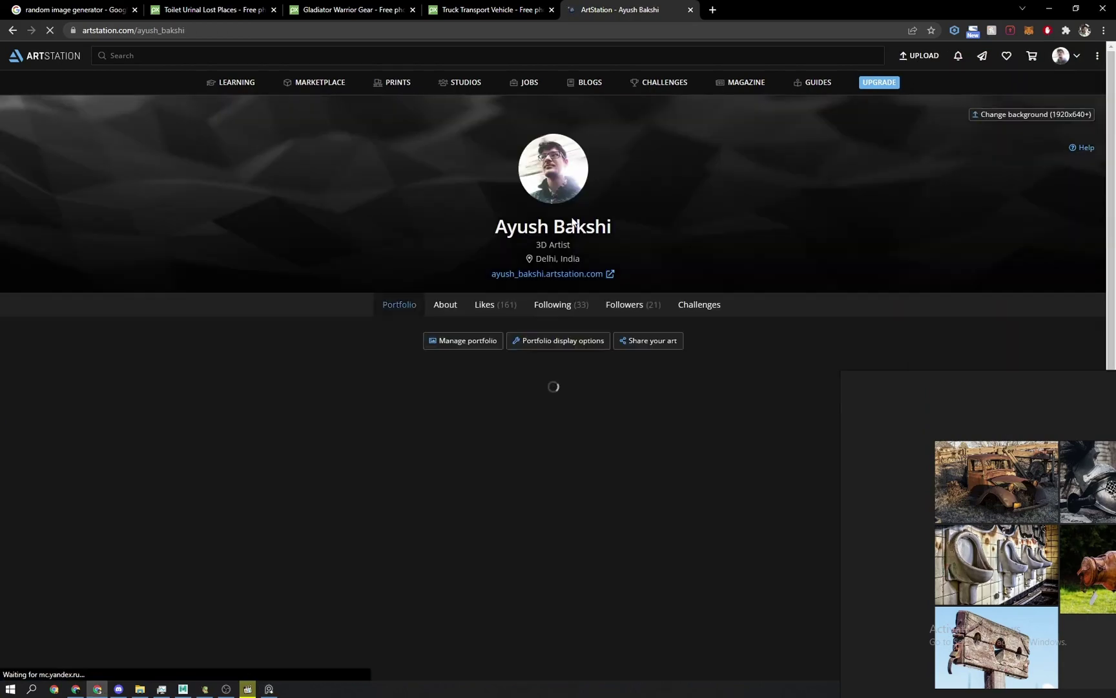
Show the list of followed artists and scroll through it.
click(507, 306)
right_drag(925, 428, 1046, 470)
scroll(768, 438, down, 3)
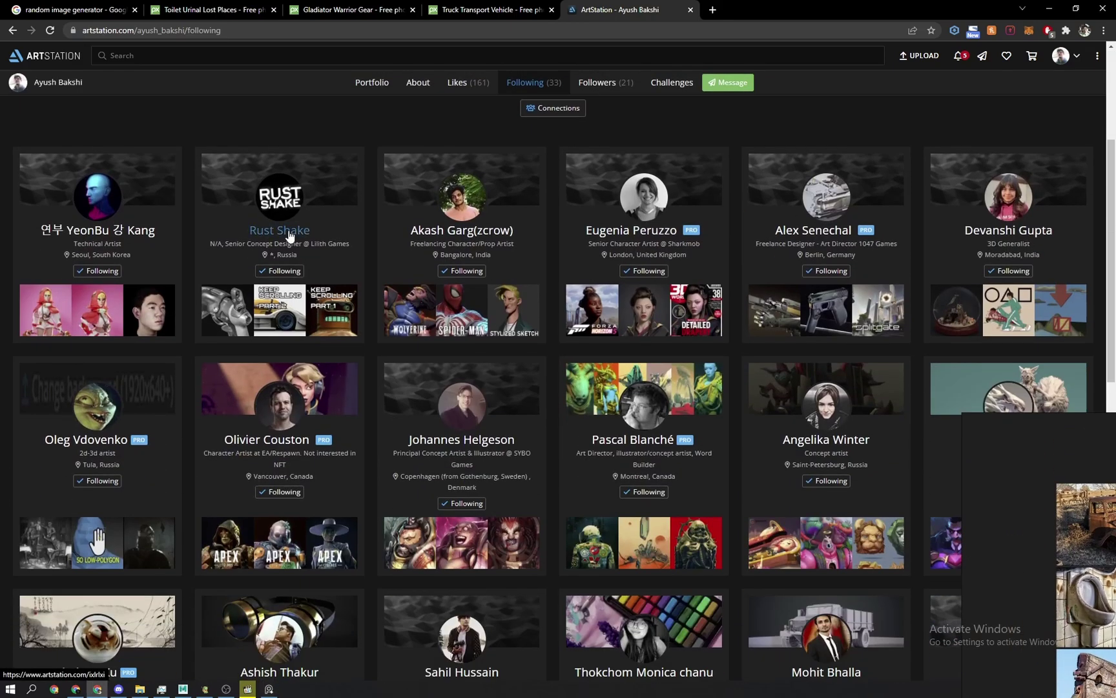
scroll(392, 269, down, 1)
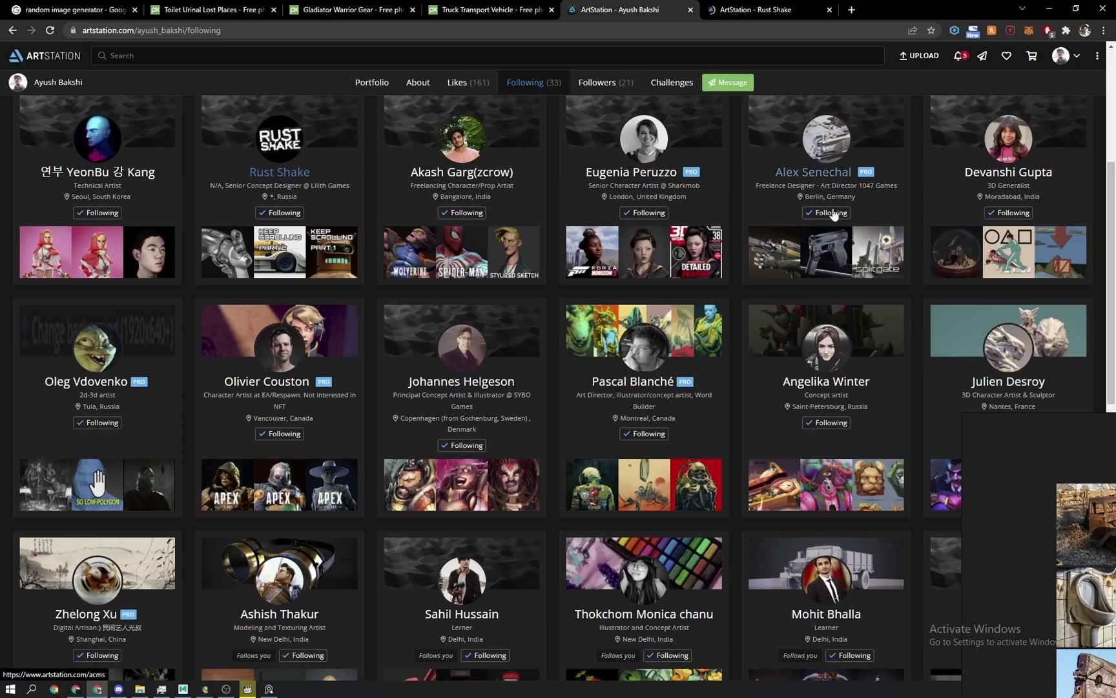
scroll(348, 280, down, 3)
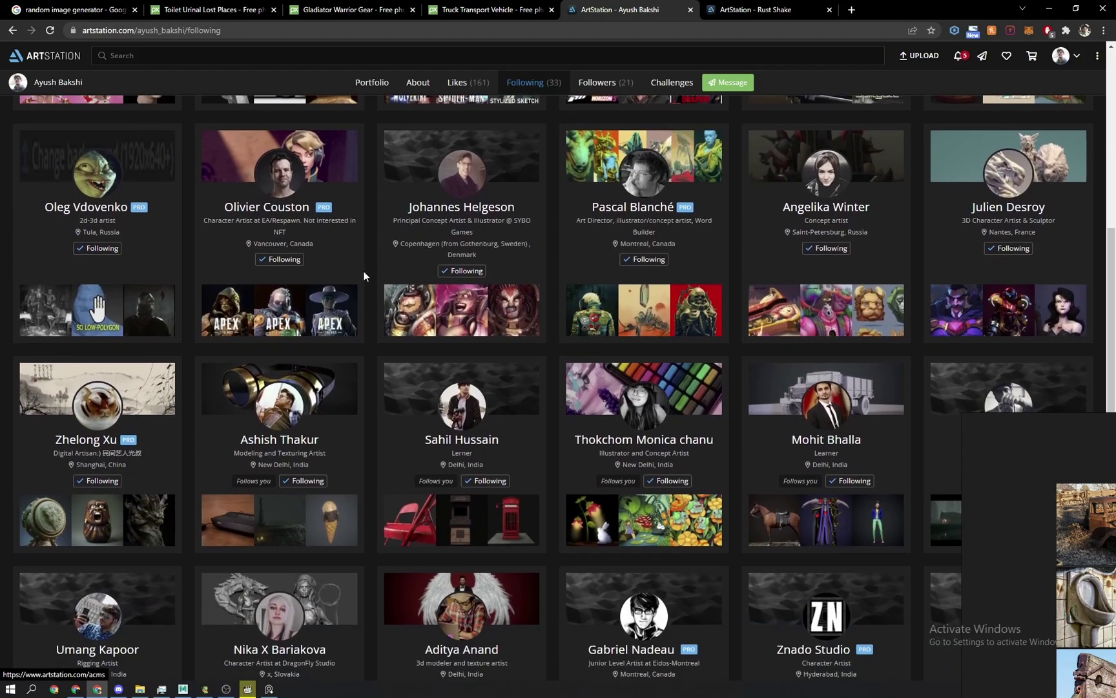
scroll(331, 362, down, 2)
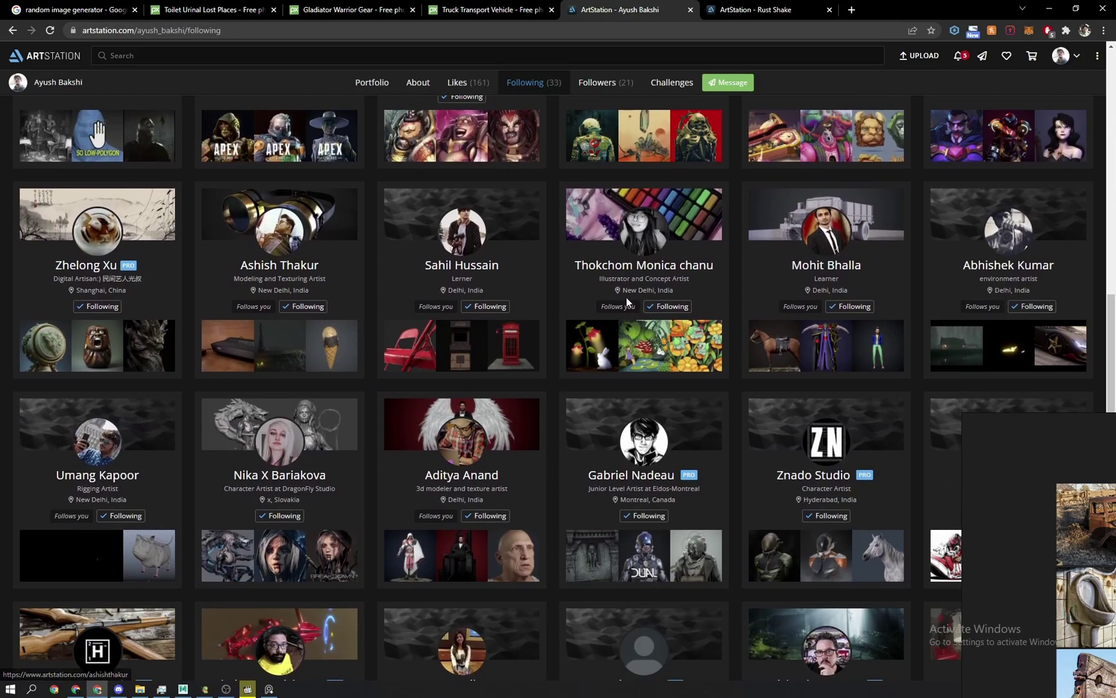
key(ctrl+f)
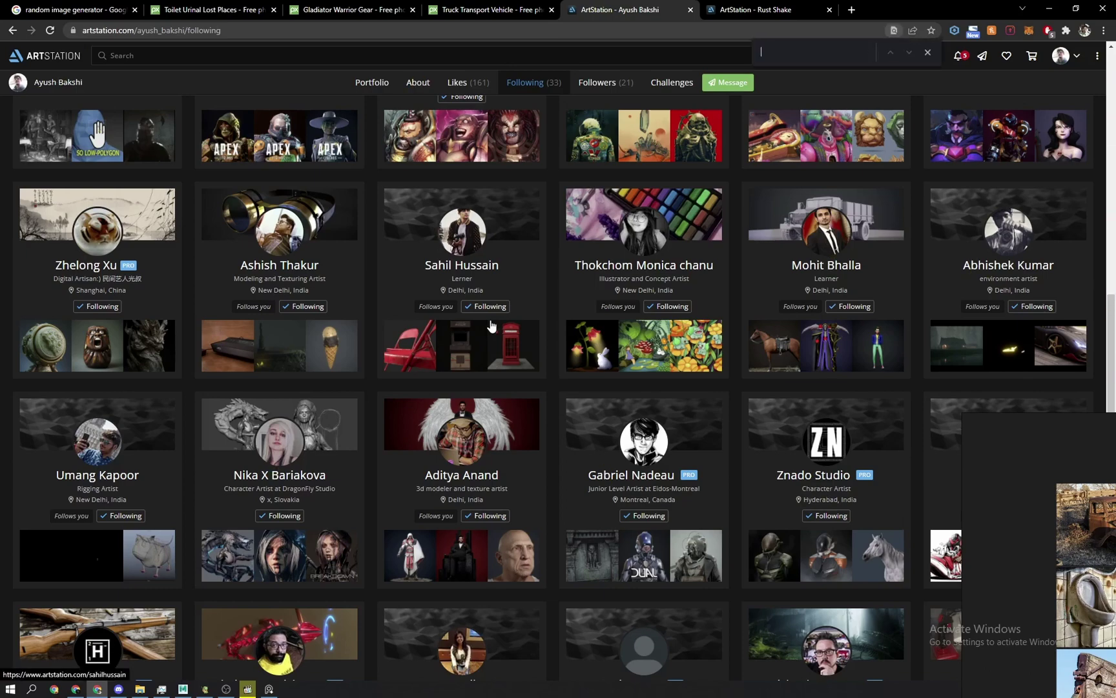
scroll(492, 325, down, 5)
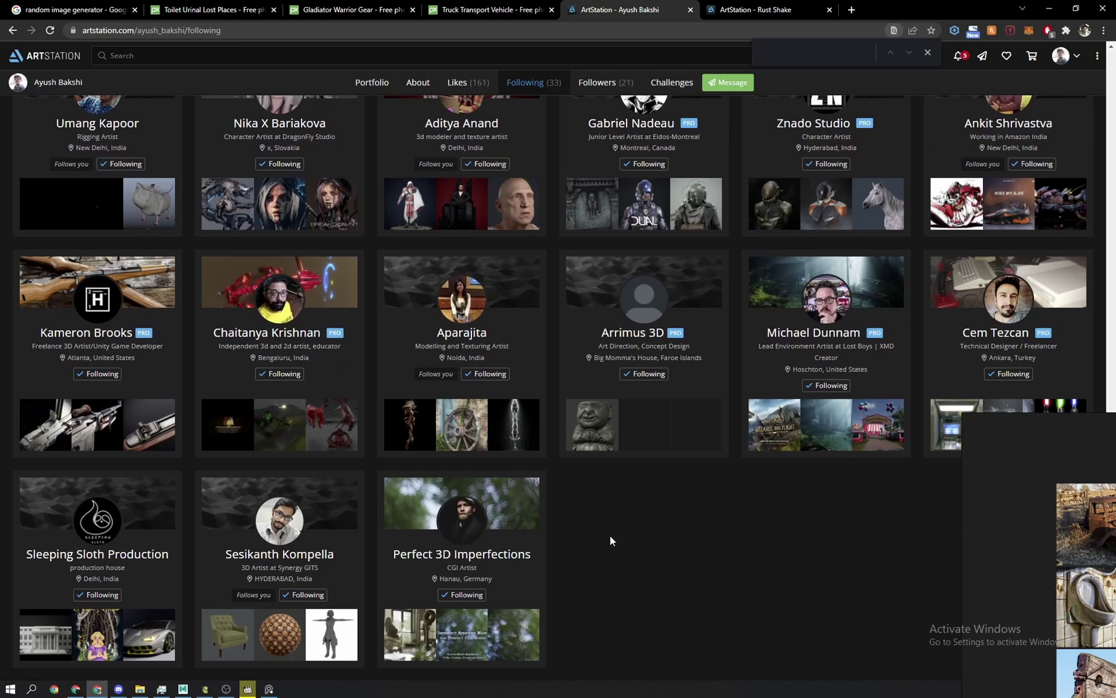
Open three followed artists' profiles in new tabs and switch to the newest one.
middle_click(83, 336)
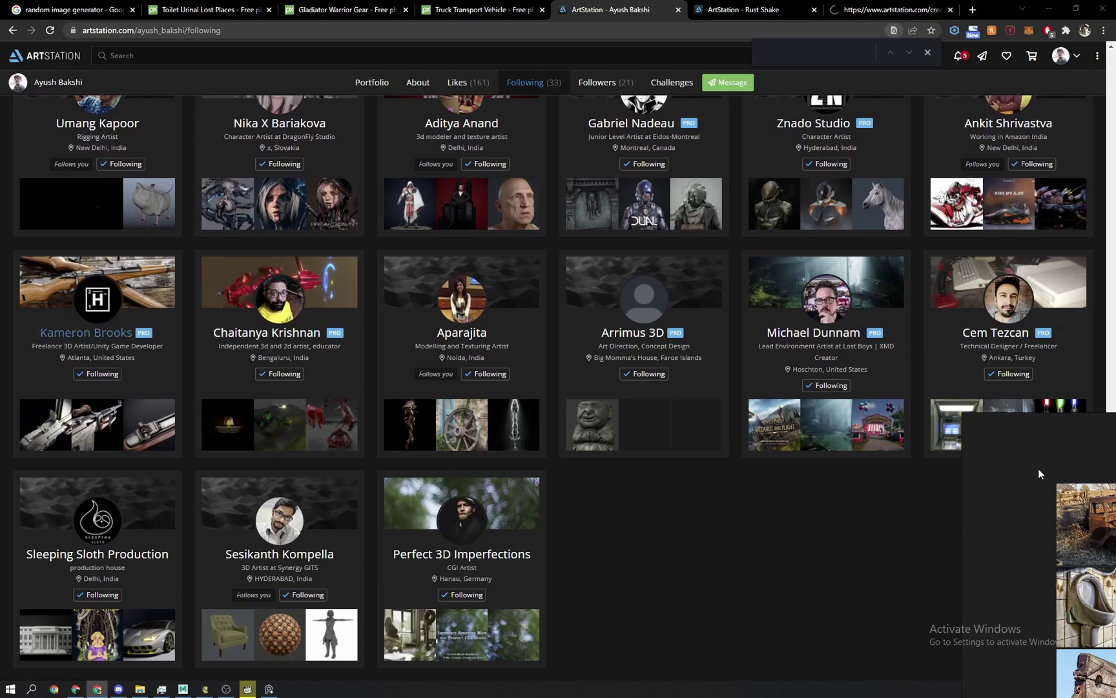
scroll(546, 423, up, 4)
scroll(548, 424, up, 3)
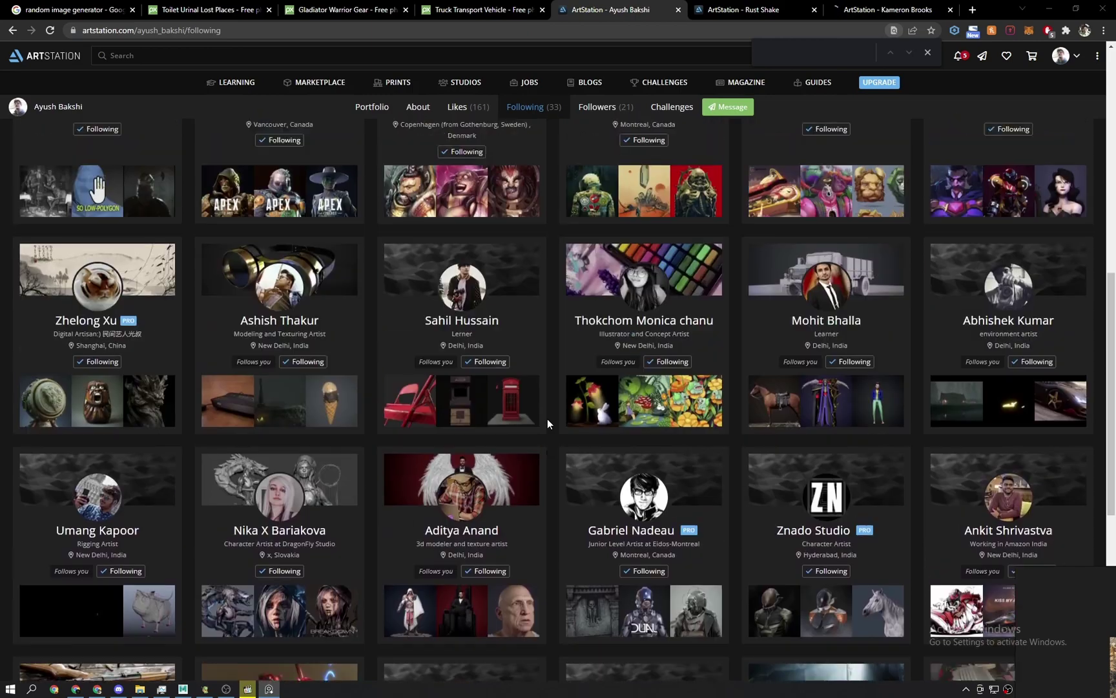
scroll(548, 423, up, 1)
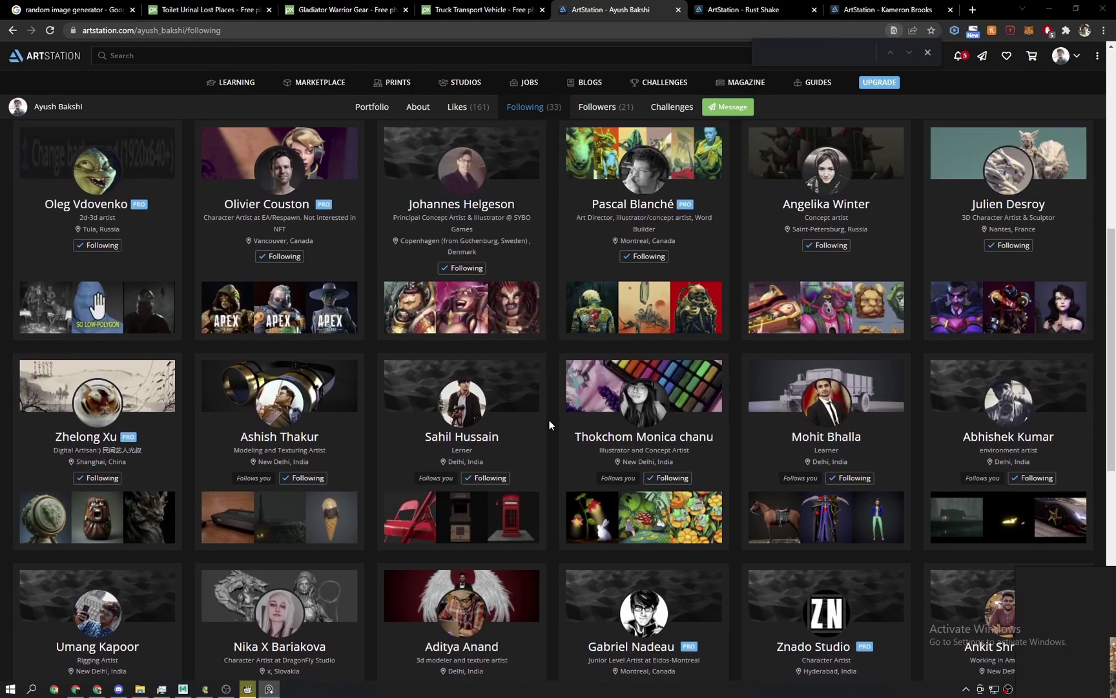
scroll(526, 454, up, 2)
middle_click(290, 486)
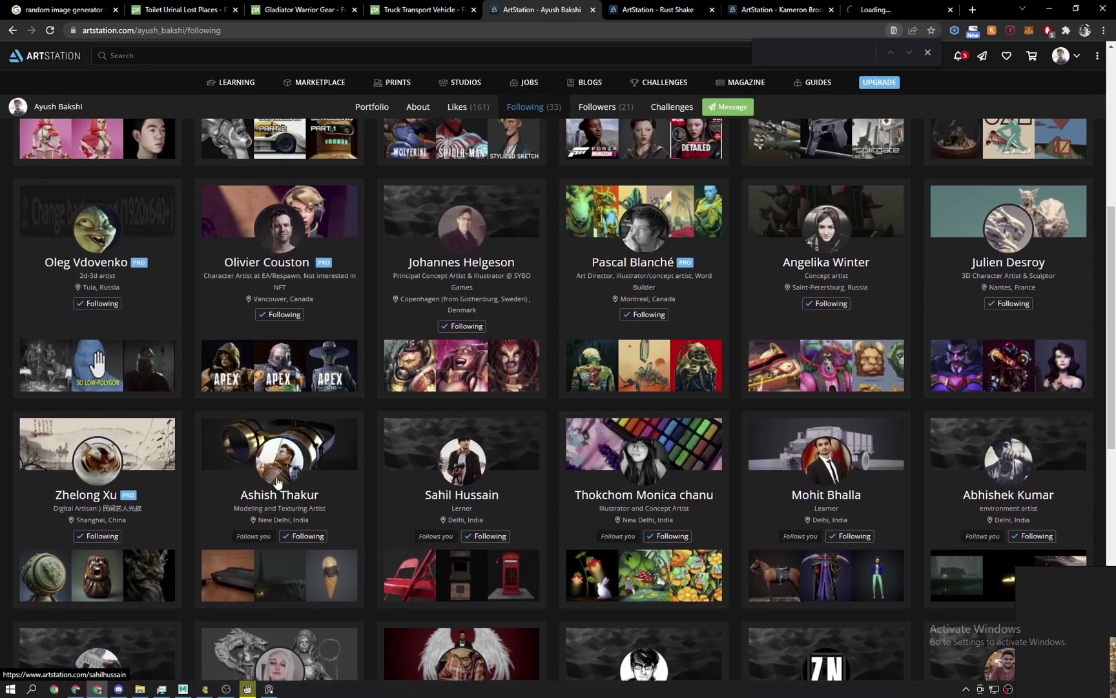
scroll(303, 517, up, 4)
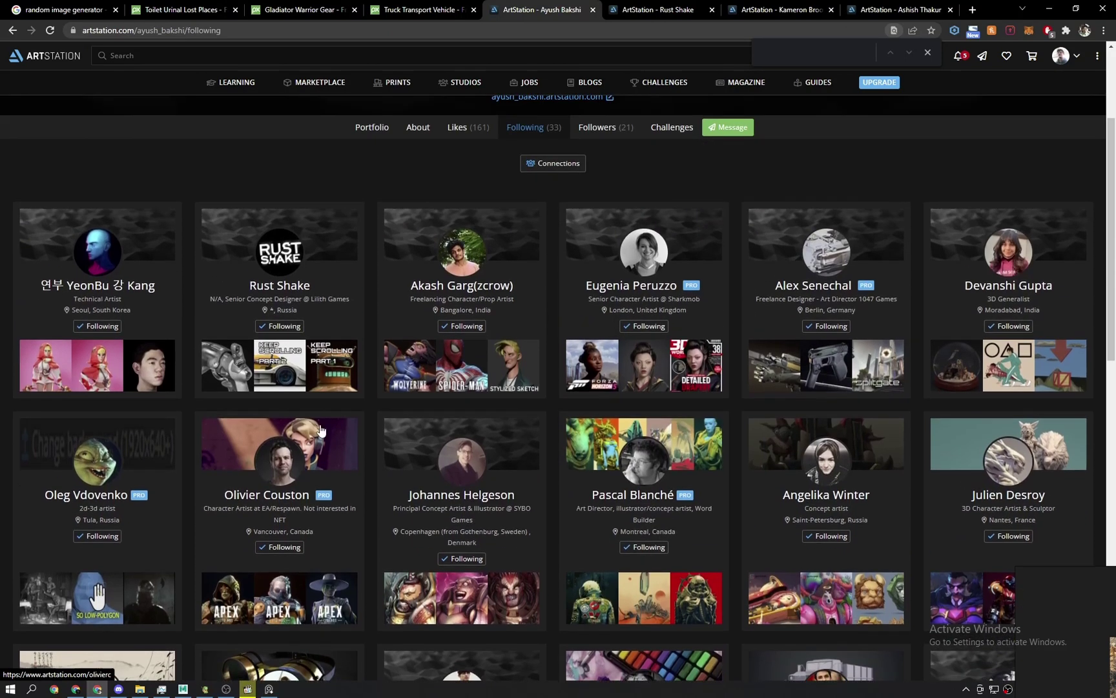
middle_click(104, 459)
click(911, 9)
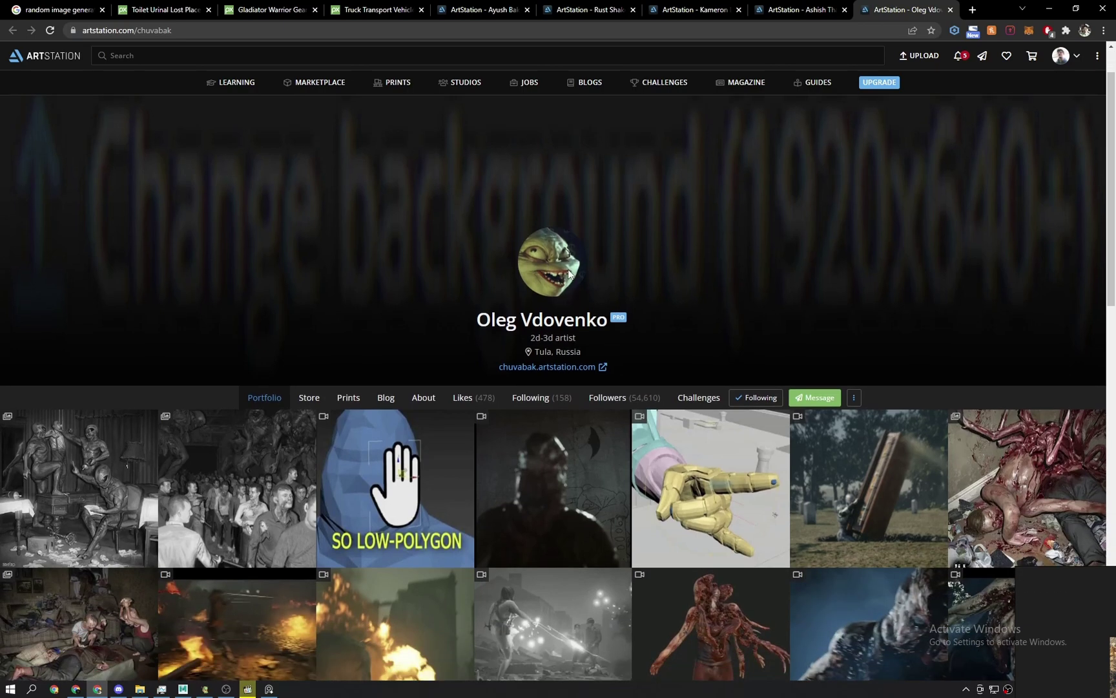
Scroll the portfolio, open the ILL and ILL (breakdown) artworks in new tabs, then view ILL.
scroll(572, 272, down, 3)
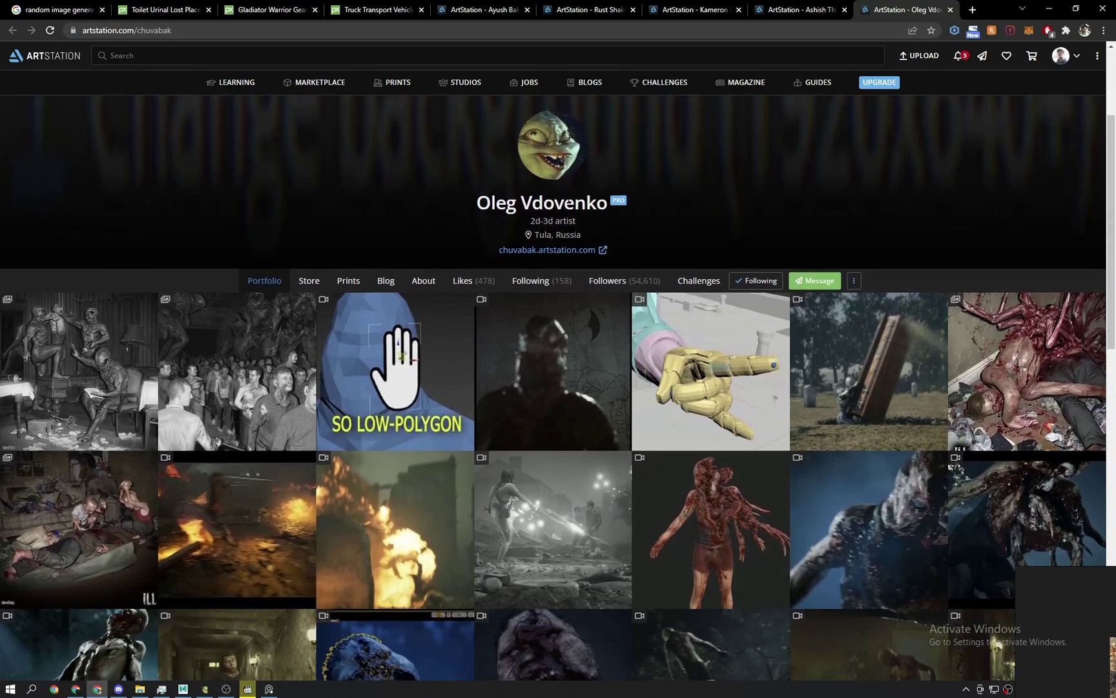
scroll(572, 189, down, 5)
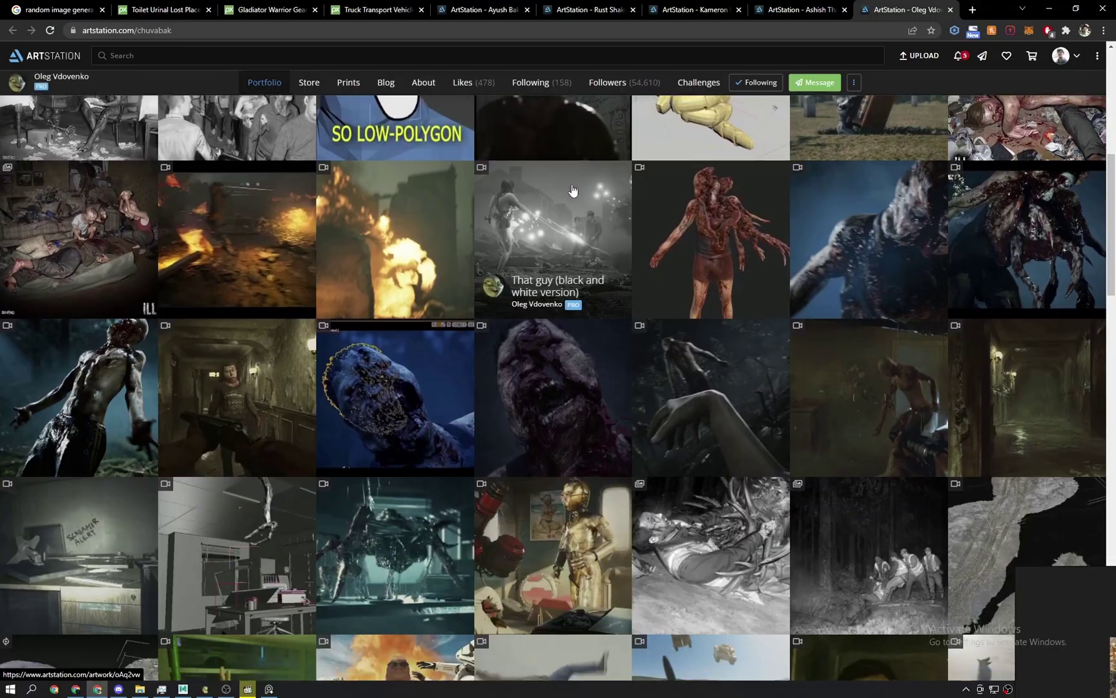
scroll(572, 194, down, 5)
scroll(743, 252, down, 20)
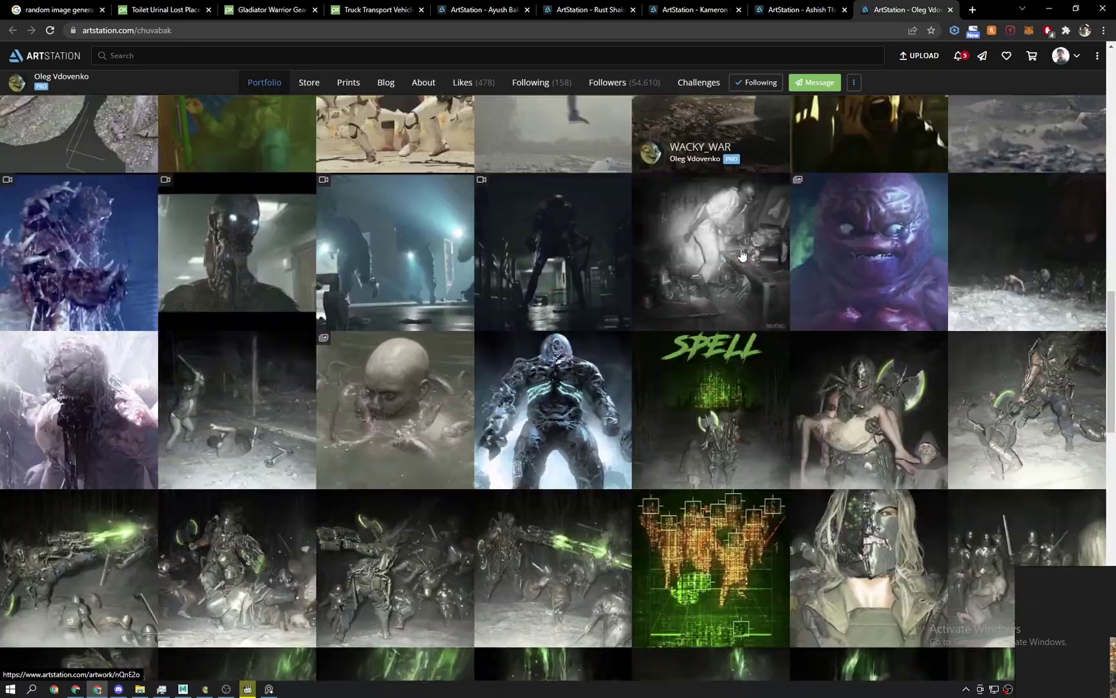
scroll(744, 330, up, 10)
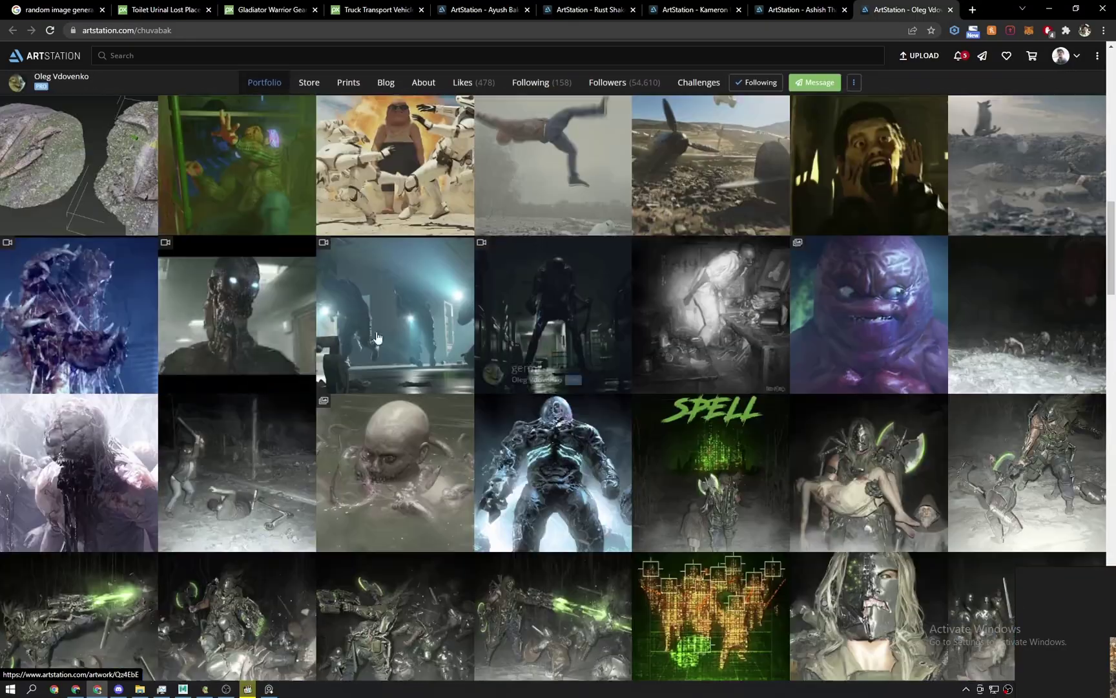
scroll(276, 416, down, 1)
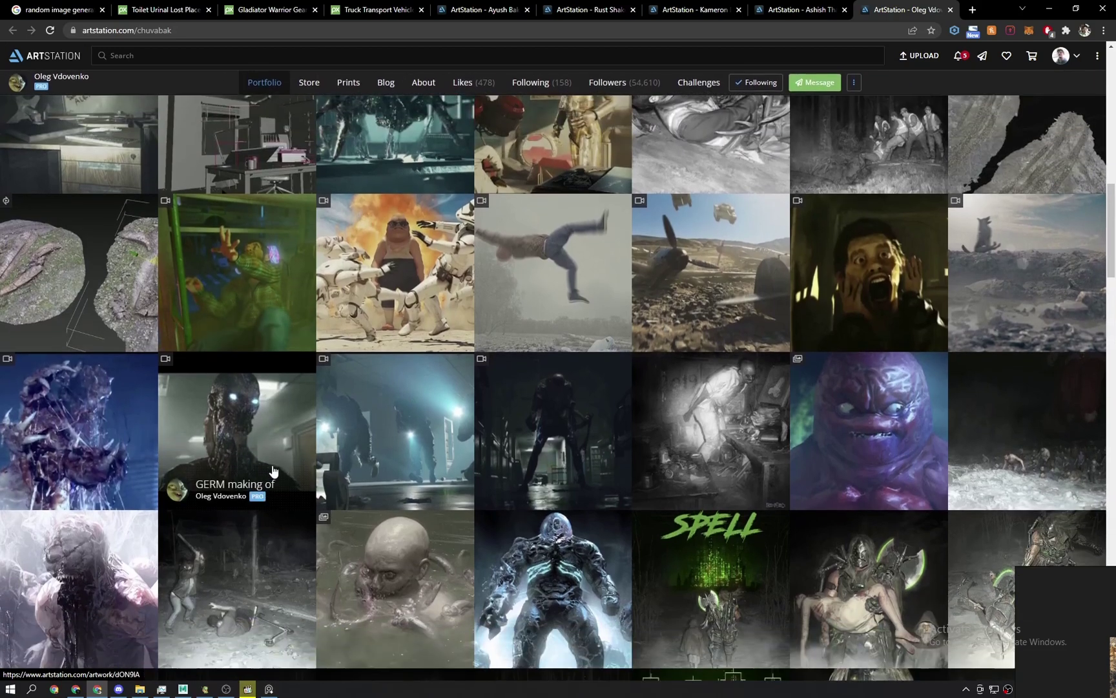
scroll(732, 233, up, 6)
middle_click(732, 233)
middle_click(732, 233)
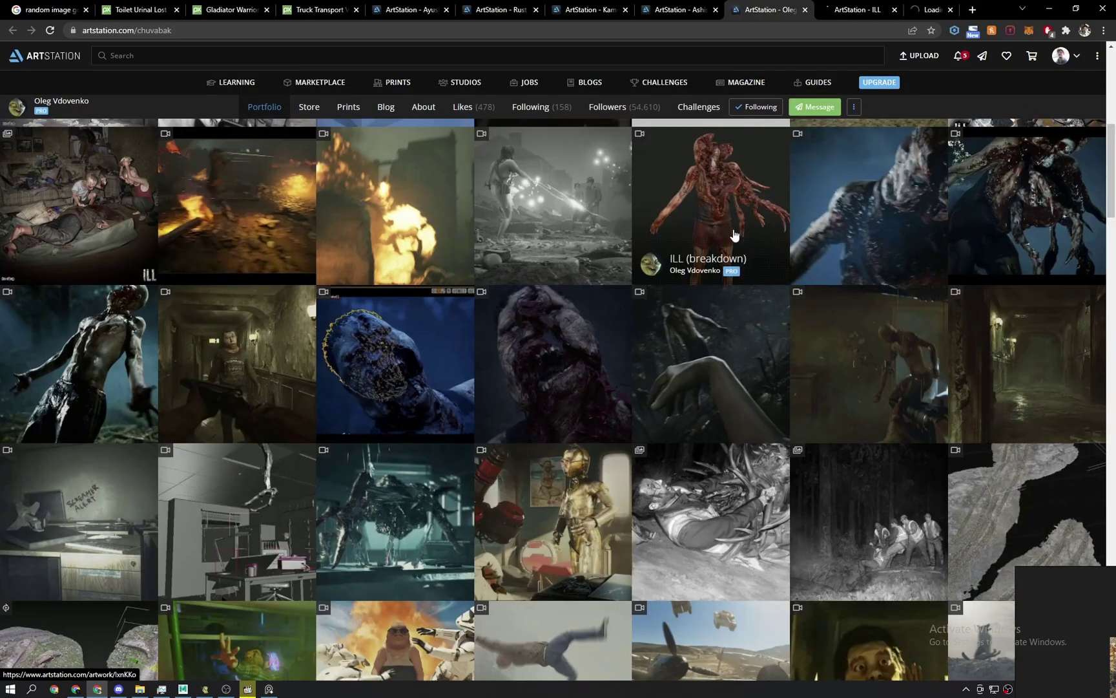
scroll(804, 194, up, 1)
click(827, 8)
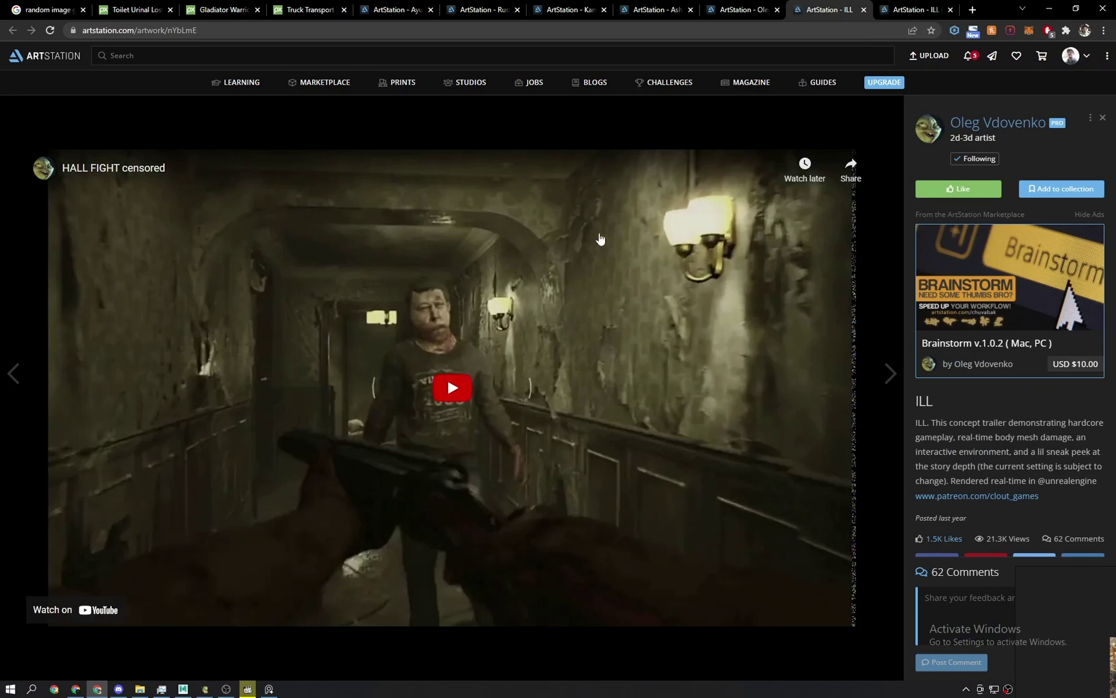
Play the ILL (breakdown) video, skipping ahead in jumps up to 2:06, then pause it.
click(942, 7)
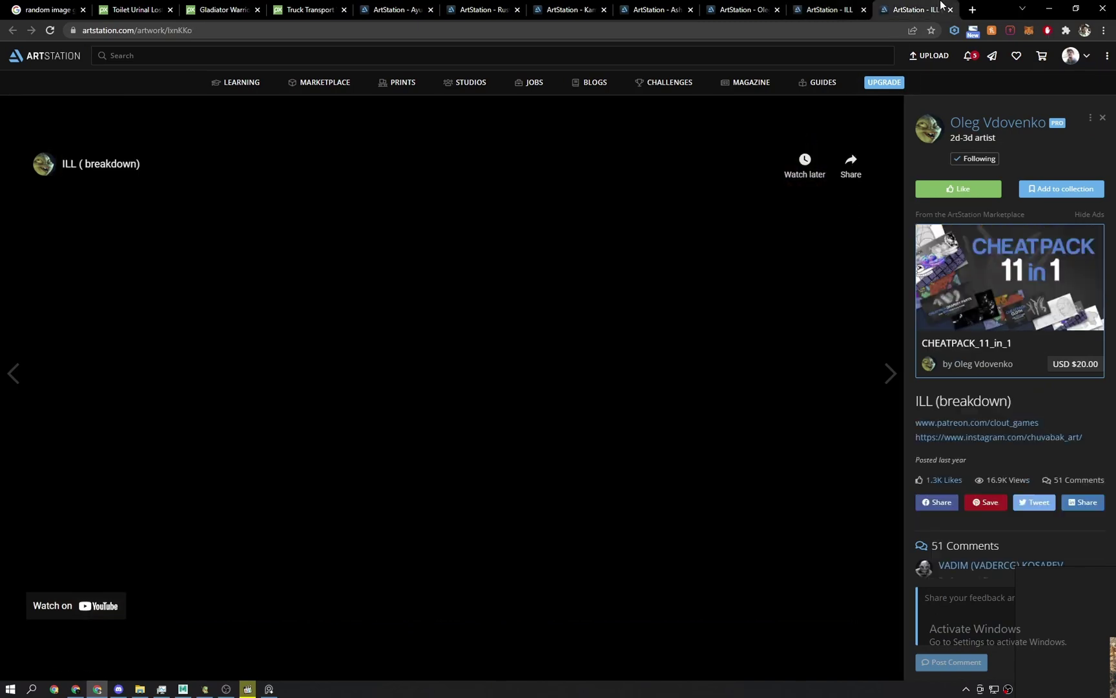
click(443, 387)
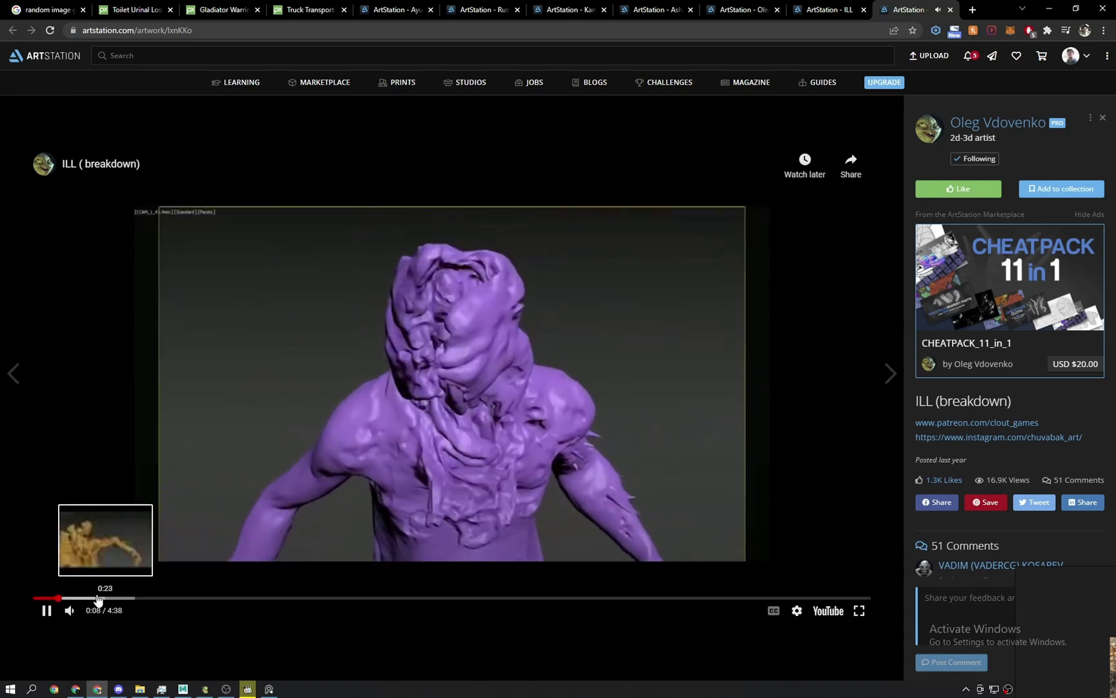
click(91, 598)
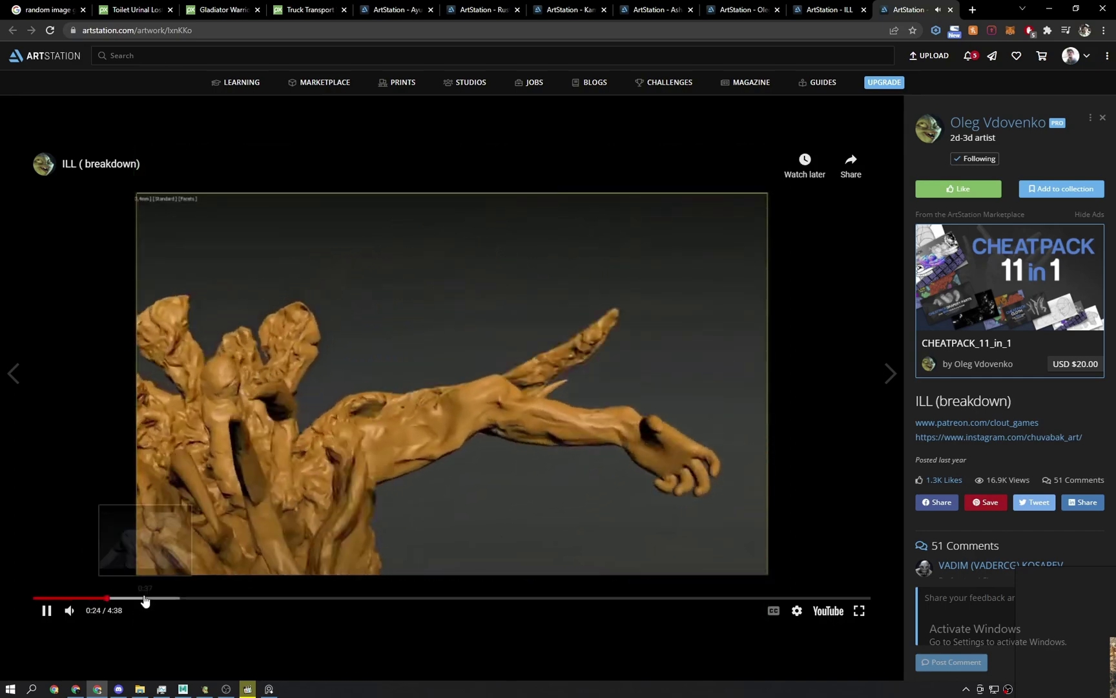
click(141, 599)
click(180, 599)
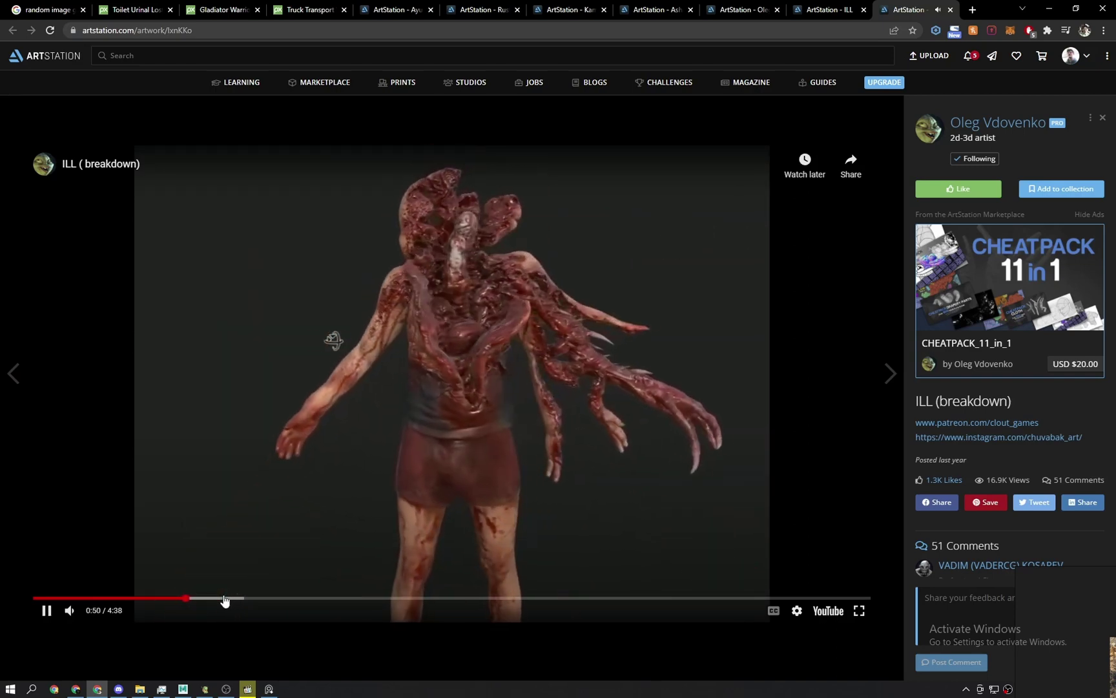
click(224, 600)
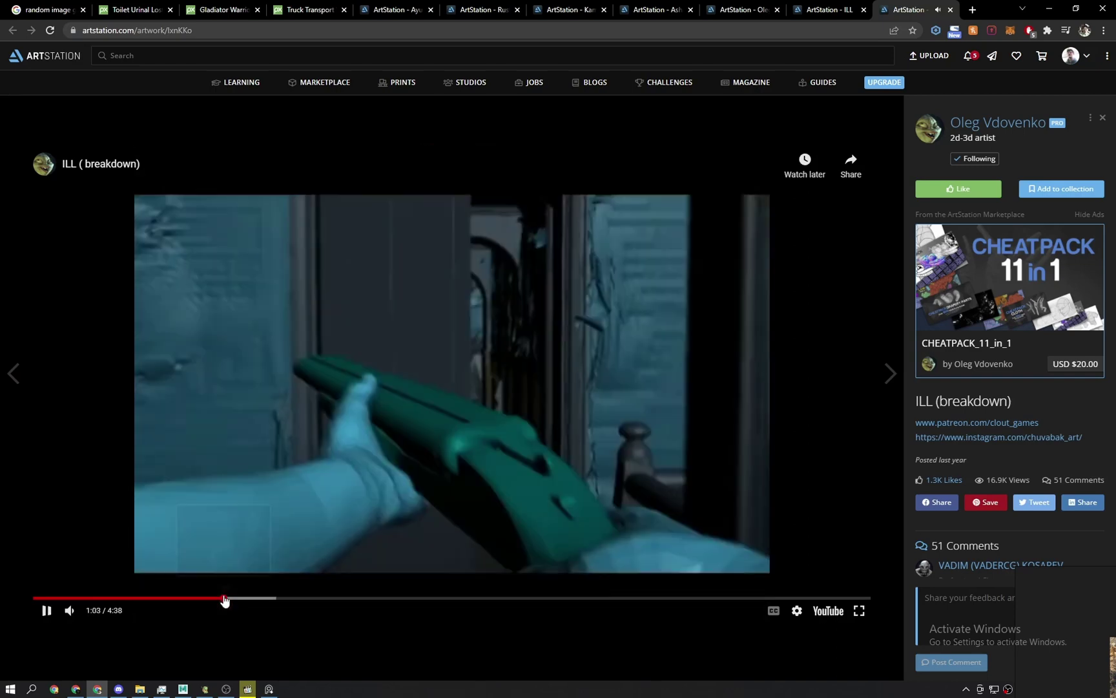
click(256, 600)
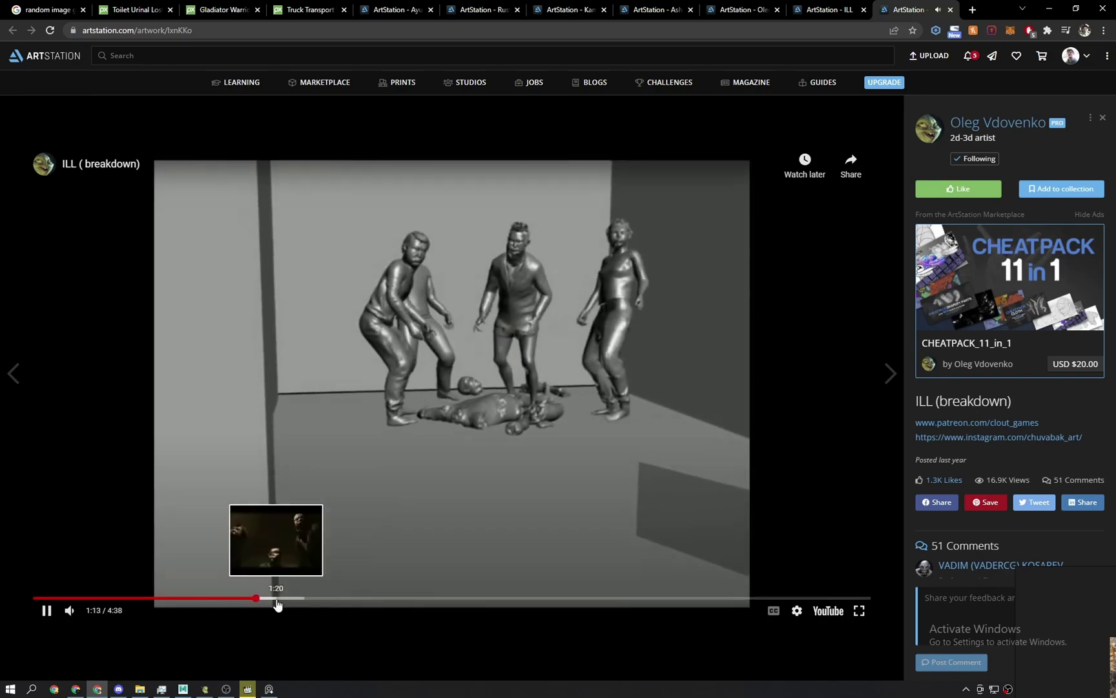
click(276, 599)
click(323, 599)
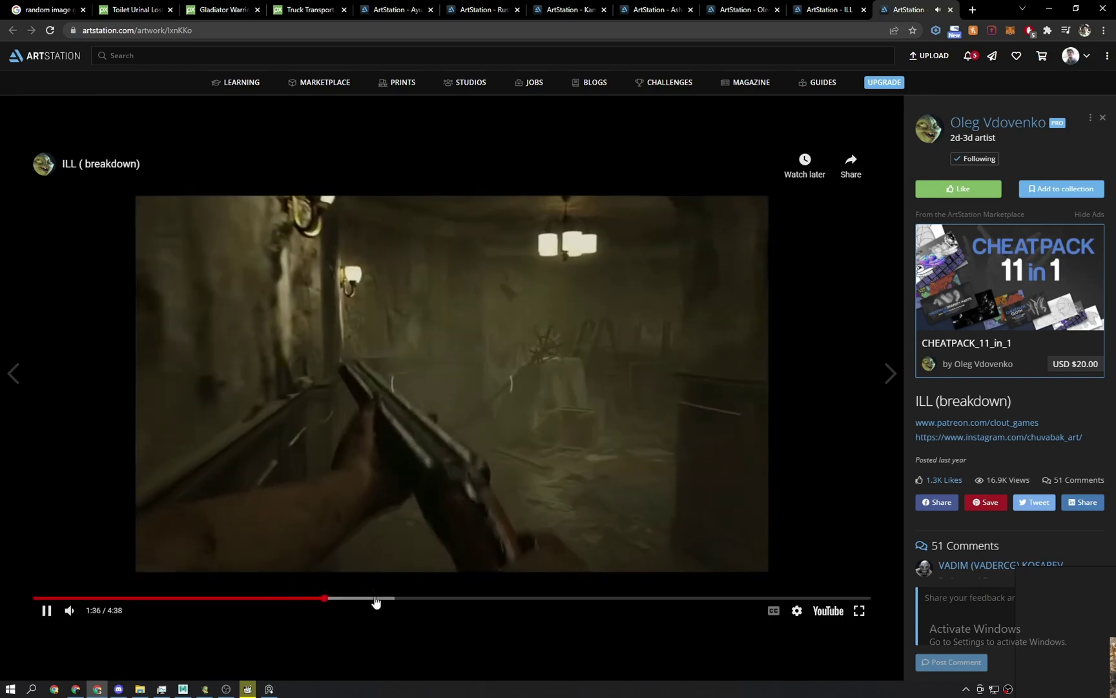
click(416, 599)
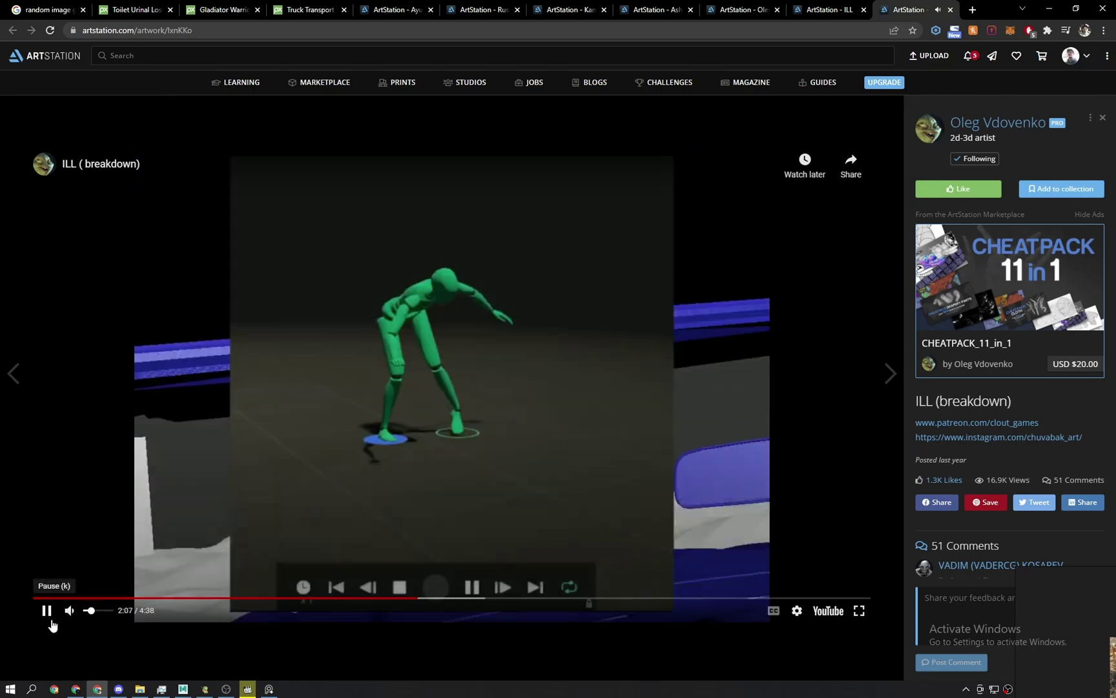
click(47, 610)
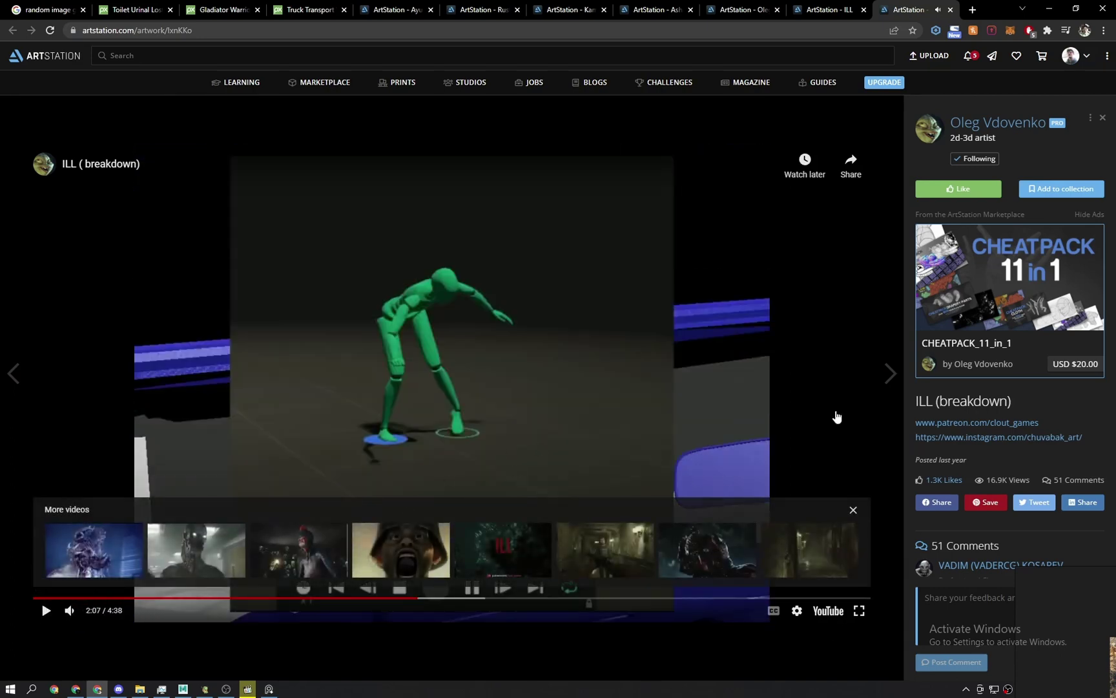
Close the breakdown page and open the ATARI artwork in a background tab.
click(950, 10)
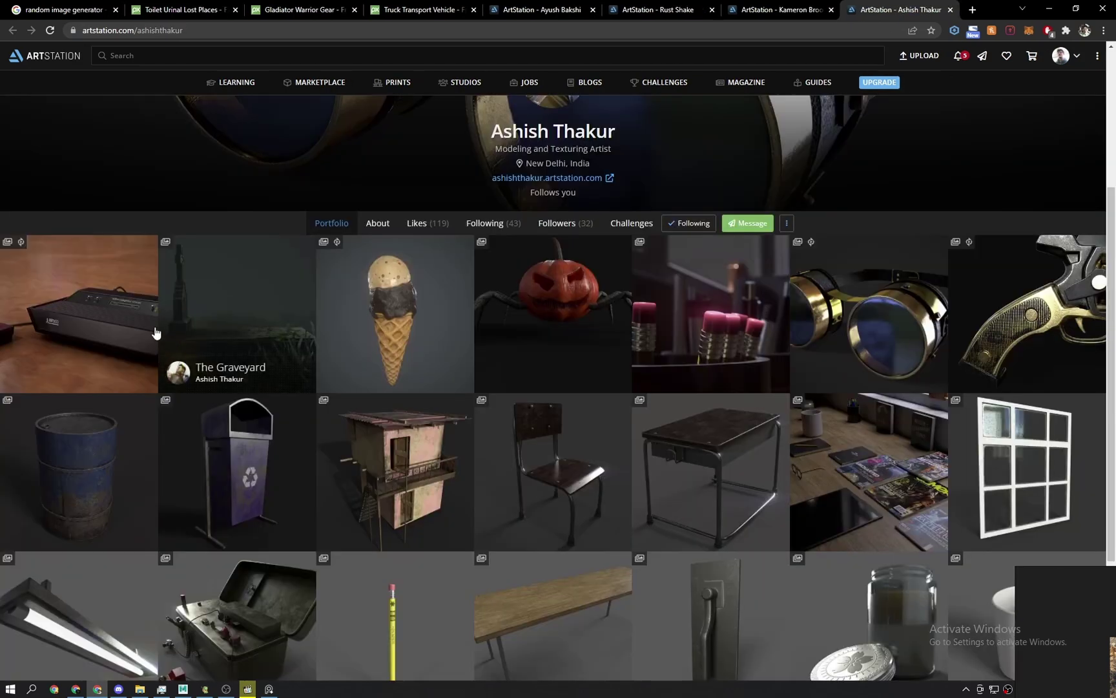
middle_click(122, 333)
scroll(623, 393, down, 1)
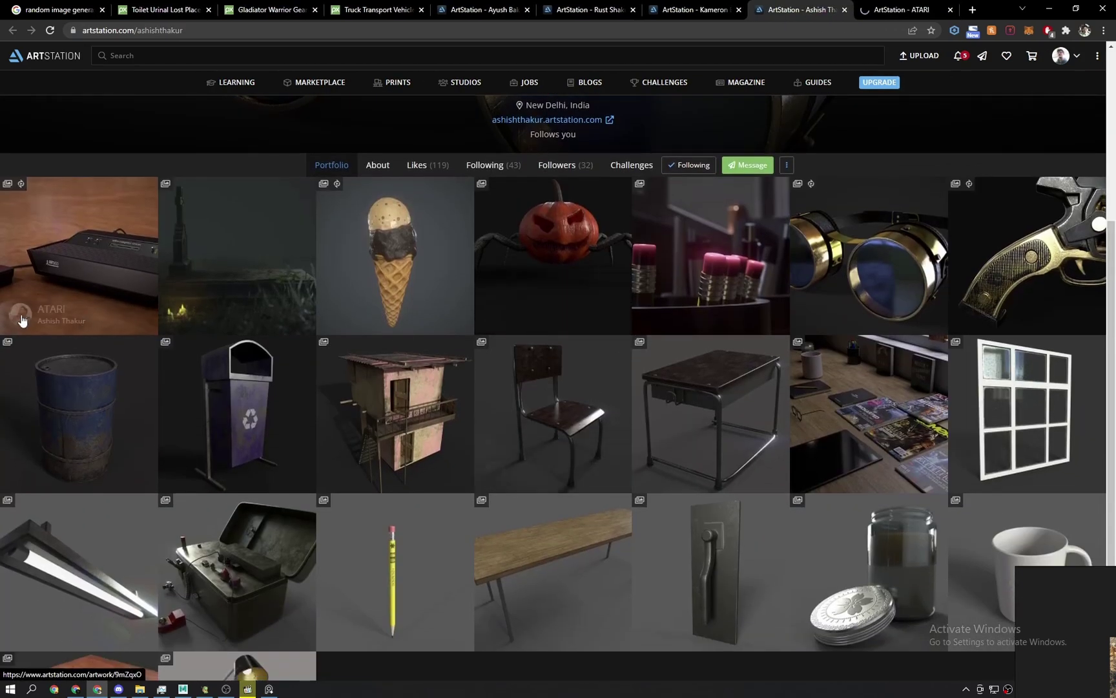
Scroll through the ATARI console artwork, then close it and its artist's portfolio tab.
scroll(64, 284, down, 1)
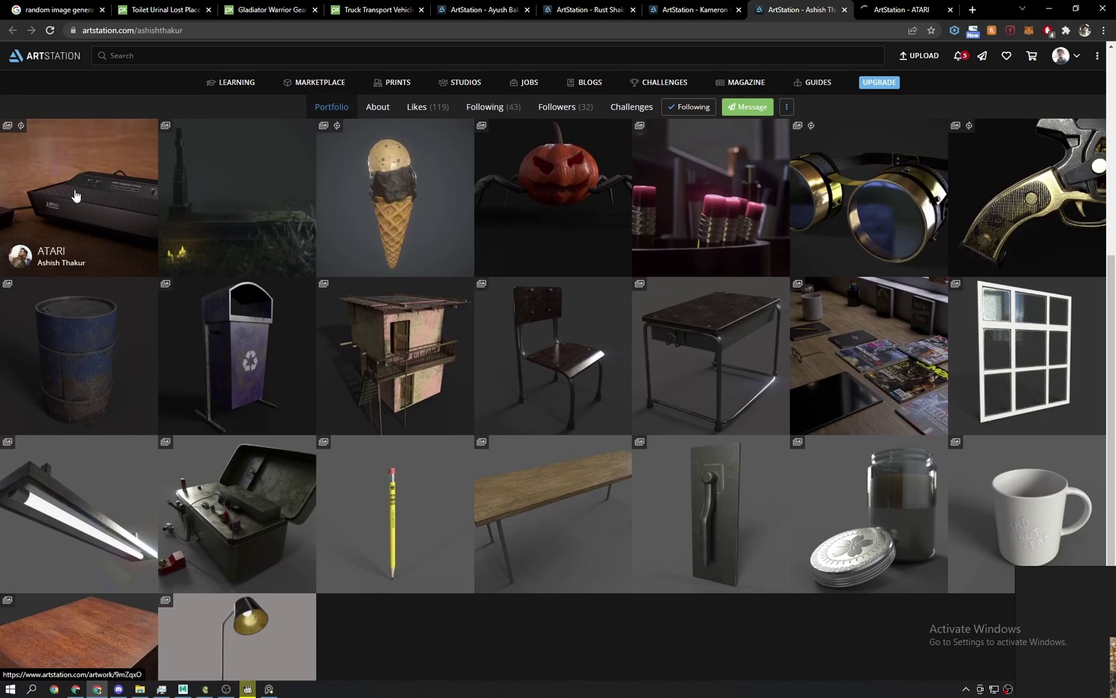
key(ctrl+Tab)
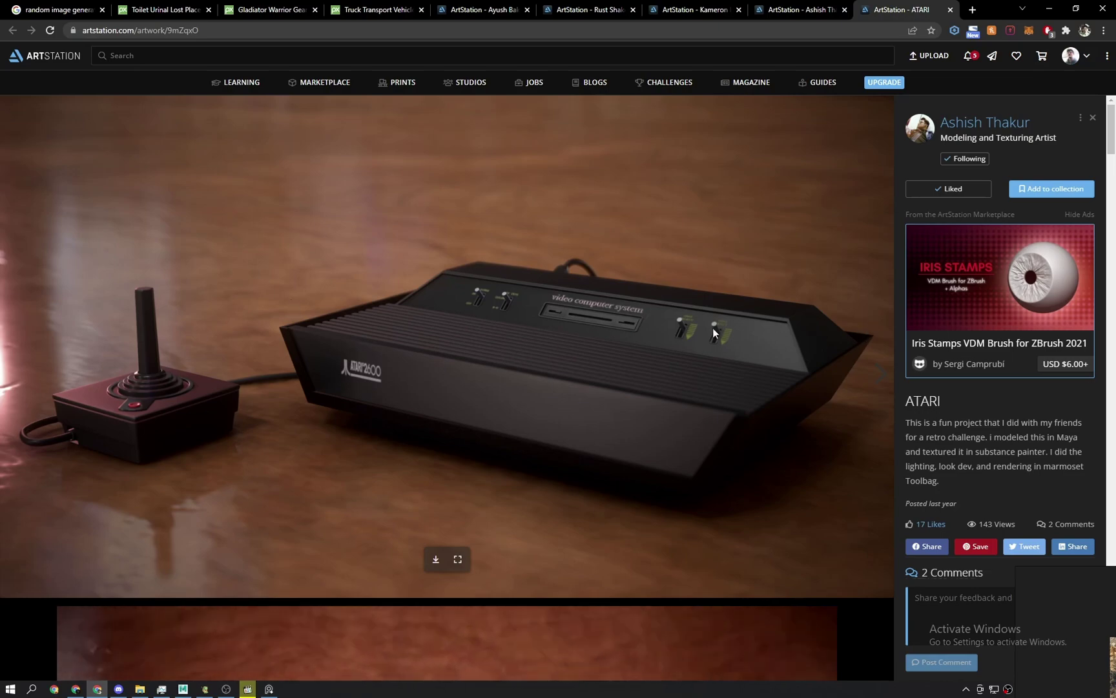
scroll(711, 361, down, 5)
scroll(675, 410, down, 3)
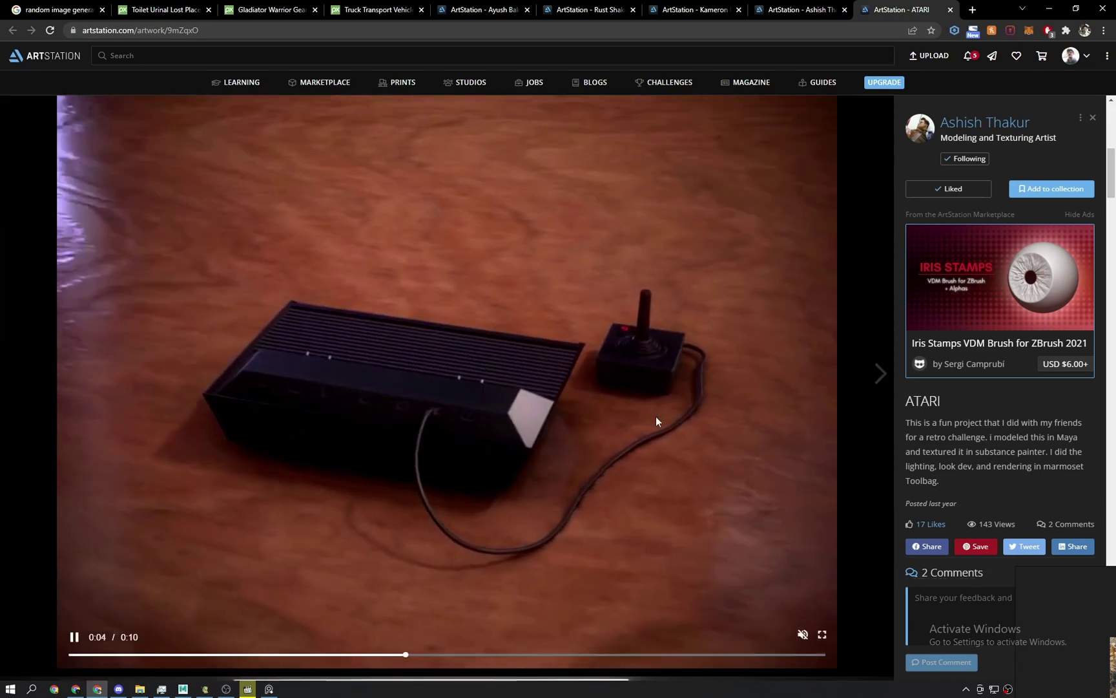
scroll(646, 419, up, 6)
scroll(618, 419, down, 7)
scroll(618, 414, down, 8)
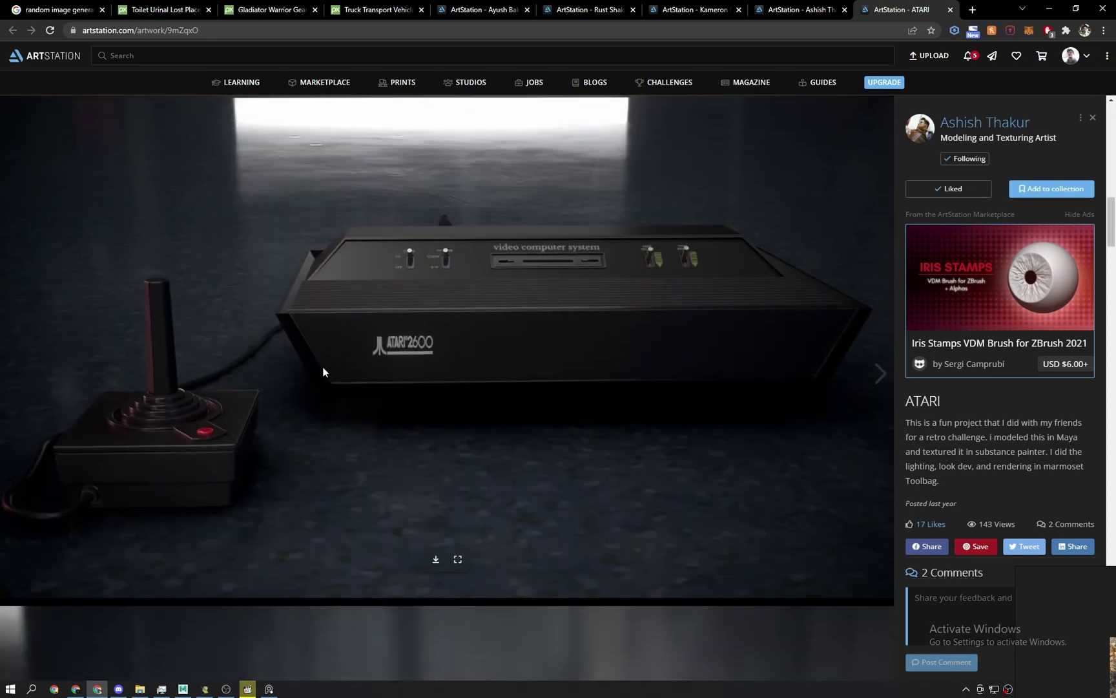
scroll(608, 413, down, 16)
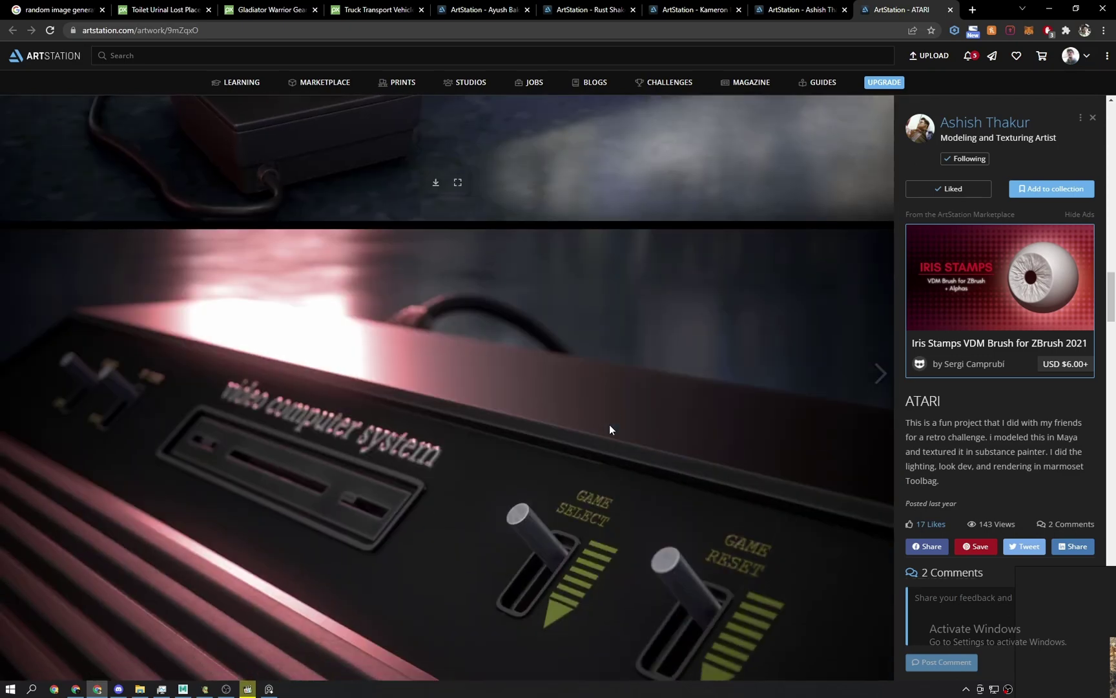
scroll(609, 429, down, 6)
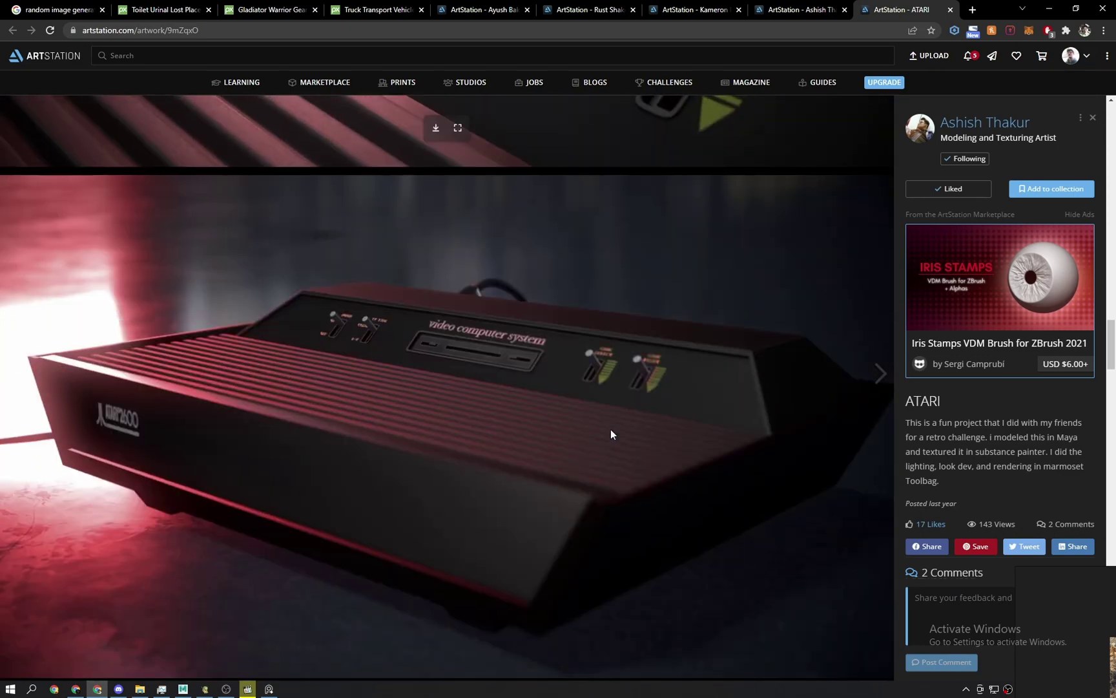
key(ctrl+w)
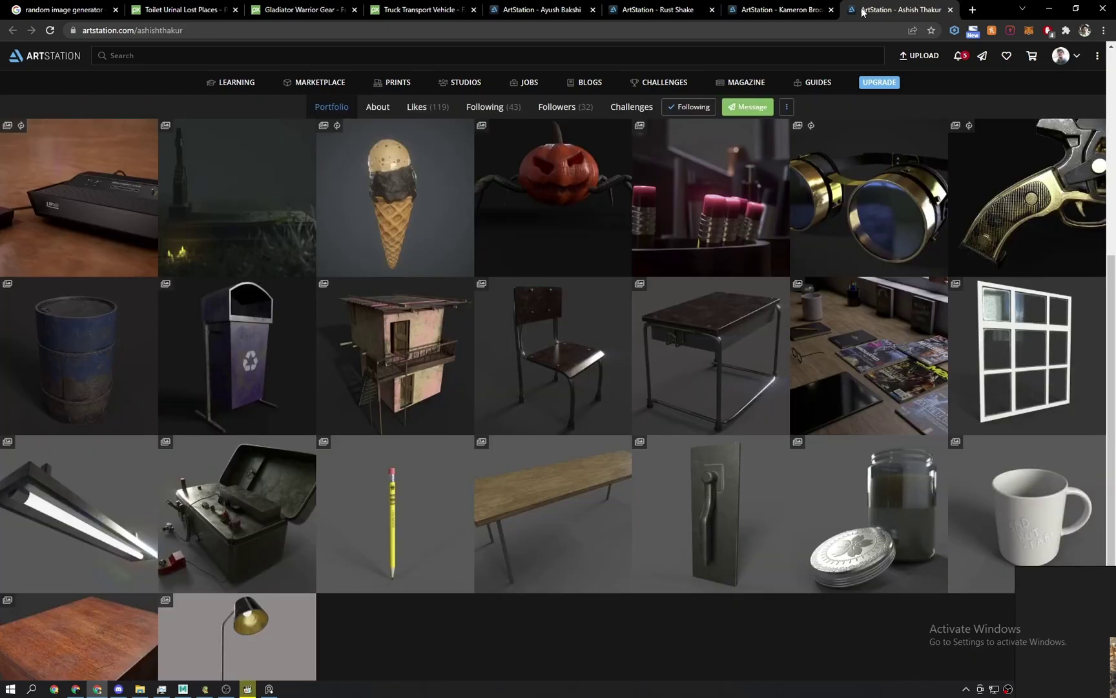
key(ctrl+w)
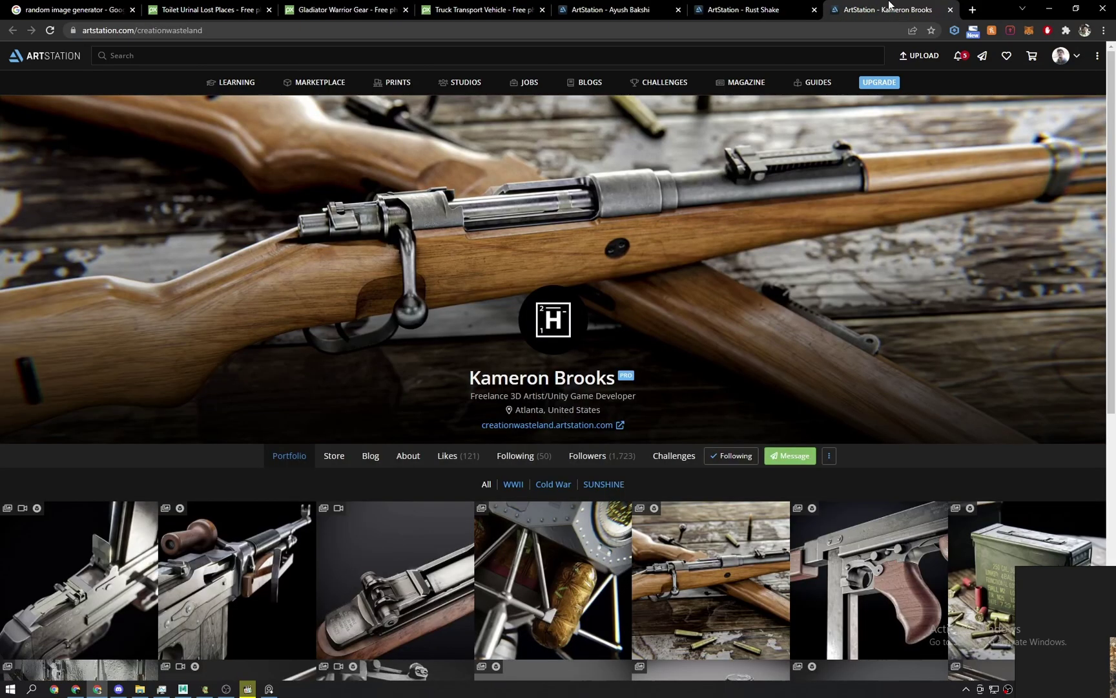
Open the M76 DMR rifle artwork from the profile grid and scroll through its images.
scroll(609, 398, down, 3)
scroll(487, 368, down, 3)
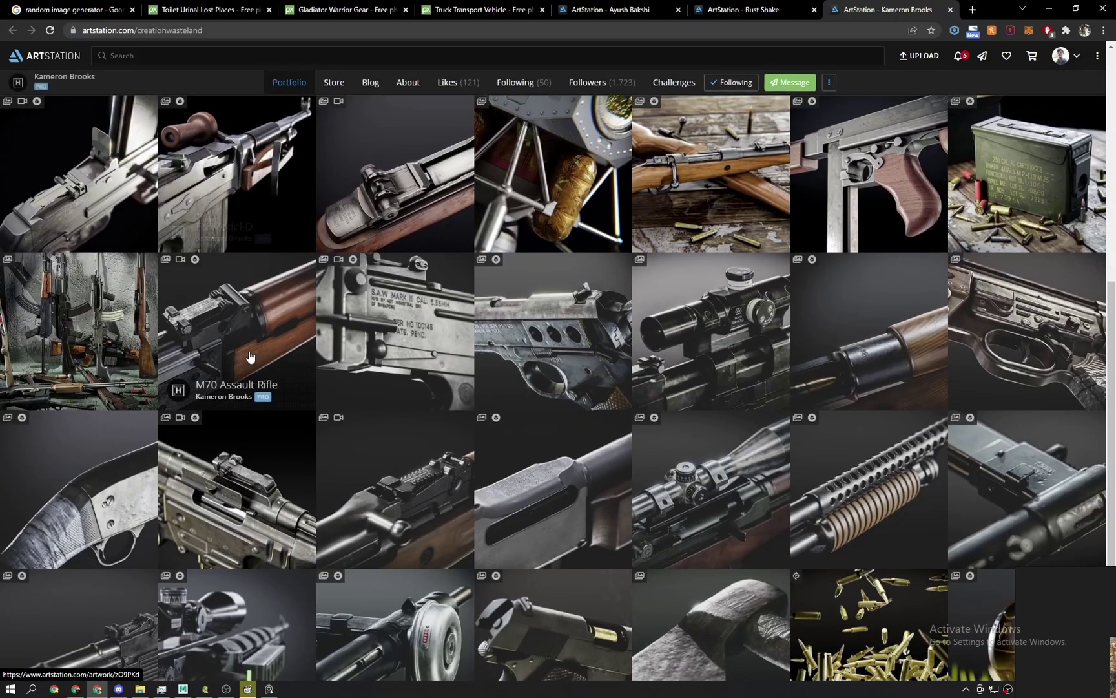
click(716, 308)
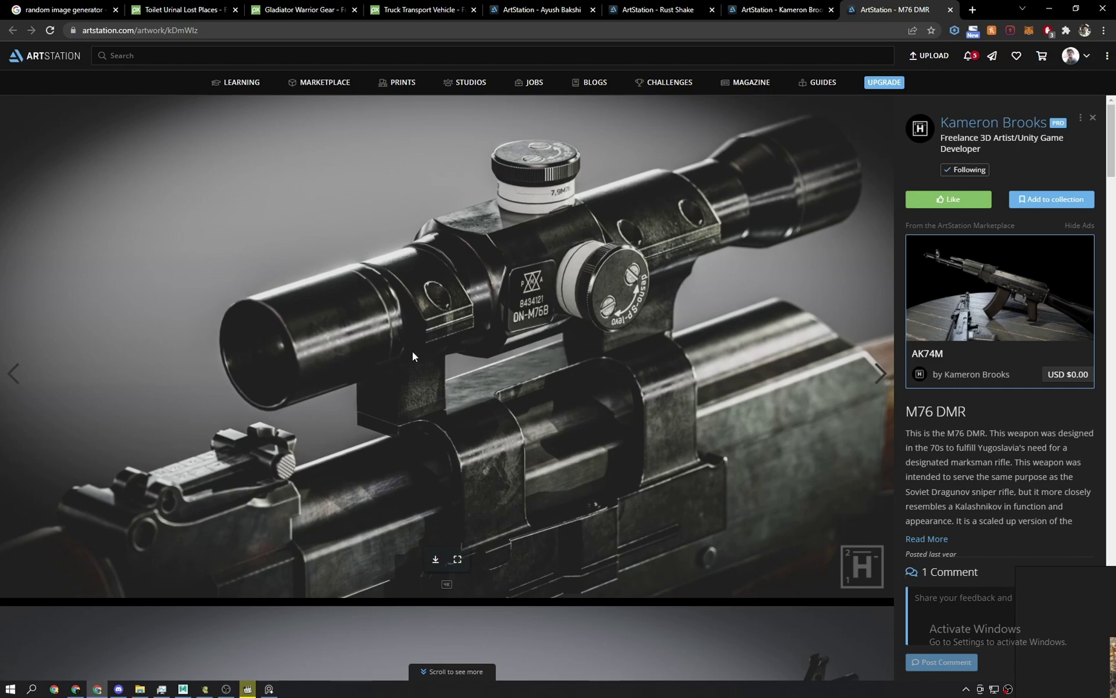
scroll(442, 248, down, 1)
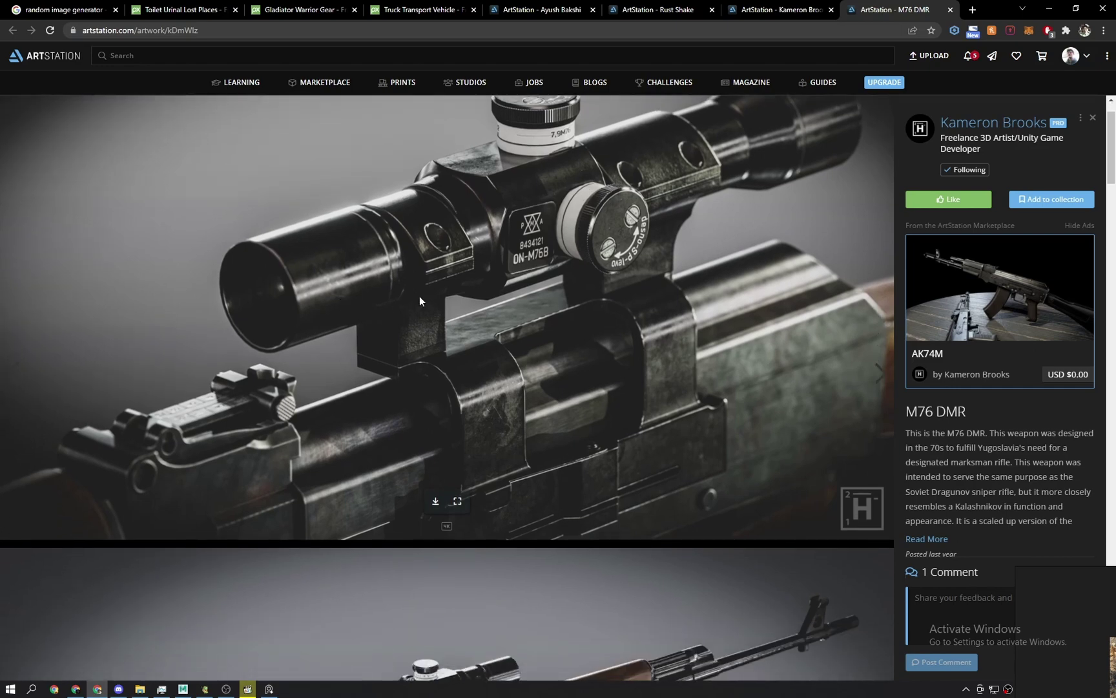
scroll(541, 288, down, 7)
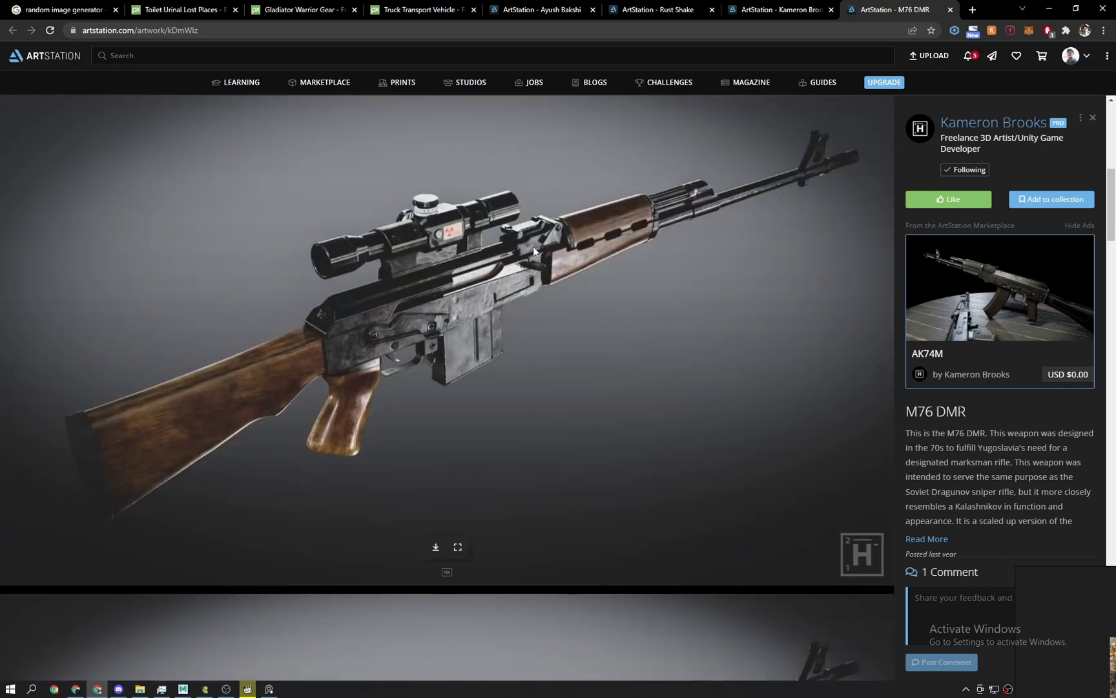
scroll(561, 379, down, 15)
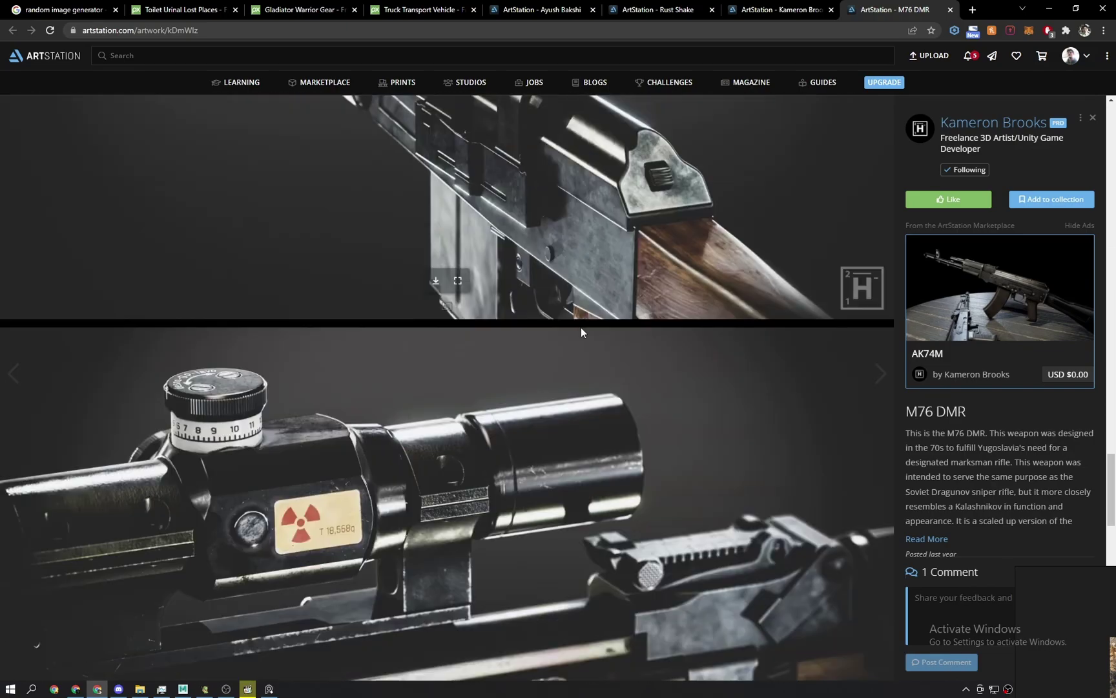
scroll(581, 328, down, 18)
Close the M76 DMR artwork tab and the rifle artist's profile tab.
middle_click(899, 8)
scroll(577, 421, up, 6)
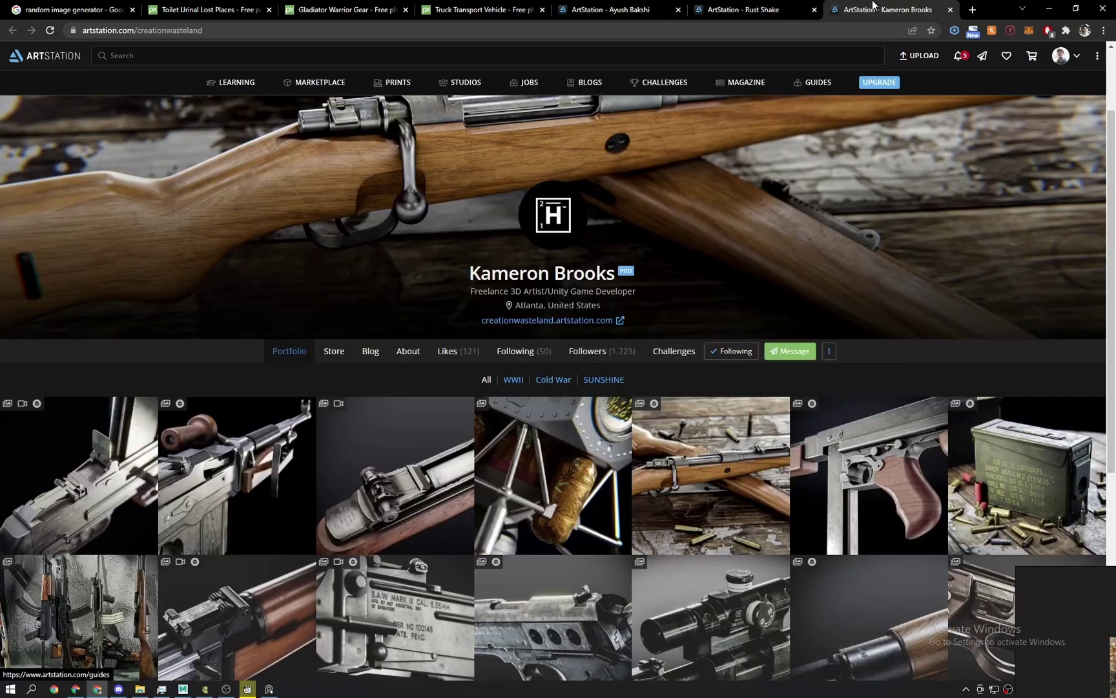
middle_click(874, 5)
scroll(144, 166, down, 3)
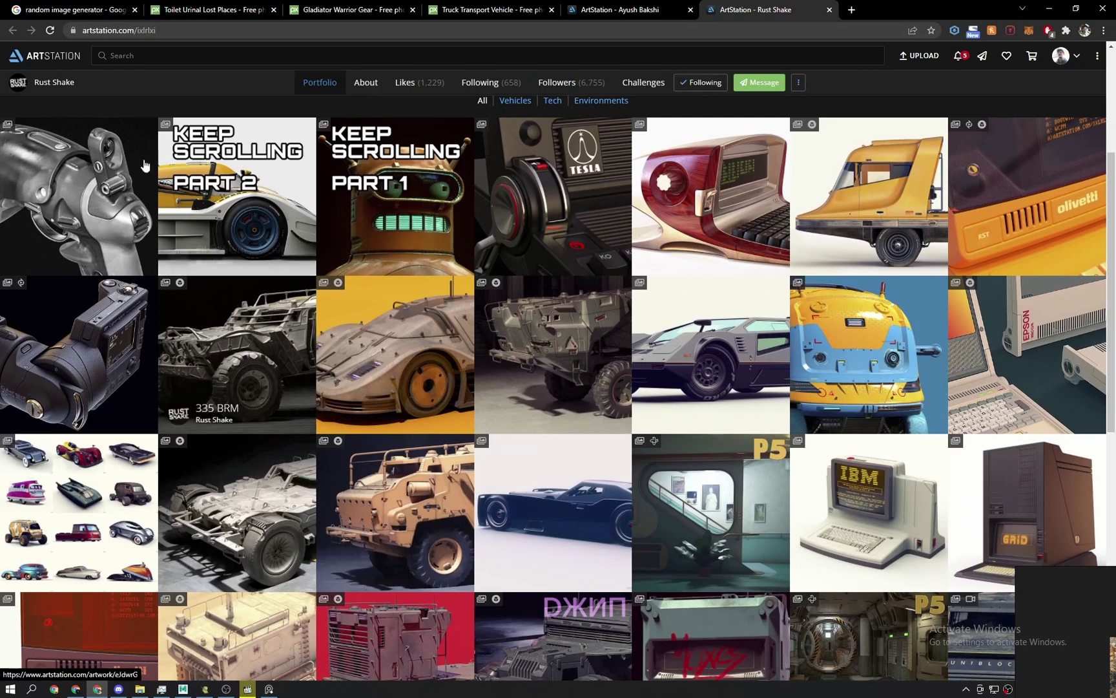
Scroll further down the Rust Shake vehicles-and-tech portfolio grid.
scroll(240, 360, down, 2)
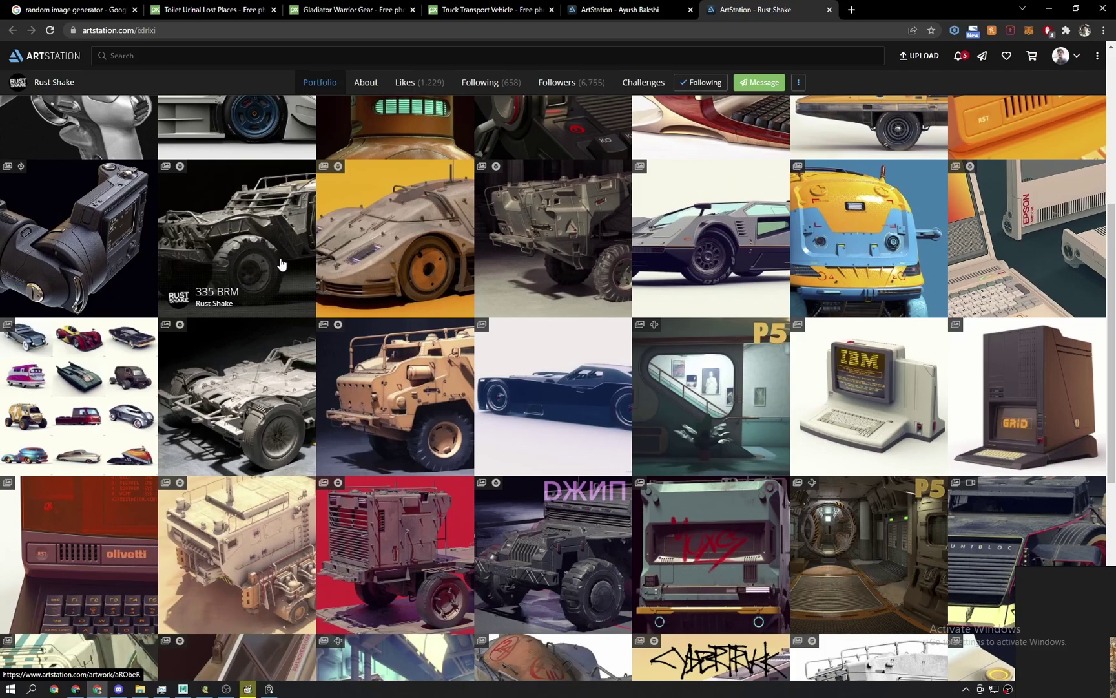
scroll(281, 264, down, 7)
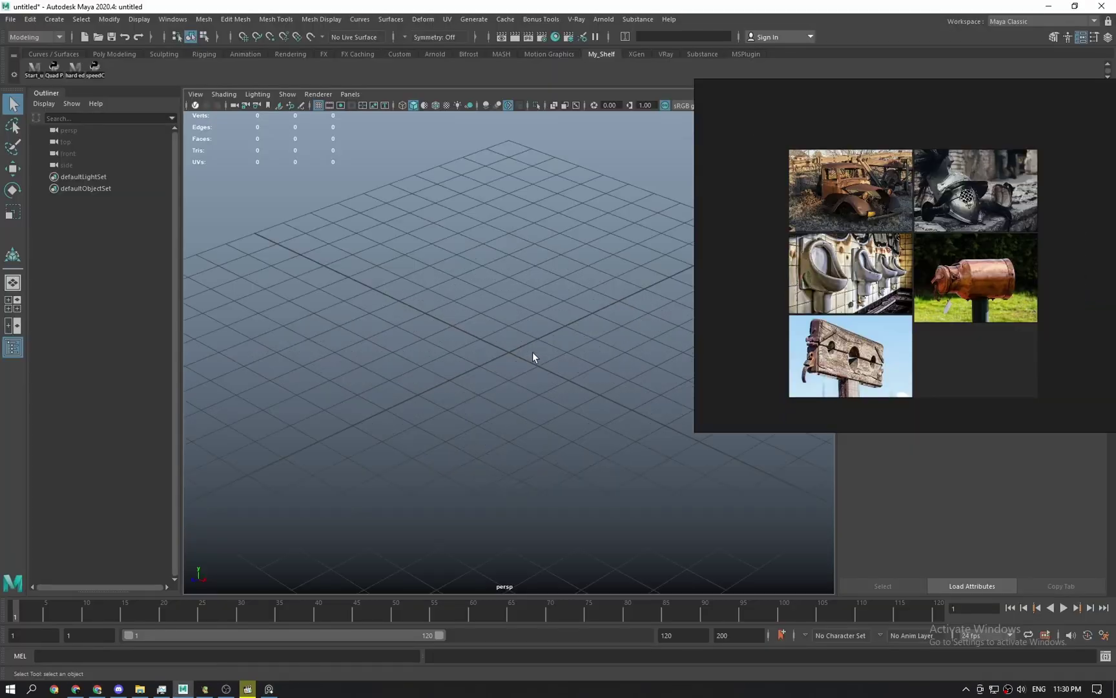
Pan and zoom the PureRef board across the urinal and copper can photos.
scroll(1004, 262, up, 4)
middle_drag(1004, 261, 1001, 304)
scroll(1001, 303, up, 2)
middle_drag(1002, 336, 1028, 148)
middle_drag(1108, 348, 795, 334)
scroll(920, 212, down, 3)
middle_drag(880, 255, 944, 252)
middle_drag(847, 215, 821, 294)
scroll(850, 242, up, 1)
Bring the urinal photo into view and drag out a cylinder base on the Maya grid.
middle_drag(862, 385, 952, 324)
scroll(853, 298, up, 1)
middle_drag(1027, 298, 828, 302)
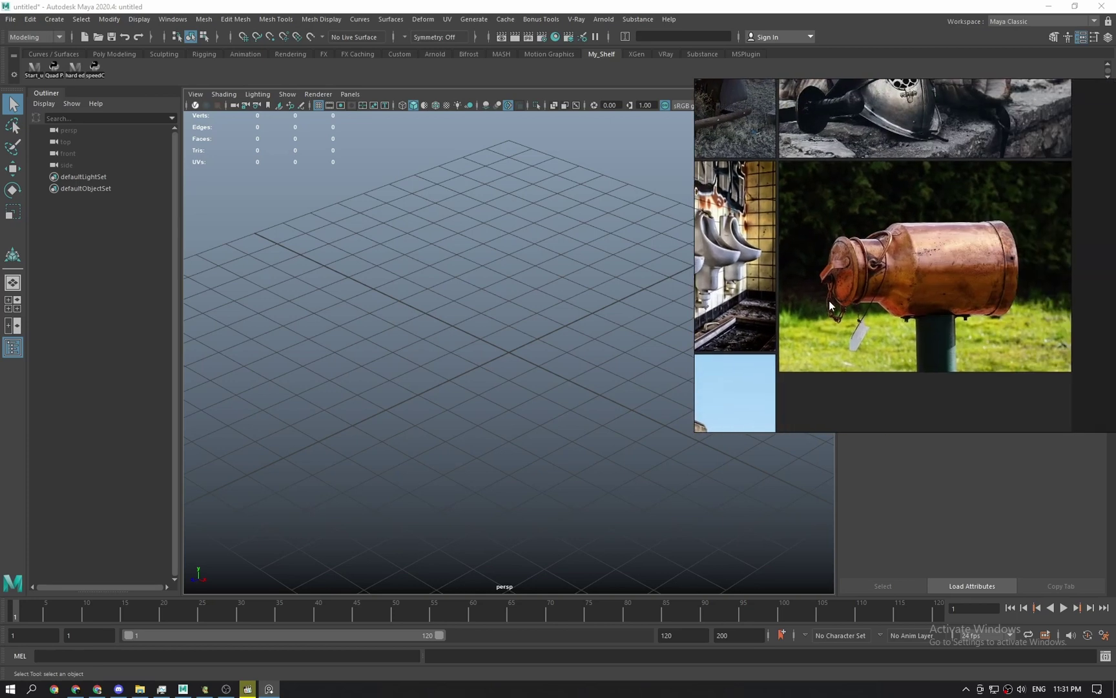
scroll(963, 290, up, 1)
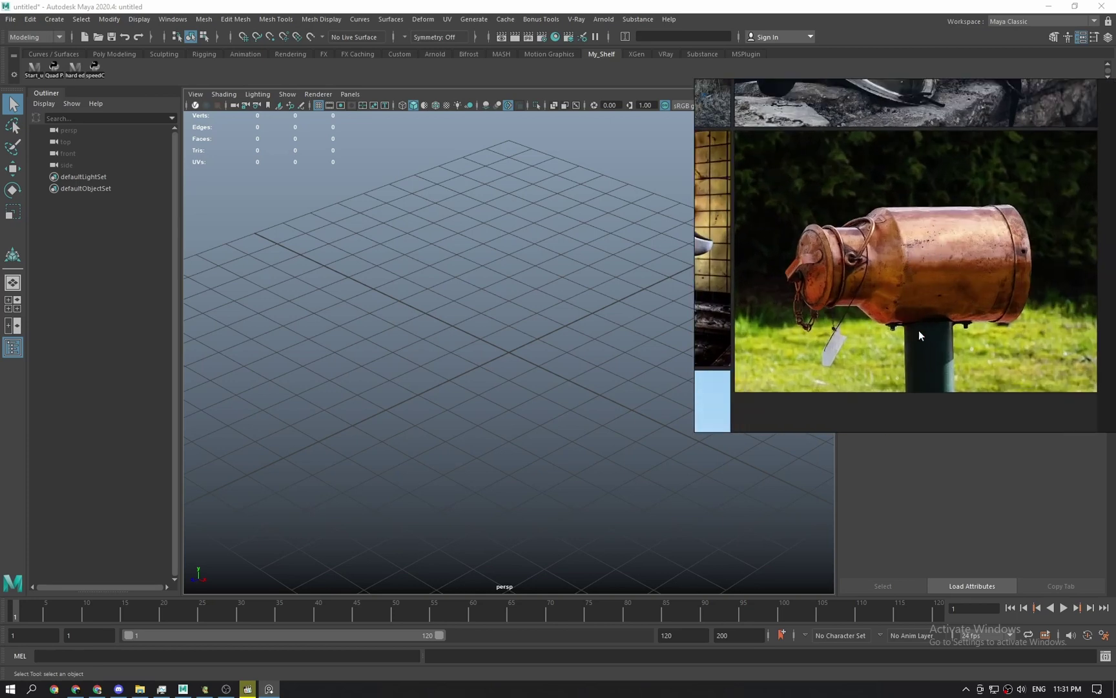
middle_drag(937, 303, 1040, 289)
middle_drag(719, 266, 912, 267)
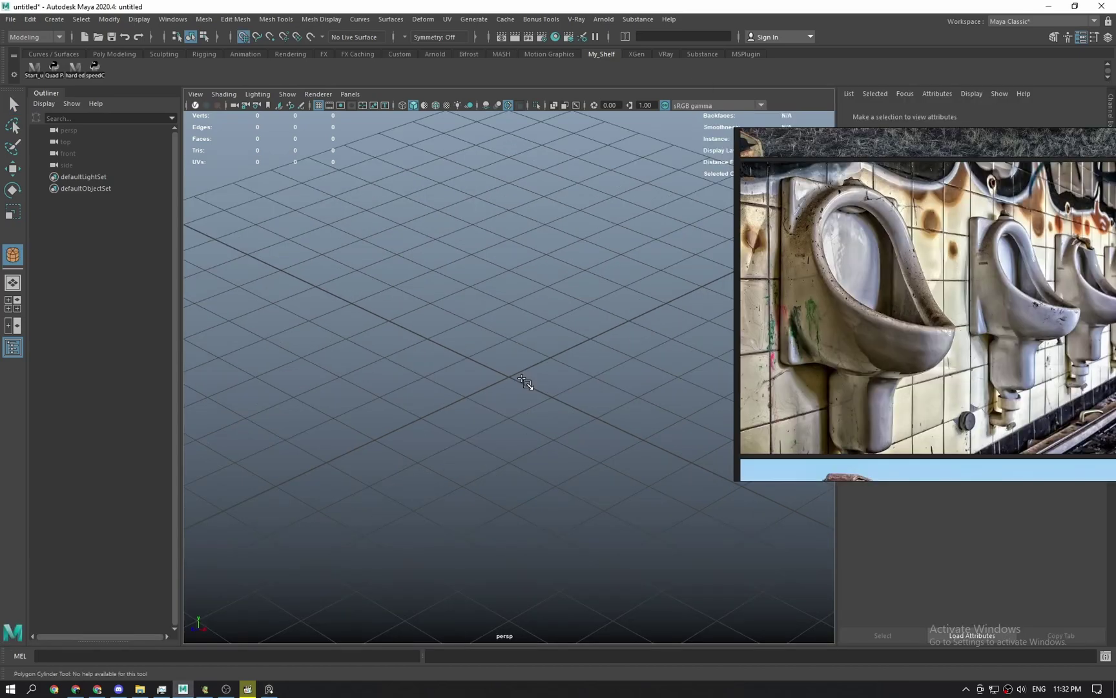
mouse_move(510, 380)
mouse_down()
mouse_move(589, 375)
mouse_move(573, 303)
mouse_move(581, 166)
mouse_up()
Raise pCylinder1 to full height and frame it in the viewport.
alt+middle_drag(597, 206, 549, 364)
alt+drag(549, 364, 567, 344)
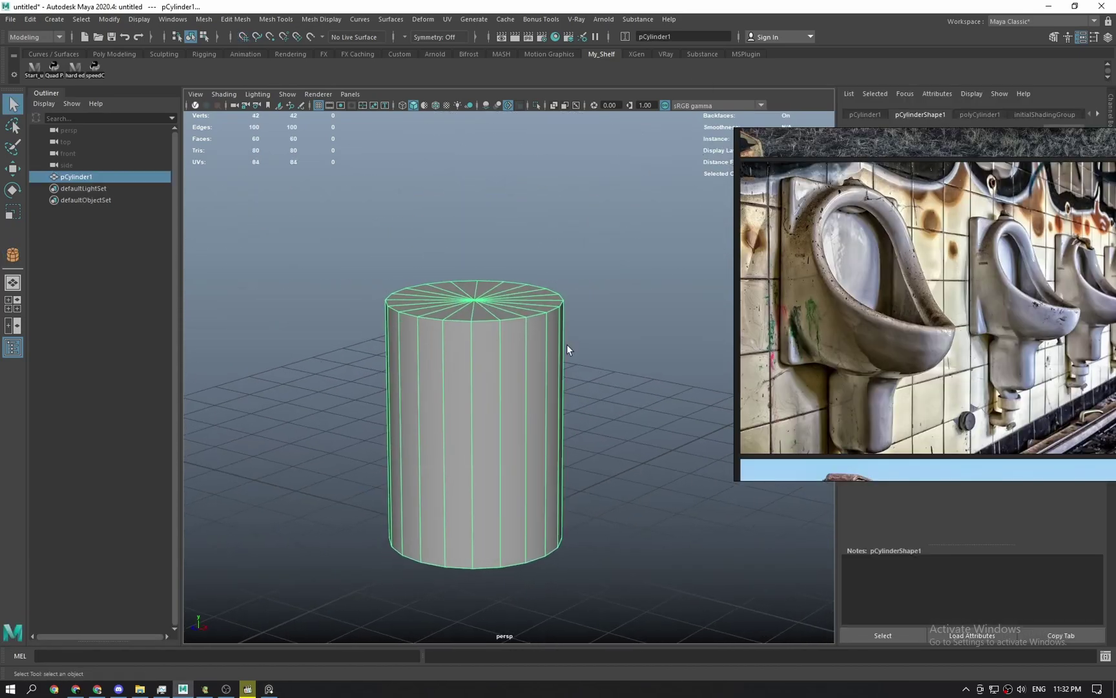
click(567, 344)
click(500, 351)
alt+right_drag(500, 351, 596, 302)
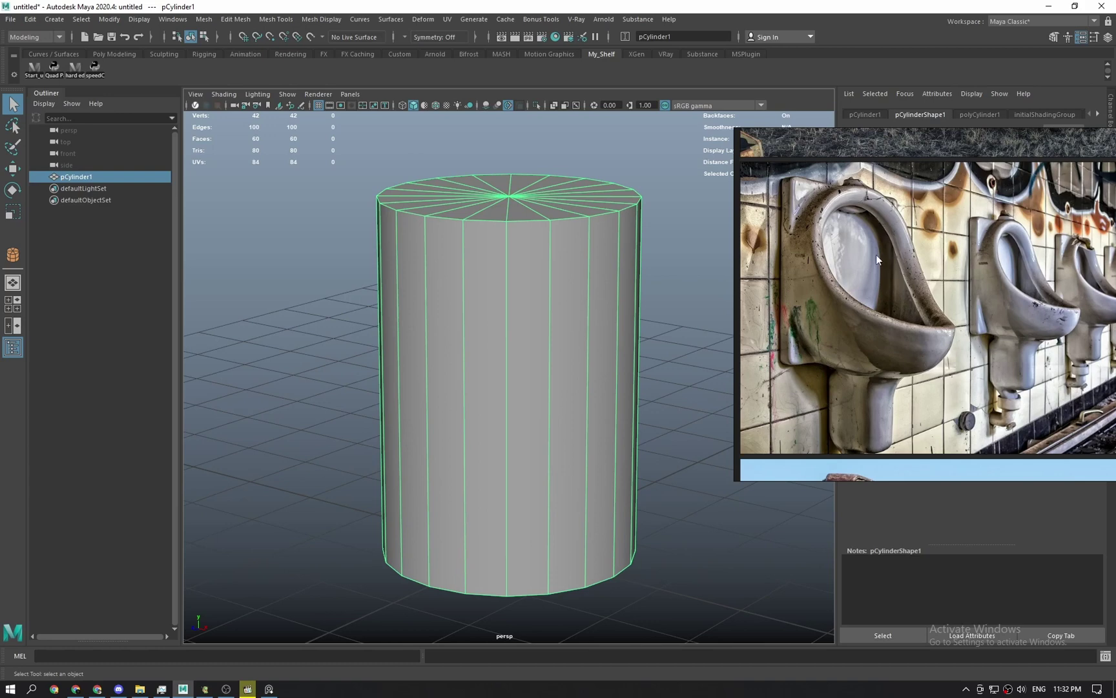
right_drag(876, 255, 1026, 366)
alt+right_drag(685, 349, 588, 333)
alt+drag(588, 333, 633, 368)
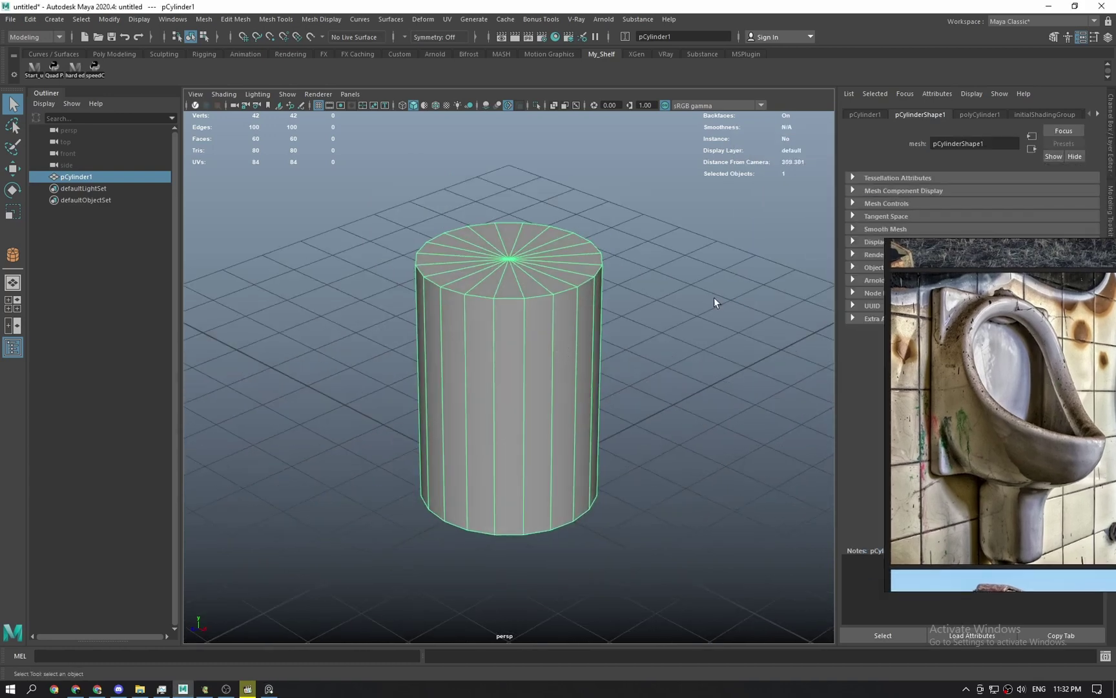
Check the polyCylinder1 settings: radius 14.142, height 40, 20 axis subdivisions, then deselect.
click(977, 116)
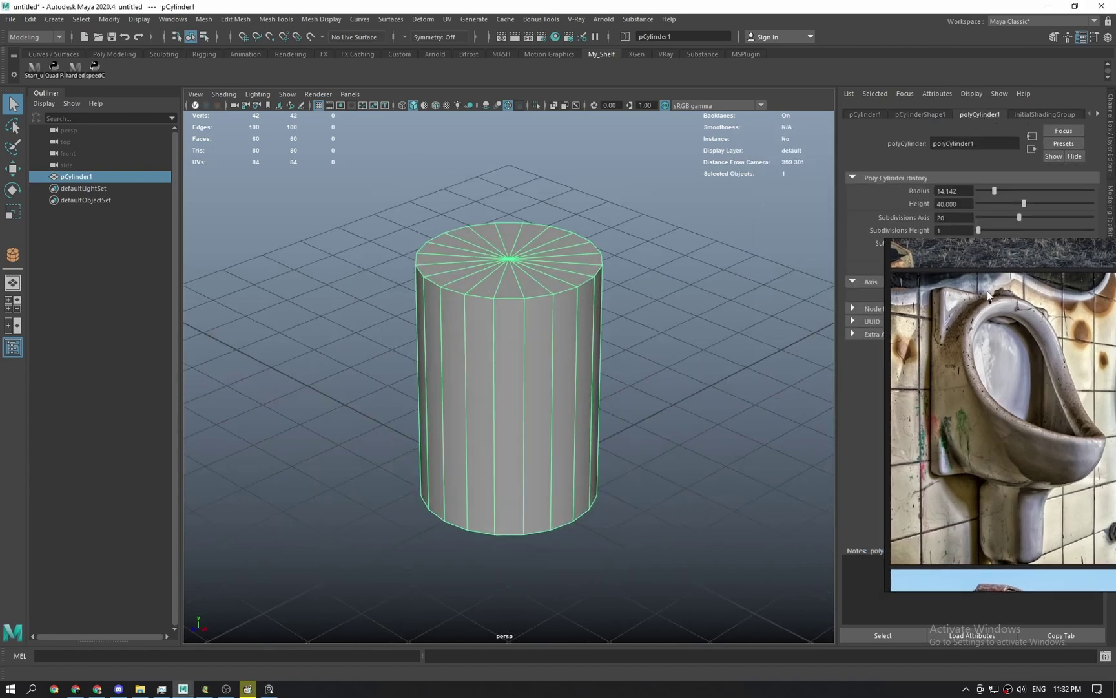
right_drag(987, 291, 1020, 335)
drag(954, 219, 931, 247)
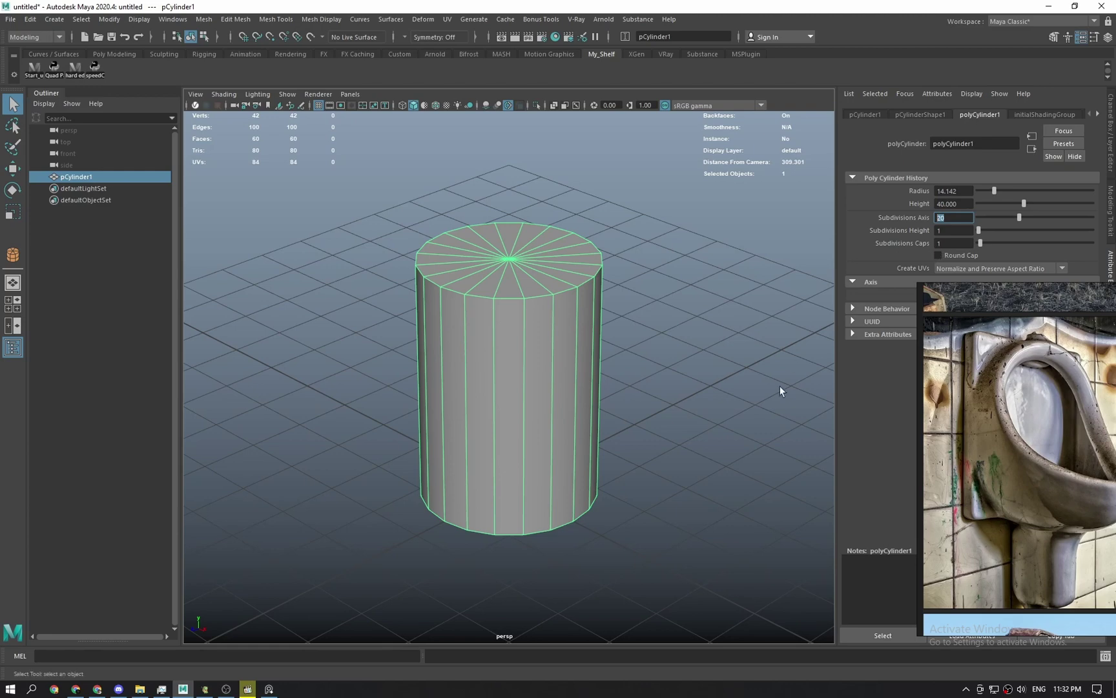
click(721, 379)
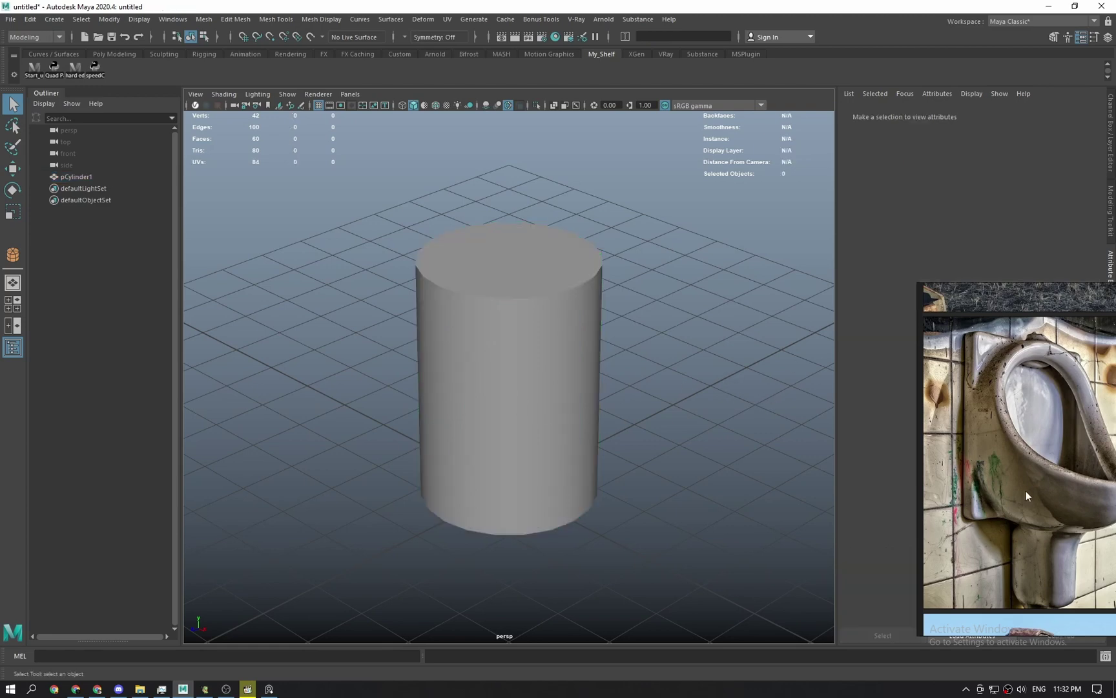
Move the PureRef reference window lower and to the left.
right_drag(1026, 491, 819, 433)
right_drag(847, 366, 951, 472)
scroll(885, 398, down, 2)
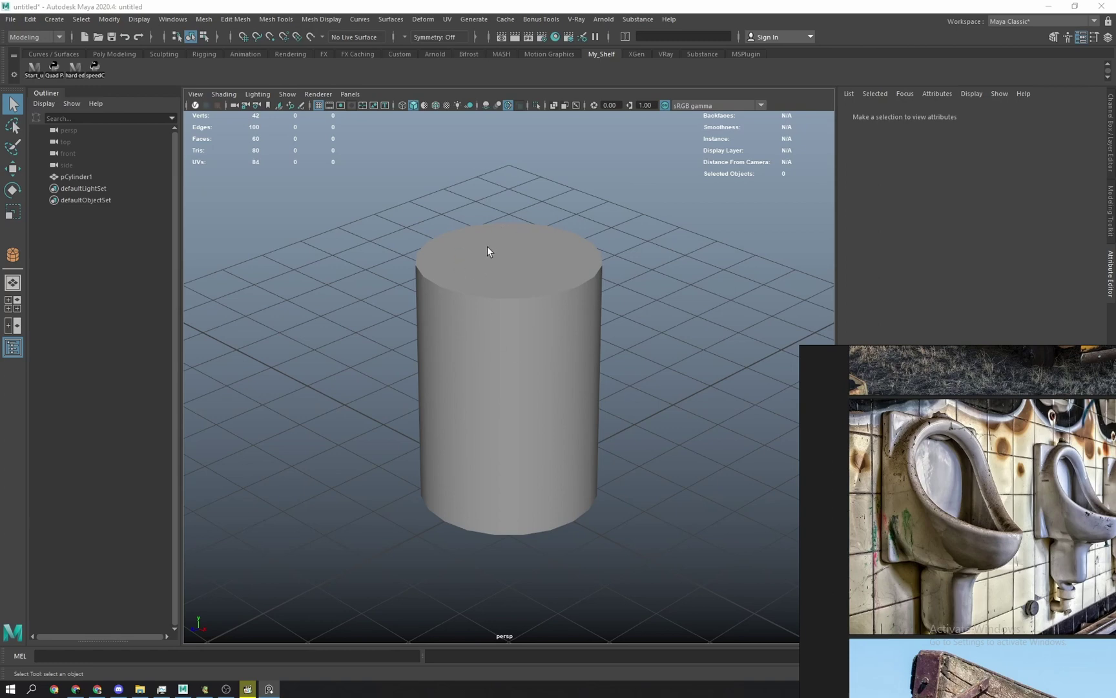
Frame pCylinder1 with F, then select it and delete it.
click(568, 288)
key(f)
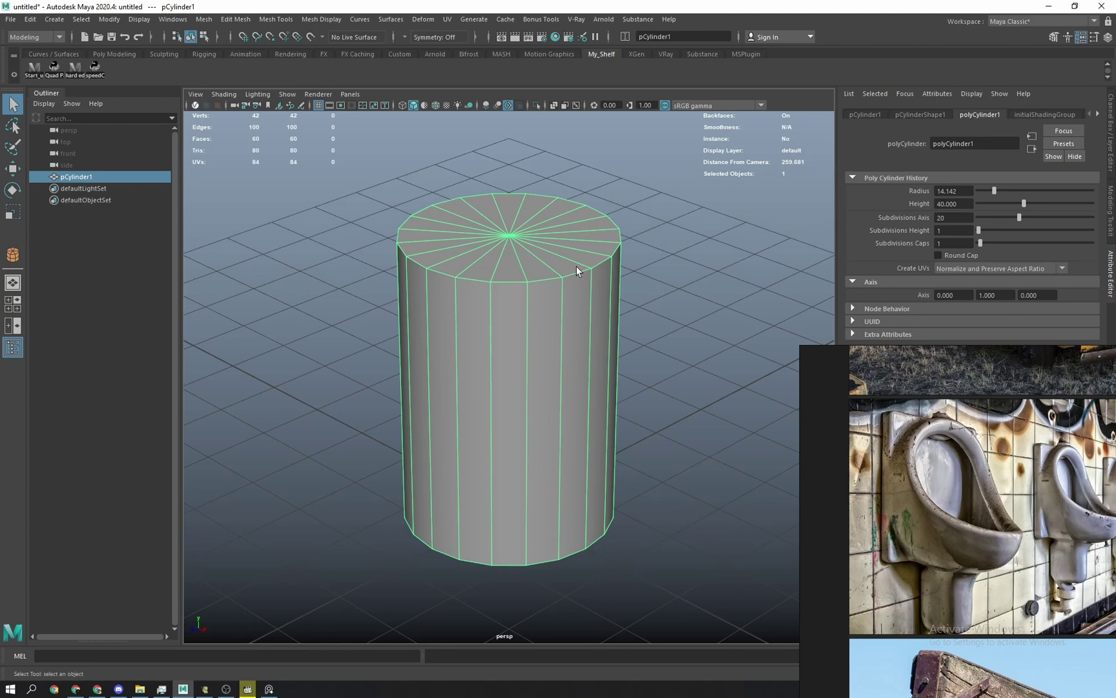
alt+middle_drag(544, 249, 519, 310)
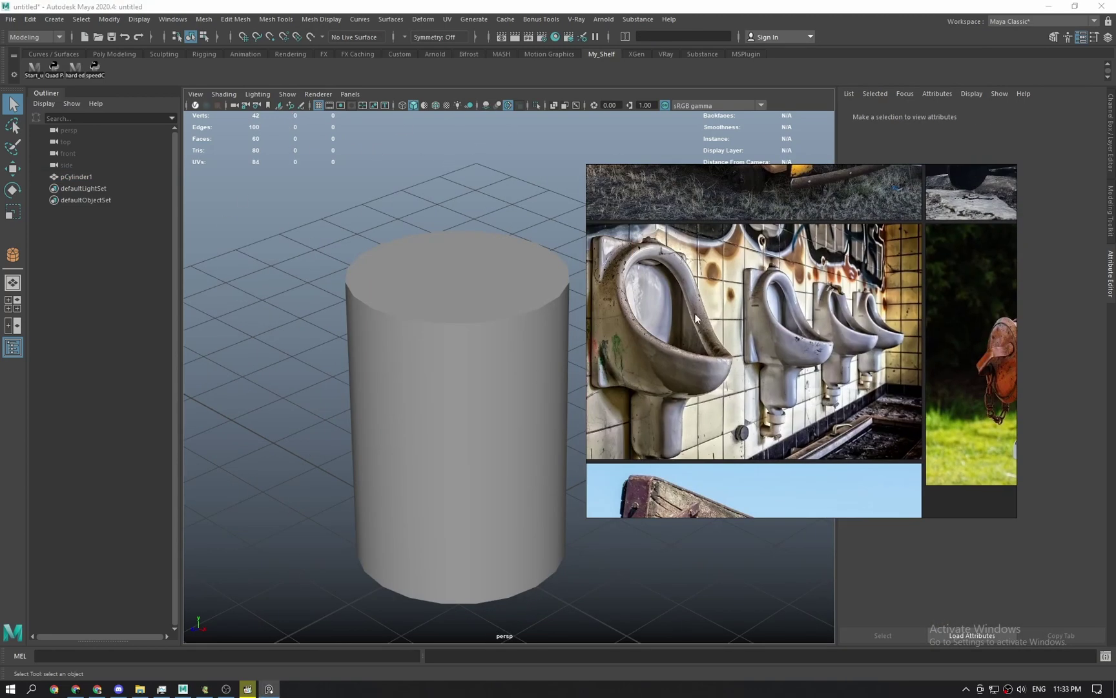
click(558, 370)
key(Delete)
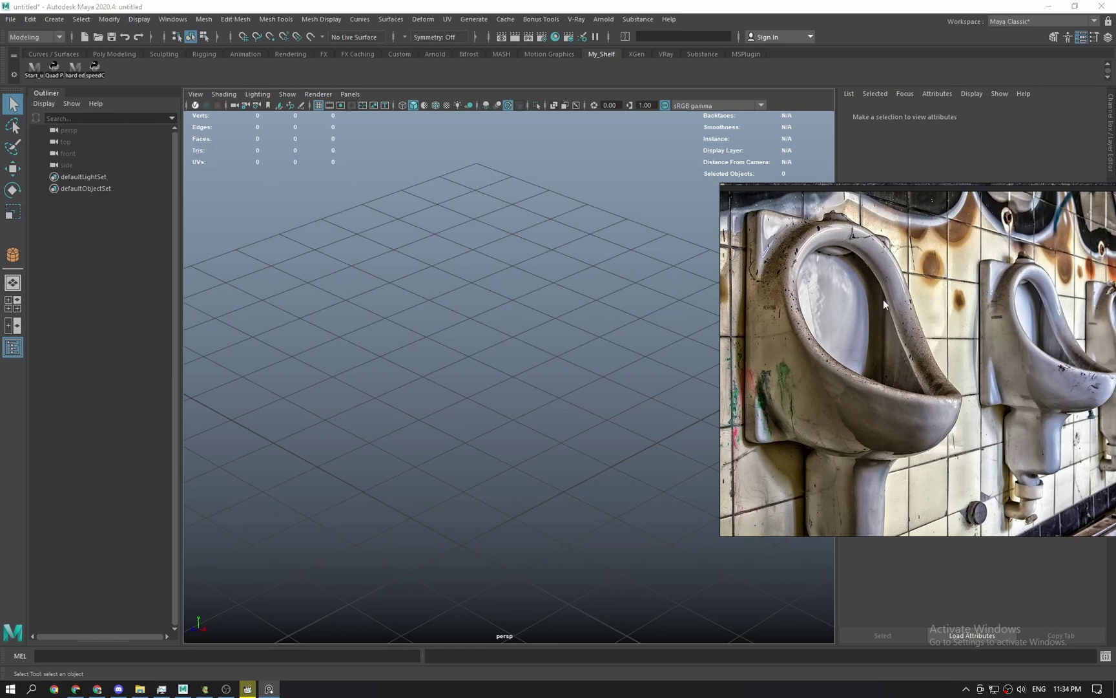
Zoom the reference onto the front urinal and pick Sphere from the Shift+right-click marking menu.
scroll(884, 301, down, 2)
middle_drag(880, 306, 875, 334)
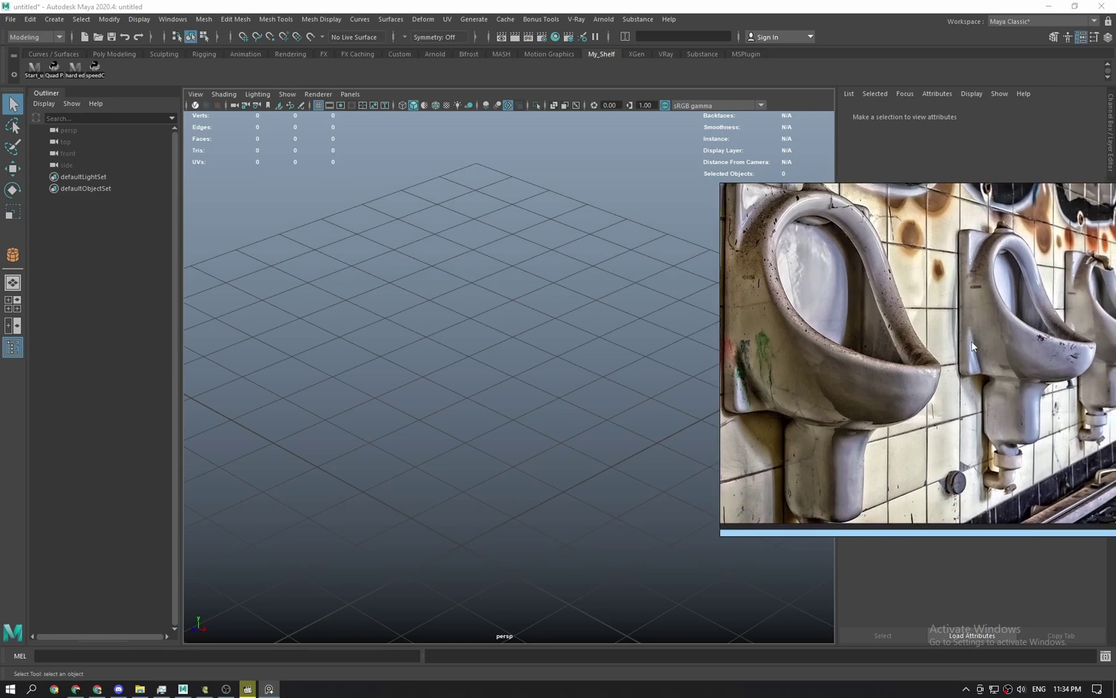
middle_drag(1077, 374, 962, 399)
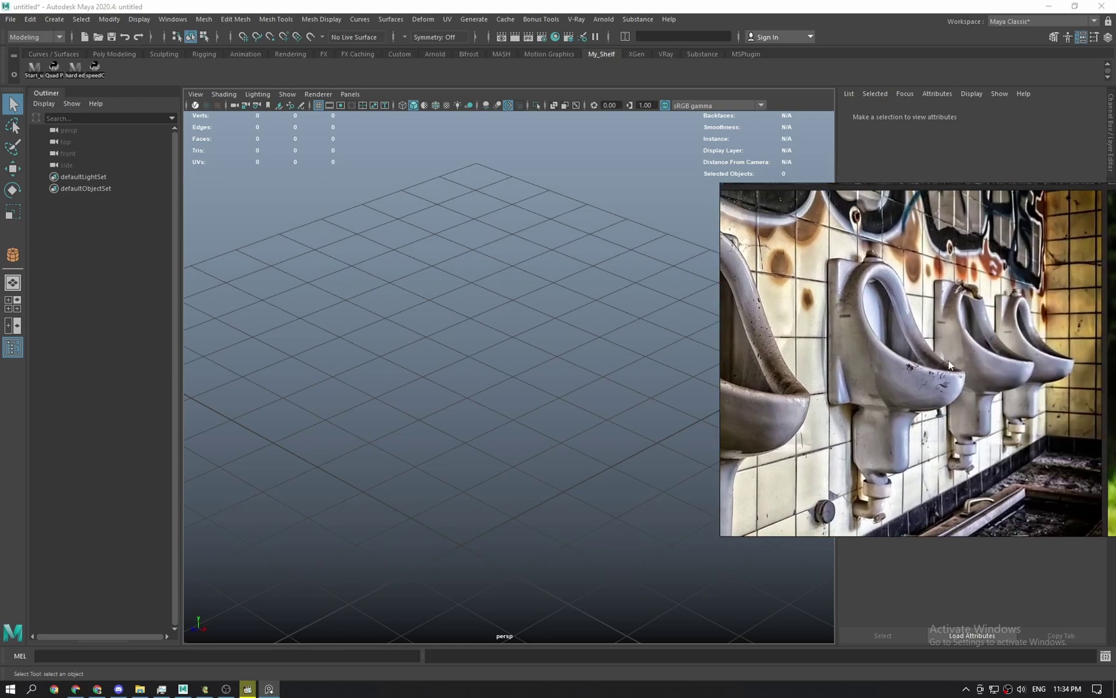
scroll(948, 360, up, 2)
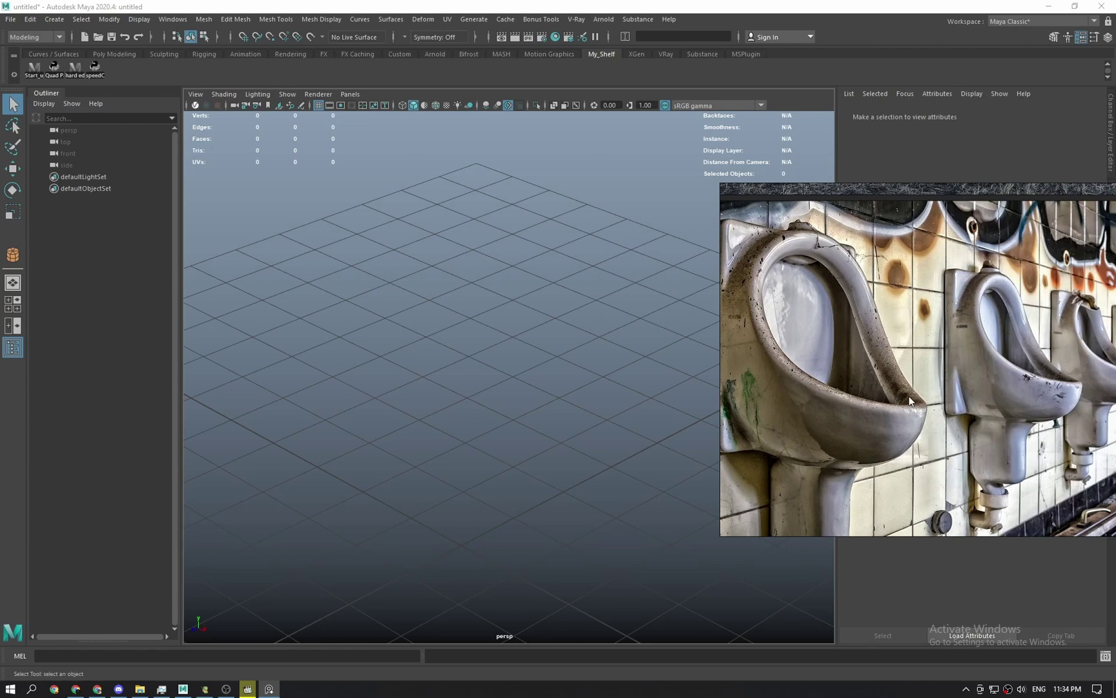
scroll(850, 407, up, 2)
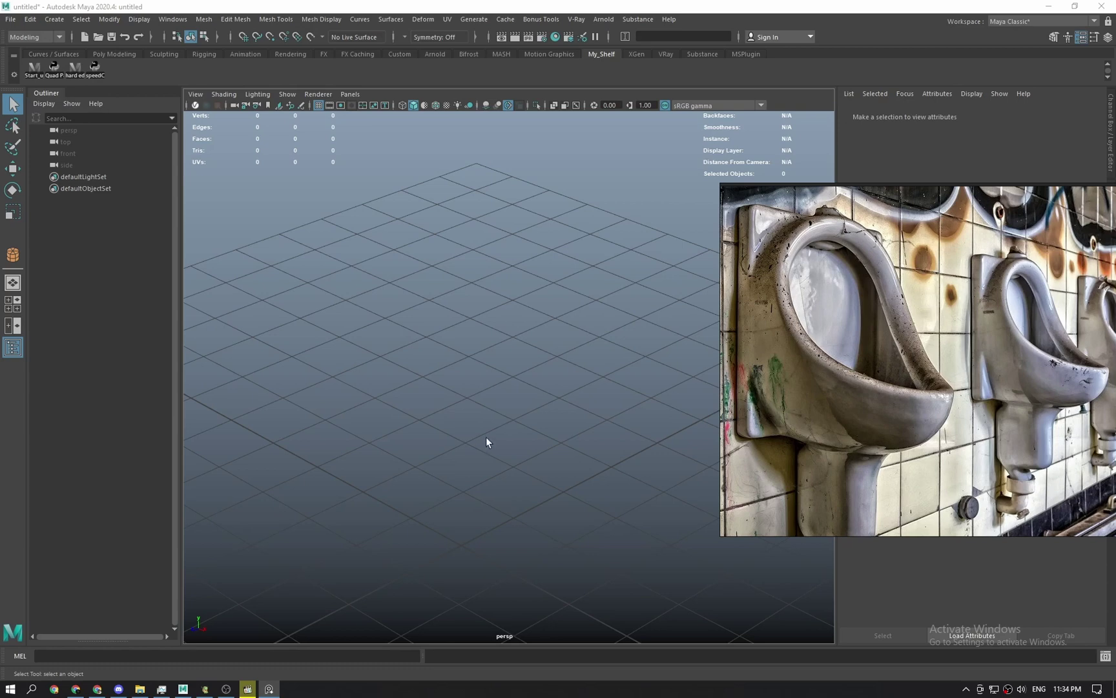
scroll(491, 435, down, 1)
shift+right_drag(505, 409, 549, 411)
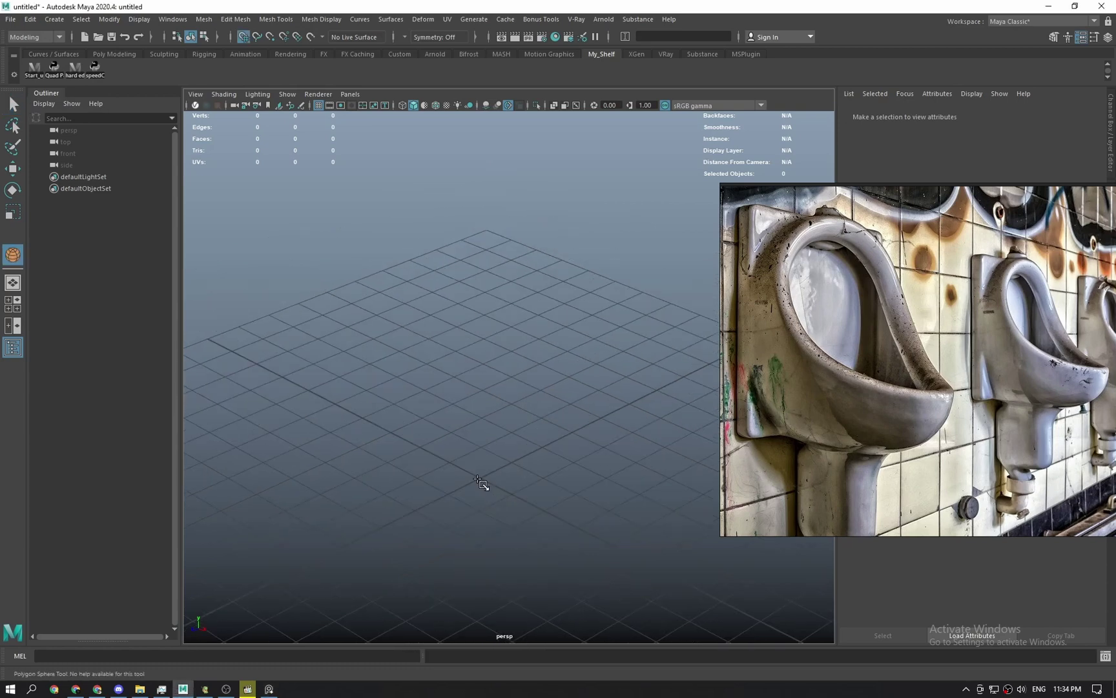
Draw a polygon sphere on the grid and duplicate it with Ctrl+D.
drag(486, 483, 607, 546)
scroll(568, 472, down, 2)
alt+drag(569, 473, 597, 450)
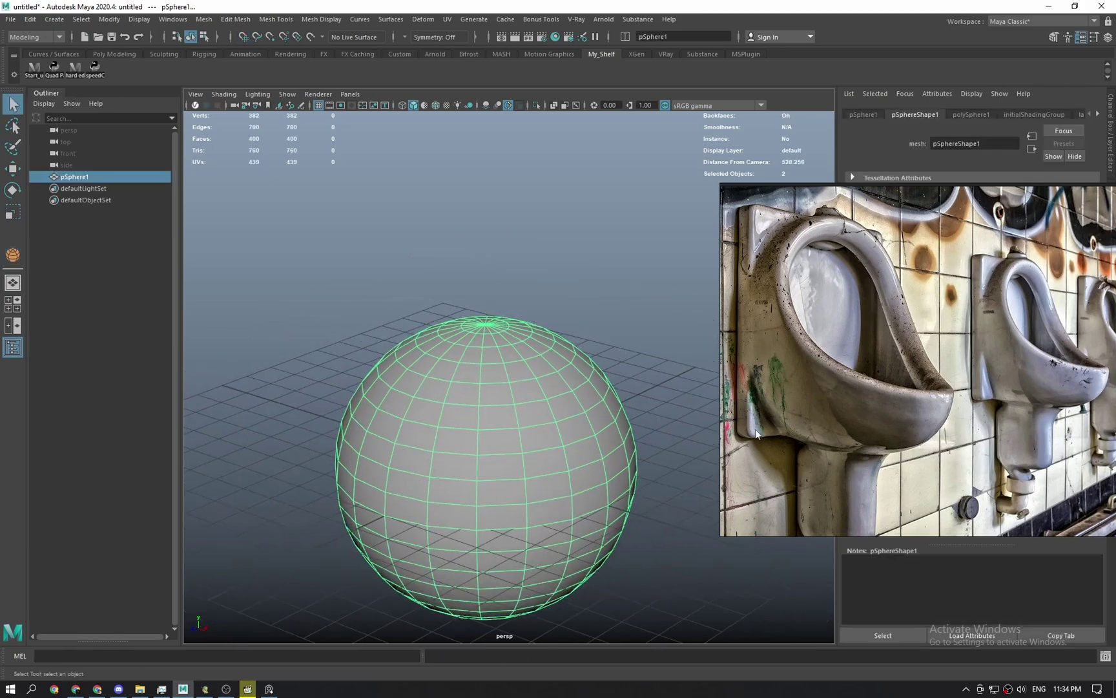
right_drag(755, 429, 766, 451)
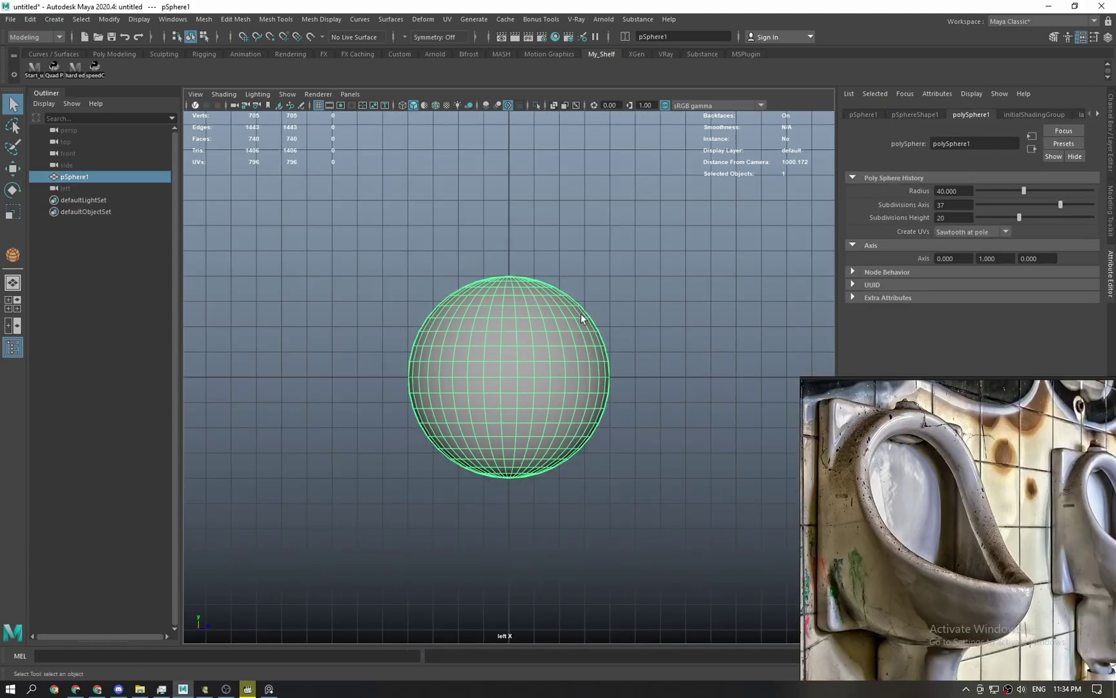
alt+middle_drag(581, 317, 591, 232)
key(w)
key(ctrl+d)
In the front view, scale both spheres narrower along X.
key(space)
drag(578, 238, 593, 197)
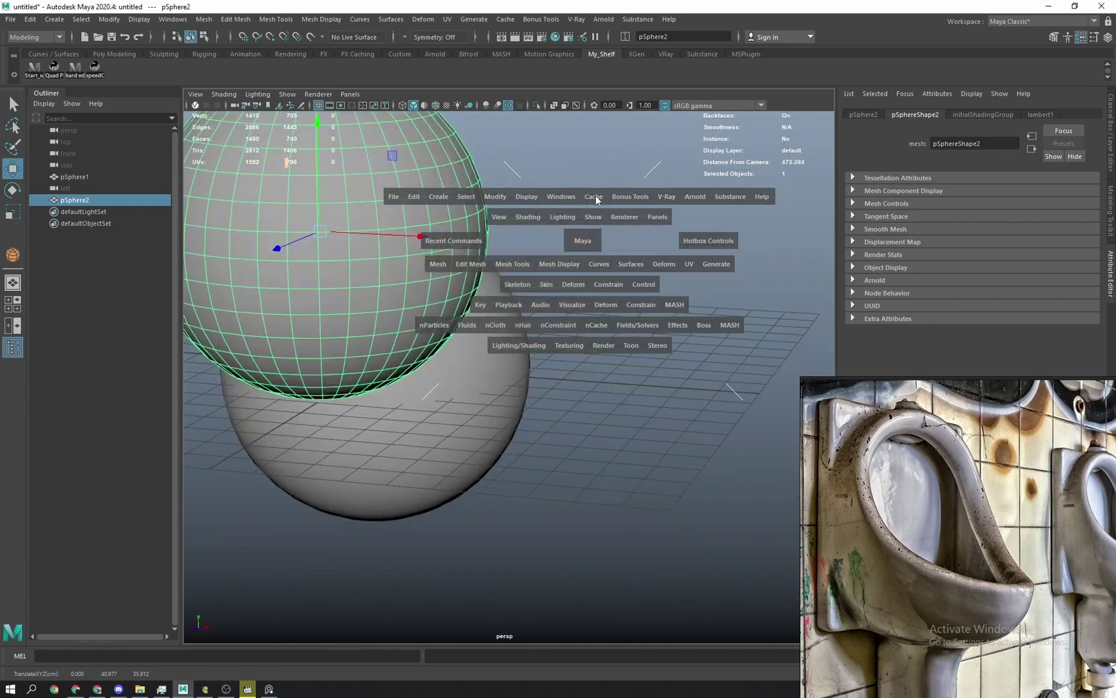
scroll(517, 338, down, 1)
alt+drag(472, 340, 501, 370)
key(space)
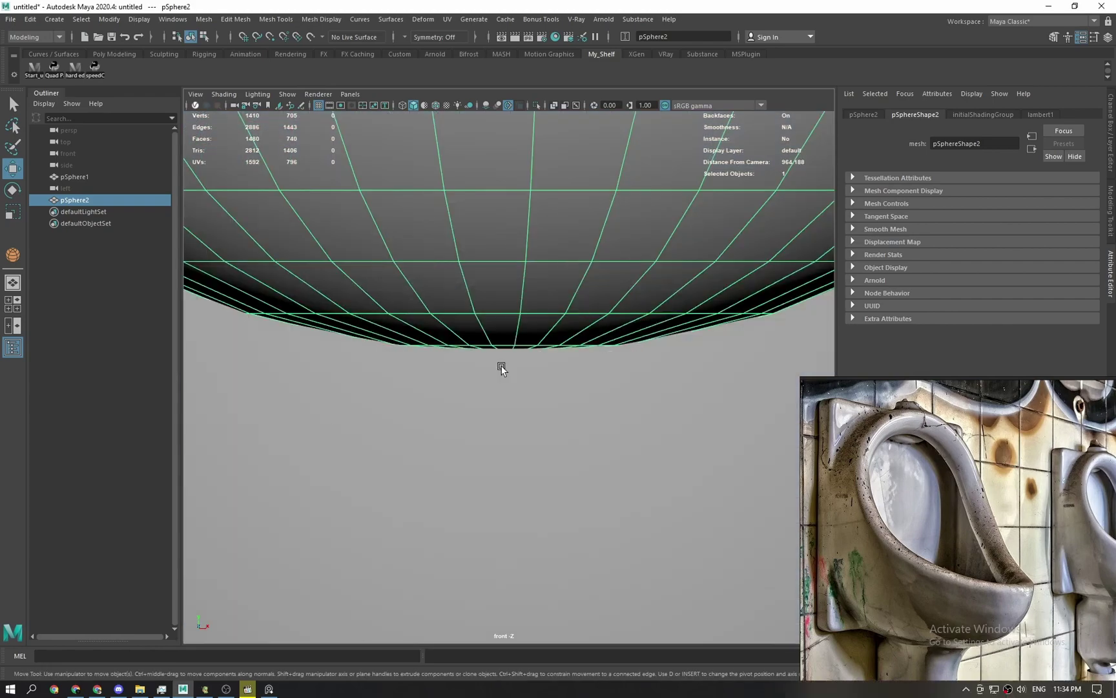
scroll(502, 378, down, 3)
scroll(502, 380, down, 5)
drag(436, 276, 614, 570)
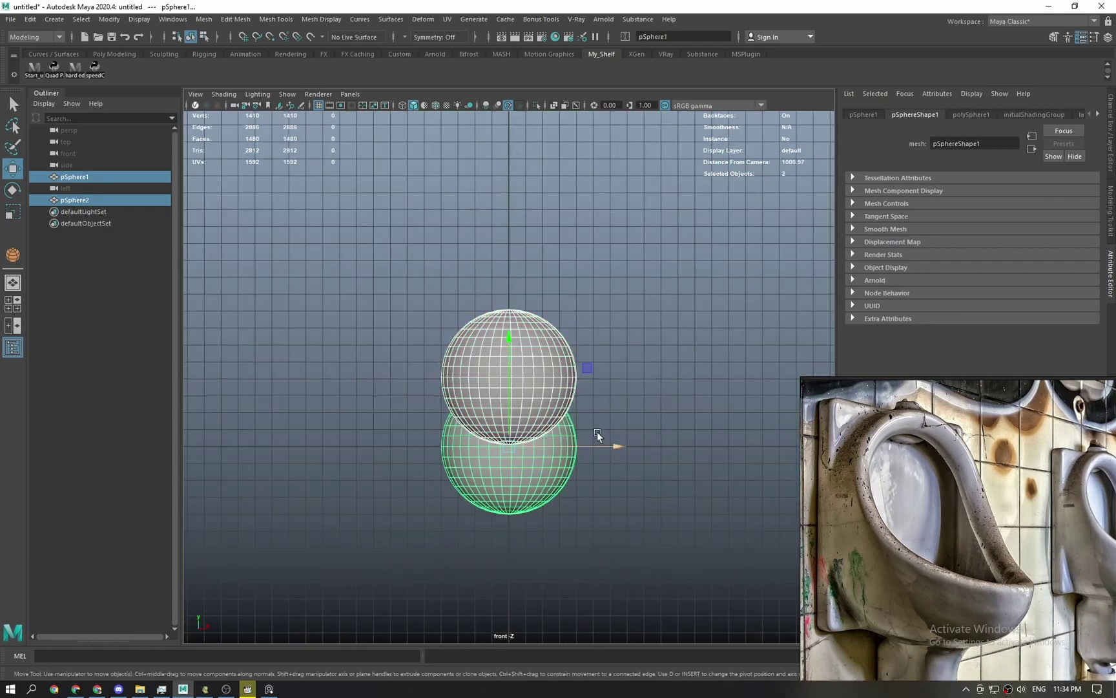
key(r)
drag(614, 446, 556, 337)
In the left side view, move pSphere2 lower so it overlaps pSphere1.
key(space)
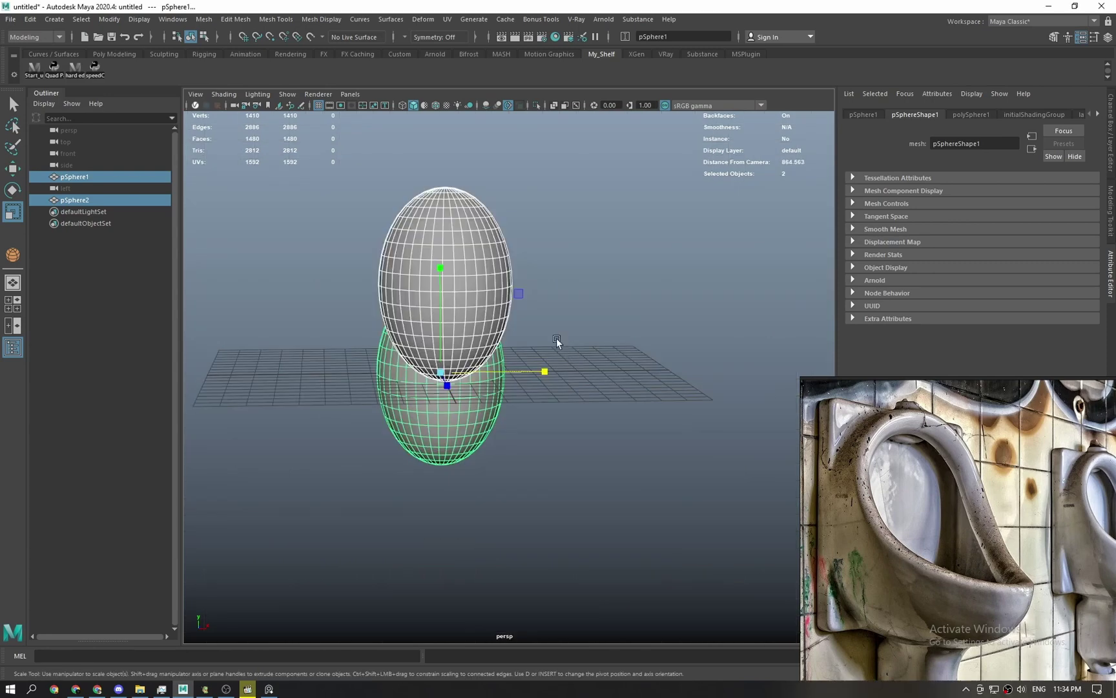
key(space)
drag(480, 300, 505, 277)
key(space)
click(517, 303)
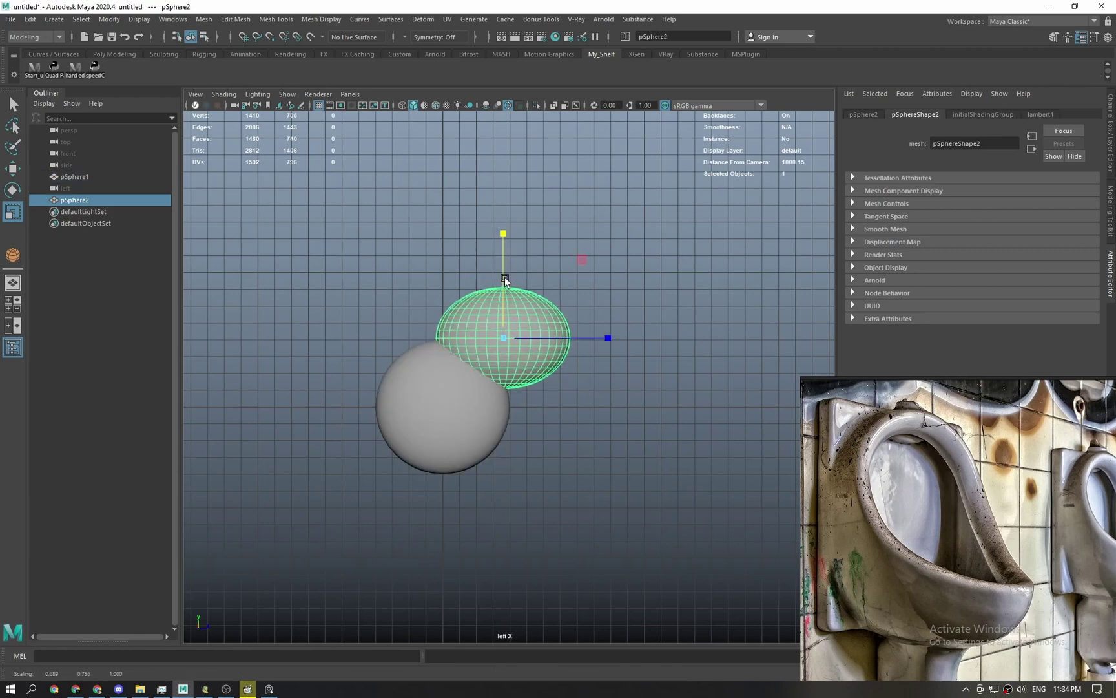
key(w)
drag(581, 259, 575, 285)
Snap the shared pivot to pSphere1's bottom and raise both spheres 20 units.
scroll(453, 407, up, 1)
shift+click(436, 423)
key(d)
key(v)
drag(436, 421, 434, 505)
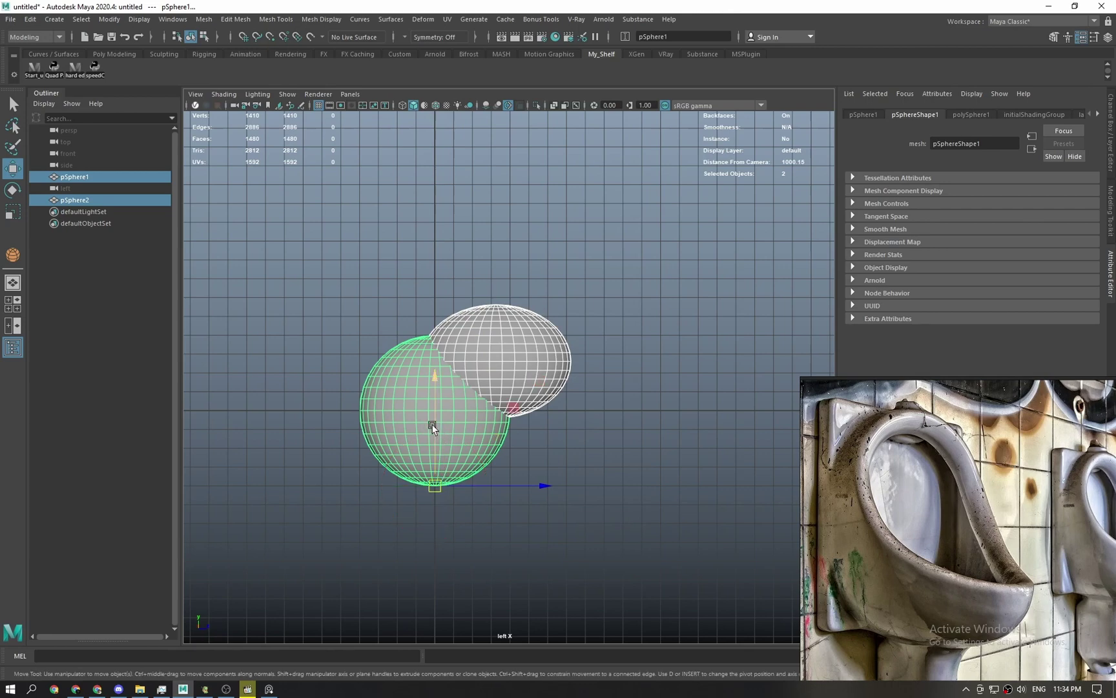
key(x)
mouse_move(433, 427)
mouse_down()
mouse_move(438, 373)
mouse_move(442, 405)
mouse_up()
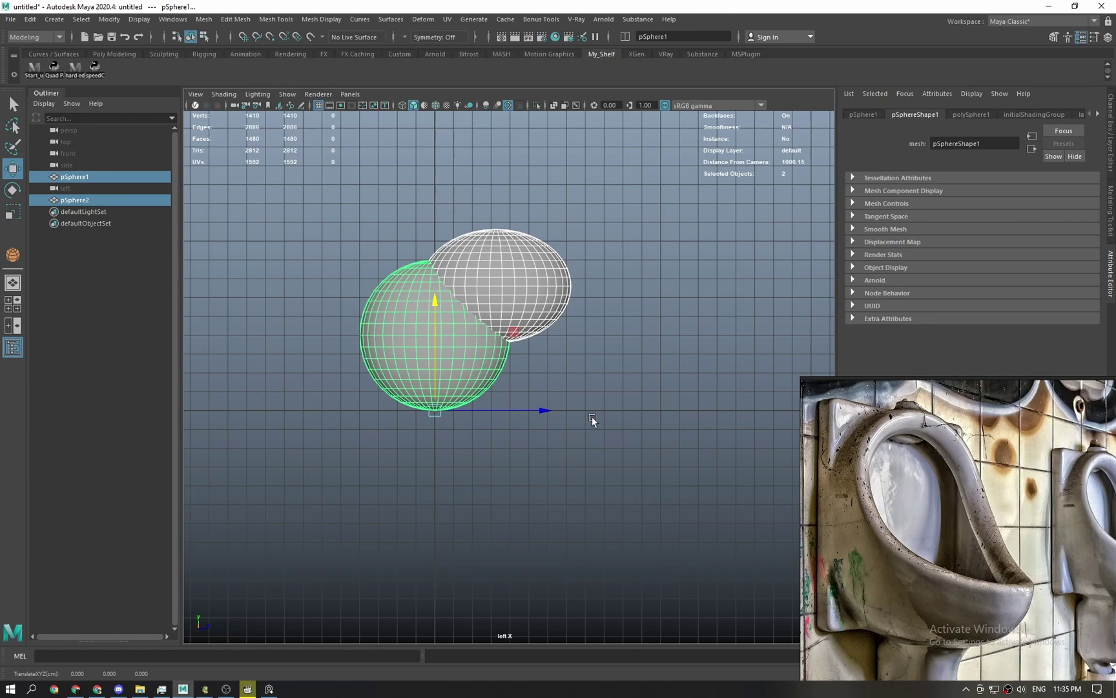
Reframe the view on the spheres and briefly open then close the speedCut tools.
alt+middle_drag(531, 399, 473, 434)
scroll(473, 436, up, 1)
alt+middle_drag(414, 260, 434, 248)
scroll(434, 248, up, 1)
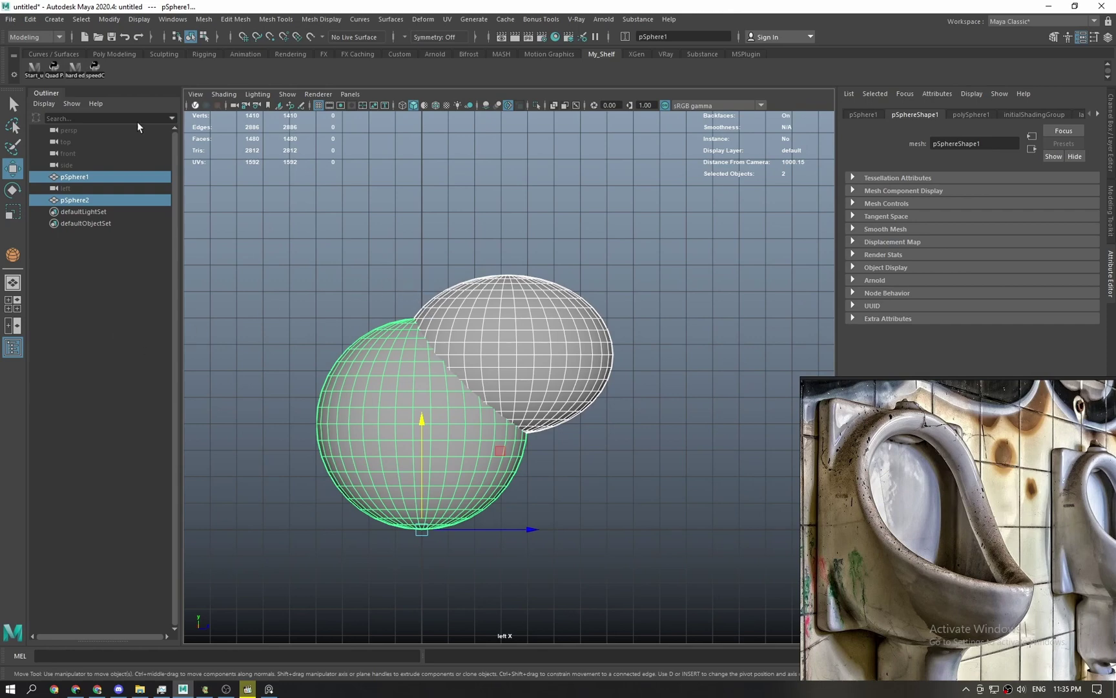
click(96, 69)
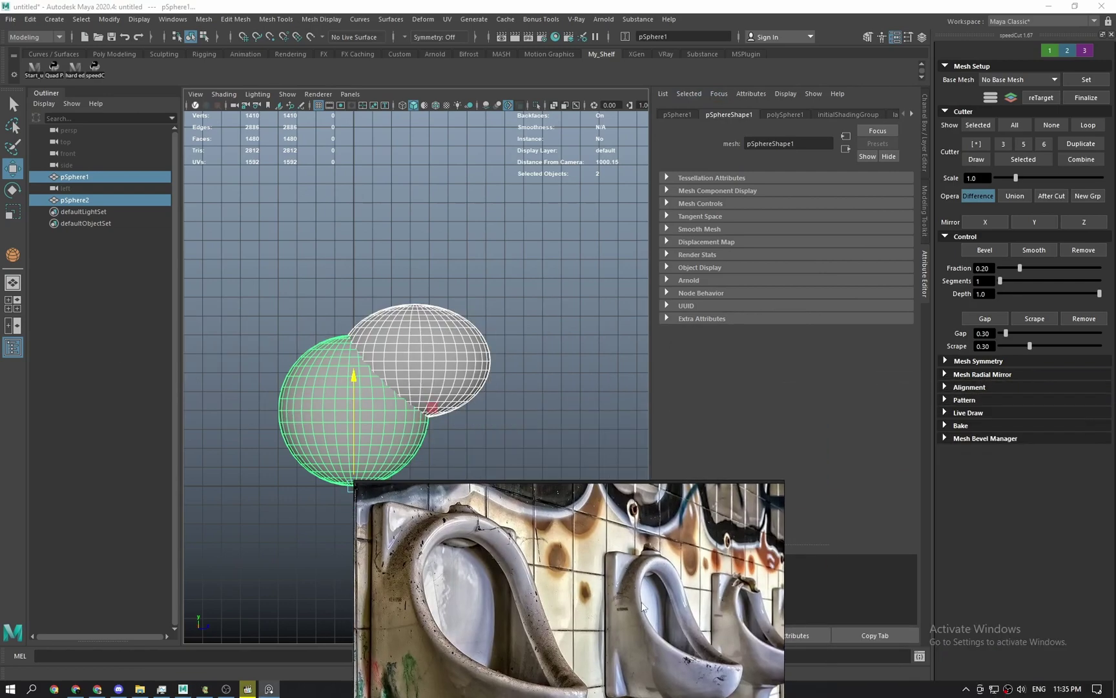
click(1111, 34)
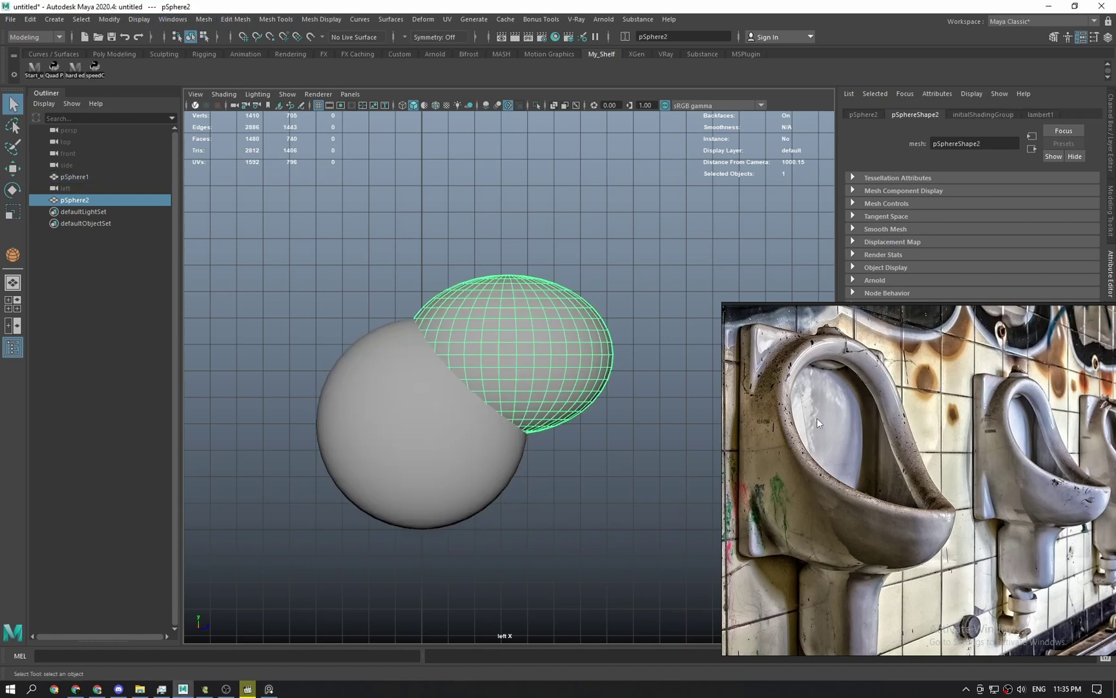
Draw a tall box, pCube1, to the left of the spheres.
scroll(822, 421, down, 1)
right_drag(934, 527, 883, 351)
scroll(884, 350, down, 2)
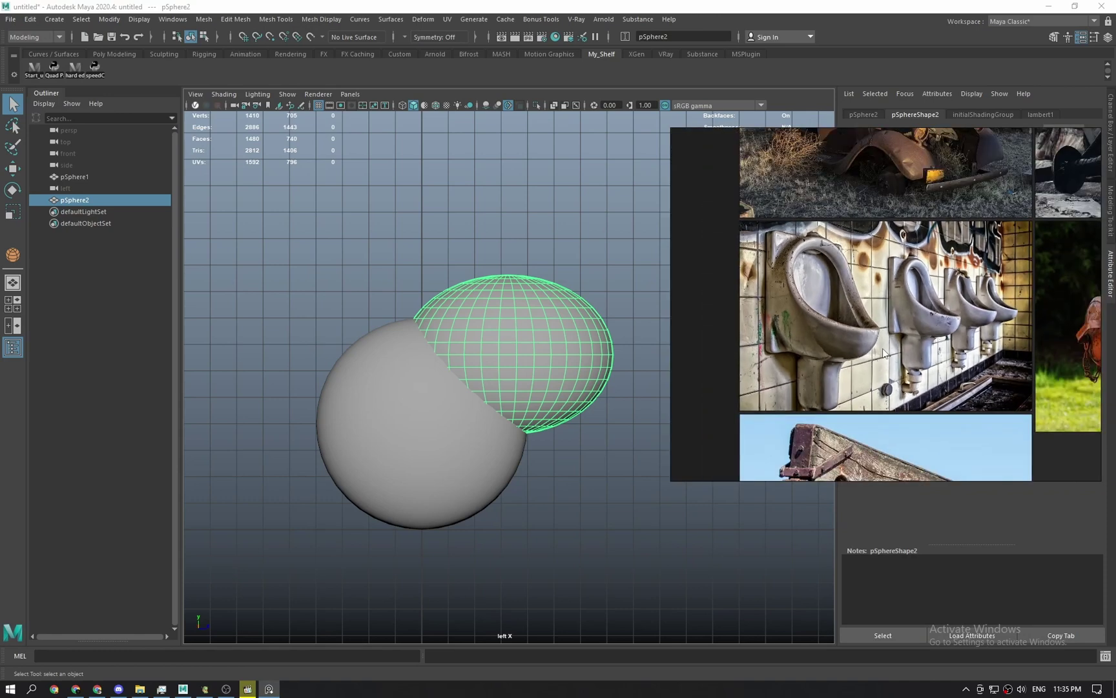
alt+middle_drag(307, 349, 259, 366)
scroll(474, 368, up, 2)
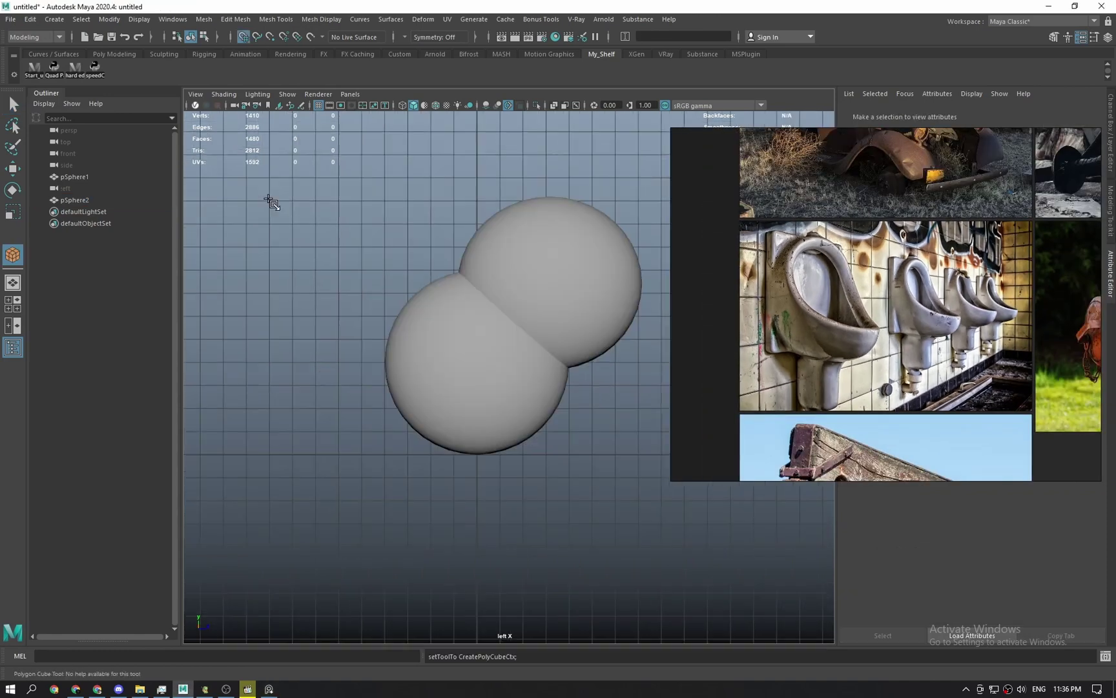
mouse_move(270, 200)
mouse_down()
mouse_move(367, 453)
mouse_move(363, 486)
mouse_up()
key(space)
In the top view, snap pCube1 to X=0 and stretch it about four times wider.
drag(377, 396, 360, 382)
key(f)
scroll(361, 382, down, 10)
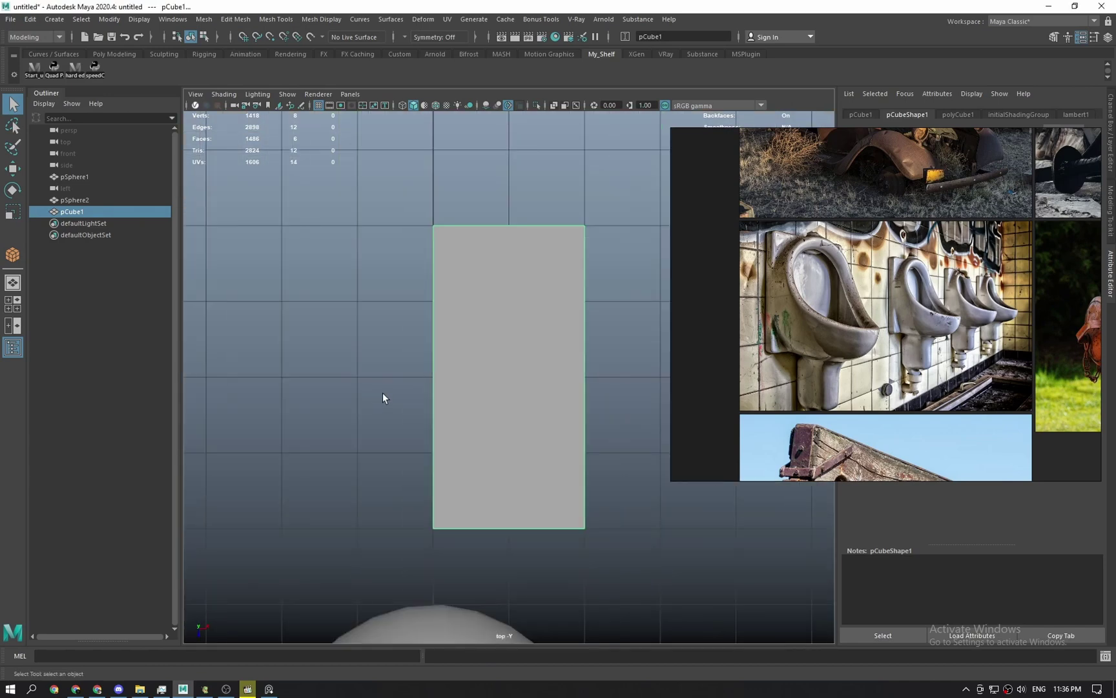
alt+middle_drag(413, 417, 346, 342)
key(w)
key(x)
drag(478, 308, 414, 307)
key(r)
drag(511, 302, 767, 293)
key(ctrl+z)
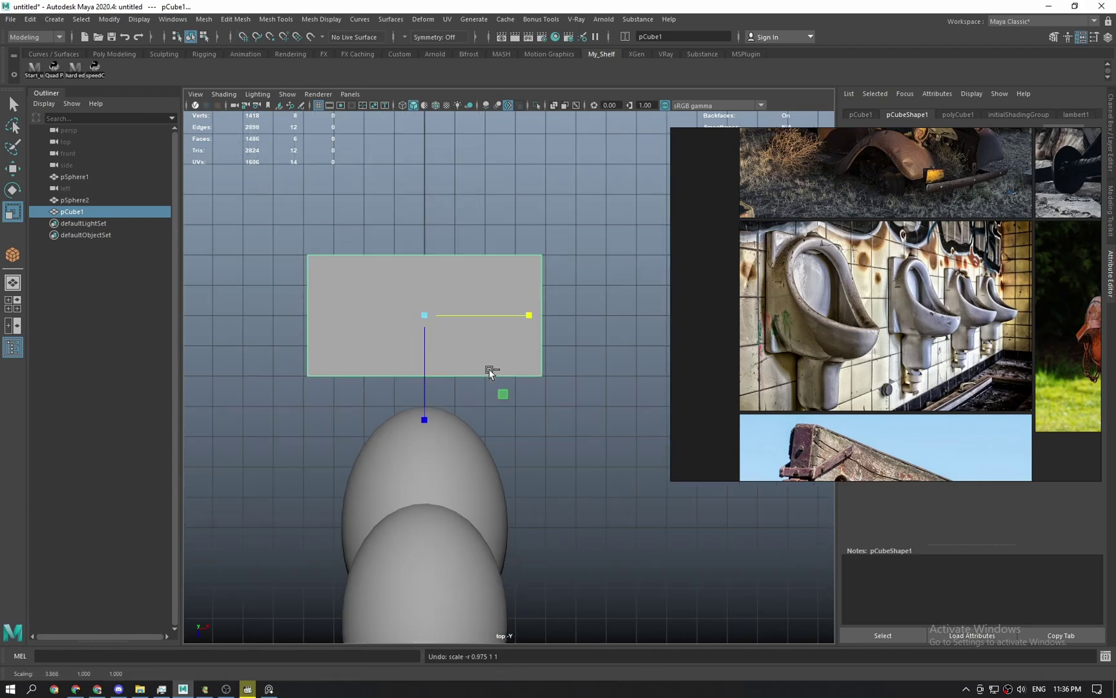
In the left side view, slide pCube1 to the right beside the spheres.
key(space)
drag(457, 347, 491, 333)
key(space)
drag(407, 302, 351, 279)
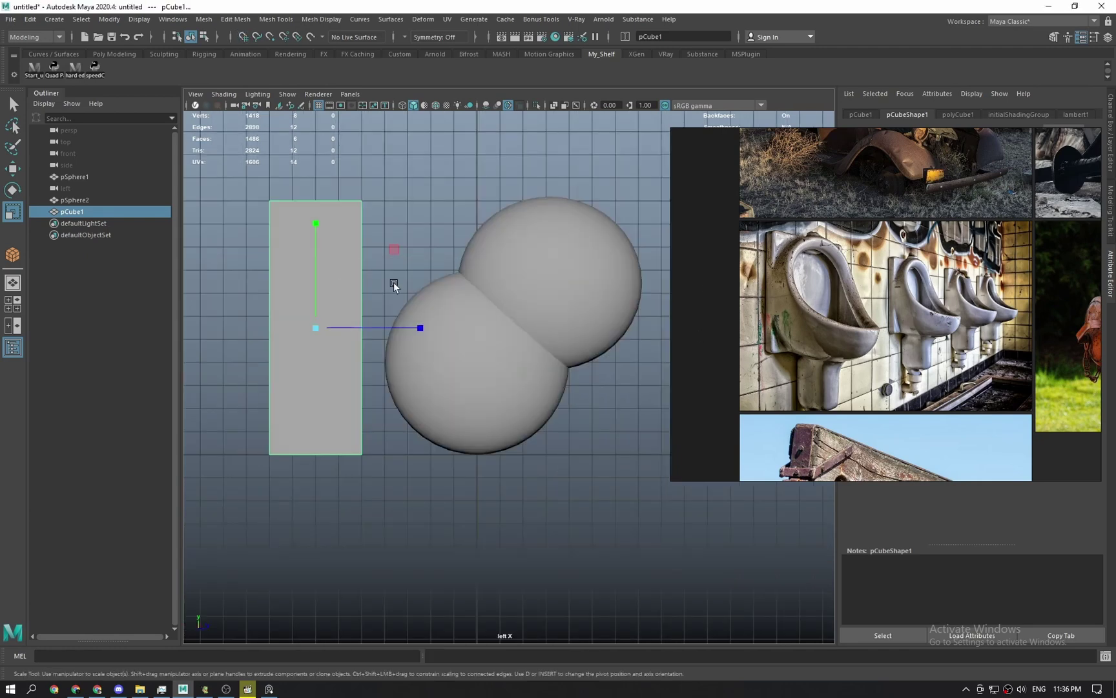
key(q)
click(374, 271)
click(355, 284)
key(w)
mouse_move(393, 328)
mouse_down()
mouse_move(447, 333)
mouse_move(488, 374)
mouse_move(395, 331)
mouse_up()
key(space)
key(space)
alt+middle_drag(492, 402, 439, 306)
Raise pCube1 and both spheres together.
key(q)
drag(300, 225, 455, 371)
alt+middle_drag(466, 297, 451, 345)
key(w)
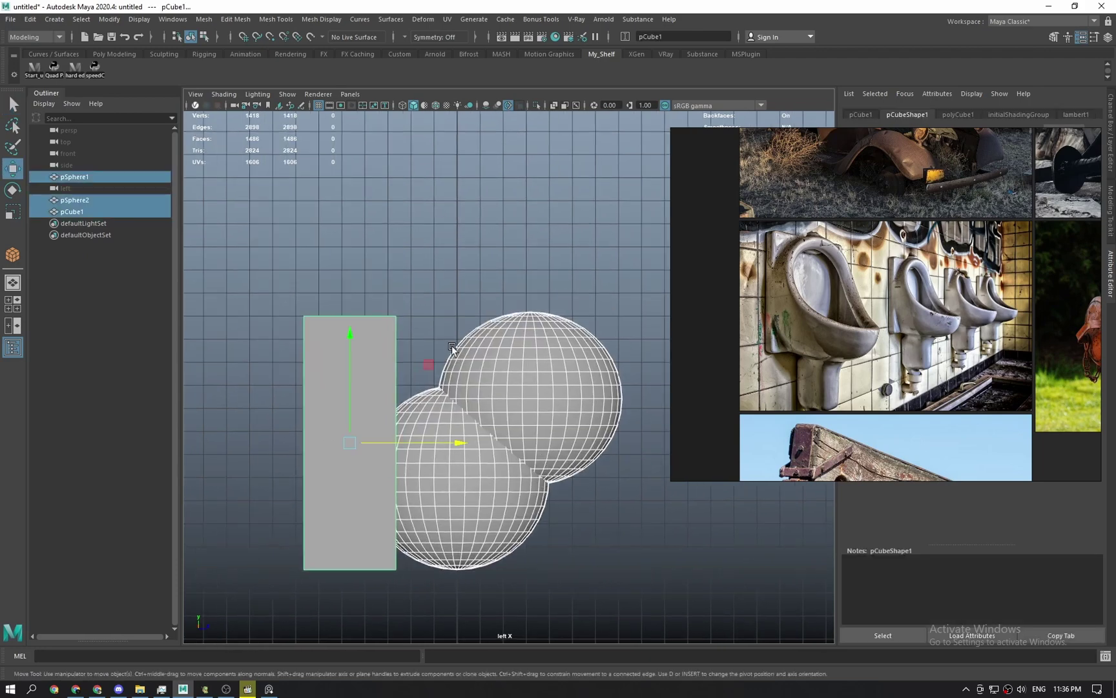
drag(347, 362, 348, 246)
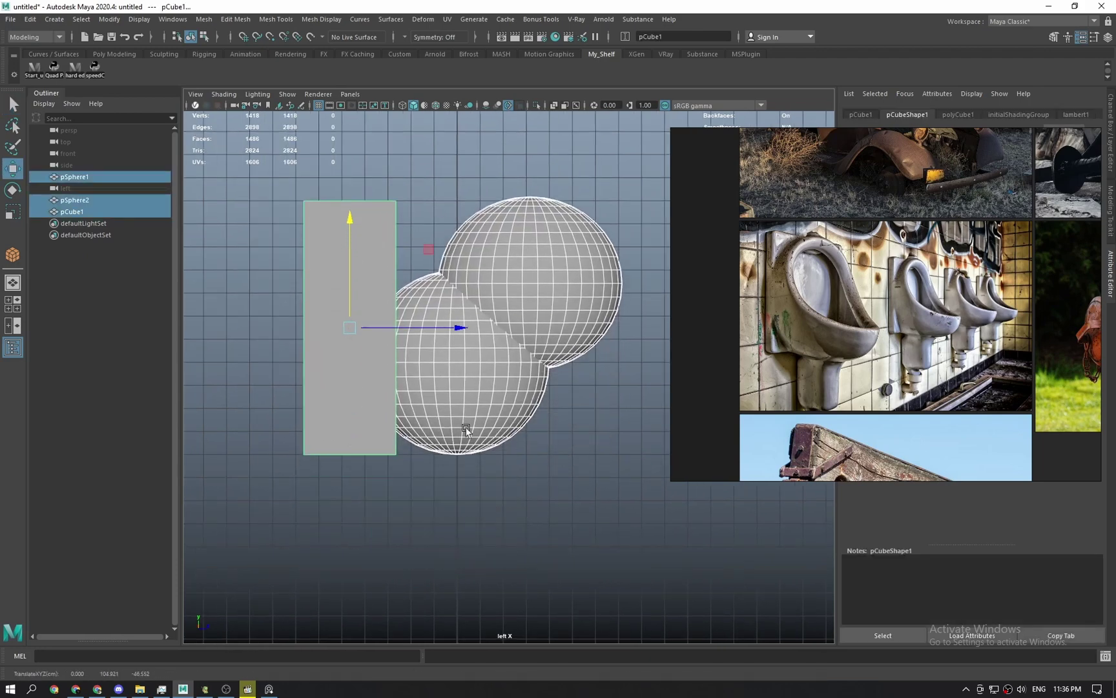
alt+middle_drag(406, 469, 409, 417)
Duplicate pCube1 as pCube2 and rotate it about -105° to lie horizontally.
key(q)
click(340, 292)
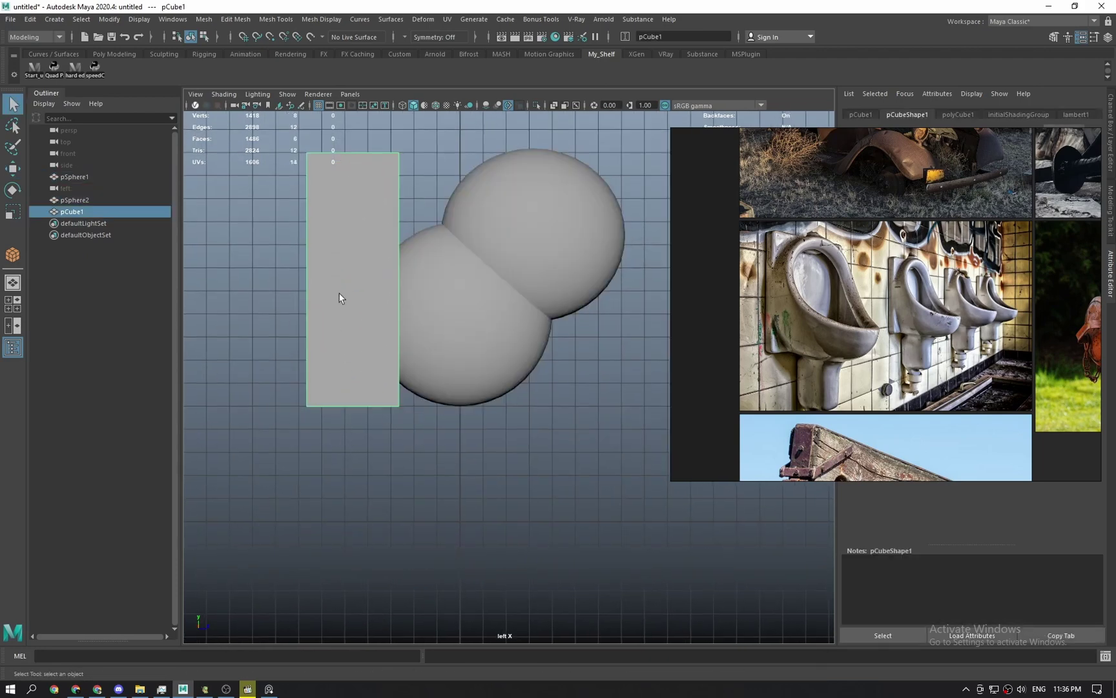
key(w)
key(ctrl+d)
middle_drag(423, 200, 456, 314)
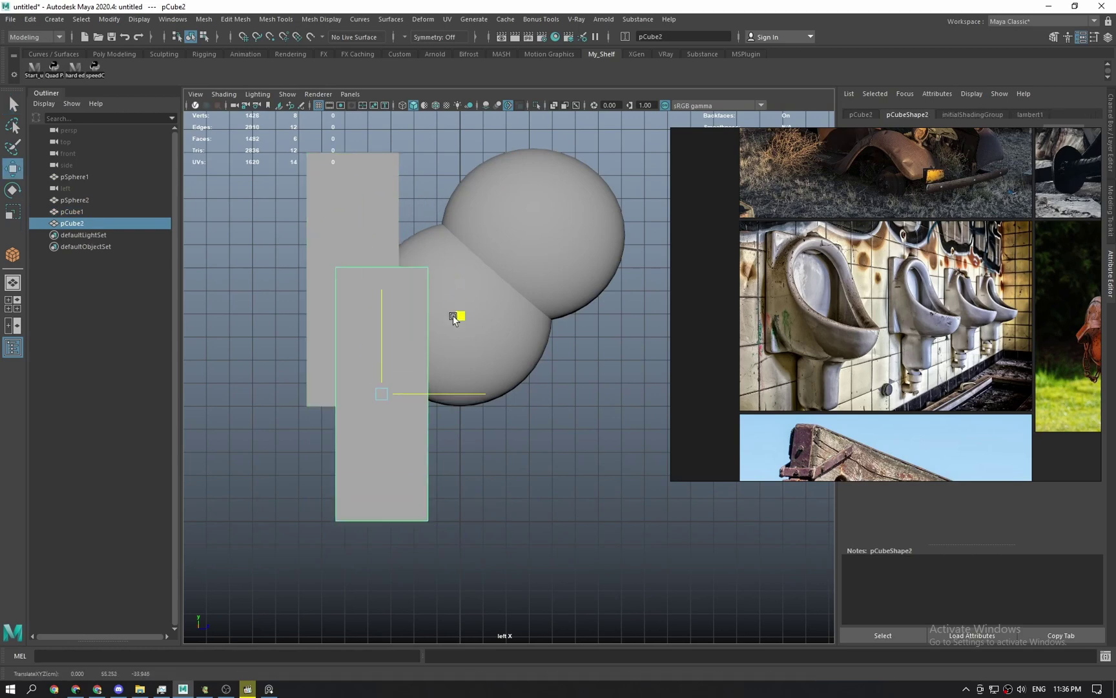
key(e)
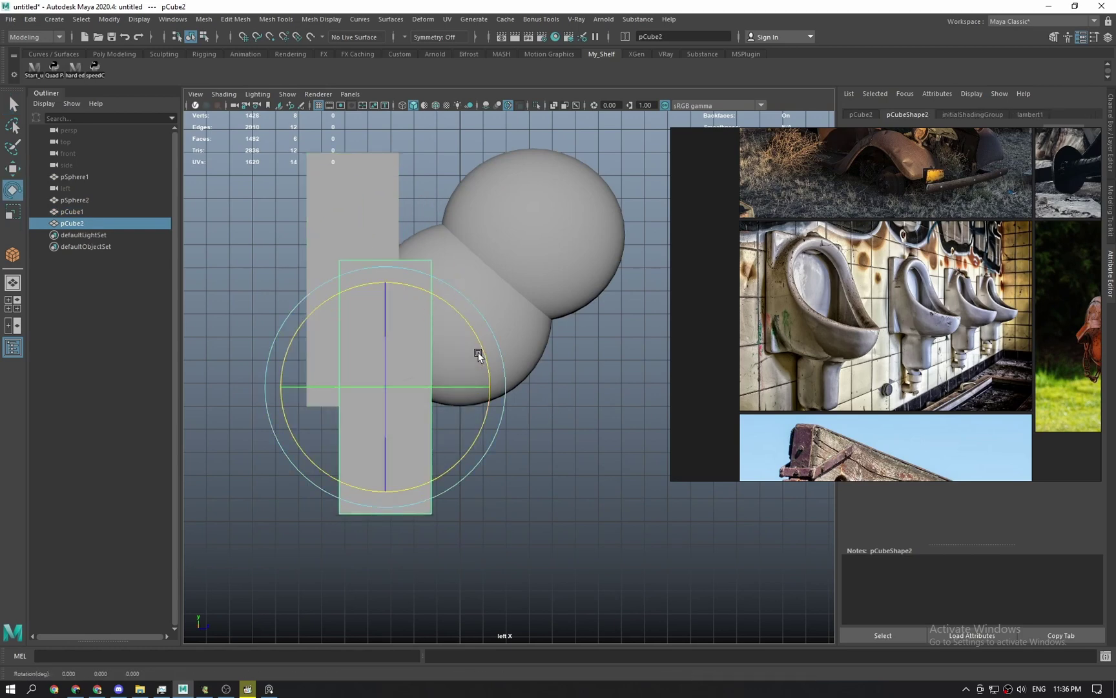
drag(479, 354, 455, 287)
Position the horizontal pCube2 slab beneath the two spheres.
key(w)
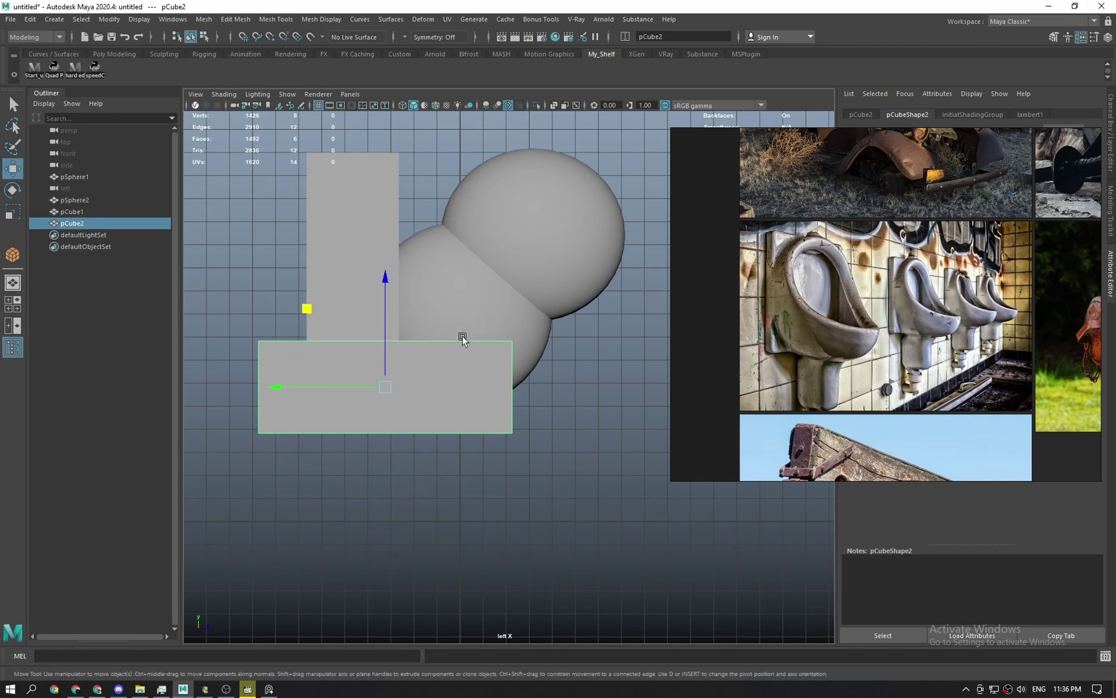
drag(317, 311, 475, 363)
scroll(475, 380, up, 1)
scroll(525, 374, up, 3)
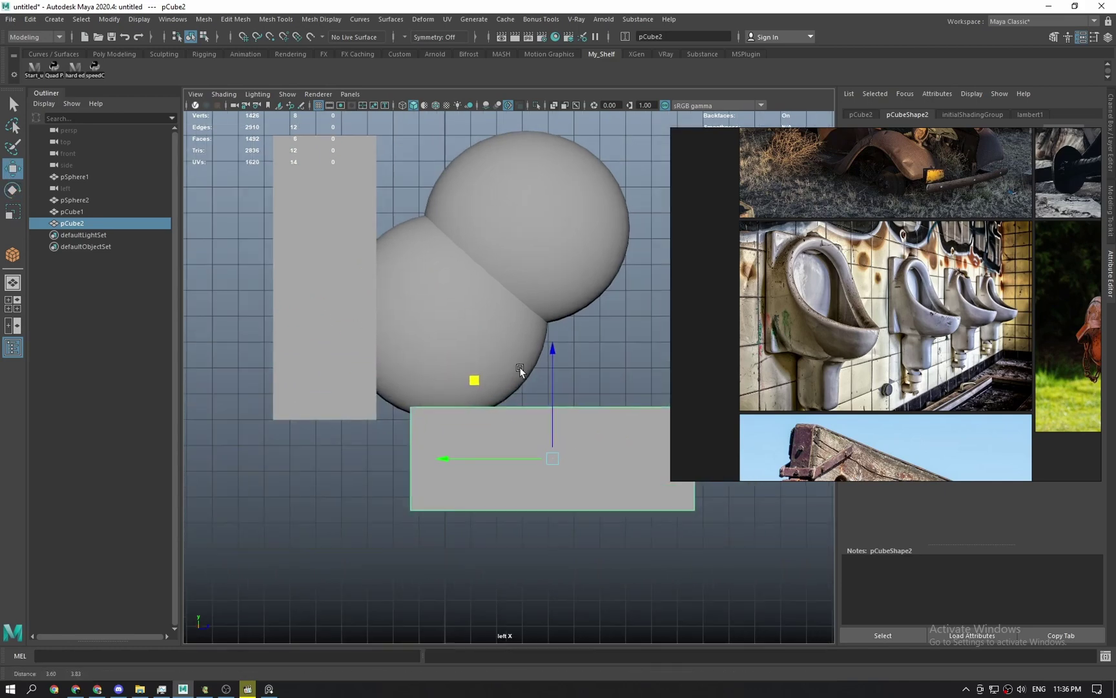
middle_drag(485, 434, 460, 449)
drag(460, 449, 459, 406)
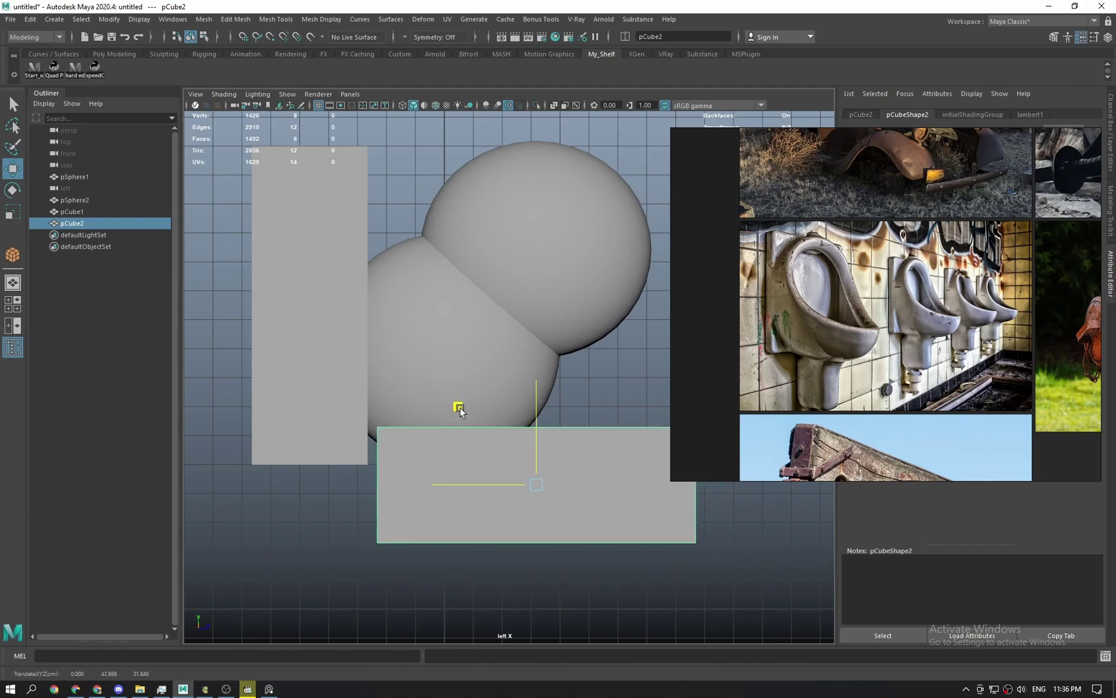
In wireframe, shift the flat pCube2 slab left along X until it sits beneath the lower sphere.
key(4)
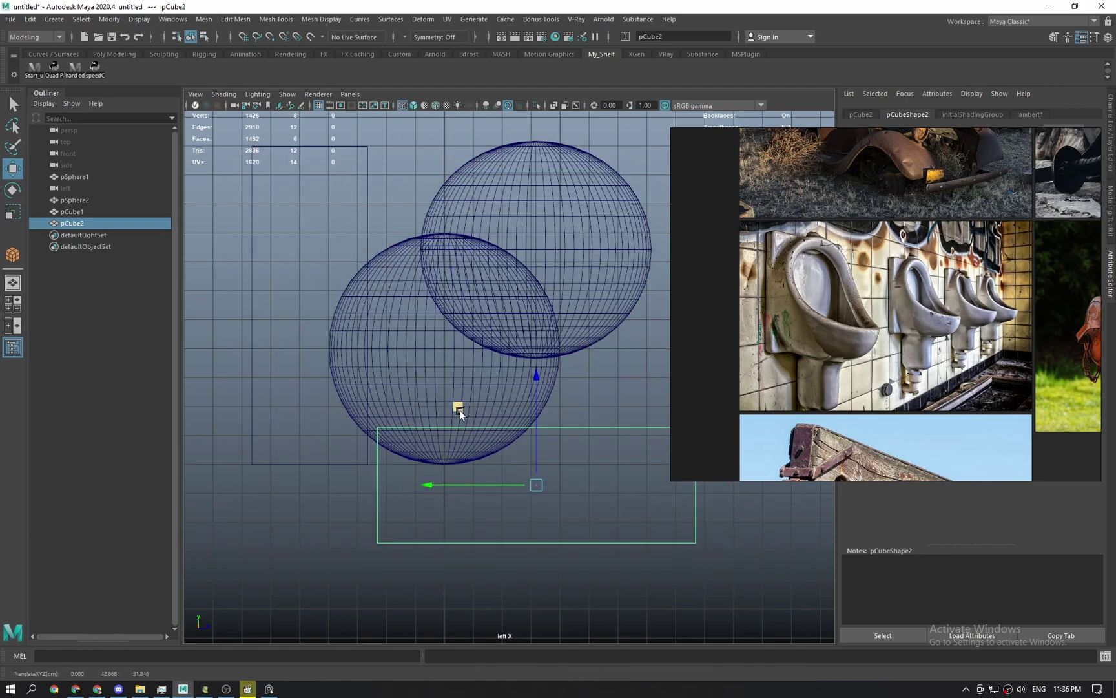
middle_drag(460, 414, 401, 419)
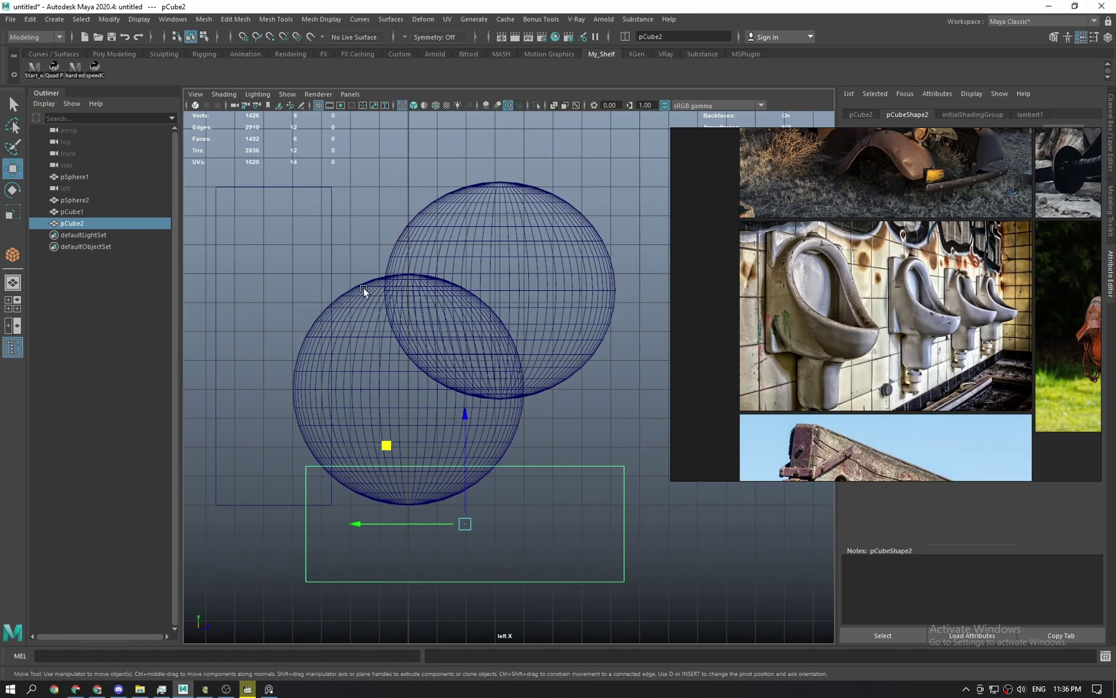
right_drag(777, 323, 1019, 342)
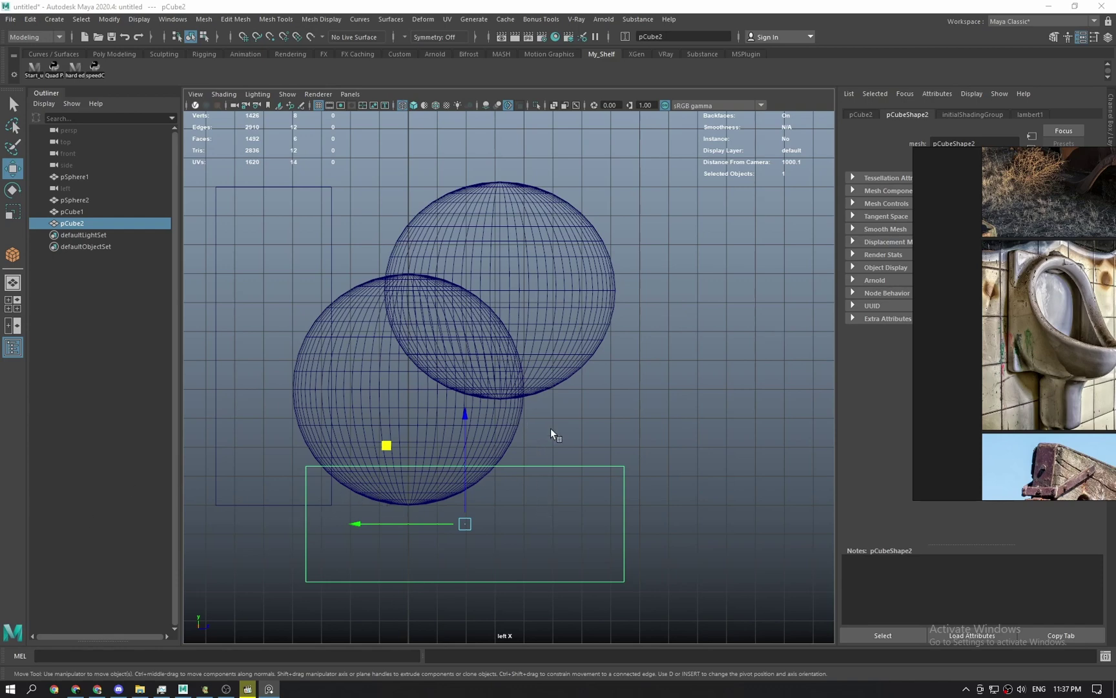
alt+middle_drag(572, 338, 608, 389)
scroll(551, 365, up, 1)
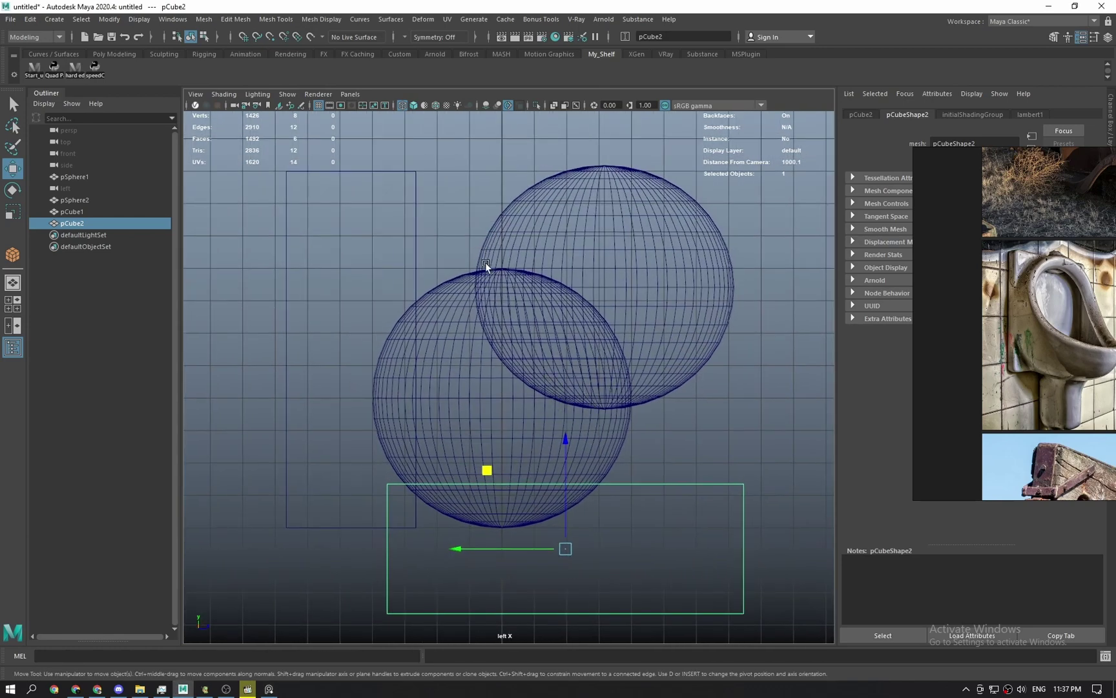
scroll(413, 244, down, 1)
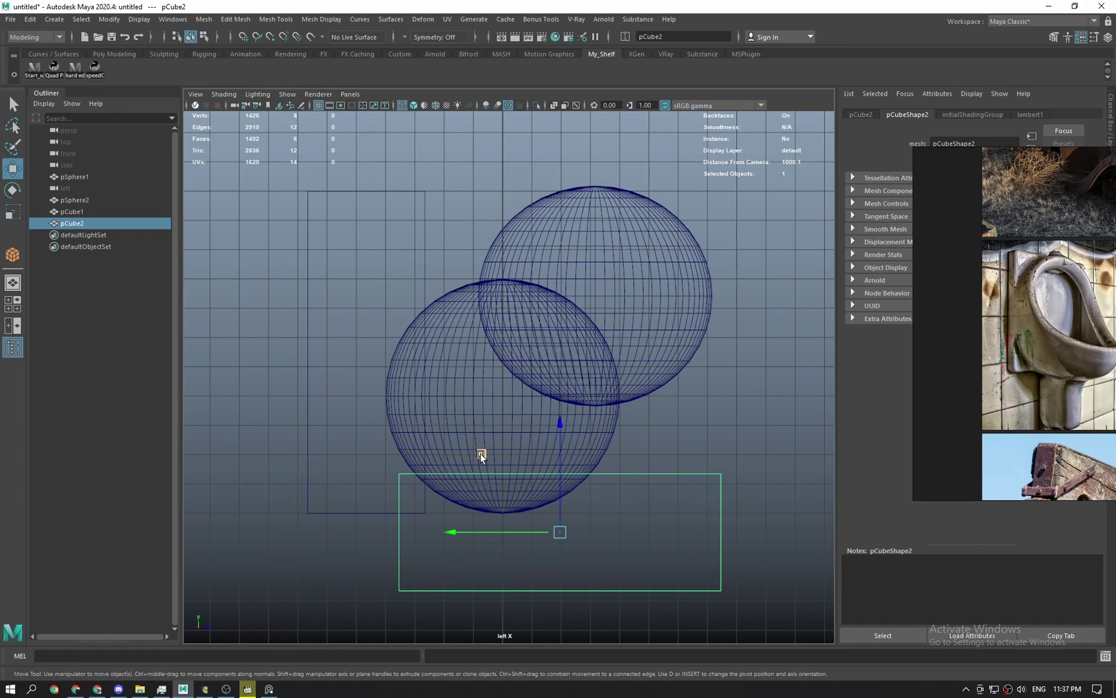
drag(480, 454, 466, 453)
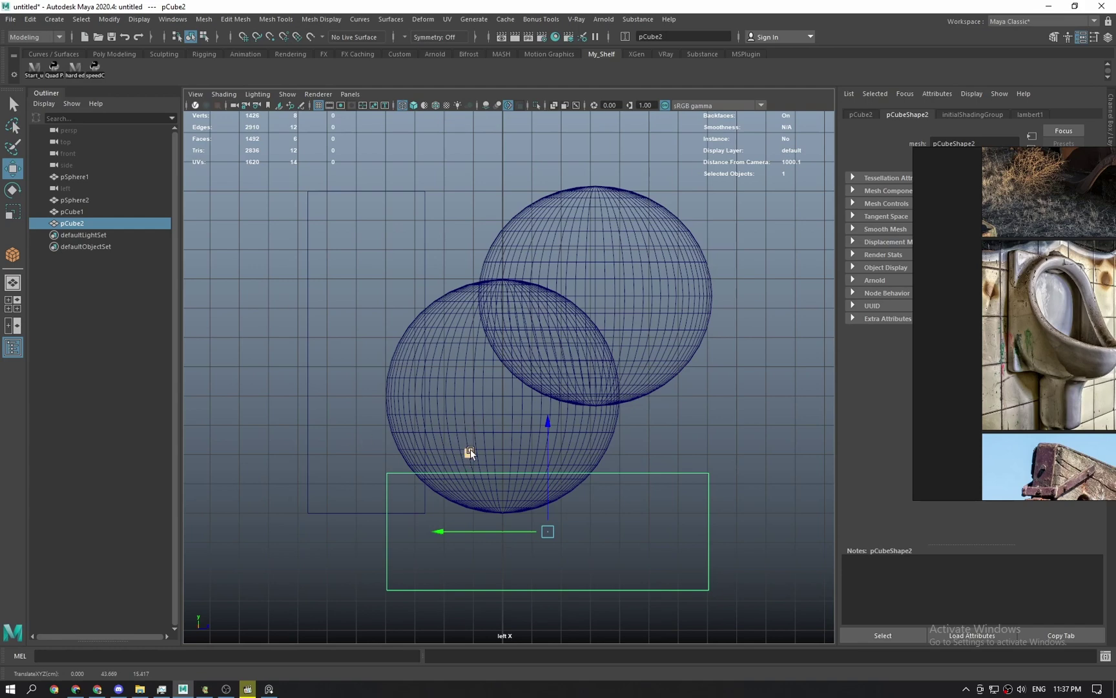
Show the blockout shaded in the perspective view, then check the left side view.
key(space)
mouse_move(467, 450)
mouse_down()
mouse_move(461, 349)
mouse_move(461, 385)
mouse_up()
key(5)
key(space)
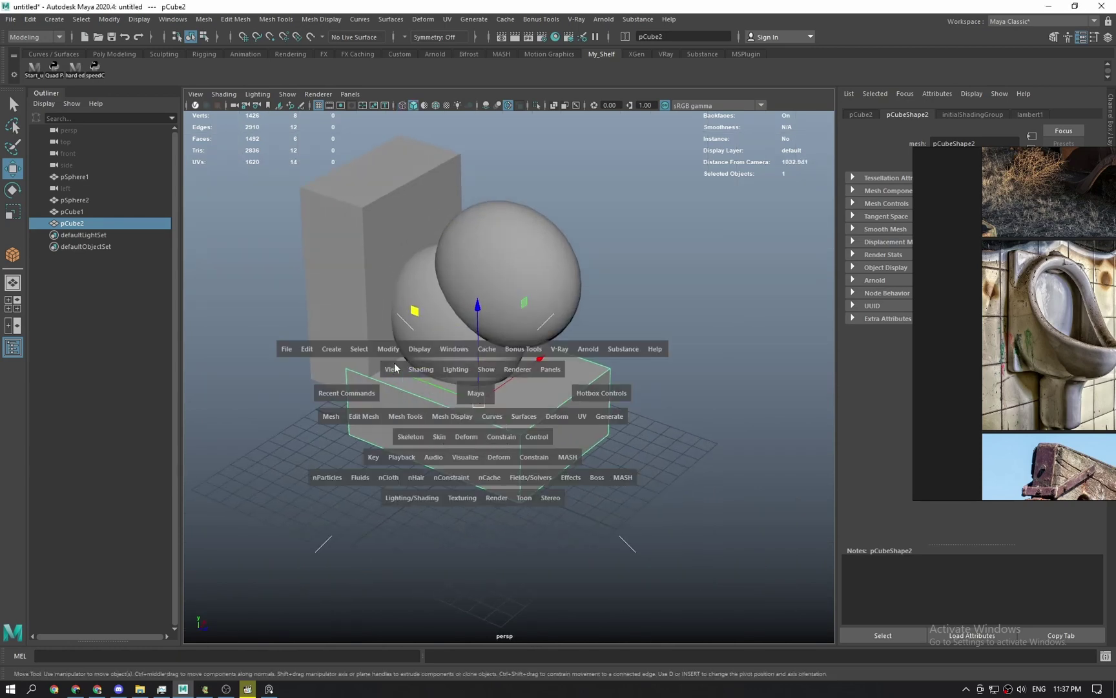
drag(414, 311, 484, 319)
Move the urinal reference photo over to the right edge of the screen.
middle_drag(1107, 369, 937, 359)
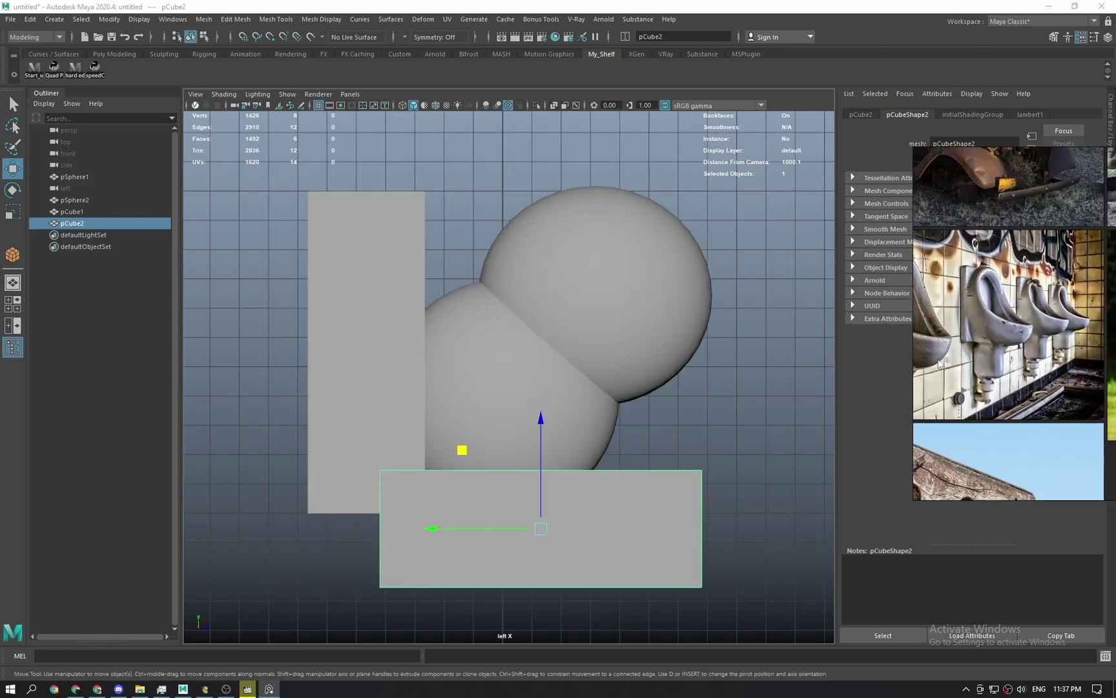
right_drag(980, 349, 607, 307)
middle_drag(621, 308, 798, 314)
scroll(792, 314, up, 2)
scroll(747, 315, up, 1)
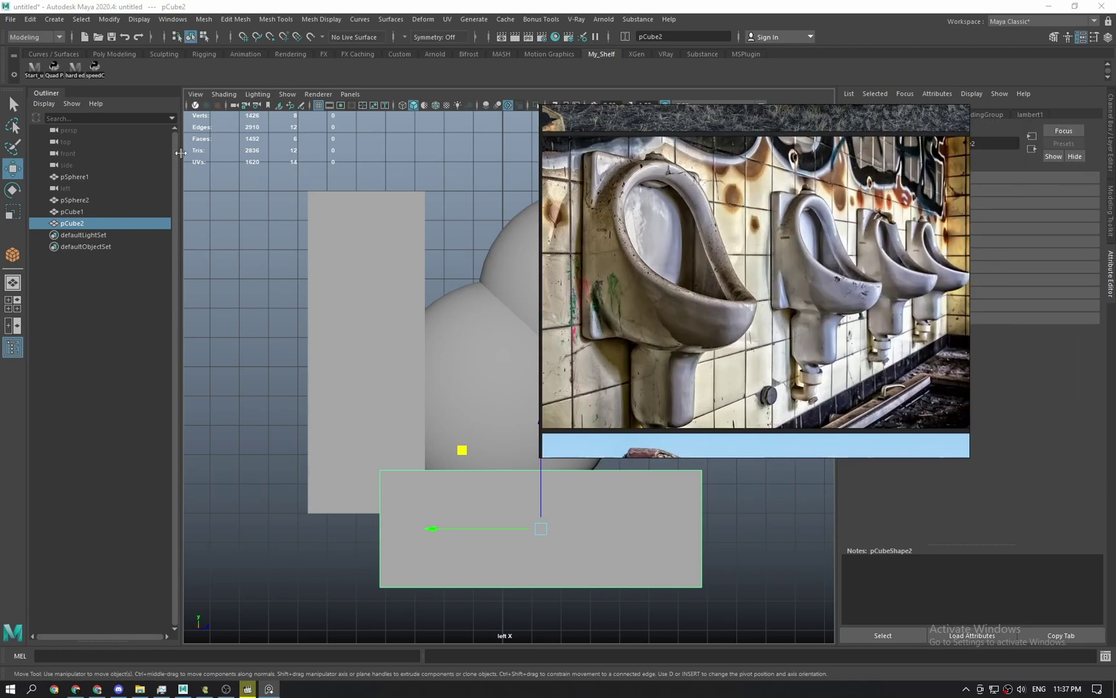
right_drag(673, 240, 912, 285)
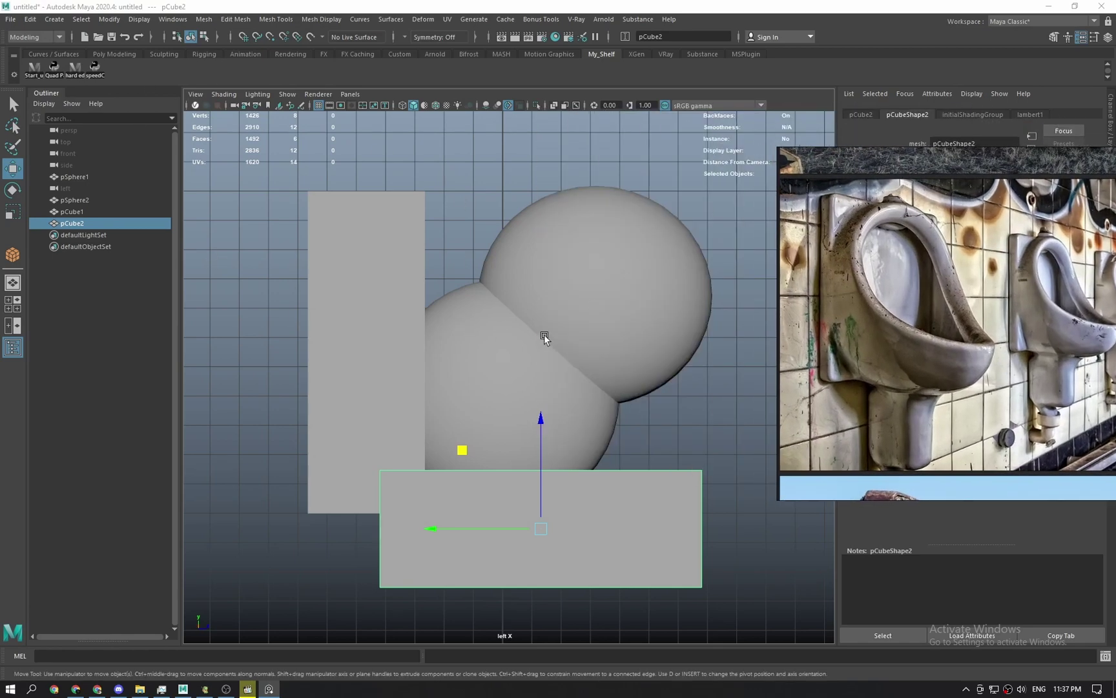
Deselect, return to perspective, and select the upper sphere to edit its pivot.
click(523, 189)
key(space)
drag(519, 365, 514, 280)
key(q)
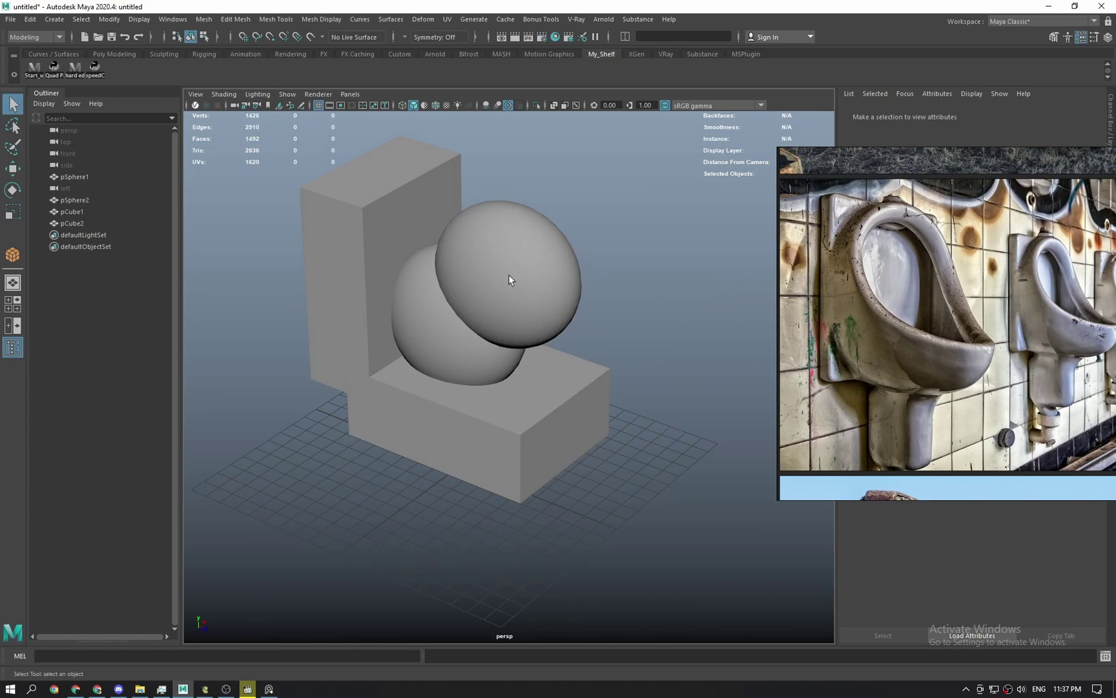
click(513, 279)
key(w)
key(d)
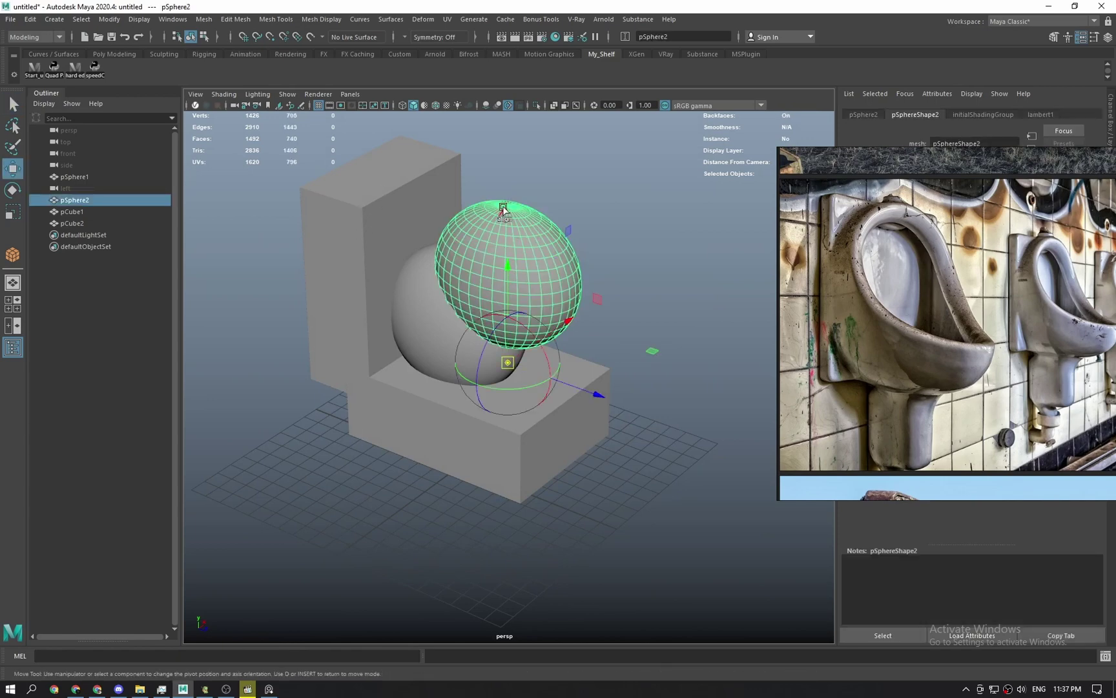
click(507, 205)
alt+middle_drag(549, 271, 573, 343)
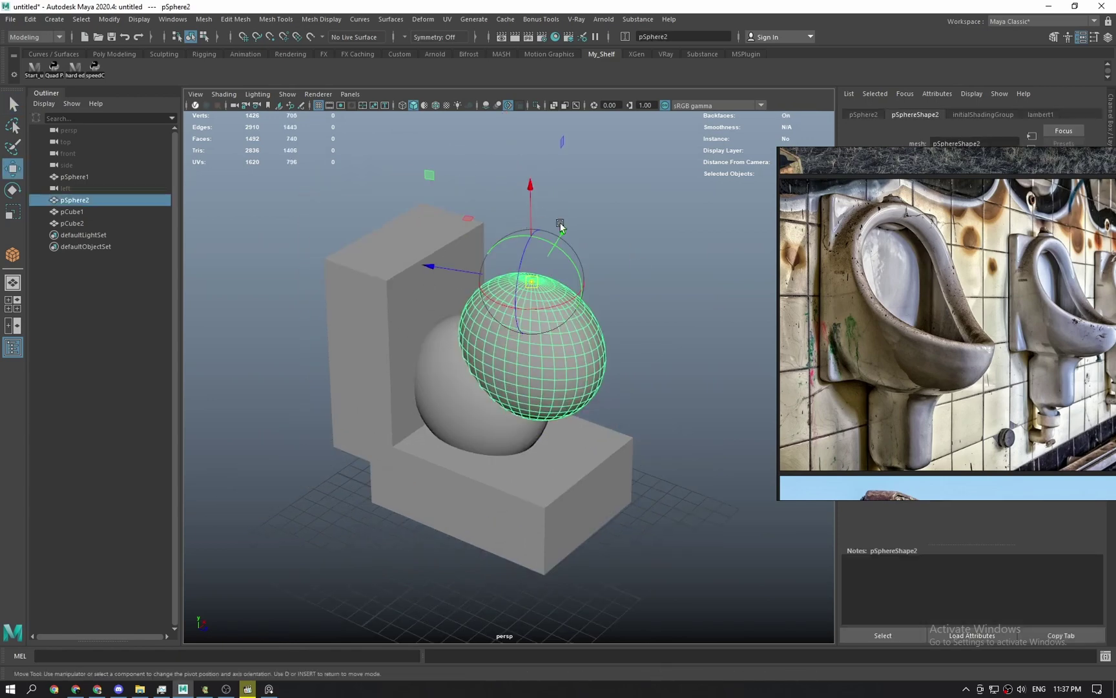
key(ctrl+z)
key(ctrl+z)
key(q)
click(608, 244)
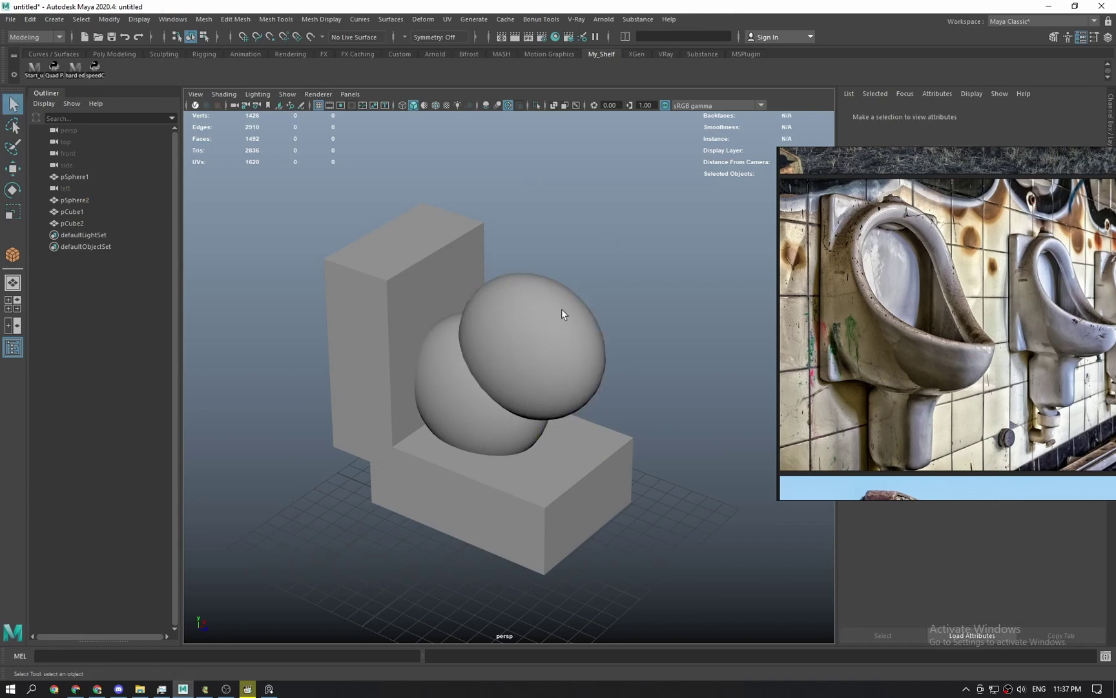
click(562, 310)
alt+drag(560, 311, 469, 274)
key(space)
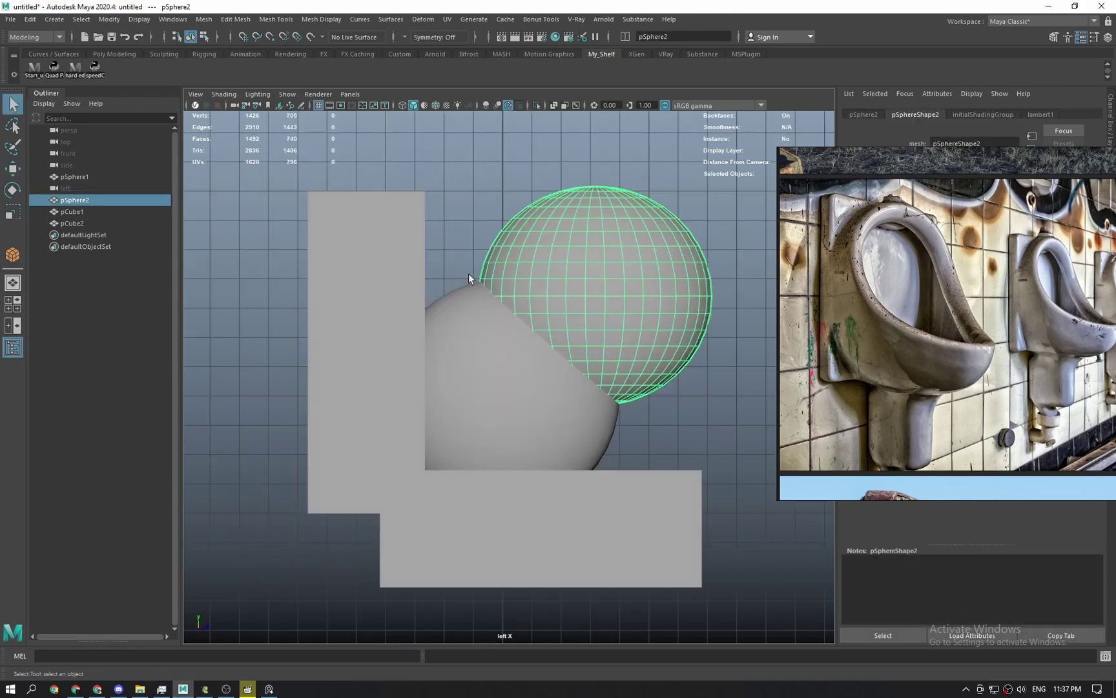
click(478, 241)
click(568, 276)
key(space)
drag(603, 287, 598, 204)
key(w)
scroll(533, 339, up, 2)
key(d)
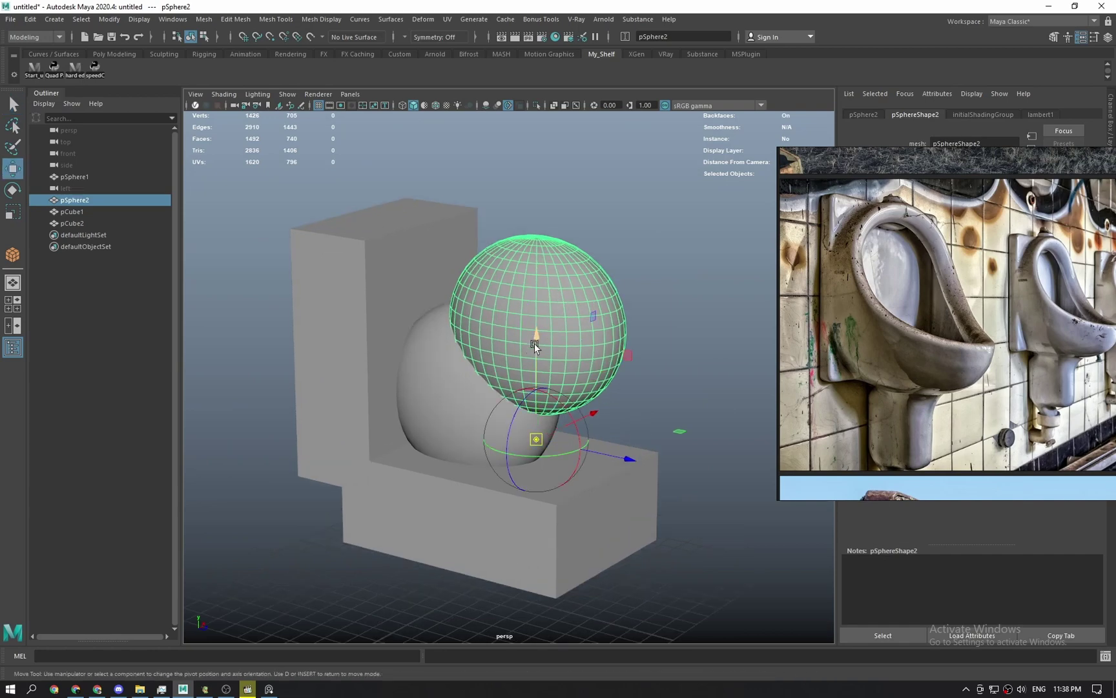
drag(535, 343, 545, 194)
key(ctrl+z)
key(q)
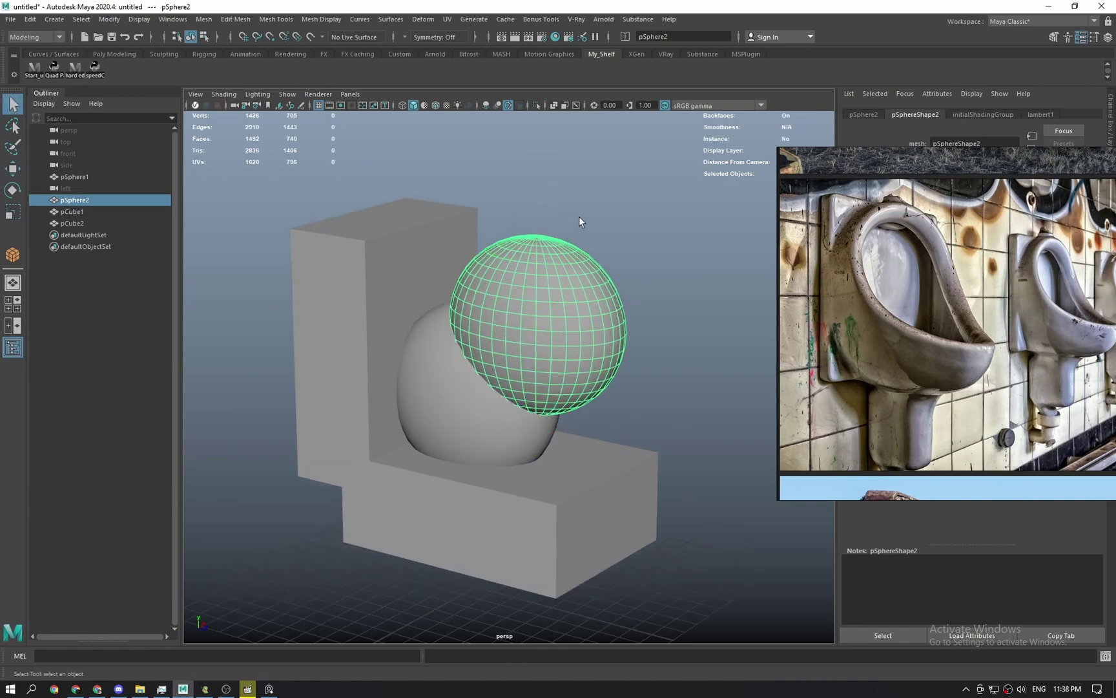
click(579, 218)
key(space)
drag(550, 306, 510, 270)
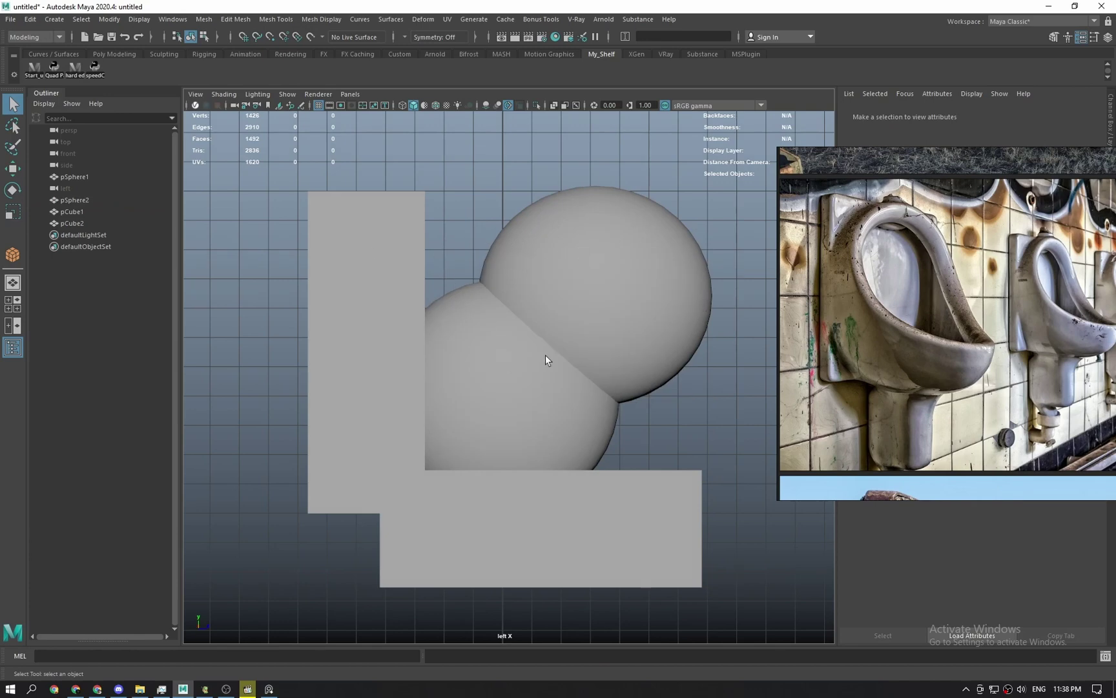
click(580, 289)
Subtract the upper sphere from the lower with Boolean Difference, inspect it, then undo.
click(473, 386)
shift+click(605, 268)
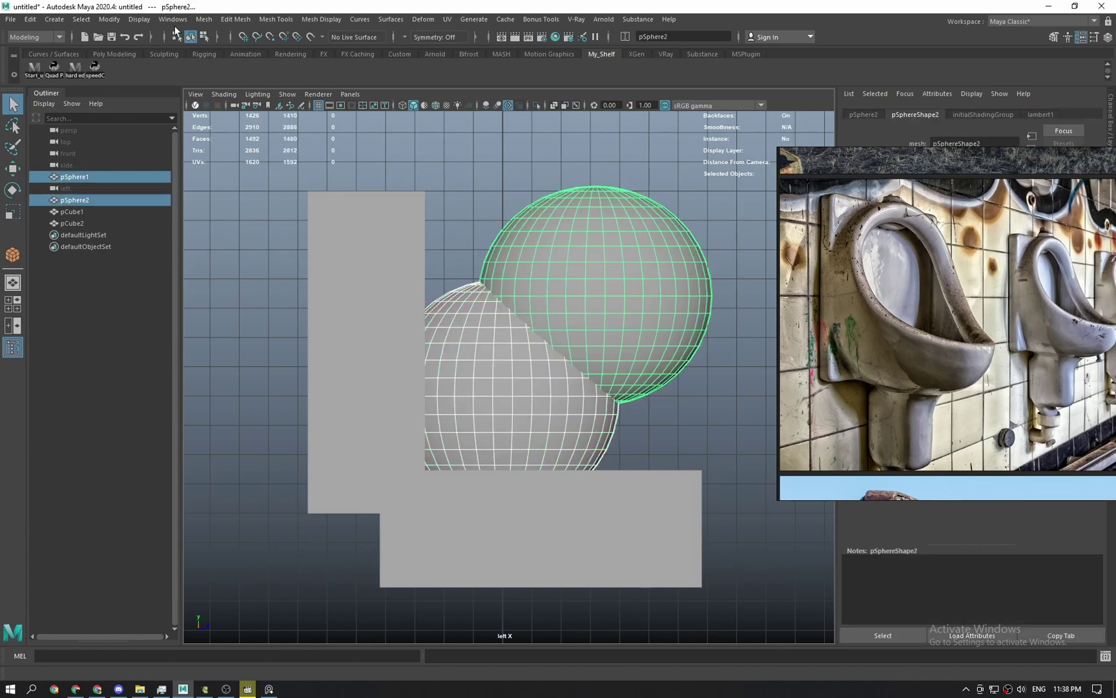
click(172, 19)
mouse_move(195, 44)
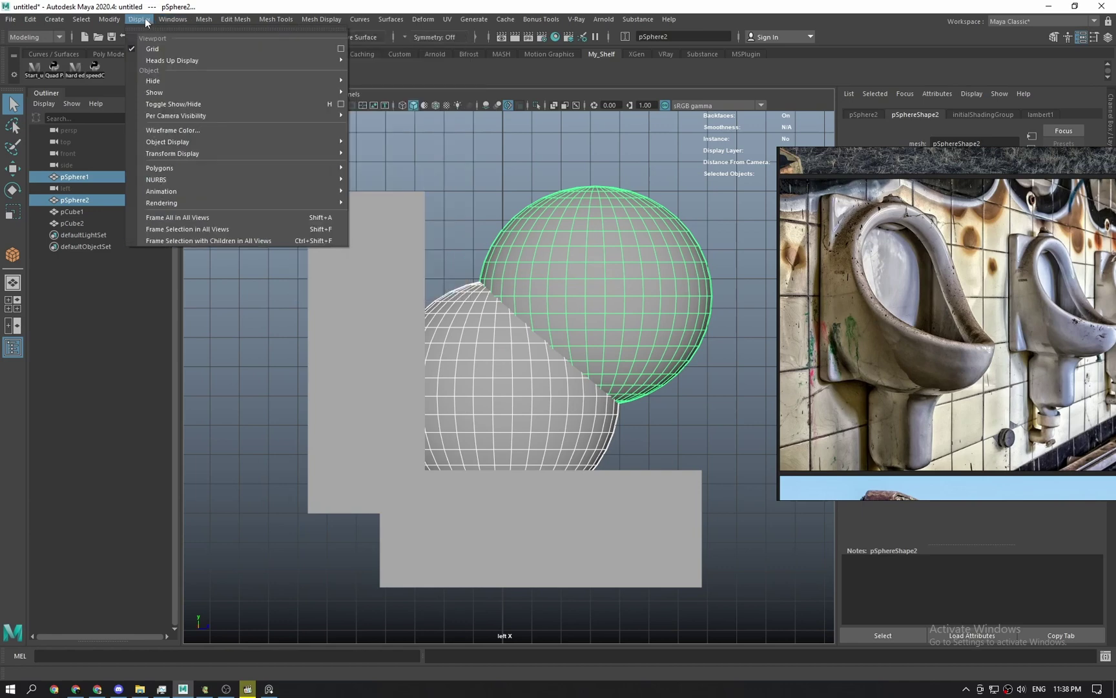
mouse_move(205, 20)
mouse_move(279, 48)
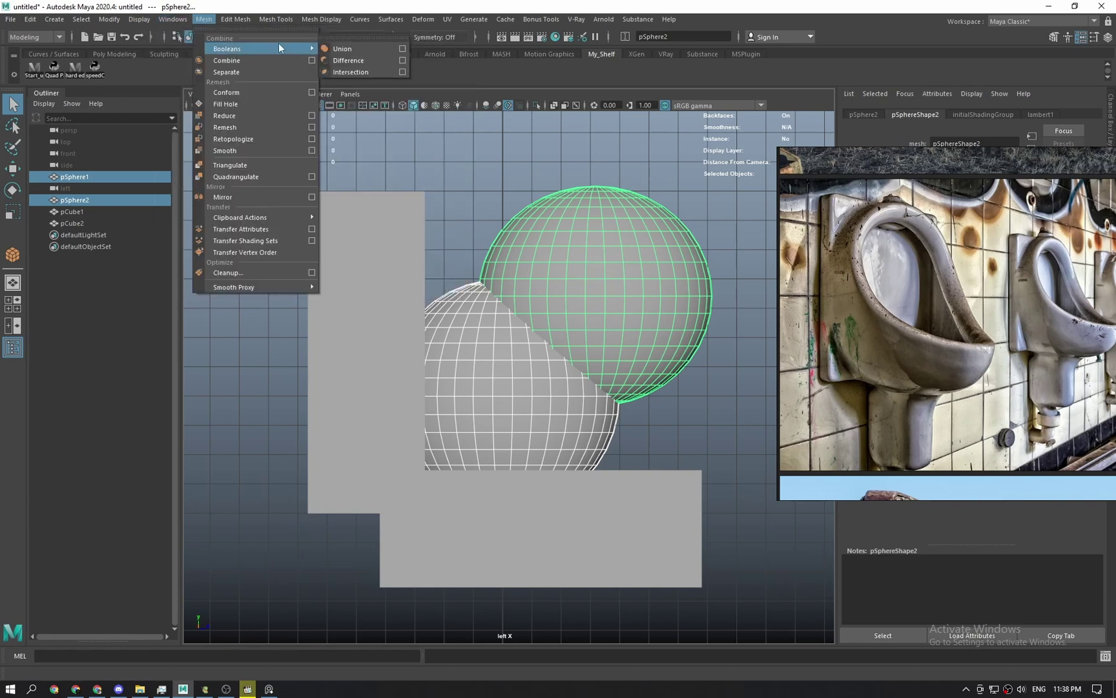
click(375, 59)
key(space)
key(space)
alt+drag(591, 267, 548, 309)
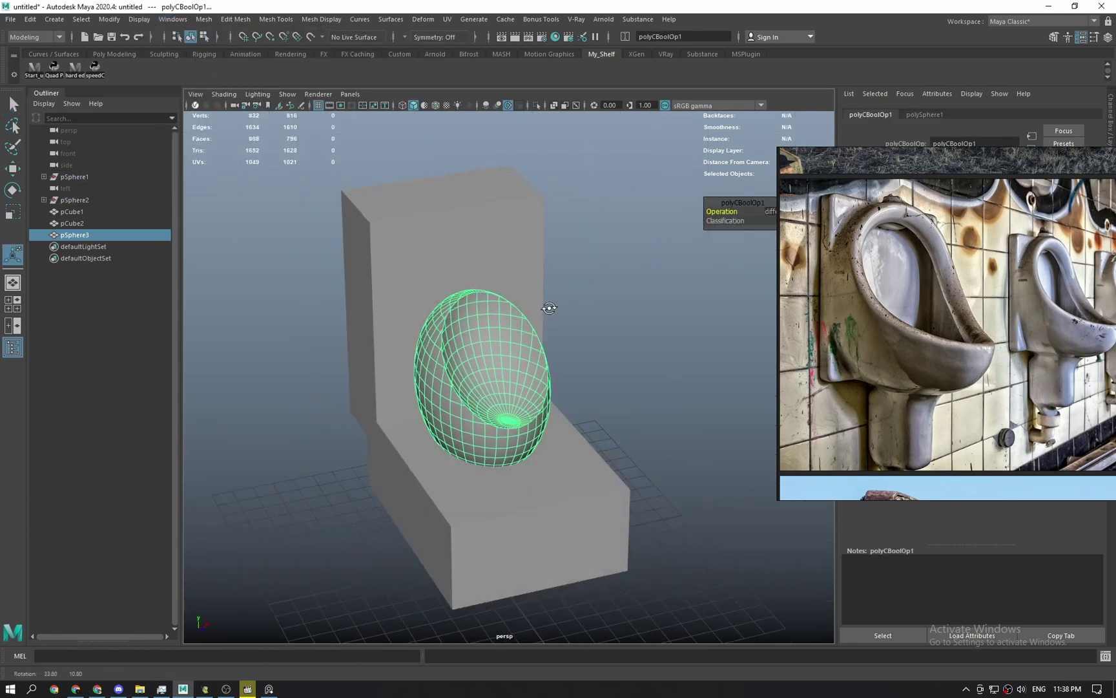
key(ctrl+z)
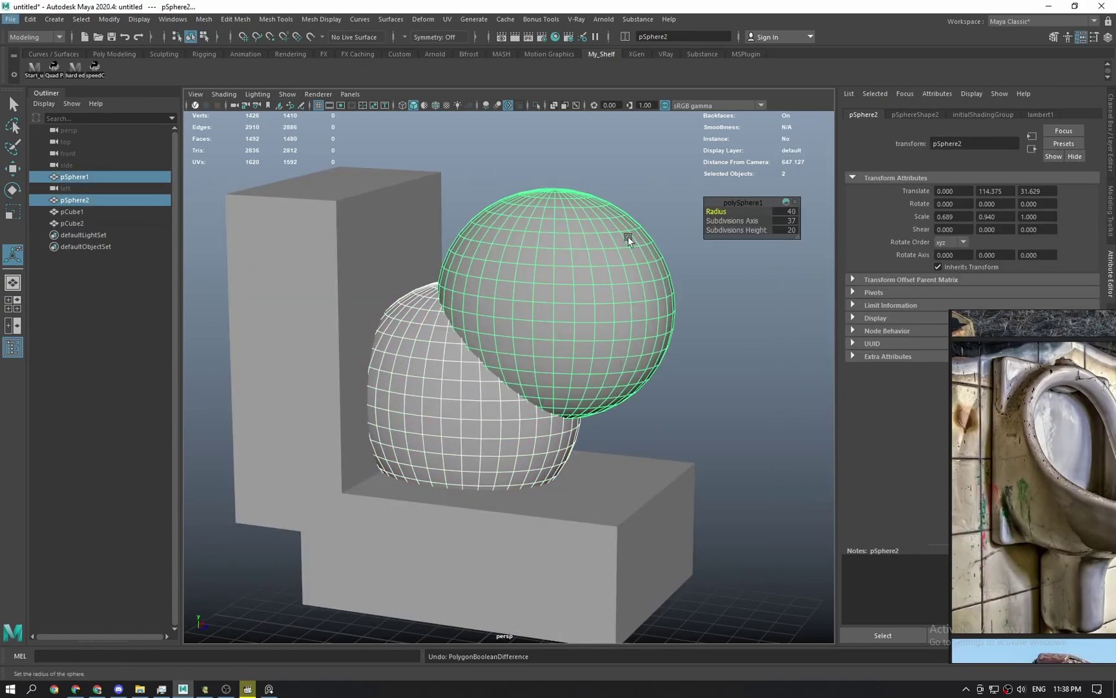
Try a union of the upper sphere into the lower one, then undo it.
key(q)
click(653, 200)
click(438, 389)
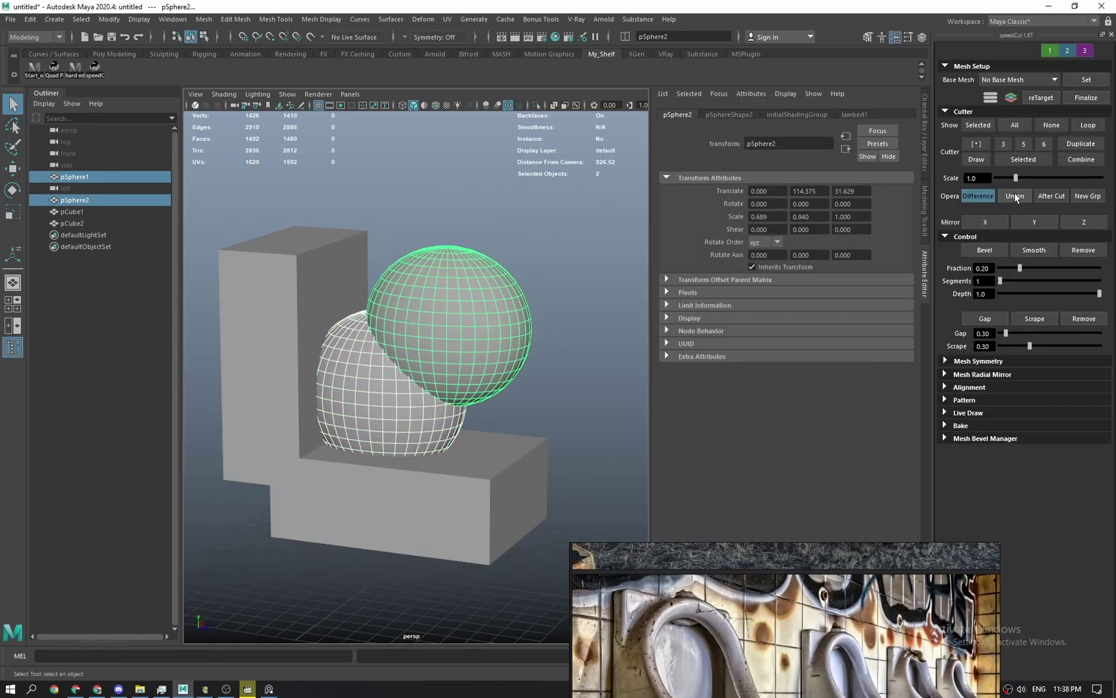
click(449, 323)
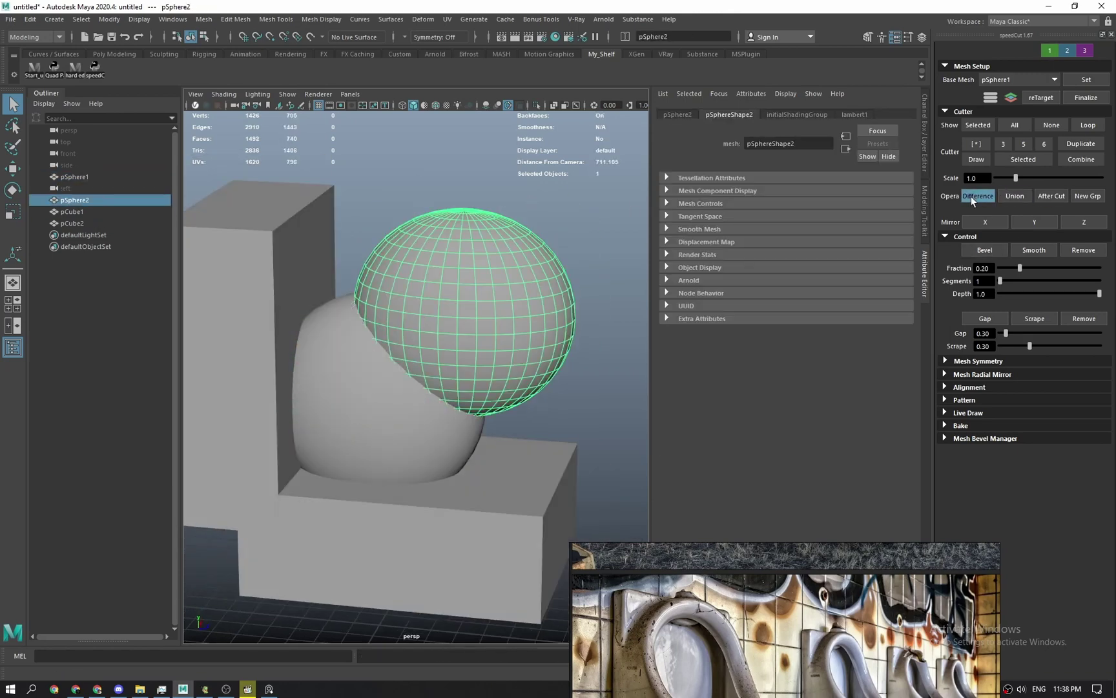
key(ctrl+z)
key(ctrl+z)
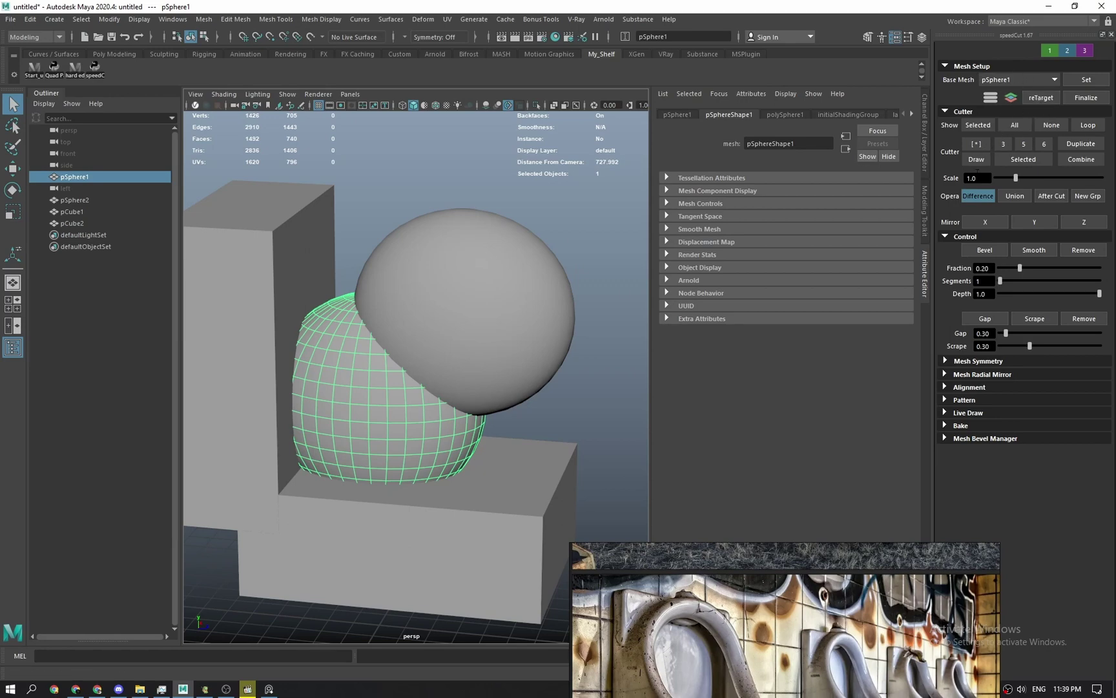
Show the Windows desktop and open the Daily model folder.
mouse_move(140, 688)
click(154, 619)
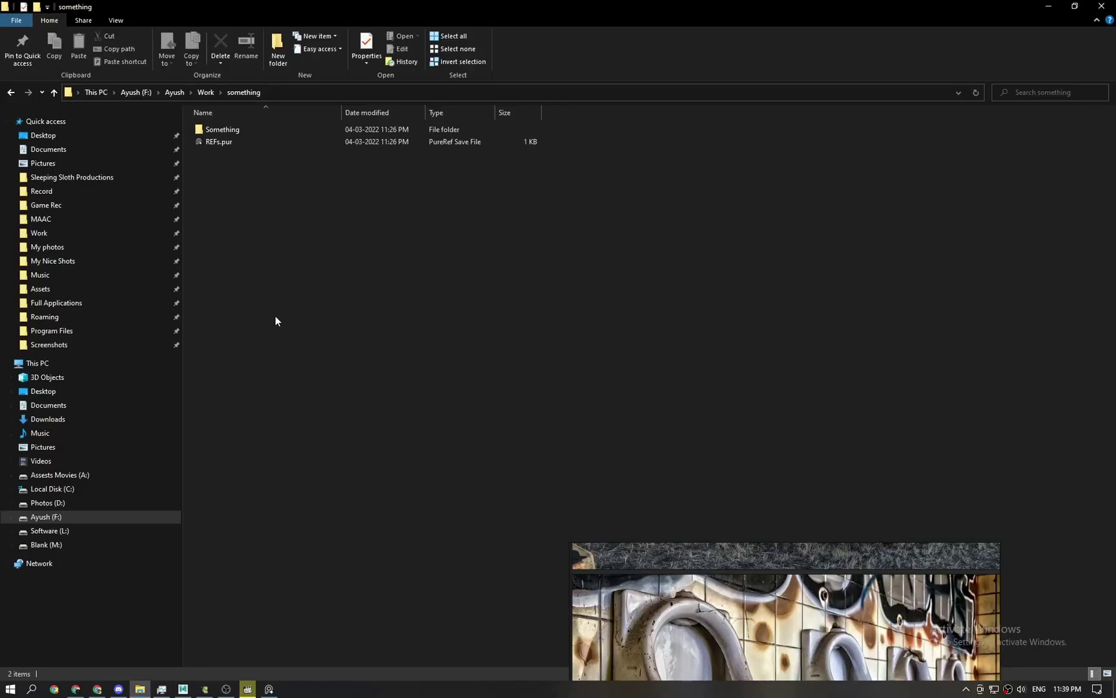
key(super+d)
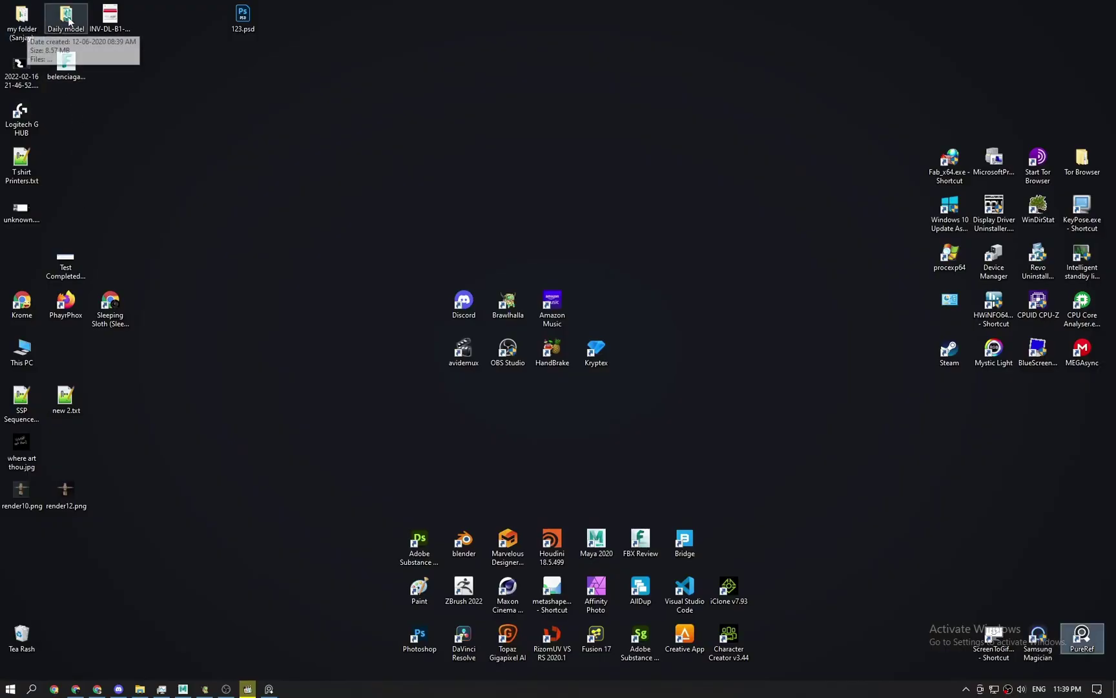
double_click(68, 17)
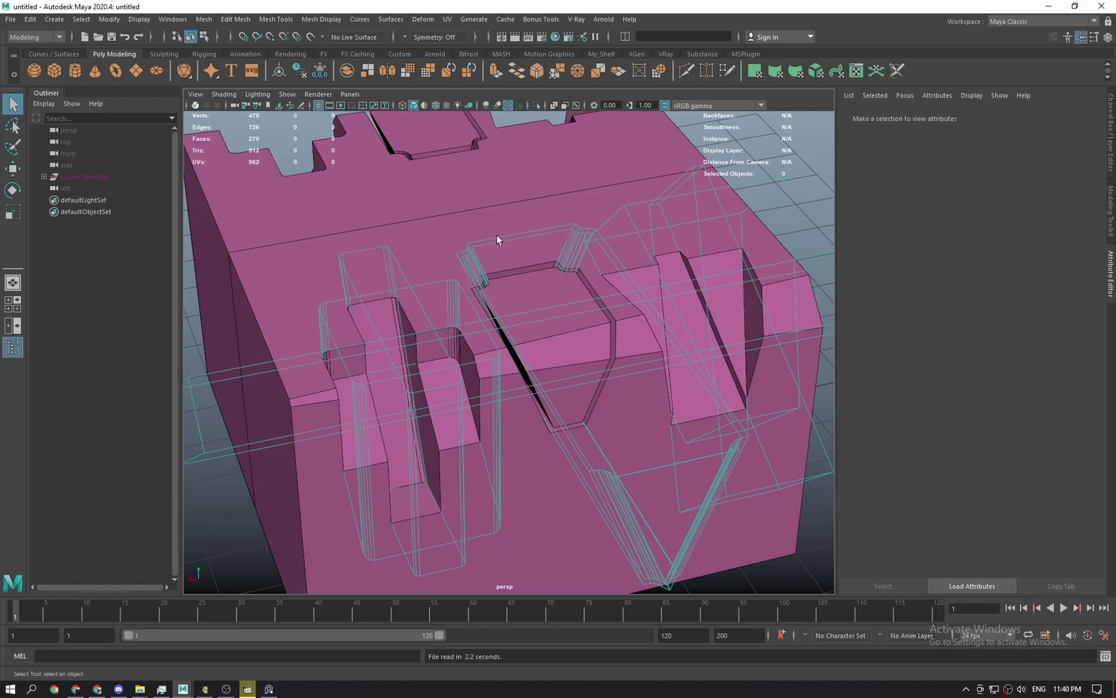
Select the pCube1BoolGrp group and open the speedCut boolean panel from the custom shelf.
scroll(461, 323, down, 5)
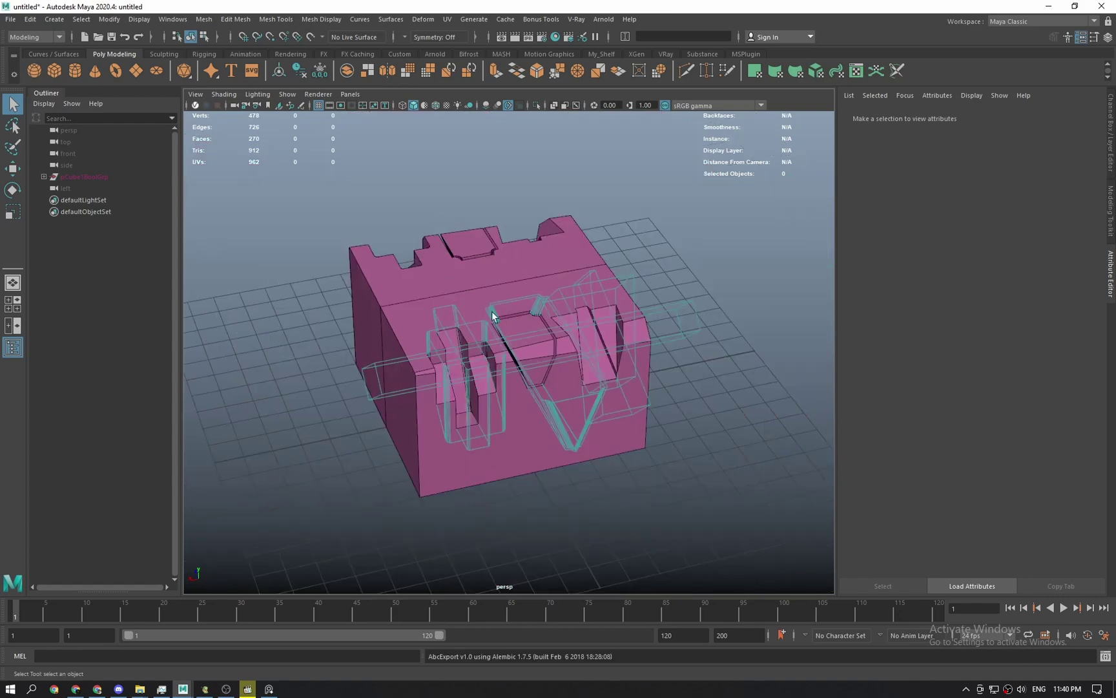
alt+drag(491, 312, 513, 305)
scroll(512, 305, up, 2)
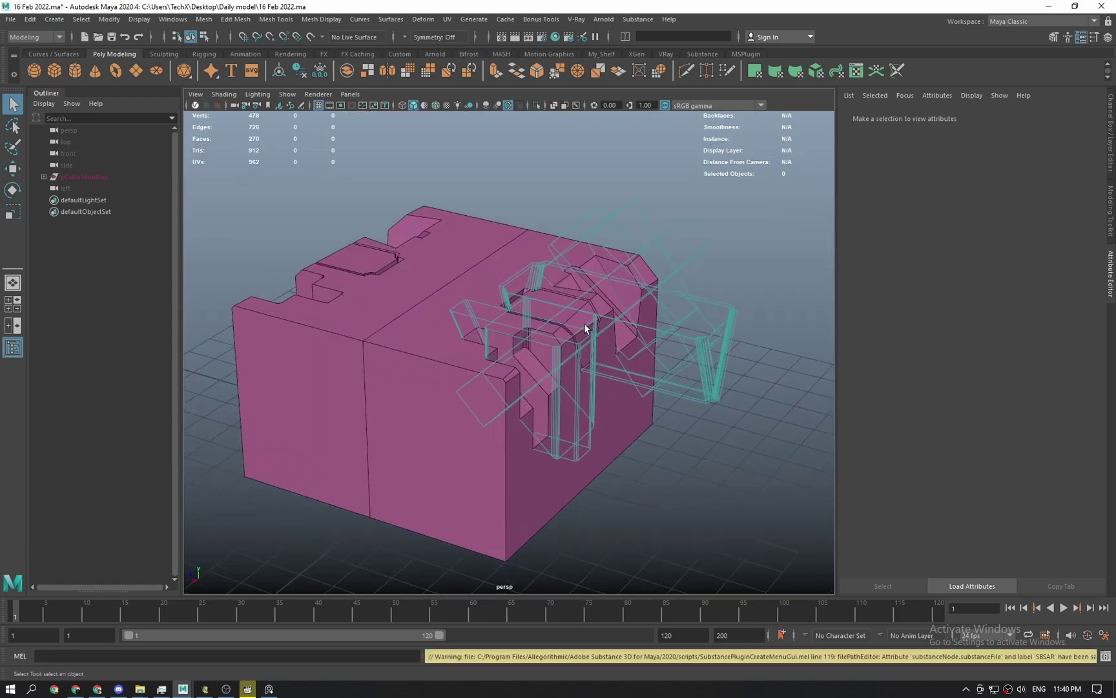
click(90, 177)
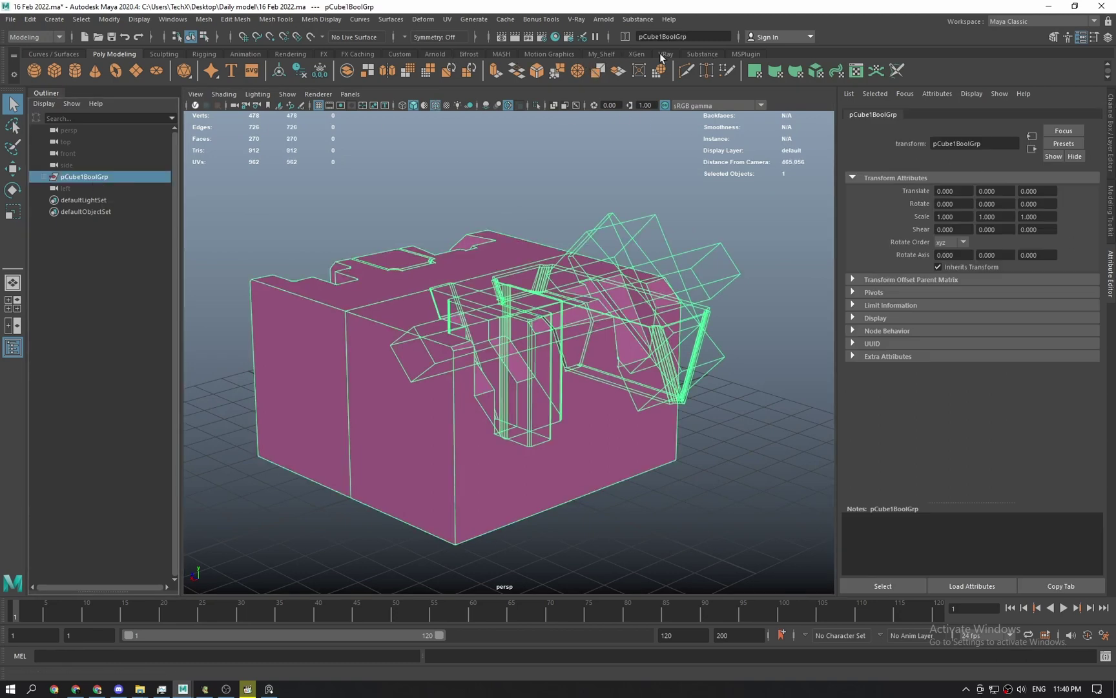
click(601, 54)
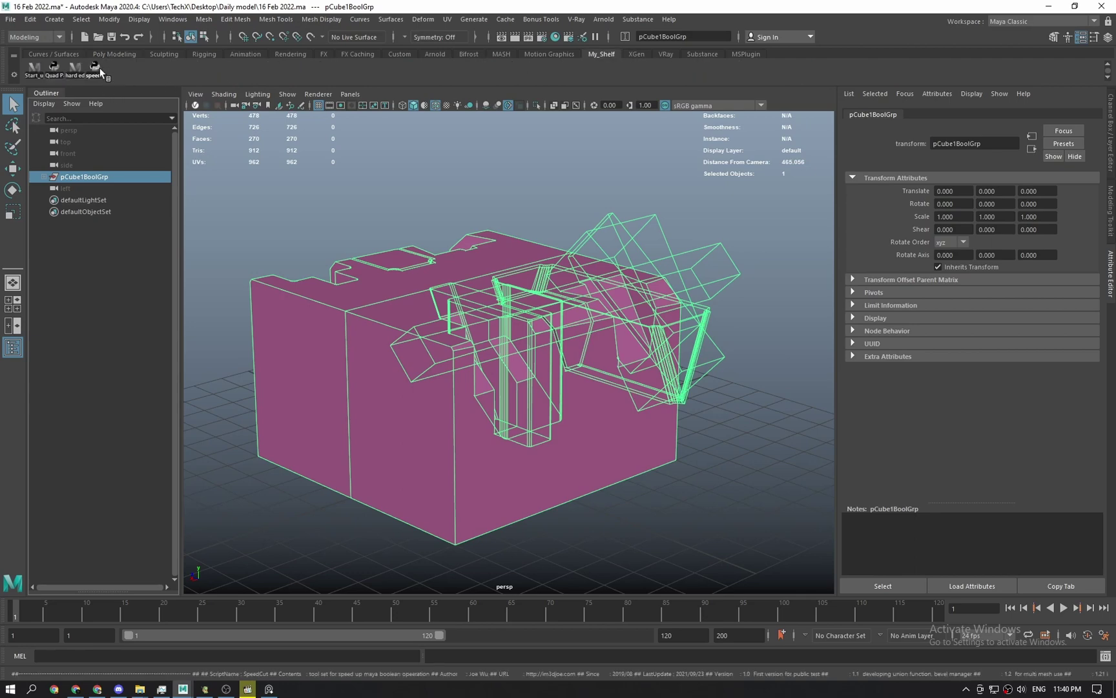
click(95, 67)
click(505, 256)
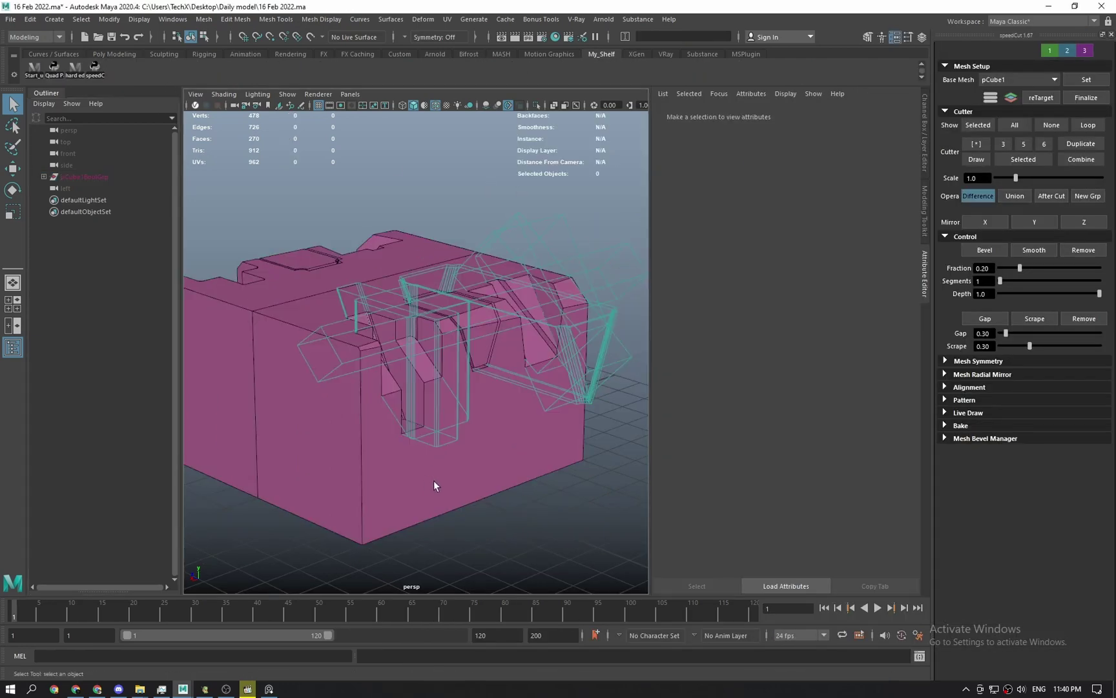
click(96, 177)
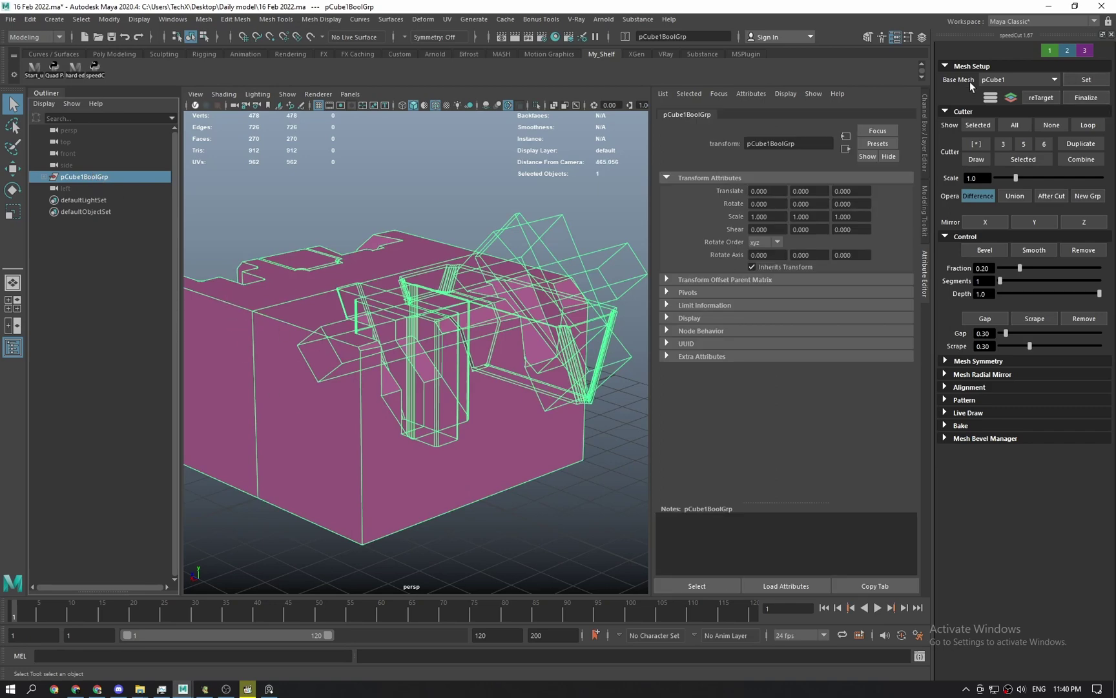
Select a box cutter and toggle its operation to Union, then back to Difference.
alt+drag(525, 287, 546, 275)
click(504, 207)
click(513, 215)
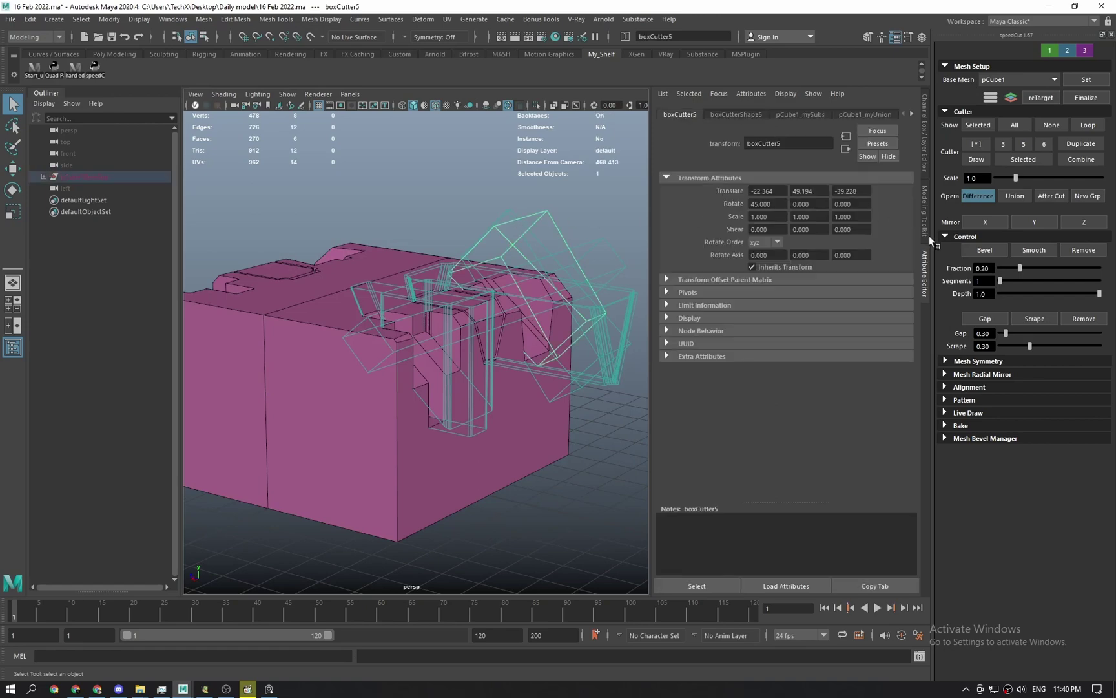
click(592, 251)
alt+drag(591, 252, 564, 258)
scroll(564, 258, up, 2)
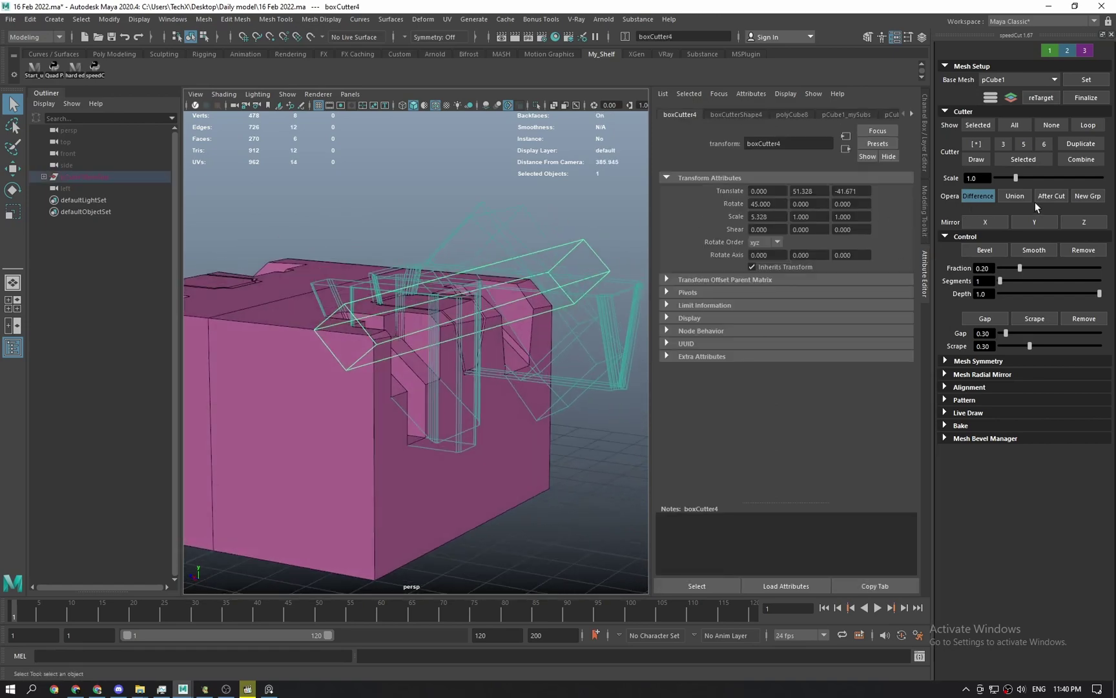
click(1015, 197)
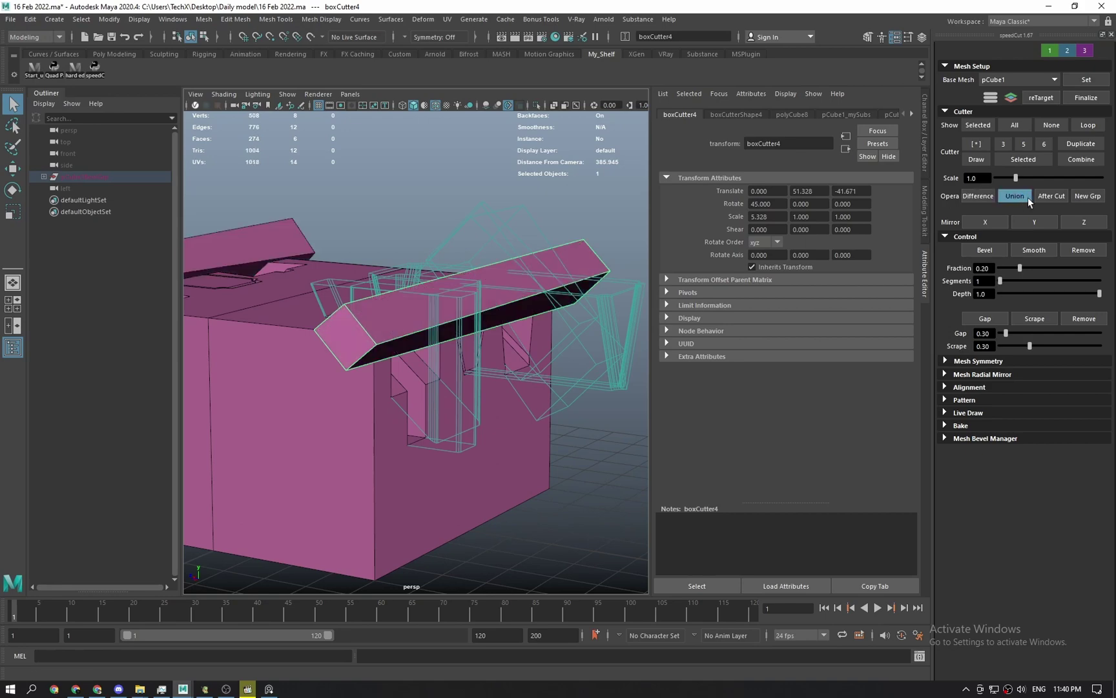
click(979, 197)
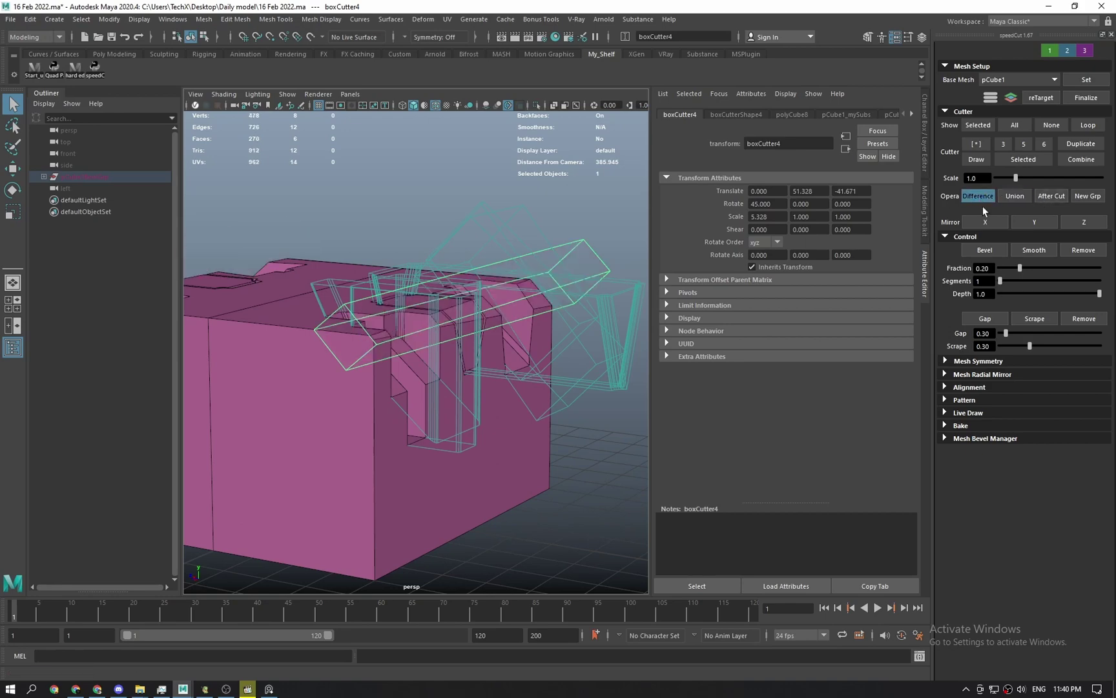
mouse_move(460, 316)
alt+mouse_down()
mouse_move(433, 321)
mouse_move(454, 323)
alt+mouse_up()
Select the second box cutter, frame it, and add a Gap around its cut.
click(371, 253)
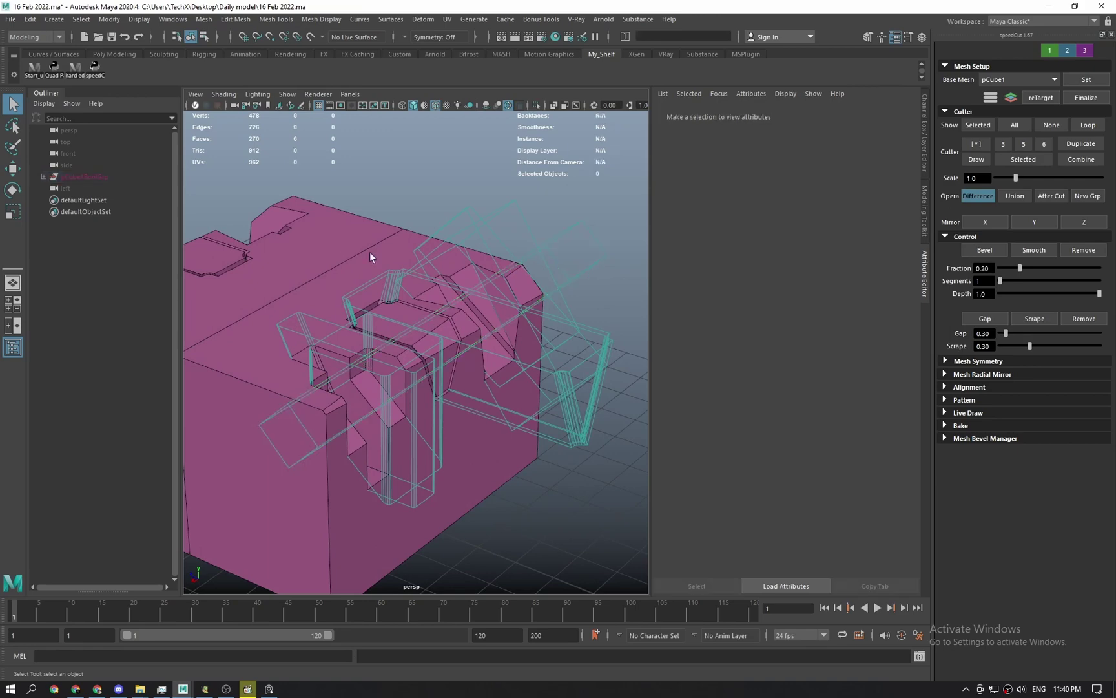
click(531, 229)
key(f)
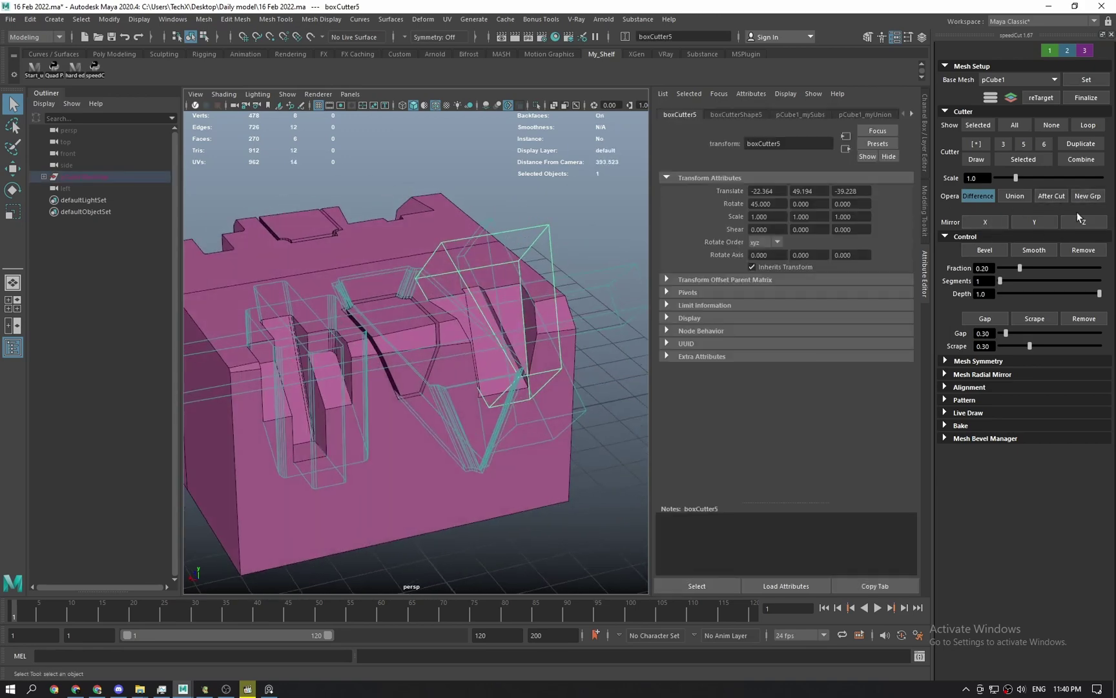
click(998, 322)
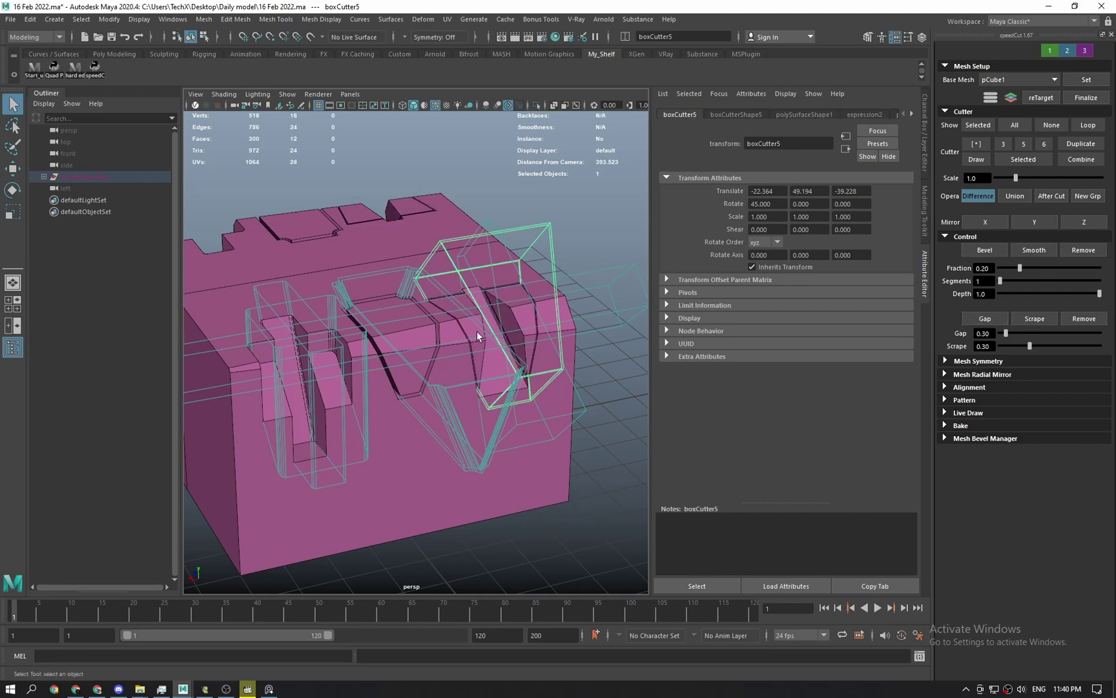
scroll(479, 417, up, 3)
alt+drag(497, 420, 494, 393)
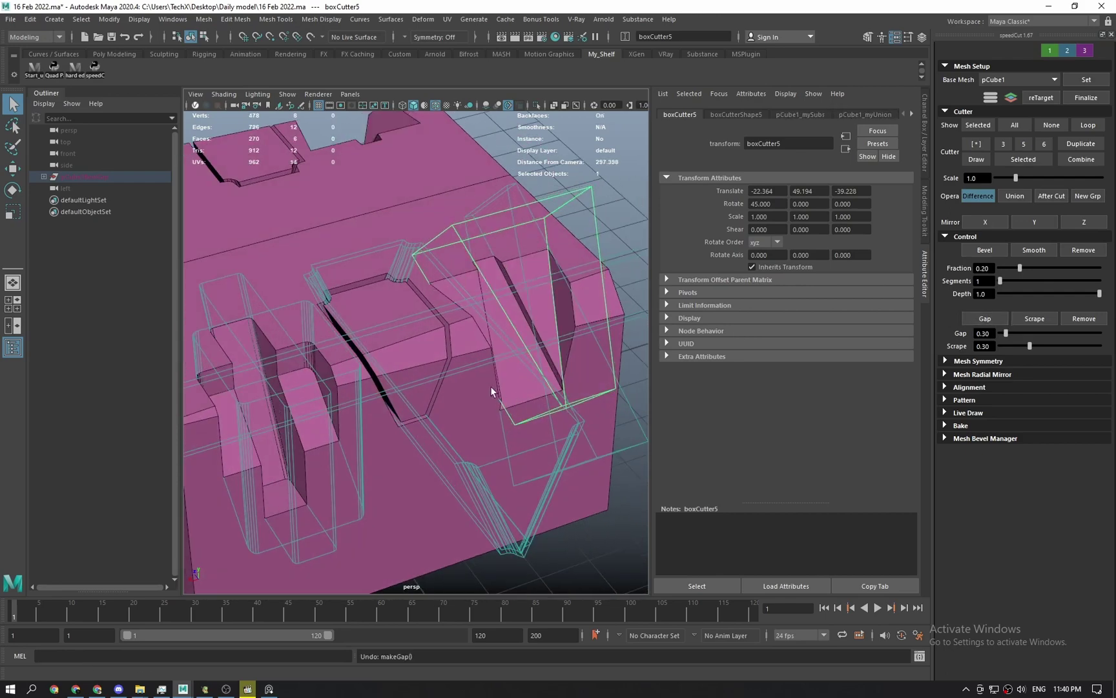
scroll(465, 374, down, 3)
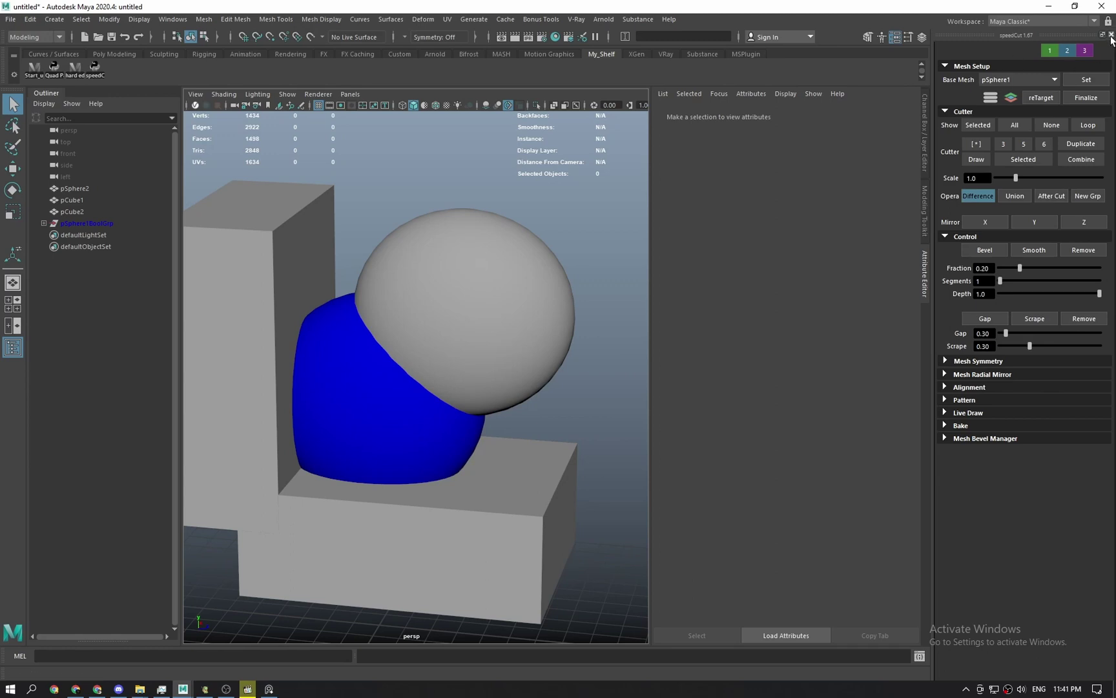
Close speedCut, undo back to the two spheres, and subtract one from the other.
click(1111, 35)
key(ctrl+z)
key(ctrl+z)
key(ctrl+z)
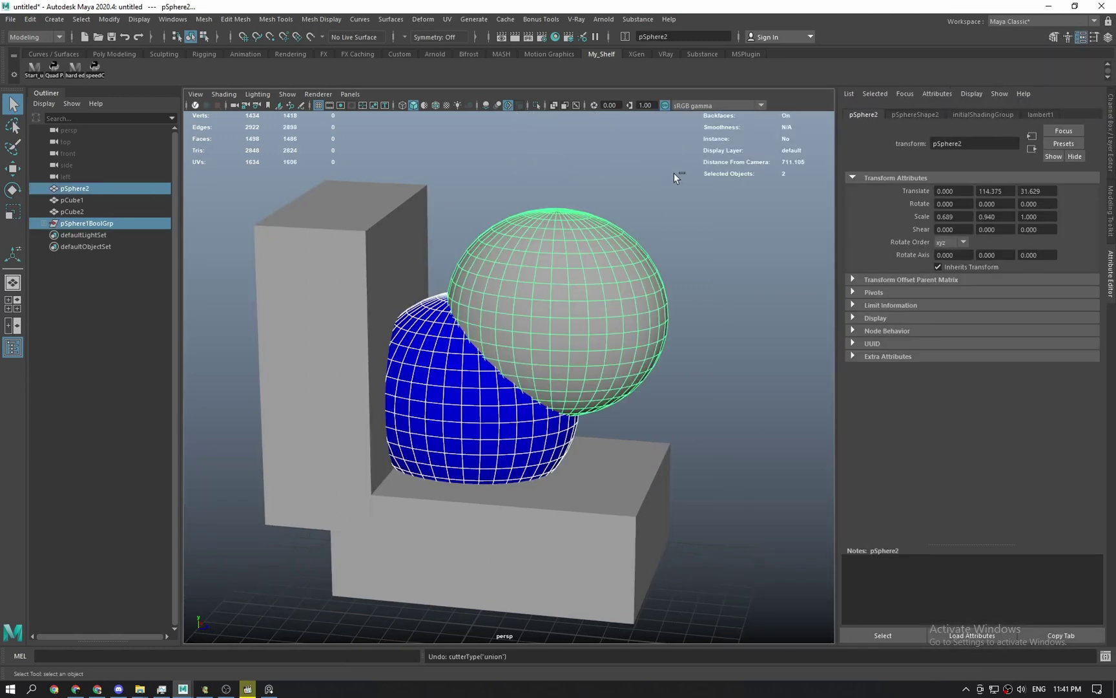
key(ctrl+z)
key(ctrl+z)
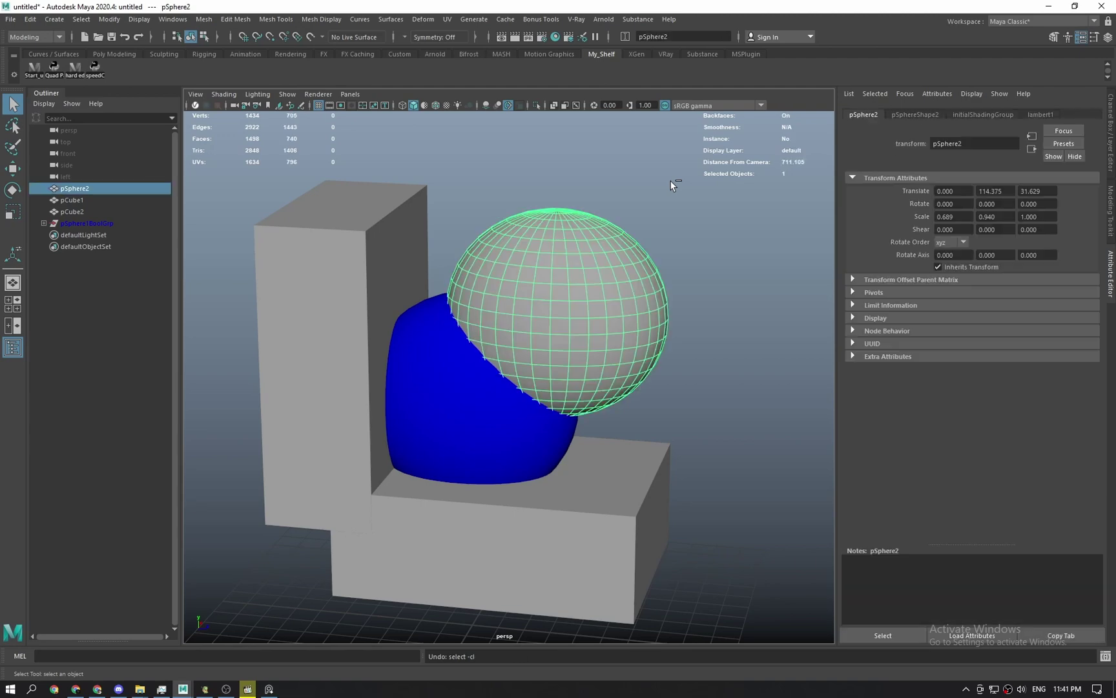
alt+drag(668, 188, 452, 272)
key(ctrl+z)
click(202, 20)
mouse_move(226, 48)
click(349, 61)
Select the new bowl shell together with the tall block.
key(q)
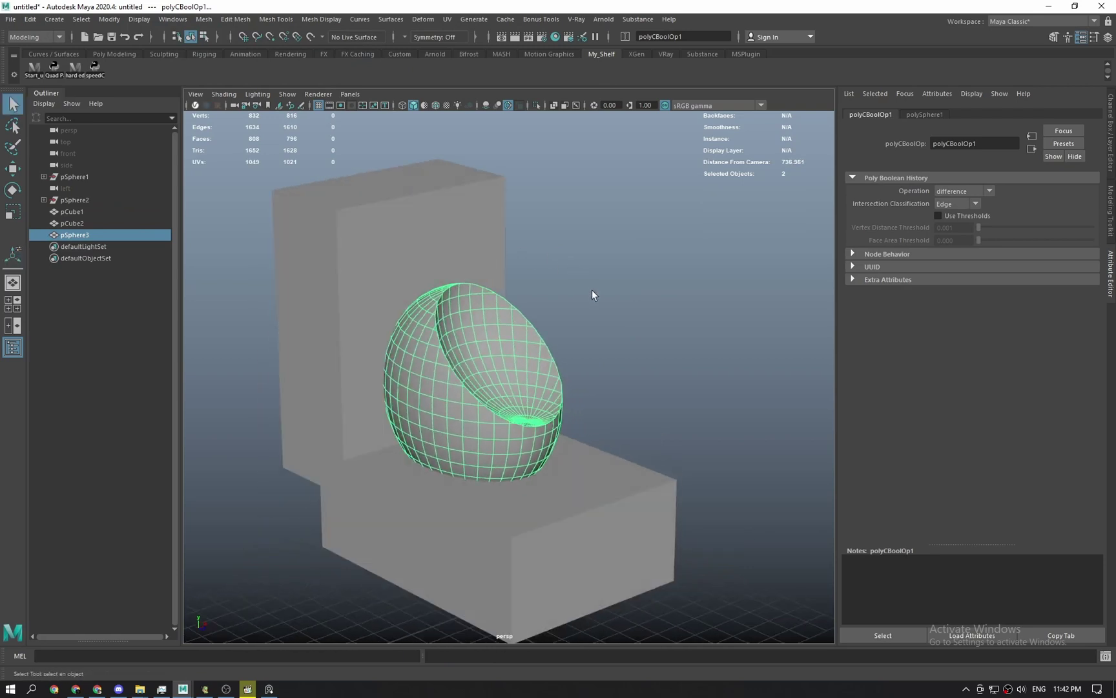
click(592, 295)
scroll(574, 319, up, 4)
alt+drag(493, 322, 407, 366)
scroll(407, 365, down, 3)
click(406, 366)
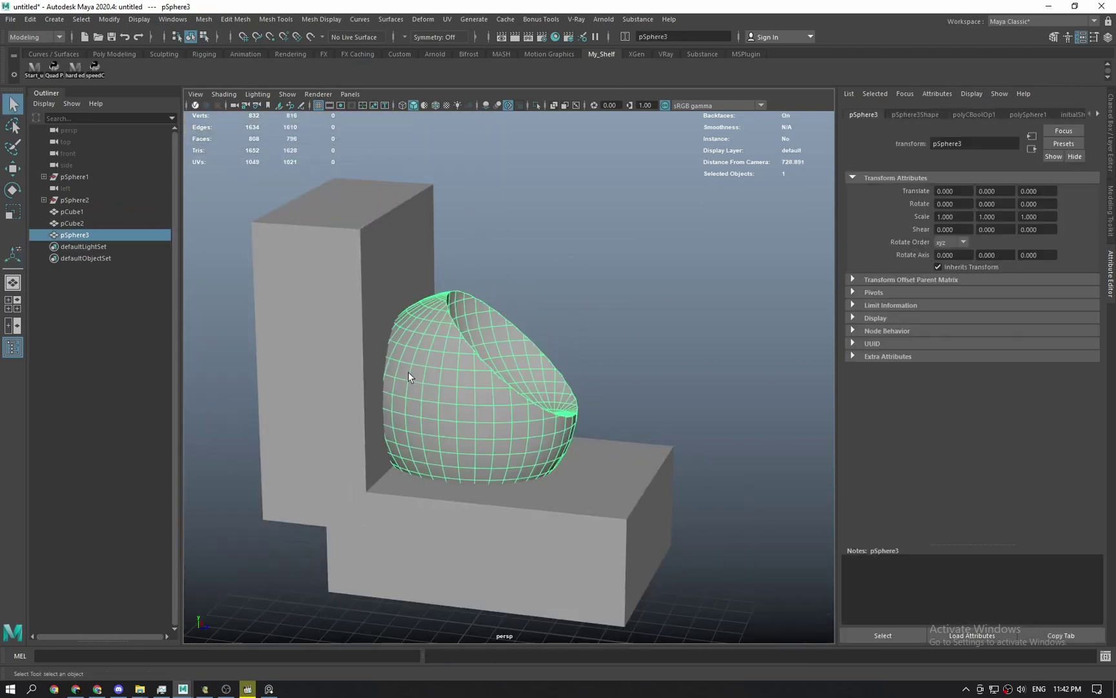
shift+click(354, 337)
click(204, 19)
Subtract the tall block and then the lower block from the bowl shell.
mouse_move(226, 48)
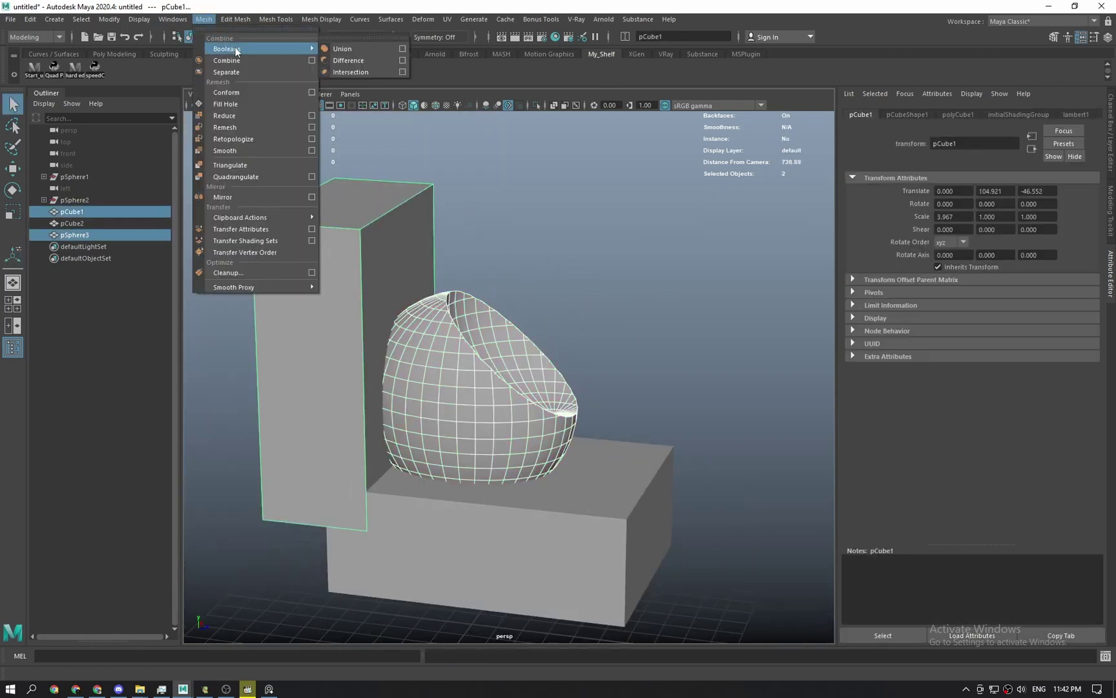
click(364, 63)
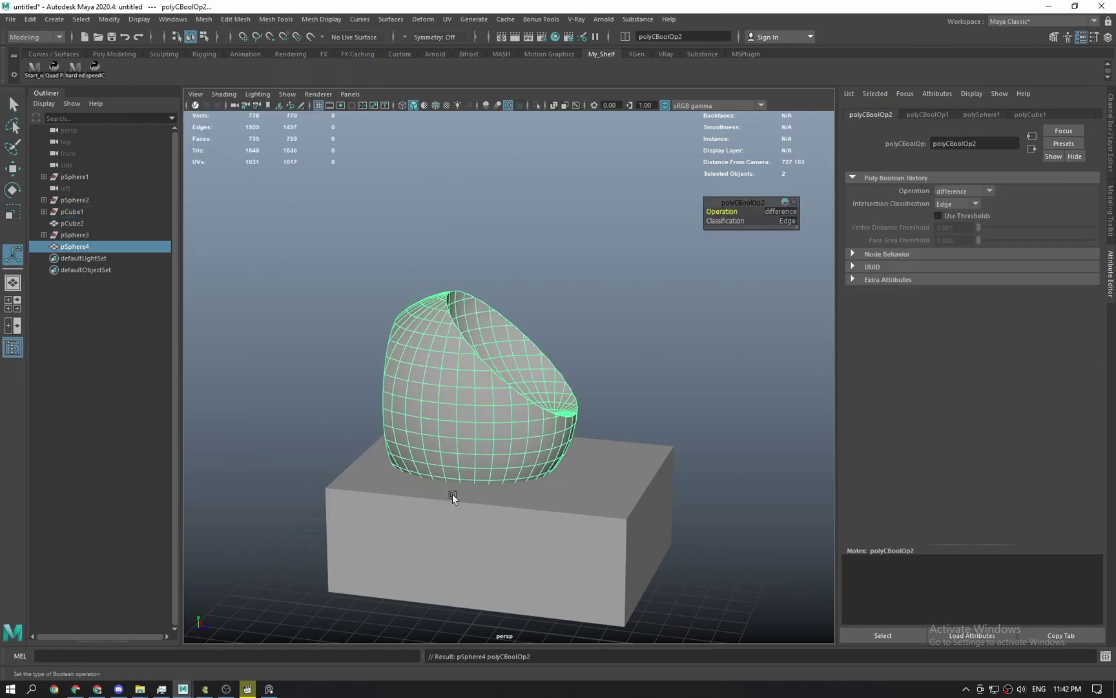
key(q)
shift+click(431, 545)
key(g)
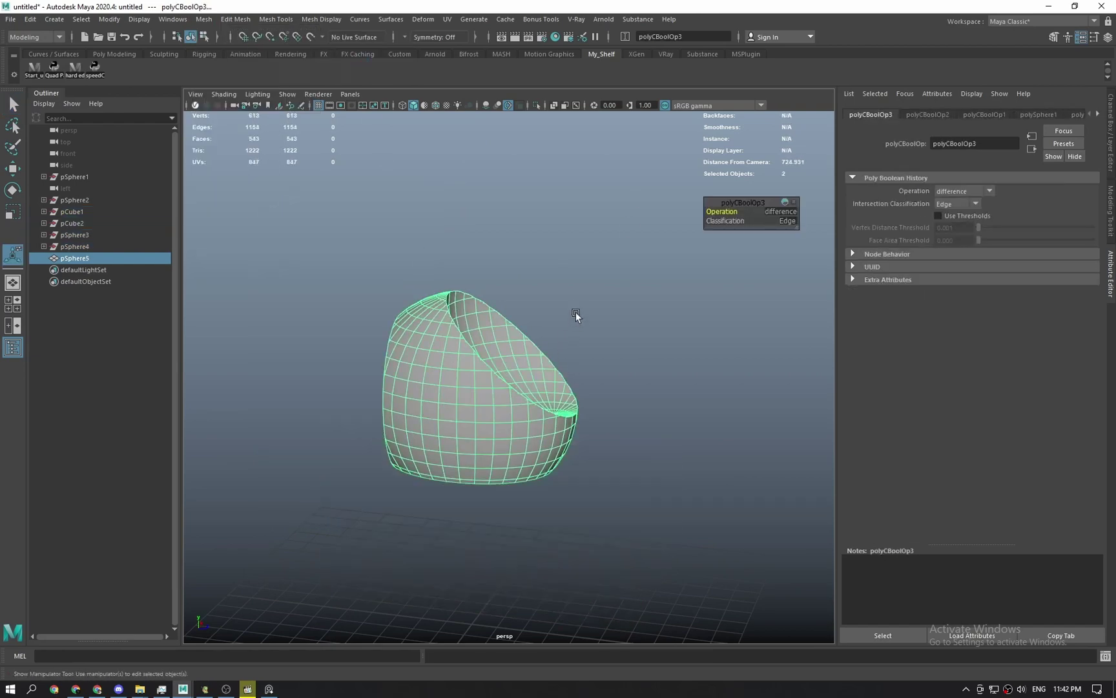
click(575, 311)
Switch to the left side view, dock Maya to the left half, and hide its interface.
key(space)
drag(548, 352, 463, 313)
drag(708, 13, 1, 323)
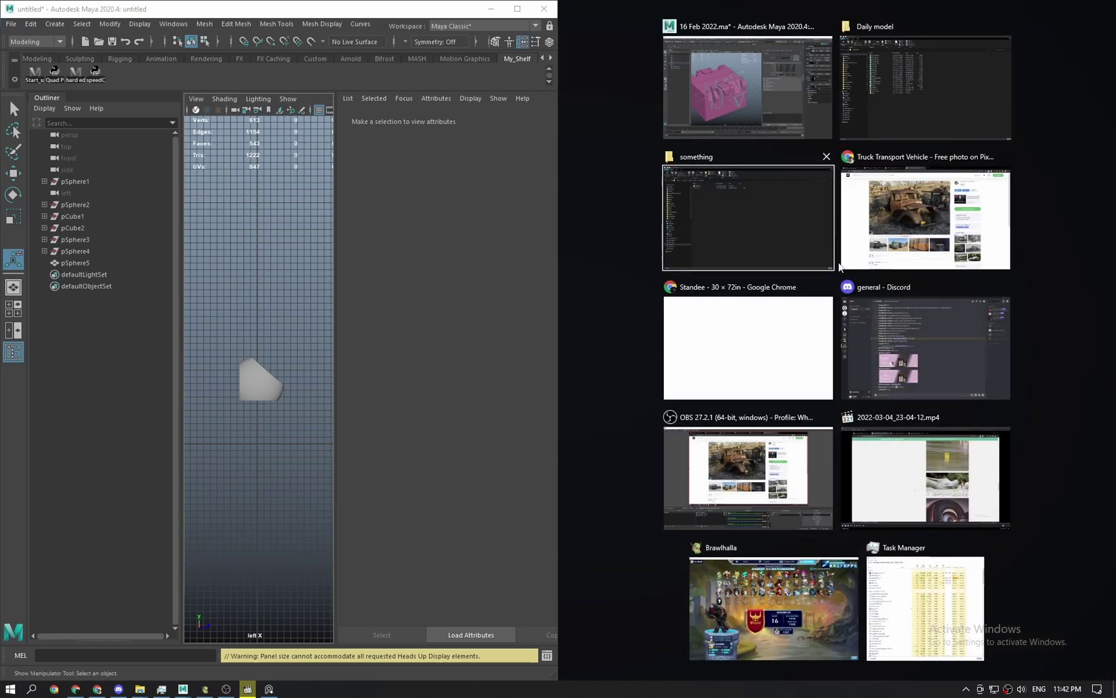
click(267, 279)
key(ctrl+space)
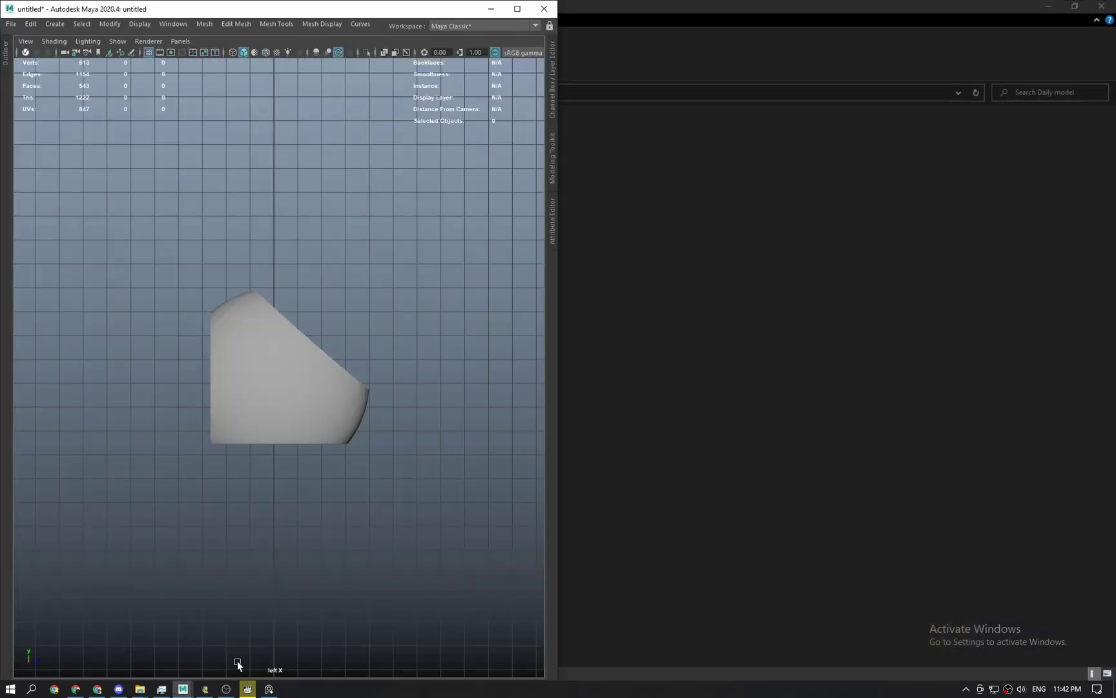
Place the urinal reference images at the top right of the screen.
click(275, 688)
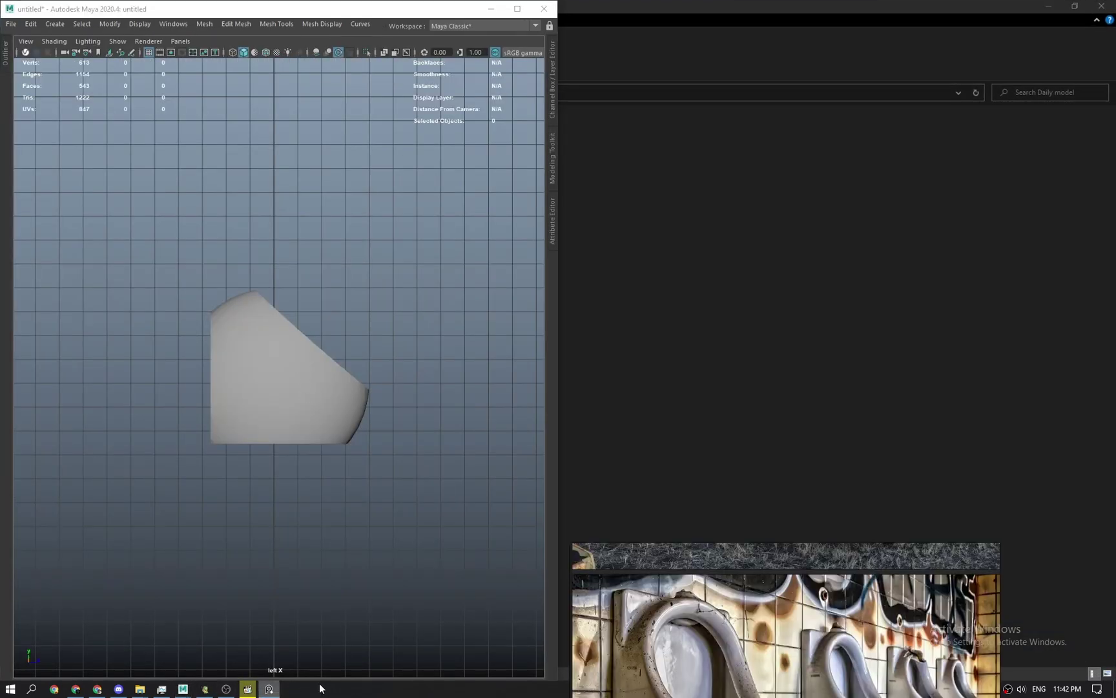
drag(795, 665, 924, 185)
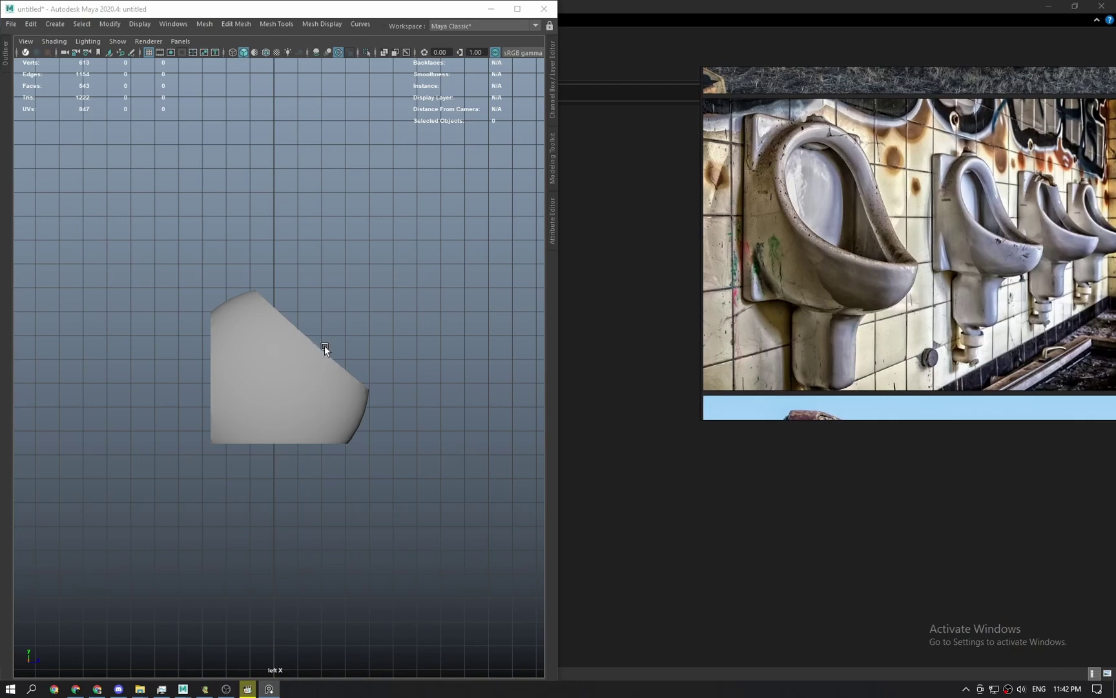
scroll(325, 346, up, 3)
scroll(864, 308, down, 5)
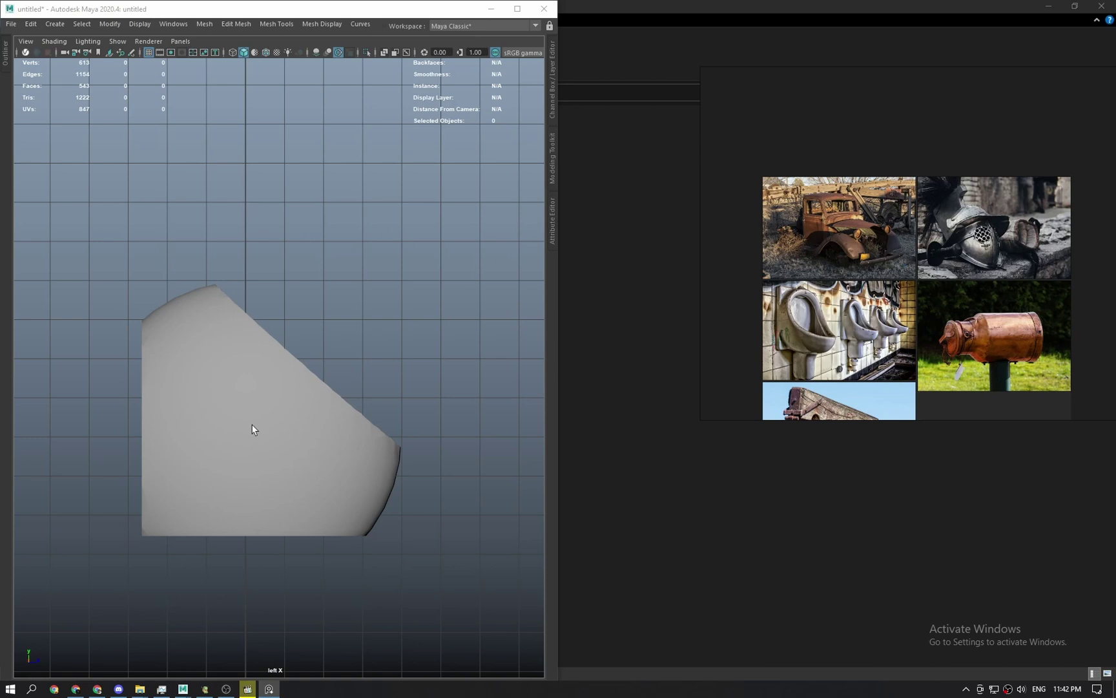
scroll(200, 389, down, 1)
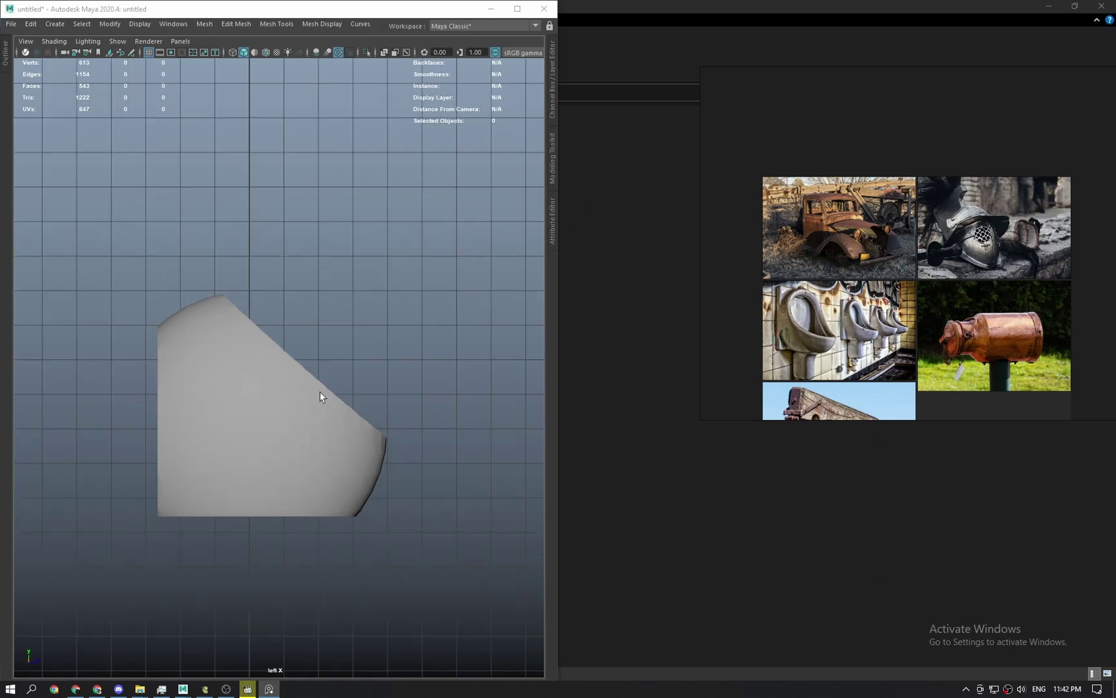
Select the bowl shell's inner faces and orbit around them.
click(285, 401)
drag(285, 402, 284, 287)
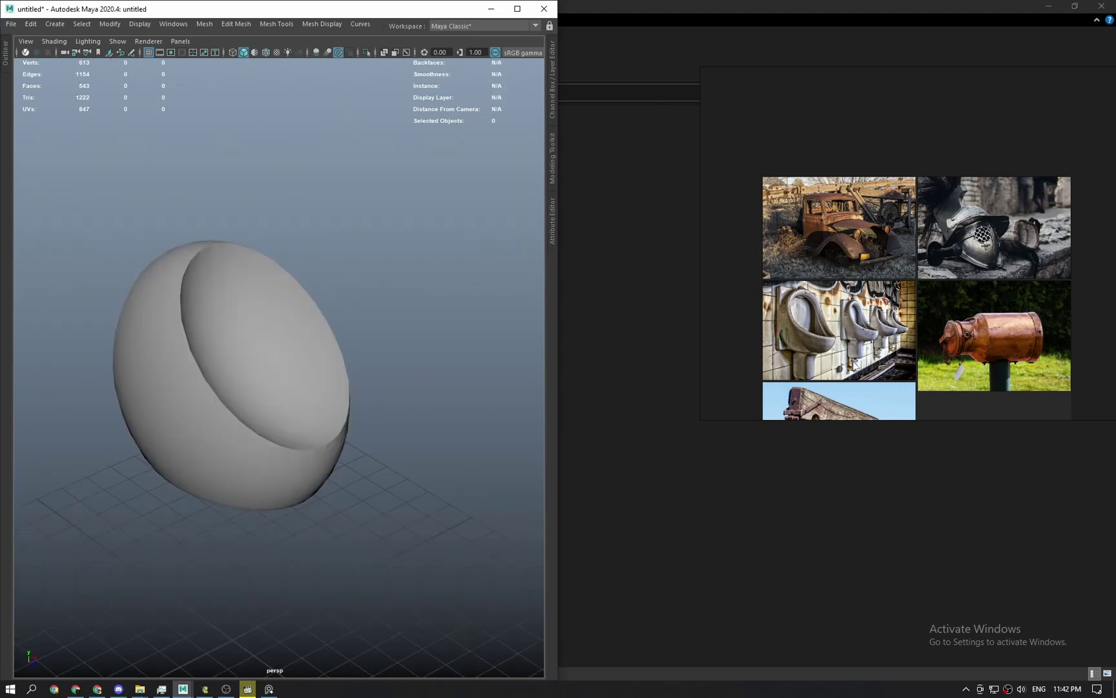
scroll(855, 357, up, 2)
scroll(819, 322, up, 2)
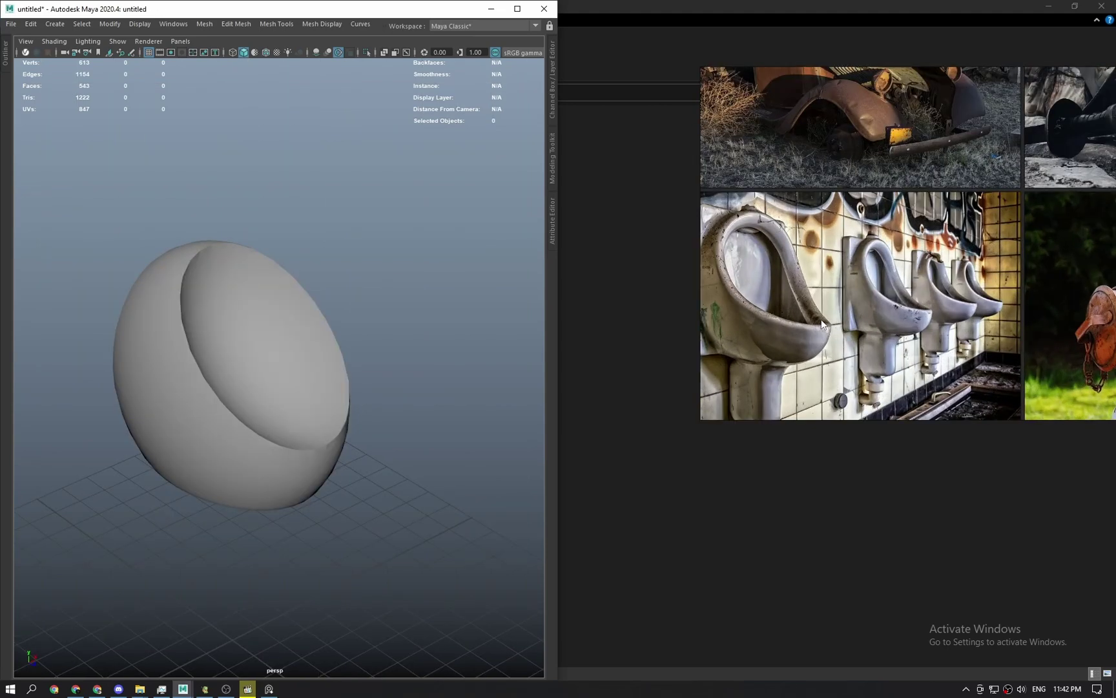
scroll(823, 324, up, 1)
alt+drag(268, 343, 291, 360)
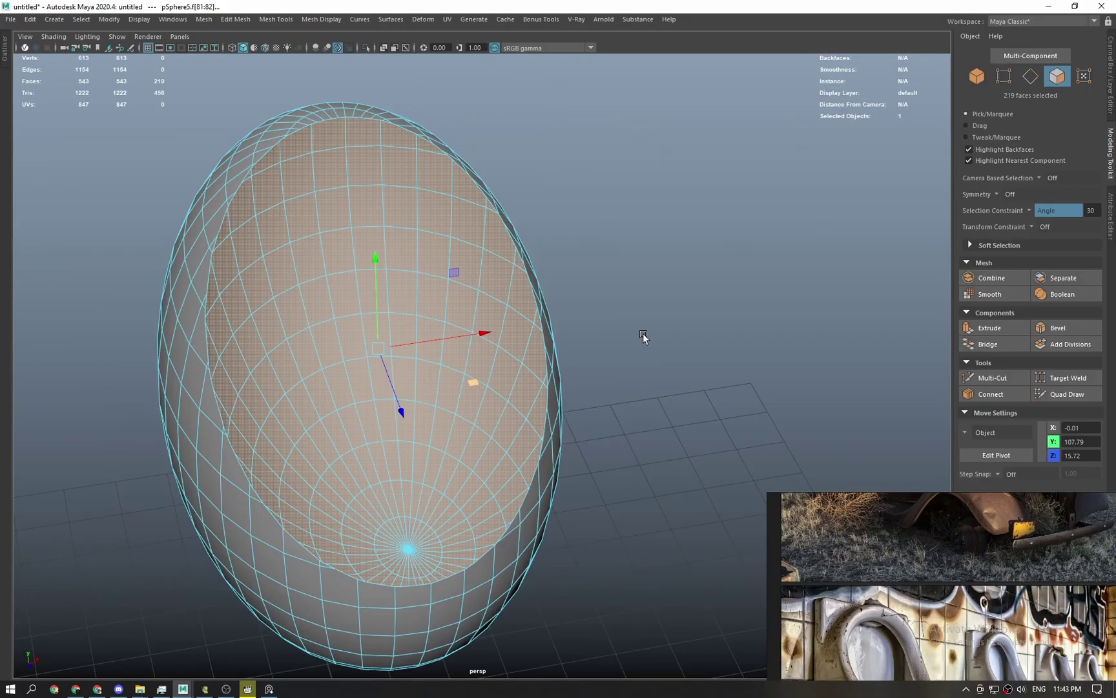
alt+drag(642, 336, 623, 322)
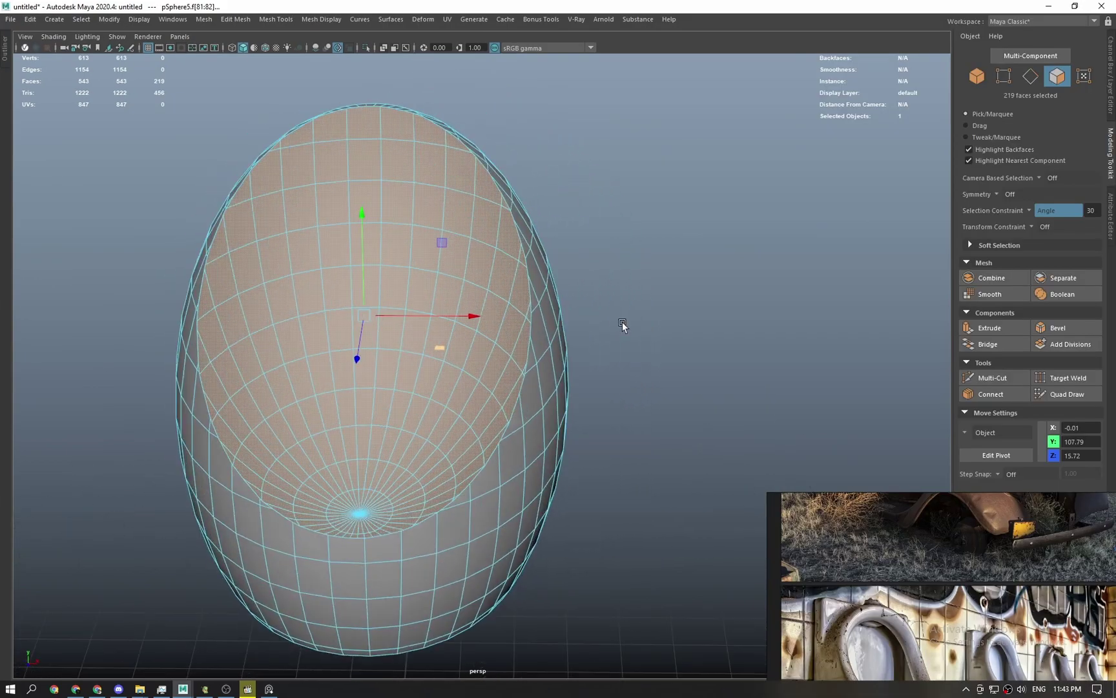
Delete the selected faces to open the shell, then scale it taller and slightly deeper.
key(Delete)
alt+drag(506, 308, 618, 311)
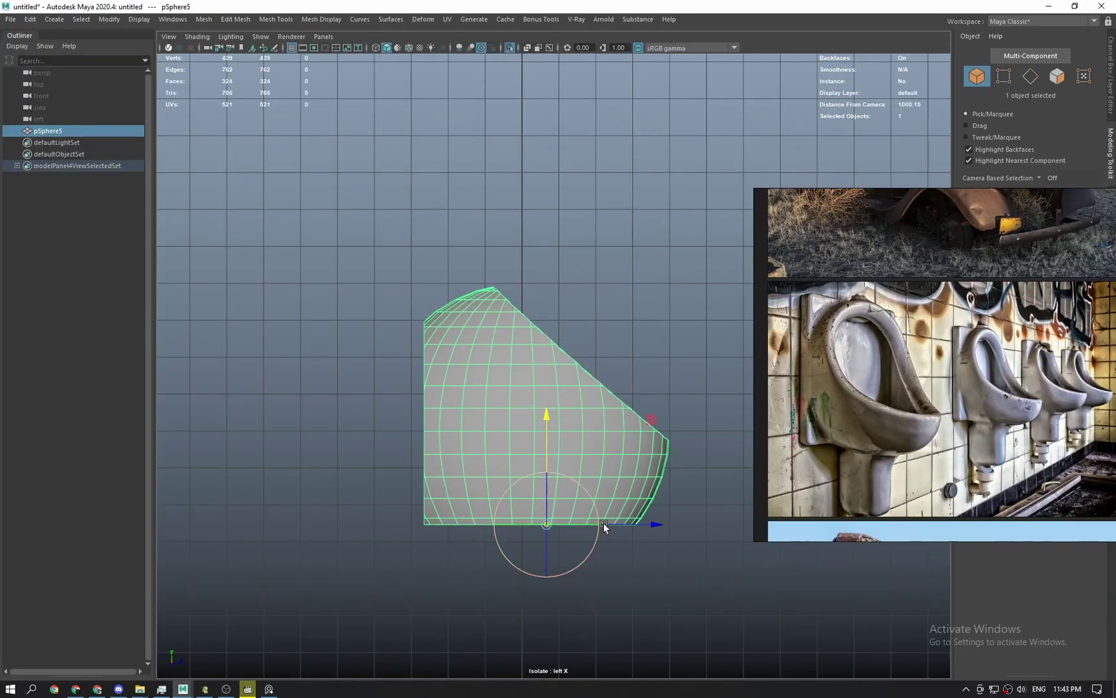
click(424, 524)
key(r)
middle_drag(423, 475, 442, 427)
scroll(439, 353, down, 3)
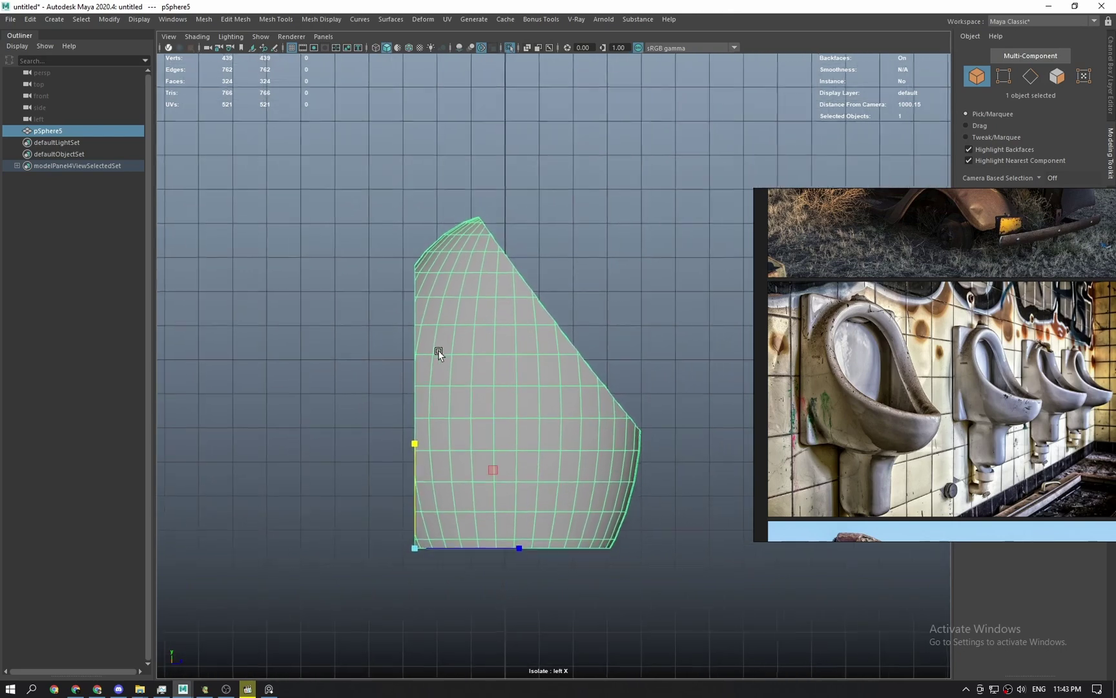
drag(506, 549, 511, 551)
key(q)
Widen the shell sideways in the front view.
click(596, 349)
key(space)
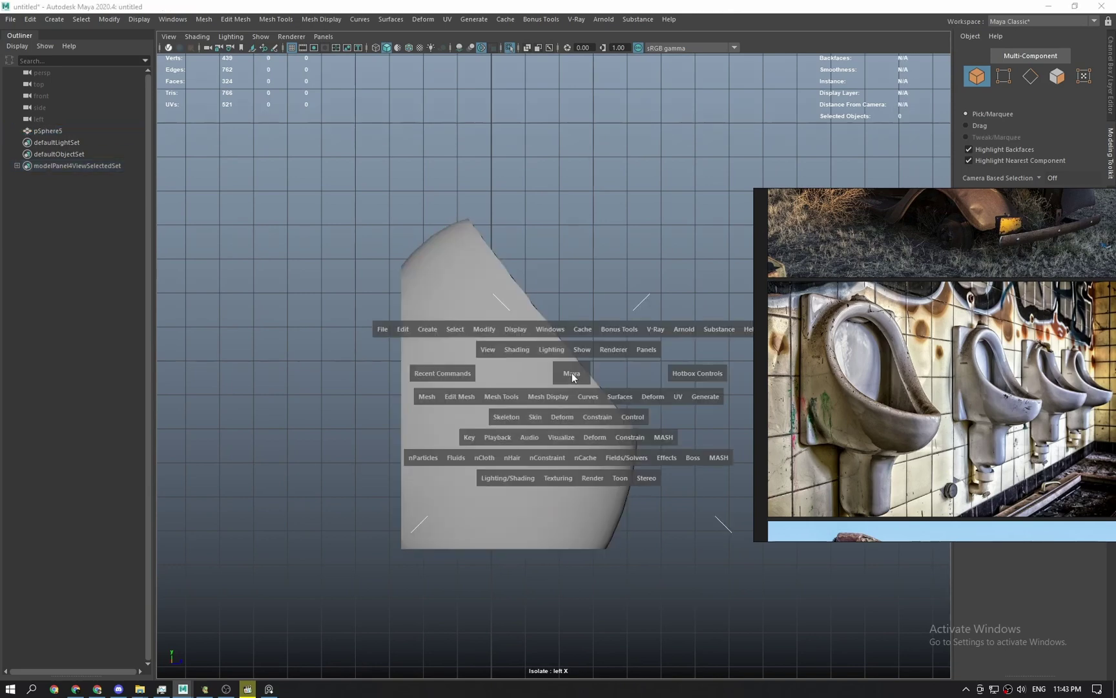
drag(573, 372, 491, 442)
key(space)
click(582, 300)
key(r)
mouse_move(628, 311)
mouse_down()
mouse_move(664, 318)
mouse_move(626, 319)
mouse_up()
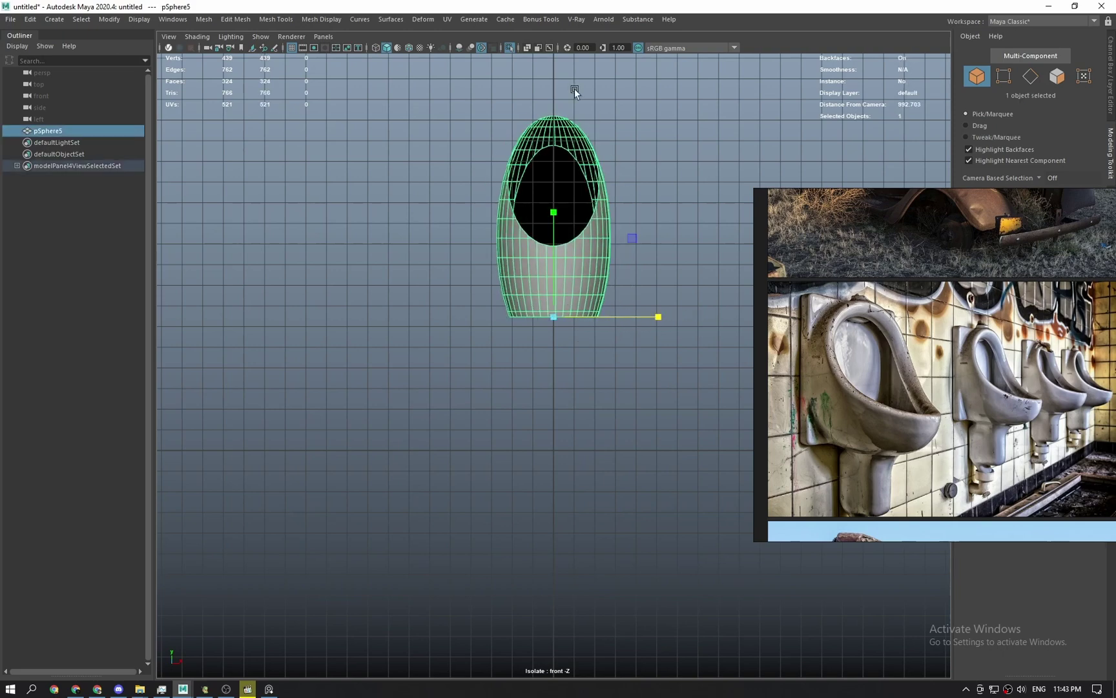
Fine-tune the shell's width and view its opening from a tilted perspective angle.
key(space)
drag(526, 292, 523, 292)
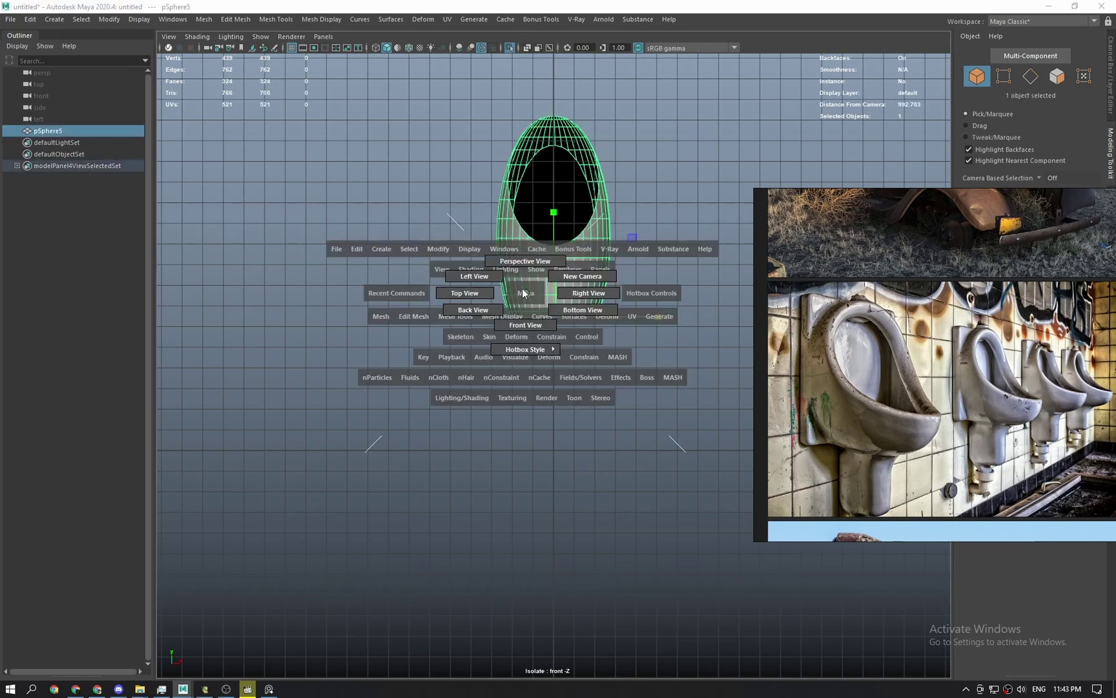
mouse_move(646, 324)
mouse_down()
mouse_move(638, 319)
mouse_move(666, 319)
mouse_move(650, 318)
mouse_move(660, 256)
mouse_up()
key(space)
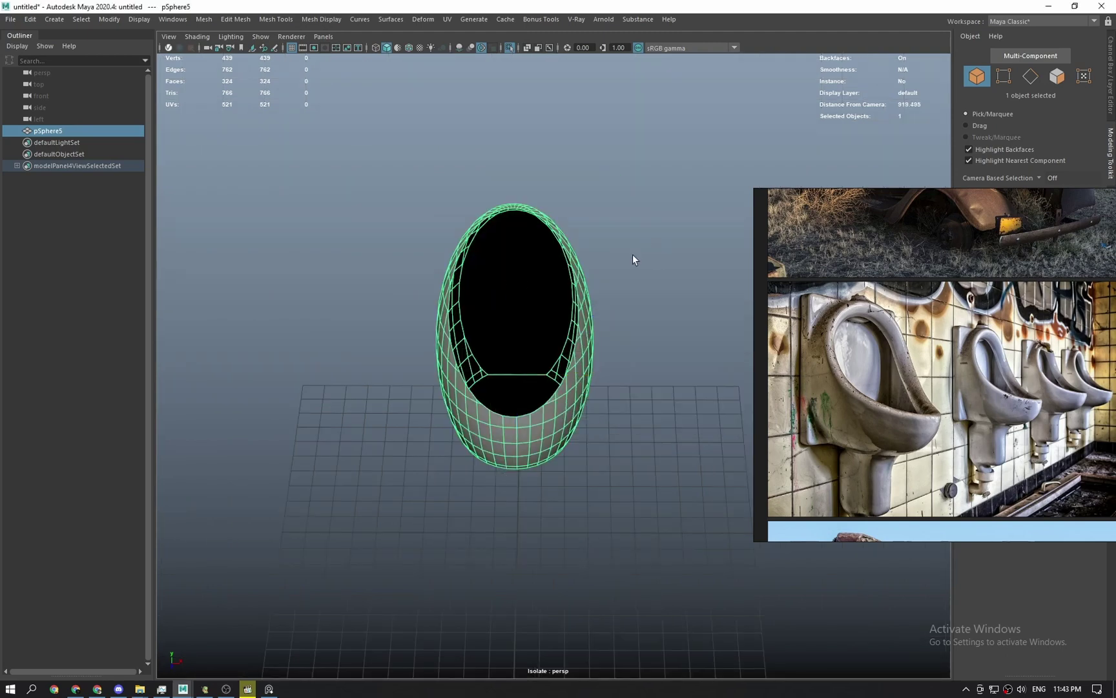
click(632, 254)
mouse_move(545, 364)
alt+mouse_down()
mouse_move(670, 334)
mouse_move(536, 385)
alt+mouse_up()
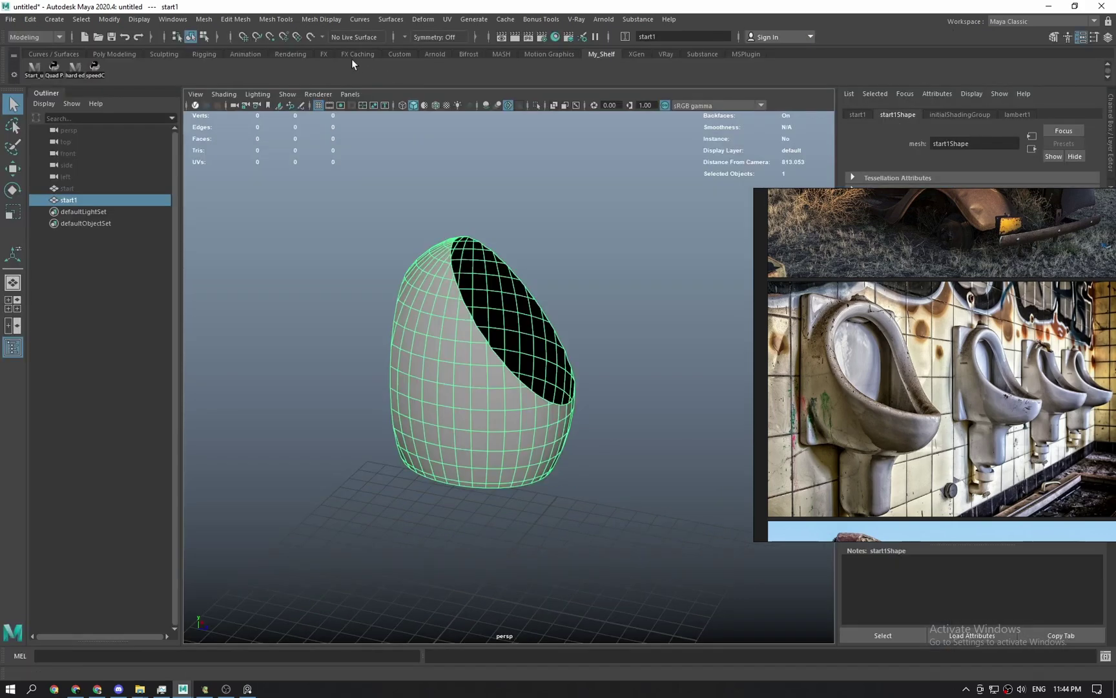
From the Poly Modeling shelf, try retopologizing the bowl shell, then undo it.
click(125, 52)
alt+drag(525, 199, 494, 177)
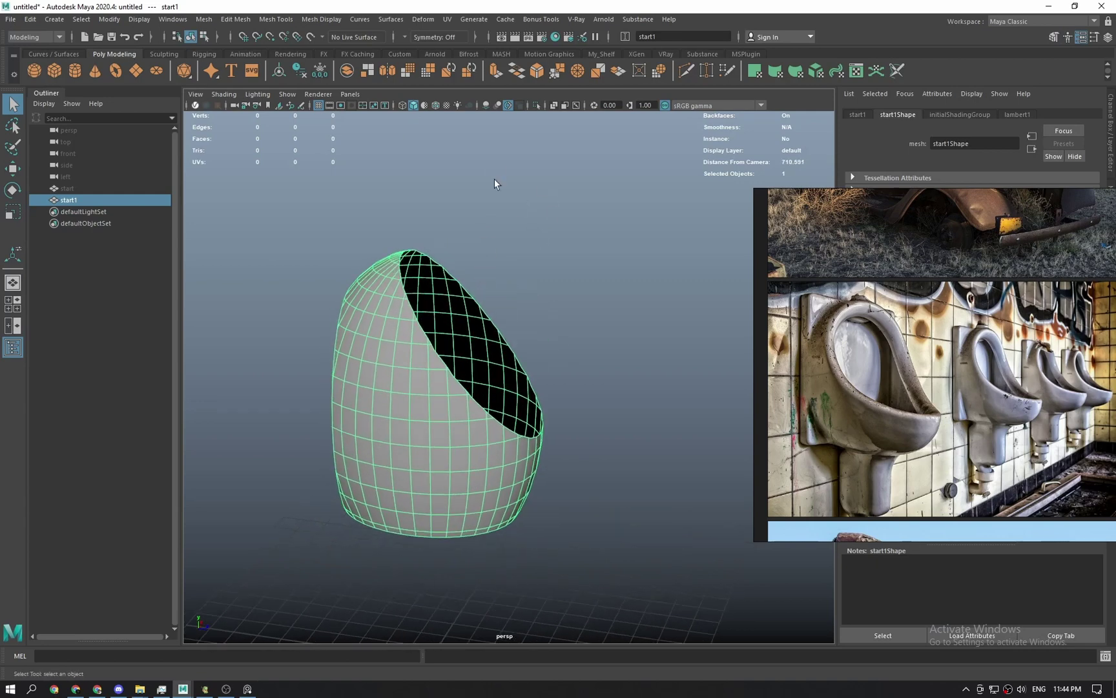
click(474, 71)
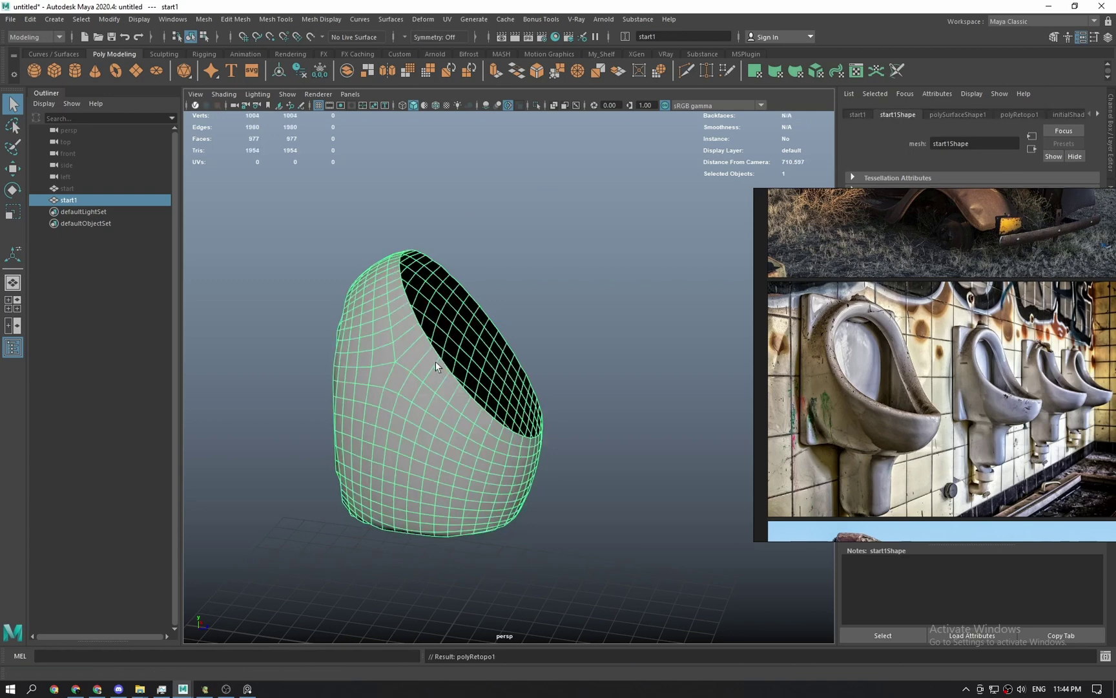
right_drag(976, 301, 999, 420)
alt+drag(467, 382, 508, 347)
key(ctrl+z)
right_drag(924, 362, 927, 444)
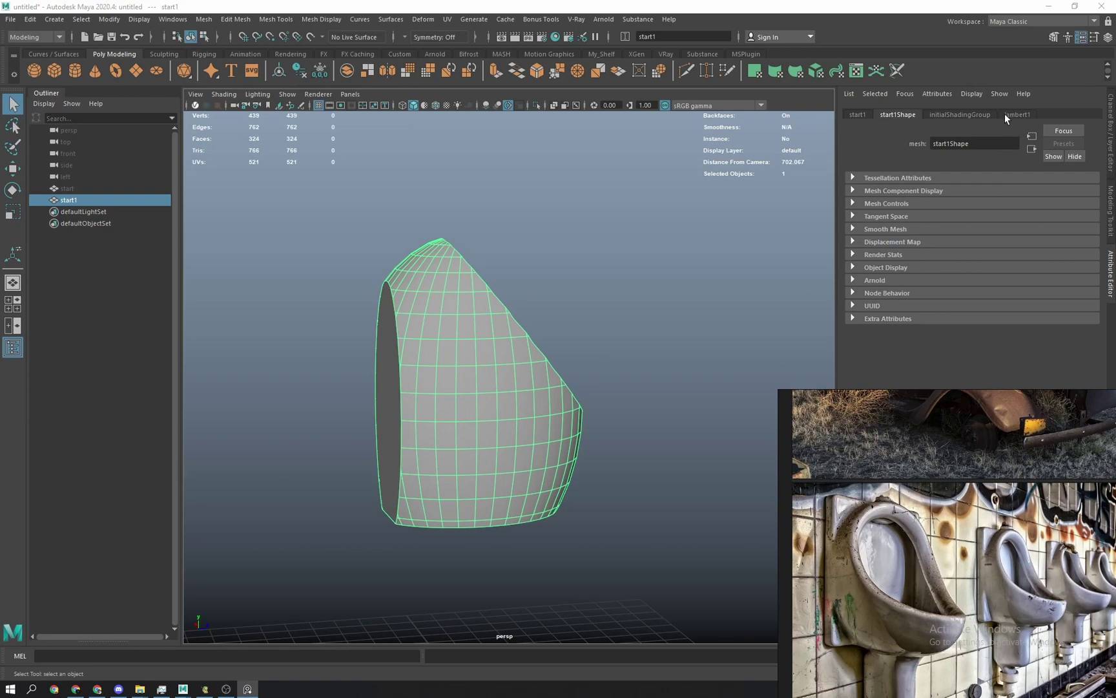
Check the Modeling Toolkit options, retopologize the shell again and undo it.
click(1111, 206)
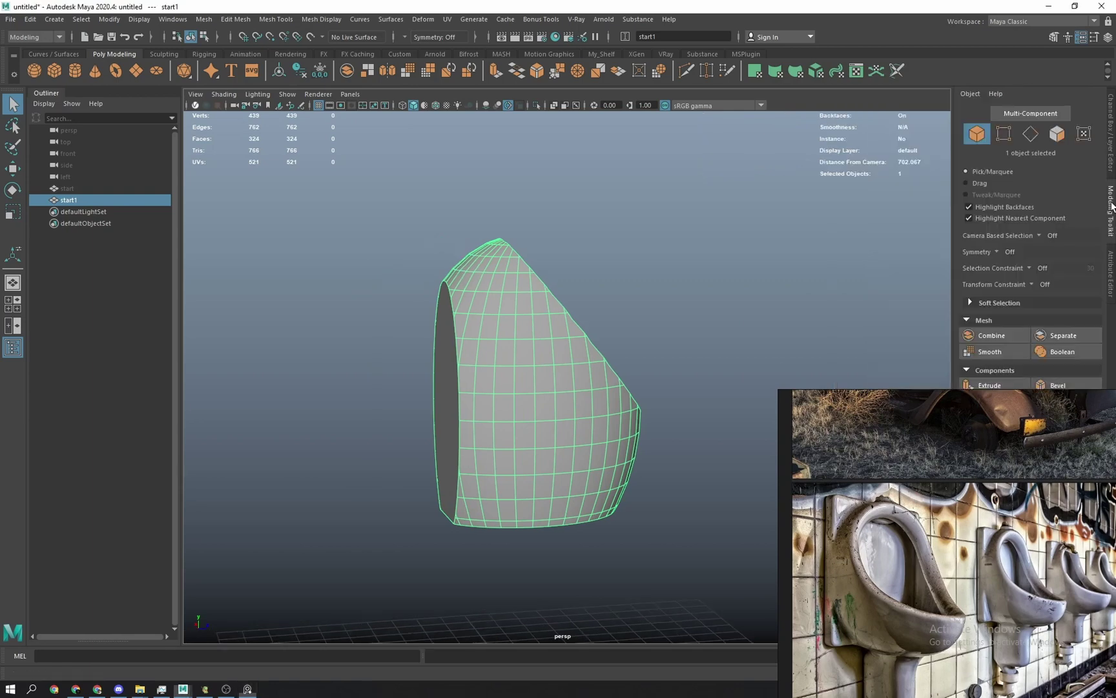
click(1111, 270)
scroll(460, 407, up, 2)
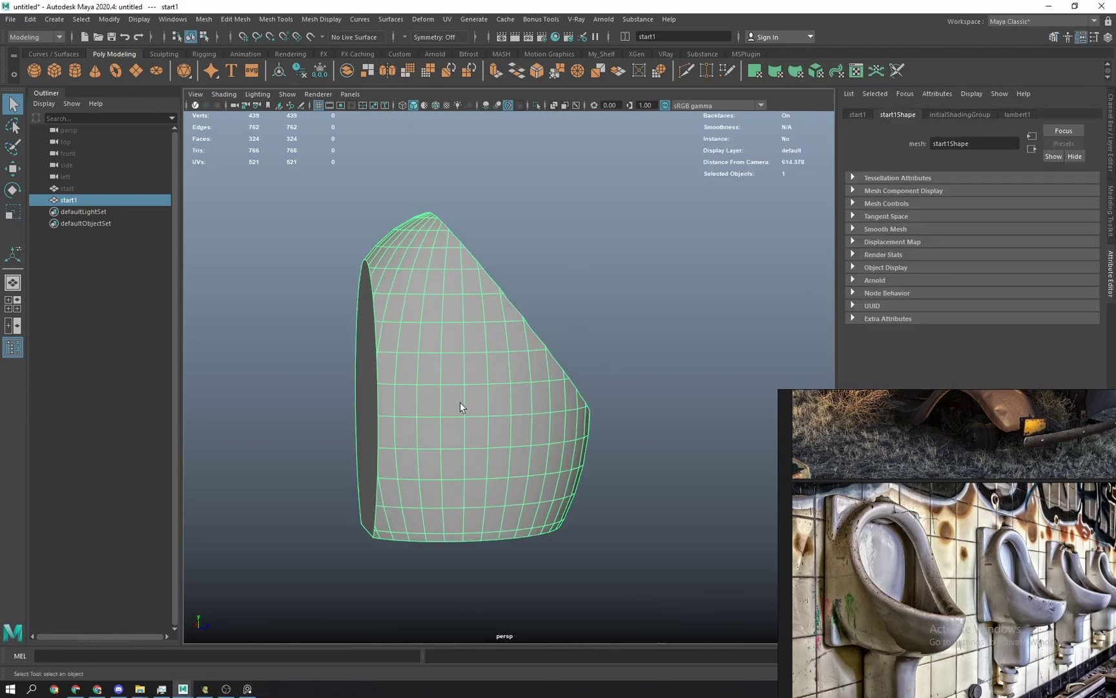
click(472, 70)
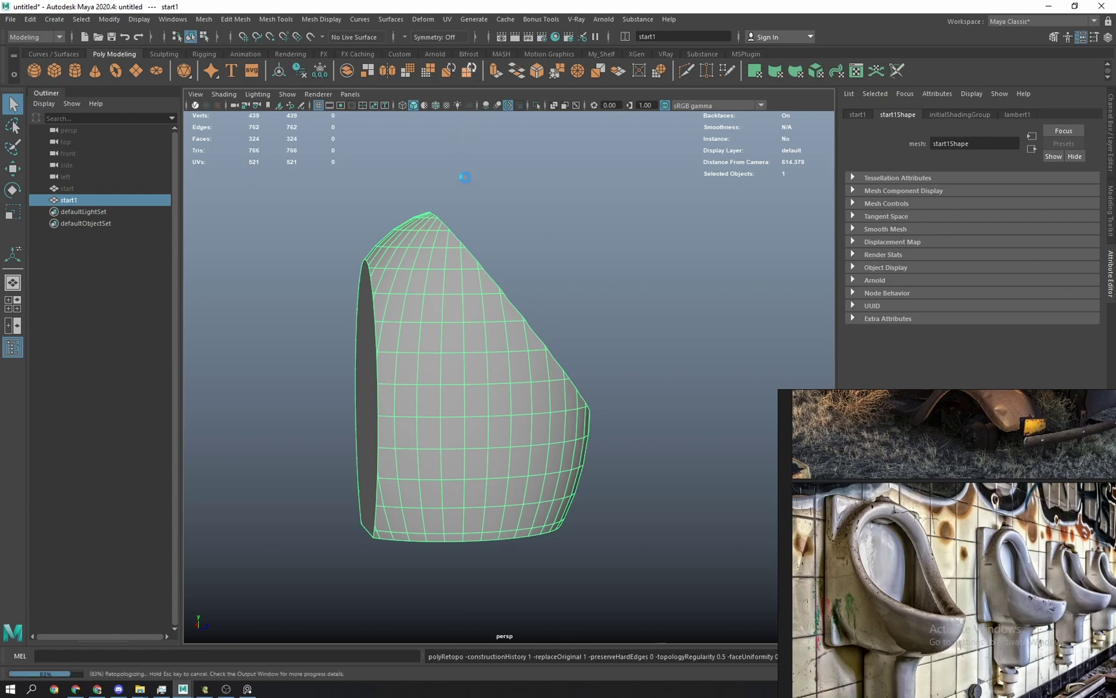
alt+drag(453, 256, 436, 447)
key(ctrl+z)
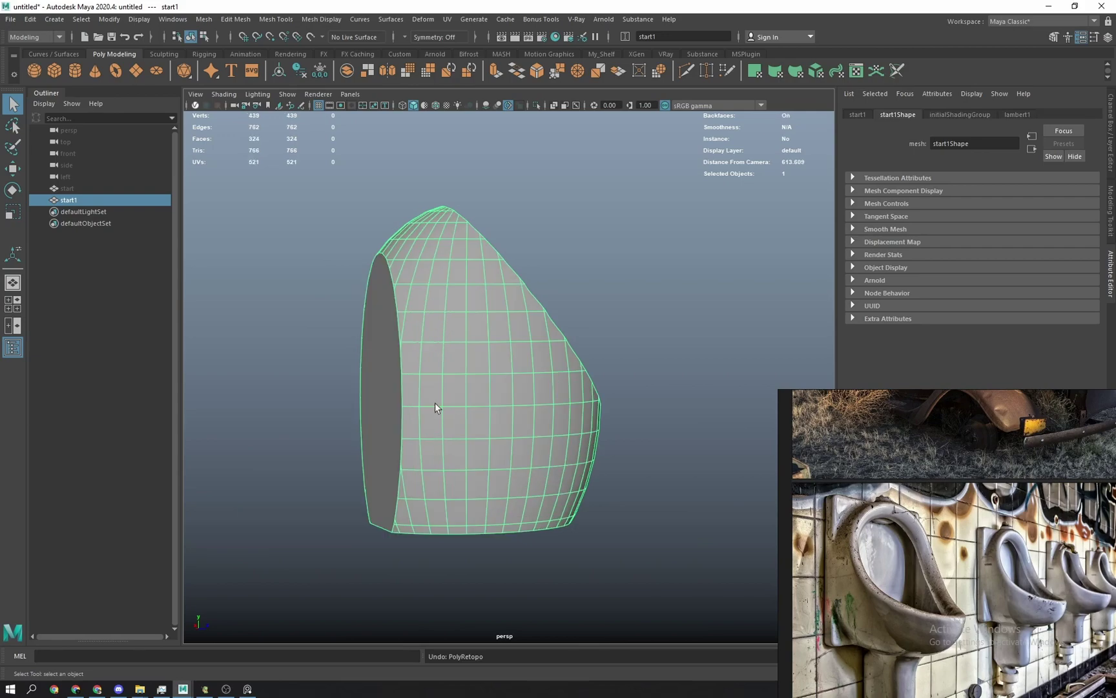
Remesh the bowl shell into dense, even triangles.
click(442, 73)
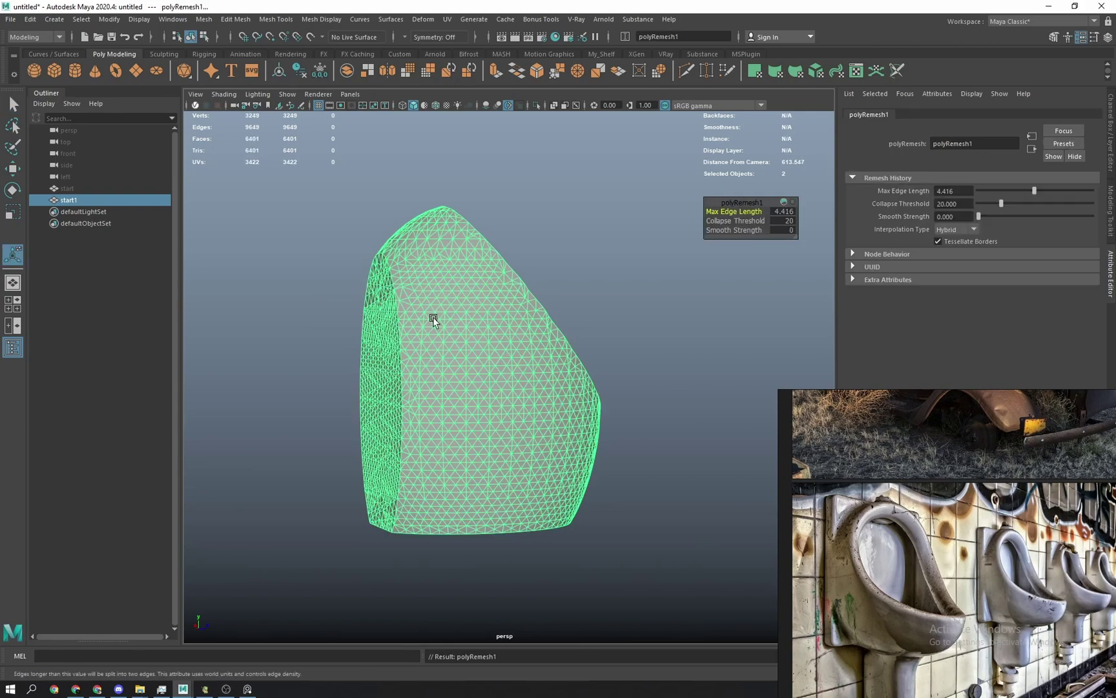
alt+drag(431, 319, 391, 327)
alt+drag(554, 298, 579, 299)
scroll(569, 298, up, 2)
key(q)
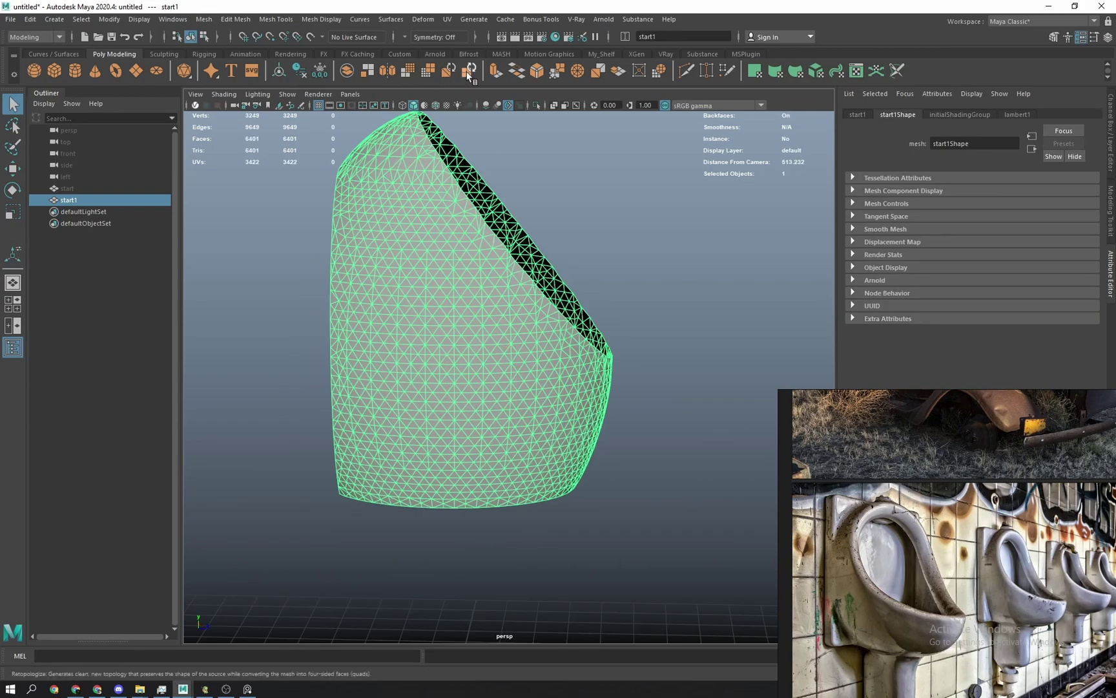
Retopologize the remeshed shell into quads with Preserve Hard Edges turned on.
click(470, 73)
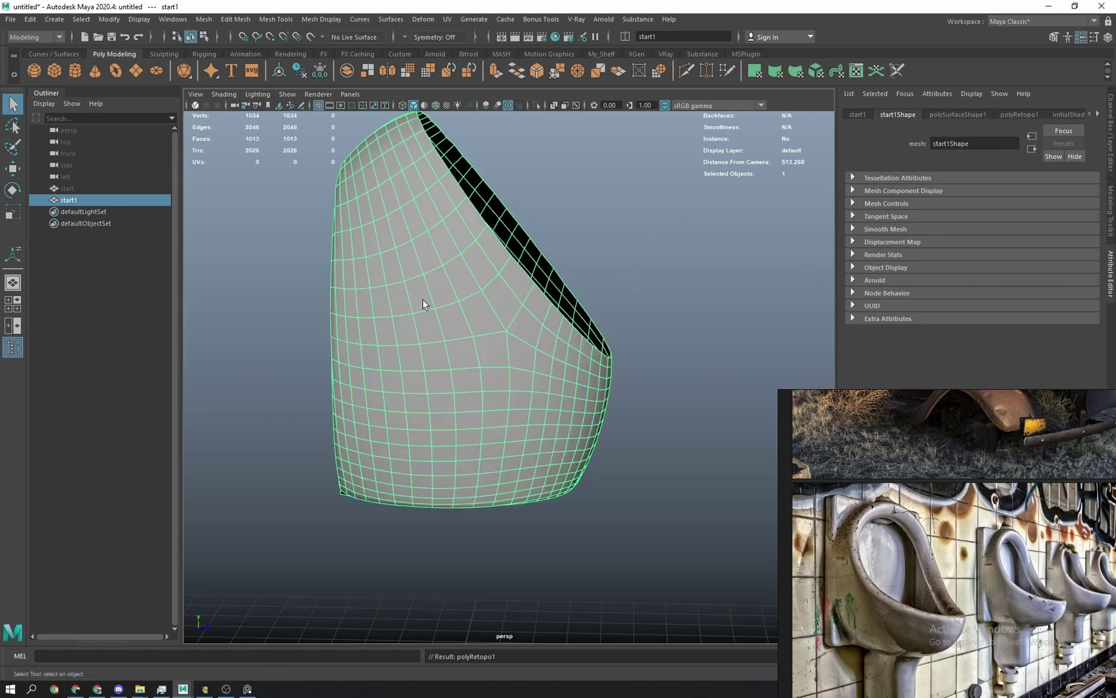
mouse_move(424, 307)
alt+mouse_down()
mouse_move(526, 289)
mouse_move(501, 296)
mouse_move(495, 217)
mouse_move(407, 314)
alt+mouse_up()
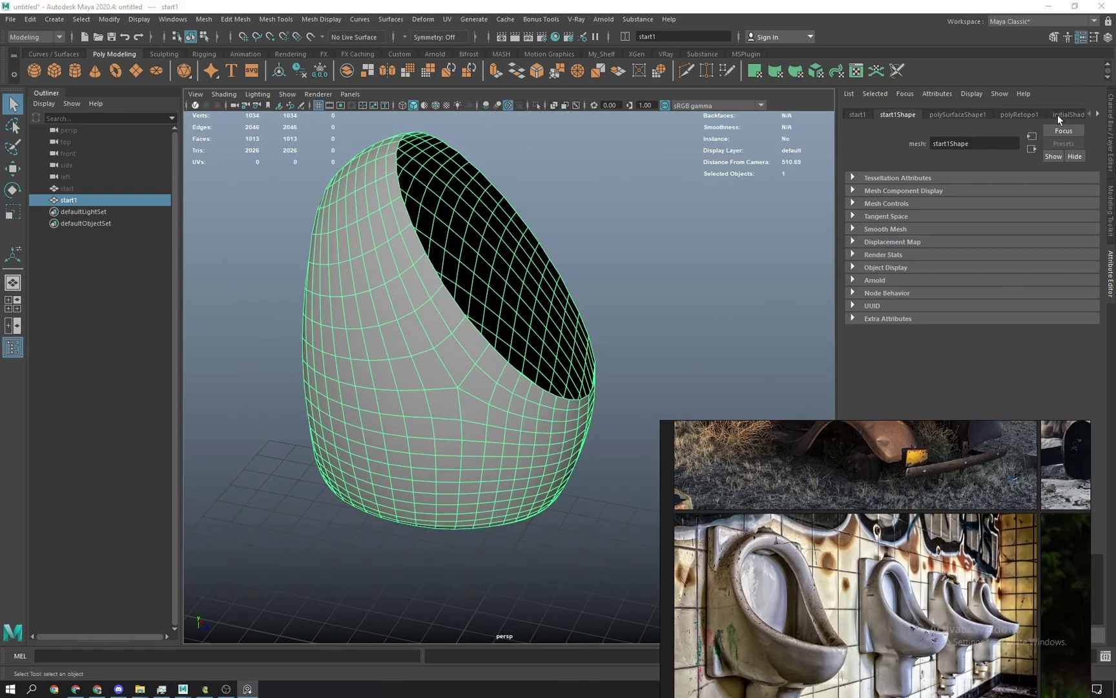
click(1040, 116)
click(938, 214)
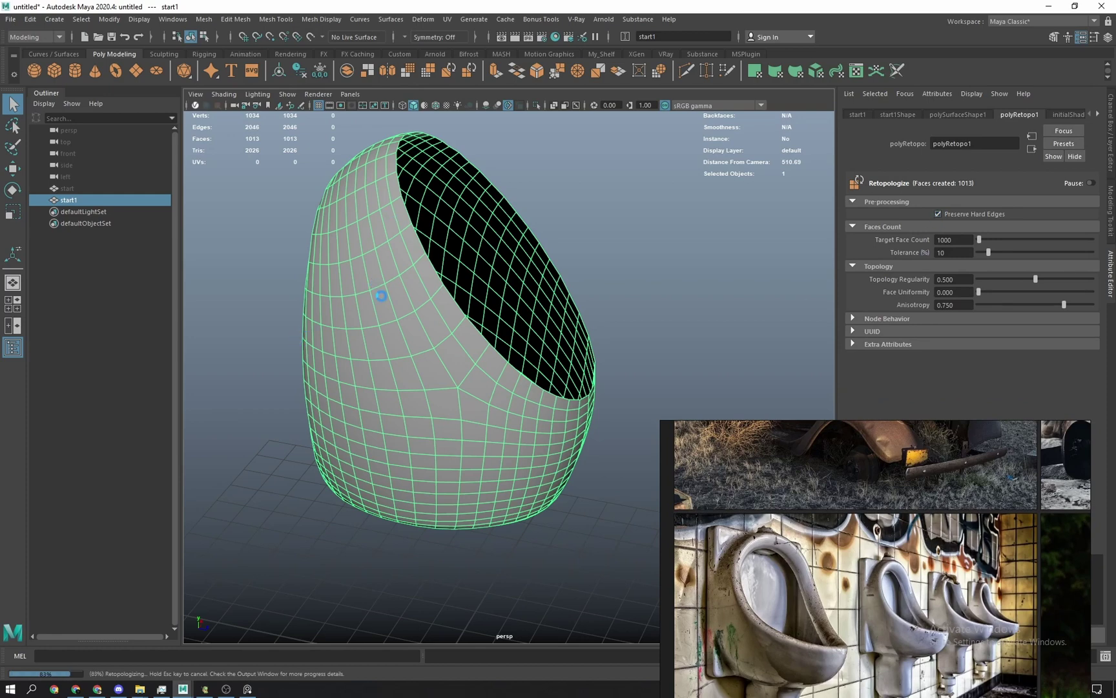
alt+drag(317, 307, 378, 317)
alt+right_drag(379, 317, 387, 355)
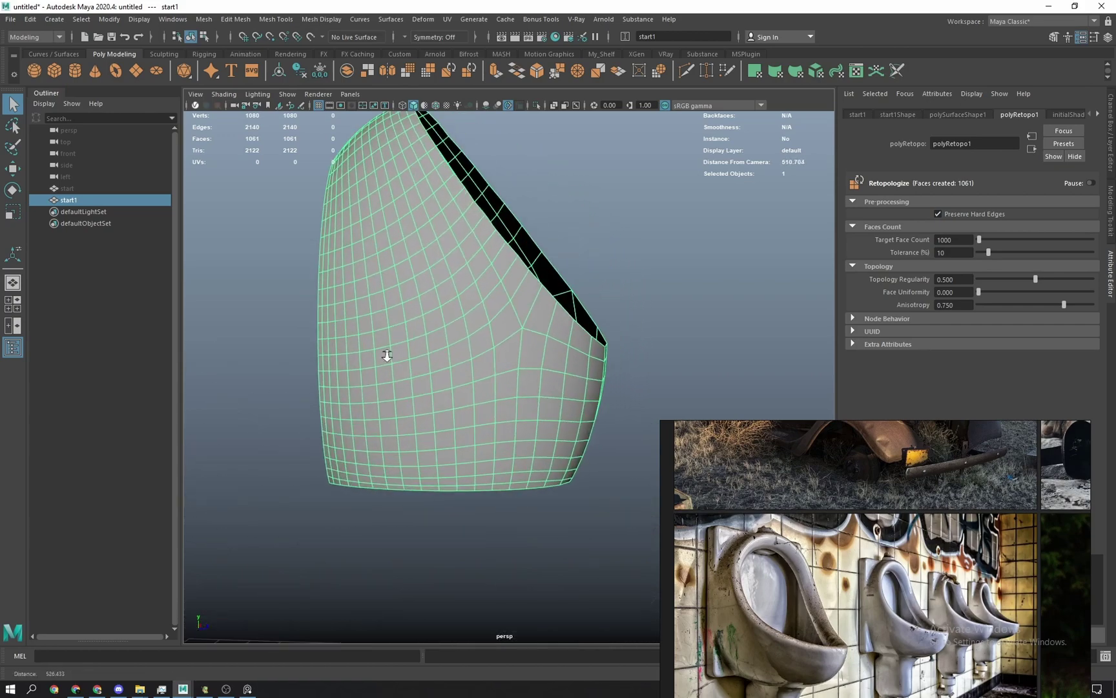
click(961, 291)
Set polyRetopo1 Face Uniformity to 0.5 and clear the leftover text in the MEL command line.
text(0.5)
key(Return)
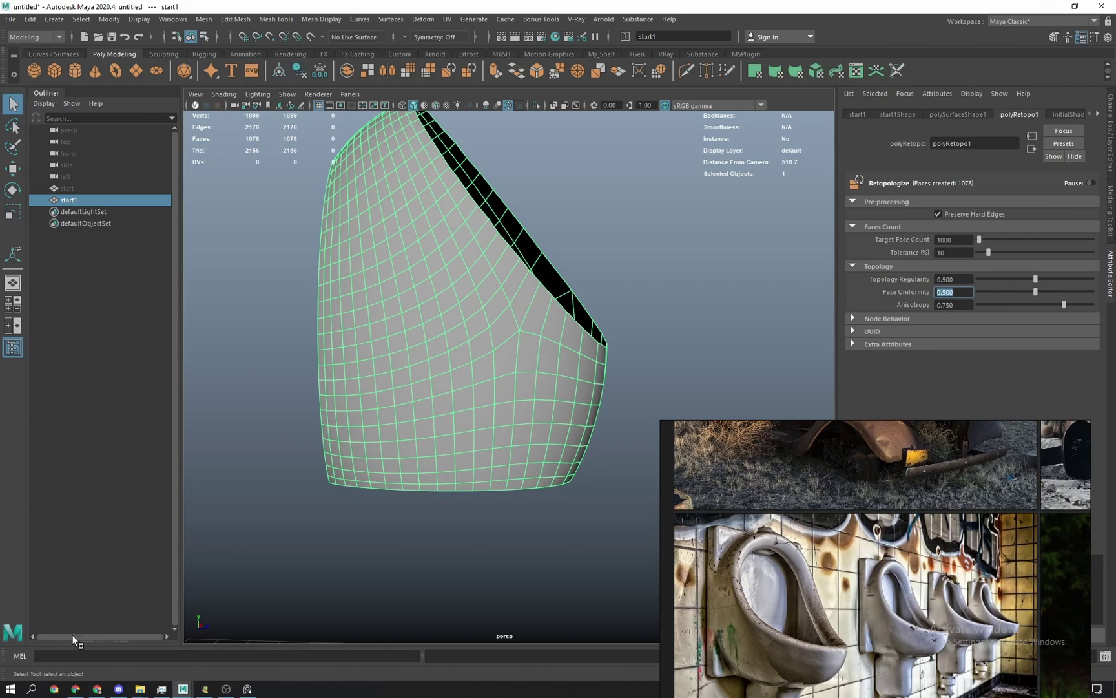
click(58, 655)
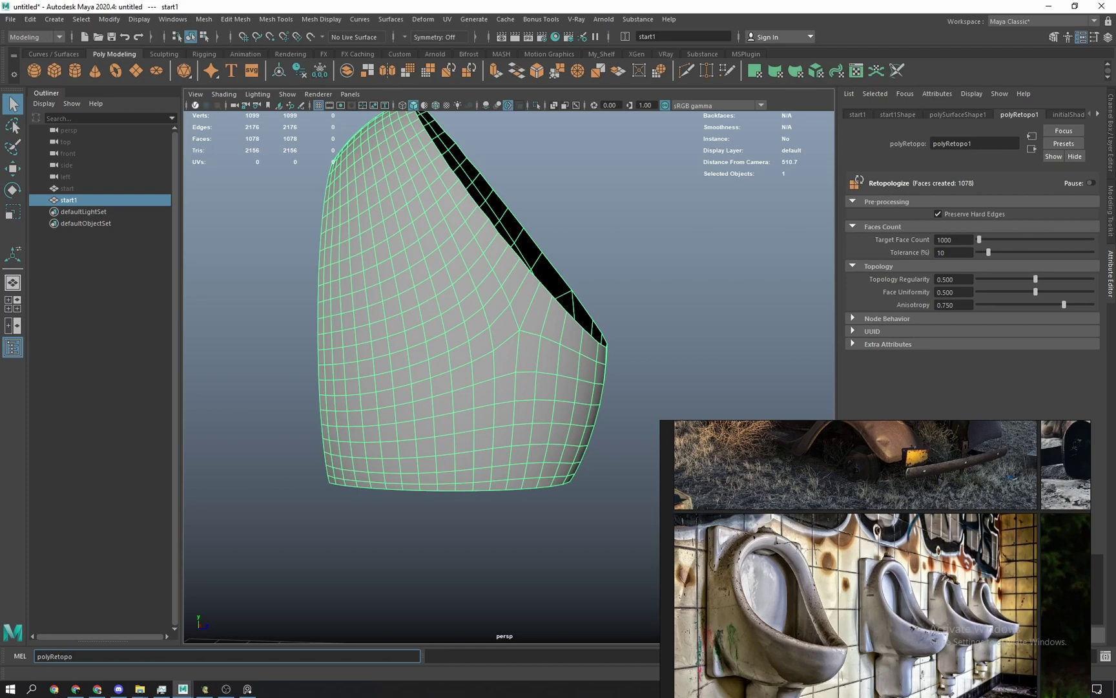
key(ctrl+a)
key(BackSpace)
alt+drag(637, 244, 480, 289)
alt+drag(462, 360, 458, 332)
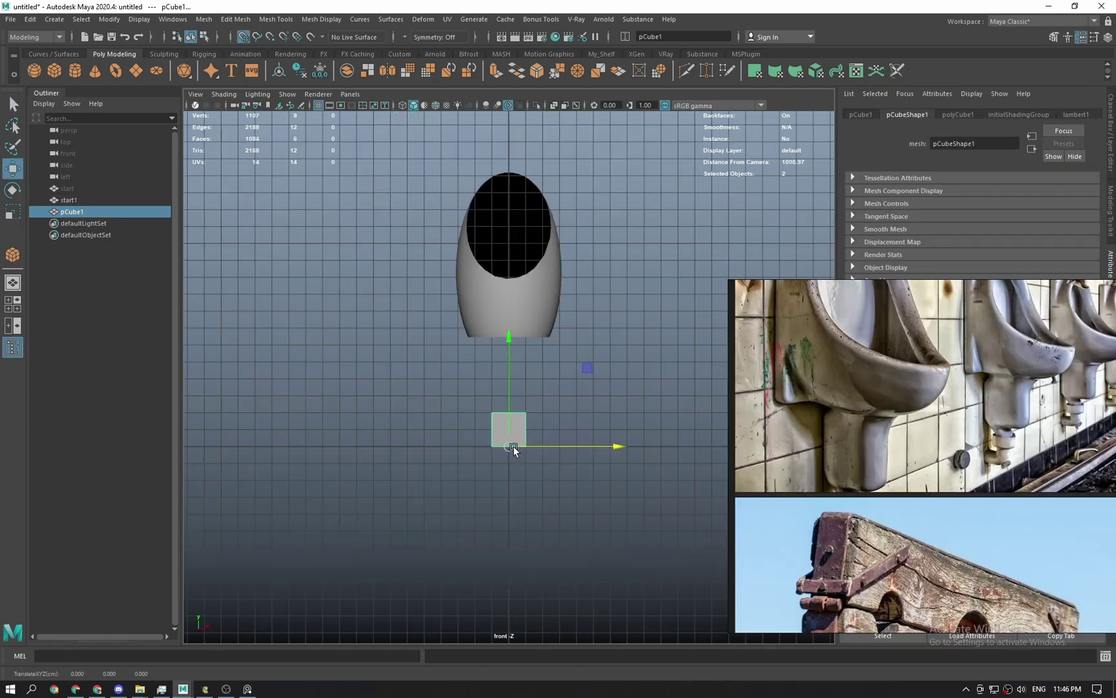
scroll(546, 417, up, 2)
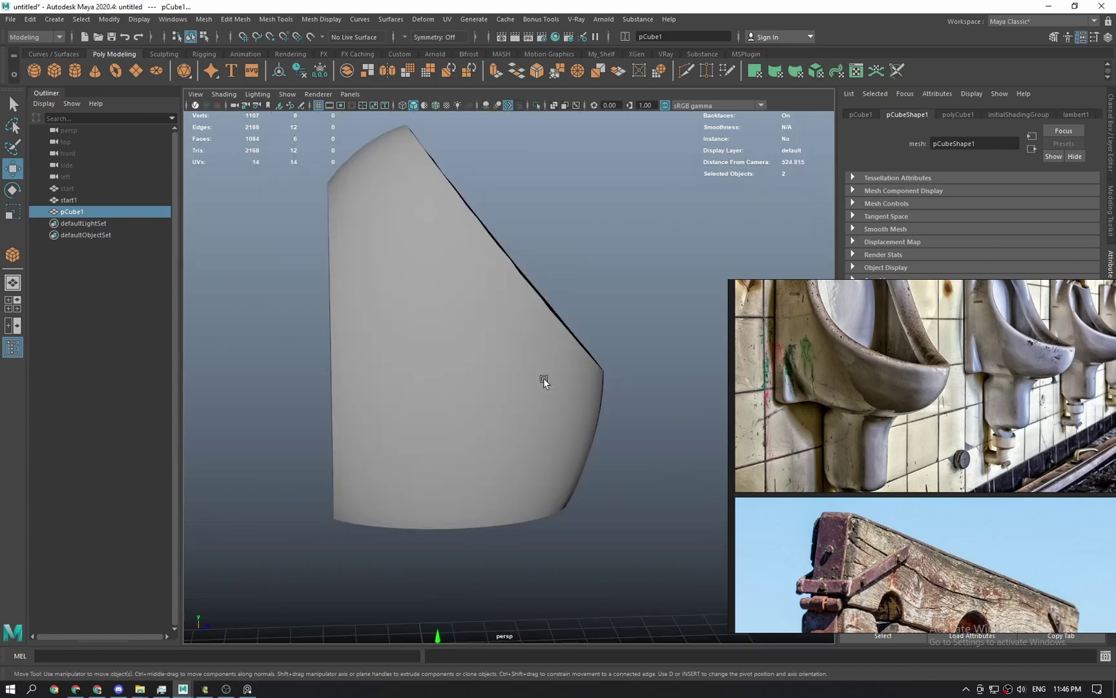
Stretch pCube1 to a trial height of 53.8 below the bowl.
alt+drag(544, 378, 510, 456)
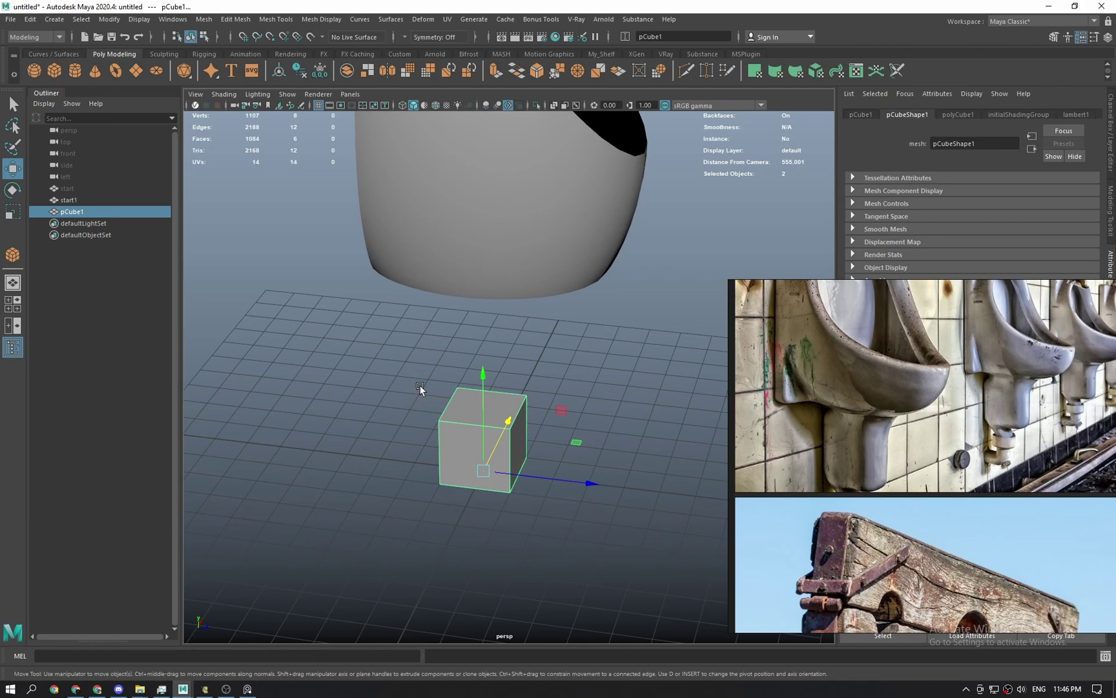
alt+drag(347, 338, 393, 380)
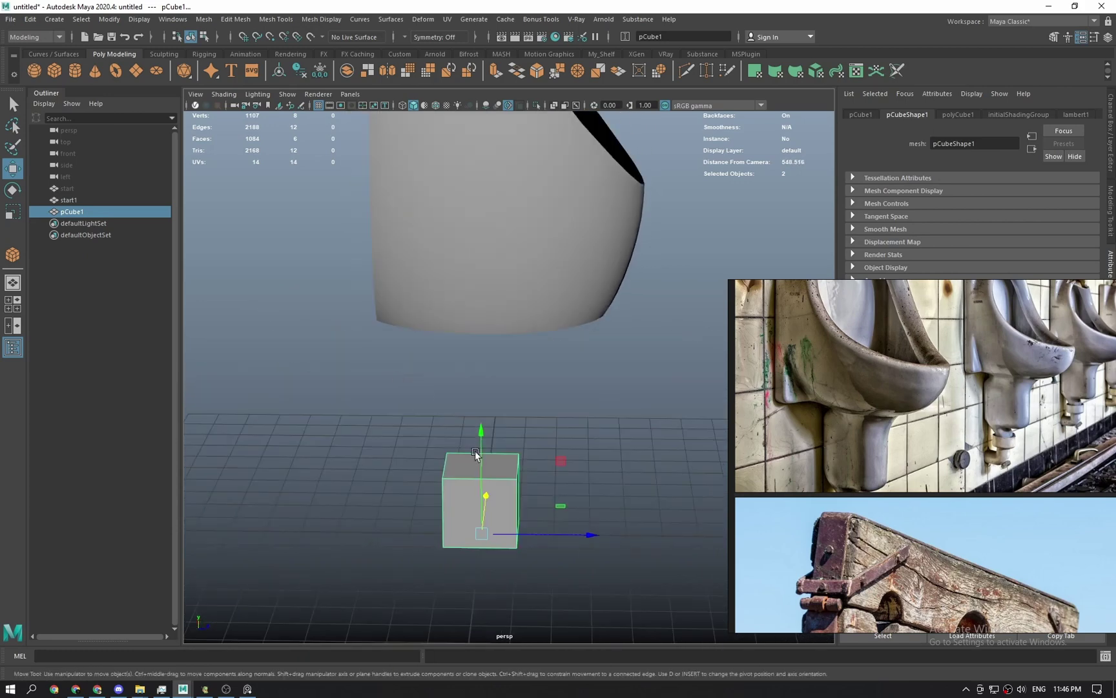
mouse_move(495, 527)
alt+mouse_down()
mouse_move(466, 506)
mouse_move(475, 522)
alt+mouse_up()
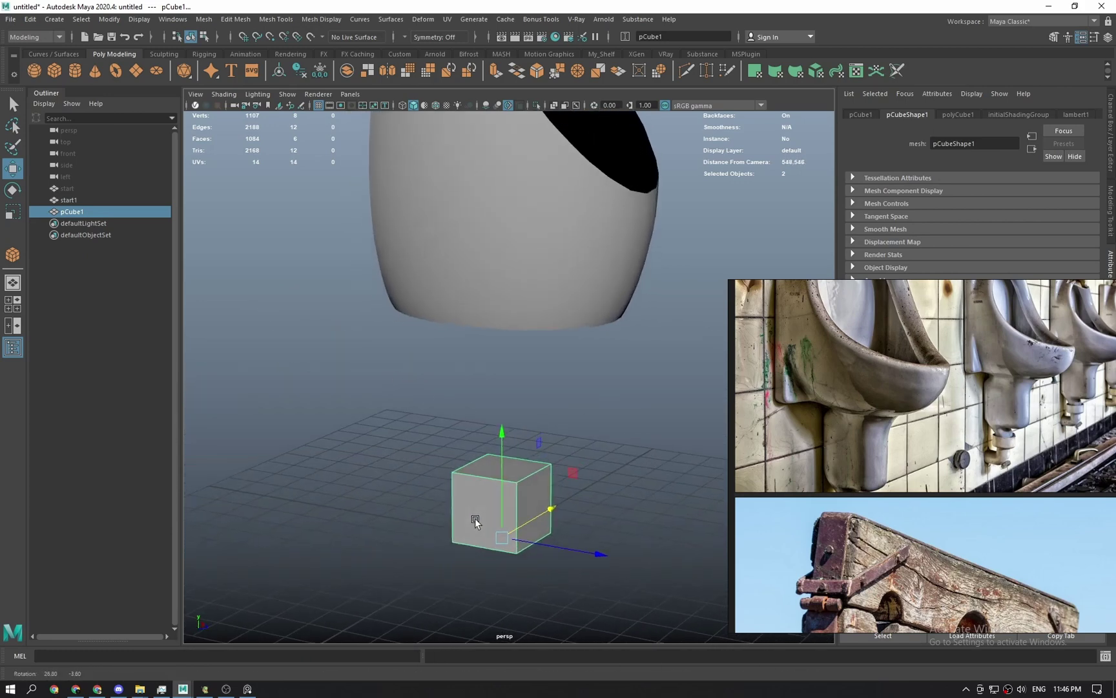
shift+right_drag(506, 363, 507, 480)
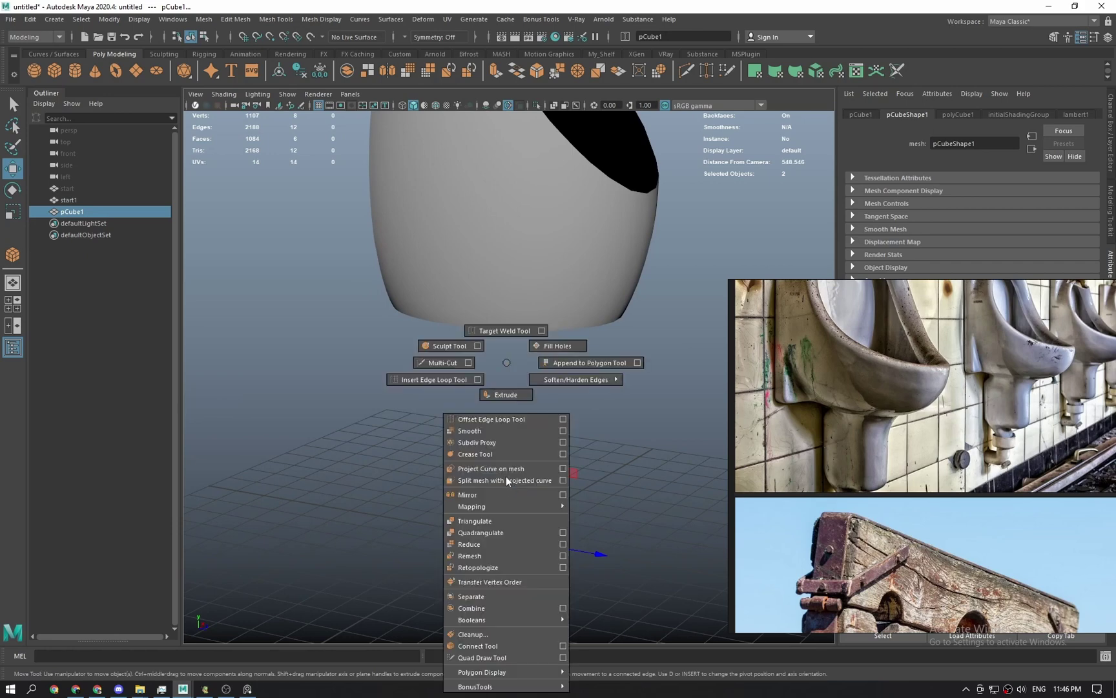
shift+right_drag(509, 364, 507, 365)
key(t)
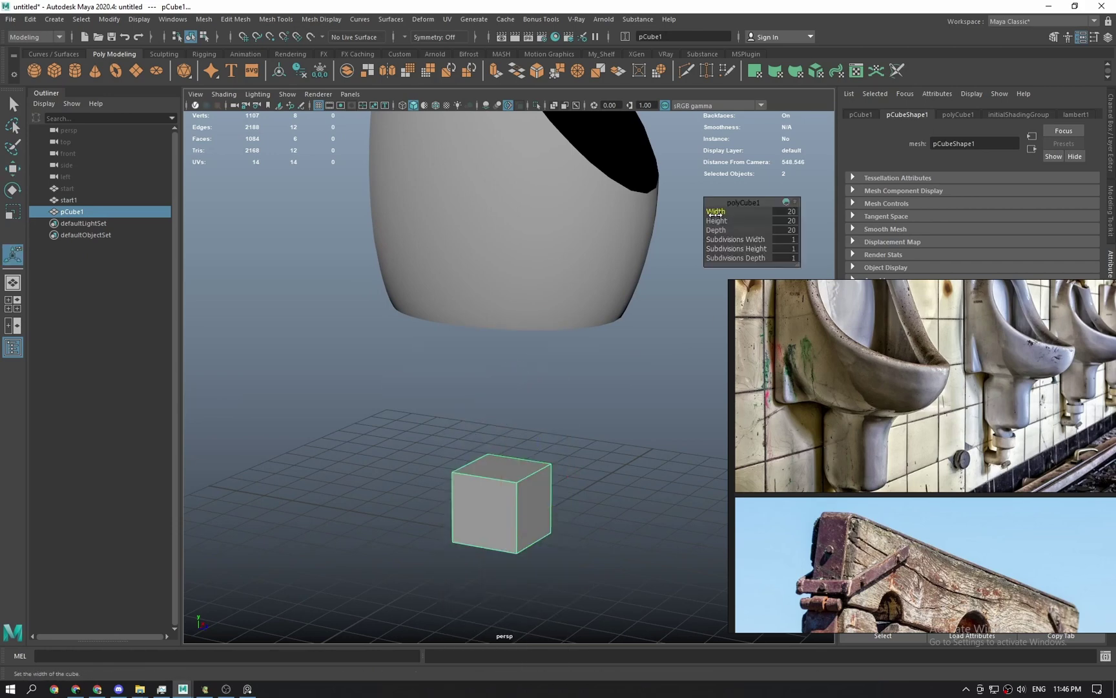
drag(717, 221, 913, 225)
alt+drag(538, 462, 560, 445)
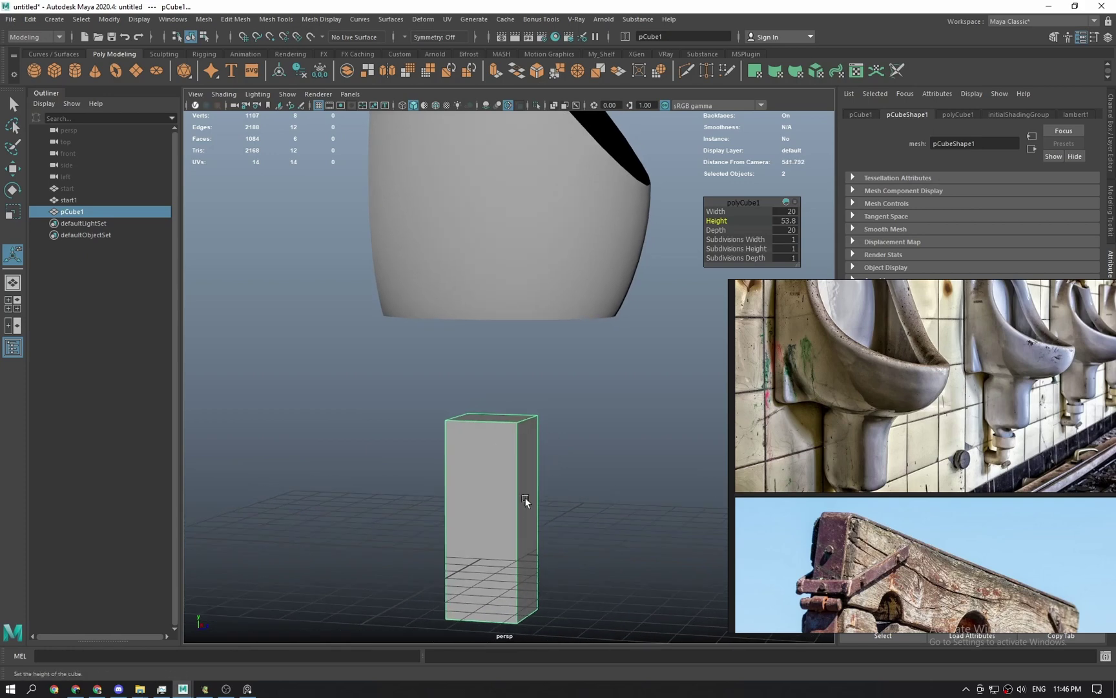
alt+drag(524, 566, 511, 419)
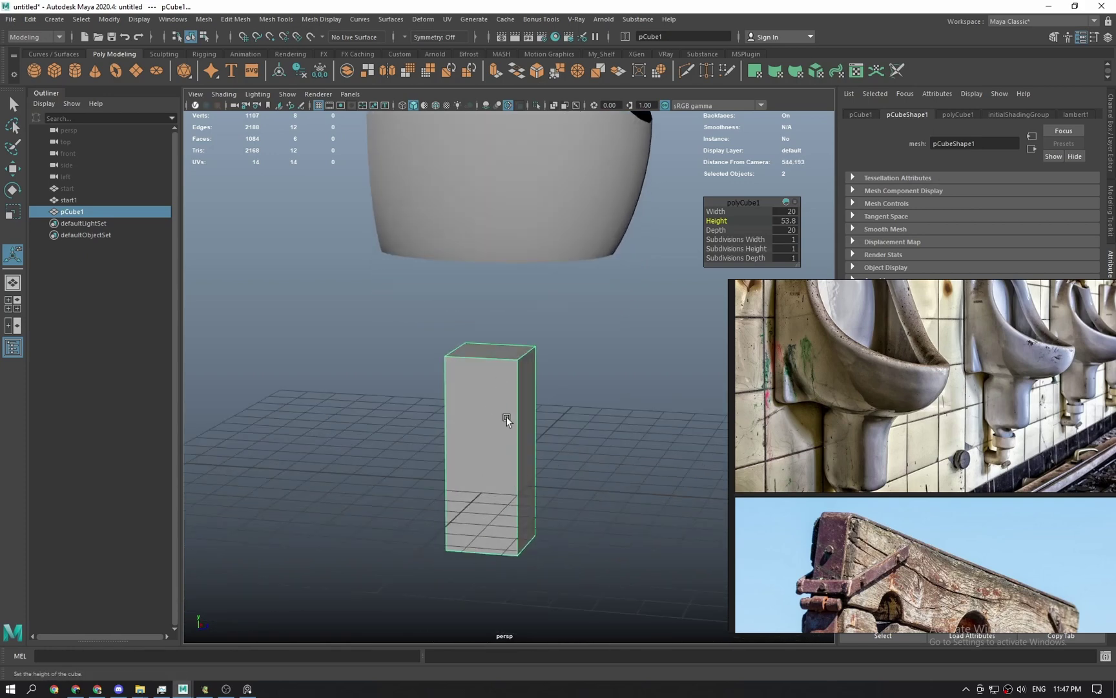
Reselect the cube and switch to the front view and back to perspective via the hotbox.
click(591, 381)
click(505, 388)
key(space)
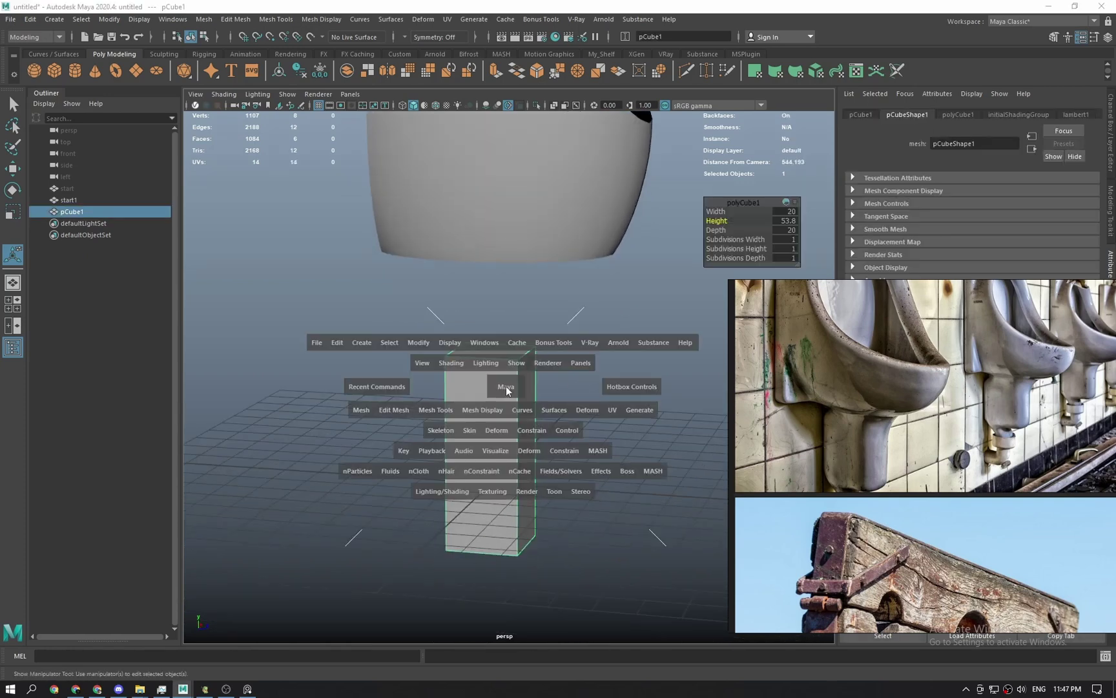
drag(506, 387, 558, 330)
key(w)
key(space)
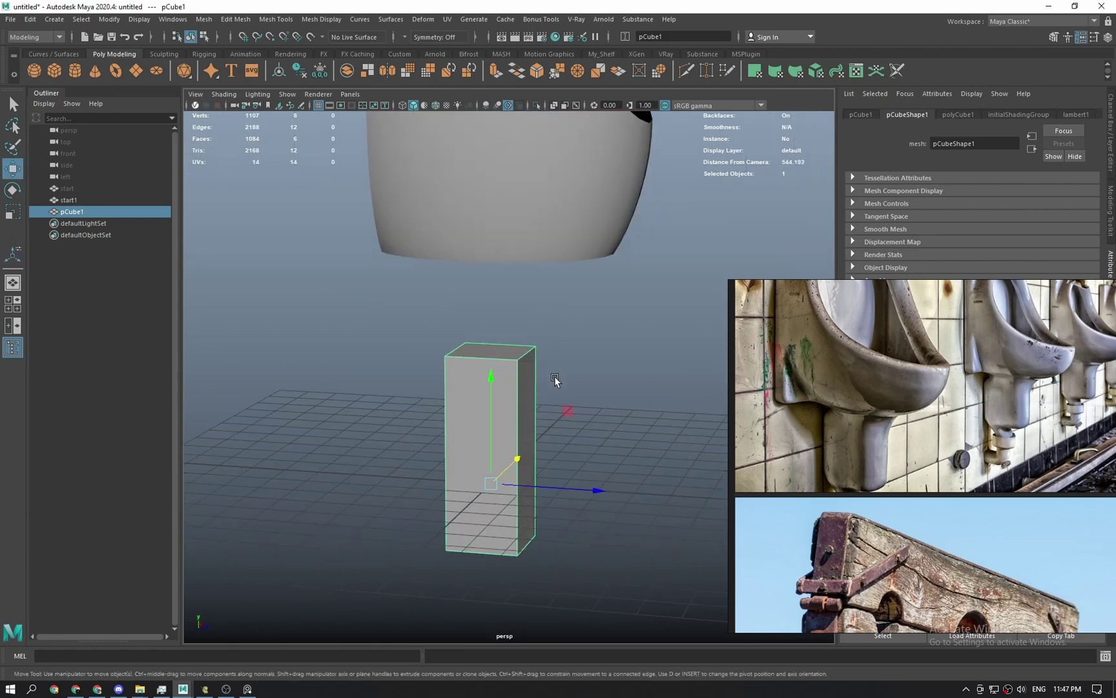
Undo the cube's height change and select the start1 bowl shell.
key(ctrl+z)
click(527, 404)
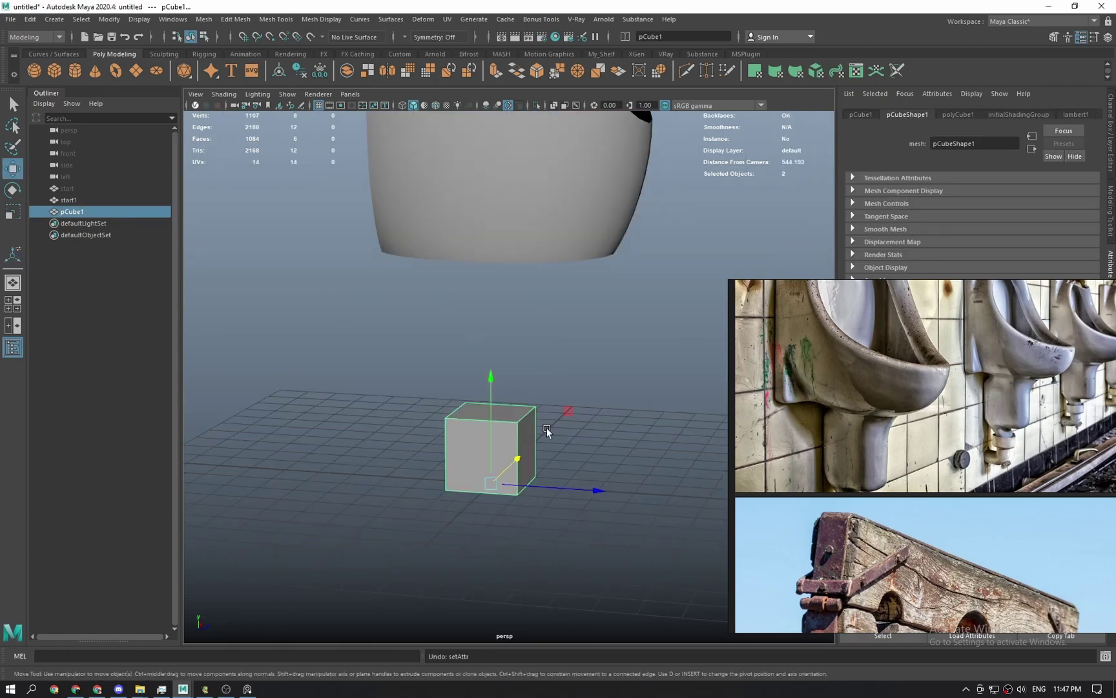
key(q)
alt+drag(445, 386, 516, 349)
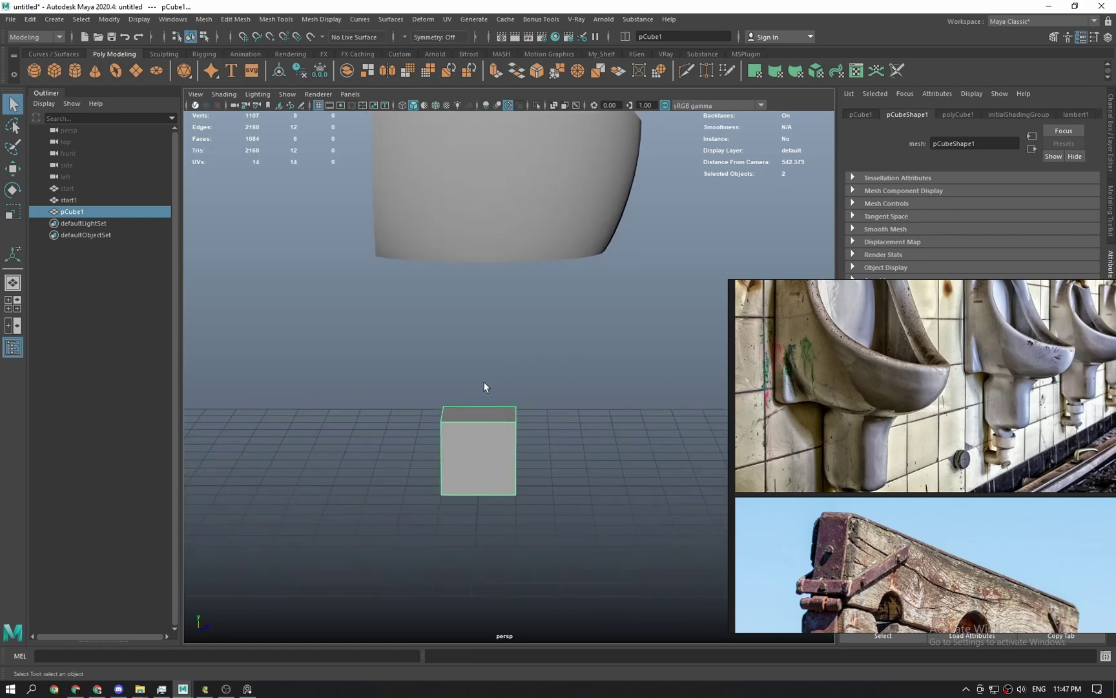
click(488, 382)
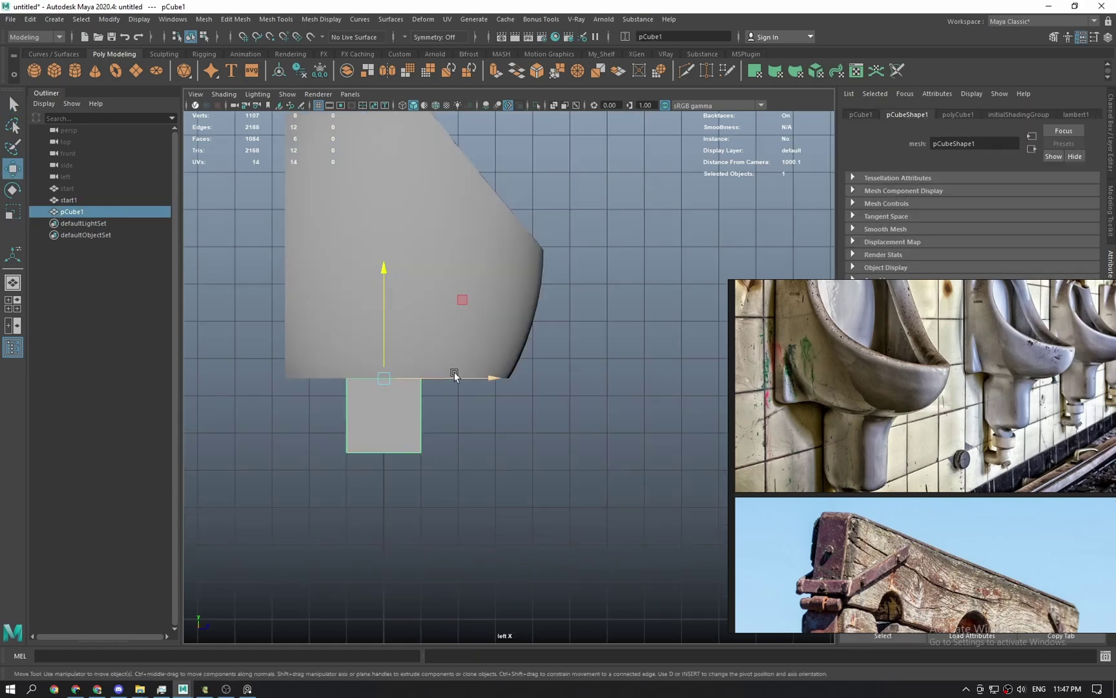
key(q)
click(485, 334)
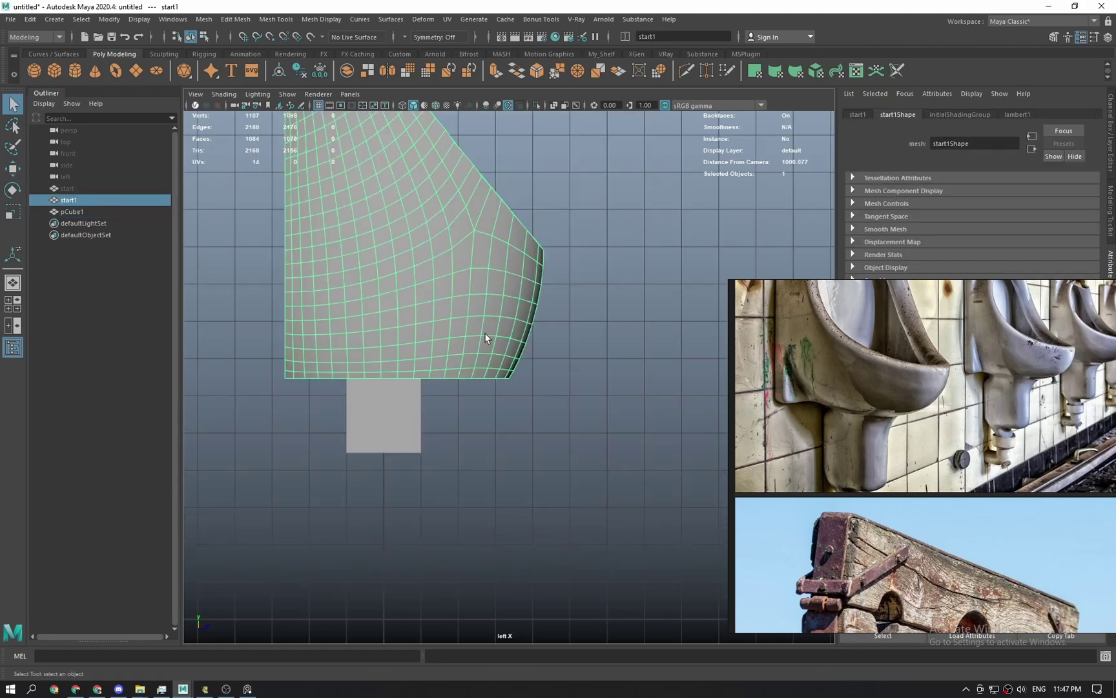
Switch selection between the bowl shell and the base block, ending on the bowl.
key(w)
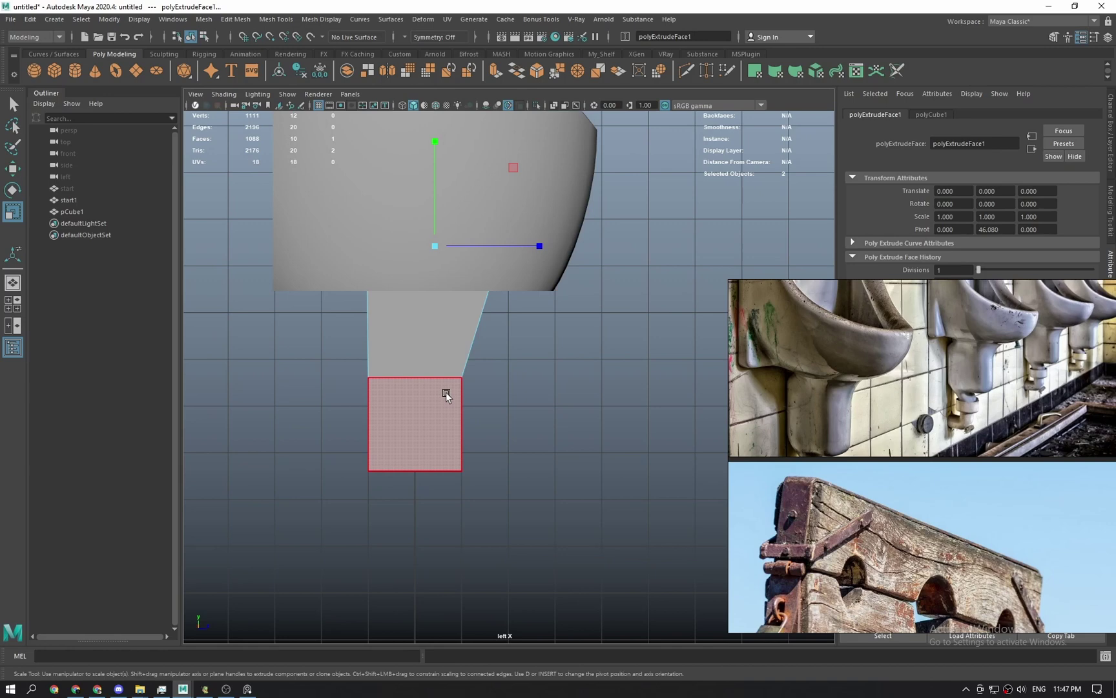
alt+drag(446, 392, 501, 393)
key(q)
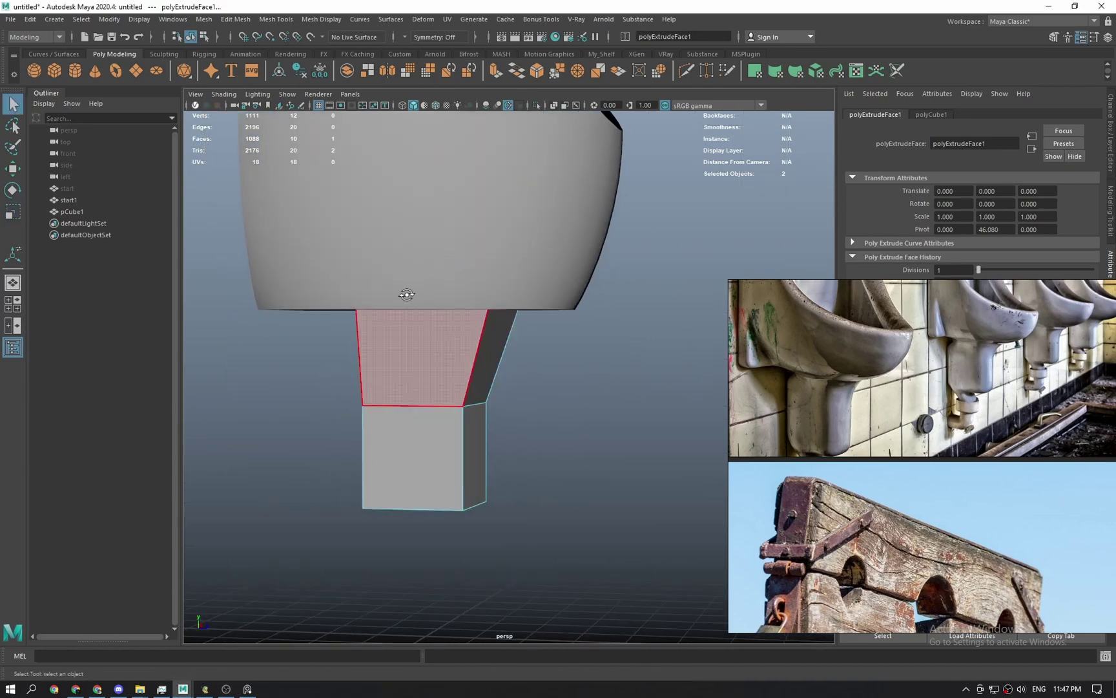
alt+drag(424, 282, 416, 310)
click(418, 187)
click(413, 303)
click(475, 177)
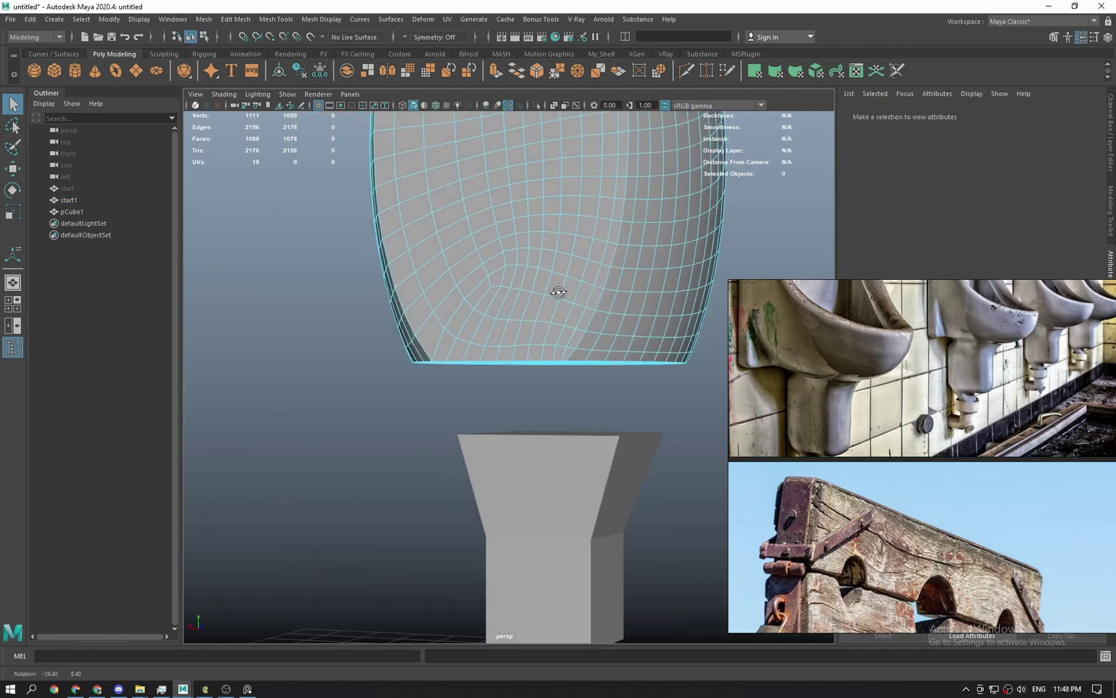
Inspect the bowl's underside and pedestal, return to object mode, and open the poly marking menu.
alt+drag(559, 292, 455, 288)
right_drag(455, 288, 620, 208)
click(656, 221)
click(550, 236)
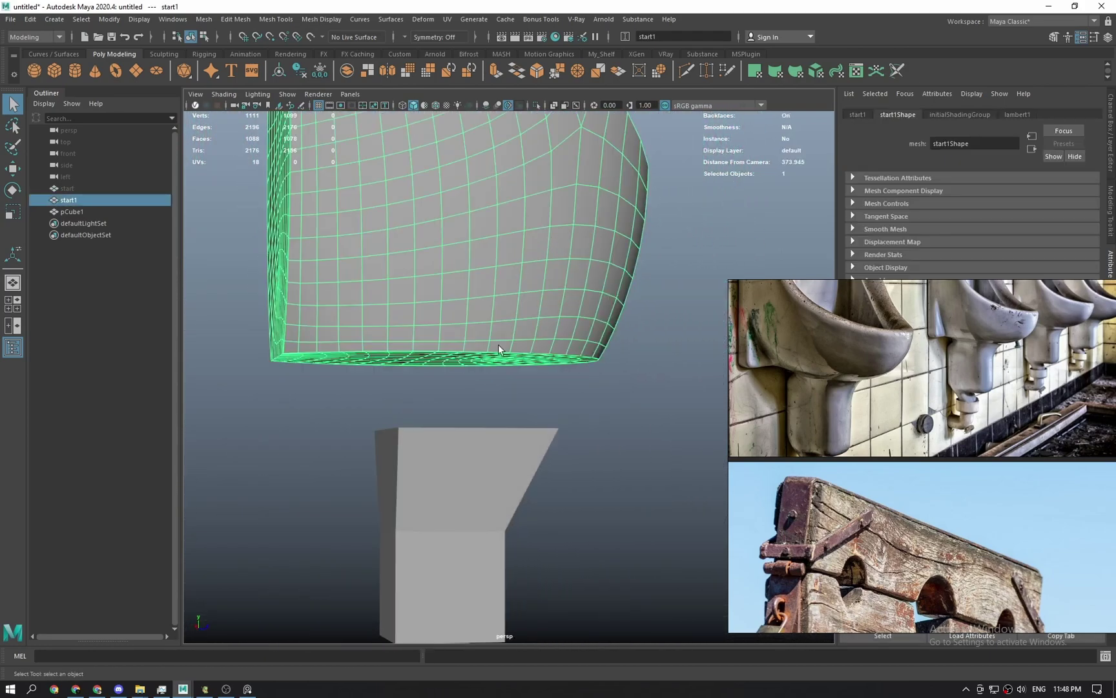
alt+drag(498, 349, 458, 307)
right_drag(457, 307, 459, 324)
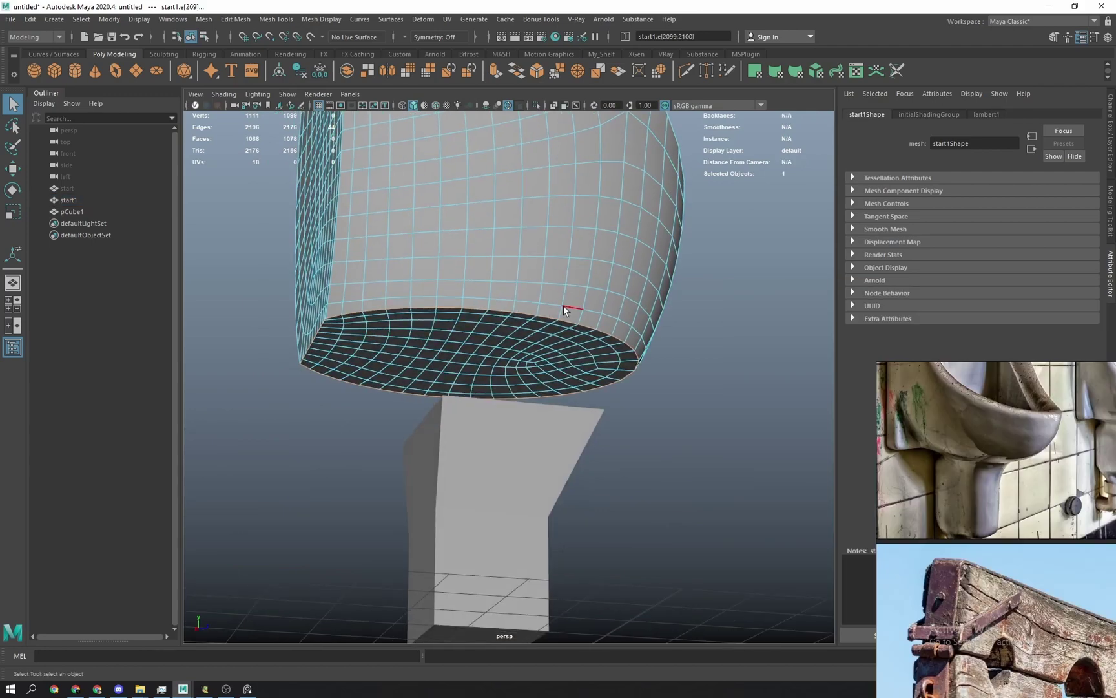
alt+drag(433, 350, 616, 451)
key(F8)
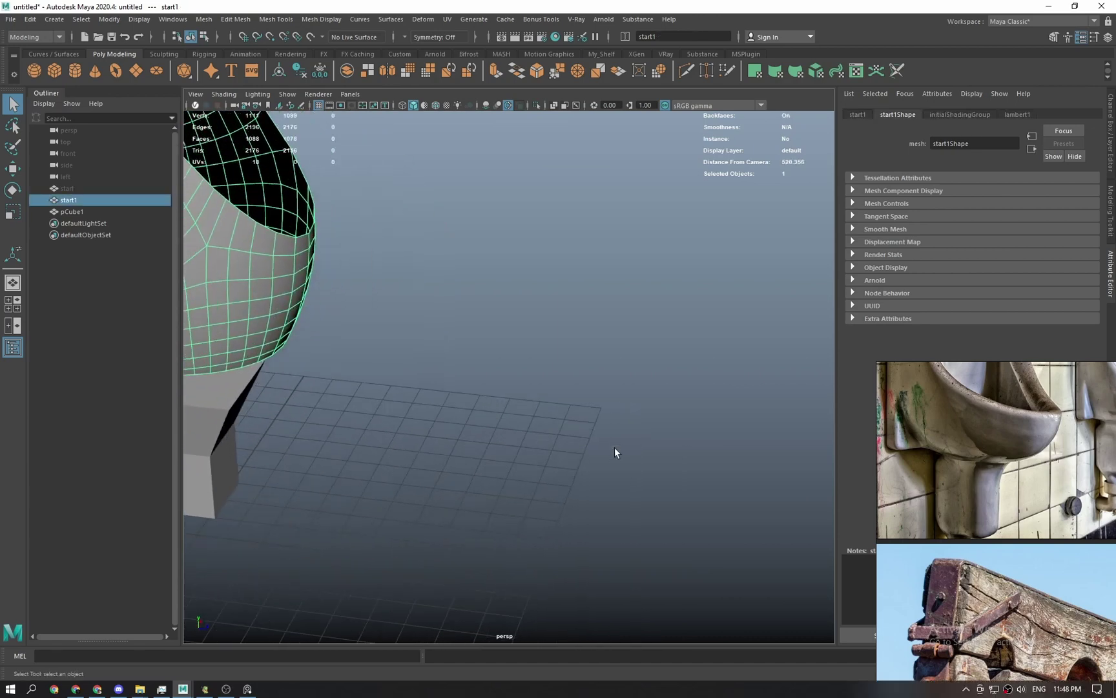
mouse_move(615, 362)
shift+right_down()
mouse_move(613, 451)
mouse_move(653, 384)
mouse_move(613, 387)
mouse_move(617, 481)
mouse_move(590, 579)
mouse_move(615, 364)
mouse_move(616, 383)
shift+right_up()
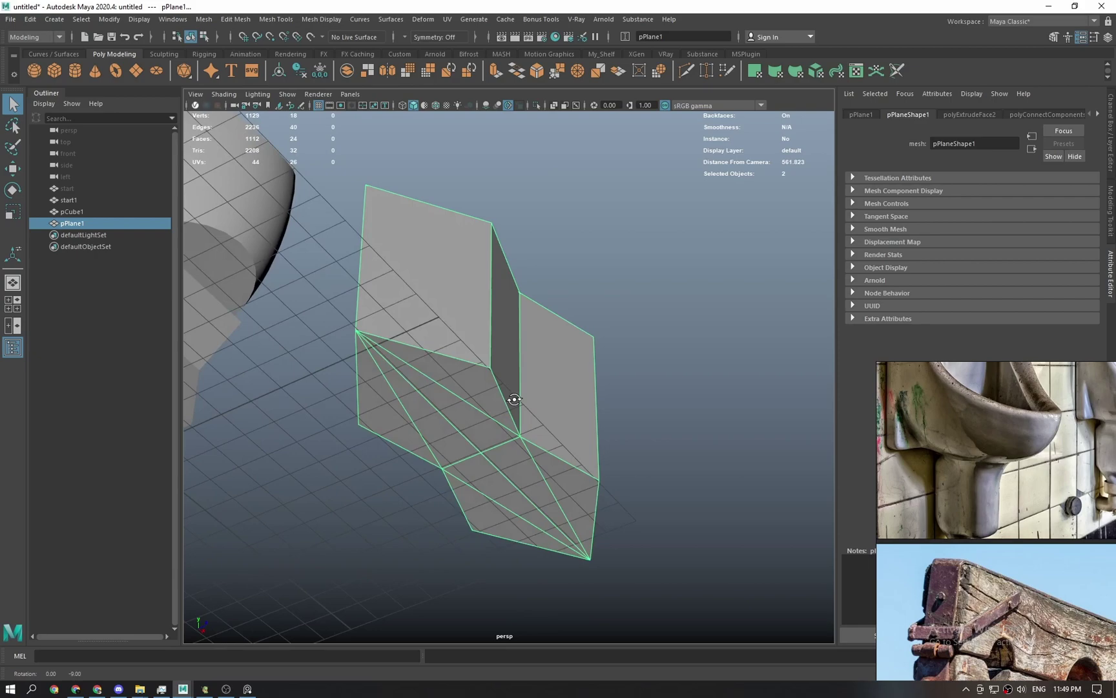
Open the Edit Mesh commands and move the view closer to pPlane1.
click(236, 18)
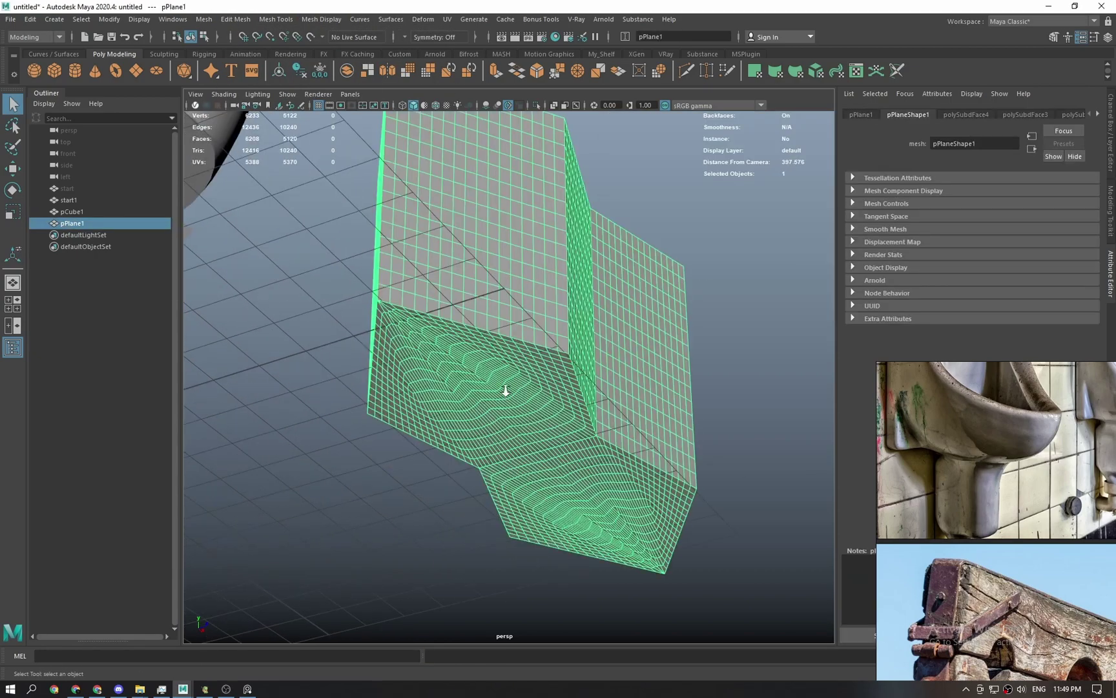
alt+right_drag(506, 390, 515, 466)
right_drag(517, 262, 516, 297)
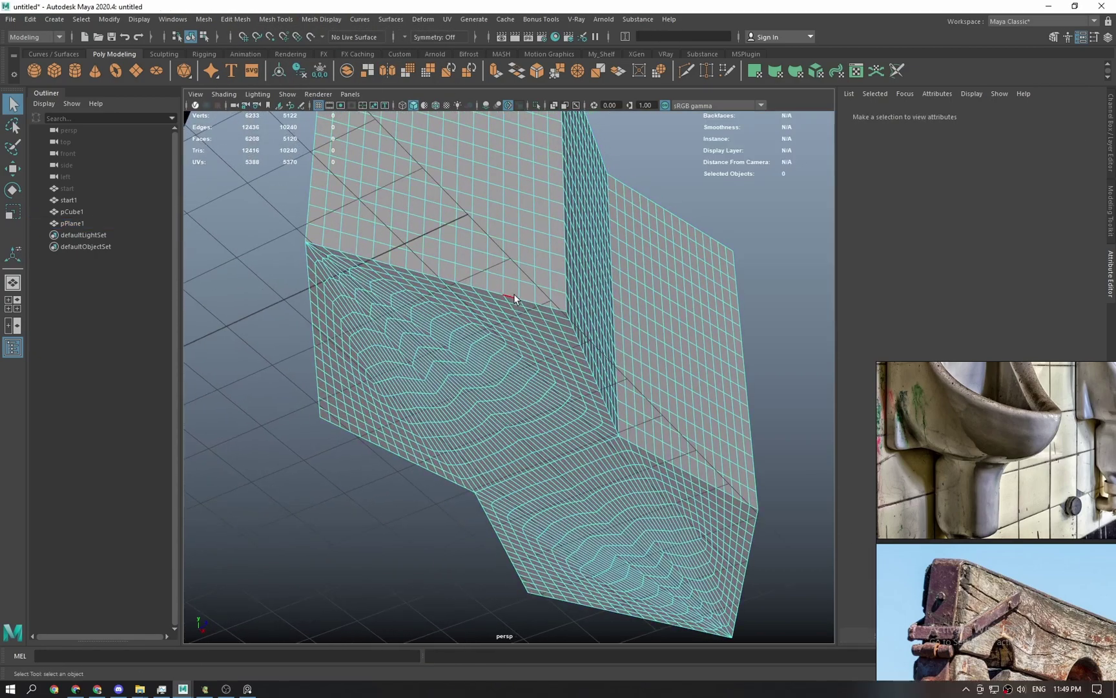
Select two edge loops along pPlane1 while orbiting around the folded plane.
double_click(381, 263)
alt+drag(557, 338, 636, 313)
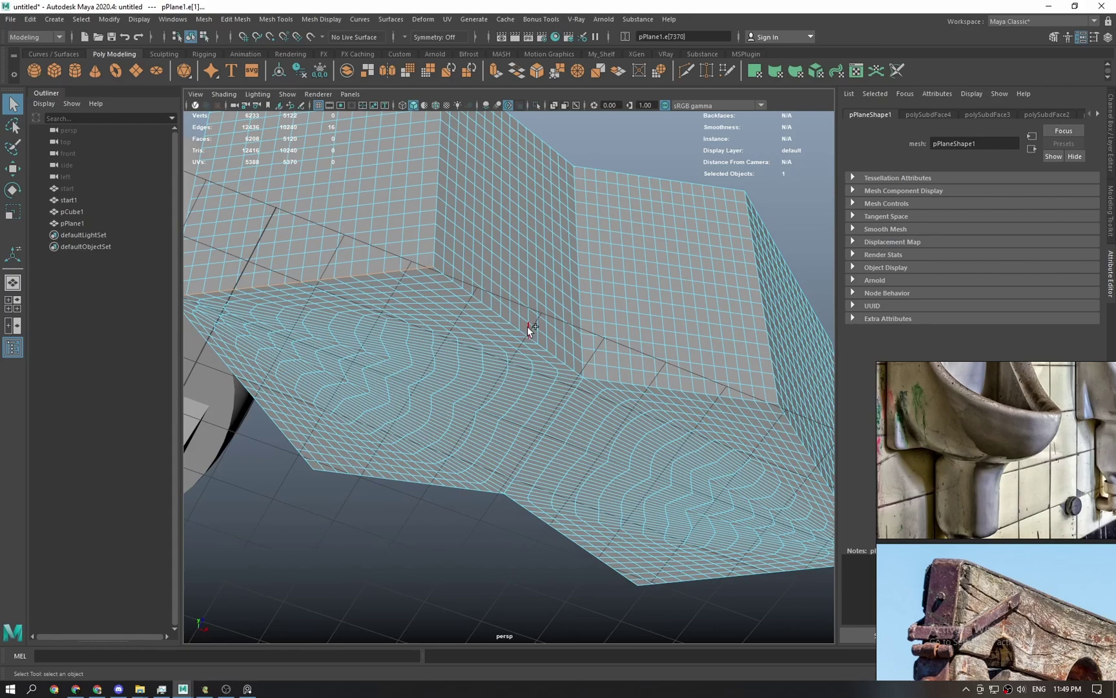
shift+double_click(661, 384)
alt+drag(661, 385, 640, 396)
mouse_move(554, 360)
alt+mouse_down()
mouse_move(523, 344)
mouse_move(564, 378)
alt+mouse_up()
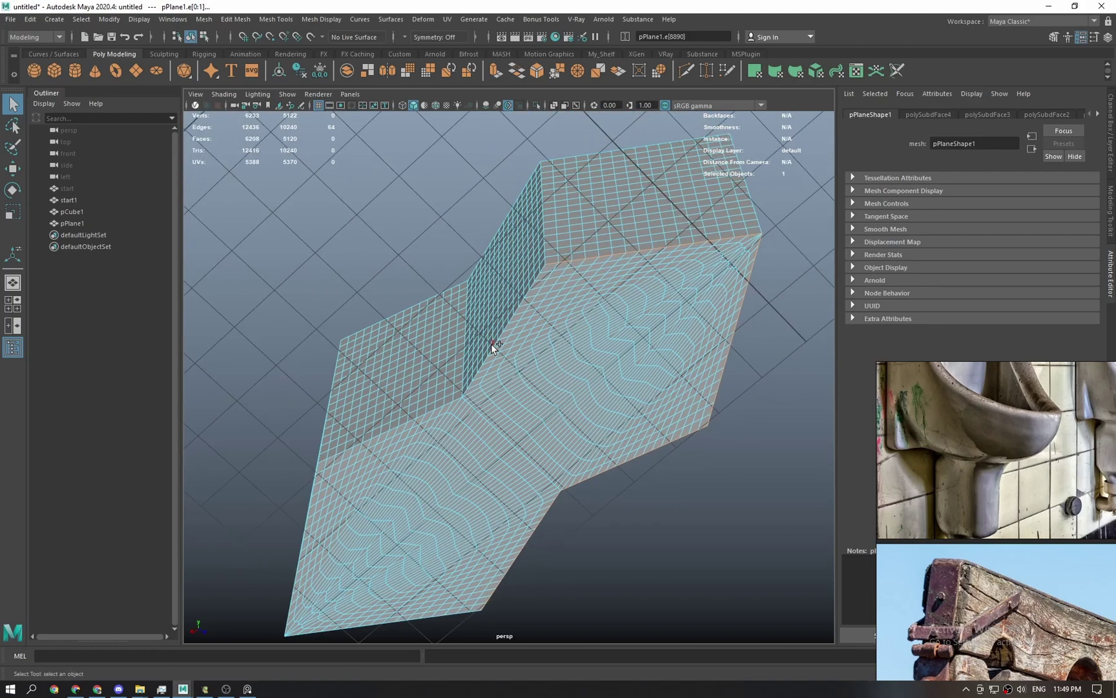
alt+drag(638, 324, 544, 360)
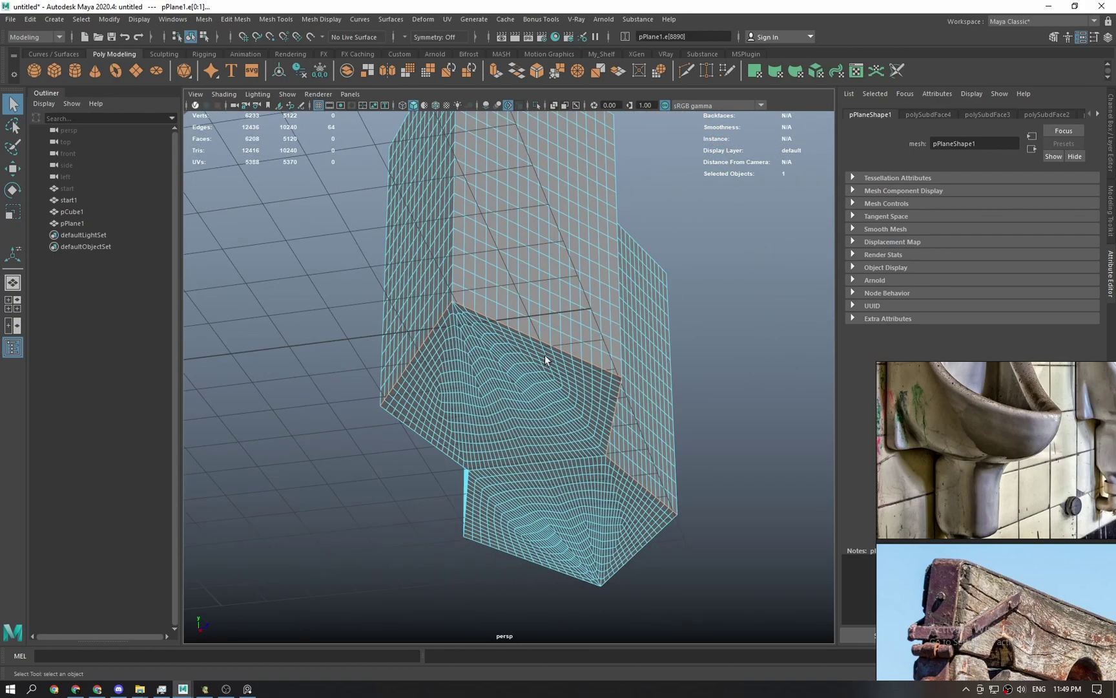
scroll(520, 348, up, 6)
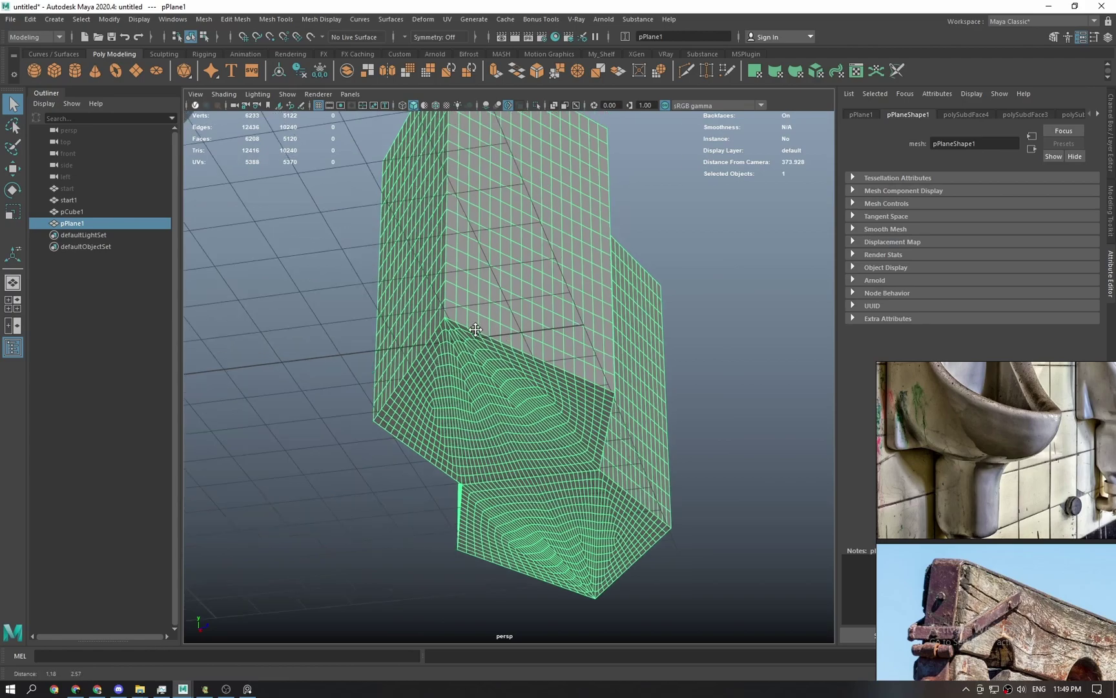
In edge mode, select the two bottom border edge loops of the plane.
key(F10)
click(426, 291)
click(436, 282)
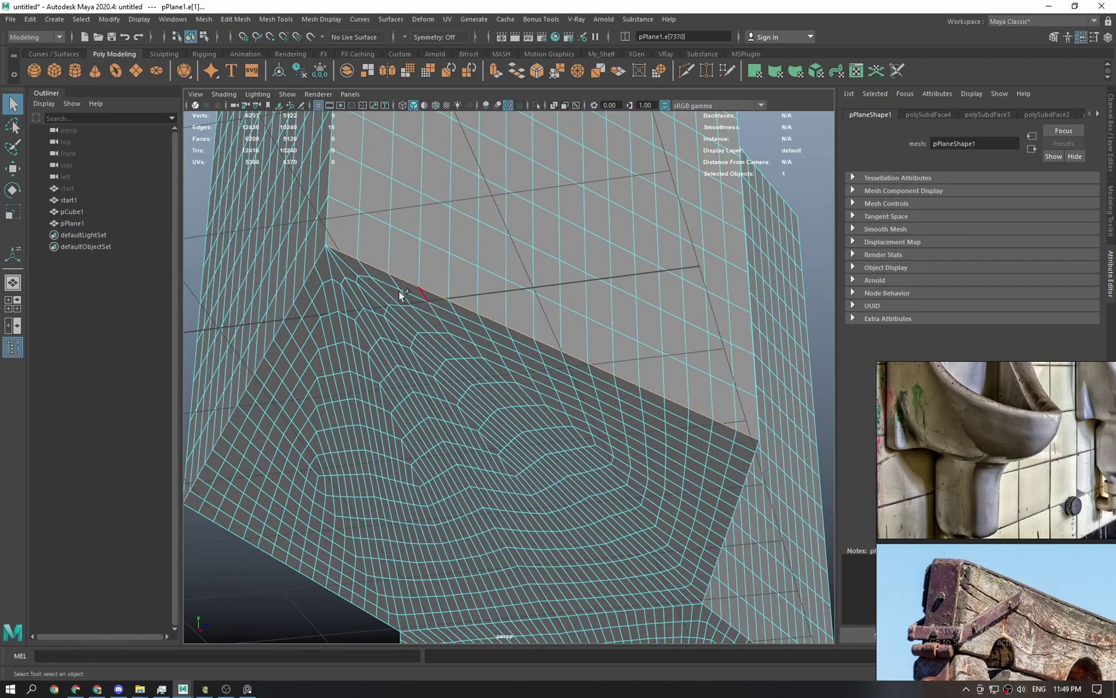
shift+double_click(307, 275)
scroll(391, 352, down, 1)
alt+drag(391, 351, 570, 402)
scroll(556, 384, down, 5)
alt+drag(501, 336, 471, 389)
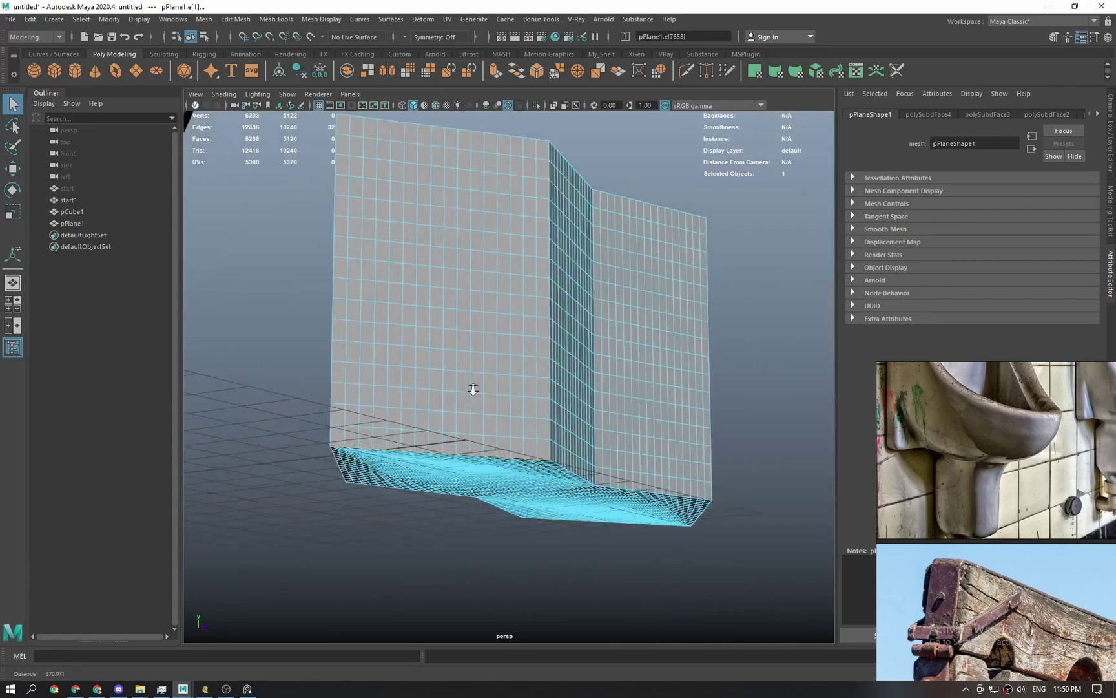
scroll(471, 389, up, 5)
alt+drag(631, 400, 572, 396)
alt+middle_drag(572, 396, 518, 388)
mouse_move(518, 387)
alt+mouse_down()
mouse_move(497, 367)
mouse_move(553, 357)
mouse_move(474, 374)
mouse_move(559, 375)
mouse_move(511, 378)
alt+mouse_up()
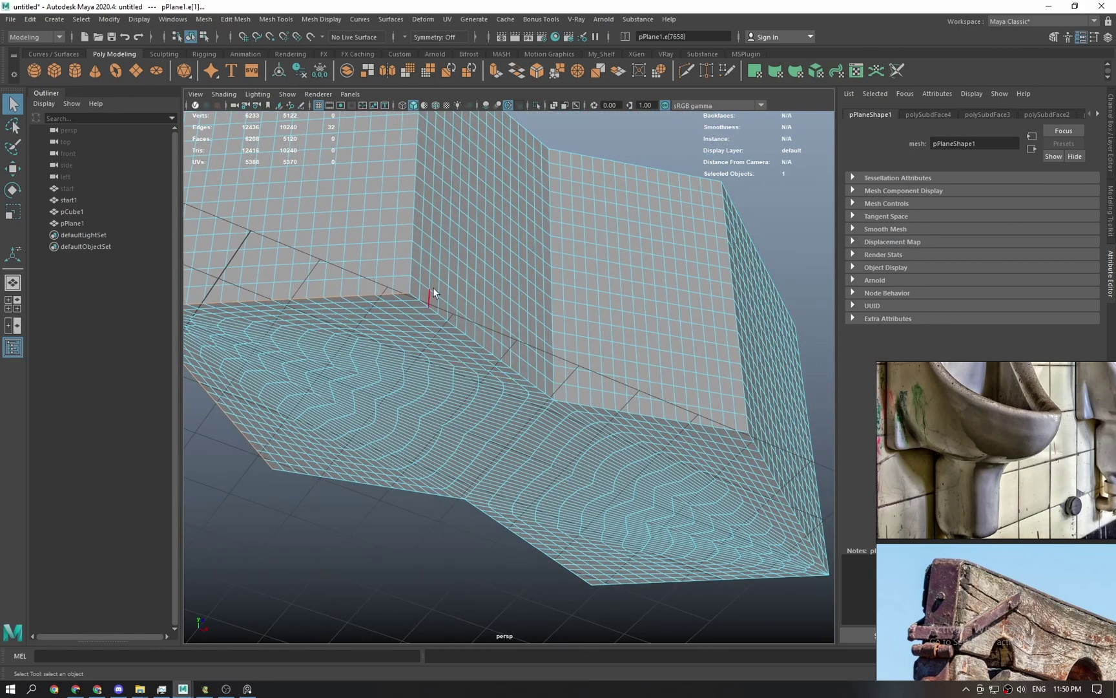
Frame the selected edges, then replace them with the face loop along the bottom rim.
key(w)
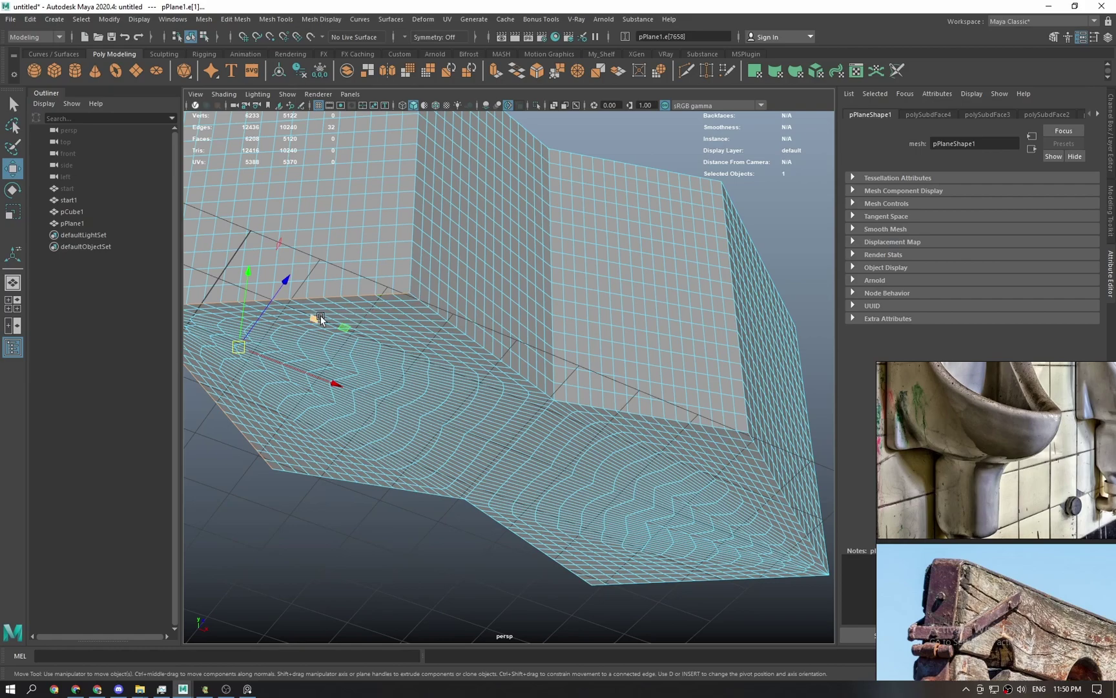
key(f)
alt+drag(597, 496, 613, 352)
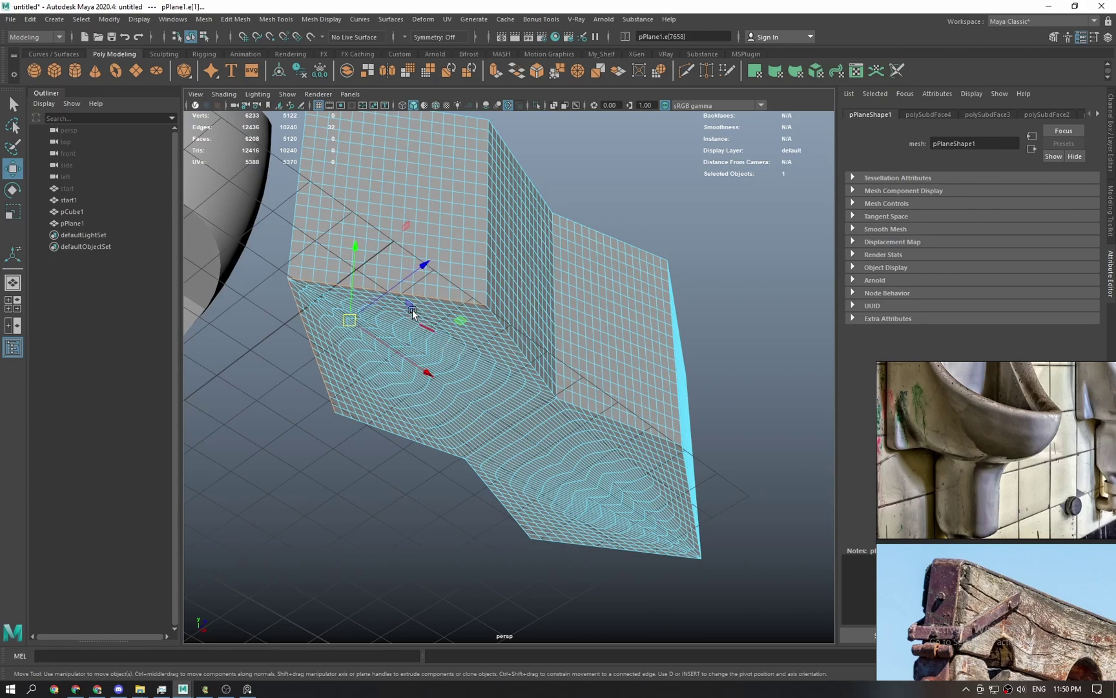
key(q)
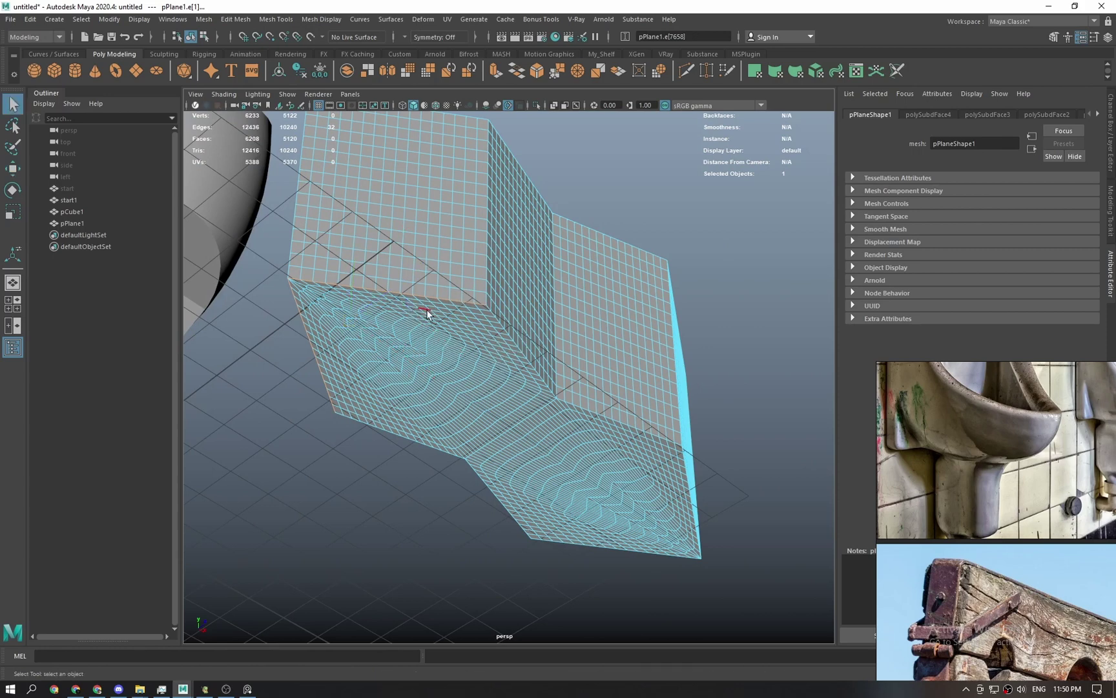
scroll(457, 444, up, 3)
click(313, 409)
double_click(397, 321)
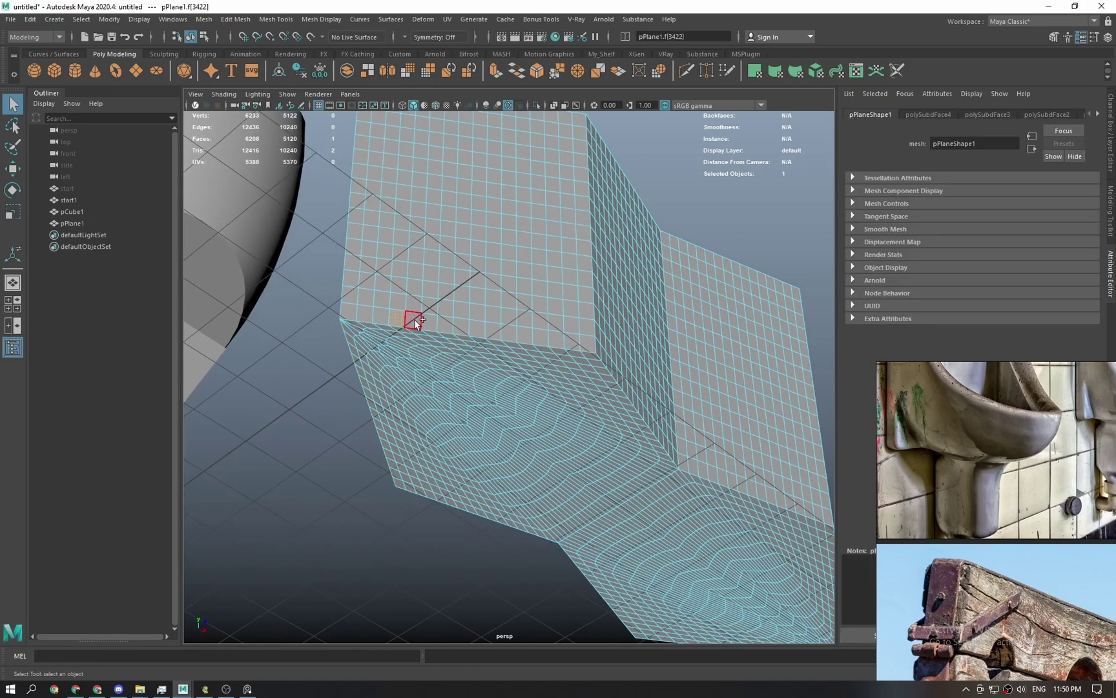
alt+drag(624, 401, 481, 292)
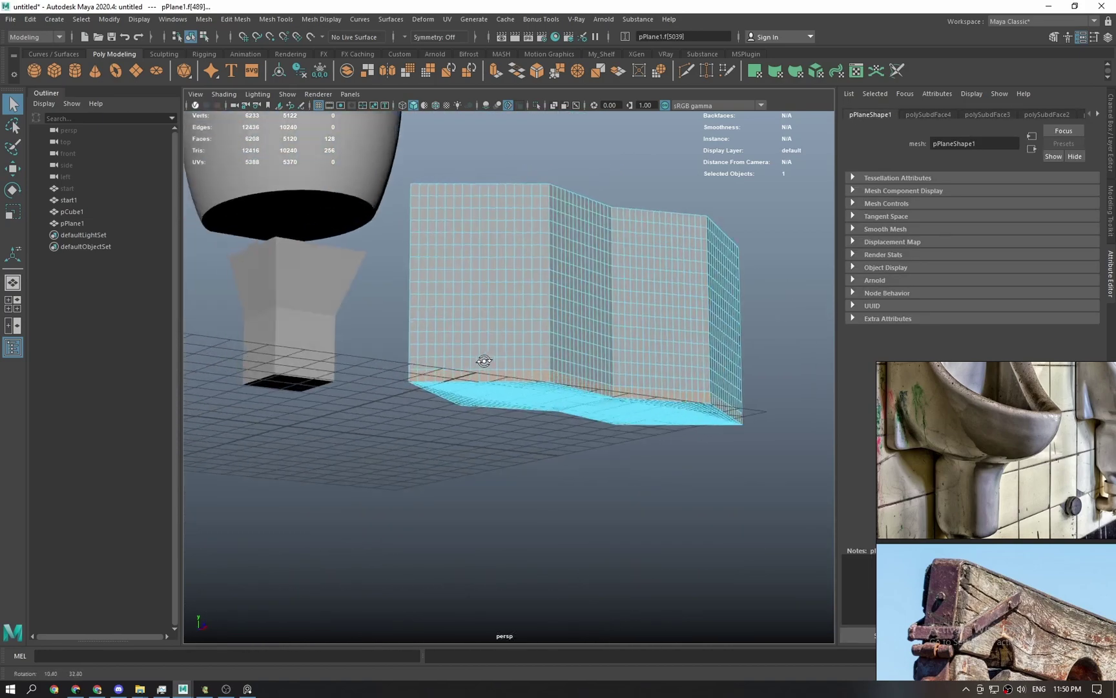
Select the bowl shell's bottom face loop.
scroll(518, 439, up, 3)
alt+drag(414, 274, 433, 391)
alt+middle_drag(433, 391, 536, 401)
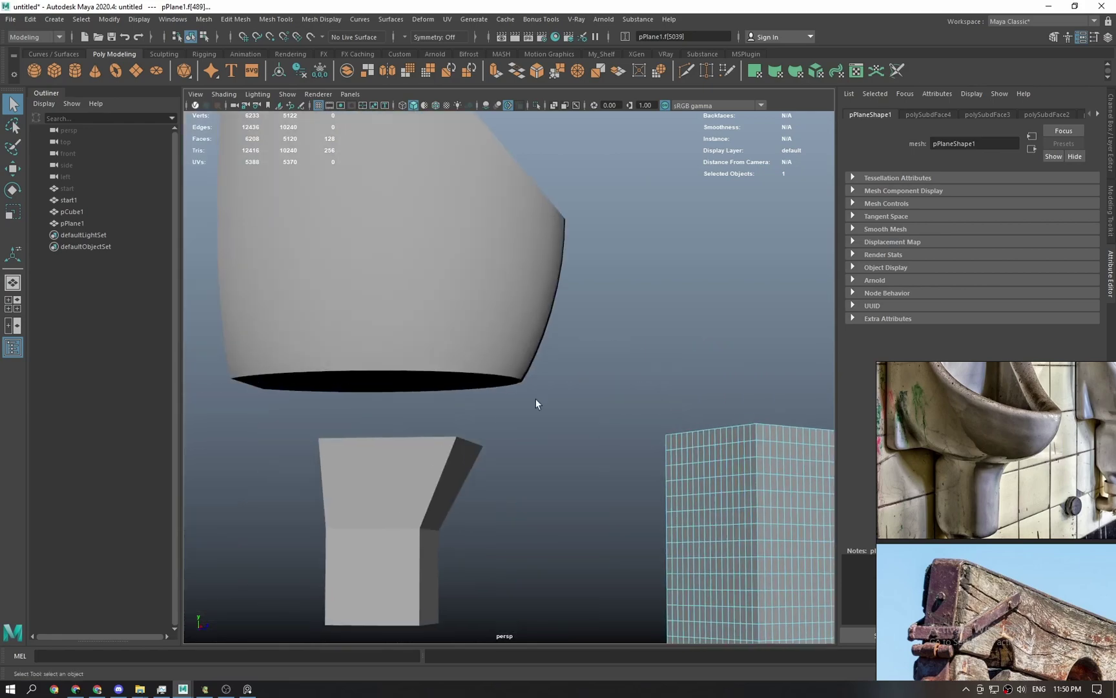
click(367, 358)
double_click(363, 370)
alt+drag(386, 367, 227, 296)
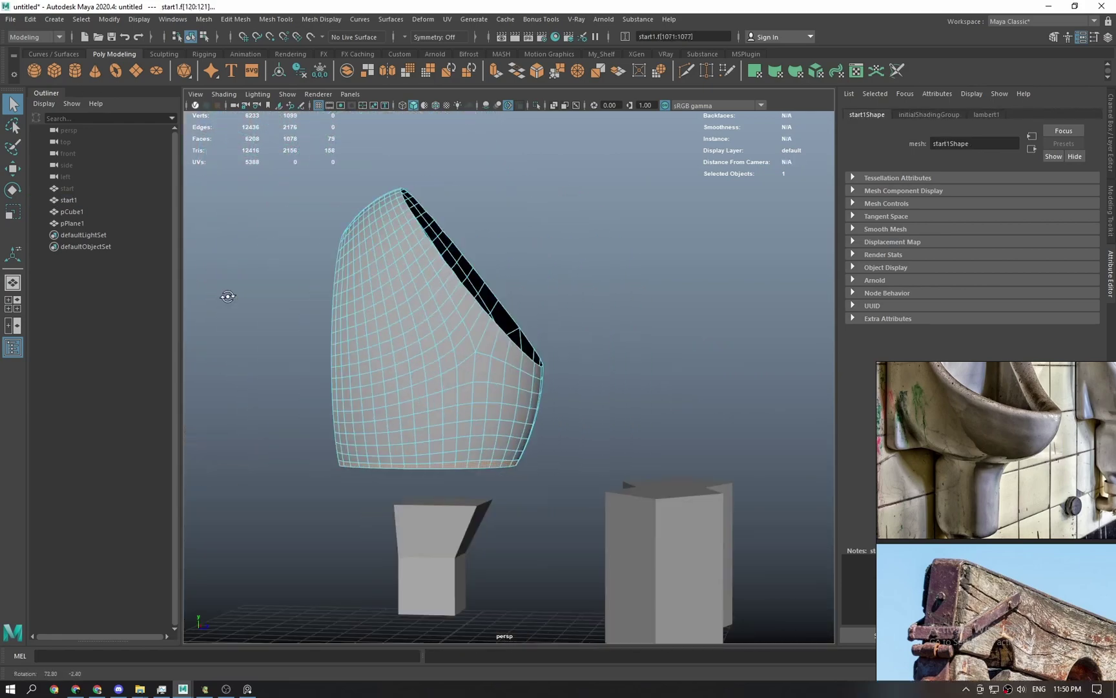
alt+right_drag(227, 296, 497, 489)
Select the bottom face loop of the folded plane in face mode.
click(467, 489)
alt+middle_drag(463, 489, 569, 323)
alt+right_drag(568, 323, 555, 449)
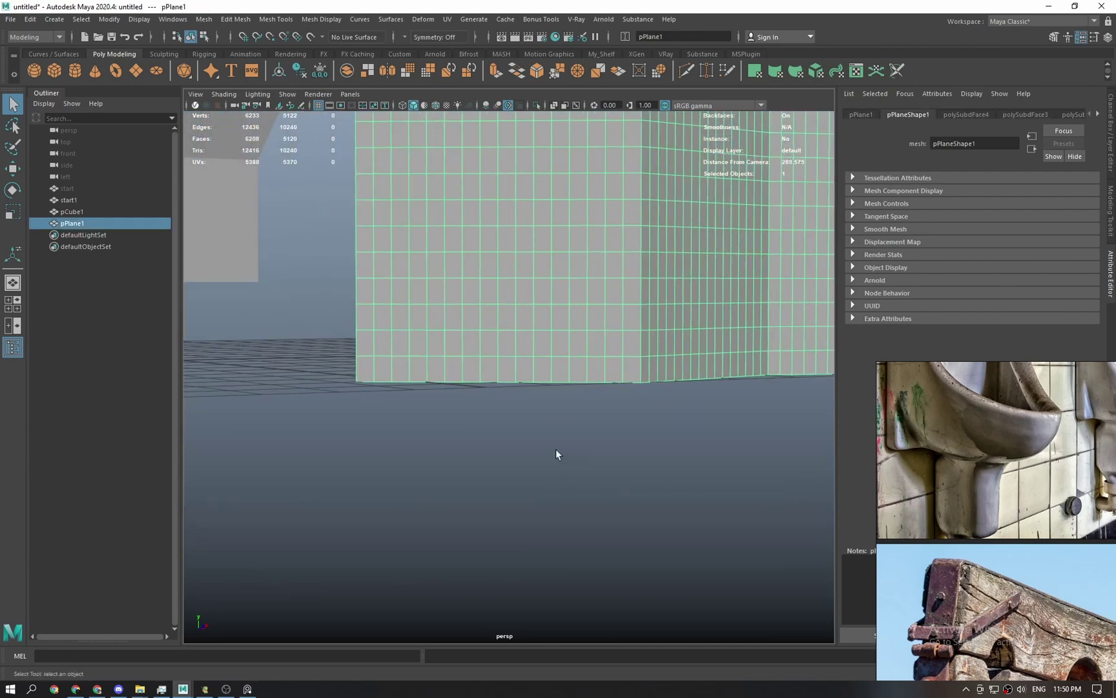
key(F11)
click(543, 371)
shift+double_click(526, 374)
right_click(524, 370)
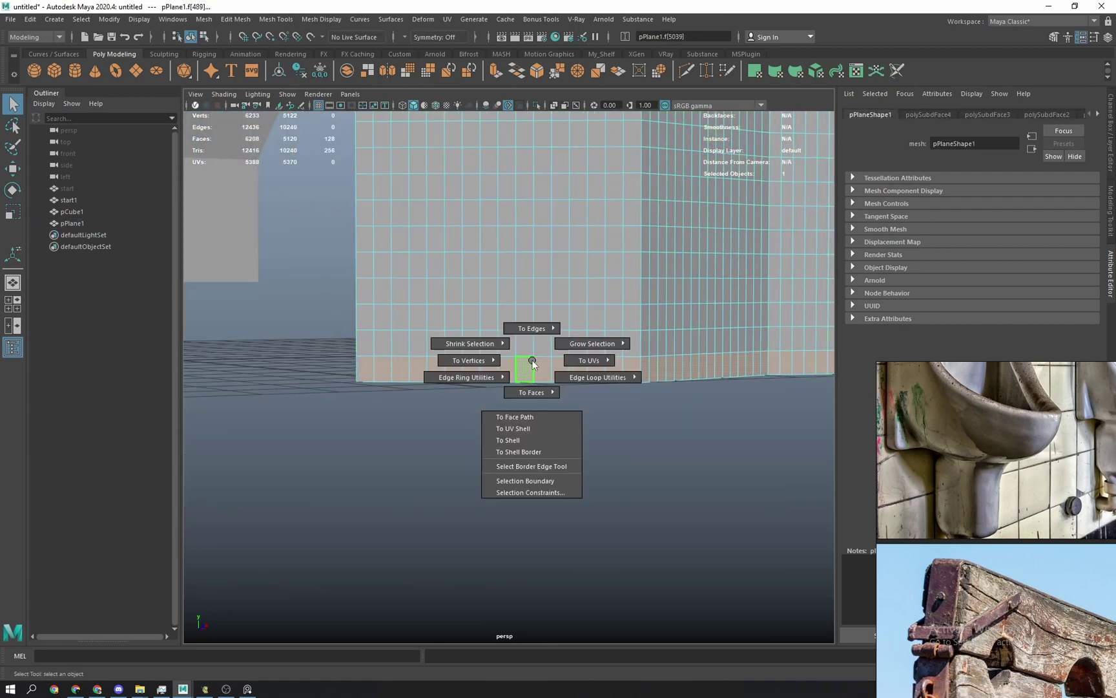
click(526, 368)
double_click(543, 368)
alt+drag(543, 369, 512, 409)
Convert the face loop to its lower border edges and bevel them (Fraction 0.5, 1 segment).
ctrl+right_drag(516, 426, 592, 354)
alt+drag(518, 469, 653, 376)
double_click(533, 369)
key(w)
shift+drag(627, 310, 624, 375)
key(ctrl+z)
alt+drag(557, 315, 548, 335)
scroll(549, 337, up, 5)
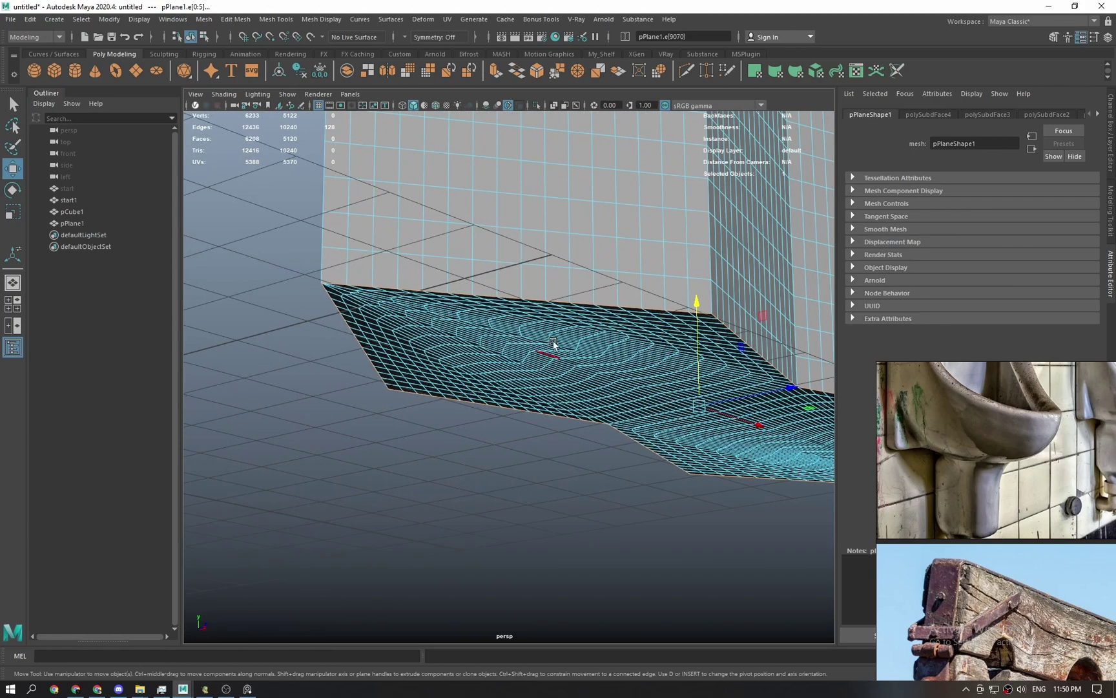
shift+right_drag(562, 299, 622, 299)
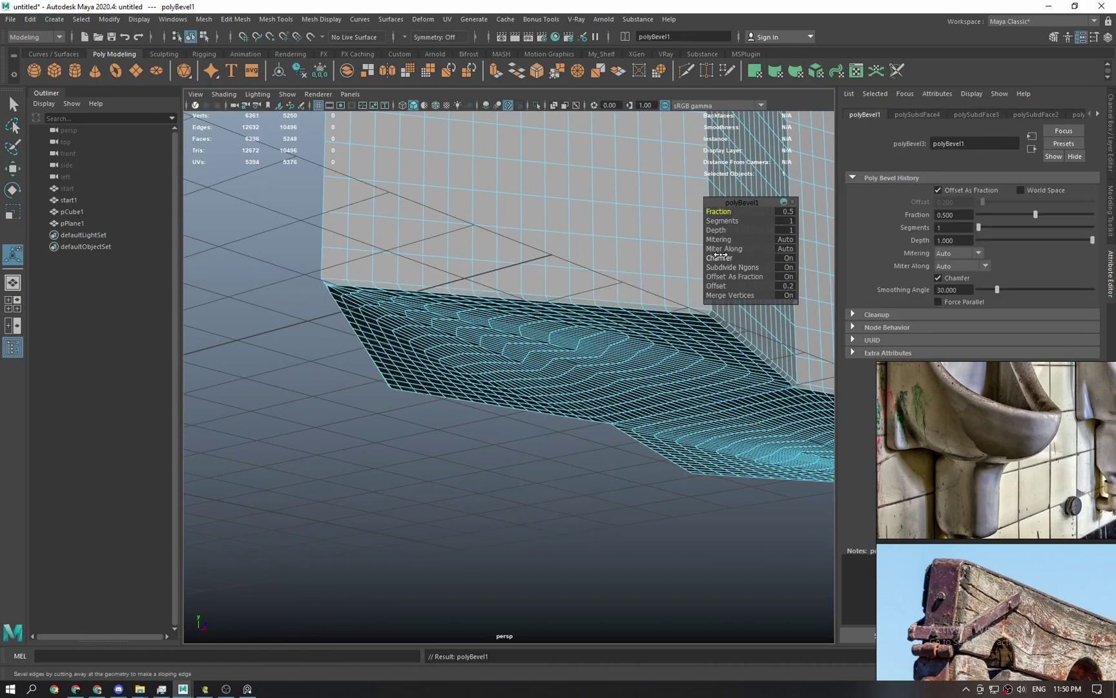
Undo the bevel and select the folded test plane pPlane1.
key(ctrl+z)
key(q)
right_drag(429, 321, 475, 291)
scroll(546, 426, down, 5)
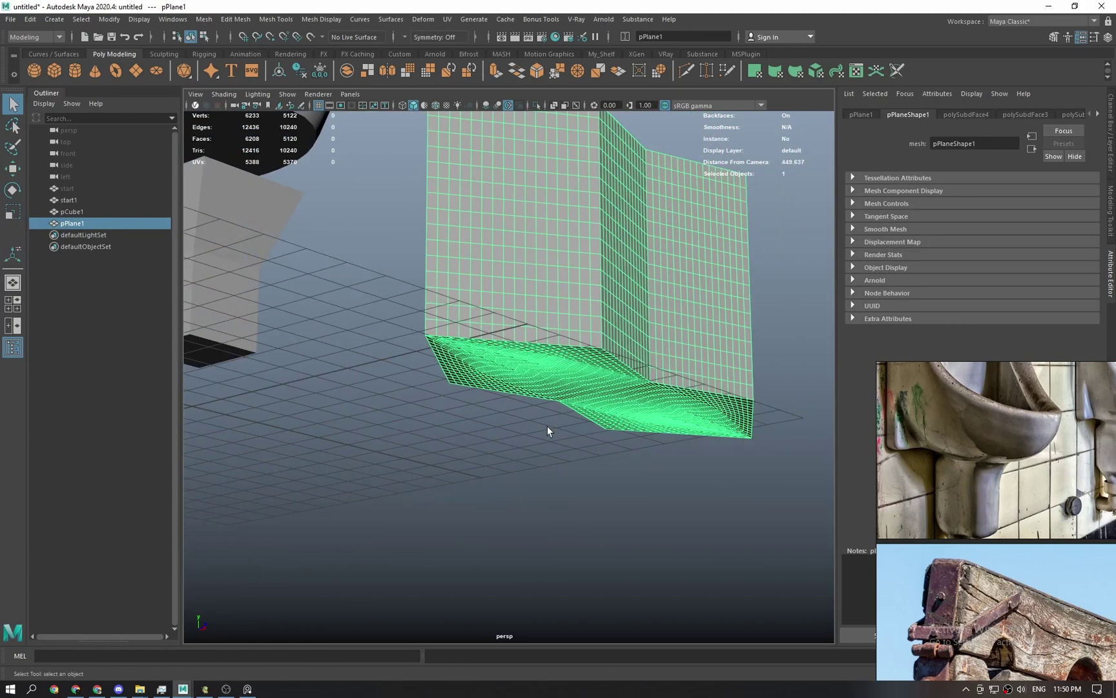
click(548, 429)
alt+drag(579, 387, 559, 313)
click(559, 319)
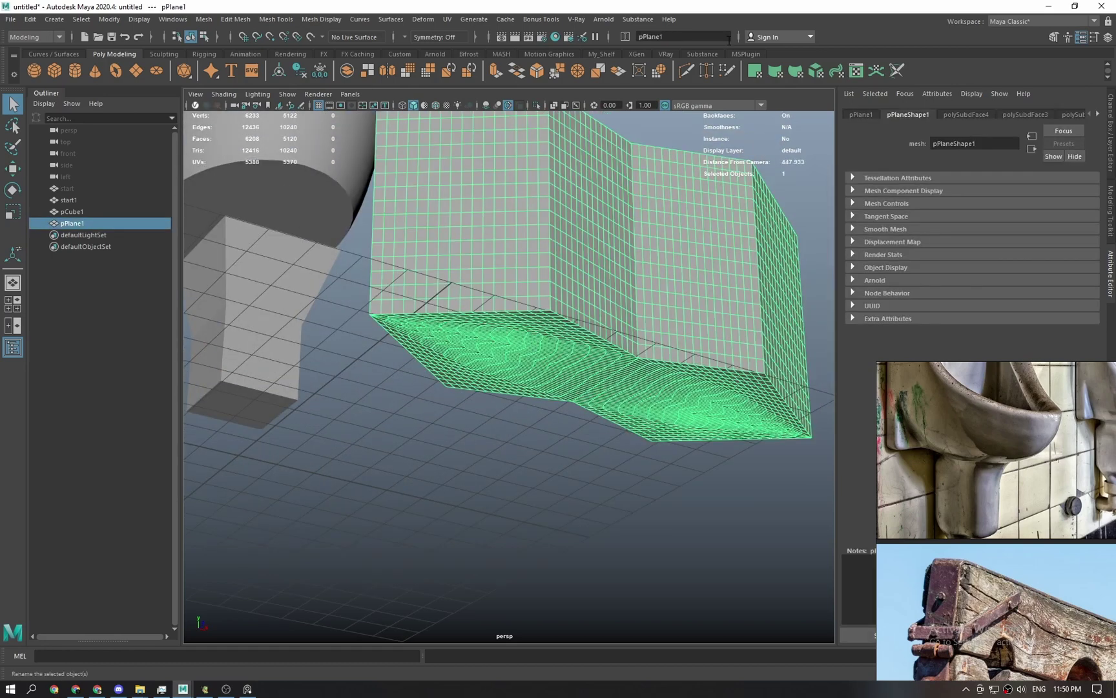
Select the plane's hard edges, inspect its underside, then remove test plane pPlane1.
click(602, 54)
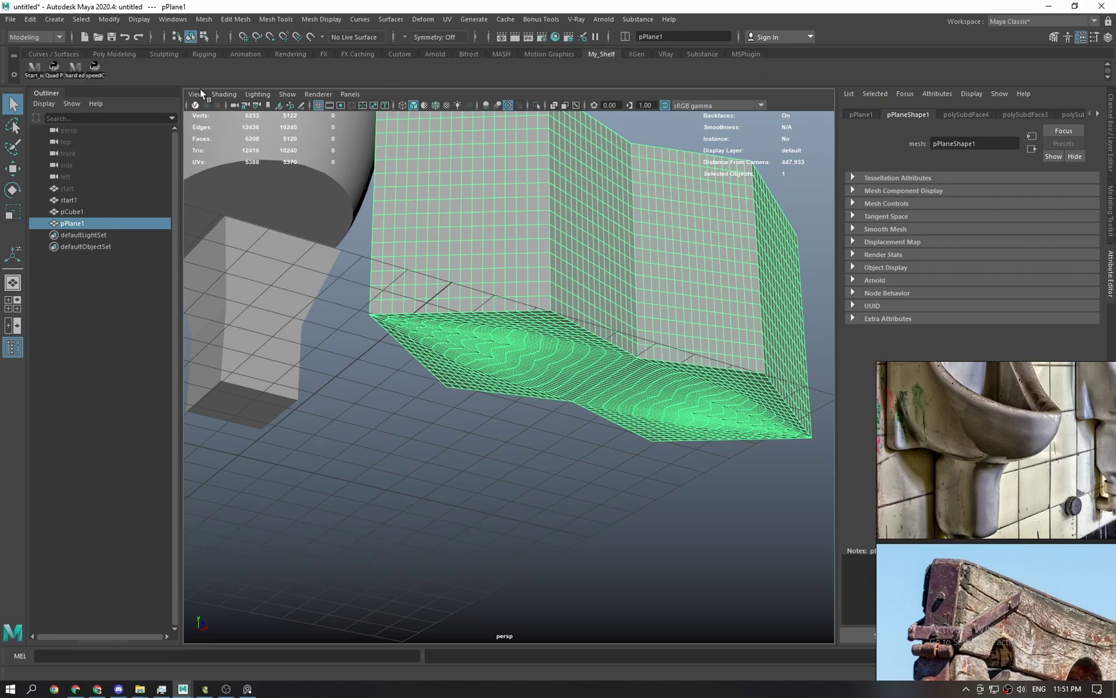
click(78, 66)
alt+drag(499, 216, 547, 252)
key(space)
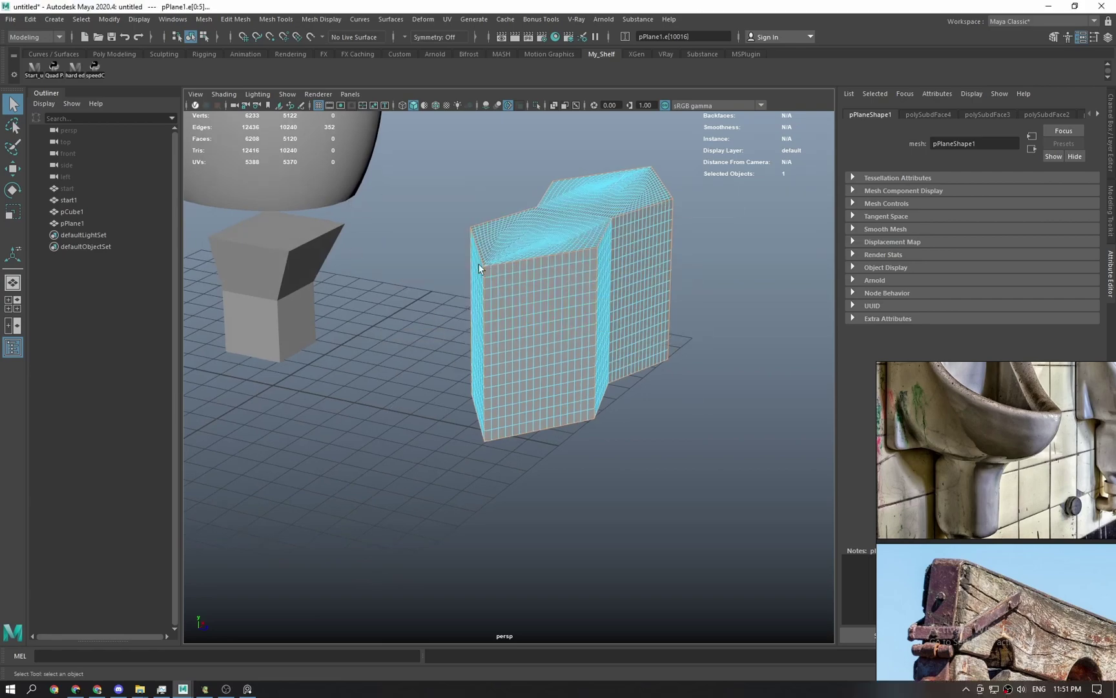
alt+drag(479, 269, 557, 369)
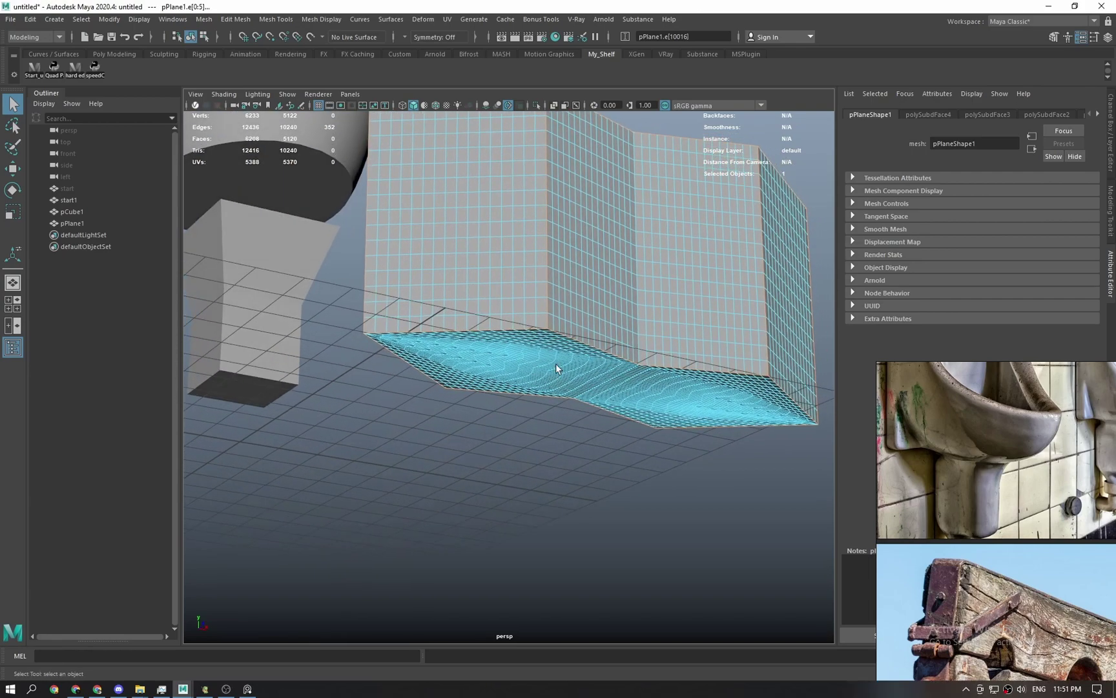
key(ctrl+z)
alt+drag(460, 240, 490, 242)
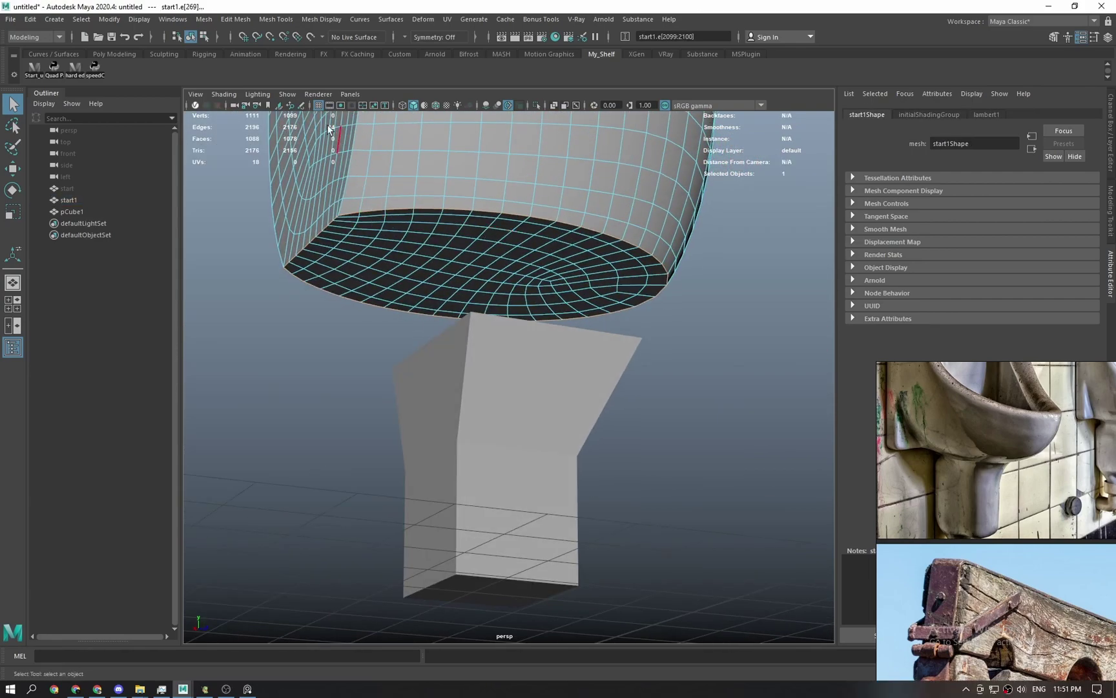
Select pCube1 and pick its middle horizontal edge.
alt+drag(421, 243, 373, 297)
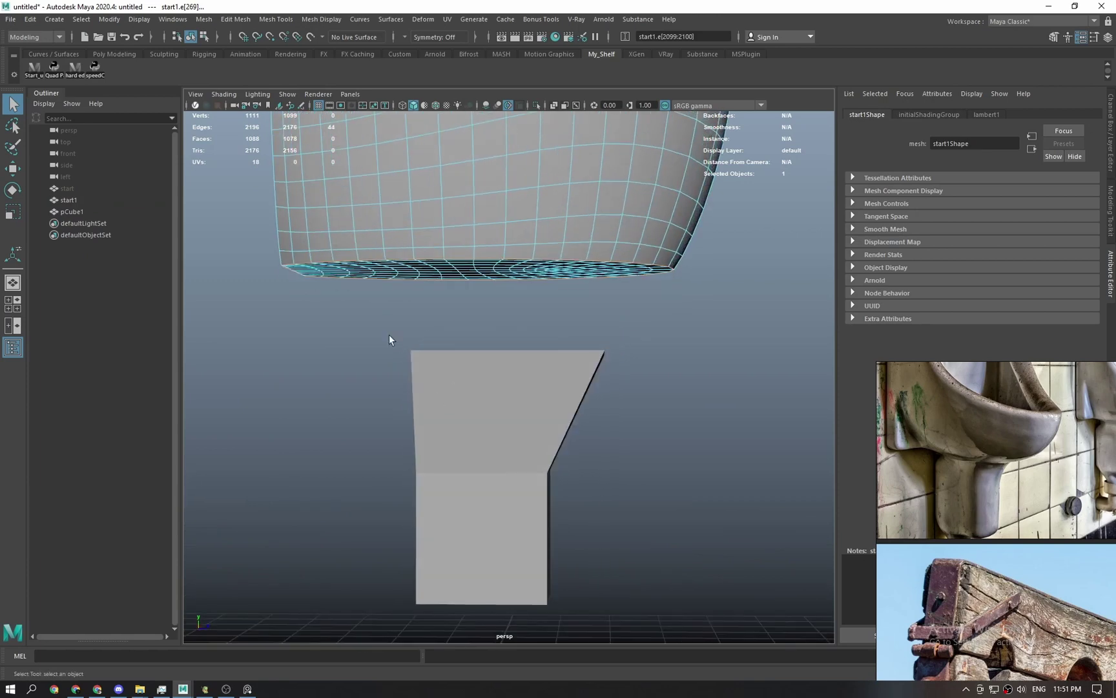
right_drag(473, 323, 503, 294)
click(520, 398)
alt+drag(520, 399, 531, 445)
alt+middle_drag(531, 444, 521, 391)
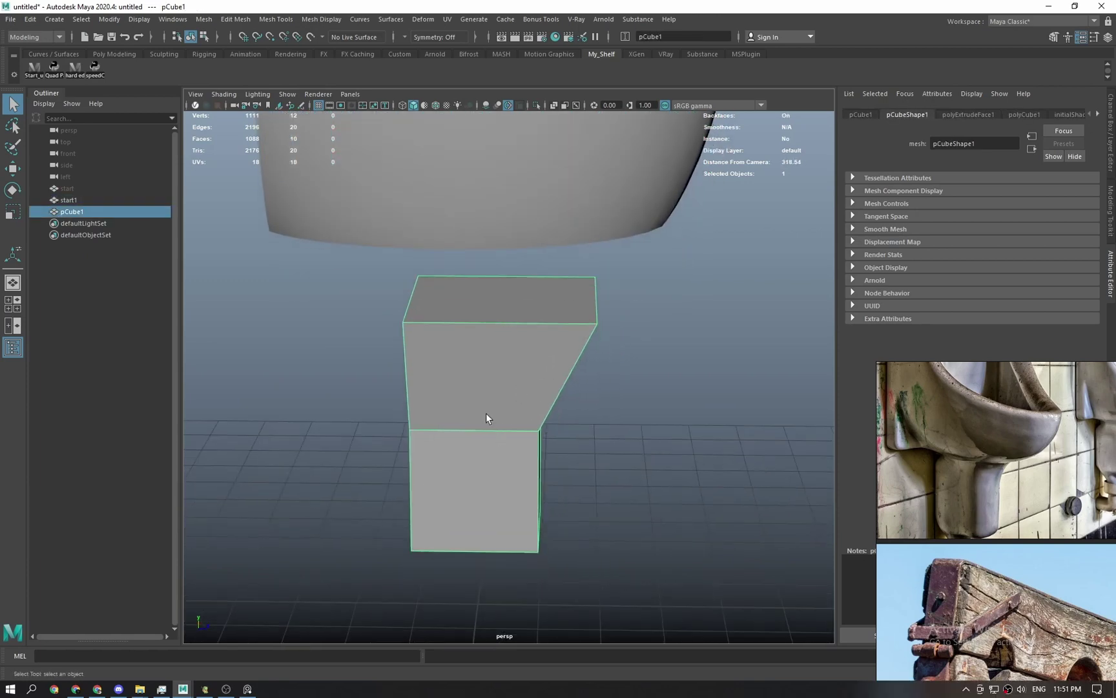
right_drag(486, 413, 479, 355)
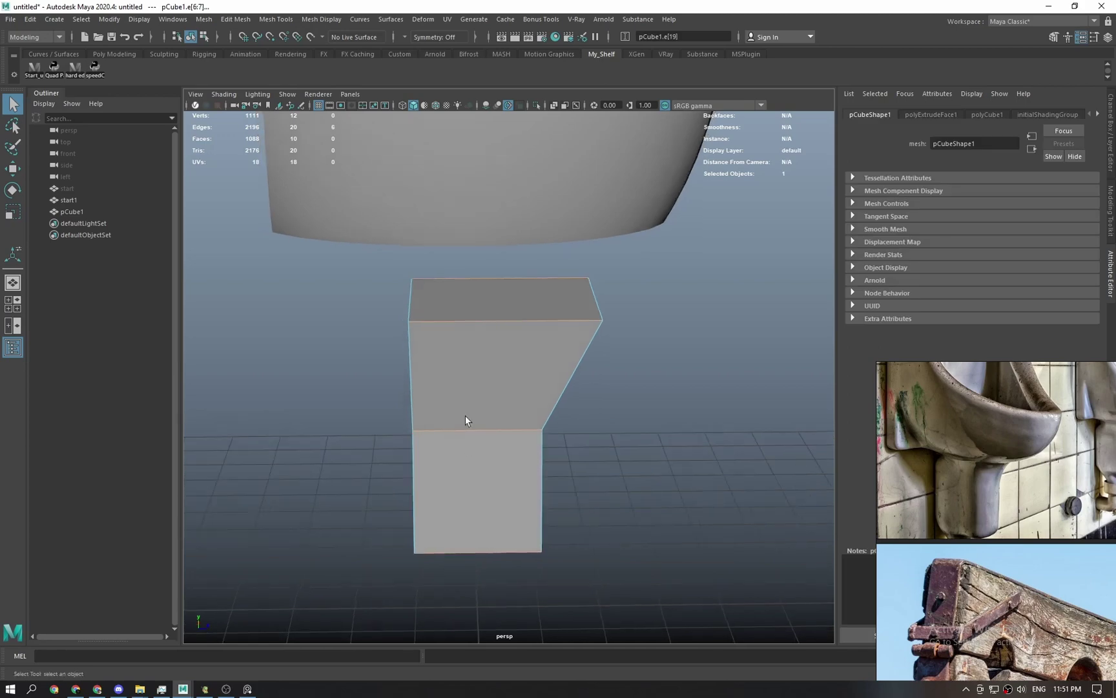
click(478, 317)
Start the Connect Tool on that edge, previewing one vertical loop at slide 0.5.
shift+right_click(479, 317)
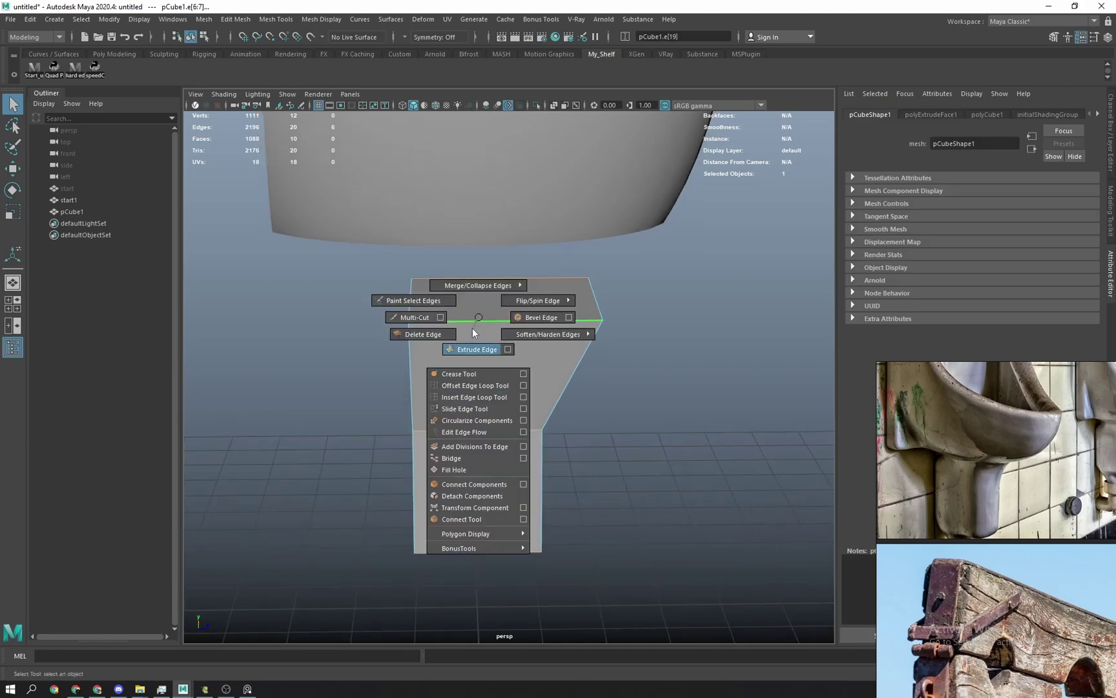
alt+drag(479, 317, 475, 187)
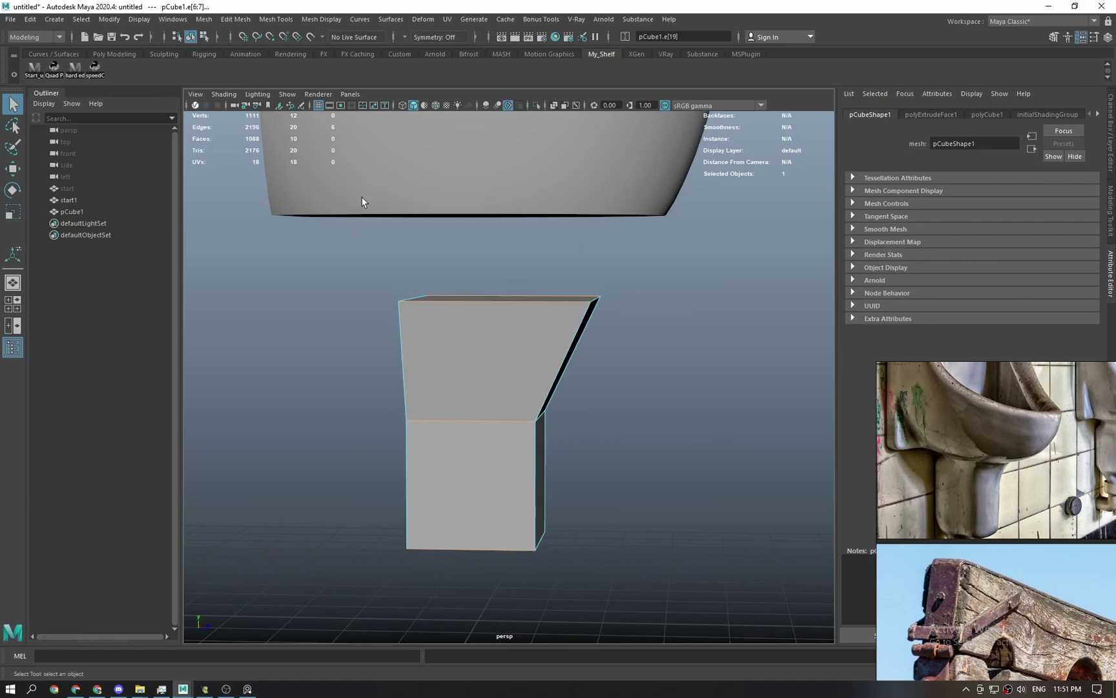
alt+drag(508, 272, 488, 304)
shift+right_click(483, 304)
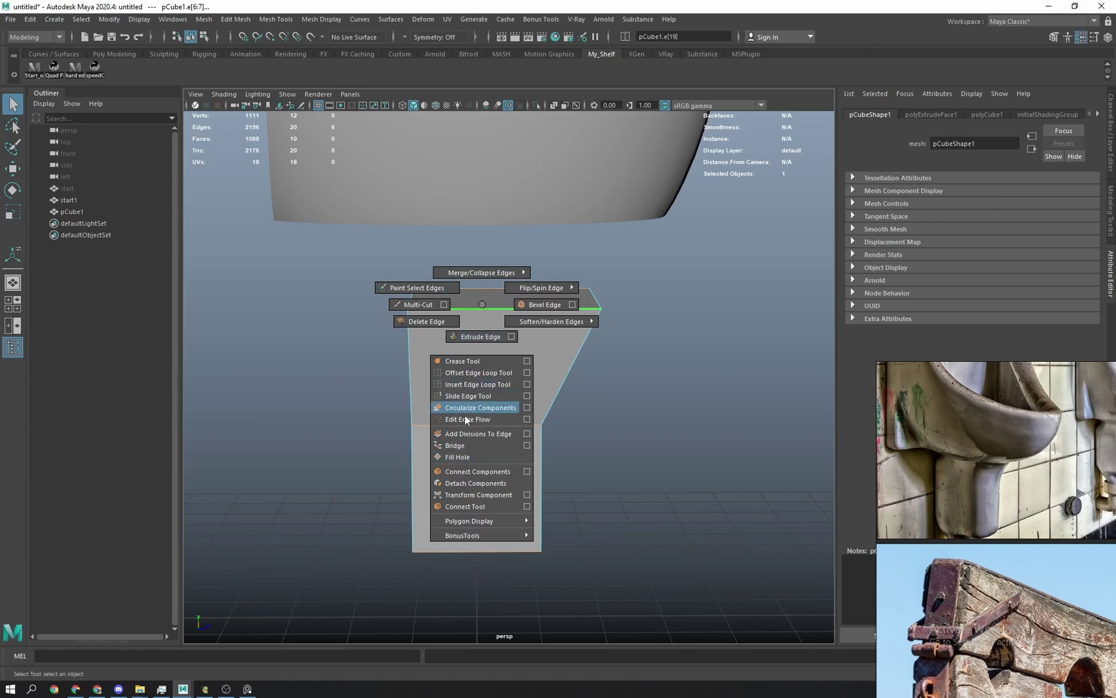
click(466, 506)
alt+drag(537, 347, 496, 349)
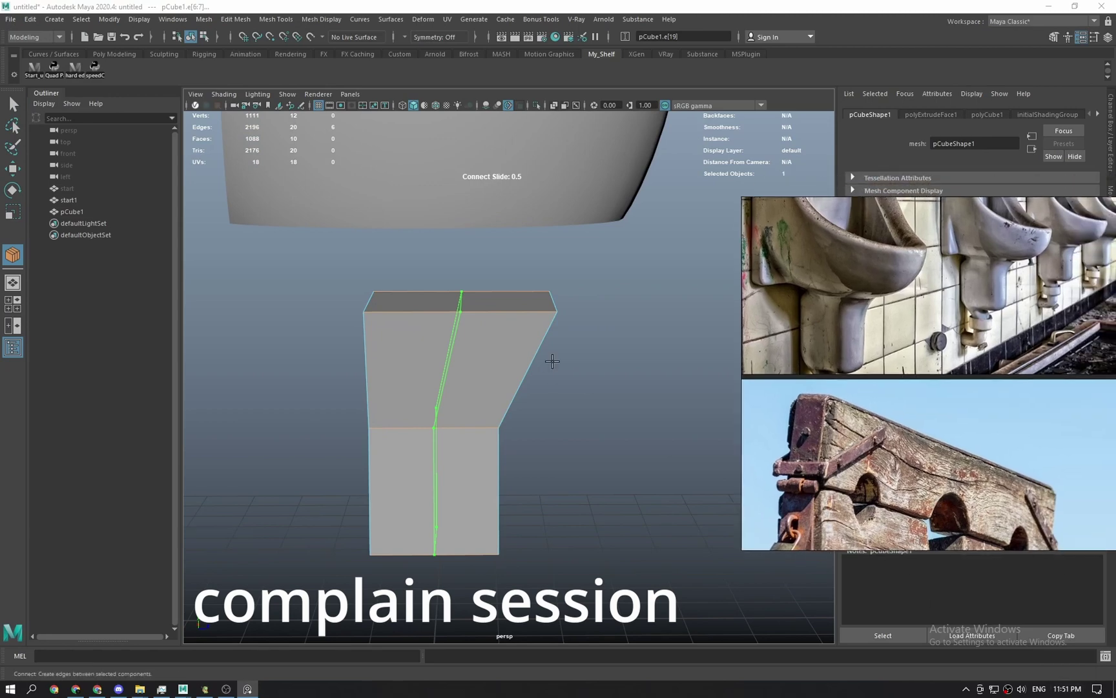
Try a seven-loop connect on the cube and undo the broken result.
middle_drag(507, 363, 599, 355)
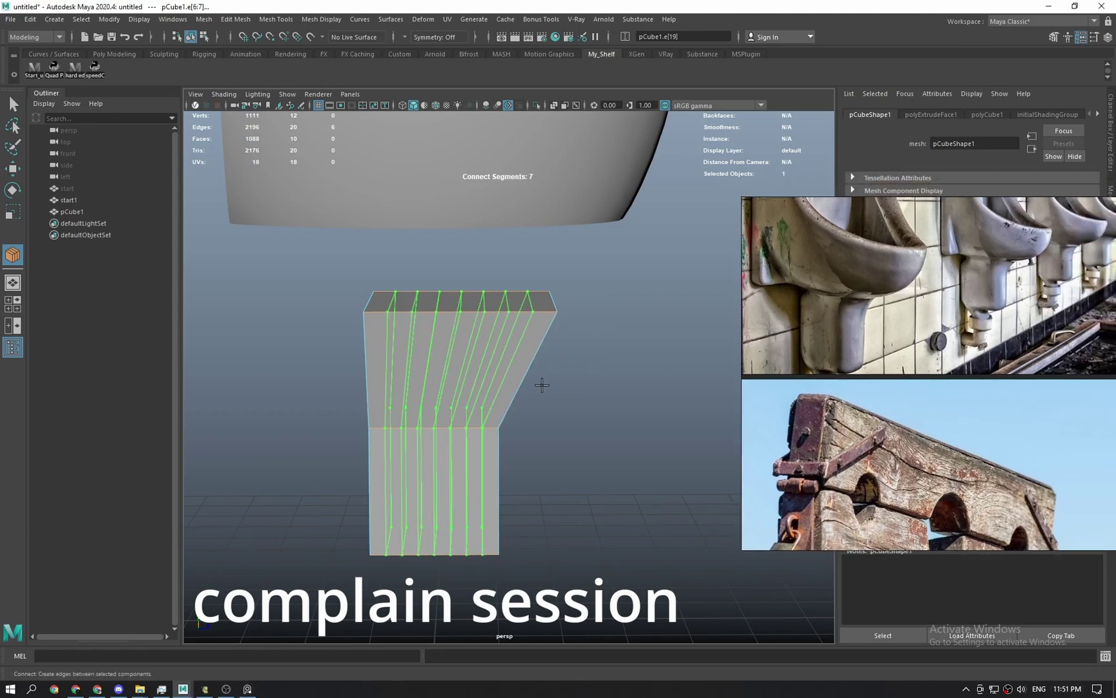
alt+drag(541, 384, 416, 334)
key(q)
scroll(431, 409, up, 5)
shift+right_drag(416, 334, 398, 540)
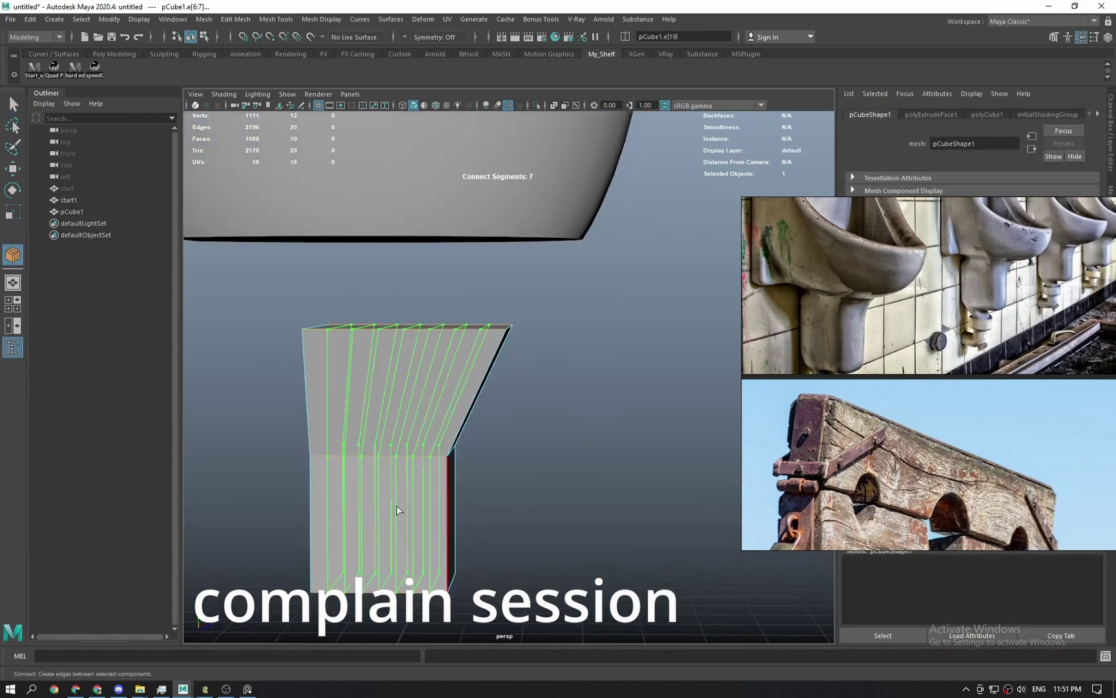
middle_drag(437, 405, 448, 393)
key(q)
key(ctrl+z)
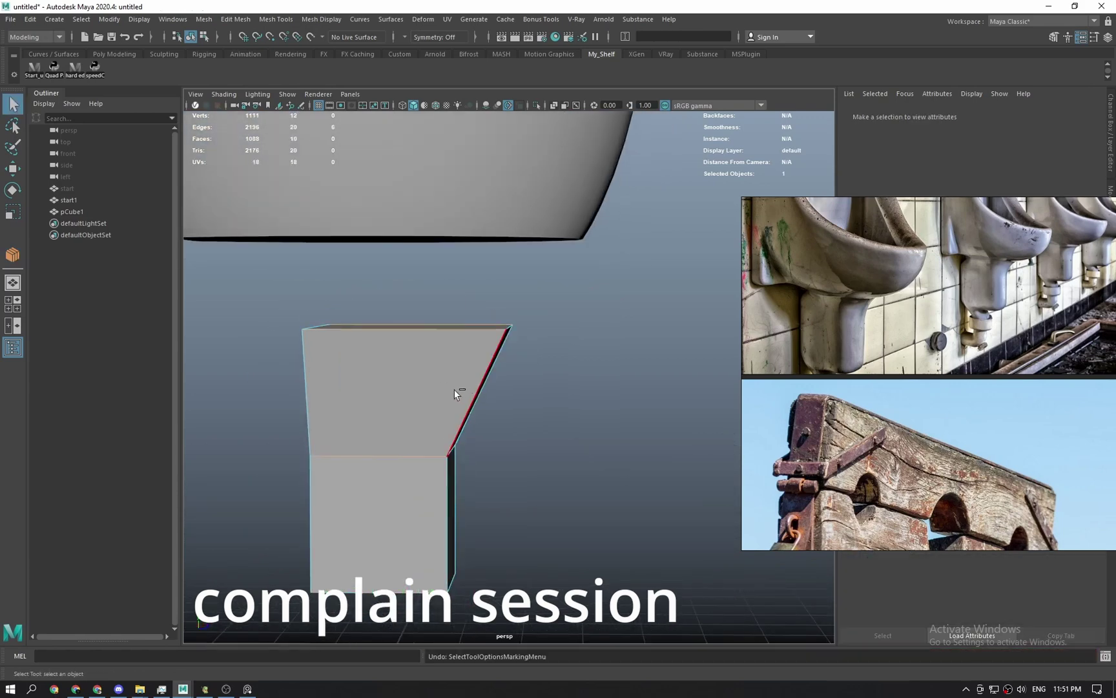
Try an eight-loop connect, undo the invalid edges, and reselect pCube1.
alt+drag(446, 402, 401, 310)
shift+right_drag(368, 452, 352, 656)
key(w)
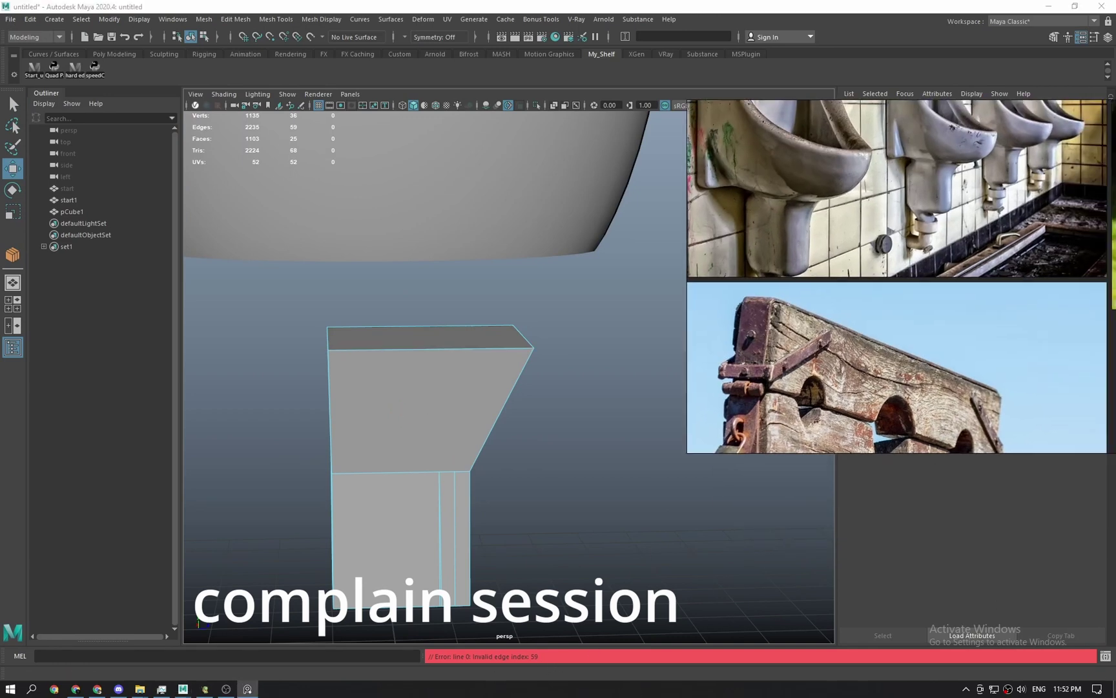
alt+drag(574, 470, 509, 454)
key(ctrl+z)
key(ctrl+z)
key(ctrl+z)
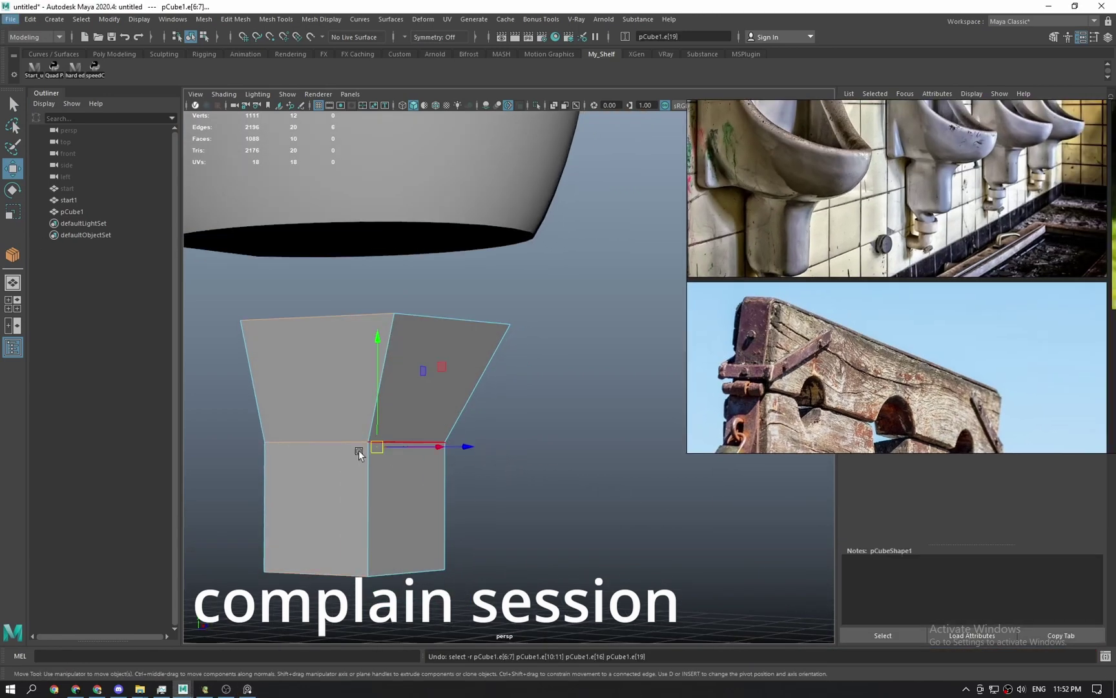
key(q)
click(372, 374)
alt+drag(372, 374, 265, 231)
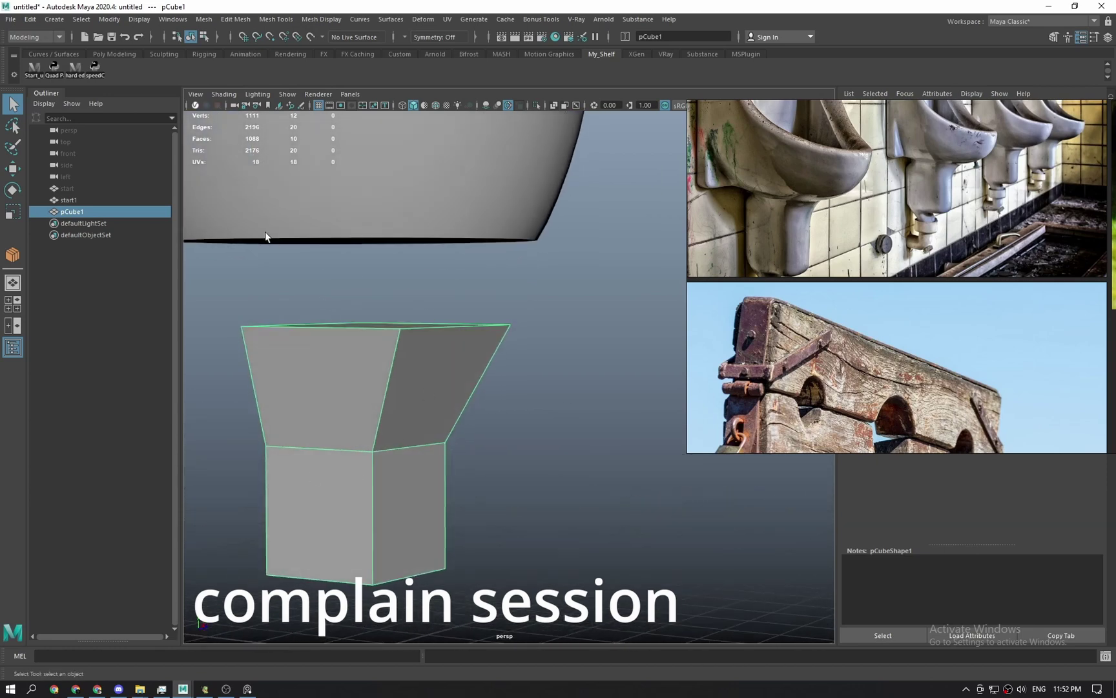
click(141, 20)
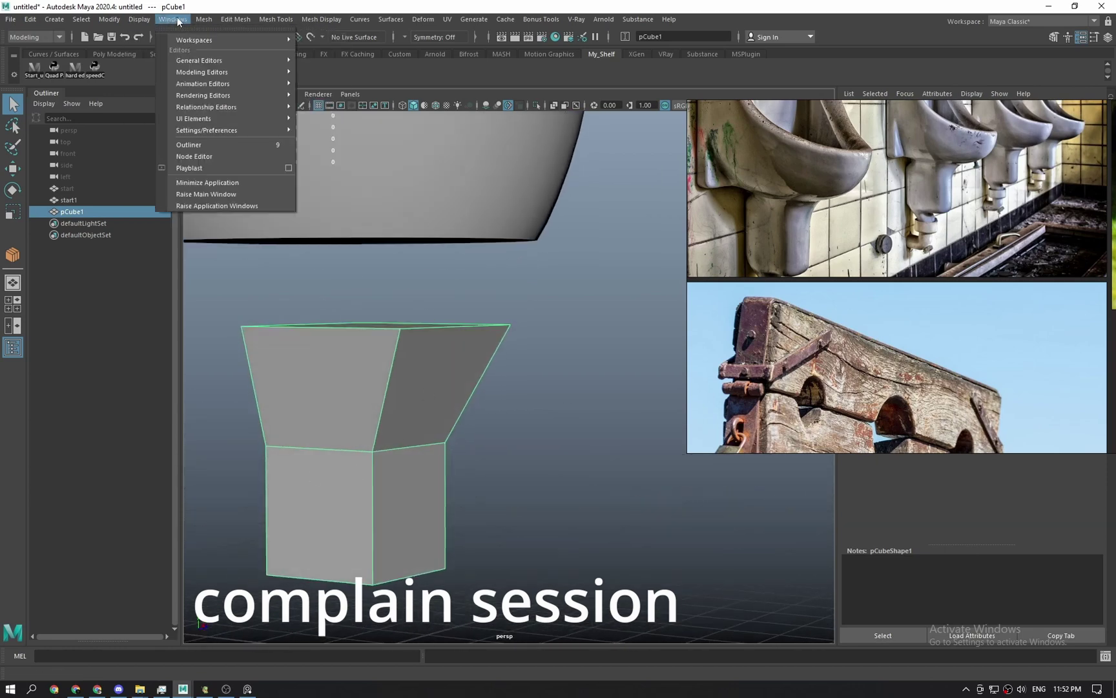
Run a Mesh Cleanup check on the cube, set to select matching polygons only.
mouse_move(204, 20)
click(312, 273)
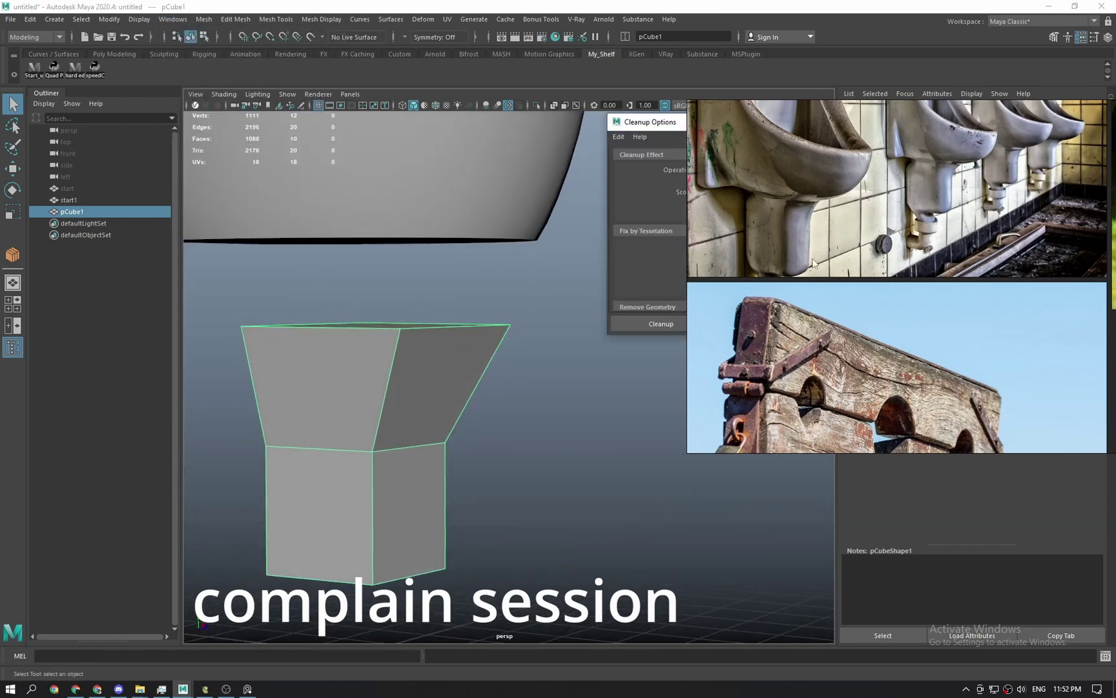
click(399, 425)
click(760, 182)
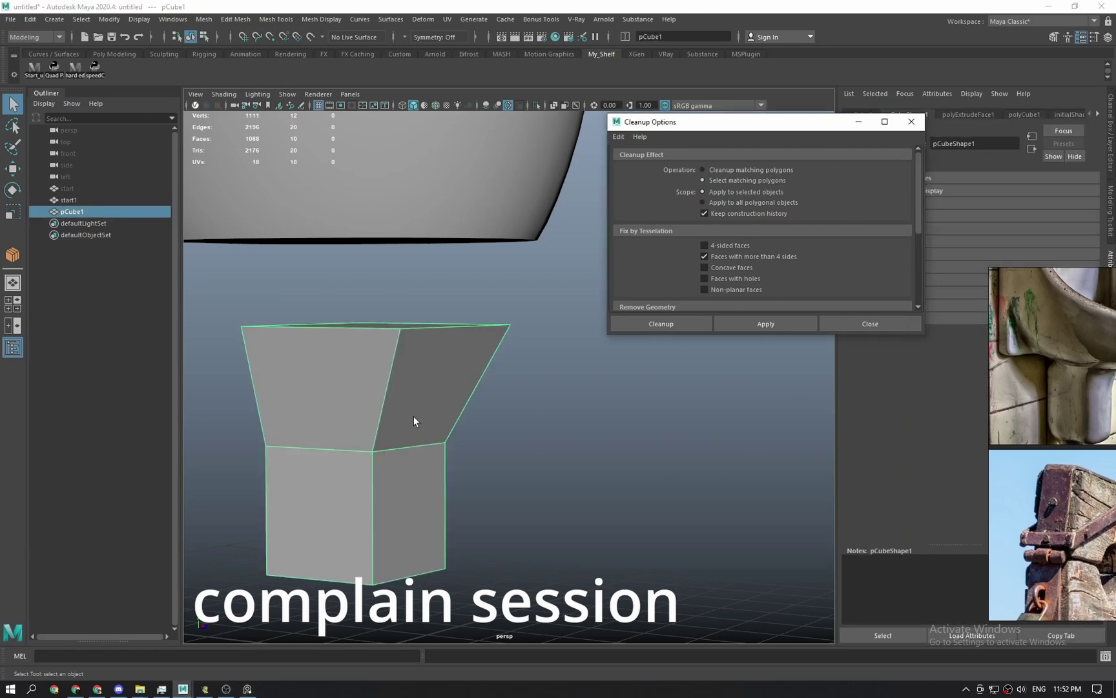
click(482, 406)
click(454, 387)
click(743, 328)
click(294, 457)
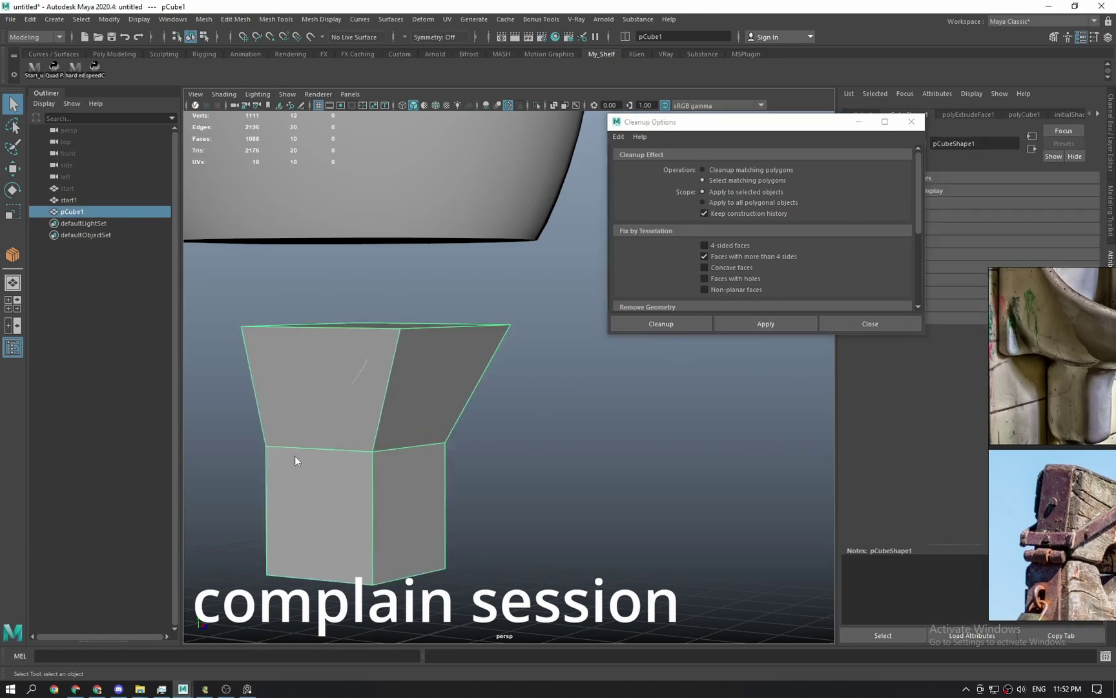
Try an eight-segment connect on the cube's middle edges in wireframe, then undo it.
alt+drag(418, 426, 416, 582)
key(4)
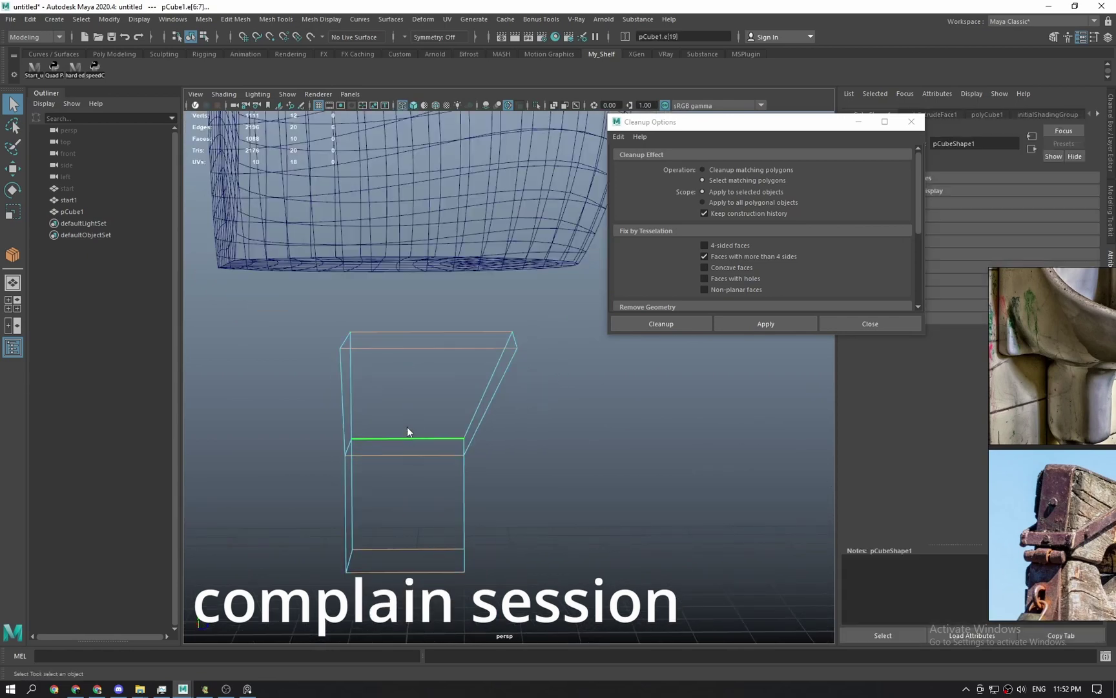
shift+right_drag(408, 429, 372, 630)
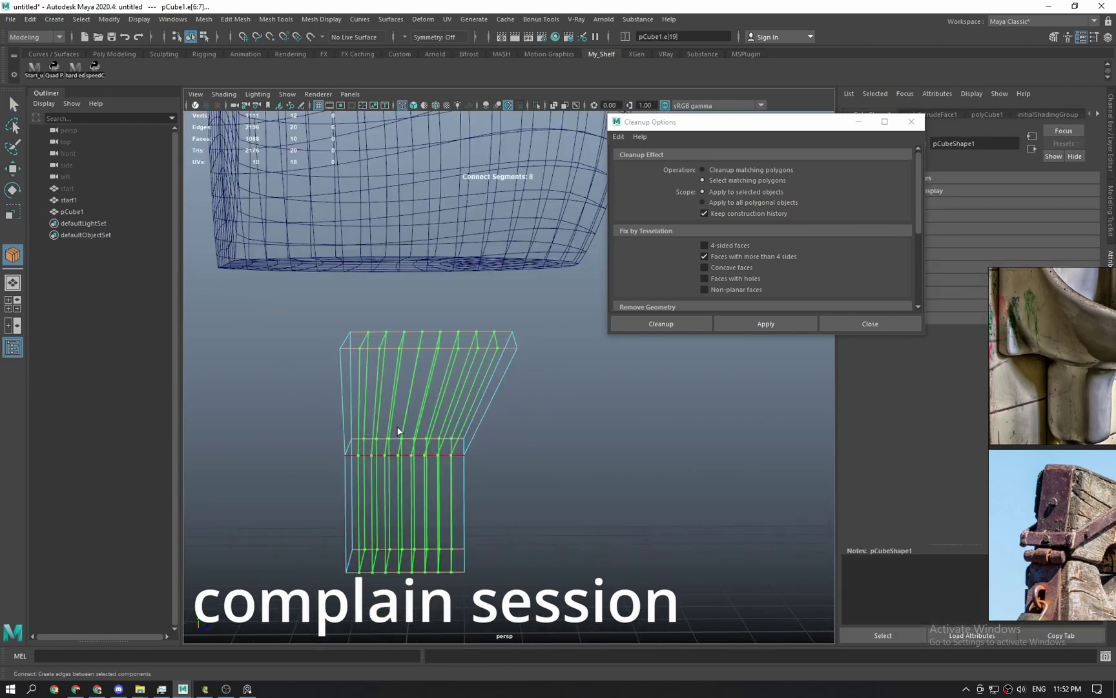
key(w)
key(ctrl+z)
key(ctrl+z)
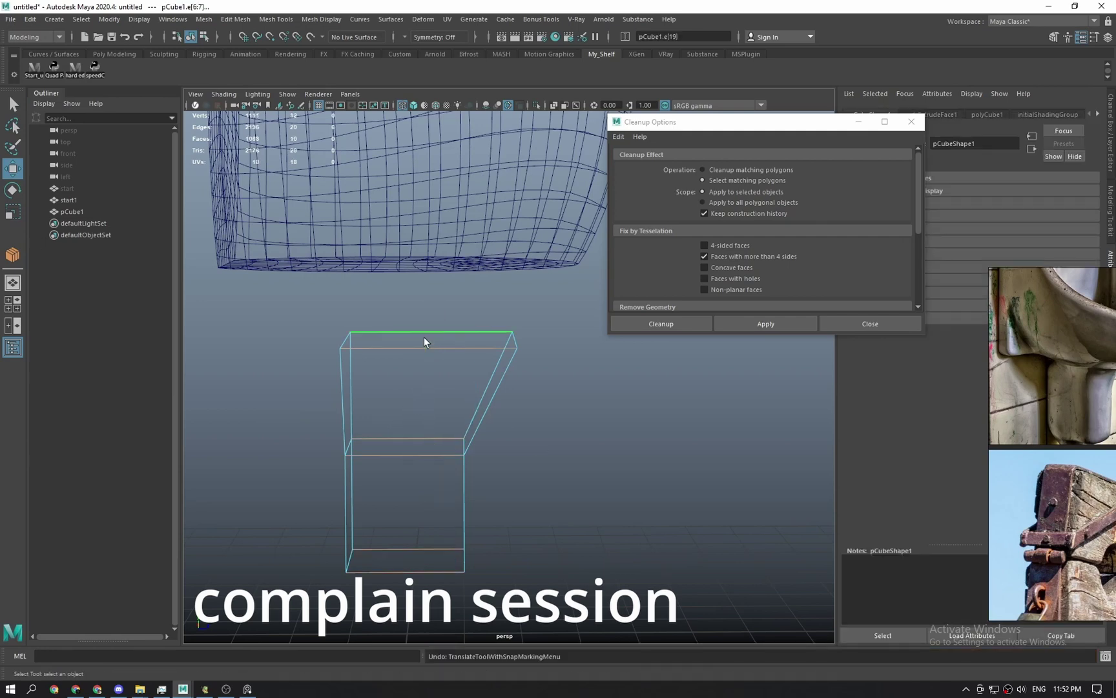
Try an eleven-loop connect across the cube's middle edge, then undo it.
click(424, 336)
click(404, 450)
shift+right_drag(403, 451, 393, 658)
middle_drag(433, 380, 473, 387)
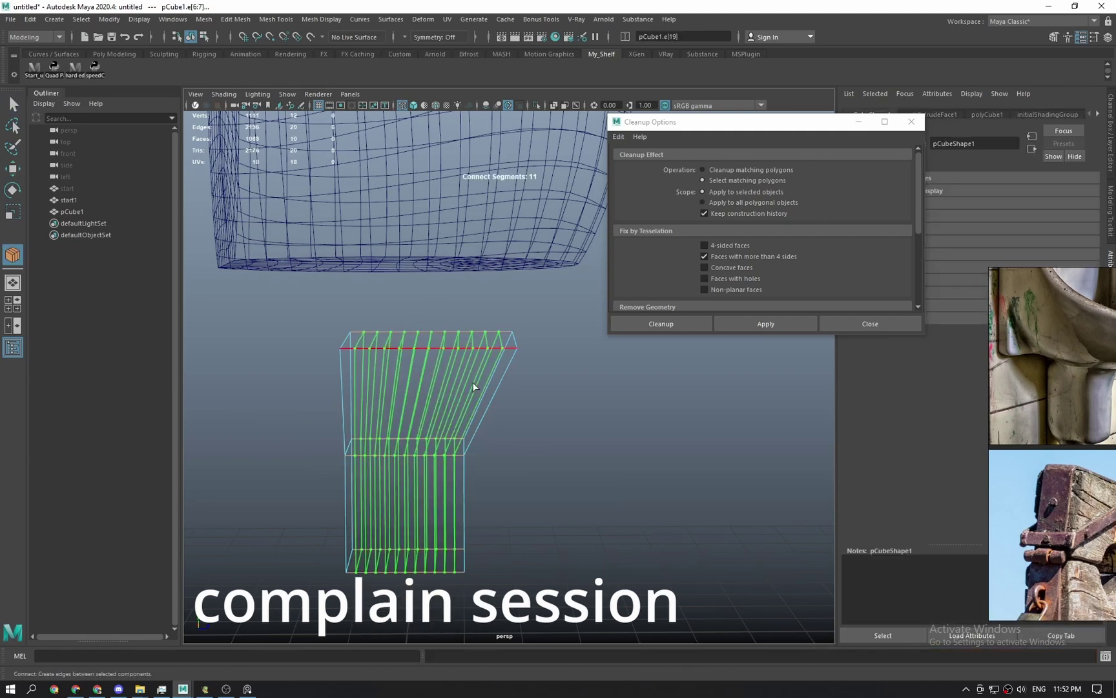
mouse_move(432, 349)
alt+mouse_down()
mouse_move(446, 354)
mouse_move(427, 377)
mouse_move(612, 398)
alt+mouse_up()
key(5)
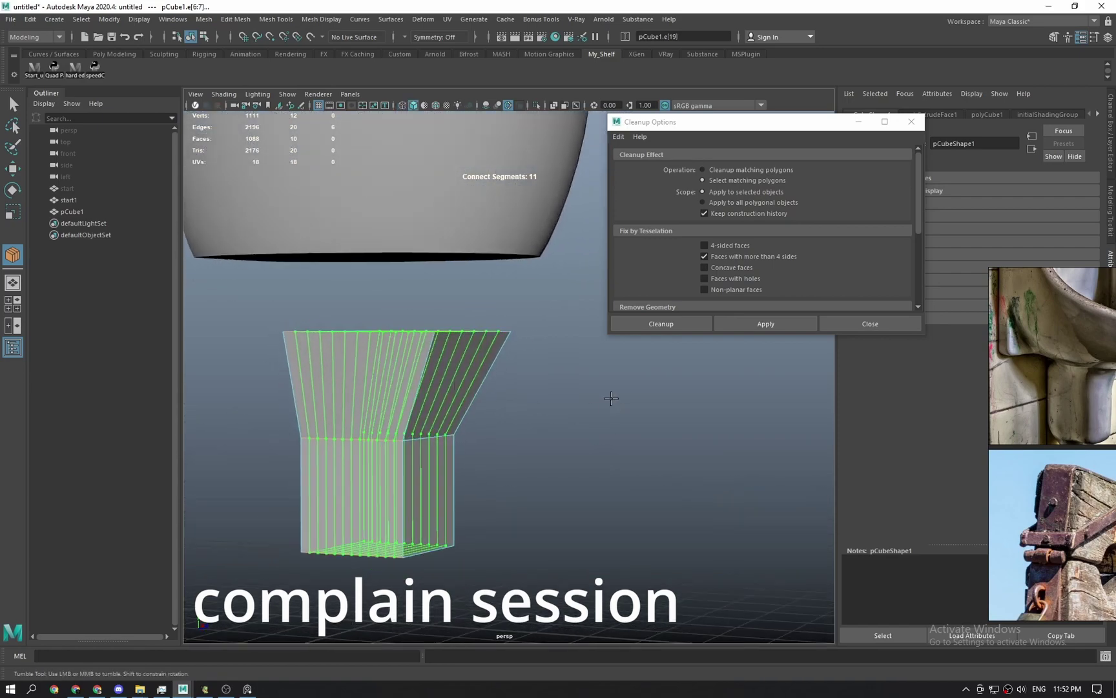
alt+drag(507, 378, 488, 406)
key(Return)
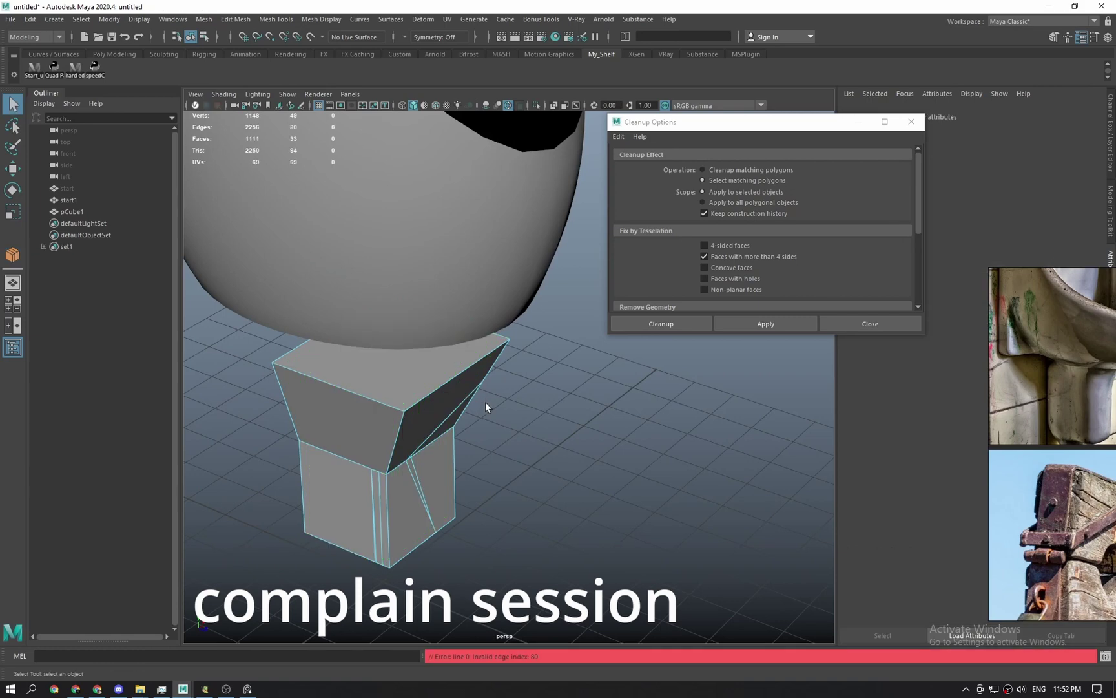
key(ctrl+z)
Delete the cube's top face, leaving it open-topped.
alt+drag(476, 459, 526, 425)
right_drag(526, 424, 584, 355)
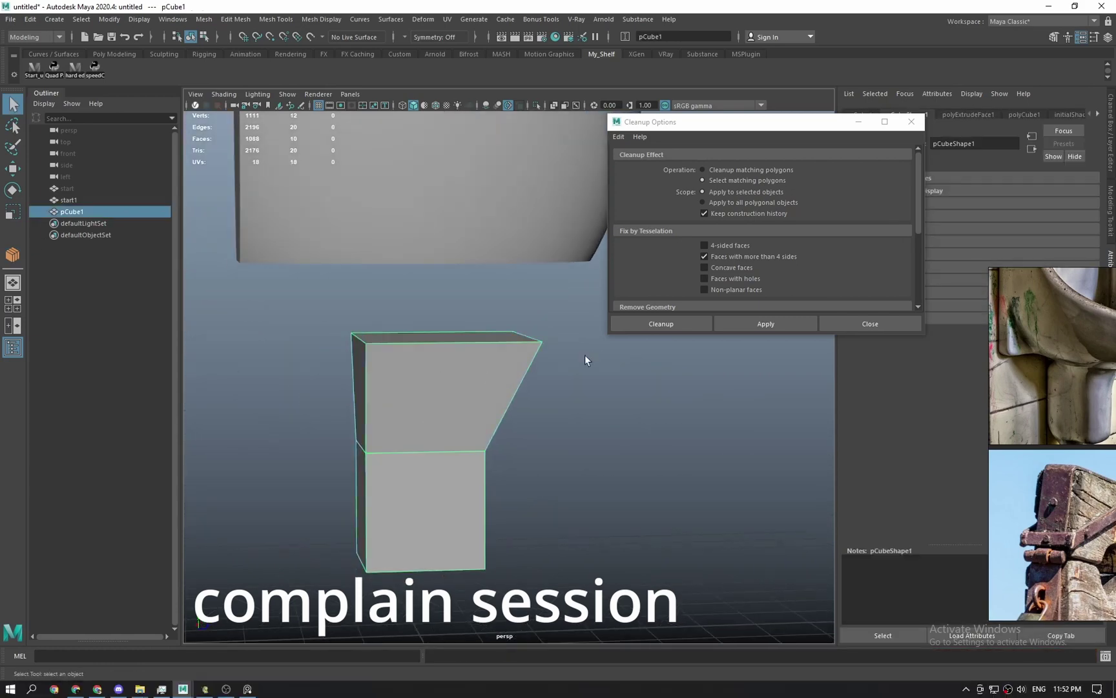
click(570, 373)
click(466, 388)
right_drag(466, 387, 464, 429)
click(454, 337)
key(Delete)
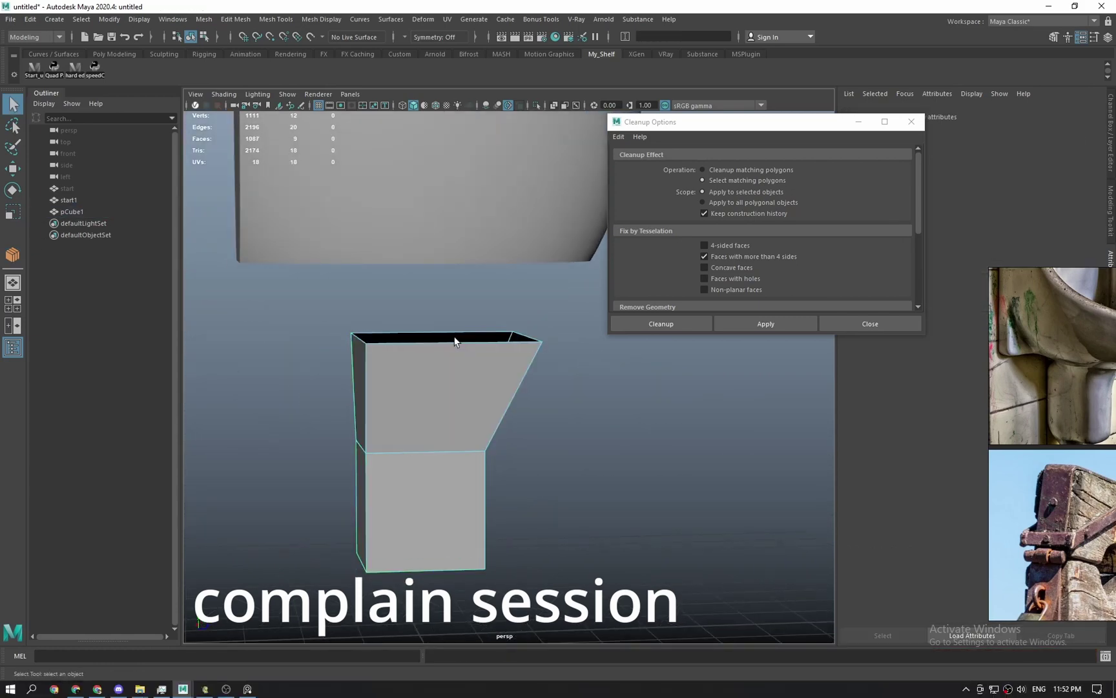
Connect eleven new edges across the cube's sloped face.
alt+drag(456, 337, 418, 443)
click(411, 345)
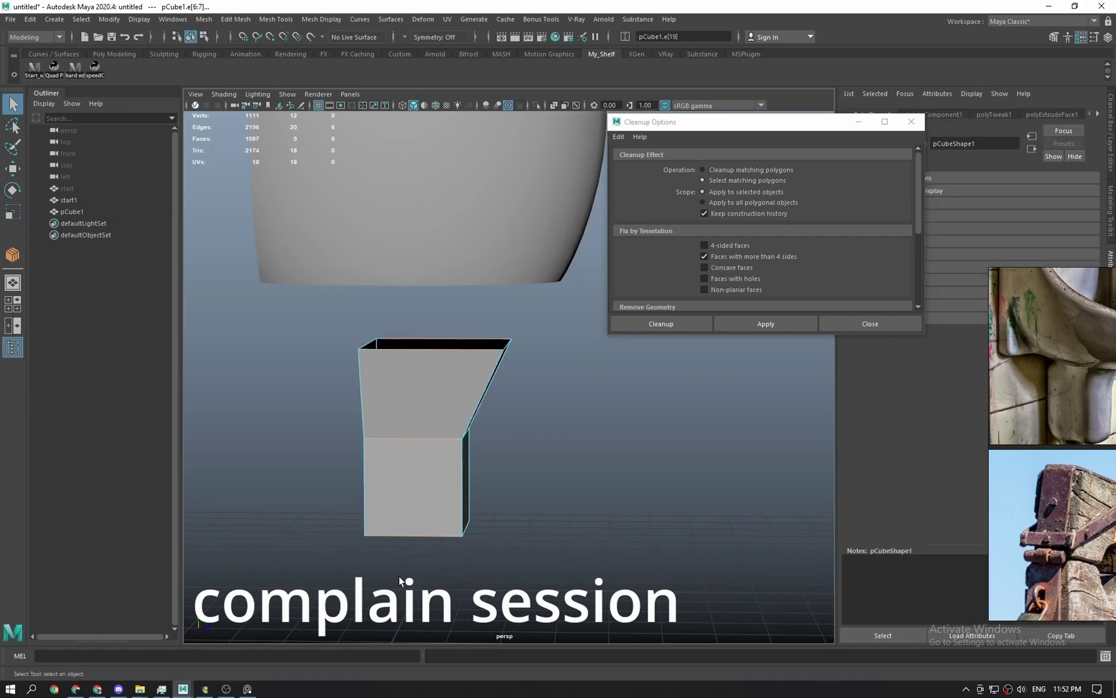
shift+right_drag(417, 470, 393, 654)
key(q)
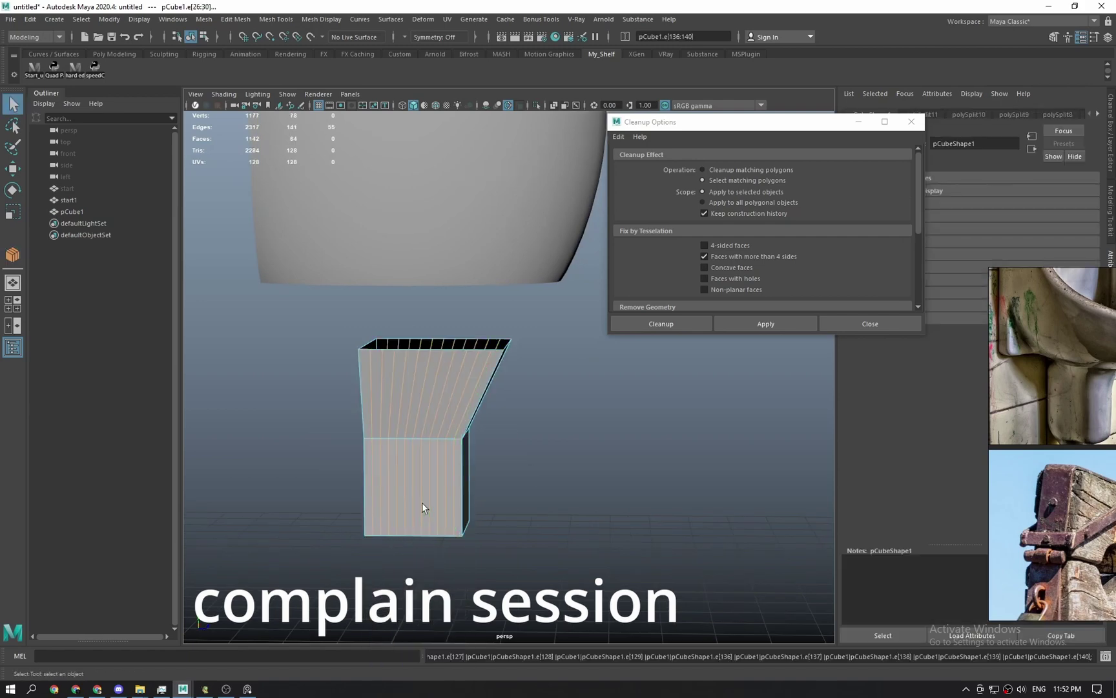
Select the cube's top border edge loop and return to object mode.
alt+drag(497, 429, 570, 524)
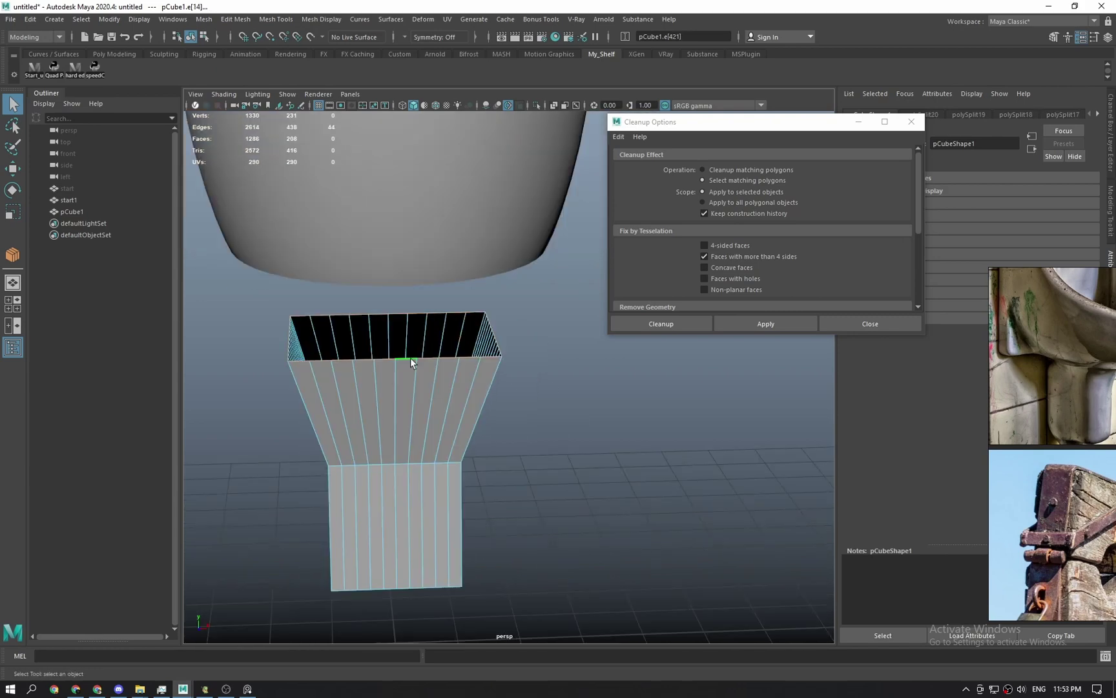
double_click(410, 359)
alt+drag(410, 361, 483, 373)
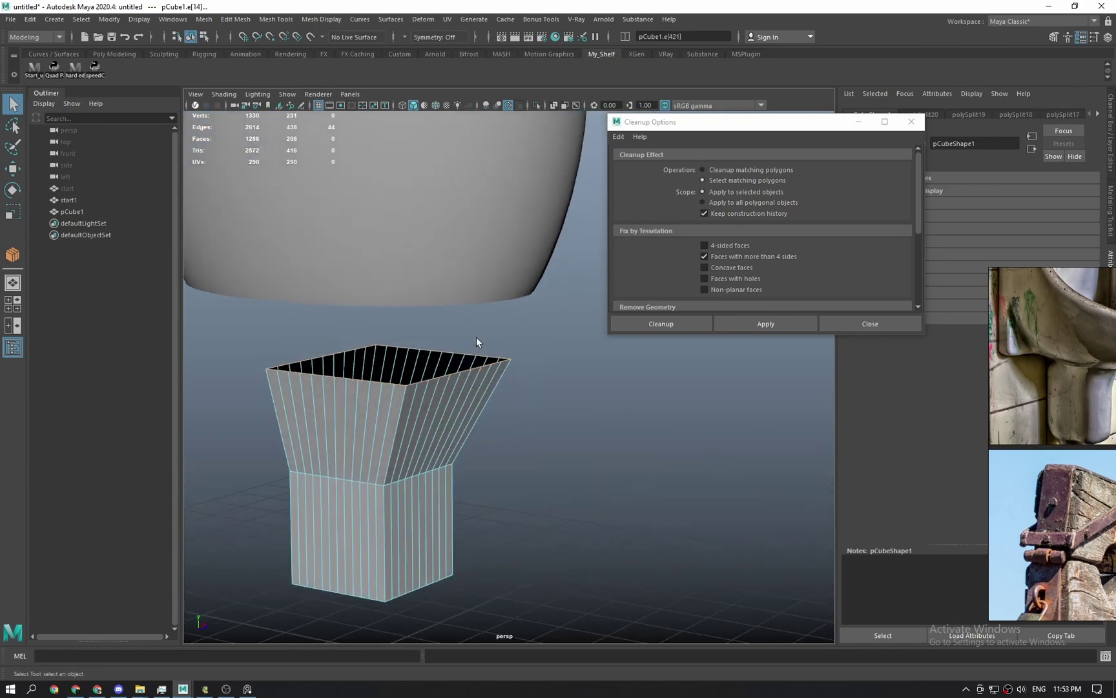
alt+drag(378, 442, 611, 451)
key(F8)
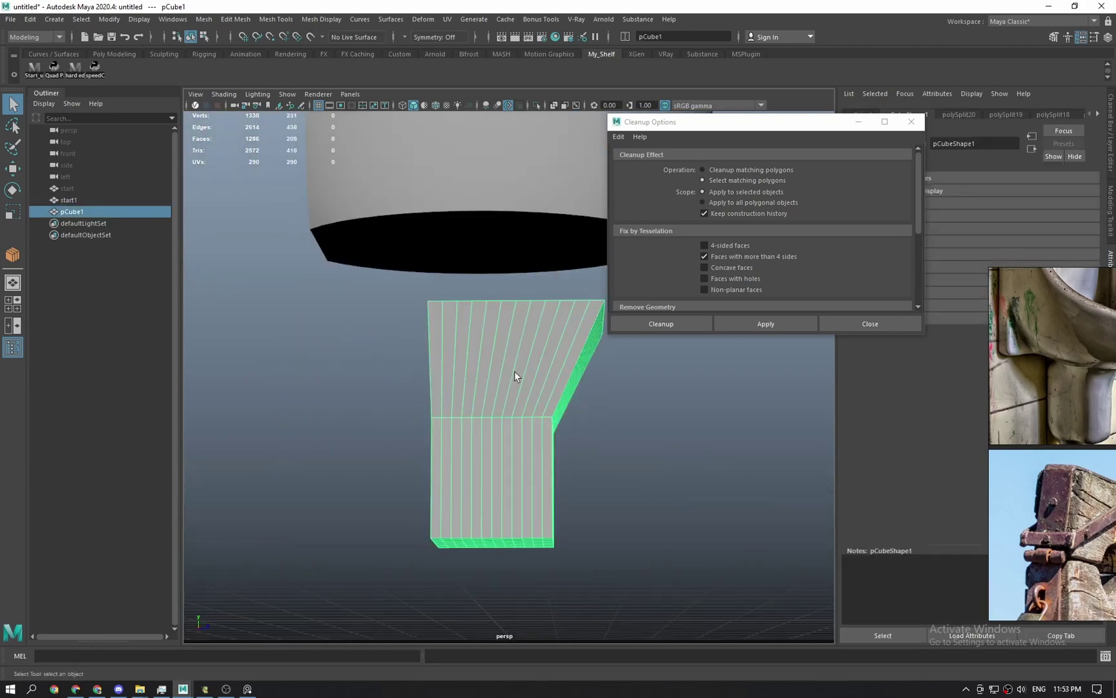
Select start1's bottom cap faces and delete them, leaving a hole.
alt+drag(515, 373, 494, 329)
click(475, 301)
key(F11)
key(w)
drag(462, 286, 524, 343)
click(553, 363)
key(Delete)
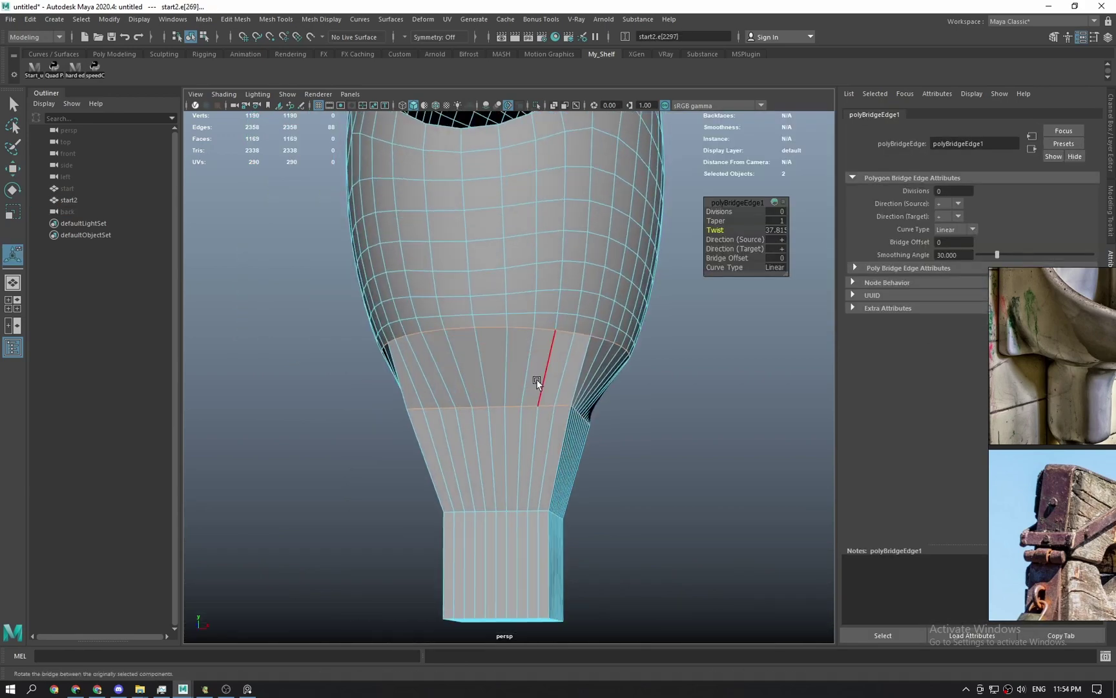
right_click(541, 689)
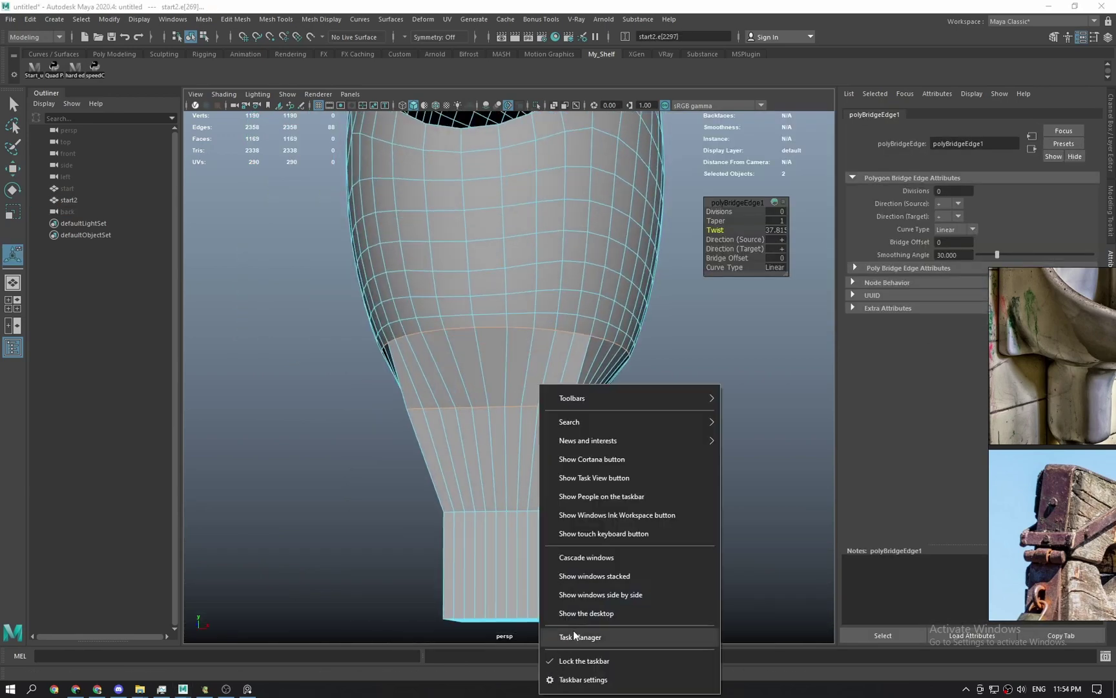
click(574, 635)
click(72, 38)
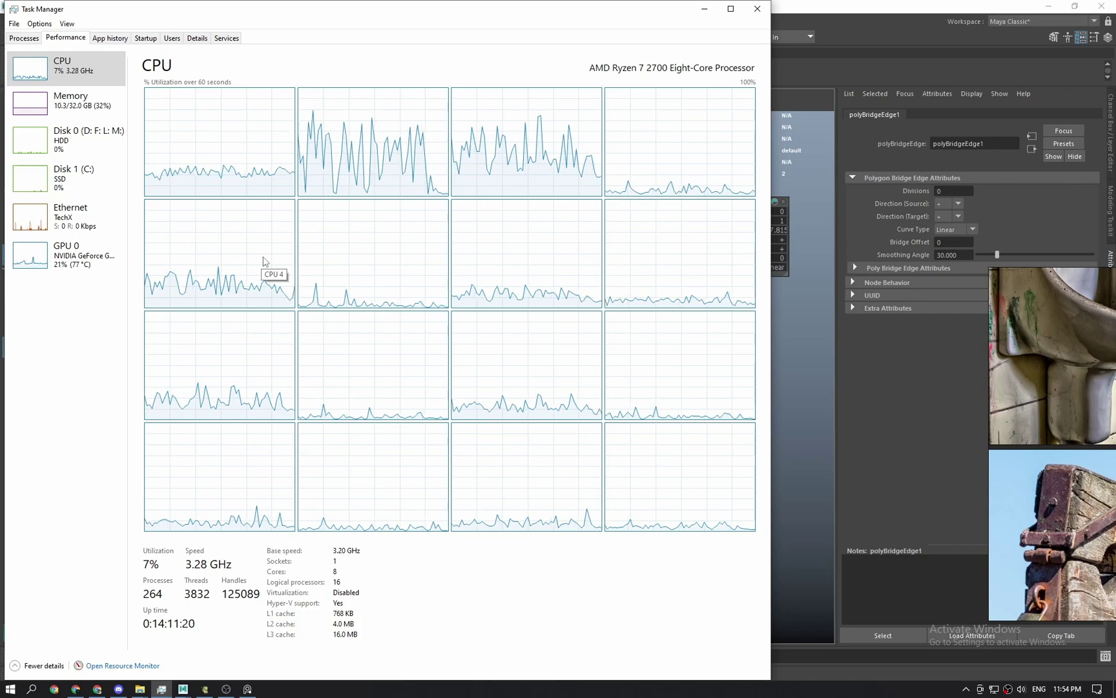
click(704, 8)
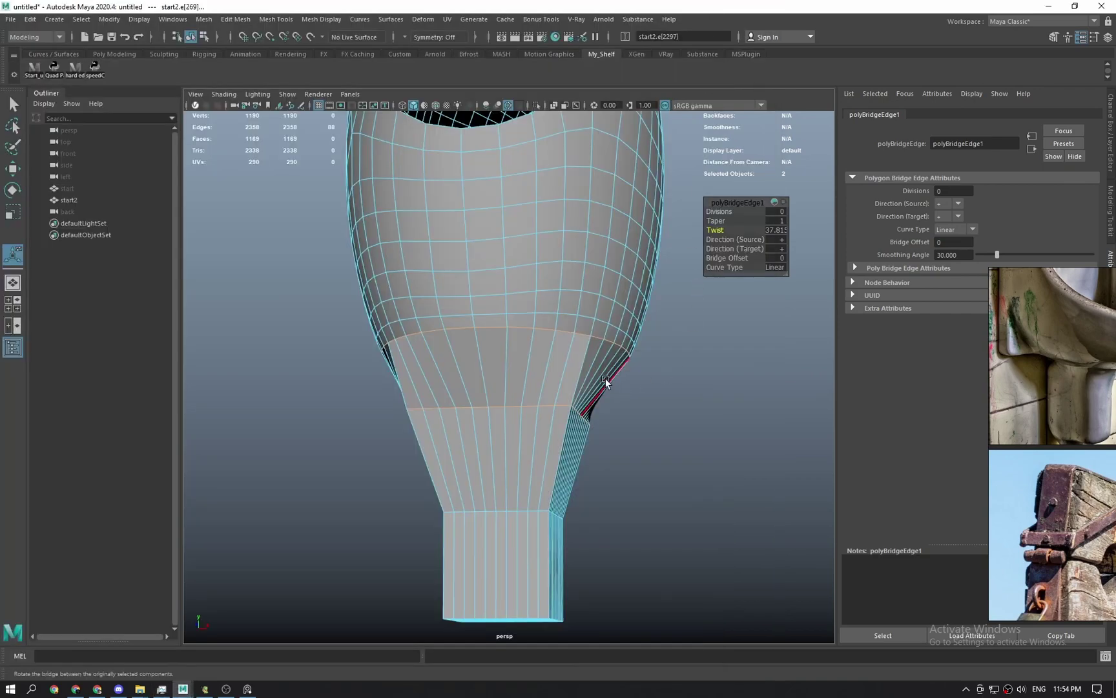
Switch through top and left side views, try Edit Edge Flow, and undo it.
alt+drag(547, 432, 511, 449)
key(q)
right_drag(512, 448, 589, 381)
key(space)
drag(588, 381, 519, 361)
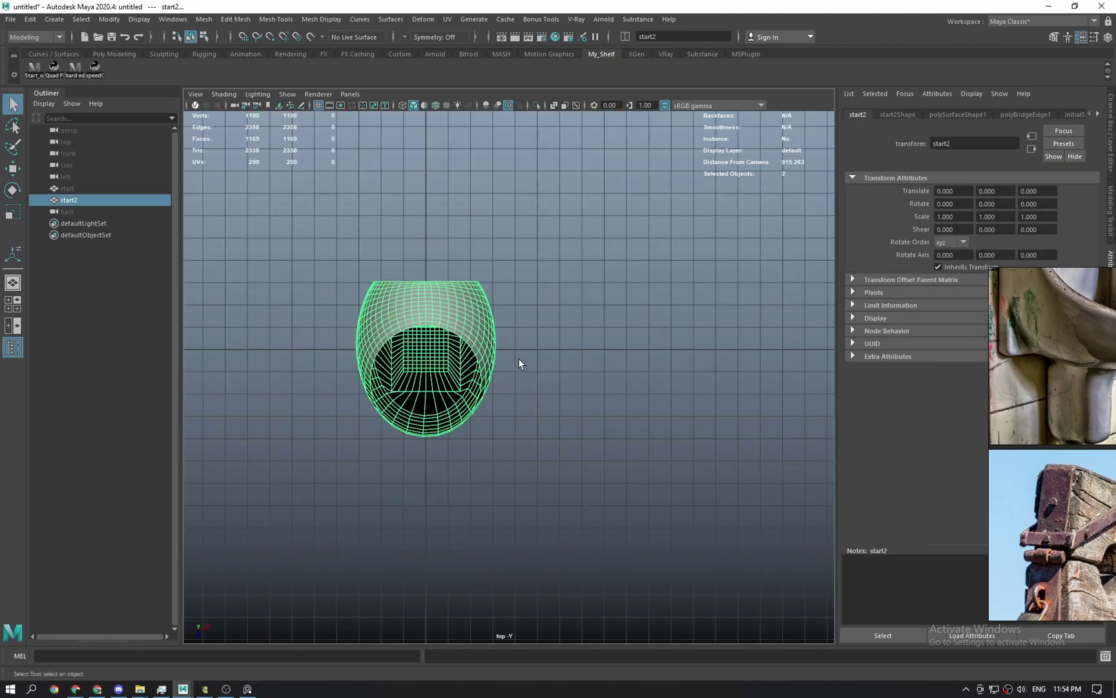
key(space)
drag(499, 404, 451, 389)
right_drag(486, 403, 486, 373)
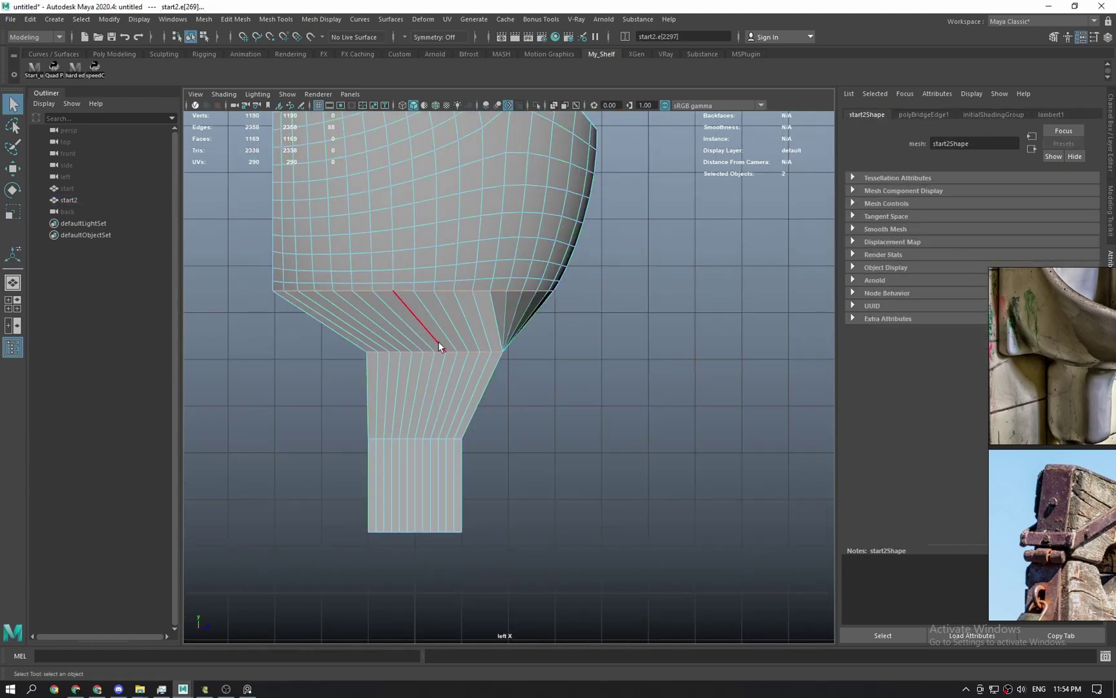
key(g)
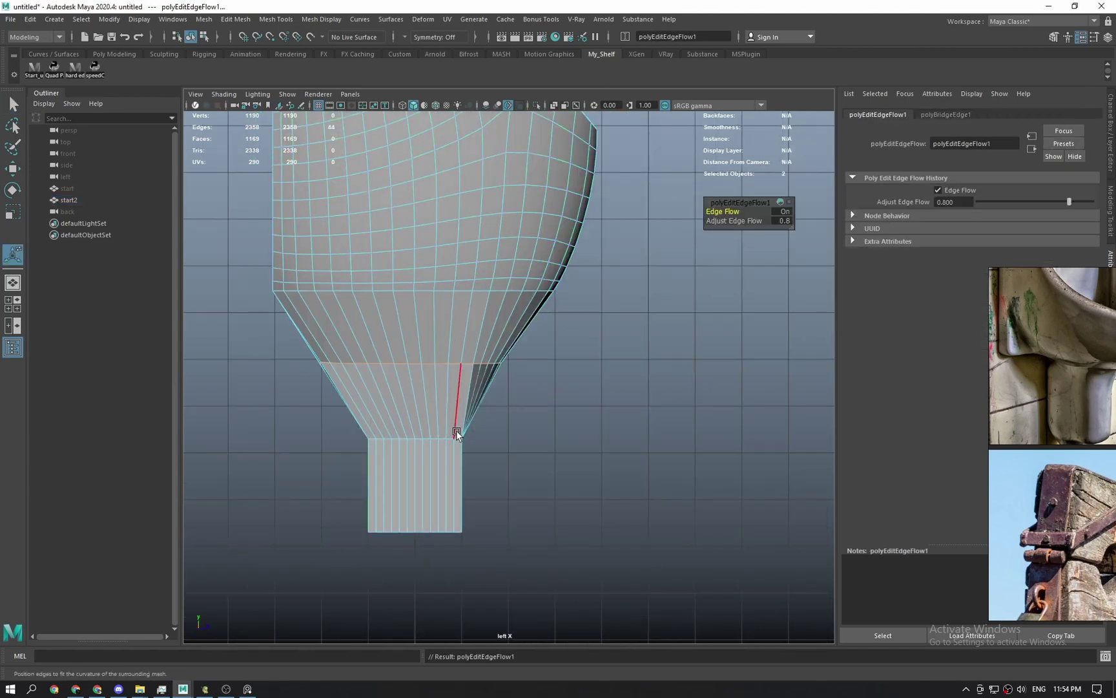
key(ctrl+z)
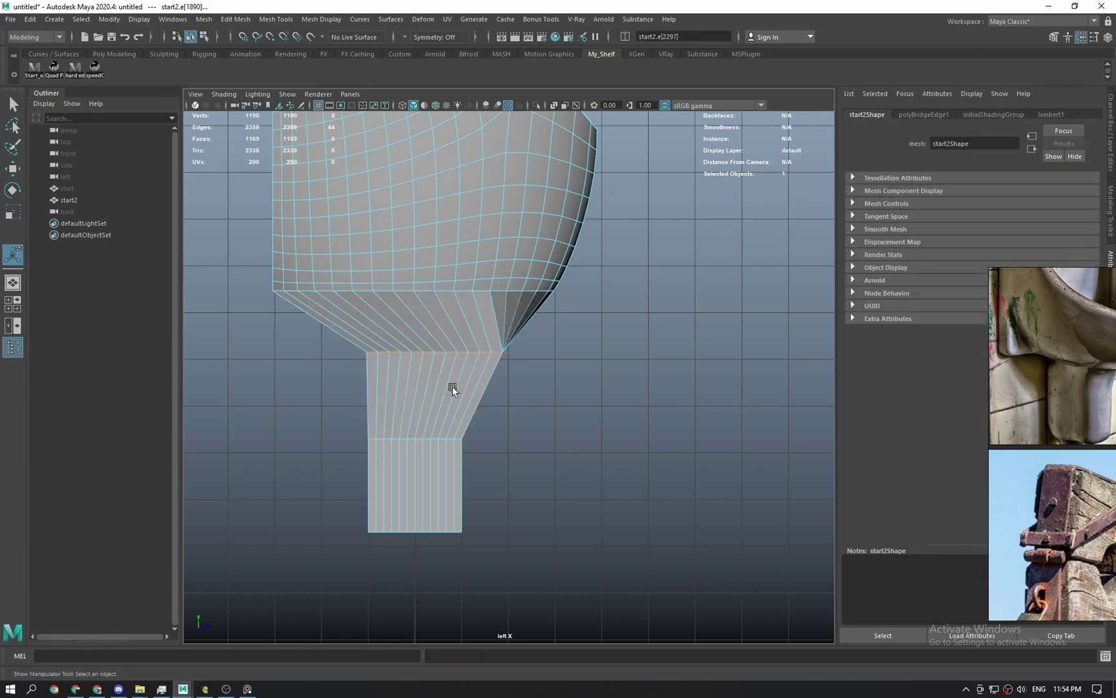
Show the side view in wireframe and select the start2 mesh.
scroll(507, 423, up, 1)
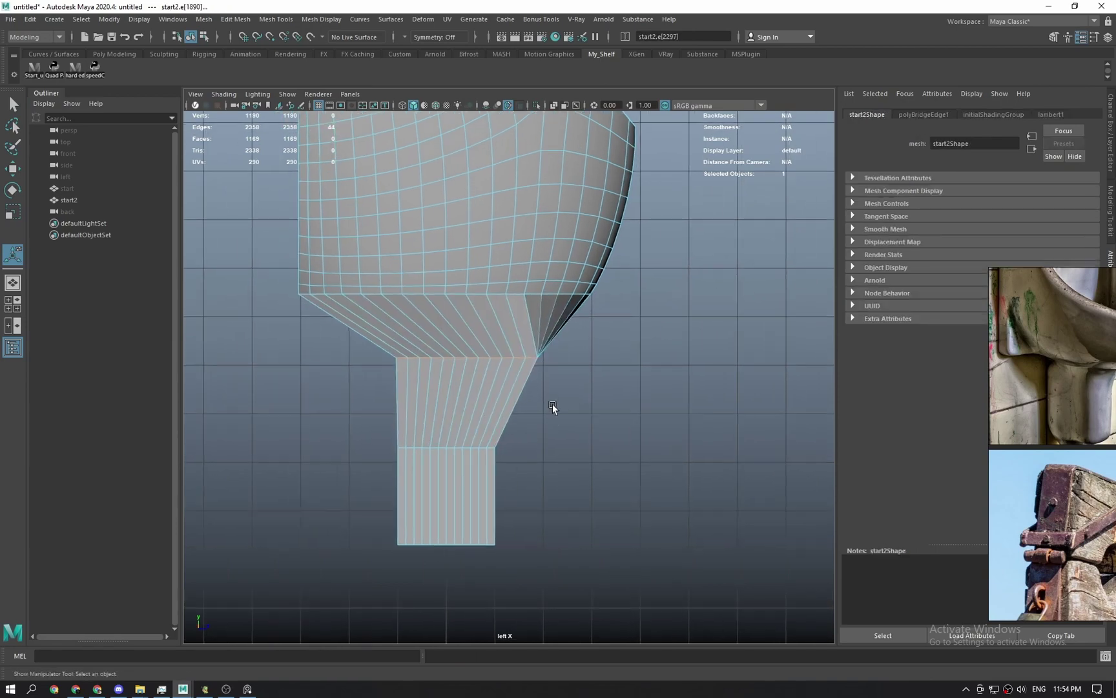
key(4)
alt+middle_drag(540, 510, 554, 496)
scroll(537, 438, down, 2)
key(q)
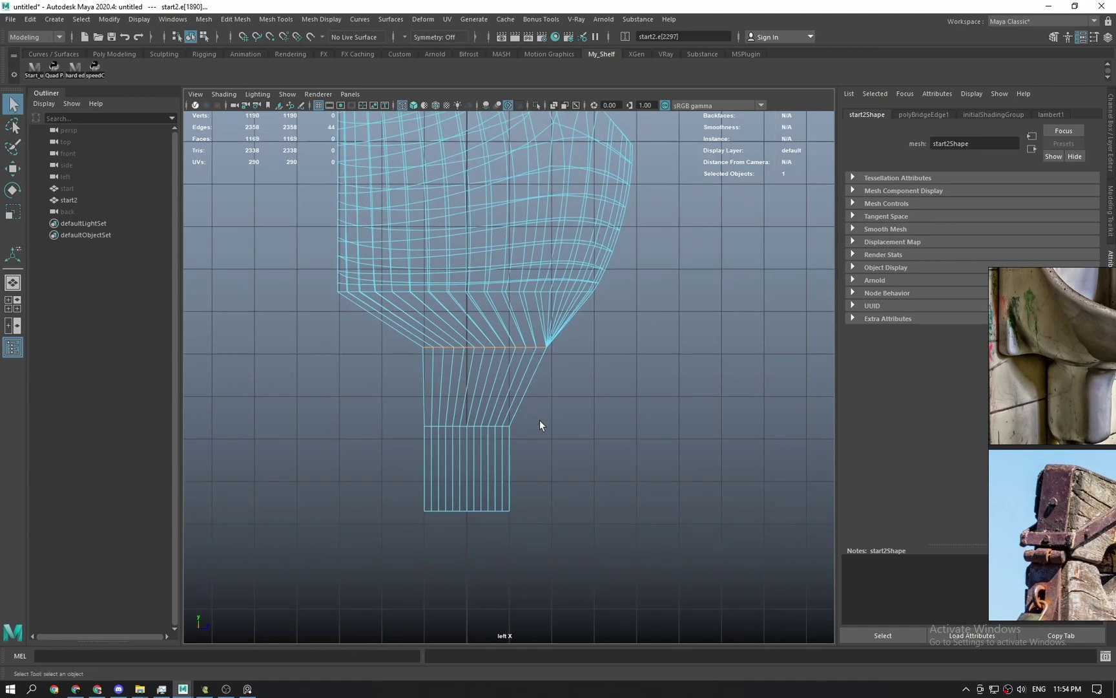
scroll(549, 426, down, 4)
right_drag(544, 428, 587, 356)
click(544, 311)
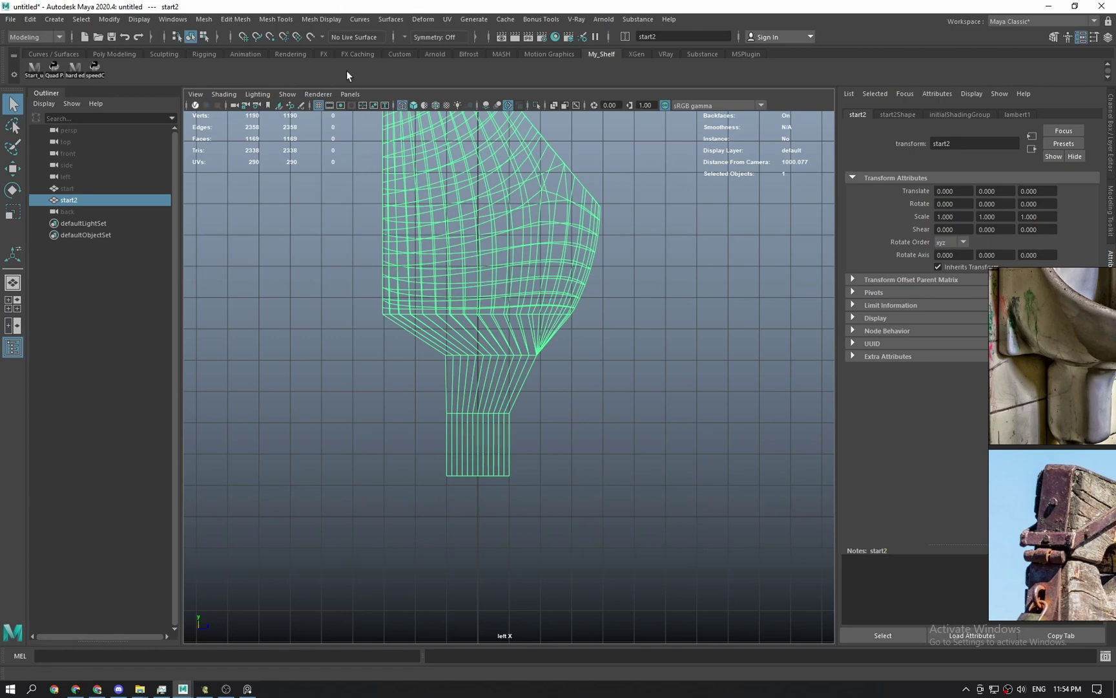
scroll(458, 319, up, 5)
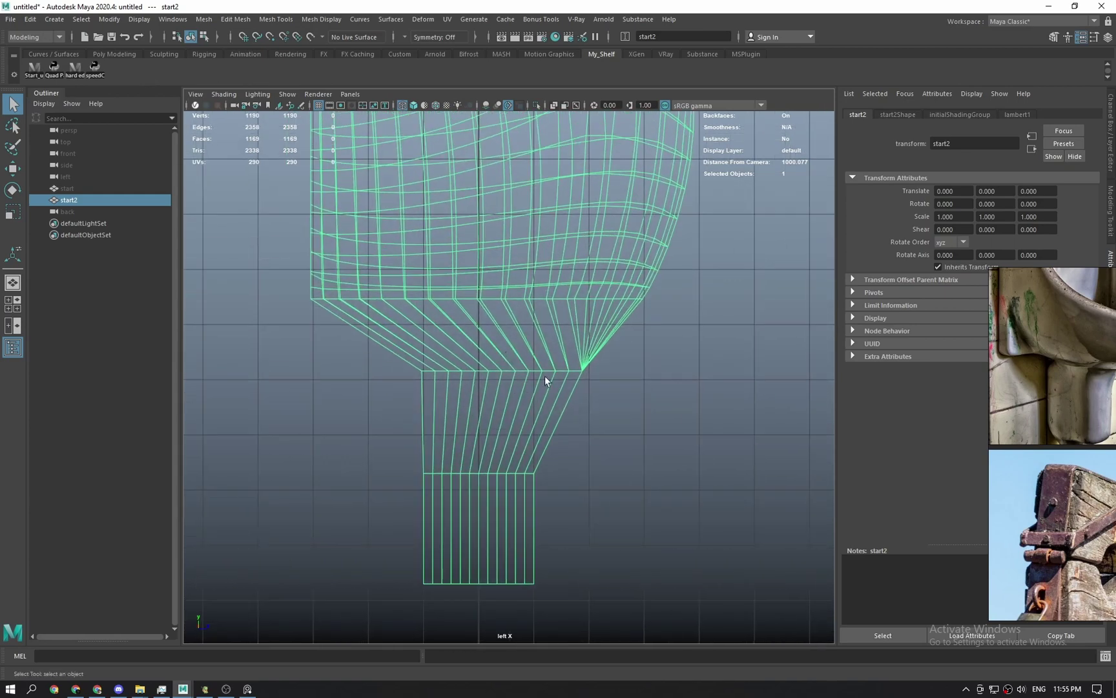
In perspective, select the edge loop where the bowl meets the neck.
key(space)
mouse_move(463, 421)
alt+mouse_down()
mouse_move(488, 418)
mouse_move(472, 451)
mouse_move(493, 427)
alt+mouse_up()
key(F10)
double_click(472, 412)
From the left side view, apply Edit Edge Flow twice to that loop.
key(space)
scroll(510, 391, up, 2)
key(space)
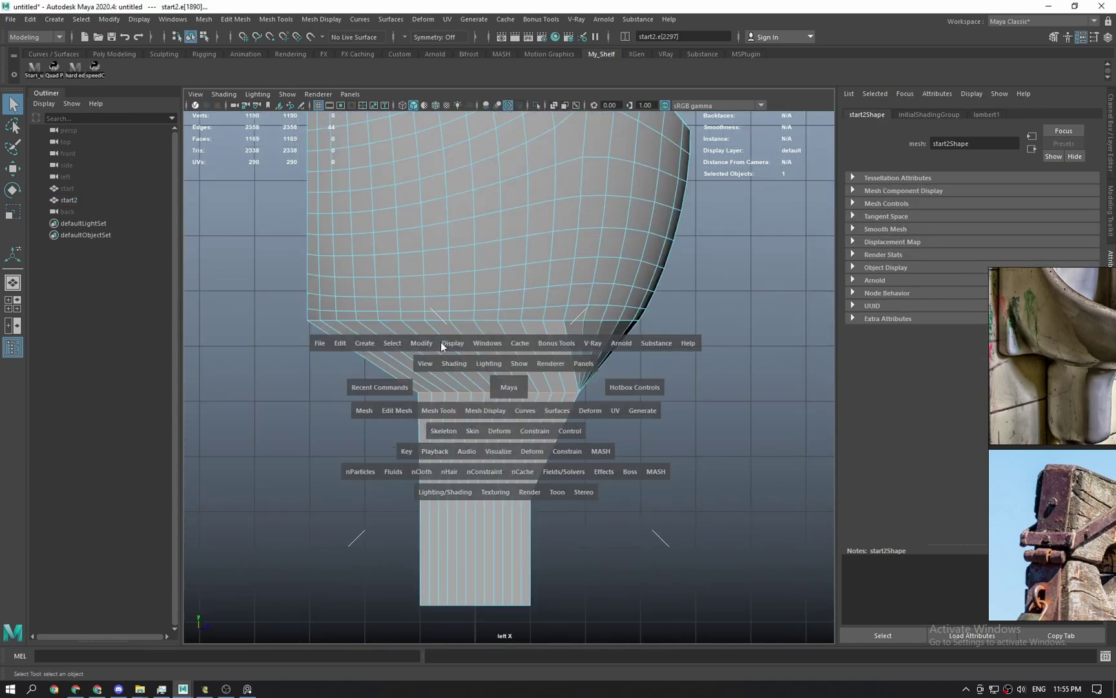
drag(441, 342, 502, 358)
key(g)
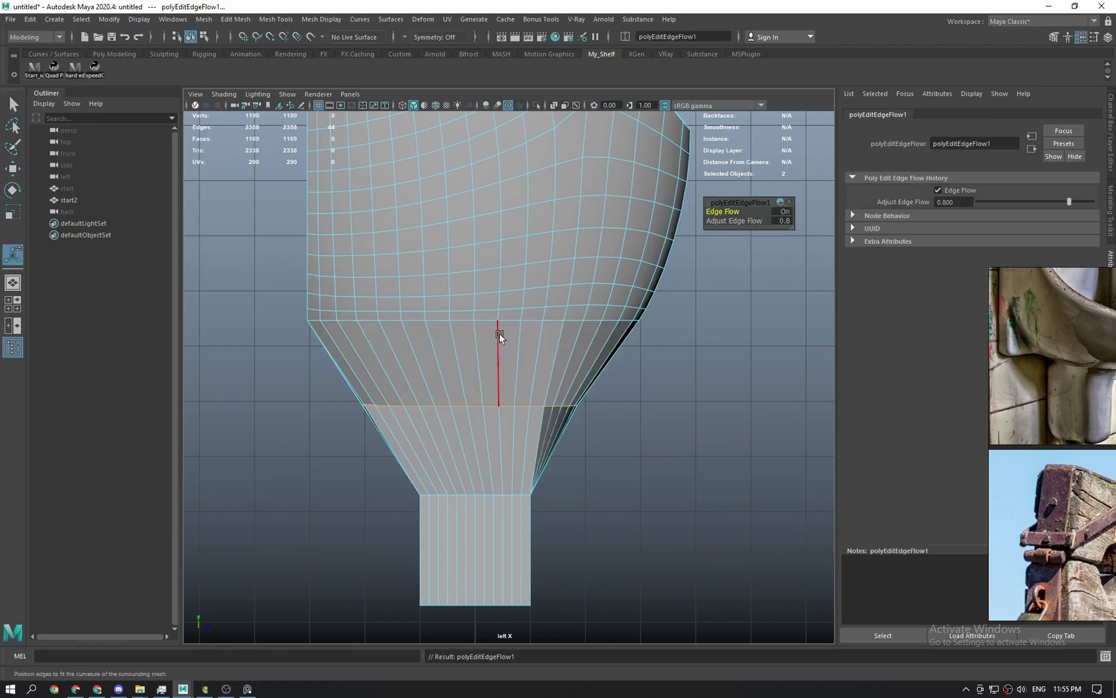
key(g)
alt+drag(496, 330, 645, 363)
Undo the second Edit Edge Flow and zoom in on the bowl's neck junction.
key(ctrl+z)
key(q)
alt+middle_drag(607, 396, 572, 446)
alt+right_drag(572, 446, 737, 487)
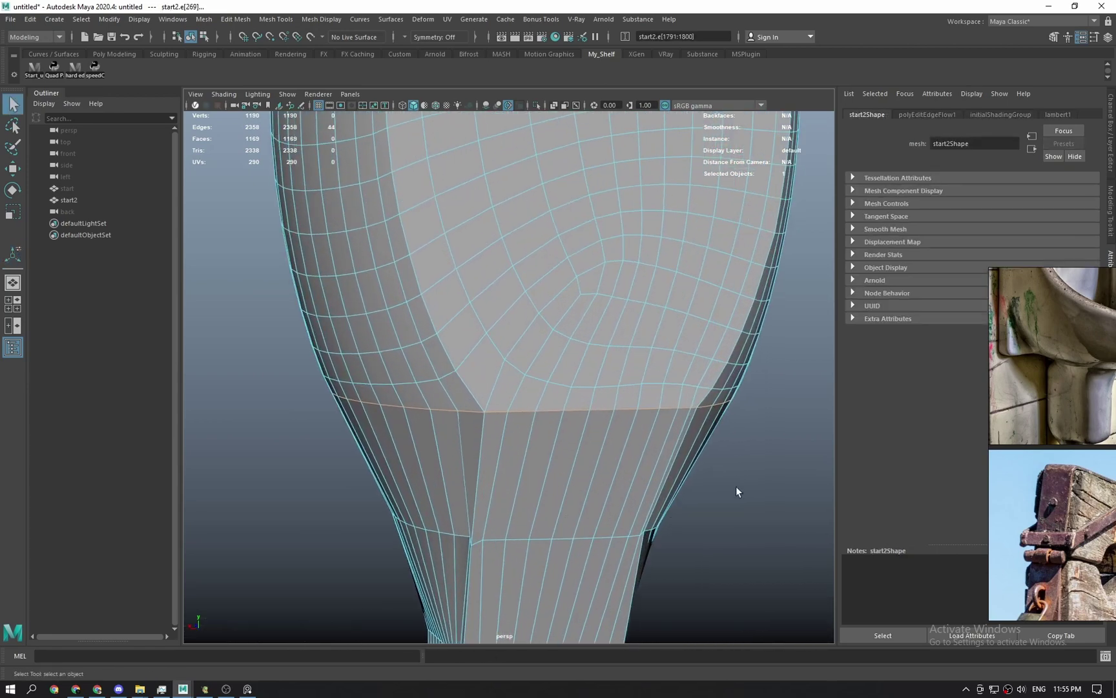
Connect two vertices above the neck with a new edge, then delete the unwanted edge.
key(F9)
click(456, 370)
shift+click(503, 361)
key(ctrl+shift+c)
key(F10)
click(472, 394)
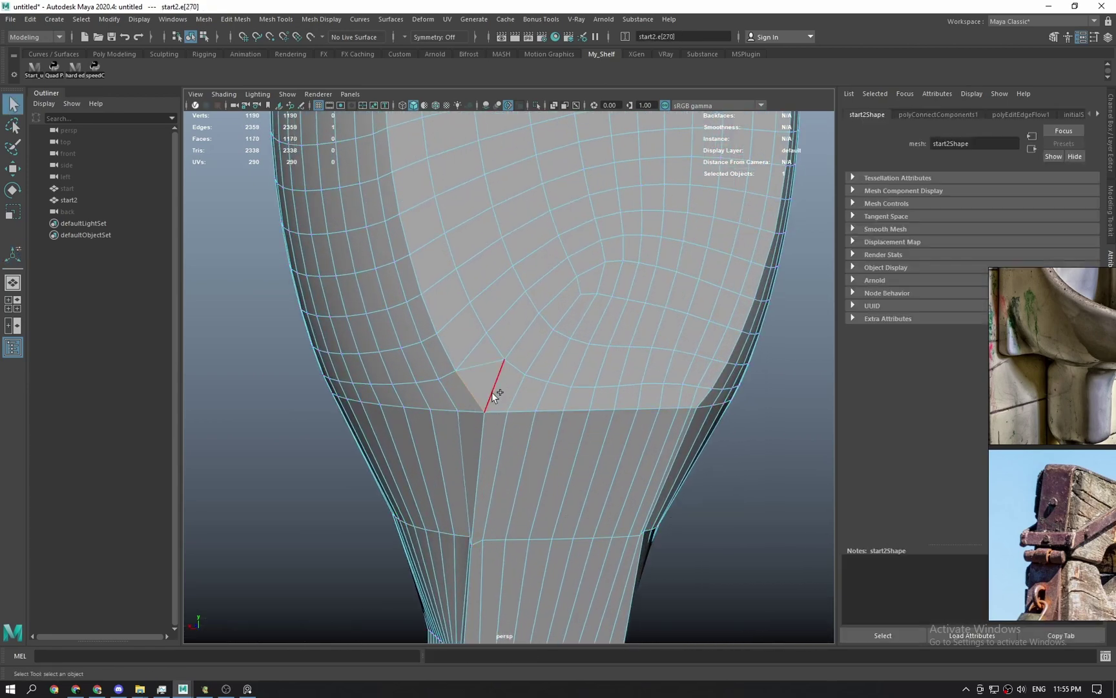
key(Delete)
shift+right_drag(495, 392, 423, 370)
Multi-Cut a new edge down across the face above the neck.
key(q)
scroll(529, 382, up, 4)
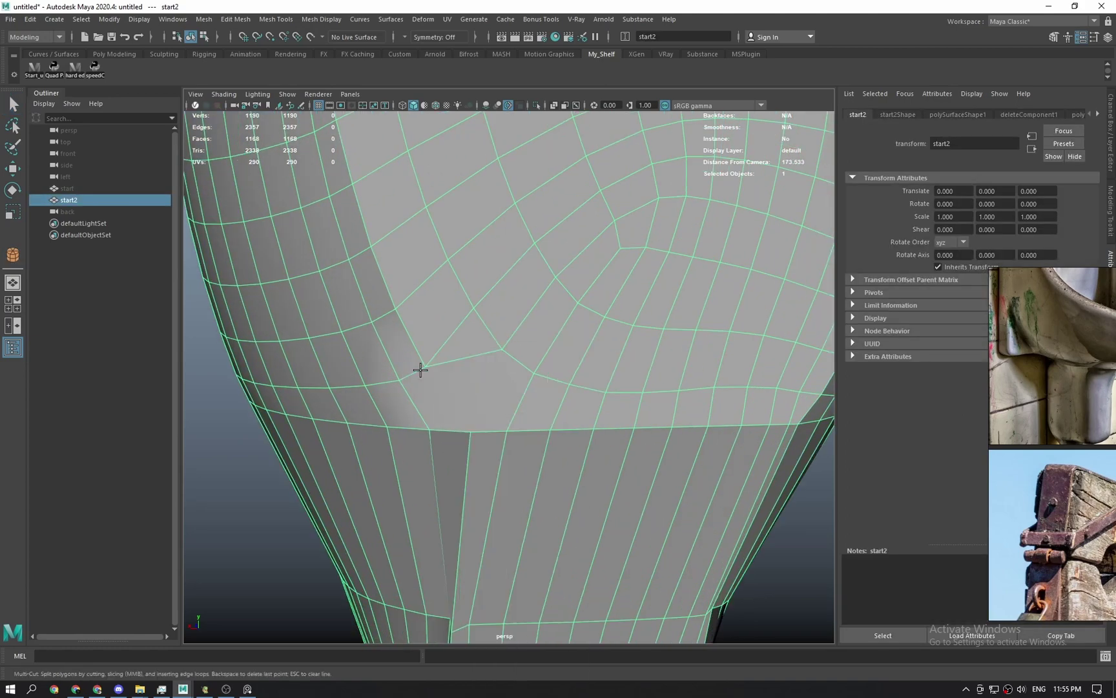
click(464, 358)
click(469, 432)
key(q)
Relax the junction vertices with Average Vertices.
alt+drag(456, 453, 479, 419)
alt+middle_drag(514, 399, 475, 460)
right_drag(539, 439, 572, 257)
key(g)
key(g)
key(g)
key(g)
key(g)
key(q)
right_drag(444, 340, 452, 315)
Connect two more vertices with new edges and average the vertices again.
click(422, 328)
shift+click(493, 332)
shift+right_drag(541, 331, 521, 337)
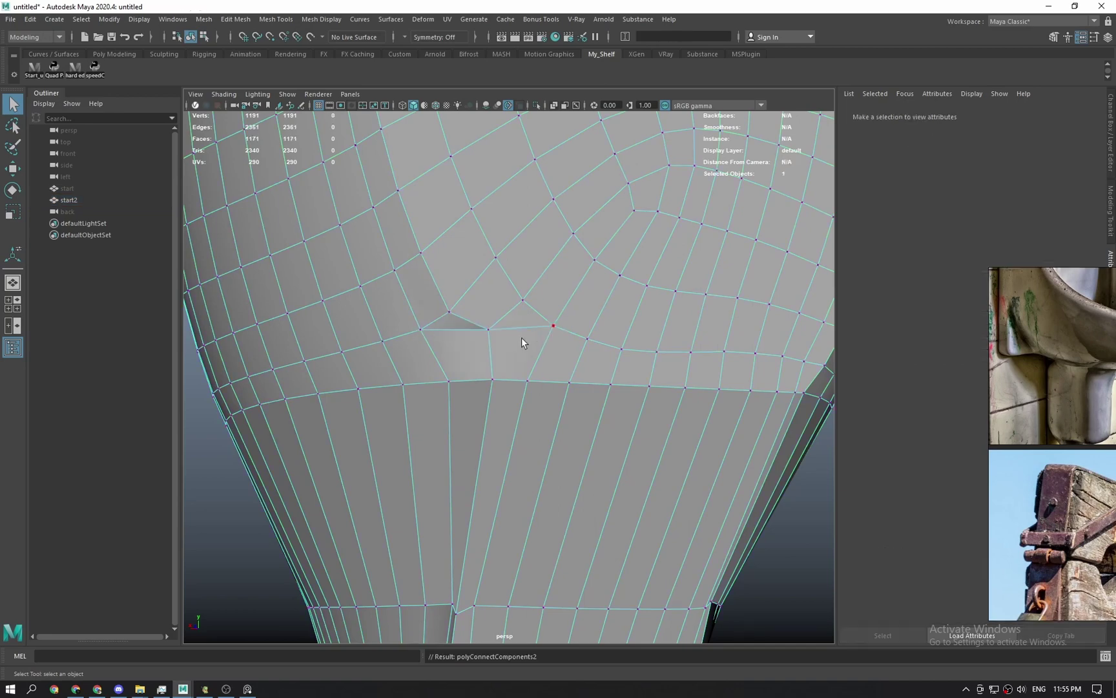
alt+drag(506, 342, 497, 333)
key(g)
right_drag(538, 247, 631, 207)
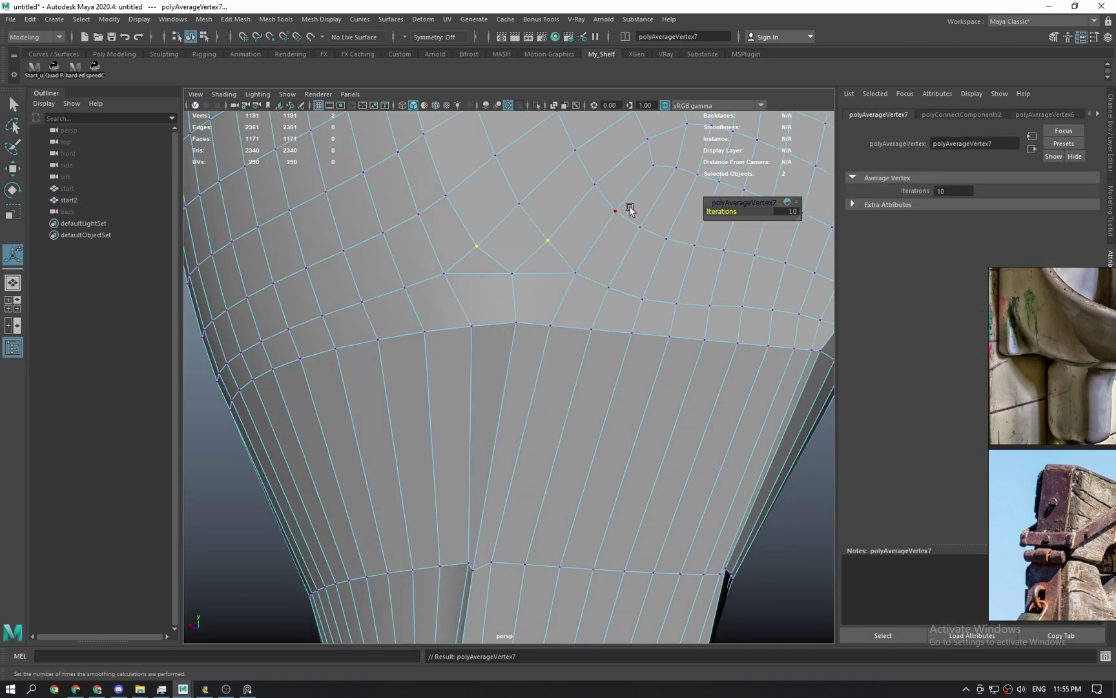
Reselect start2 and Multi-Cut an edge from the new vertex to the vertex below.
scroll(602, 302, down, 2)
click(739, 483)
click(634, 464)
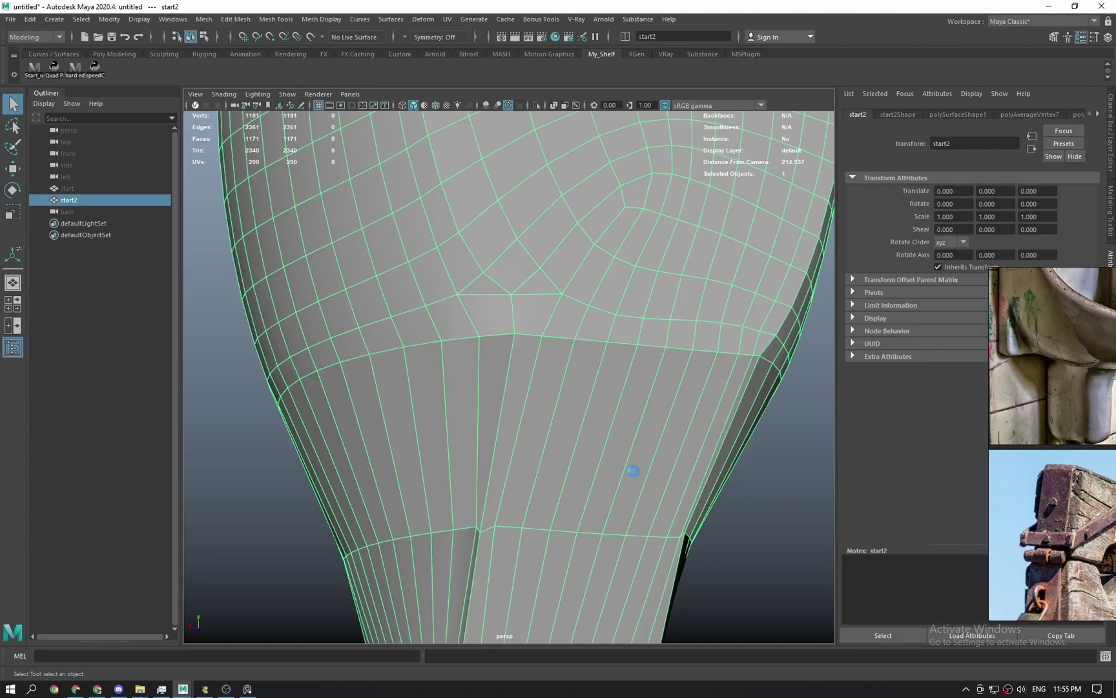
key(alt+shift+d)
right_drag(646, 381, 546, 354)
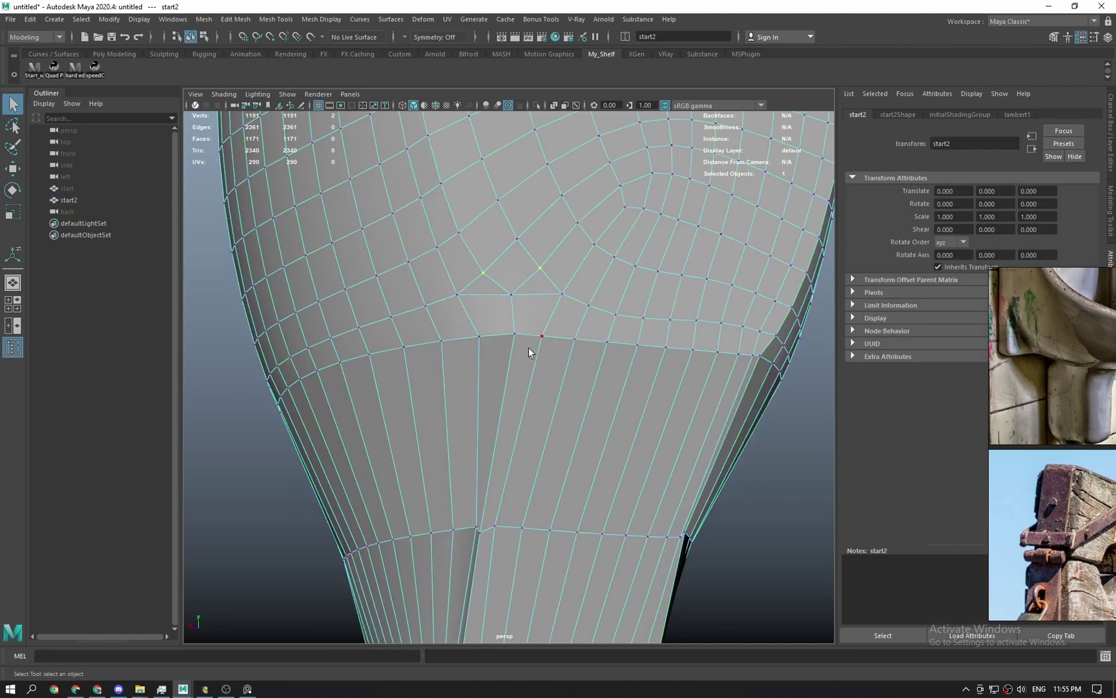
shift+click(548, 265)
shift+right_drag(547, 266, 467, 255)
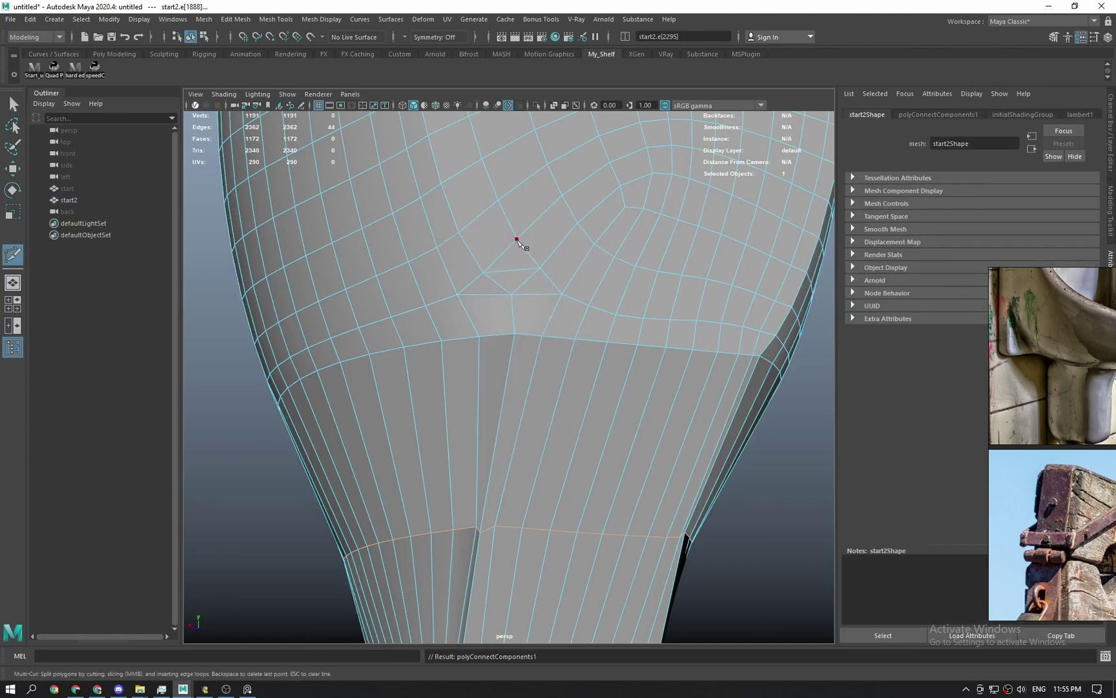
click(518, 240)
click(515, 267)
key(q)
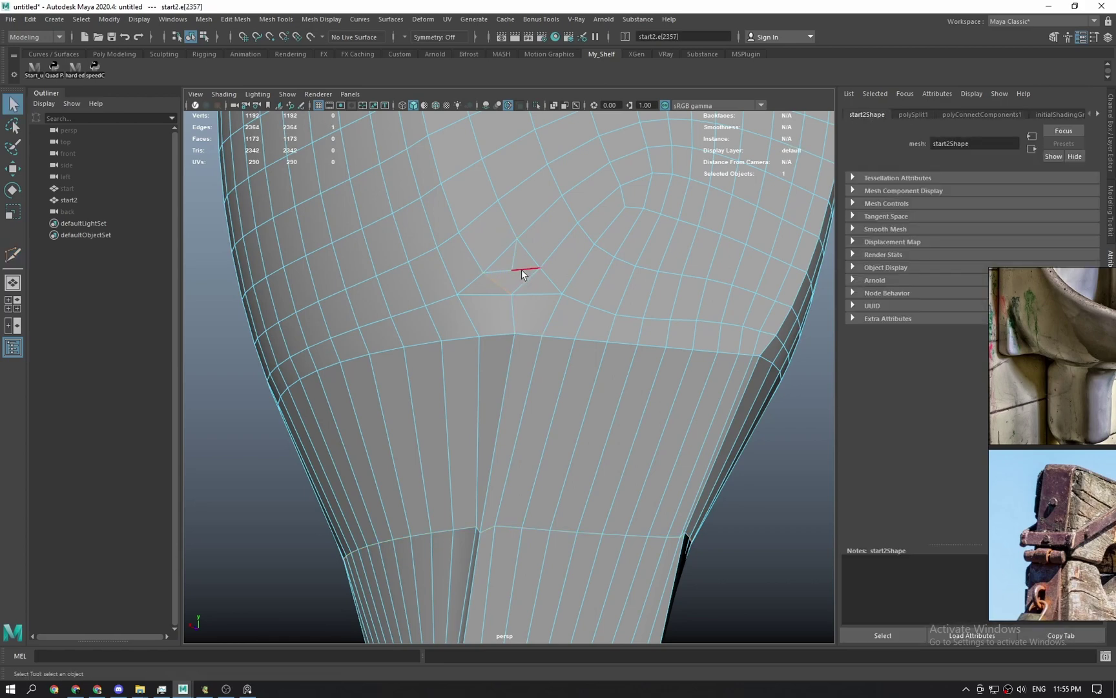
Delete the two edges at the new triangle, then average and slide the freed vertex downward.
alt+right_drag(506, 273, 500, 517)
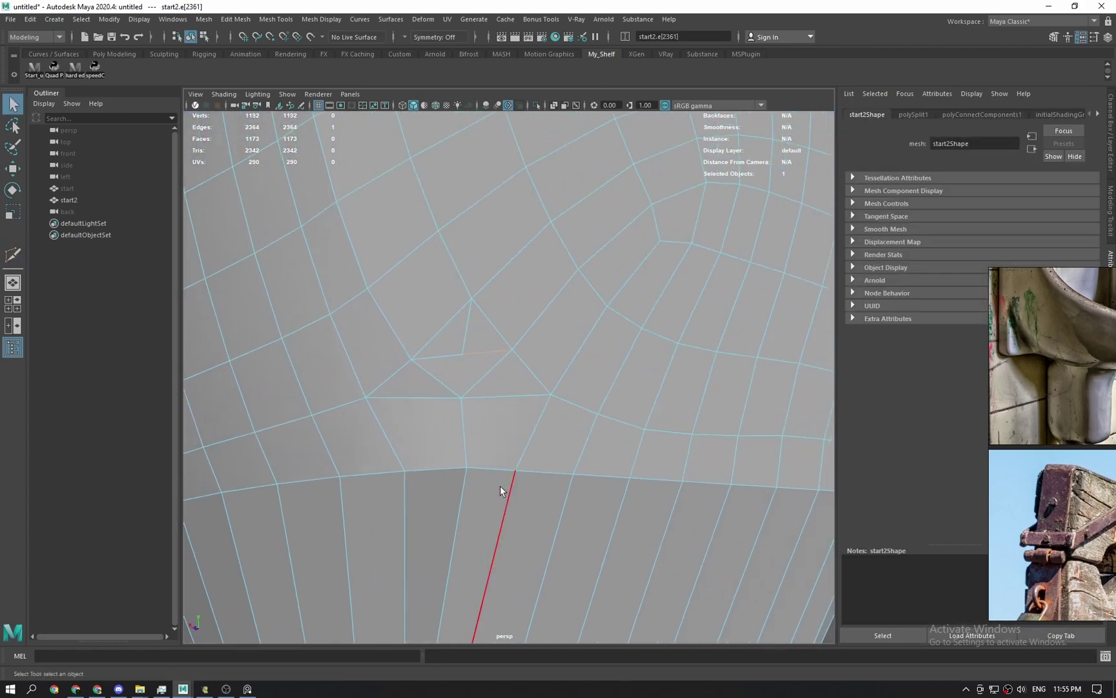
shift+right_drag(469, 360, 457, 407)
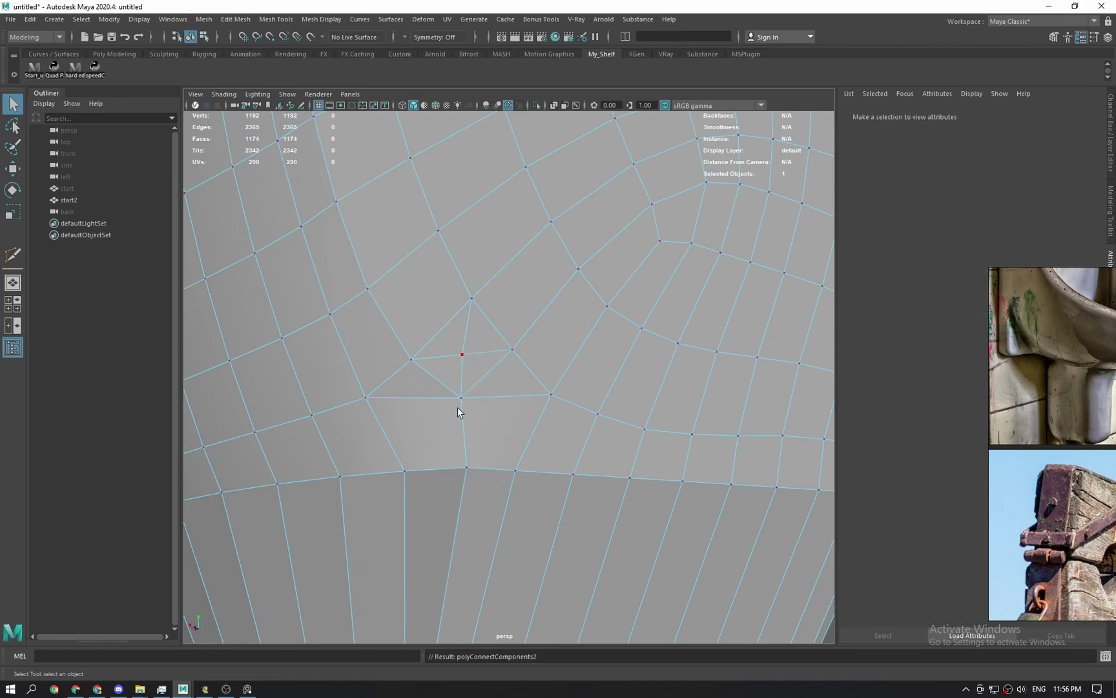
key(Delete)
key(F9)
click(463, 354)
shift+right_drag(470, 360, 597, 304)
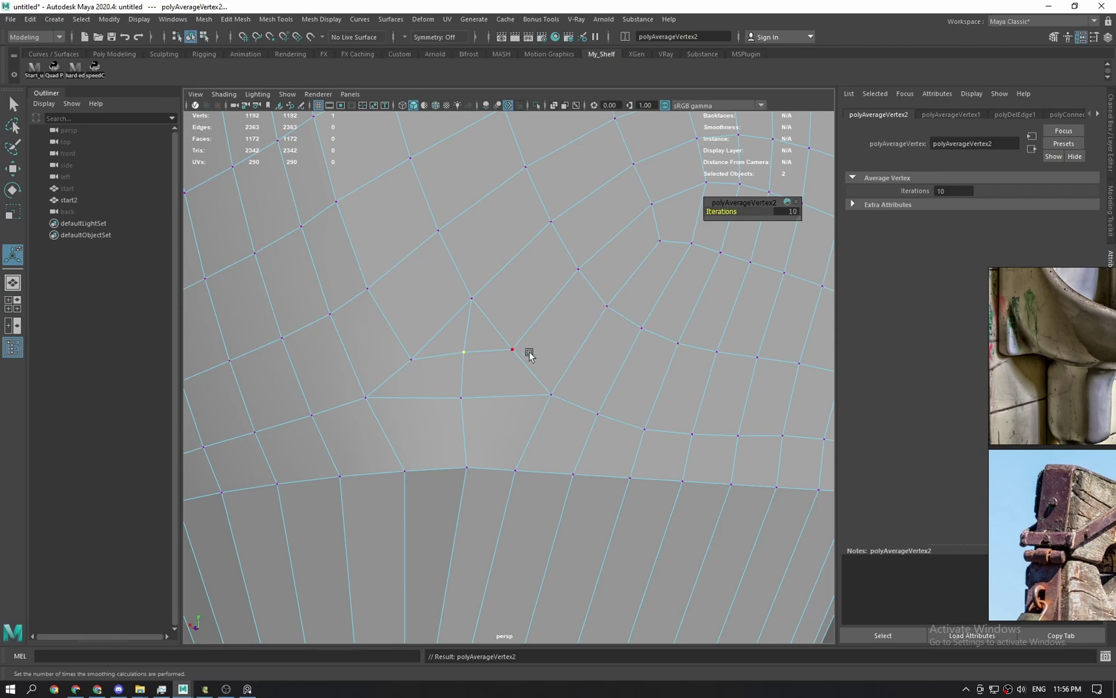
key(w)
drag(462, 311, 466, 368)
key(q)
Adjust the neighbouring vertex with Move, then deselect start2 and orbit to review the bowl.
click(460, 398)
key(w)
key(q)
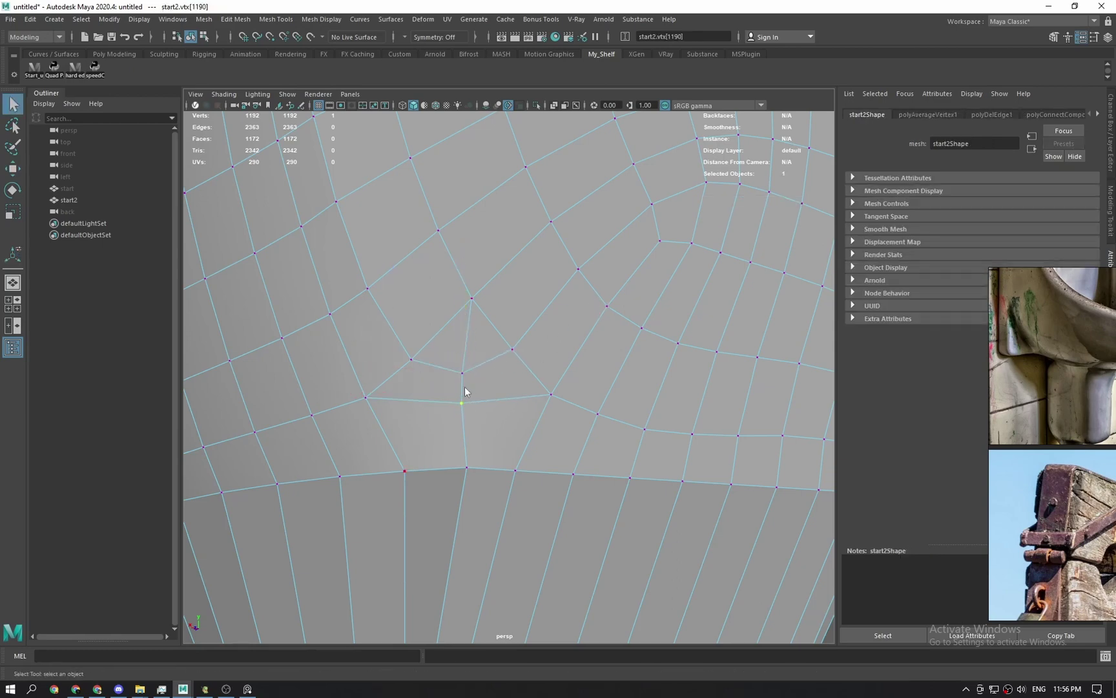
right_drag(465, 386, 516, 349)
scroll(646, 453, down, 9)
click(683, 466)
mouse_move(568, 468)
alt+mouse_down()
mouse_move(594, 471)
mouse_move(585, 464)
alt+mouse_up()
click(585, 464)
ctrl+click(574, 503)
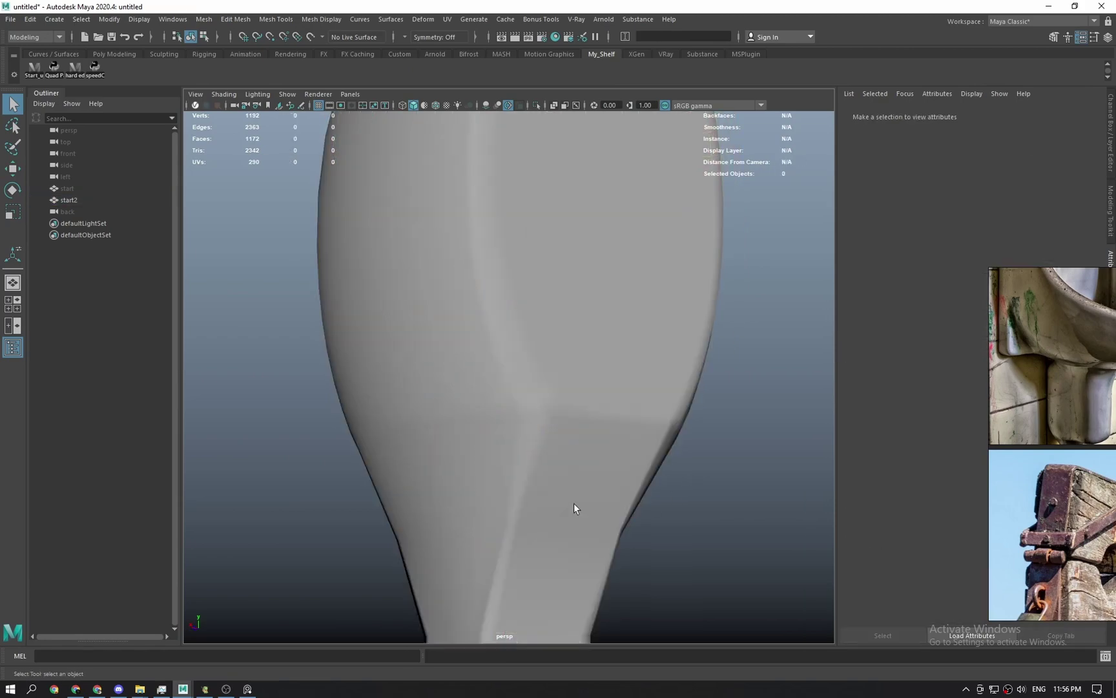
alt+drag(574, 509, 515, 498)
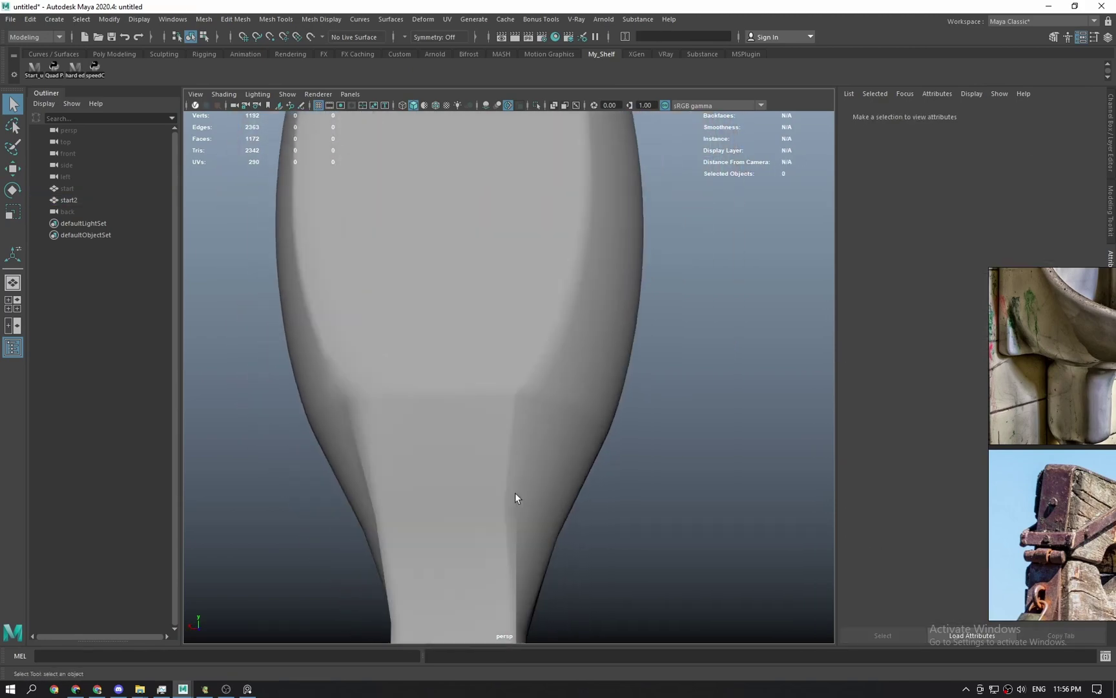
Apply Edit Edge Flow to the neck edge loop and orbit to check its curvature.
click(451, 466)
alt+drag(451, 465, 456, 515)
right_drag(457, 515, 429, 421)
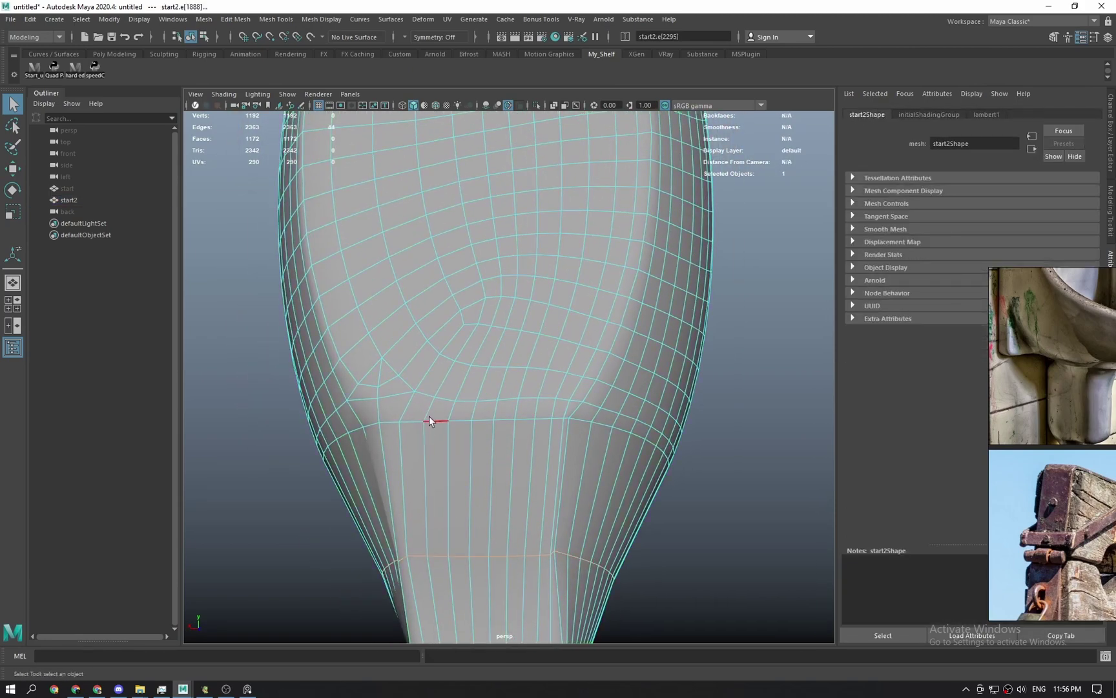
key(g)
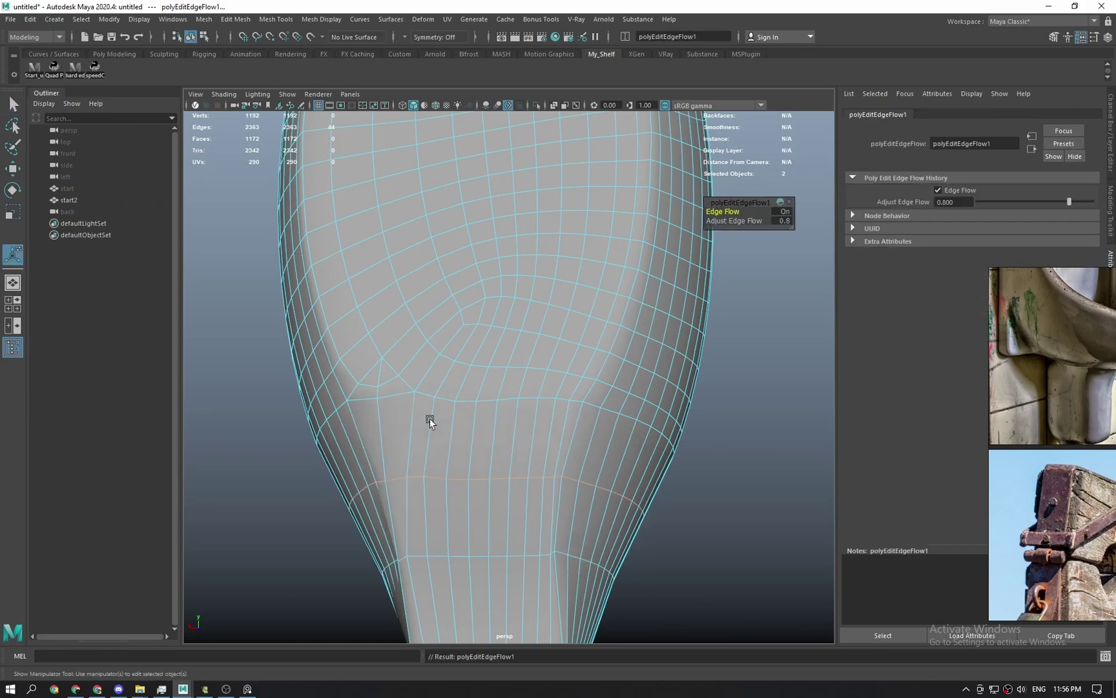
scroll(432, 421, down, 2)
mouse_move(681, 446)
alt+mouse_down()
mouse_move(565, 444)
mouse_move(661, 448)
alt+mouse_up()
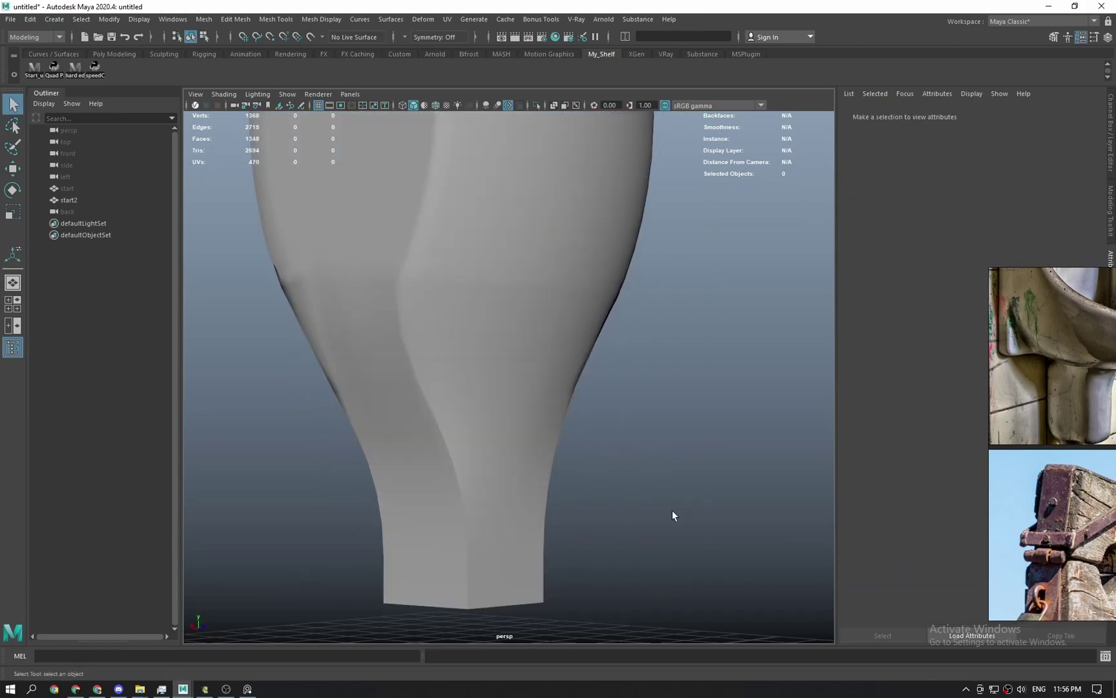
alt+middle_drag(508, 368, 533, 366)
scroll(544, 345, down, 2)
scroll(544, 346, down, 2)
alt+drag(533, 366, 421, 384)
scroll(421, 384, up, 1)
Turn smooth preview off and inspect start2 from the front and back.
click(524, 247)
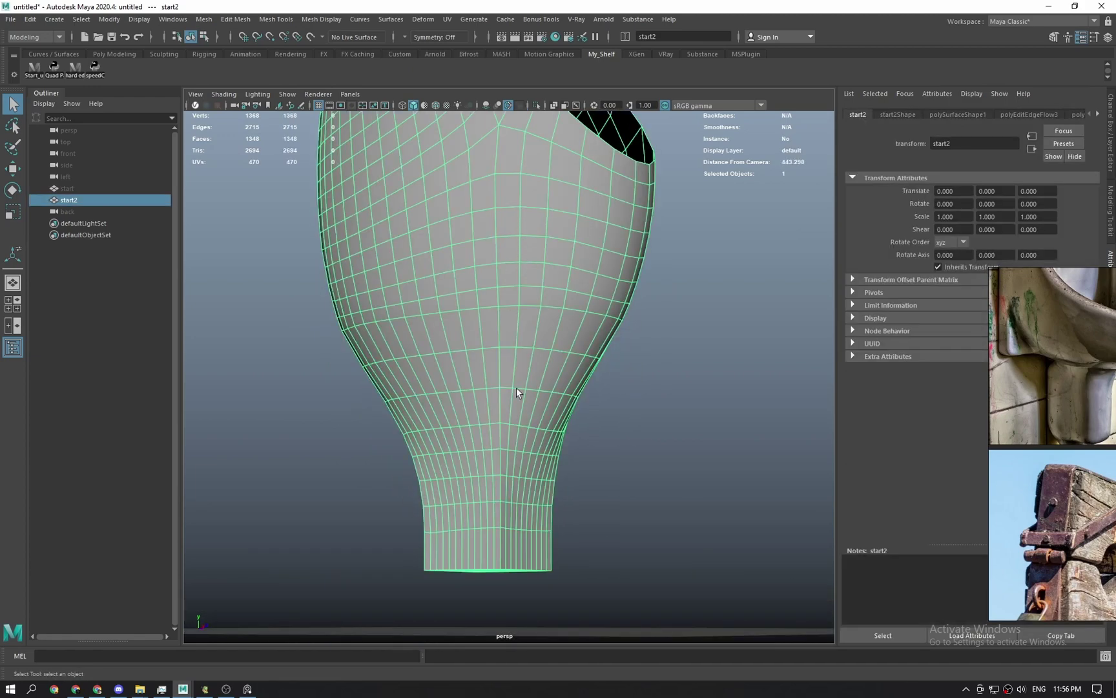
click(591, 489)
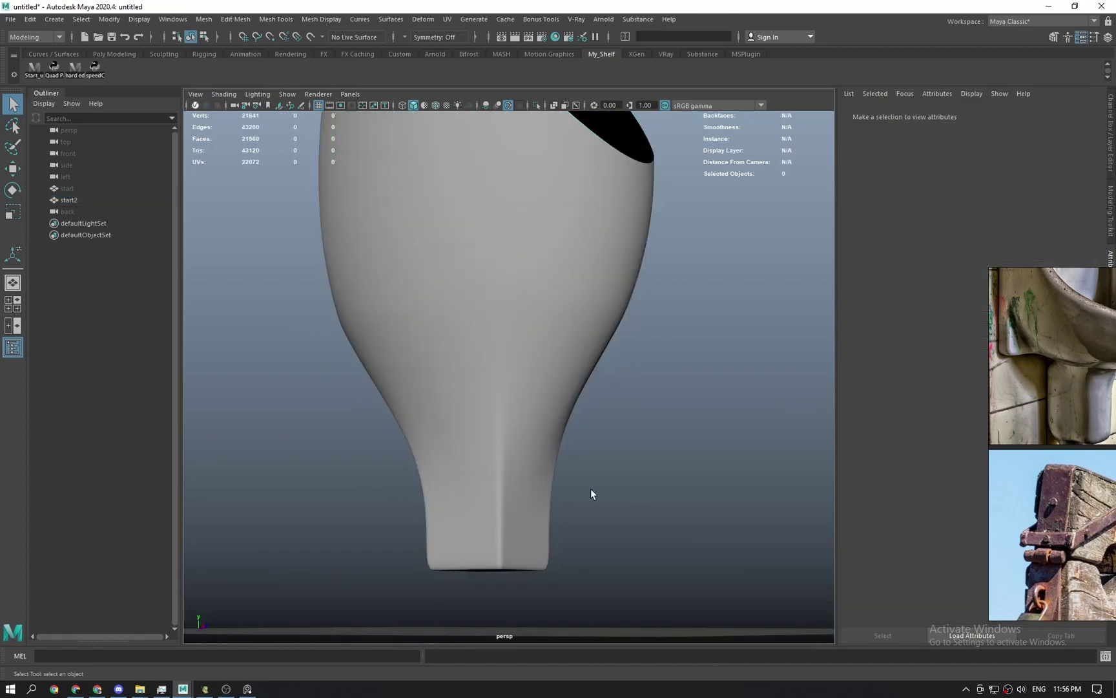
alt+drag(590, 489, 506, 468)
click(504, 466)
key(1)
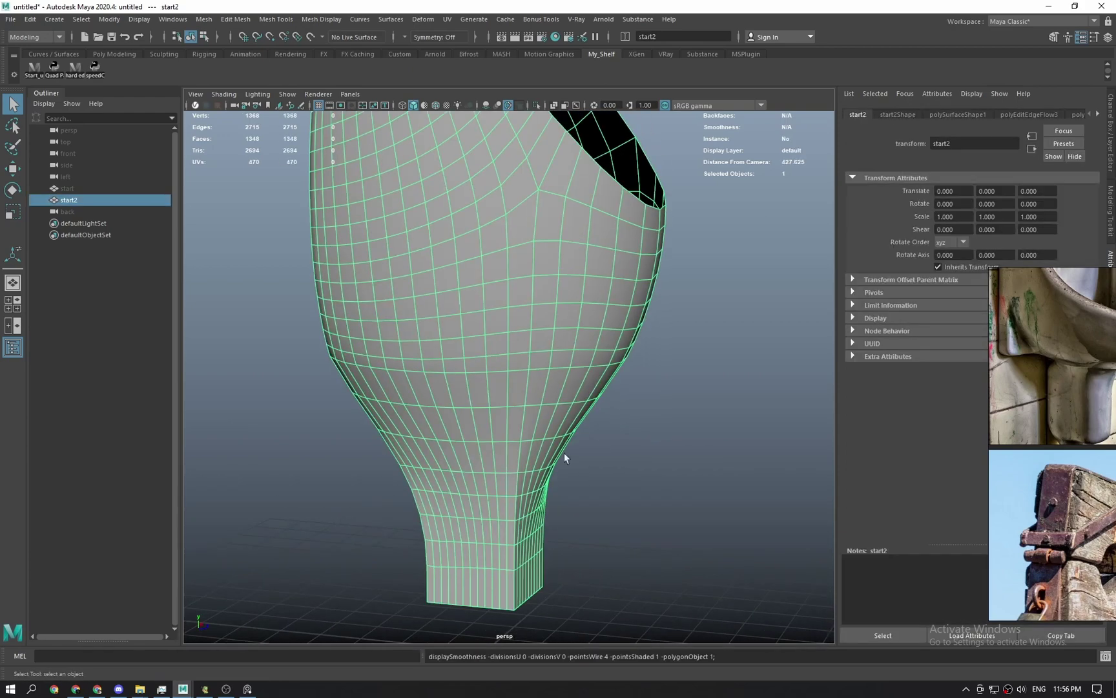
click(565, 454)
alt+drag(432, 486, 504, 483)
click(539, 483)
key(space)
key(space)
alt+drag(504, 483, 670, 502)
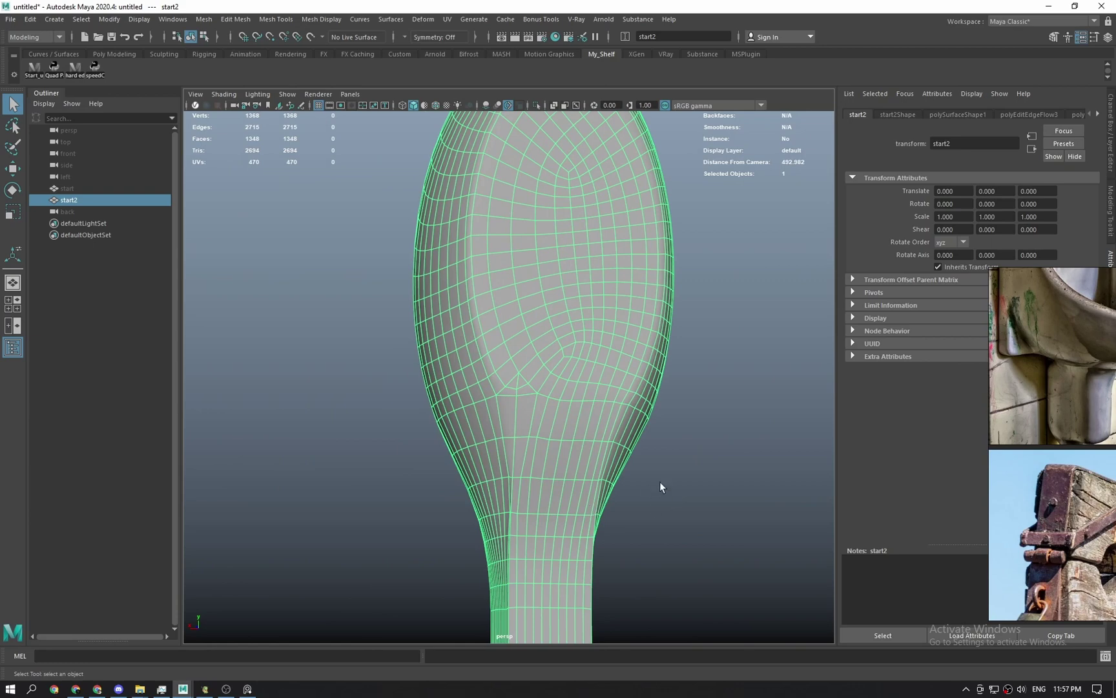
Preview start2 smoothed with 3, tumble around it, then return to the unsmoothed view.
key(3)
click(660, 481)
click(530, 473)
scroll(529, 474, up, 3)
alt+drag(532, 468, 548, 423)
shift+click(549, 471)
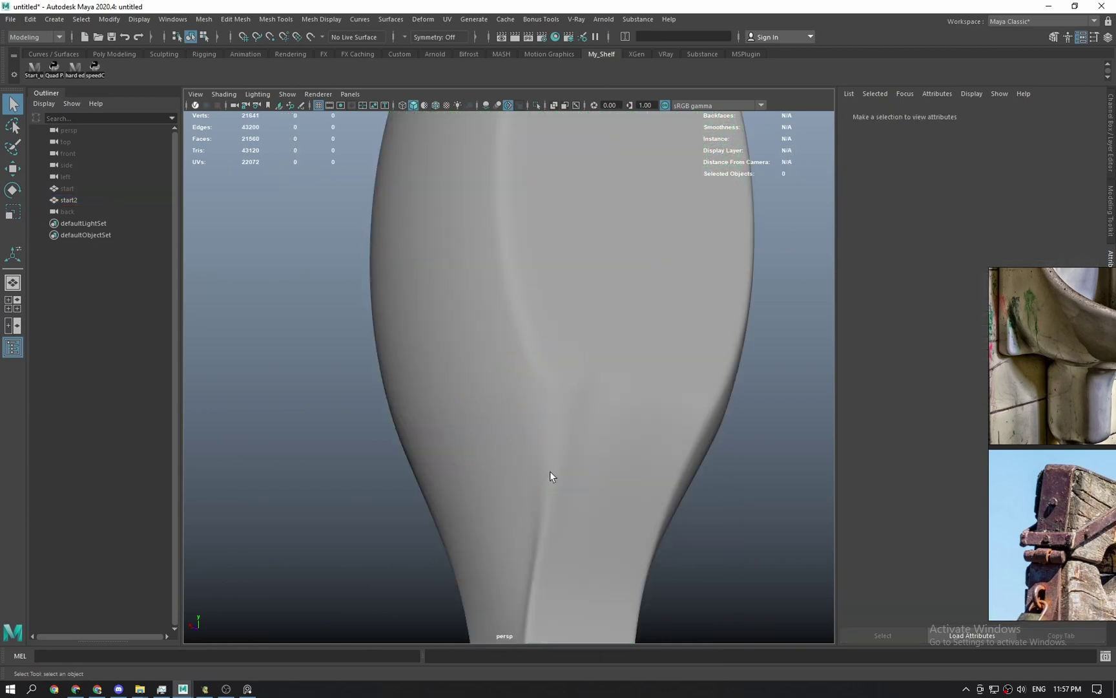
alt+drag(550, 472, 601, 404)
click(613, 368)
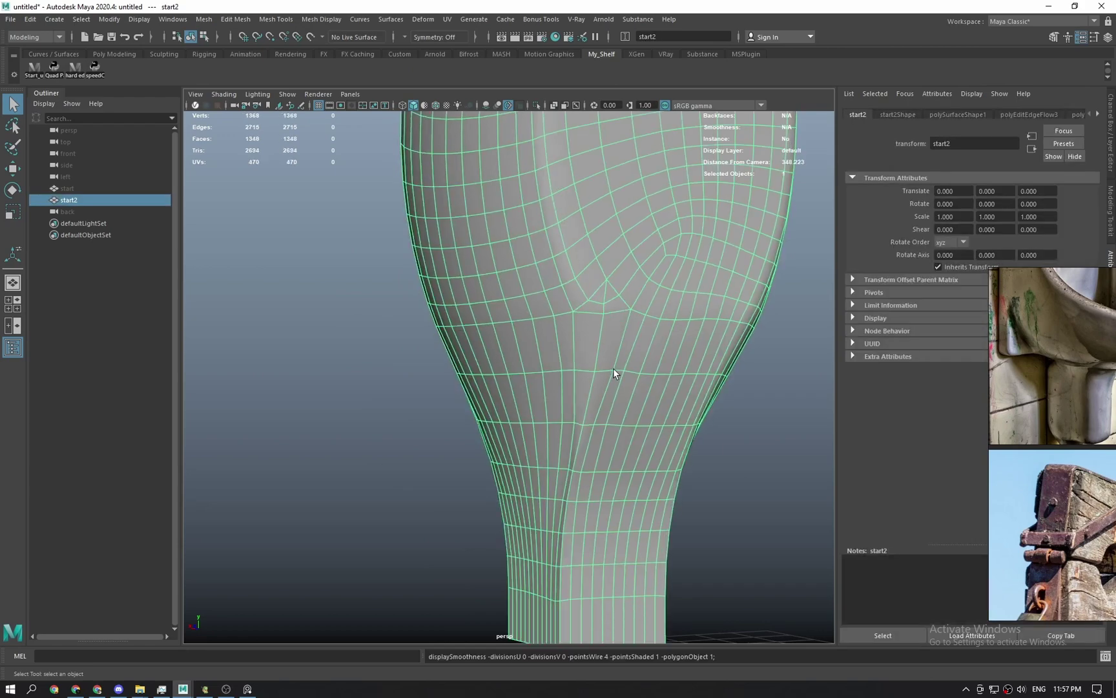
key(1)
click(343, 331)
click(546, 319)
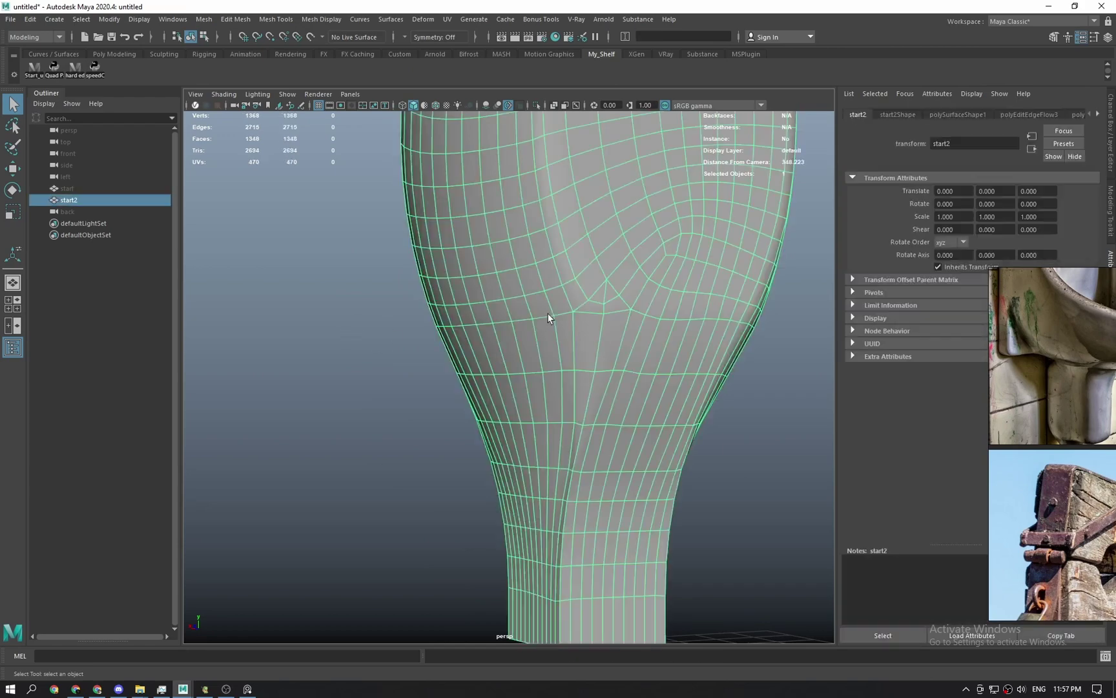
alt+drag(561, 304, 552, 404)
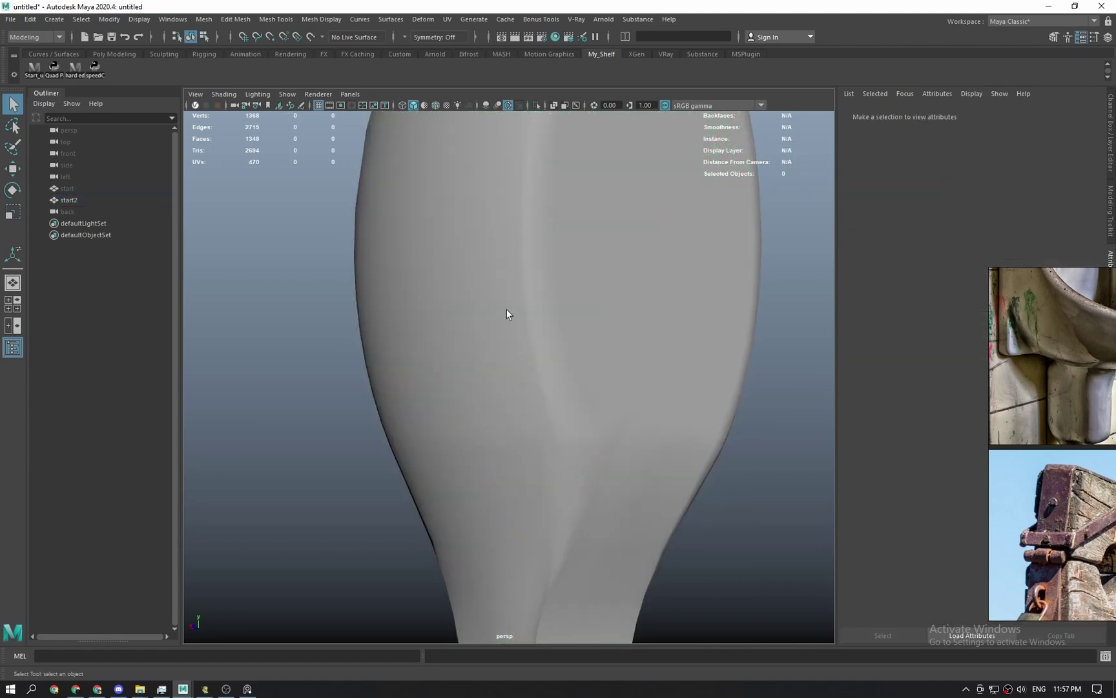
right_drag(506, 309, 580, 591)
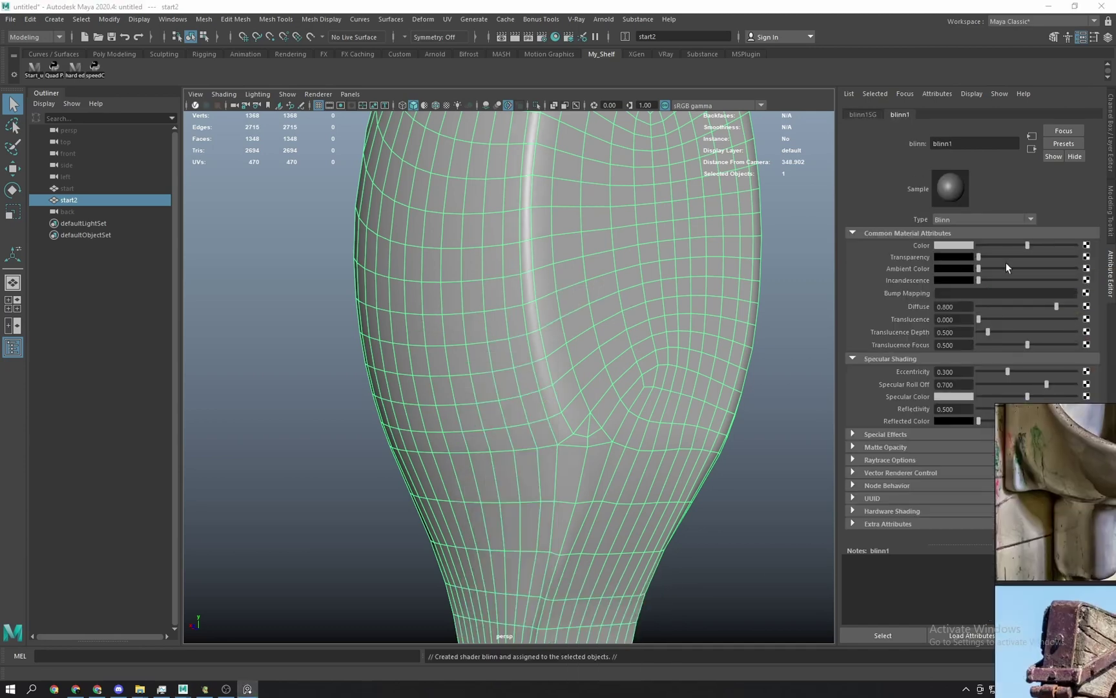
Darken the blinn1 colour and lower its eccentricity for a tighter highlight.
drag(1019, 247, 1003, 250)
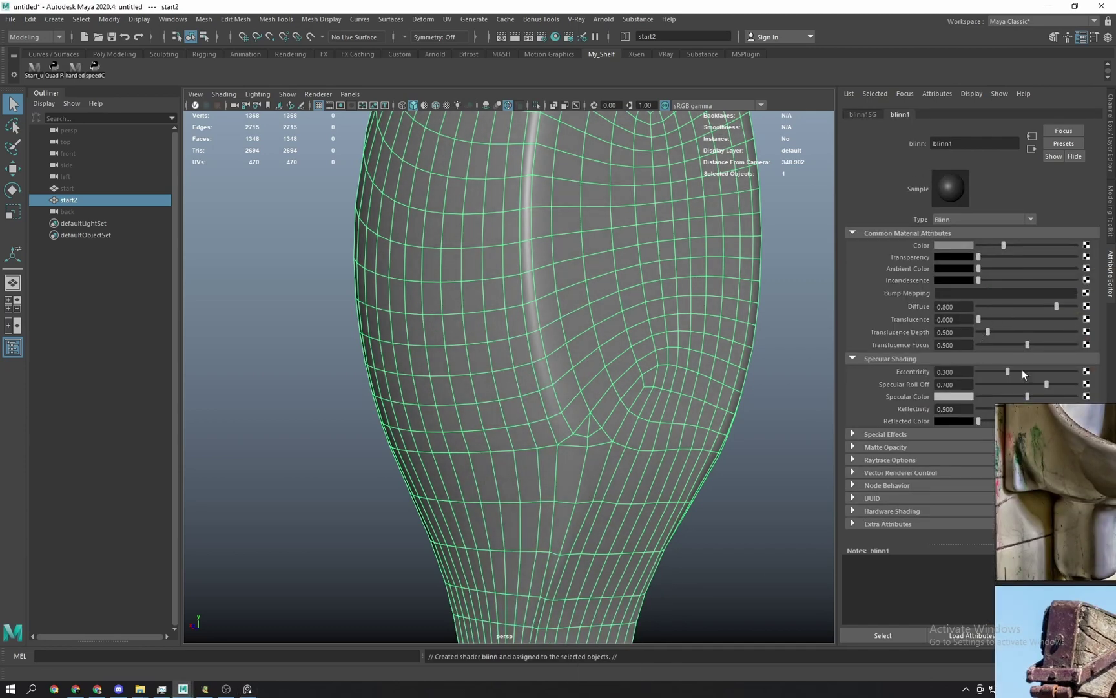
right_drag(1077, 484, 945, 591)
mouse_move(1007, 380)
mouse_down()
mouse_move(988, 381)
mouse_move(1027, 375)
mouse_move(998, 375)
mouse_up()
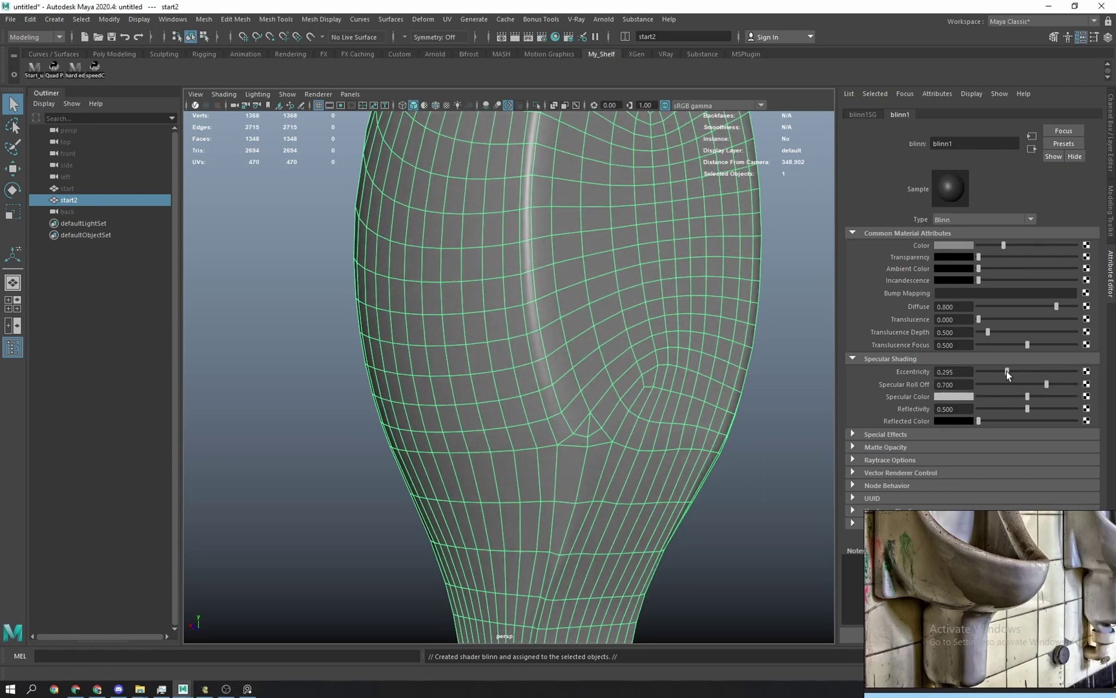
Cycle the viewport background with Alt+B until it is black.
alt+middle_drag(688, 357, 648, 496)
click(815, 368)
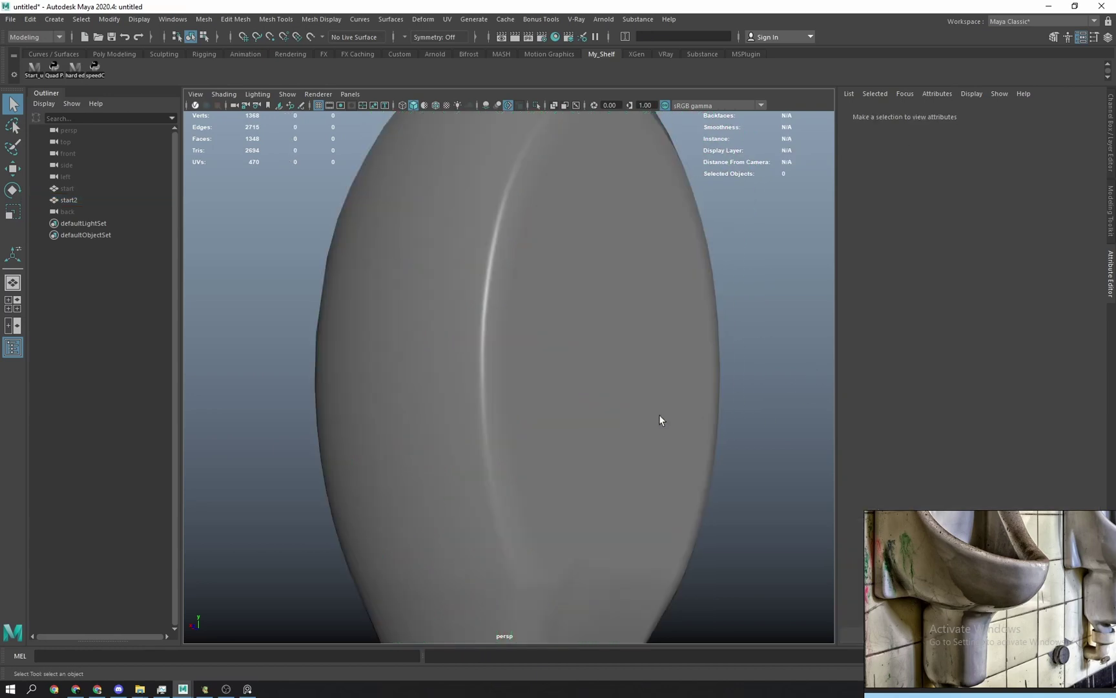
alt+drag(660, 418, 565, 352)
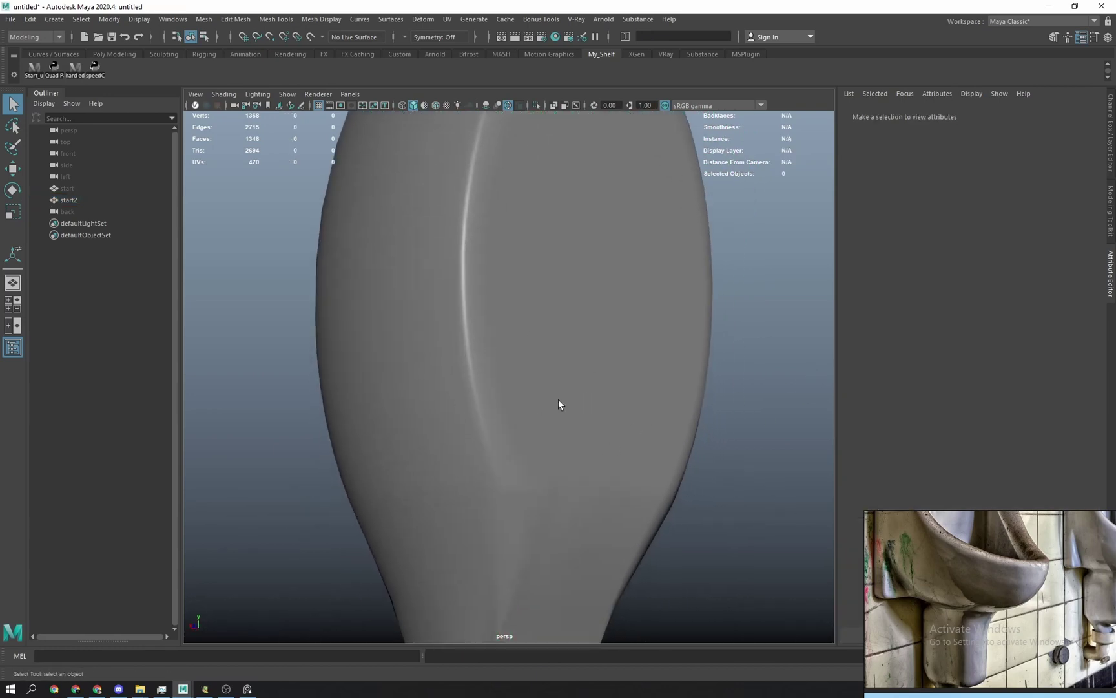
click(559, 404)
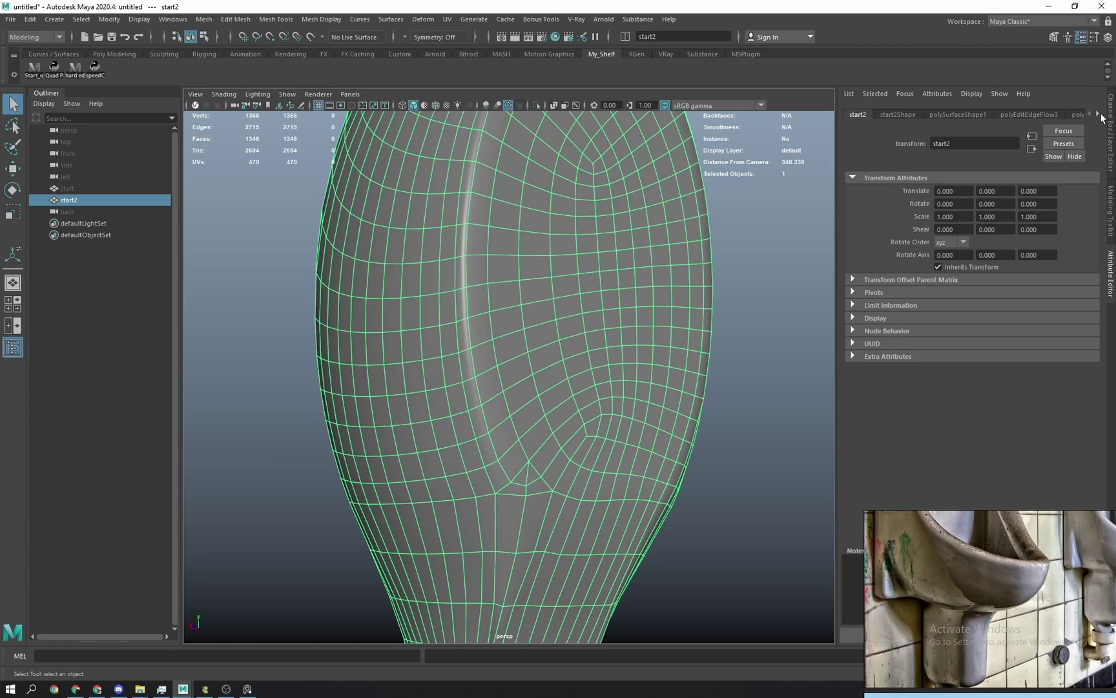
key(alt+b)
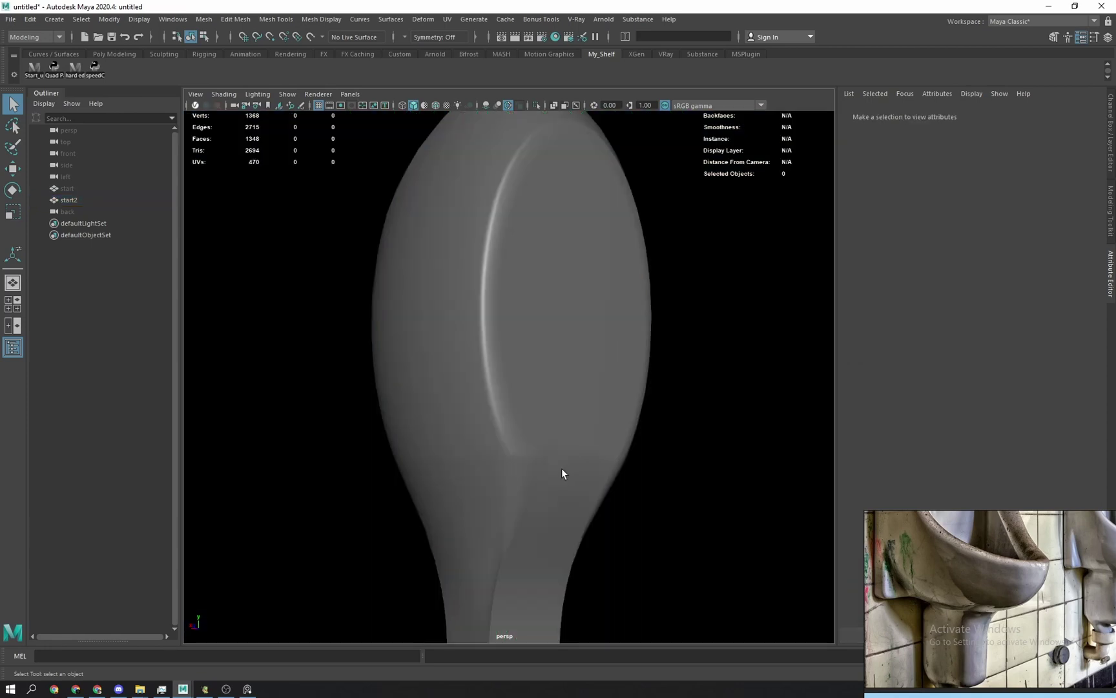
key(alt+b)
key(alt+b)
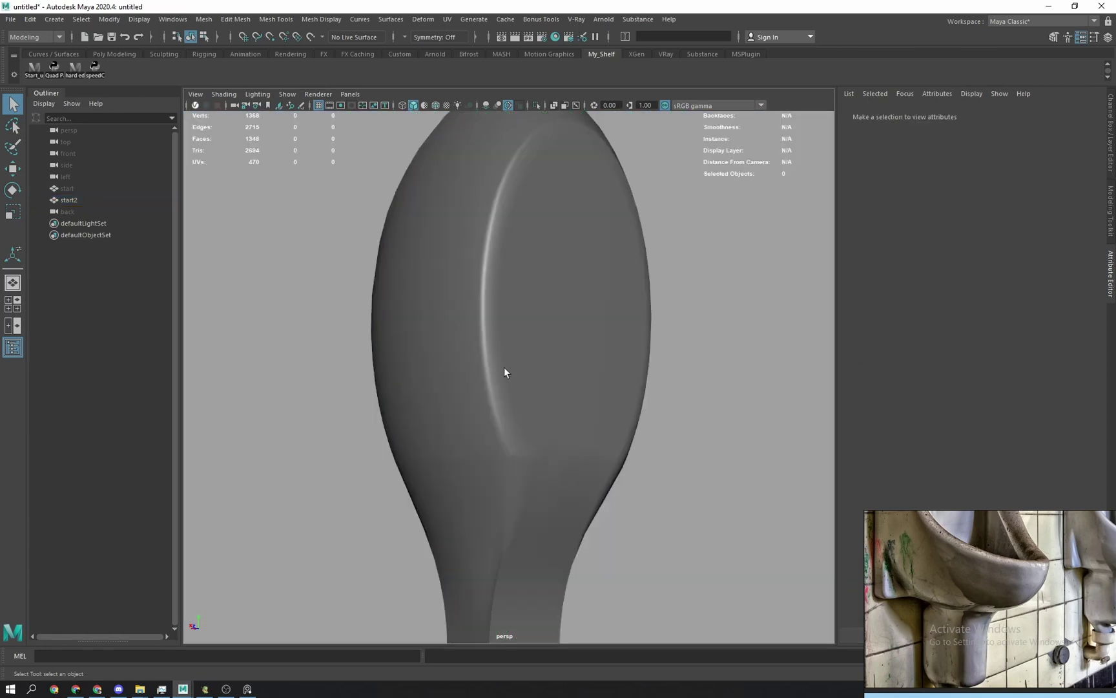
scroll(523, 378, down, 3)
mouse_move(524, 387)
alt+mouse_down()
mouse_move(527, 404)
mouse_move(518, 398)
alt+mouse_up()
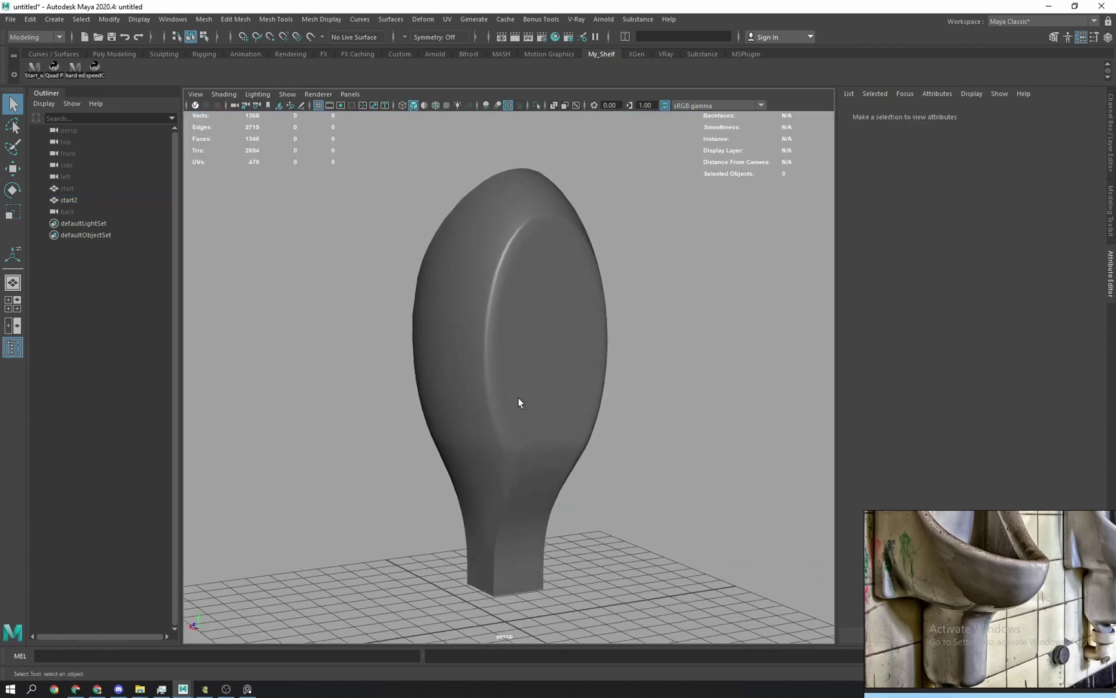
key(alt+b)
key(alt+b)
key(alt+b)
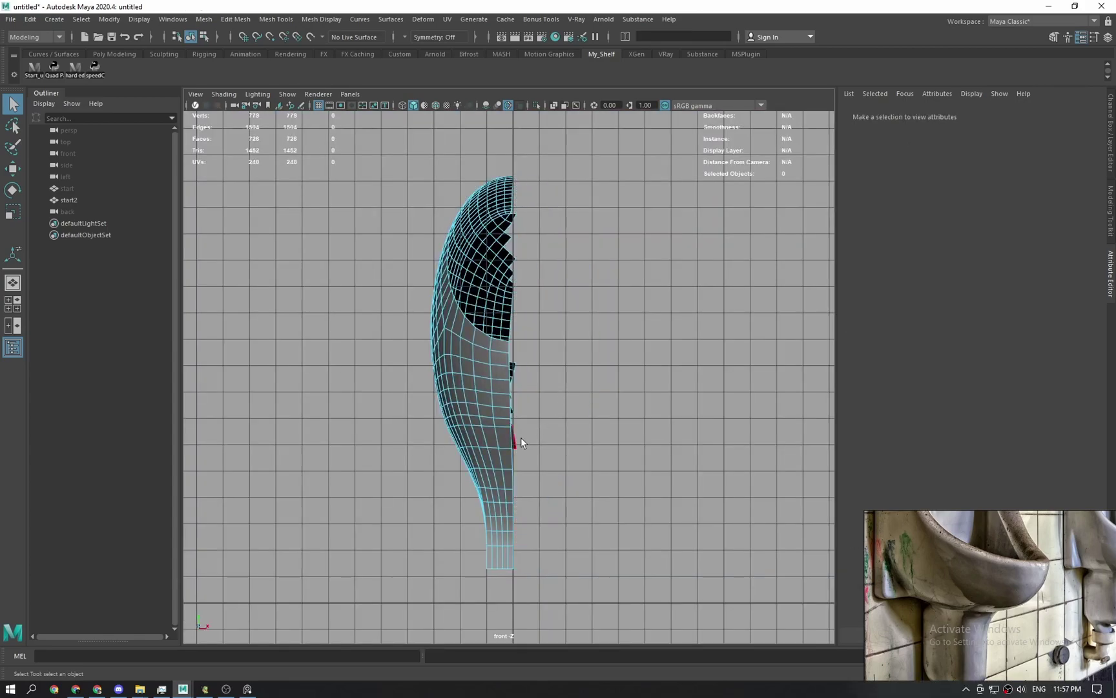
Restore the deleted half of the mesh with undo and reframe the perspective view.
key(space)
drag(520, 436, 521, 366)
alt+drag(498, 409, 571, 428)
key(ctrl+z)
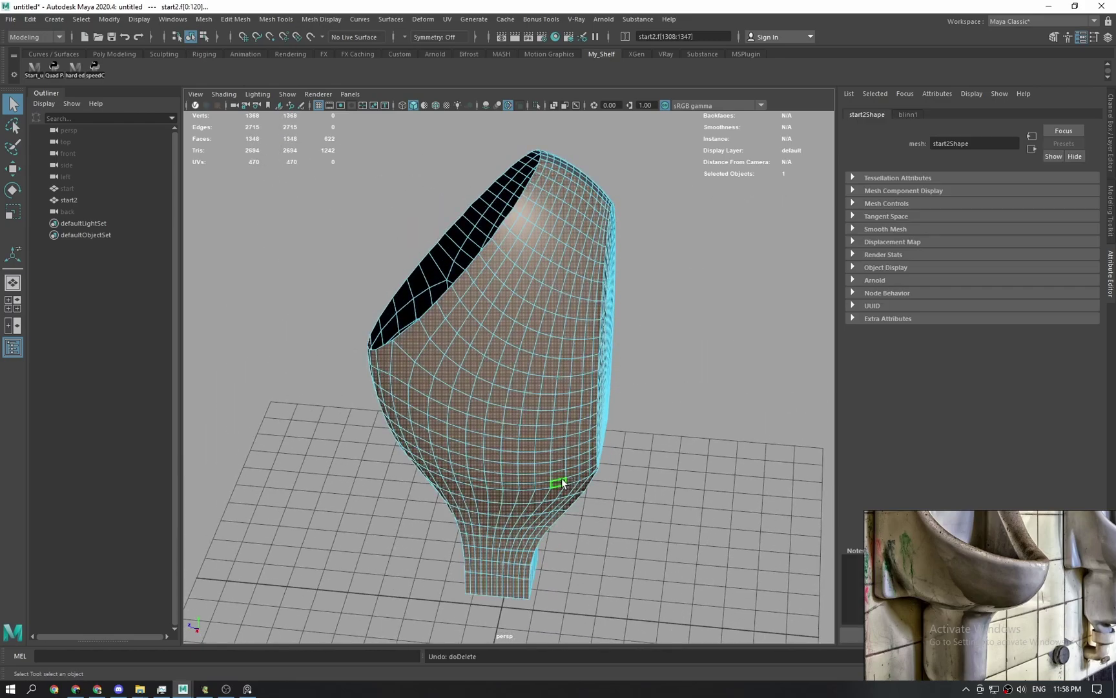
right_drag(562, 479, 502, 452)
alt+drag(502, 452, 541, 496)
alt+drag(414, 442, 500, 445)
Select one half of the shell's faces from the front view and delete it.
key(space)
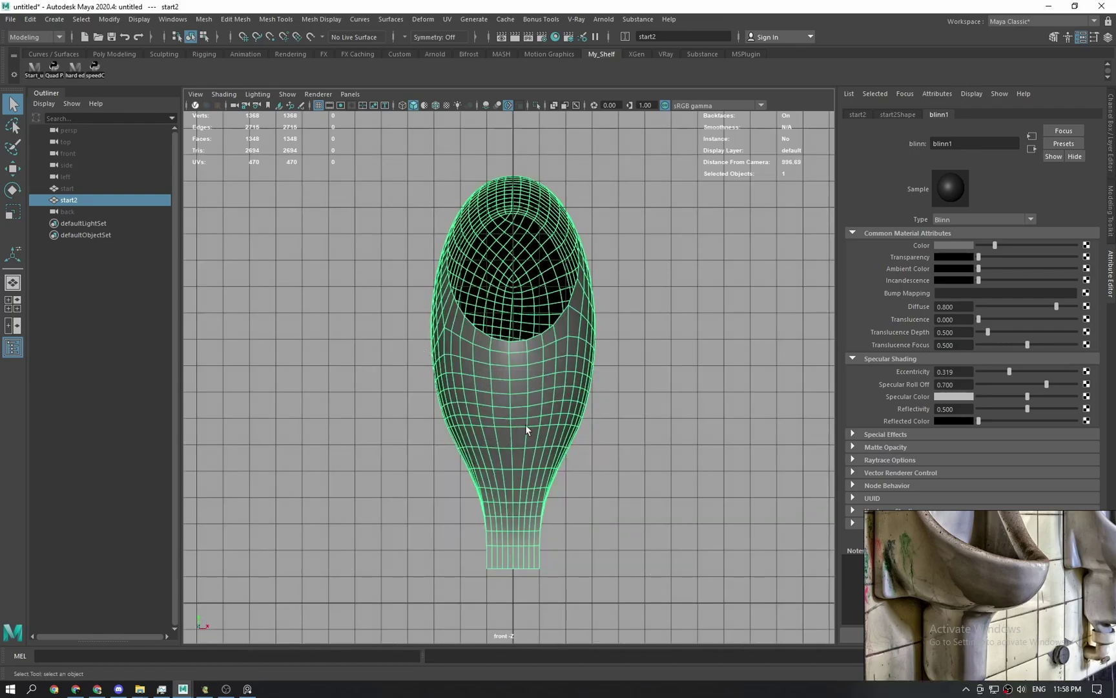
right_drag(625, 360, 635, 422)
key(4)
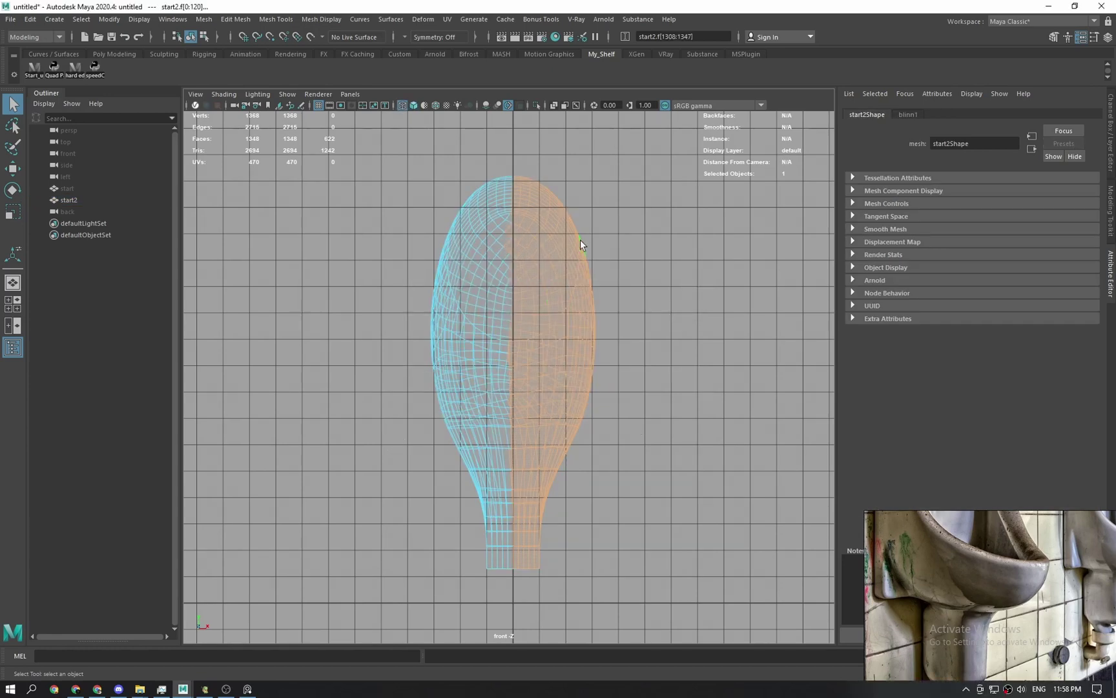
key(space)
drag(580, 240, 582, 215)
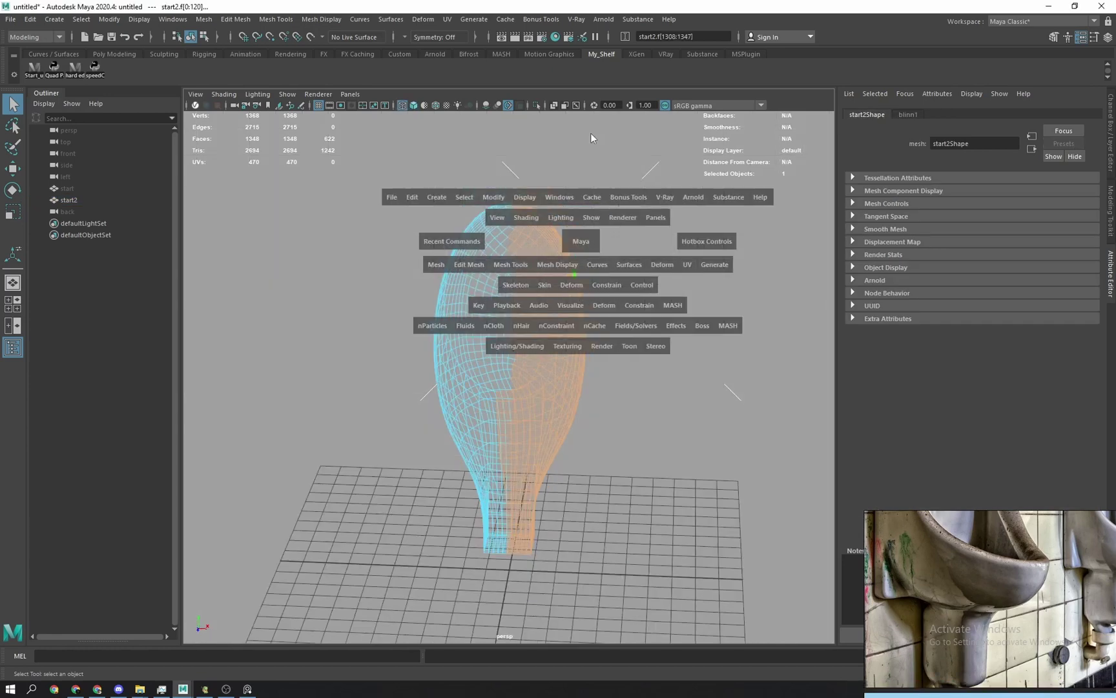
key(5)
alt+drag(553, 345, 469, 357)
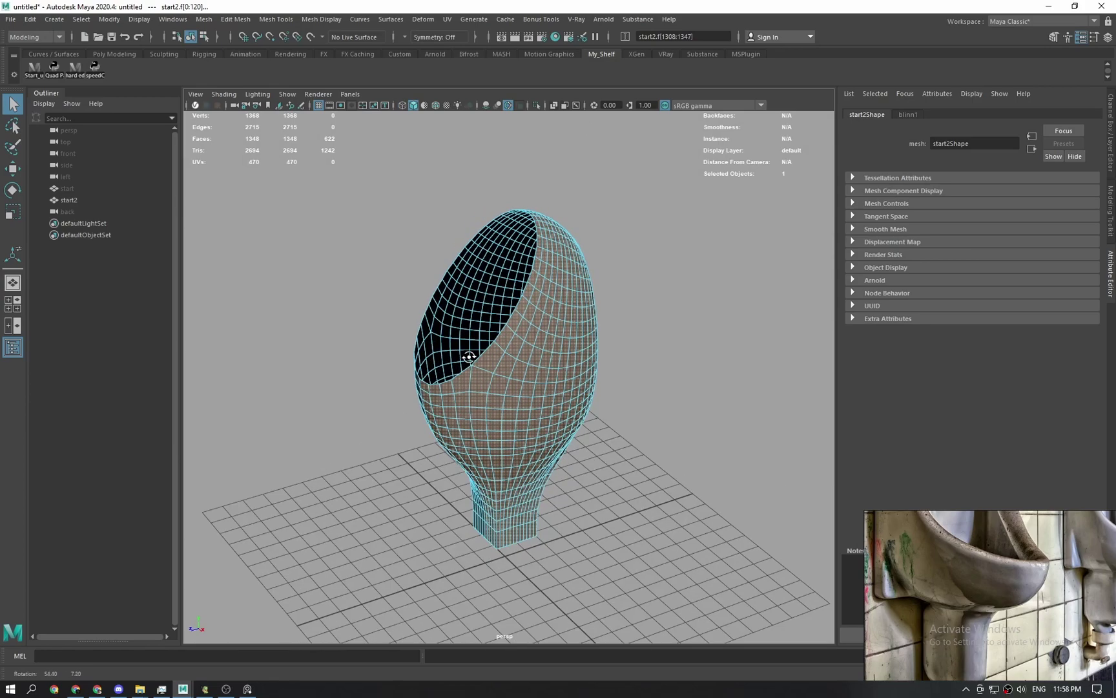
alt+drag(364, 557, 416, 521)
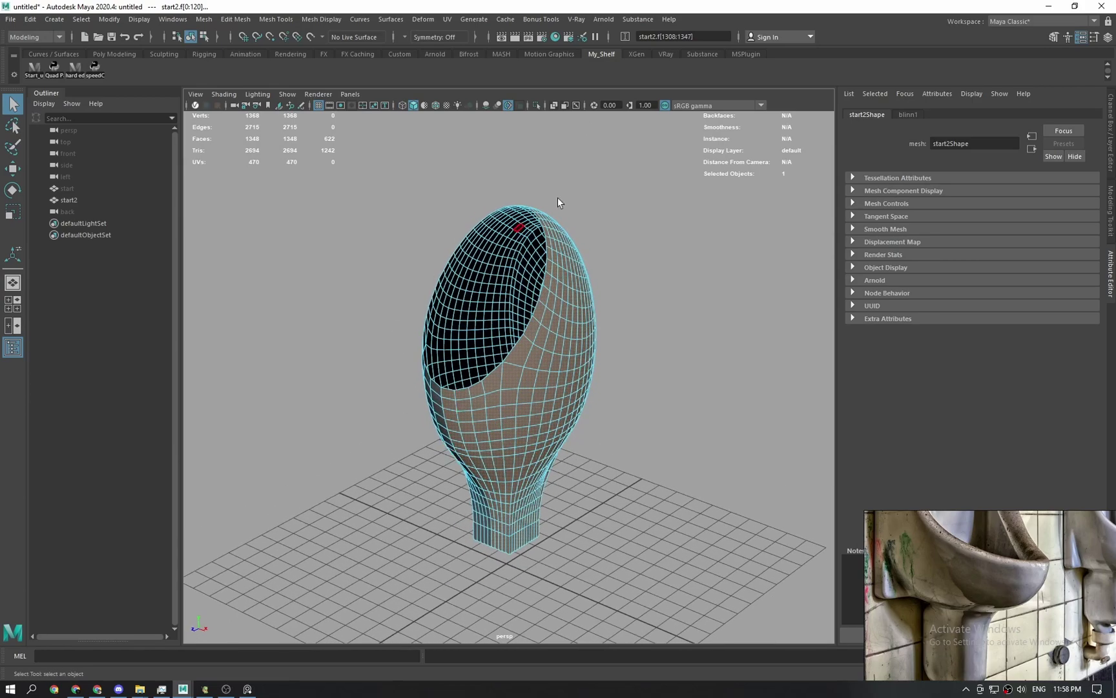
alt+drag(473, 295, 481, 336)
key(space)
click(553, 361)
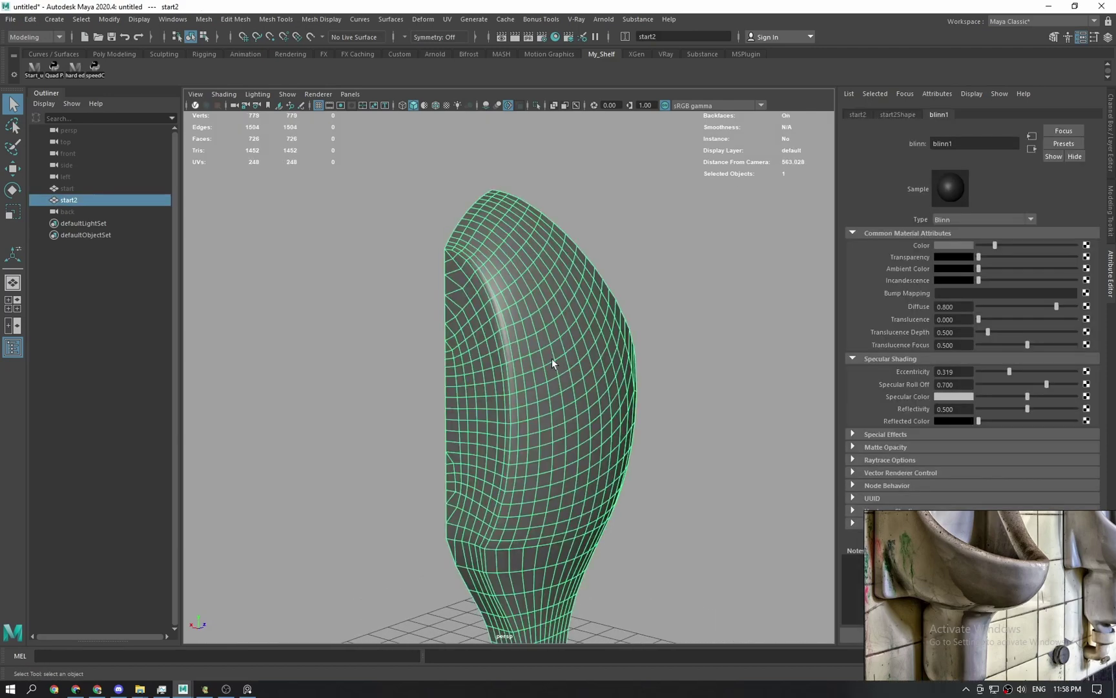
Frame the rim's cut edge and add a Multi-Cut across it.
mouse_move(552, 363)
alt+mouse_down()
mouse_move(539, 316)
mouse_move(559, 350)
alt+mouse_up()
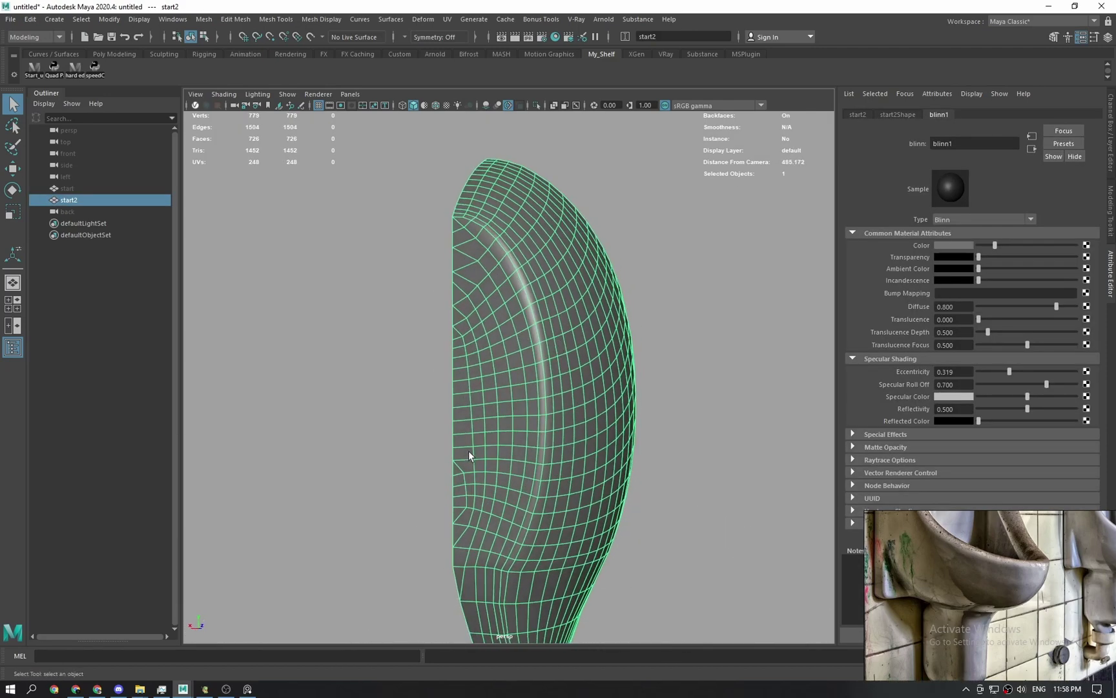
mouse_move(472, 483)
alt+mouse_down()
mouse_move(479, 400)
mouse_move(474, 502)
mouse_move(412, 474)
mouse_move(446, 460)
mouse_move(484, 472)
alt+mouse_up()
alt+middle_drag(483, 472, 491, 576)
scroll(486, 522, up, 4)
alt+drag(485, 519, 531, 456)
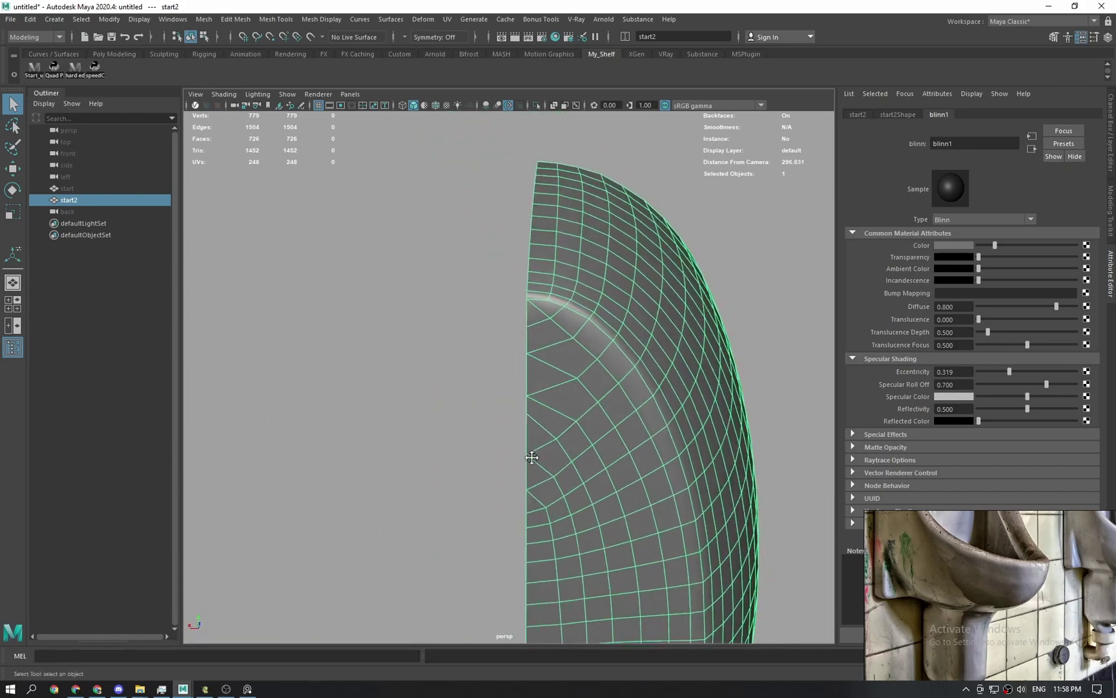
alt+middle_drag(531, 456, 496, 495)
scroll(495, 494, up, 4)
click(396, 412)
shift+right_drag(510, 365, 476, 373)
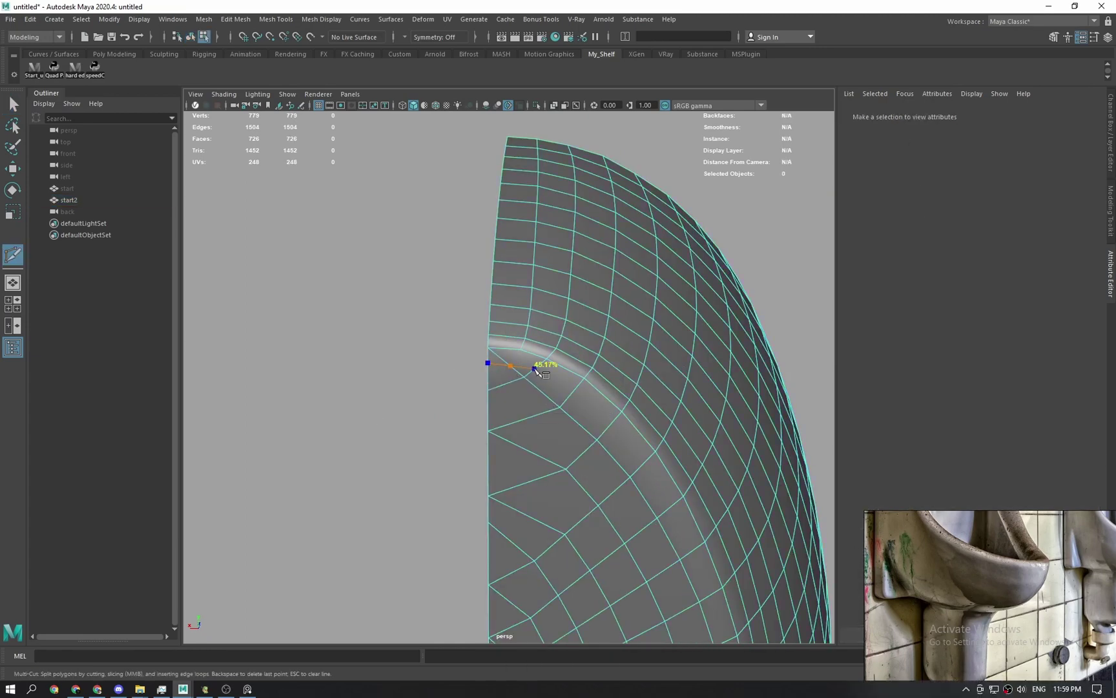
key(q)
Add further cuts across the rim edge and a long vertical cut along the leg.
alt+middle_drag(508, 370, 444, 282)
shift+right_drag(473, 312, 456, 309)
click(463, 262)
alt+middle_drag(460, 517, 428, 516)
click(454, 332)
key(q)
Select a strip of rim faces and delete it.
click(427, 518)
scroll(426, 518, up, 2)
alt+drag(389, 553, 366, 176)
scroll(332, 343, down, 4)
click(332, 343)
click(457, 362)
shift+double_click(457, 379)
alt+drag(455, 517, 457, 338)
key(Delete)
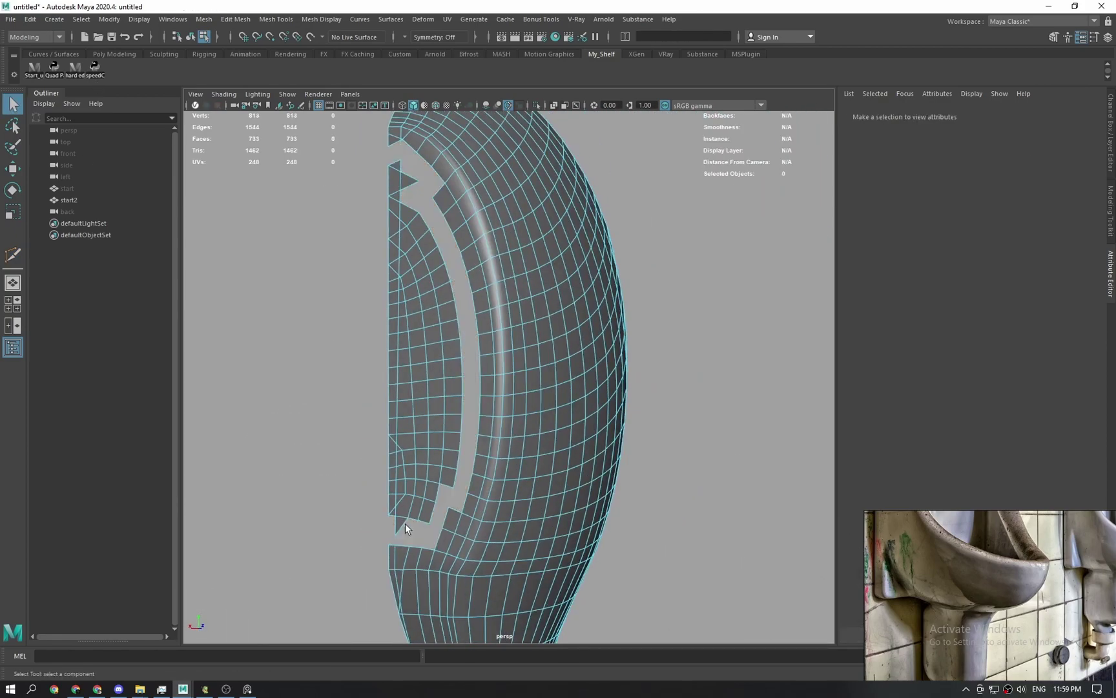
Delete two more face strips and remove a leftover edge loop.
double_click(414, 475)
key(Delete)
click(452, 196)
key(Delete)
alt+drag(459, 538, 489, 474)
scroll(484, 462, up, 3)
double_click(479, 453)
key(ctrl+Delete)
Cut a new column of edges down the body from the leg.
alt+middle_drag(478, 454, 447, 346)
shift+right_drag(460, 187, 442, 183)
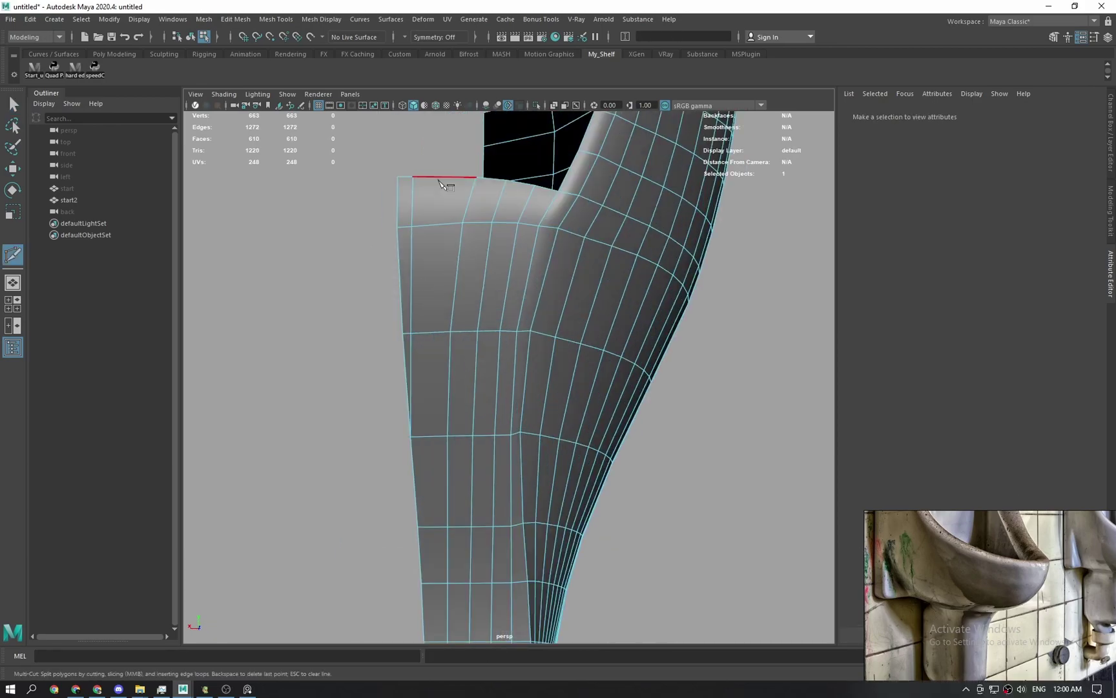
alt+middle_drag(452, 568, 475, 362)
alt+middle_drag(475, 213, 446, 414)
click(460, 208)
click(451, 314)
click(441, 398)
click(431, 424)
key(q)
Delete the faces at the rim tip and pick the rim-end vertex to adjust.
alt+drag(446, 414, 429, 365)
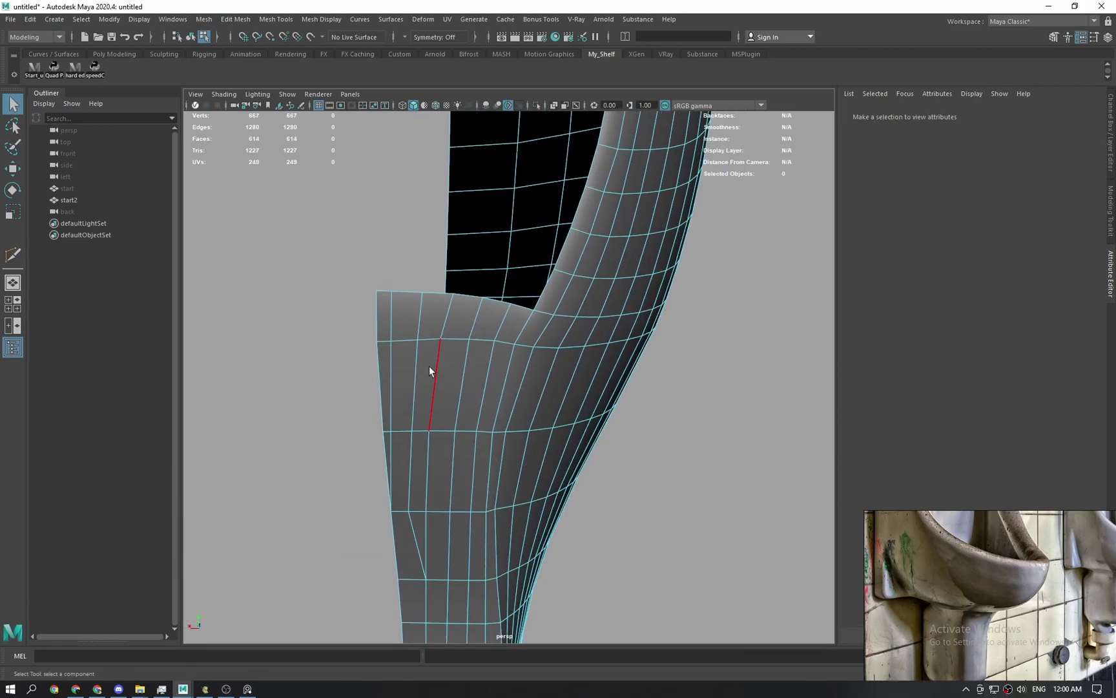
key(ctrl+z)
key(q)
key(Delete)
alt+middle_drag(574, 376, 608, 621)
click(455, 246)
key(Delete)
key(w)
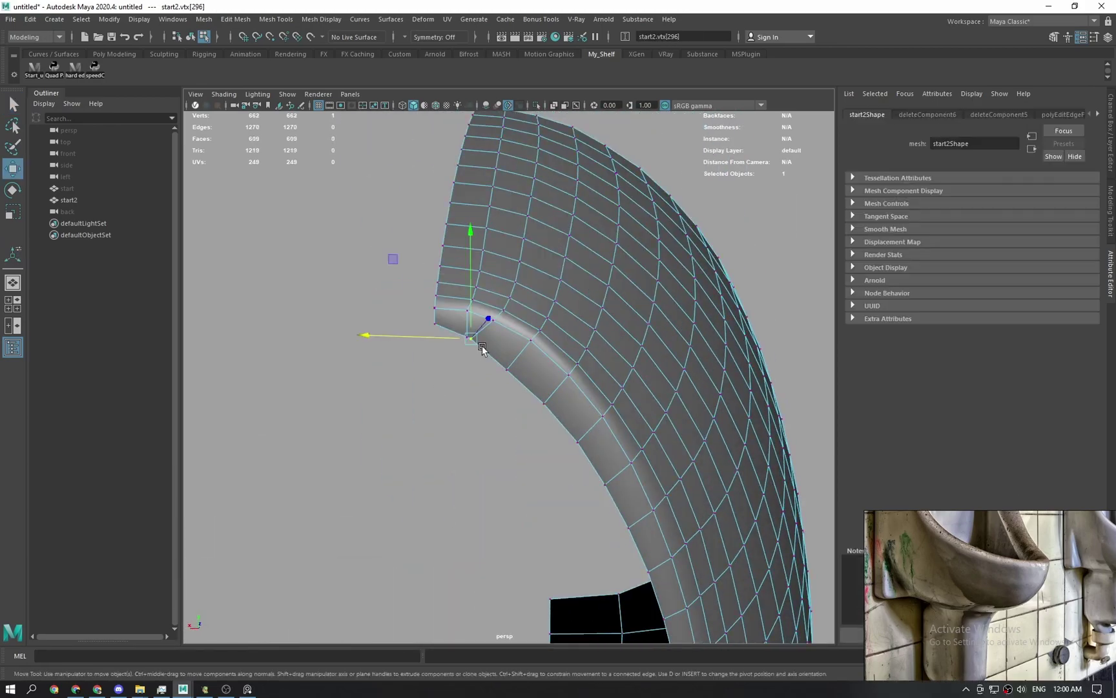
key(q)
click(435, 325)
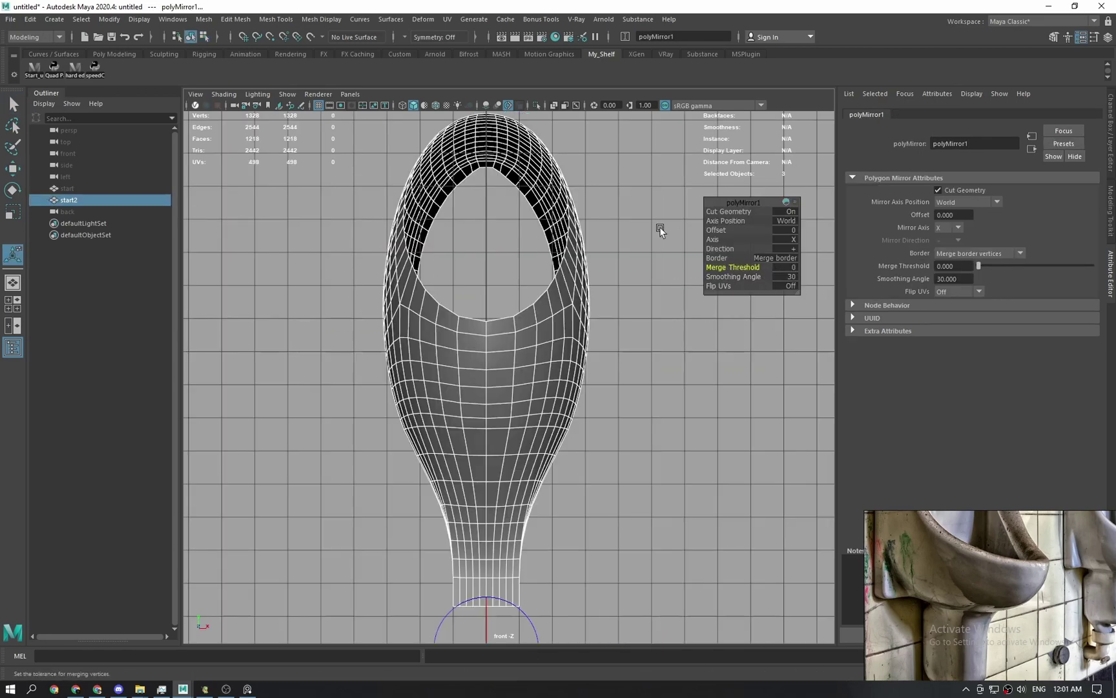
Set the polyMirror1 Merge Threshold to 1 in the perspective view.
alt+right_drag(628, 341, 621, 301)
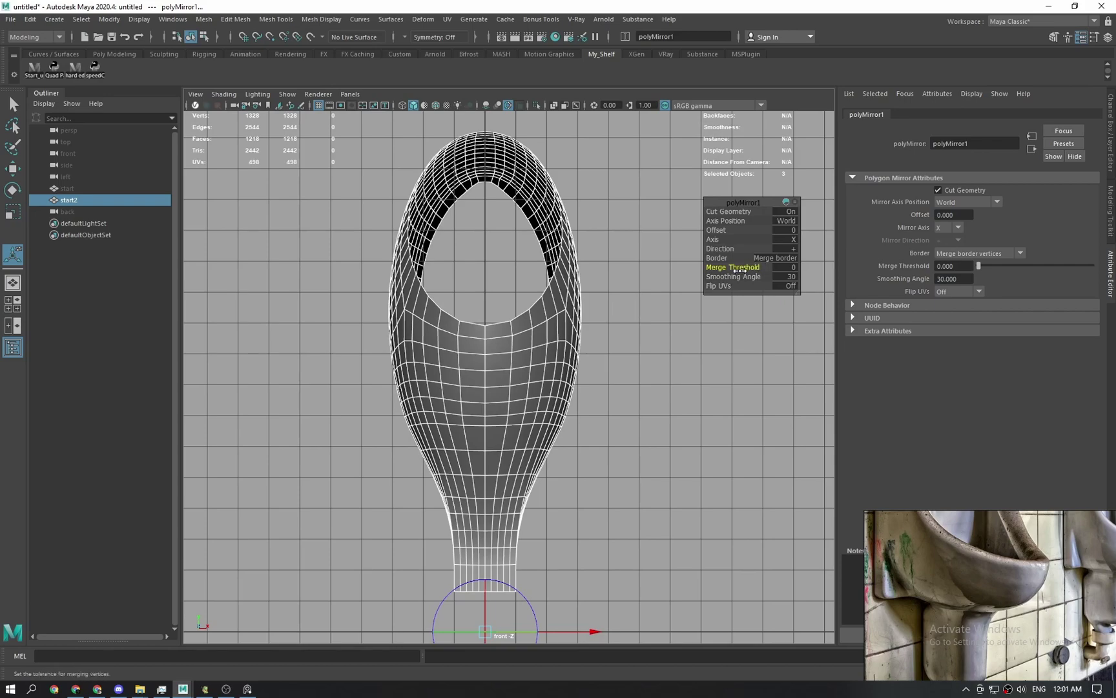
key(ctrl+z)
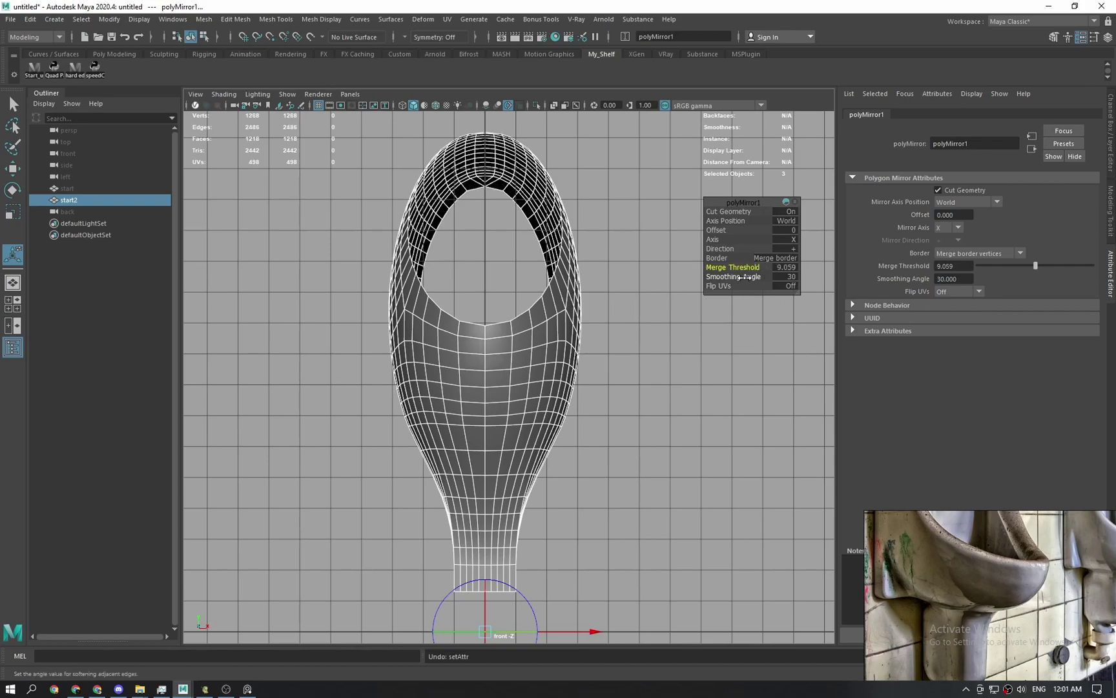
key(space)
drag(568, 299, 462, 229)
scroll(483, 216, up, 2)
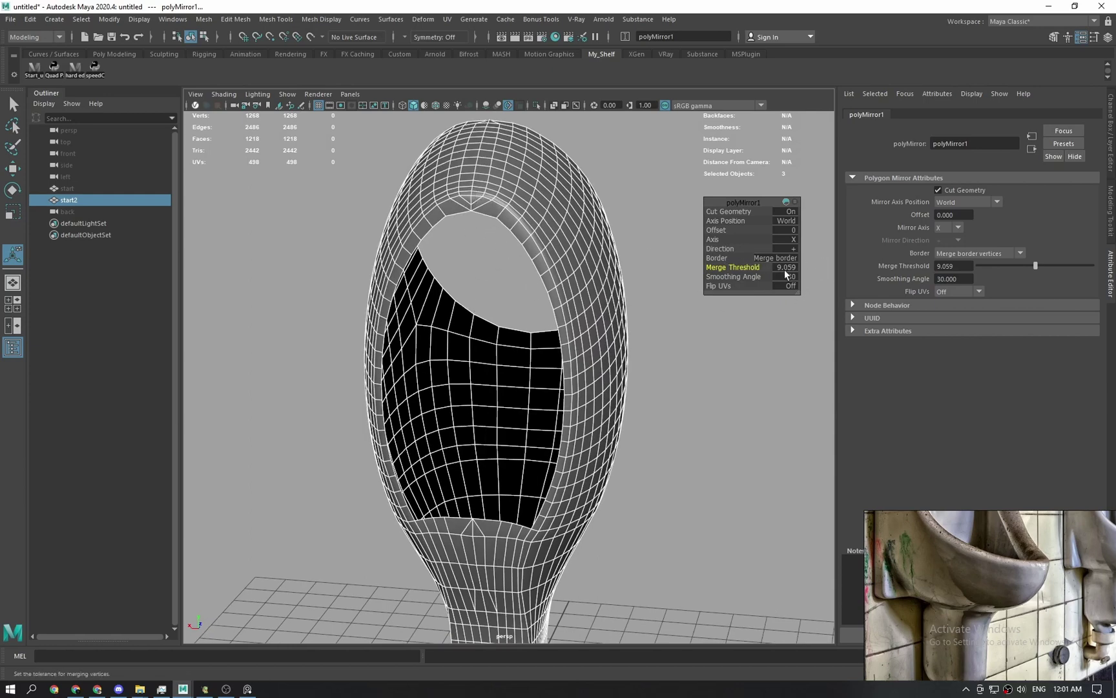
drag(775, 268, 712, 267)
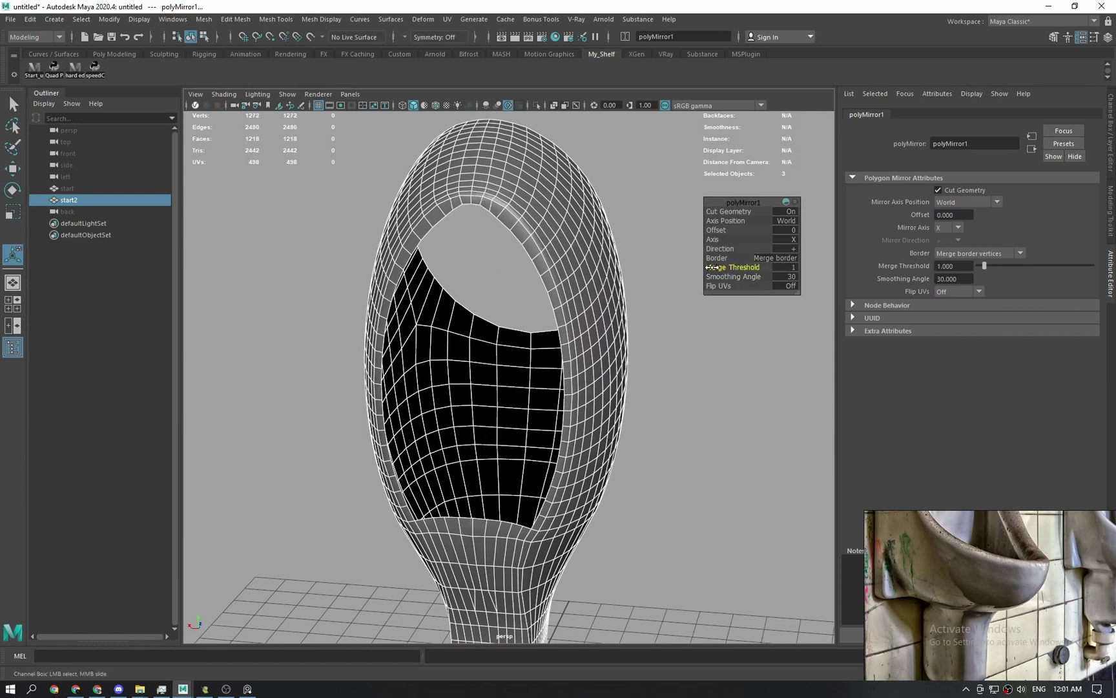
scroll(613, 420, down, 3)
Turn the bowl's opening toward the camera and select the shell mesh.
alt+middle_drag(598, 442, 543, 470)
key(q)
click(557, 318)
scroll(540, 471, up, 4)
alt+drag(541, 471, 625, 500)
scroll(623, 498, up, 3)
click(555, 355)
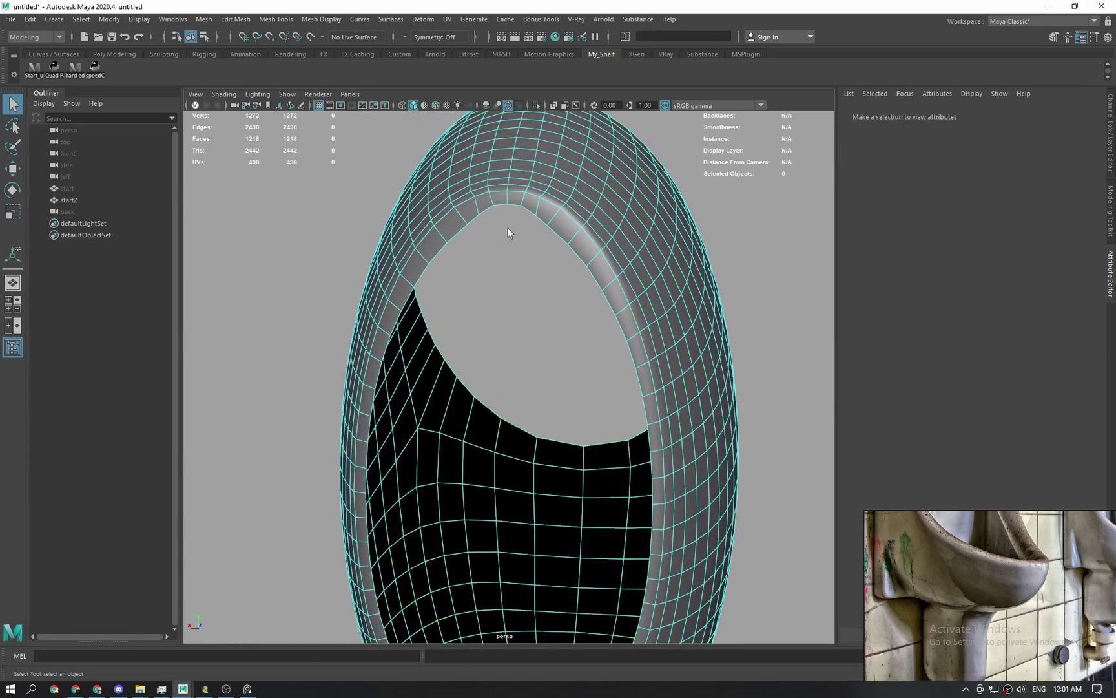
click(480, 221)
scroll(685, 236, down, 3)
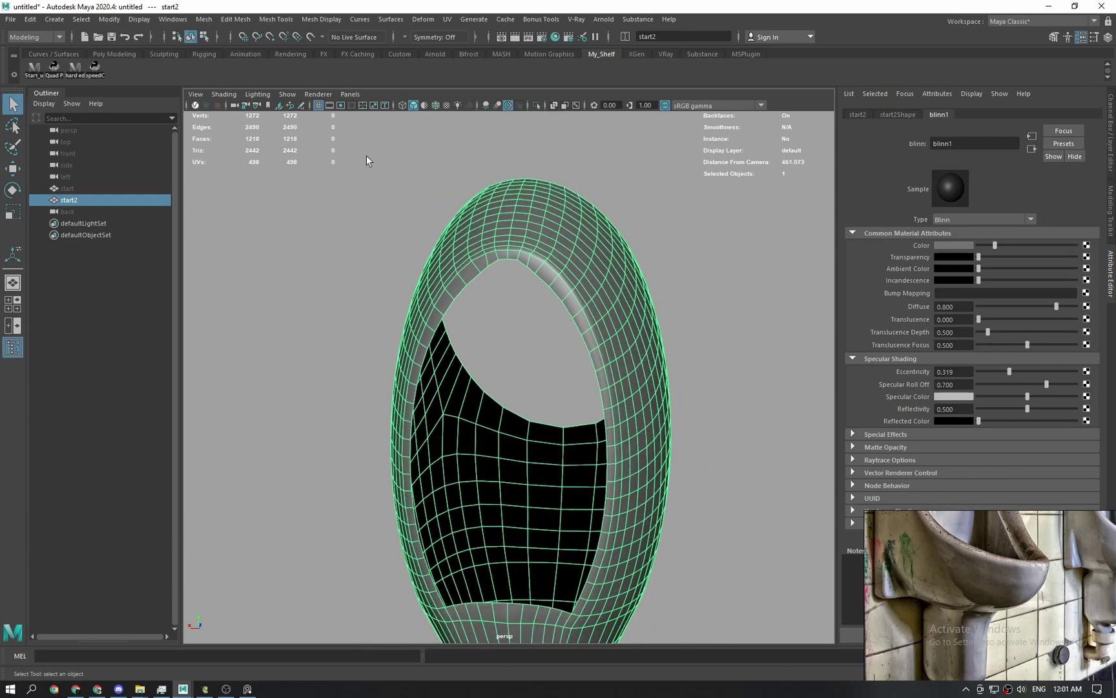
click(395, 172)
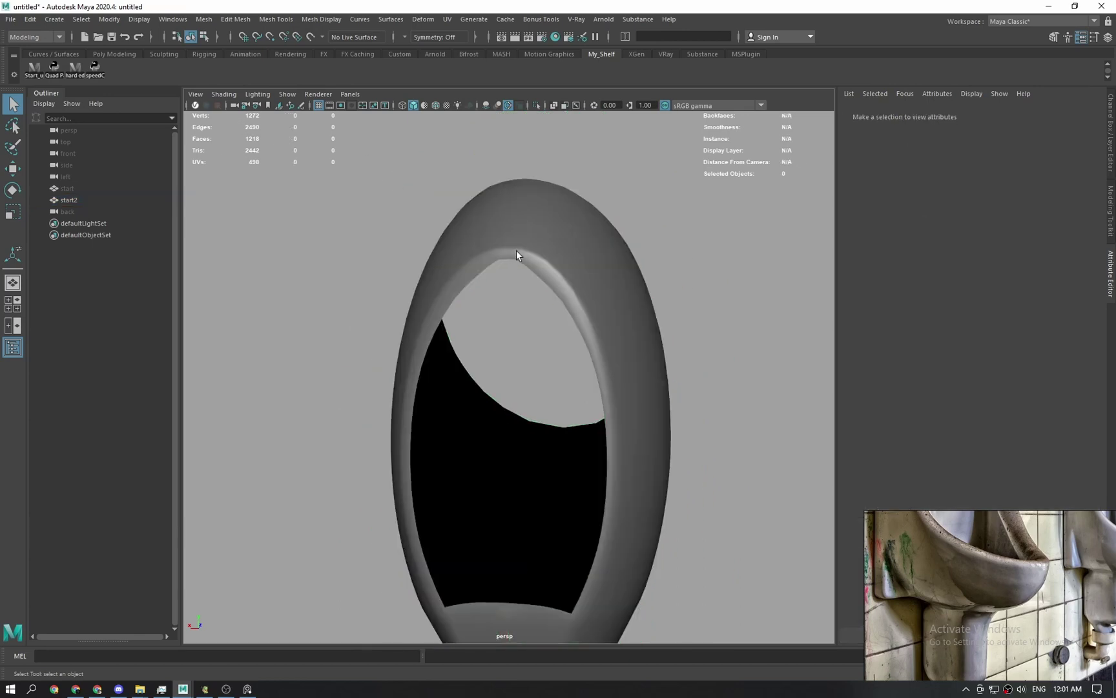
click(516, 250)
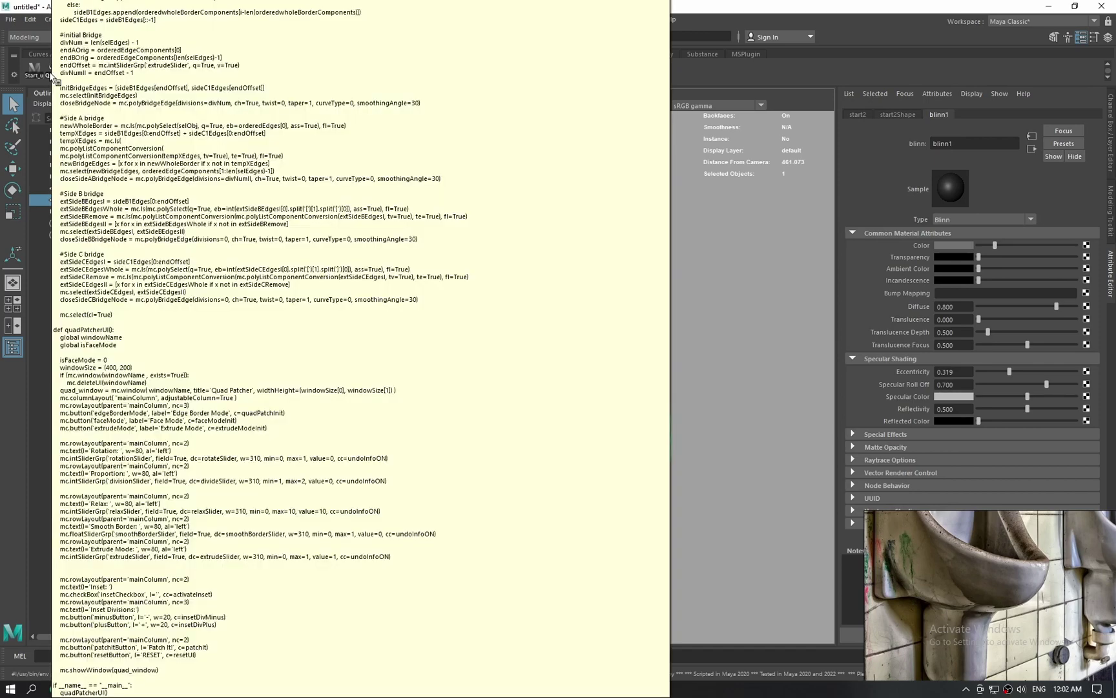
Launch the Quad Patcher window, then switch over to Chrome.
click(53, 68)
click(285, 427)
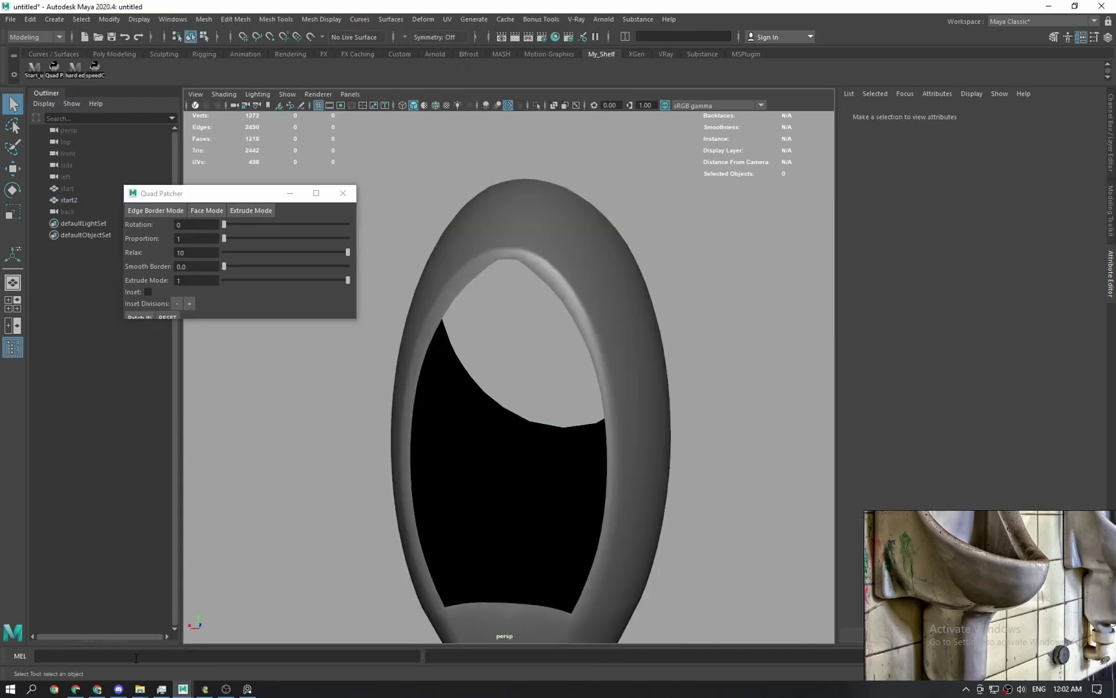
click(97, 689)
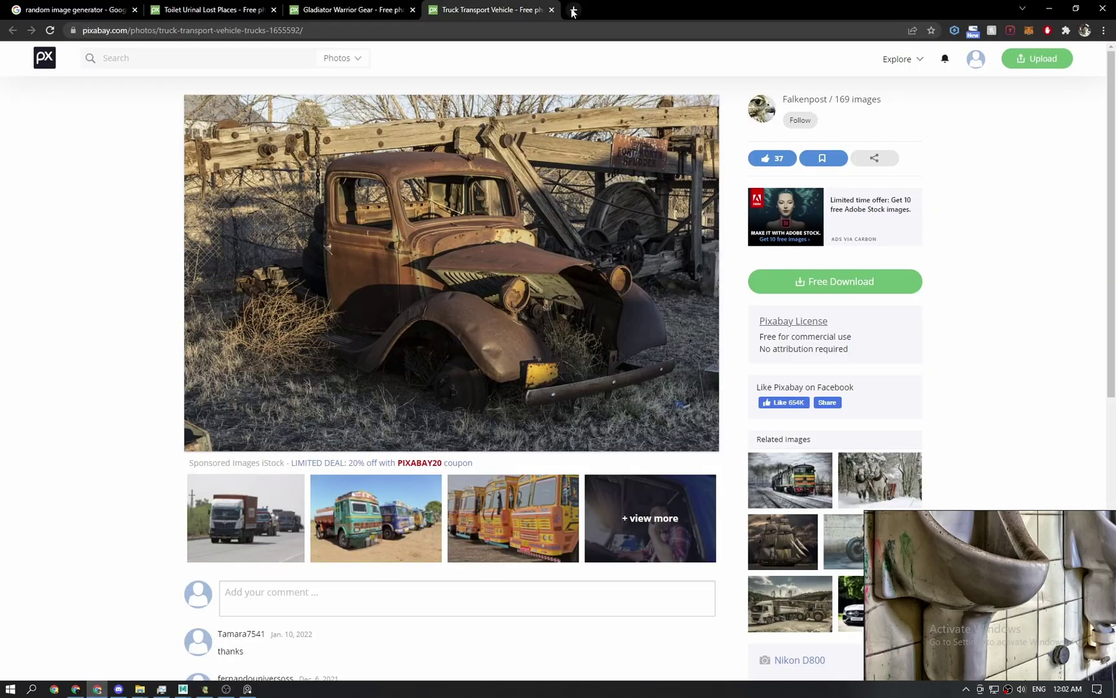
Load the Quad Patcher for Maya Gumroad page in a new tab.
click(573, 11)
click(655, 46)
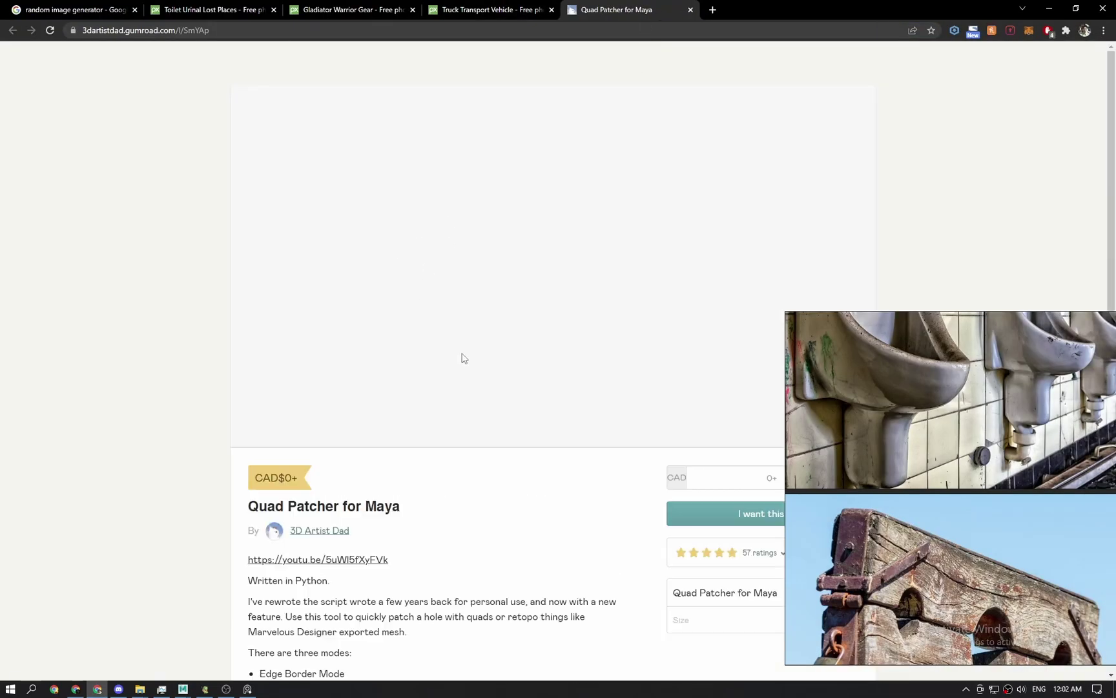
scroll(463, 359, down, 4)
scroll(457, 368, up, 4)
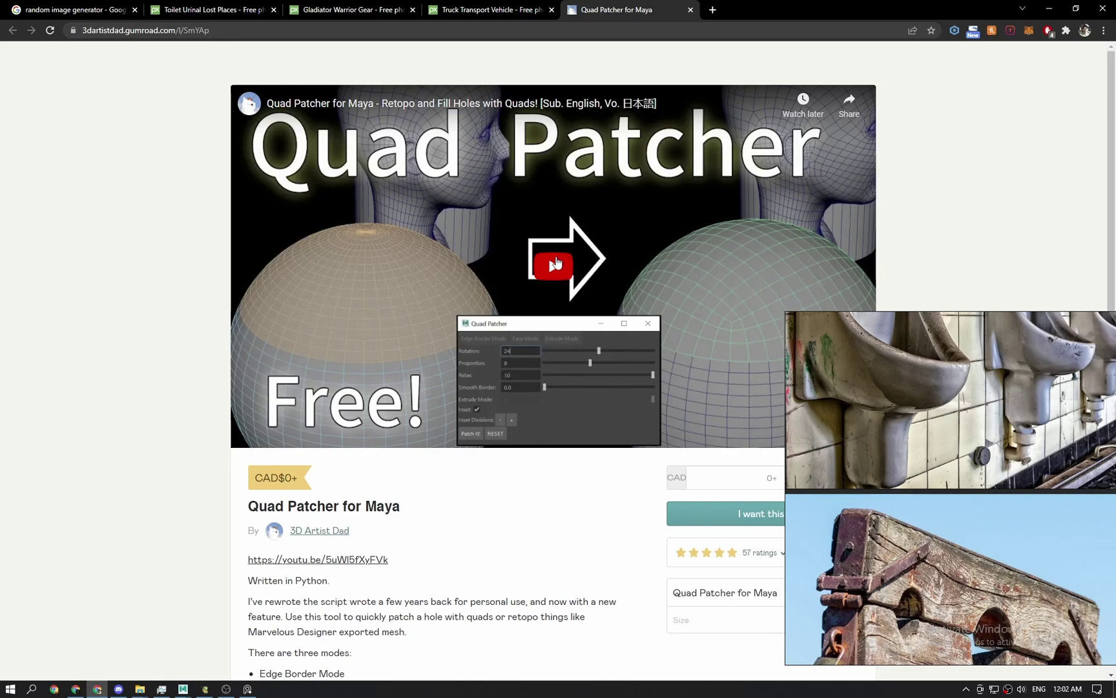
Play part of the Quad Patcher demo video, then pause it.
click(556, 264)
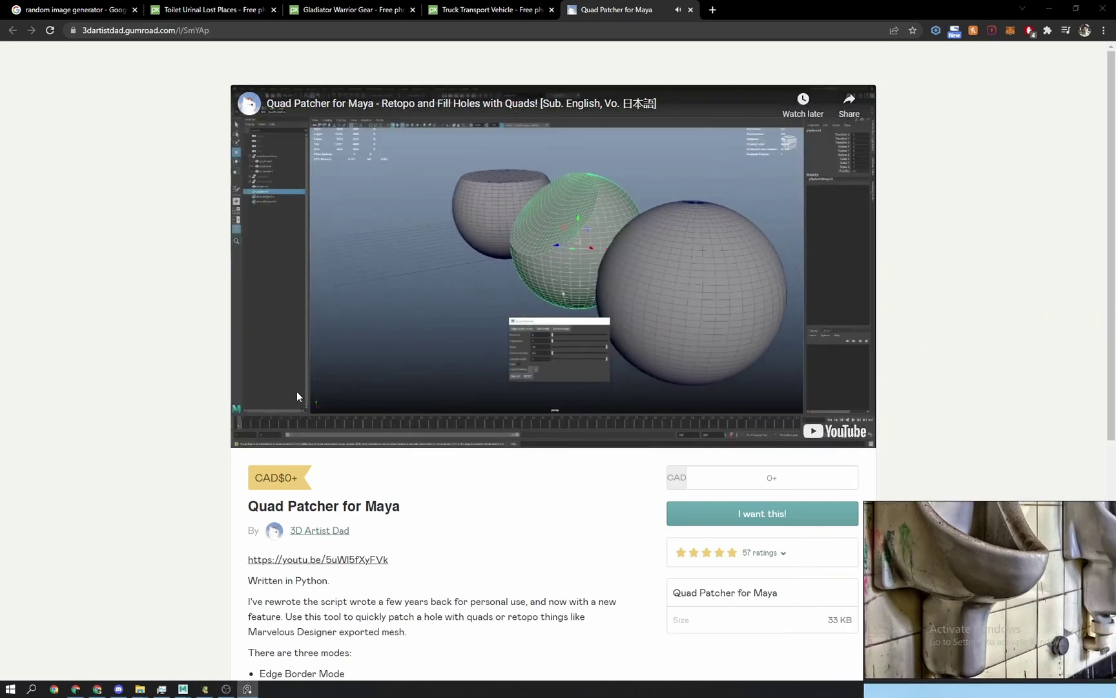
click(296, 391)
click(349, 300)
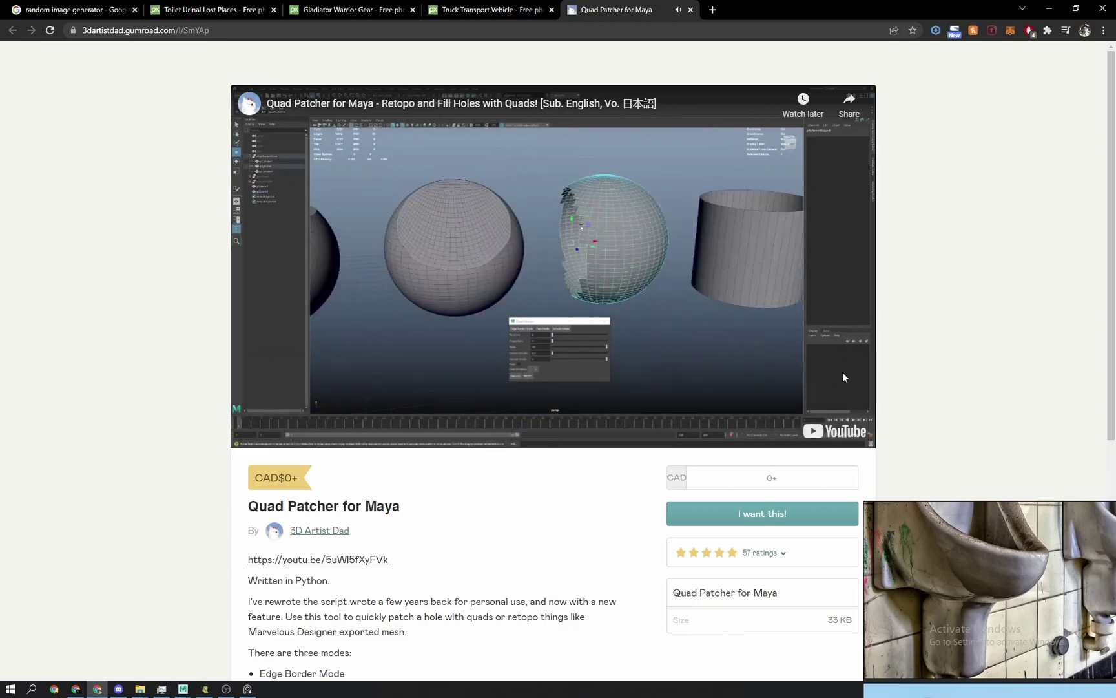
click(648, 273)
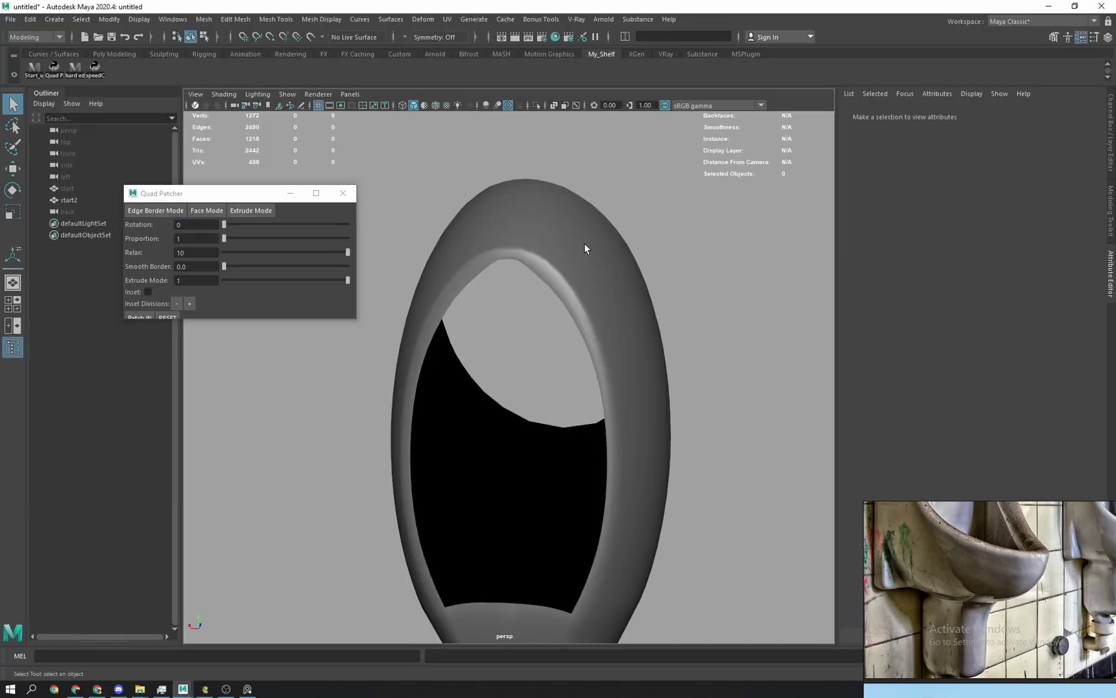
Patch the opening's border edge loop with Quad Patcher and enable Wireframe on Shaded.
click(536, 251)
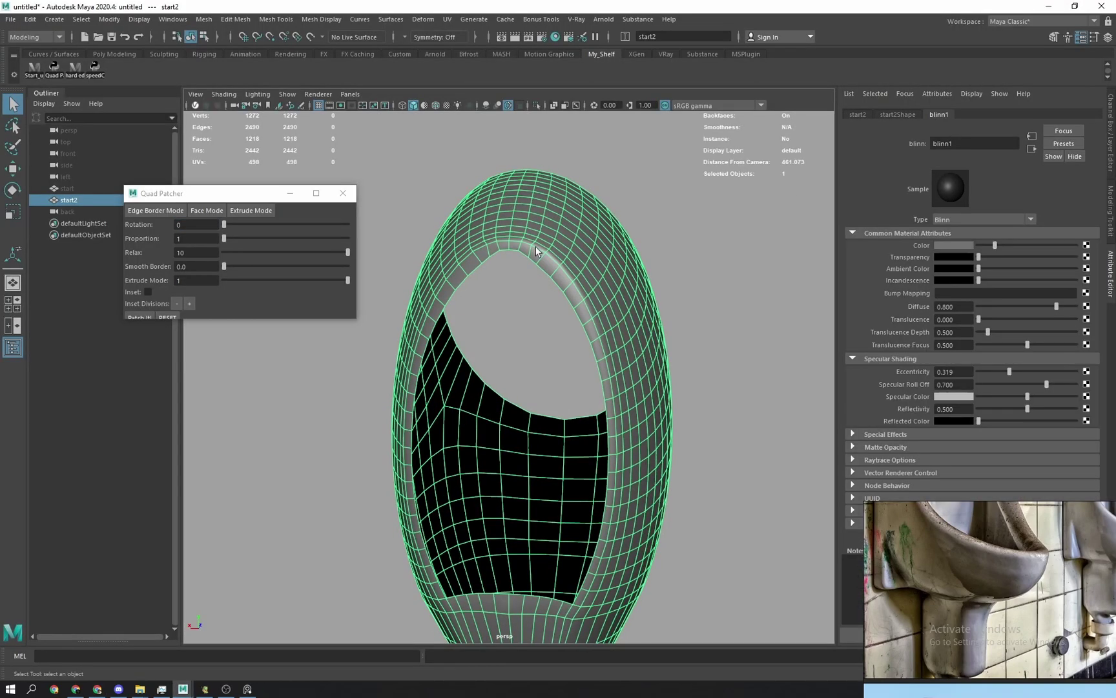
scroll(532, 262, up, 1)
right_drag(526, 282, 522, 243)
double_click(539, 260)
alt+middle_drag(578, 423, 572, 288)
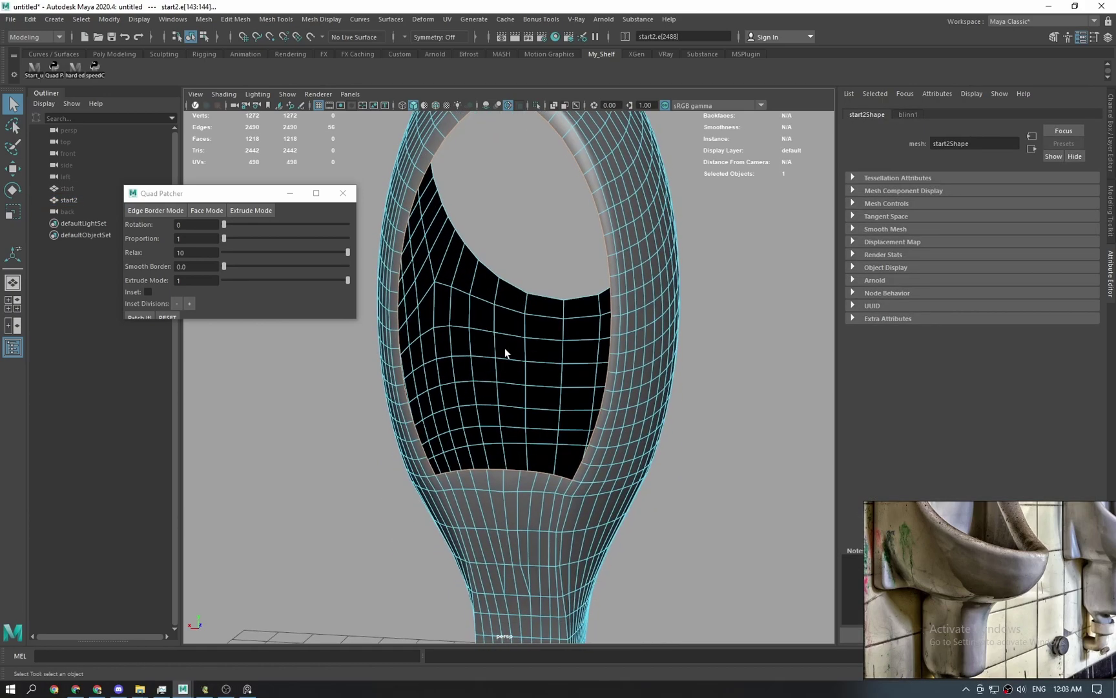
alt+drag(505, 352, 521, 373)
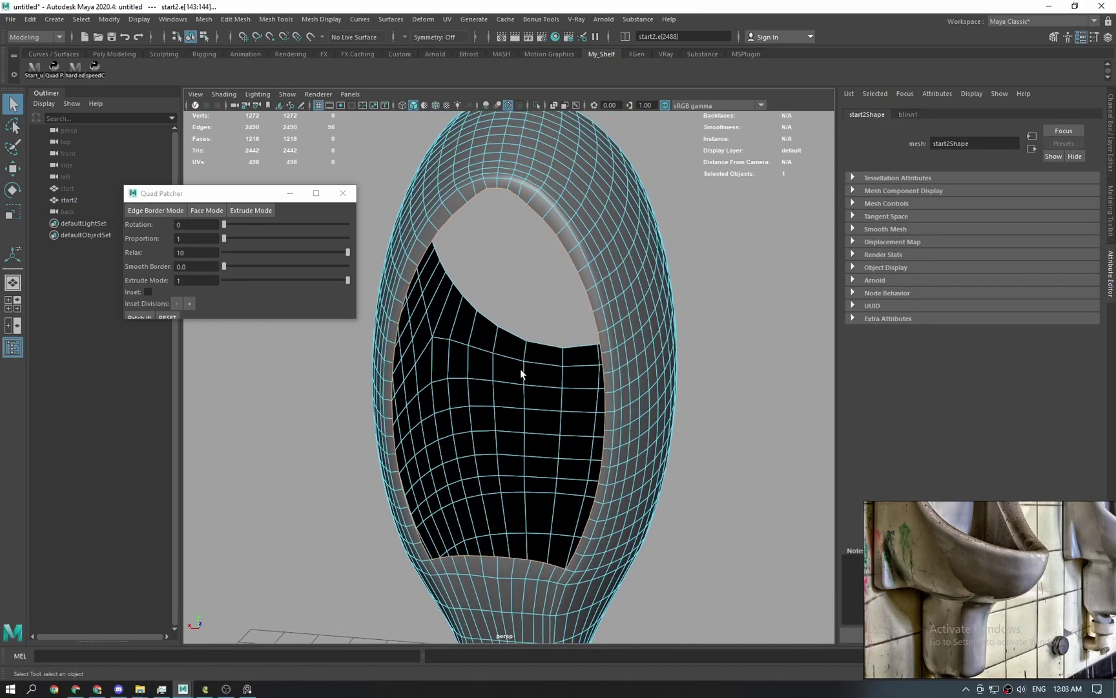
click(154, 211)
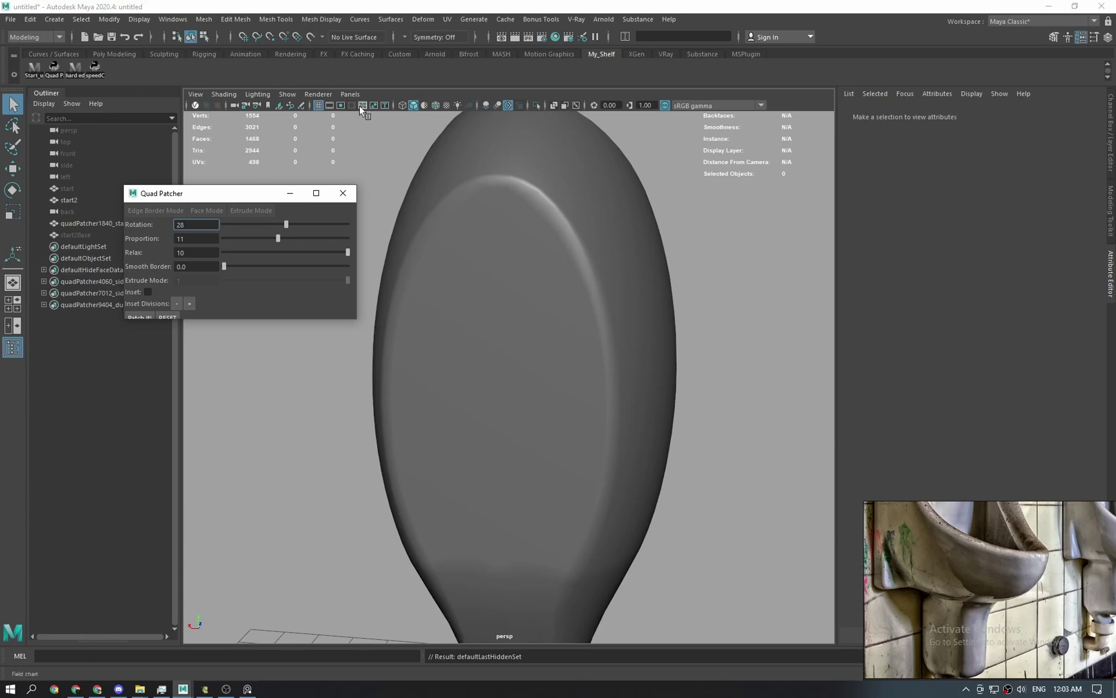
click(435, 105)
mouse_move(494, 269)
alt+mouse_down()
mouse_move(511, 289)
mouse_move(477, 256)
alt+mouse_up()
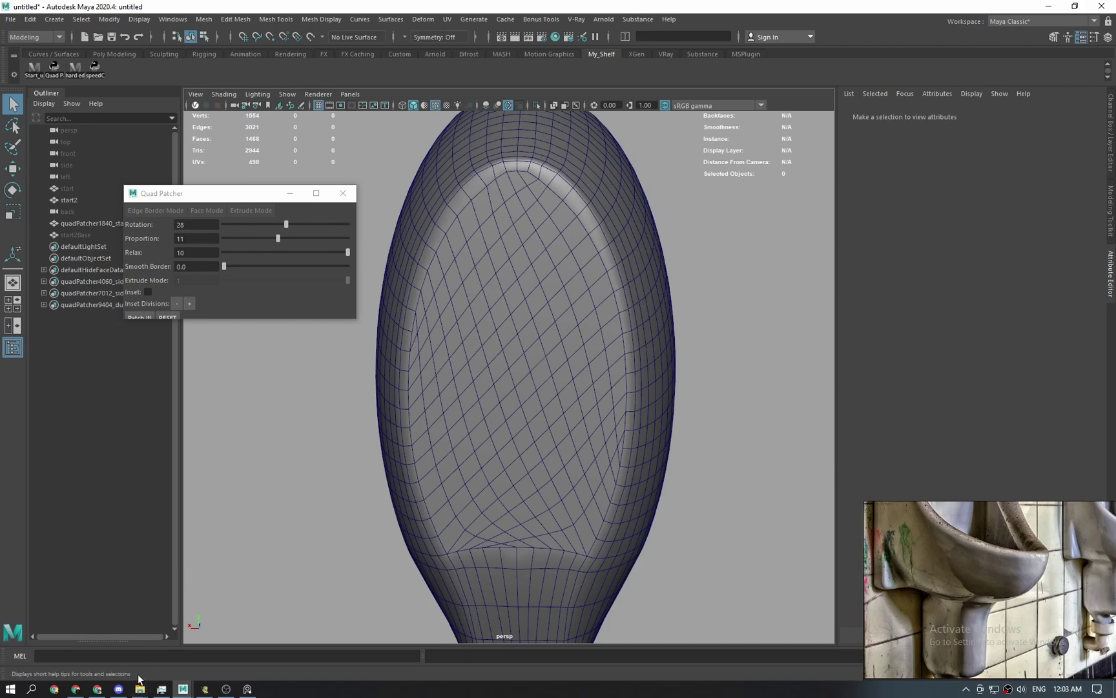
Change the front patch's Quad Patcher Rotation from 28 to 19 to straighten its grid lines.
alt+drag(613, 360, 534, 378)
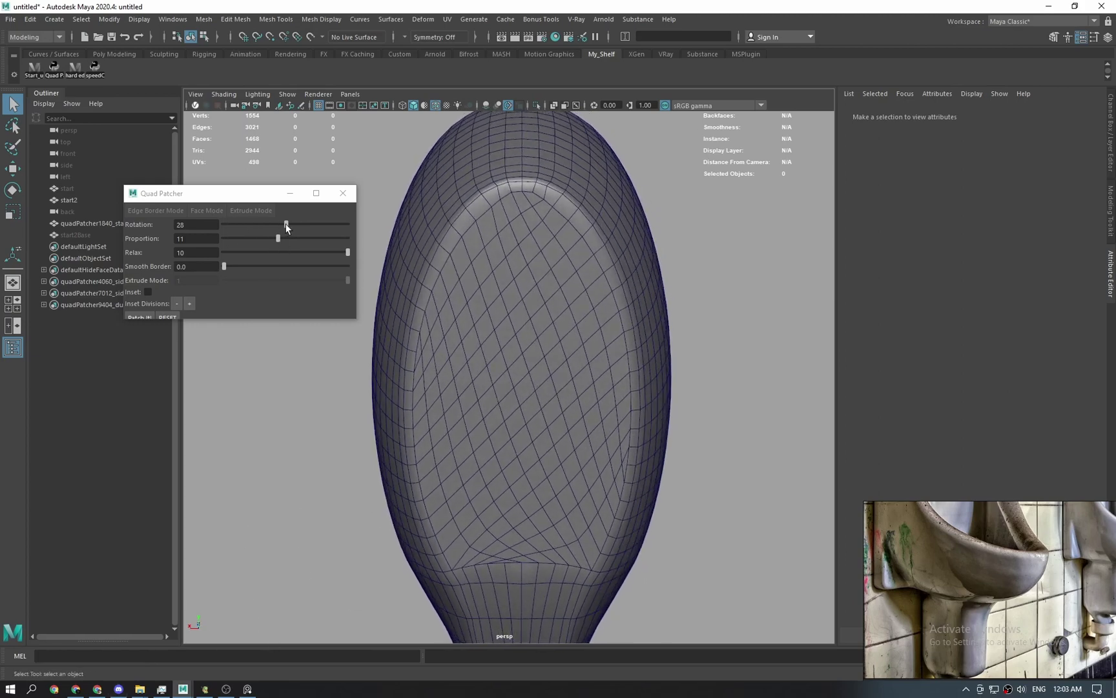
mouse_move(287, 225)
mouse_down()
mouse_move(263, 225)
mouse_move(284, 239)
mouse_up()
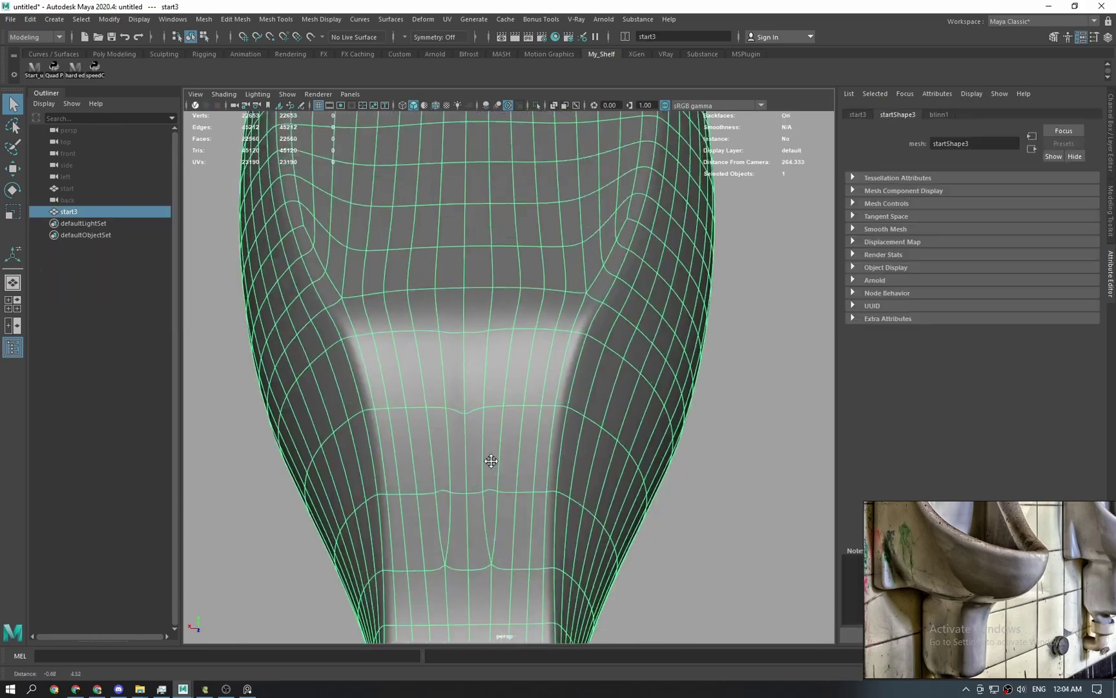
Inspect the start3 neck in vertex mode and in smooth preview from several angles.
scroll(492, 456, up, 3)
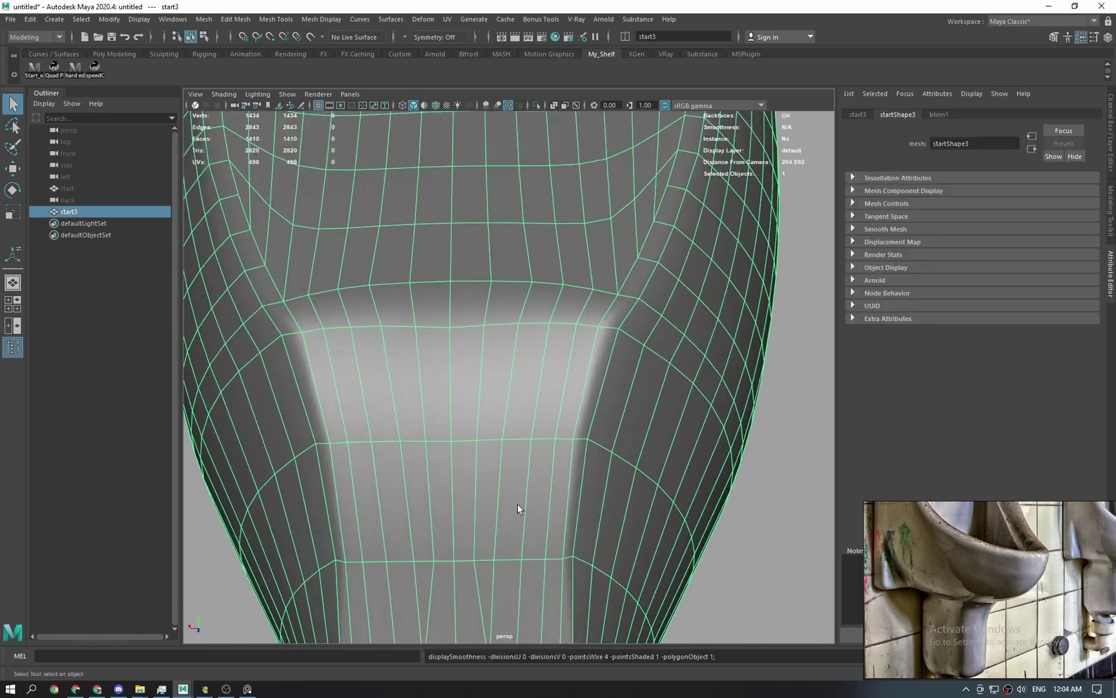
scroll(497, 369, up, 3)
right_drag(497, 370, 408, 505)
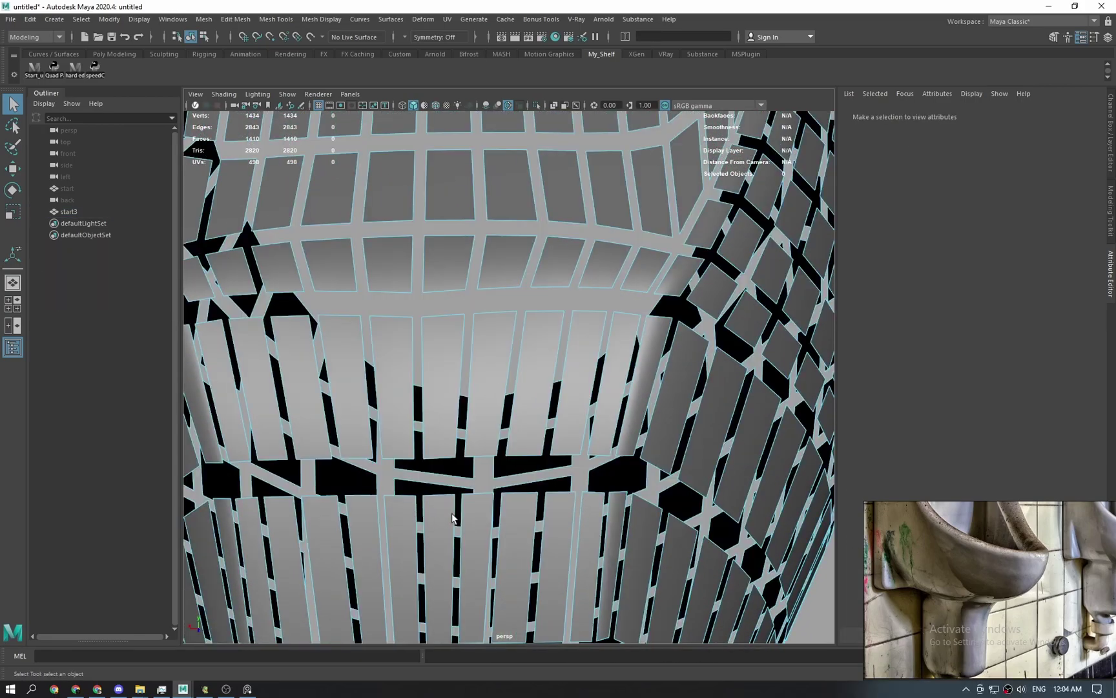
alt+drag(458, 507, 469, 396)
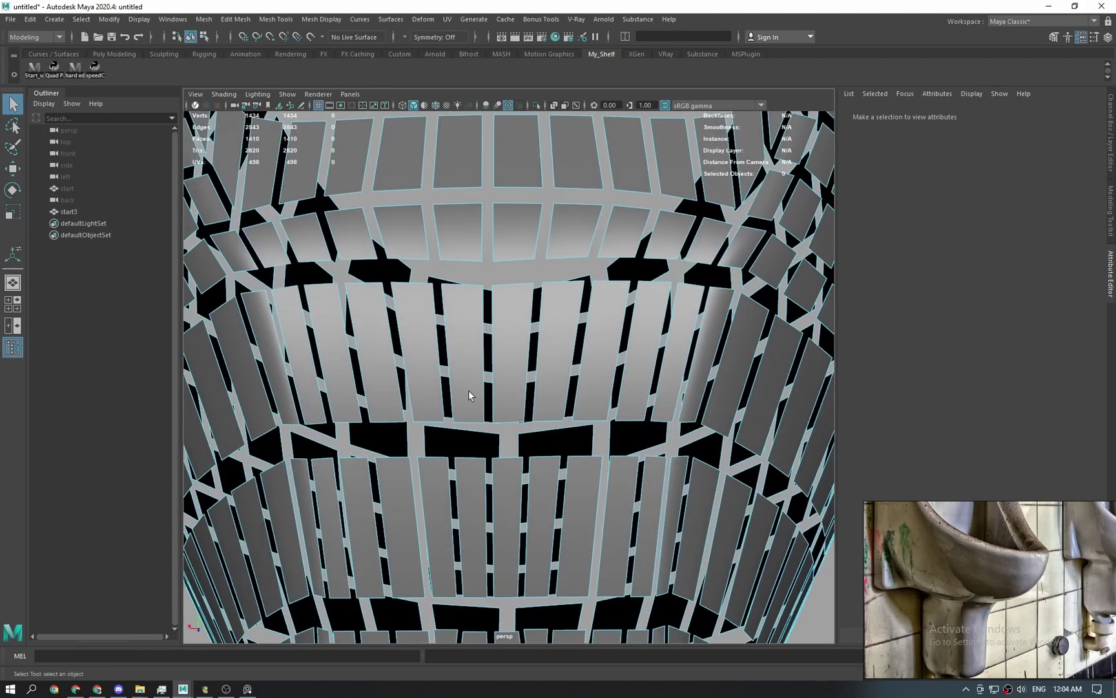
alt+middle_drag(516, 450, 500, 465)
scroll(499, 462, up, 2)
right_drag(488, 437, 403, 421)
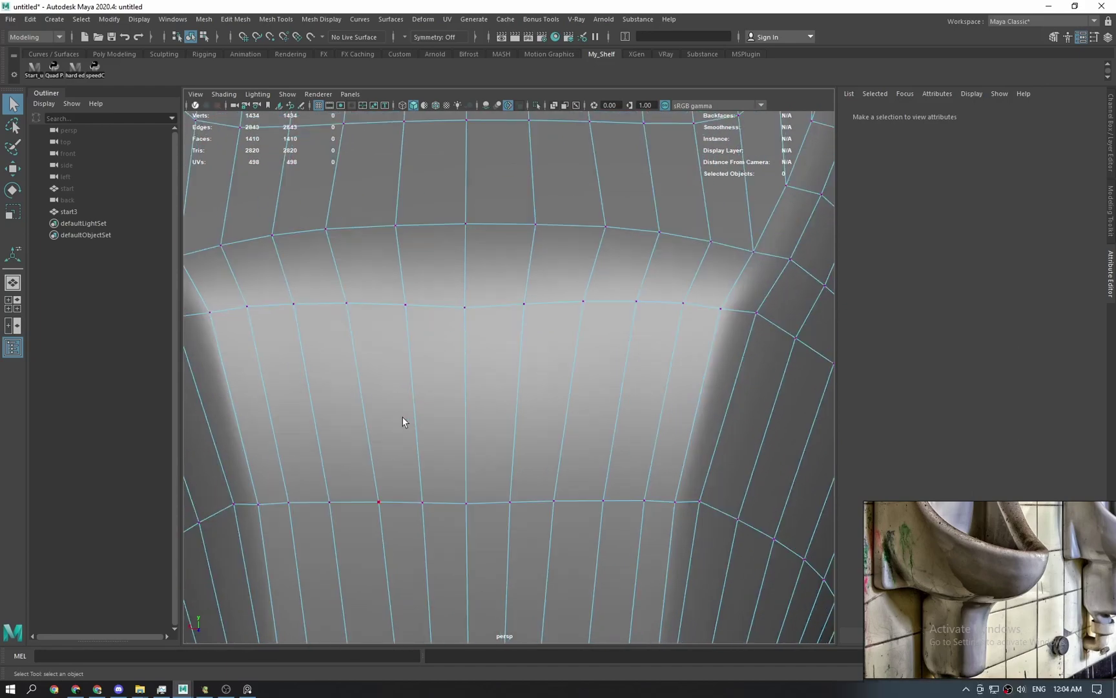
scroll(434, 418, down, 5)
mouse_move(481, 367)
alt+mouse_down()
mouse_move(590, 393)
mouse_move(490, 382)
alt+mouse_up()
scroll(511, 456, up, 8)
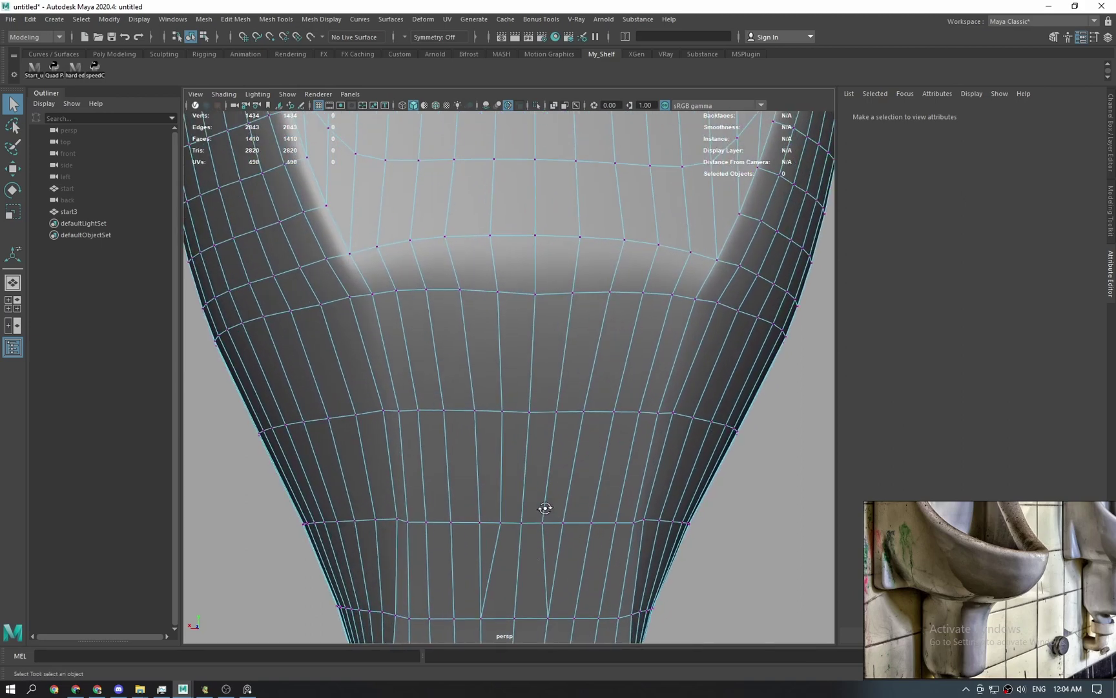
right_drag(511, 428, 575, 395)
click(751, 467)
click(627, 472)
key(3)
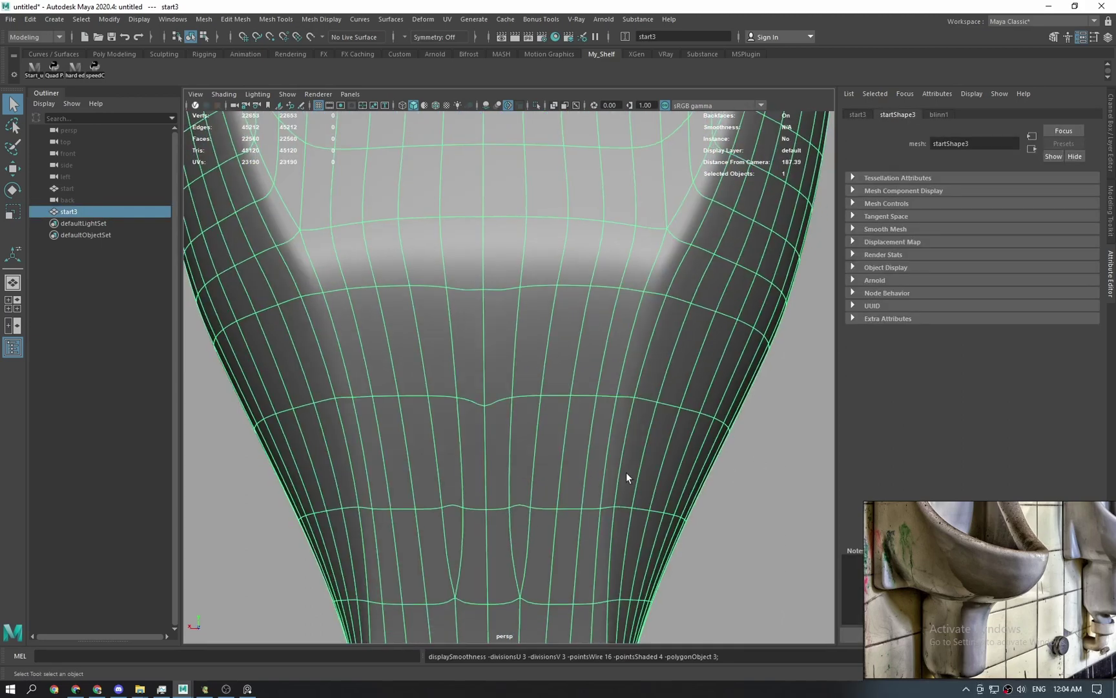
click(738, 503)
alt+drag(558, 520, 561, 452)
alt+middle_drag(509, 381, 497, 460)
alt+drag(497, 460, 528, 448)
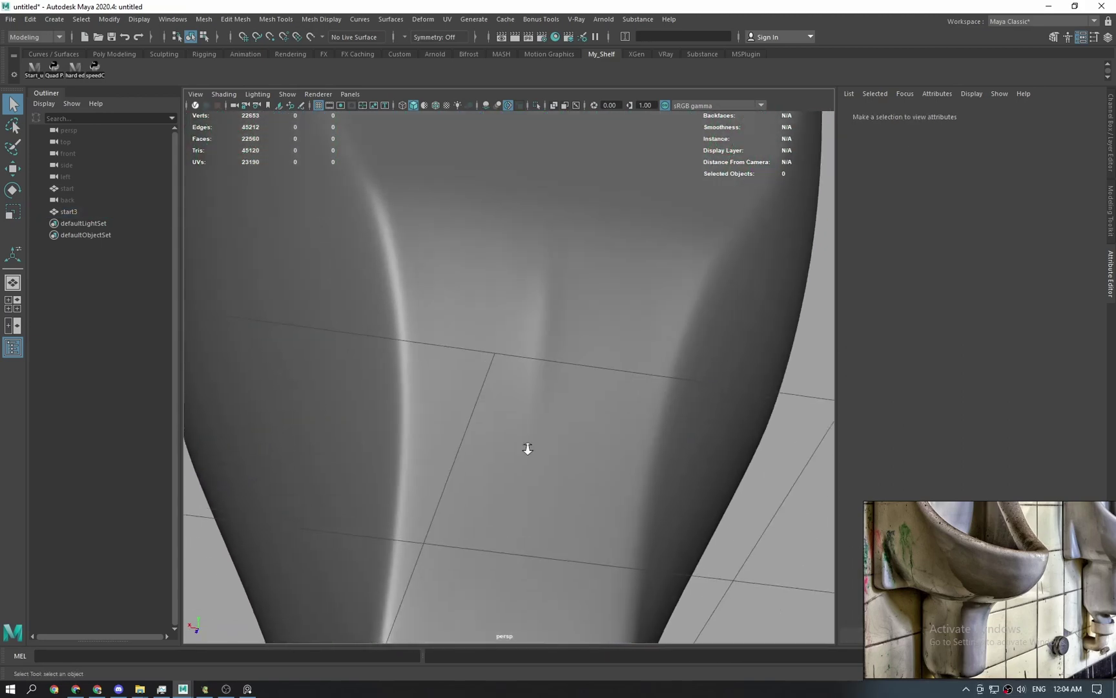
scroll(582, 424, up, 2)
Merge the stray vertex on the band edge into its neighbour.
click(432, 360)
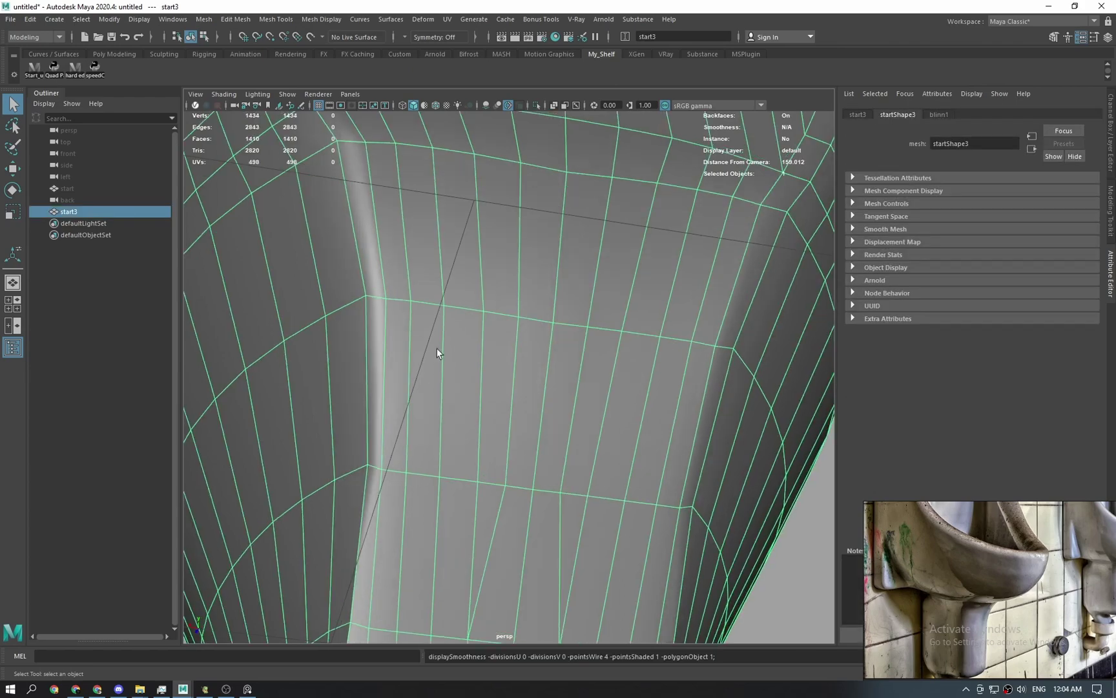
alt+drag(442, 349, 535, 385)
right_drag(536, 385, 529, 392)
right_drag(610, 348, 564, 344)
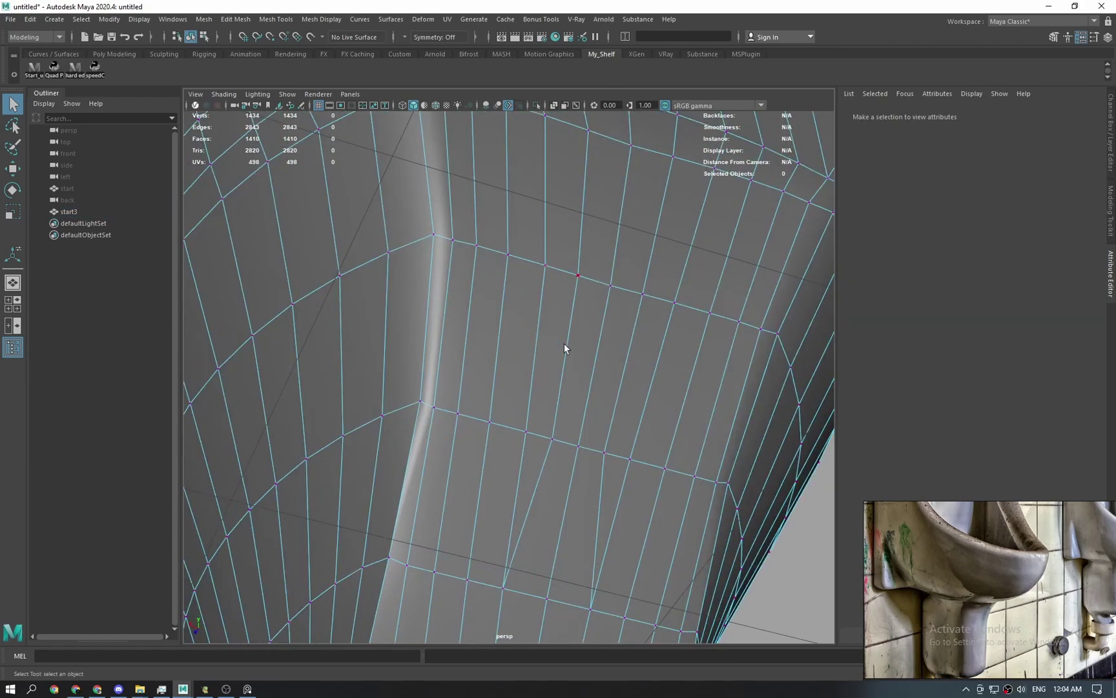
alt+drag(564, 343, 564, 356)
scroll(564, 355, up, 3)
click(535, 352)
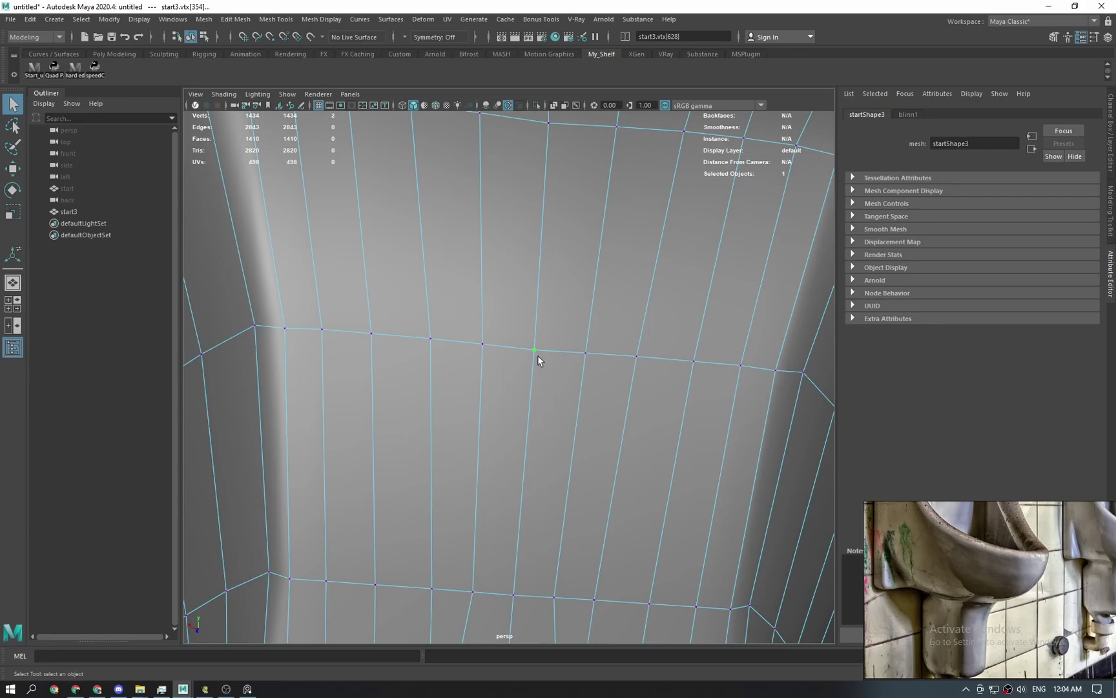
shift+right_drag(538, 354, 537, 291)
key(F8)
Check the merged neck from the other side in smooth preview, then return to the cage view.
scroll(648, 301, down, 3)
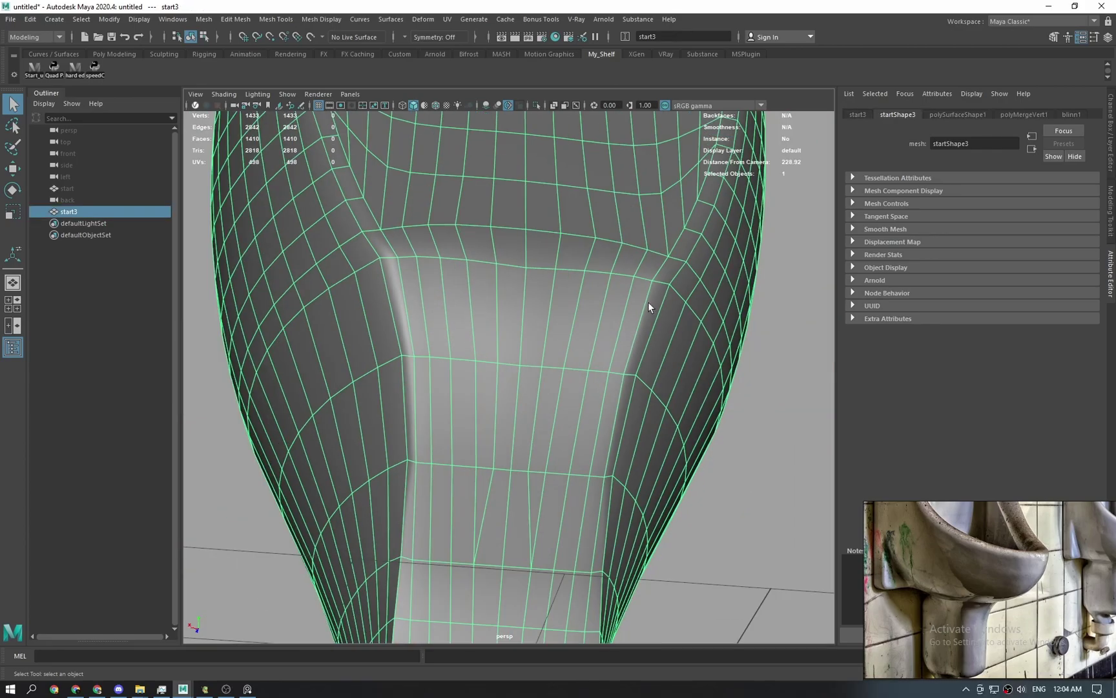
alt+drag(801, 372, 521, 434)
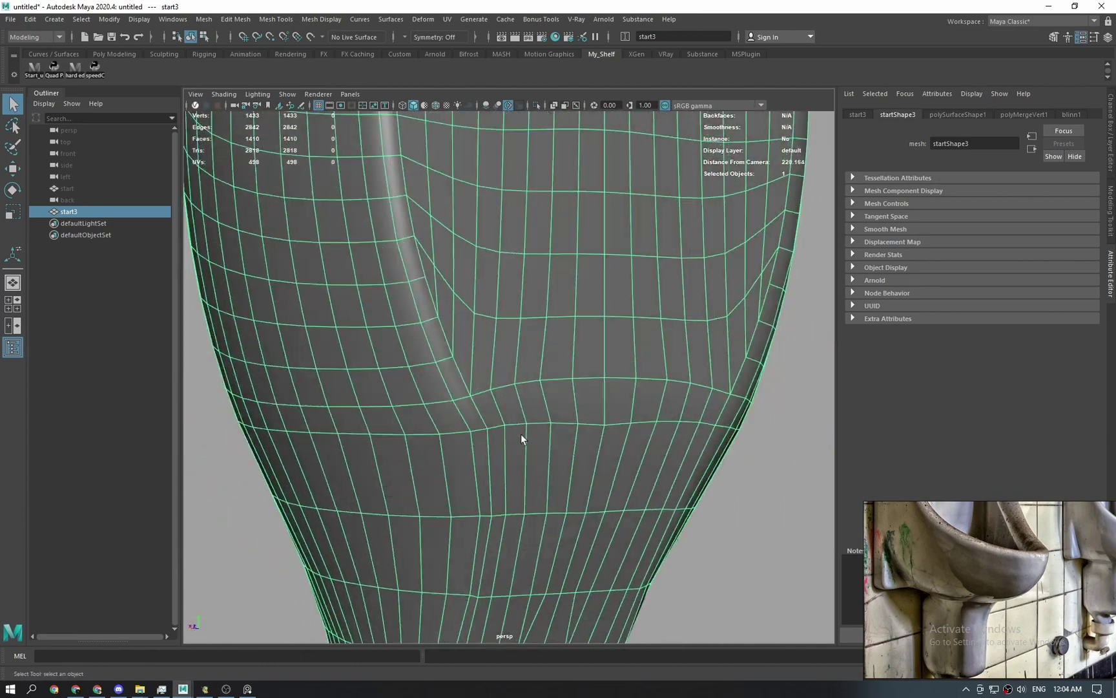
key(3)
click(740, 470)
alt+drag(739, 475, 617, 462)
click(523, 396)
key(1)
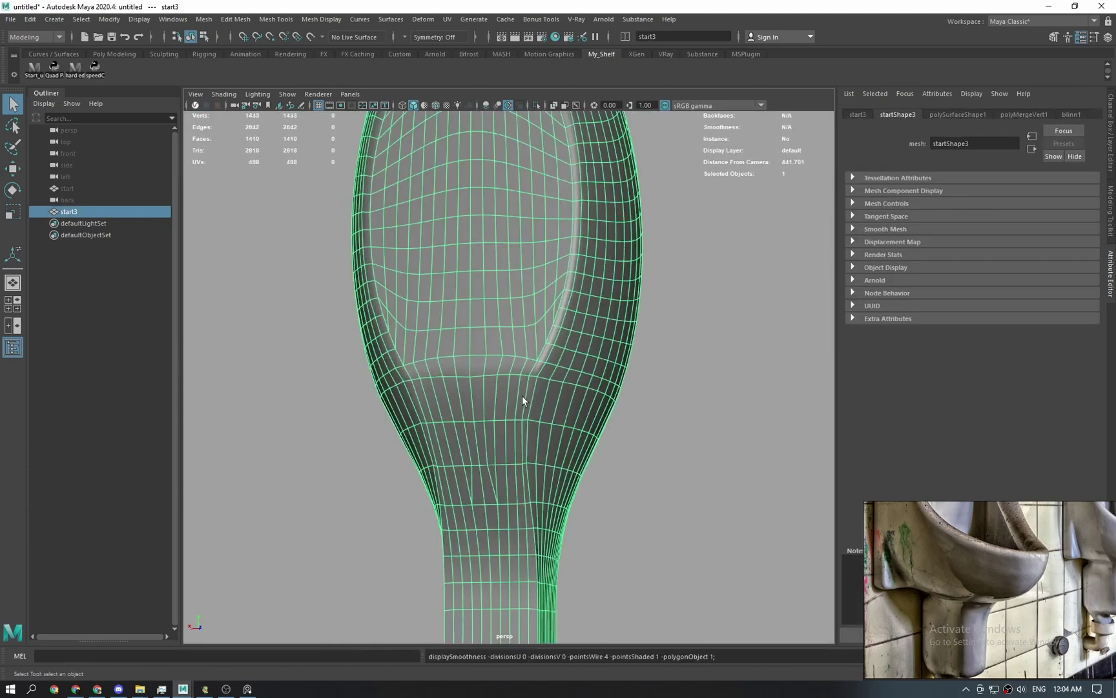
click(712, 452)
click(535, 434)
scroll(533, 473, up, 6)
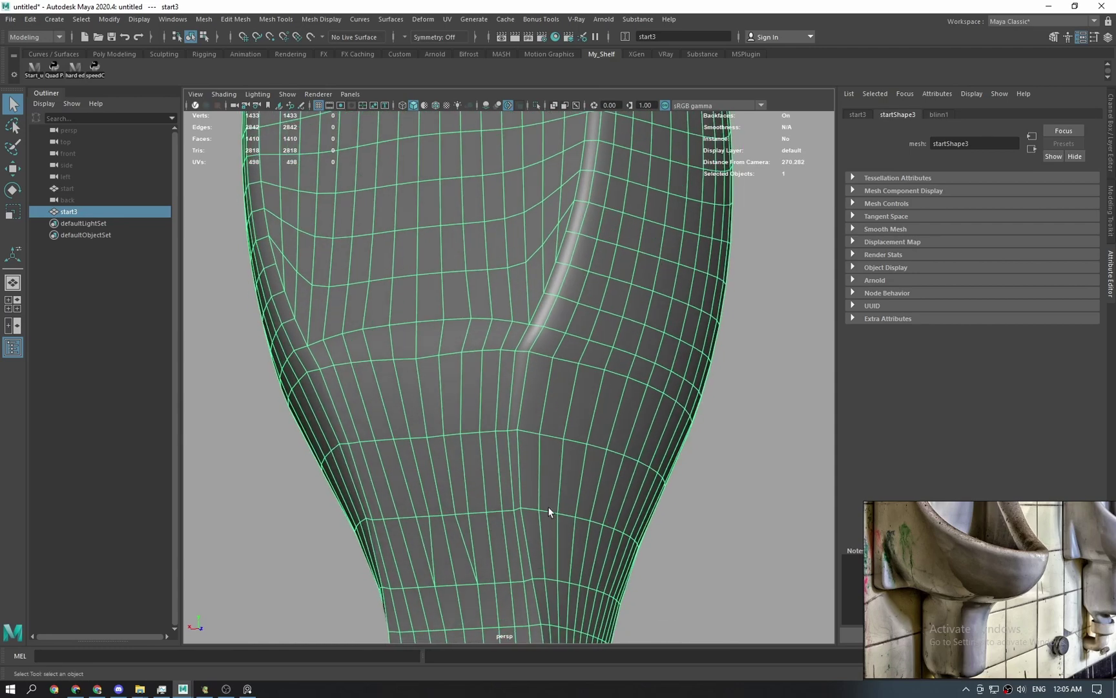
Select the edge loop across the neck for moving, then clear the selection.
key(F10)
double_click(508, 351)
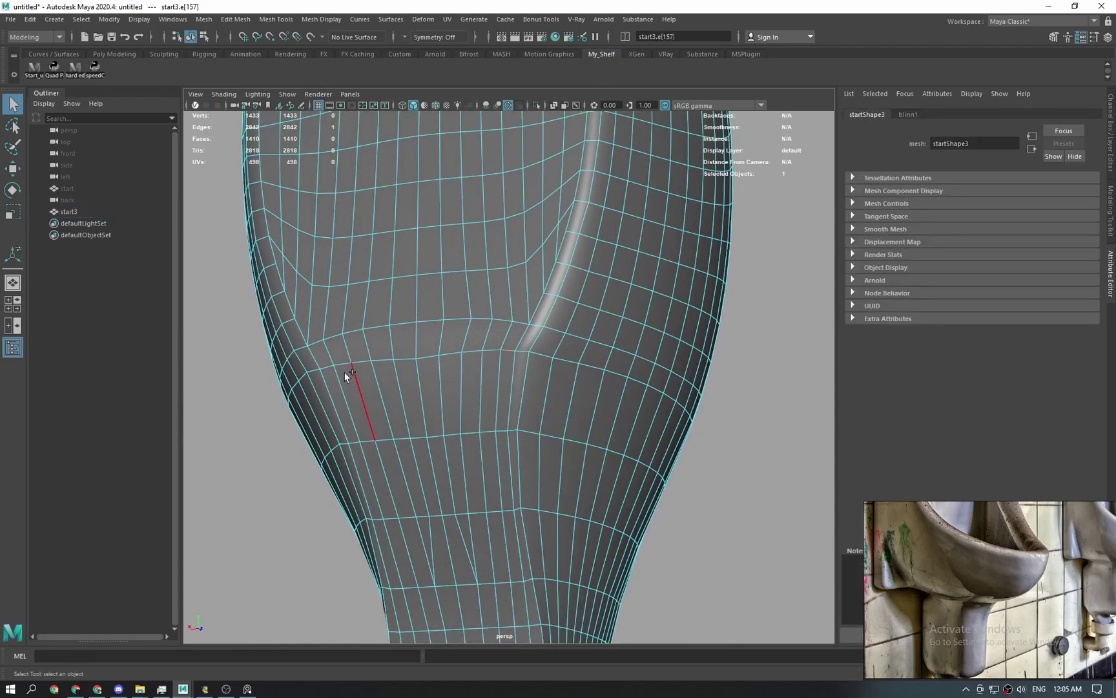
alt+drag(327, 365, 473, 323)
key(w)
key(q)
click(798, 336)
alt+drag(799, 336, 511, 456)
Review the neck smoothed, then switch the mesh back to unsmoothed display.
click(568, 436)
key(3)
click(674, 423)
scroll(625, 437, down, 3)
click(537, 472)
ctrl+click(482, 491)
click(520, 444)
key(1)
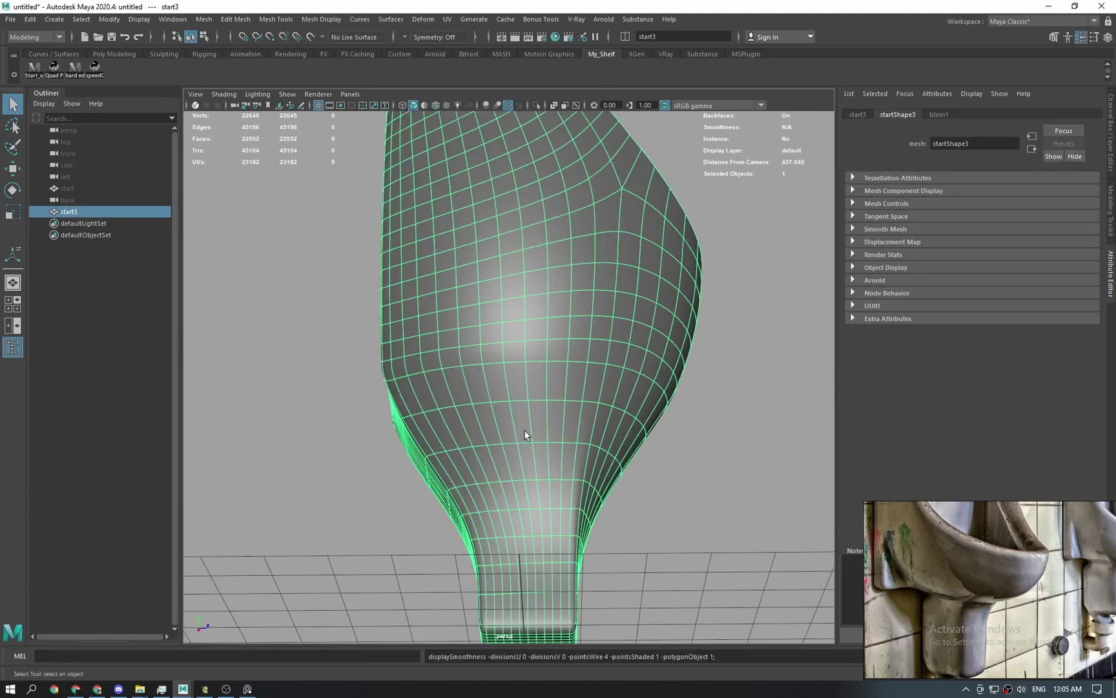
Apply Edit Edge Flow at 0.8 to three edge loops along the band.
right_drag(522, 418, 520, 387)
alt+drag(520, 387, 695, 423)
double_click(596, 382)
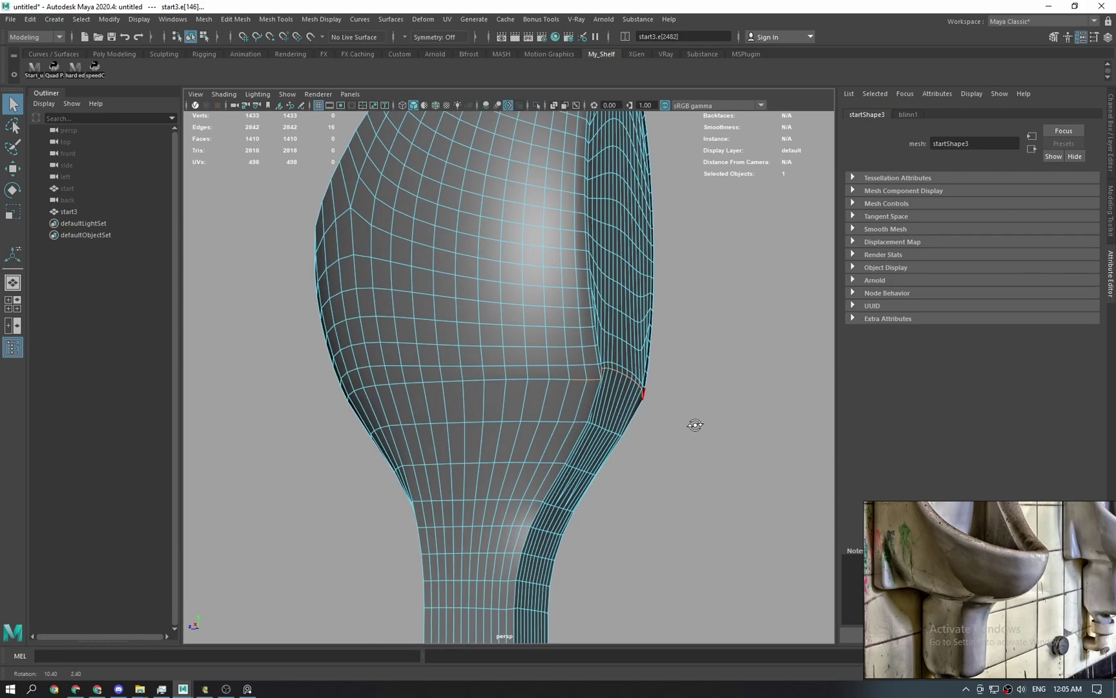
shift+double_click(384, 385)
alt+drag(535, 433, 561, 423)
shift+double_click(385, 396)
key(g)
key(q)
click(808, 337)
scroll(598, 440, up, 3)
scroll(601, 443, down, 3)
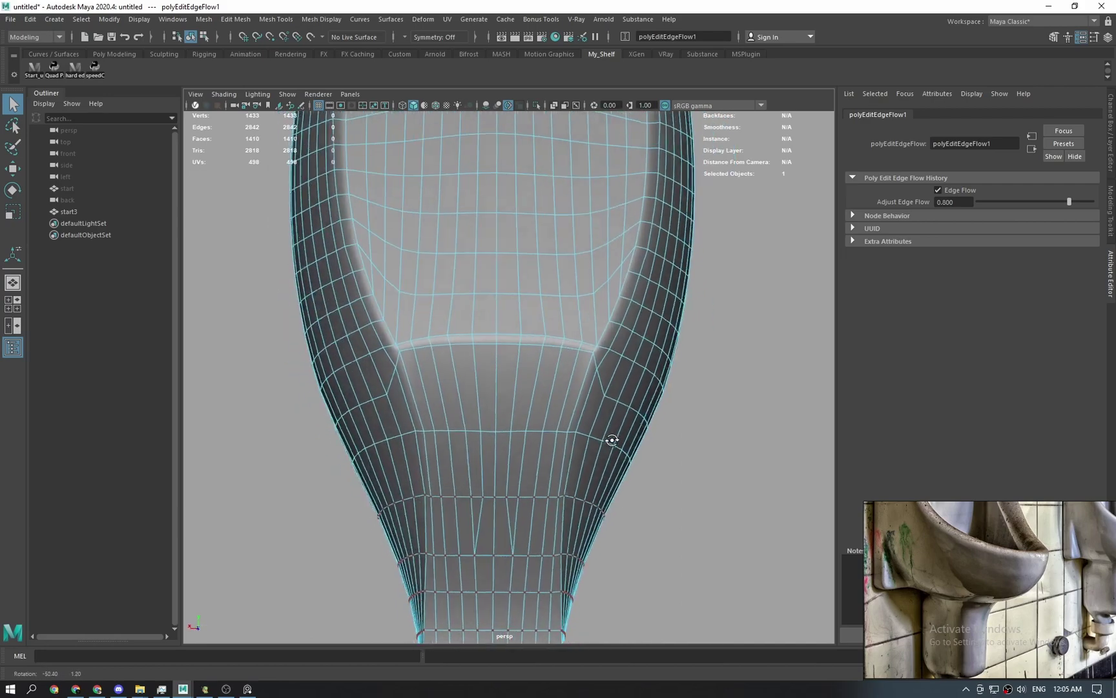
right_drag(606, 441, 740, 391)
click(677, 469)
Average the two kinked band-corner vertices twice.
scroll(635, 454, up, 4)
click(598, 460)
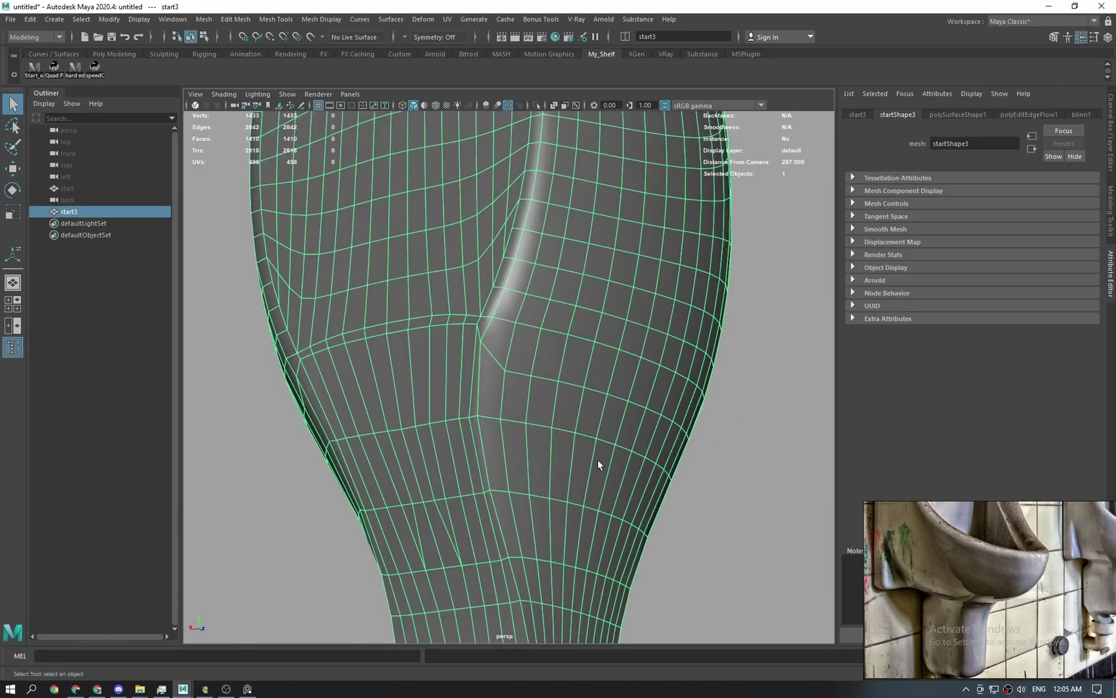
right_drag(598, 460, 471, 352)
alt+drag(471, 352, 562, 381)
shift+click(413, 385)
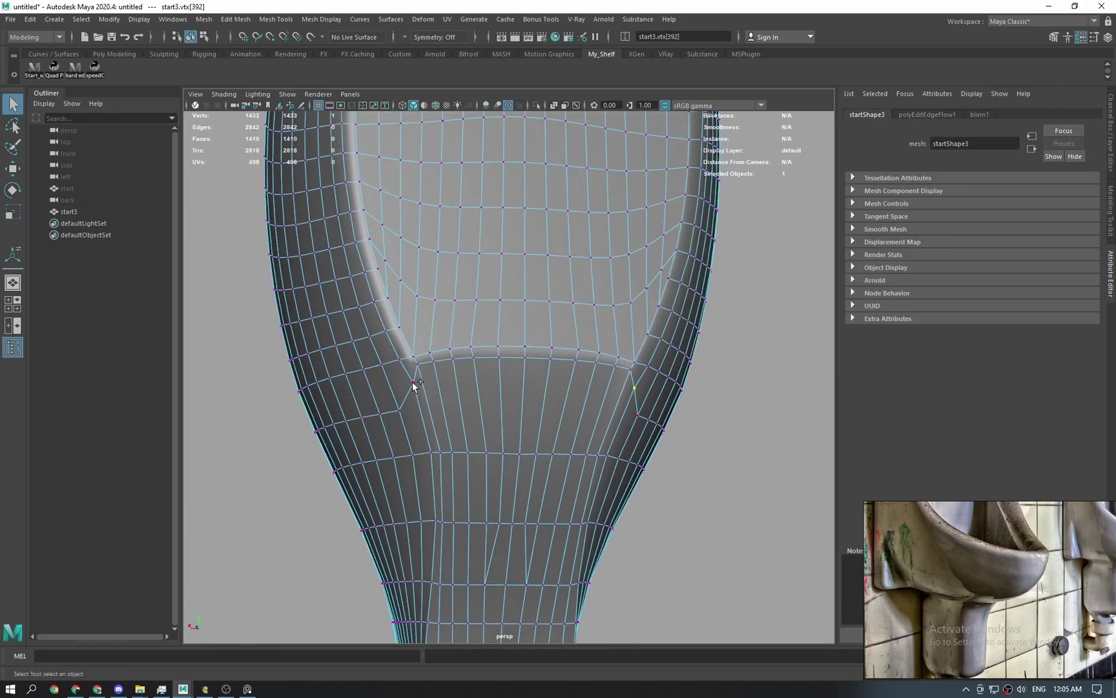
shift+right_drag(413, 381, 491, 343)
key(g)
key(q)
click(712, 334)
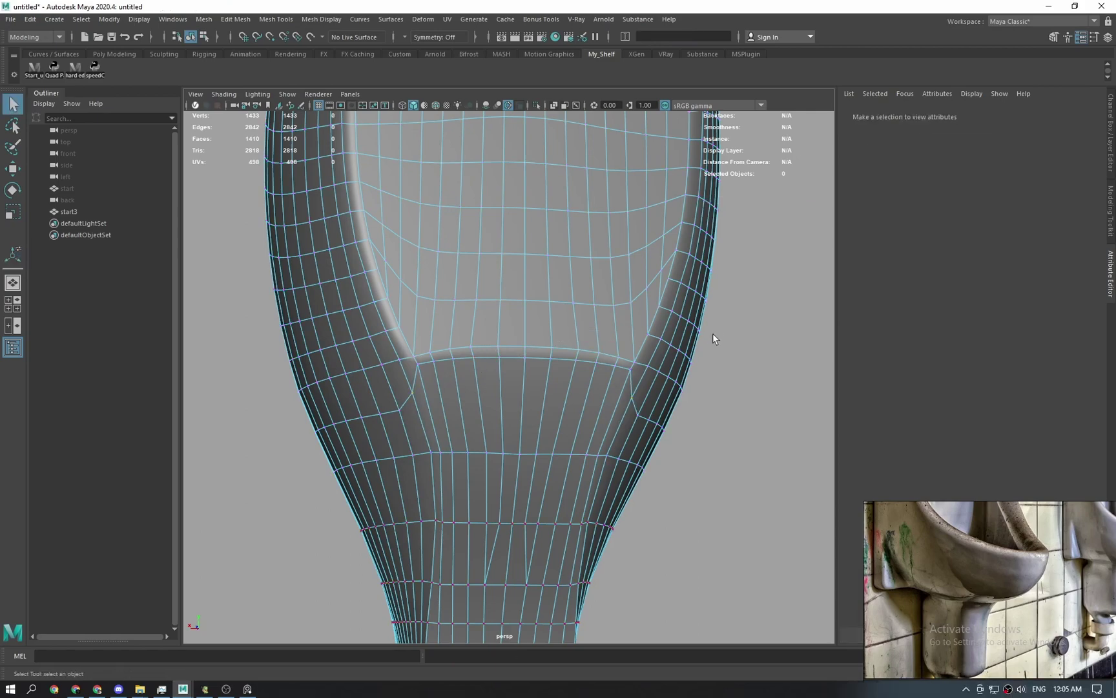
Check the tidied neck in smooth preview.
scroll(711, 339, down, 3)
alt+drag(681, 414, 632, 433)
right_drag(588, 398, 663, 375)
click(665, 374)
click(614, 375)
key(3)
click(732, 381)
scroll(681, 410, down, 3)
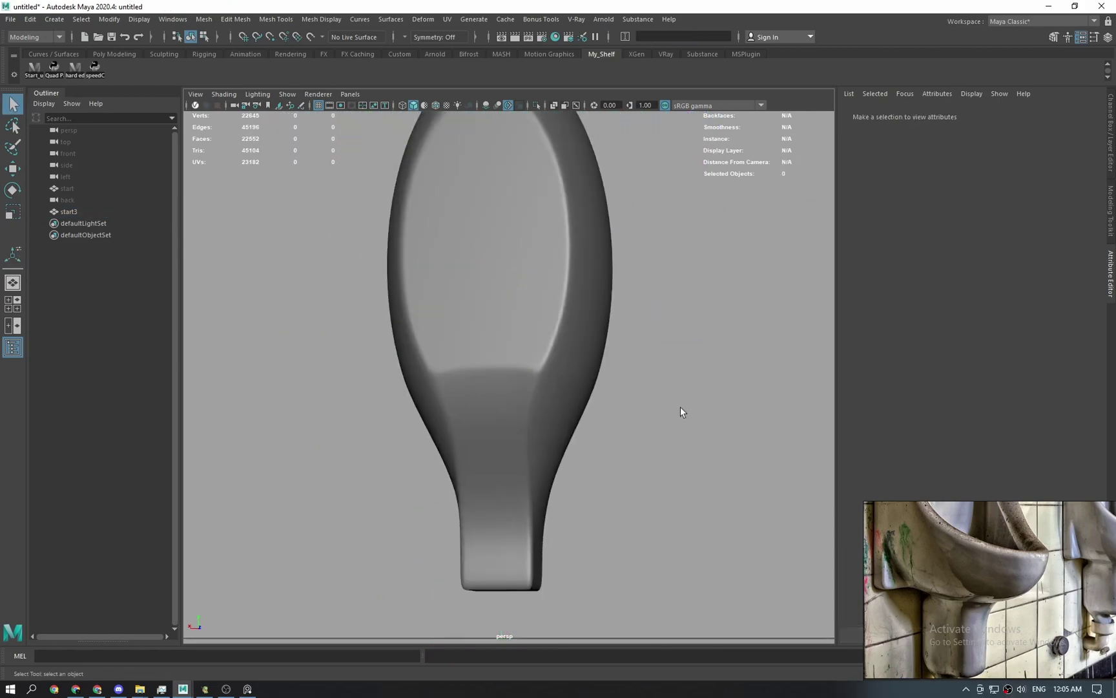
Turn off the smooth preview and orbit around the bulb-shaped body to review it.
alt+drag(680, 411, 461, 424)
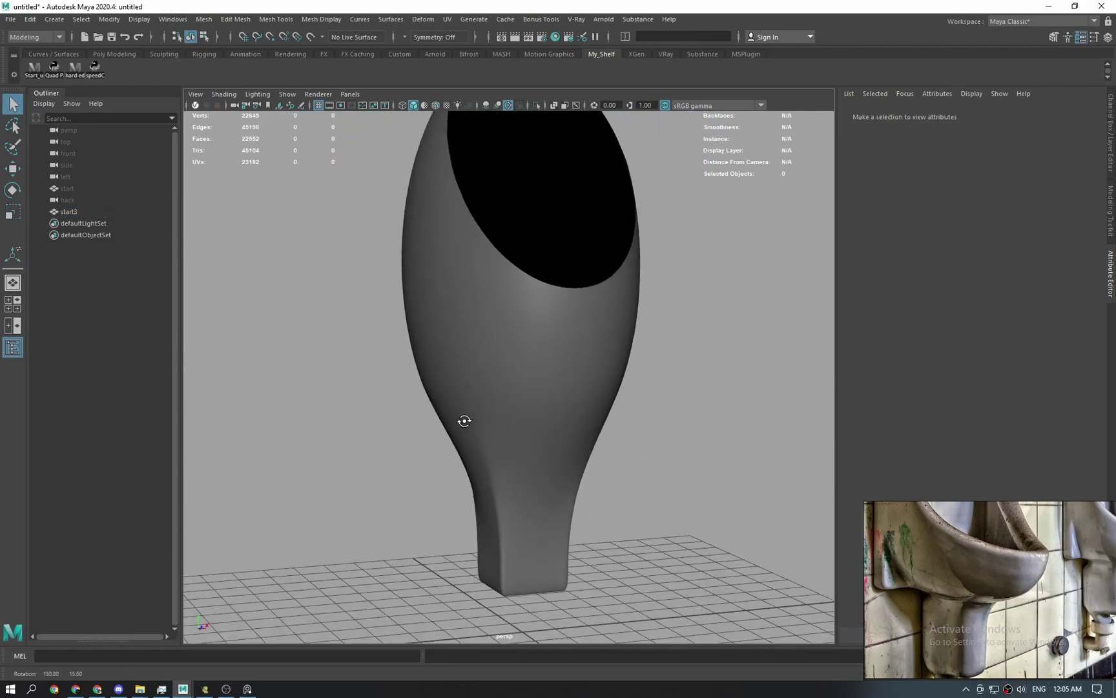
scroll(515, 481, up, 2)
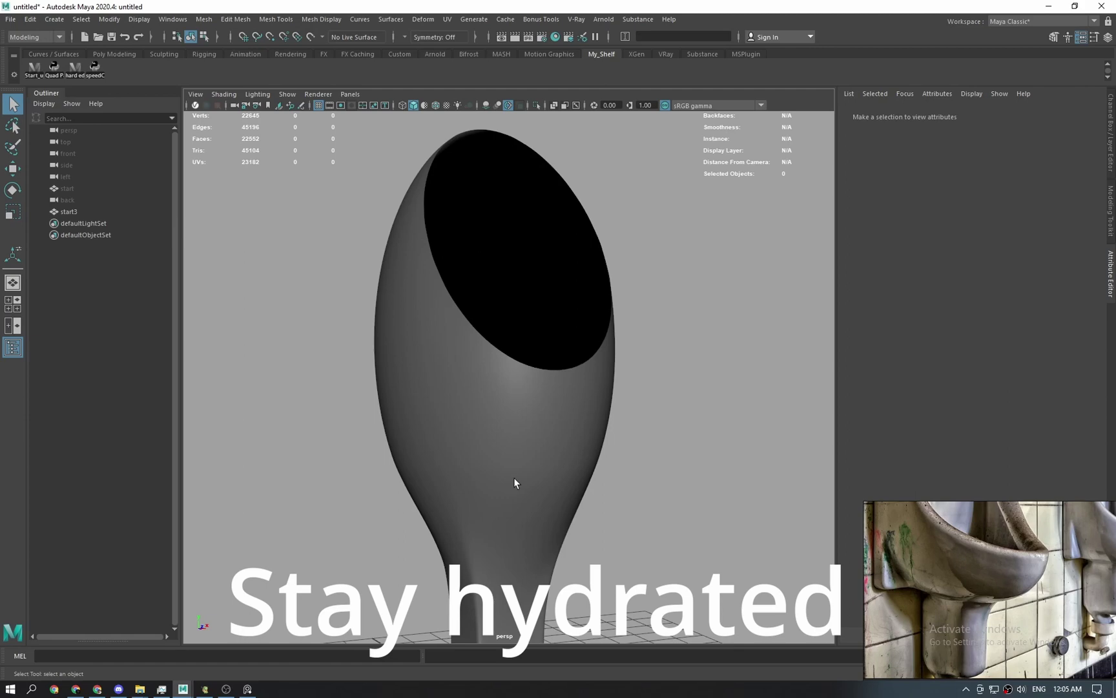
click(508, 485)
key(1)
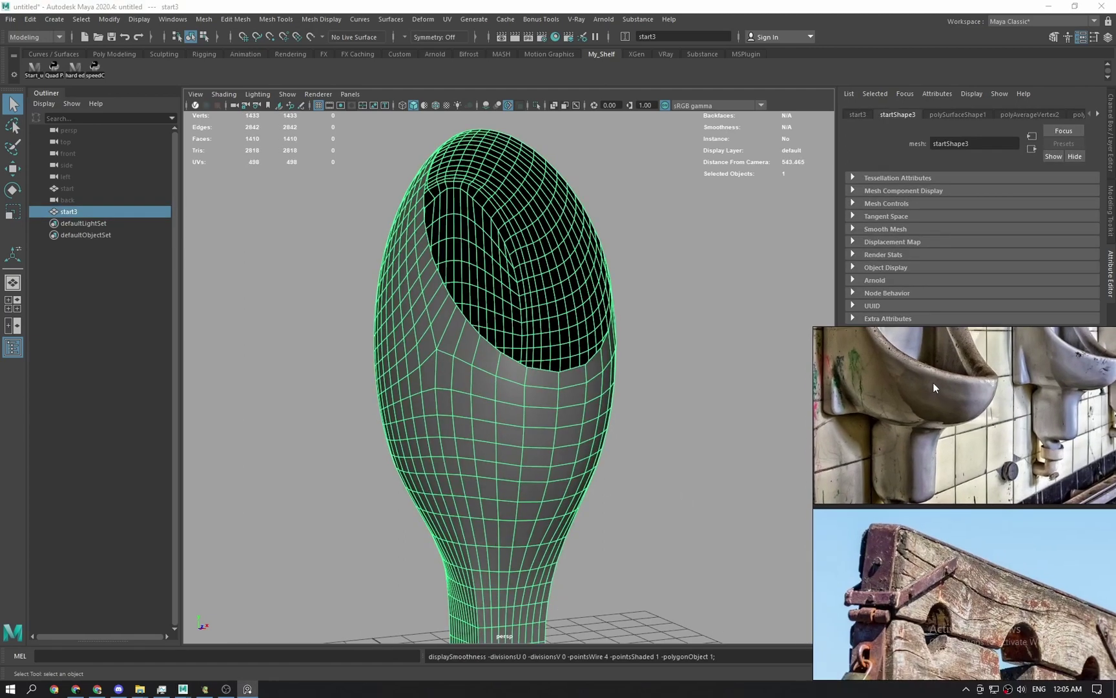
click(644, 187)
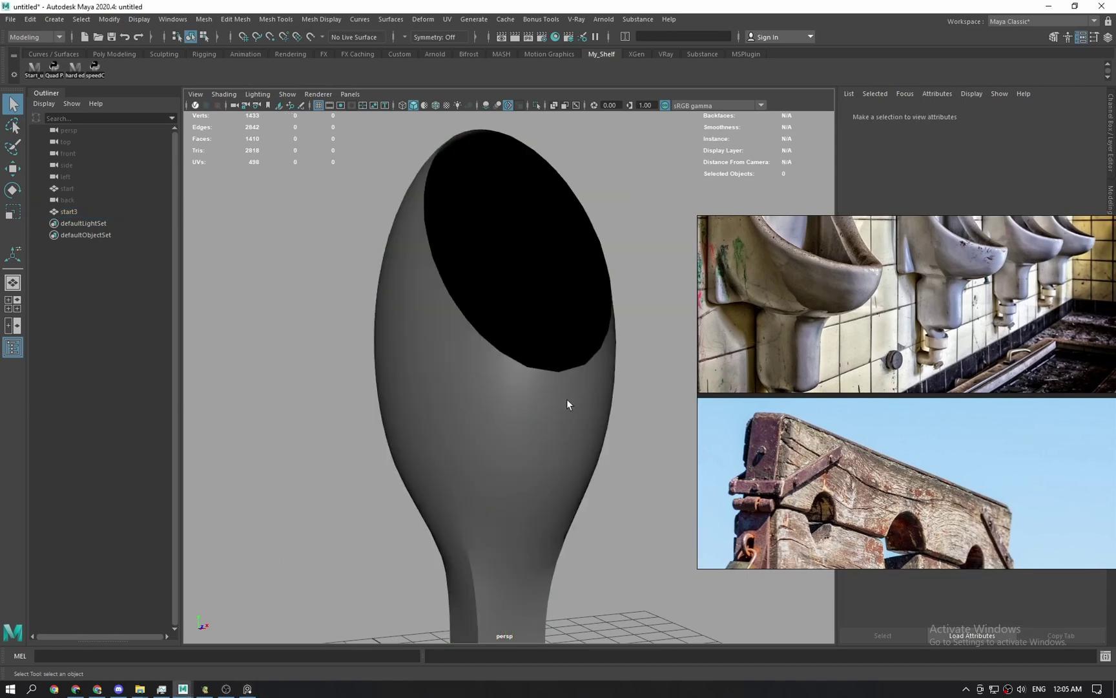
alt+middle_drag(605, 483, 580, 481)
alt+right_drag(579, 481, 516, 401)
alt+drag(515, 401, 531, 407)
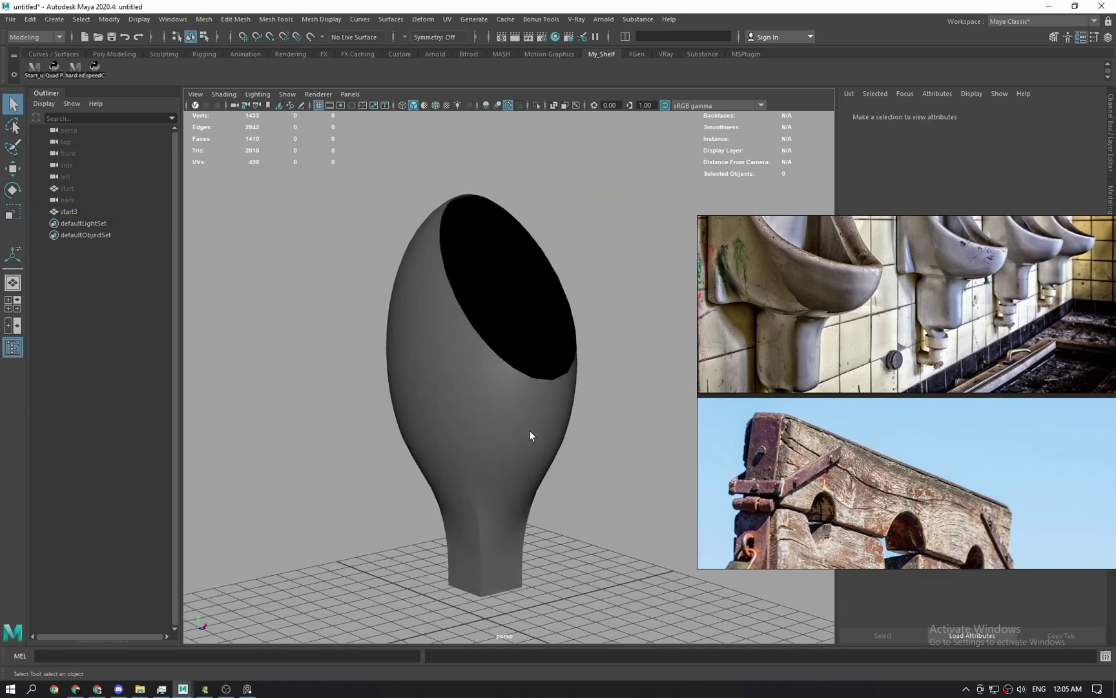
click(530, 430)
click(609, 460)
alt+drag(544, 467, 624, 460)
Save the scene as something_v01.ma and reposition the milk-can reference photo.
key(ctrl+s)
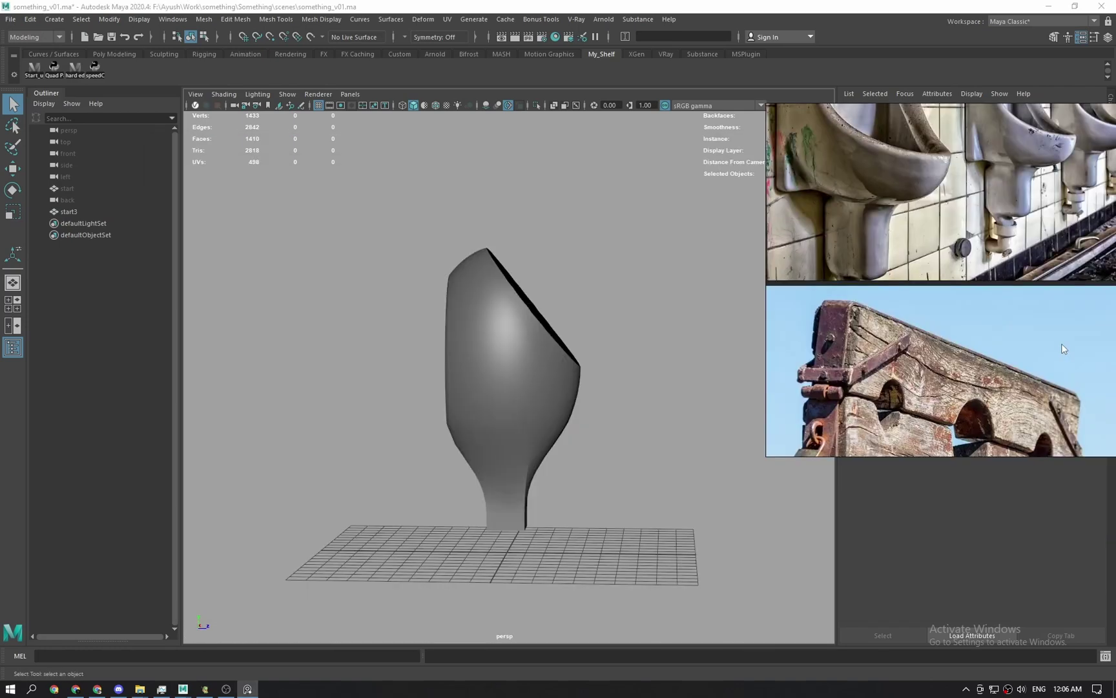
scroll(1059, 331, down, 3)
scroll(940, 333, up, 5)
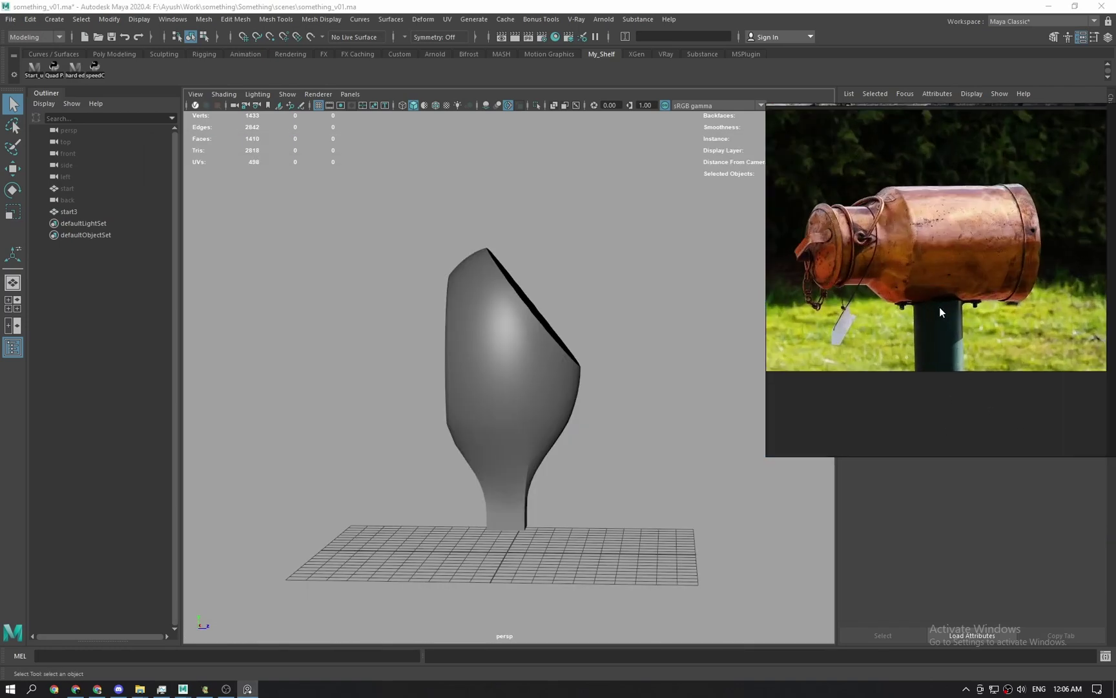
middle_drag(959, 299, 968, 301)
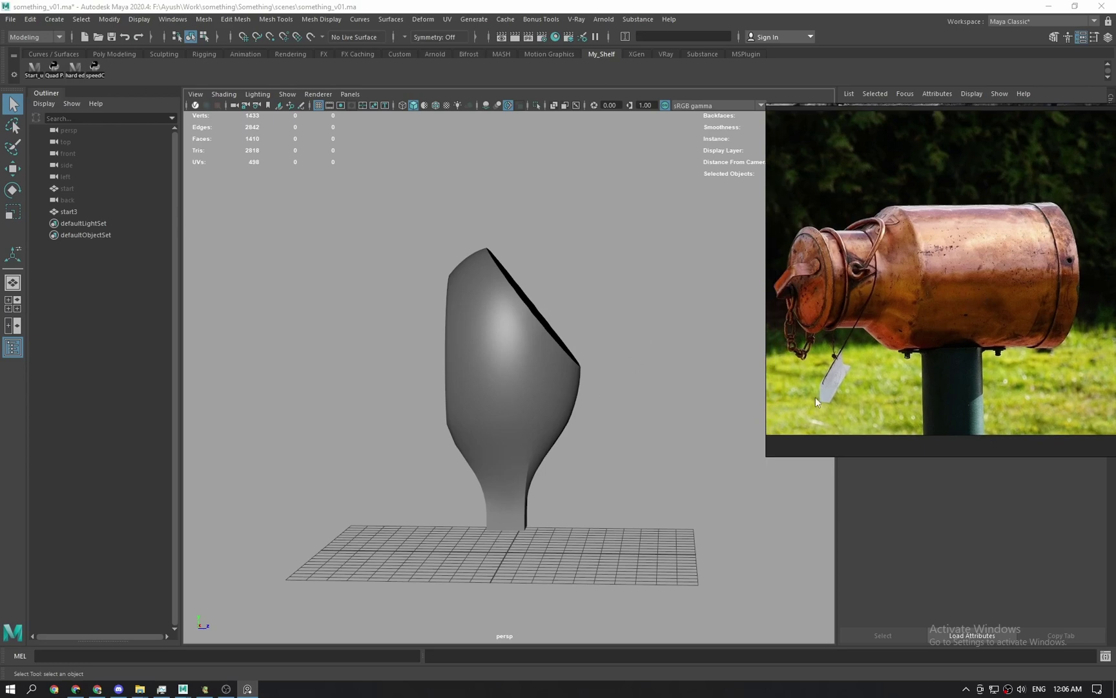
Check the start3 body from the side view.
click(446, 383)
key(space)
key(space)
key(space)
key(space)
alt+drag(578, 331, 520, 393)
scroll(581, 388, down, 1)
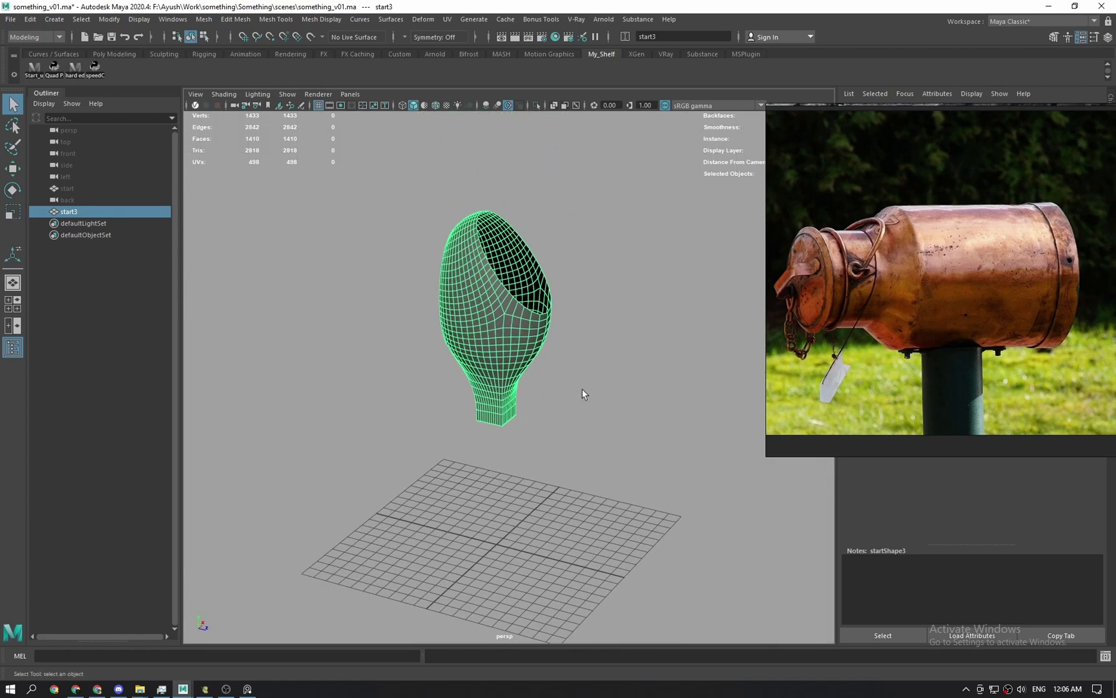
click(567, 296)
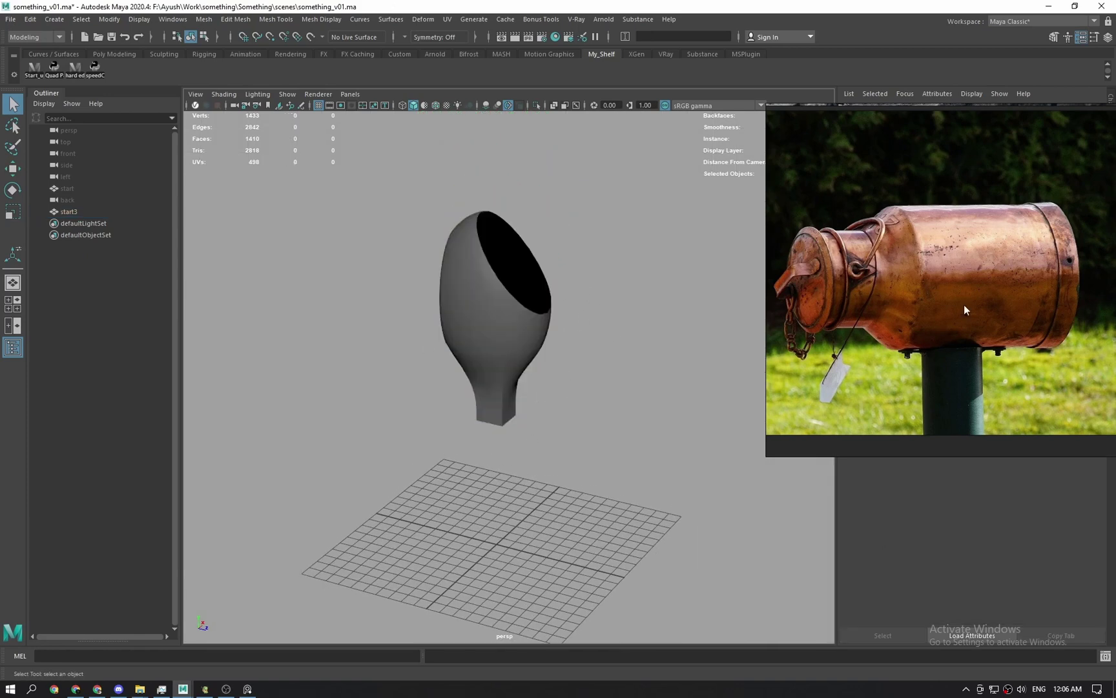
scroll(953, 424, down, 3)
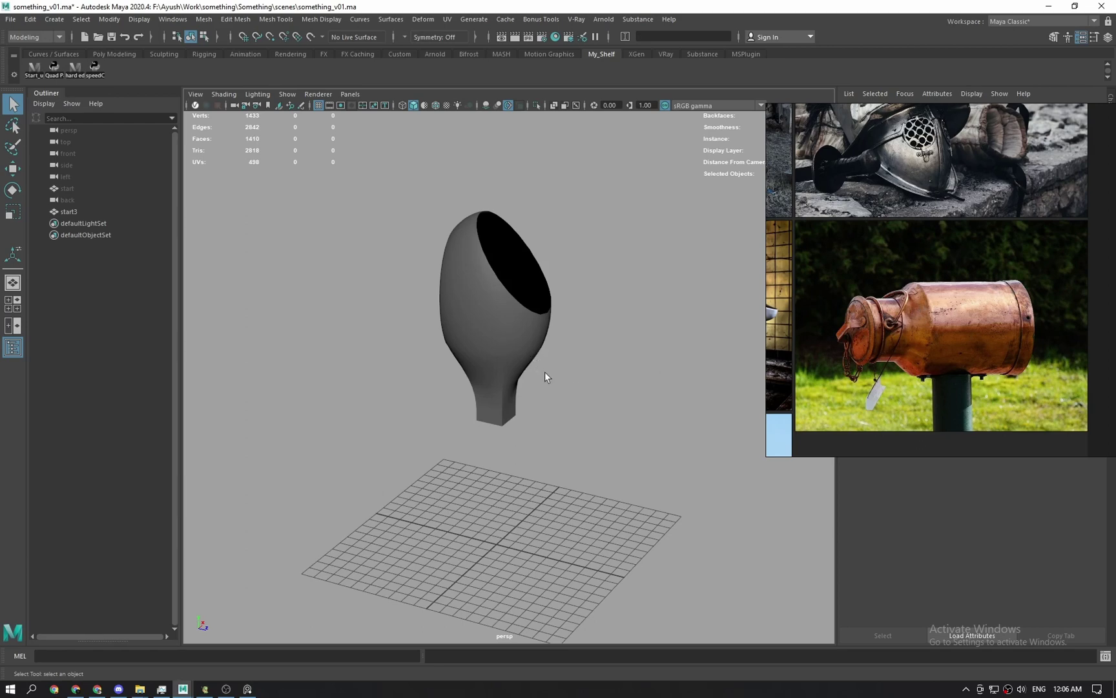
alt+drag(560, 371, 623, 373)
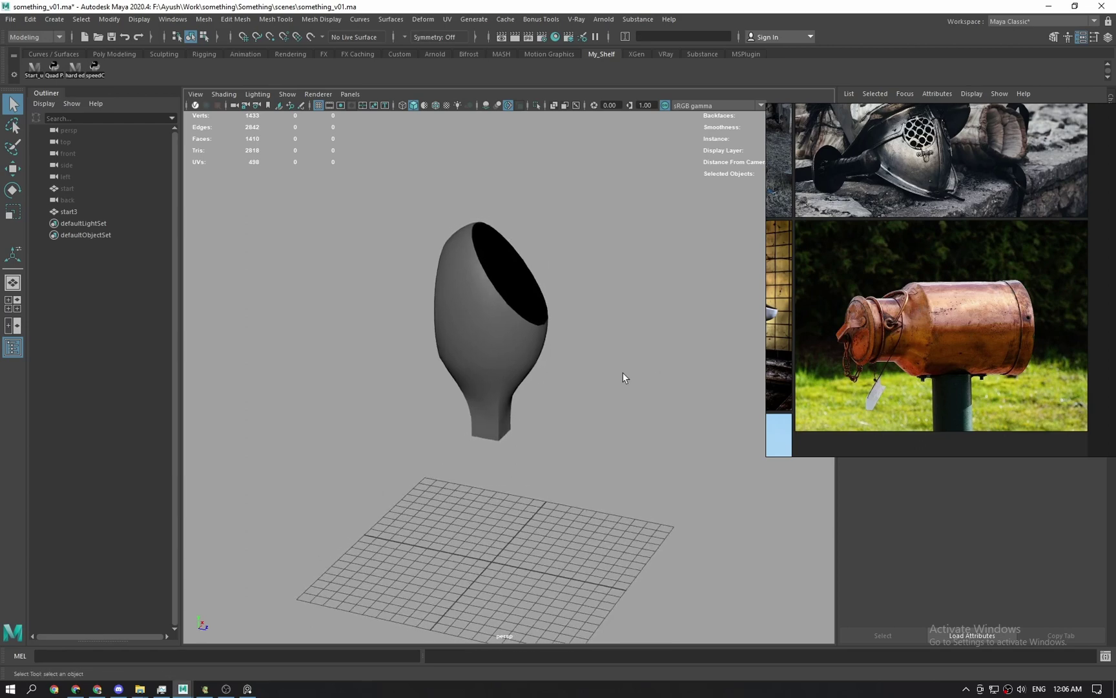
scroll(900, 322, down, 2)
Browse the reference board's images and switch the viewport to Top view.
middle_drag(900, 322, 1041, 363)
click(591, 334)
key(space)
drag(618, 319, 605, 307)
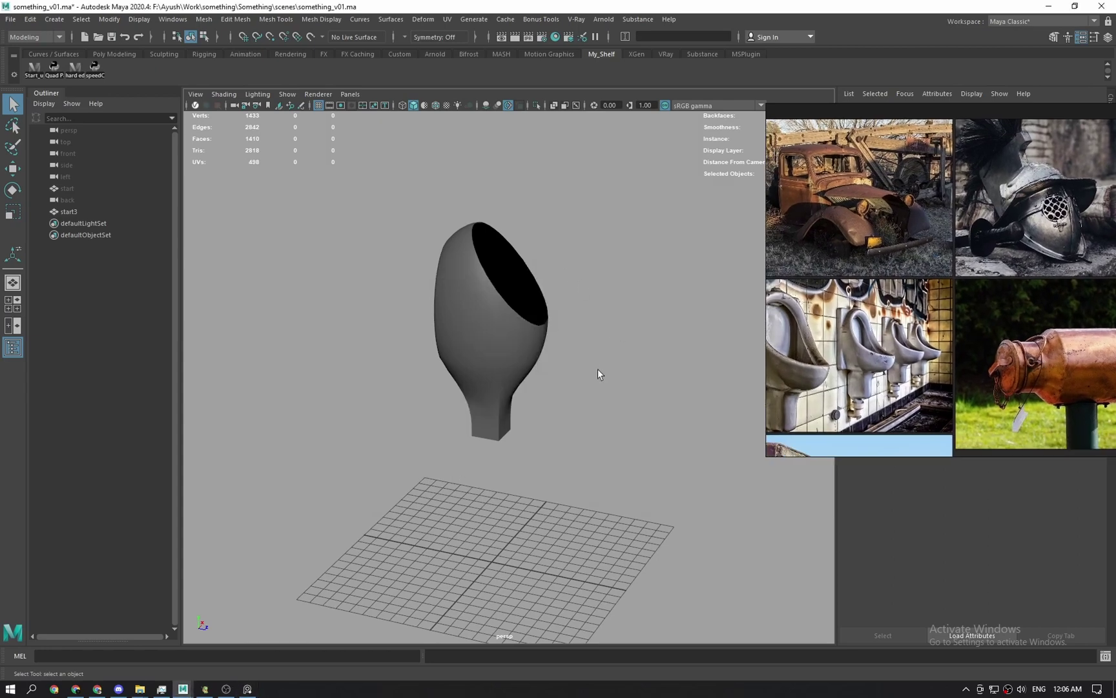
key(space)
drag(598, 371, 598, 349)
middle_drag(1064, 378, 863, 323)
scroll(864, 323, up, 2)
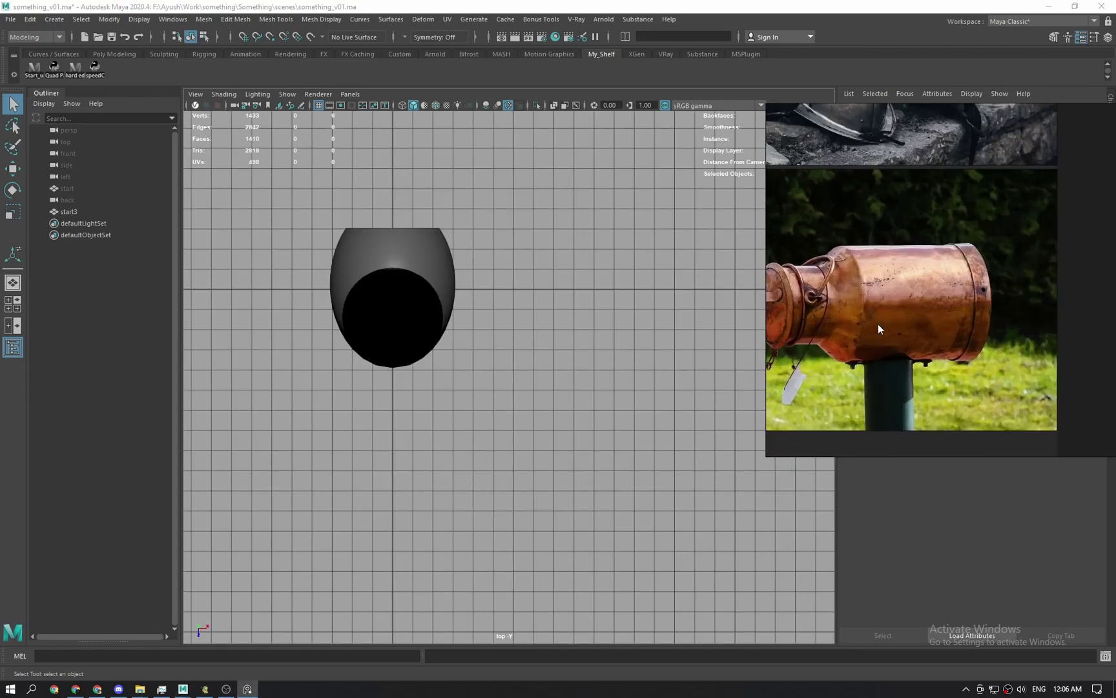
scroll(578, 369, up, 2)
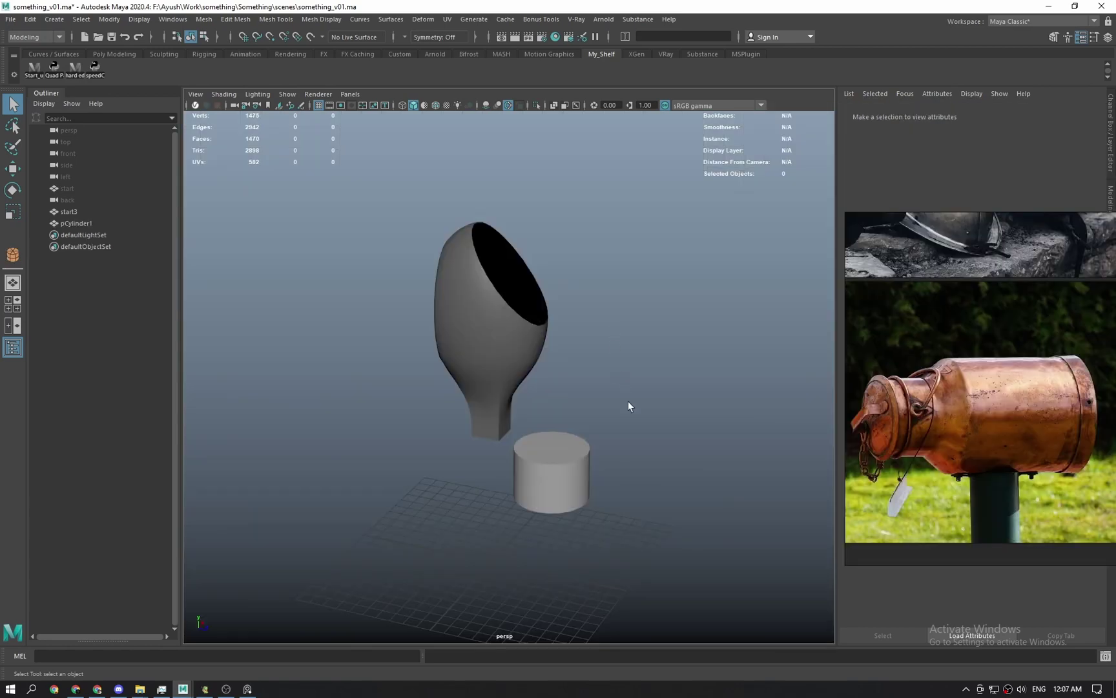
Select pCylinder1 and scale it wider in the top view.
alt+drag(602, 502, 499, 386)
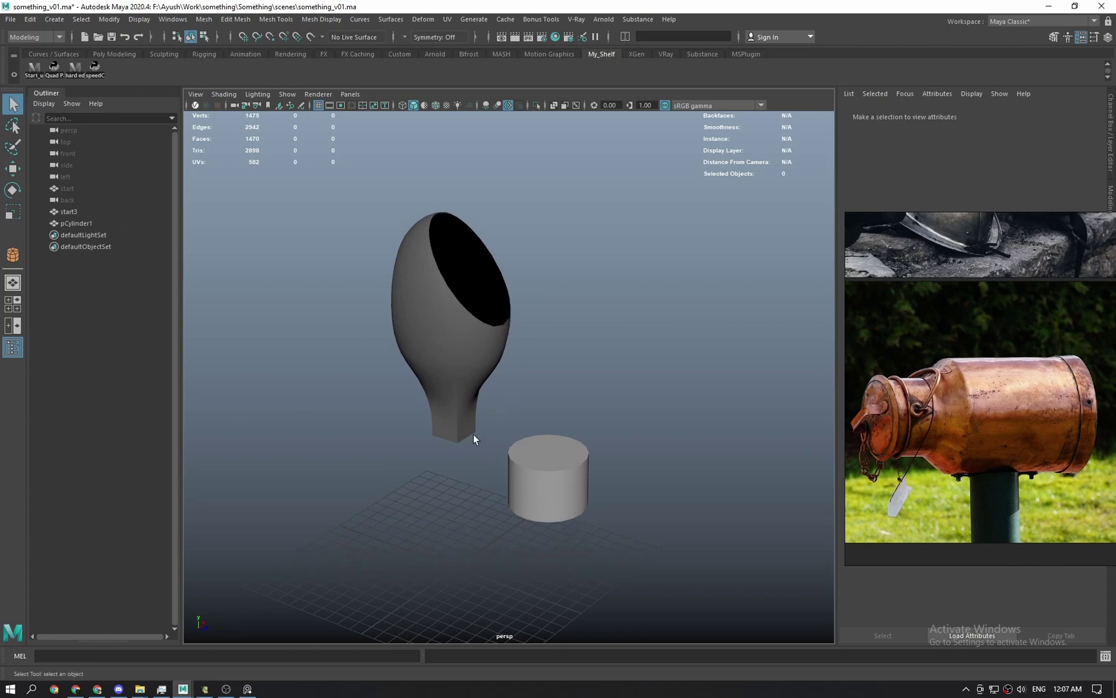
click(441, 276)
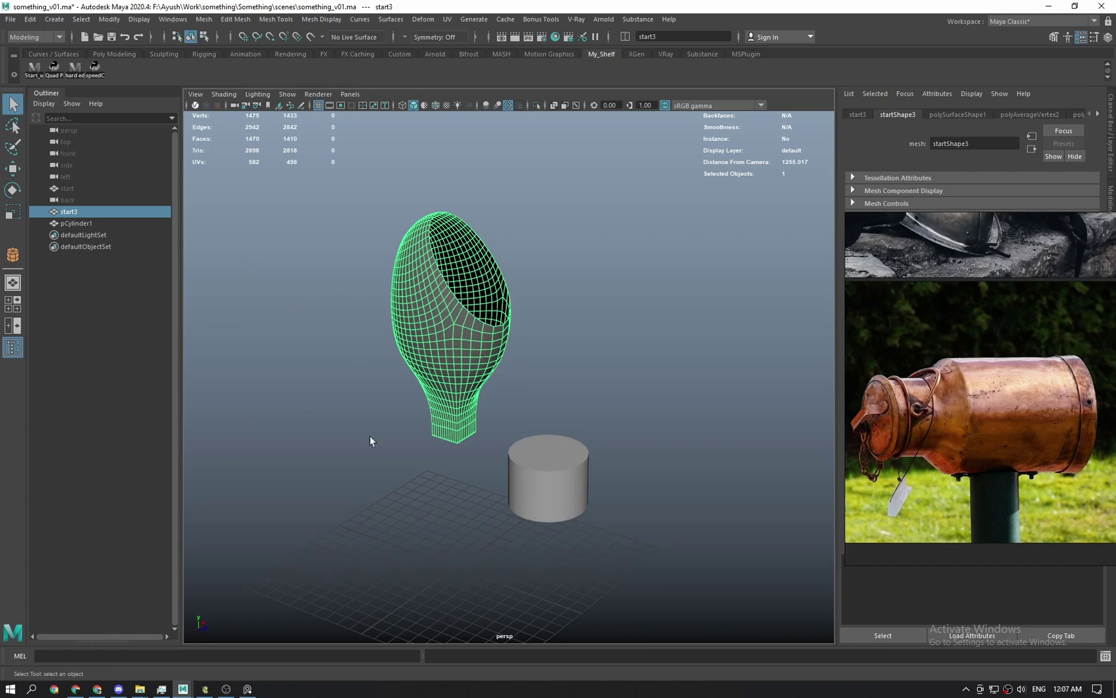
click(579, 498)
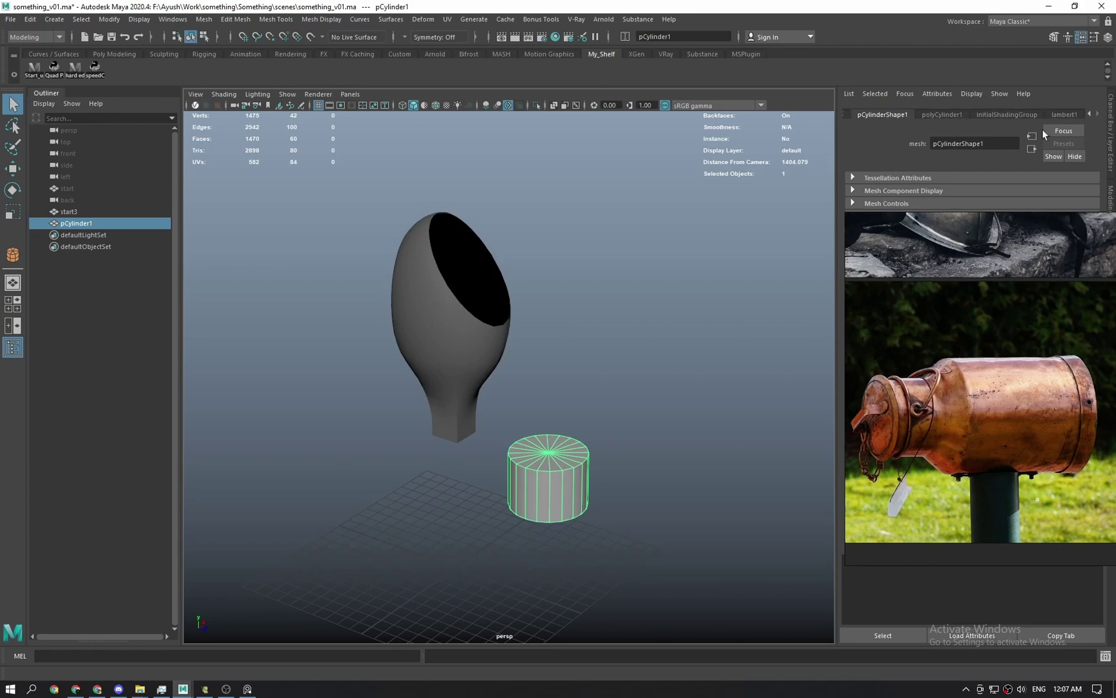
click(632, 404)
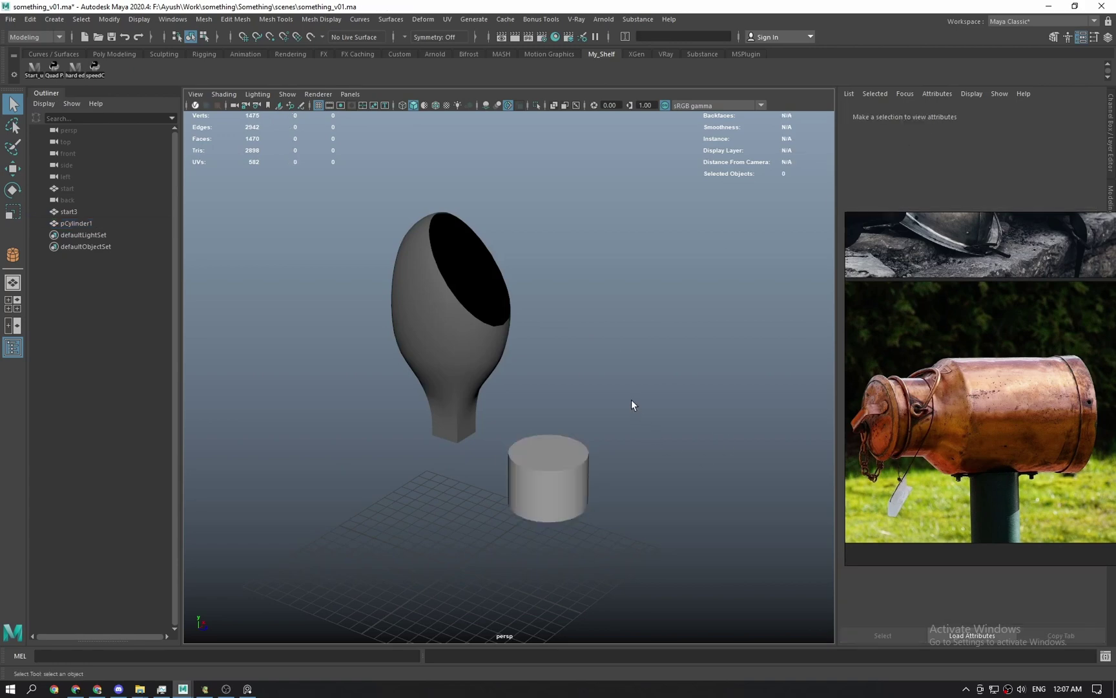
click(545, 491)
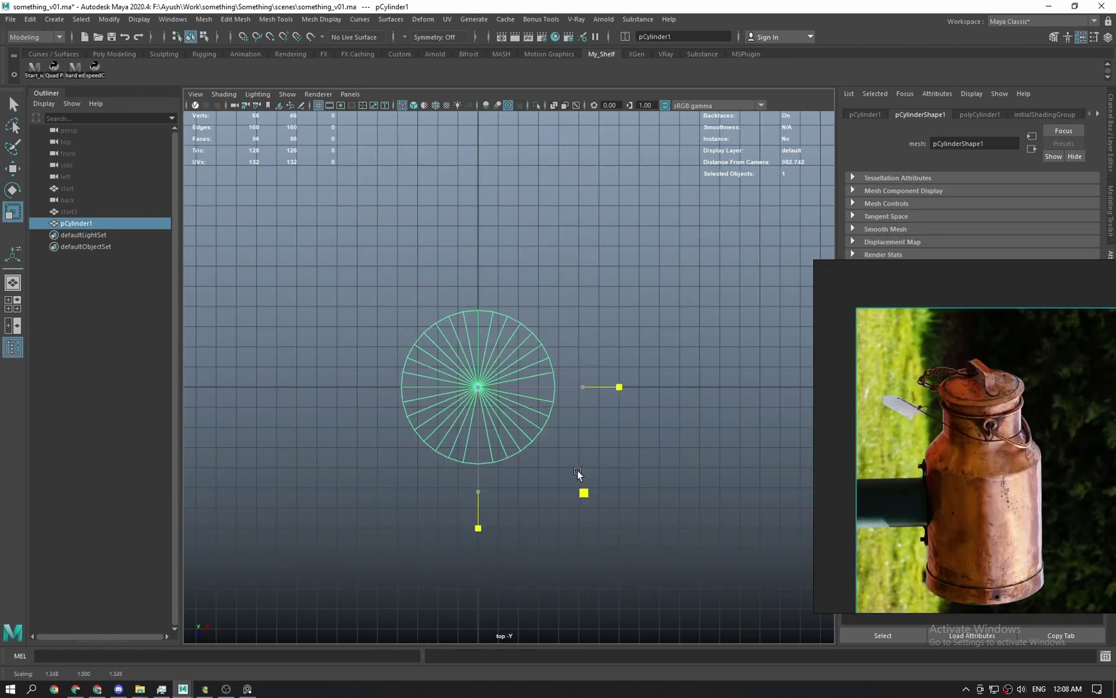
drag(576, 470, 588, 480)
Check the cylinder isolated in Left view, then show all objects and select start3.
key(space)
drag(547, 441, 505, 389)
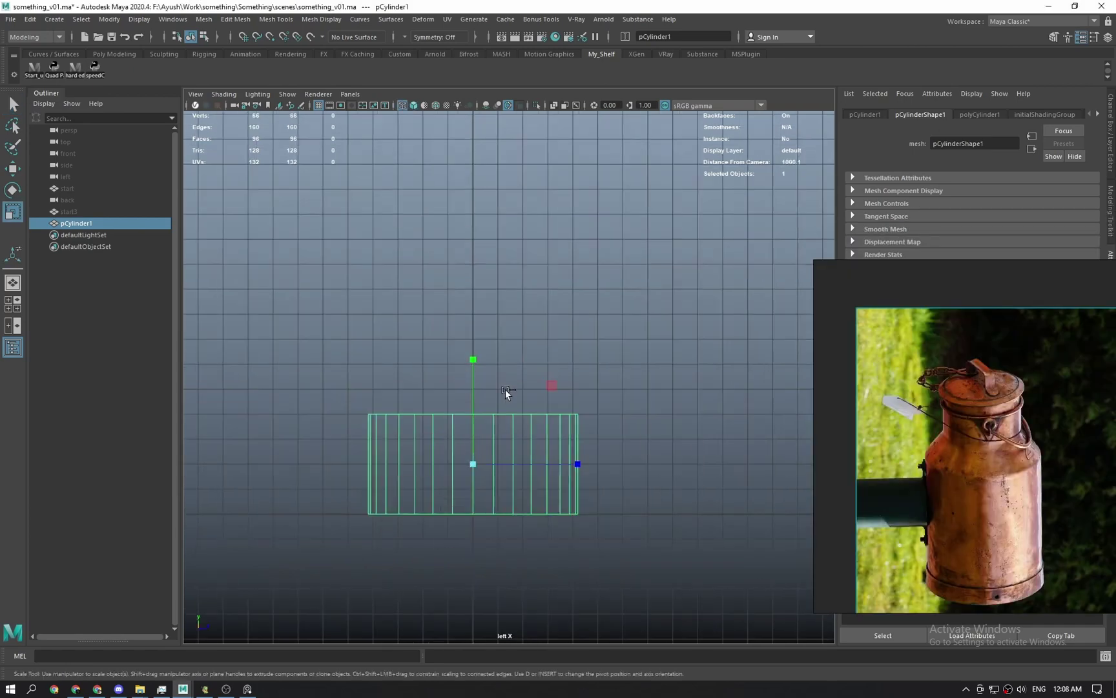
key(ctrl+1)
click(614, 367)
key(ctrl+1)
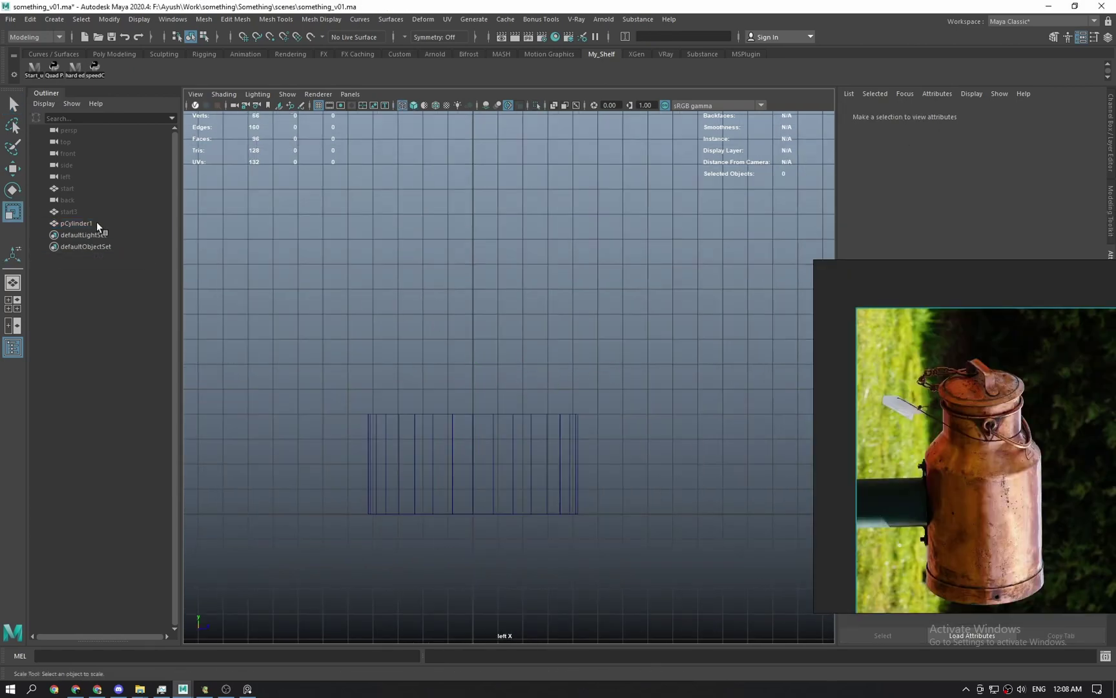
click(82, 211)
Raise the cylinder's top vertex ring to meet the body's base in smooth-shaded display.
key(q)
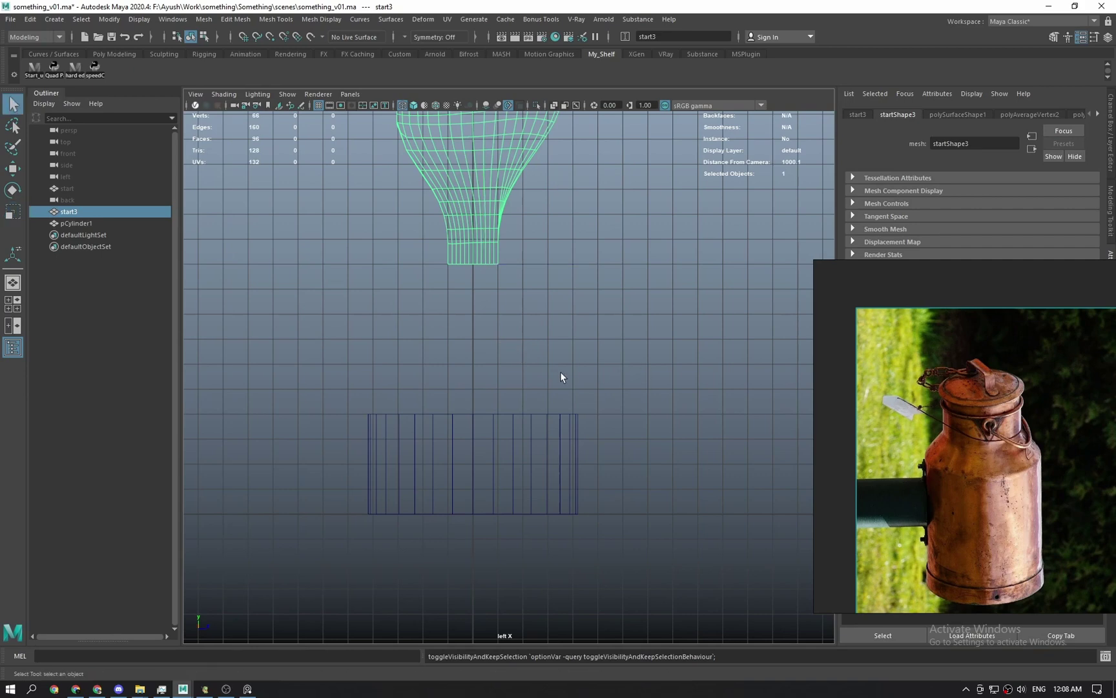
click(560, 371)
scroll(520, 367, down, 3)
alt+middle_drag(520, 367, 524, 414)
key(5)
scroll(531, 424, up, 1)
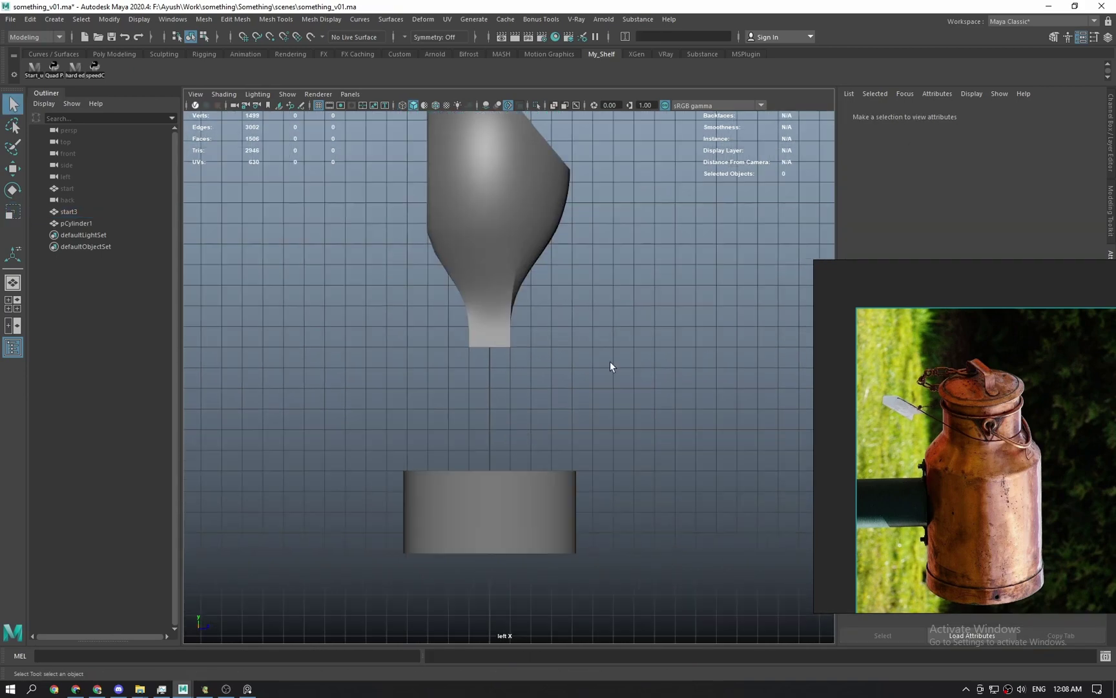
click(491, 493)
key(F9)
drag(363, 439, 618, 497)
key(w)
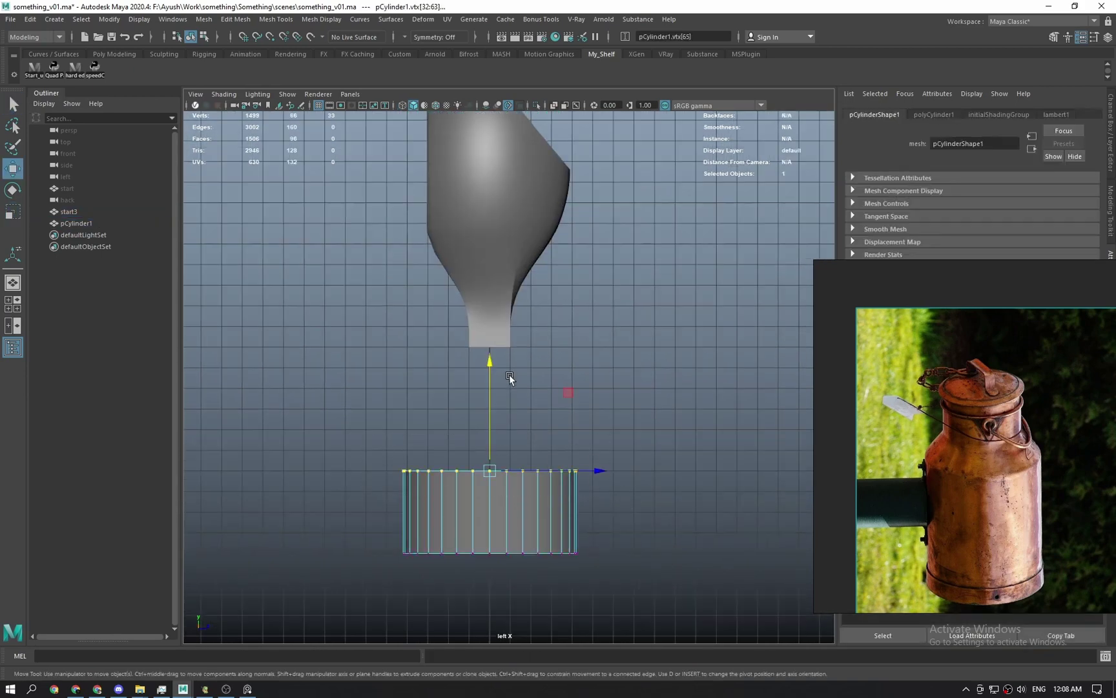
drag(492, 389, 496, 339)
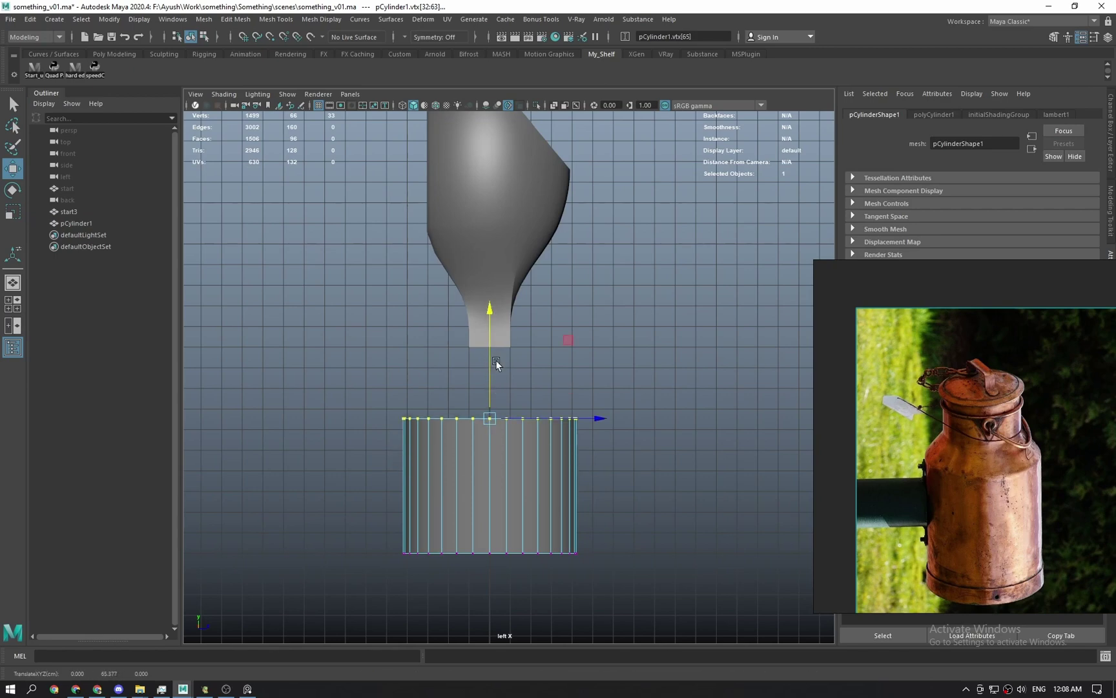
scroll(496, 361, up, 1)
mouse_move(491, 422)
mouse_down()
mouse_move(490, 404)
mouse_move(490, 423)
mouse_up()
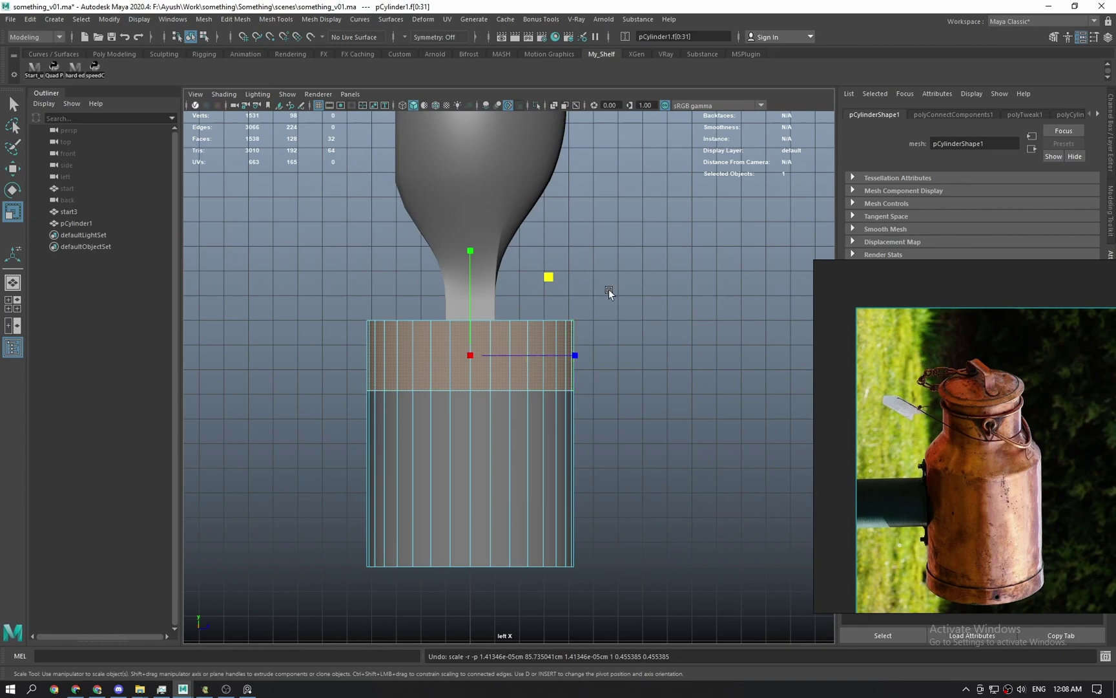
Try shrinking the selected face band inward from the top view, then undo it.
alt+middle_drag(587, 312, 617, 353)
alt+right_drag(617, 352, 653, 420)
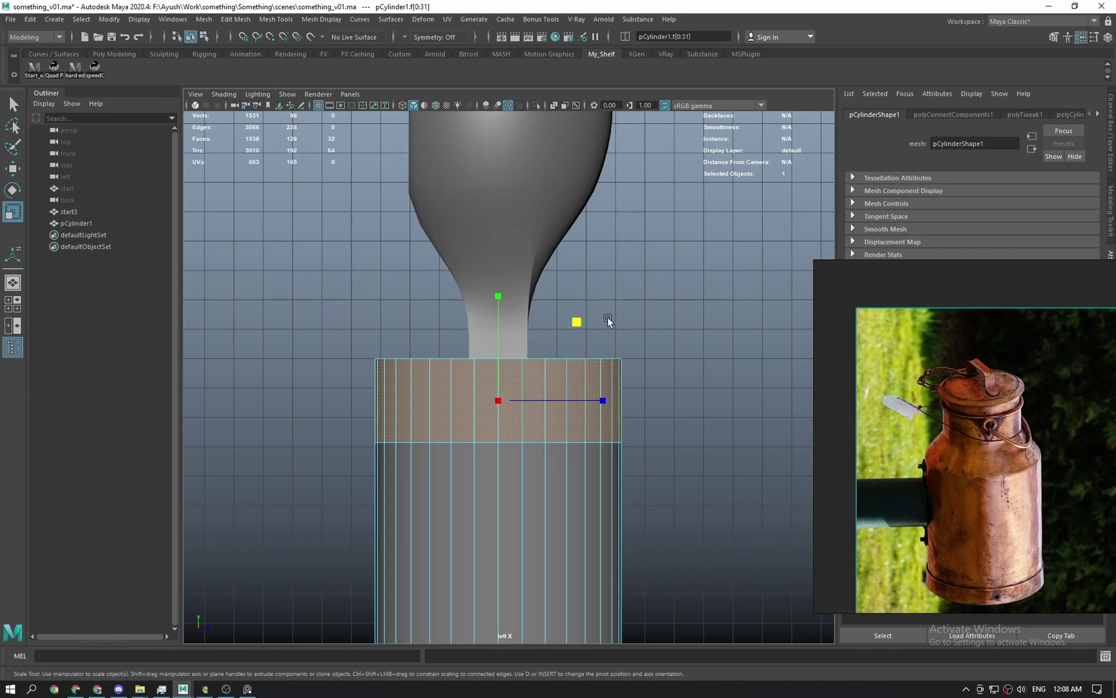
alt+middle_drag(540, 401, 514, 355)
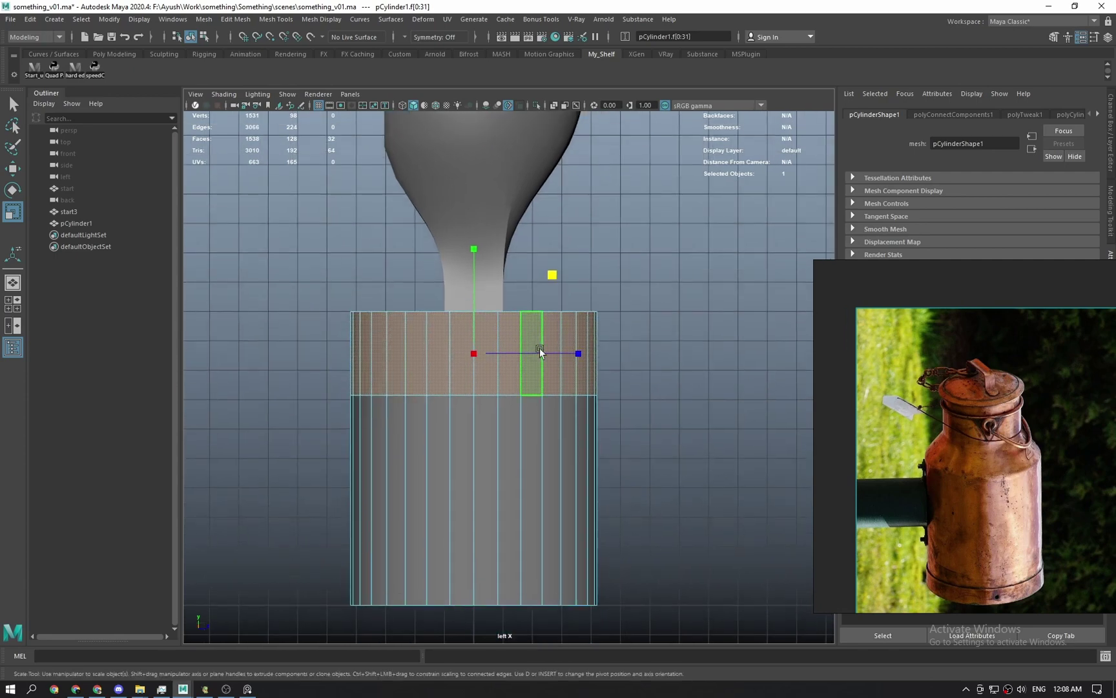
key(space)
drag(521, 303, 520, 271)
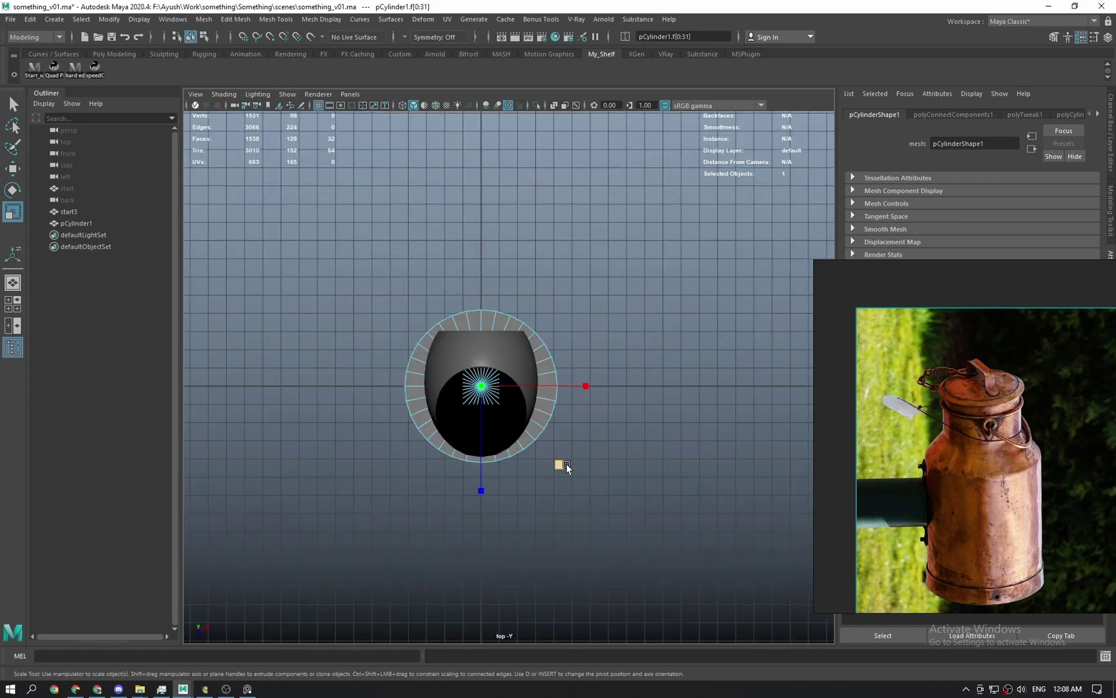
drag(562, 464, 632, 309)
key(space)
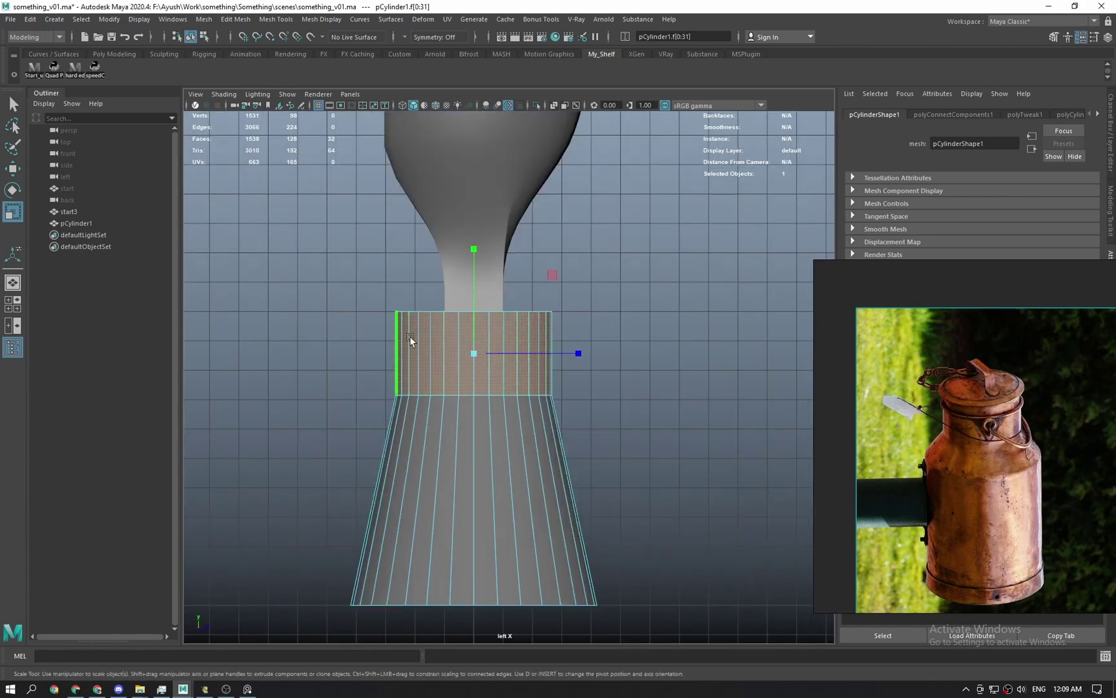
key(ctrl+z)
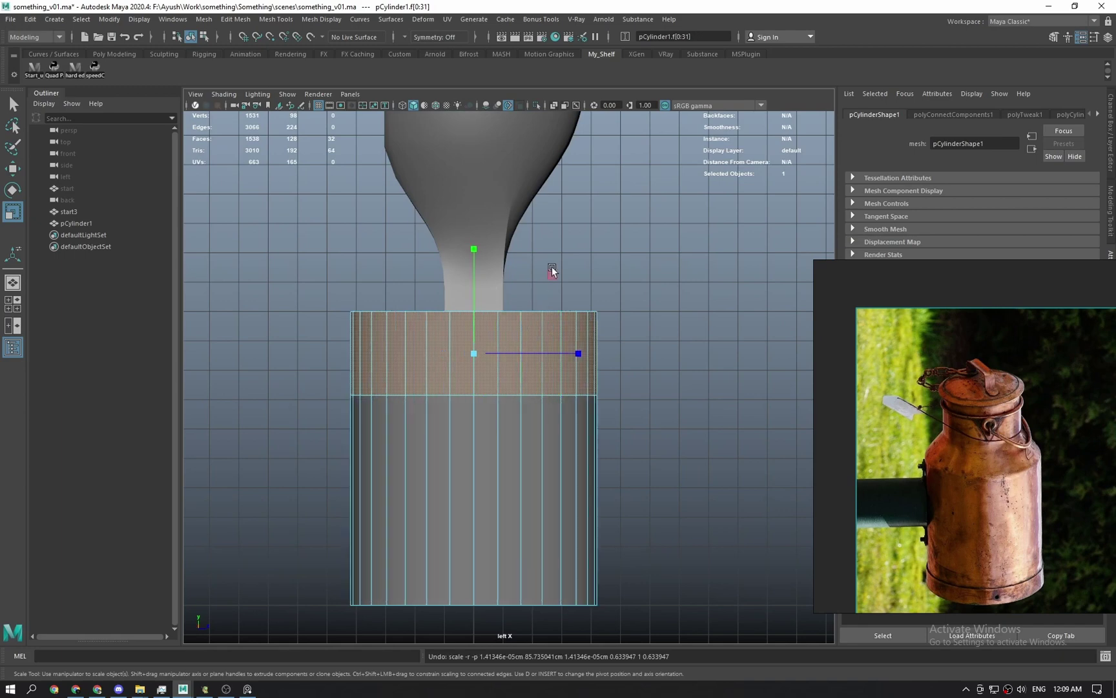
Shrink the face band slightly inward and frame the neck in the side view.
key(q)
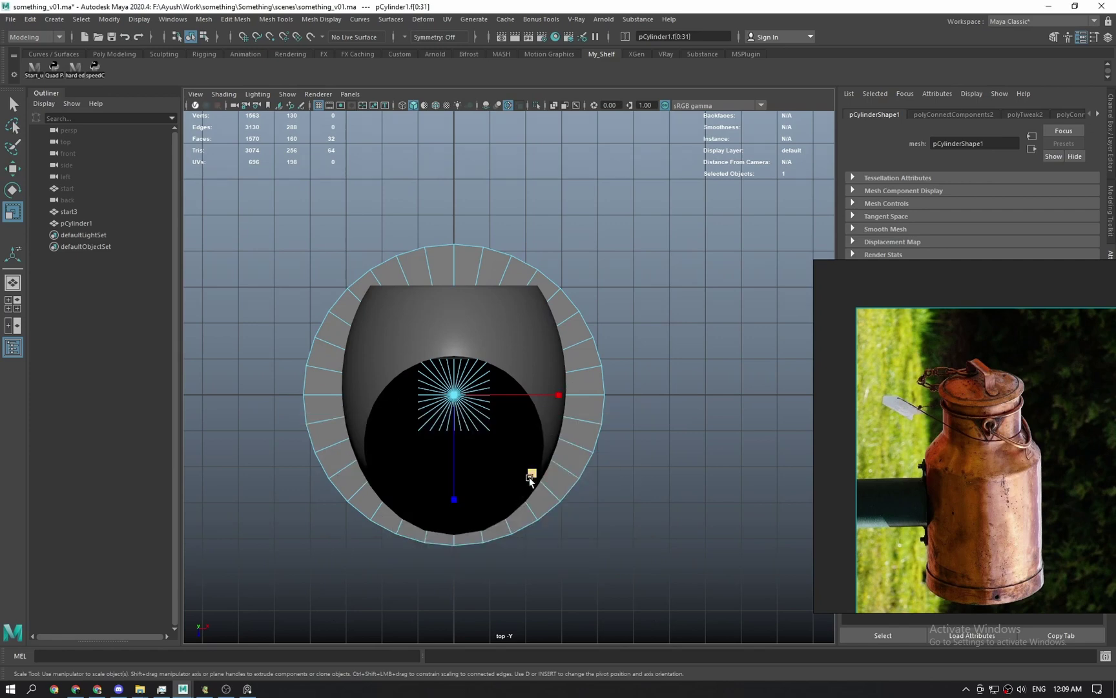
drag(530, 472, 481, 461)
key(space)
alt+middle_drag(512, 351, 514, 424)
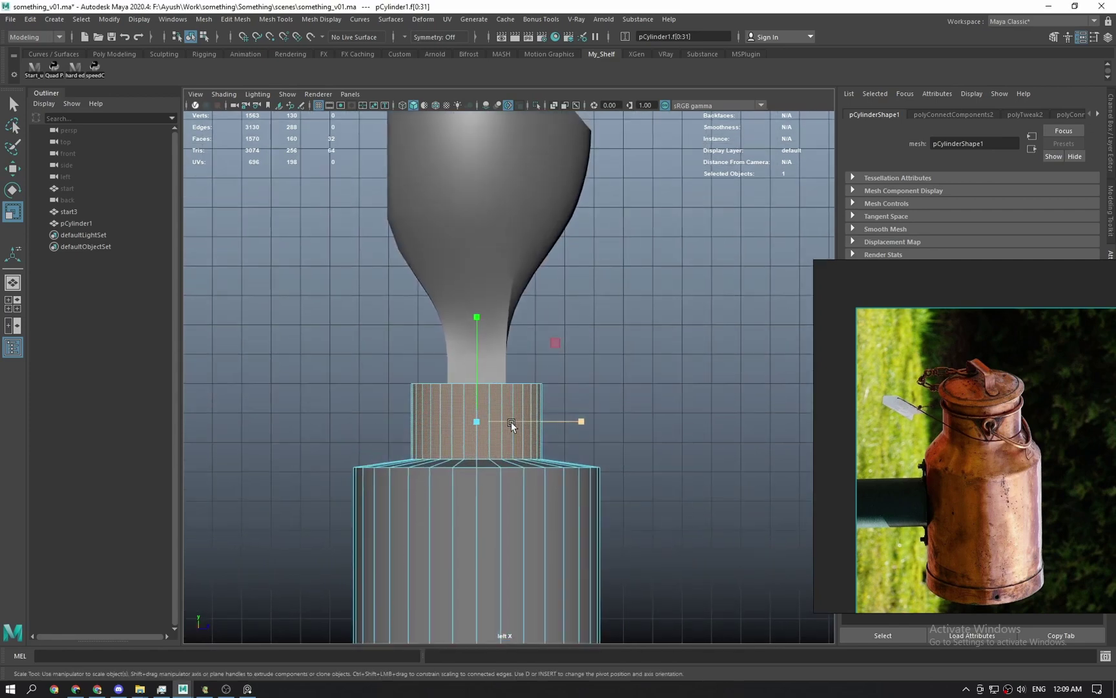
scroll(507, 420, up, 2)
Marquee-select the neck's two vertex rings and adjust their height along Y.
key(w)
key(q)
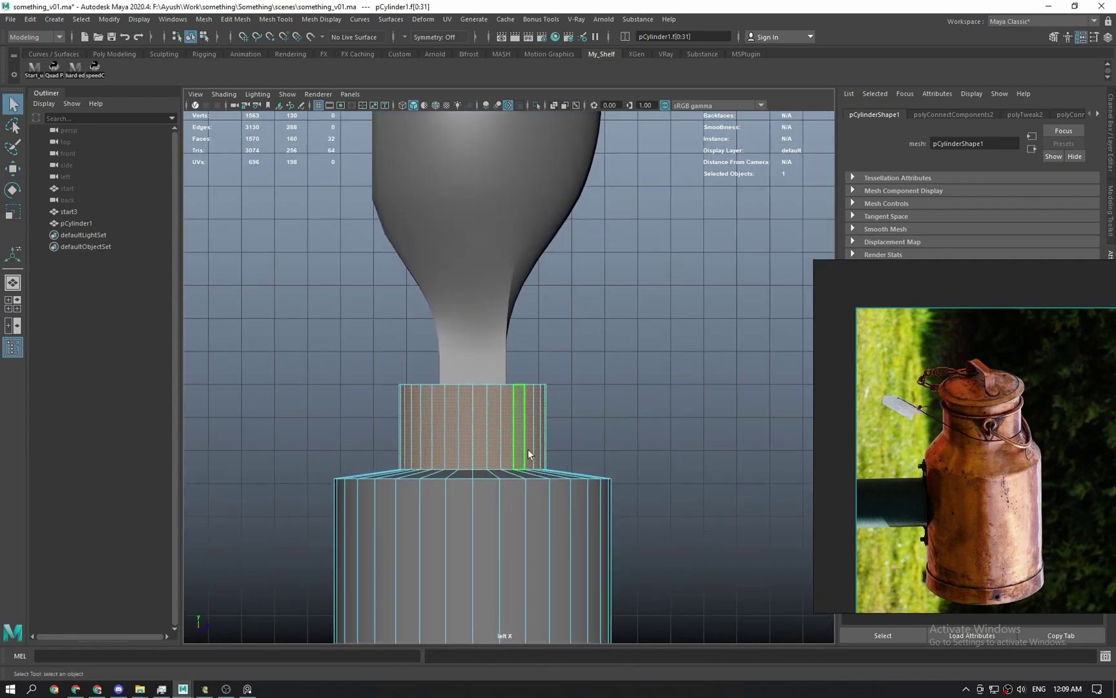
right_drag(528, 453, 482, 452)
alt+middle_drag(685, 430, 685, 344)
click(686, 344)
drag(262, 366, 652, 423)
key(w)
drag(472, 339, 538, 369)
key(space)
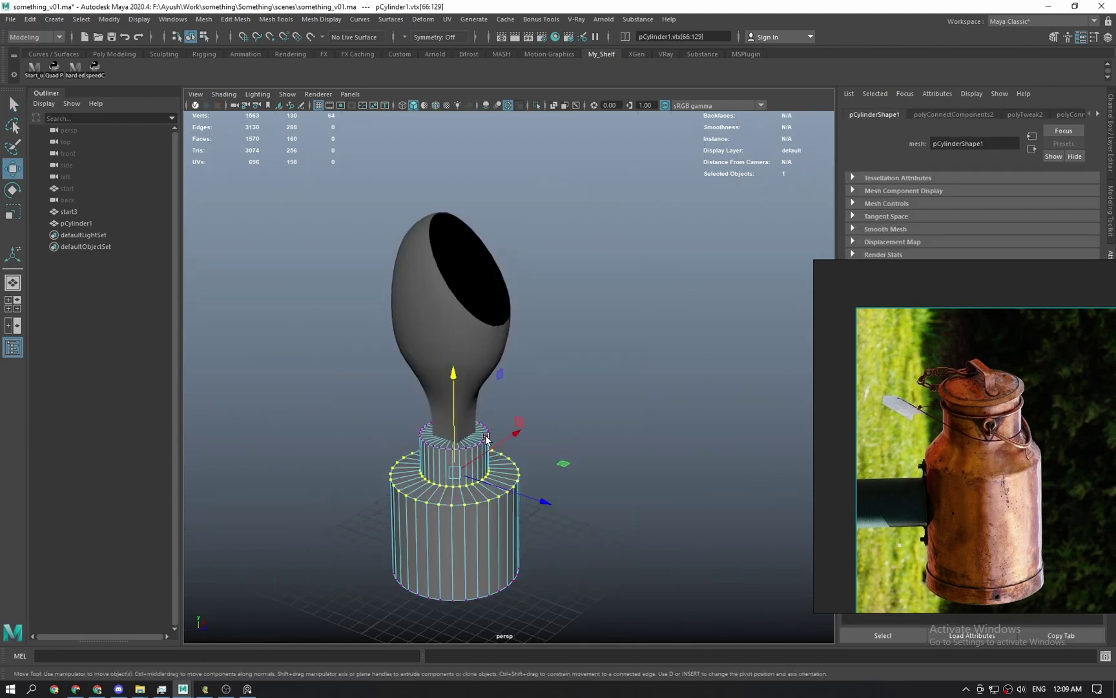
Widen pCylinder1 in X and Z by about 1.316 with the Scale tool.
alt+middle_drag(486, 440, 503, 389)
alt+right_drag(504, 389, 602, 688)
alt+middle_drag(443, 434, 539, 468)
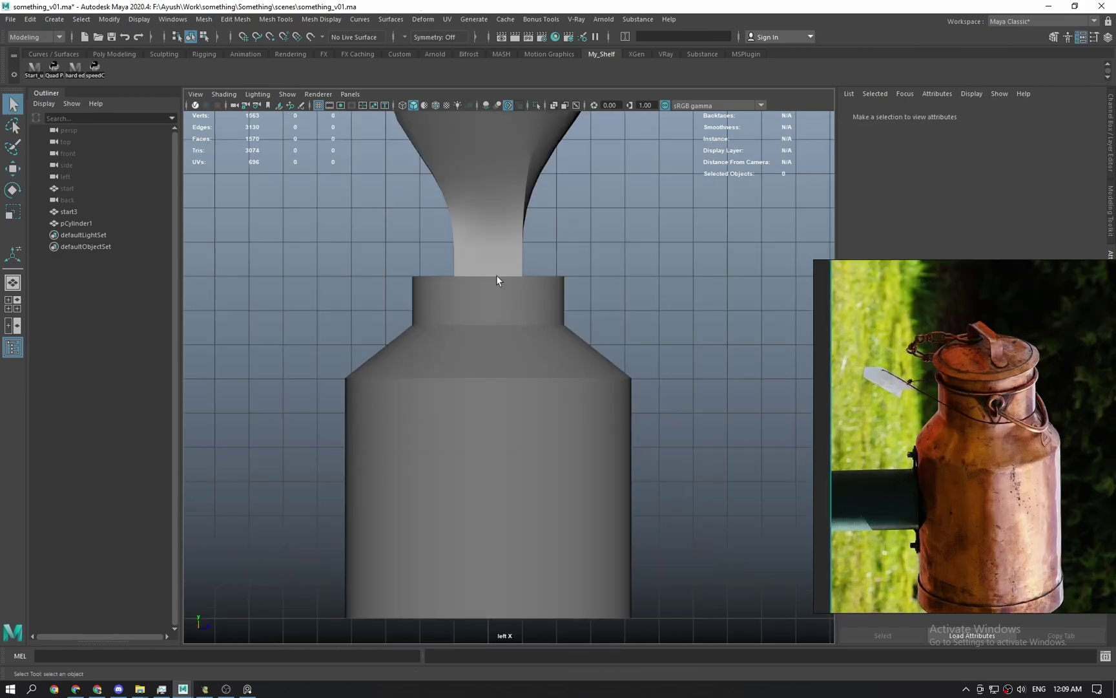
alt+middle_drag(496, 277, 529, 336)
click(526, 371)
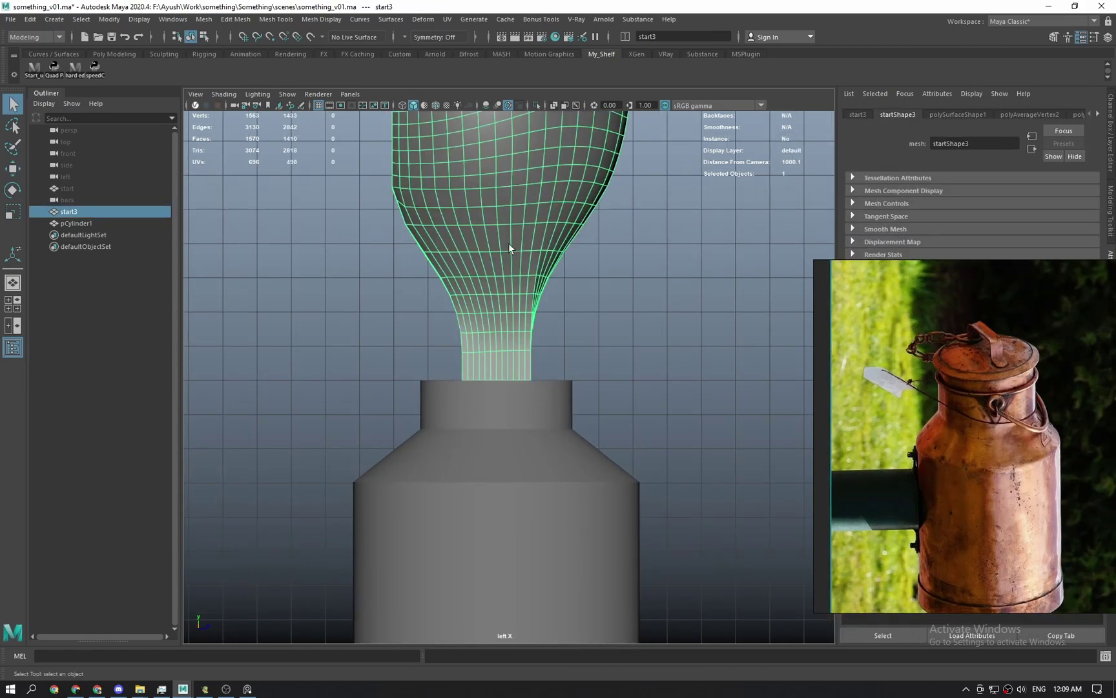
click(555, 357)
key(space)
scroll(549, 409, down, 5)
alt+right_drag(544, 403, 543, 466)
click(543, 466)
key(r)
drag(607, 533, 633, 526)
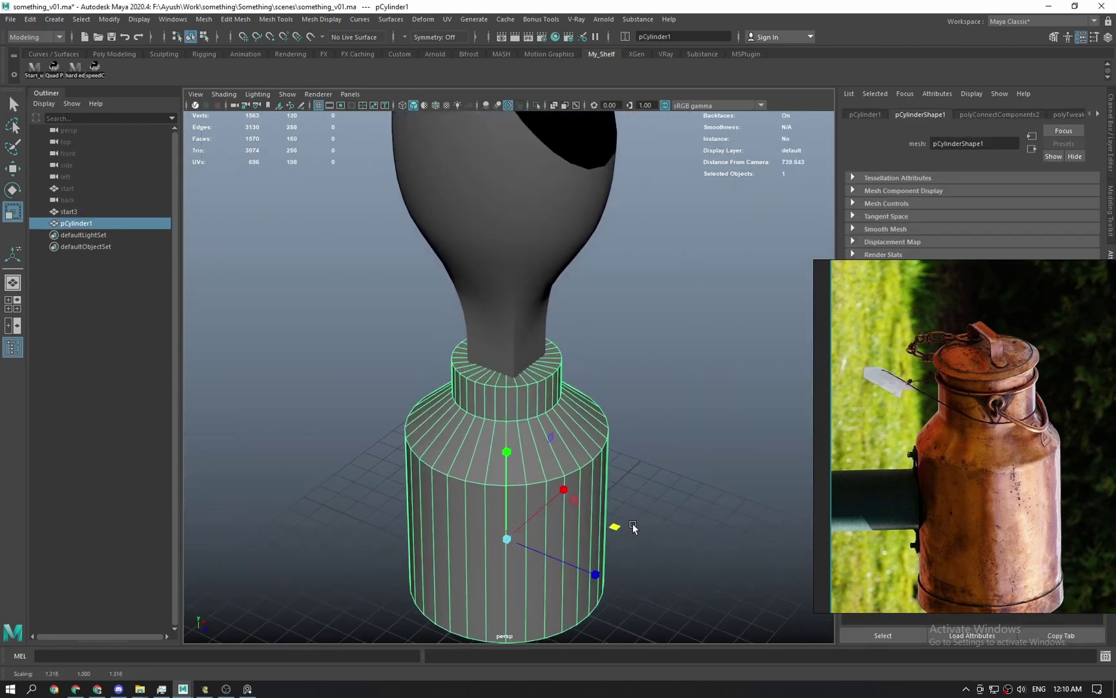
Orbit and pan around the model to inspect the widened can body.
key(q)
click(633, 527)
alt+drag(588, 419, 439, 296)
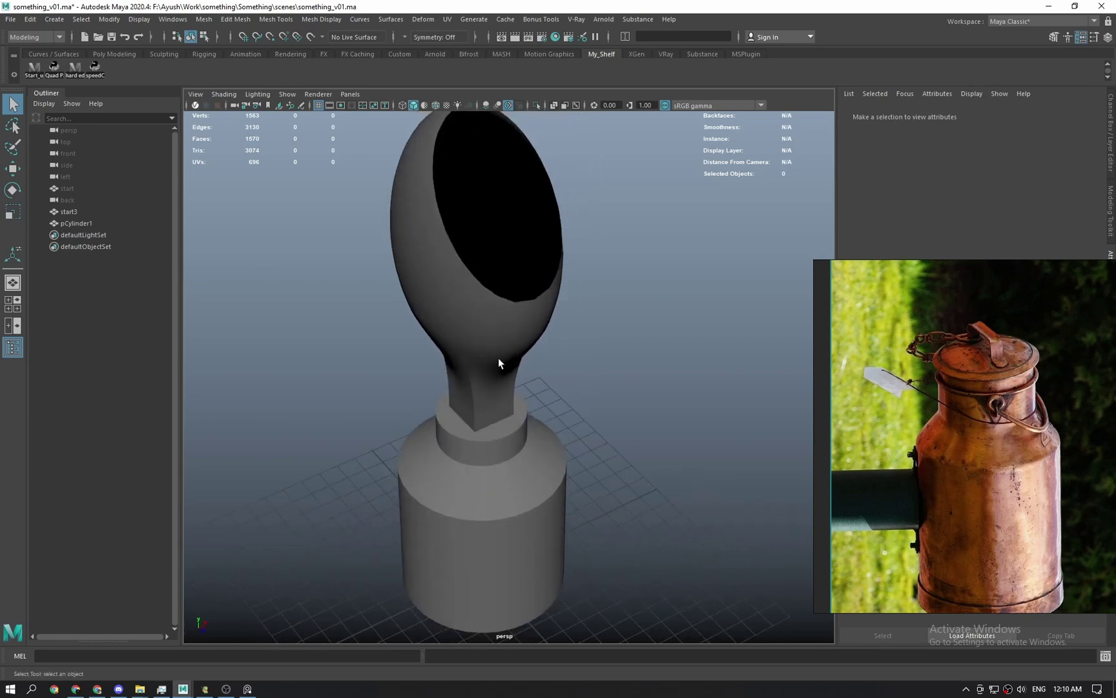
alt+middle_drag(498, 358, 476, 424)
alt+drag(488, 289, 544, 390)
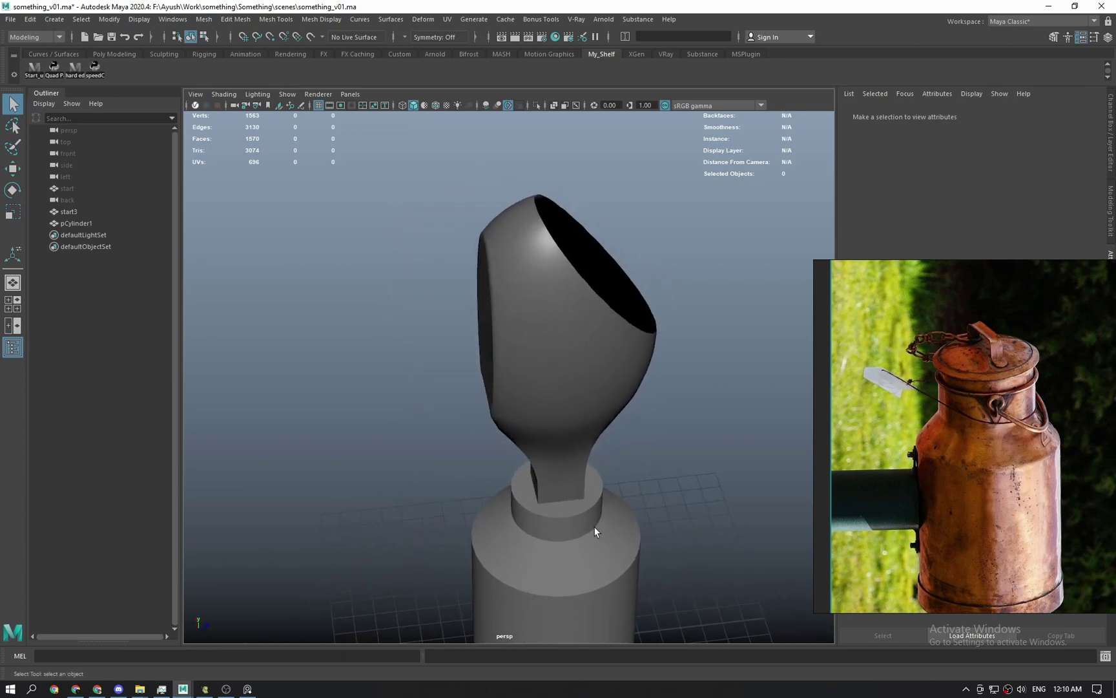
alt+middle_drag(596, 539, 575, 483)
scroll(576, 484, up, 2)
alt+drag(578, 517, 549, 482)
alt+middle_drag(586, 543, 559, 429)
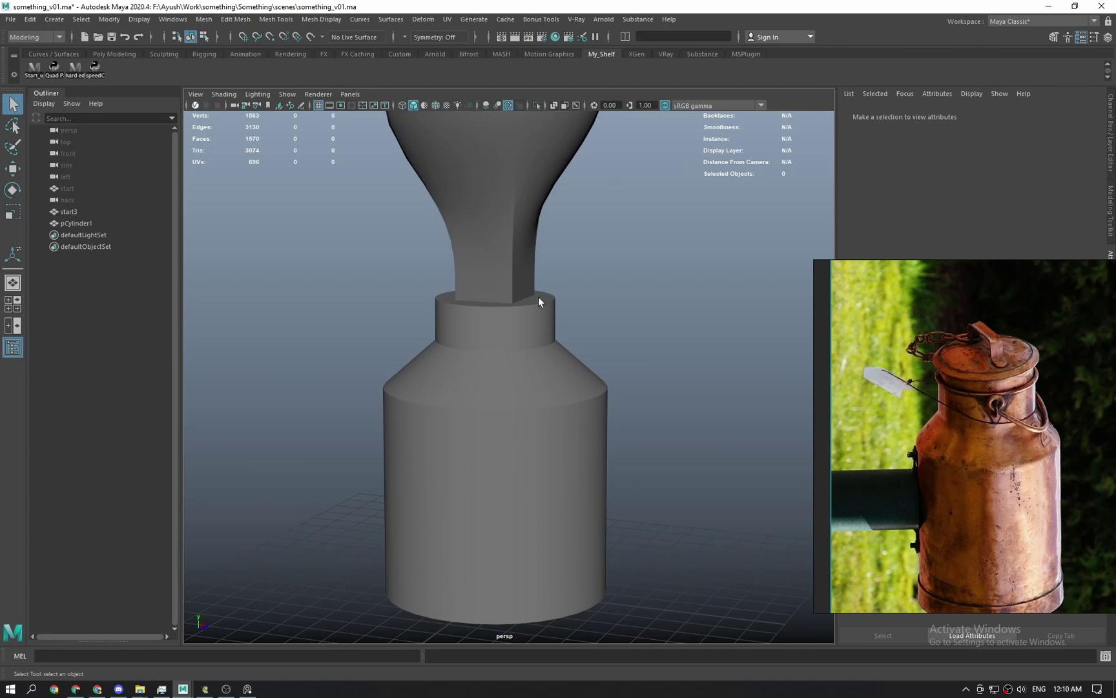
alt+middle_drag(538, 296, 532, 501)
mouse_move(532, 501)
alt+mouse_down()
mouse_move(550, 480)
mouse_move(499, 455)
alt+mouse_up()
Check the model in wireframe side view, then return to solid-shaded perspective.
key(space)
key(4)
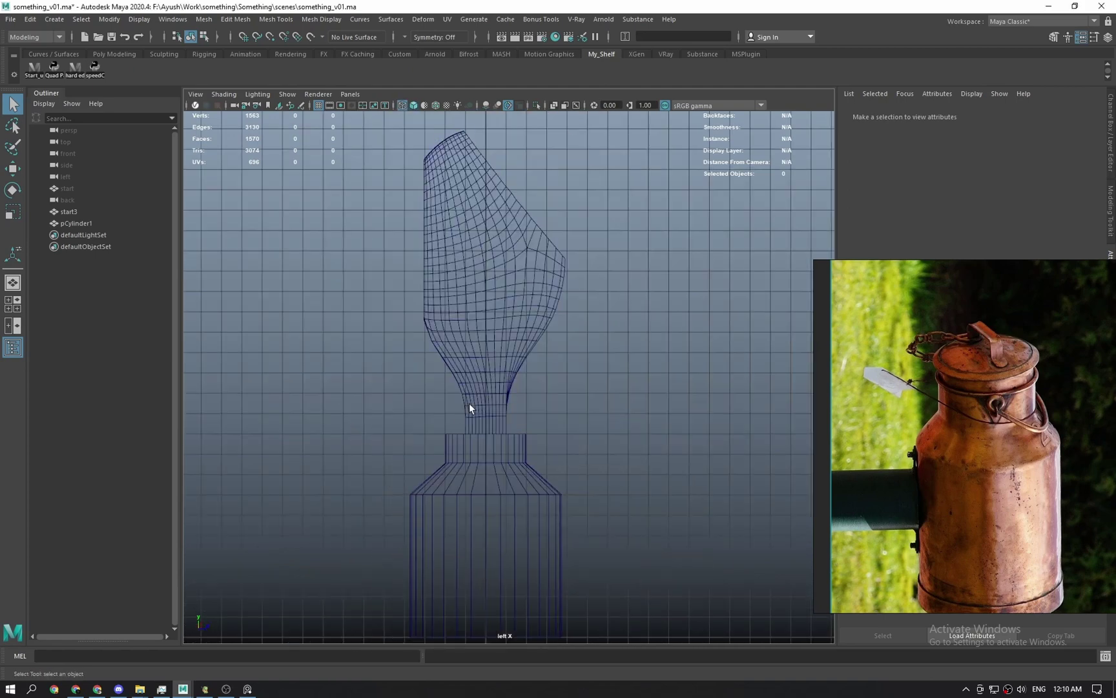
alt+middle_drag(526, 483, 599, 225)
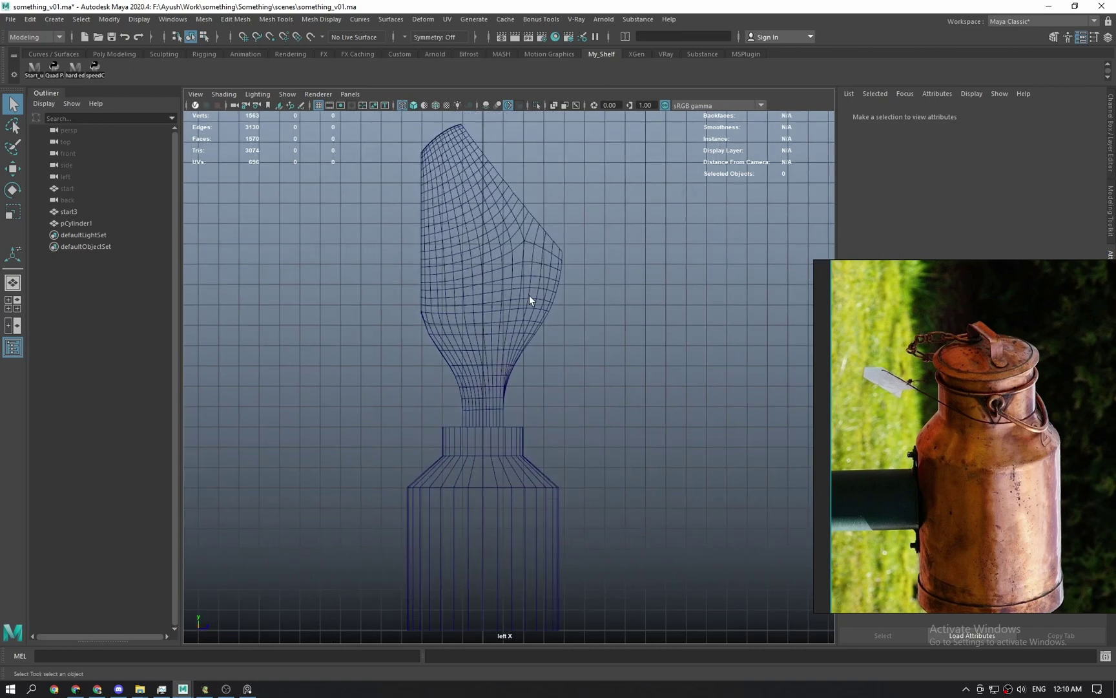
alt+middle_drag(529, 492, 553, 375)
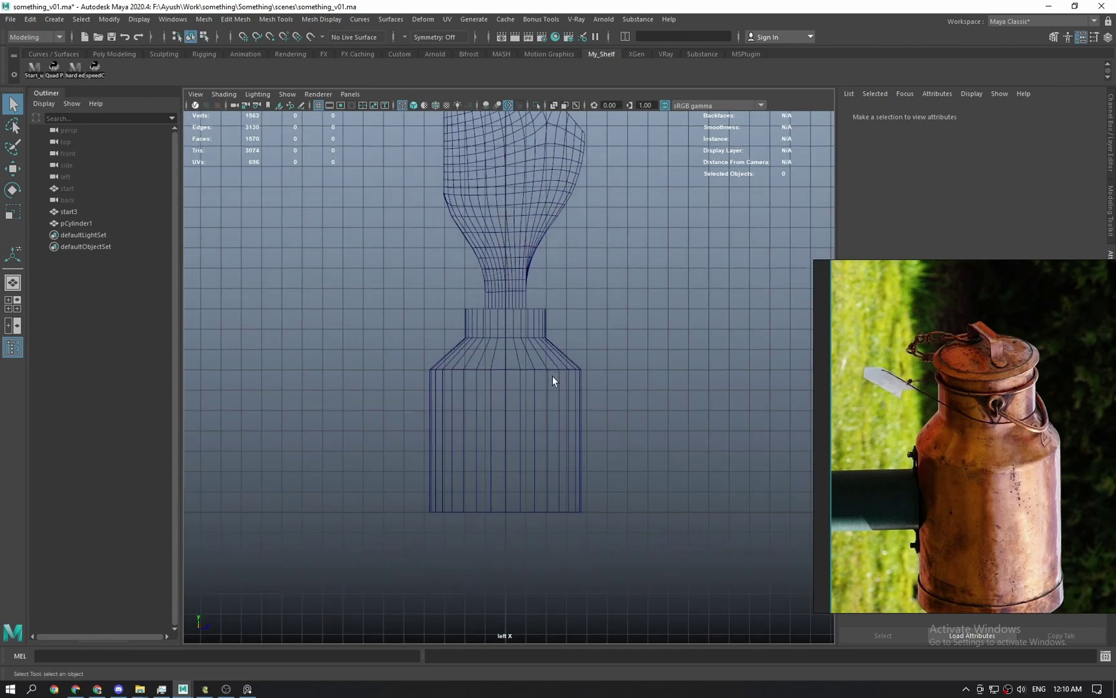
key(space)
drag(552, 367, 550, 527)
key(5)
alt+middle_drag(551, 527, 551, 512)
alt+drag(551, 513, 526, 501)
Select the cylinder body and put it into vertex editing in the left side view.
click(524, 450)
key(w)
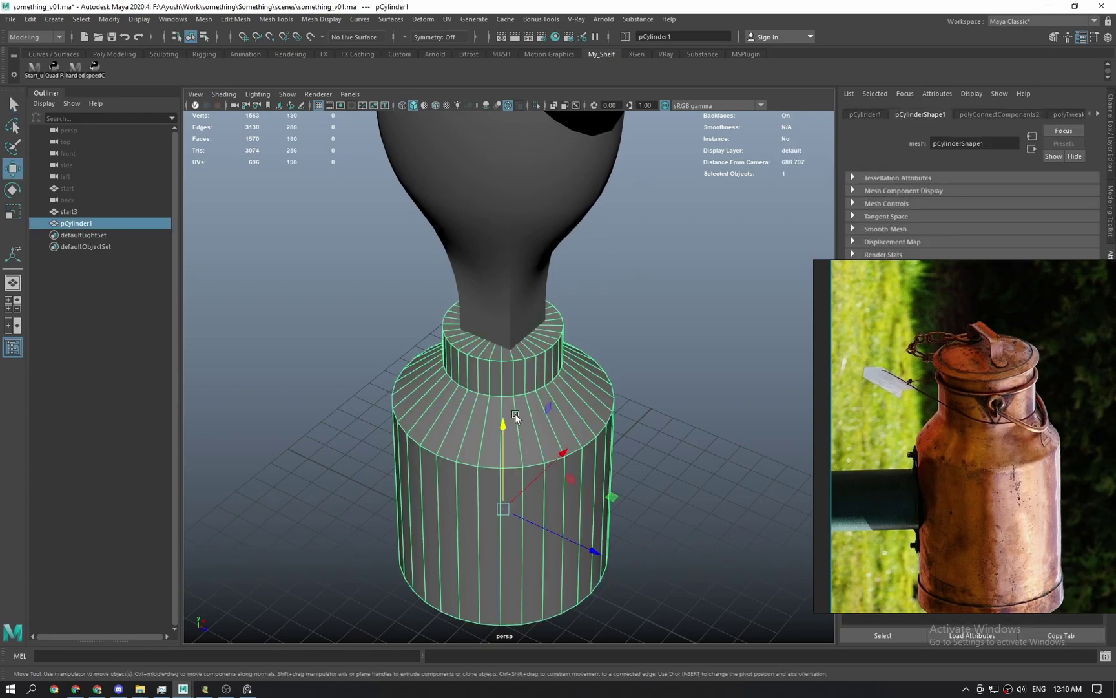
mouse_move(514, 415)
alt+mouse_down()
mouse_move(517, 403)
mouse_move(504, 400)
alt+mouse_up()
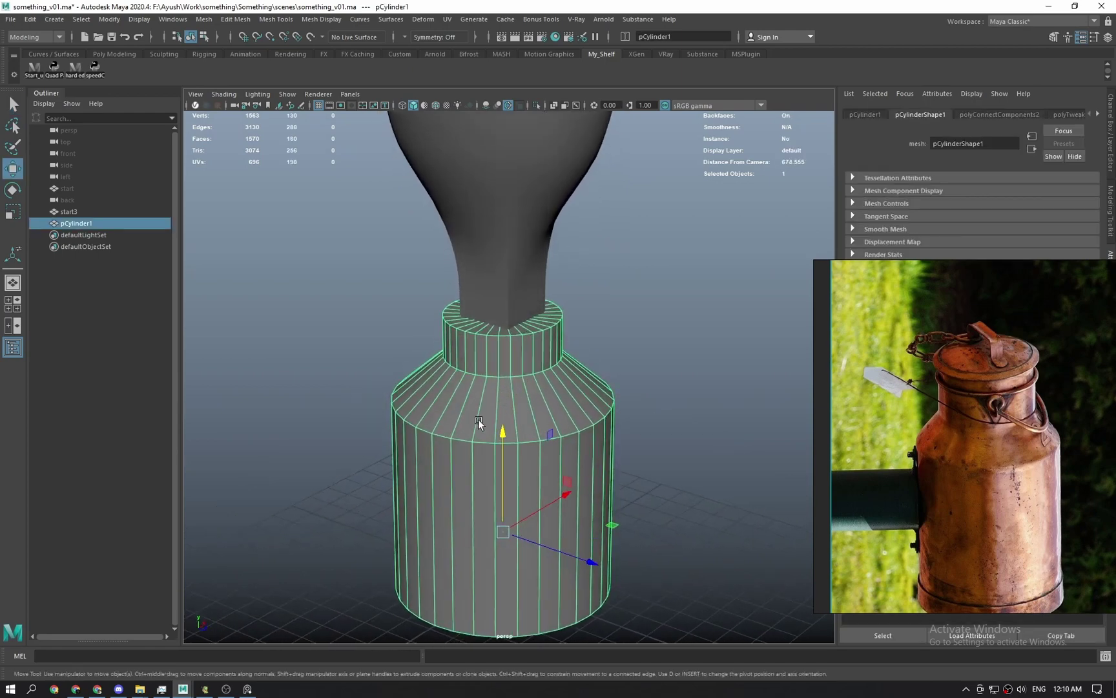
alt+drag(450, 434, 598, 391)
scroll(463, 429, down, 2)
scroll(547, 407, up, 3)
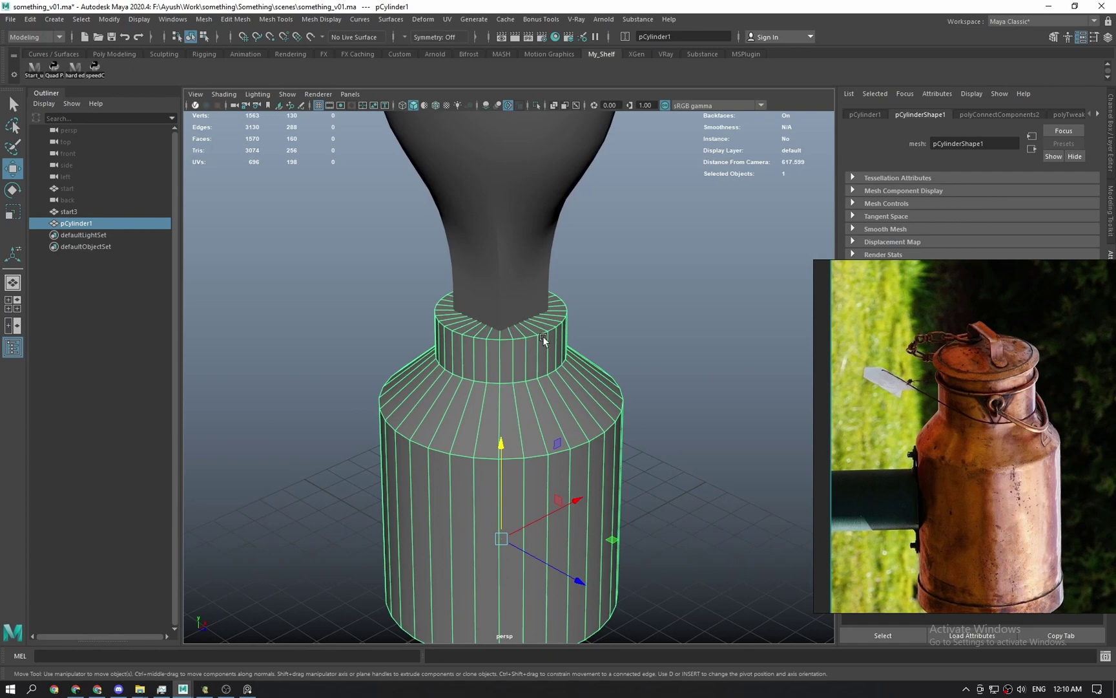
scroll(521, 448, down, 2)
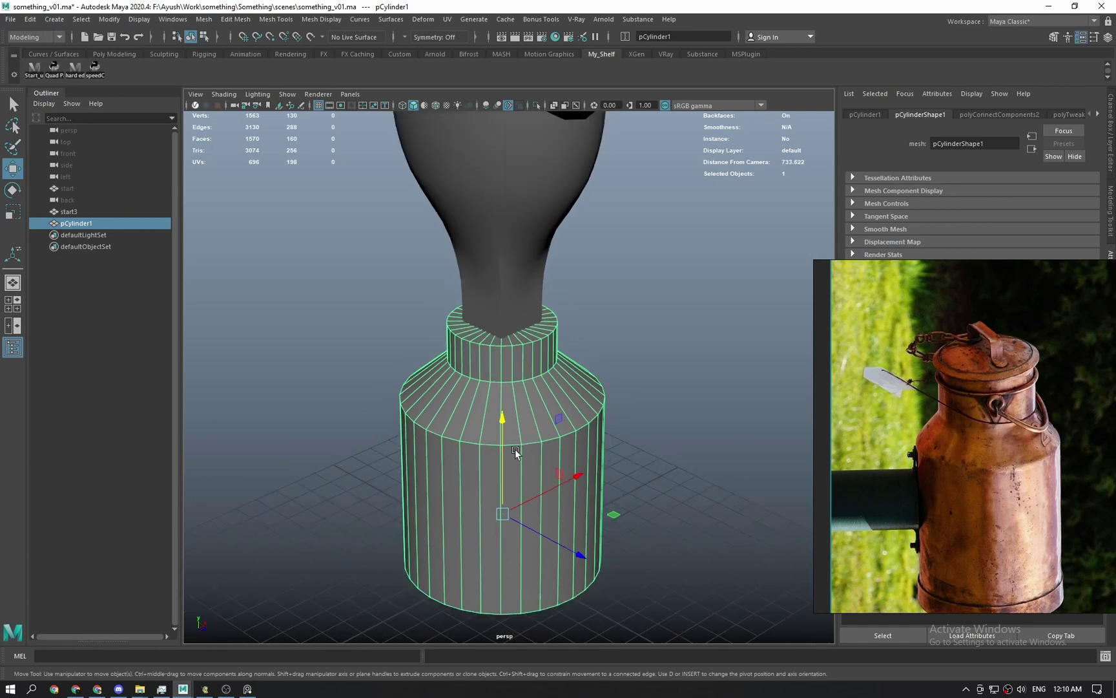
alt+drag(515, 449, 495, 377)
key(space)
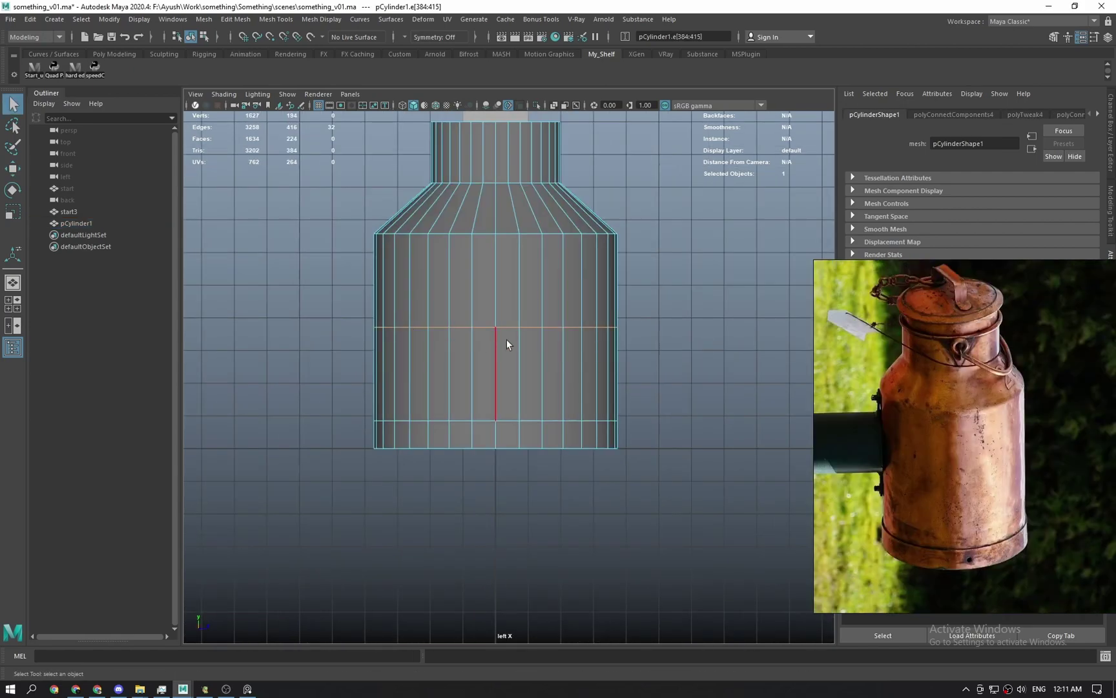
right_drag(507, 339, 379, 327)
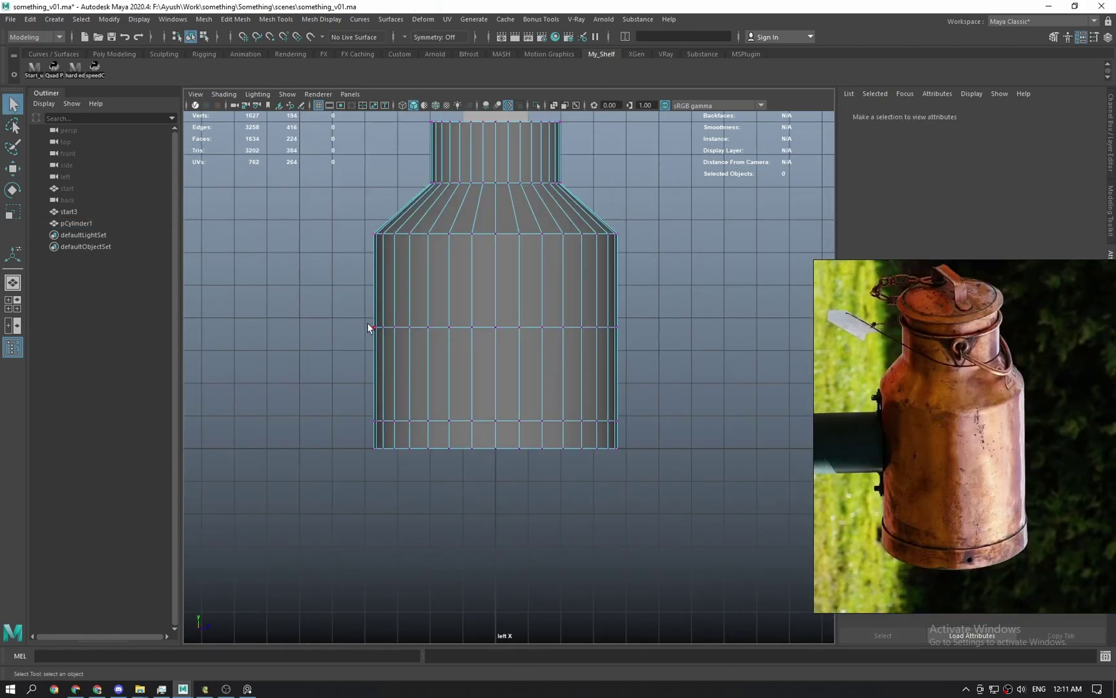
Bend the middle loop into an arc by moving its vertex on Y with soft selection.
click(373, 326)
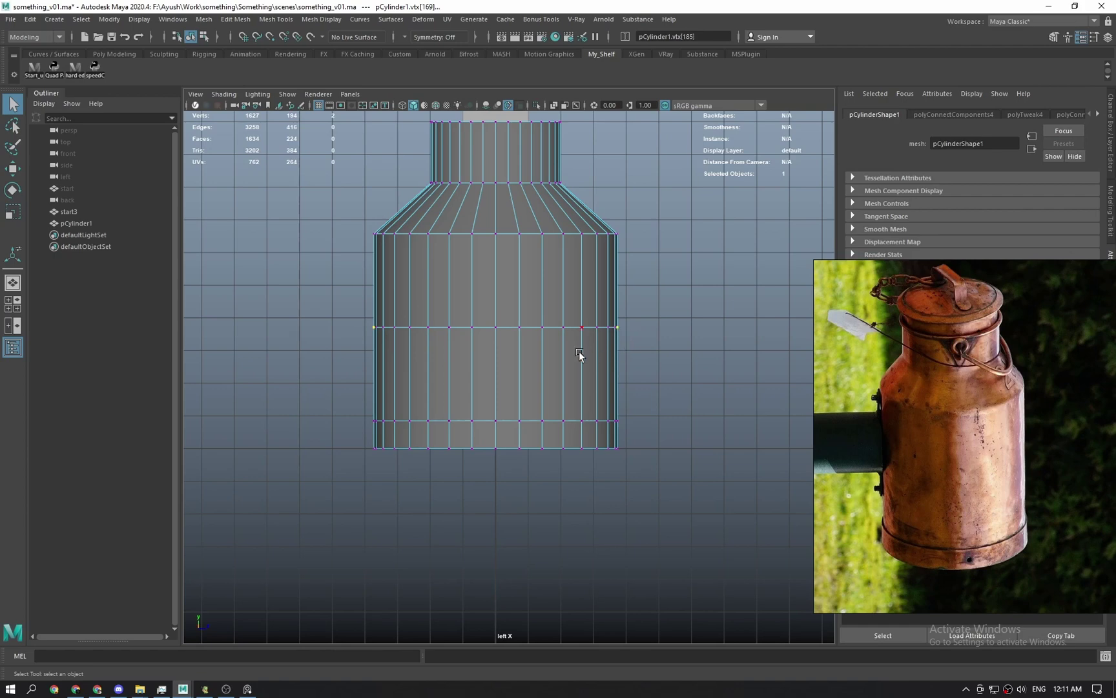
key(r)
key(b)
drag(518, 329, 624, 341)
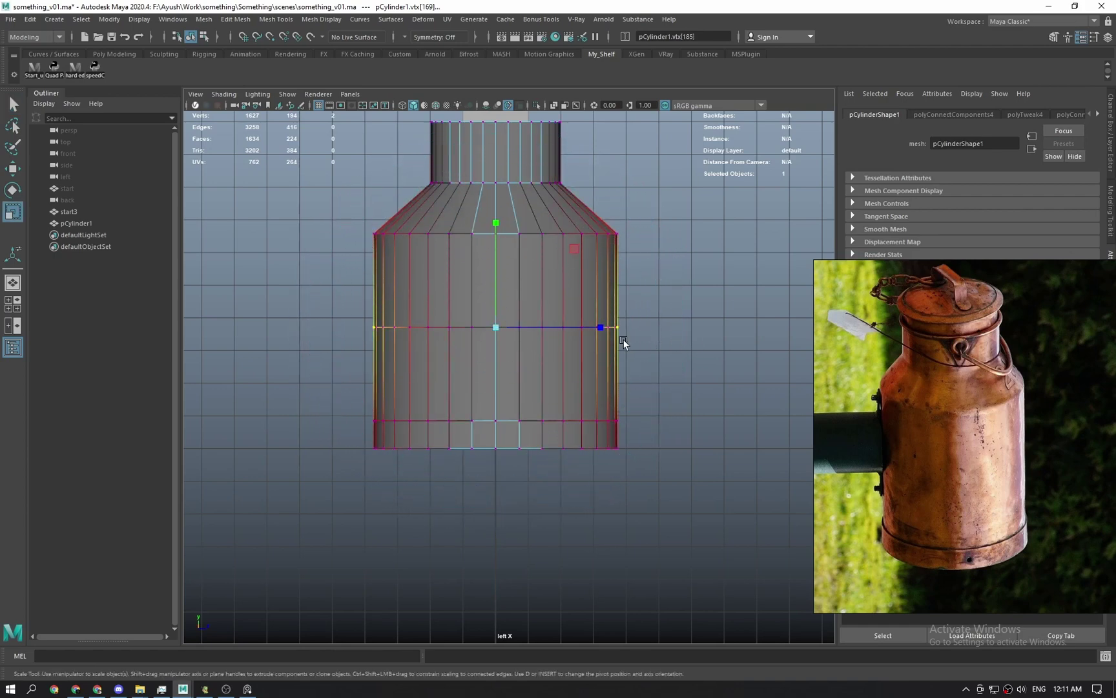
key(w)
drag(492, 284, 495, 210)
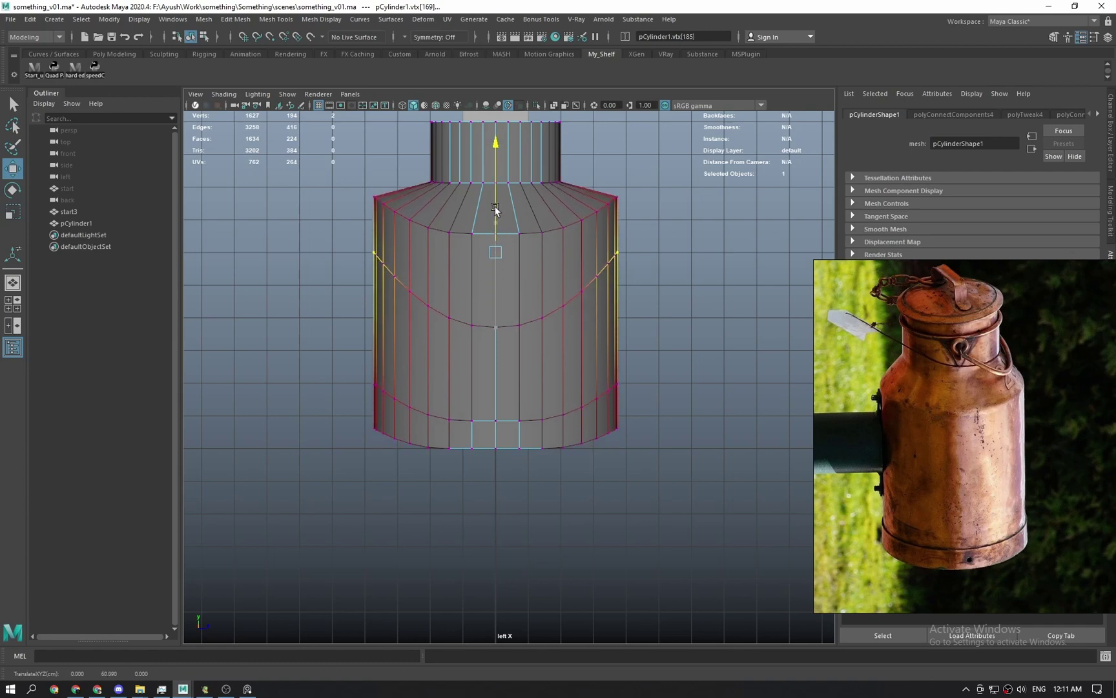
key(q)
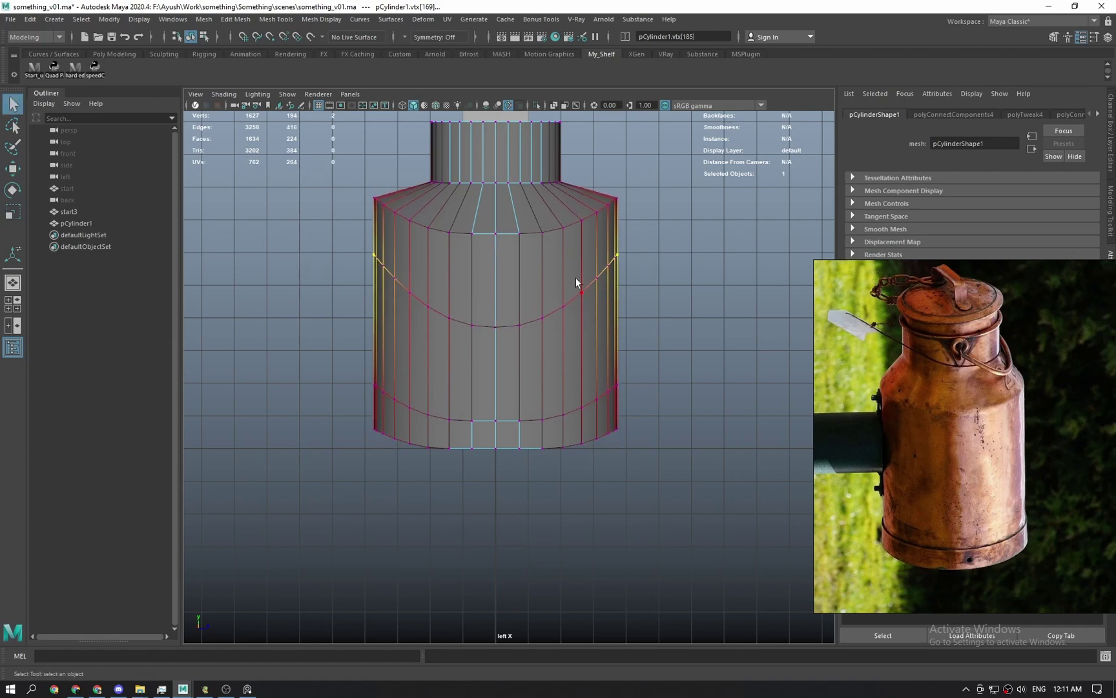
key(b)
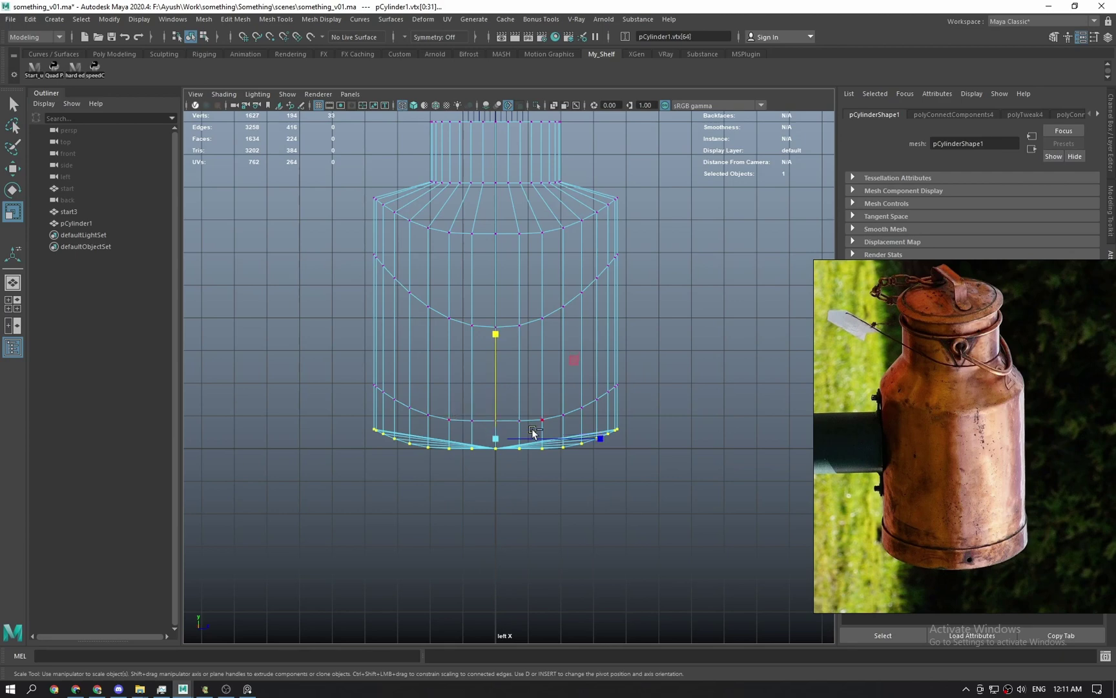
Flatten the bottom vertex ring to one level and delete the bottom edge loop.
drag(494, 344, 516, 602)
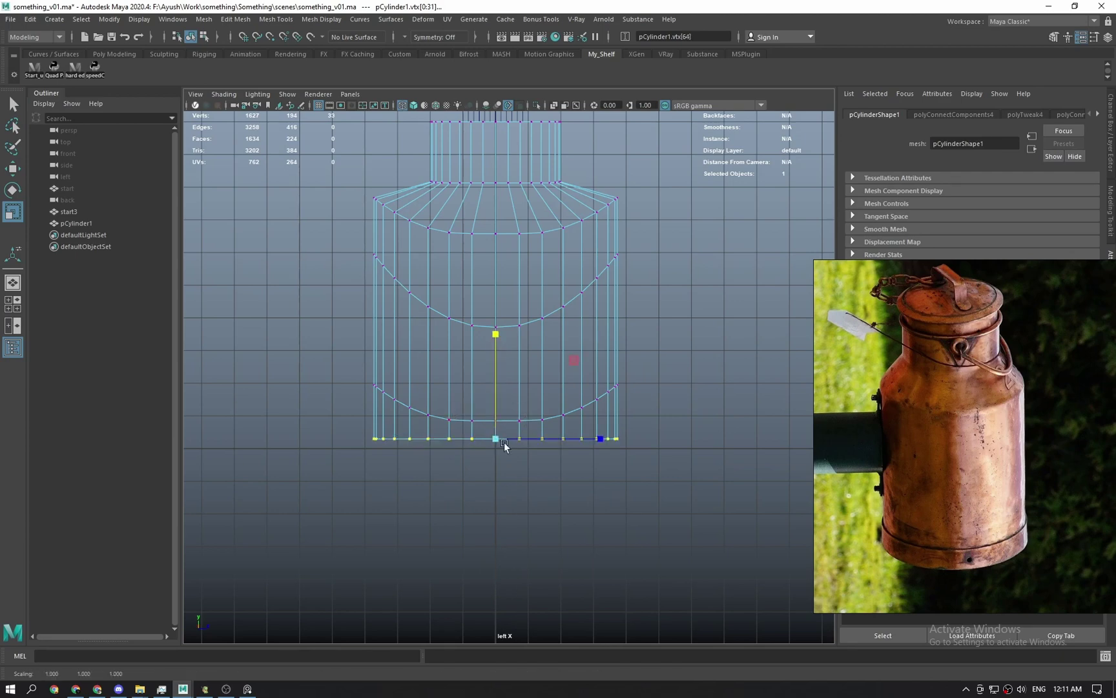
key(w)
key(space)
mouse_move(500, 457)
mouse_down()
mouse_move(503, 421)
mouse_move(445, 397)
mouse_up()
key(space)
key(q)
right_drag(541, 407, 636, 400)
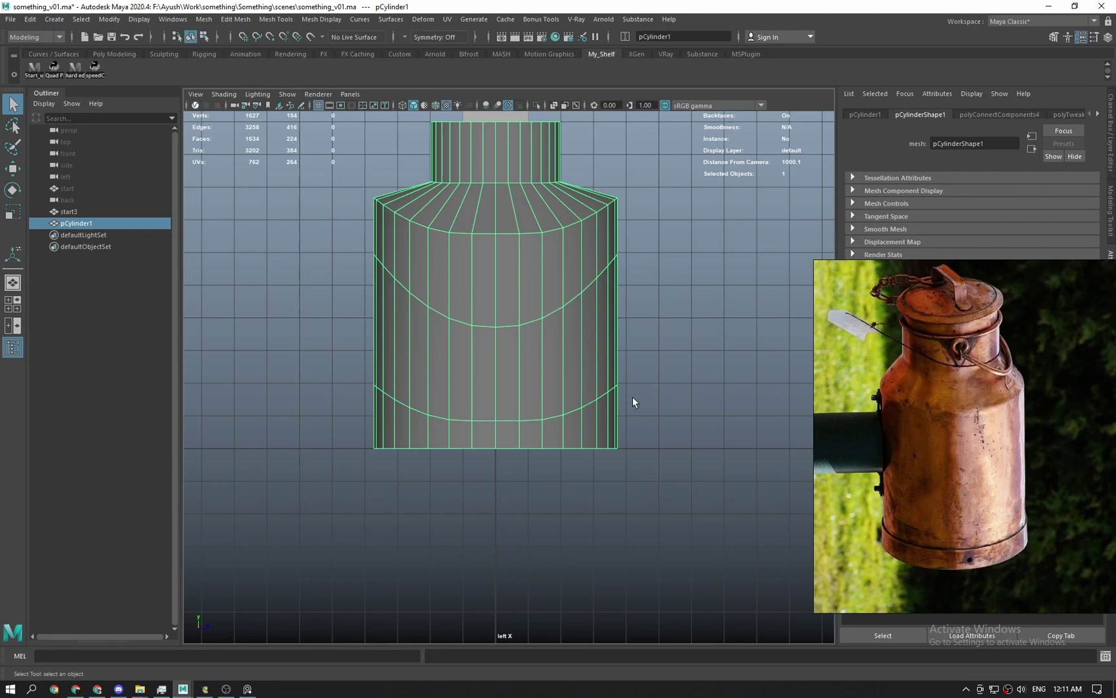
double_click(518, 436)
key(ctrl+Delete)
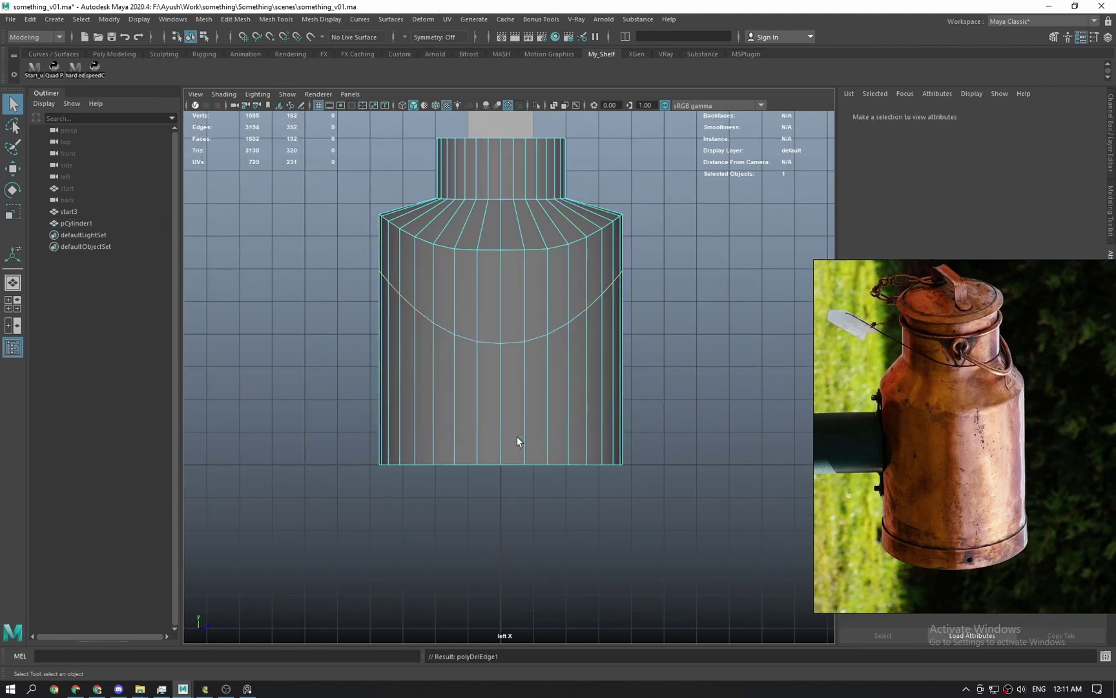
Insert a trial curved edge loop near the bottom, then undo it.
right_drag(402, 420, 672, 304)
key(g)
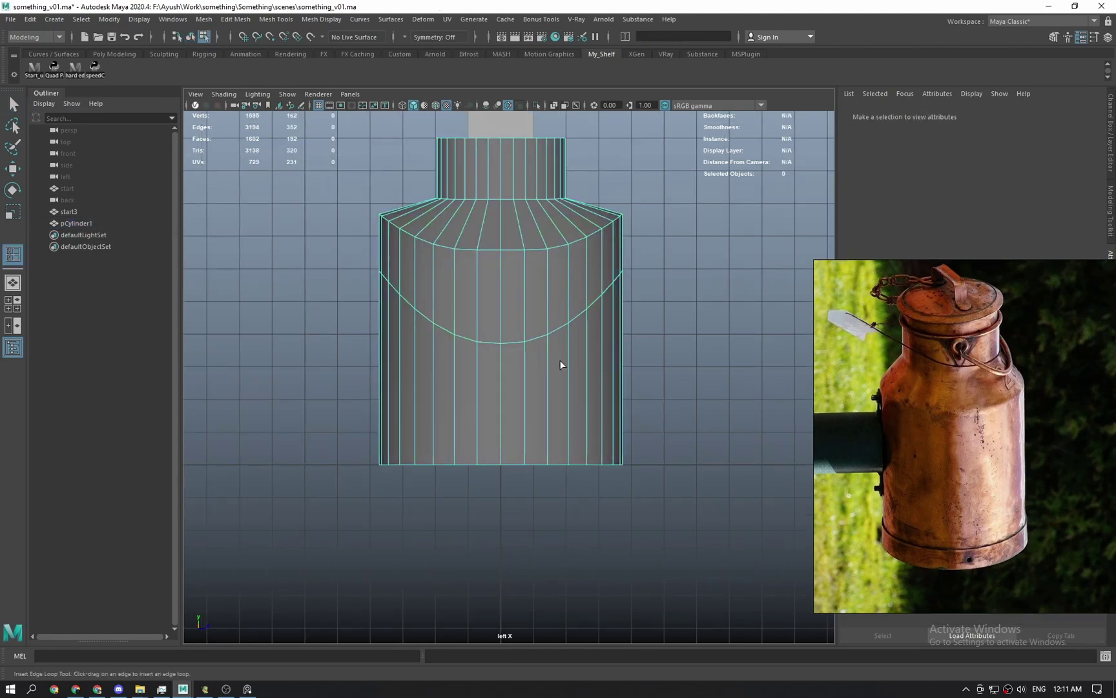
drag(545, 341, 550, 386)
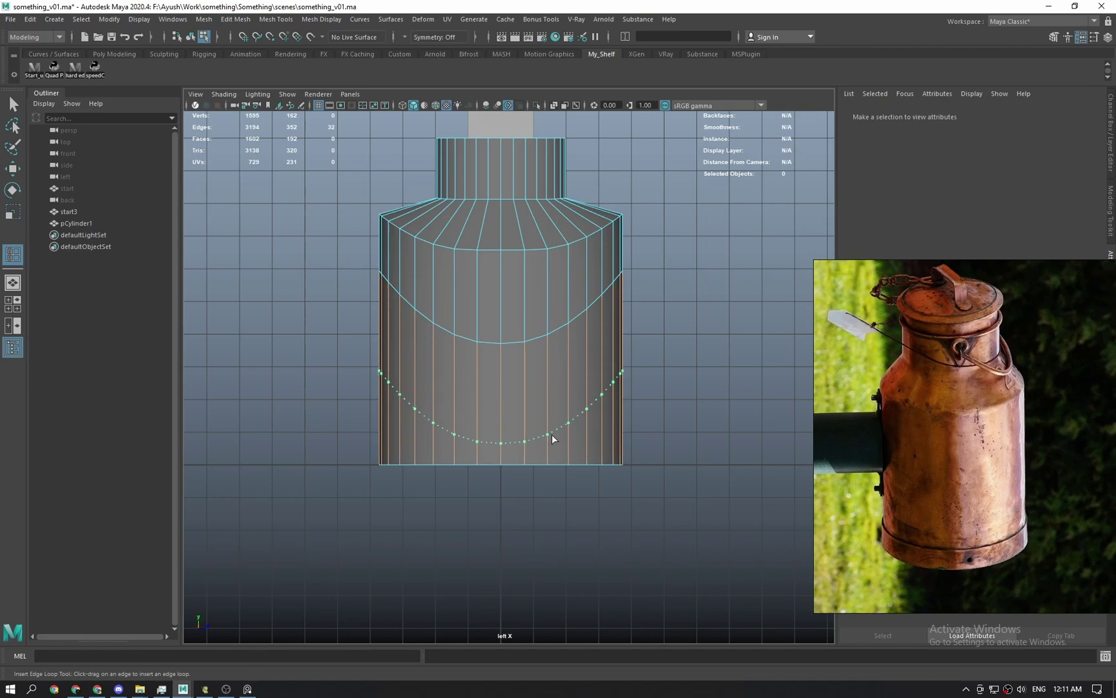
drag(553, 439, 552, 433)
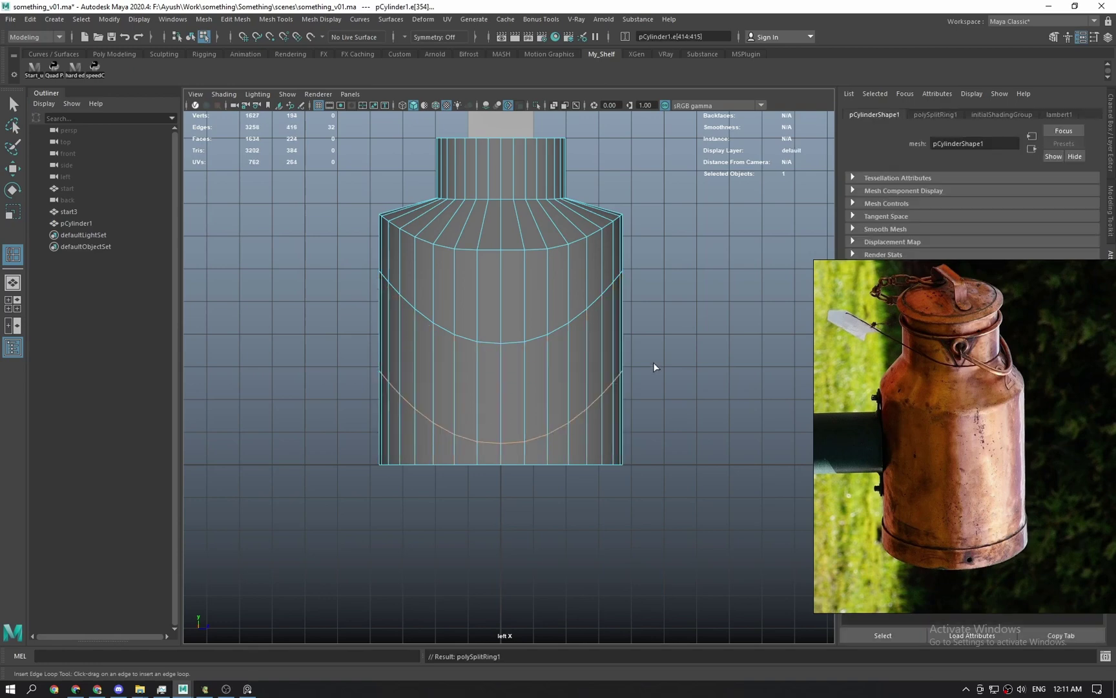
alt+right_drag(654, 367, 689, 396)
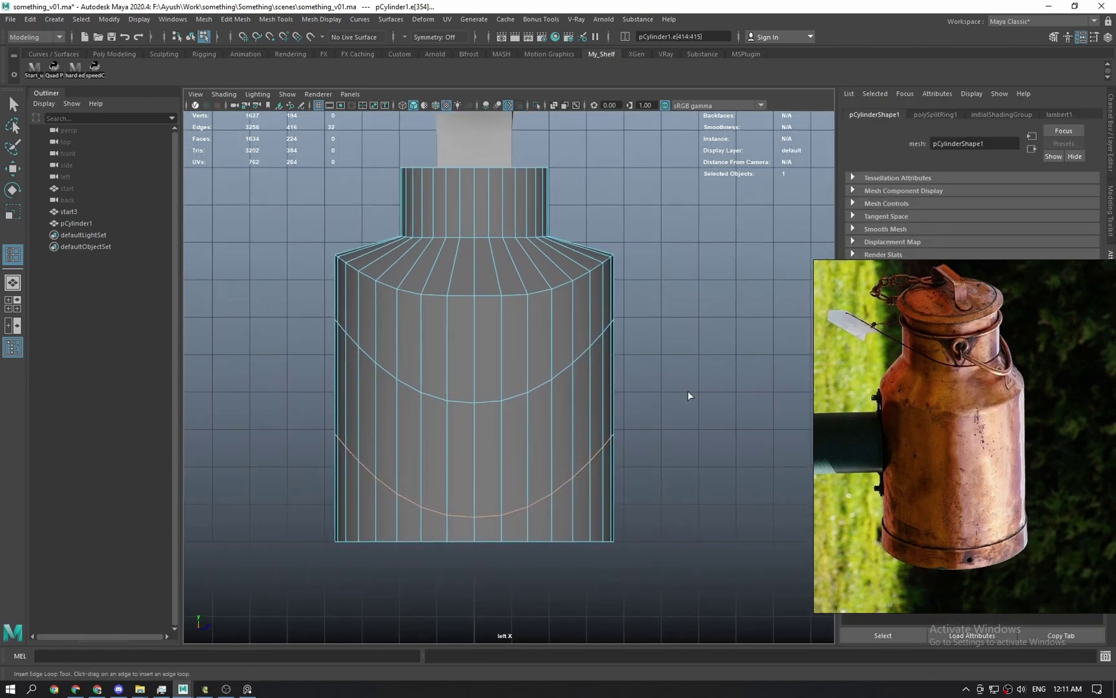
key(q)
key(ctrl+z)
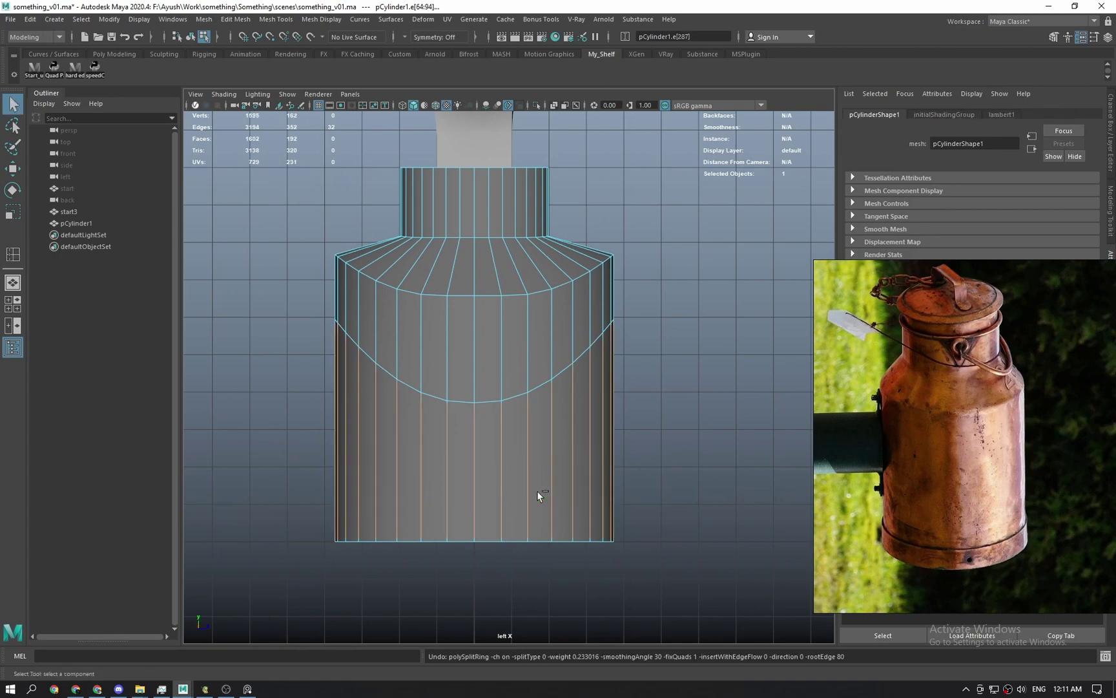
Set the Insert Edge Loop Tool's Maintain position option to Equal distance from edge.
click(546, 438)
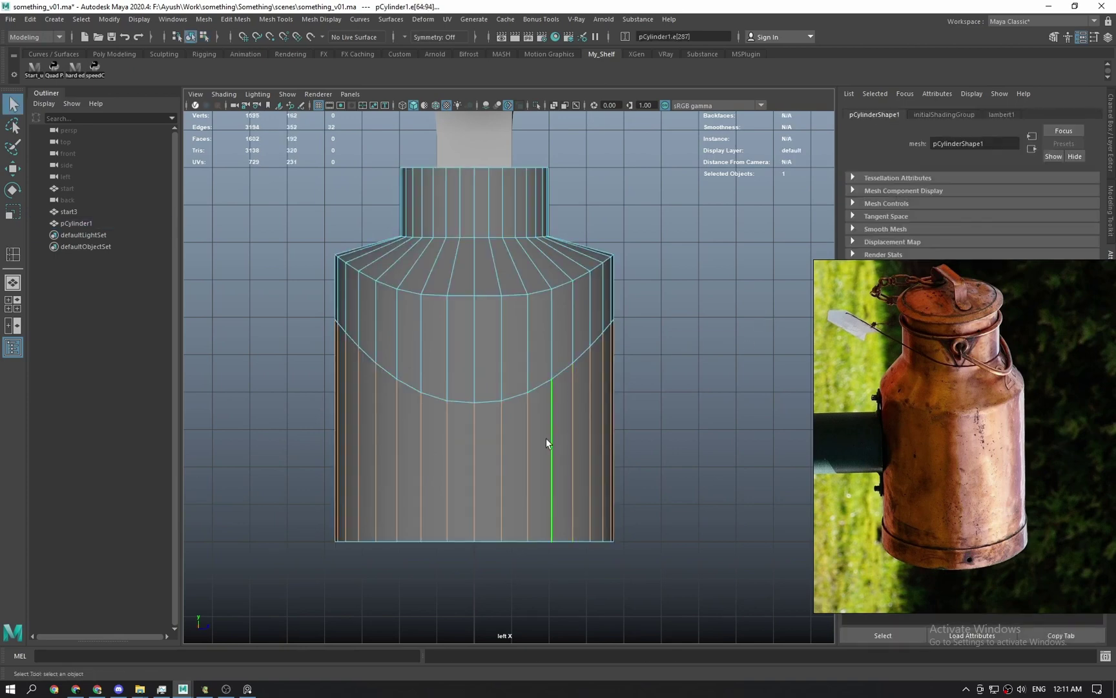
right_drag(564, 417, 716, 302)
click(716, 302)
click(581, 434)
right_drag(579, 433, 597, 492)
click(554, 410)
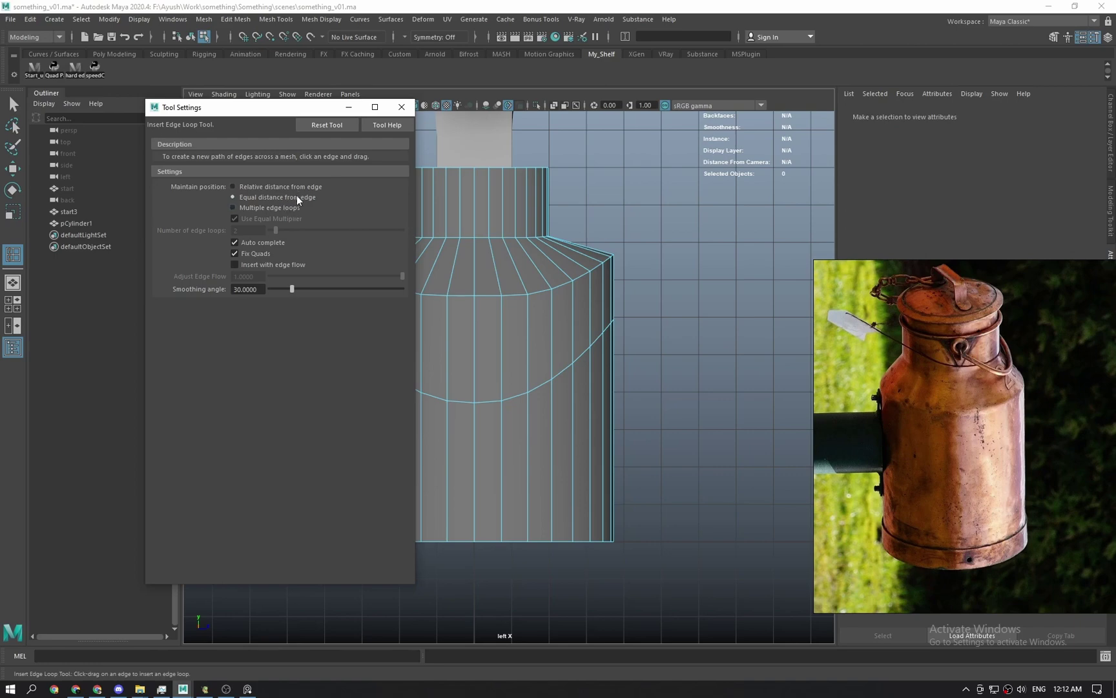
drag(265, 108, 139, 116)
click(165, 193)
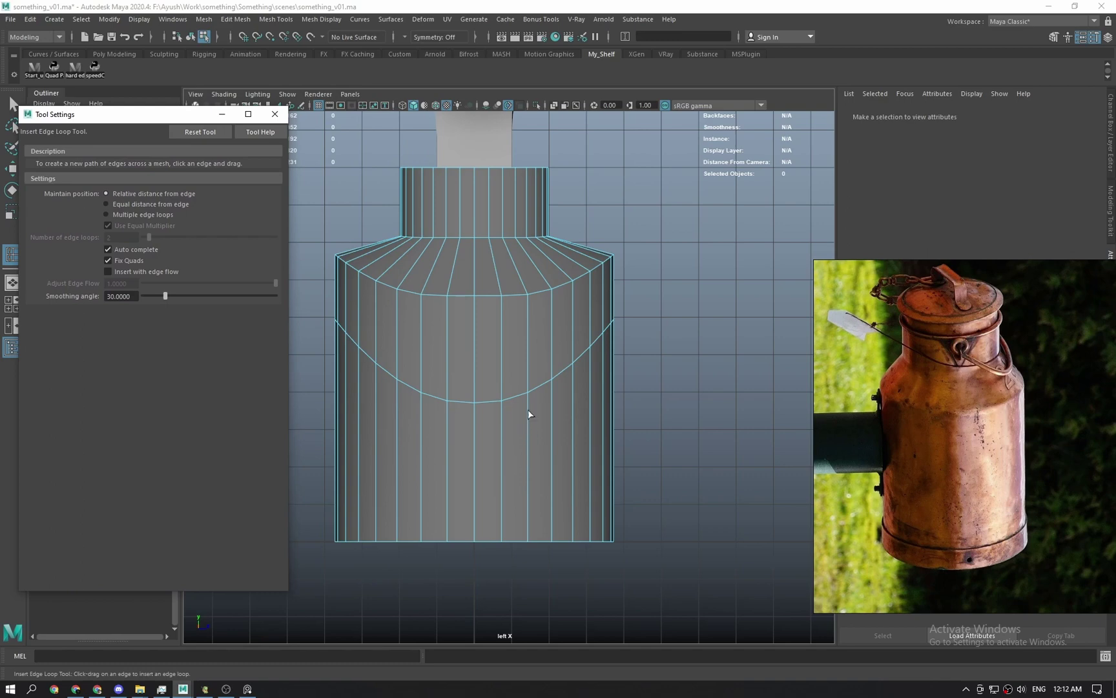
Insert a new curved edge loop just above the base of the can body.
click(541, 460)
mouse_move(551, 472)
mouse_down()
mouse_move(555, 387)
mouse_move(550, 535)
mouse_move(548, 401)
mouse_move(544, 453)
mouse_up()
mouse_move(538, 527)
mouse_down()
mouse_move(540, 407)
mouse_move(535, 506)
mouse_up()
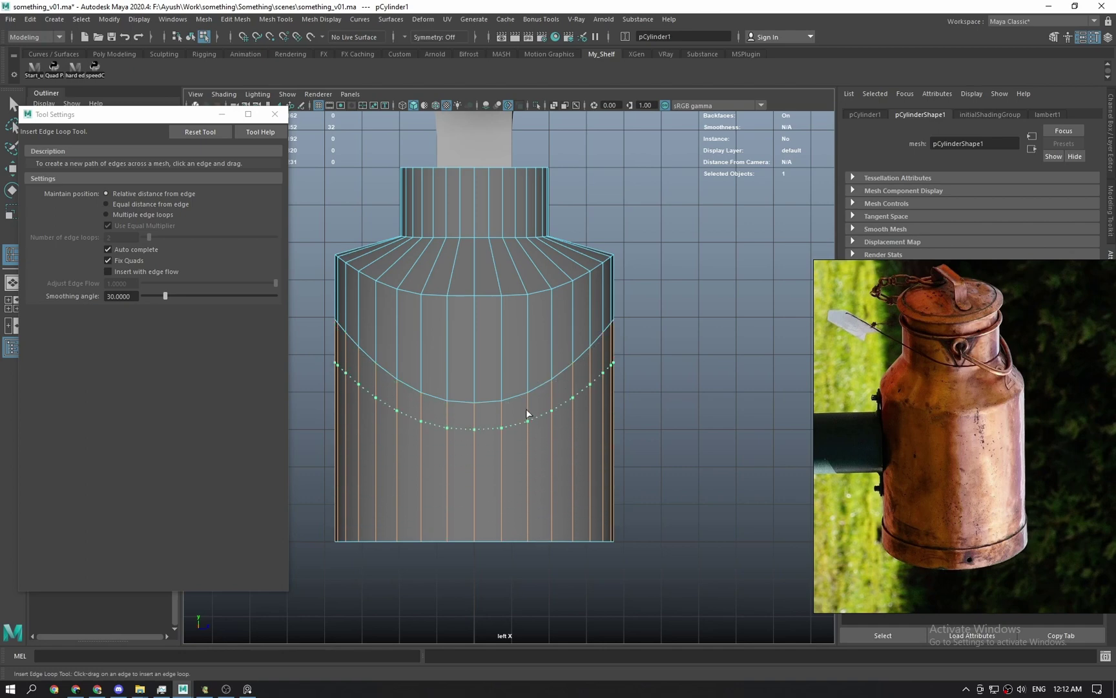
key(ctrl+z)
drag(526, 413, 503, 542)
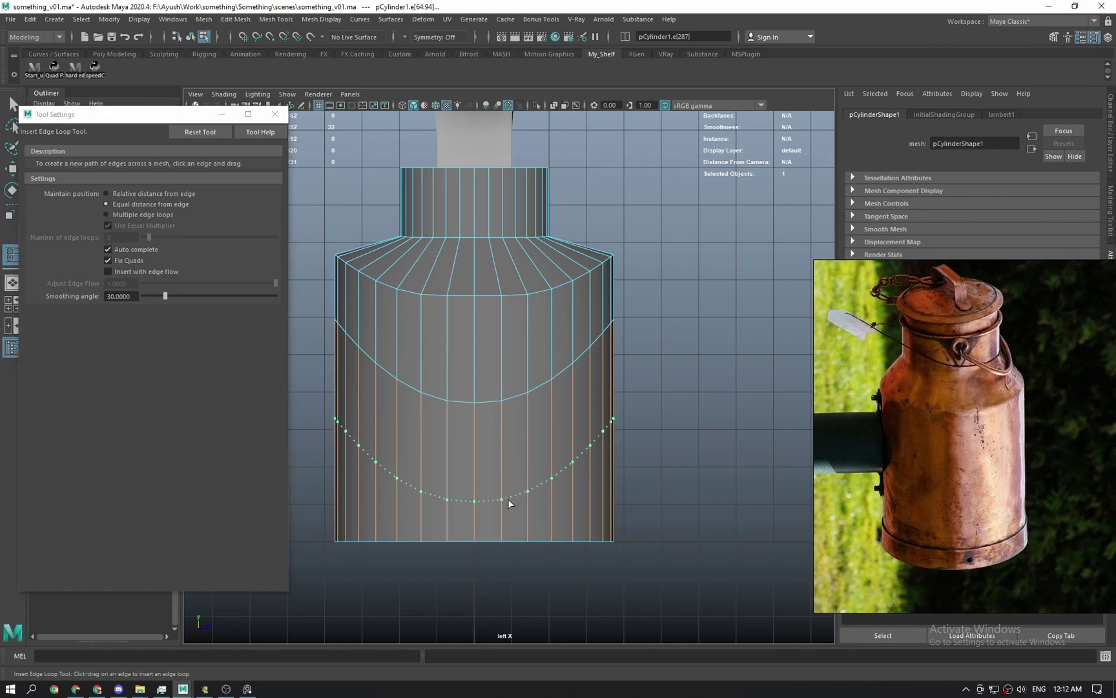
drag(508, 499, 508, 500)
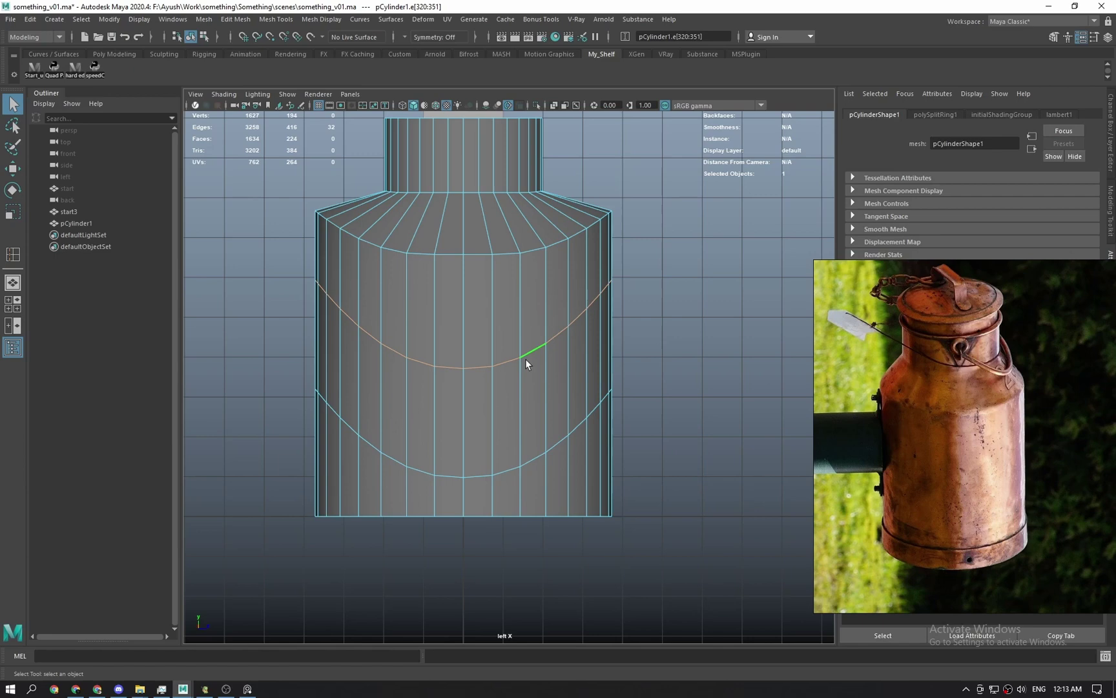
key(f)
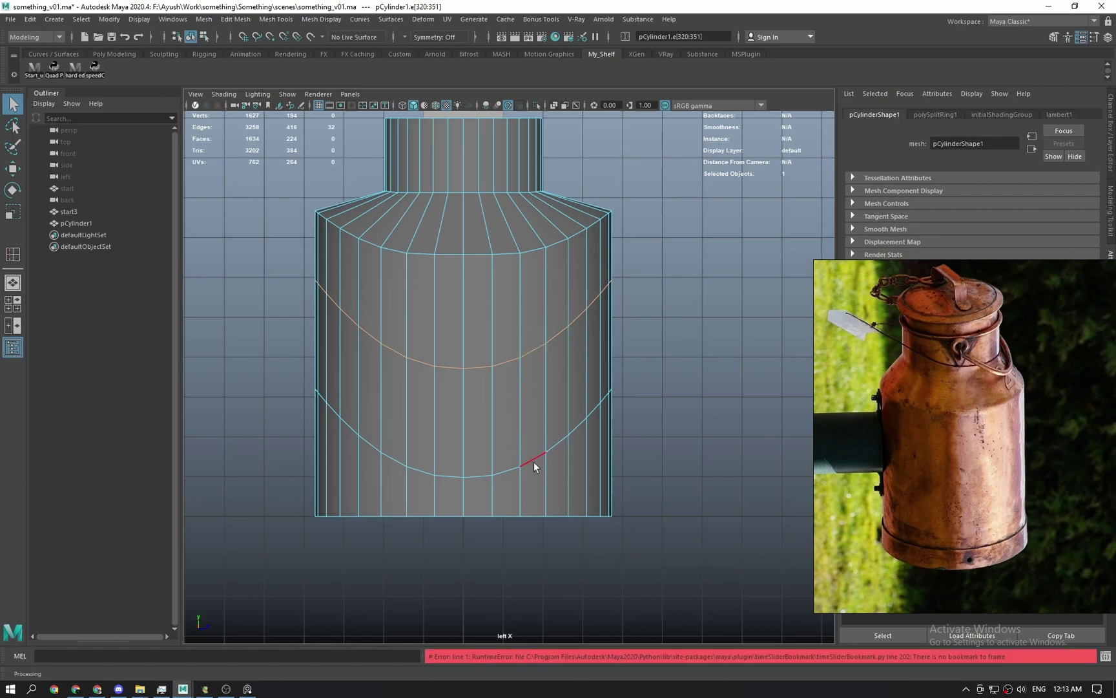
double_click(533, 462)
key(g)
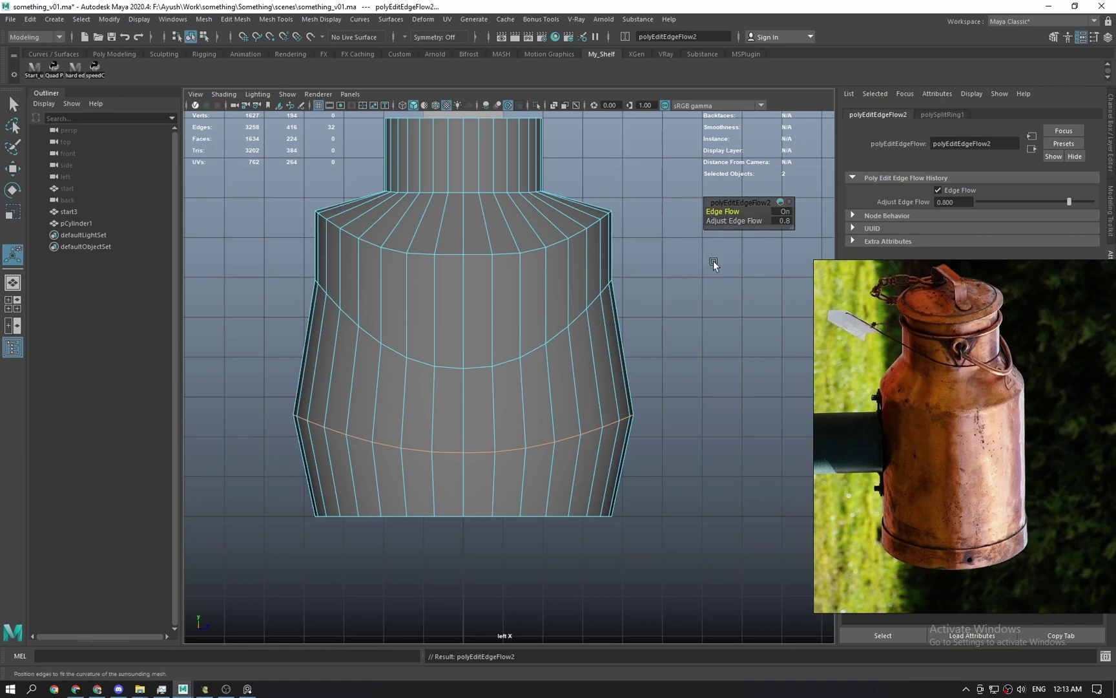
alt+middle_drag(736, 278, 721, 300)
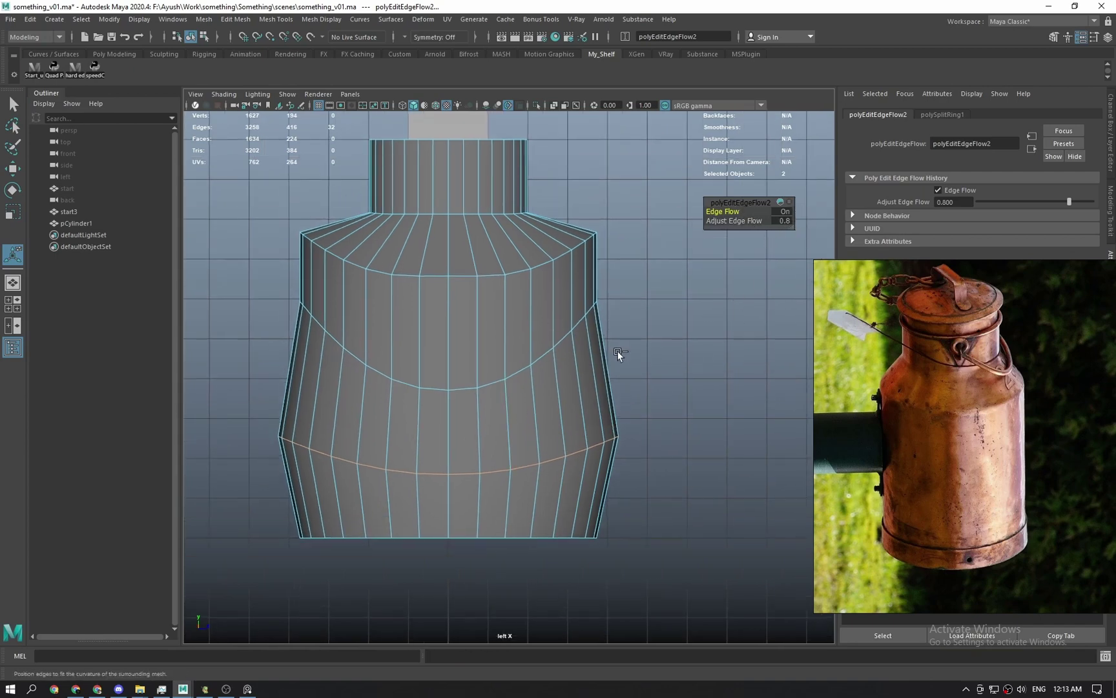
key(ctrl+z)
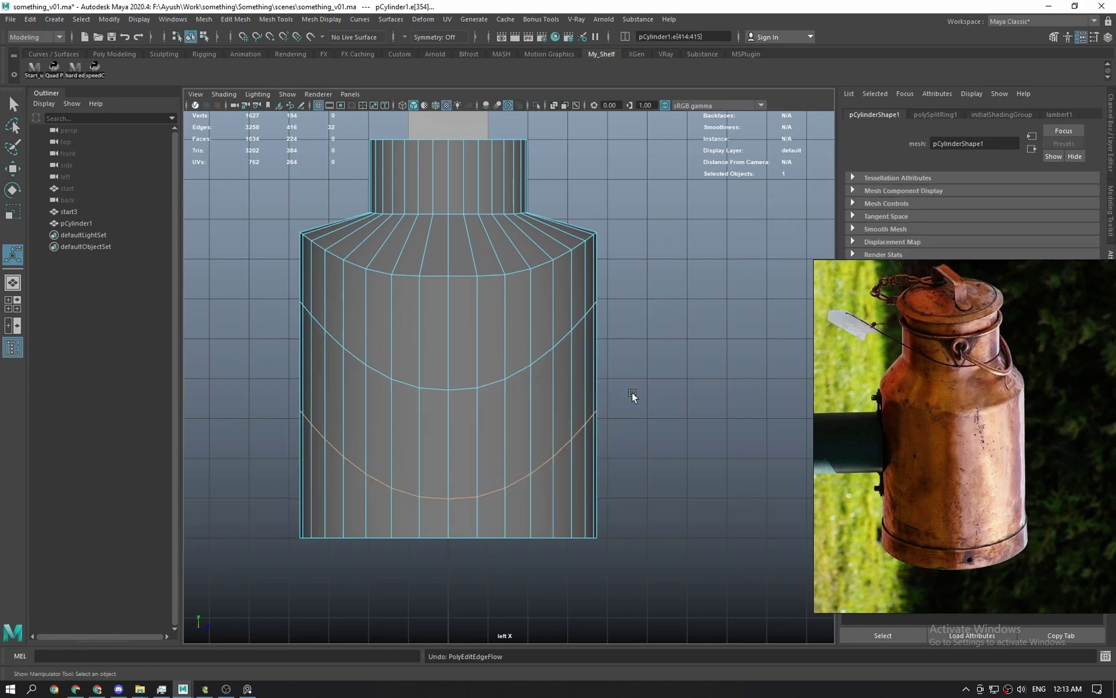
key(space)
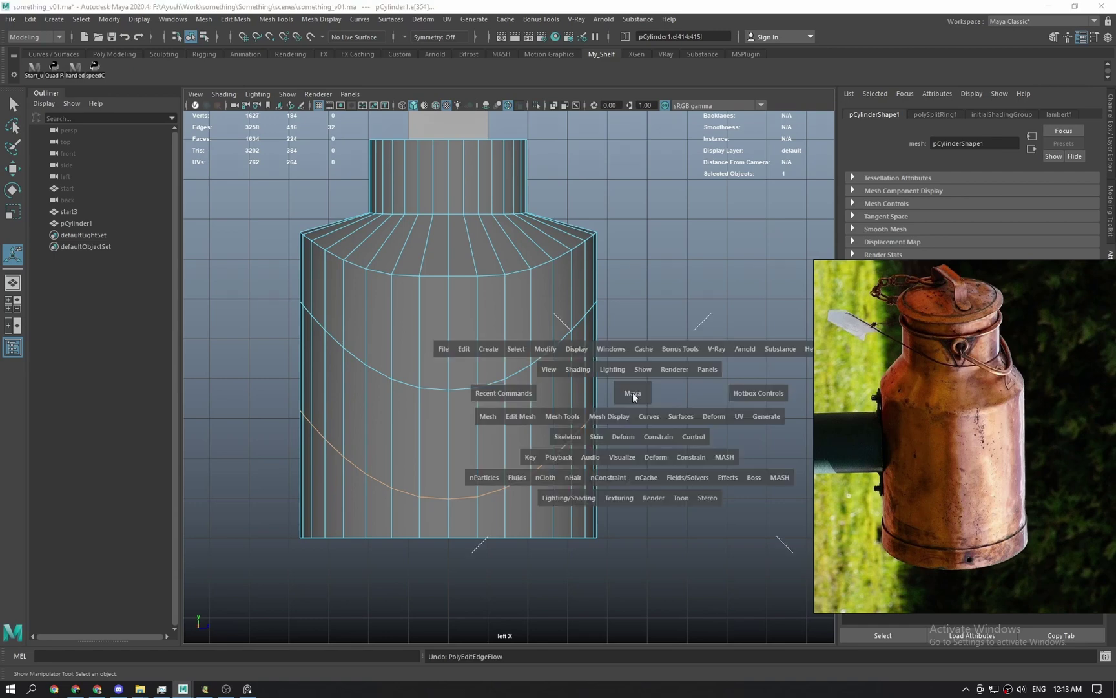
drag(633, 393, 635, 356)
alt+middle_drag(687, 494, 559, 359)
key(space)
scroll(566, 402, down, 2)
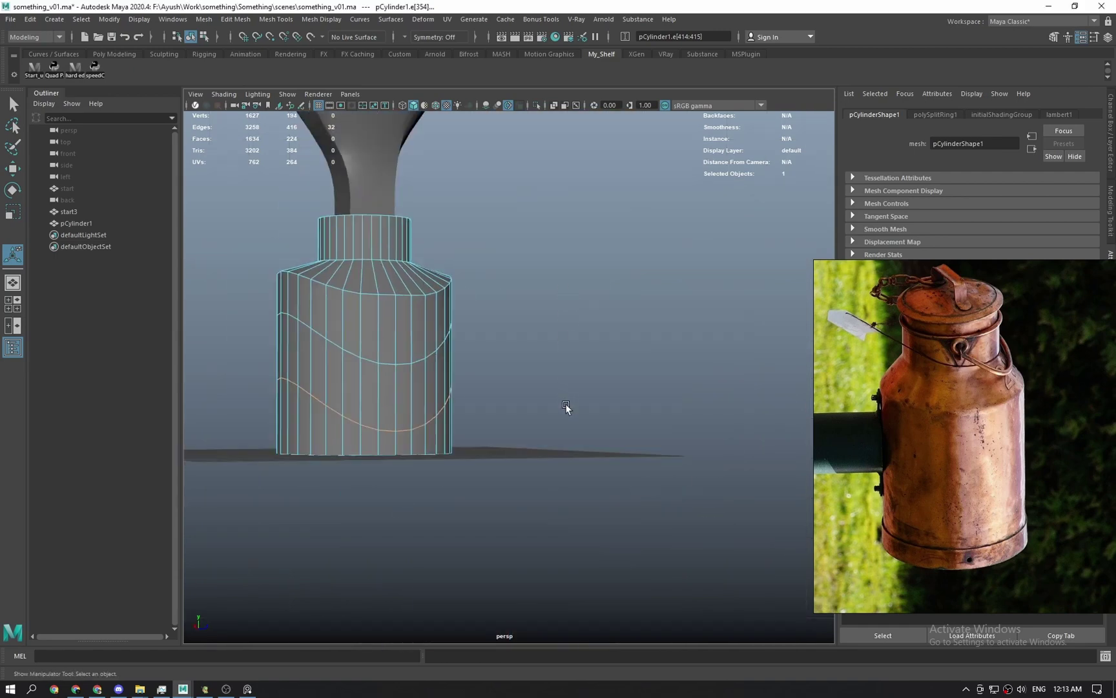
Draw a new polygon cylinder in the top view and set its Subdivisions Axis to 6.
key(space)
drag(566, 403, 556, 397)
key(q)
click(556, 397)
shift+right_drag(576, 352, 514, 356)
drag(562, 379, 674, 412)
click(654, 359)
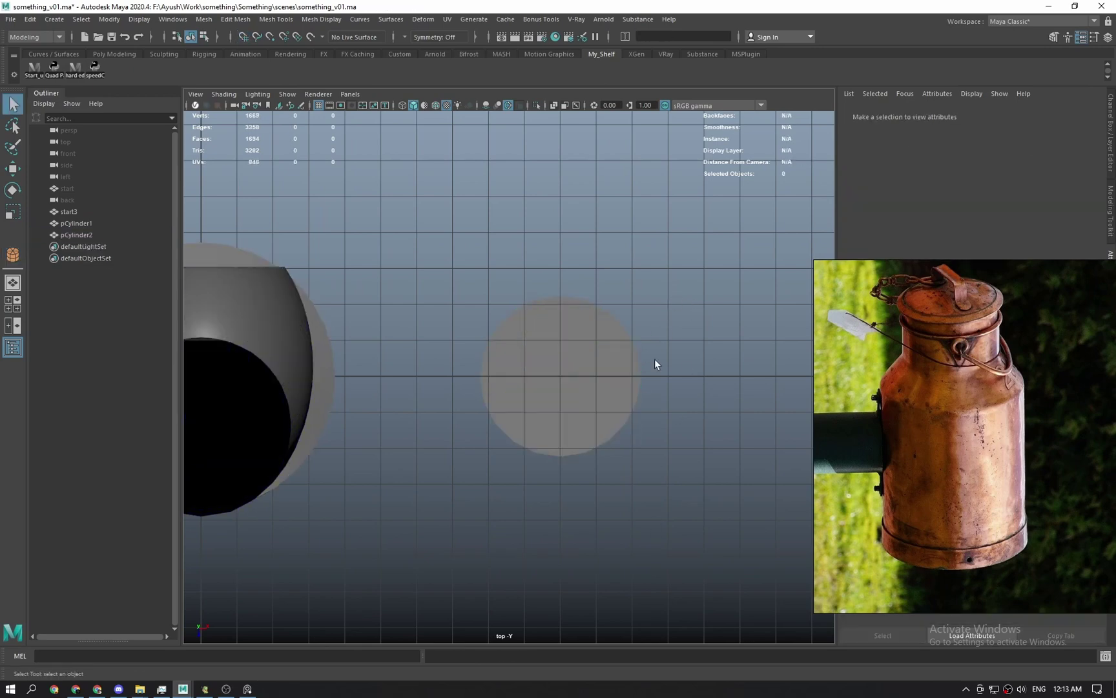
click(575, 420)
key(t)
key(Tab)
key(Tab)
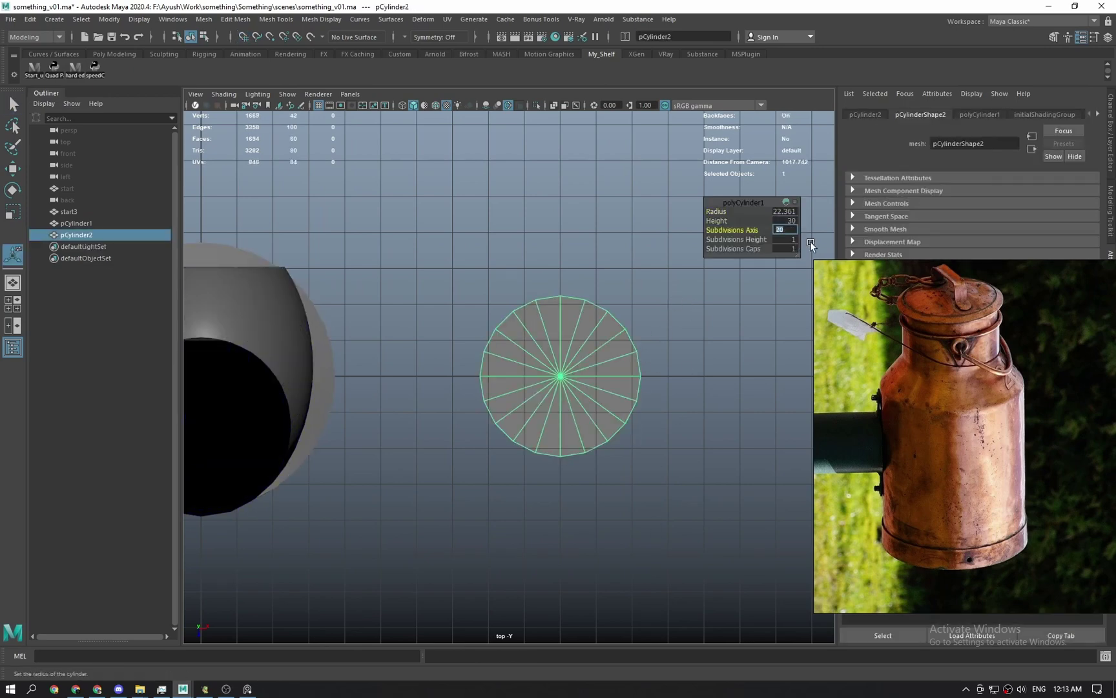
text(6)
key(Return)
In the front view, move the hexagonal cylinder's pivot down to its base.
alt+middle_drag(460, 389, 564, 402)
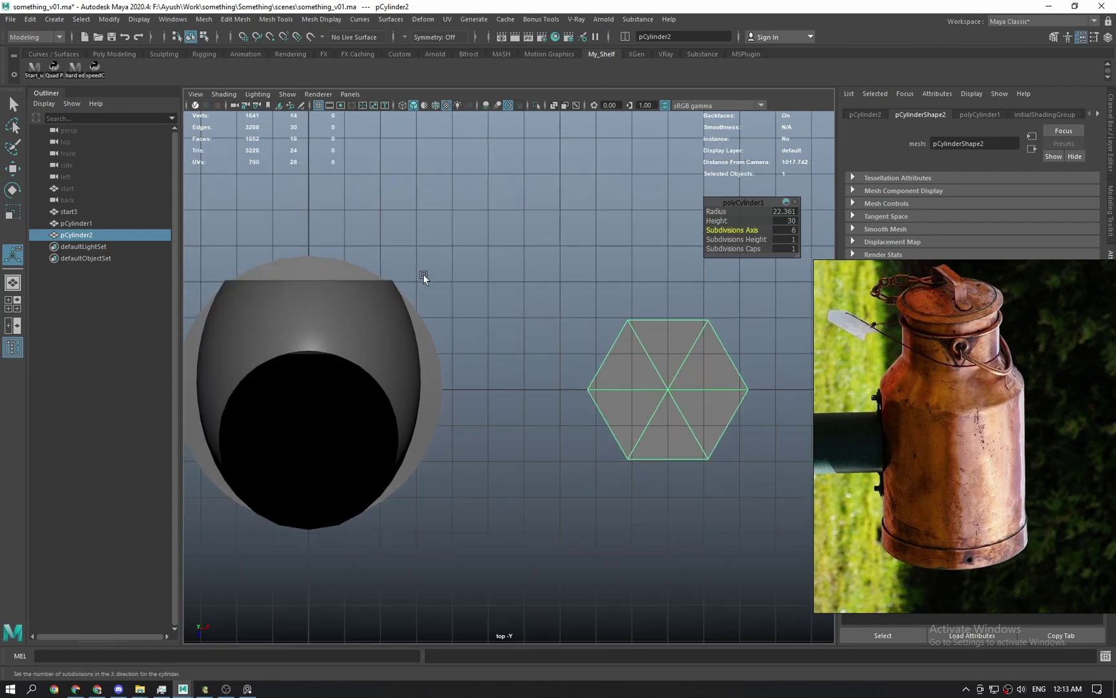
key(q)
click(426, 276)
key(space)
drag(697, 391, 696, 438)
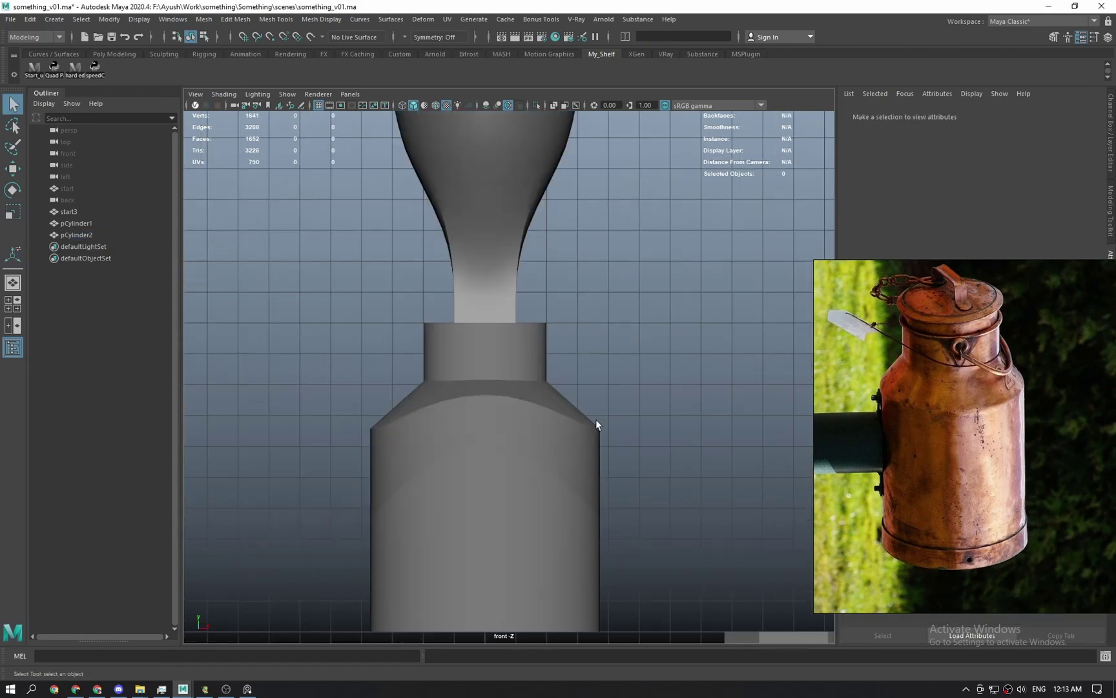
scroll(598, 424, down, 2)
alt+middle_drag(694, 443, 535, 271)
click(599, 417)
key(w)
key(d)
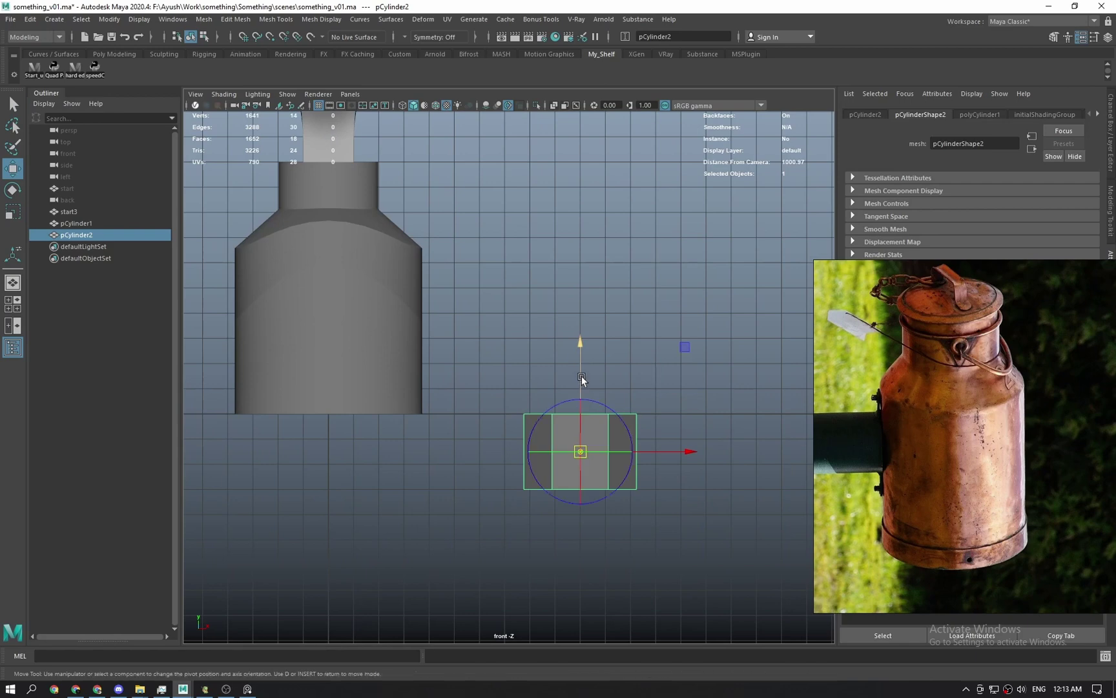
drag(584, 399, 524, 309)
Frame the hexagonal cylinder and orbit around it in the perspective view.
key(q)
key(space)
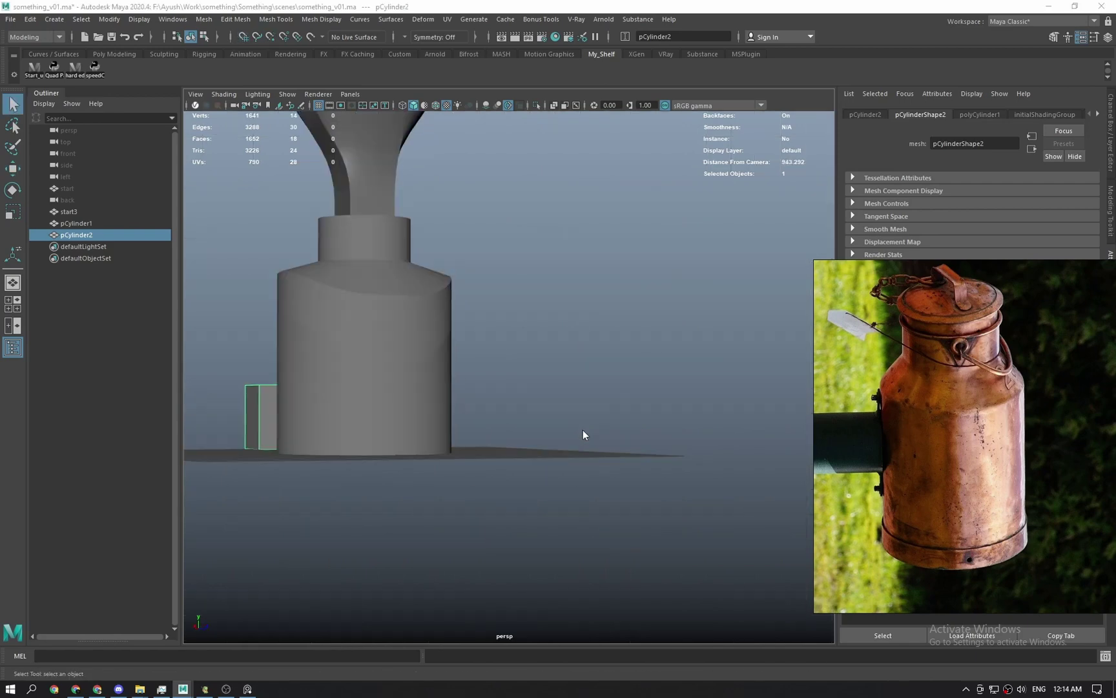
key(space)
key(f)
key(space)
scroll(577, 288, down, 3)
alt+drag(577, 288, 579, 414)
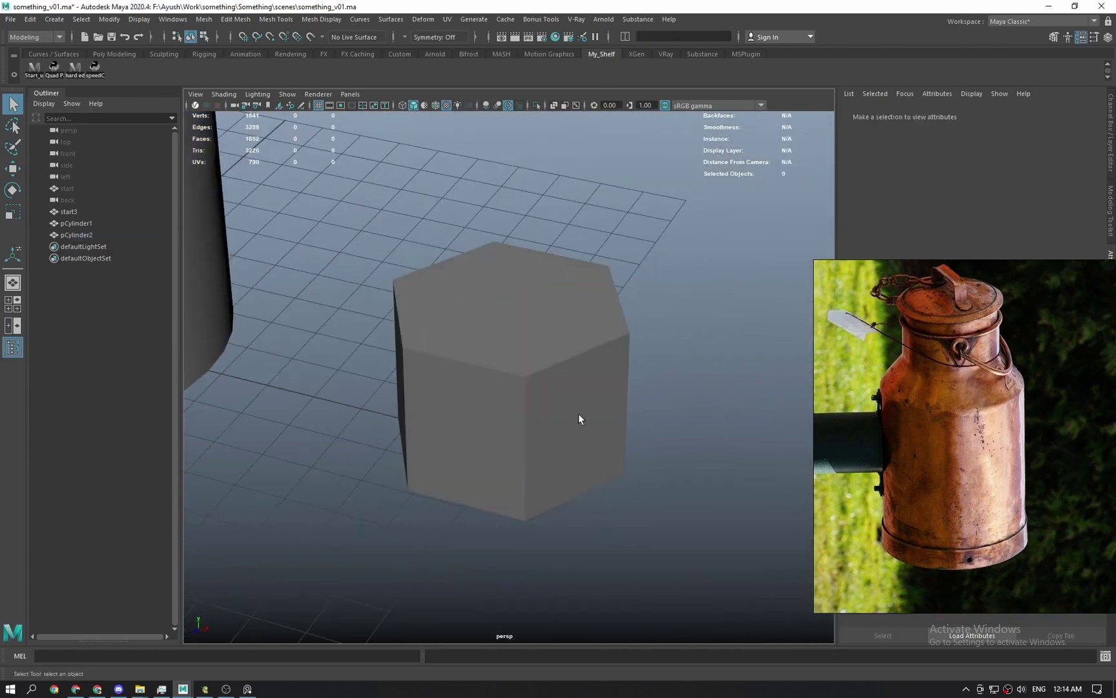
Split each of the cylinder's six side faces into two columns using linear Add Divisions.
click(582, 420)
right_drag(601, 461, 601, 423)
alt+drag(601, 439, 562, 426)
right_drag(553, 428, 705, 258)
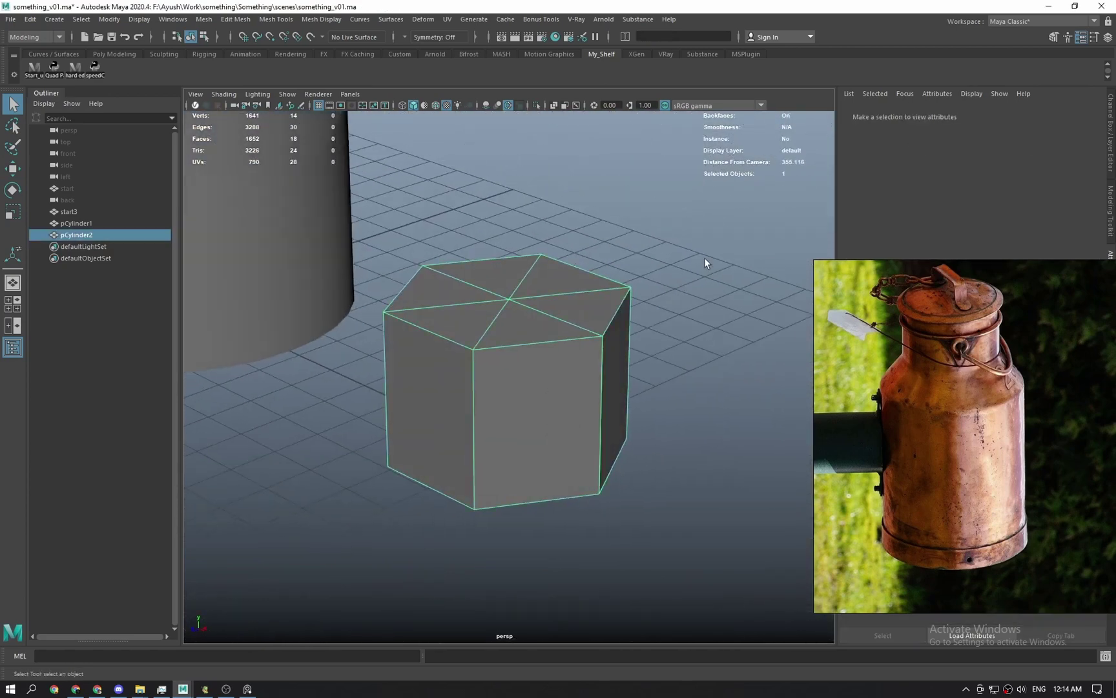
click(705, 258)
click(516, 358)
click(227, 22)
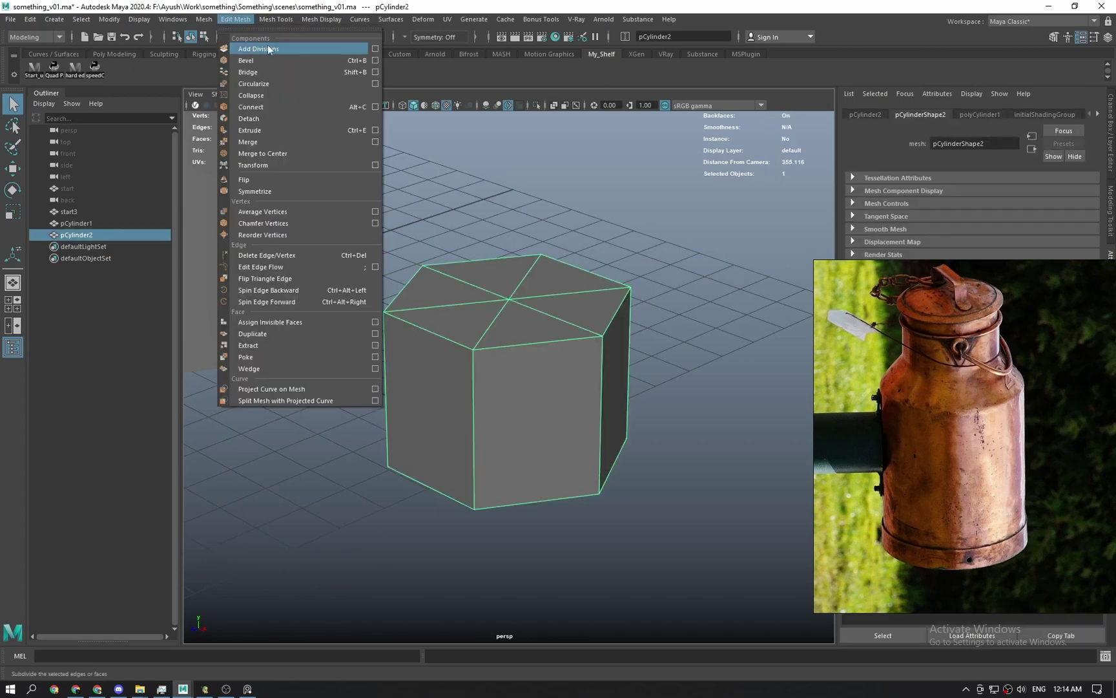
click(375, 49)
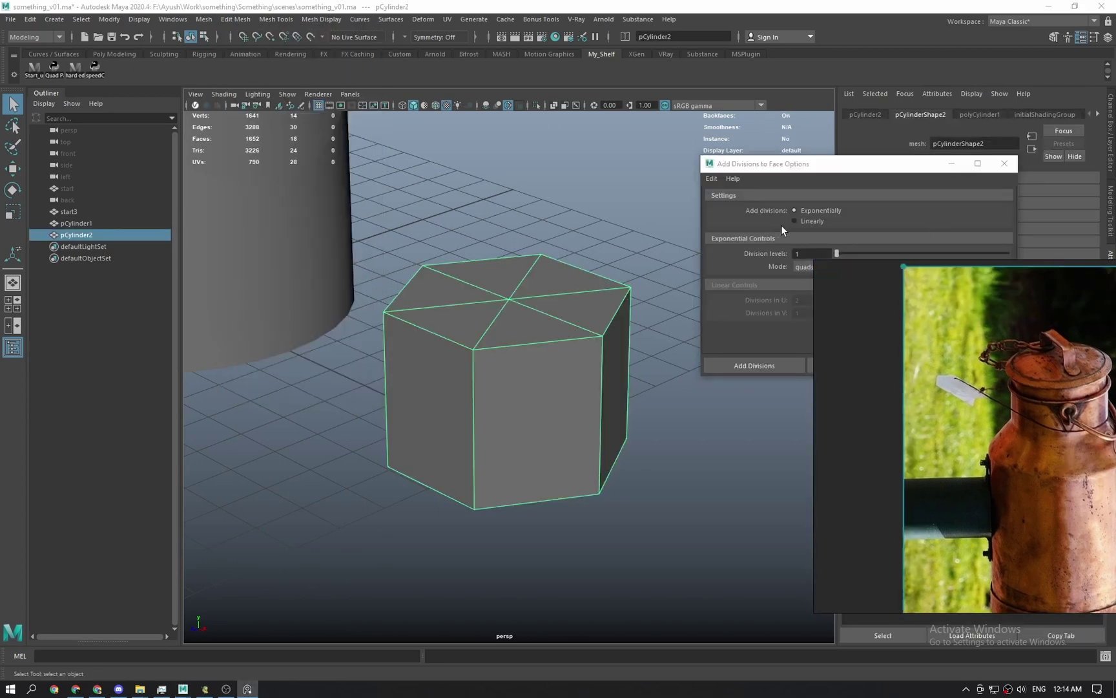
click(796, 221)
click(859, 366)
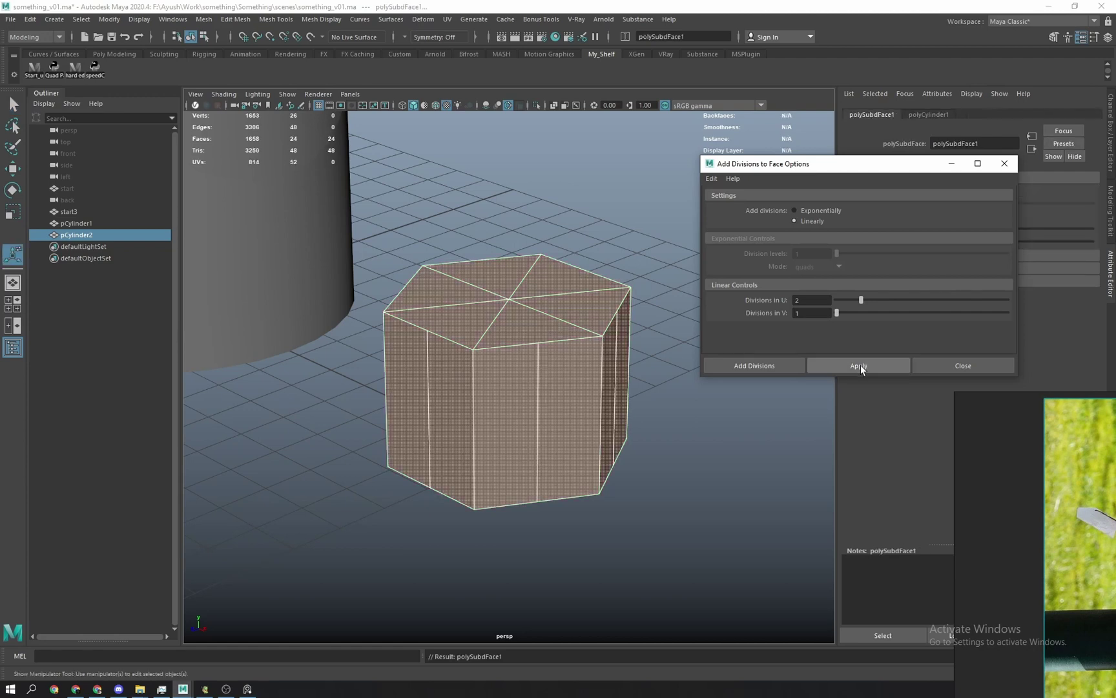
Select every second vertical edge around the cylinder's ring.
key(F10)
click(537, 420)
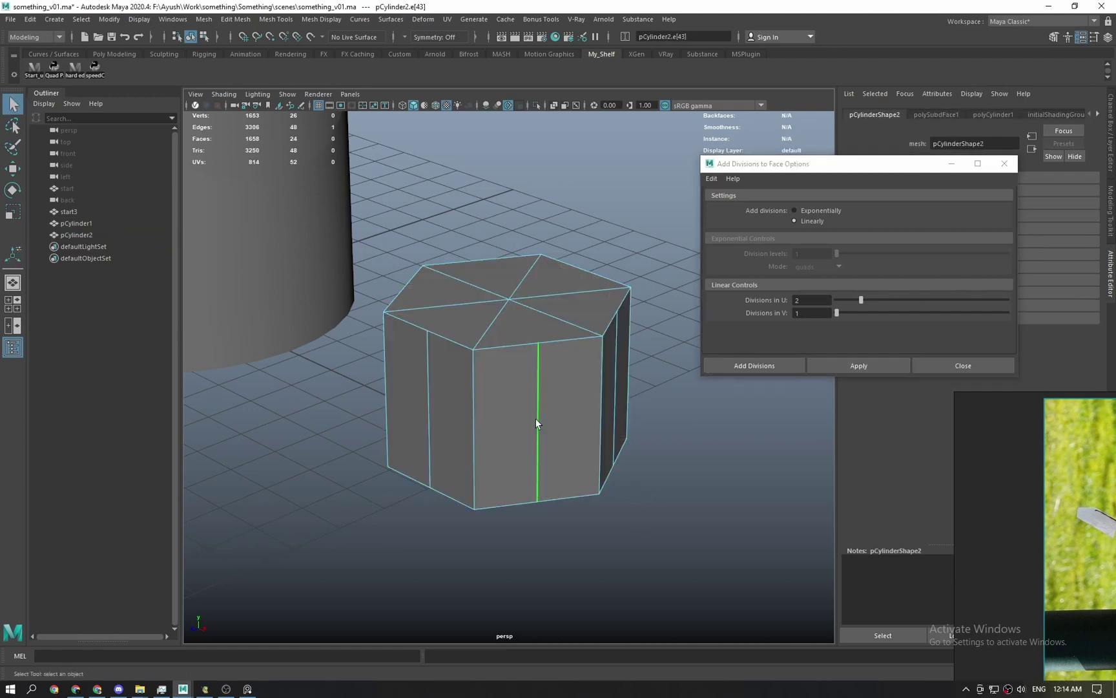
shift+click(429, 399)
shift+right_click(429, 400)
mouse_move(446, 631)
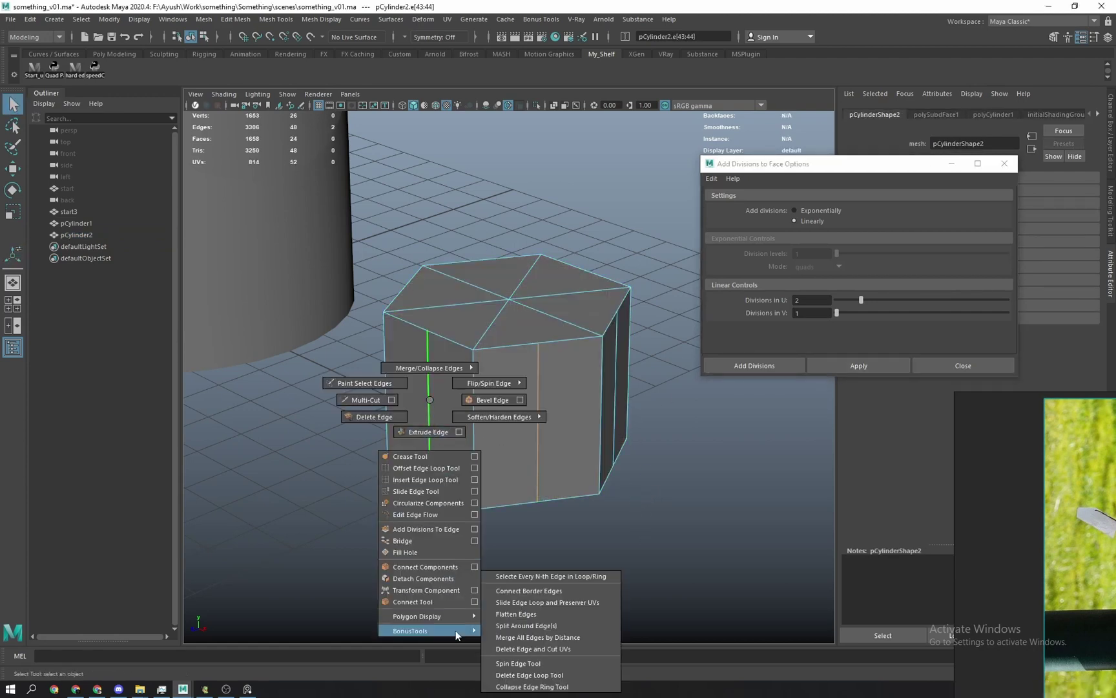
click(544, 576)
alt+drag(620, 465, 503, 422)
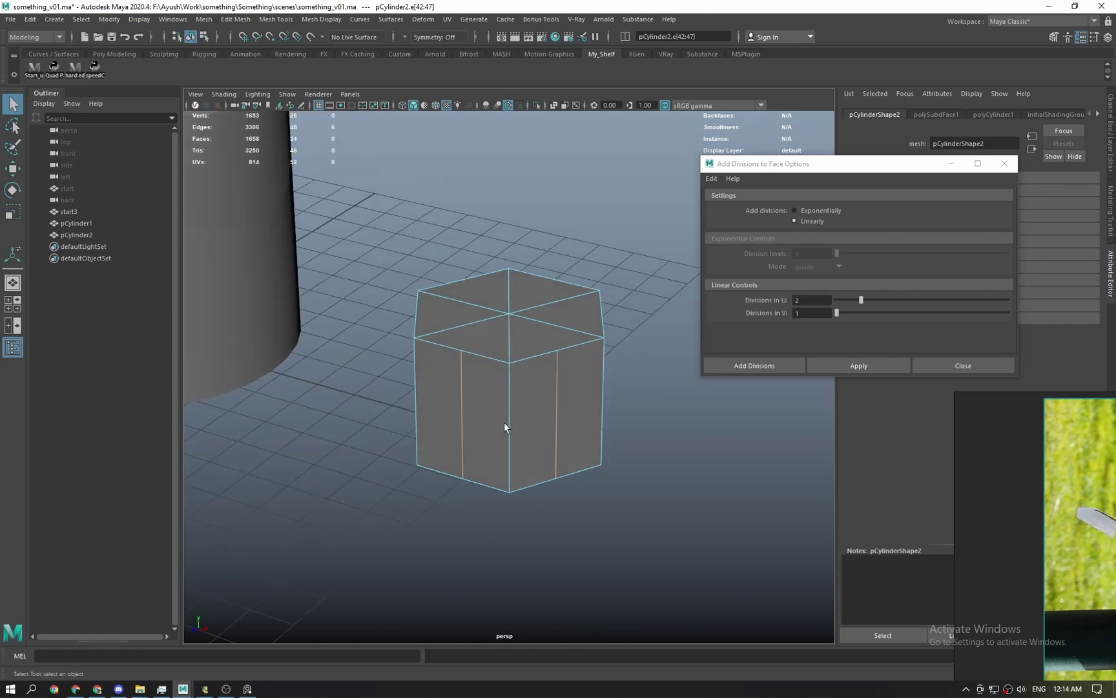
Apply Edit Edge Flow with Adjust Edge Flow set to 1.
shift+right_click(524, 368)
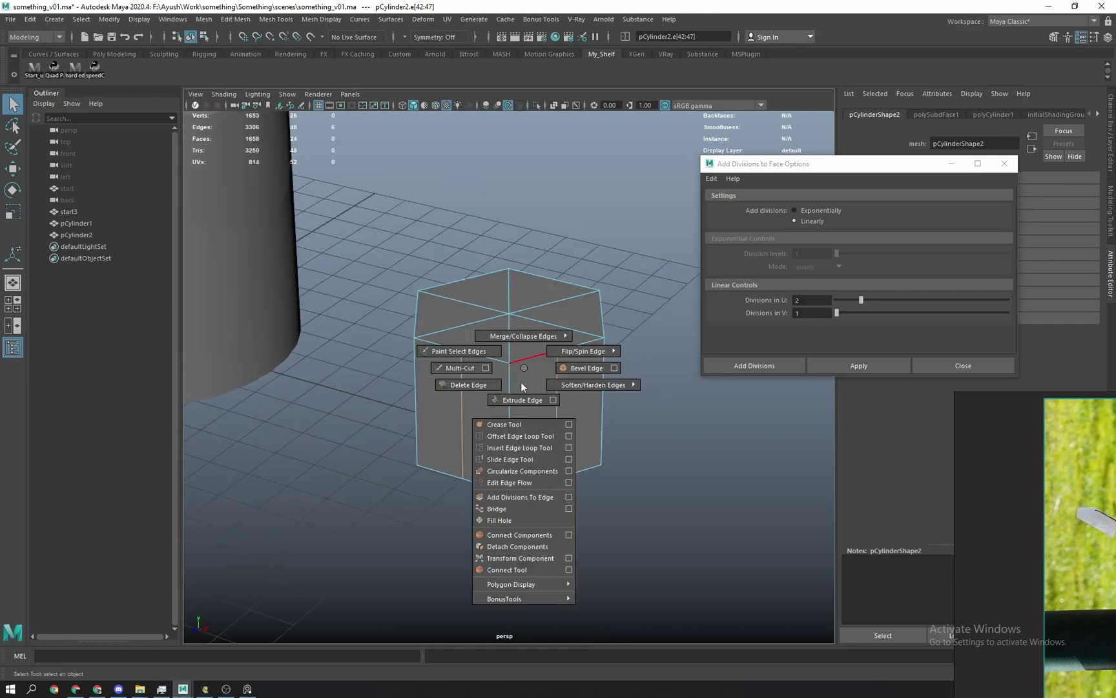
click(569, 485)
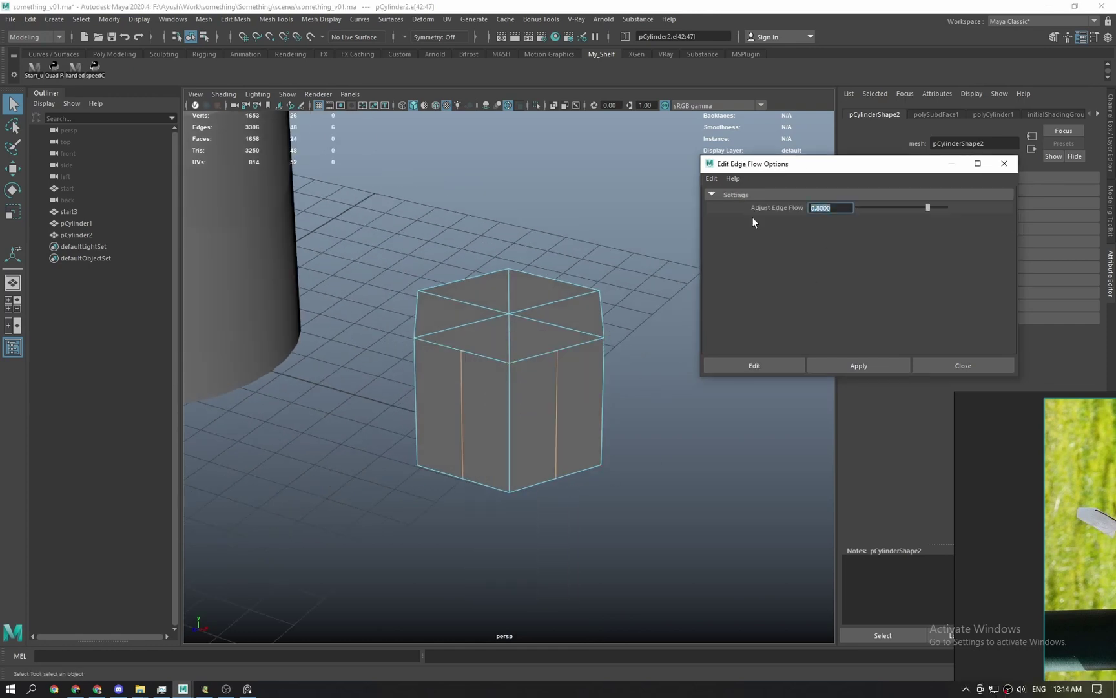
text(1)
click(851, 367)
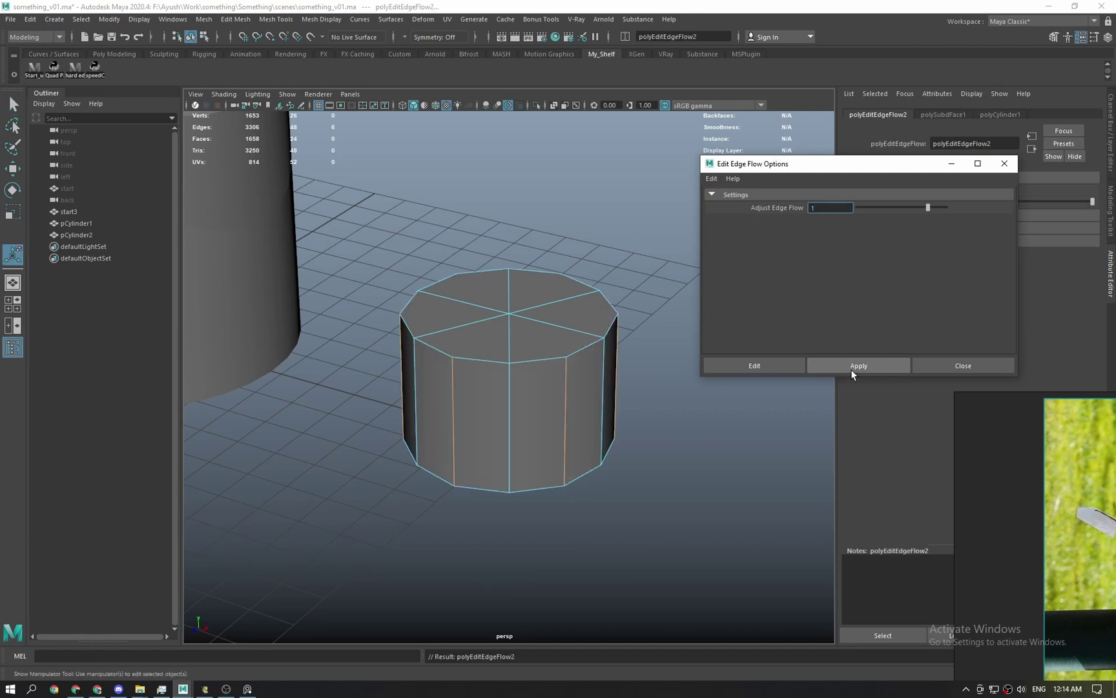
Reselect the cylinder's edges and switch to the top view.
double_click(556, 328)
shift+click(504, 351)
key(space)
drag(502, 351, 466, 342)
alt+middle_drag(619, 414, 431, 388)
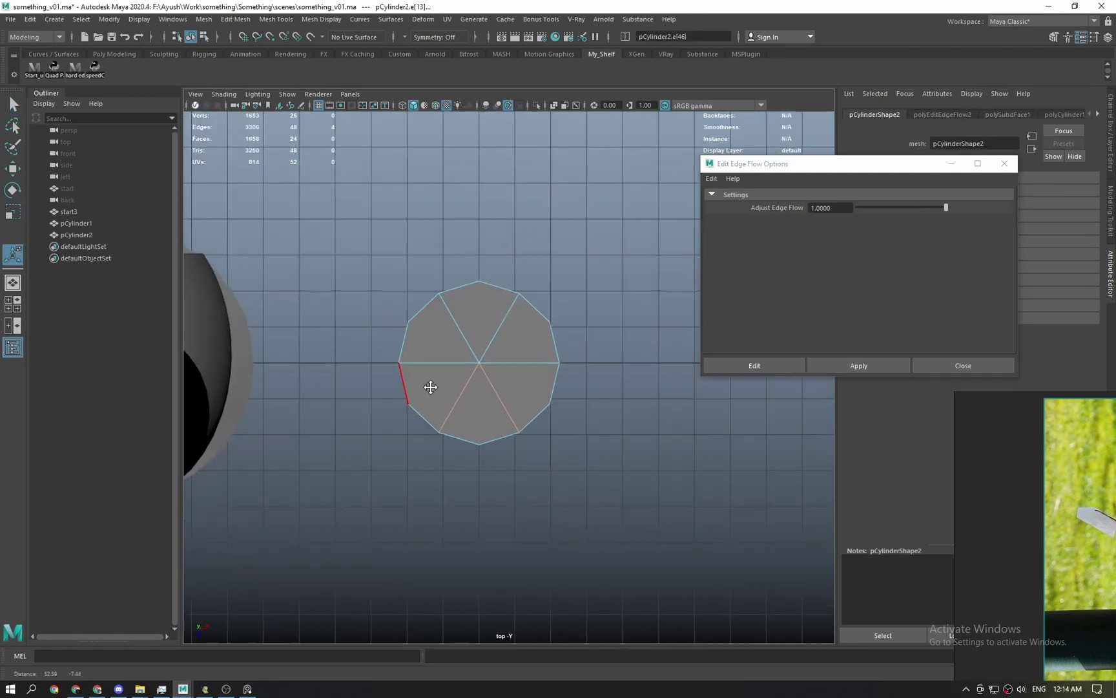
Create a new reference cylinder with 12 subdivisions around the axis.
scroll(520, 276, up, 2)
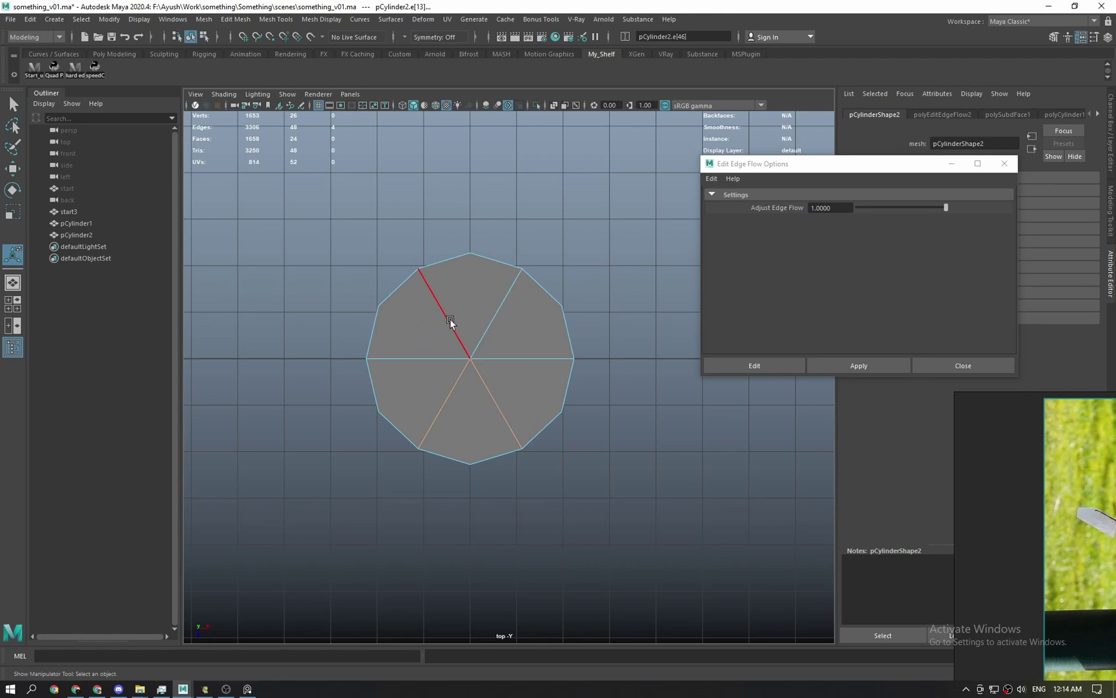
alt+middle_drag(570, 320, 516, 333)
right_drag(416, 341, 475, 304)
key(q)
click(626, 282)
alt+middle_drag(622, 279, 521, 260)
shift+right_click(515, 257)
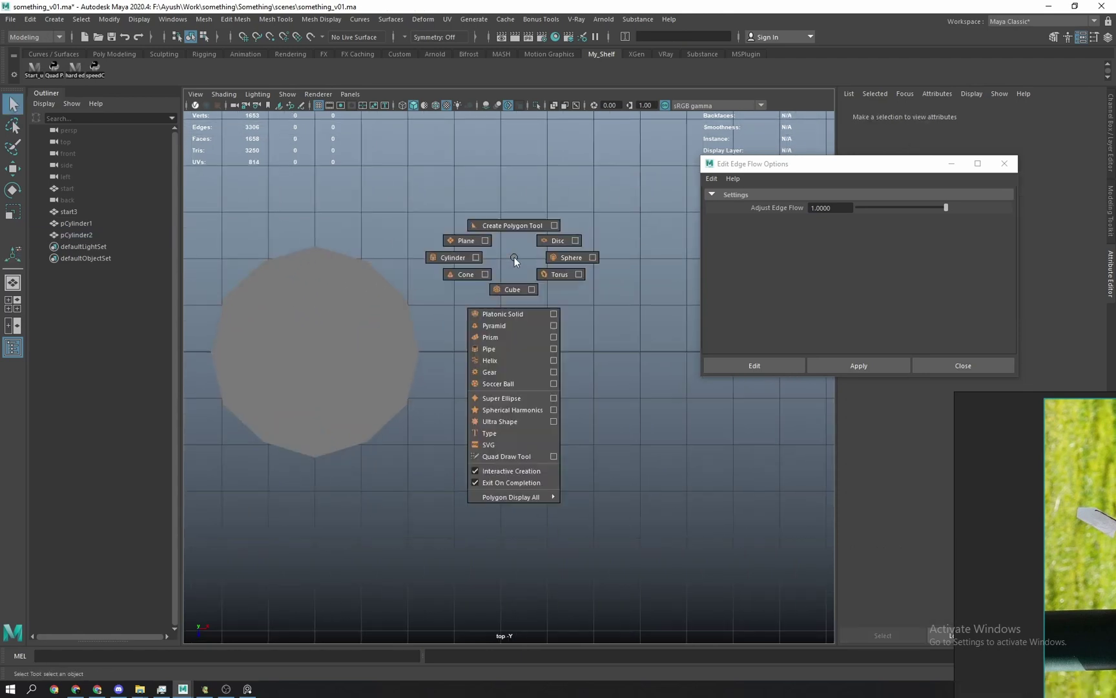
click(453, 257)
mouse_move(548, 352)
mouse_down()
mouse_move(623, 423)
mouse_move(638, 400)
mouse_up()
click(785, 230)
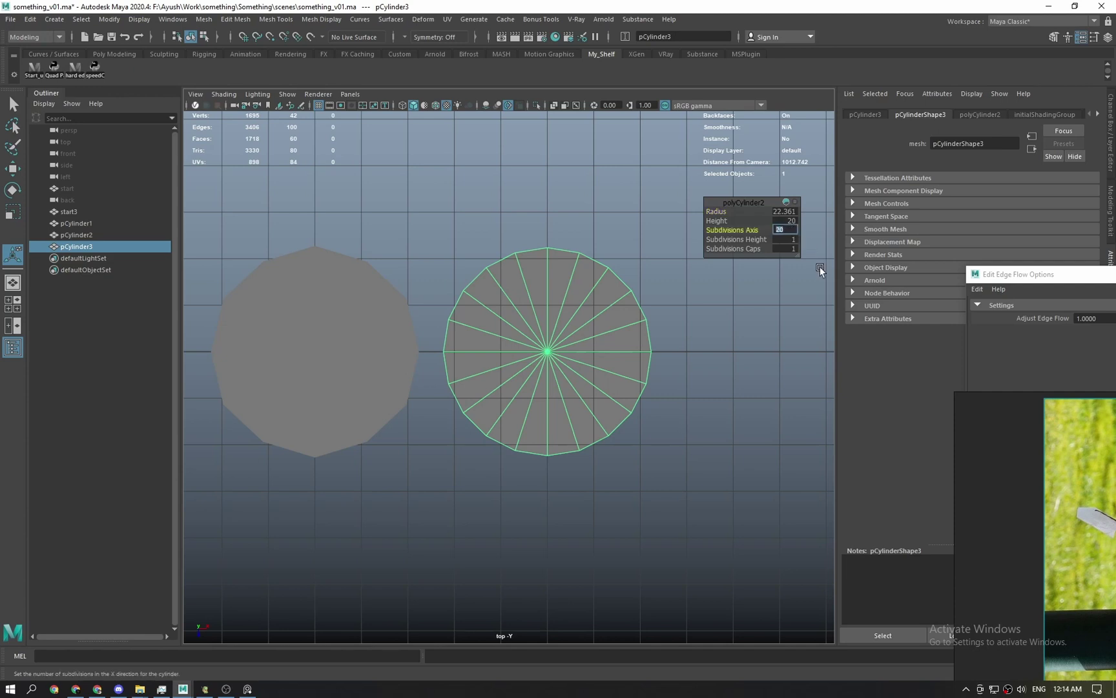
text(12)
key(Return)
Move the 12-sided cylinder onto pCylinder2 and show the scene in wireframe.
key(w)
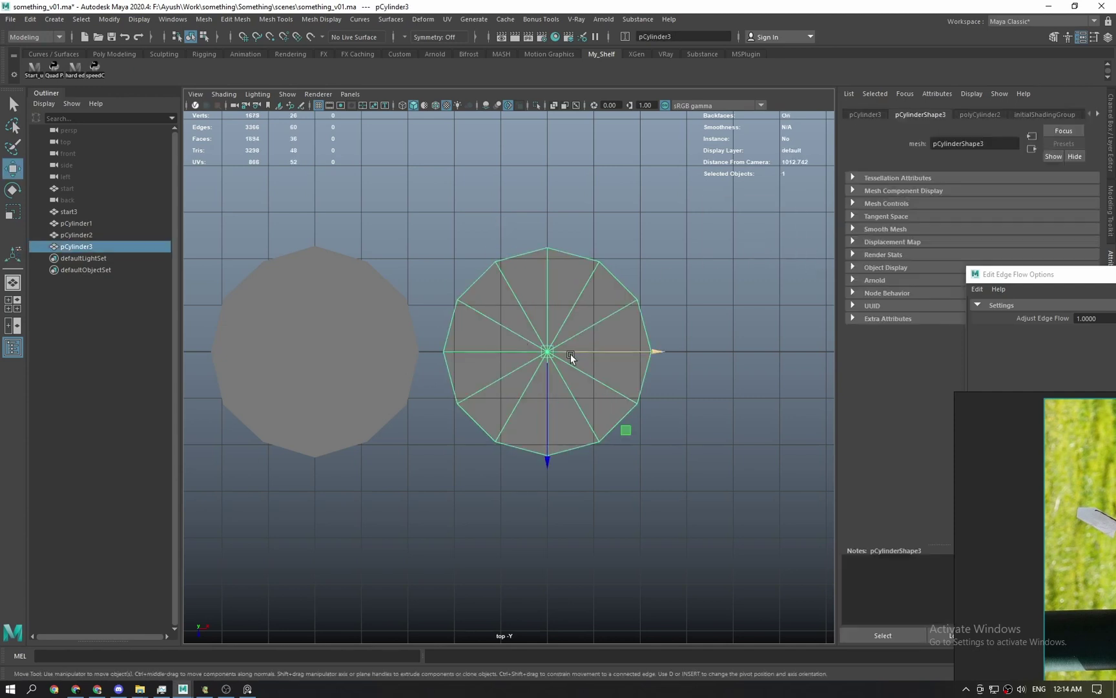
drag(571, 353, 318, 351)
key(4)
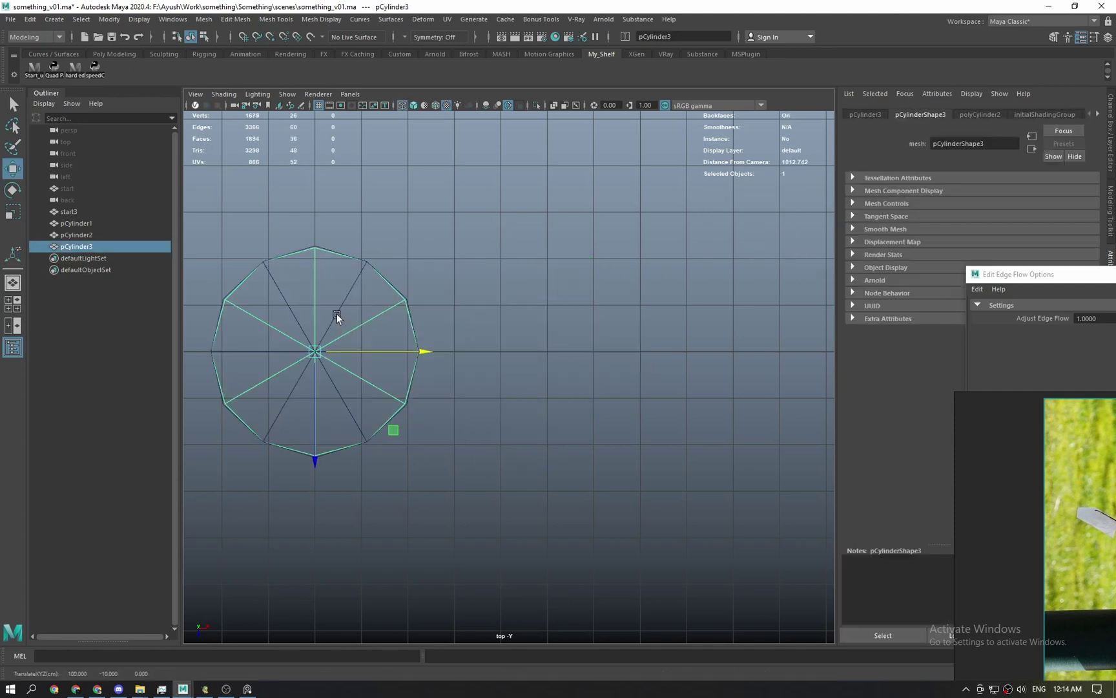
scroll(336, 313, up, 10)
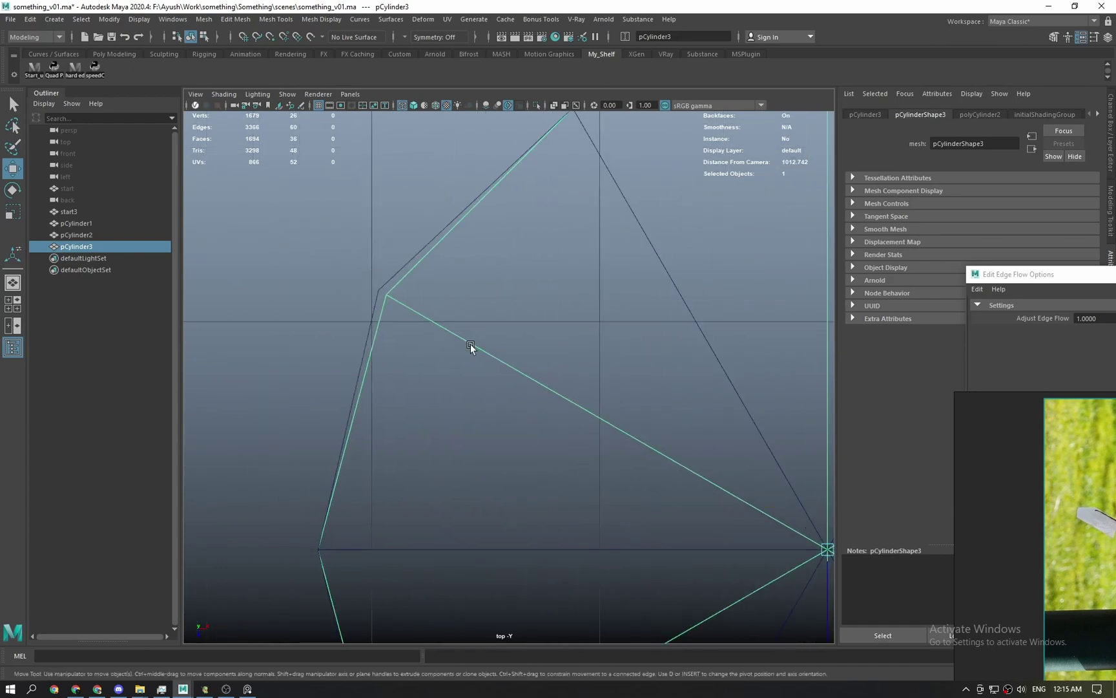
scroll(470, 344, down, 3)
scroll(468, 310, down, 2)
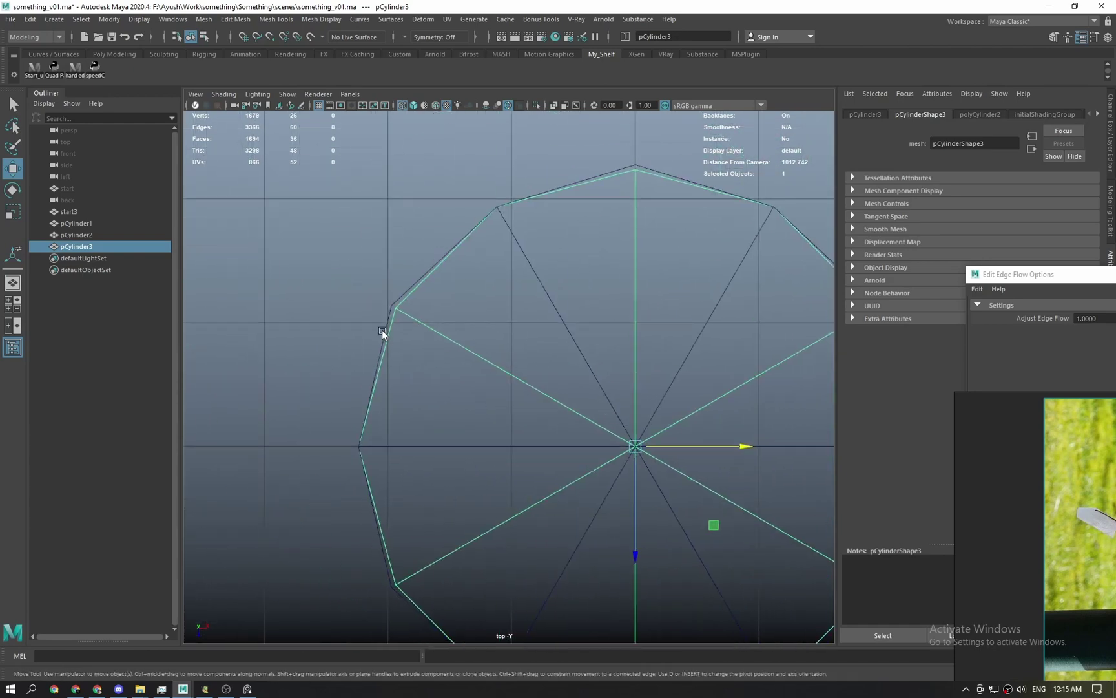
Select pCylinder2 and lower its Adjust Edge Flow to 0.8.
key(q)
click(407, 288)
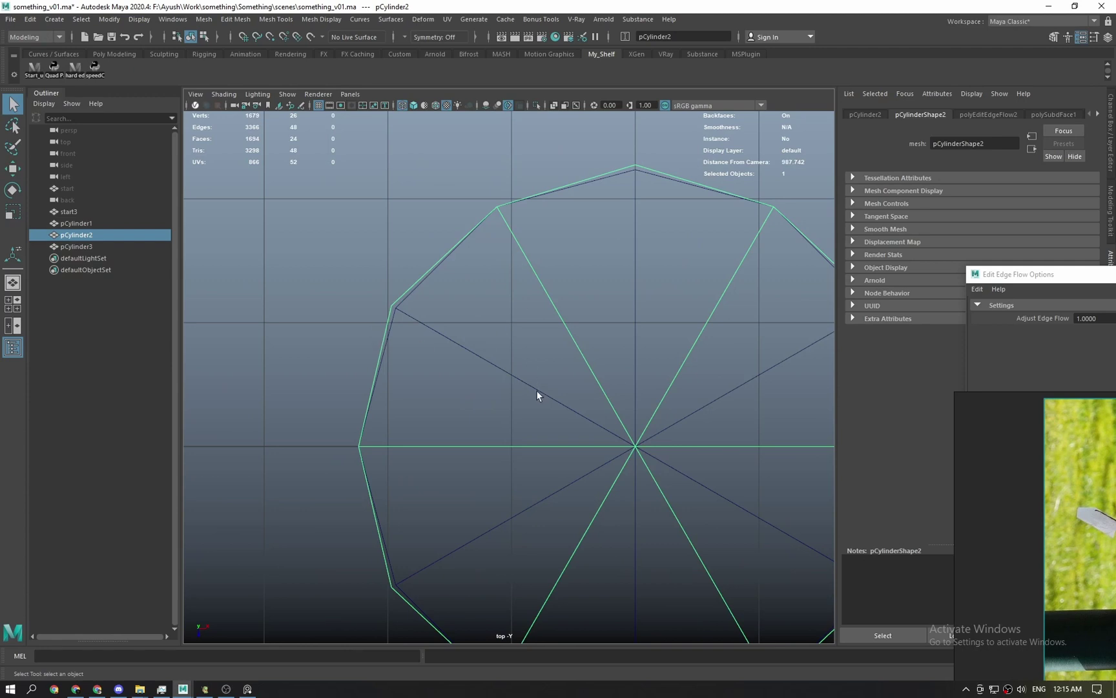
alt+middle_drag(531, 439, 473, 439)
alt+right_drag(473, 440, 446, 362)
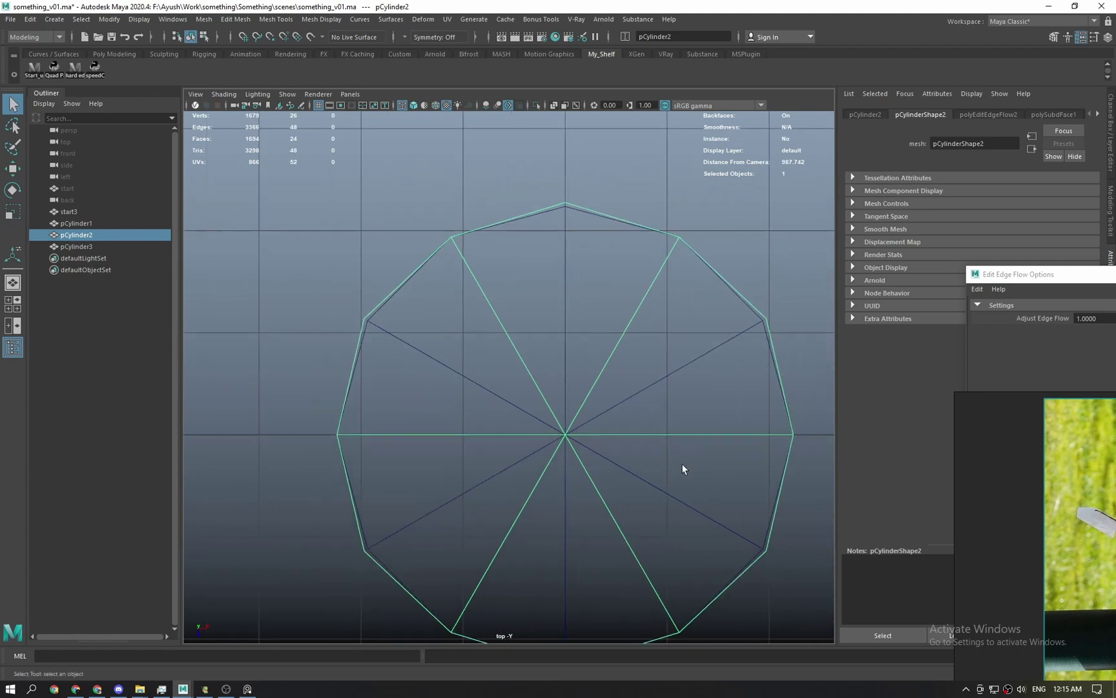
alt+middle_drag(683, 468, 590, 397)
key(t)
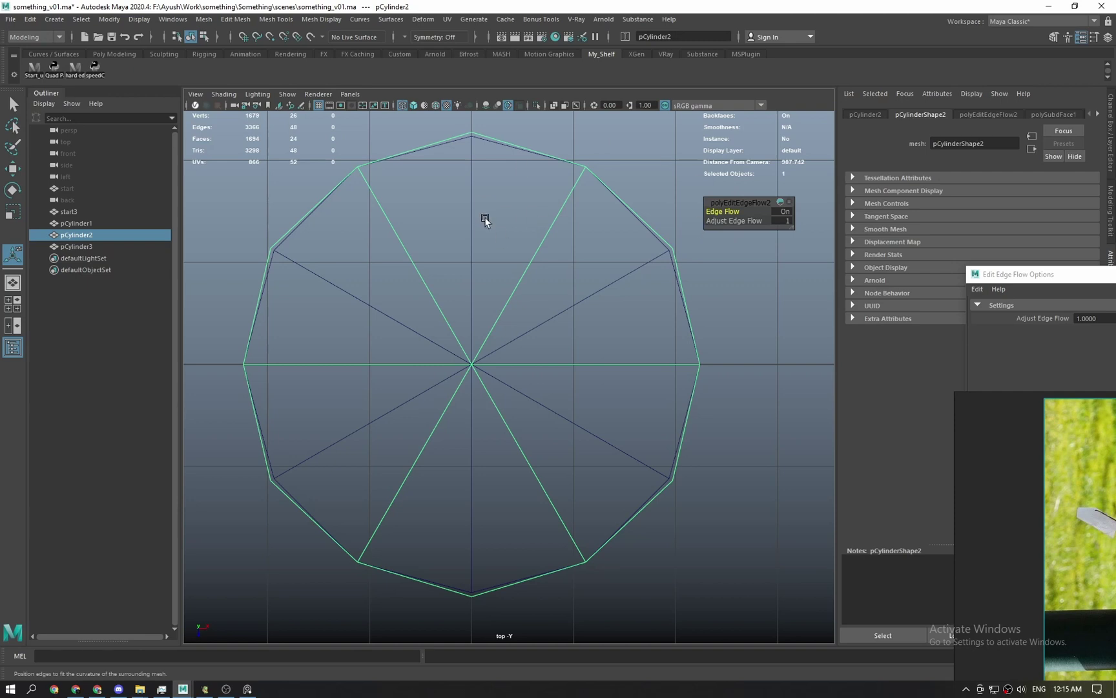
click(784, 221)
text(0.8)
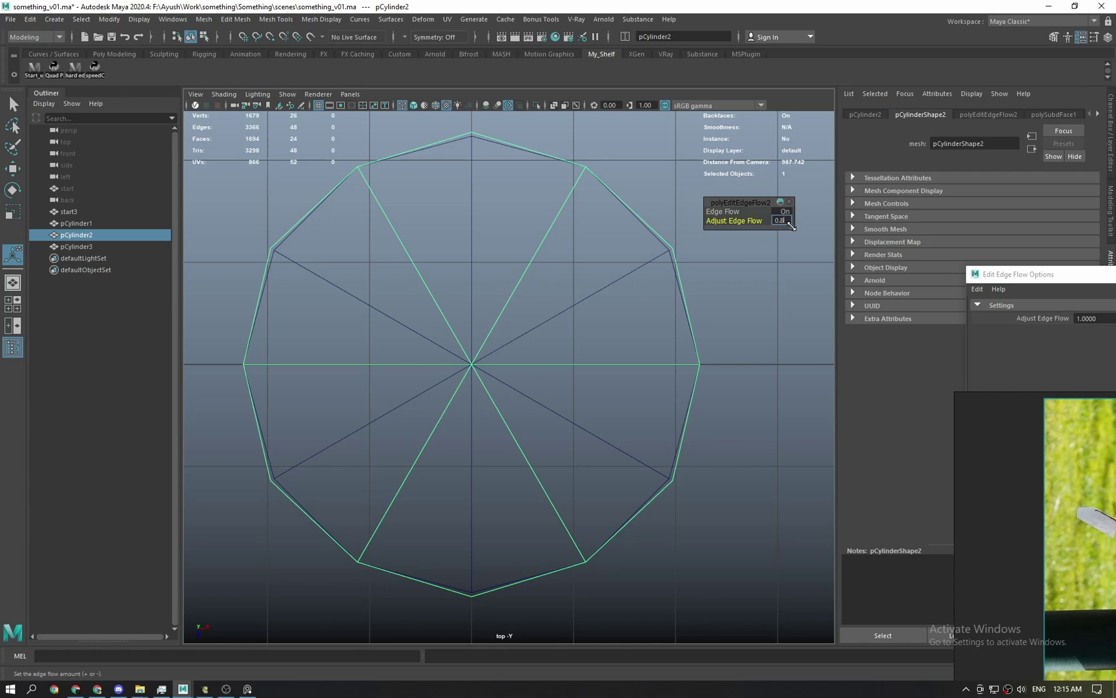
key(Return)
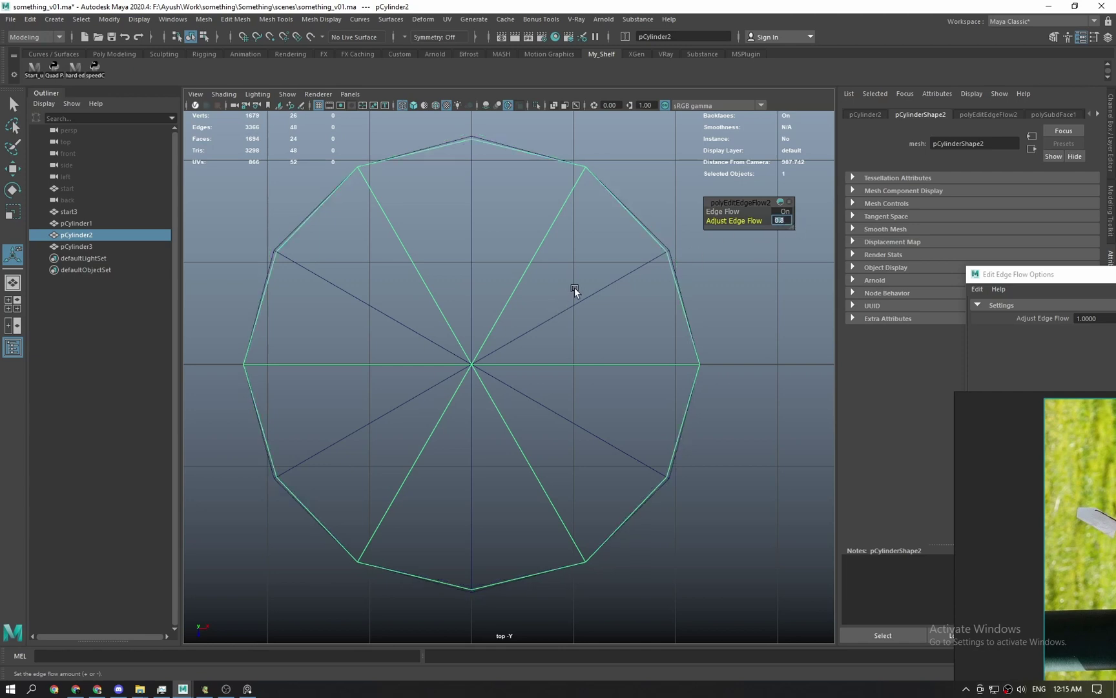
Zoom in on the outline and nudge Adjust Edge Flow up to about 0.85 to match.
alt+middle_drag(575, 288, 614, 355)
scroll(594, 334, up, 1)
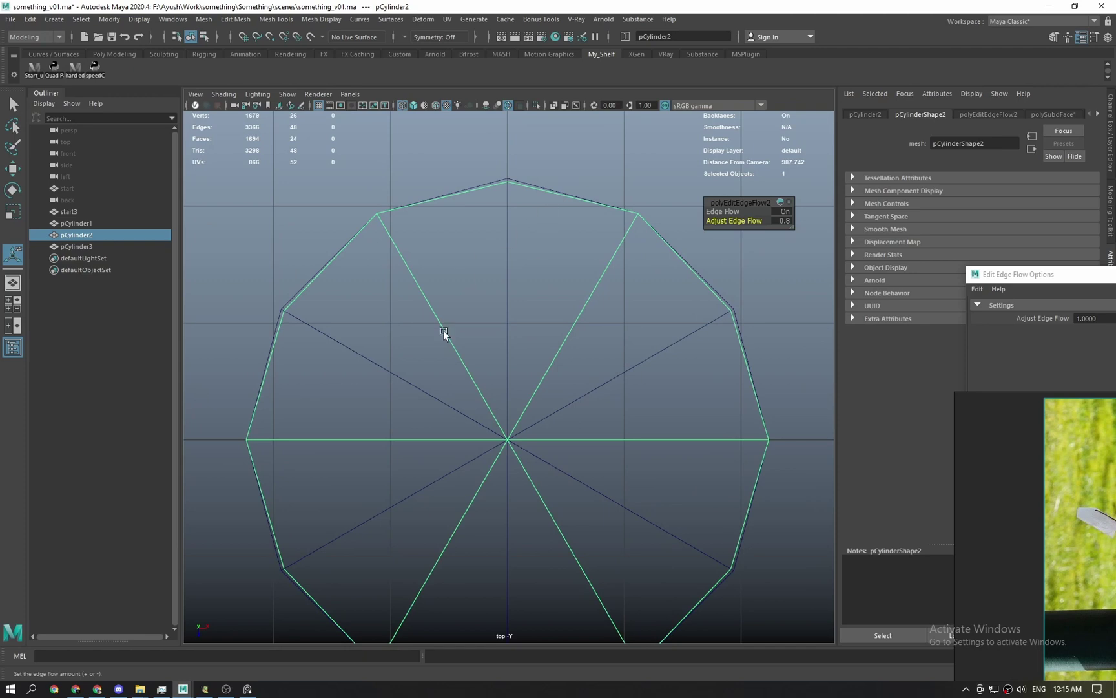
alt+middle_drag(450, 395, 460, 281)
alt+middle_drag(637, 237, 614, 378)
scroll(460, 340, up, 2)
scroll(544, 331, up, 2)
alt+middle_drag(532, 233, 530, 304)
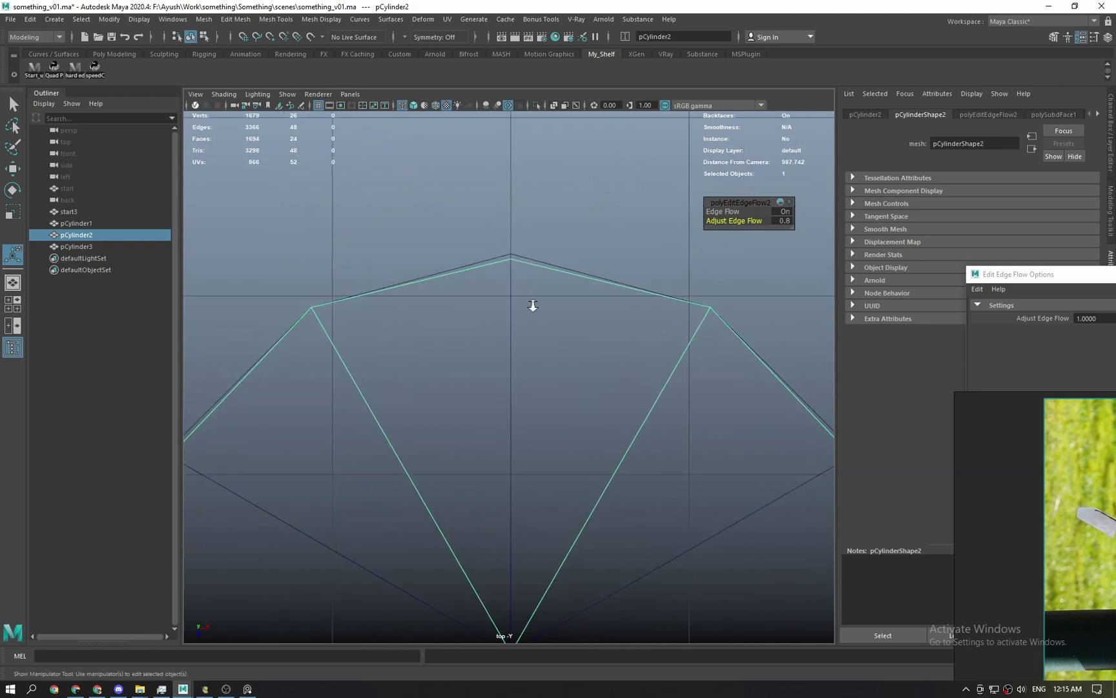
scroll(531, 304, up, 1)
middle_drag(739, 221, 743, 221)
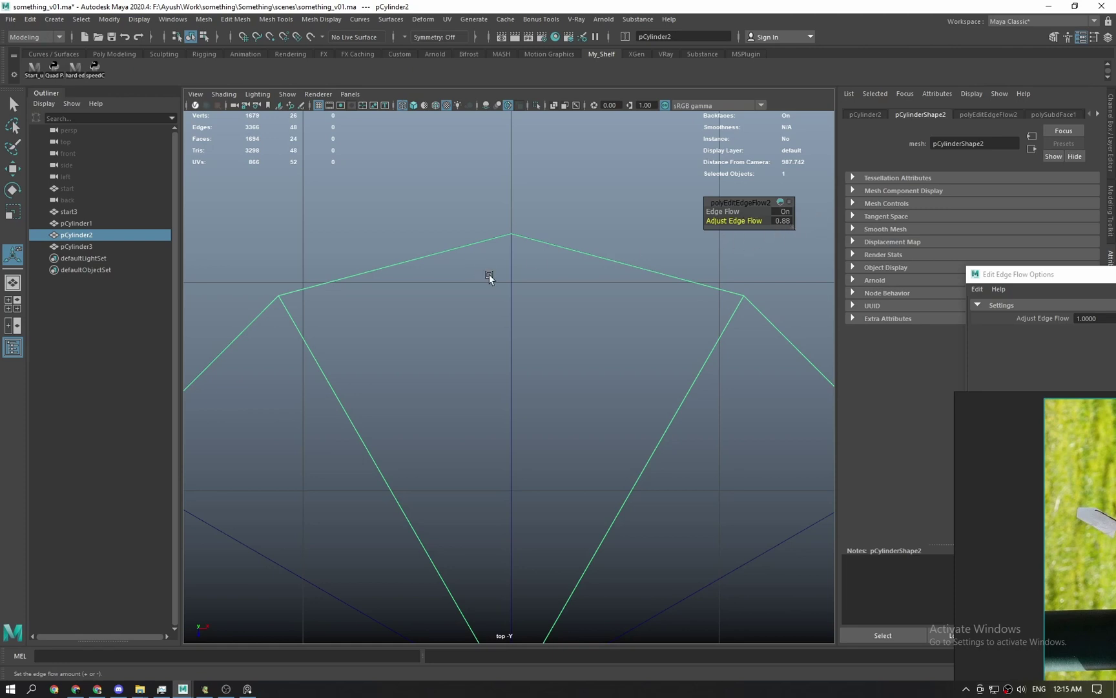
scroll(511, 297, down, 4)
key(q)
click(536, 192)
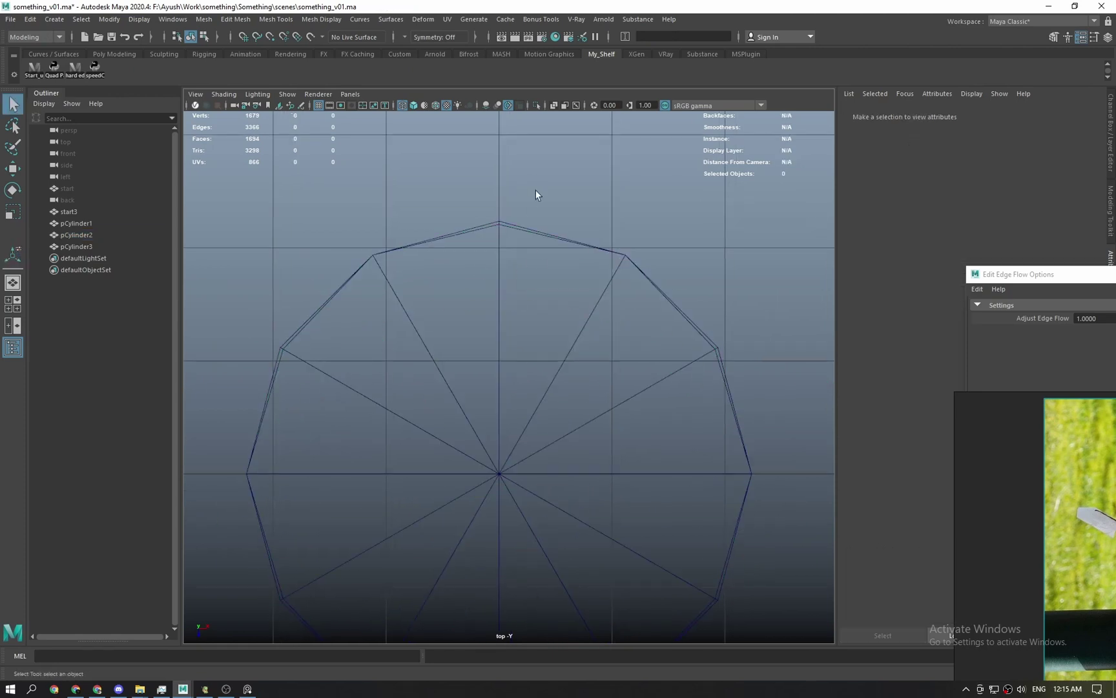
Insert a new edge loop near the bottom of the can body in perspective view.
key(space)
drag(546, 337, 545, 291)
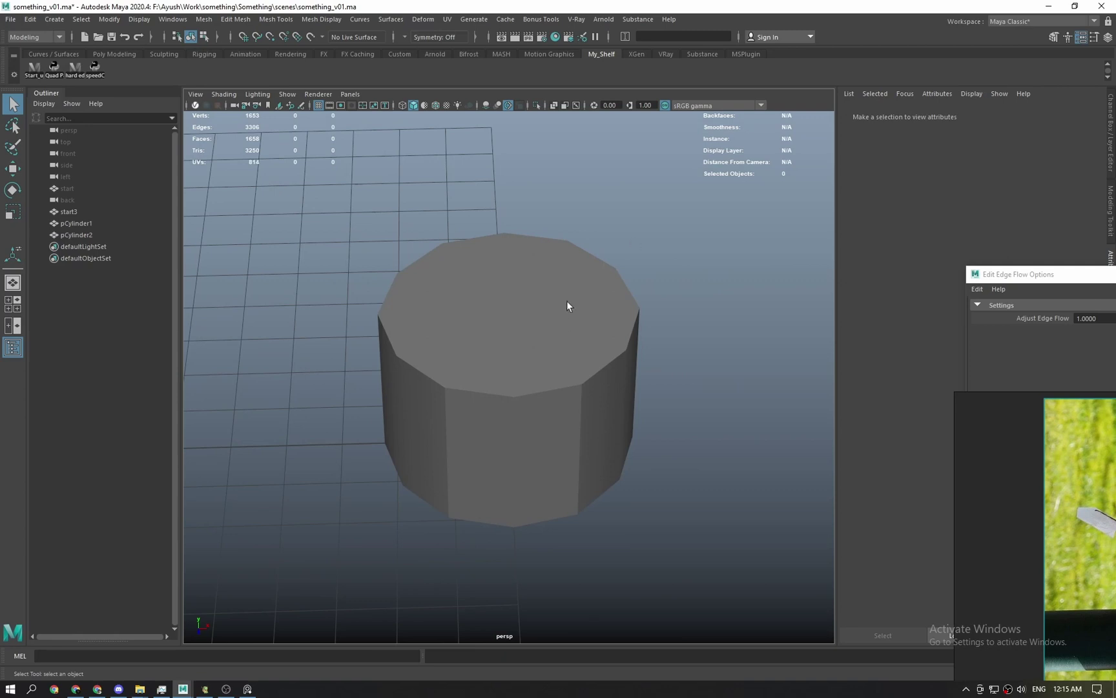
click(506, 343)
key(space)
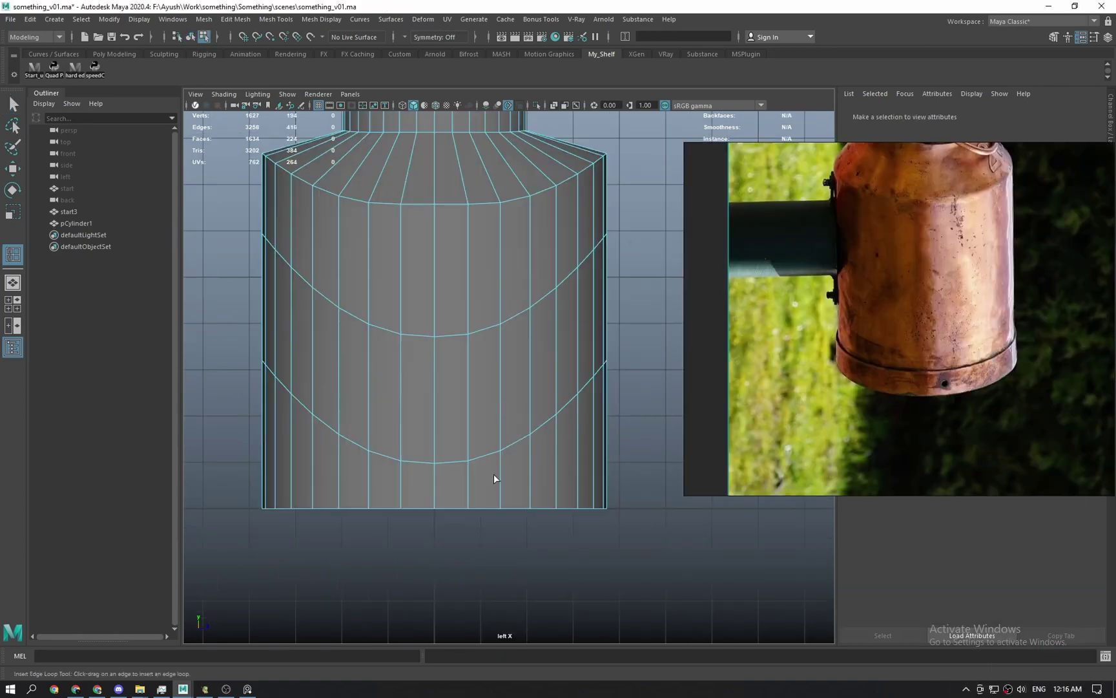
drag(502, 456, 505, 486)
key(q)
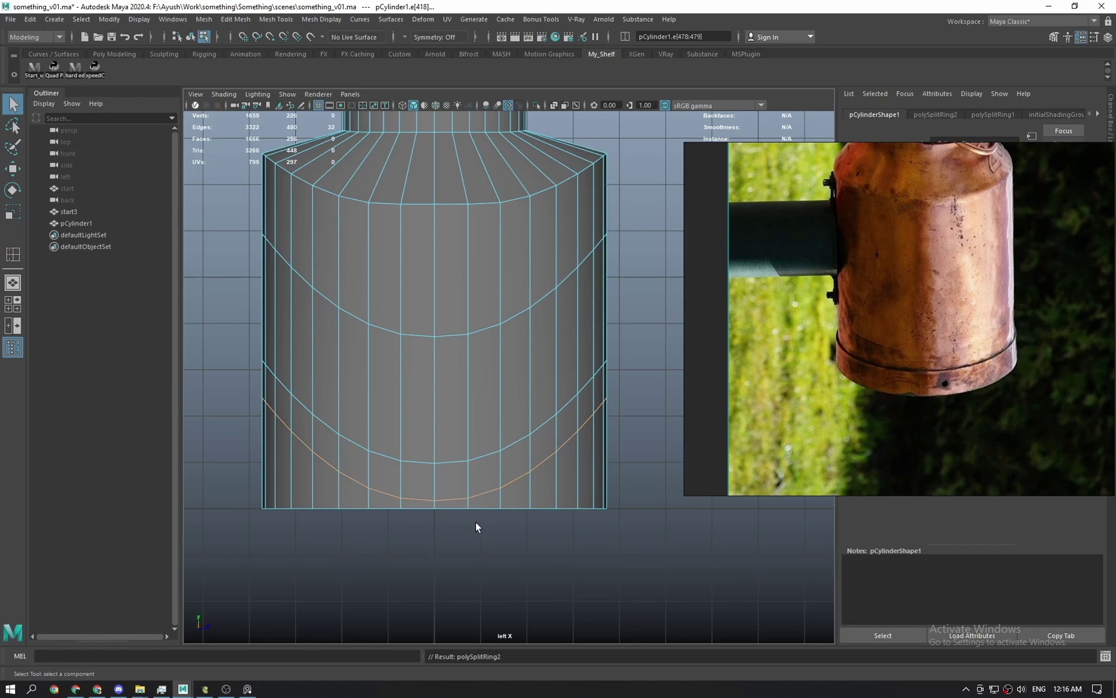
right_drag(454, 446, 456, 485)
click(456, 485)
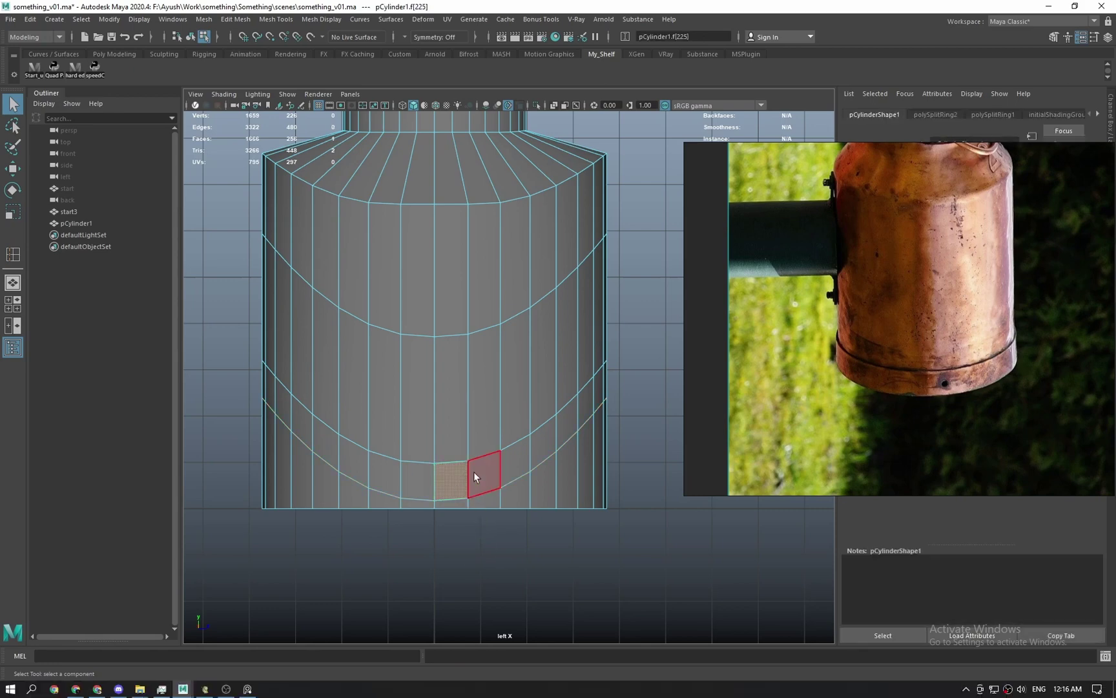
Scale the middle curved edge loop so its curve flips to arc upward.
right_drag(471, 414, 466, 342)
double_click(453, 335)
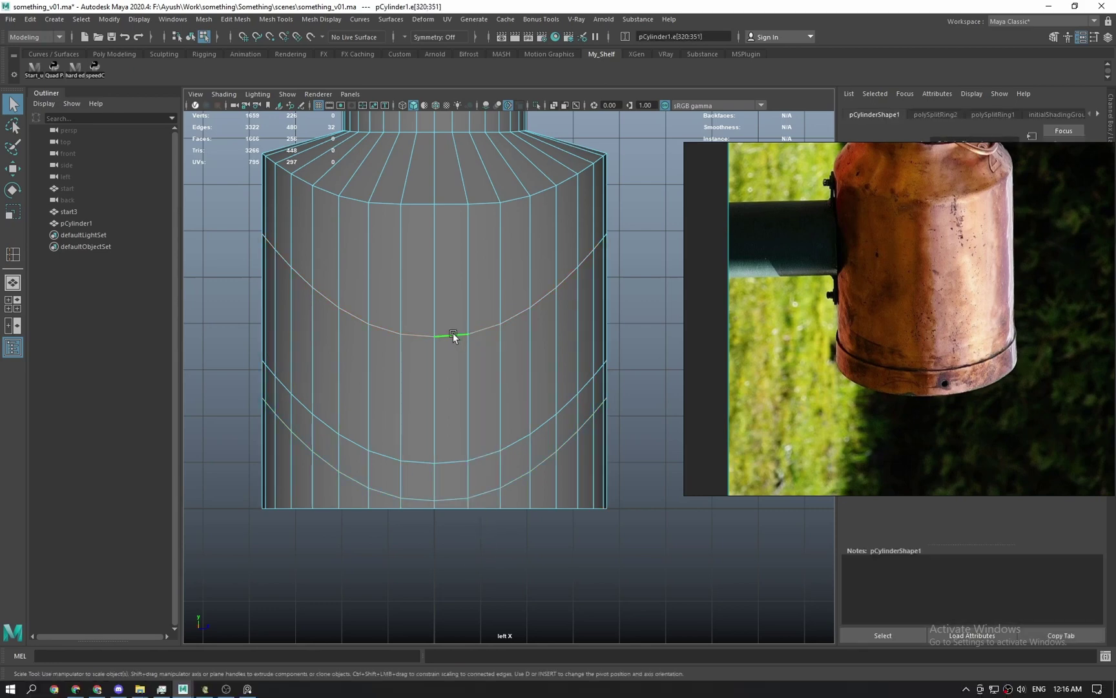
key(r)
drag(438, 226, 430, 398)
key(ctrl+z)
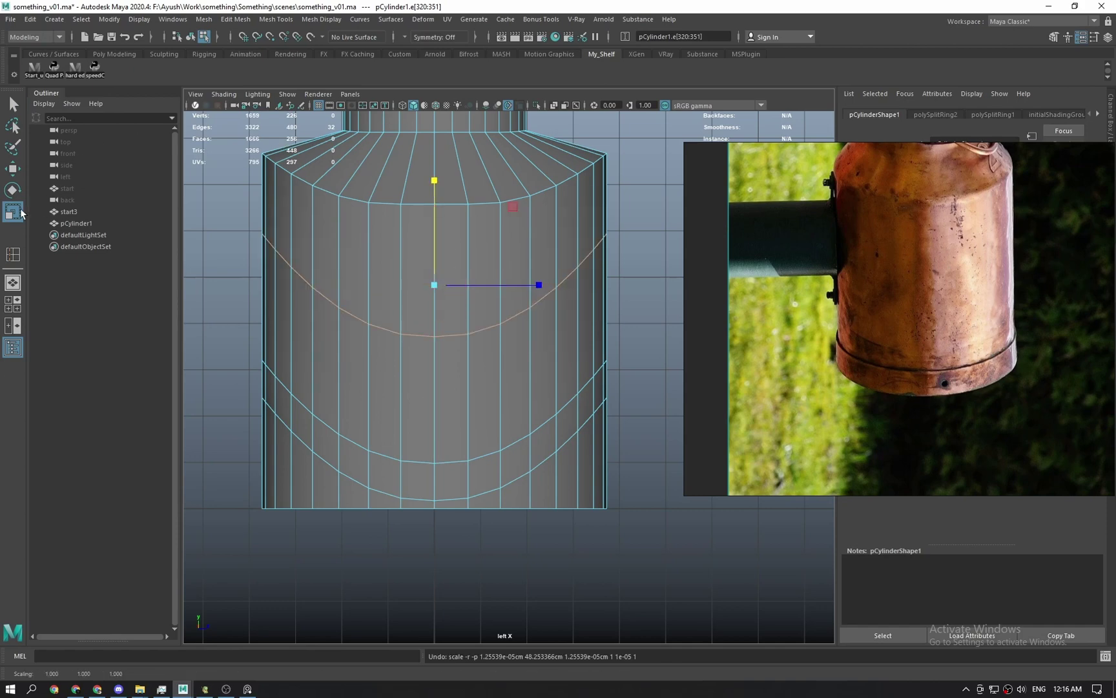
double_click(20, 212)
drag(213, 149, 702, 99)
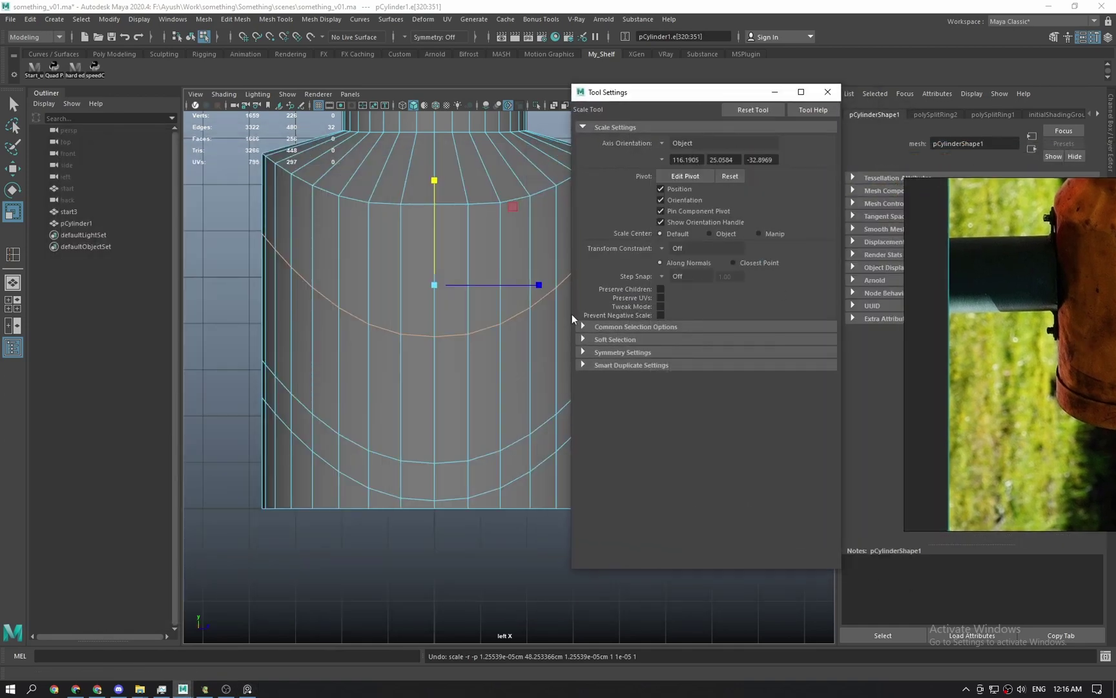
drag(433, 186, 434, 363)
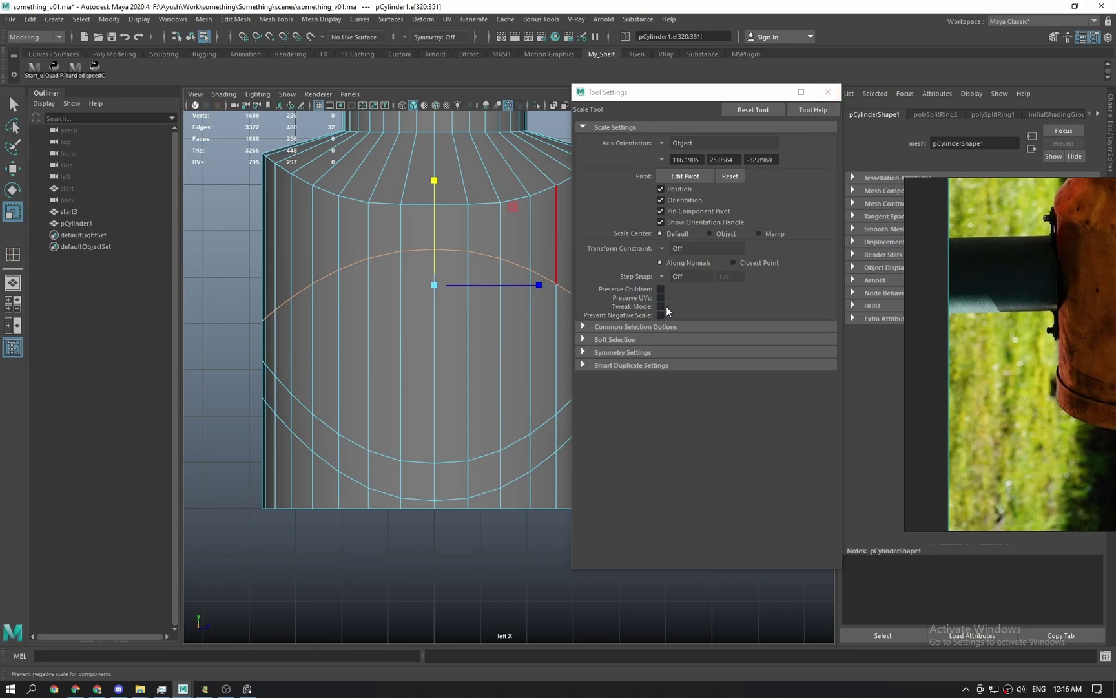
click(828, 92)
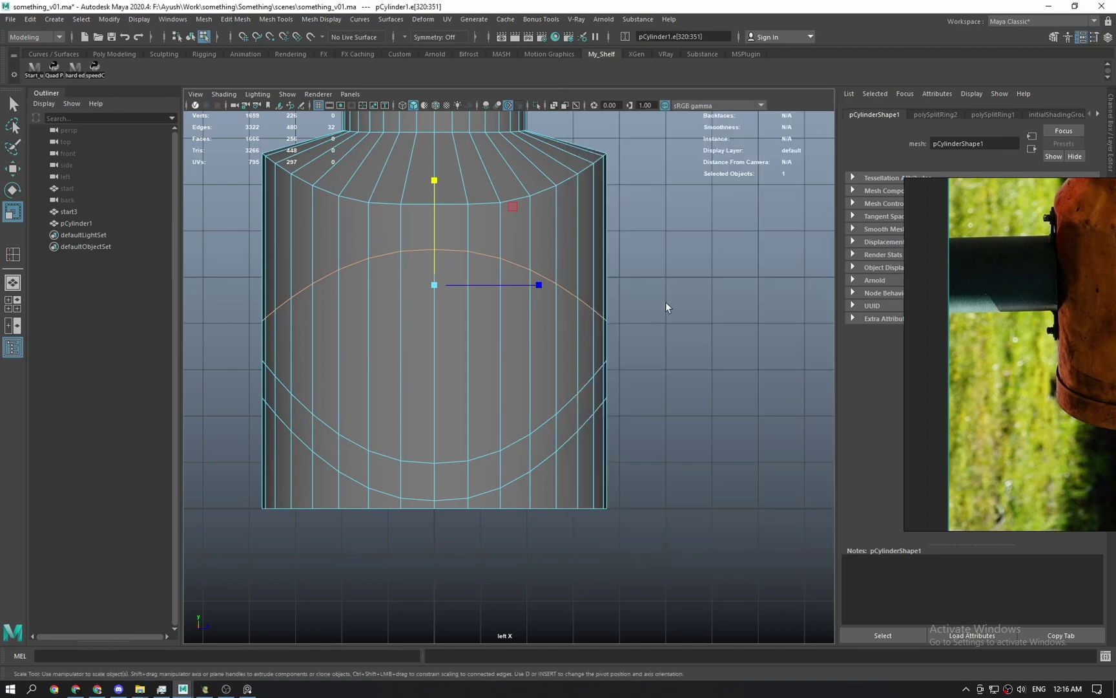
Reframe the can body in perspective and select a face of the wavy band.
key(q)
right_drag(666, 302, 713, 274)
click(713, 275)
key(space)
drag(521, 408, 522, 349)
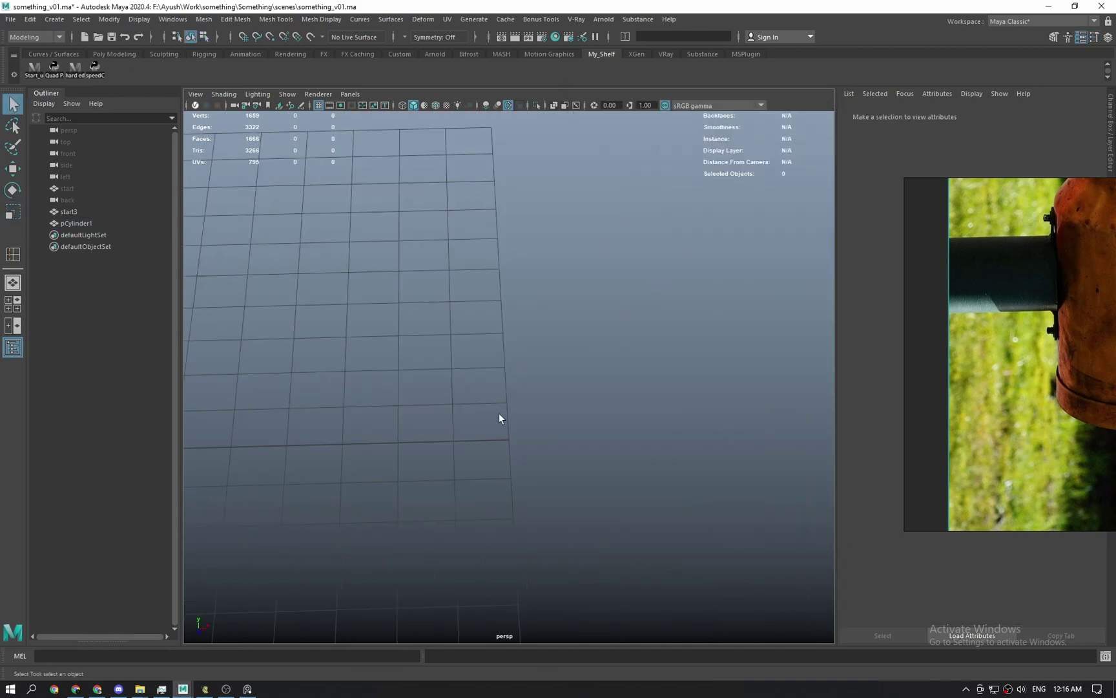
scroll(500, 420, down, 5)
click(353, 405)
key(f)
alt+drag(436, 417, 572, 389)
alt+middle_drag(564, 482, 560, 404)
scroll(560, 404, up, 2)
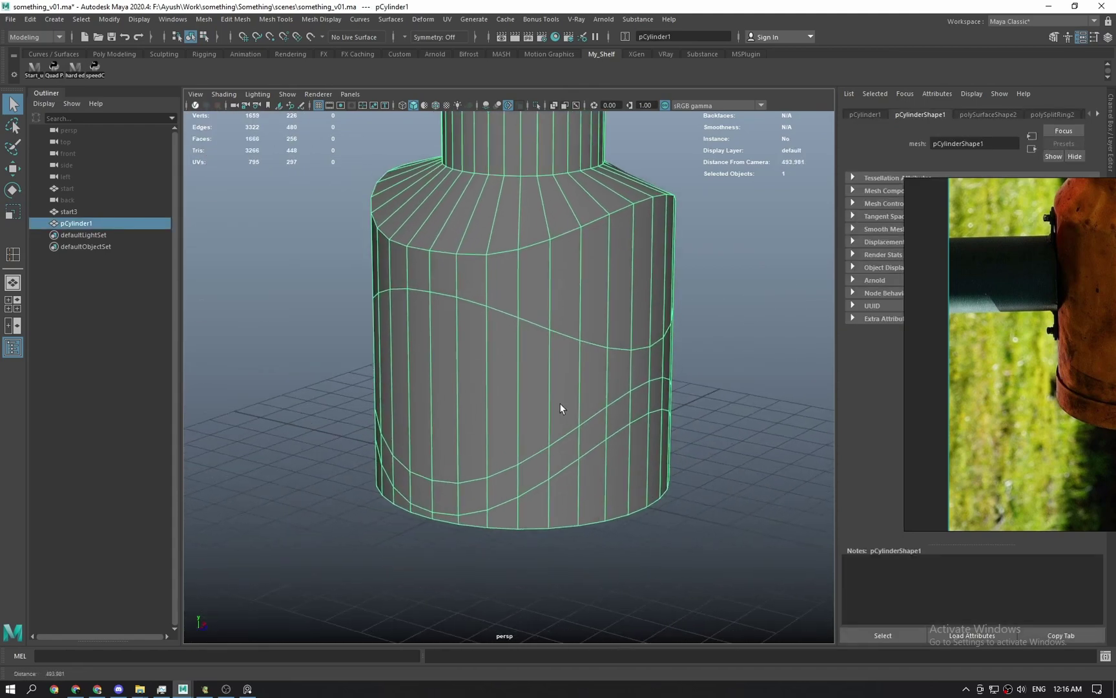
alt+drag(560, 403, 571, 391)
right_drag(571, 391, 548, 432)
click(577, 434)
Extrude the wavy band face loop and sink it to a Local Translate Z of about -3.
shift+double_click(549, 449)
shift+right_click(550, 451)
alt+middle_drag(548, 432, 544, 411)
scroll(544, 407, up, 2)
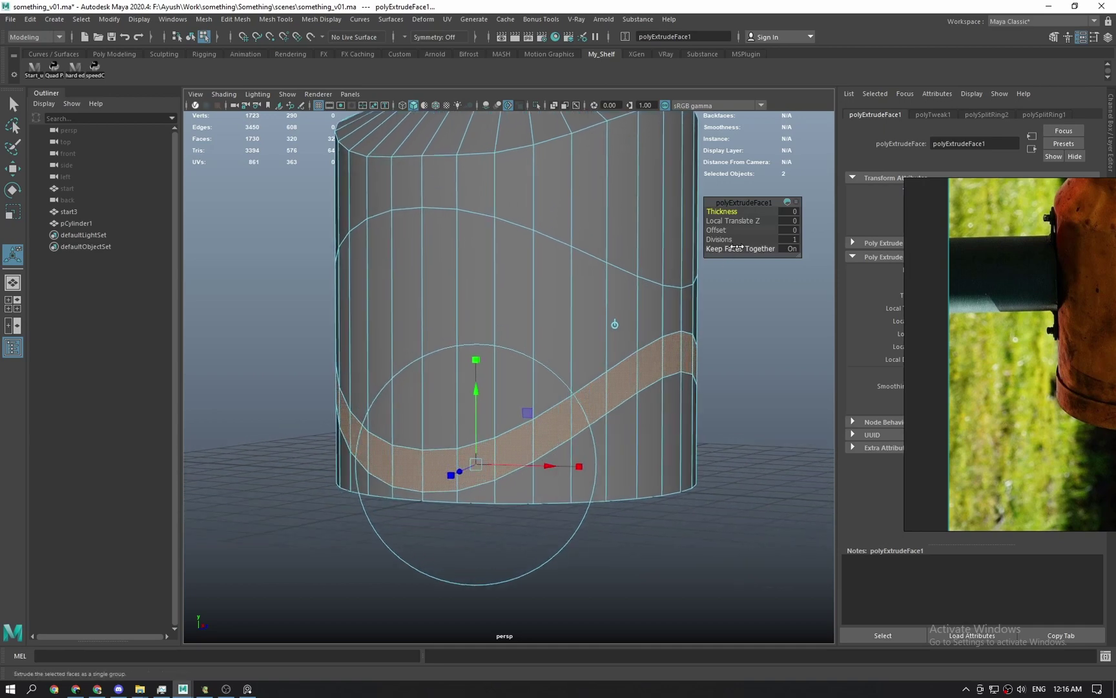
drag(723, 221, 542, 324)
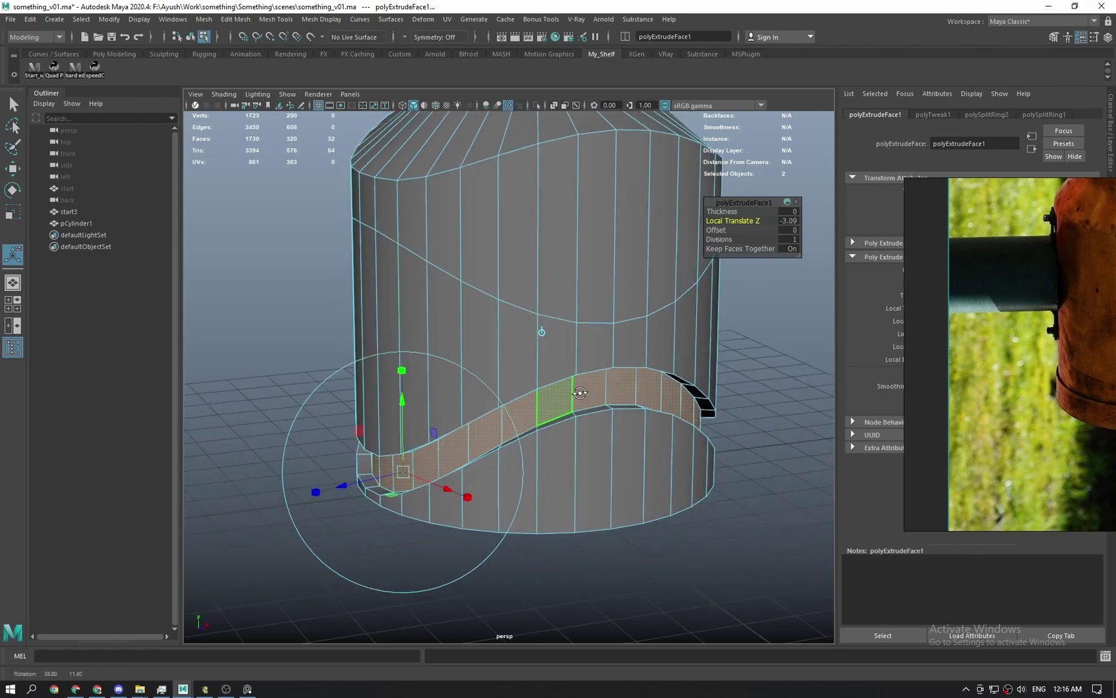
alt+right_drag(541, 324, 548, 474)
key(q)
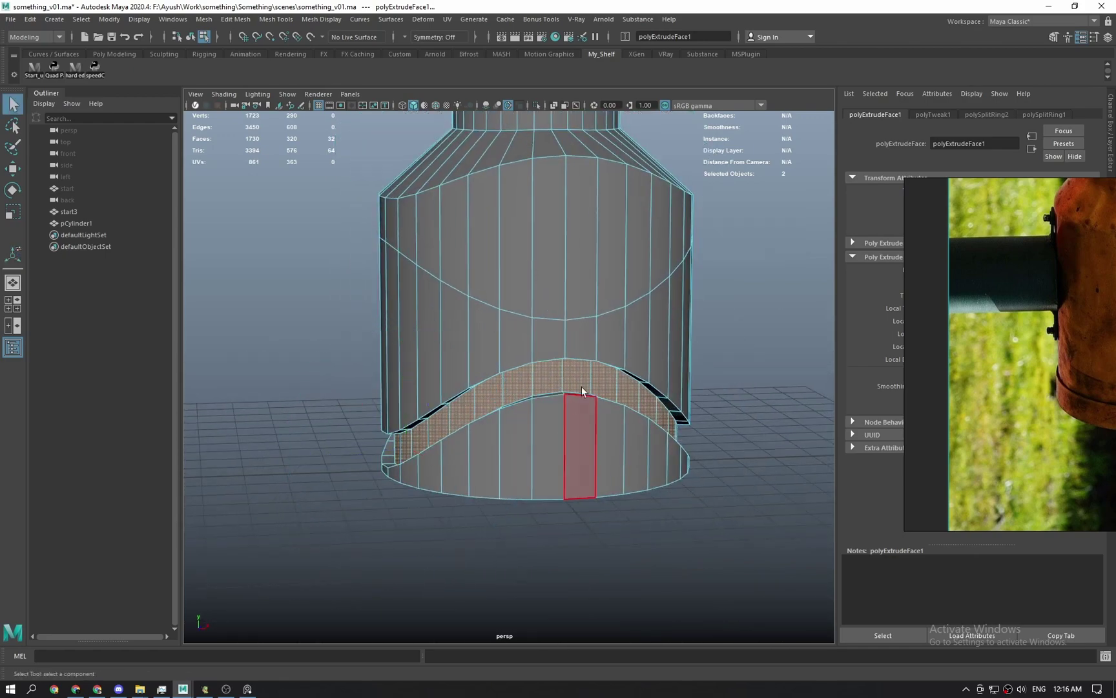
Zoom in on the recessed band and select individual band faces.
alt+middle_drag(583, 391, 565, 414)
alt+right_drag(564, 414, 513, 523)
alt+drag(514, 523, 498, 480)
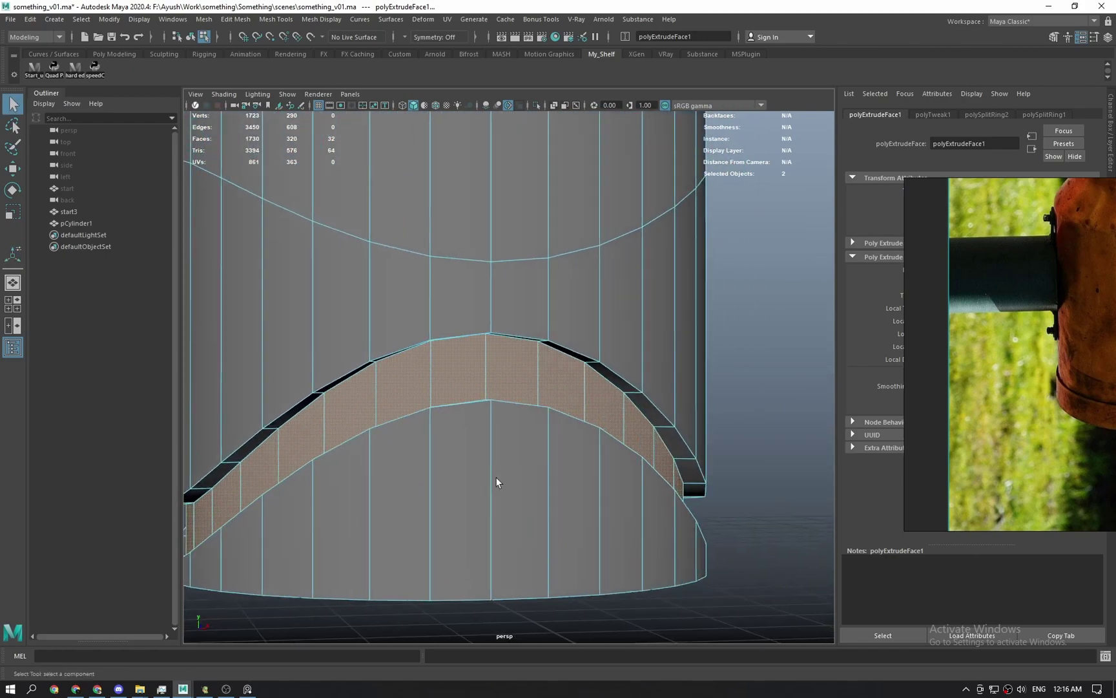
click(478, 374)
shift+click(504, 386)
key(w)
key(f)
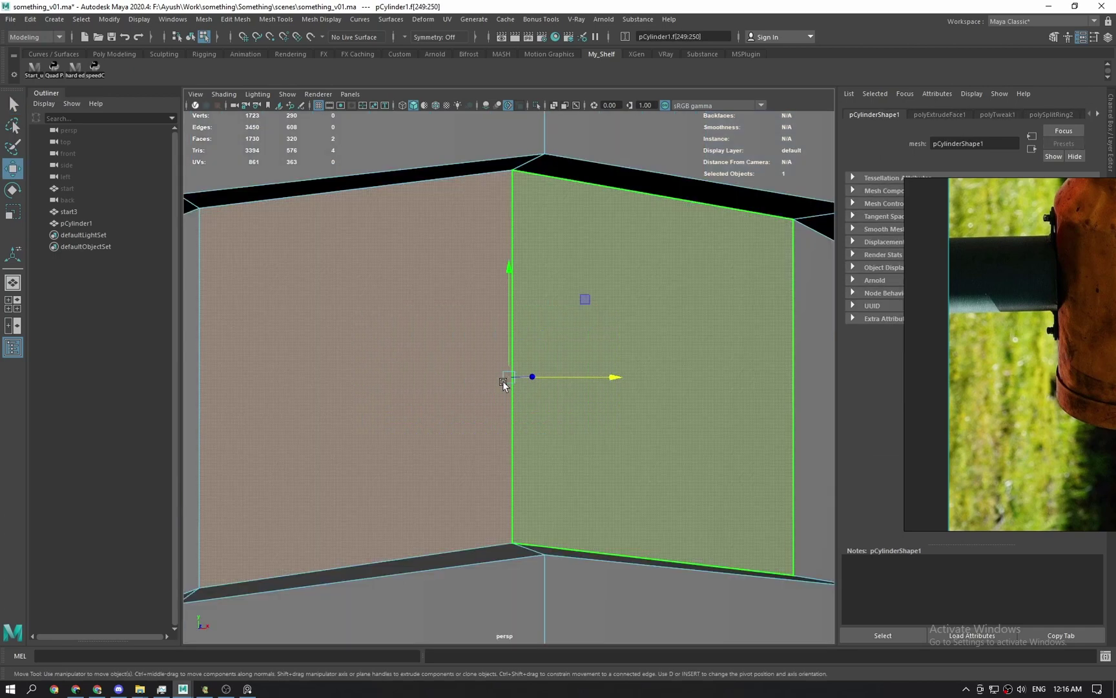
scroll(505, 391, down, 4)
key(q)
click(462, 392)
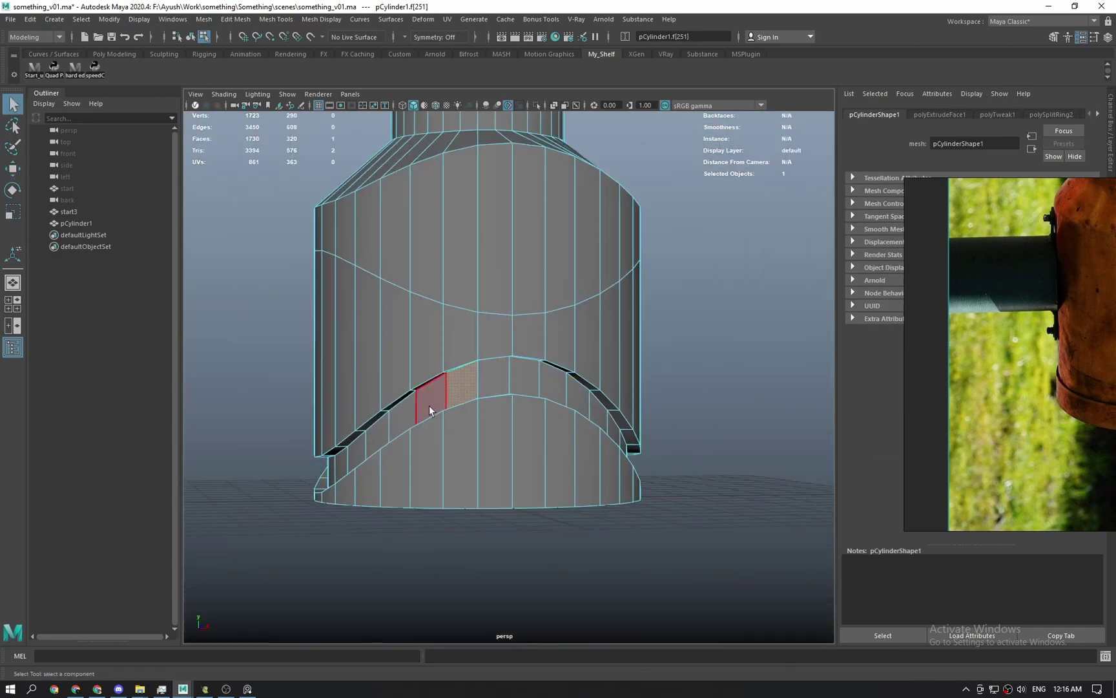
click(430, 410)
Orbit around the can to inspect the band, then select a single band edge.
alt+drag(491, 381, 478, 438)
scroll(478, 437, up, 3)
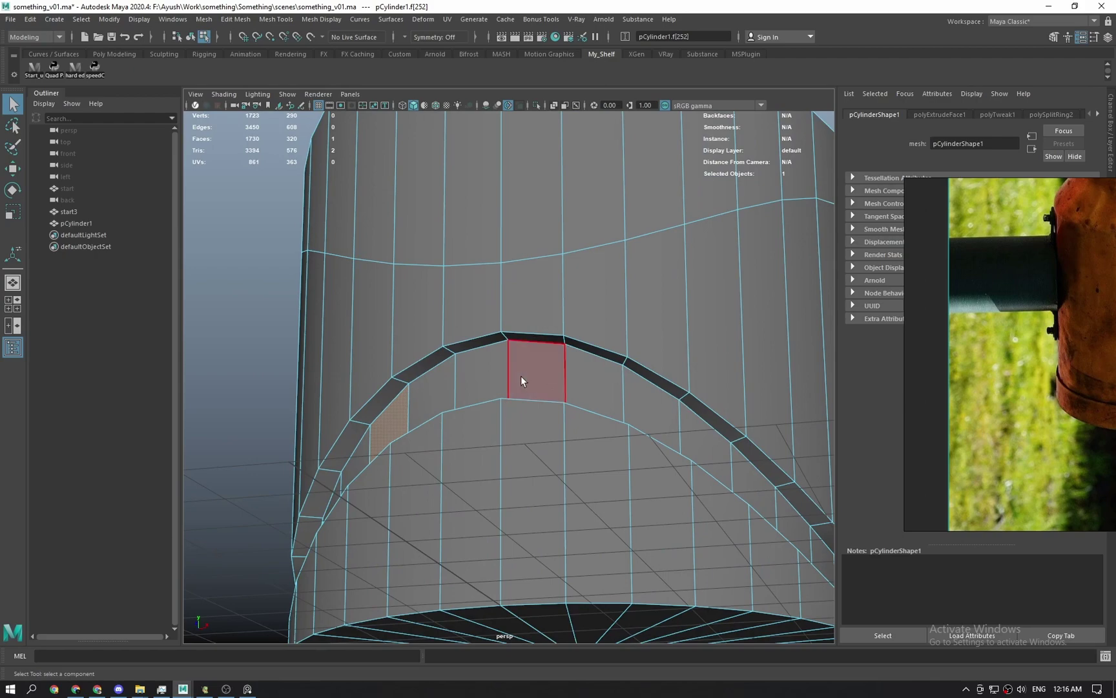
alt+drag(521, 381, 536, 536)
scroll(525, 446, down, 4)
scroll(537, 536, up, 3)
alt+right_drag(536, 537, 539, 561)
alt+drag(501, 413, 463, 431)
alt+right_drag(464, 431, 501, 373)
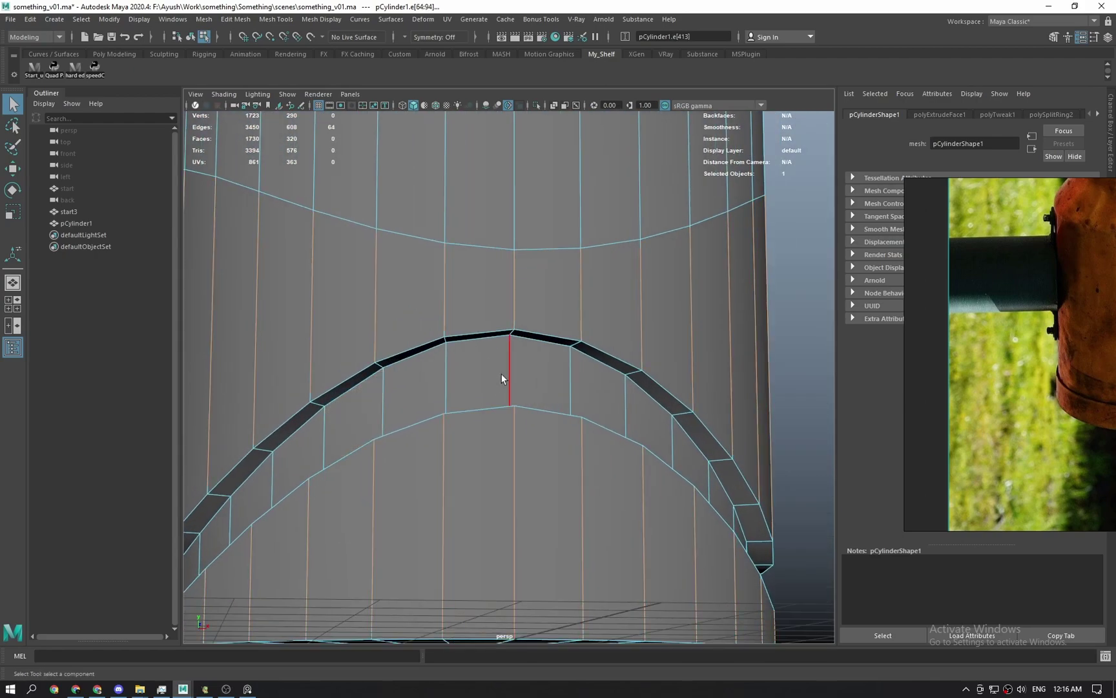
click(386, 407)
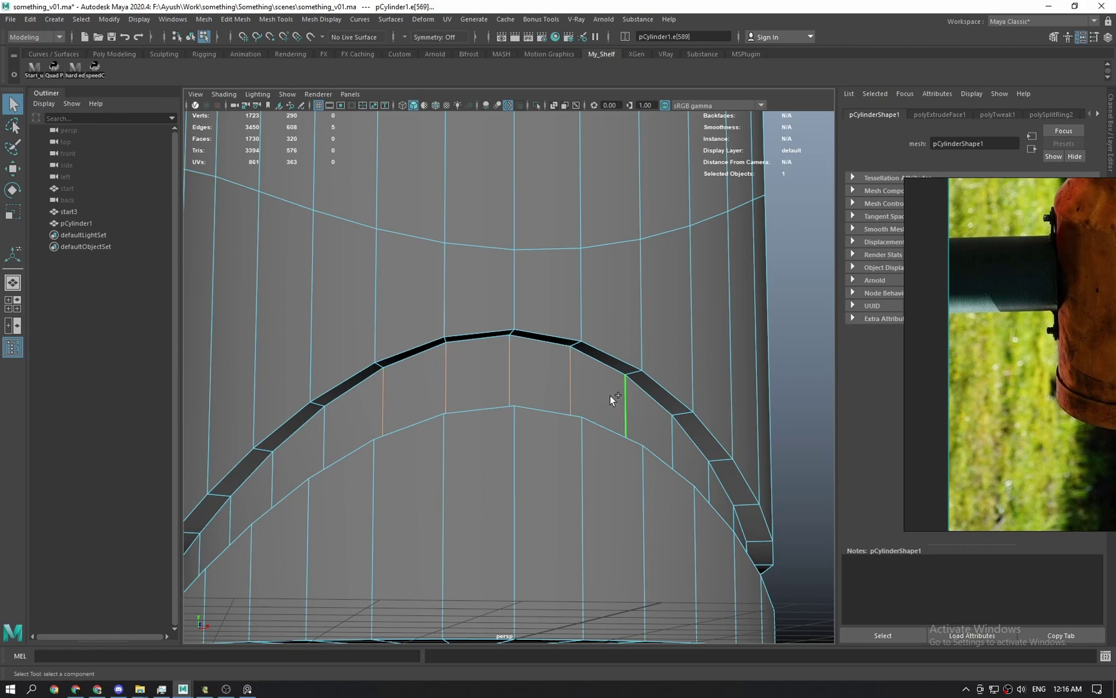
alt+drag(610, 395, 431, 420)
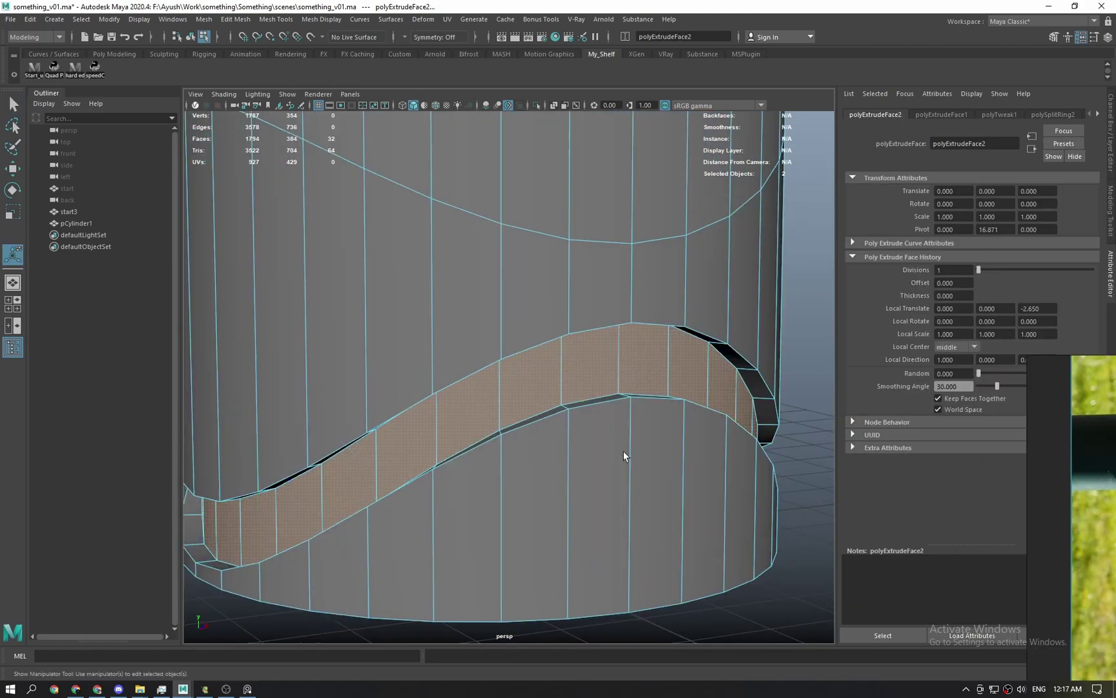
Select two edges at the band's end for moving and view them from several angles.
key(q)
alt+drag(612, 376, 566, 418)
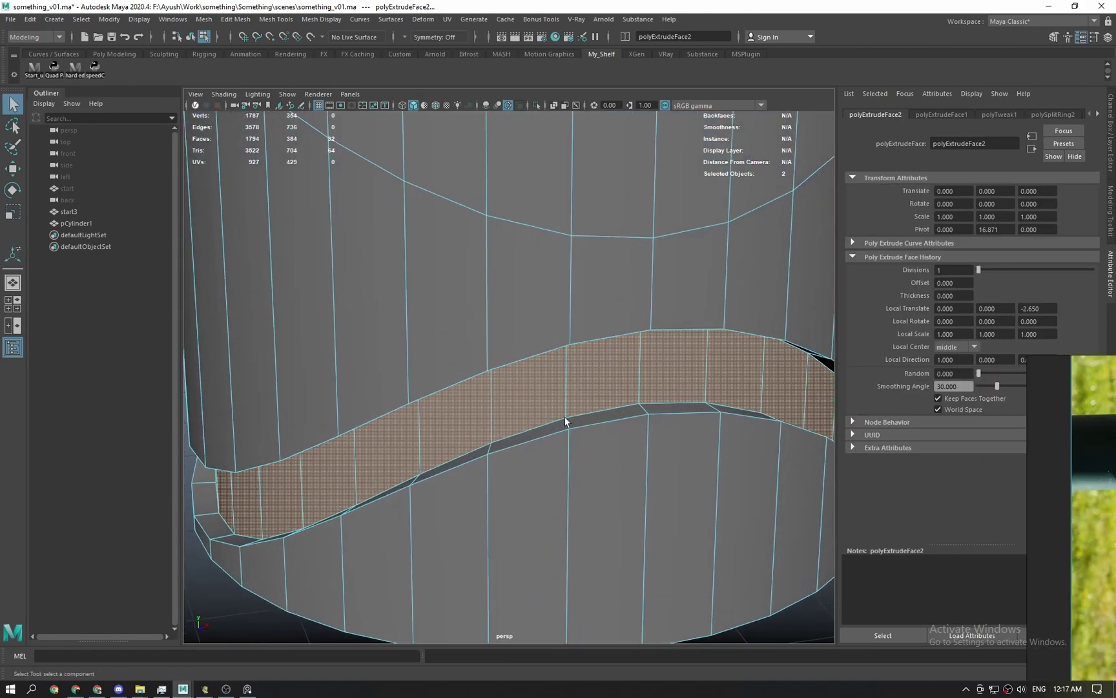
click(568, 362)
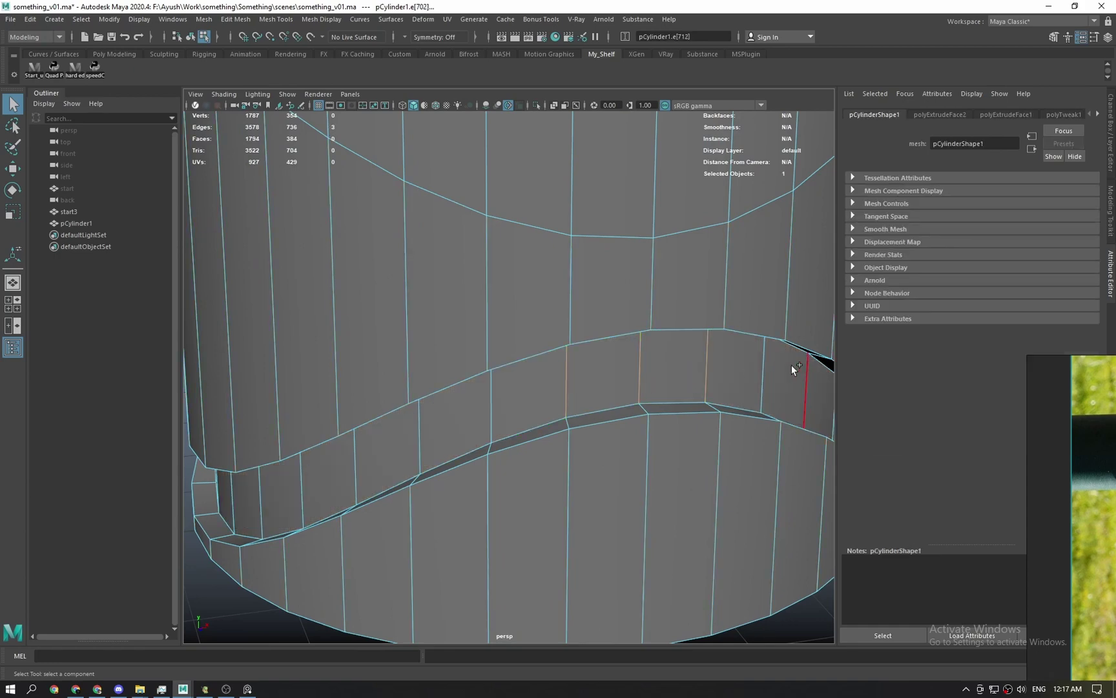
shift+click(794, 368)
key(w)
alt+drag(794, 368, 618, 399)
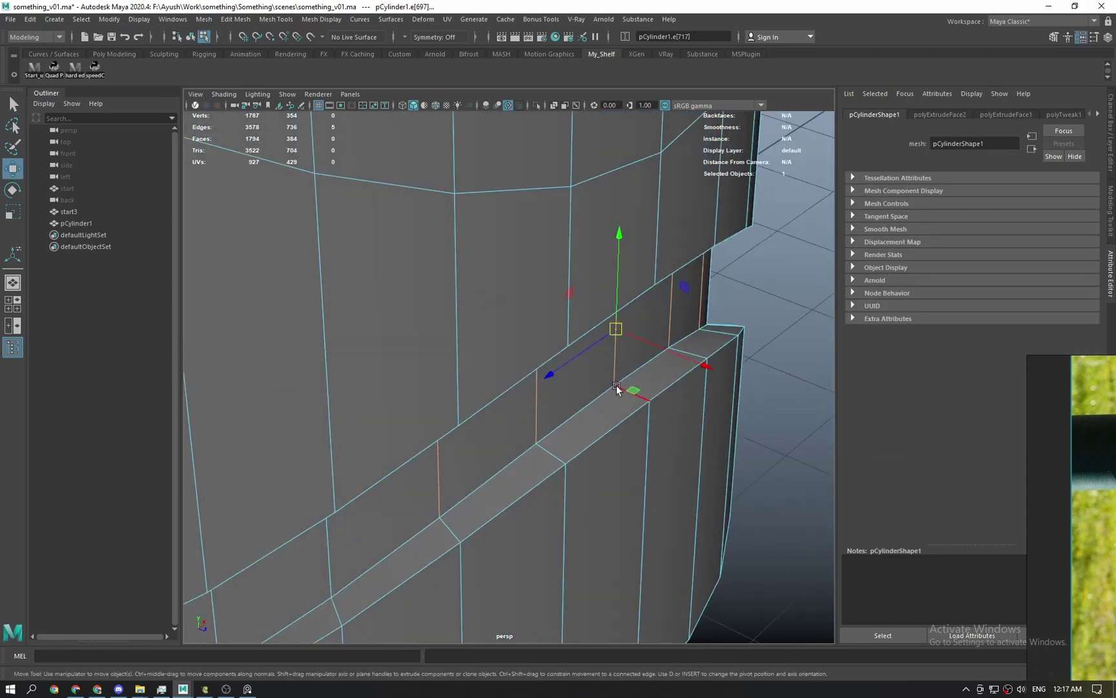
alt+drag(662, 352, 543, 331)
alt+drag(466, 428, 568, 417)
Undo the edge move and the outward scale to return the band to flat.
key(ctrl+z)
key(ctrl+z)
scroll(561, 424, down, 4)
key(ctrl+z)
key(ctrl+z)
key(ctrl+z)
key(r)
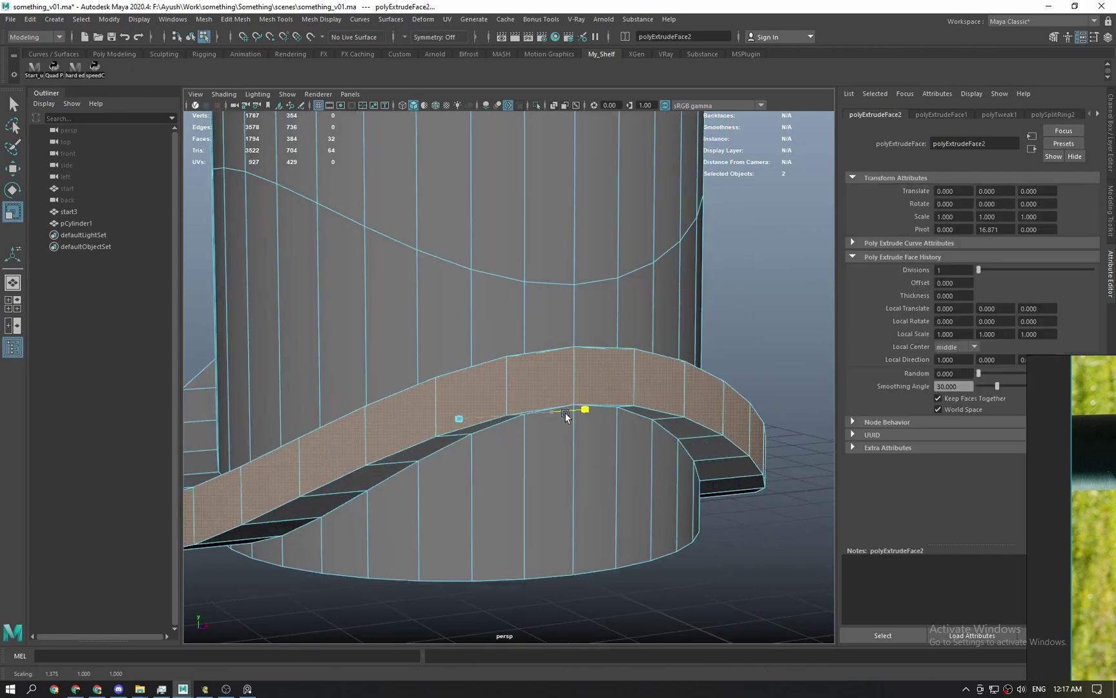
key(ctrl+z)
key(ctrl+z)
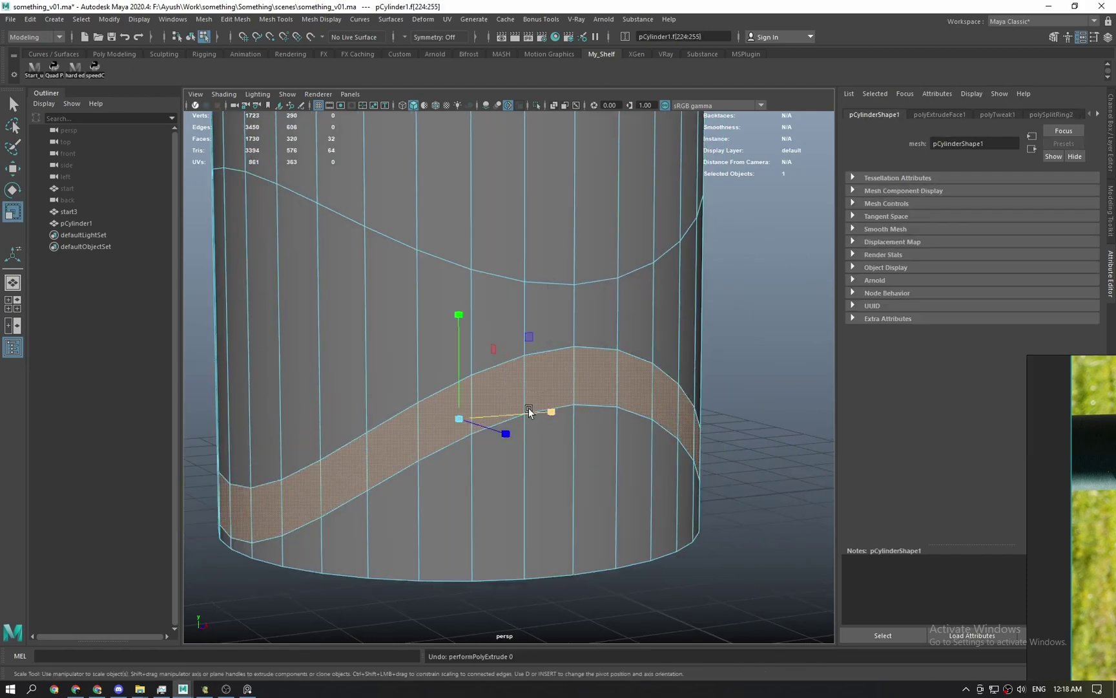
Pick a single band face in face mode, try moving it, then undo the pull.
key(q)
key(F8)
key(F11)
click(552, 391)
key(w)
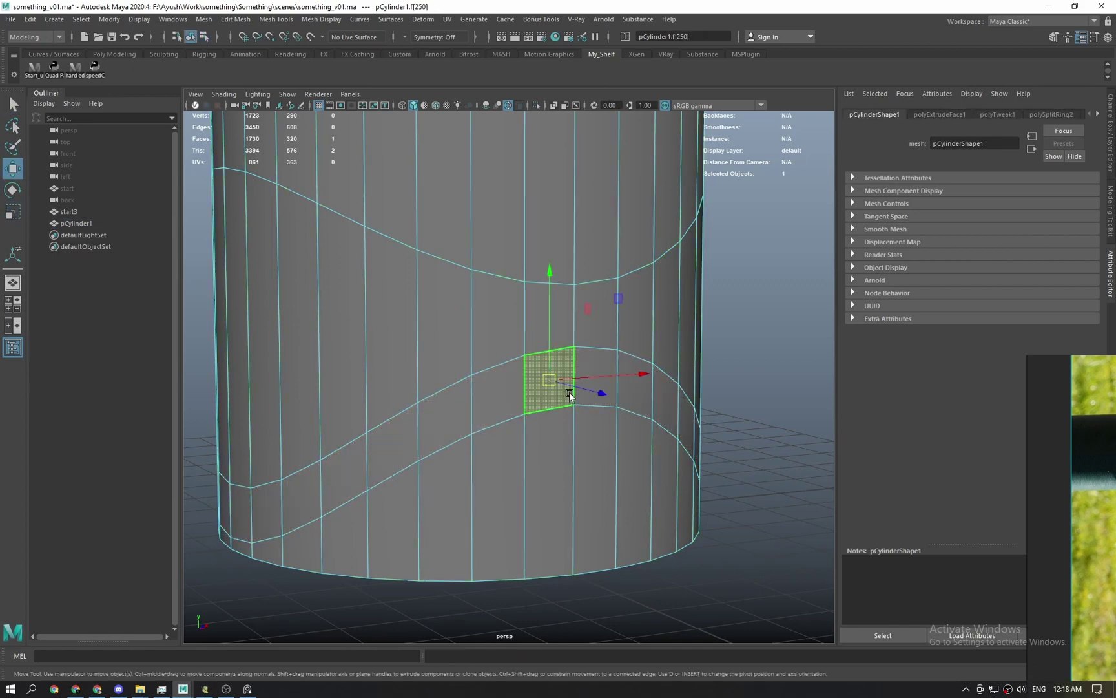
alt+drag(584, 398, 649, 439)
scroll(572, 374, up, 3)
key(ctrl+z)
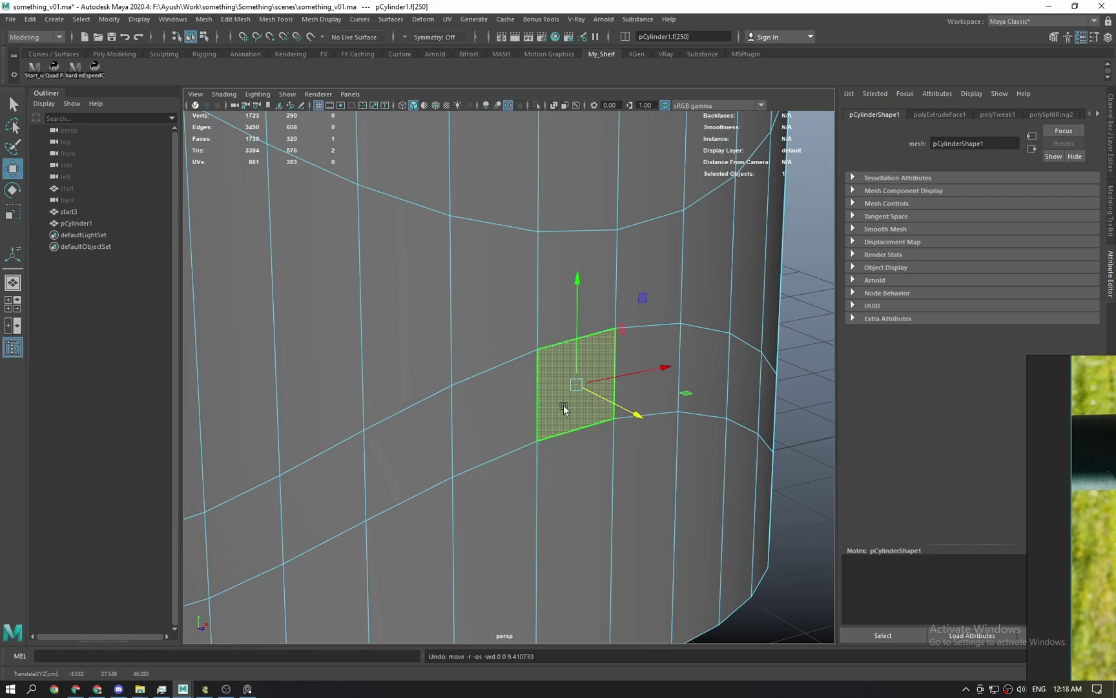
Select the whole band face loop and undo an attempted inward scale.
right_drag(557, 349, 462, 485)
right_drag(559, 420, 573, 411)
click(573, 411)
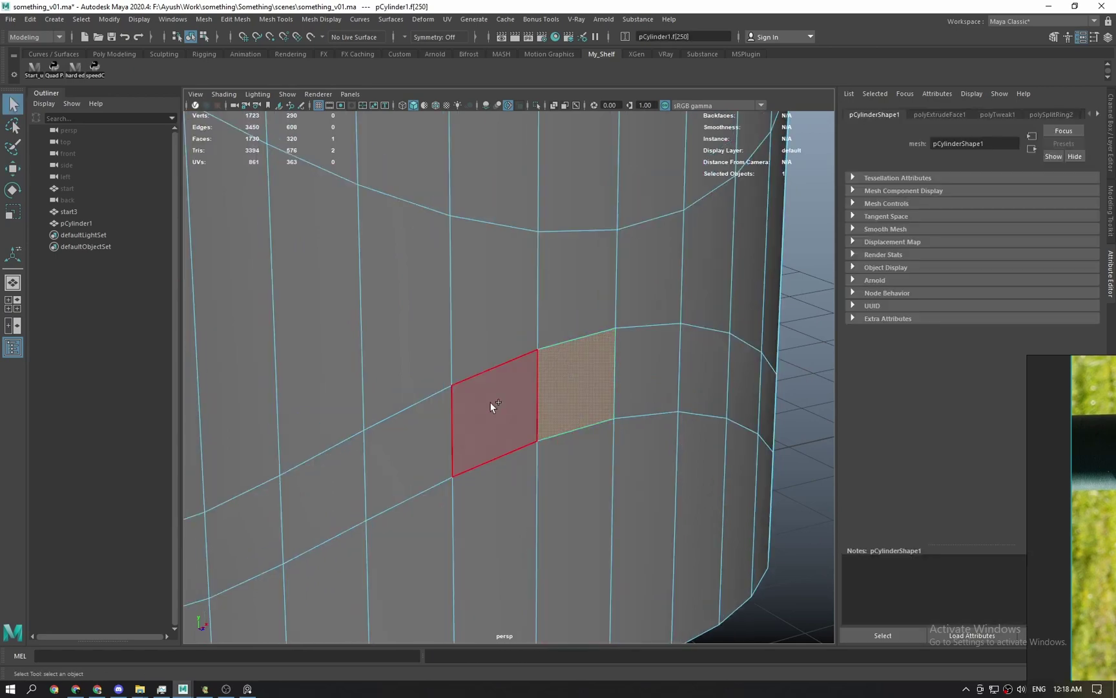
shift+double_click(501, 414)
key(r)
alt+drag(528, 427, 589, 364)
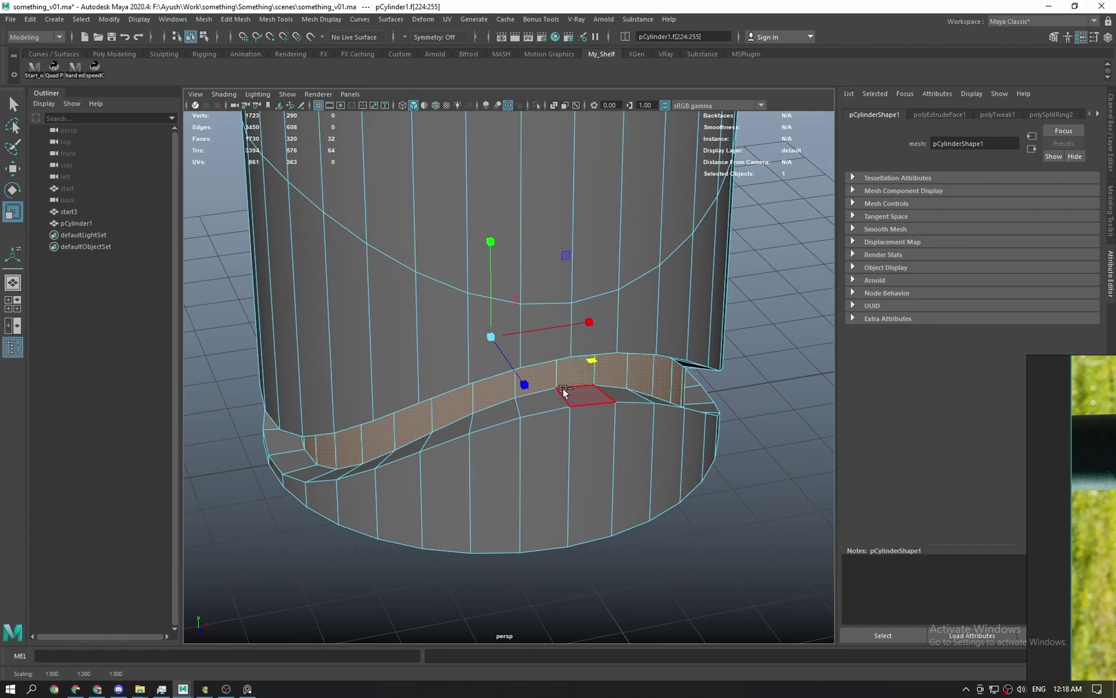
key(ctrl+z)
Push the band face loop inward into the body with the move manipulator.
alt+drag(590, 465, 595, 398)
alt+right_drag(595, 398, 653, 430)
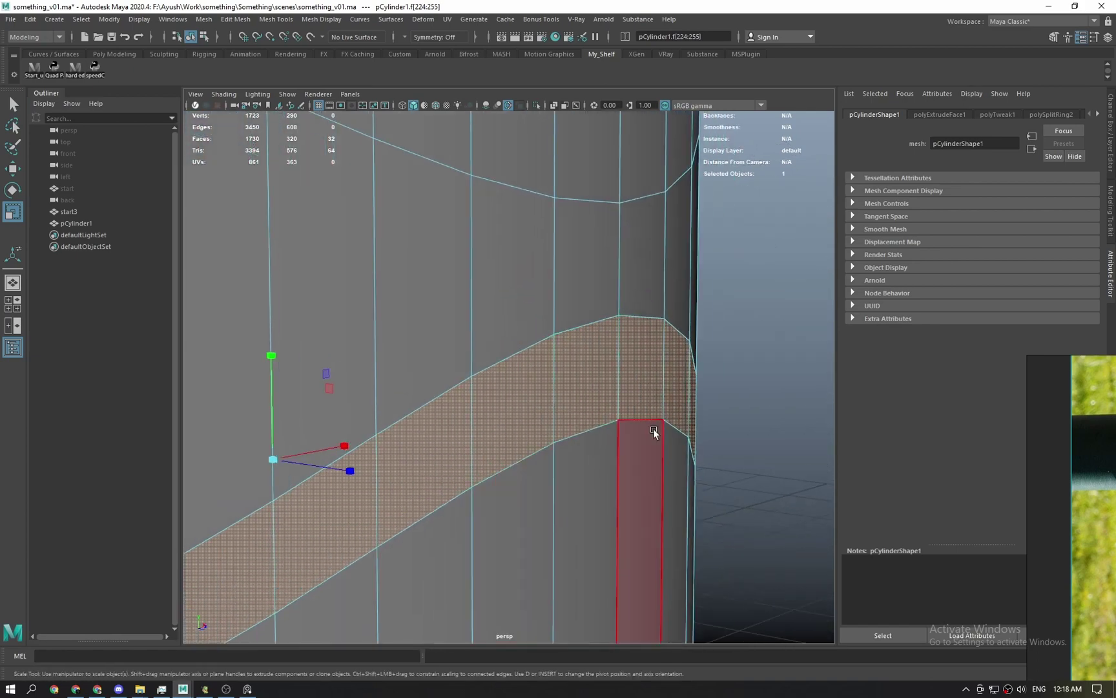
scroll(529, 413, down, 3)
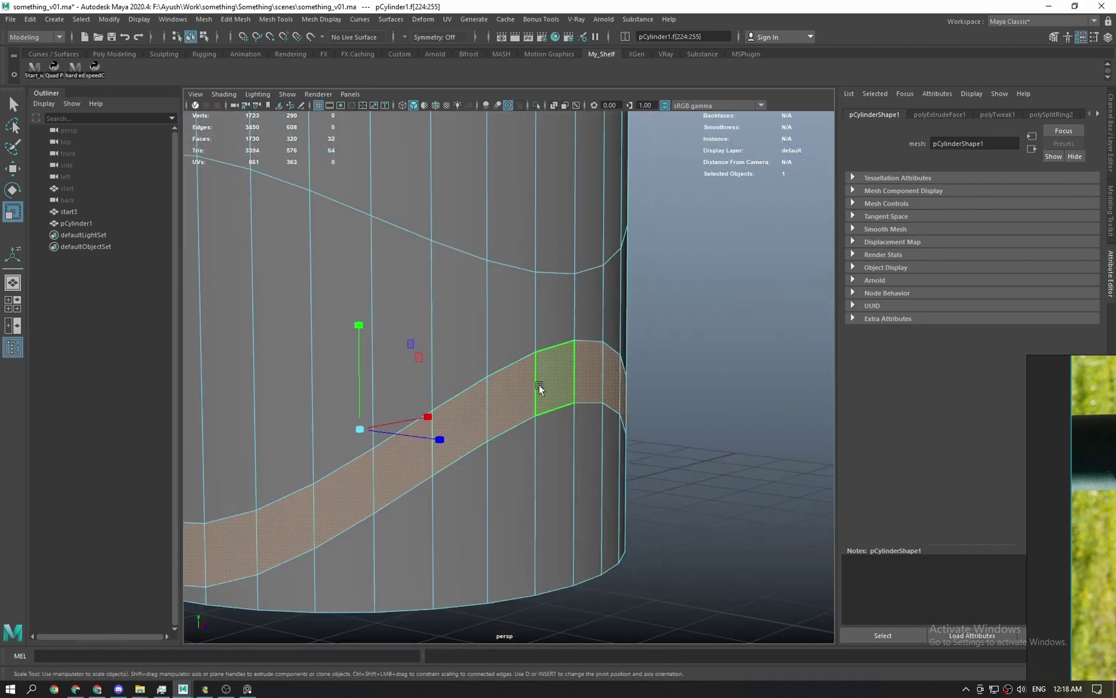
alt+drag(524, 389, 569, 400)
key(w)
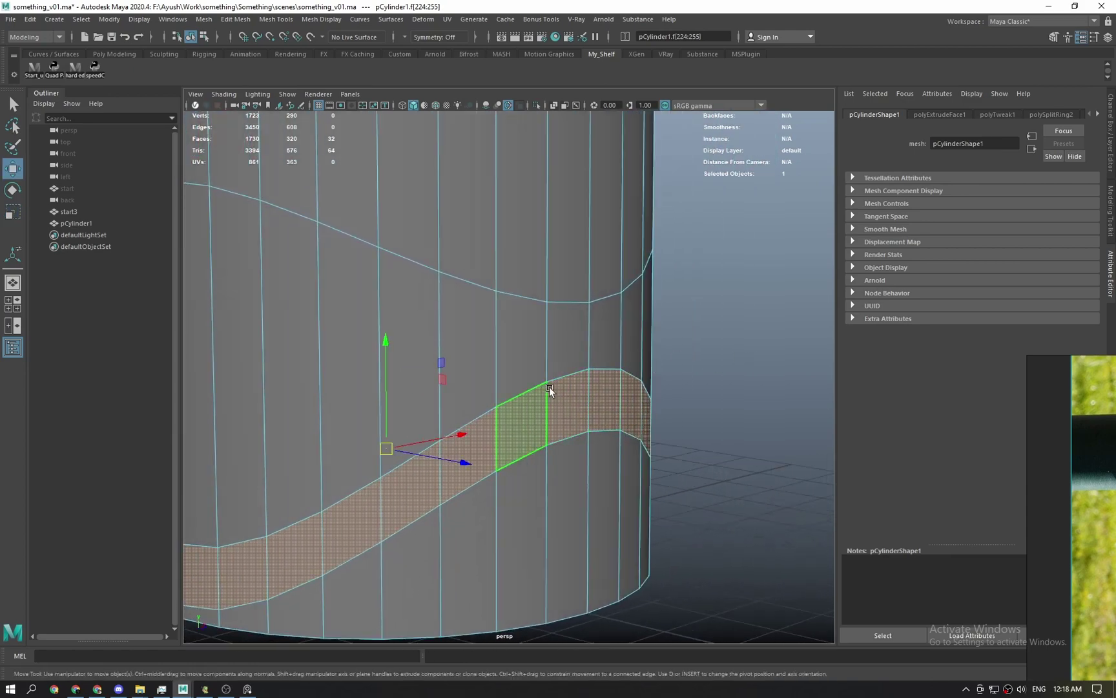
middle_drag(700, 357, 669, 364)
key(ctrl+w)
alt+drag(669, 364, 494, 442)
alt+right_drag(494, 442, 499, 544)
alt+drag(498, 543, 516, 403)
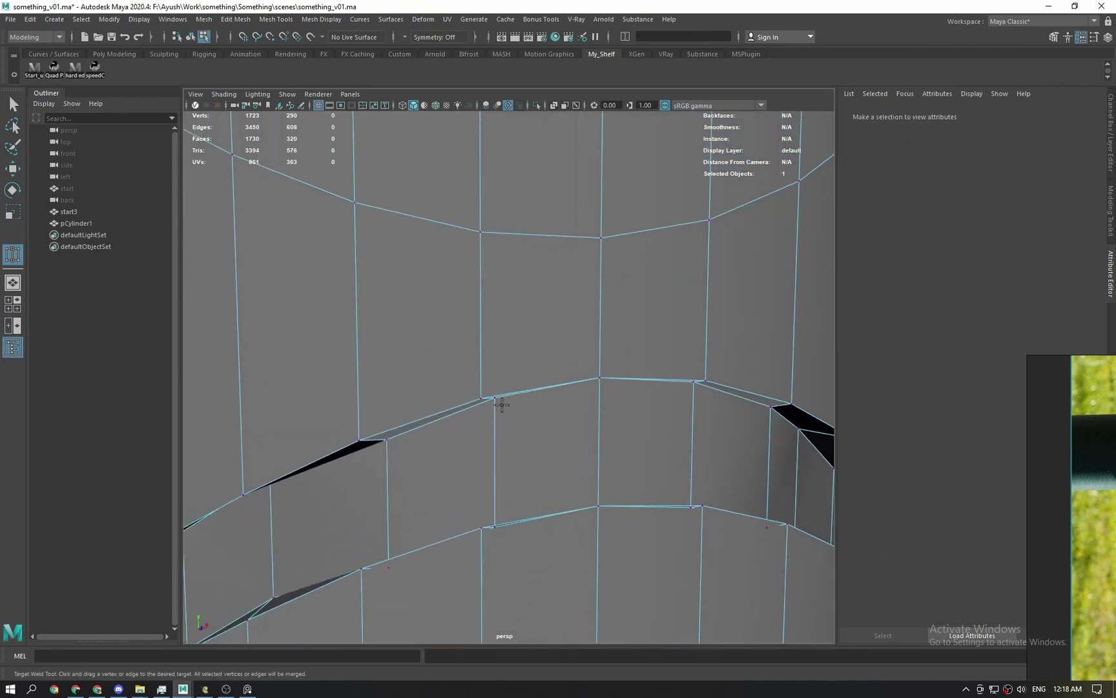
alt+drag(511, 420, 473, 361)
key(q)
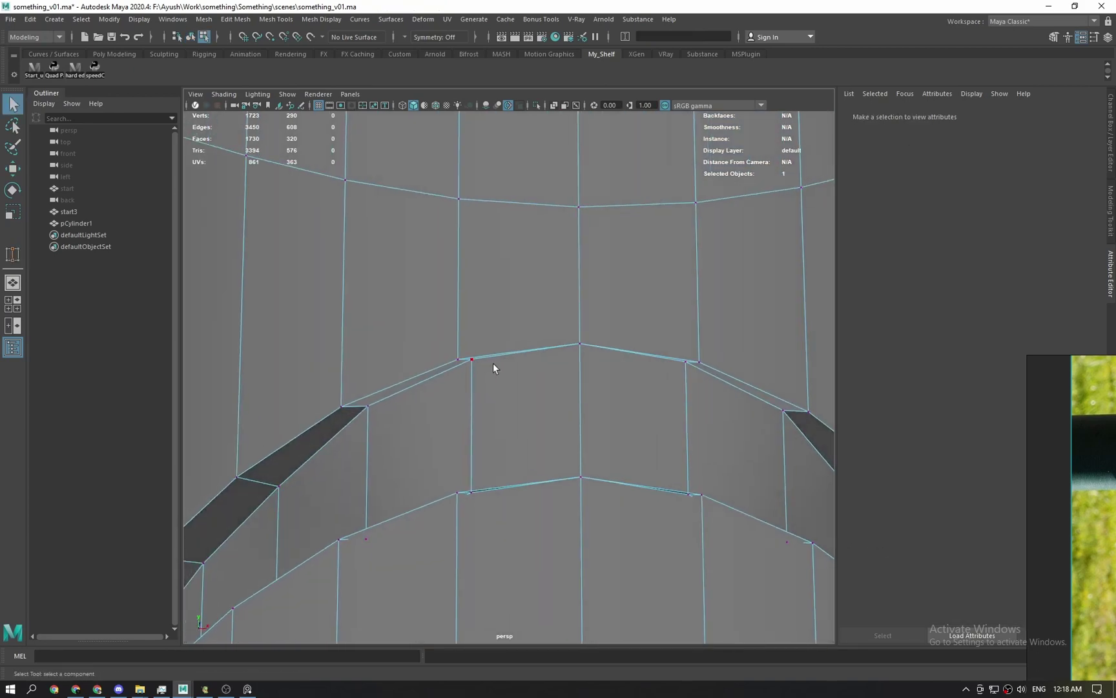
shift+right_drag(471, 359, 476, 323)
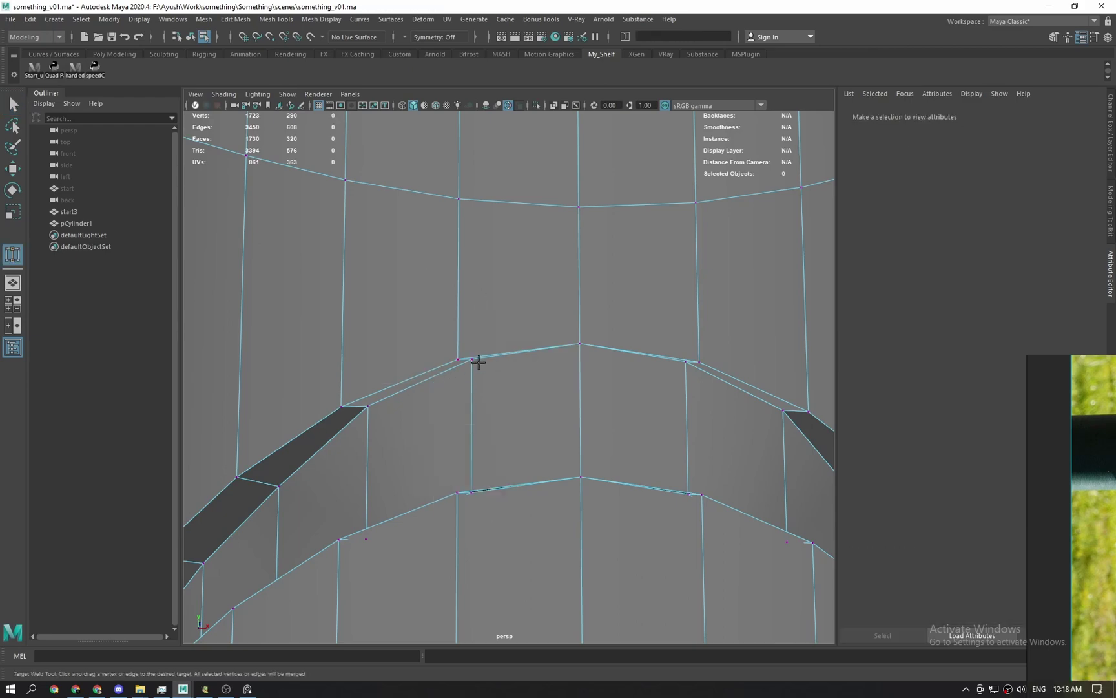
key(q)
right_drag(454, 373, 508, 324)
scroll(572, 322, down, 5)
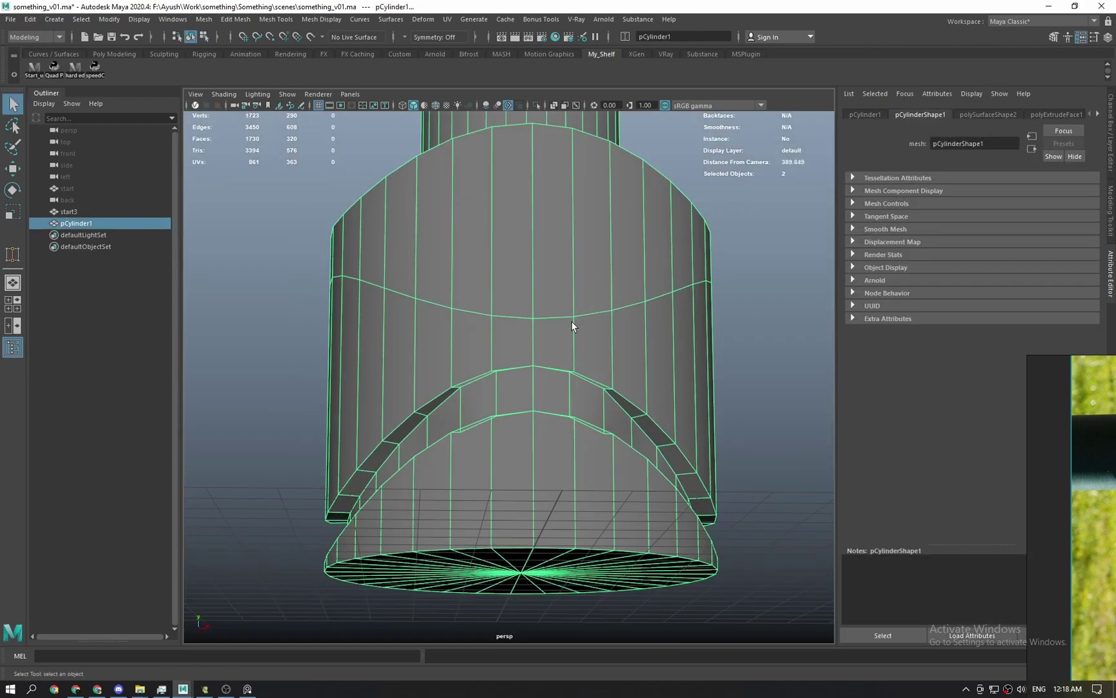
click(753, 352)
alt+drag(578, 384, 544, 463)
click(543, 463)
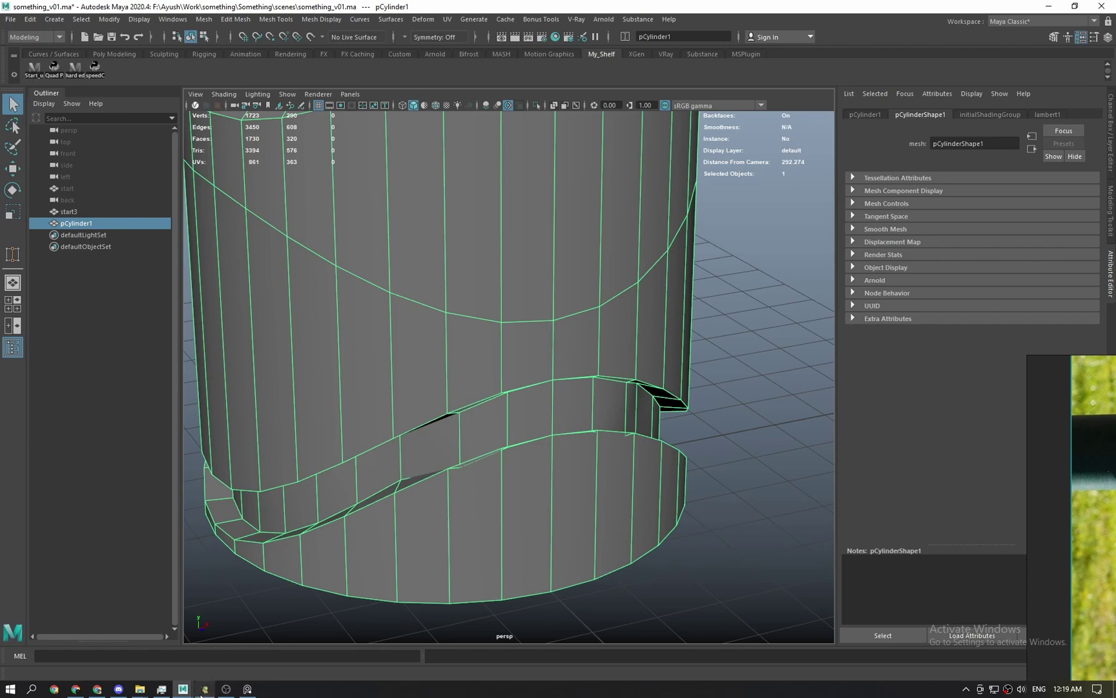
mouse_move(183, 688)
scroll(381, 509, down, 5)
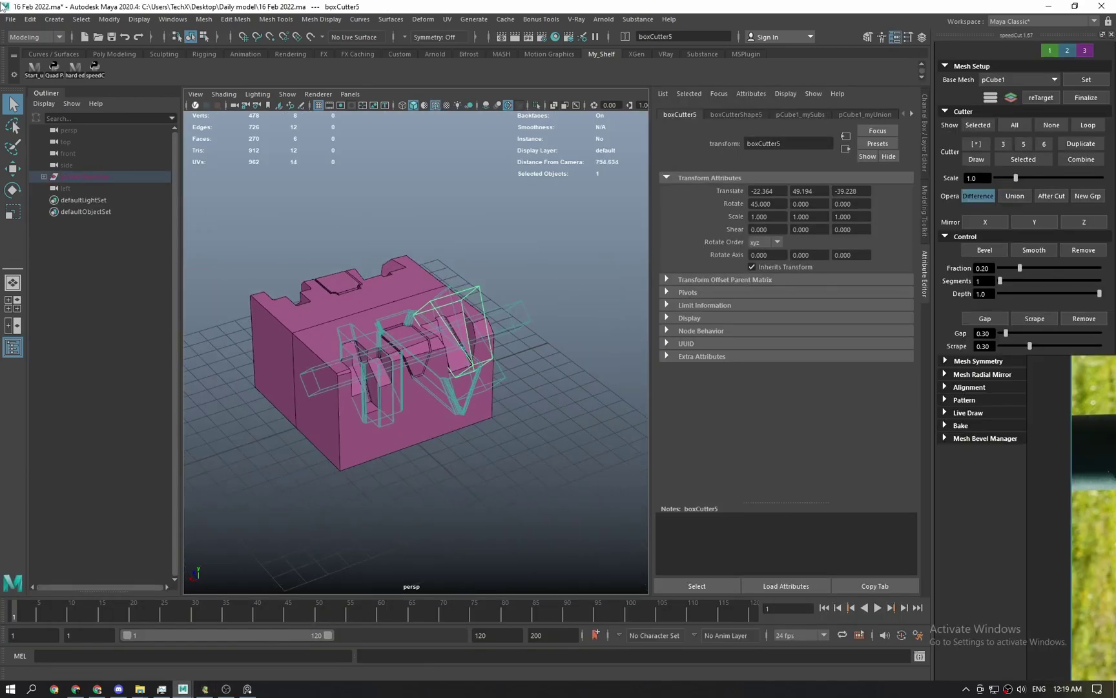
click(11, 20)
click(26, 29)
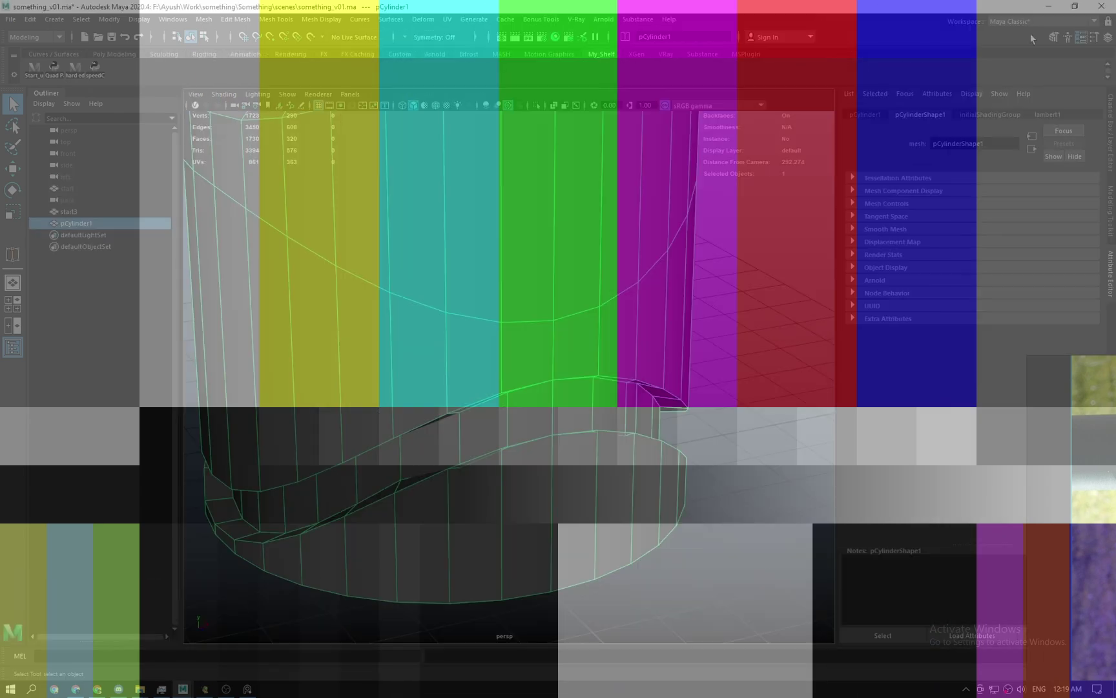
mouse_move(139, 687)
click(84, 646)
double_click(264, 129)
click(183, 689)
click(163, 650)
click(183, 688)
click(249, 640)
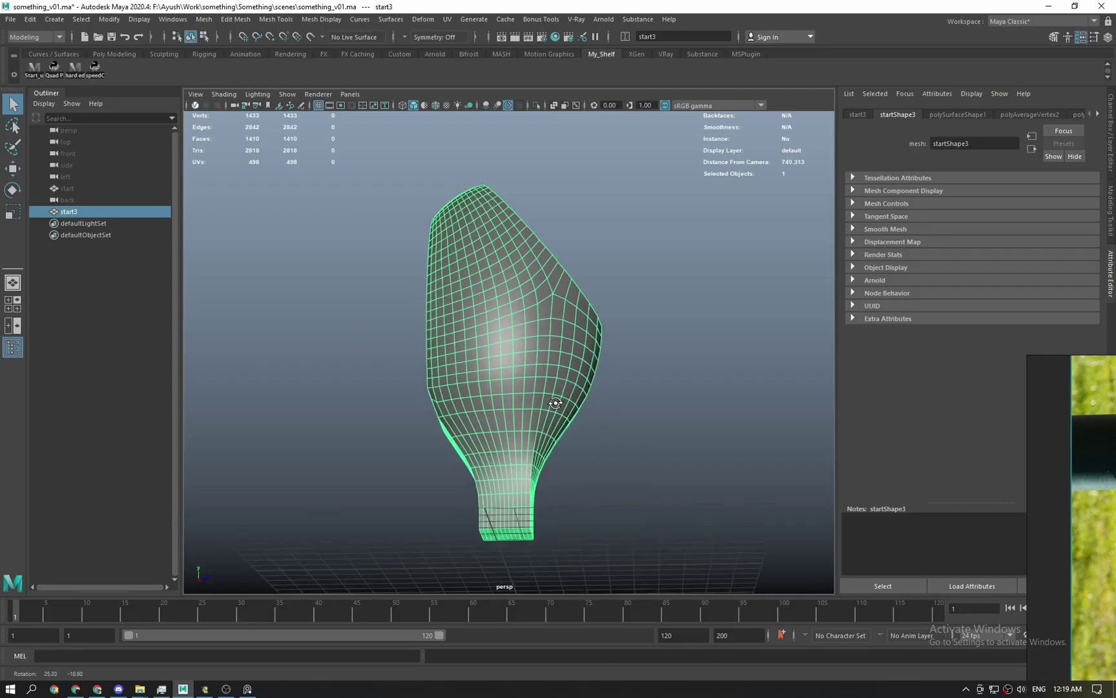
scroll(480, 467, up, 5)
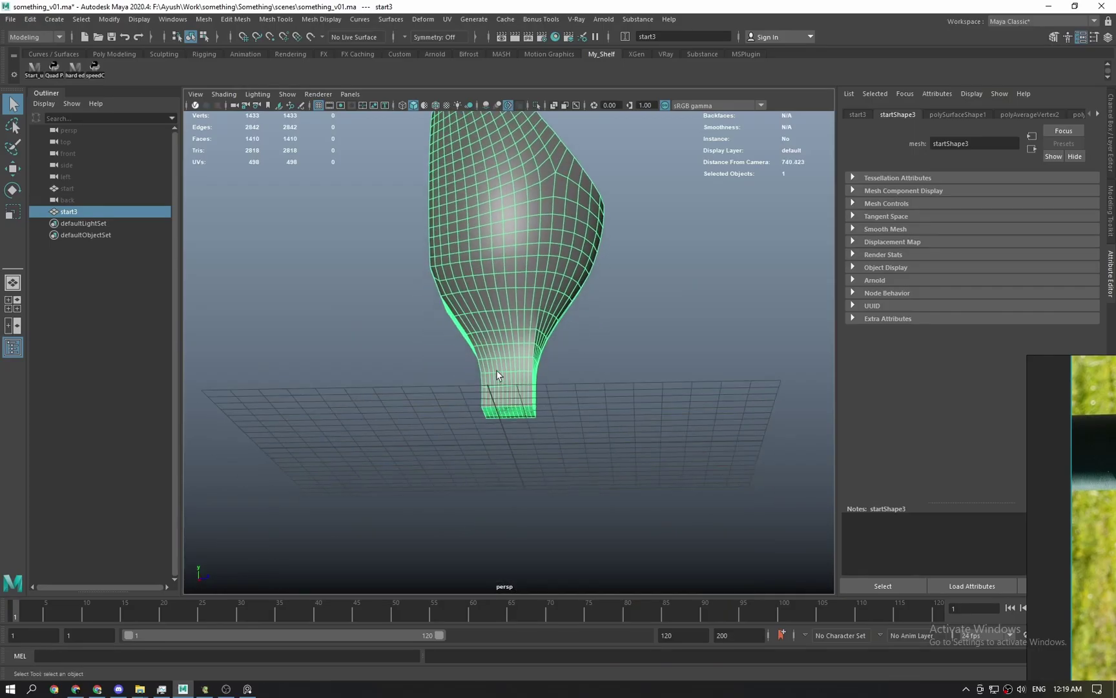
click(386, 548)
click(140, 689)
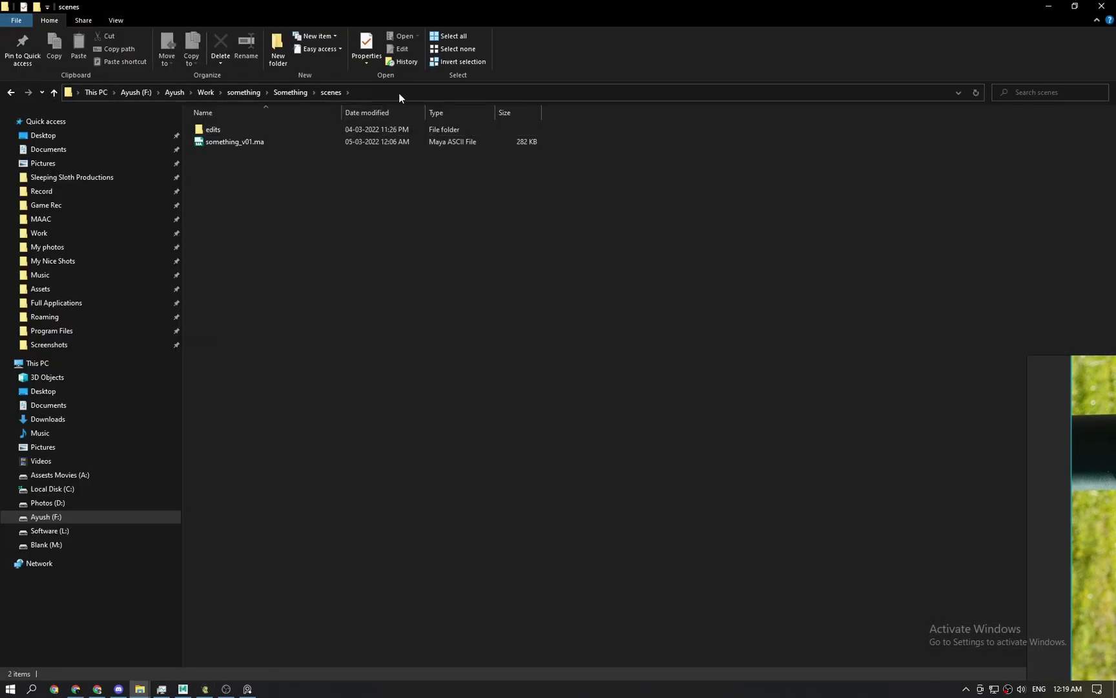
click(183, 689)
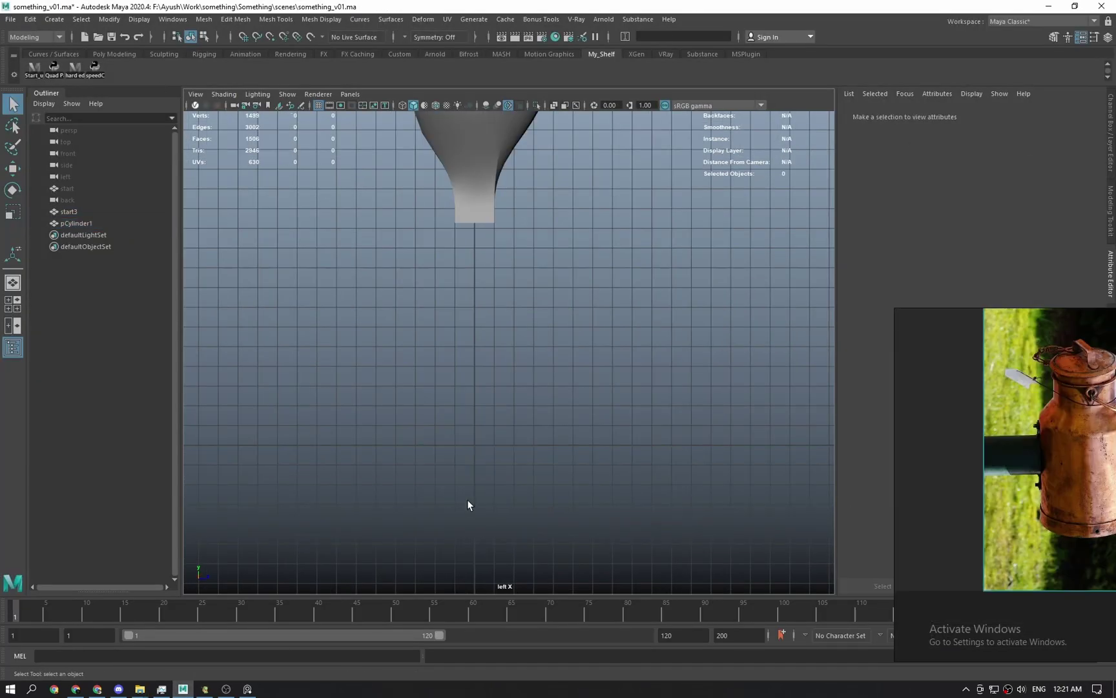
click(481, 479)
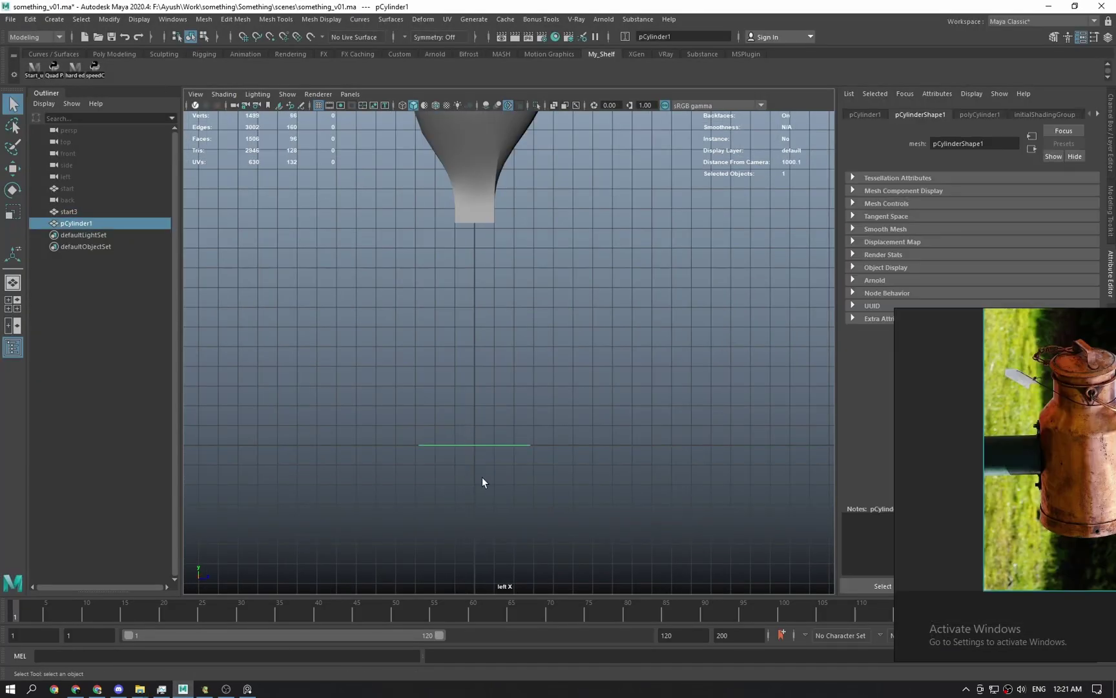
Scale the flat cylinder wider in X and Z from the top view.
key(t)
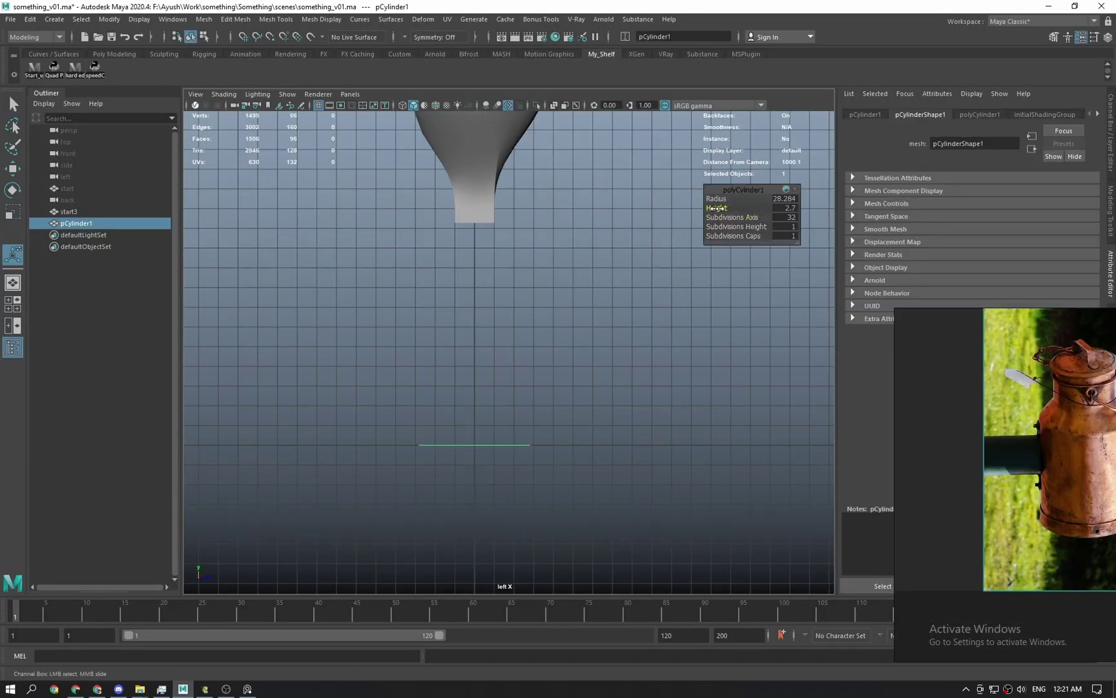
key(q)
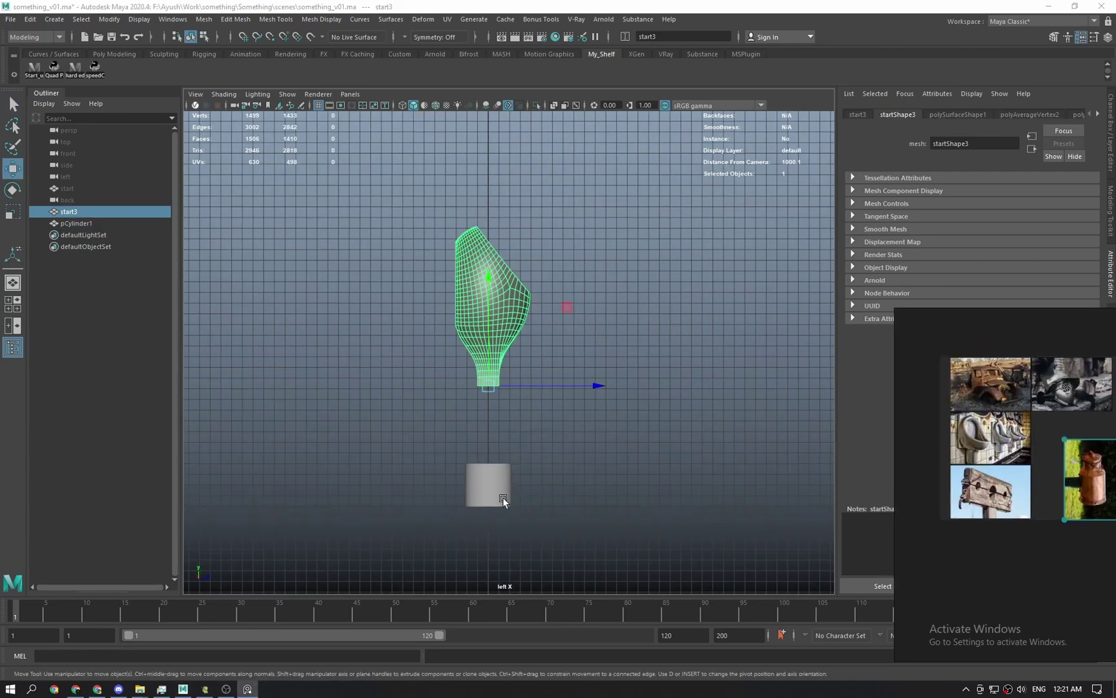
click(500, 495)
key(space)
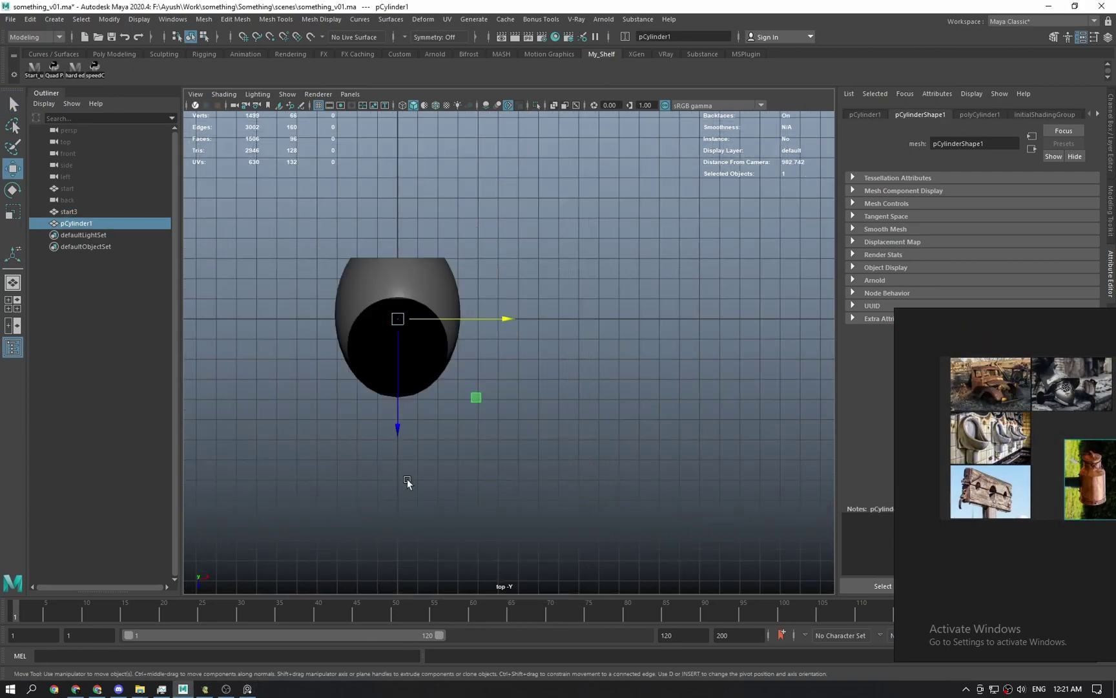
key(r)
drag(481, 401, 553, 436)
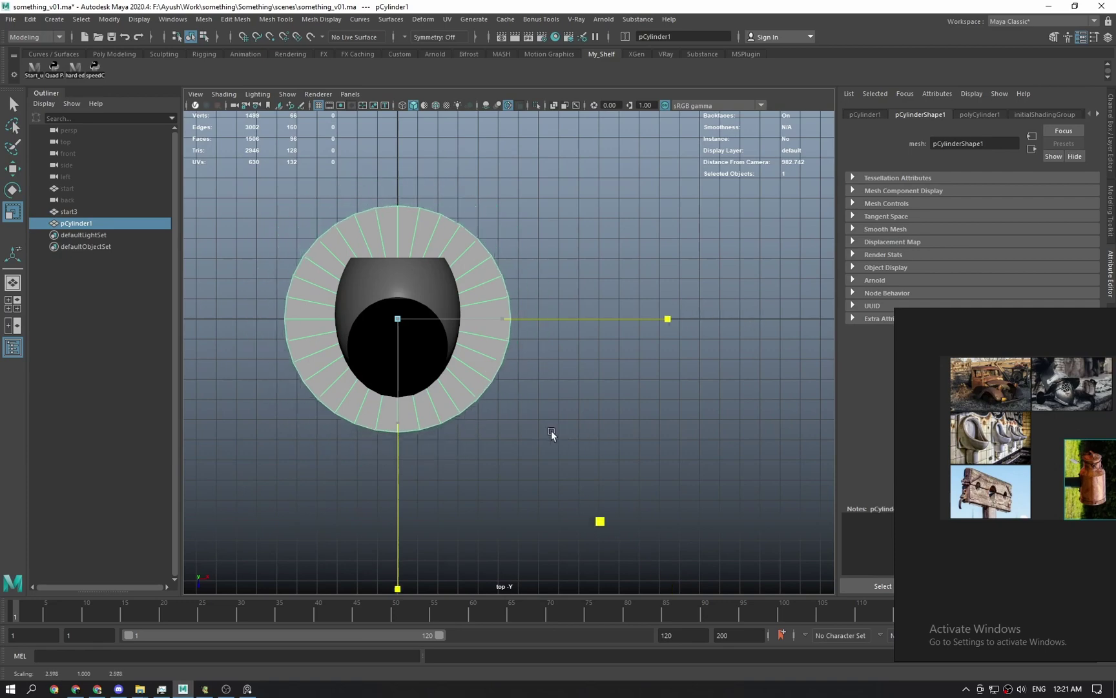
Raise the start3 can body above the base cylinder in the side view.
key(space)
key(q)
click(568, 358)
click(485, 340)
key(w)
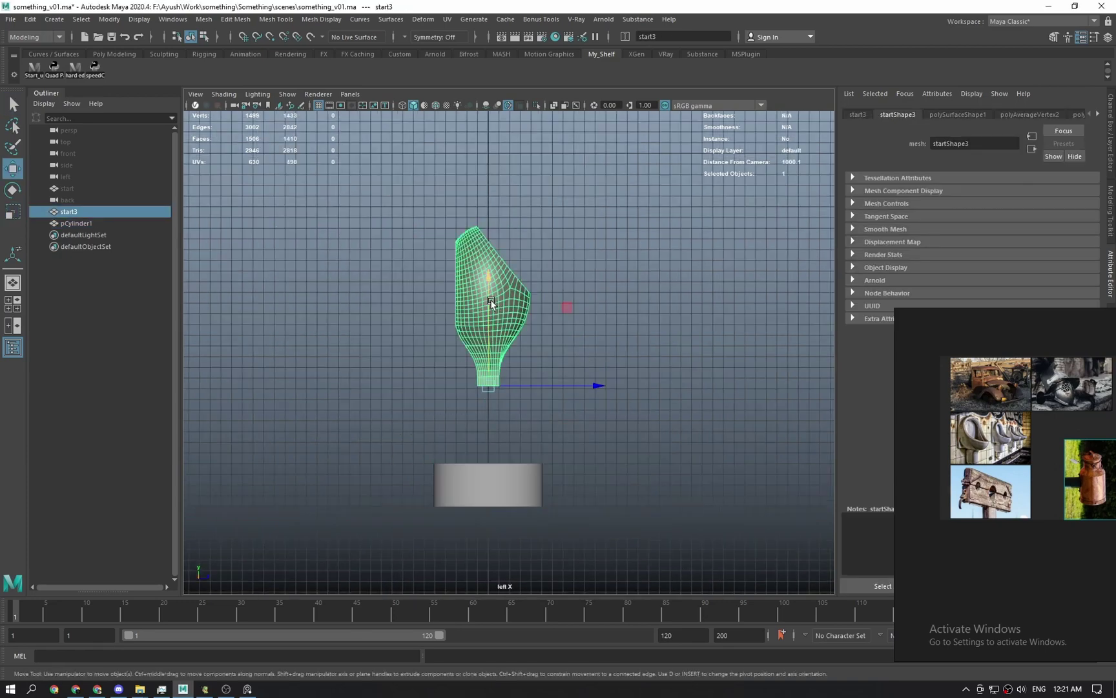
drag(510, 305, 514, 207)
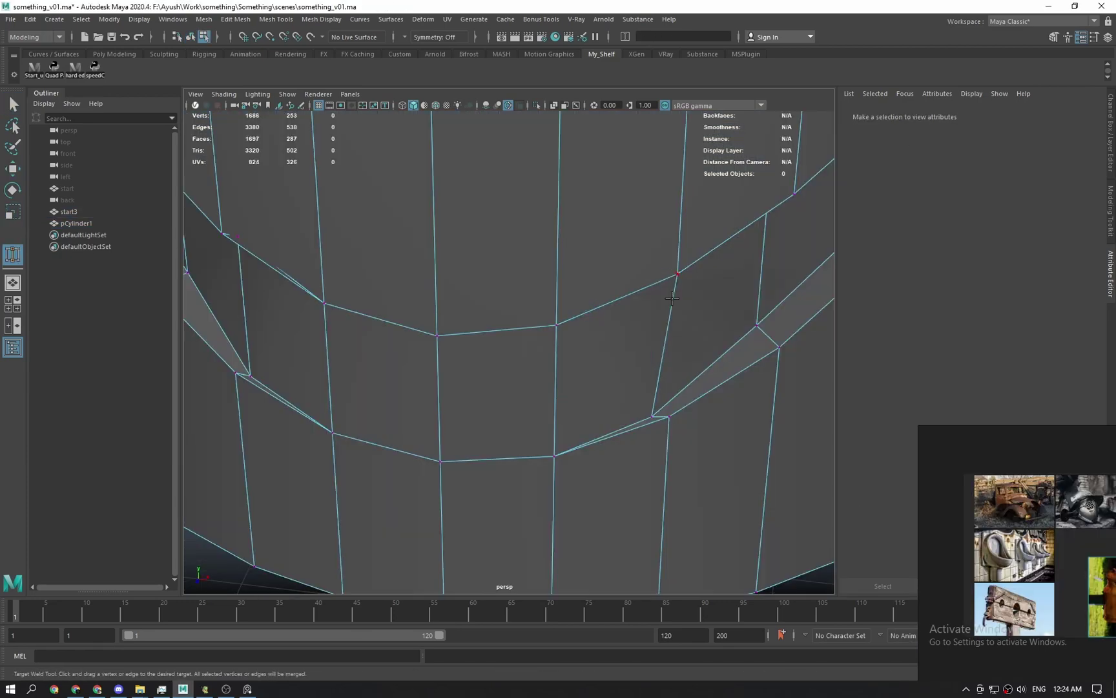
Target Weld the stray band vertices onto their neighbours.
drag(648, 417, 670, 417)
alt+right_drag(669, 417, 620, 425)
alt+drag(451, 391, 484, 396)
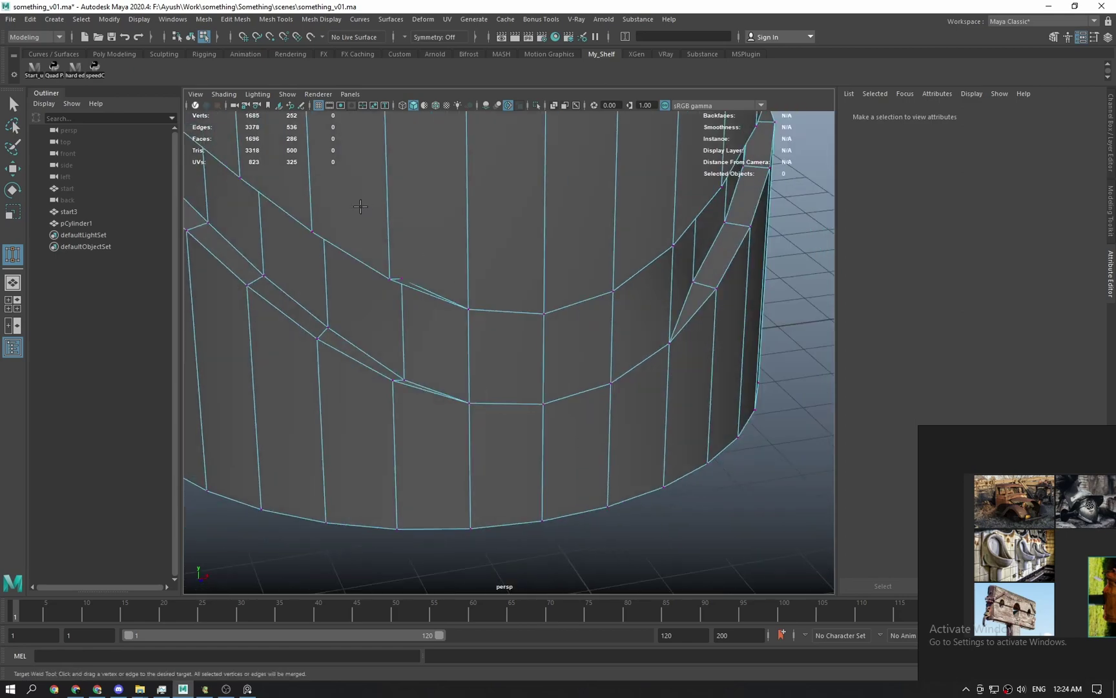
alt+drag(360, 206, 586, 414)
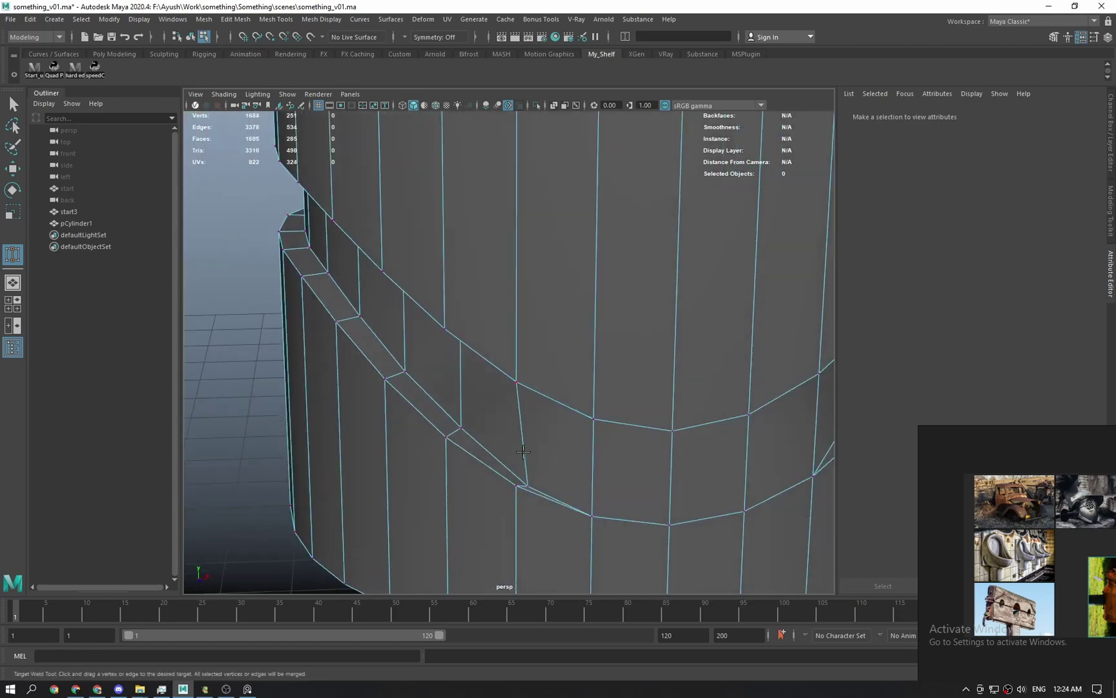
drag(527, 485, 517, 486)
alt+right_drag(646, 480, 603, 481)
alt+drag(633, 463, 563, 499)
key(q)
Align the move handle to a band edge and slide that edge along the band.
click(630, 367)
right_click(629, 366)
key(w)
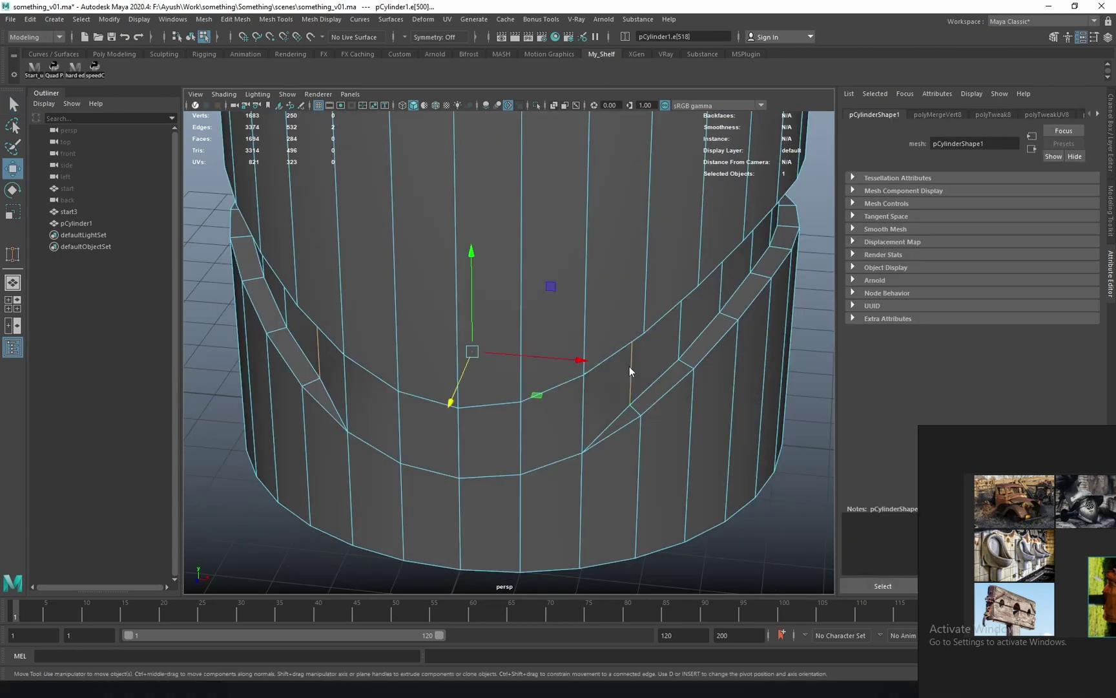
right_click(628, 366)
right_click(635, 368)
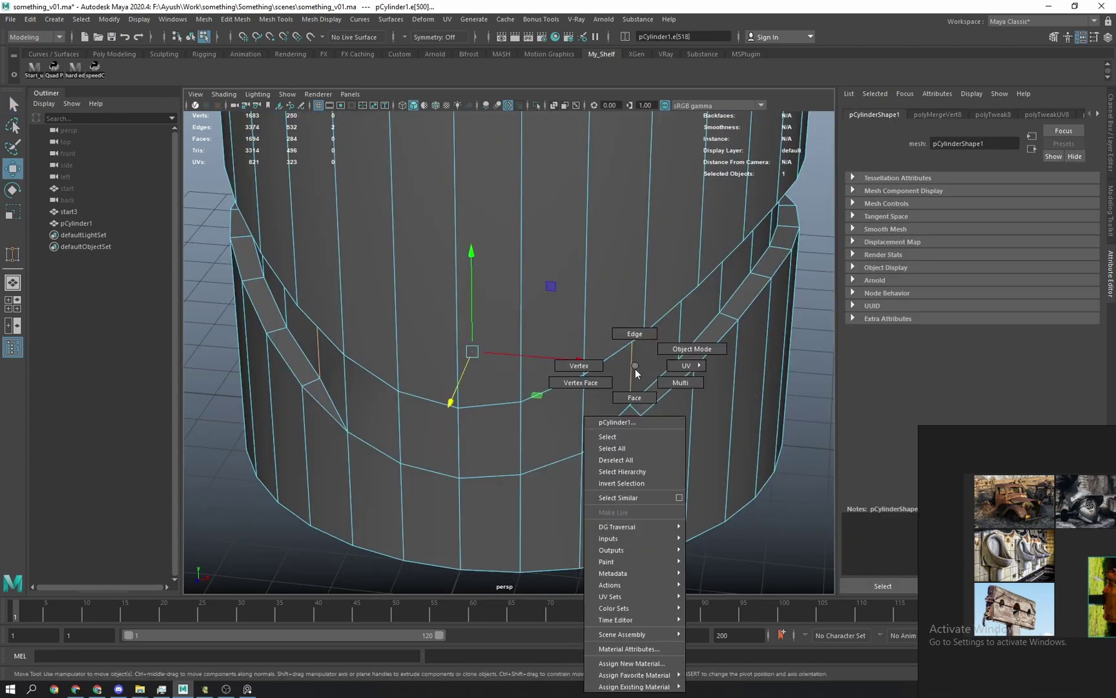
key(w)
drag(635, 368, 661, 381)
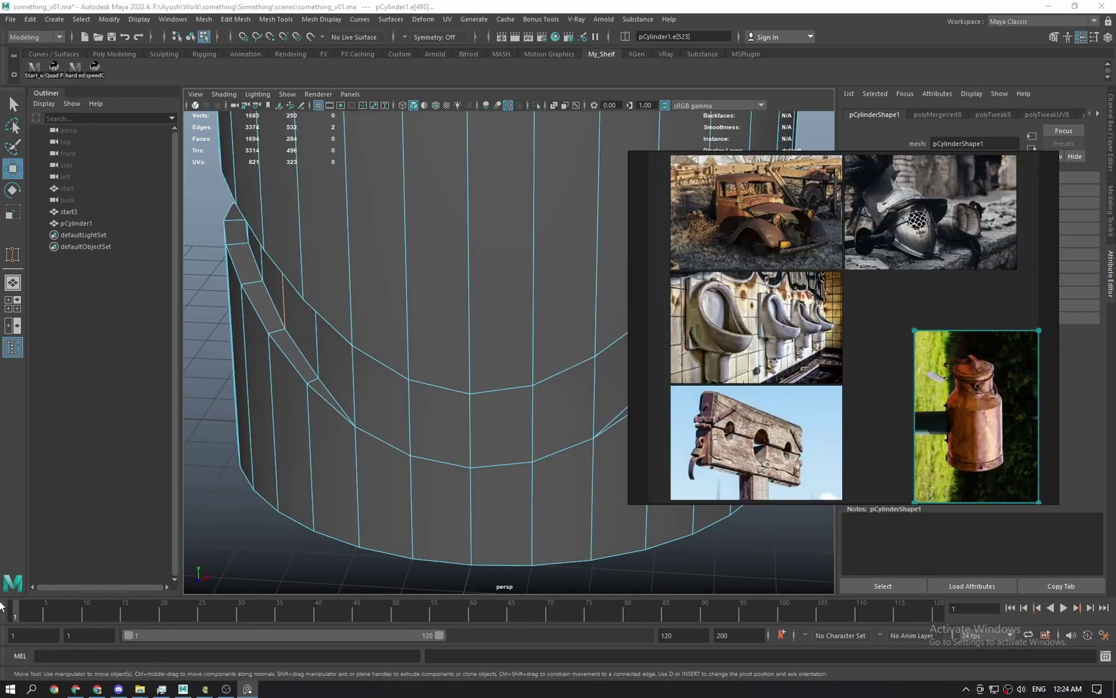
drag(6, 610, 31, 630)
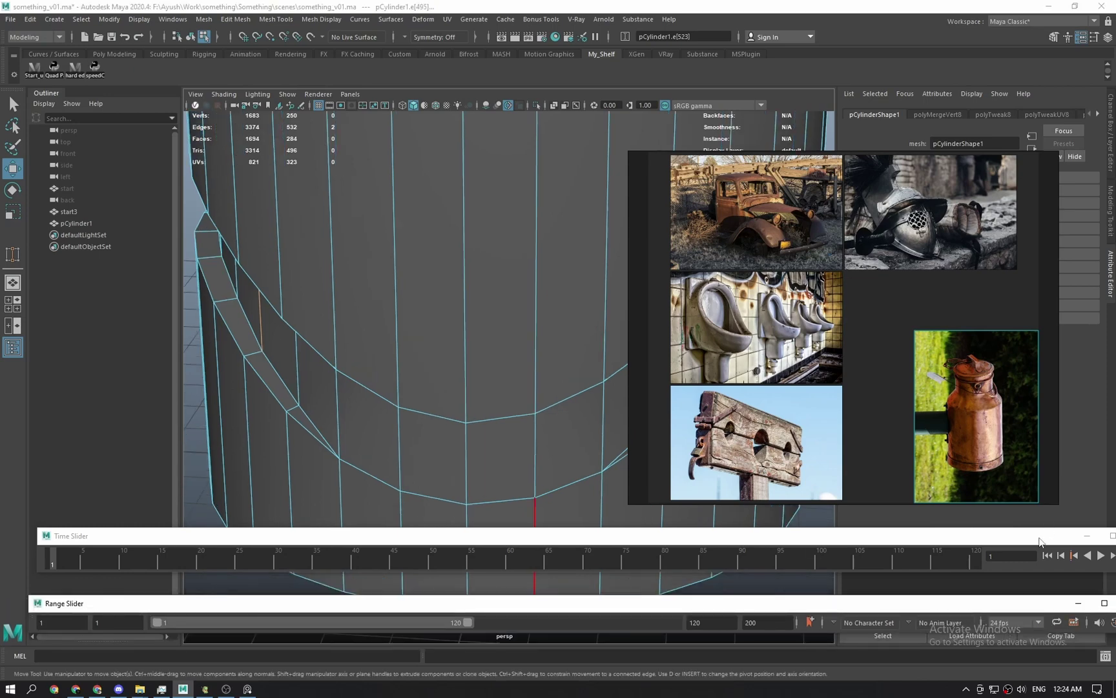
Close the floating time slider and range slider windows.
drag(1040, 538, 704, 539)
click(806, 536)
drag(870, 600, 564, 590)
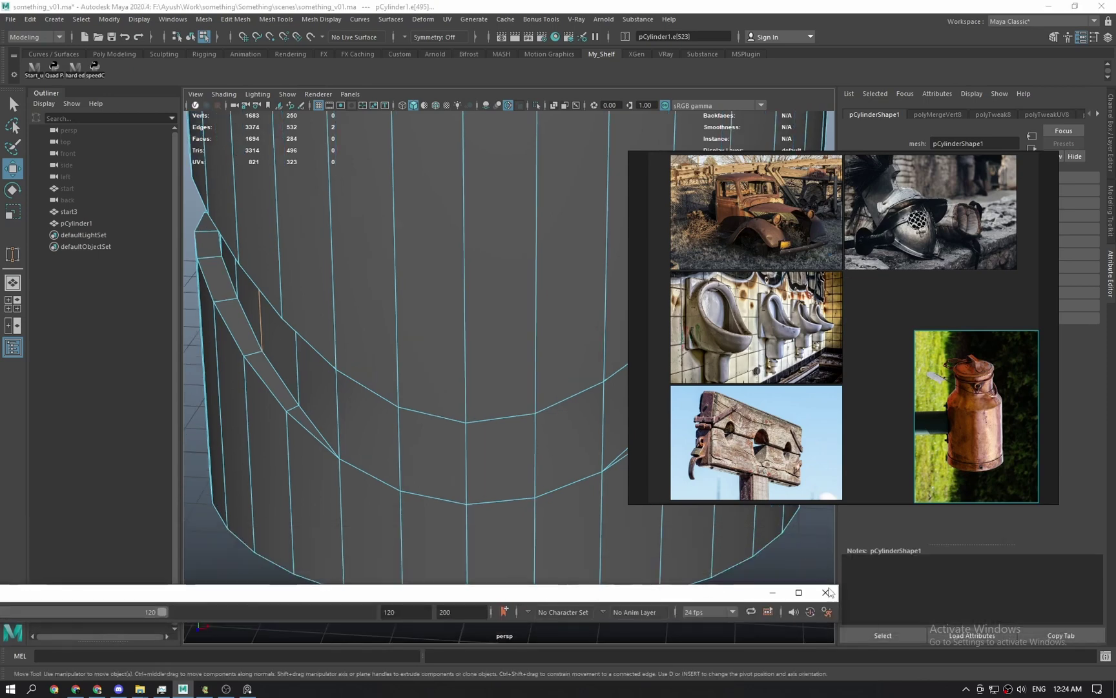
click(827, 593)
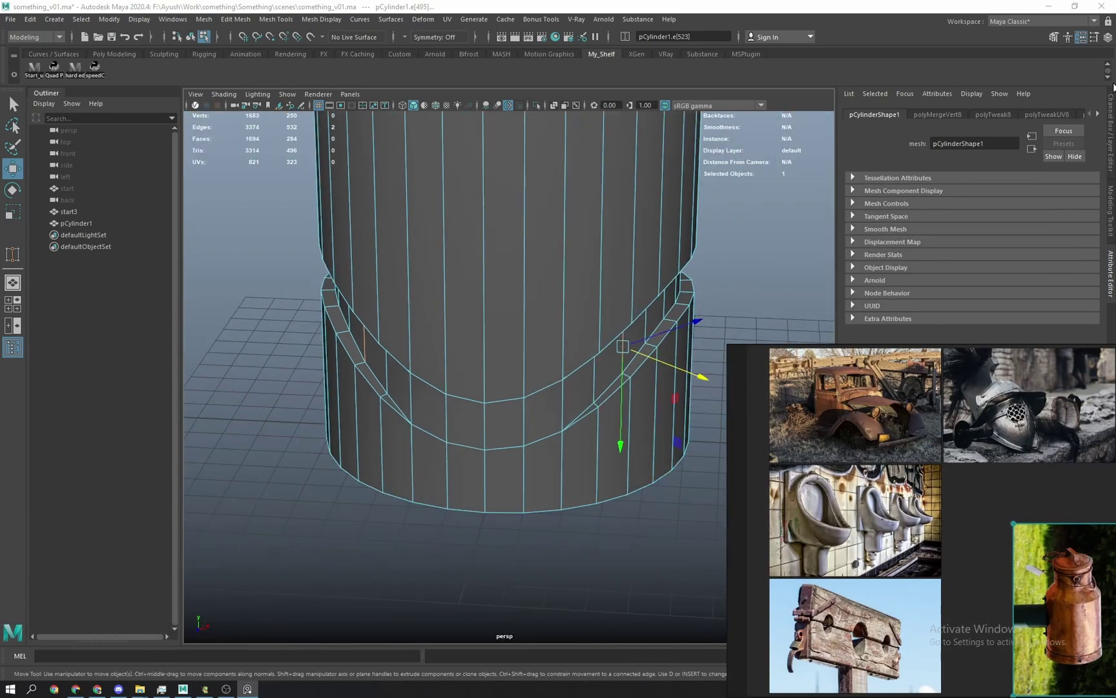
Select the vertex faces at the band corner, convert them to faces, and delete the four faces.
key(q)
scroll(531, 544, up, 4)
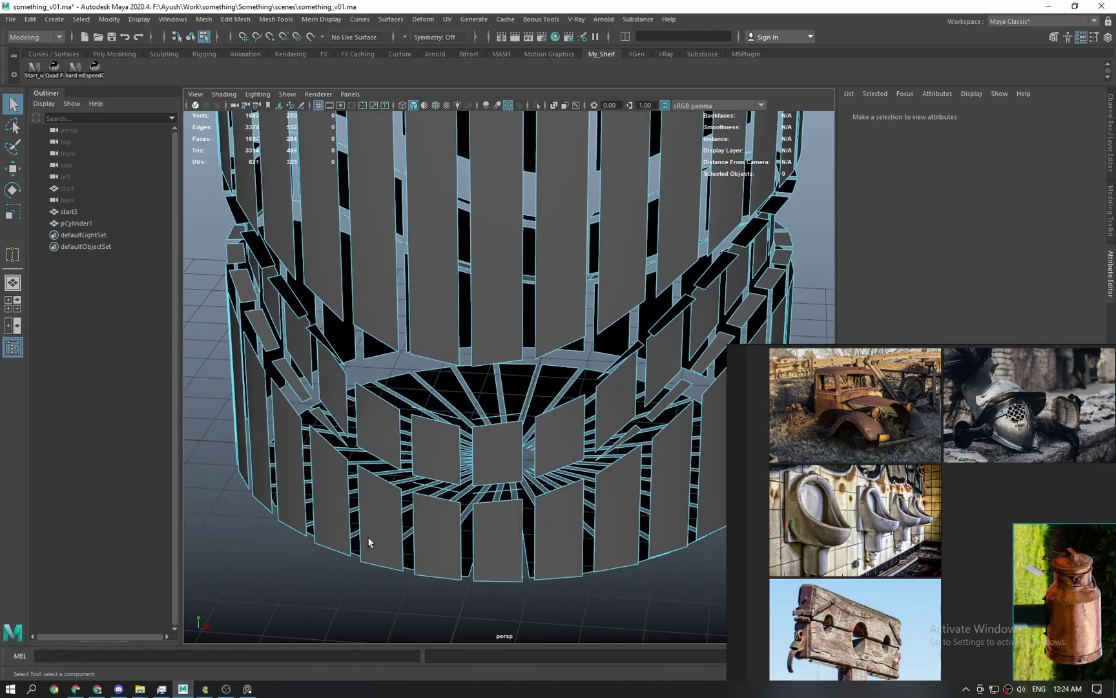
scroll(500, 487, up, 6)
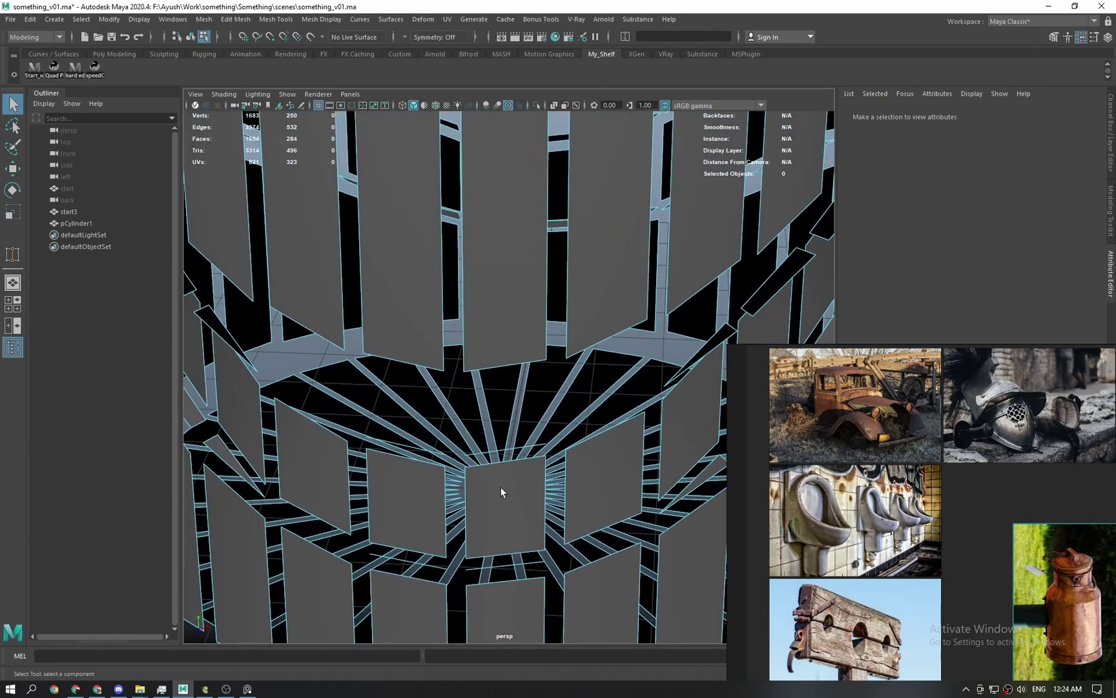
alt+drag(445, 459, 446, 534)
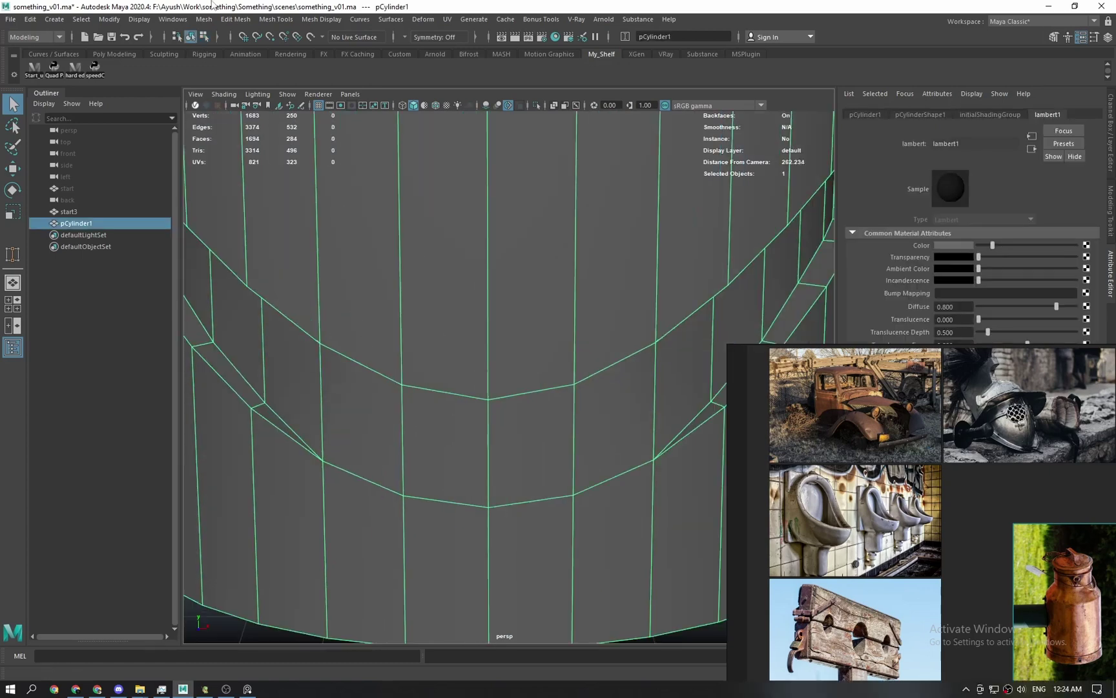
alt+drag(495, 347, 476, 357)
right_click(491, 332)
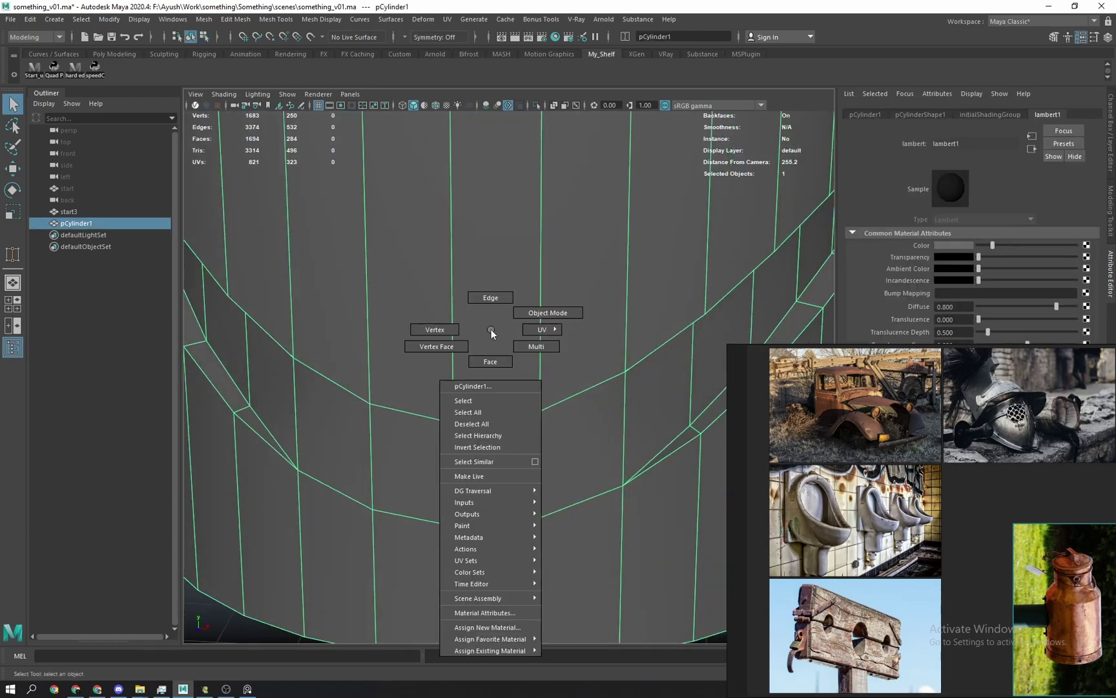
click(430, 350)
click(378, 404)
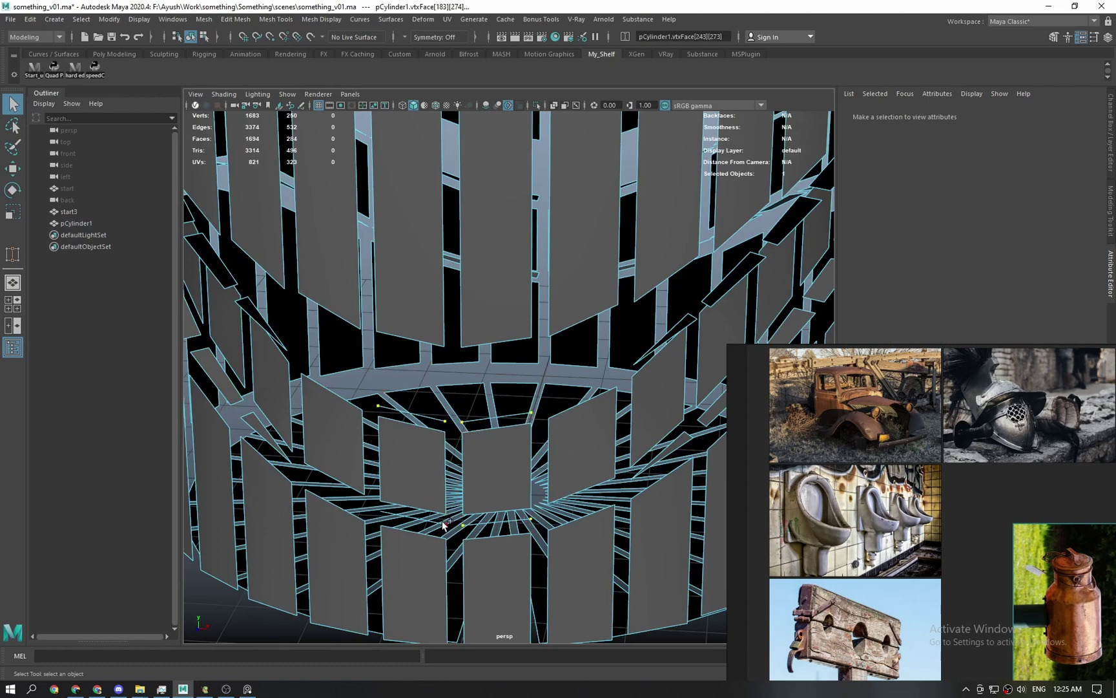
shift+right_click(447, 424)
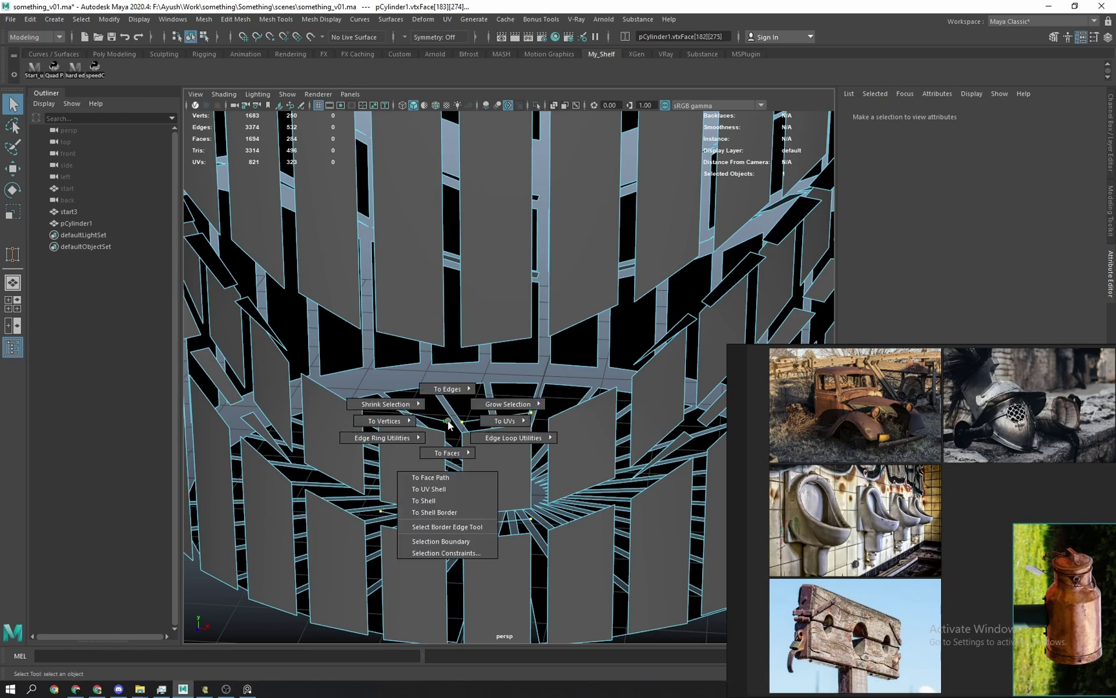
shift+right_drag(449, 424, 446, 497)
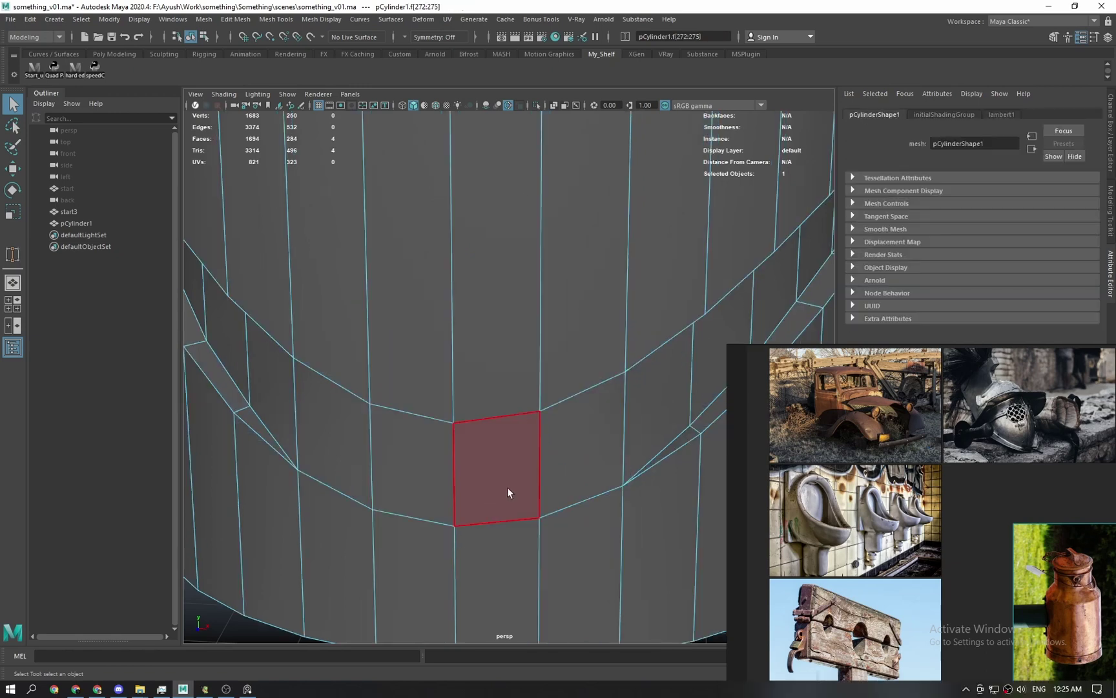
key(Delete)
Merge the cylinder's vertices and return to object mode to view the smoothed body.
double_click(450, 426)
shift+right_drag(456, 419, 478, 306)
key(F8)
scroll(452, 497, down, 3)
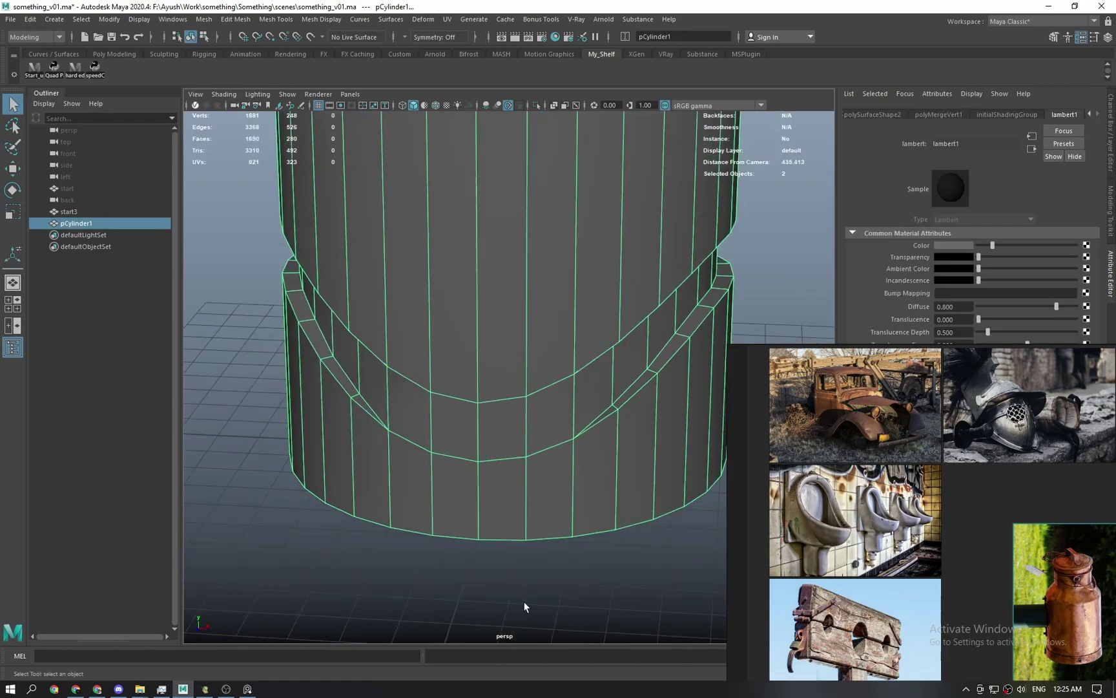
alt+drag(400, 442, 427, 448)
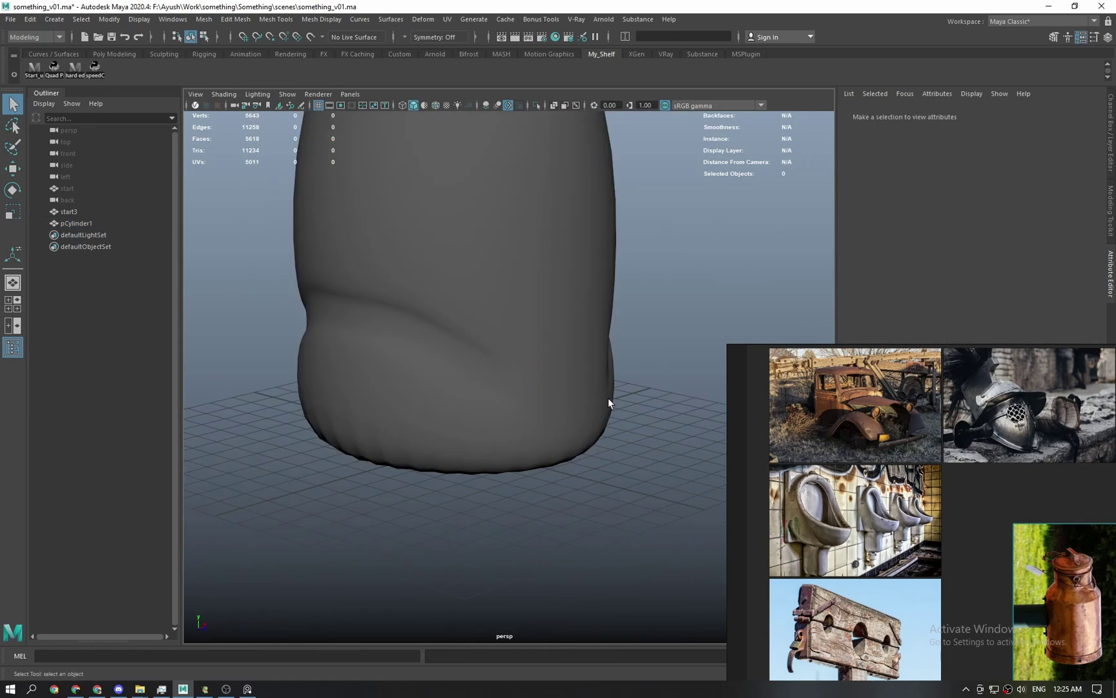
scroll(582, 414, up, 3)
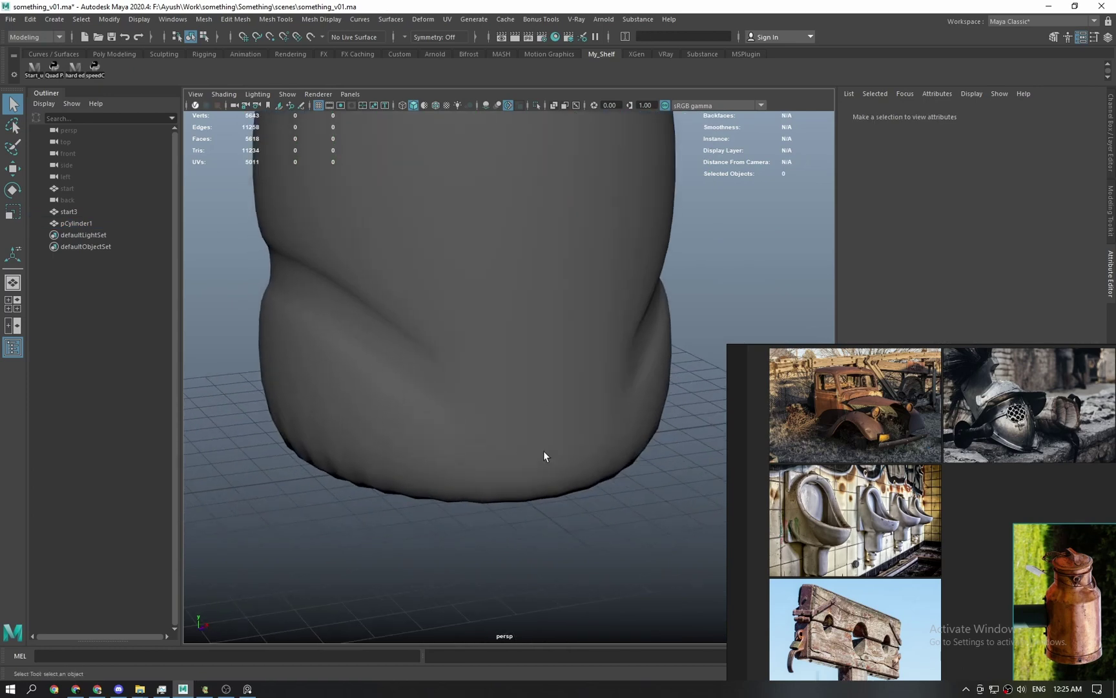
Select the cylinder, switch off smooth preview, and orbit to view its underside.
click(528, 403)
key(1)
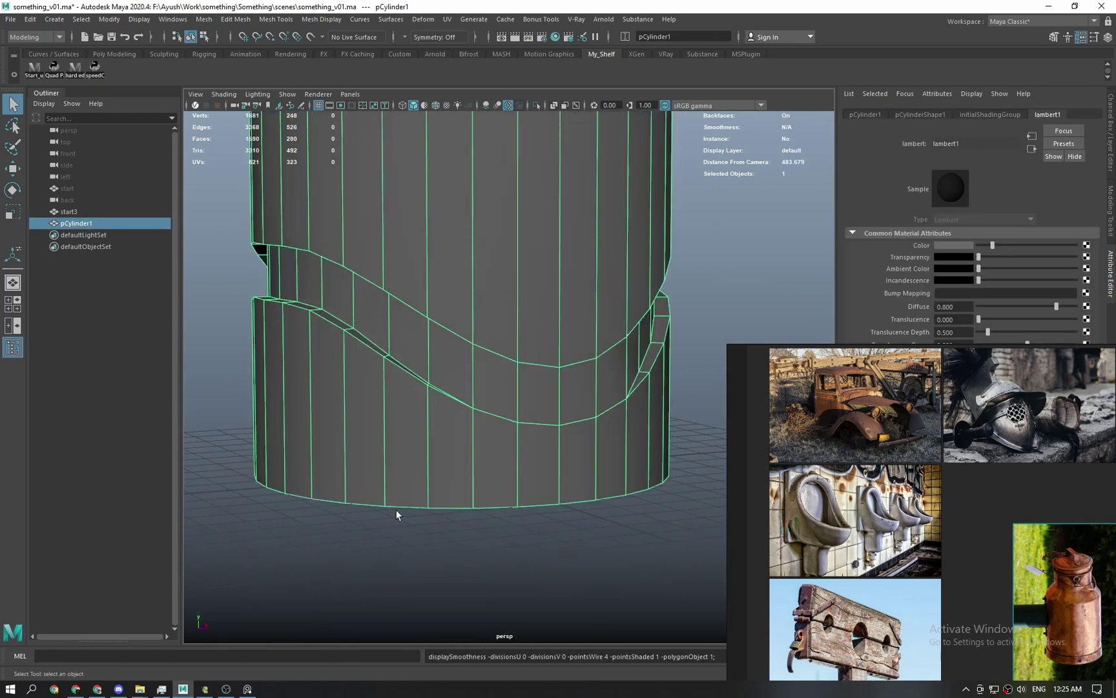
alt+drag(374, 521, 479, 394)
scroll(480, 414, up, 1)
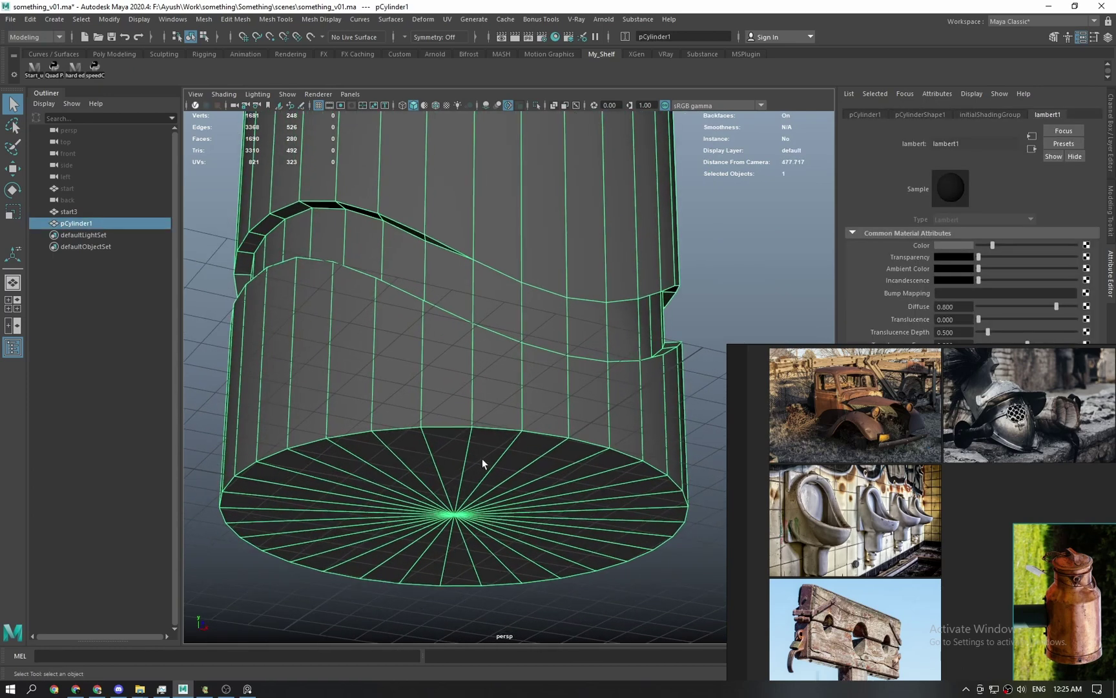
right_drag(483, 460, 486, 435)
alt+drag(474, 388, 472, 419)
scroll(440, 465, up, 3)
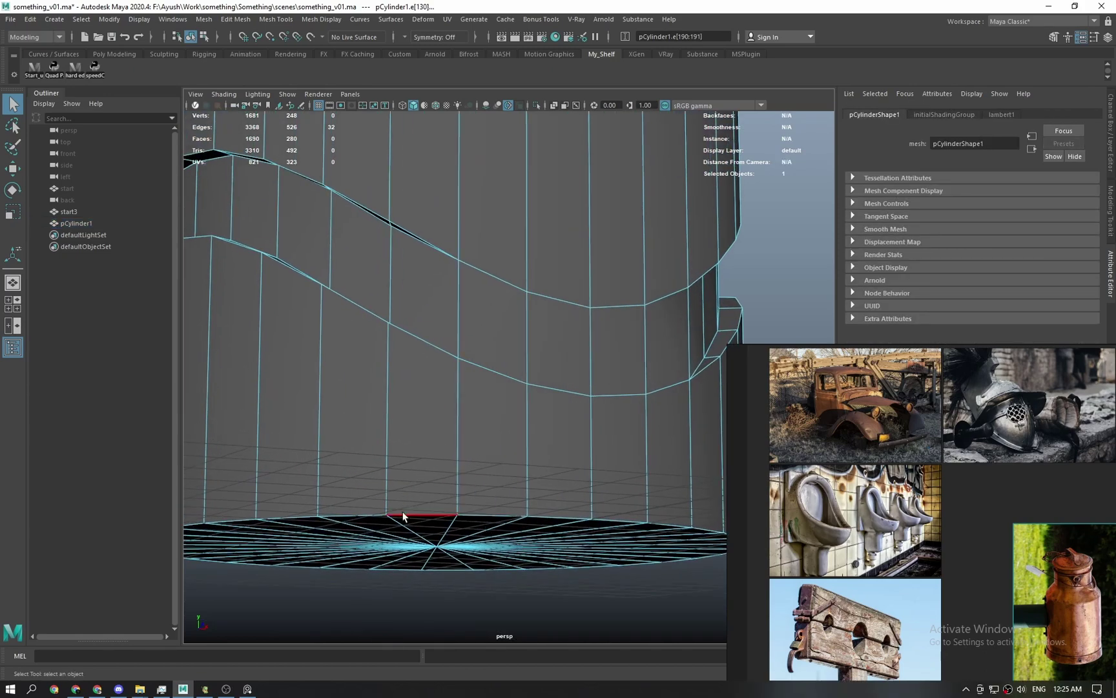
alt+drag(384, 492, 353, 477)
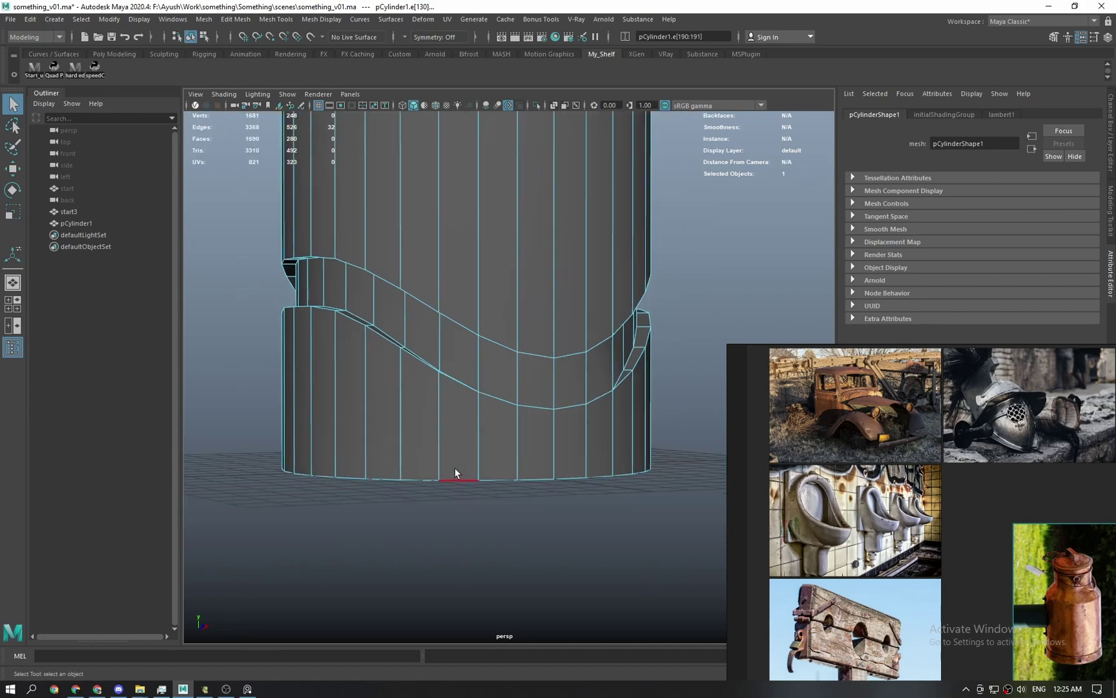
scroll(452, 470, up, 3)
Insert an edge loop along the wavy band and bevel it at fraction 0.55.
click(463, 383)
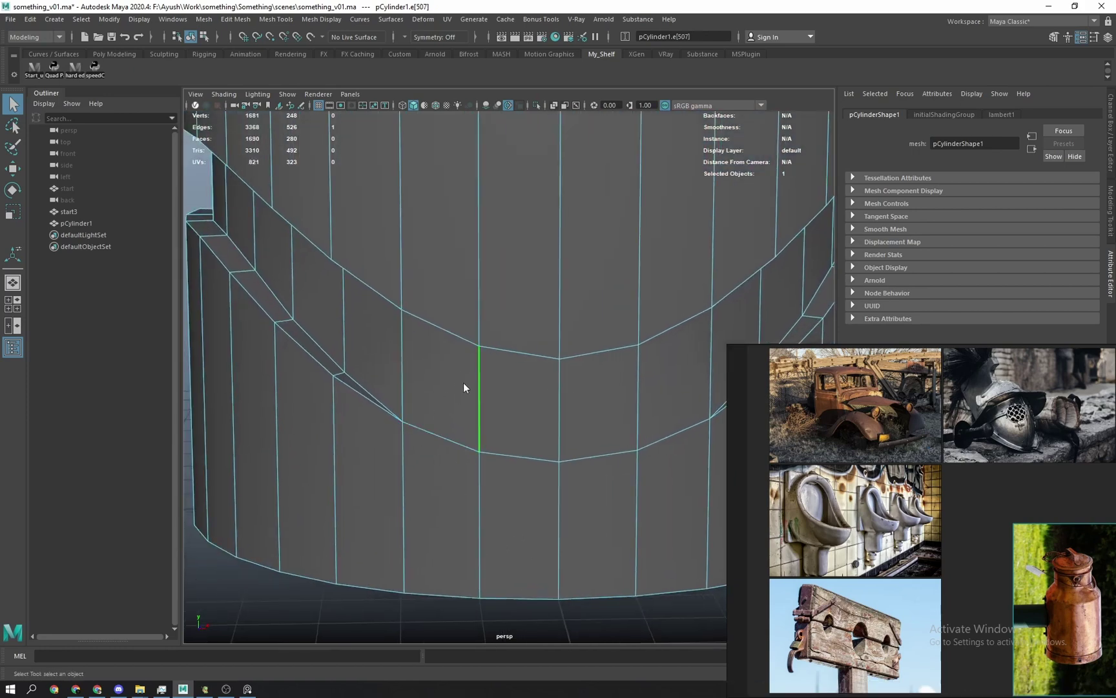
shift+right_drag(463, 383, 475, 420)
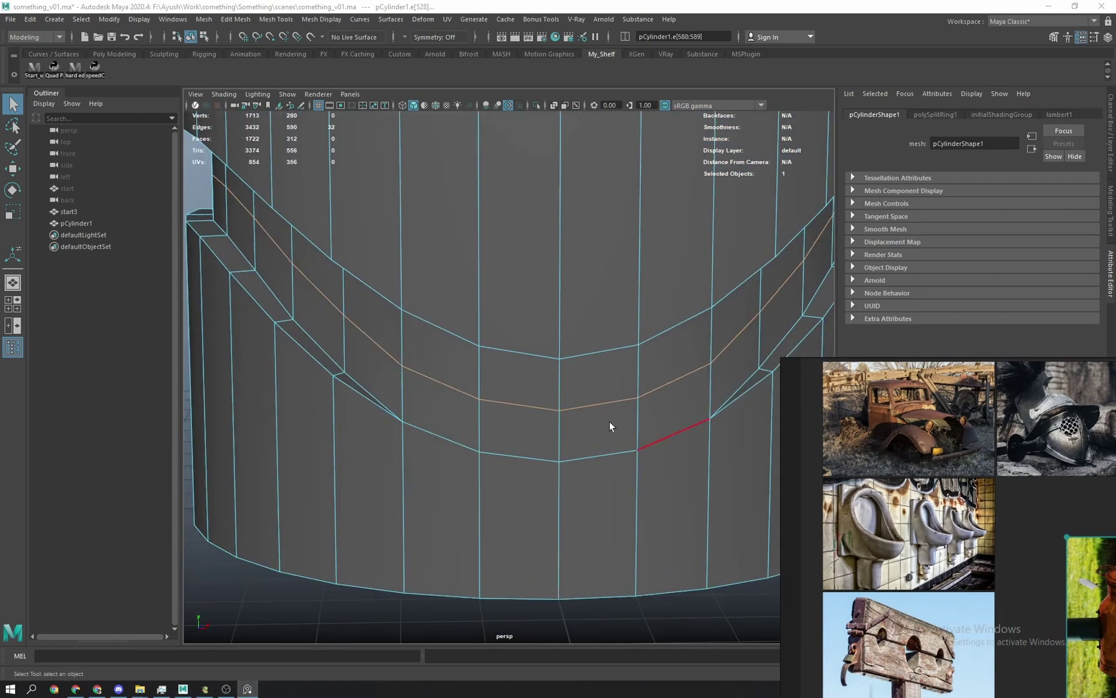
shift+right_drag(591, 405, 630, 406)
click(719, 212)
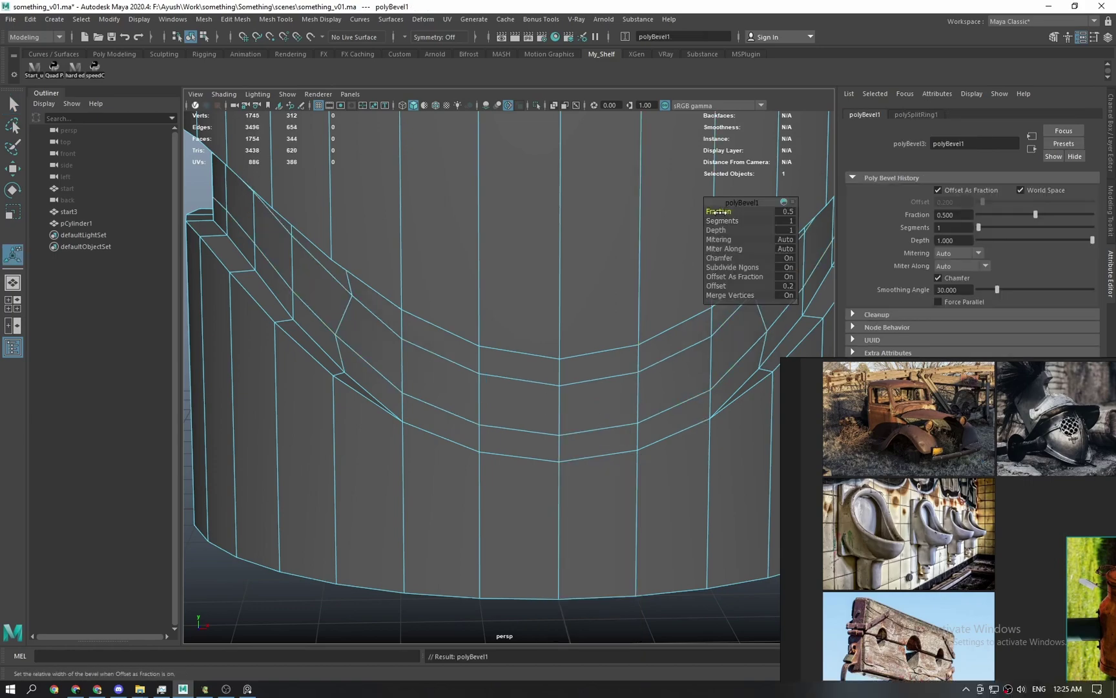
middle_drag(498, 328, 515, 328)
alt+drag(514, 328, 411, 295)
alt+drag(567, 257, 557, 291)
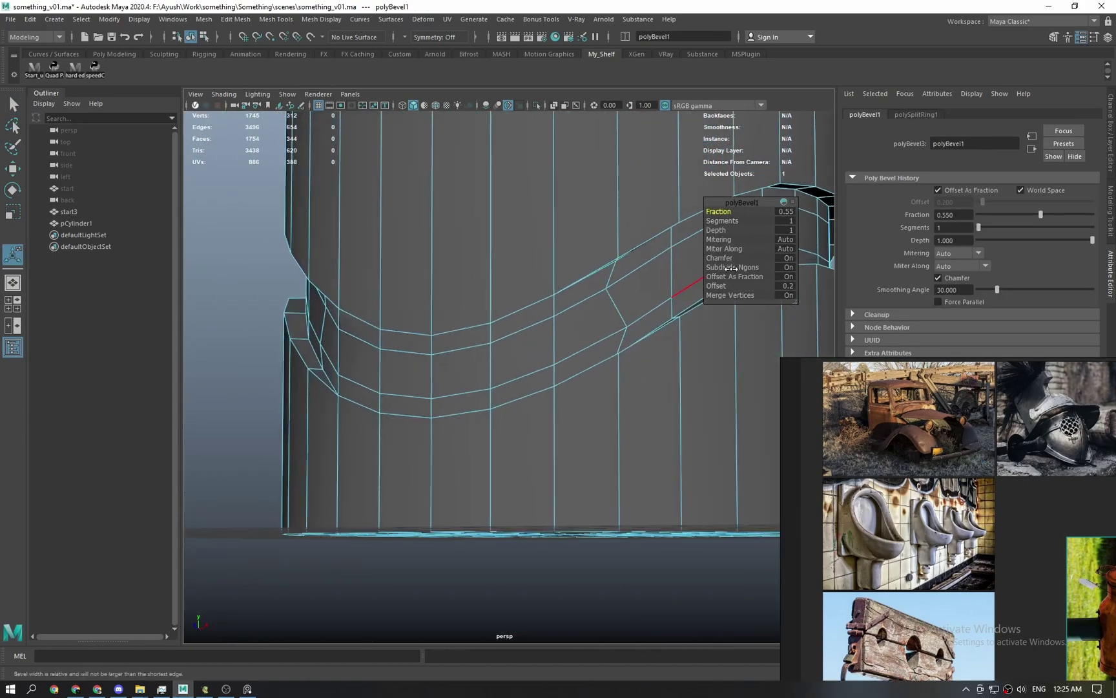
Set the bevel's mitering to None and widen its fraction to 0.91.
click(786, 240)
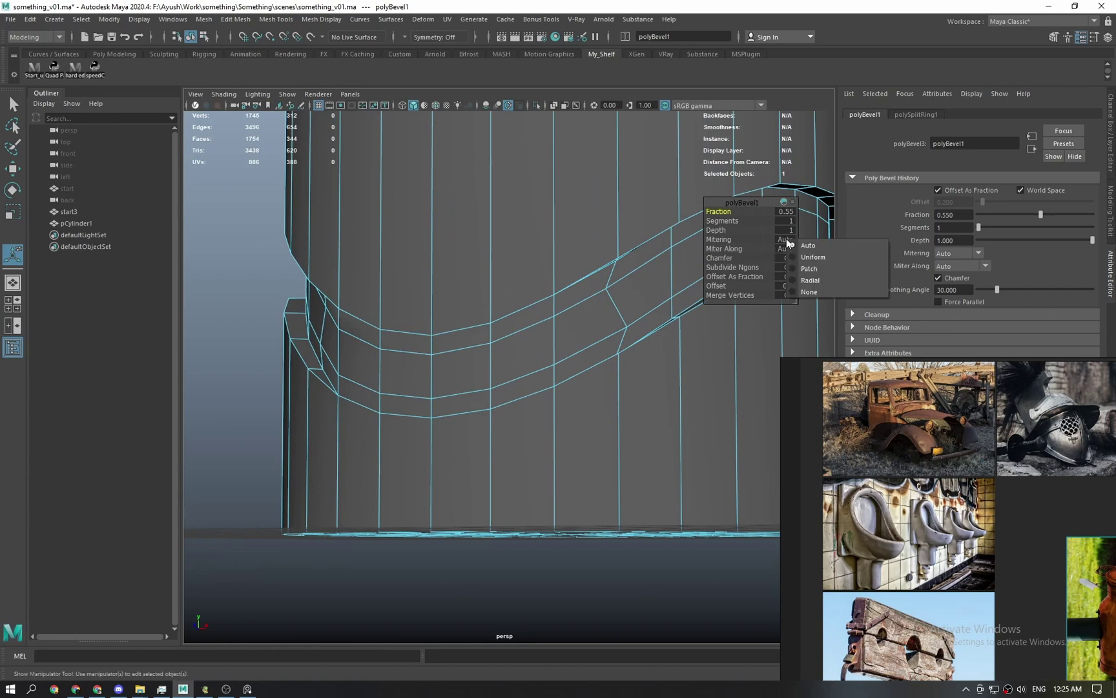
click(812, 293)
alt+drag(722, 328, 755, 343)
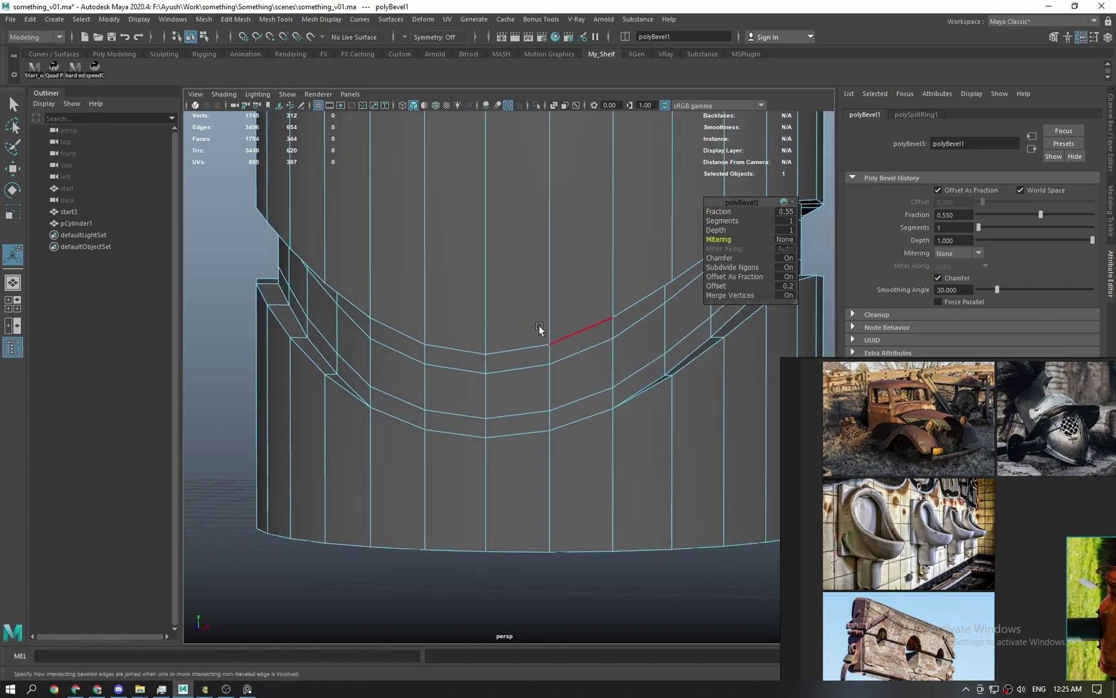
alt+drag(540, 330, 334, 313)
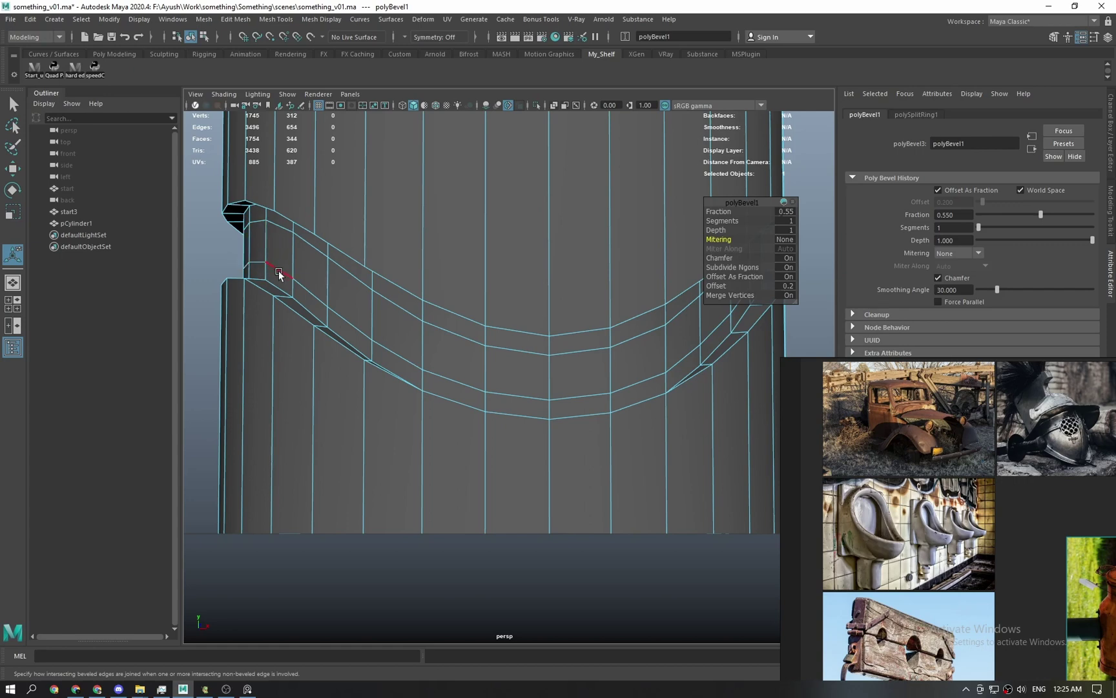
alt+drag(279, 274, 329, 317)
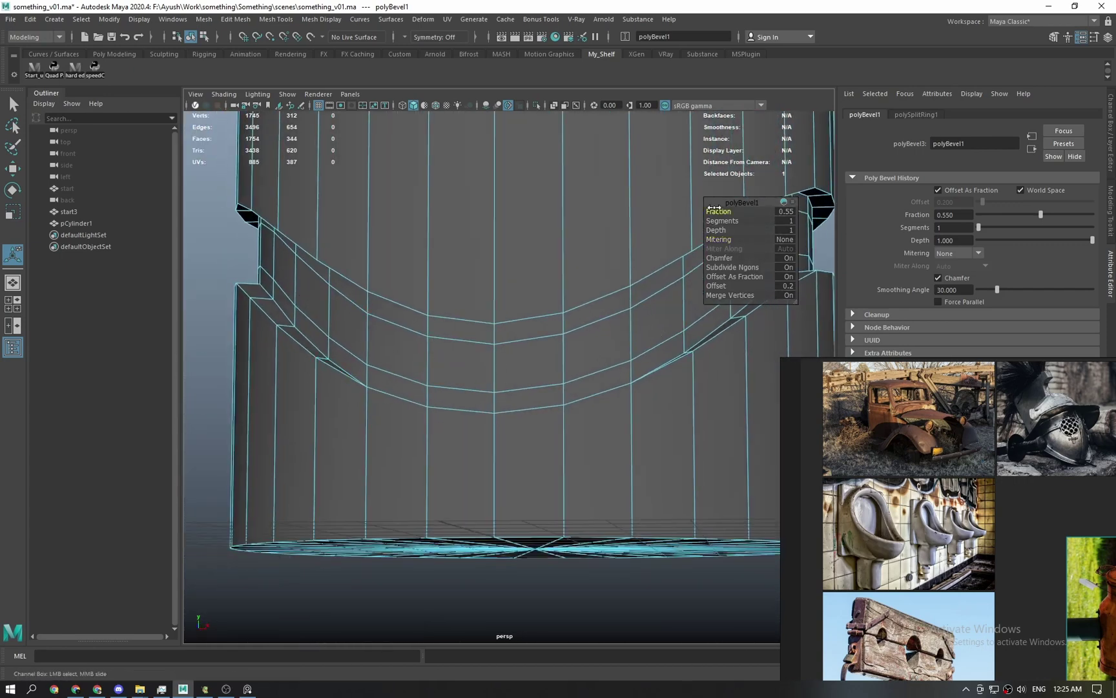
drag(714, 208, 736, 212)
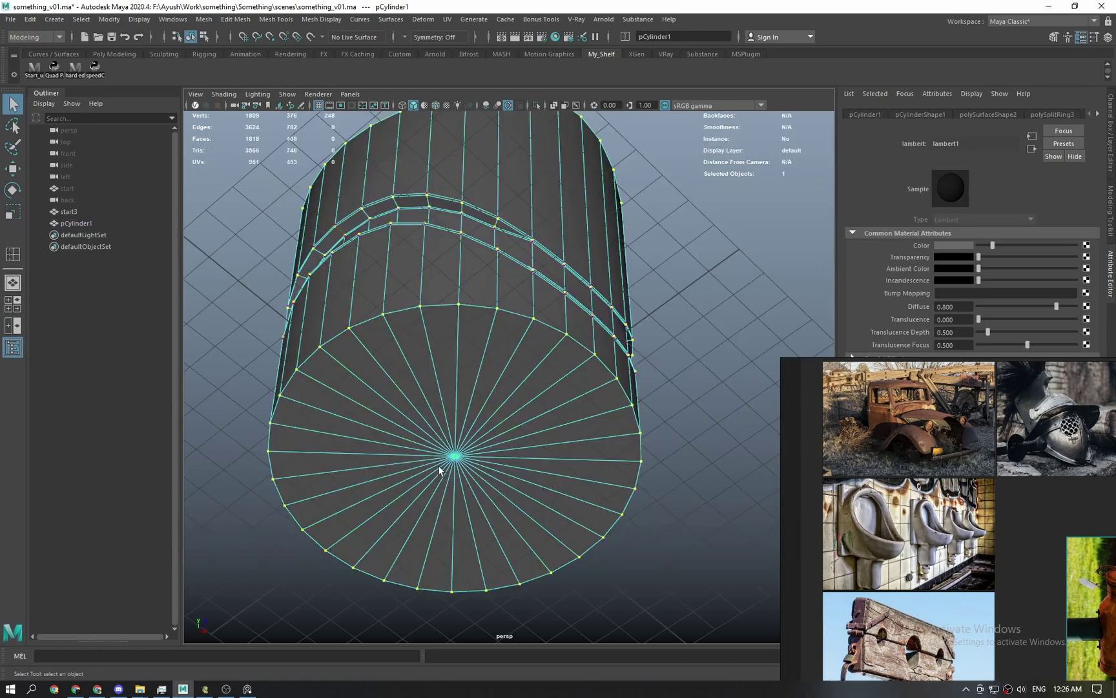
click(457, 458)
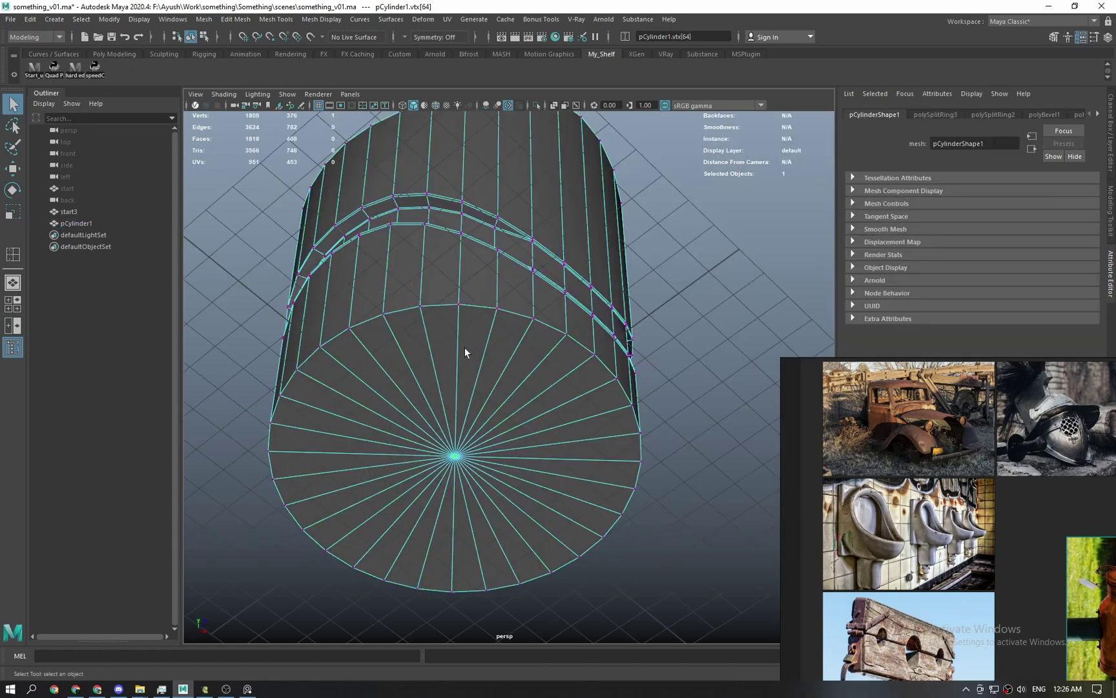
Bevel the base's bottom edge loop with Chamfer off and Fraction 0.08.
alt+drag(466, 352, 439, 396)
mouse_move(438, 440)
alt+mouse_down()
mouse_move(436, 486)
mouse_move(445, 444)
alt+mouse_up()
alt+drag(446, 400, 454, 446)
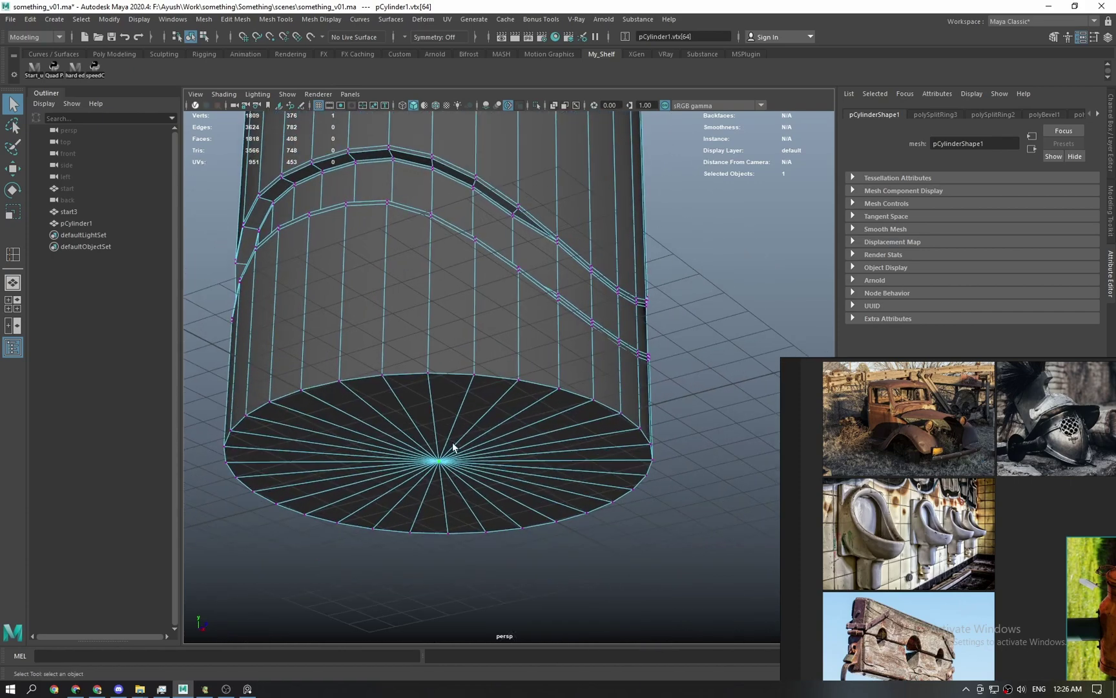
double_click(440, 374)
shift+right_drag(442, 372, 483, 376)
click(779, 258)
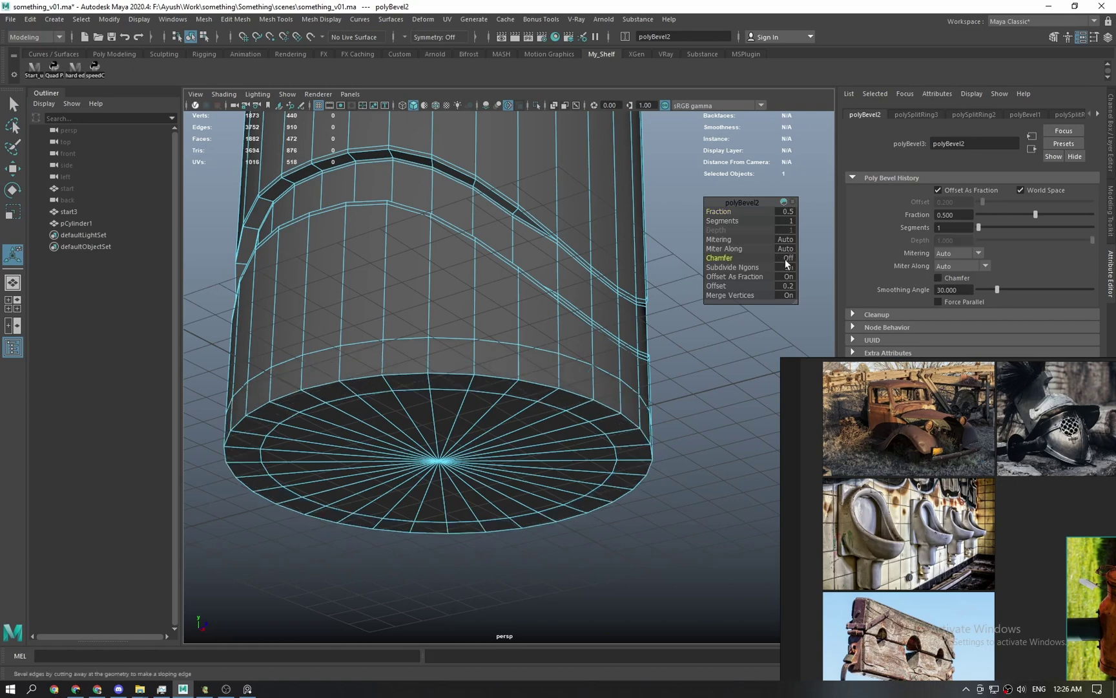
drag(717, 216, 695, 215)
key(q)
Select pCylinder1 and view it in smooth preview (3) to judge the softened base.
alt+drag(539, 413, 452, 439)
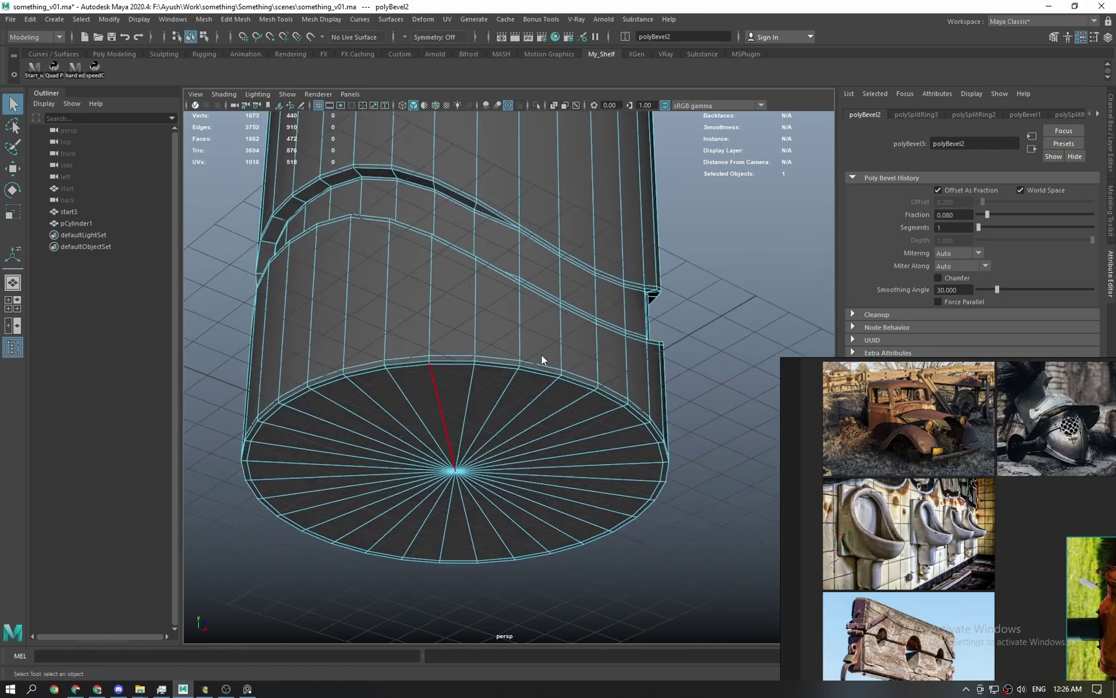
click(736, 318)
click(509, 459)
alt+drag(492, 498, 492, 466)
key(3)
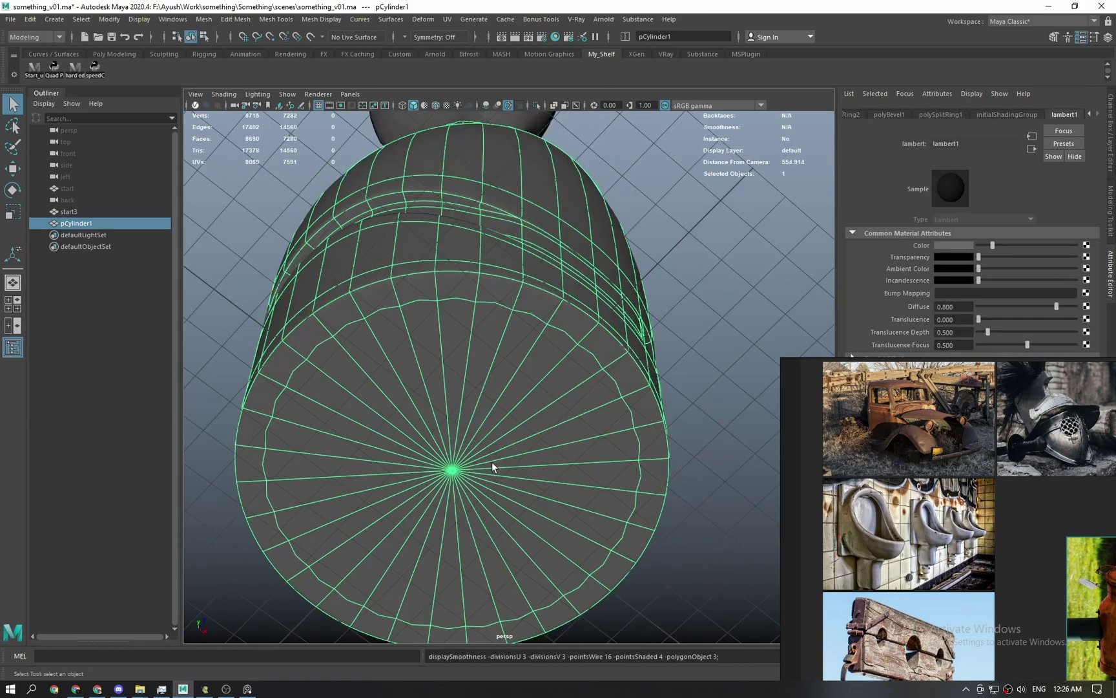
click(673, 354)
alt+drag(586, 399, 558, 436)
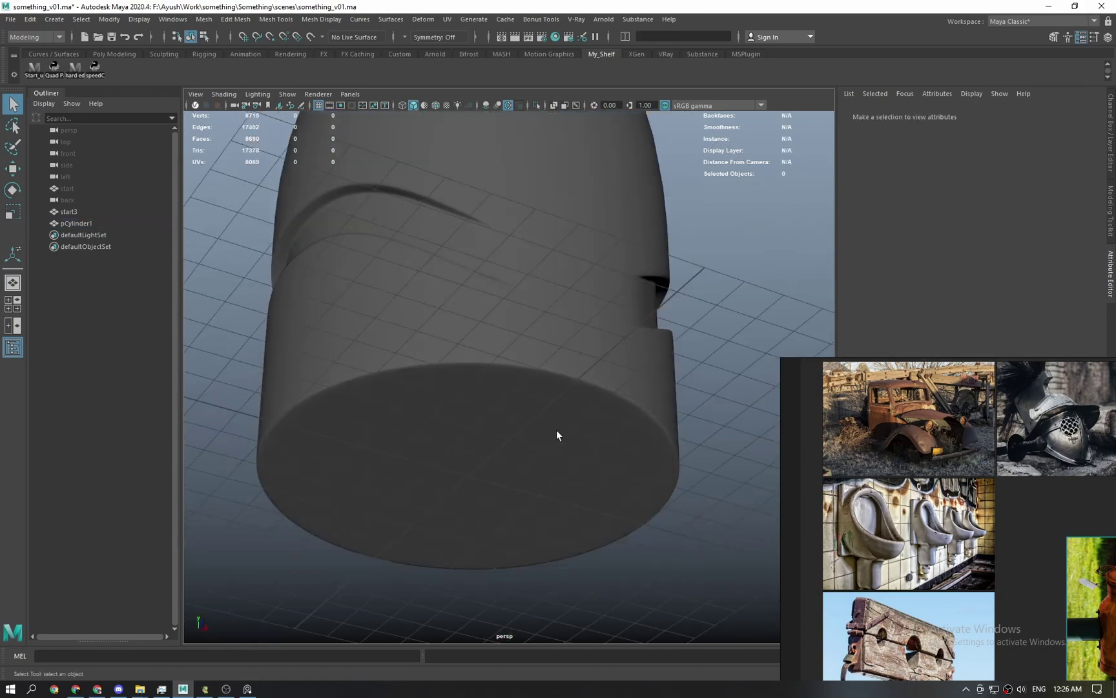
Switch pCylinder1 back to low-poly display (1) and orbit around the body.
click(549, 436)
key(1)
drag(917, 515, 875, 411)
alt+drag(568, 446, 518, 466)
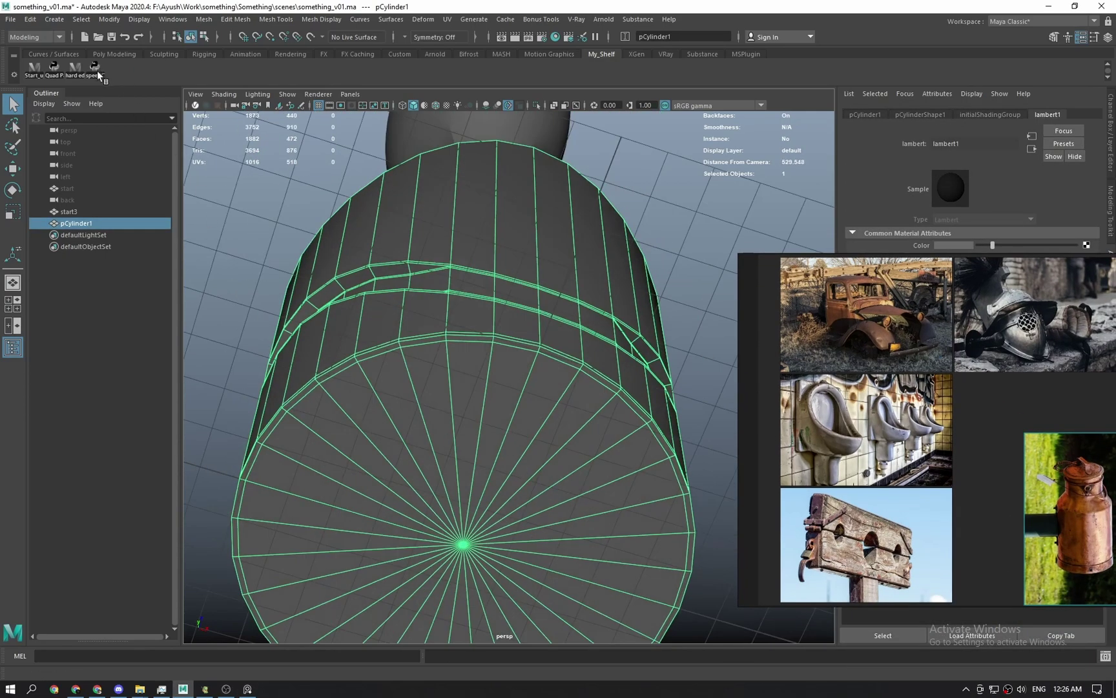
alt+drag(444, 306, 527, 501)
alt+drag(593, 512, 555, 442)
alt+drag(477, 449, 473, 448)
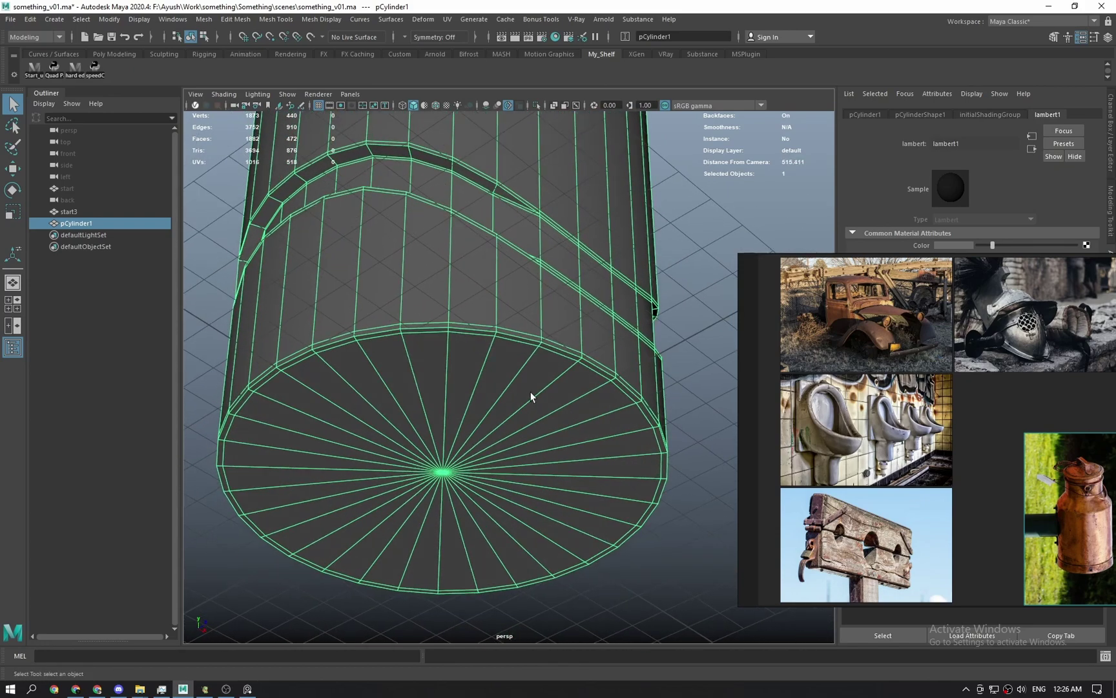
alt+drag(531, 396, 608, 416)
alt+drag(495, 392, 416, 443)
alt+drag(446, 403, 451, 366)
Frame the can's neck and briefly isolate the cylinder before showing all objects again.
scroll(452, 366, down, 1)
alt+middle_drag(498, 161, 487, 356)
alt+middle_drag(464, 252, 506, 358)
scroll(431, 419, up, 2)
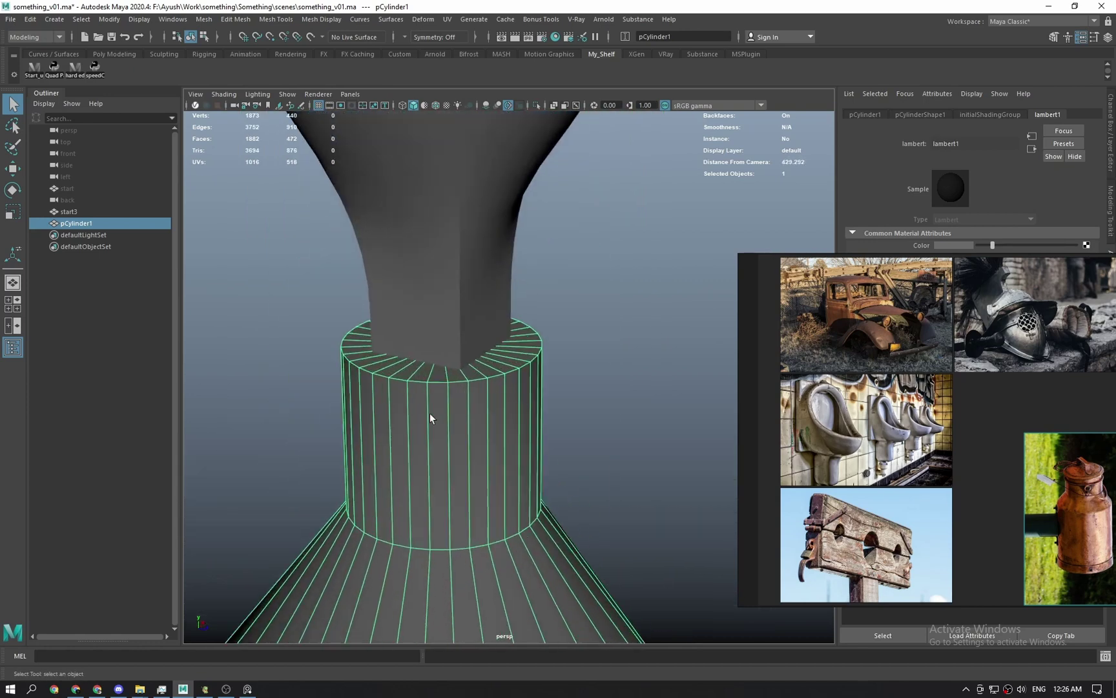
key(ctrl+1)
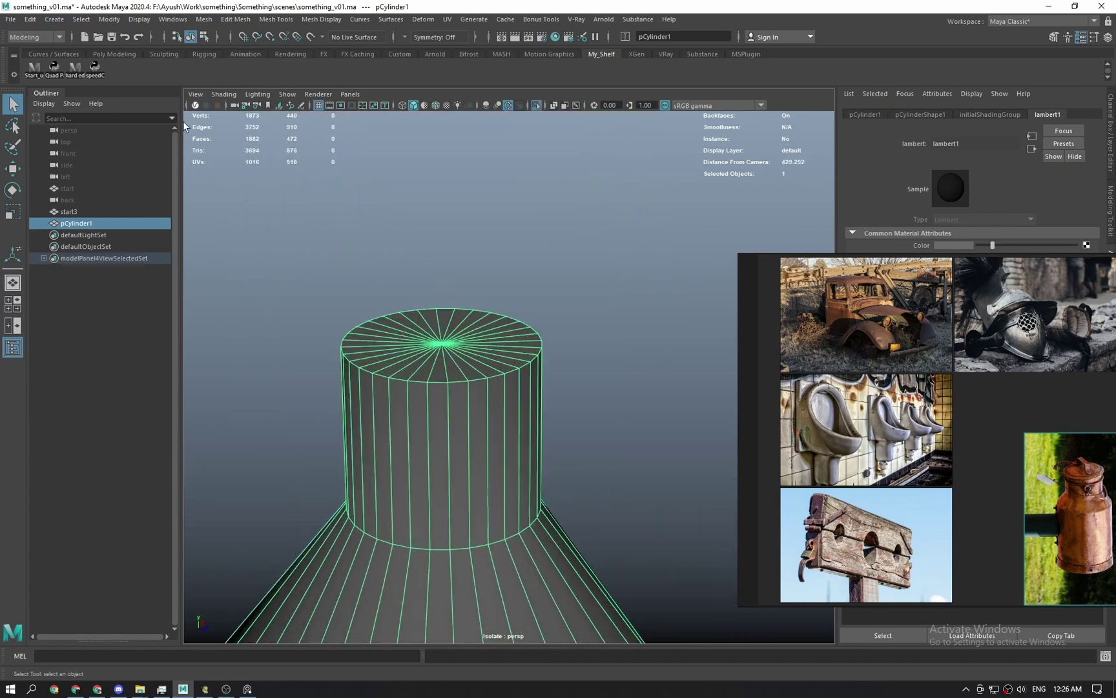
key(ctrl+1)
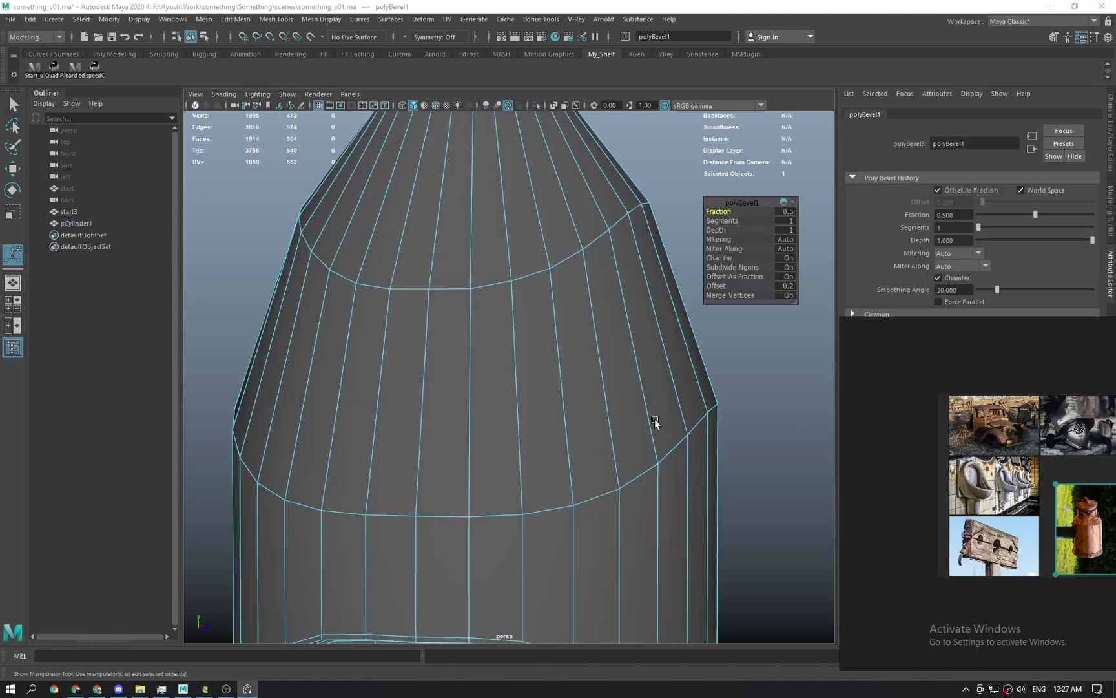
Undo the trial shoulder bevel and reselect the whole pCylinder1.
key(ctrl+z)
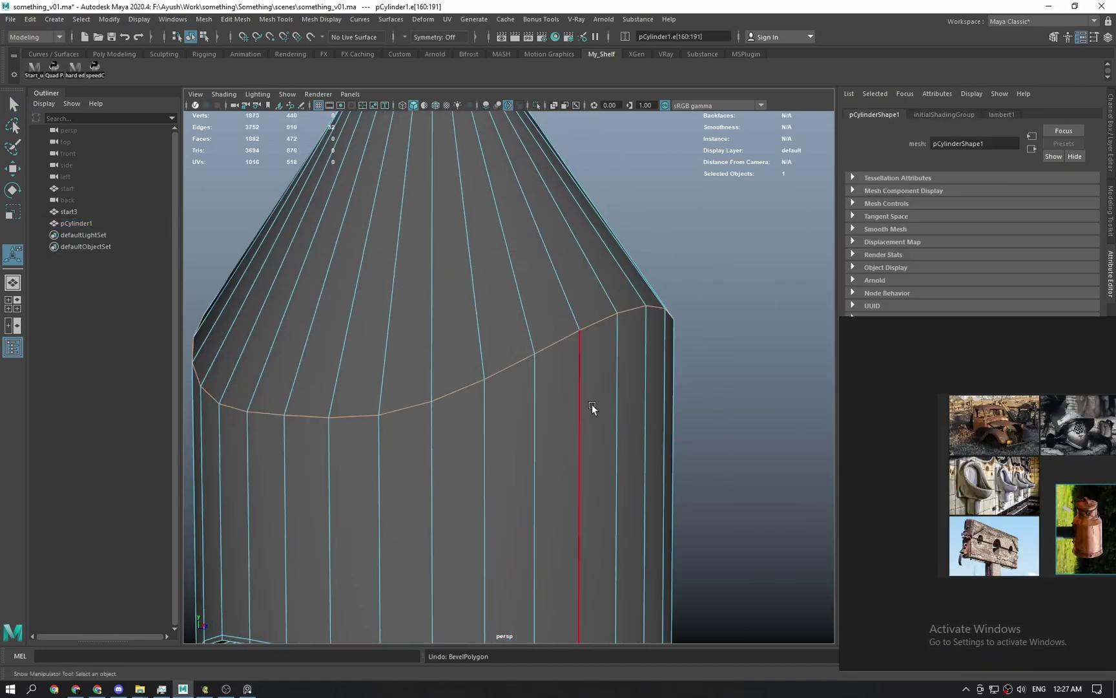
scroll(592, 402, down, 2)
key(q)
alt+drag(562, 329, 530, 345)
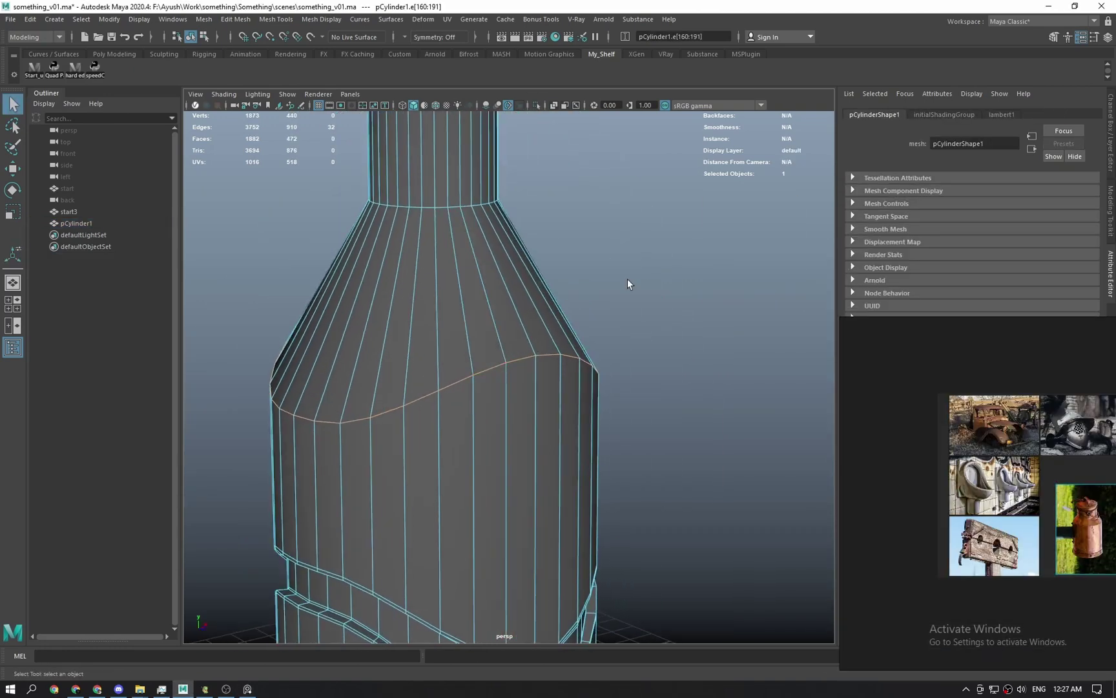
click(628, 284)
alt+drag(420, 402, 454, 407)
right_drag(384, 409, 446, 363)
click(598, 291)
click(515, 354)
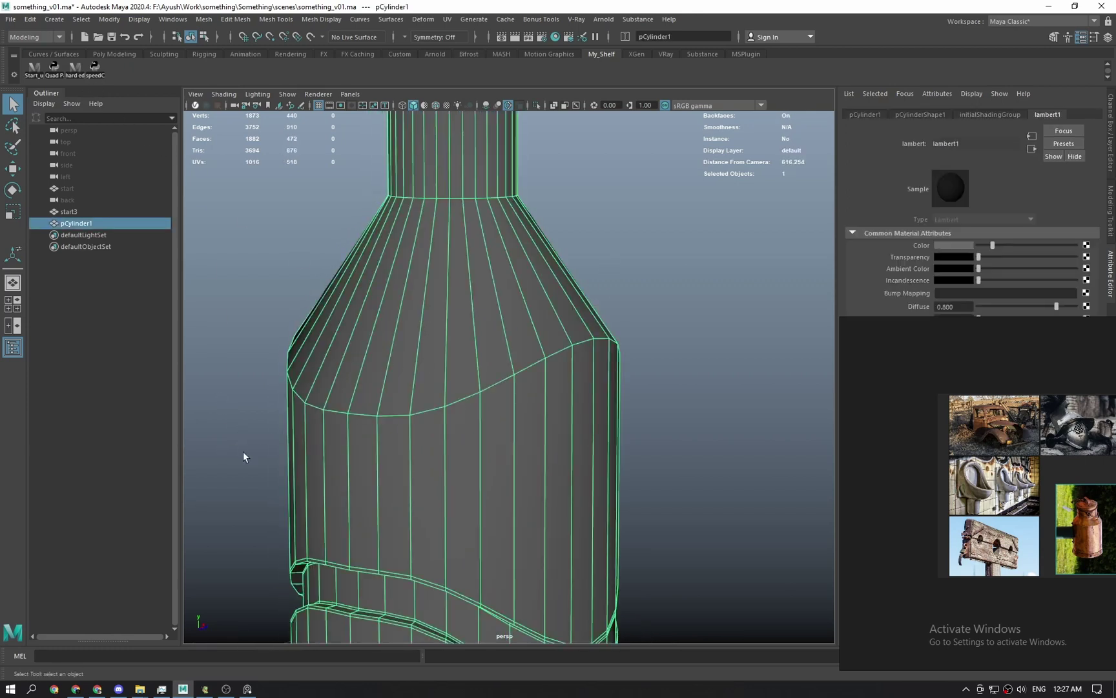
Search Google for 'unbevel im3djoe' and open the unBevel Gumroad product page.
click(98, 688)
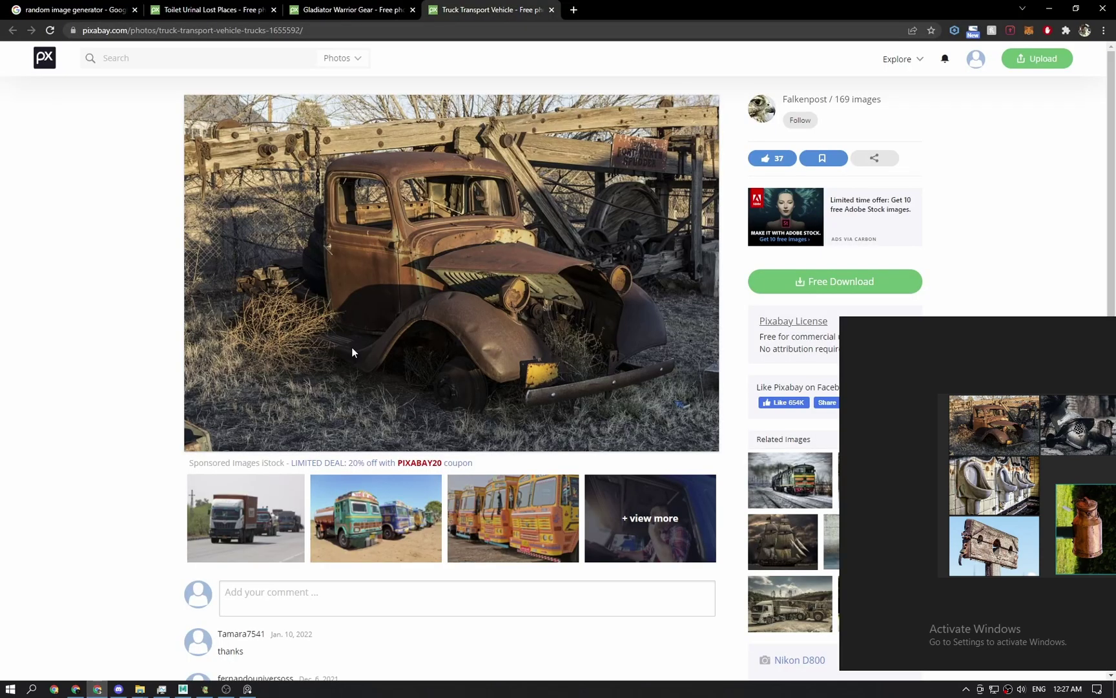
click(573, 10)
text(un)
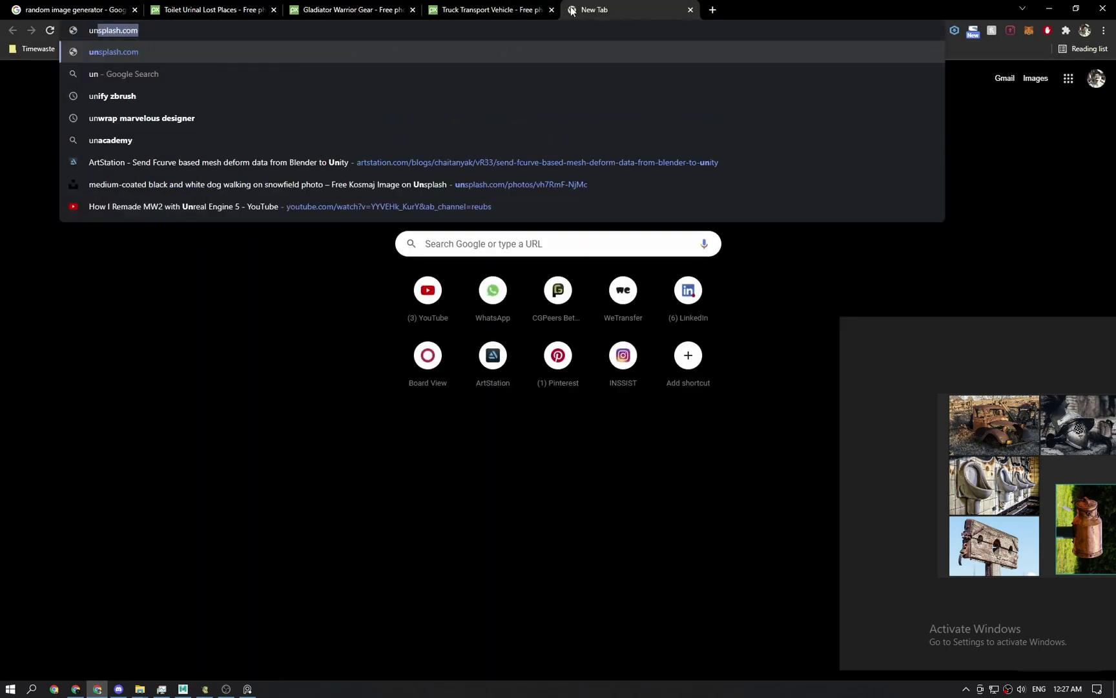
text(bevel )
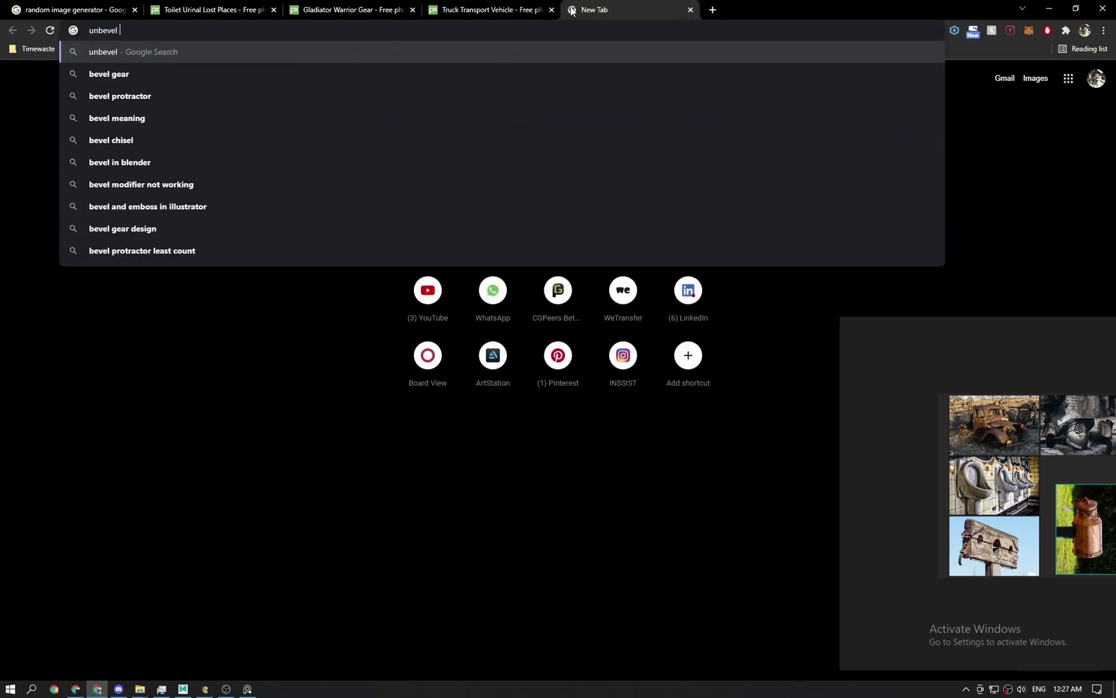
text(im3djoe)
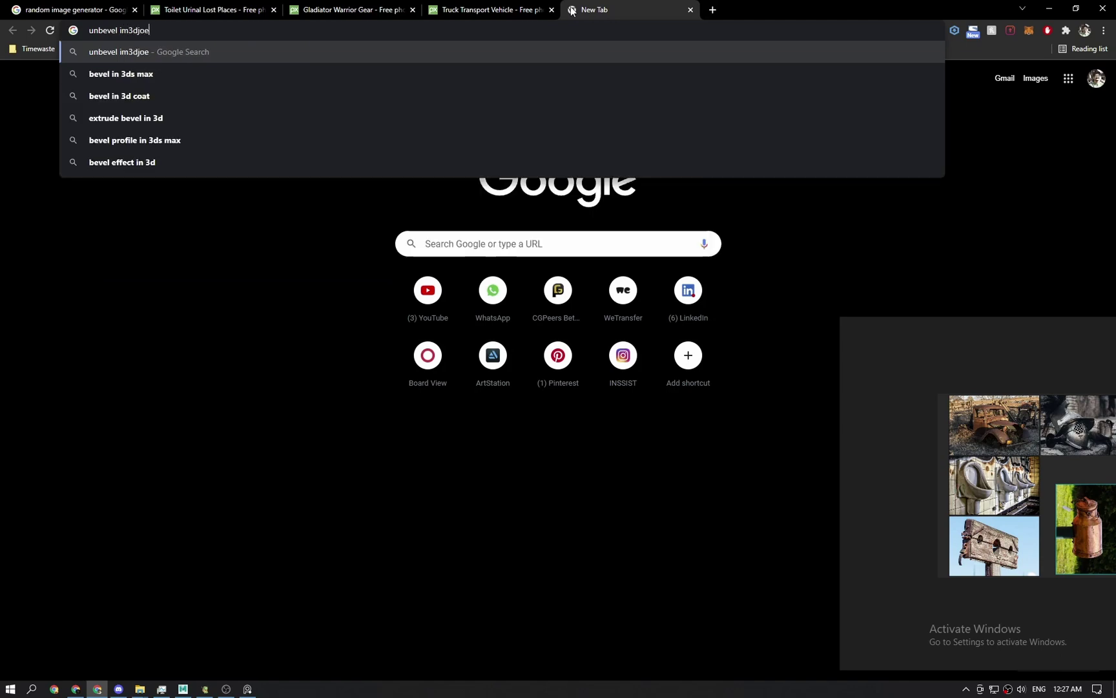
key(Return)
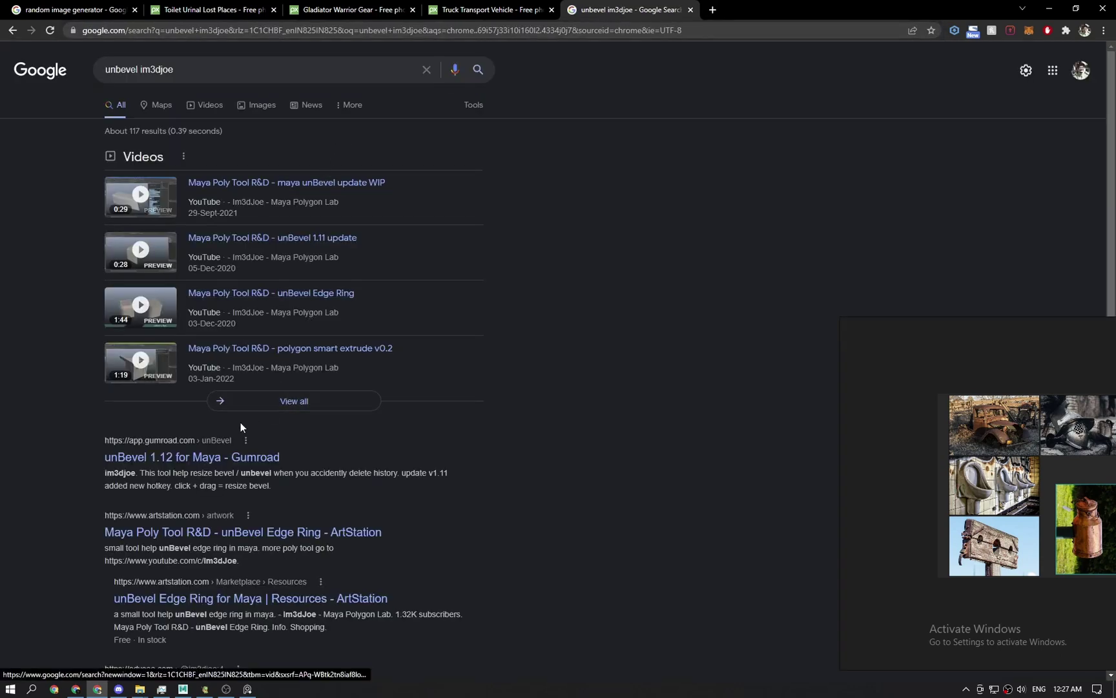
middle_click(224, 456)
click(780, 5)
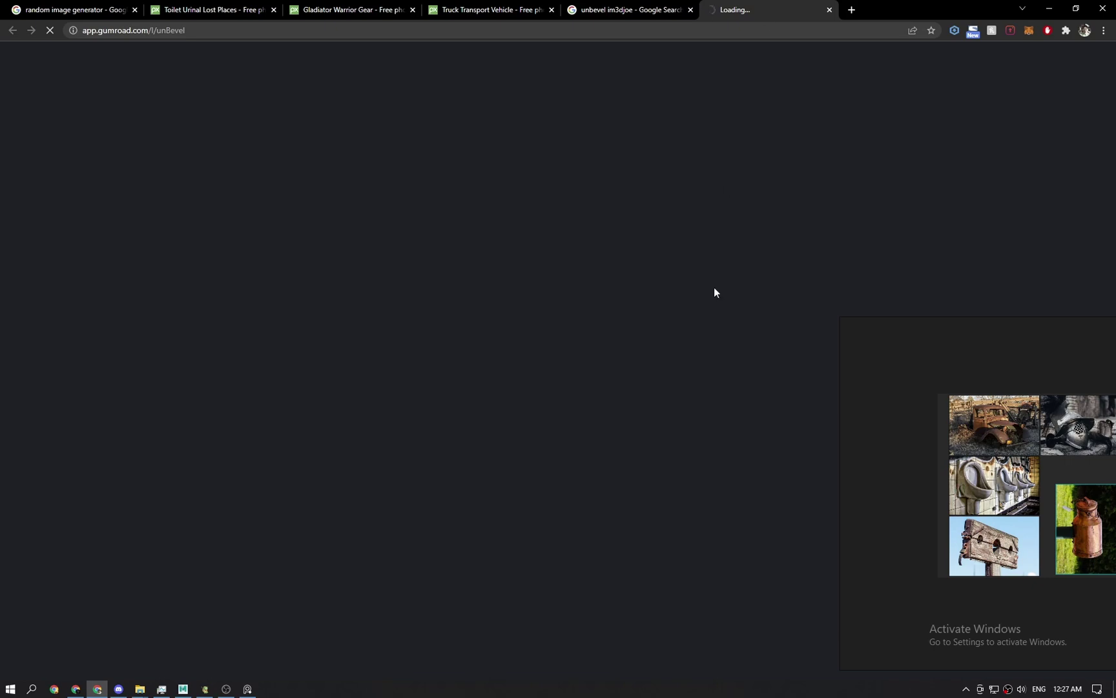
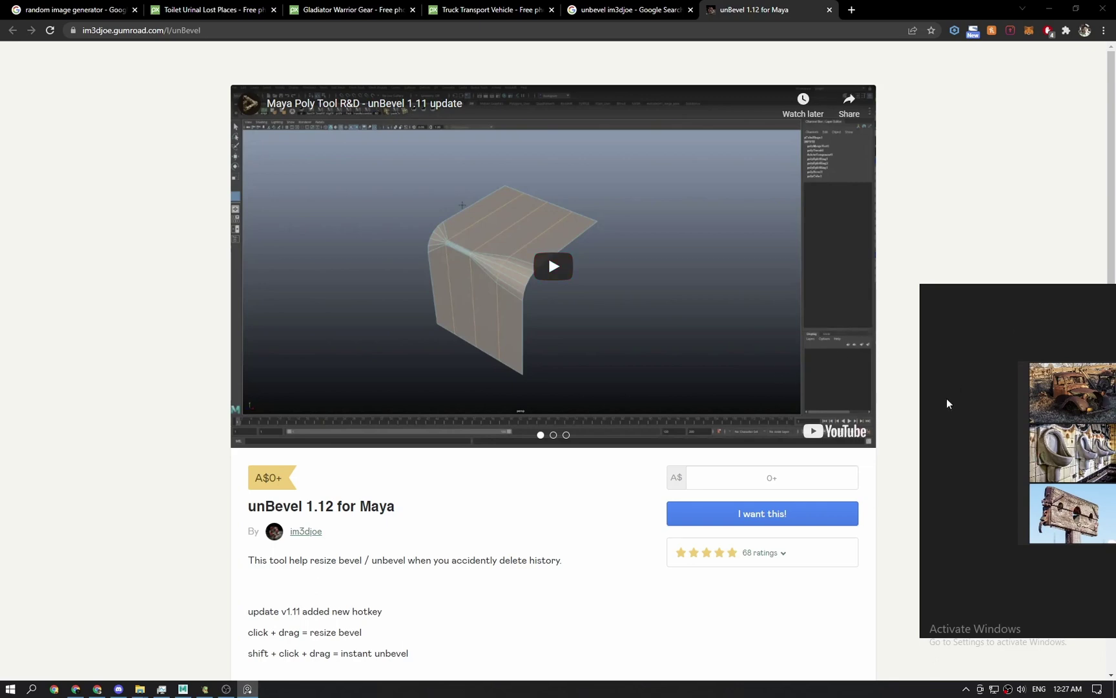
Claim the free unBevel 1.12 tool on Gumroad by entering an e-mail address and clicking Get.
scroll(485, 497, down, 5)
click(794, 165)
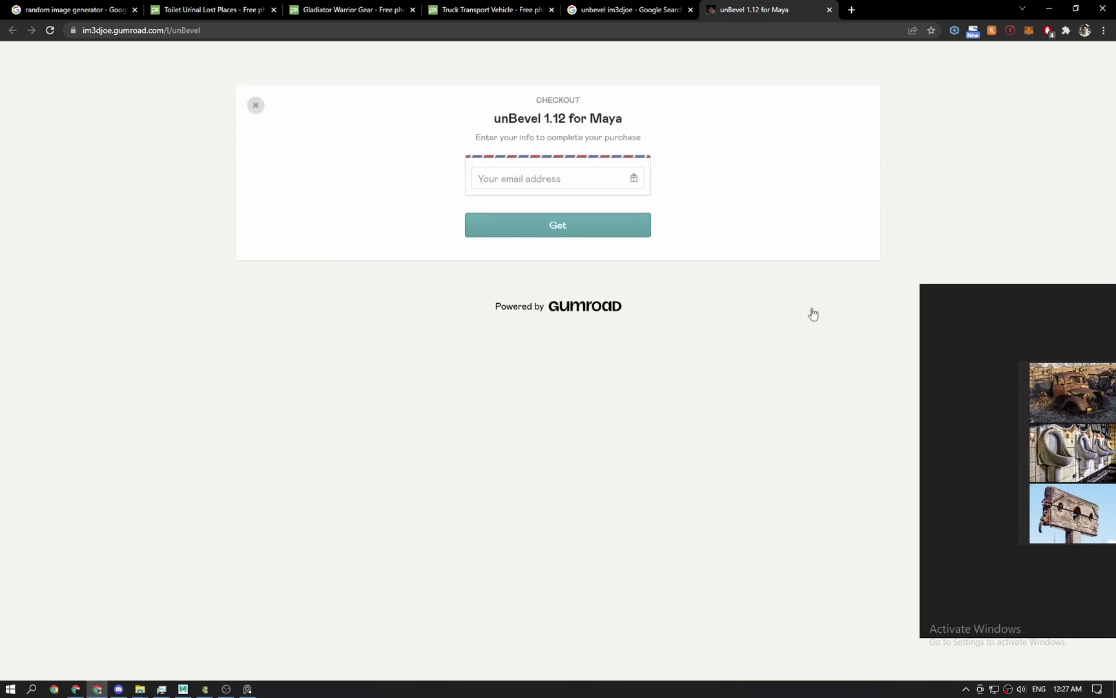
click(579, 181)
click(552, 233)
right_drag(957, 312, 980, 350)
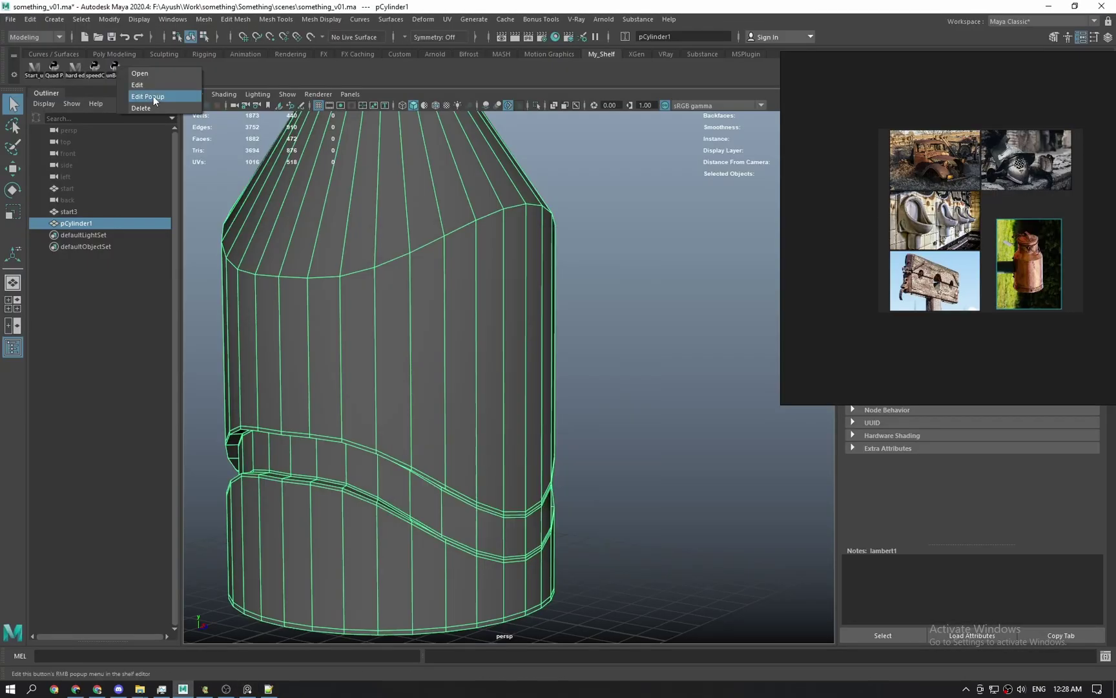
Add an unBevel shelf button with tooltip 'Un' to My_Shelf and save all shelves.
click(149, 96)
click(552, 453)
text(Un)
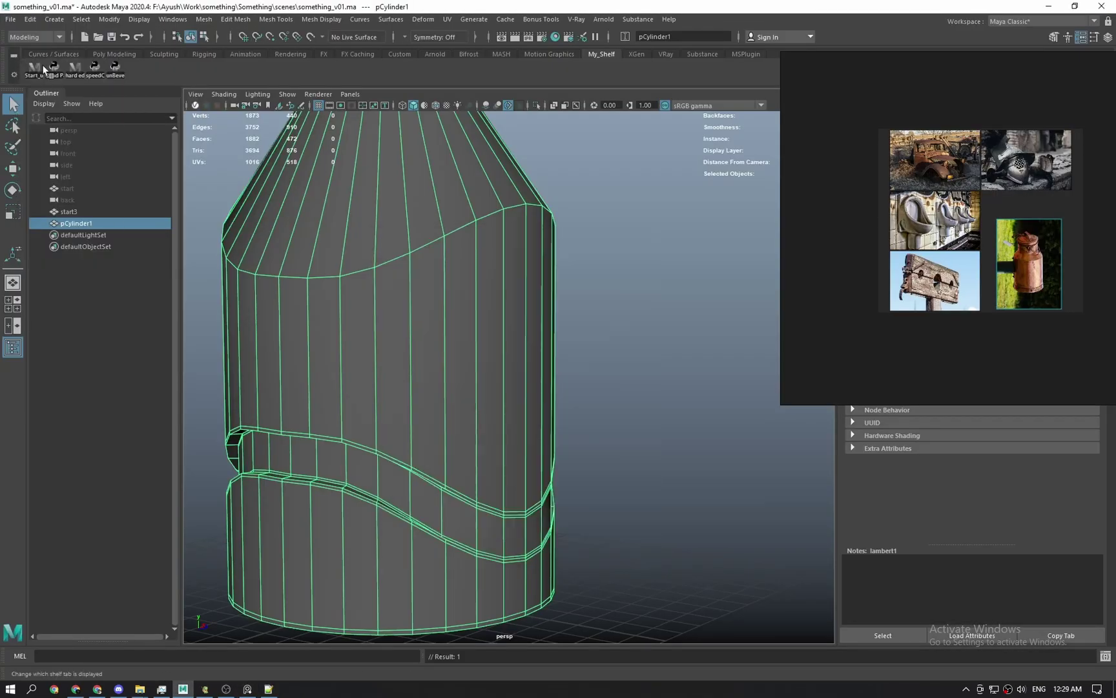
scroll(422, 270, down, 3)
click(592, 224)
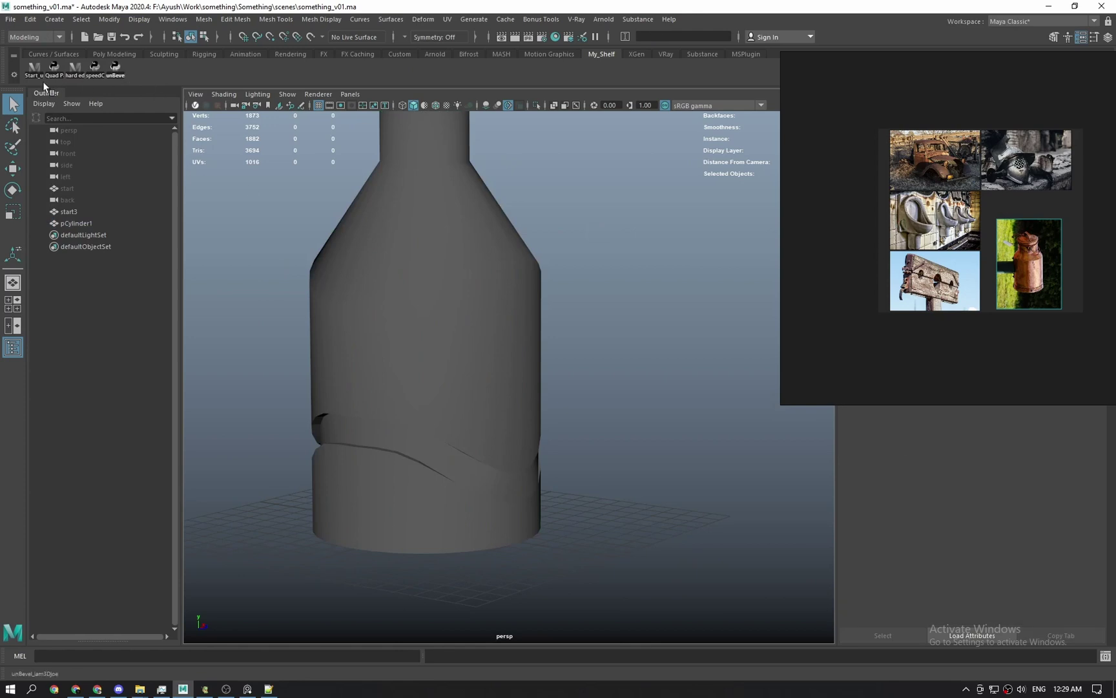
click(14, 59)
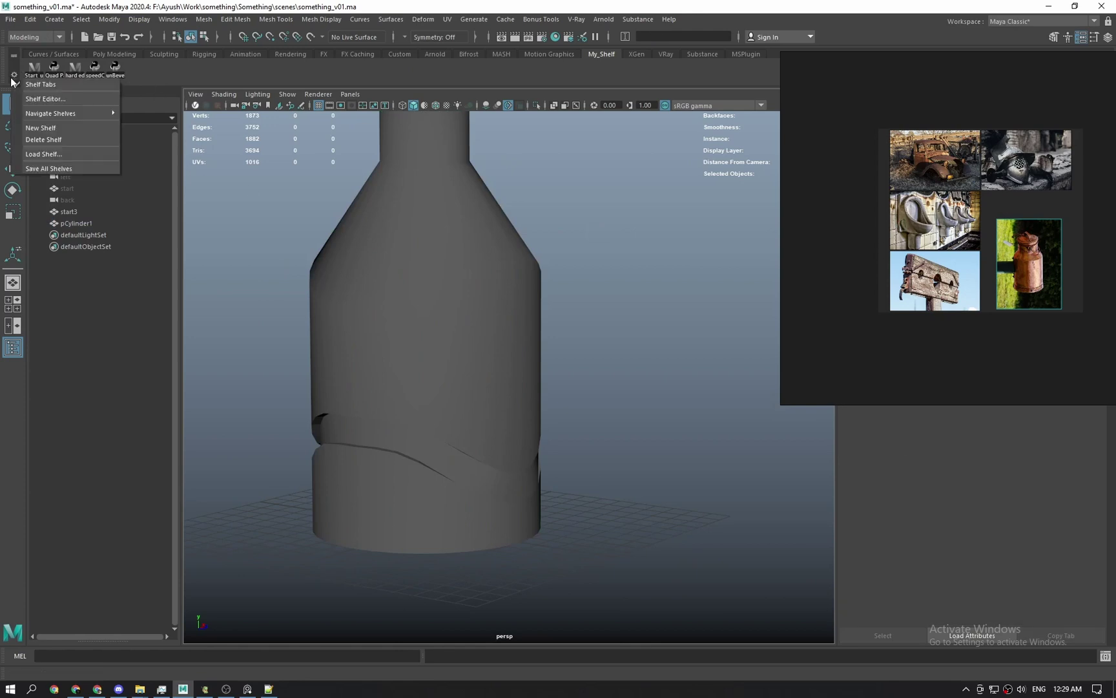
click(42, 167)
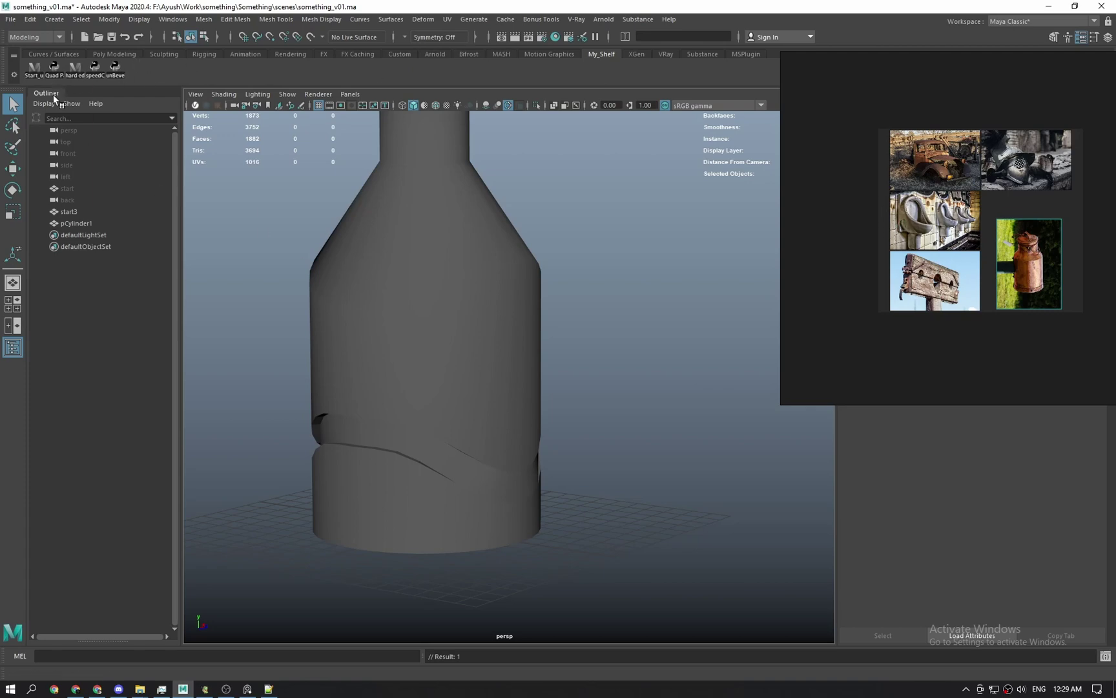
Bevel the bottle's shoulder edge loop with 4 segments and a 0.08 fraction.
alt+drag(354, 234, 386, 256)
click(469, 344)
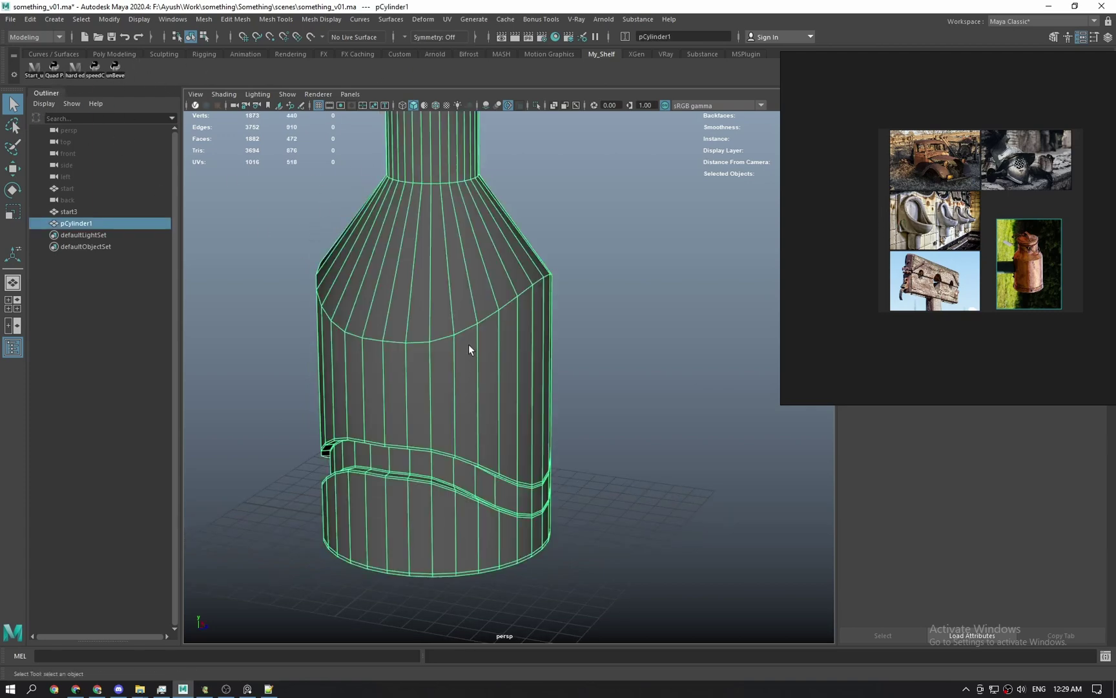
key(f)
click(680, 328)
click(570, 431)
scroll(570, 431, up, 5)
key(F10)
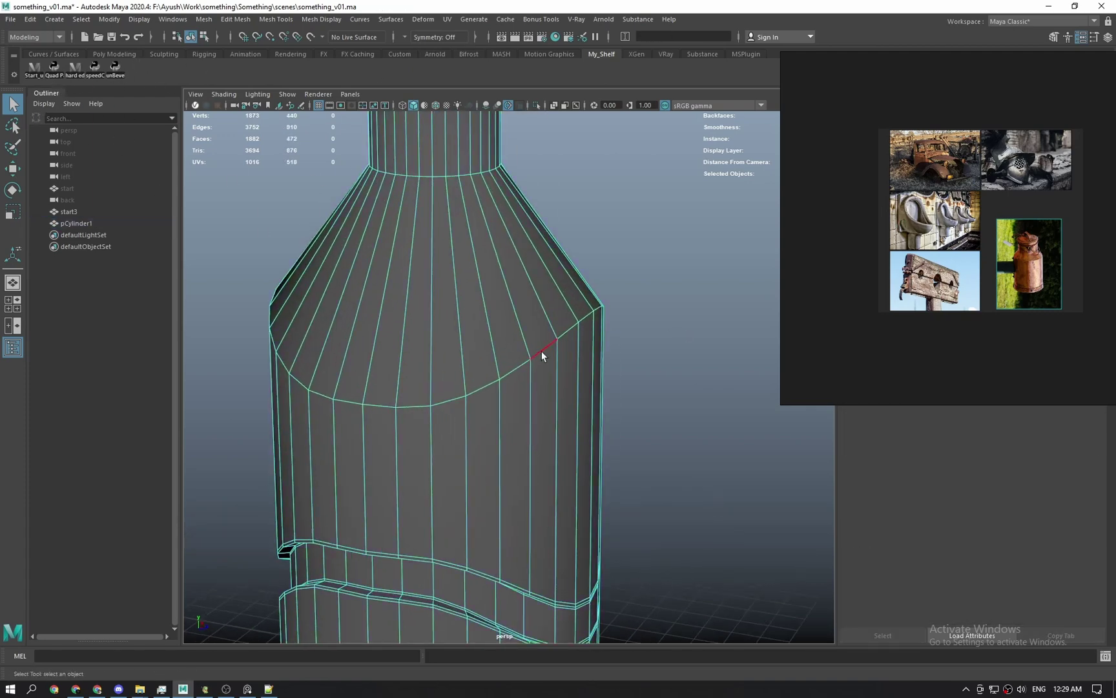
double_click(518, 361)
shift+right_drag(521, 364, 571, 363)
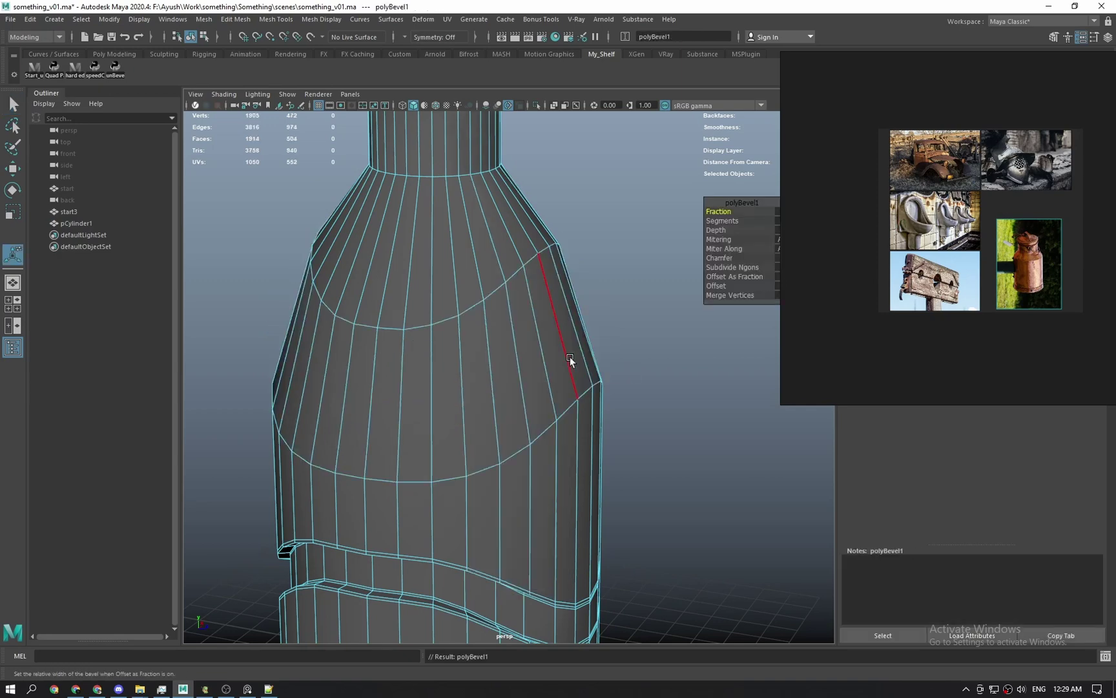
drag(833, 235, 1028, 359)
middle_drag(727, 223, 702, 213)
click(719, 212)
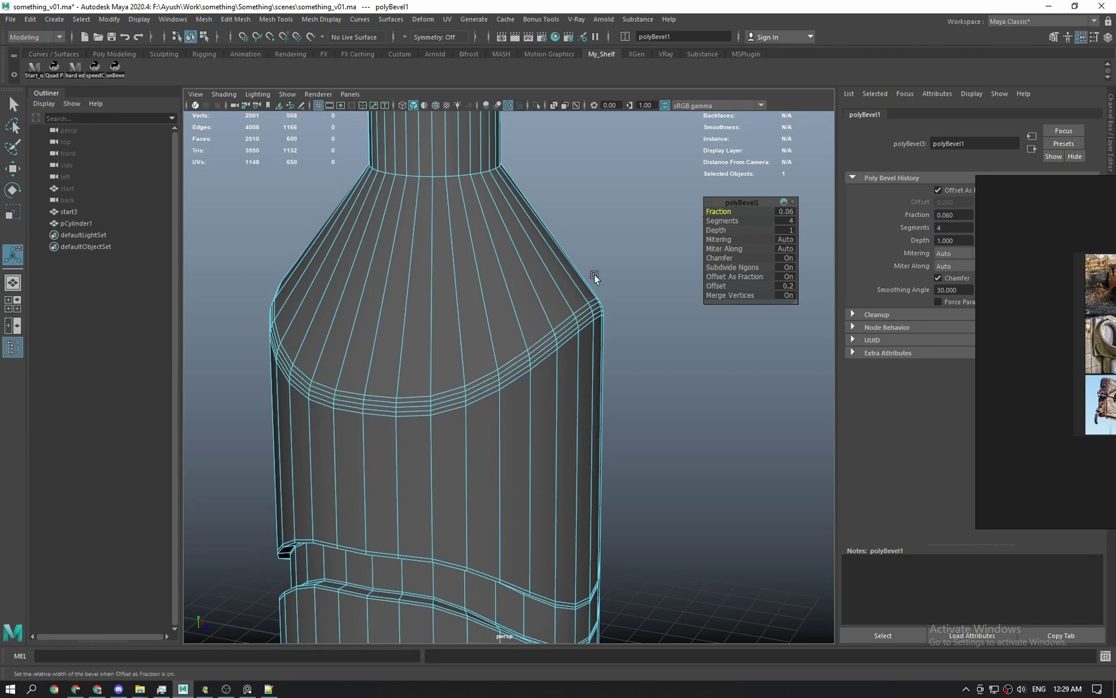
Reselect the bottle mesh and return to edge mode around the shoulder.
alt+right_drag(596, 279, 621, 323)
alt+drag(594, 362, 510, 359)
key(q)
click(723, 210)
click(512, 356)
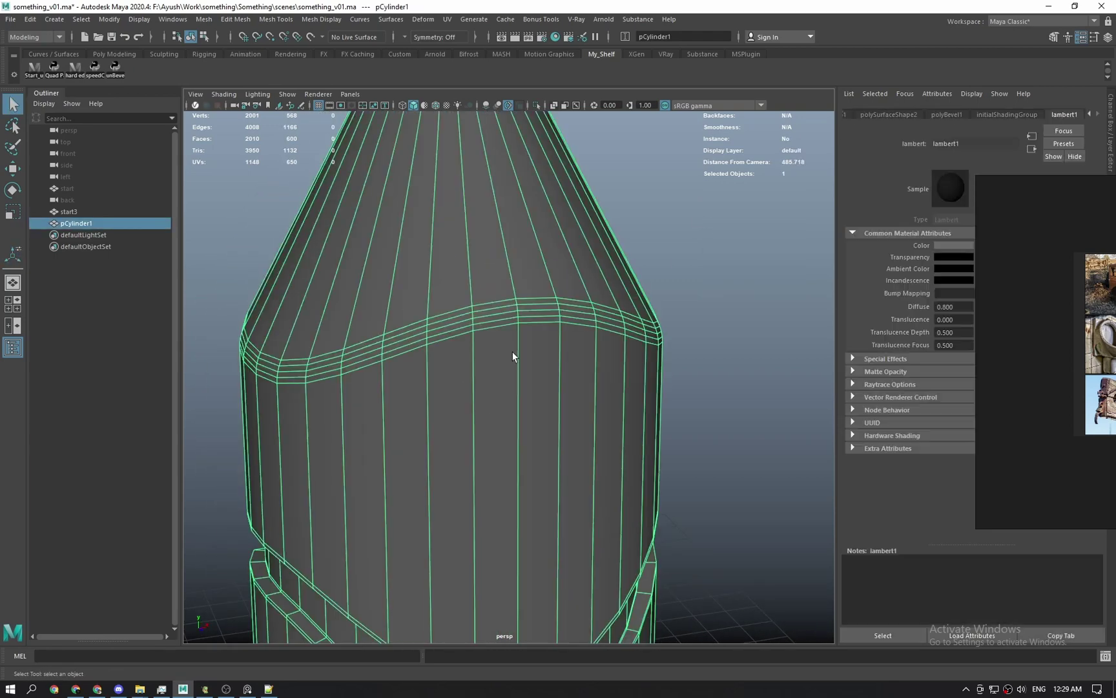
alt+drag(444, 388, 454, 391)
right_drag(454, 391, 456, 364)
Select all edge loops of the shoulder bevel band.
click(426, 354)
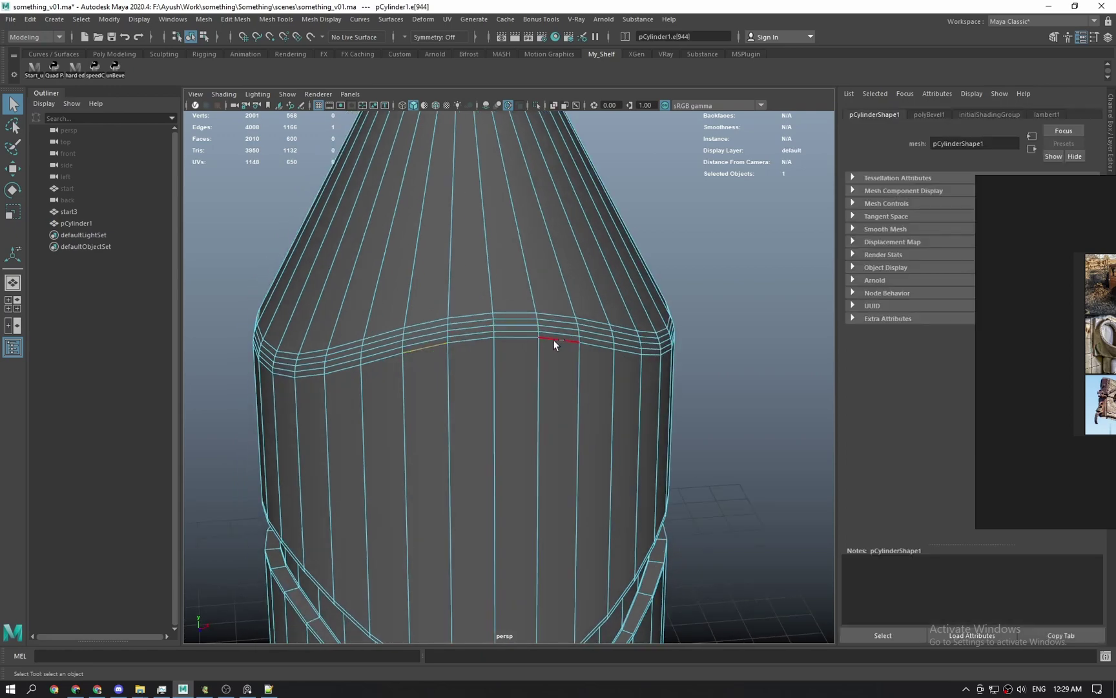
shift+double_click(554, 340)
alt+drag(424, 324, 484, 354)
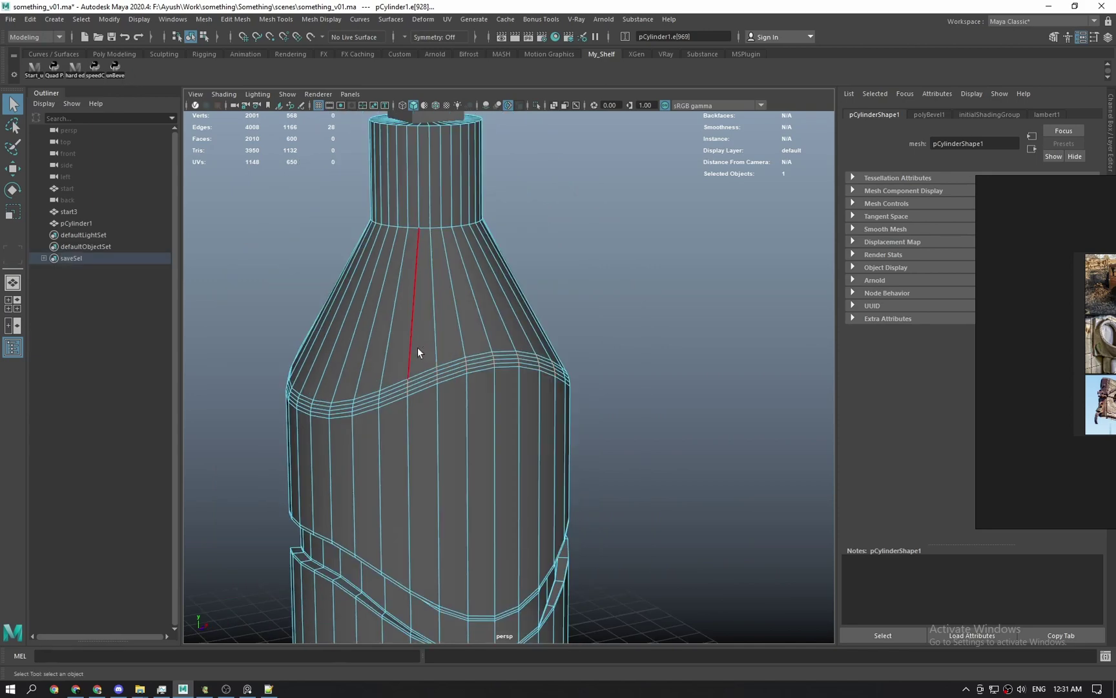
alt+drag(418, 352, 503, 340)
shift+click(507, 337)
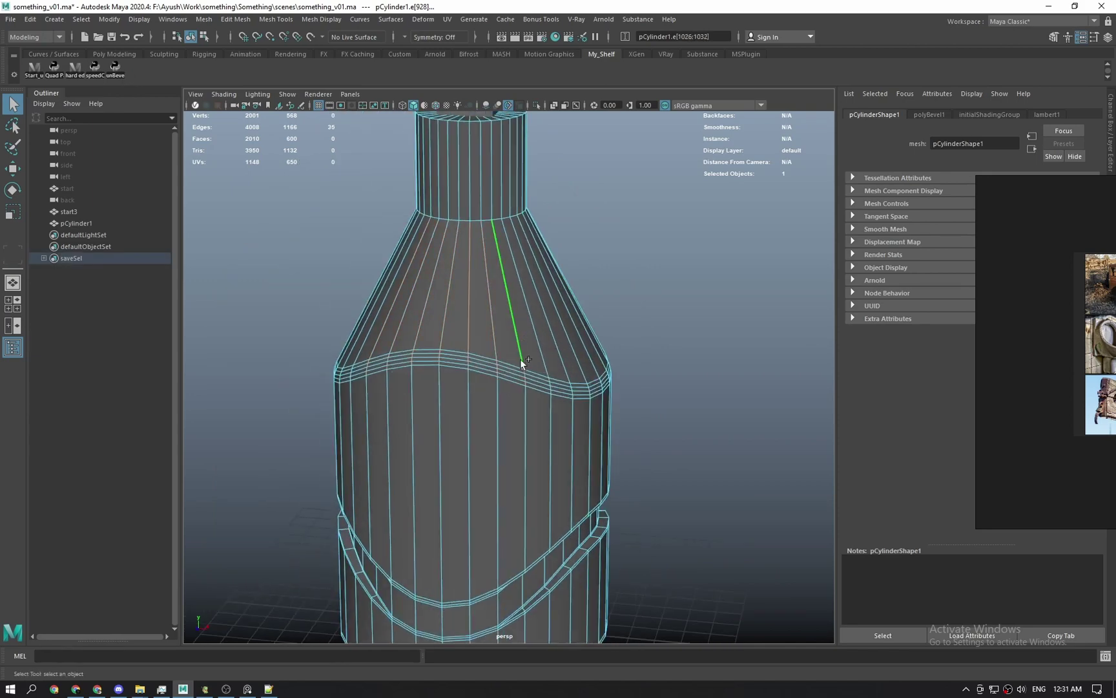
shift+click(527, 444)
shift+double_click(399, 429)
alt+drag(401, 429, 374, 423)
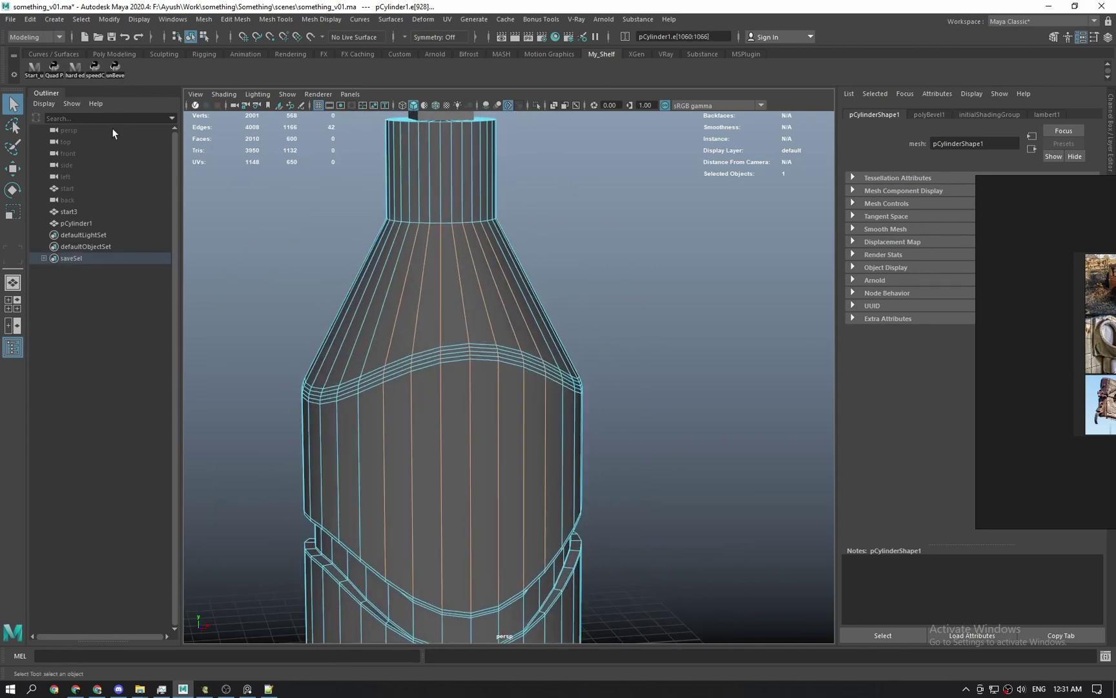
Tighten the bevel band with the unBevel tool, then undo that attempt.
click(116, 68)
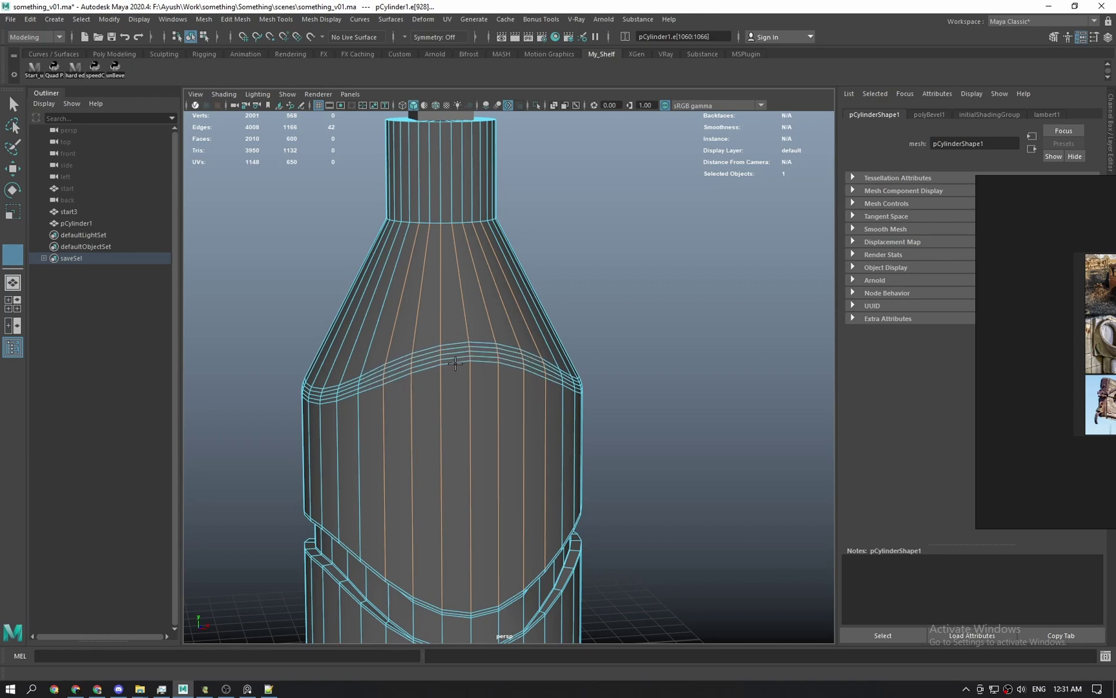
mouse_move(476, 369)
mouse_down()
mouse_move(376, 363)
mouse_move(556, 418)
mouse_move(494, 419)
mouse_move(520, 464)
mouse_up()
click(488, 430)
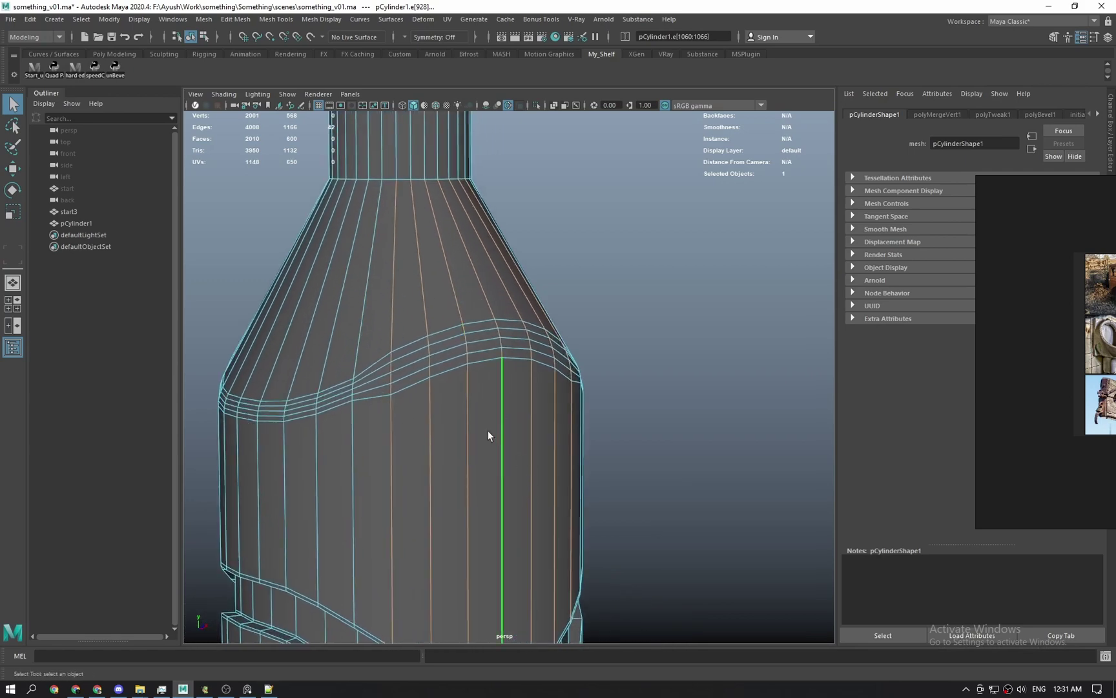
key(ctrl+z)
key(ctrl+z)
key(ctrl+z)
key(ctrl+z)
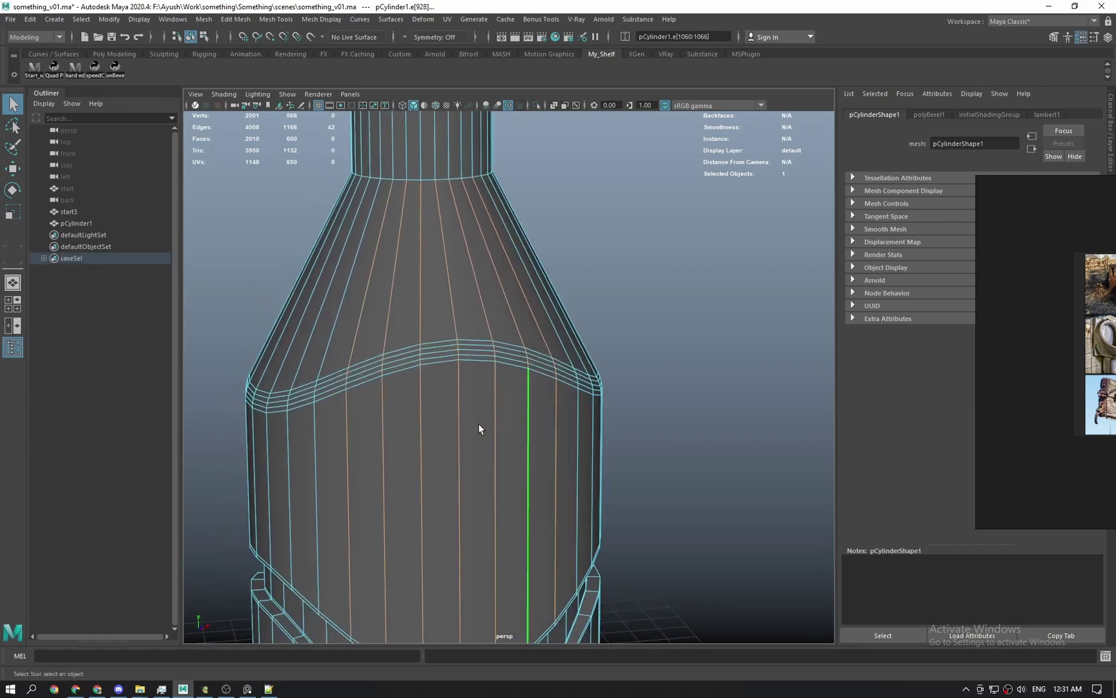
Run unBevel again to narrow the shoulder bevel band's loops.
click(116, 68)
drag(603, 312, 555, 313)
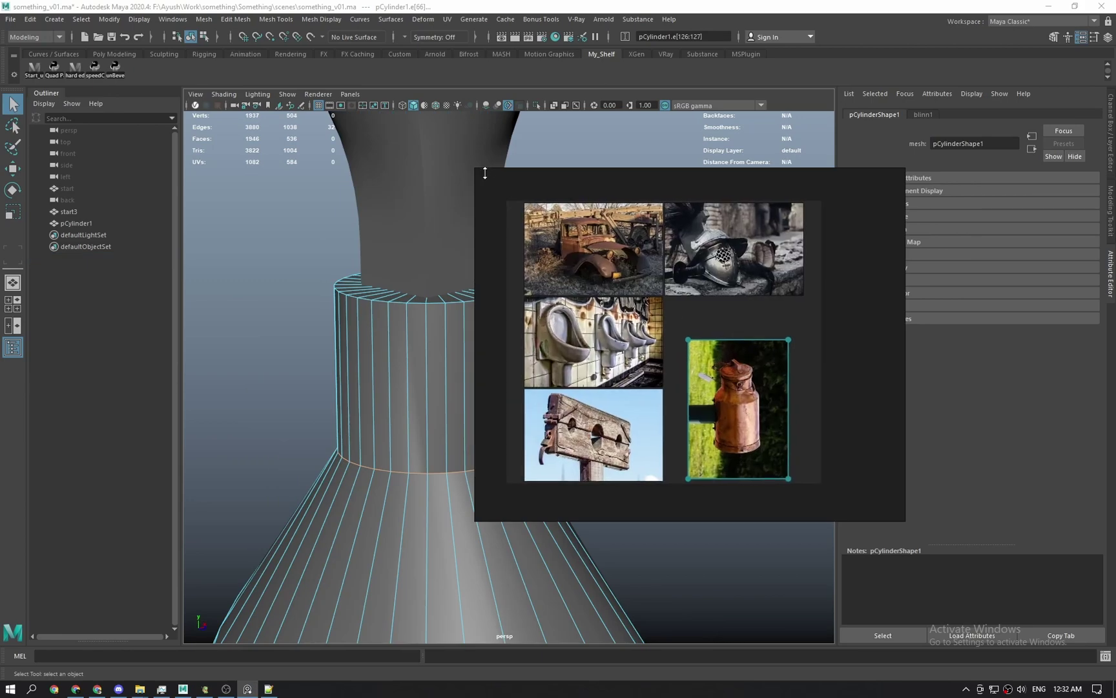
drag(477, 170, 563, 191)
middle_drag(675, 310, 763, 330)
Pan the reference board to show the truck, stocks and milk can images.
scroll(817, 316, up, 3)
scroll(791, 407, up, 8)
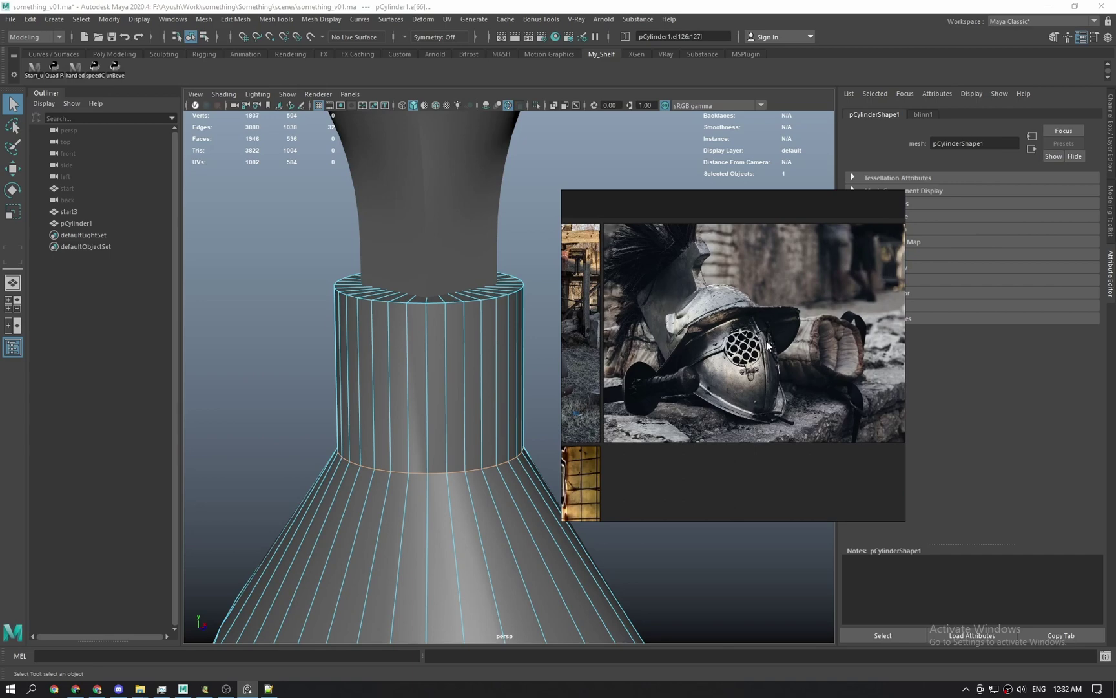
middle_drag(767, 369, 755, 412)
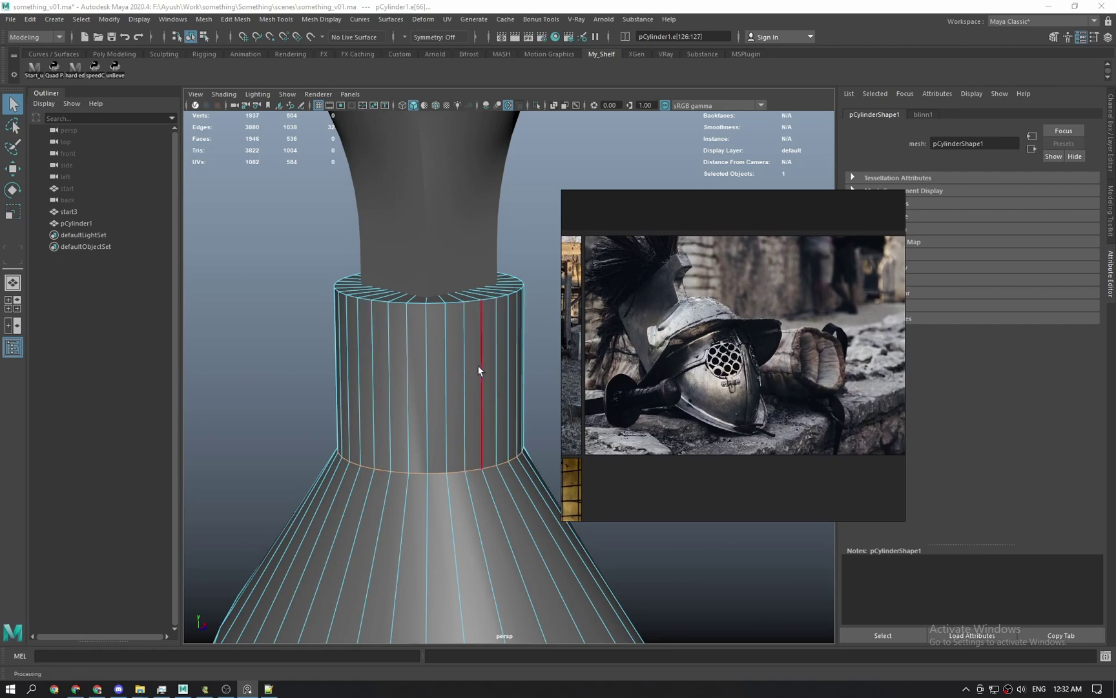
alt+middle_drag(488, 374, 445, 374)
alt+drag(446, 375, 419, 383)
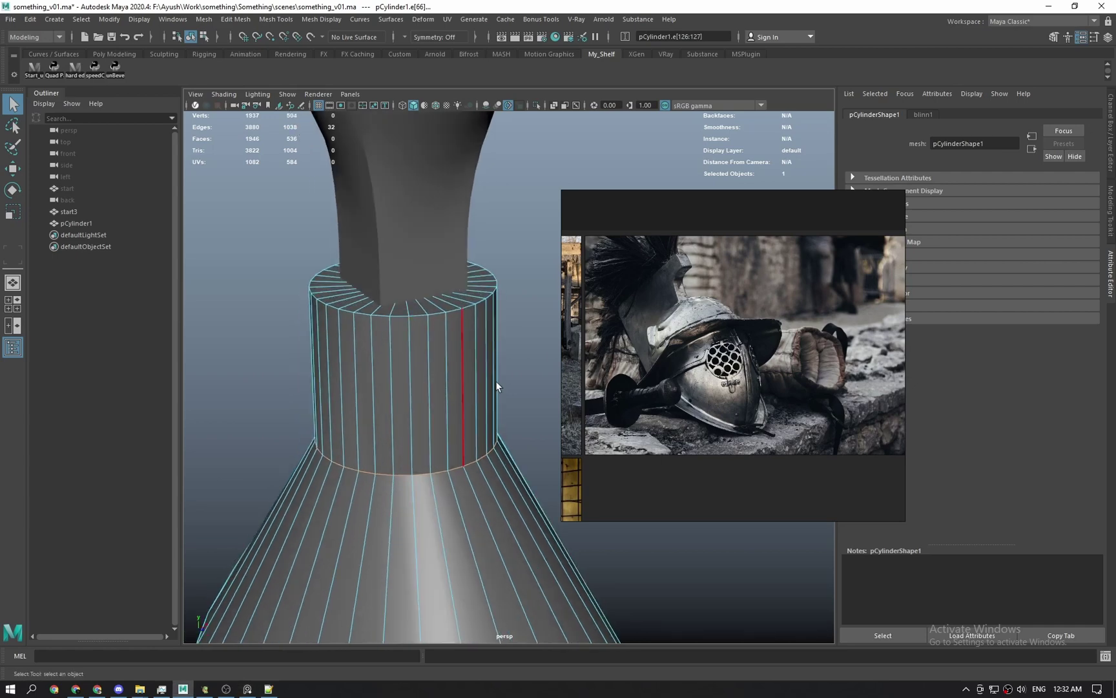
right_drag(607, 361, 682, 326)
middle_drag(652, 355, 834, 368)
middle_drag(719, 423, 824, 367)
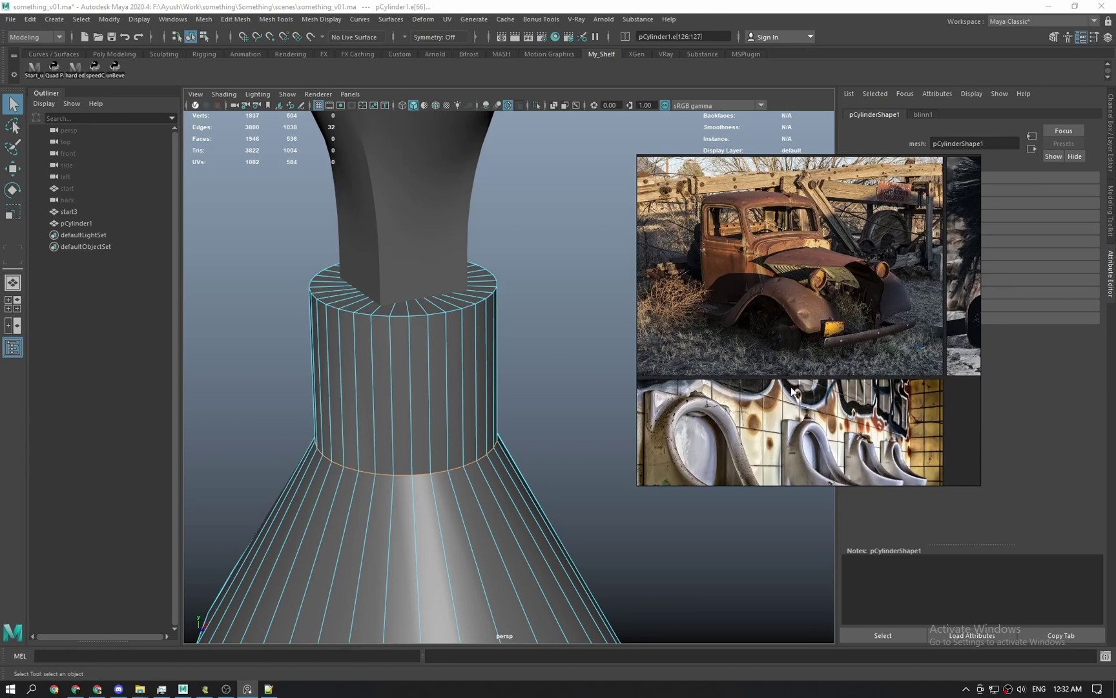
scroll(792, 387, down, 1)
scroll(815, 454, down, 1)
middle_drag(815, 454, 779, 285)
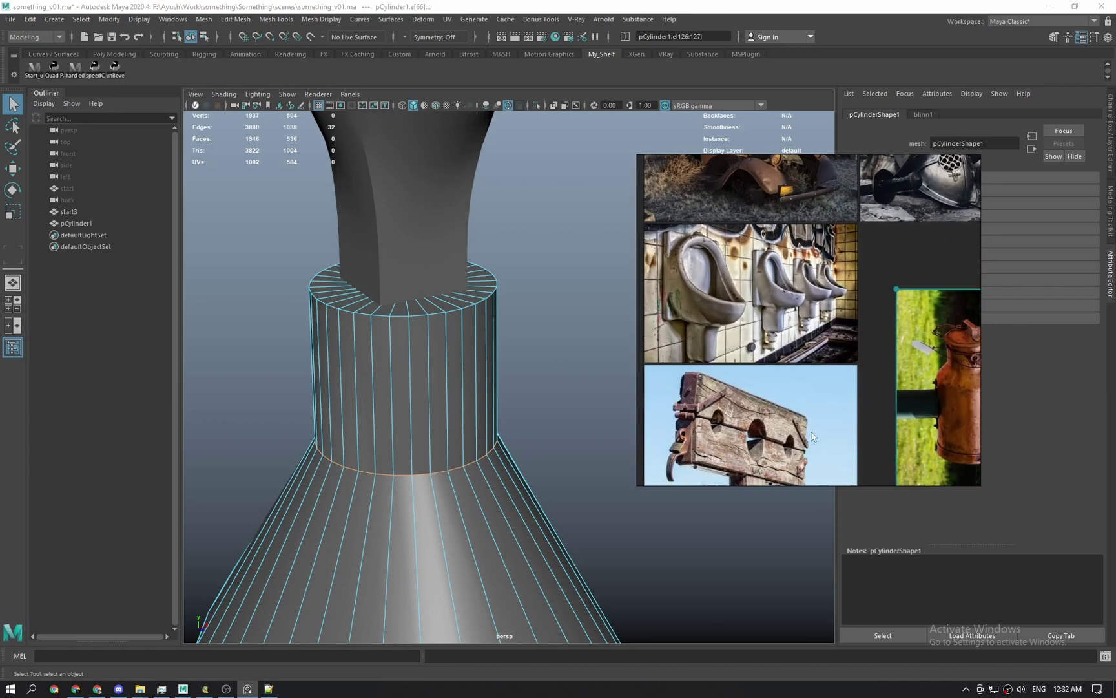
middle_drag(814, 437, 802, 329)
scroll(404, 434, down, 3)
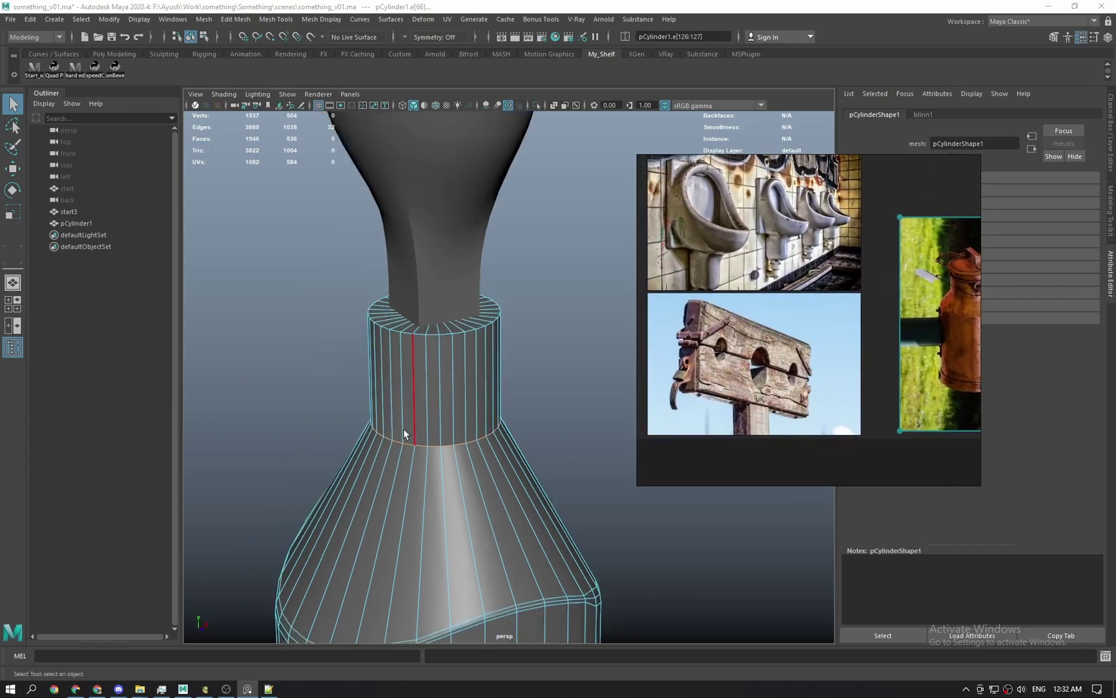
Convert the shoulder edge selection to vertices and switch to the Scale tool.
alt+drag(405, 434, 506, 406)
alt+middle_drag(399, 424, 473, 335)
alt+drag(414, 419, 480, 404)
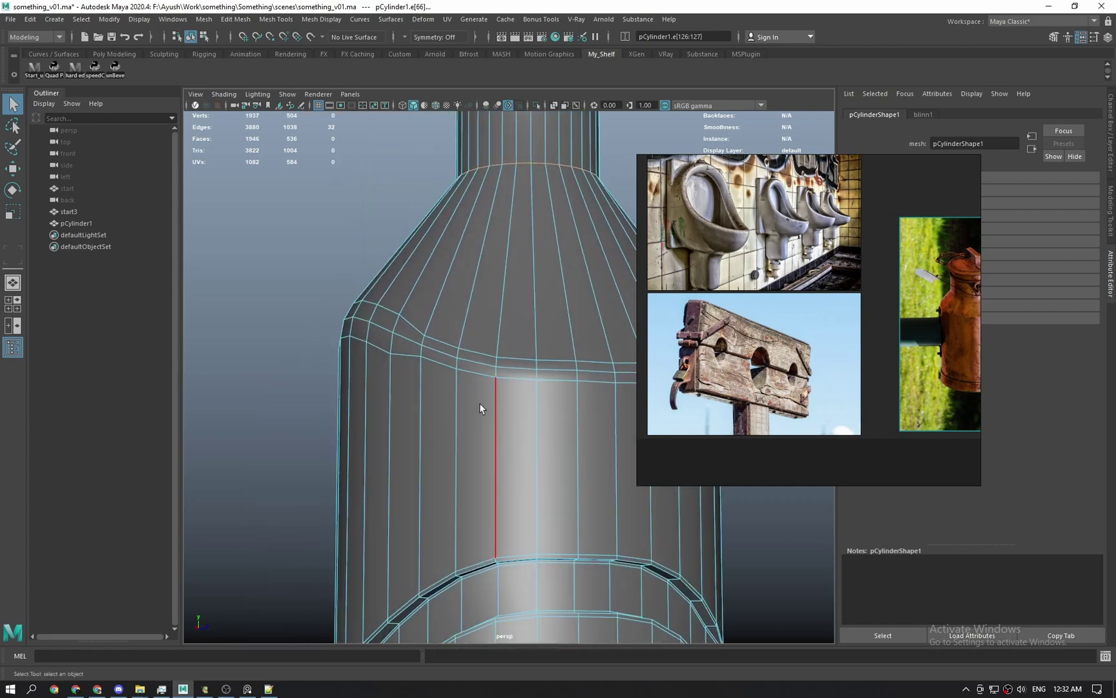
key(F9)
alt+drag(426, 364, 484, 384)
key(r)
scroll(484, 384, up, 2)
Snap the scale manipulator's pivot to neck and lower shoulder edges and vertices.
key(d)
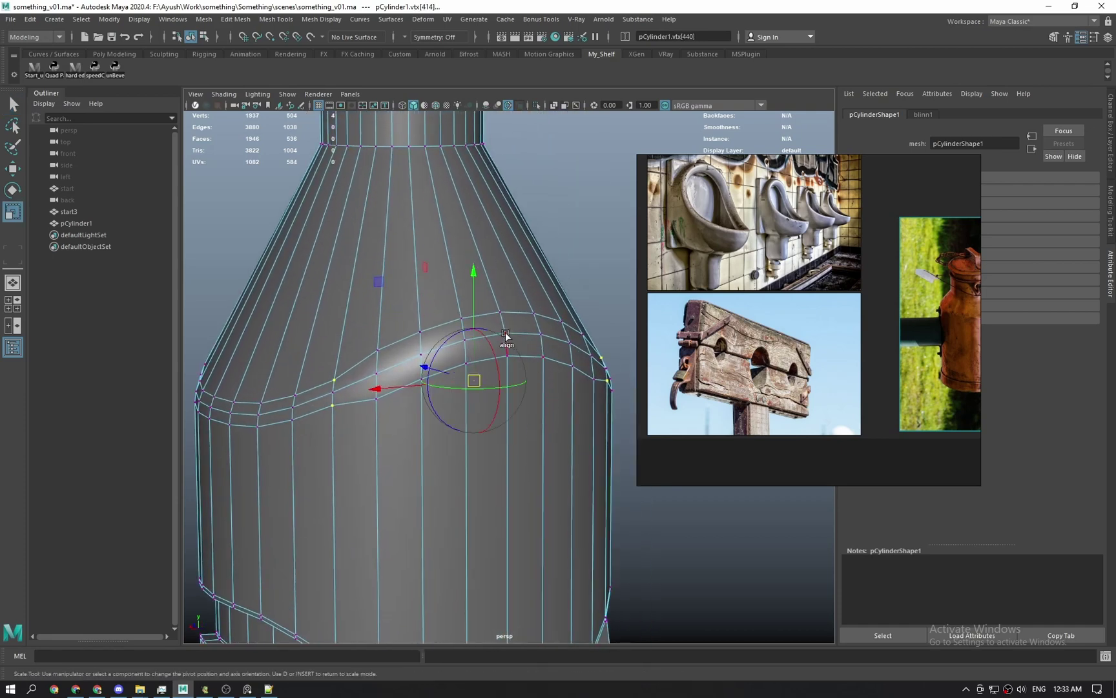
click(517, 259)
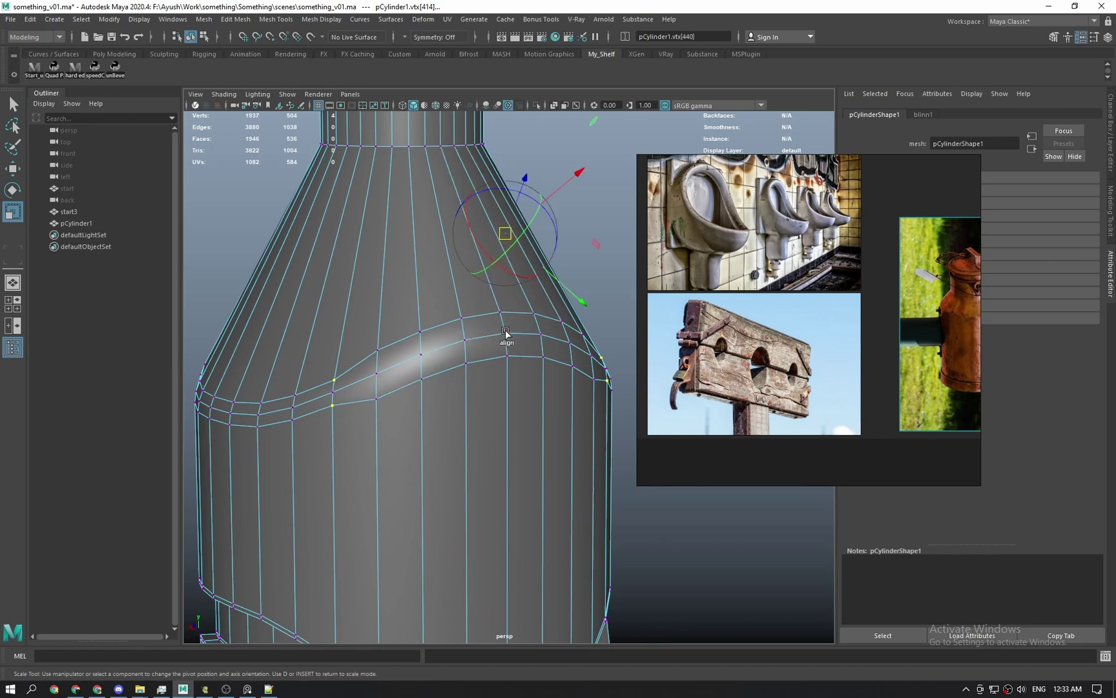
click(506, 333)
alt+drag(506, 333, 465, 323)
click(449, 291)
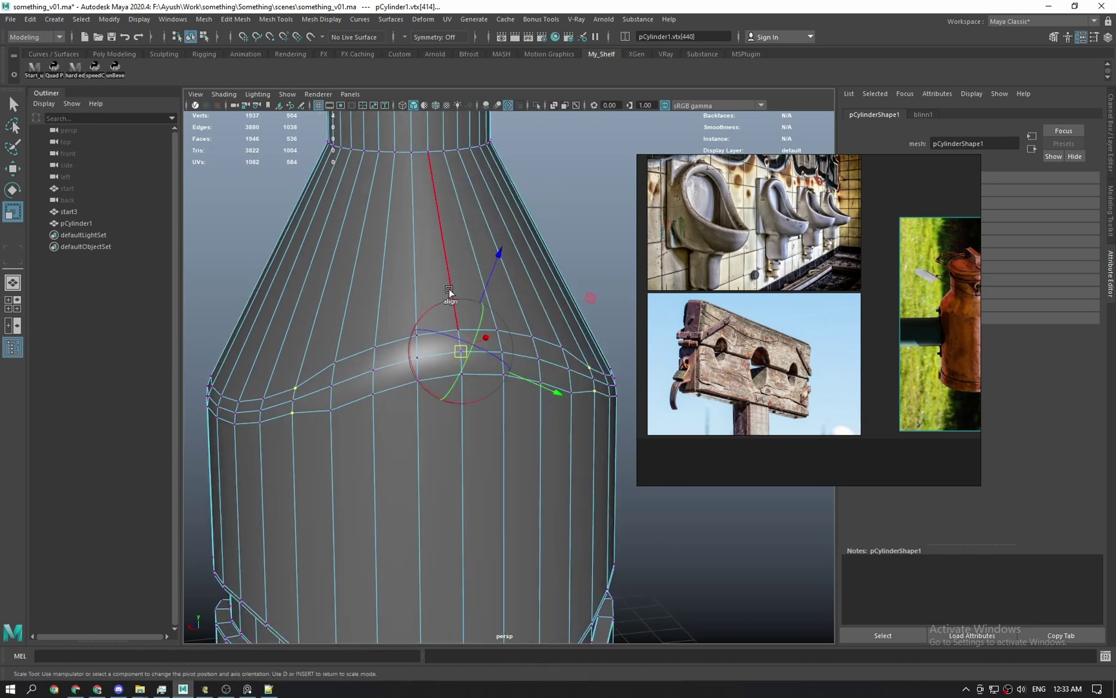
click(447, 272)
click(461, 353)
alt+drag(460, 352, 496, 369)
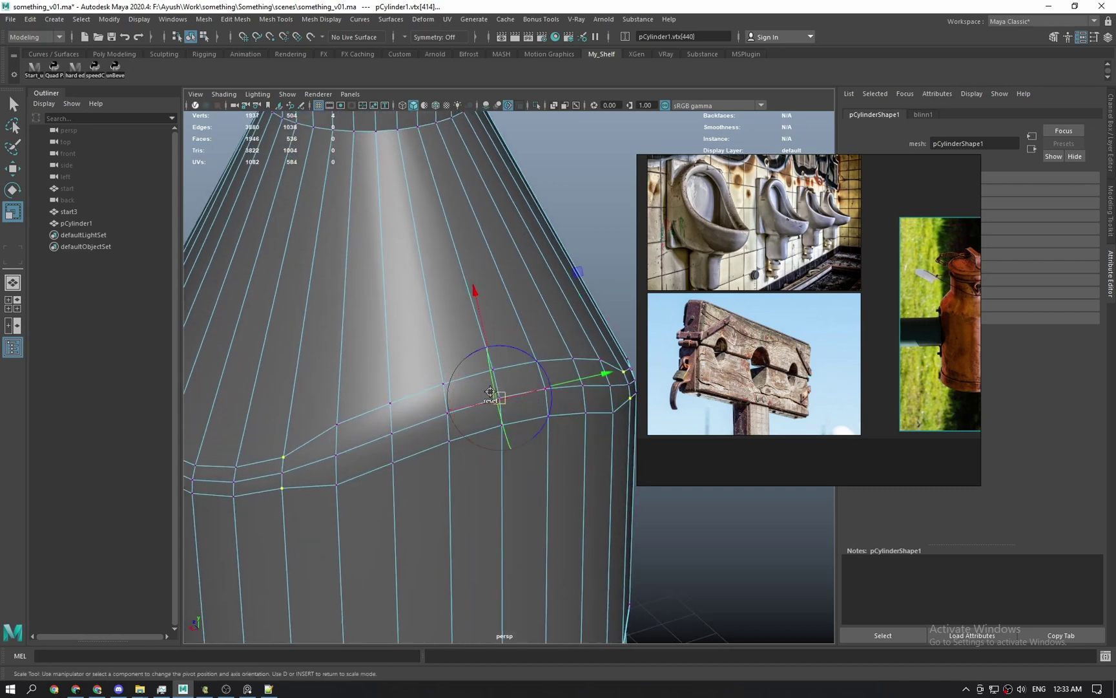
scroll(490, 392, down, 3)
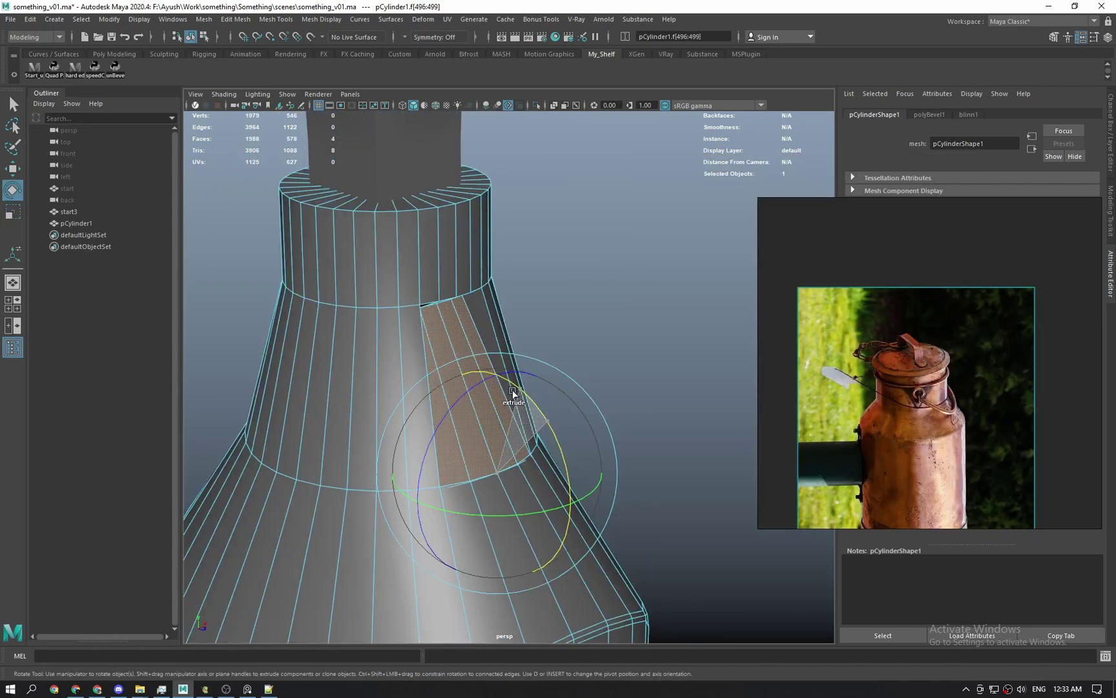
Switch to the front orthographic view in wireframe, framing the extrusion.
alt+drag(513, 393, 509, 319)
key(space)
key(4)
key(space)
alt+middle_drag(508, 319, 448, 514)
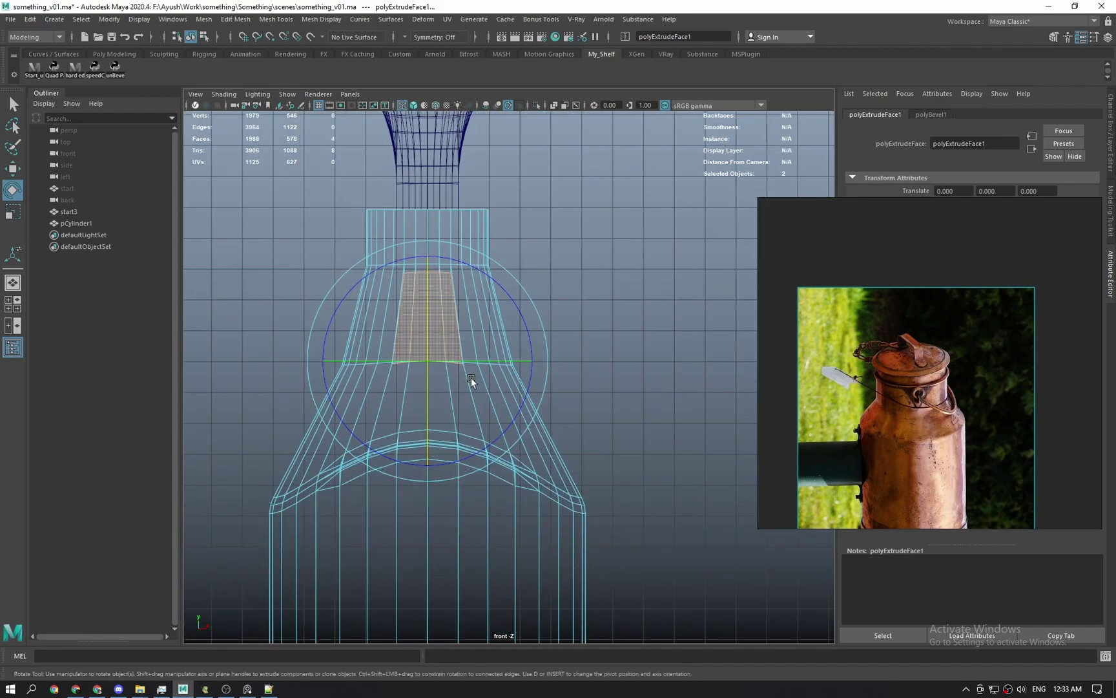
key(space)
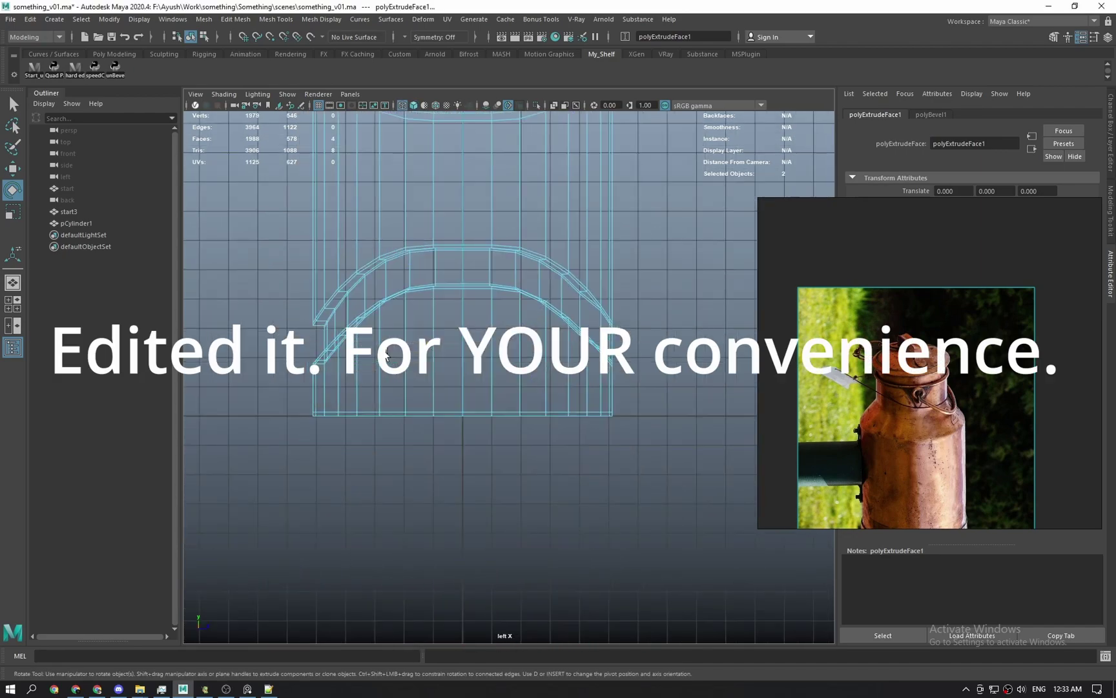
scroll(424, 513, down, 2)
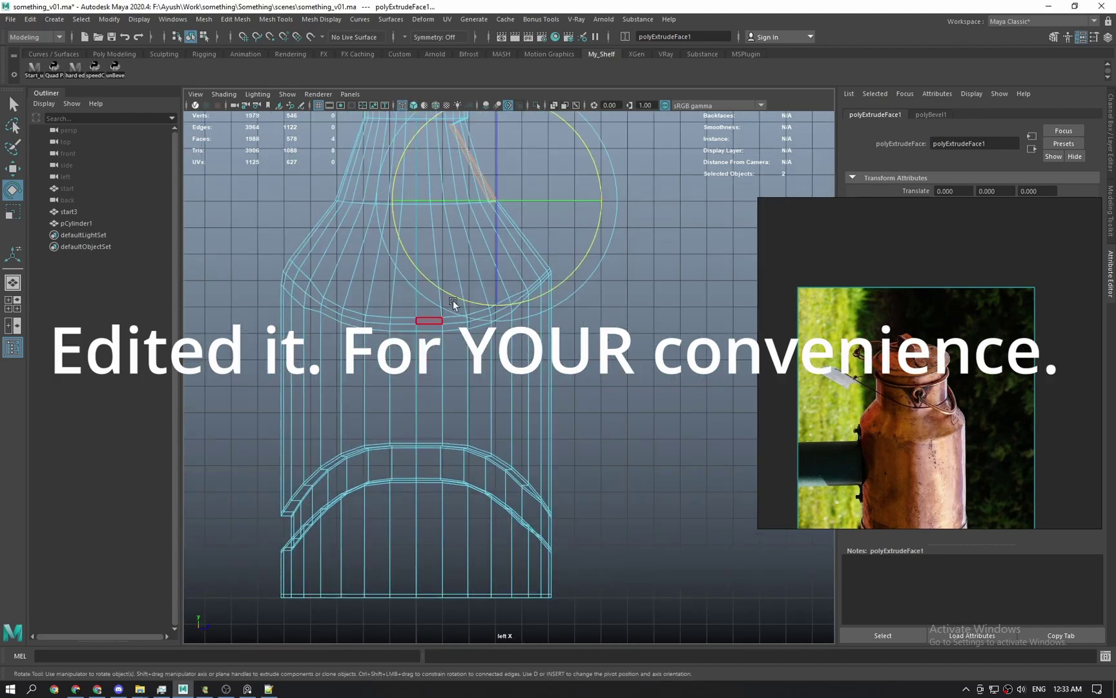
scroll(431, 319, up, 3)
key(q)
scroll(388, 349, up, 5)
Trial-scale the extrusion's corner vertex vertically, undo it, and open the Scale tool settings.
click(396, 359)
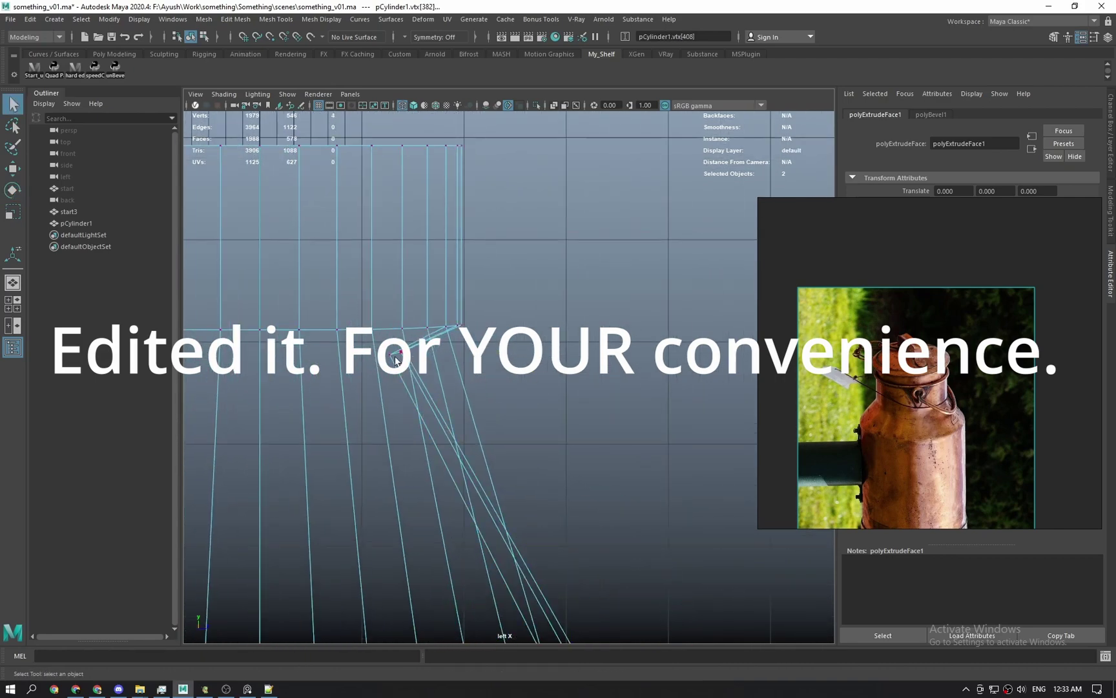
drag(418, 382, 417, 381)
key(r)
drag(396, 261, 375, 489)
key(ctrl+z)
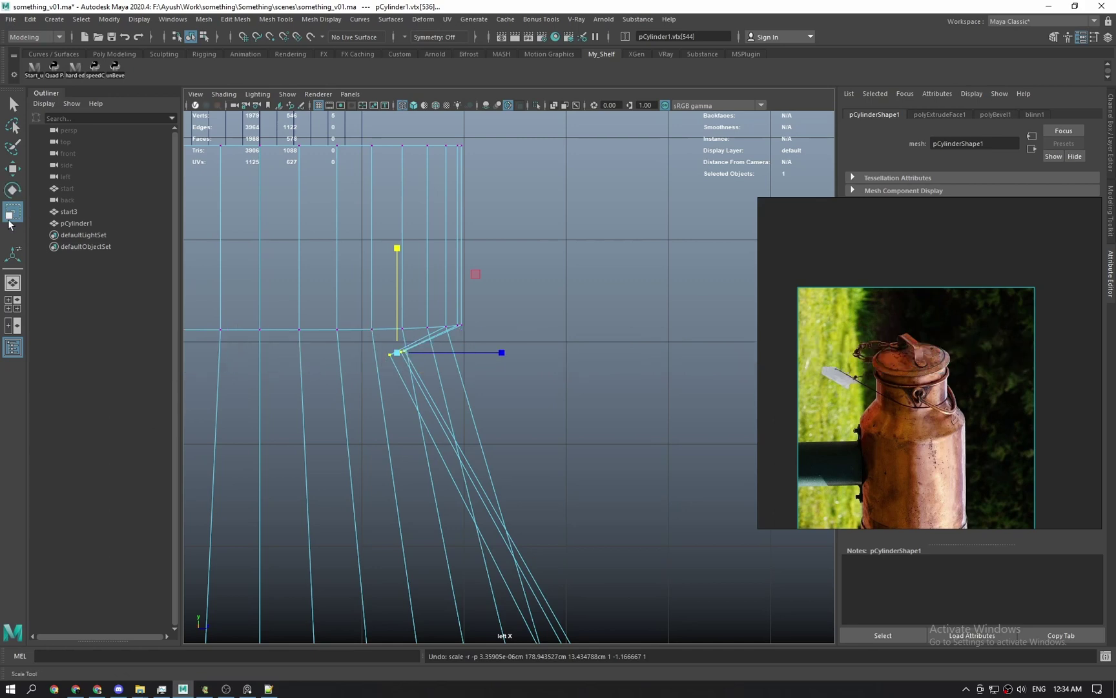
double_click(13, 211)
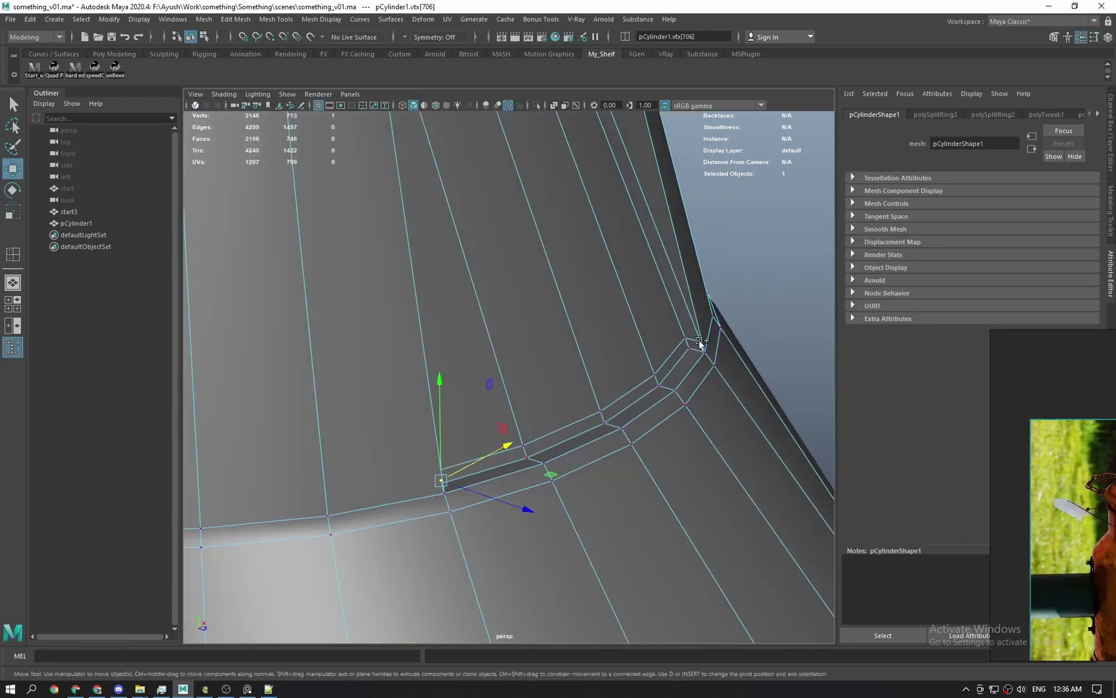
Slide two selected vertices at the groove corner along the depth axis.
shift+click(699, 341)
alt+middle_drag(700, 355, 624, 399)
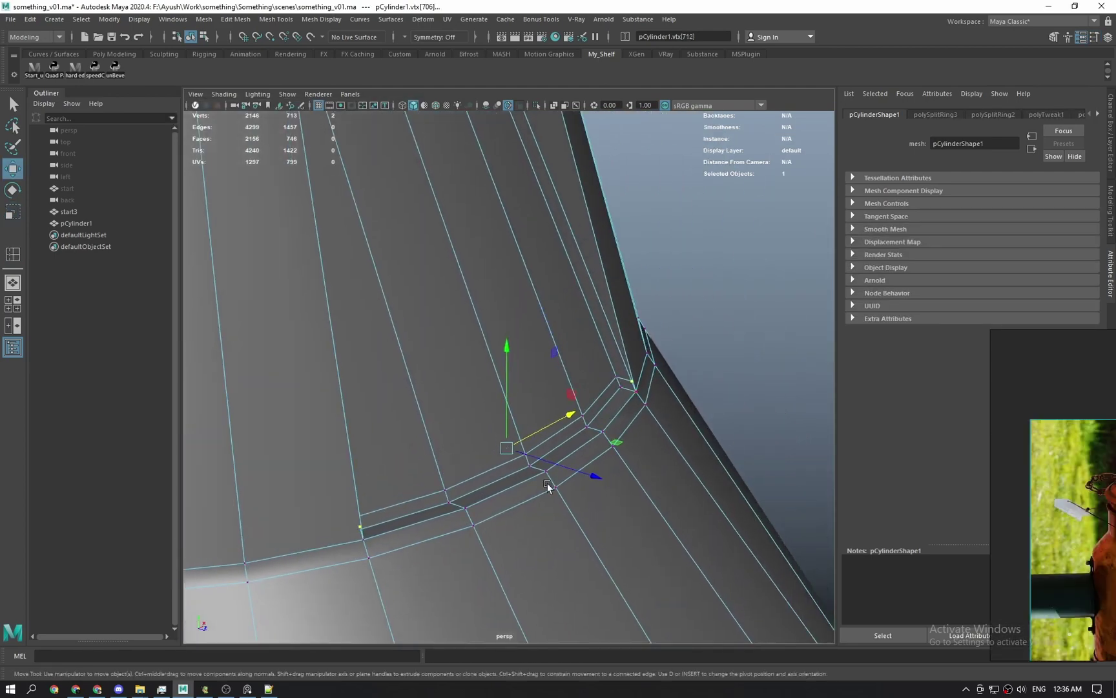
drag(548, 463, 538, 463)
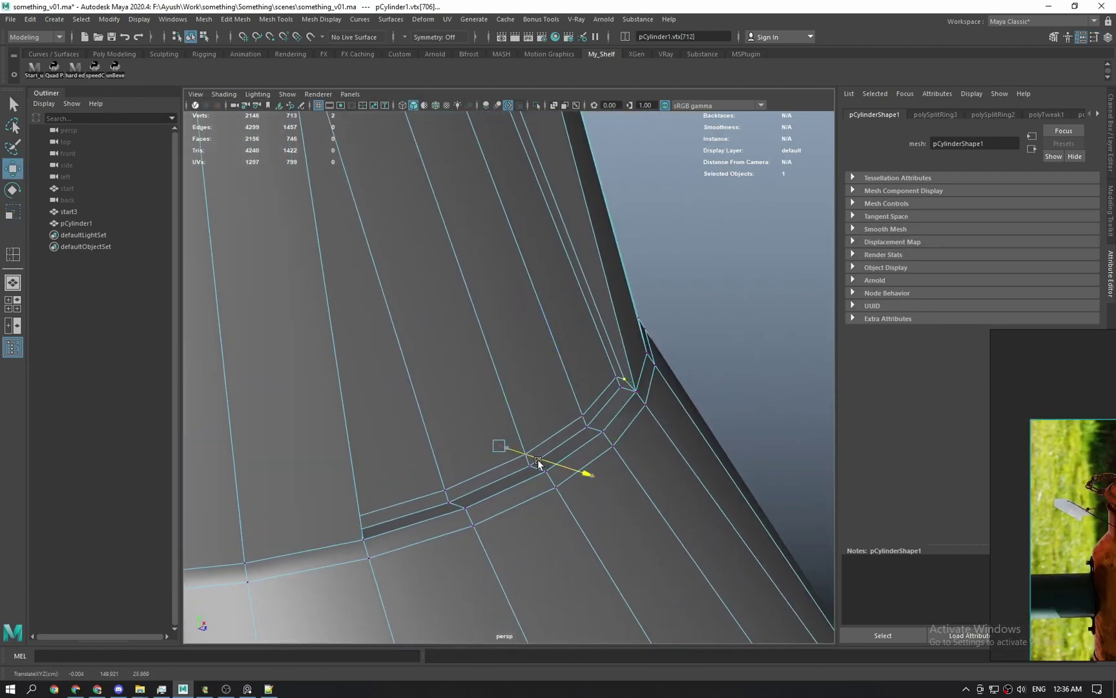
key(q)
right_drag(614, 375, 701, 310)
click(703, 310)
Reselect the cylinder and bring the slot's corner into view.
scroll(681, 352, down, 3)
click(648, 410)
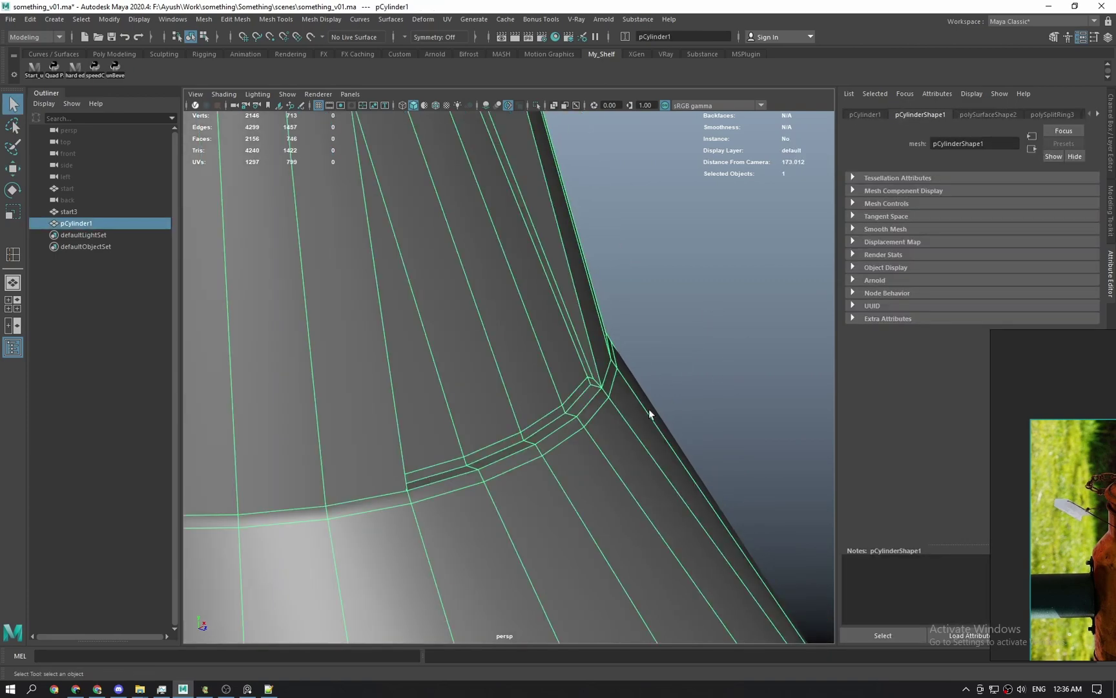
click(676, 380)
scroll(640, 401, down, 2)
click(606, 422)
mouse_move(606, 422)
alt+mouse_down()
mouse_move(628, 428)
mouse_move(567, 437)
mouse_move(627, 422)
alt+mouse_up()
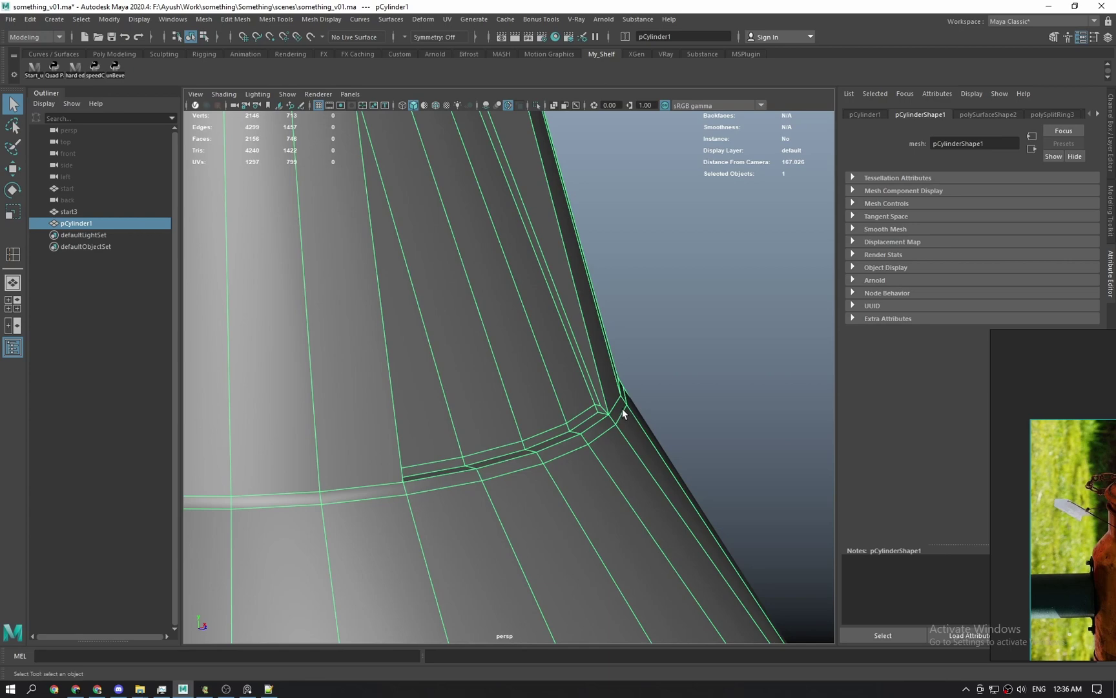
scroll(622, 409, down, 3)
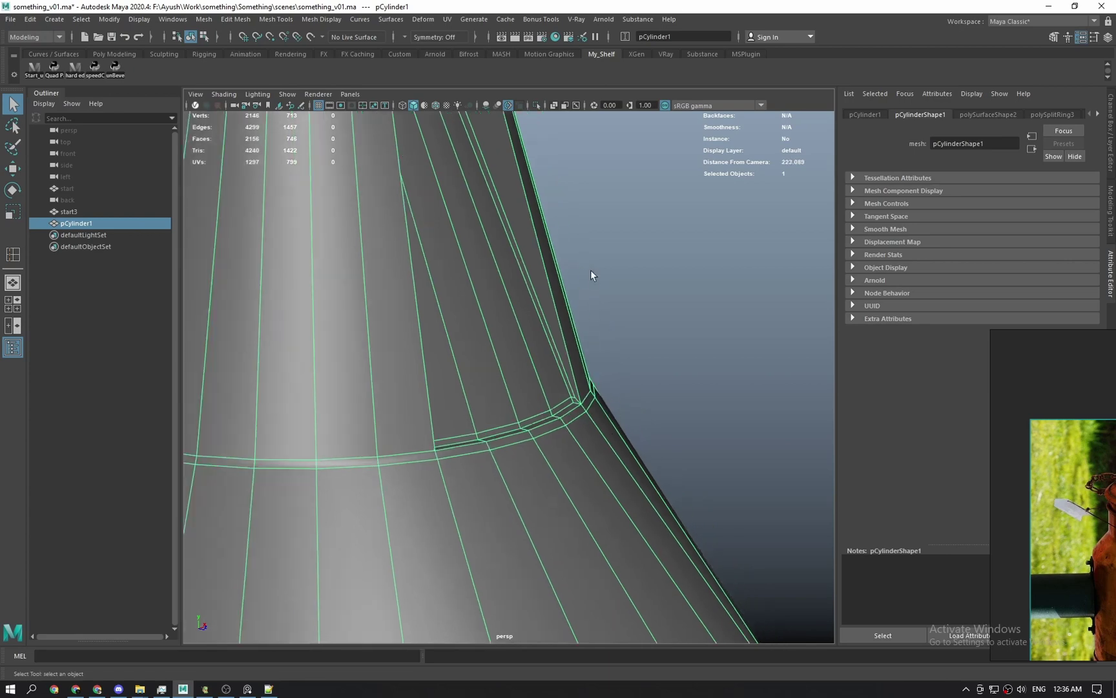
alt+drag(565, 485, 379, 509)
scroll(379, 508, up, 5)
alt+middle_drag(378, 508, 526, 533)
scroll(526, 532, up, 4)
alt+drag(526, 532, 547, 468)
Inspect the slot corner's vertices, then check it in smoothed preview and return to base mesh.
key(F9)
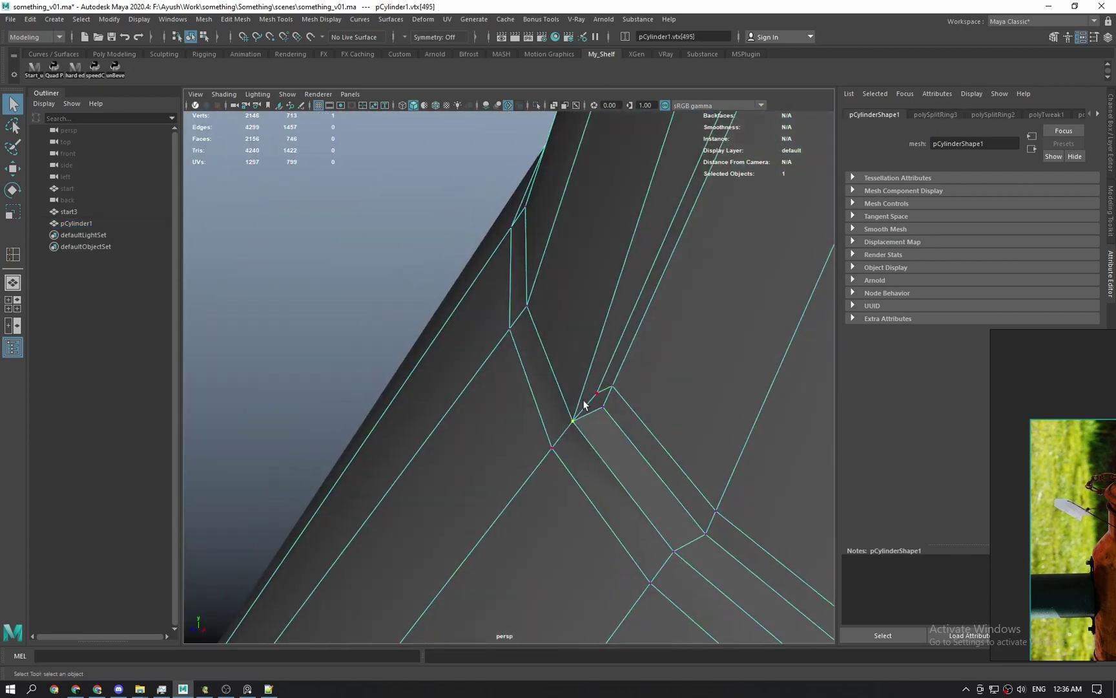
alt+drag(564, 421, 503, 474)
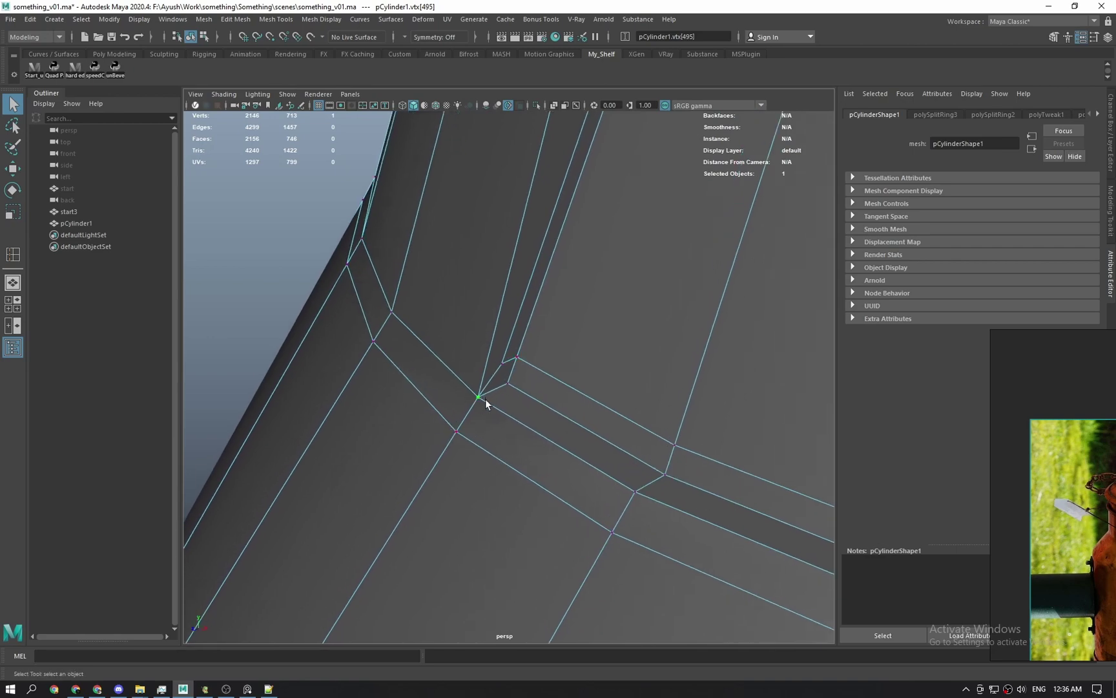
mouse_move(493, 407)
alt+mouse_down()
mouse_move(483, 424)
mouse_move(491, 421)
alt+mouse_up()
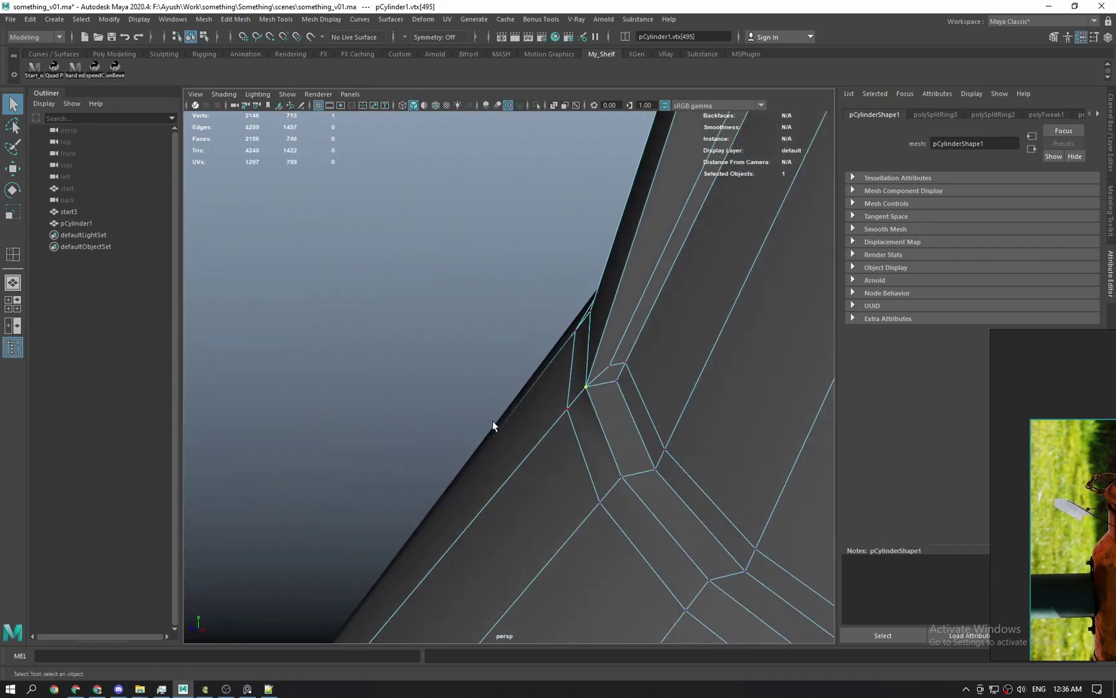
alt+drag(565, 401, 483, 501)
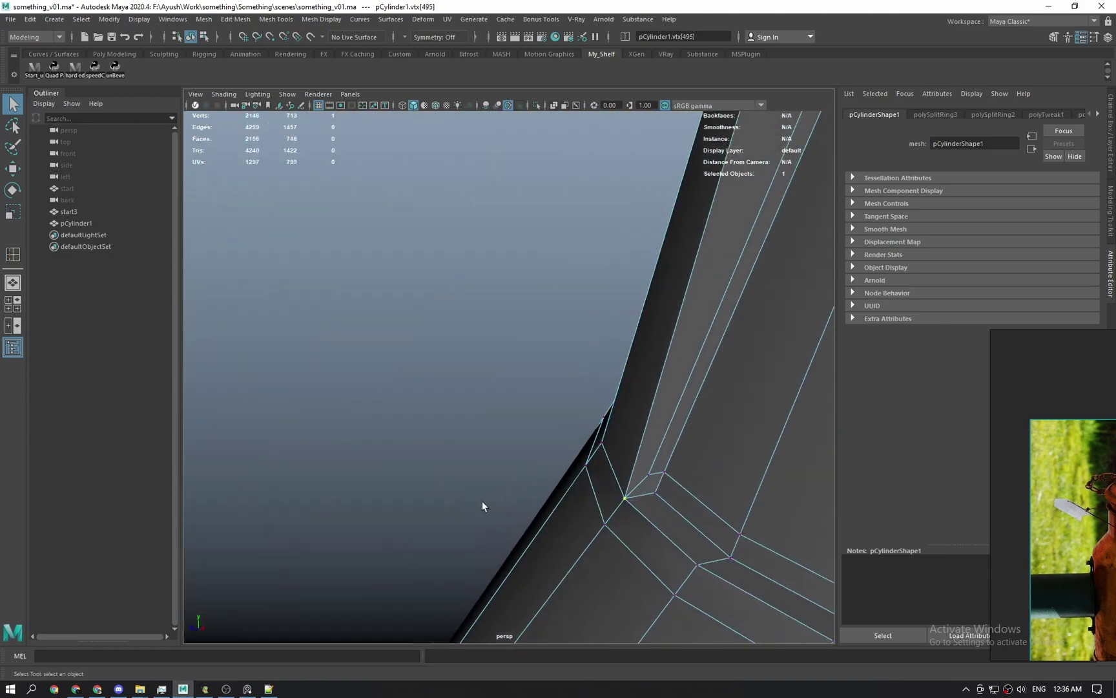
alt+drag(582, 423, 480, 358)
scroll(480, 358, down, 1)
right_drag(482, 358, 546, 320)
key(3)
scroll(546, 387, down, 1)
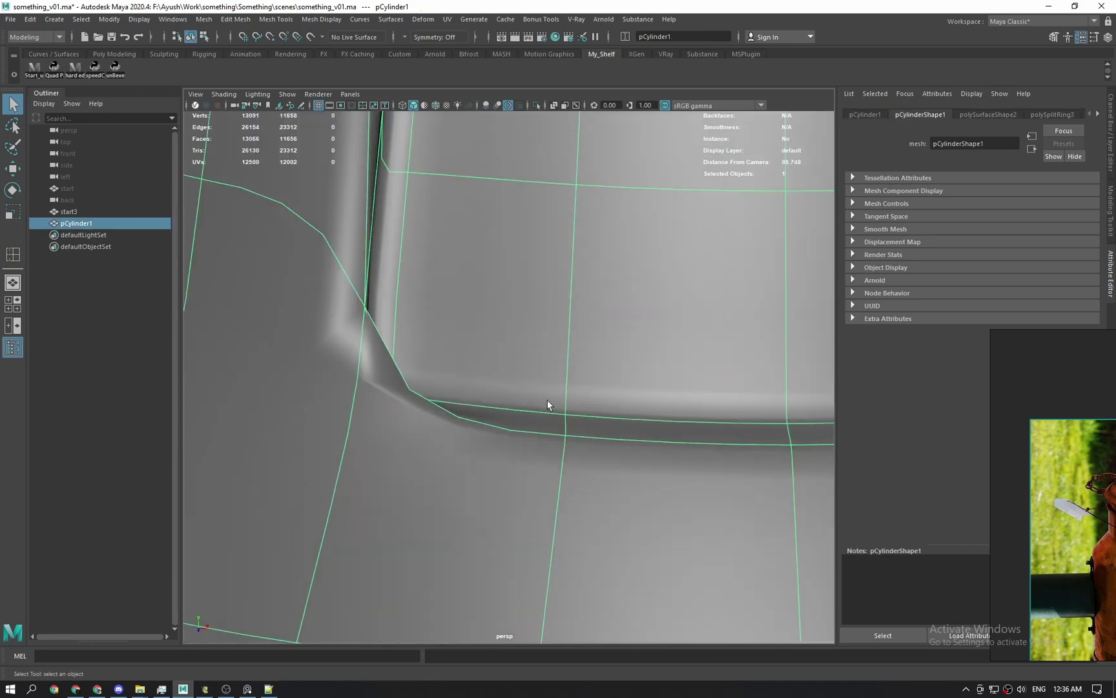
alt+drag(546, 404, 508, 451)
key(1)
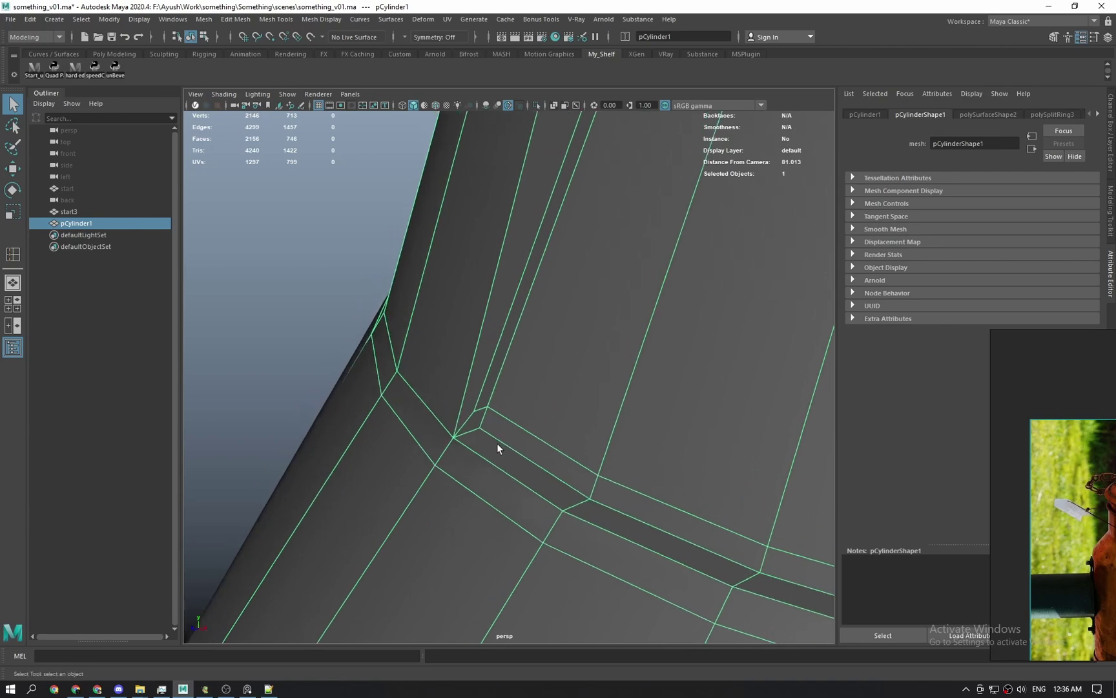
scroll(497, 443, down, 3)
mouse_move(498, 443)
alt+mouse_down()
mouse_move(547, 442)
mouse_move(506, 441)
mouse_move(514, 436)
alt+mouse_up()
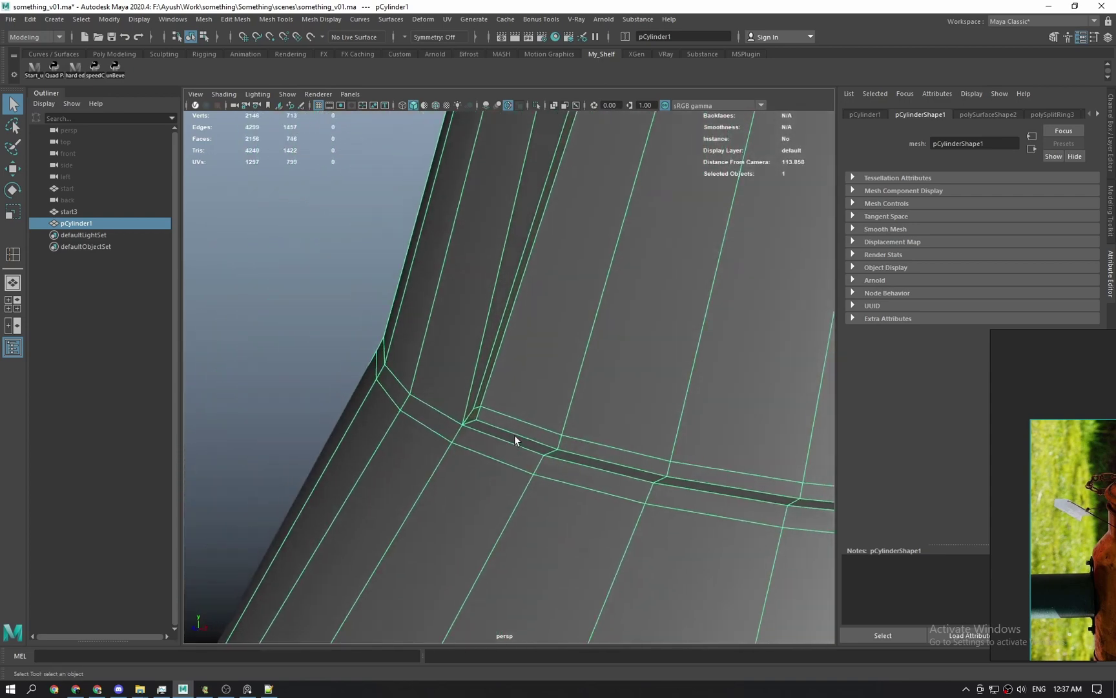
scroll(500, 385, up, 3)
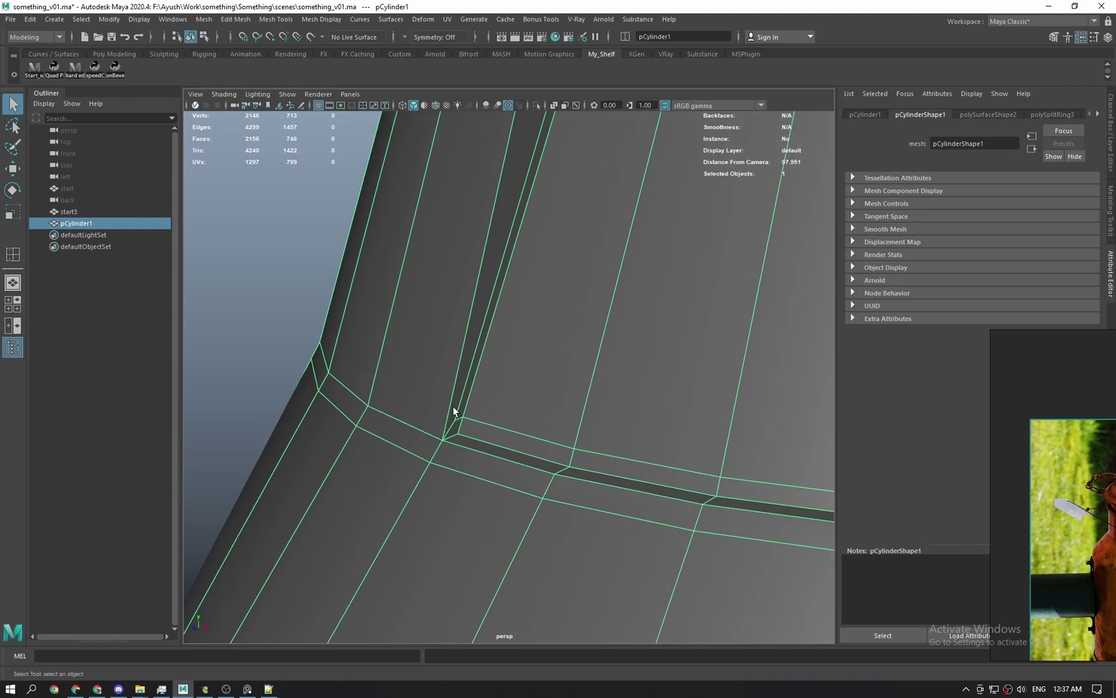
Insert an edge loop beside the groove and connect two vertices with an edge.
key(g)
drag(452, 407, 455, 428)
key(q)
right_drag(497, 416, 605, 459)
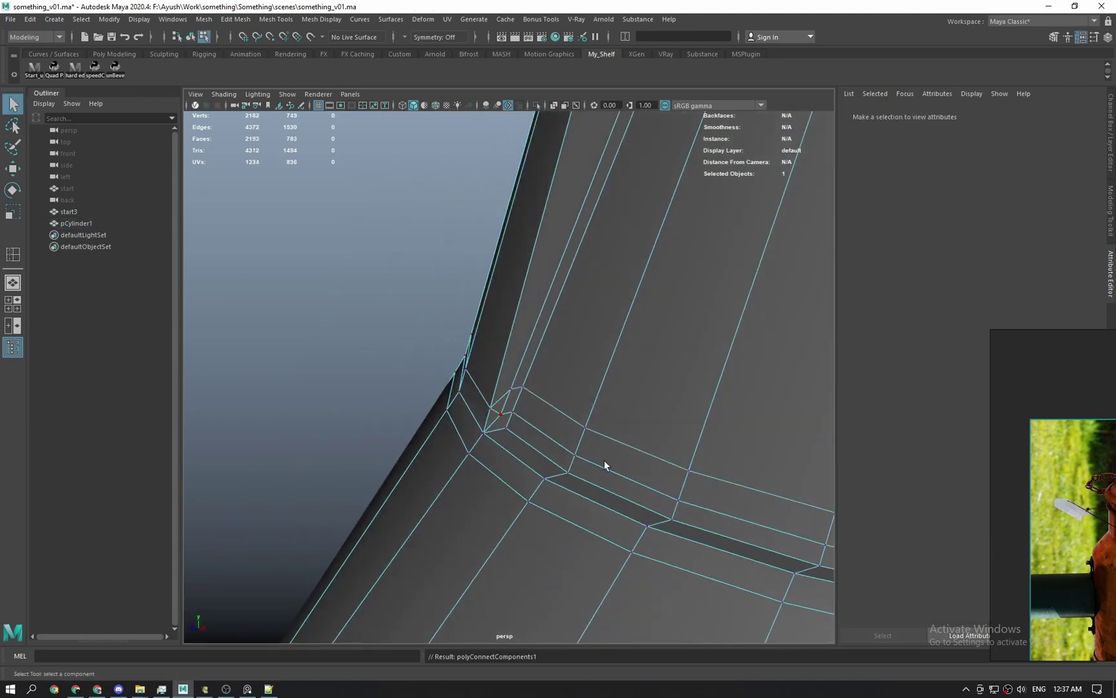
alt+drag(605, 459, 429, 396)
alt+middle_drag(429, 395, 510, 398)
alt+drag(511, 399, 564, 468)
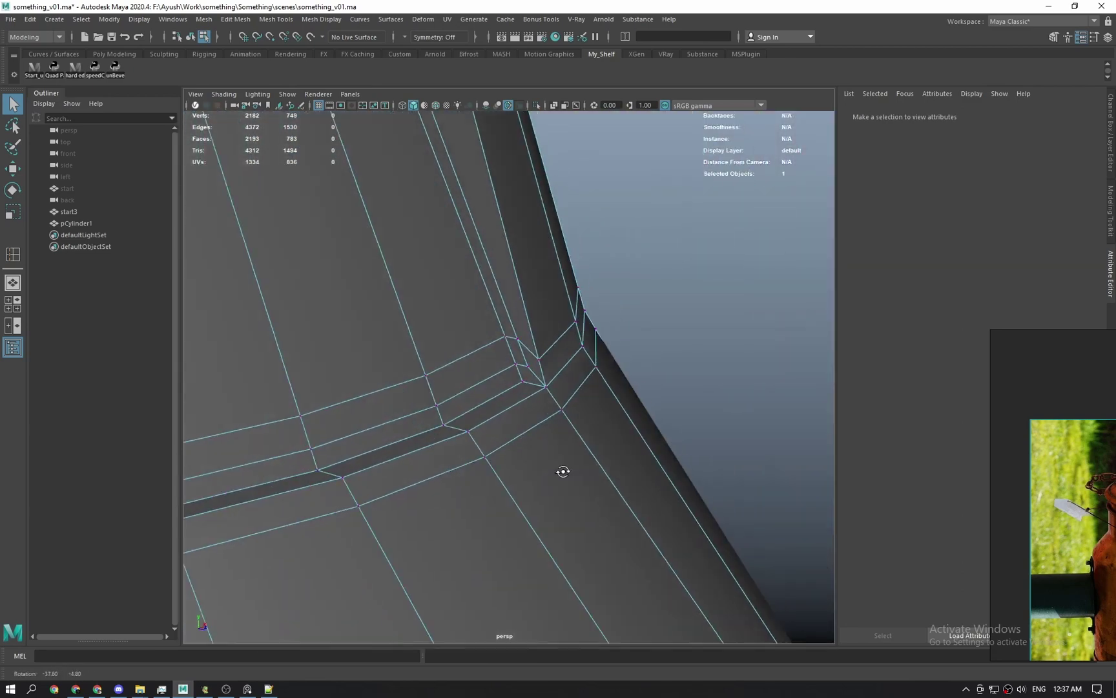
Connect two corner vertices with an edge and delete the unwanted edge loop.
click(534, 363)
shift+click(546, 355)
shift+right_drag(549, 363, 545, 373)
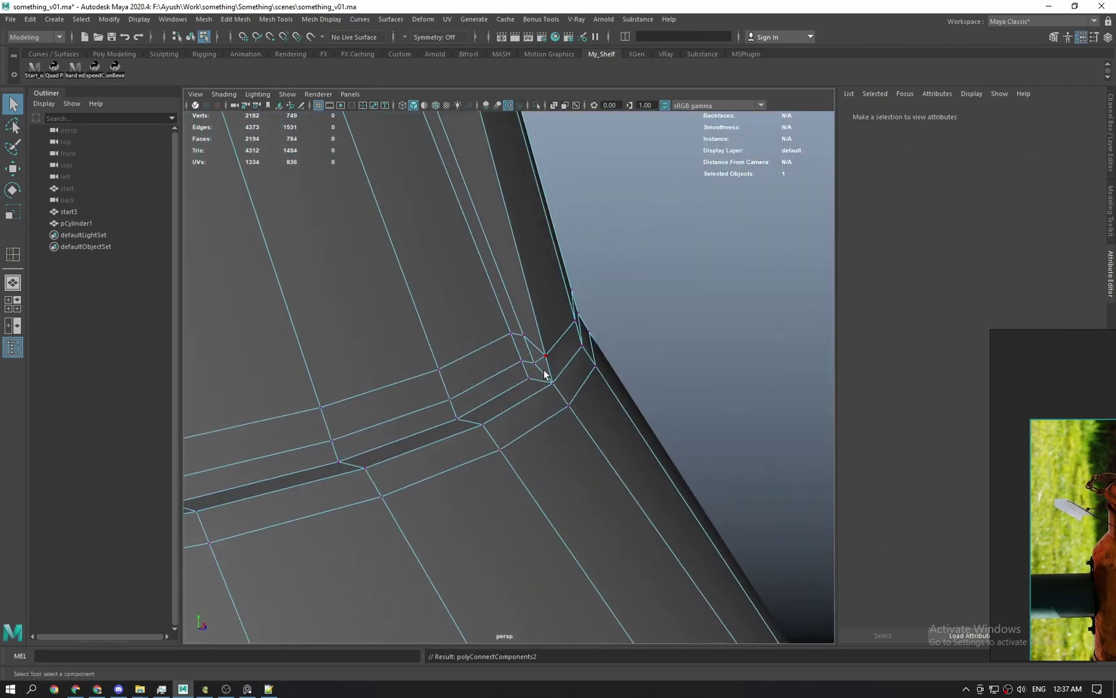
double_click(516, 339)
key(ctrl+Delete)
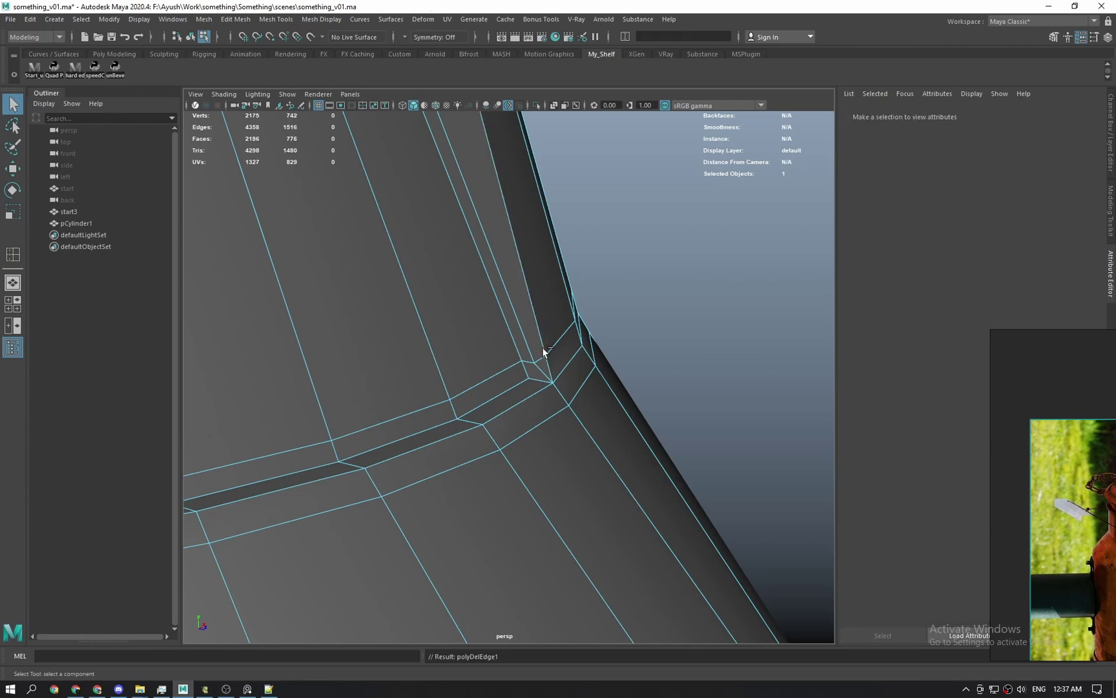
Check the groove corner in smoothed preview, then switch back to the unsmoothed mesh.
key(F8)
click(637, 365)
click(553, 411)
key(3)
click(663, 355)
alt+right_drag(653, 371, 526, 598)
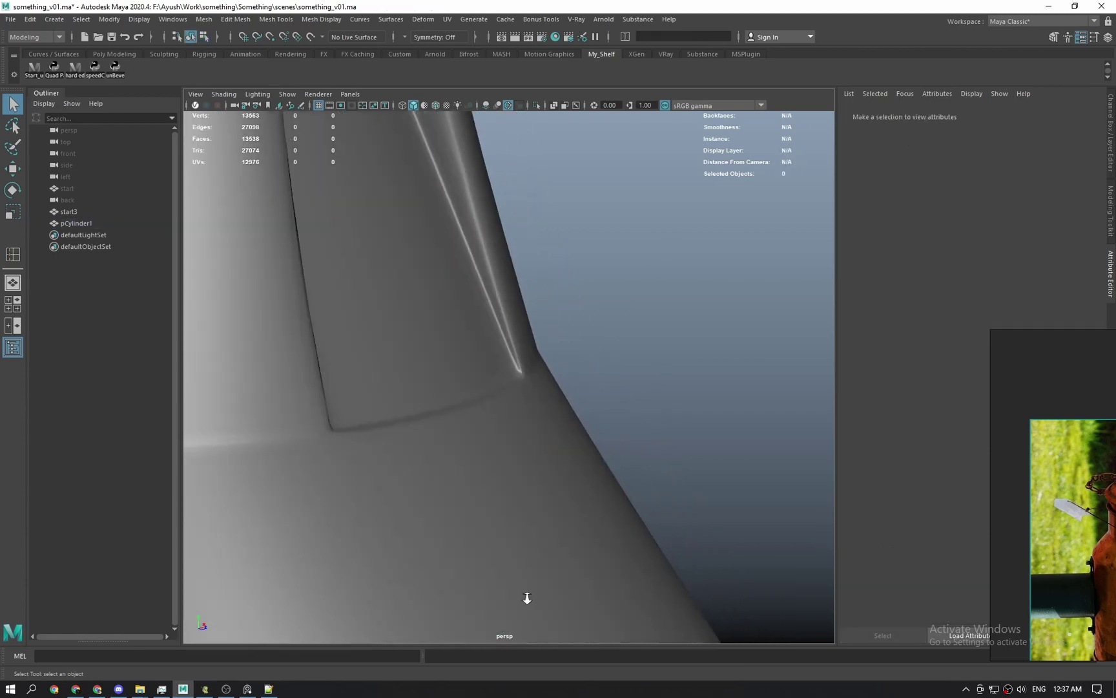
mouse_move(519, 481)
alt+mouse_down()
mouse_move(477, 474)
mouse_move(511, 476)
mouse_move(522, 501)
alt+mouse_up()
alt+right_drag(522, 501, 558, 668)
click(528, 494)
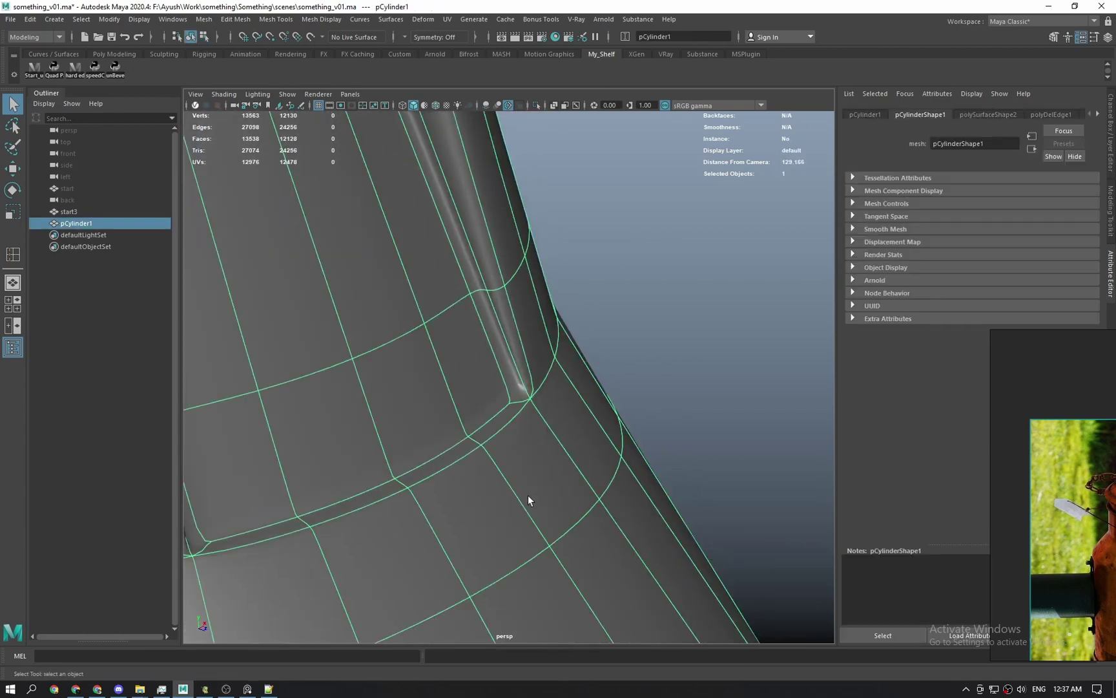
key(1)
alt+drag(555, 381, 573, 449)
Connect another pair of corner vertices and delete the diagonal edge e[1448].
key(F9)
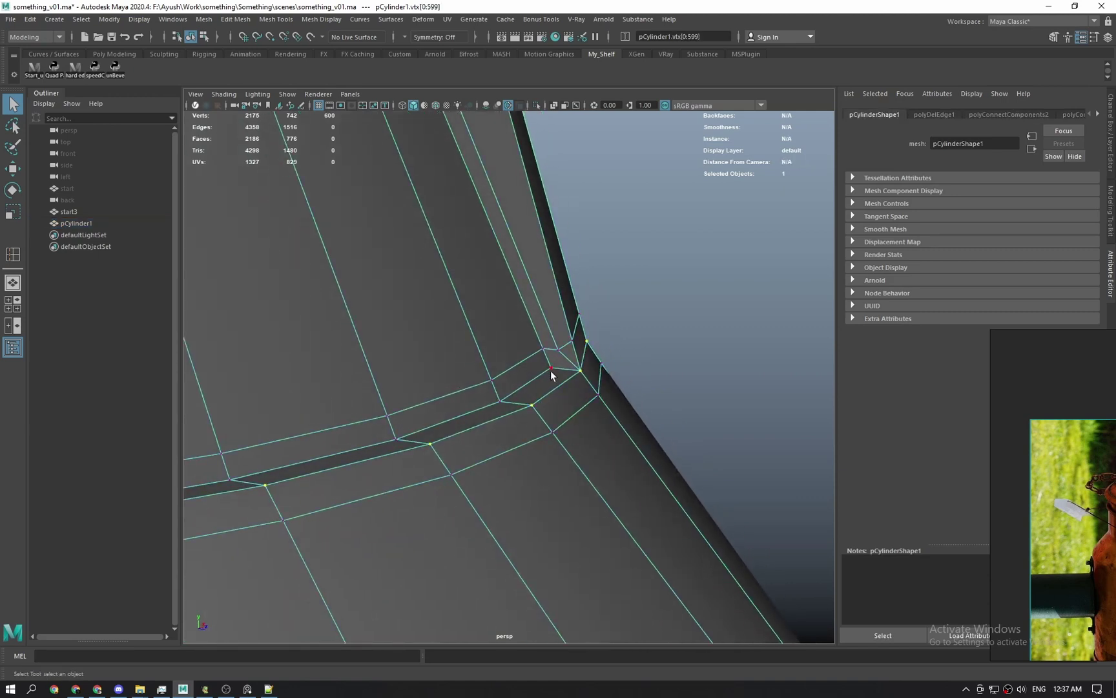
shift+click(558, 355)
key(g)
key(F10)
click(573, 365)
key(Delete)
Preview the smoothed corner again, then turn the smoothing preview off.
click(544, 410)
key(3)
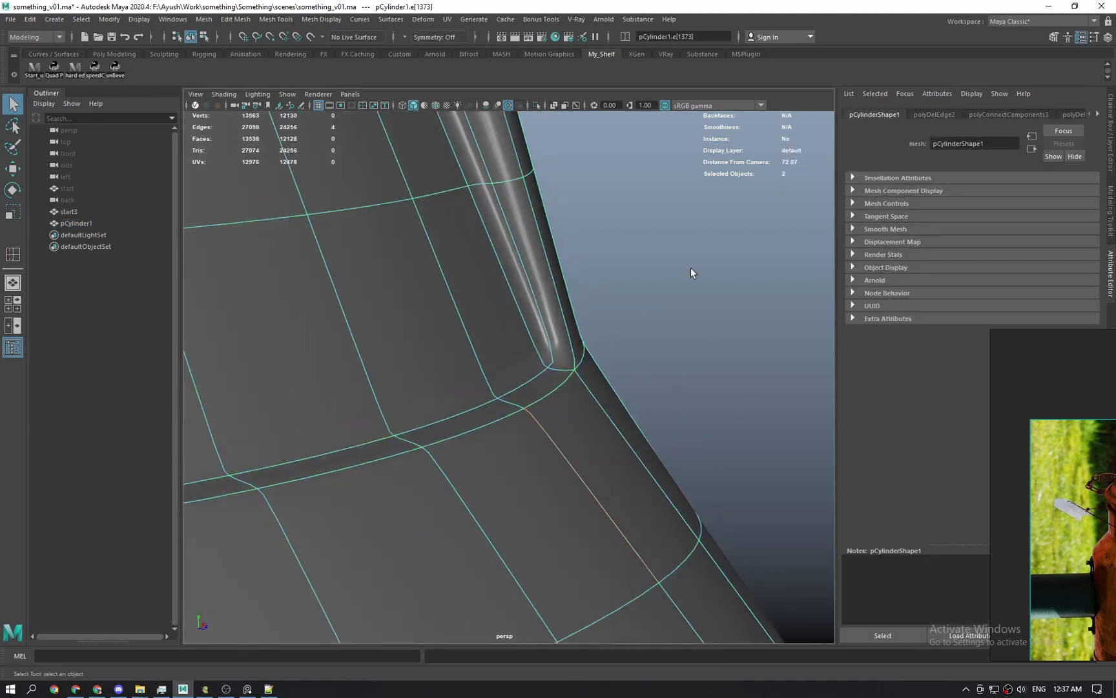
key(F8)
click(691, 270)
alt+drag(693, 325, 545, 462)
click(545, 459)
key(1)
Connect two more corner vertices and delete the diagonal edge e[1437].
key(F9)
alt+drag(537, 388, 488, 390)
click(456, 389)
key(g)
right_drag(452, 391, 446, 384)
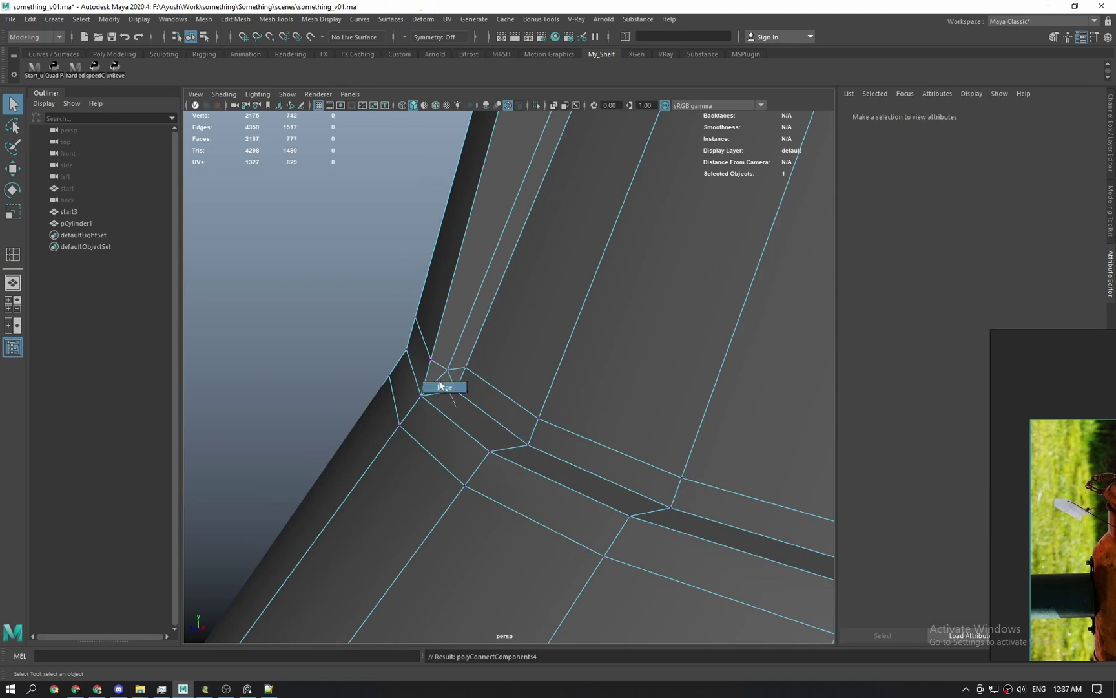
click(437, 381)
key(ctrl+Delete)
Reselect the cylinder and toggle between smoothed and base mesh to confirm the corner.
right_drag(450, 367, 529, 296)
click(287, 266)
click(425, 407)
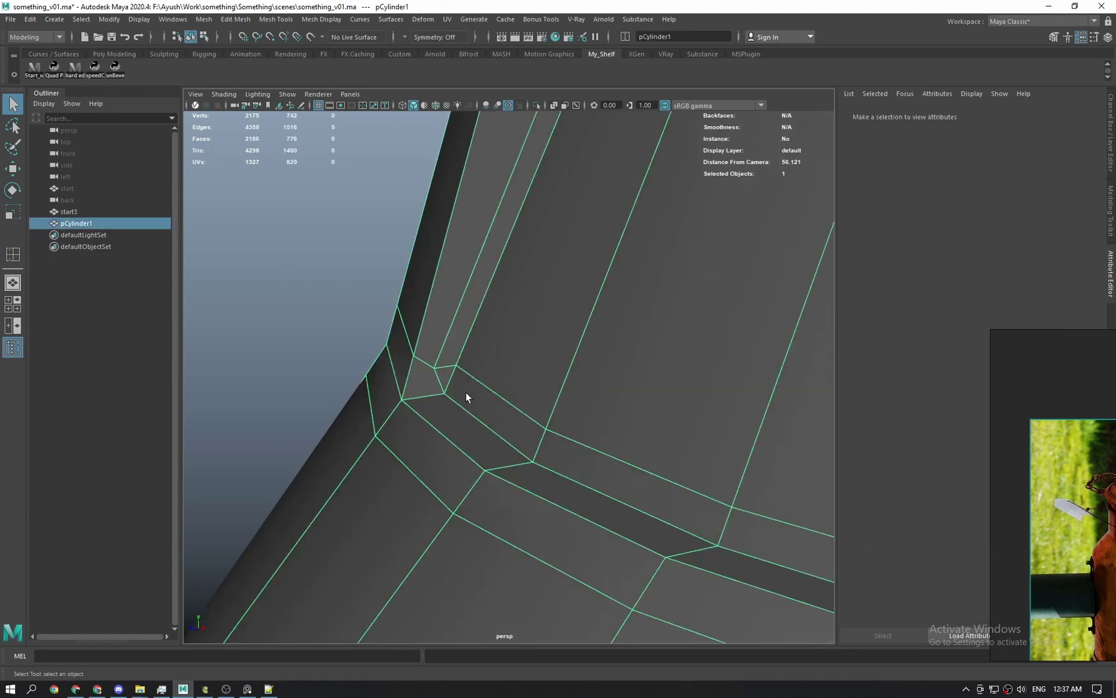
key(3)
key(1)
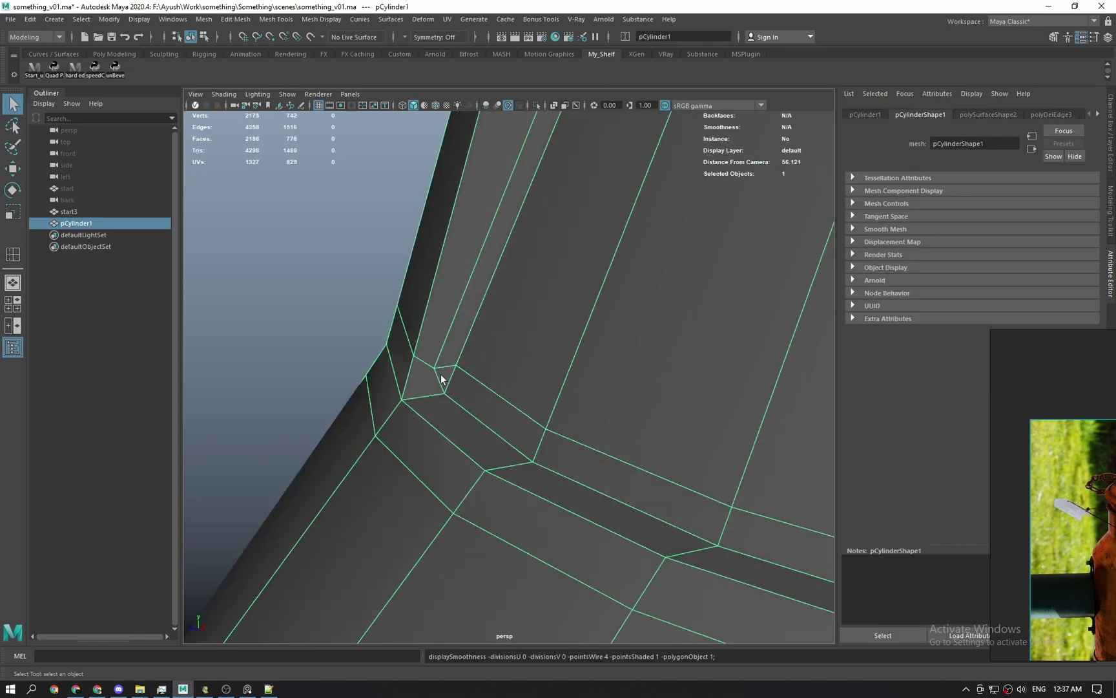
scroll(459, 383, down, 5)
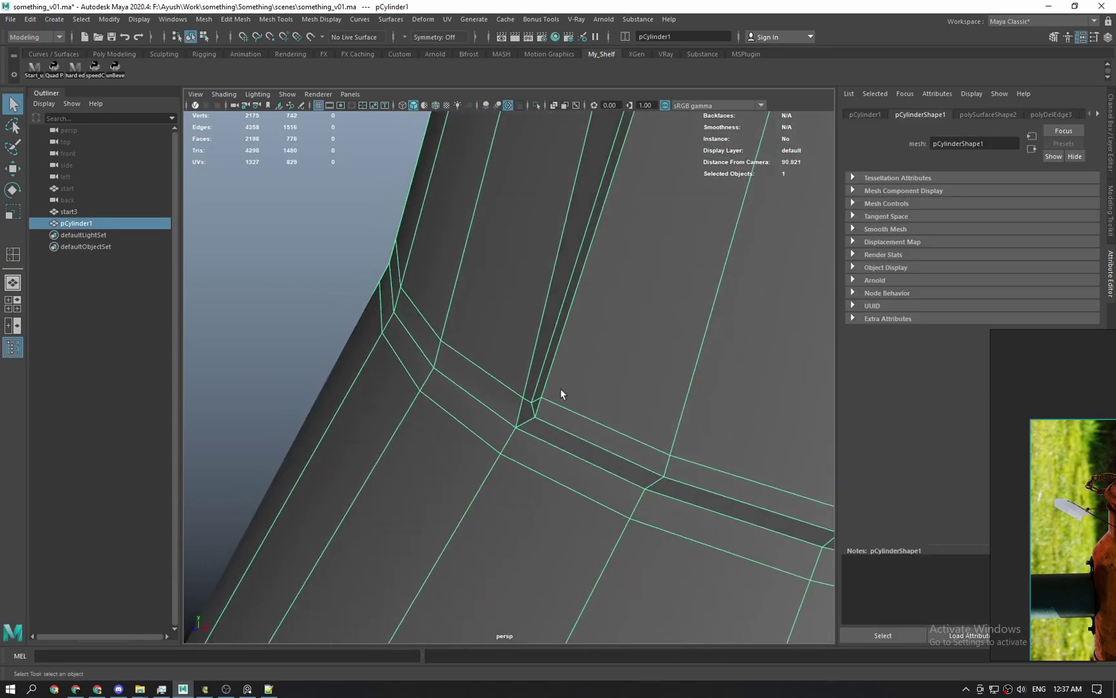
scroll(514, 432, up, 2)
Insert a support edge loop beside the groove on the can body.
shift+right_drag(478, 374, 453, 340)
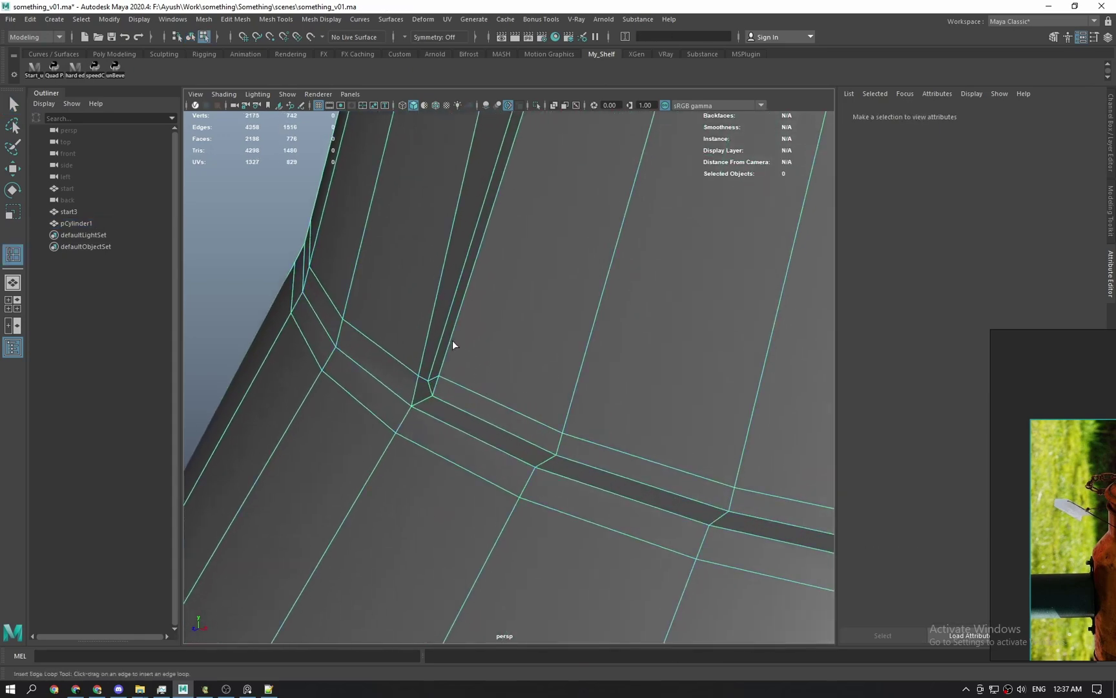
click(447, 355)
key(q)
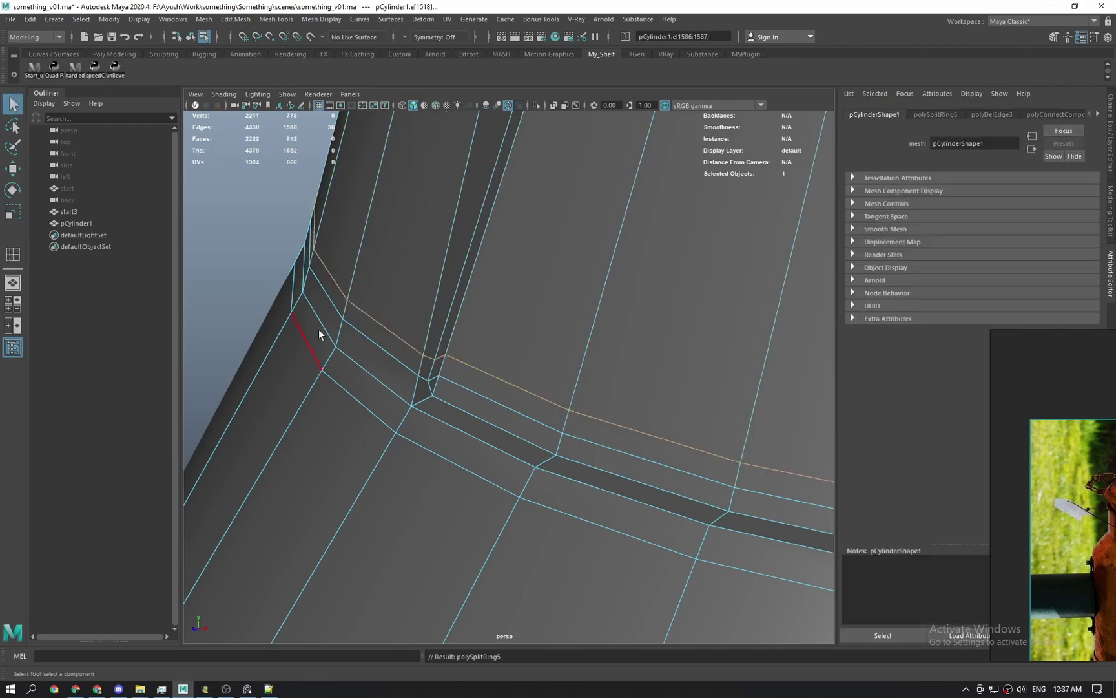
right_drag(319, 329, 373, 282)
scroll(374, 282, down, 6)
click(374, 282)
scroll(539, 333, down, 3)
alt+middle_drag(572, 338, 424, 306)
alt+drag(424, 305, 607, 440)
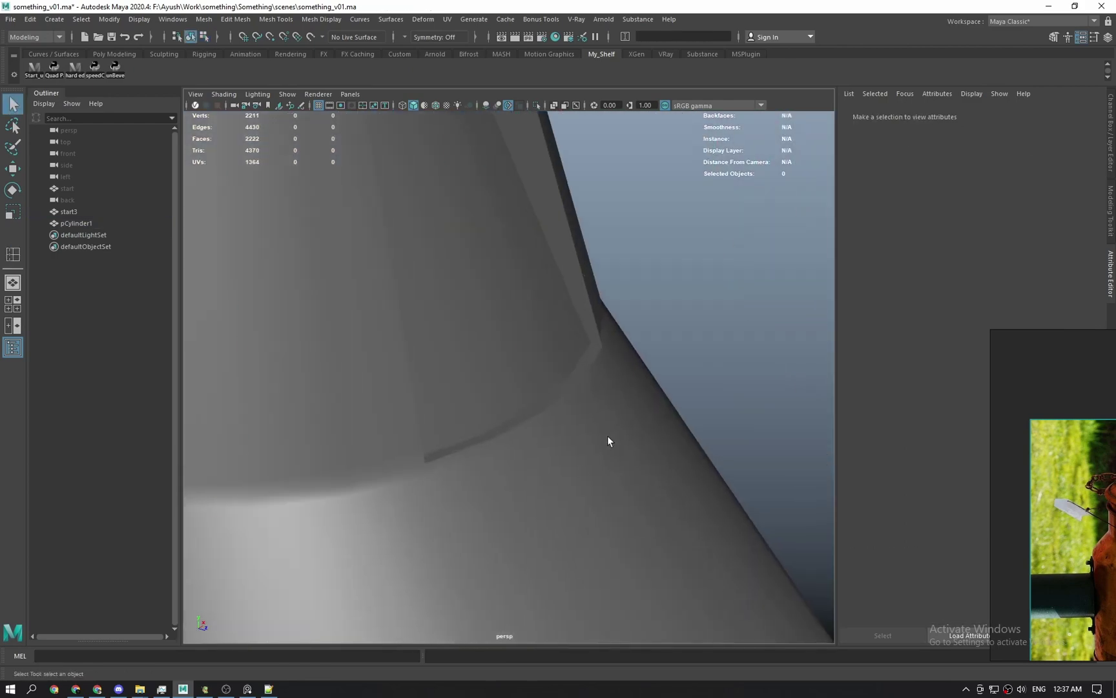
Preview the can body smoothed and inspect the groove.
click(607, 439)
key(3)
click(639, 385)
alt+drag(640, 385, 542, 429)
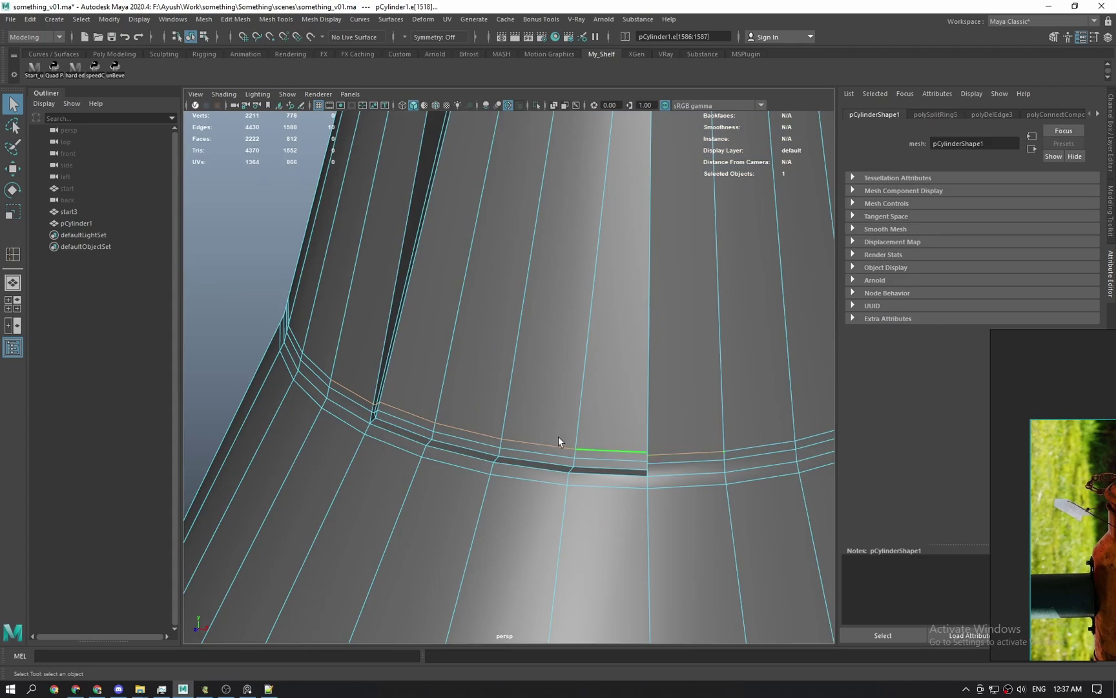
alt+drag(417, 423, 359, 413)
scroll(343, 401, up, 3)
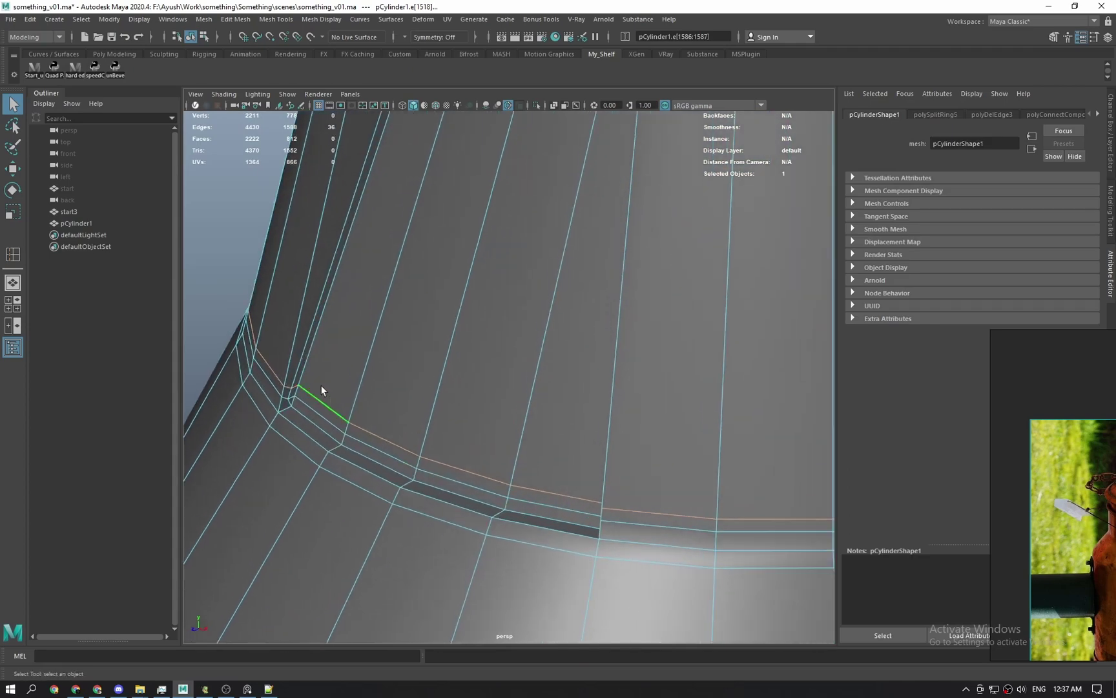
alt+drag(484, 464, 463, 476)
Snap the pivot to the groove corner vertex and rotate the groove edges slightly.
key(w)
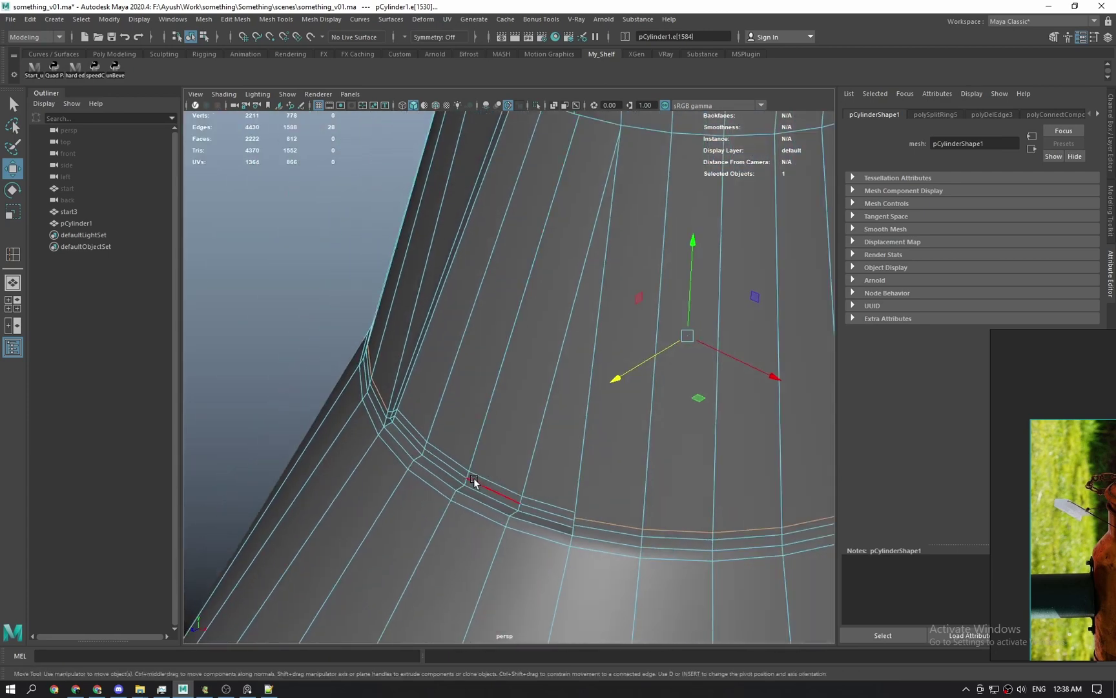
key(d)
click(469, 473)
key(e)
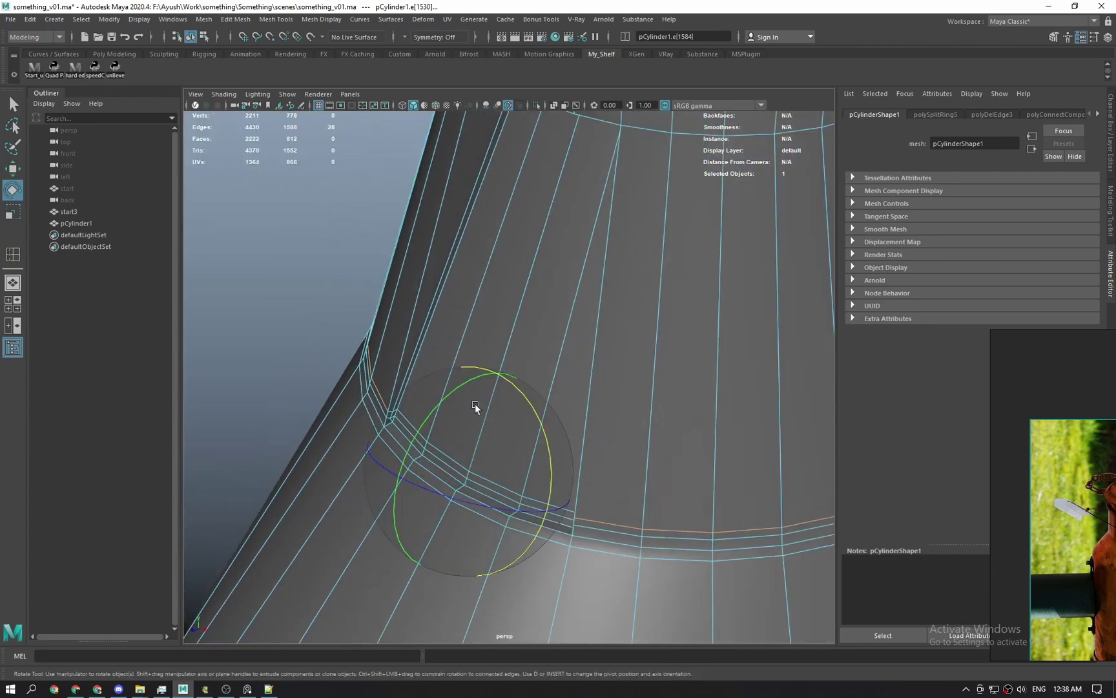
drag(463, 393, 473, 362)
Check the rotated groove in smoothed preview, then return to the base mesh.
right_drag(473, 362, 630, 314)
key(q)
key(3)
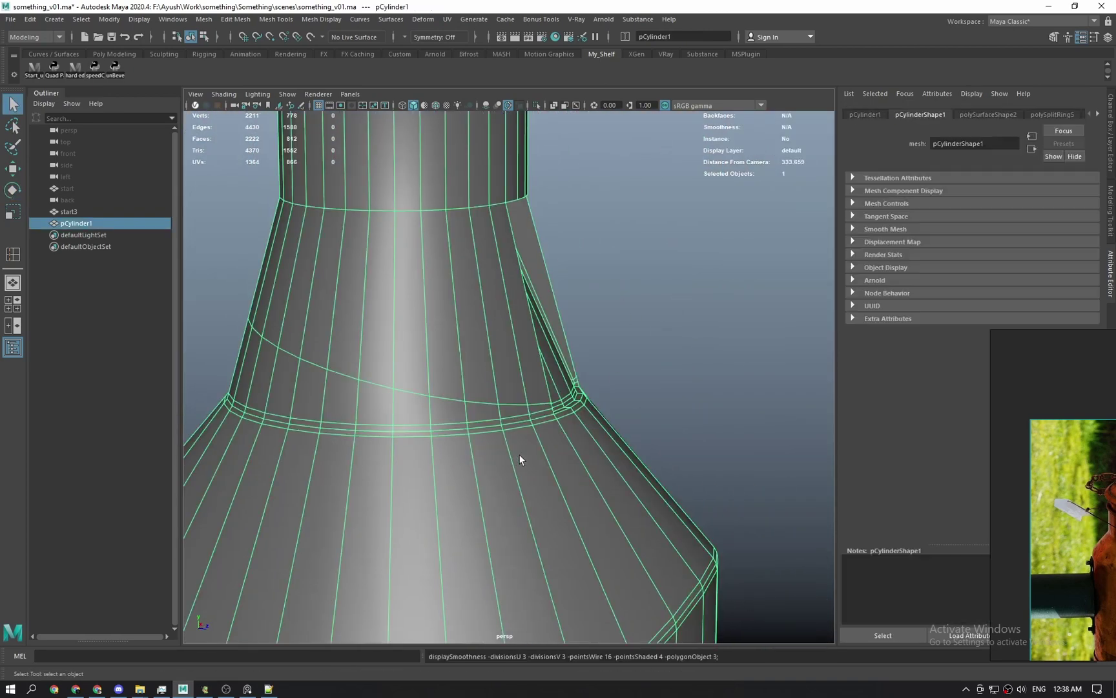
click(636, 423)
alt+drag(592, 440, 524, 459)
click(525, 457)
key(1)
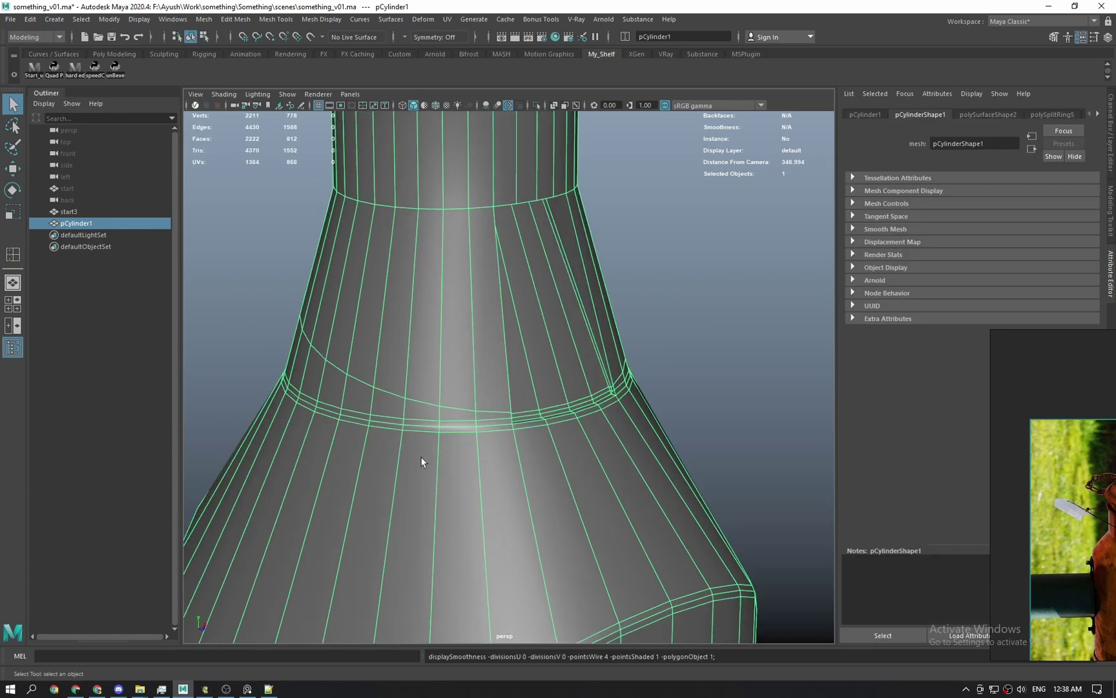
Select the edge loop around the flare's base, excluding the edges near the groove.
alt+middle_drag(421, 456, 469, 447)
alt+right_drag(469, 447, 564, 450)
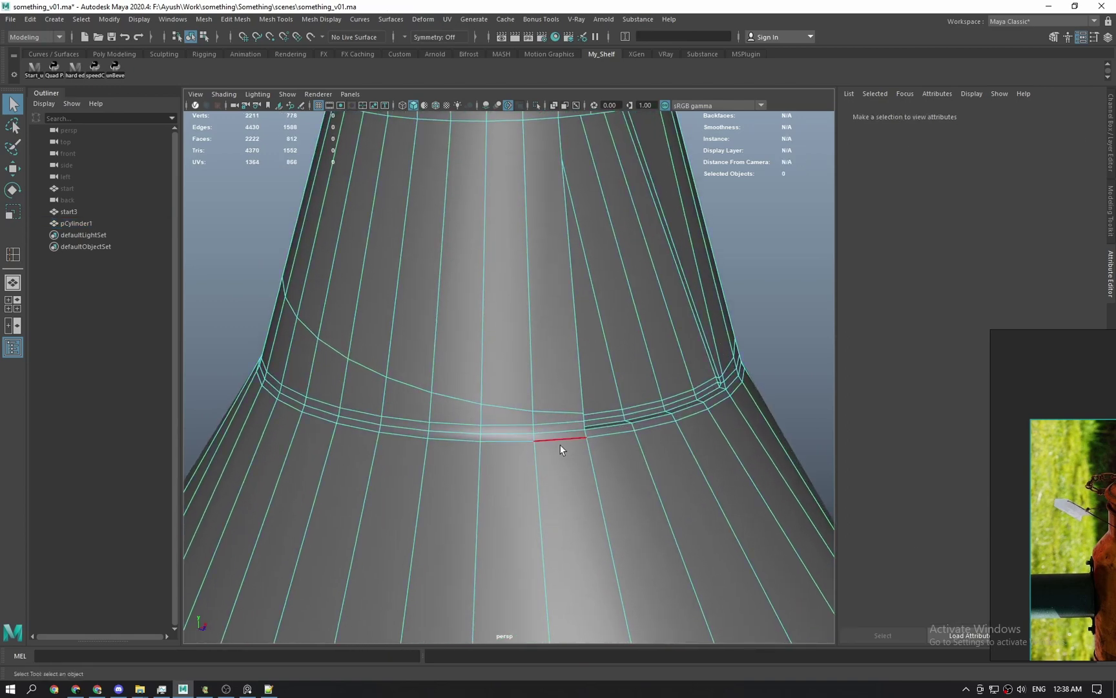
click(560, 446)
scroll(563, 447, down, 3)
alt+drag(680, 447, 645, 451)
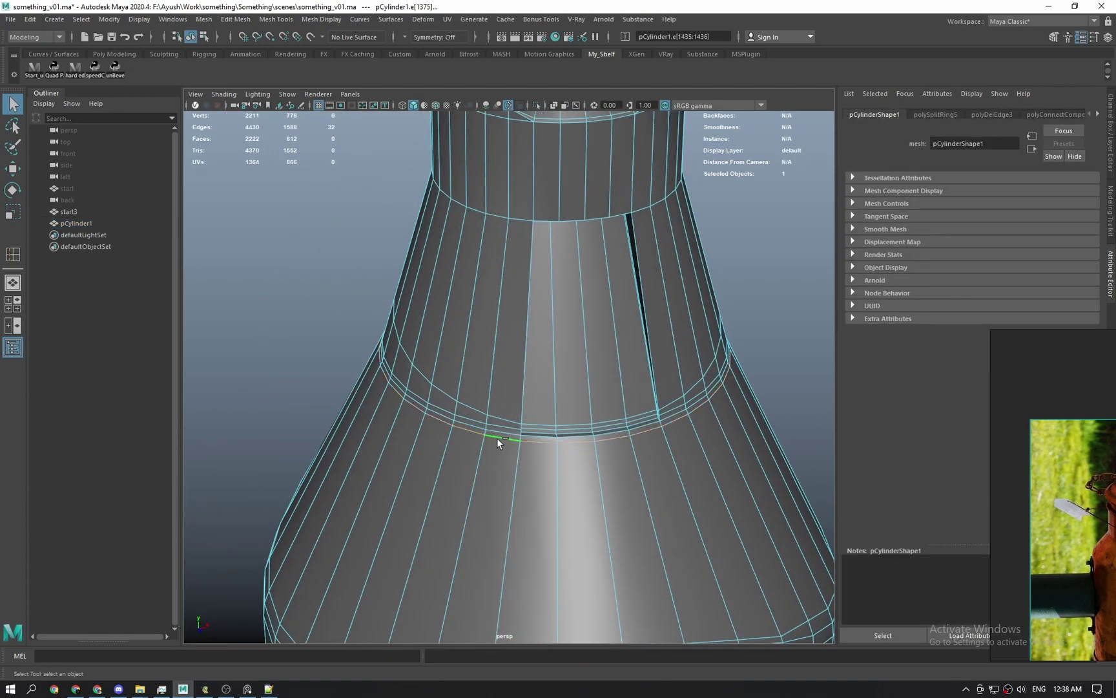
ctrl+double_click(666, 423)
alt+drag(522, 442, 613, 430)
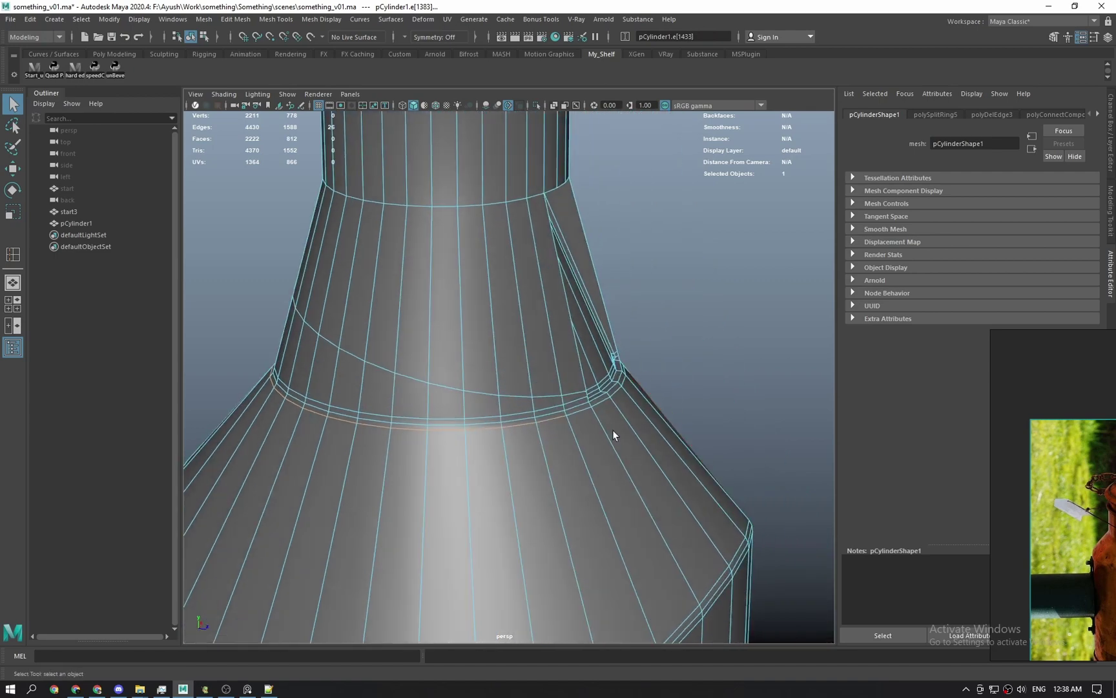
Try snapping the scale pivot to a loop vertex, undoing each attempt.
key(r)
scroll(586, 447, up, 1)
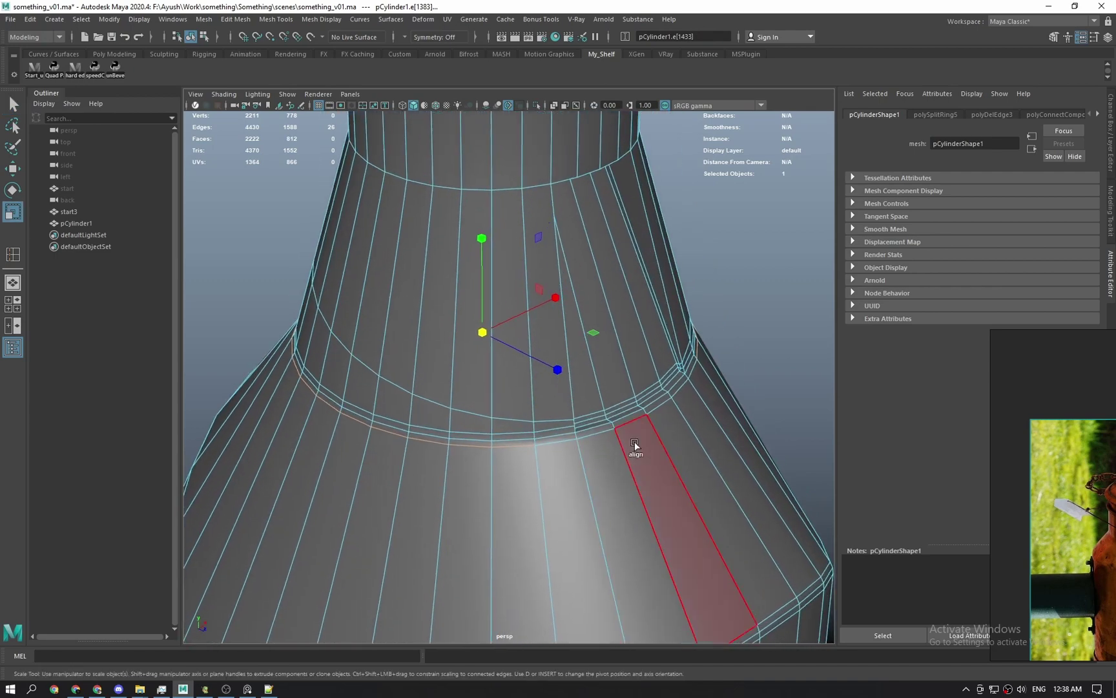
key(d)
alt+drag(666, 439, 623, 455)
click(618, 465)
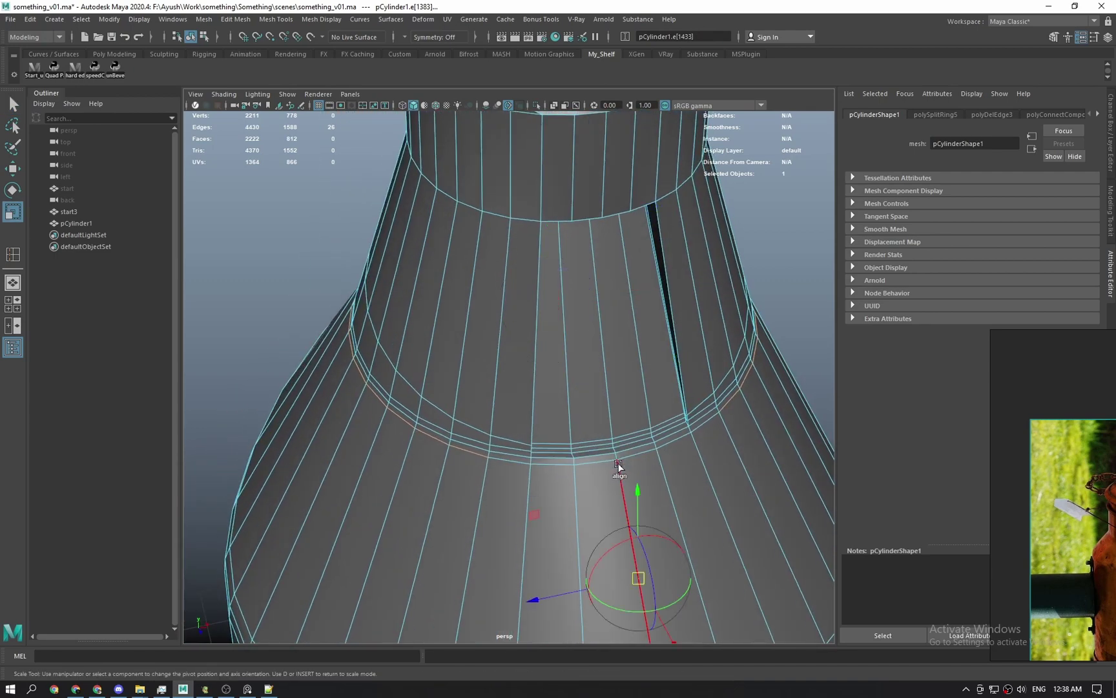
key(ctrl+z)
click(619, 463)
key(ctrl+z)
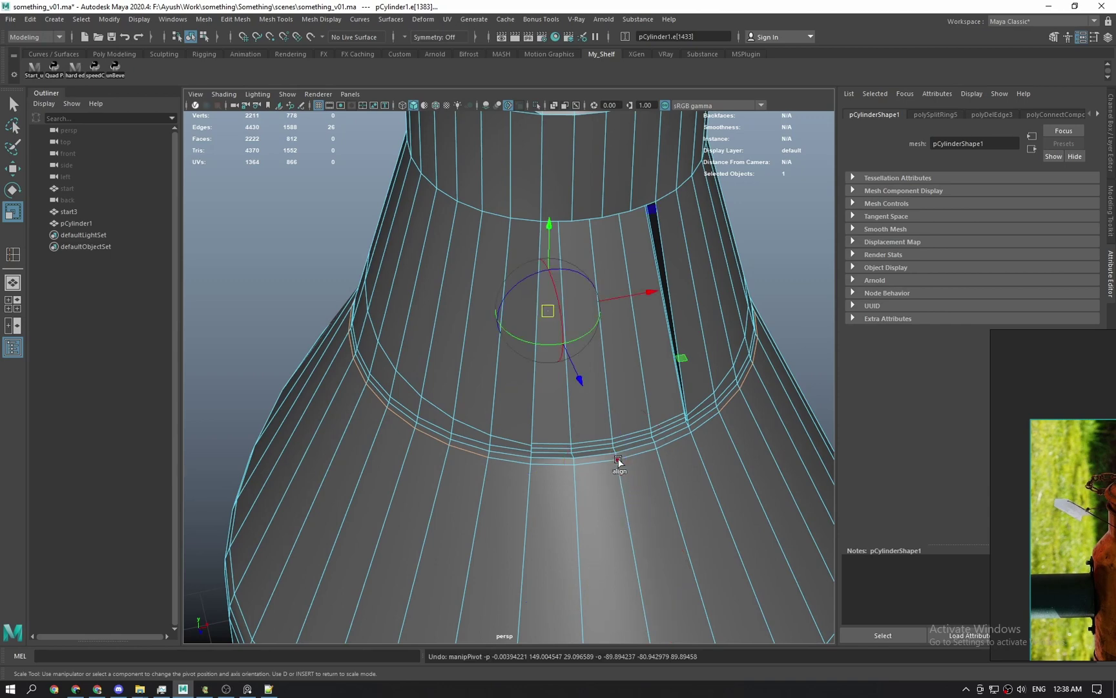
click(620, 461)
alt+drag(627, 464, 635, 367)
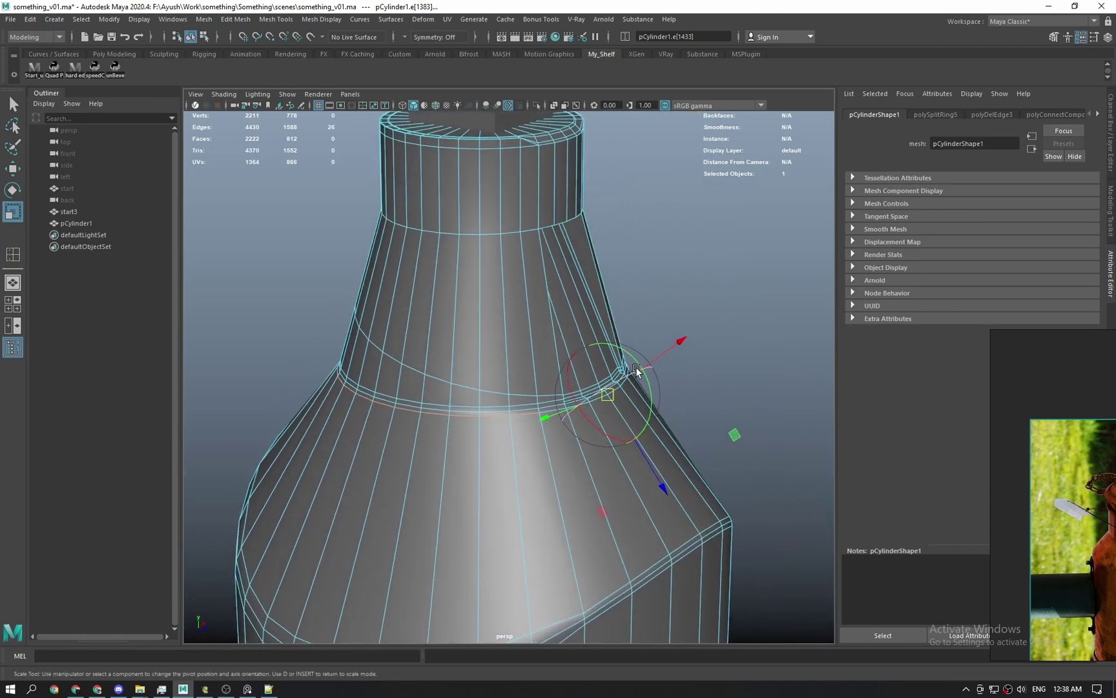
key(ctrl+z)
key(d)
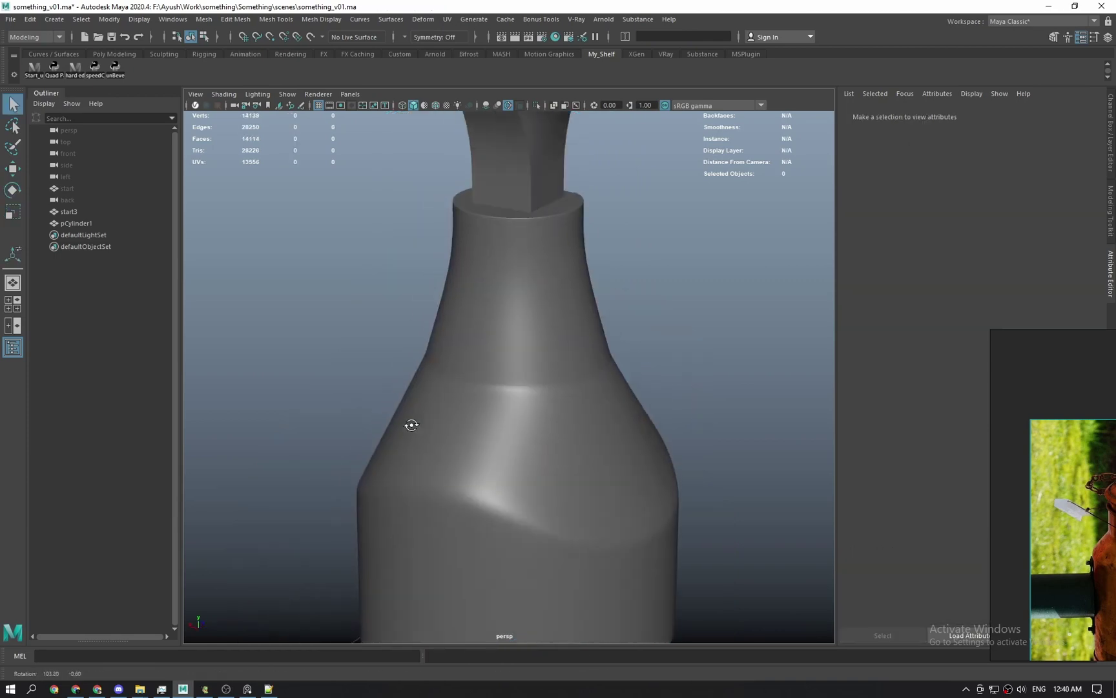
alt+drag(411, 424, 535, 375)
click(467, 426)
alt+right_drag(536, 374, 530, 400)
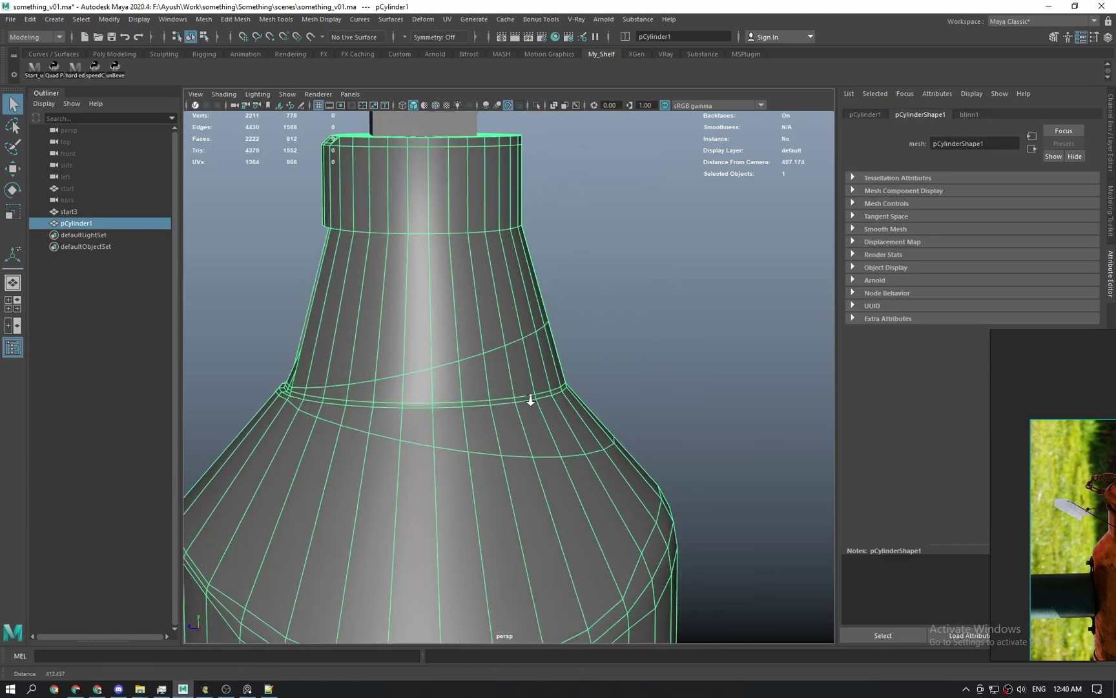
key(space)
mouse_move(531, 399)
mouse_down()
mouse_move(599, 415)
mouse_move(512, 400)
mouse_up()
scroll(589, 437, down, 3)
key(space)
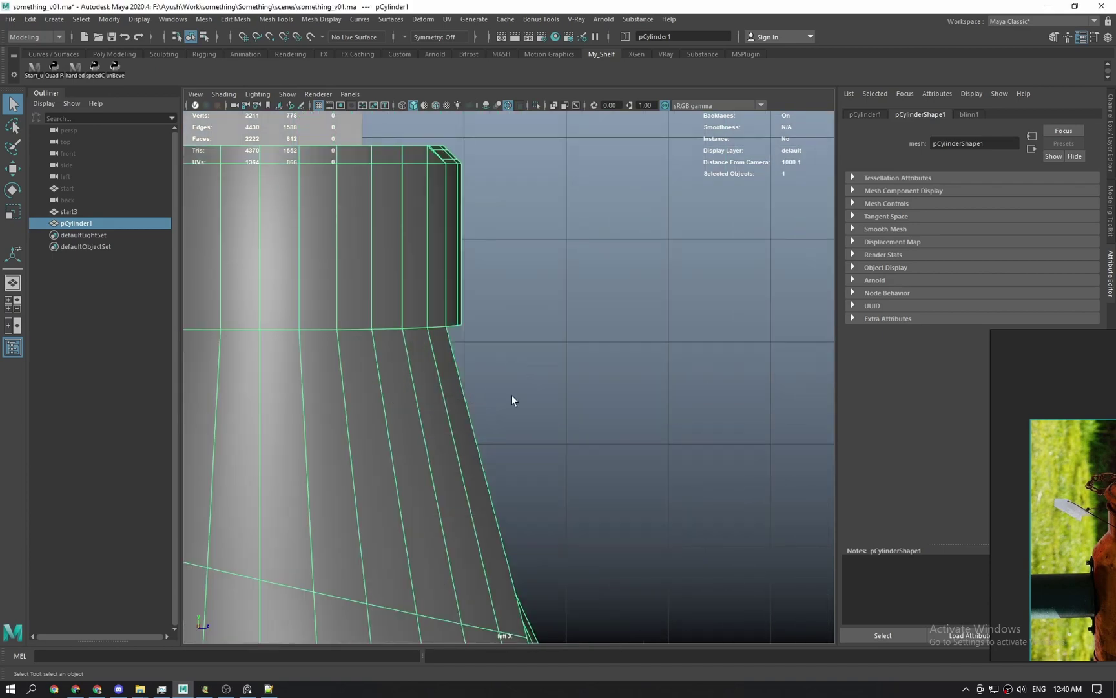
click(543, 507)
key(space)
drag(543, 506, 557, 438)
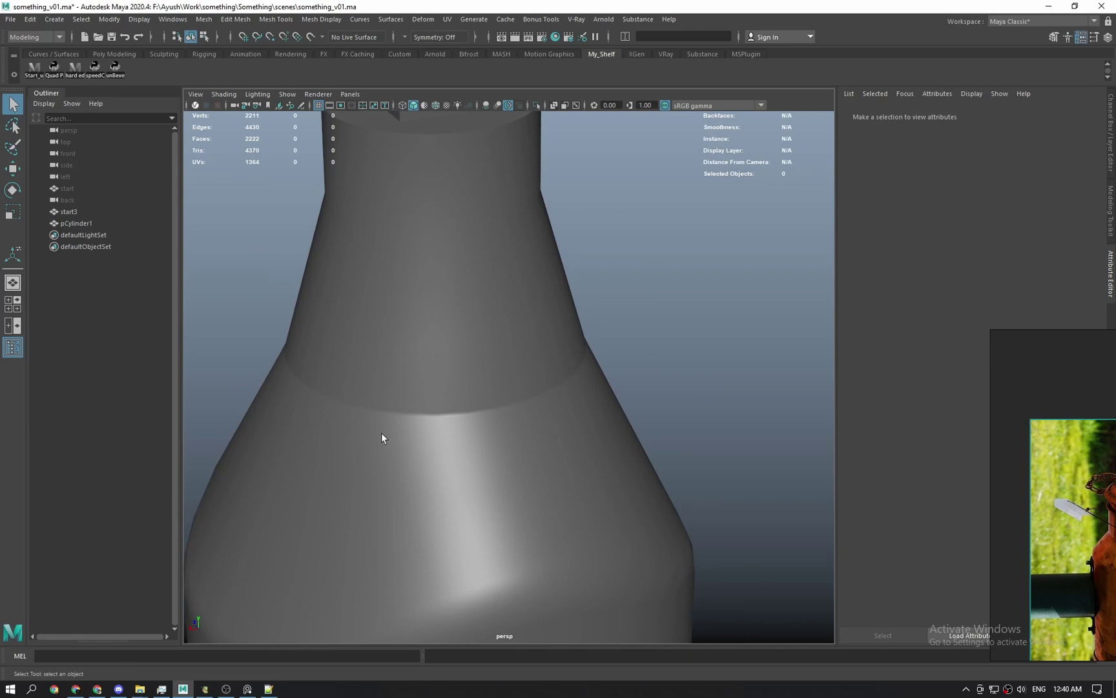
scroll(453, 440, down, 3)
alt+drag(407, 440, 667, 432)
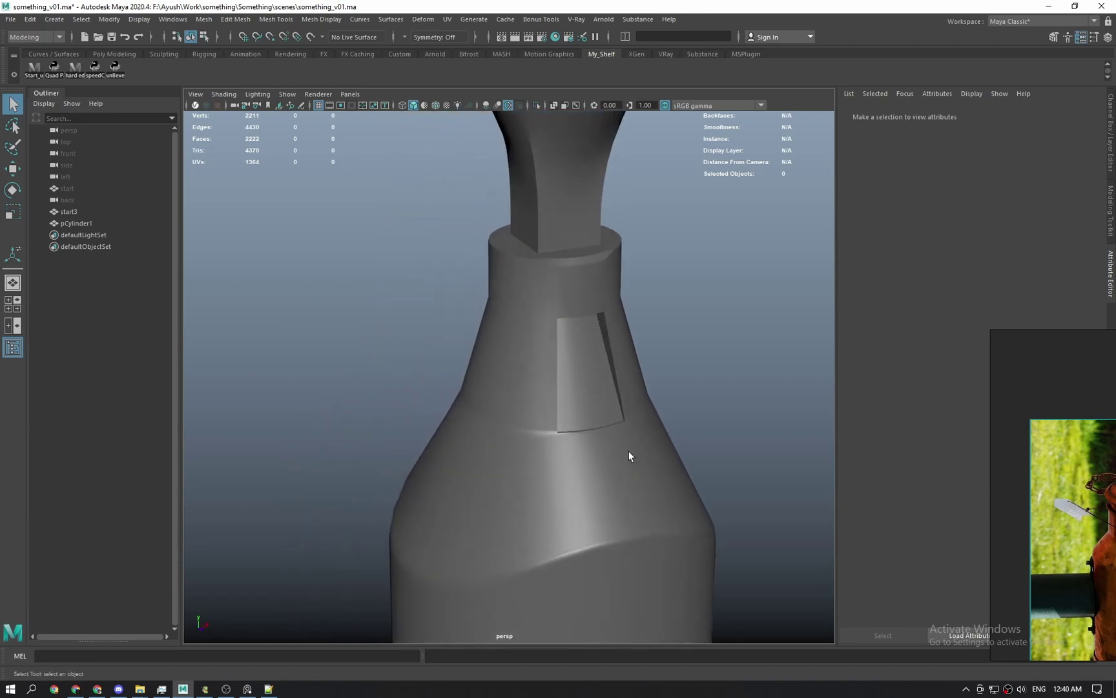
mouse_move(612, 429)
alt+mouse_down()
mouse_move(593, 424)
mouse_move(730, 498)
mouse_move(553, 459)
mouse_move(482, 552)
mouse_move(599, 447)
alt+mouse_up()
Create a test cylinder beside the bottle and pull two side faces out into a tab.
shift+right_click(599, 447)
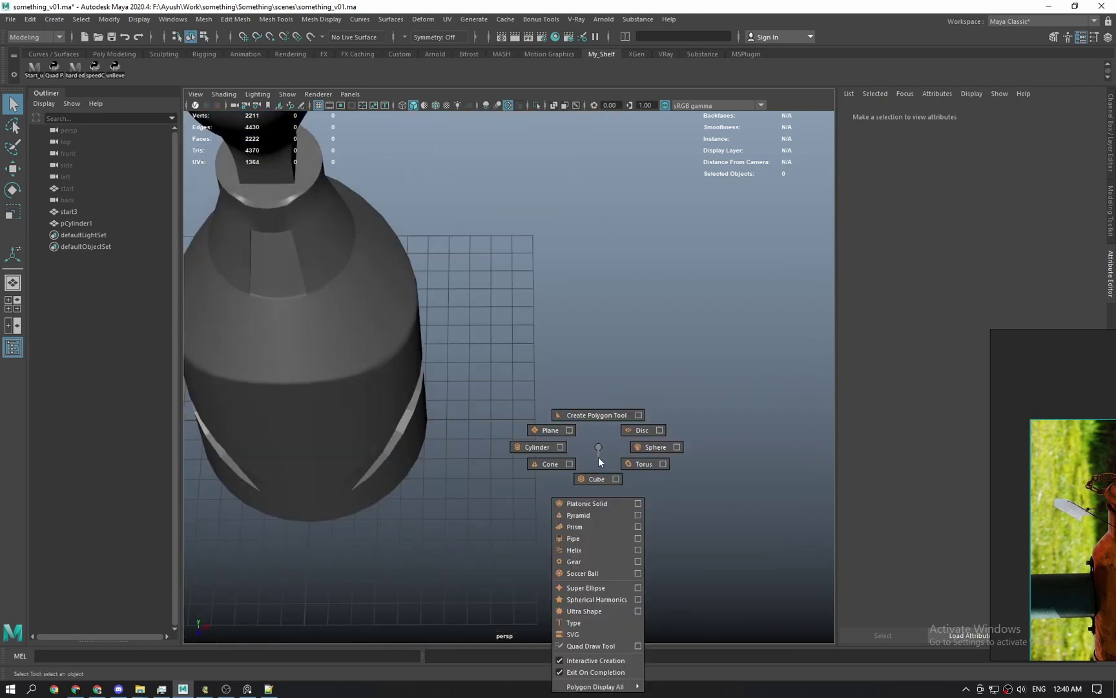
click(541, 446)
mouse_move(514, 419)
mouse_down()
mouse_move(572, 452)
mouse_move(572, 307)
mouse_move(573, 333)
mouse_up()
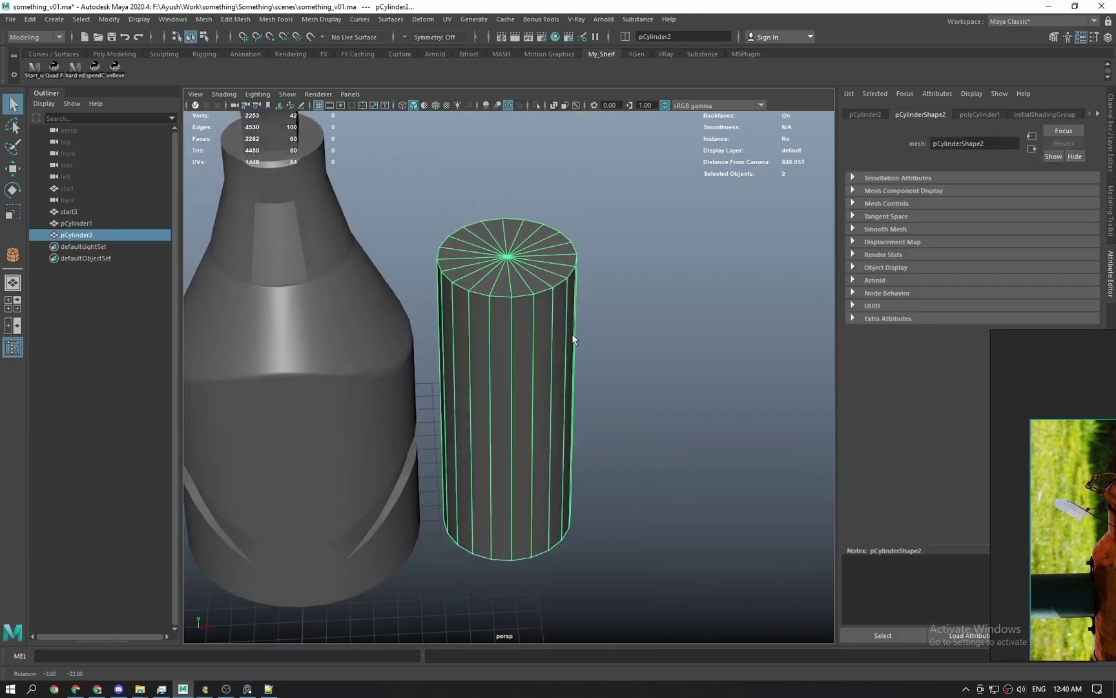
key(F11)
click(514, 361)
shift+click(501, 374)
key(w)
alt+drag(509, 459, 536, 515)
key(q)
Bevel the edge where the tab meets the test cylinder.
alt+drag(566, 446, 511, 424)
key(F10)
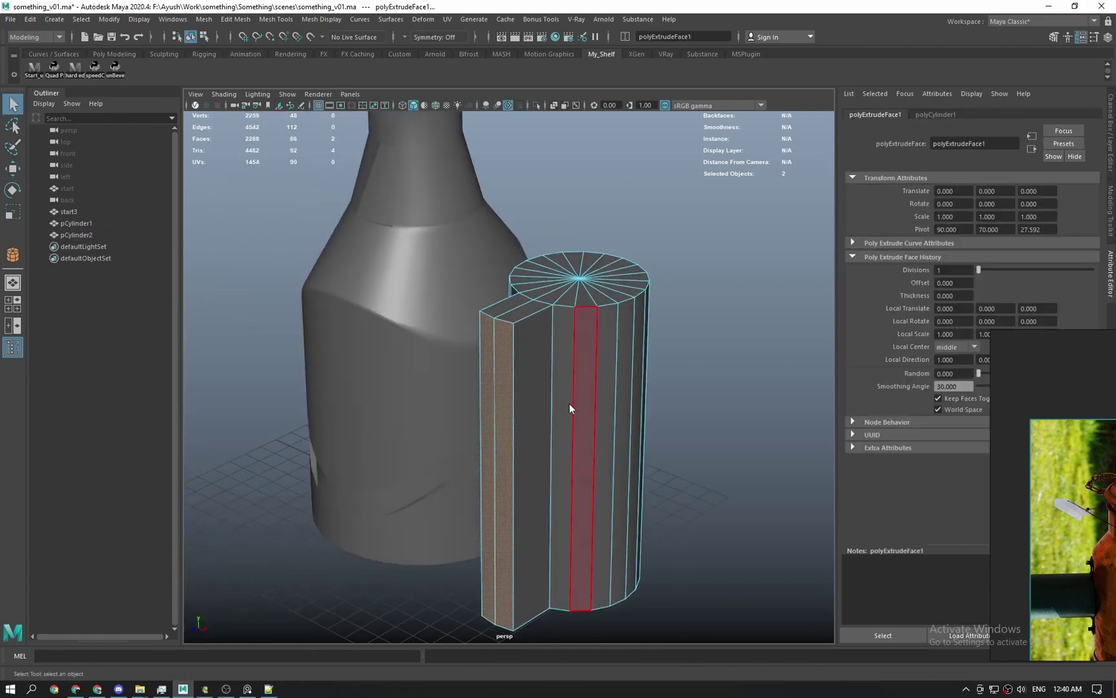
click(550, 388)
shift+right_drag(549, 382, 581, 378)
mouse_move(653, 385)
alt+mouse_down()
mouse_move(595, 387)
mouse_move(653, 391)
mouse_move(643, 388)
alt+mouse_up()
Insert a vertical edge loop beside the tab that follows the surface curve.
click(622, 369)
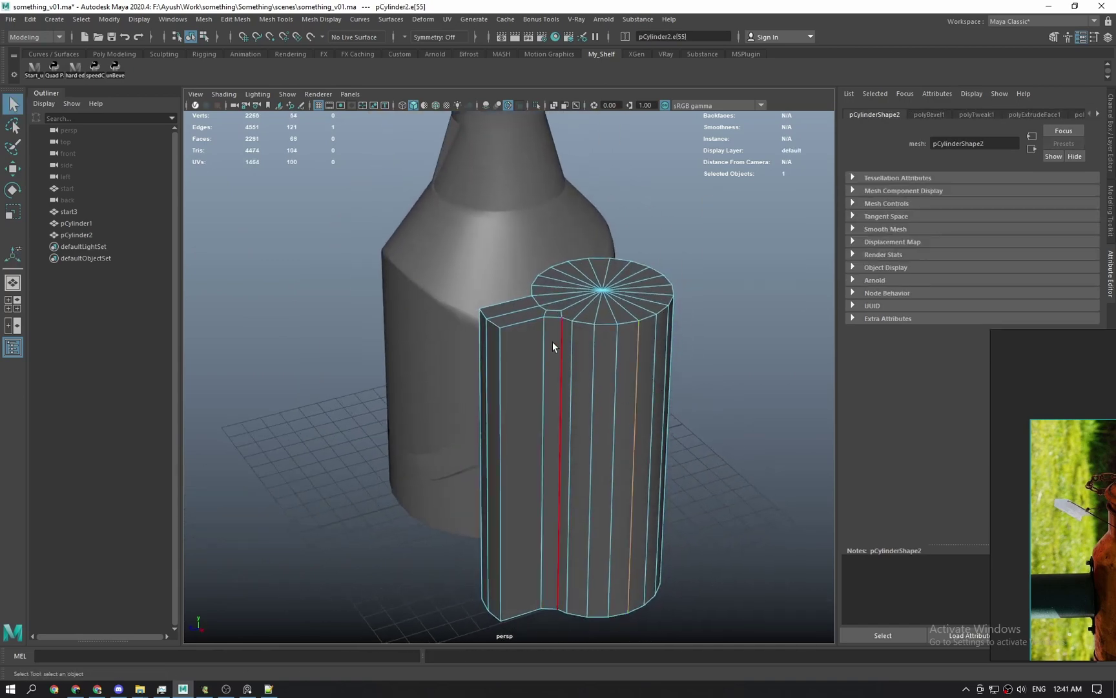
shift+right_drag(553, 318, 535, 362)
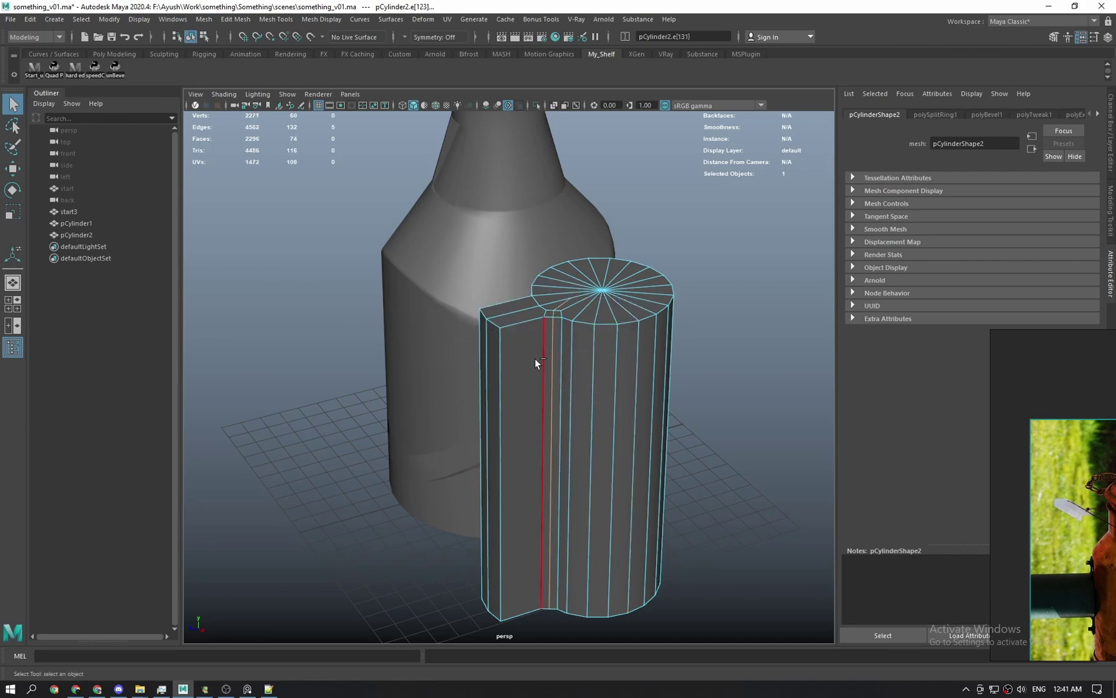
click(553, 349)
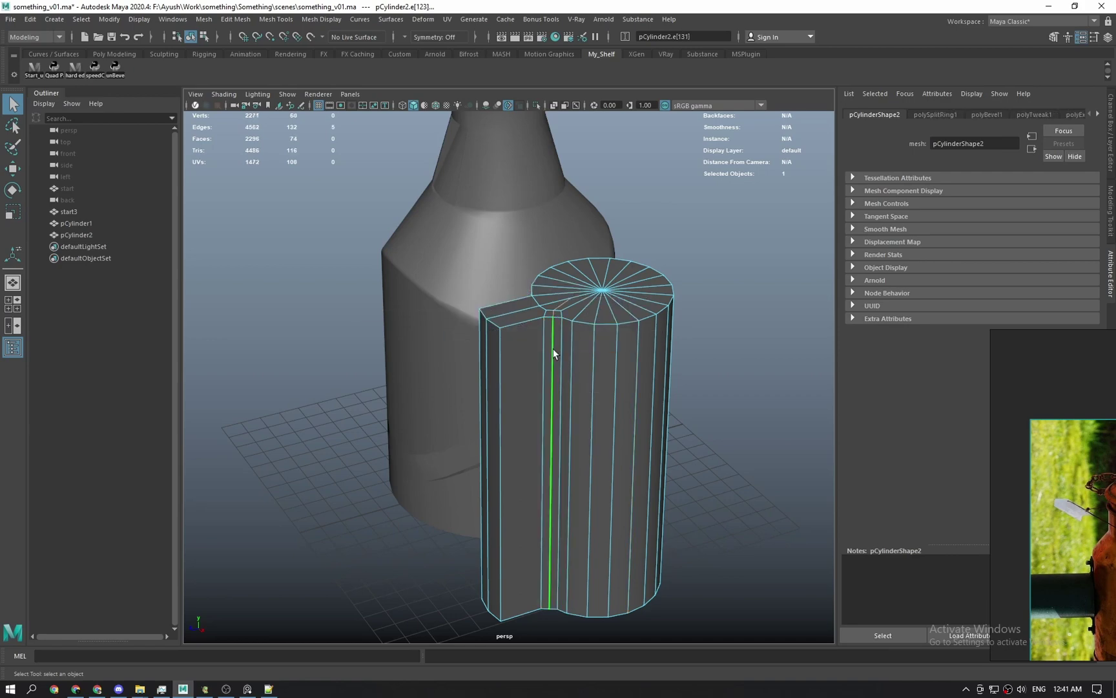
key(g)
scroll(564, 312, up, 3)
alt+drag(564, 310, 579, 402)
Remove the polyExtrudeFace1 extrusion from the panel object, stripping off the protruding tab.
key(q)
key(F8)
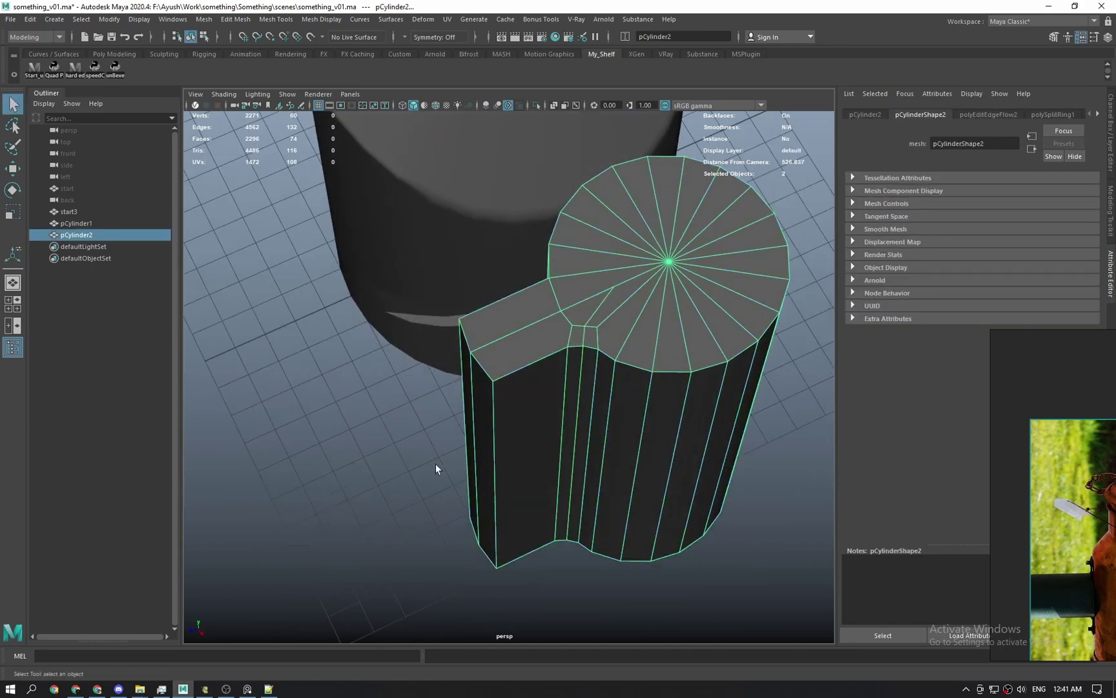
click(662, 393)
click(1097, 115)
click(1097, 114)
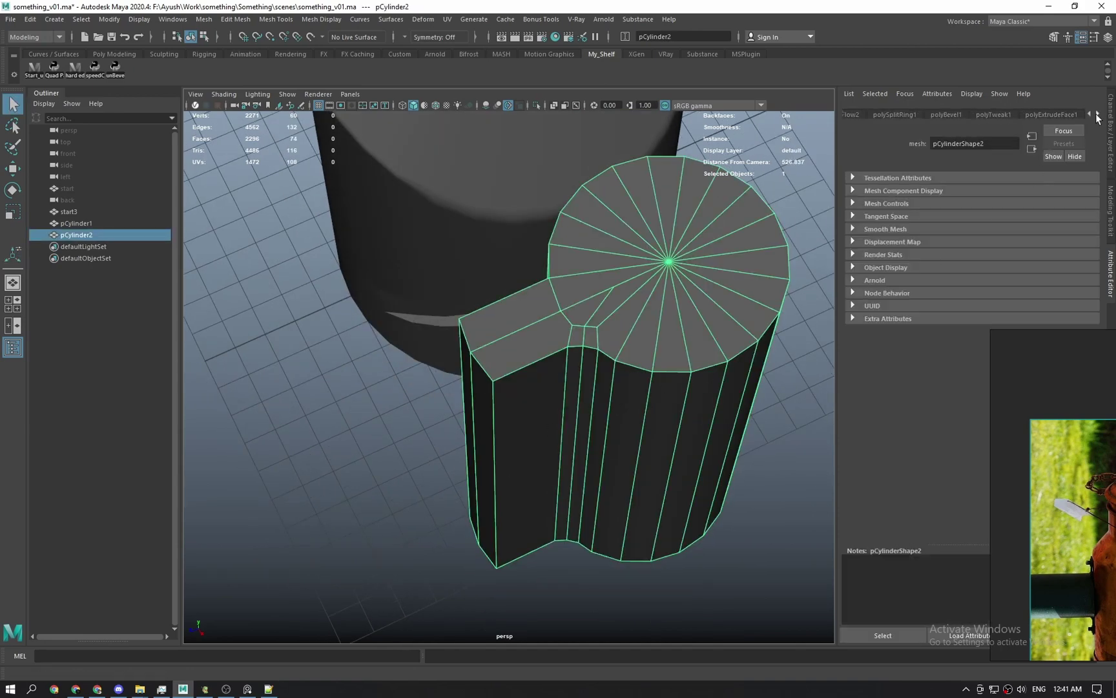
click(1049, 114)
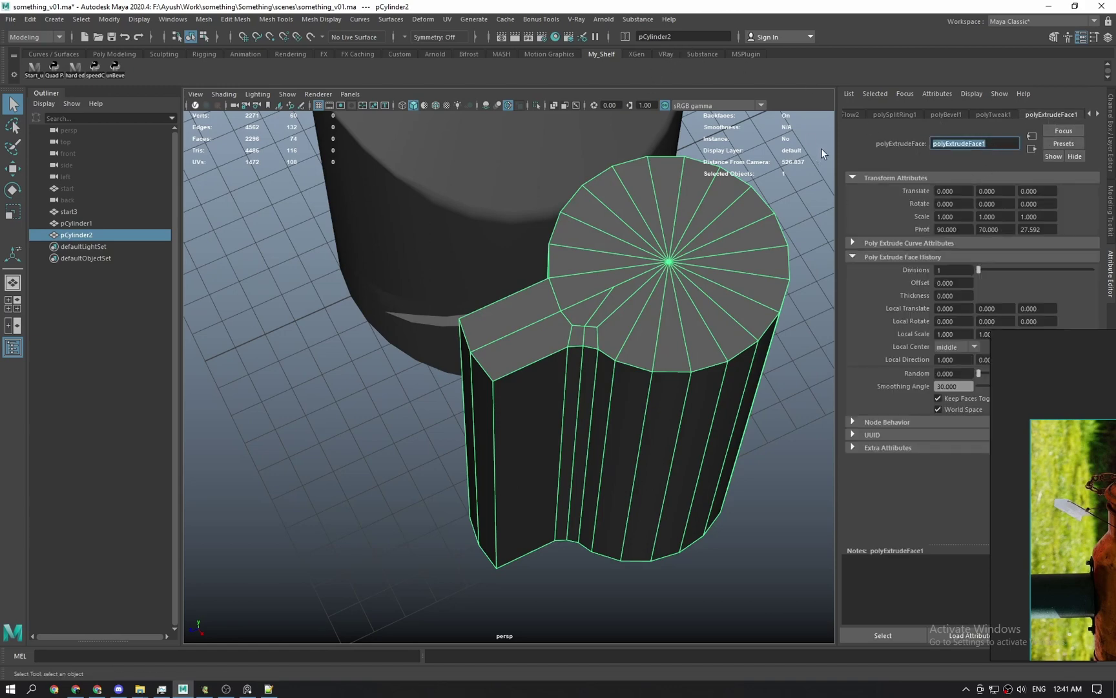
click(624, 36)
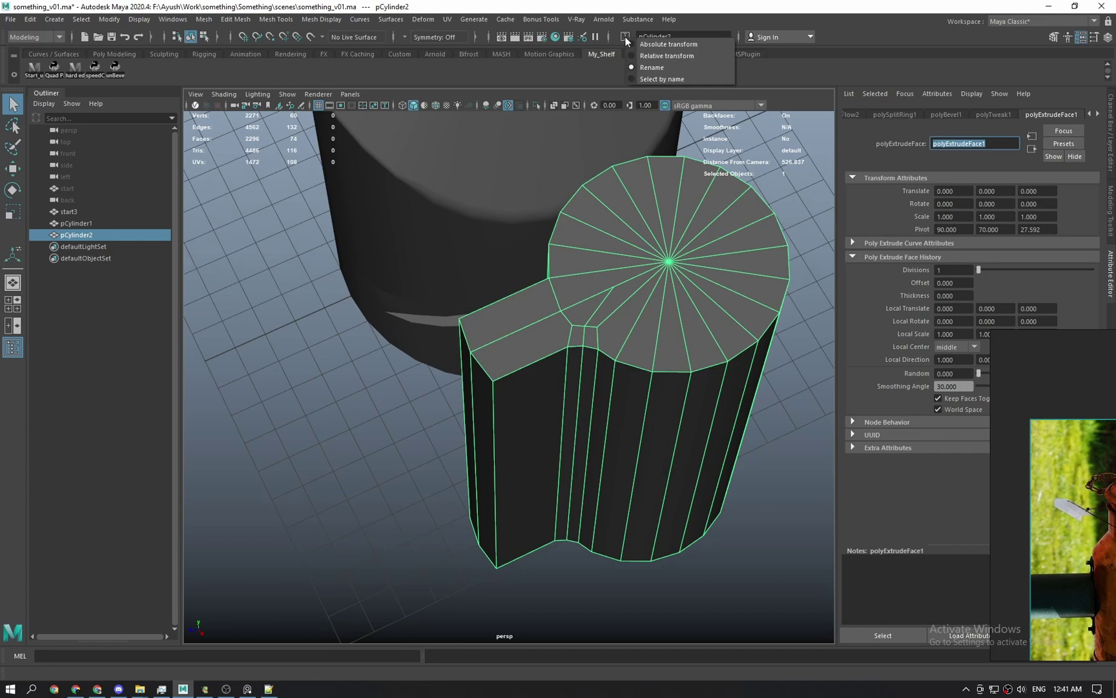
click(655, 79)
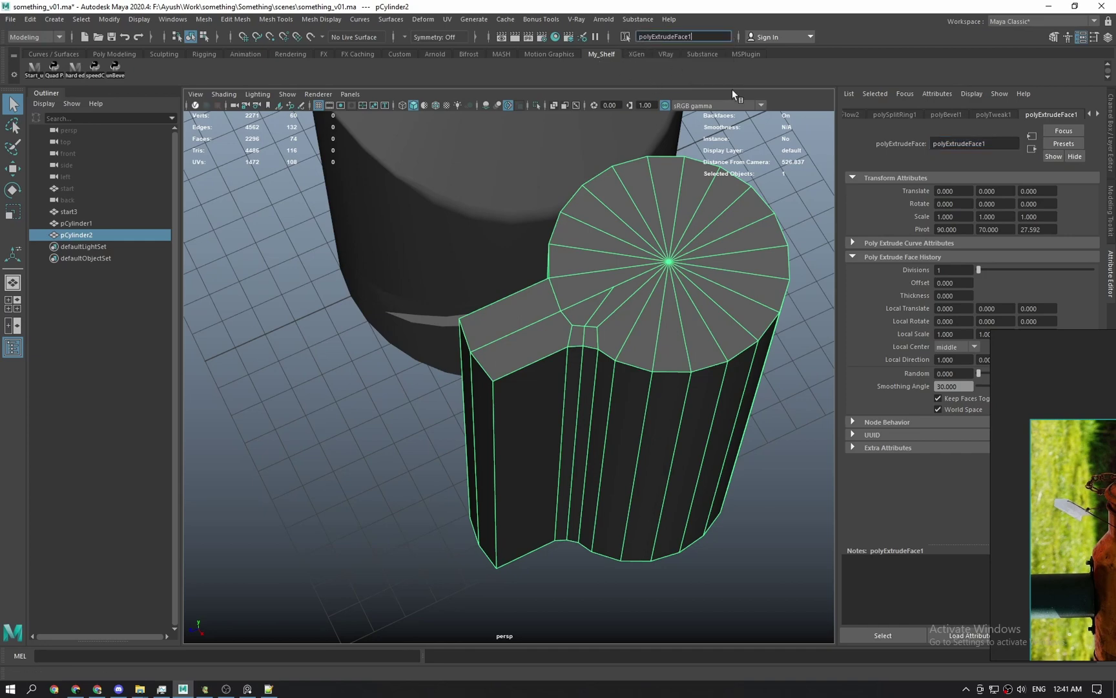
key(ctrl+z)
key(ctrl+z)
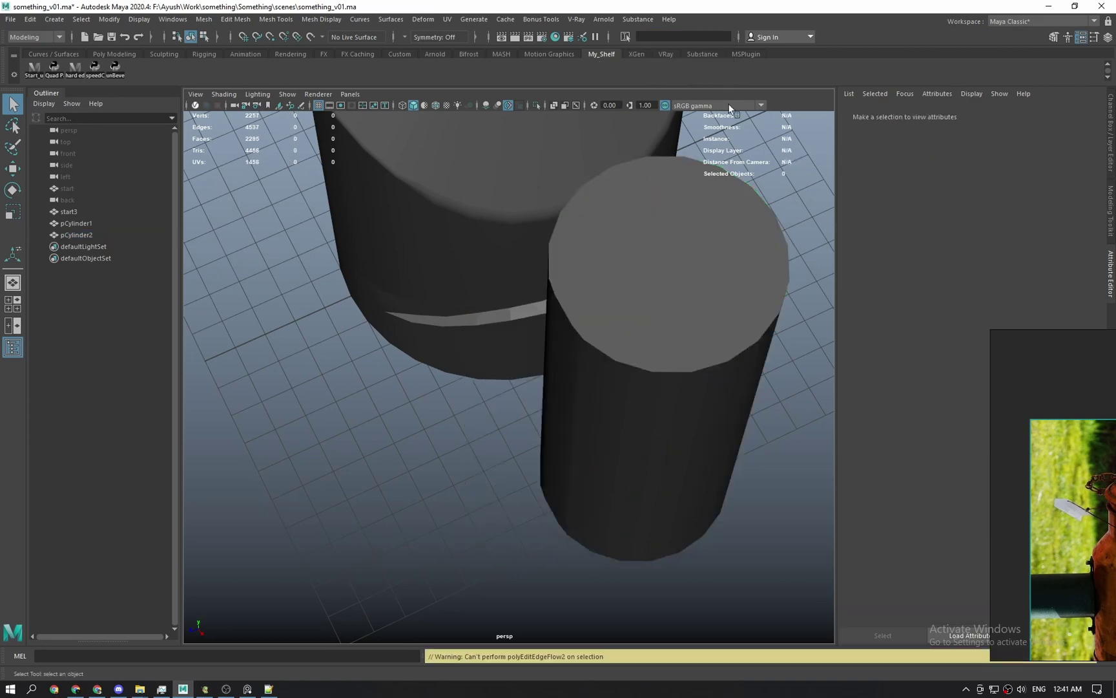
Inspect the plain test cylinder pCylinder2, then orbit closer to the bottle neck.
click(646, 374)
alt+drag(646, 375, 703, 310)
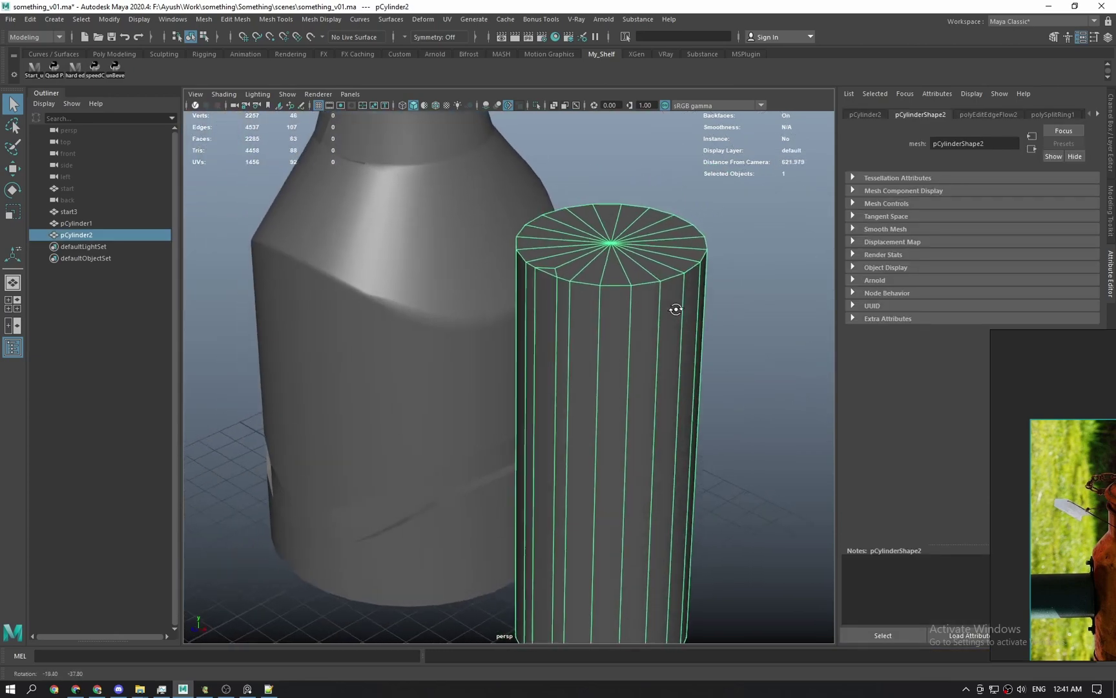
click(707, 189)
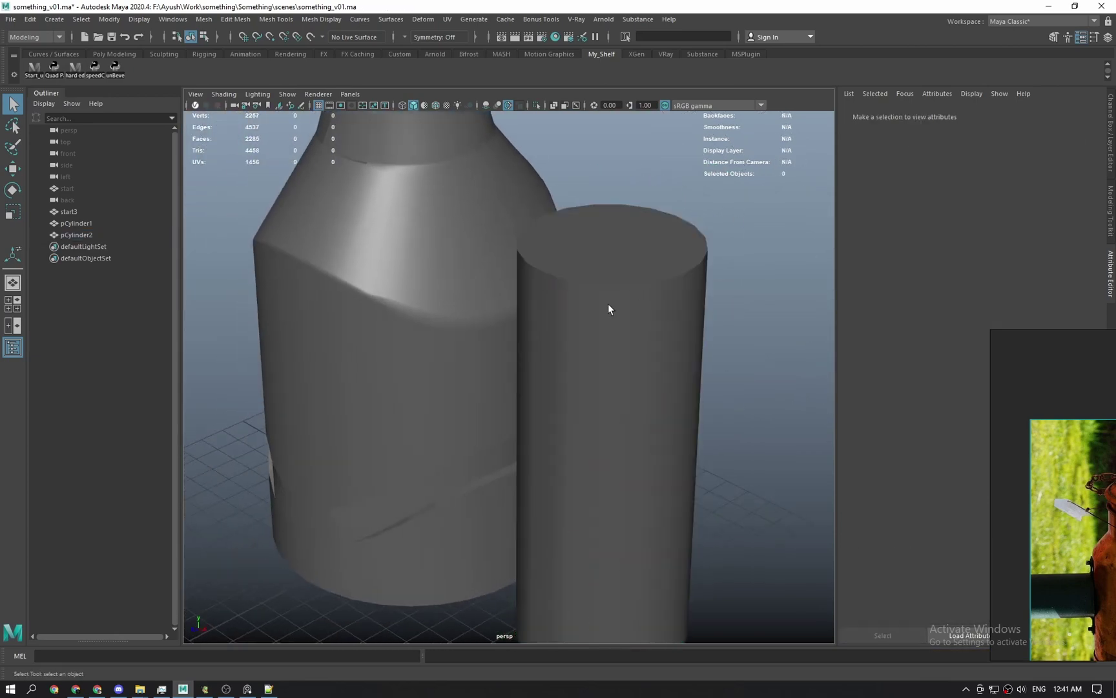
alt+drag(608, 304, 639, 348)
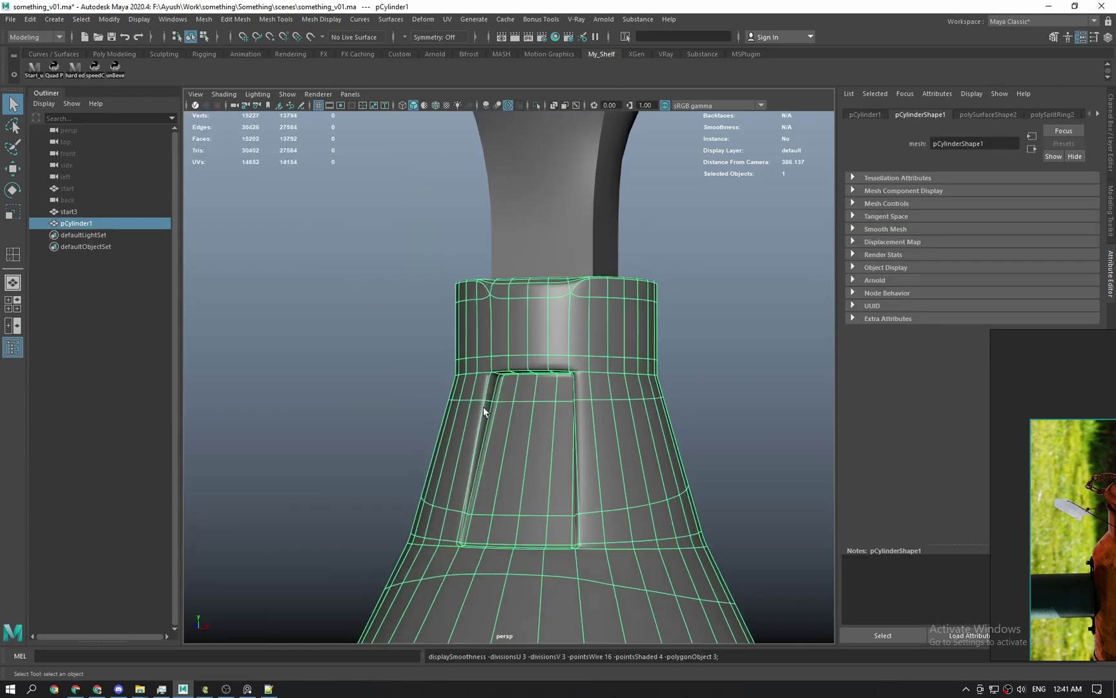
alt+drag(483, 407, 593, 374)
Return the body to its unsmoothed base mesh and check it with smooth preview on and off.
scroll(583, 407, down, 10)
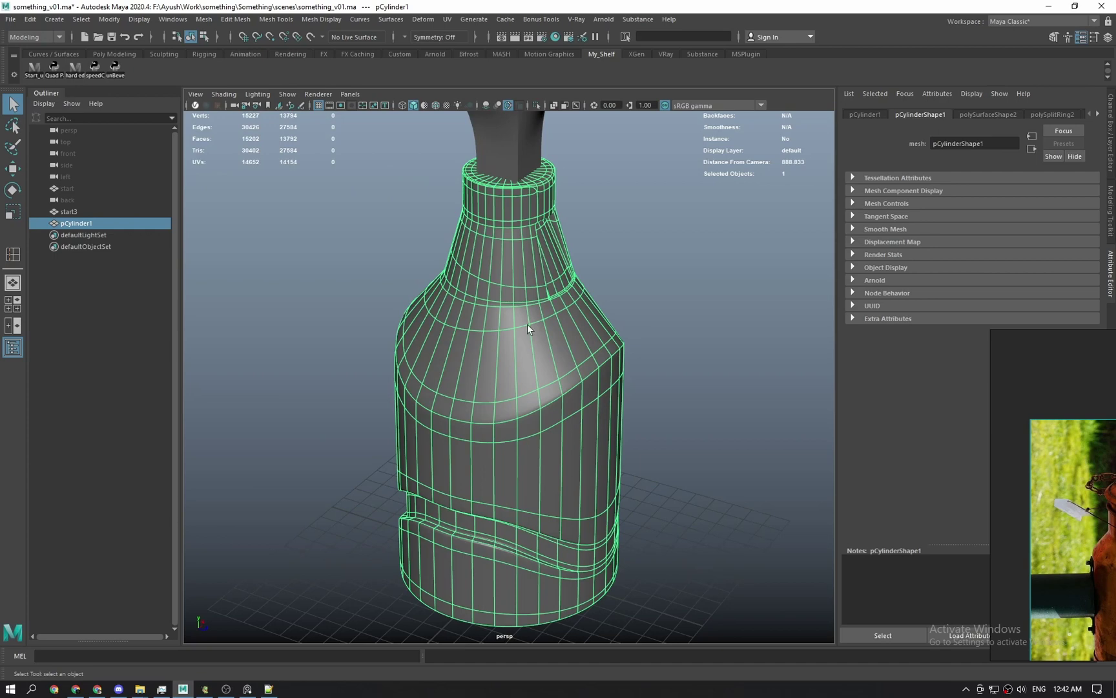
alt+middle_drag(526, 323, 495, 425)
alt+right_drag(495, 426, 512, 508)
alt+drag(512, 507, 554, 469)
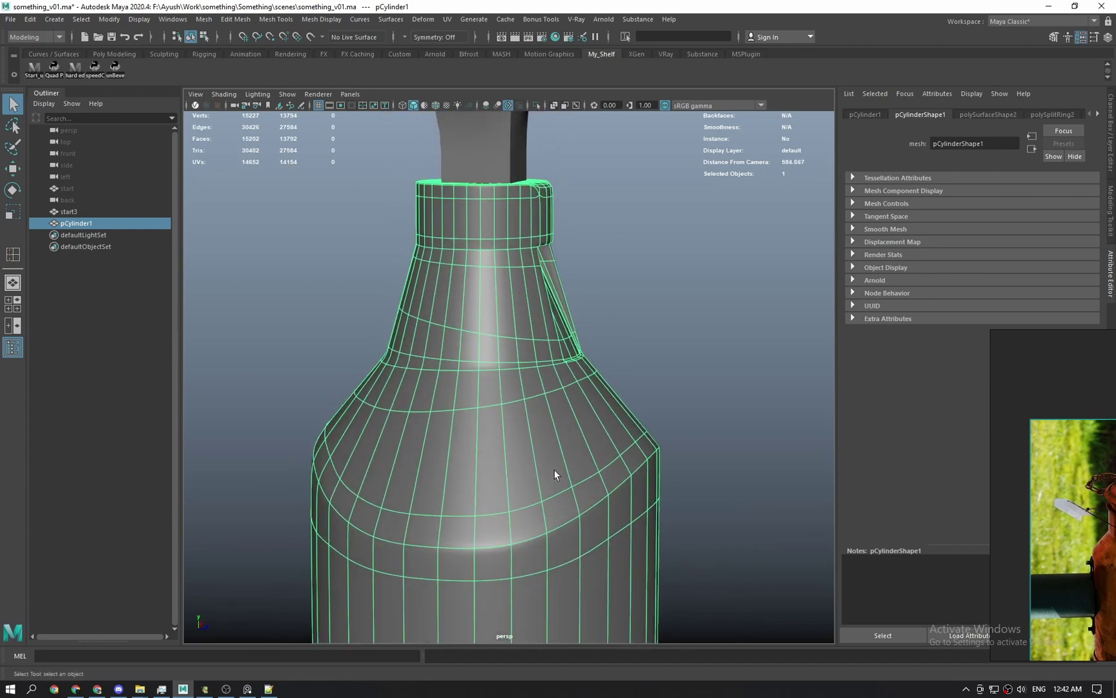
key(ctrl+z)
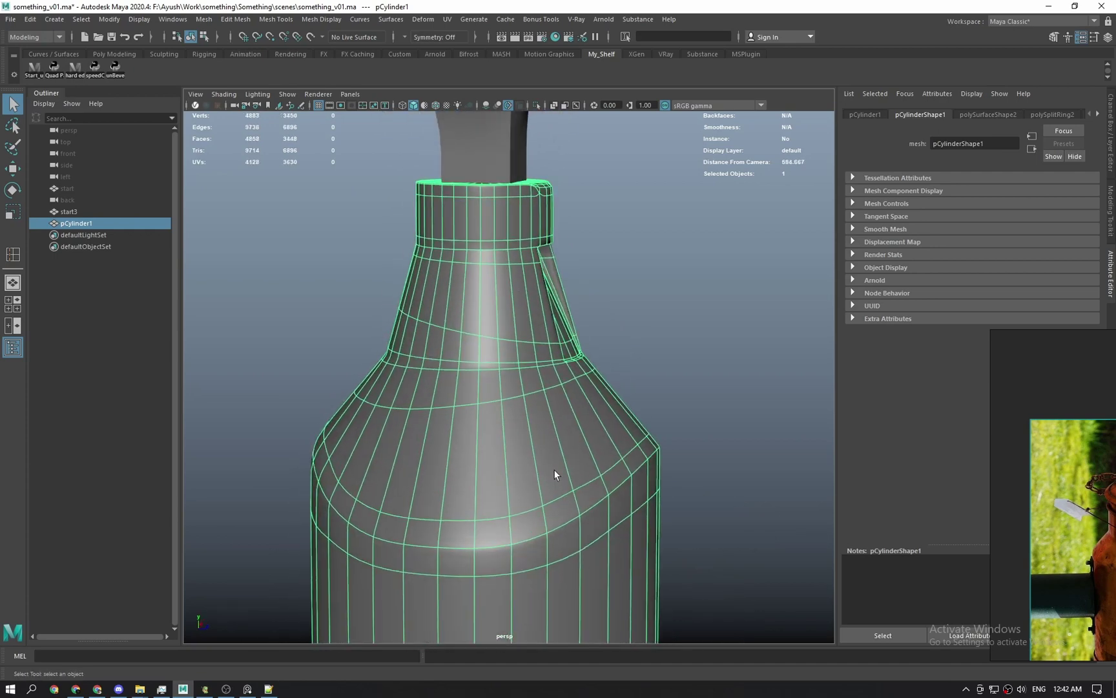
key(ctrl+z)
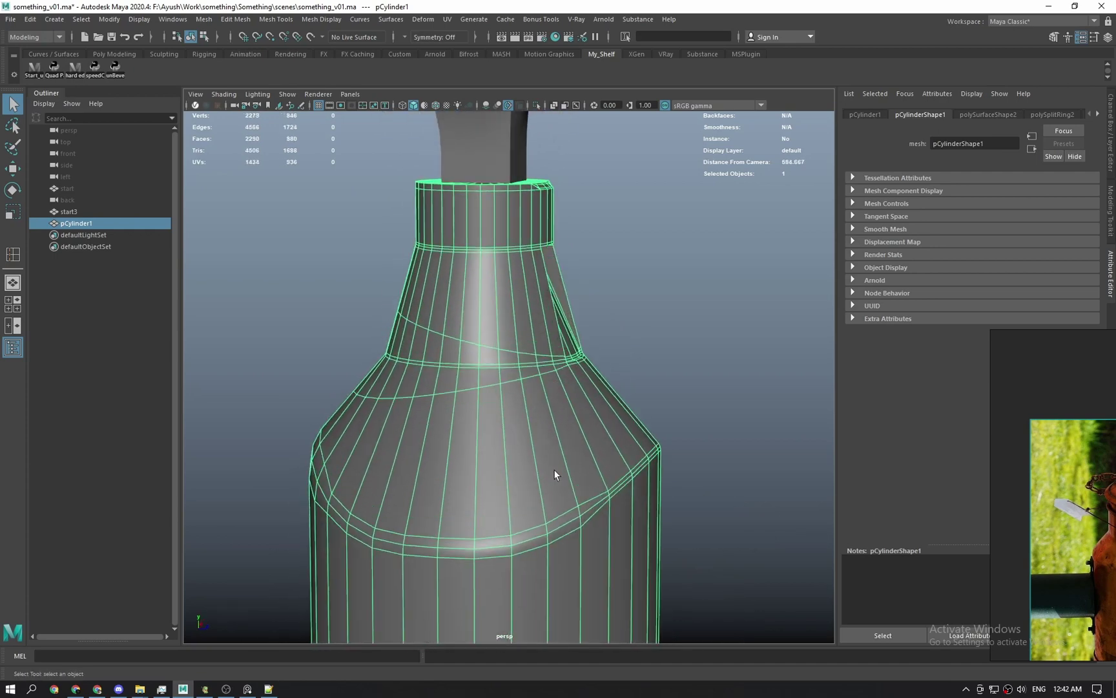
alt+middle_drag(558, 139, 513, 259)
alt+right_drag(513, 259, 542, 378)
alt+drag(541, 378, 553, 403)
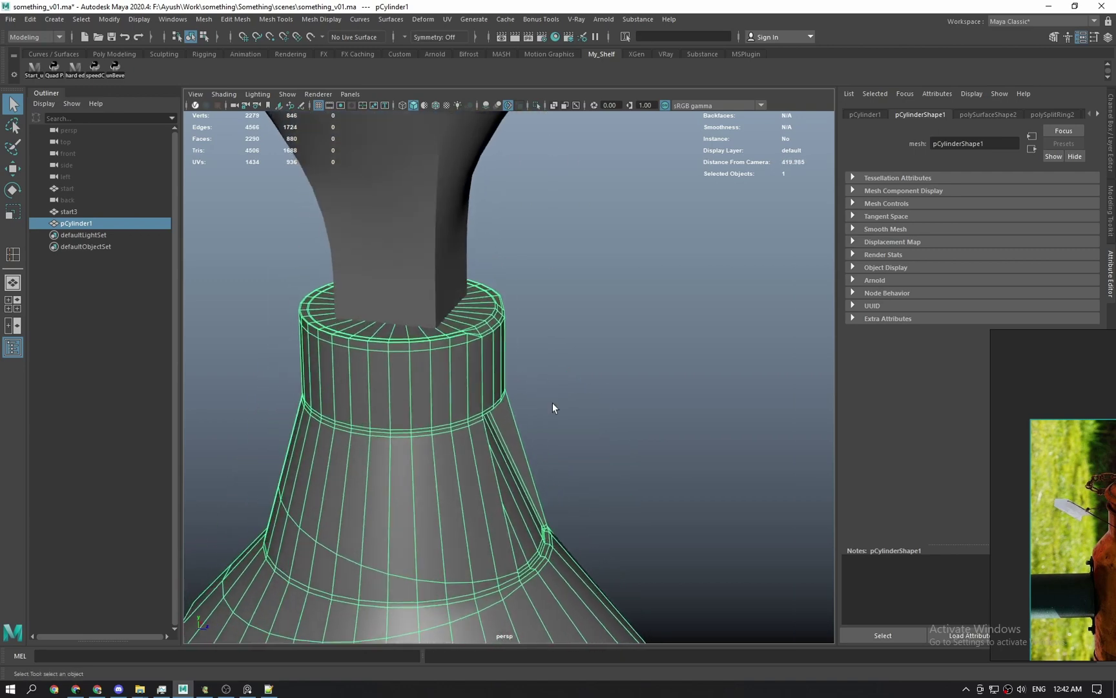
key(3)
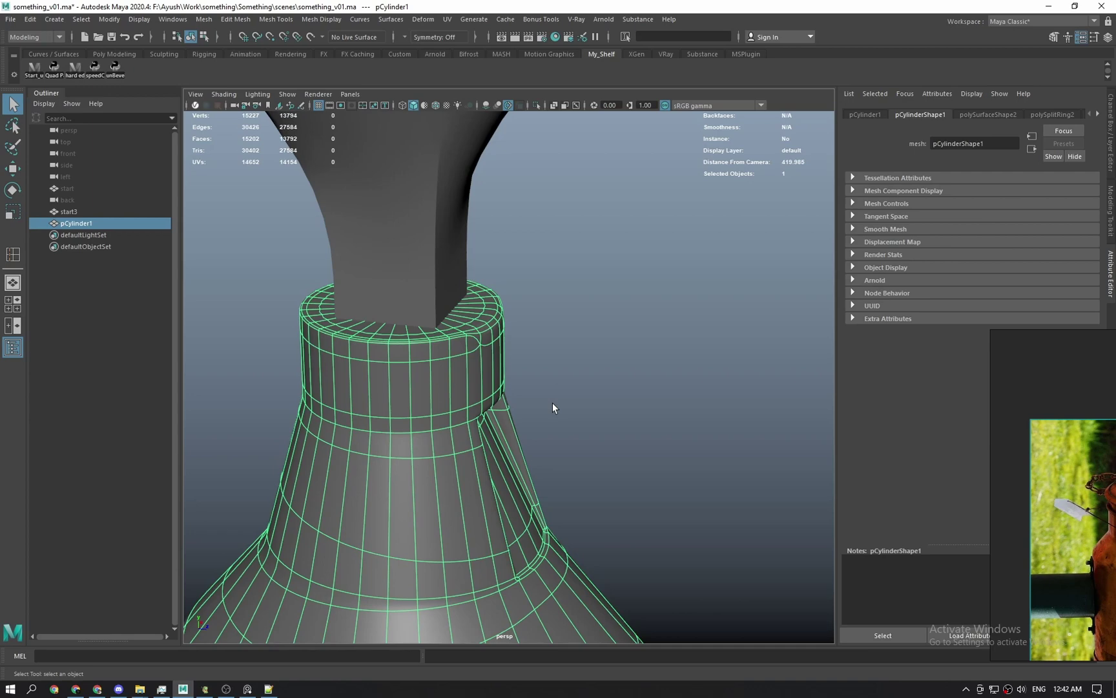
key(1)
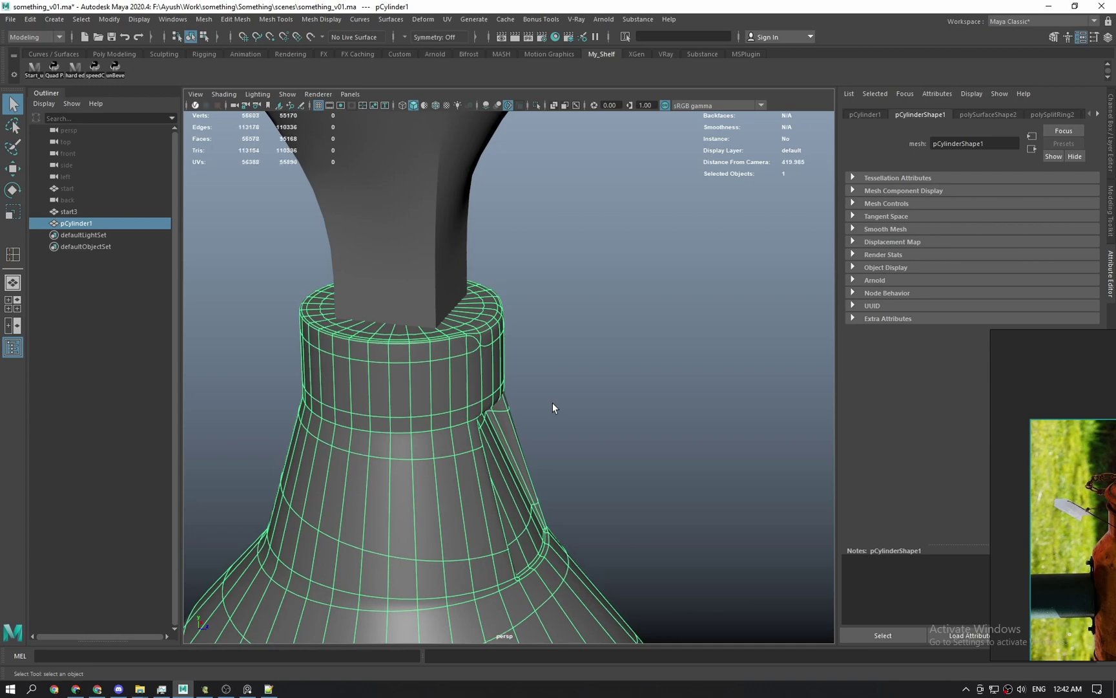
In the side wireframe view, raise the groove's vertex columns to flatten its arc.
key(space)
key(space)
alt+middle_drag(552, 402, 520, 96)
right_drag(537, 352, 484, 337)
drag(484, 338, 523, 408)
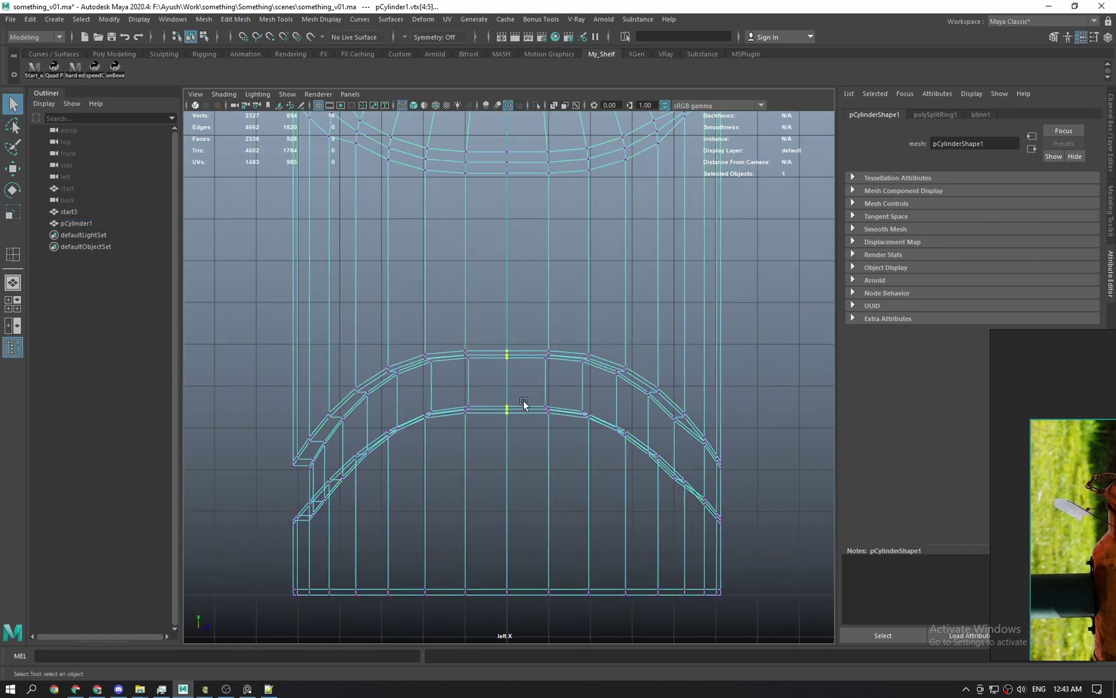
key(w)
drag(450, 332, 480, 435)
shift+drag(529, 330, 557, 456)
drag(508, 330, 508, 326)
key(q)
Return to the shaded perspective view and preview the can body smoothed.
right_drag(487, 378, 550, 339)
click(695, 330)
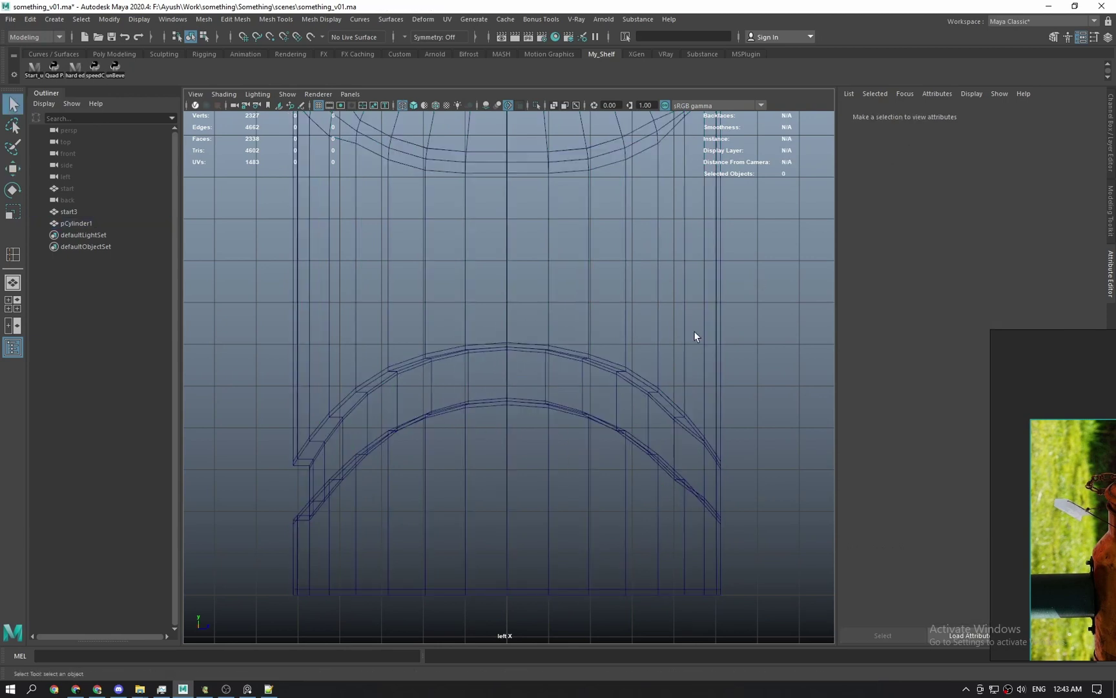
key(space)
drag(656, 339, 655, 283)
key(5)
alt+drag(626, 390, 558, 401)
click(558, 402)
key(3)
click(690, 366)
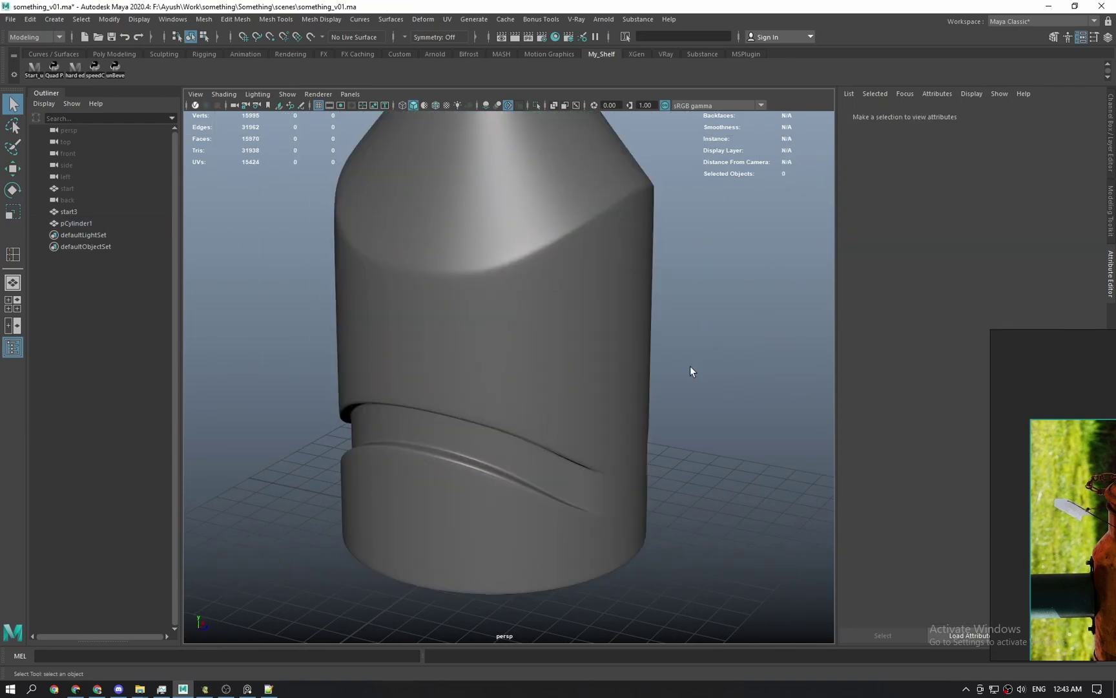
alt+drag(690, 366, 616, 456)
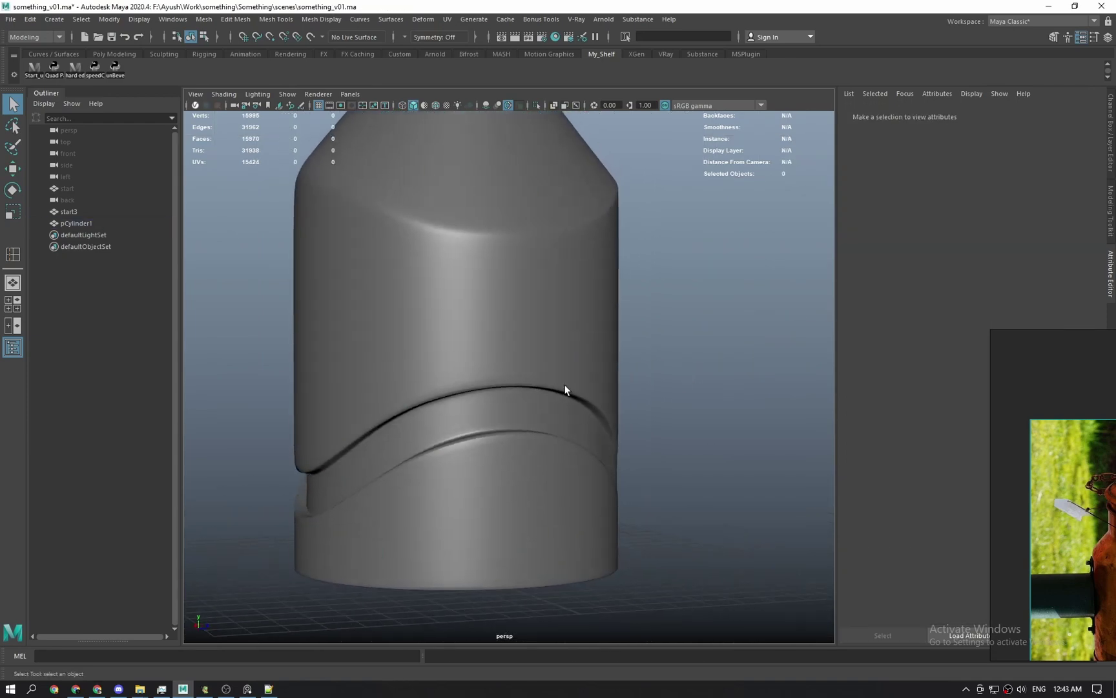
Compare the body smoothed and unsmoothed from the side, ending with smooth preview off.
click(565, 387)
key(1)
key(space)
drag(566, 387, 464, 344)
key(3)
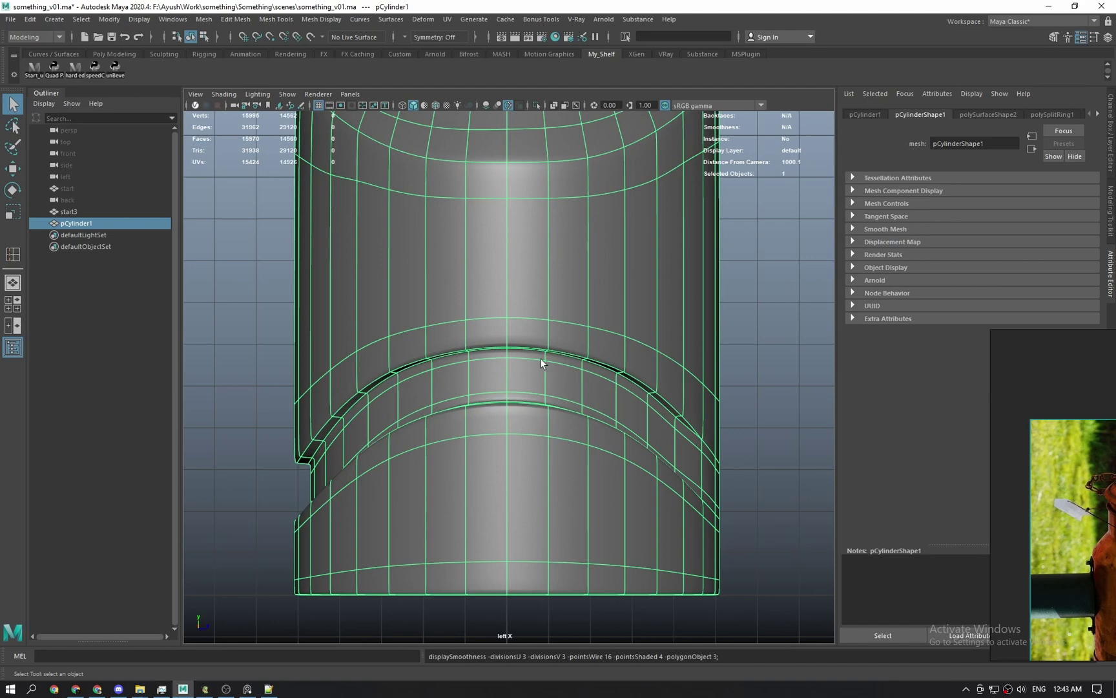
click(743, 354)
key(space)
drag(587, 352, 595, 285)
scroll(582, 328, down, 4)
click(561, 336)
key(1)
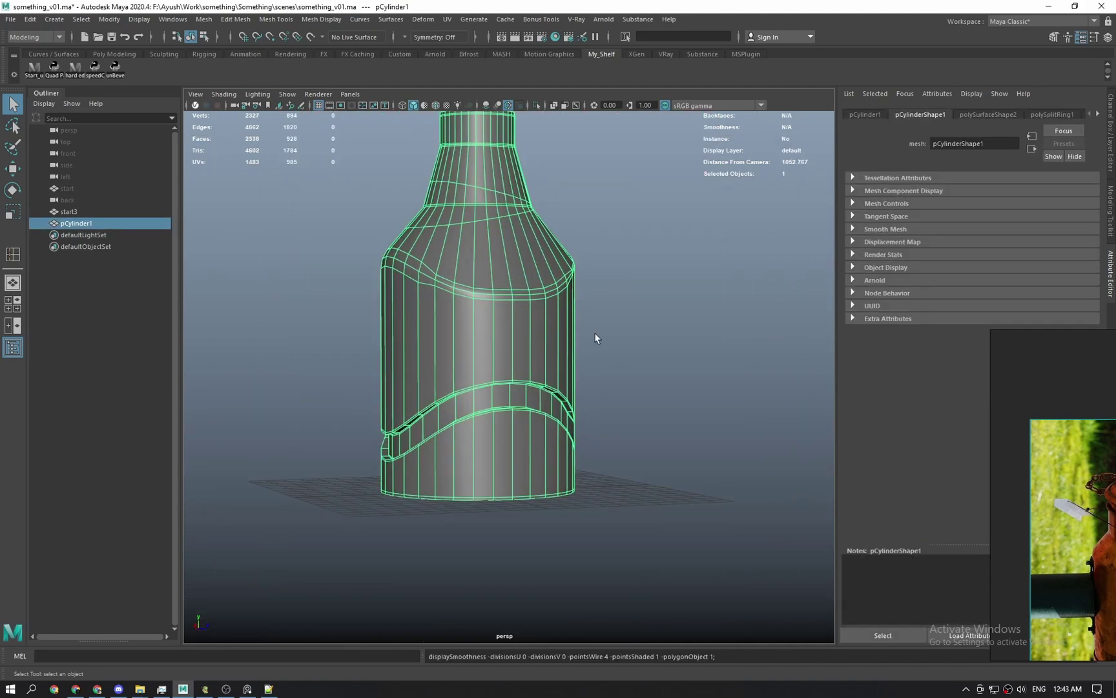
alt+drag(596, 337, 750, 412)
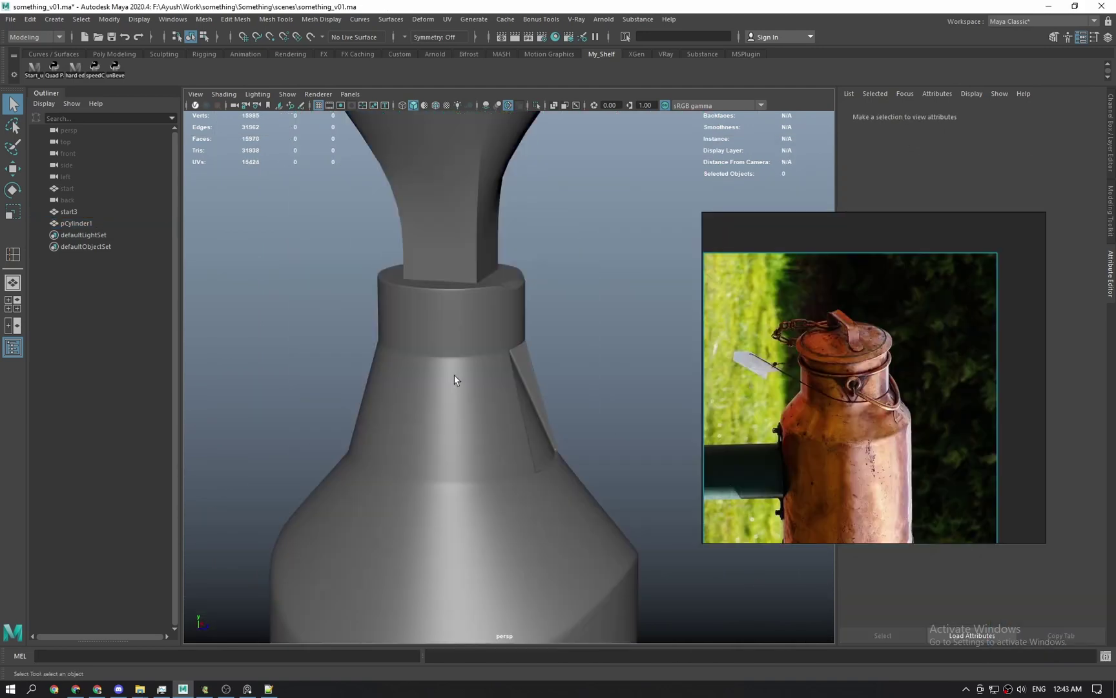
alt+right_drag(456, 381, 499, 512)
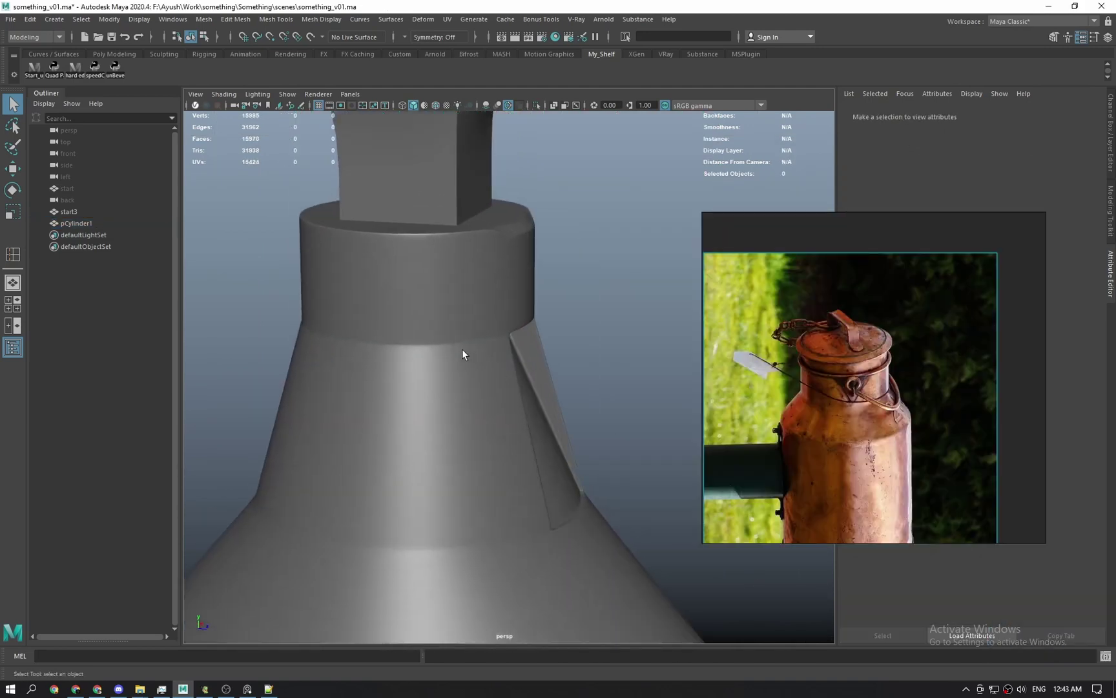
Frame the bottle neck and turn off the can body's smooth preview.
alt+drag(463, 354, 593, 362)
alt+right_drag(559, 470, 504, 528)
alt+drag(503, 528, 491, 244)
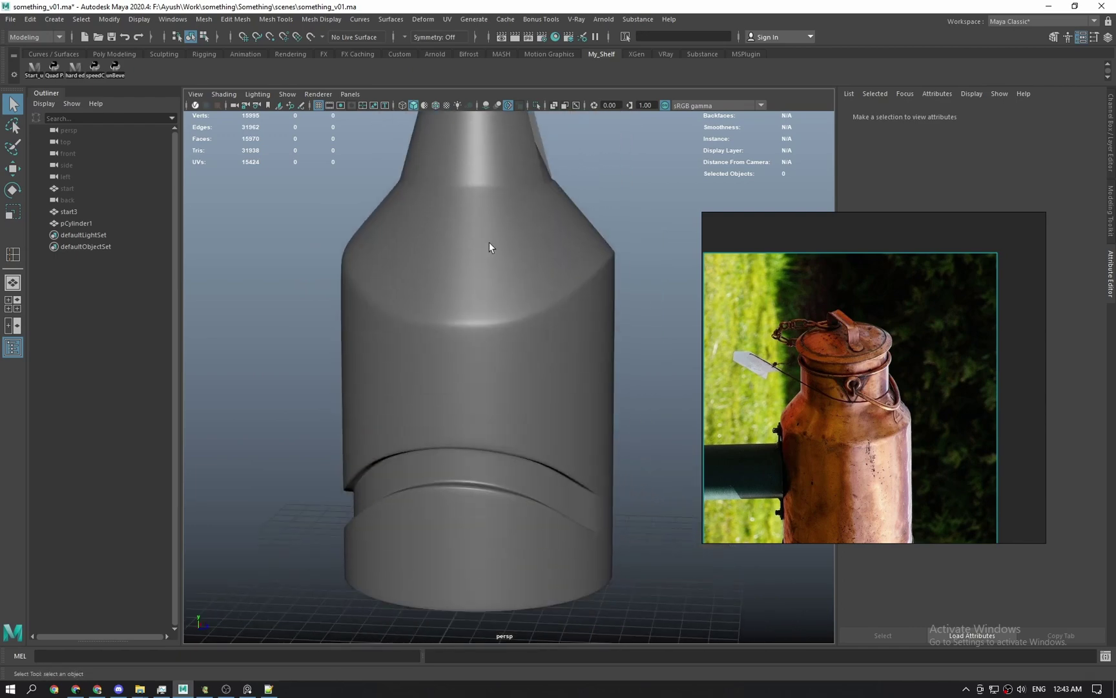
alt+drag(491, 439, 480, 611)
alt+right_drag(479, 607, 478, 407)
click(470, 465)
key(1)
Insert a new edge loop around the flared neck.
alt+drag(478, 407, 504, 395)
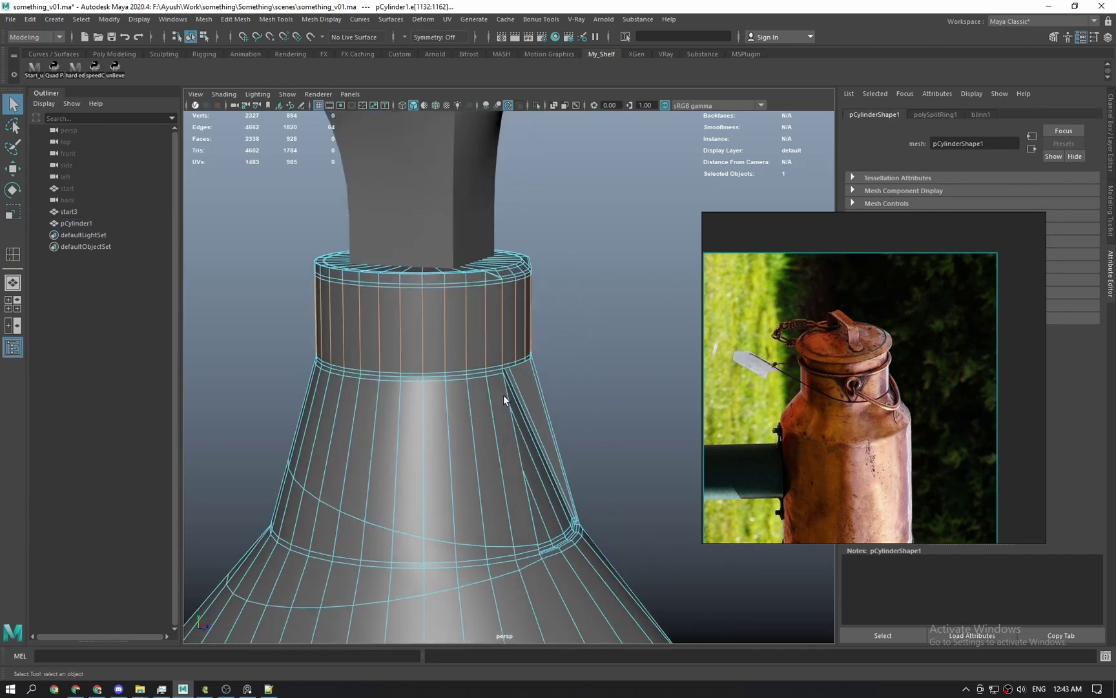
click(480, 361)
key(y)
drag(444, 326, 443, 326)
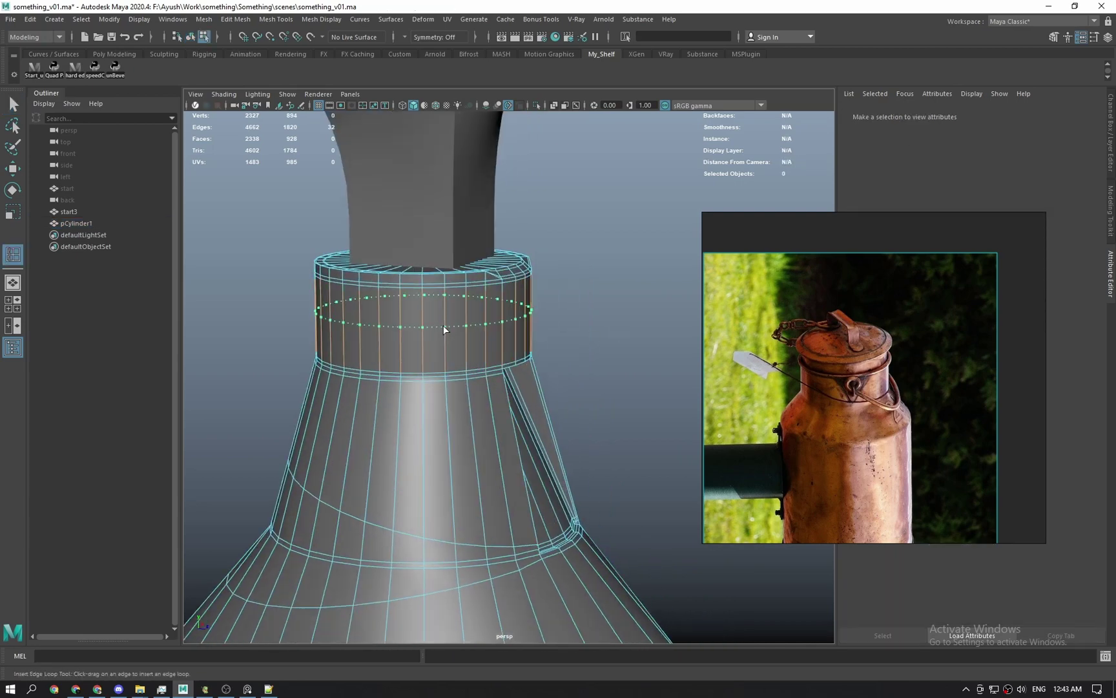
drag(448, 454, 448, 449)
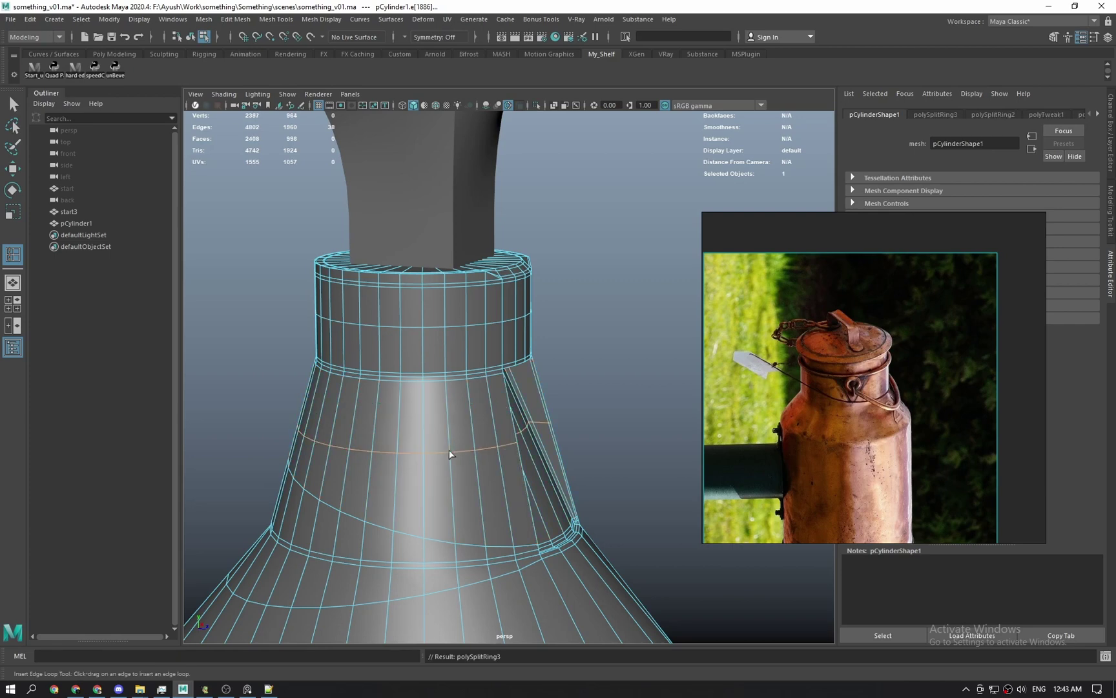
key(q)
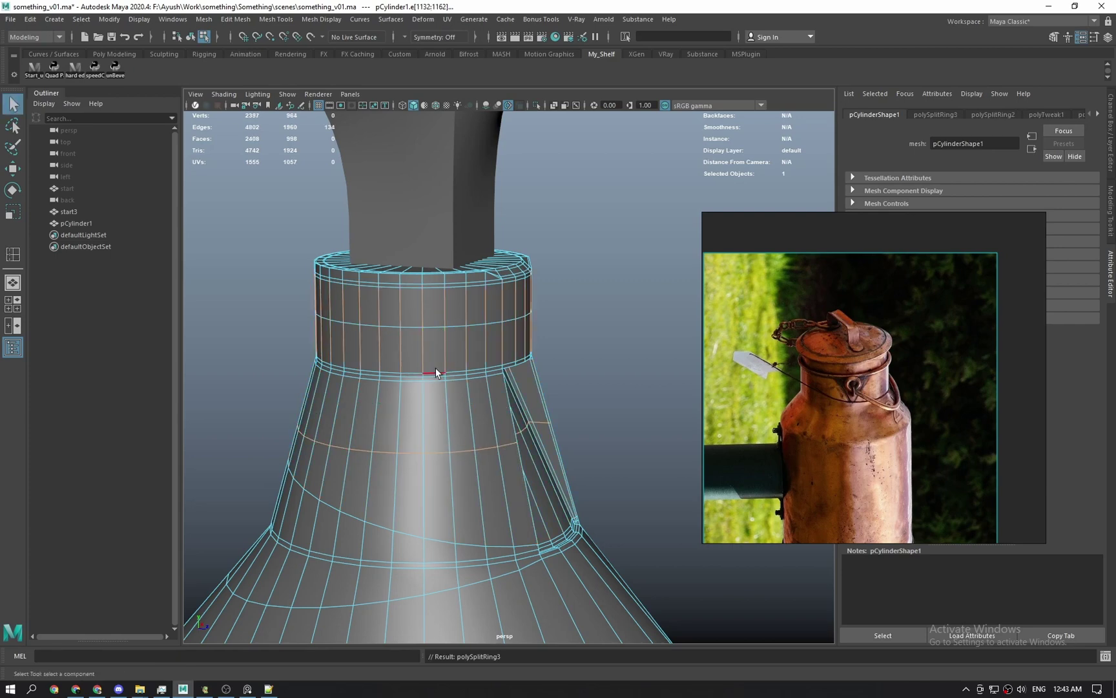
Select a partial edge loop on the flare and apply Edit Edge Flow to it.
click(471, 414)
alt+drag(473, 387, 376, 200)
key(w)
alt+drag(417, 380, 391, 397)
key(q)
shift+click(548, 383)
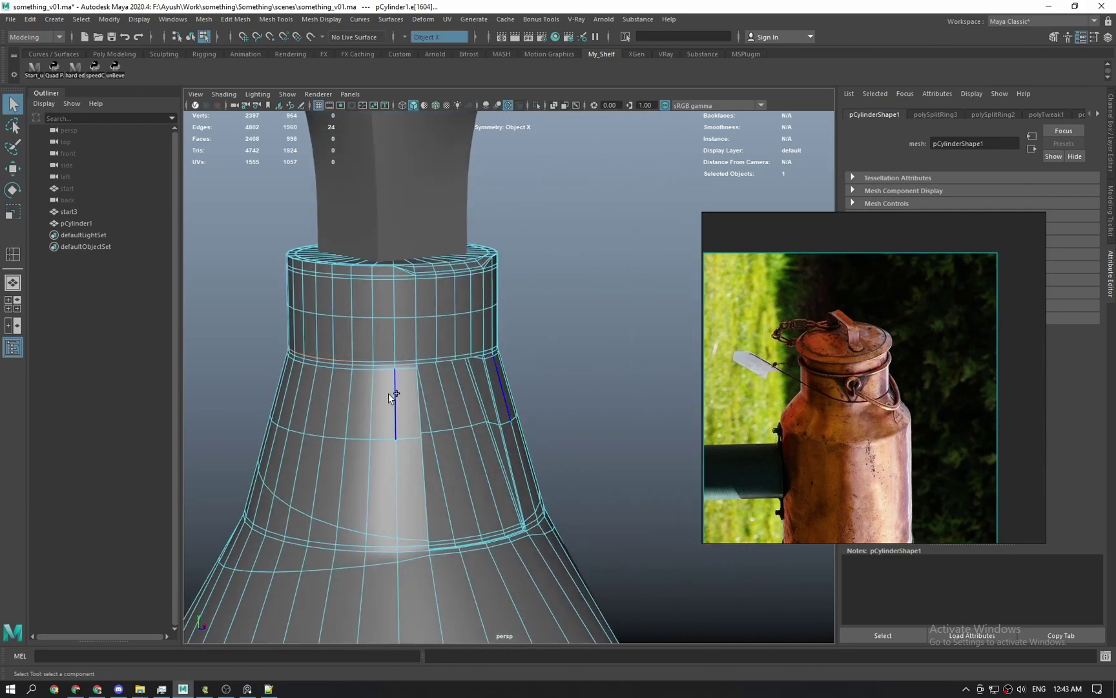
shift+double_click(343, 370)
alt+middle_drag(355, 382, 487, 394)
alt+right_drag(487, 394, 495, 439)
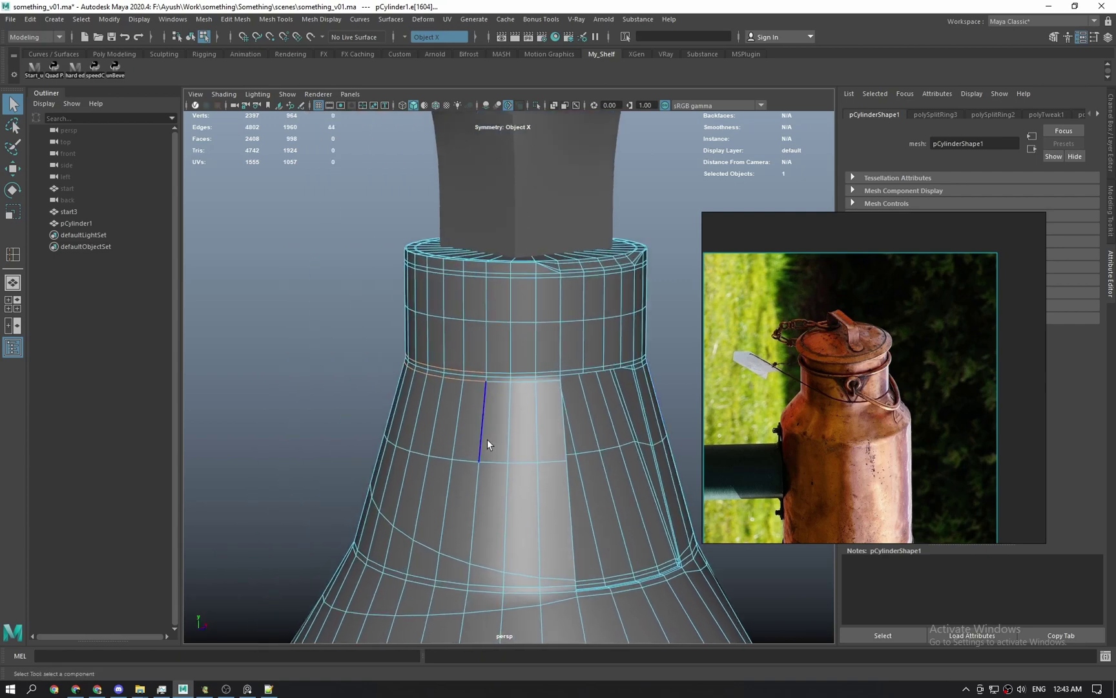
key(g)
mouse_move(488, 440)
alt+mouse_down()
mouse_move(468, 439)
mouse_move(480, 418)
mouse_move(481, 429)
alt+mouse_up()
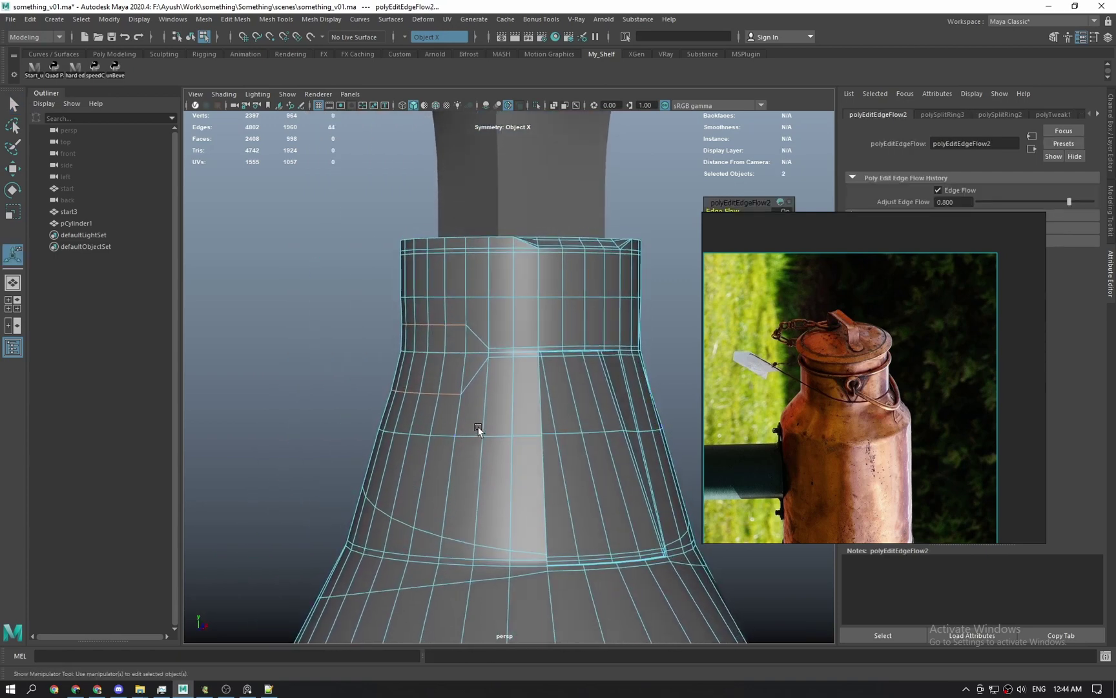
Set the edge flow to 0.8, undo a stray move, and return to Object Mode deselected.
drag(776, 318, 856, 401)
alt+drag(549, 395, 541, 358)
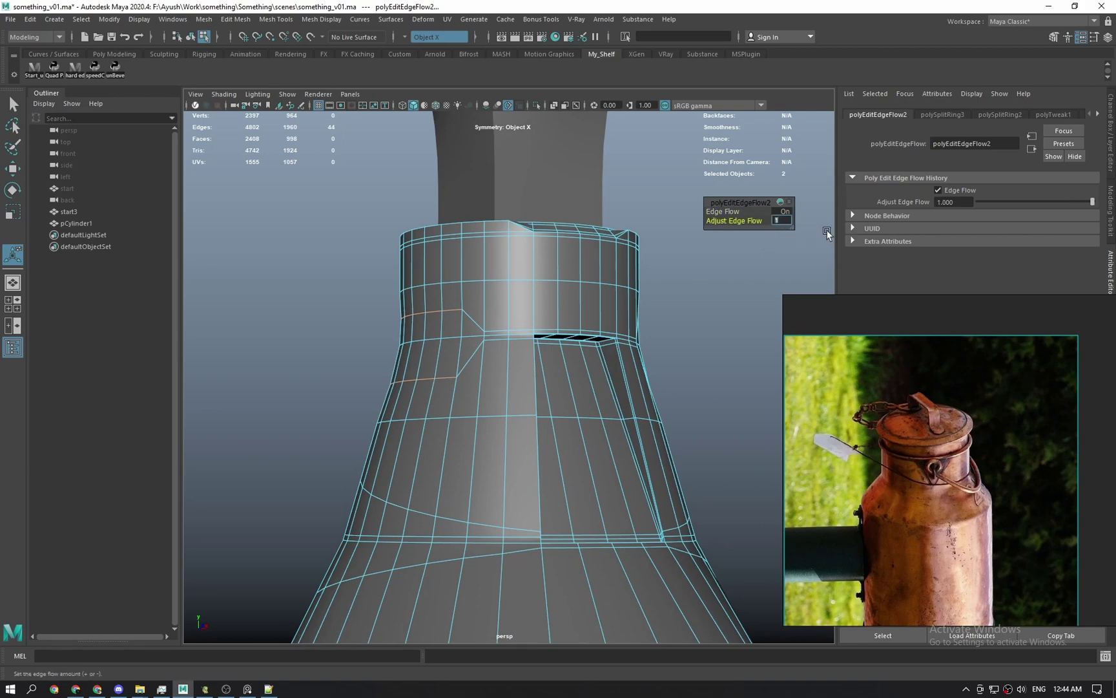
text(0.8)
scroll(452, 427, up, 3)
key(w)
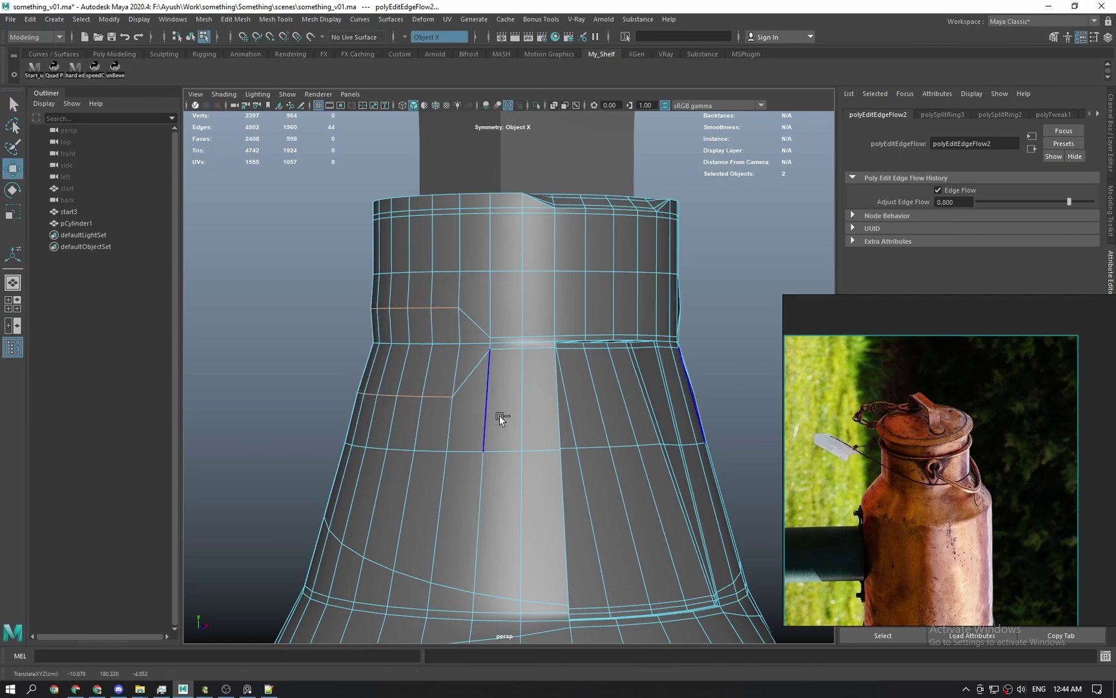
key(ctrl+z)
ctrl+middle_drag(500, 417, 500, 417)
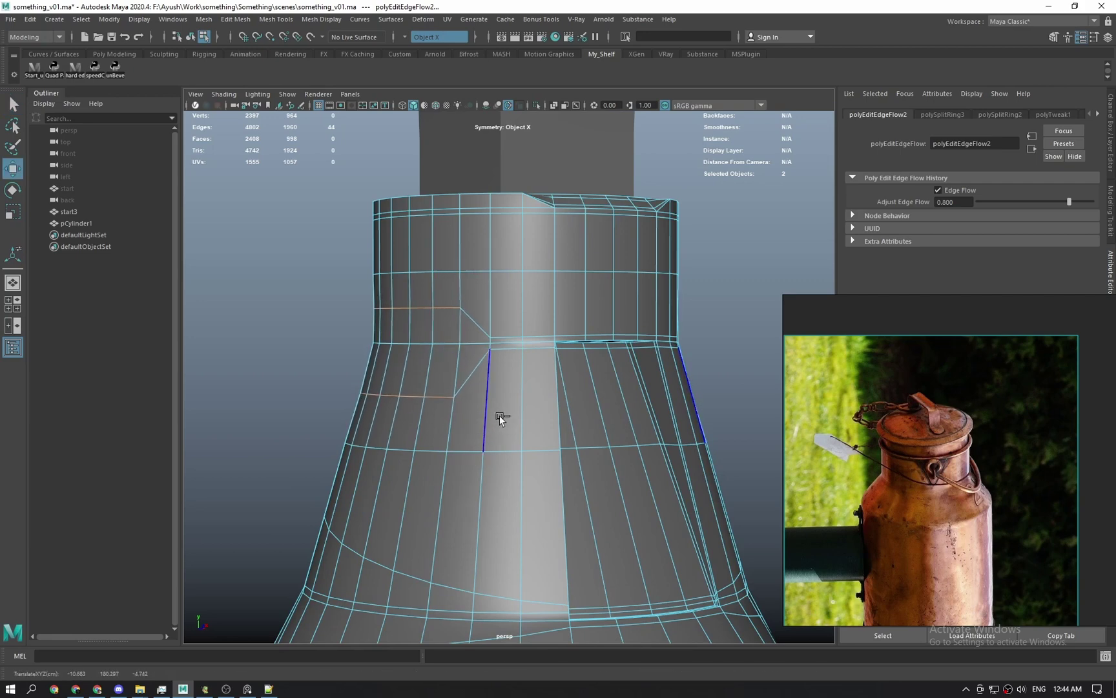
key(q)
right_drag(471, 395, 608, 285)
click(717, 310)
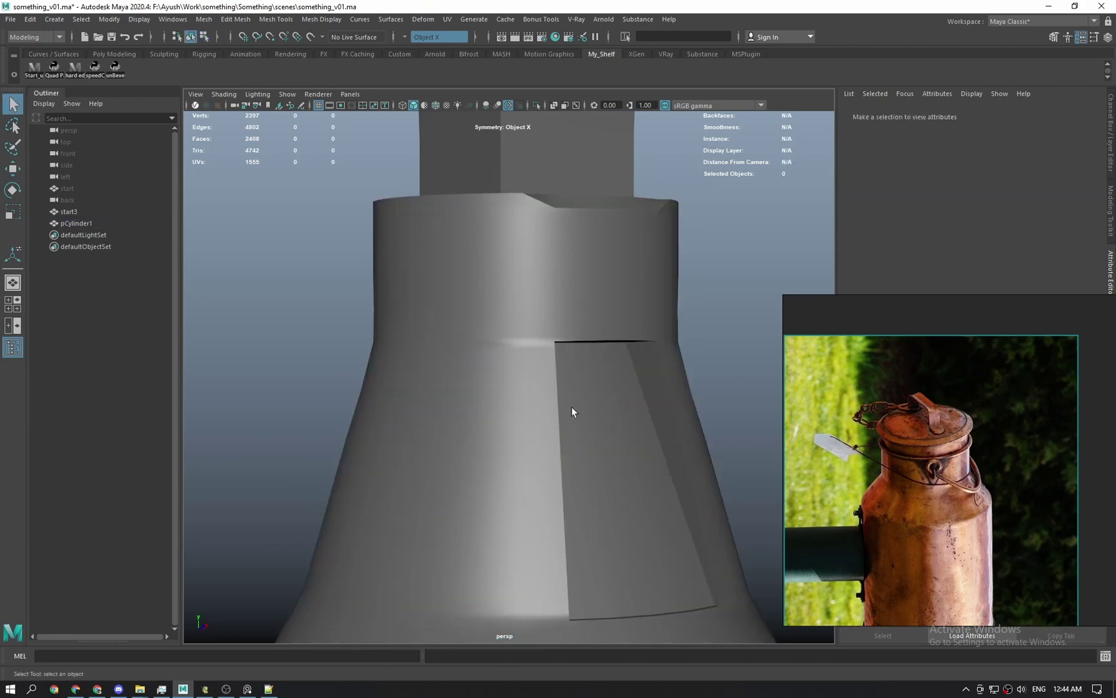
Toggle the can body's smooth preview on and off to compare the result.
click(500, 495)
key(3)
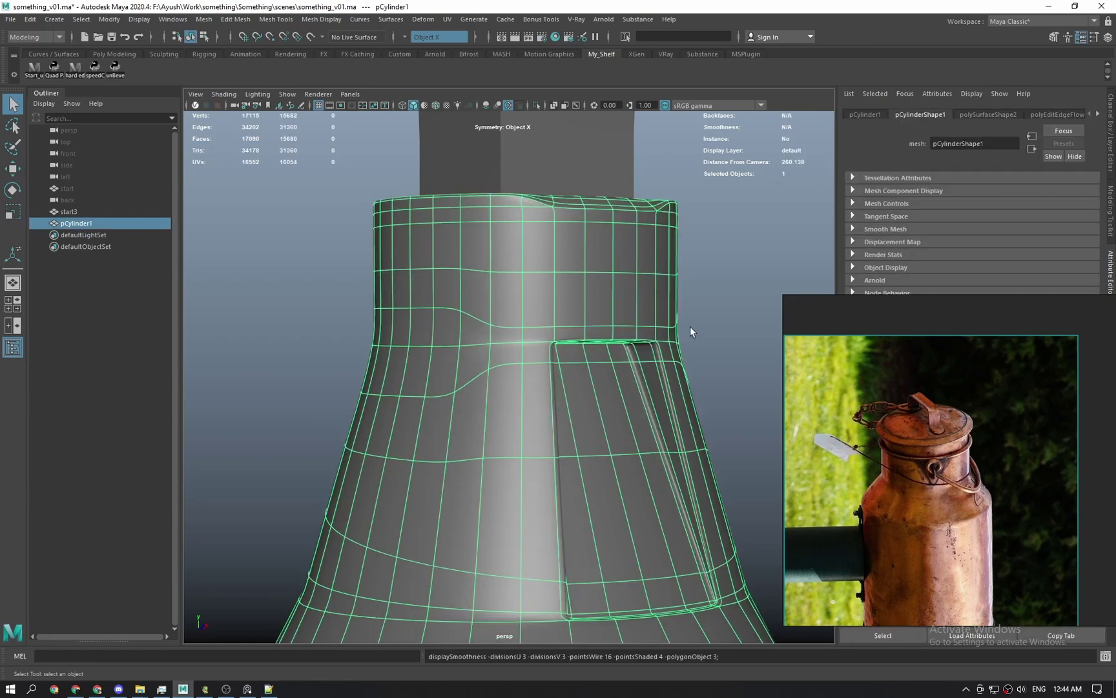
click(691, 326)
alt+drag(432, 364, 523, 445)
click(523, 439)
key(1)
key(3)
mouse_move(499, 374)
alt+mouse_down()
mouse_move(518, 364)
mouse_move(588, 401)
mouse_move(501, 365)
alt+mouse_up()
Check the can in the left side view, then orbit it in perspective.
key(space)
alt+middle_drag(434, 313, 559, 442)
key(space)
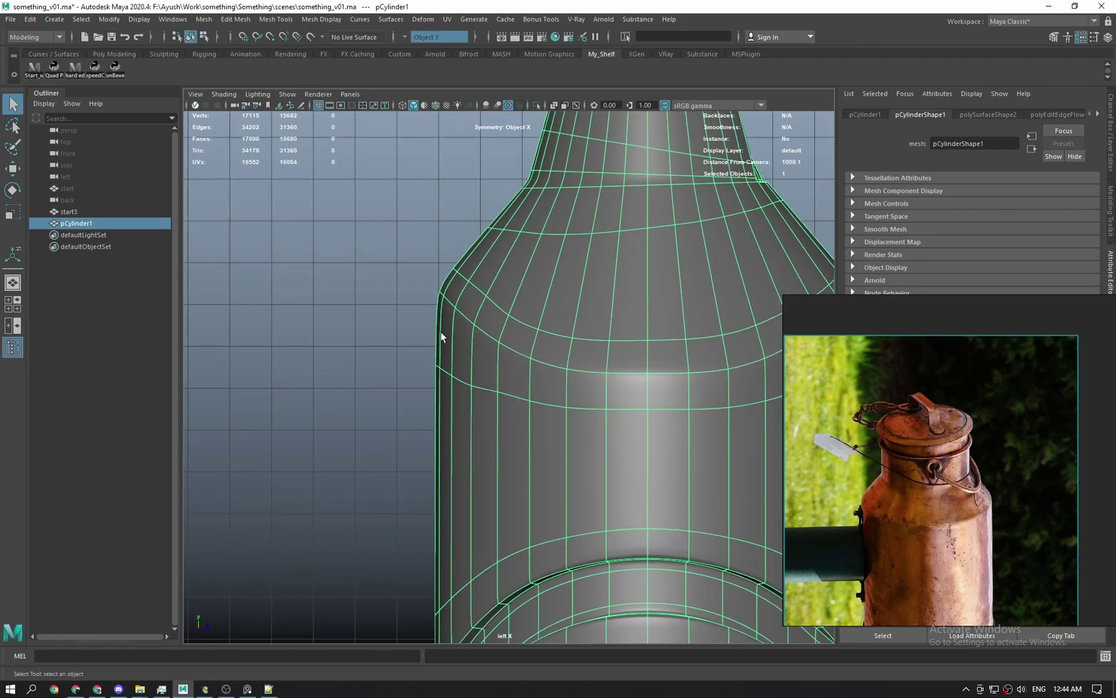
scroll(474, 349, up, 6)
alt+middle_drag(564, 528, 513, 580)
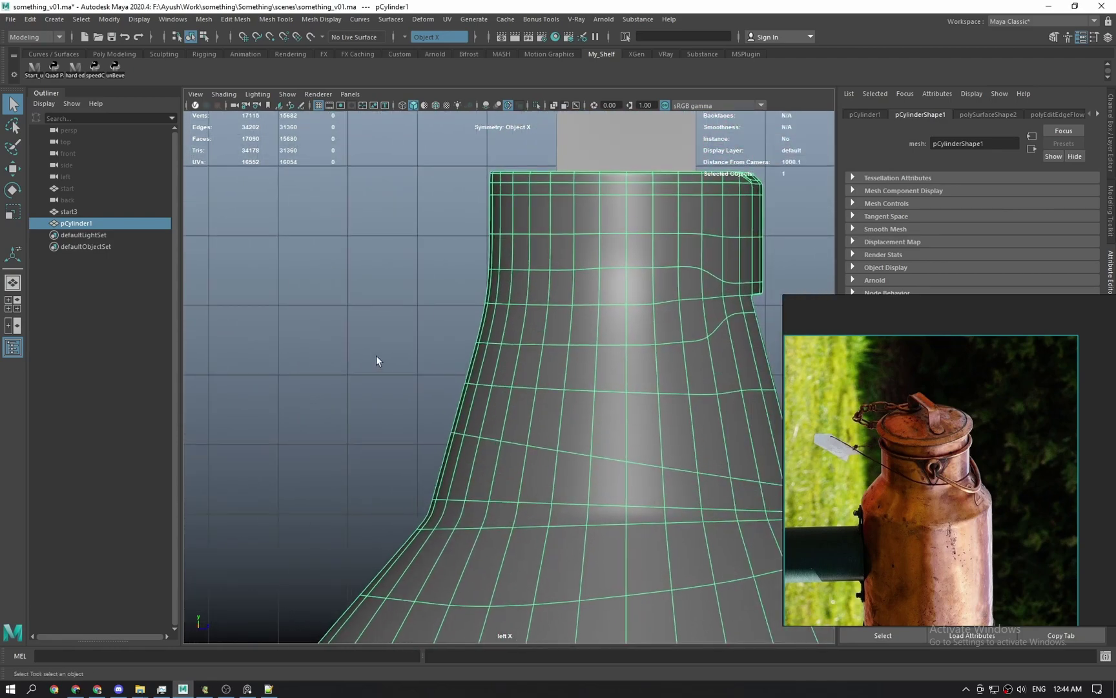
key(space)
drag(377, 357, 381, 307)
alt+drag(510, 407, 582, 450)
right_drag(581, 450, 572, 426)
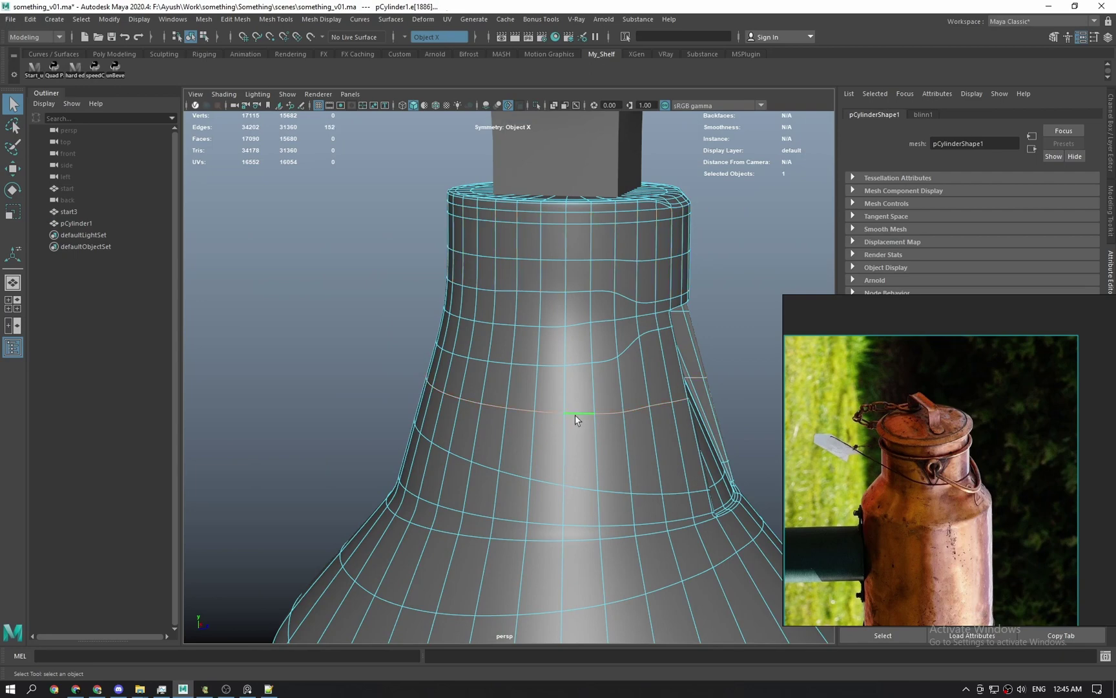
alt+drag(575, 416, 556, 416)
In the left view, show the unsmoothed can body in wireframe and start the Sculpt Tool.
key(space)
drag(449, 359, 423, 370)
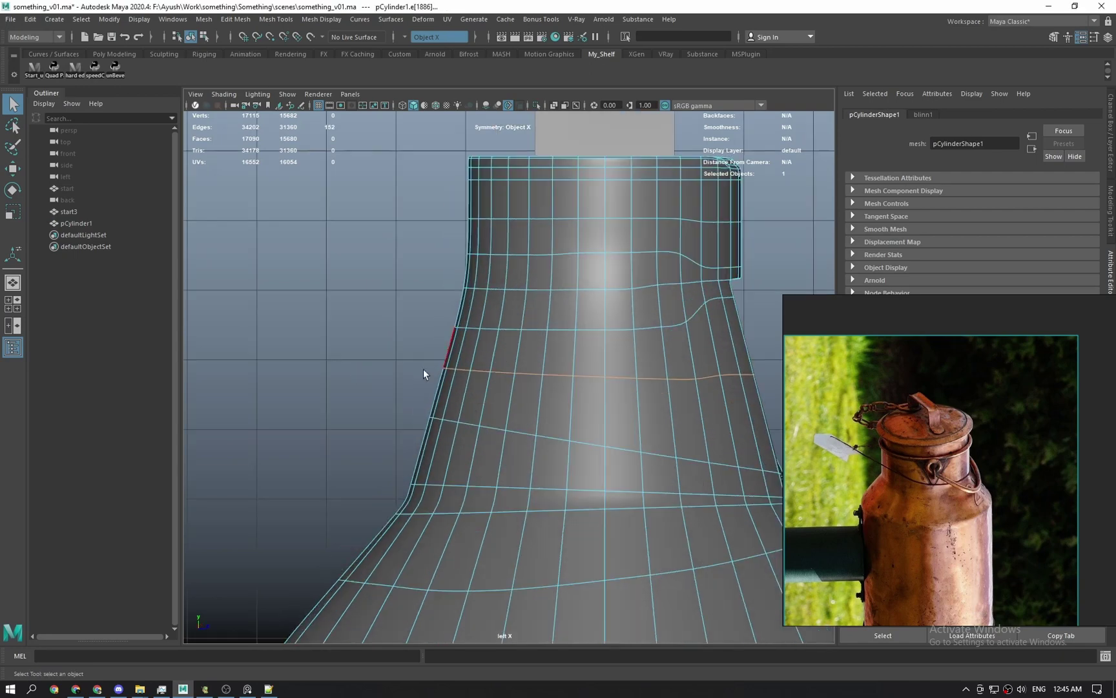
click(351, 301)
click(500, 353)
key(1)
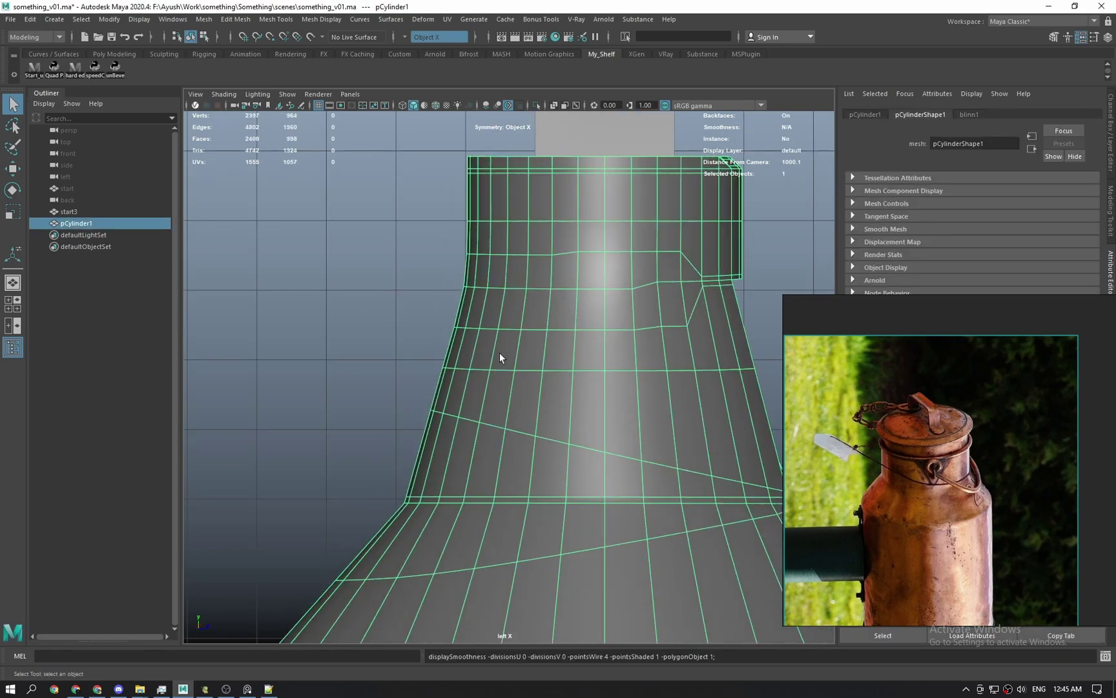
drag(500, 352, 511, 346)
click(512, 345)
key(4)
shift+right_drag(512, 345, 458, 334)
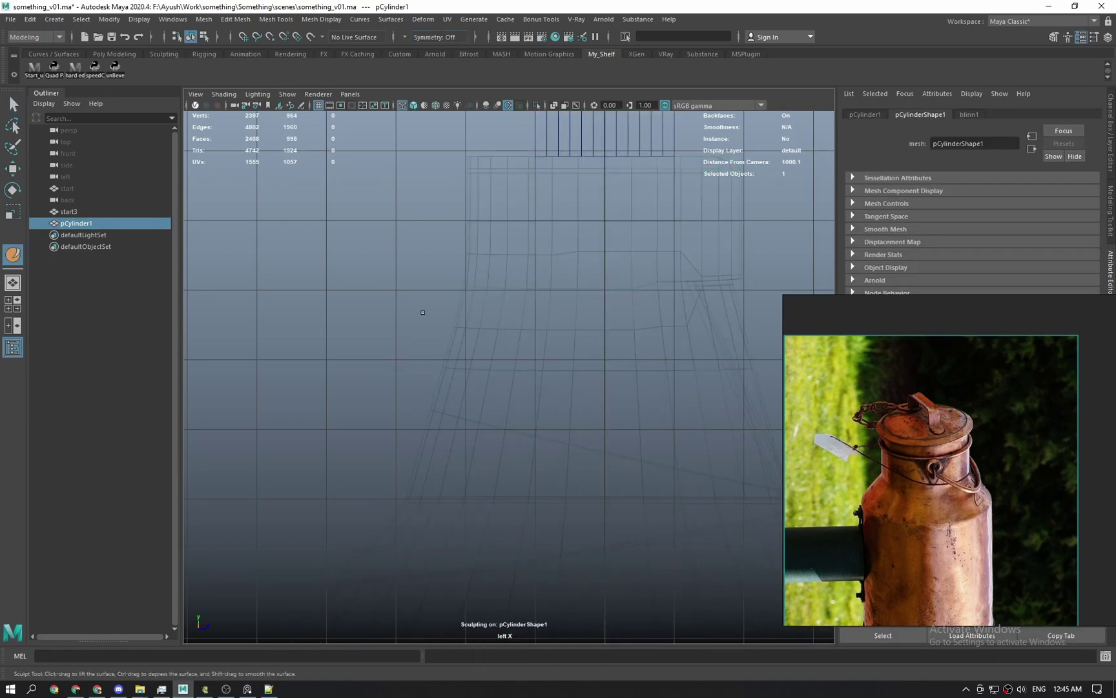
Pick the Grab sculpt brush, turn on Grab Silhouette, and pull the can's side outline.
shift+right_drag(580, 309, 577, 278)
double_click(12, 255)
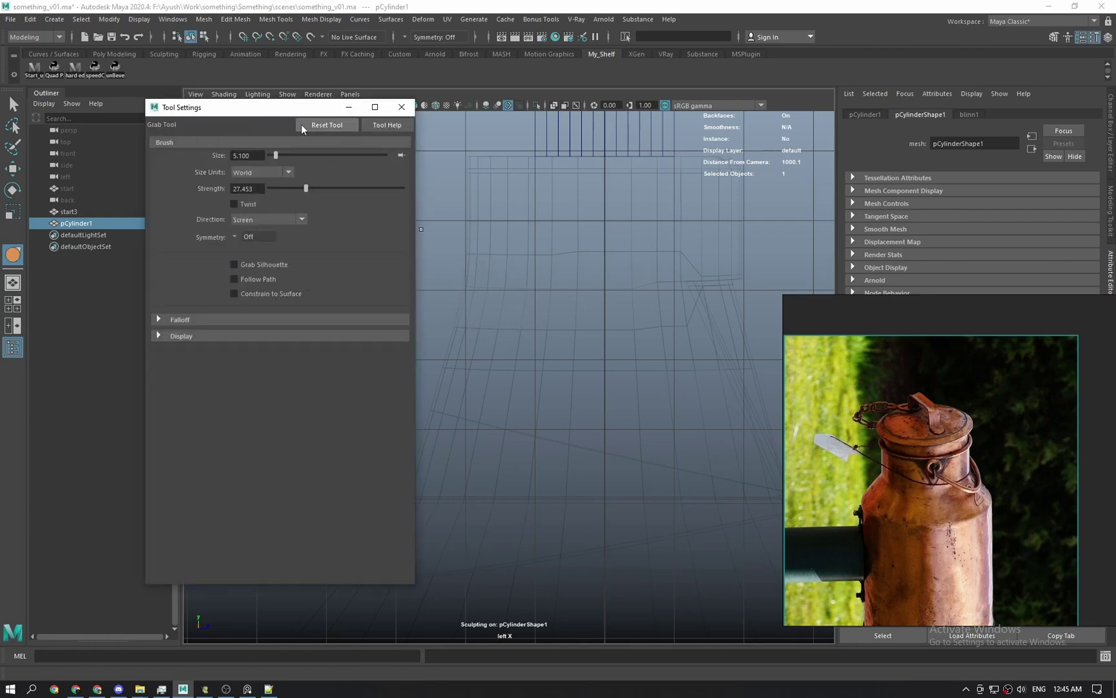
drag(302, 107, 210, 106)
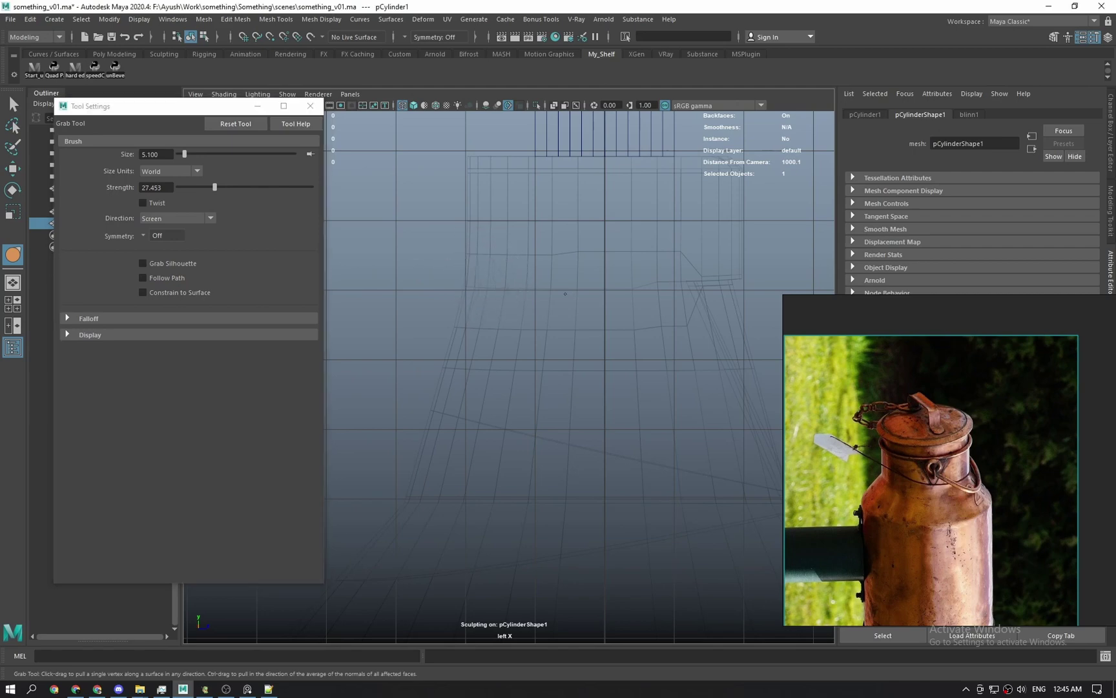
alt+right_drag(498, 239, 503, 330)
mouse_move(462, 168)
alt+middle_down()
mouse_move(466, 282)
mouse_move(508, 326)
alt+middle_up()
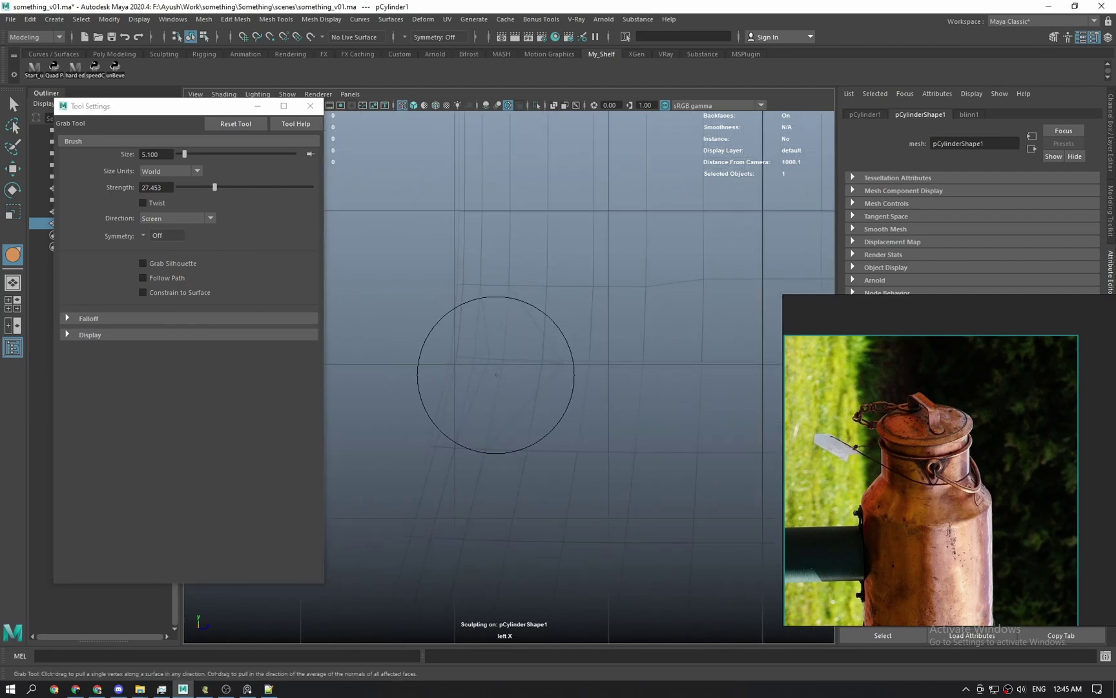
mouse_move(506, 366)
mouse_down()
mouse_move(468, 354)
mouse_move(543, 360)
mouse_up()
click(143, 263)
drag(449, 364, 568, 358)
key(ctrl+z)
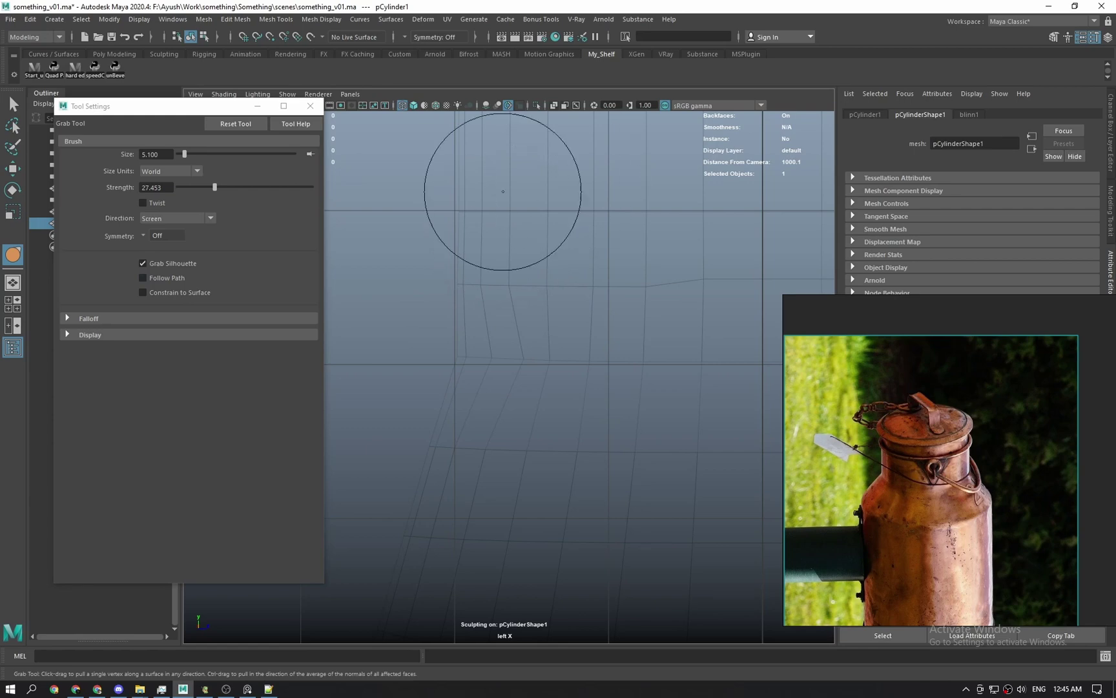
scroll(512, 319, down, 3)
alt+middle_drag(518, 389, 489, 295)
Enlarge the brush to 10.879 and check the profile shaded in perspective, then return to side wireframe.
key(b)
drag(474, 304, 517, 304)
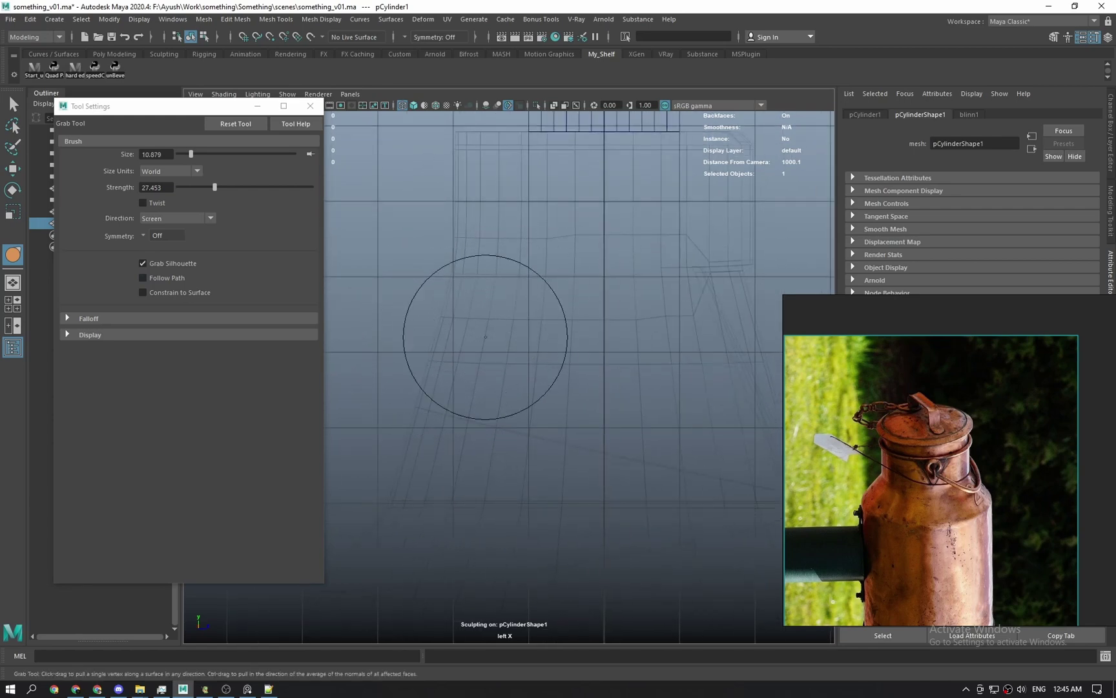
scroll(510, 331, down, 1)
key(space)
drag(476, 354, 491, 296)
key(5)
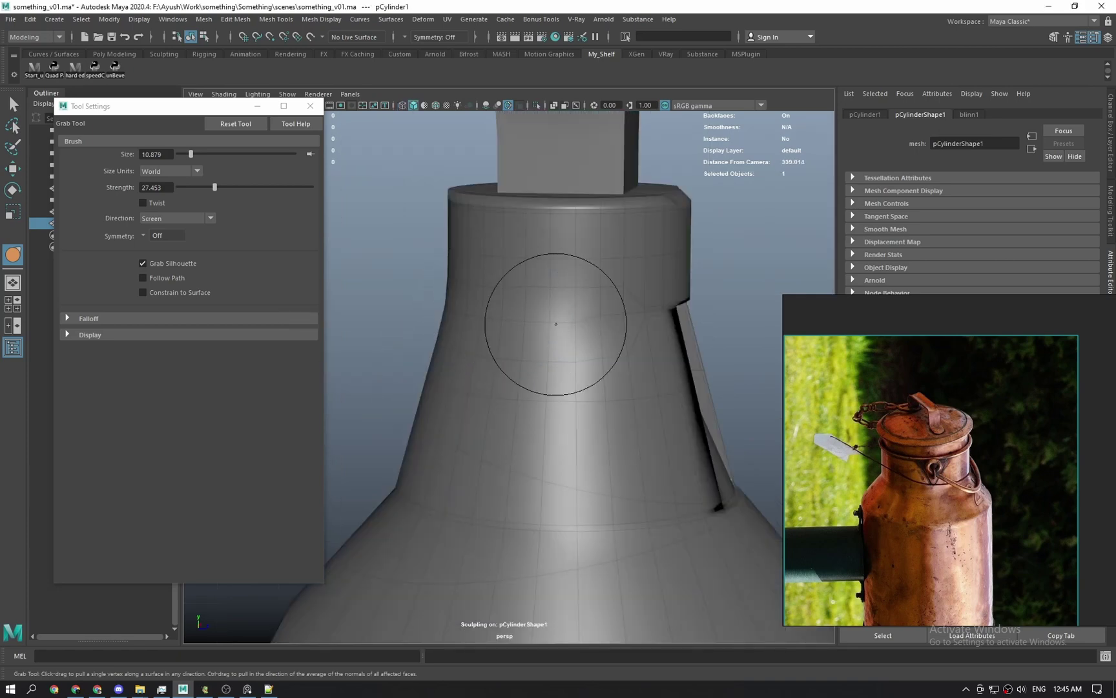
mouse_move(513, 396)
alt+mouse_down()
mouse_move(571, 359)
mouse_move(486, 322)
alt+mouse_up()
key(space)
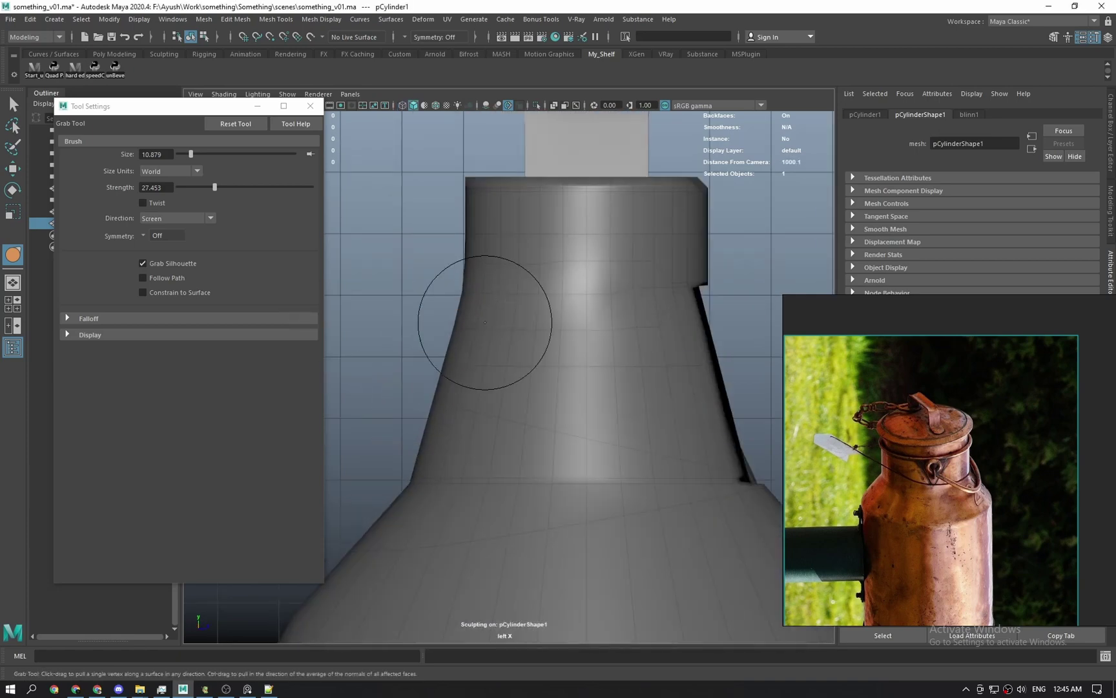
key(4)
scroll(517, 328, down, 2)
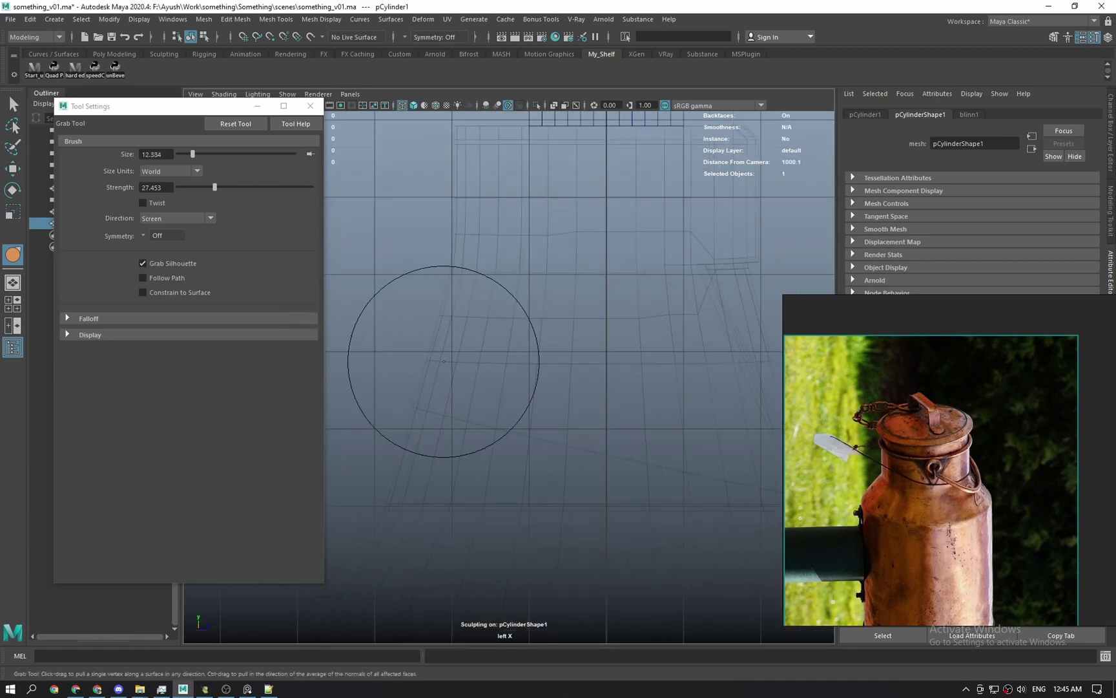
Shrink the brush to 8.696 and set the viewport background to light grey.
key(b)
mouse_move(430, 408)
mouse_down()
mouse_move(404, 408)
mouse_move(423, 410)
mouse_up()
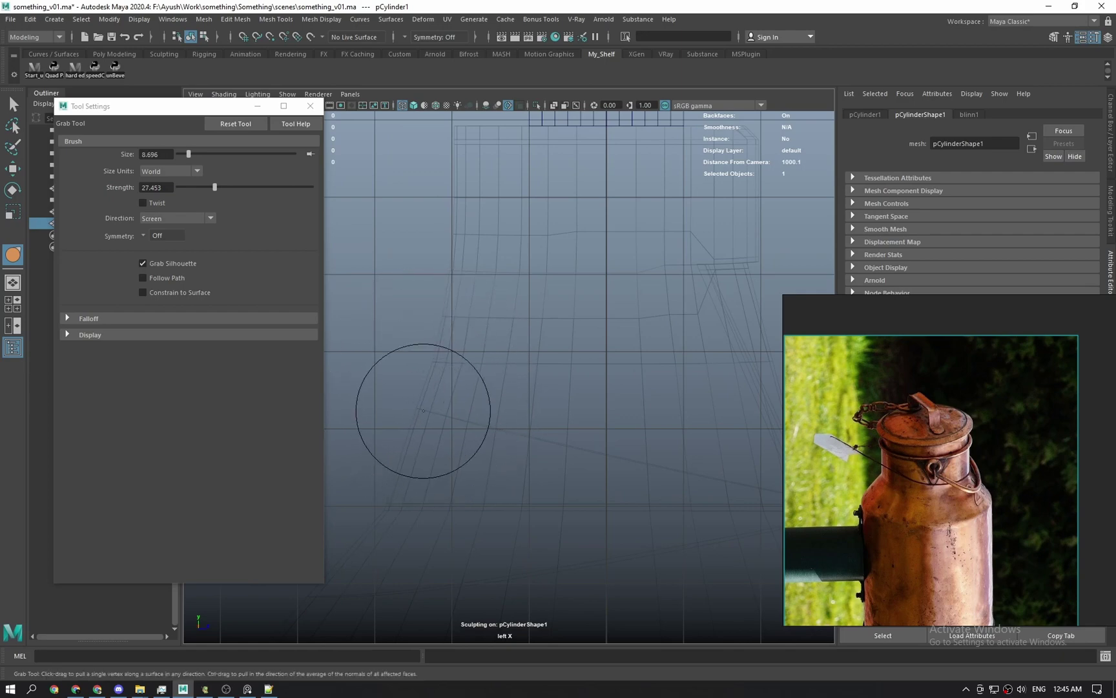
scroll(487, 461, down, 3)
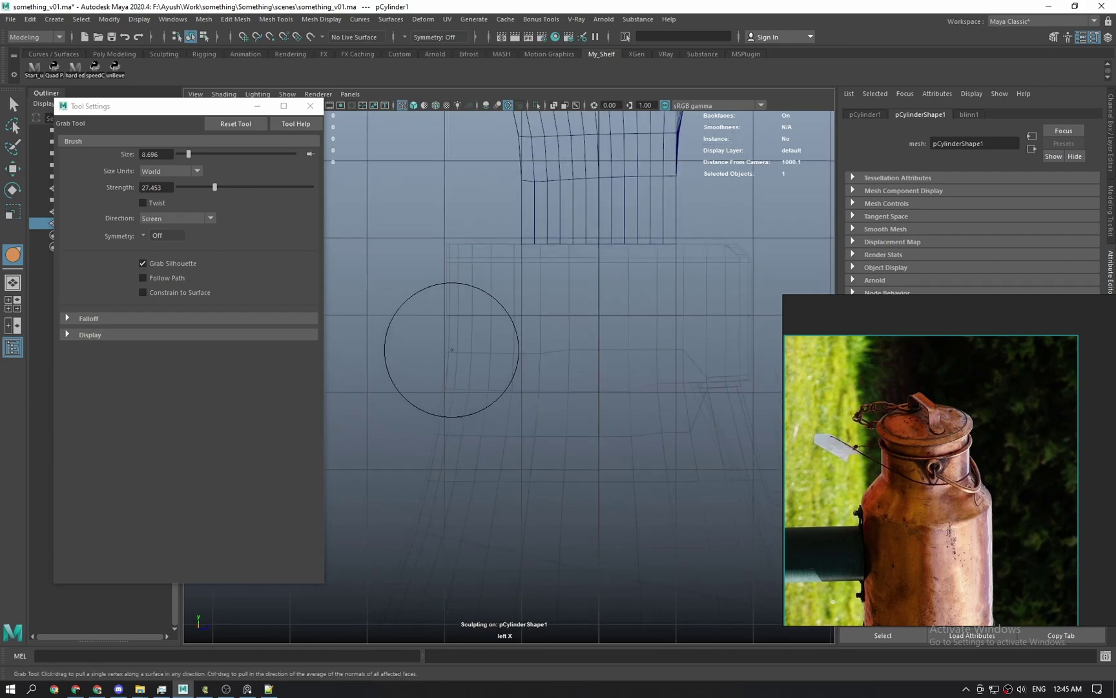
alt+middle_drag(455, 374, 485, 298)
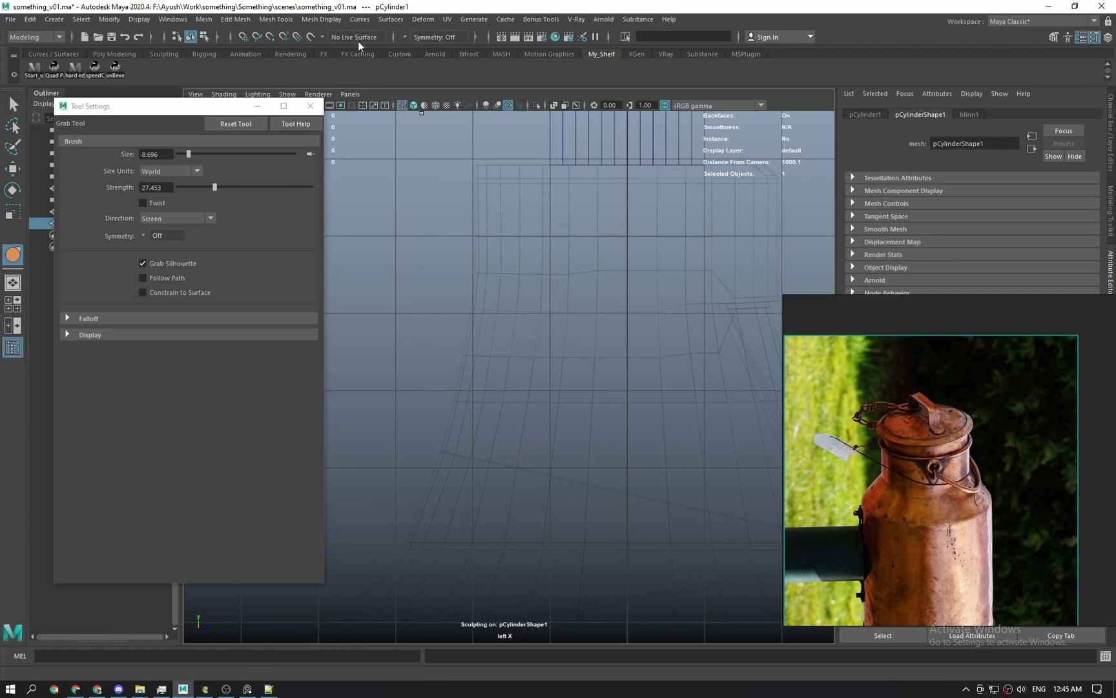
drag(222, 111, 199, 122)
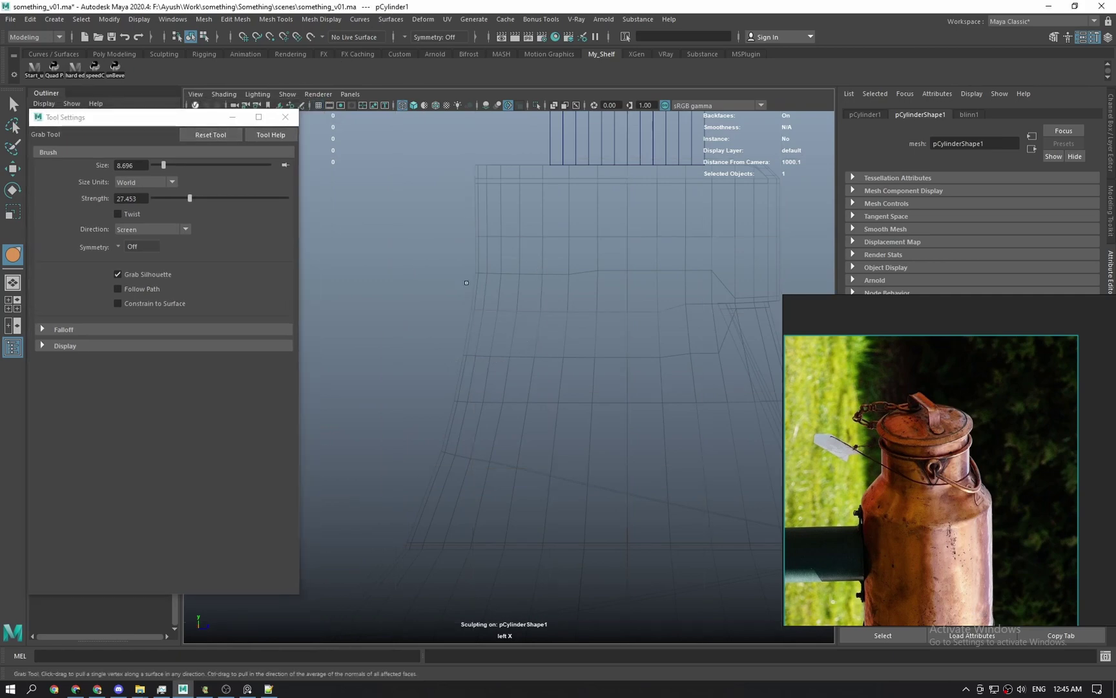
key(alt+b)
key(alt+b)
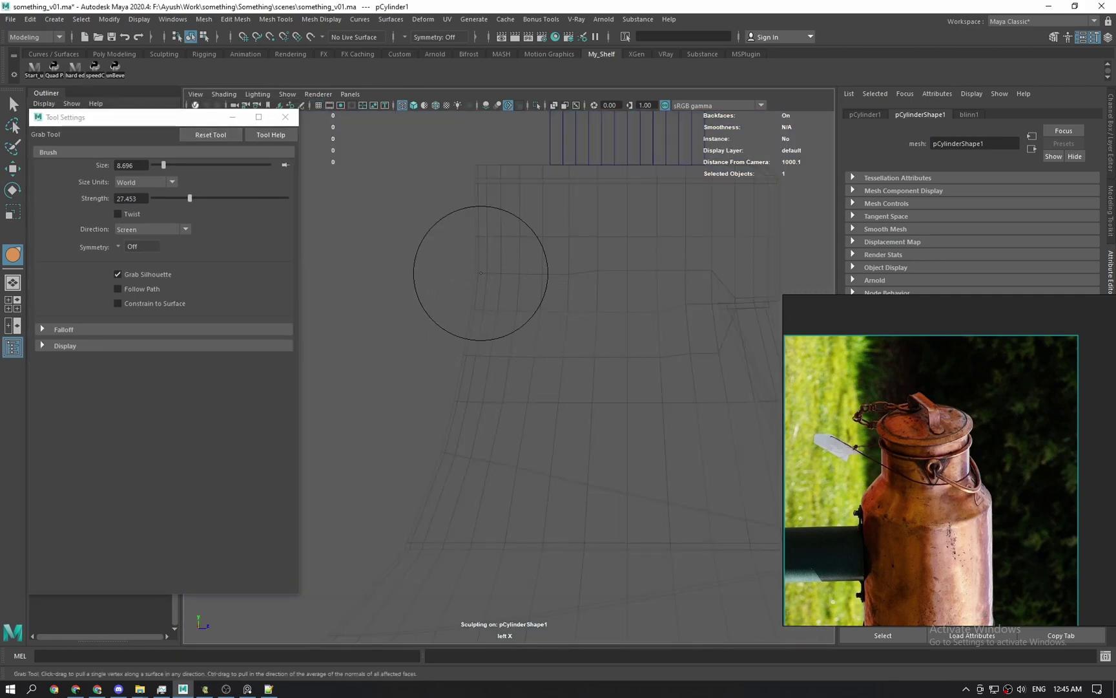
key(alt+b)
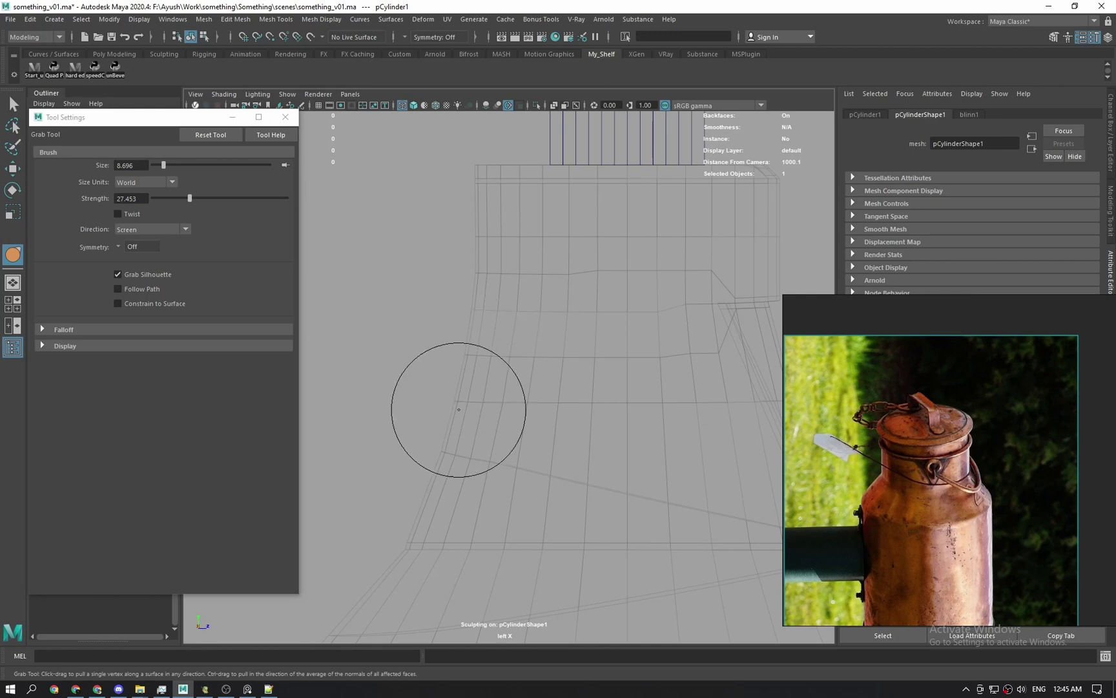
alt+middle_drag(448, 451, 476, 414)
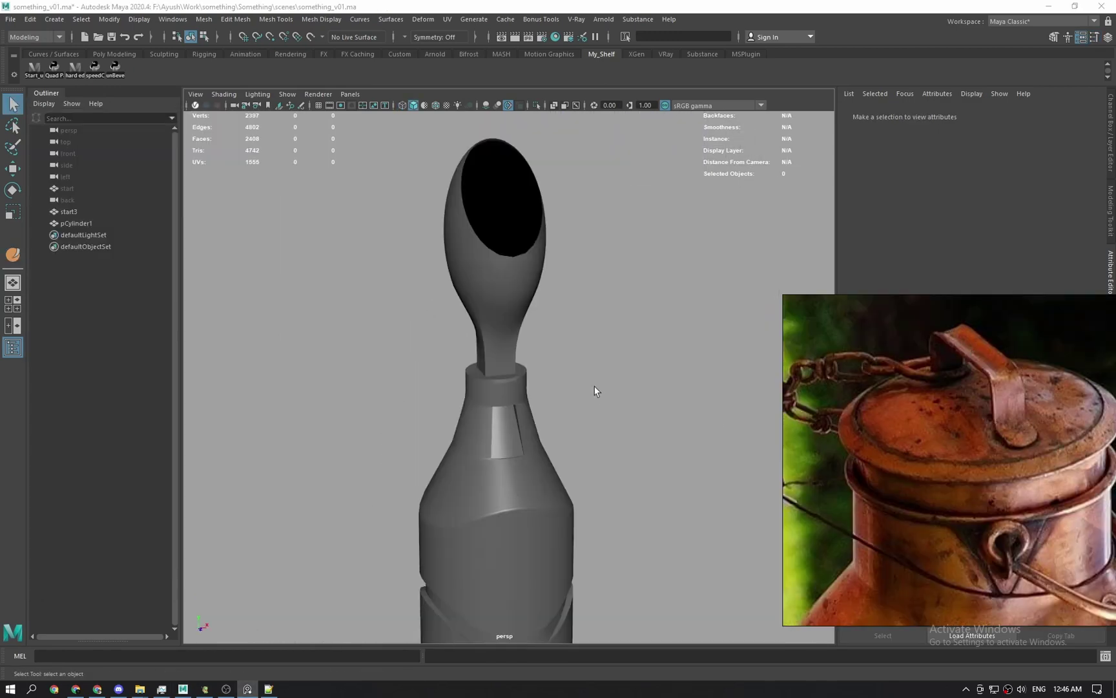
alt+drag(595, 390, 872, 395)
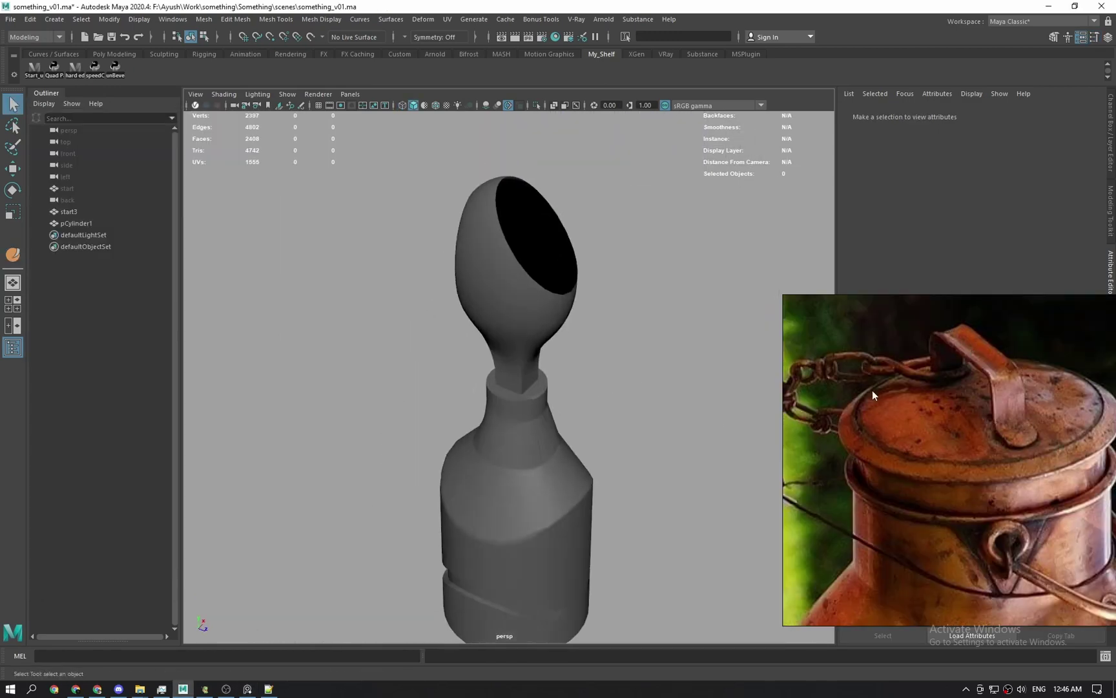
Frame the can's neck, collar and base while repositioning the reference photo.
alt+right_drag(562, 302, 570, 444)
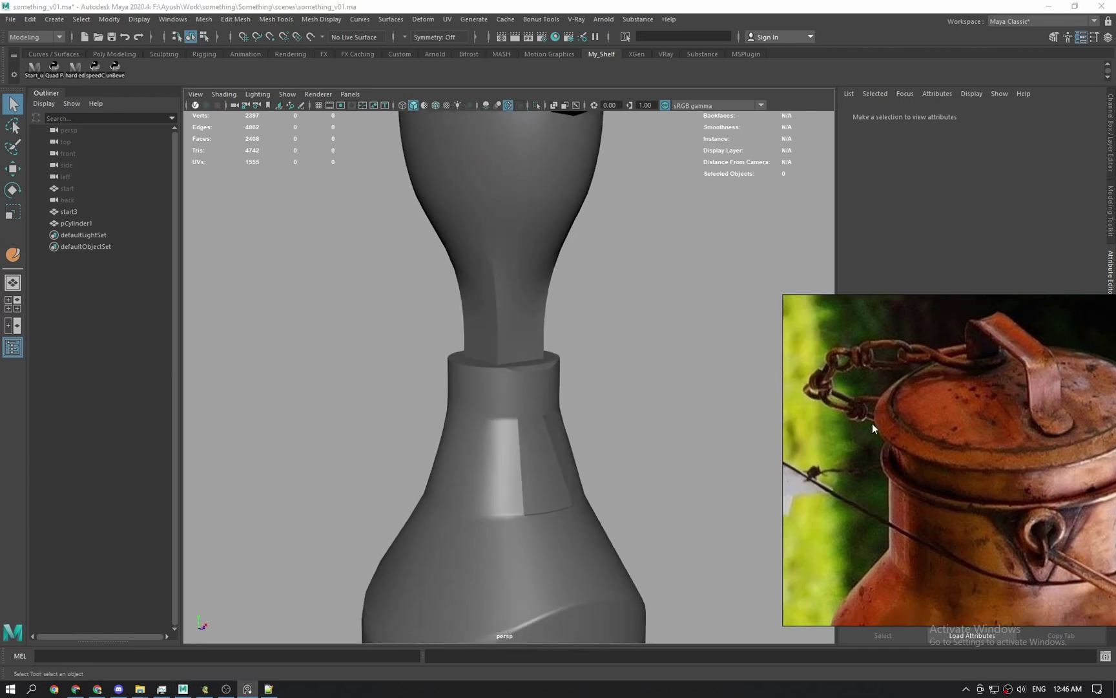
alt+middle_drag(606, 502, 576, 493)
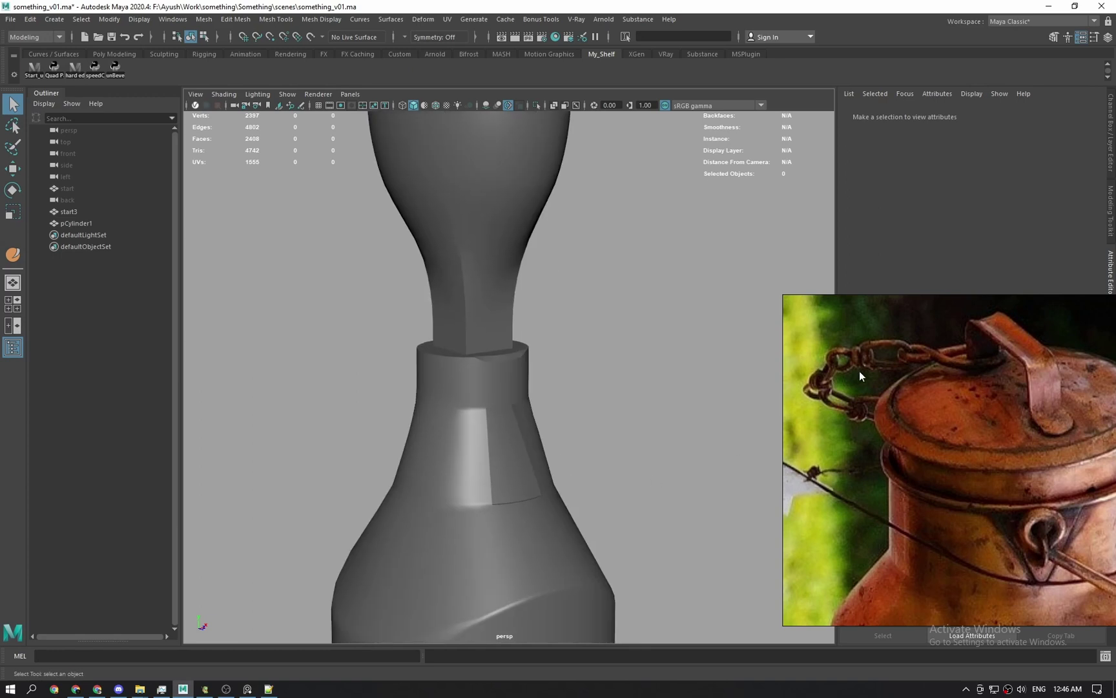
middle_drag(860, 371, 879, 423)
alt+middle_drag(508, 381, 520, 487)
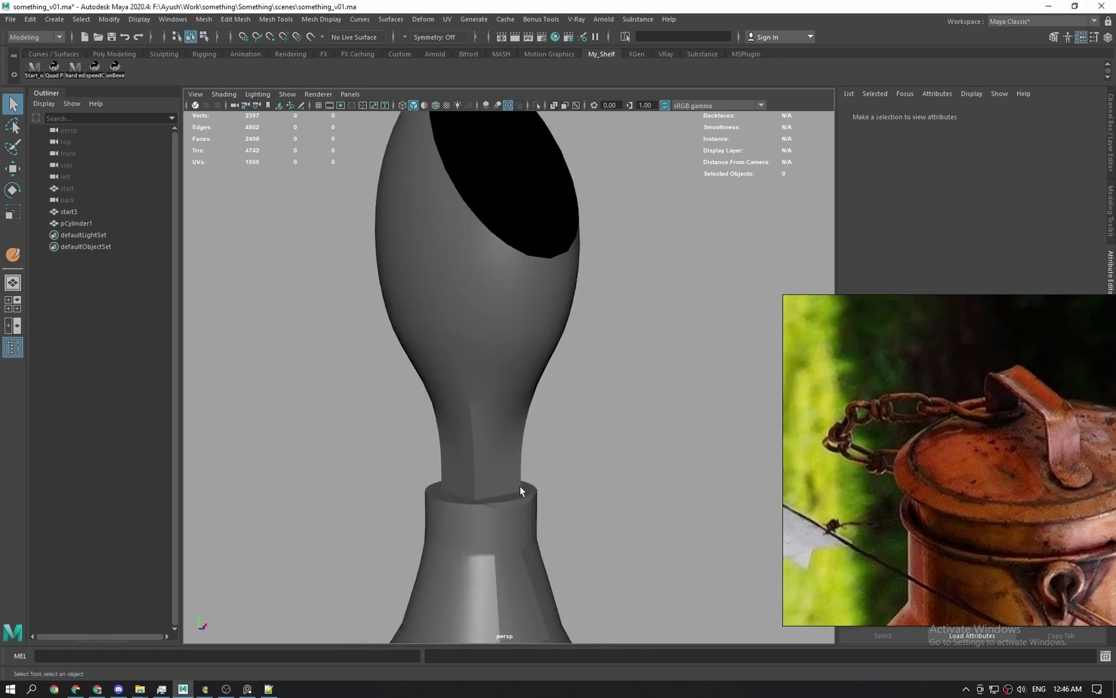
alt+drag(520, 486, 569, 536)
alt+middle_drag(569, 536, 536, 294)
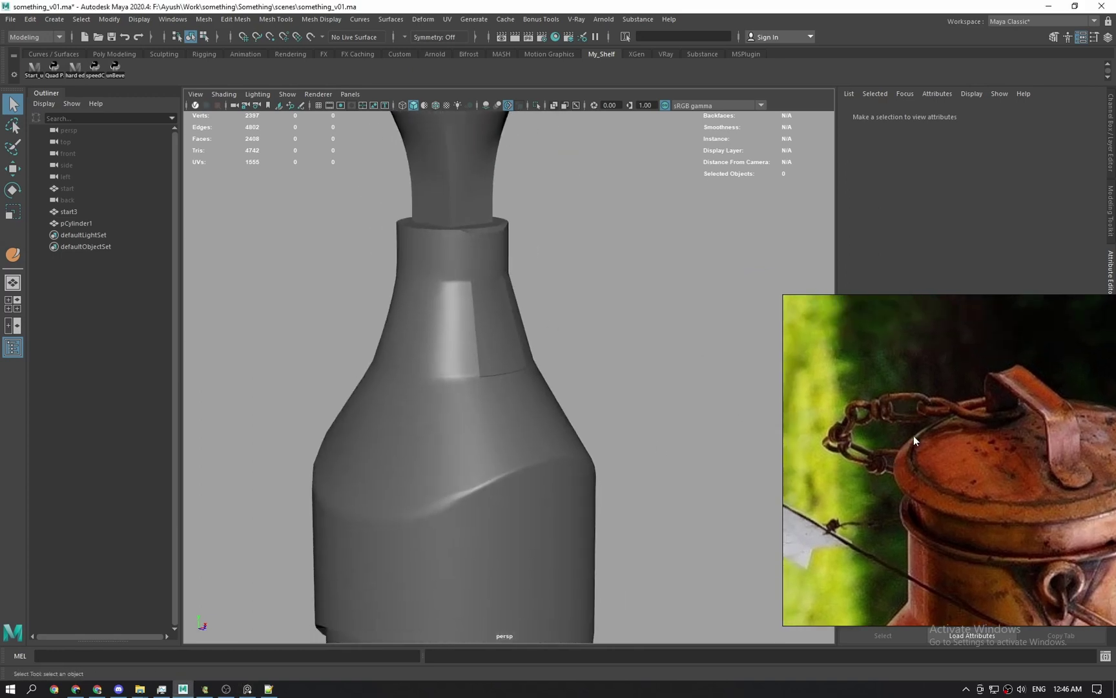
middle_drag(920, 426, 930, 376)
alt+middle_drag(582, 200, 543, 410)
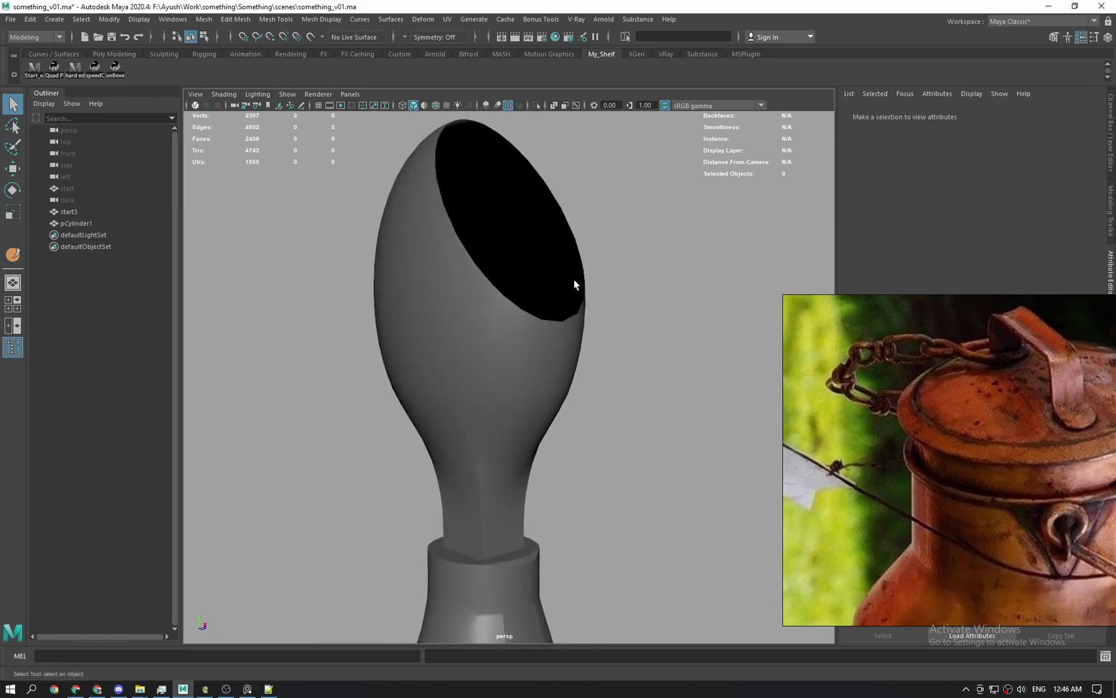
alt+middle_drag(531, 191, 503, 197)
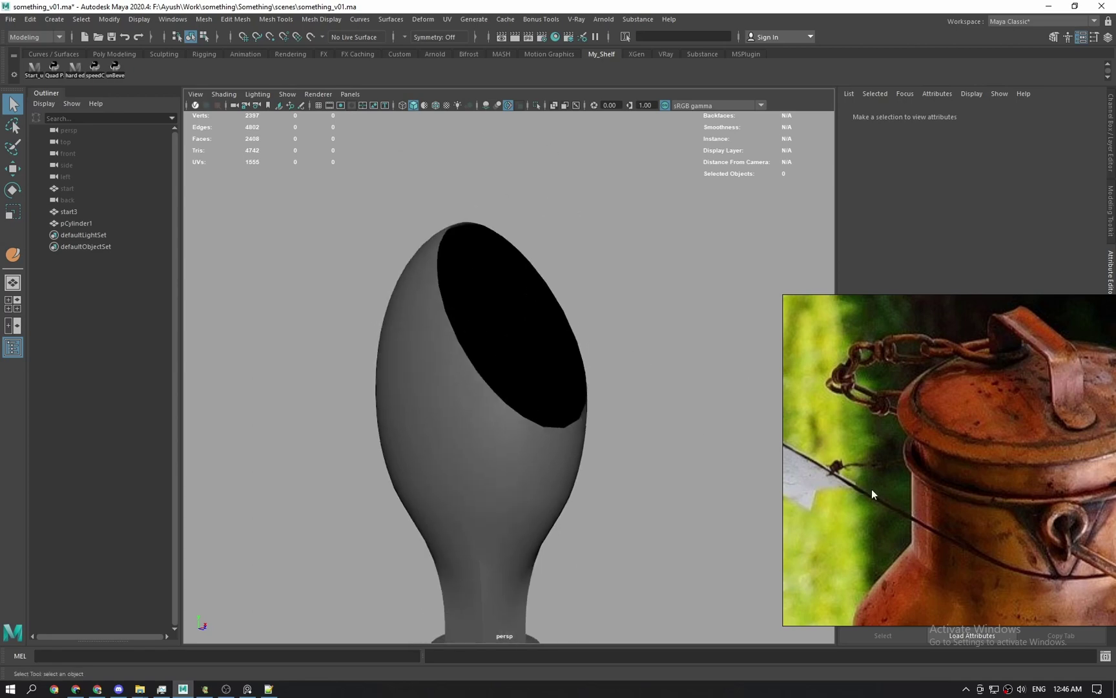
scroll(517, 493, down, 3)
alt+middle_drag(511, 497, 533, 432)
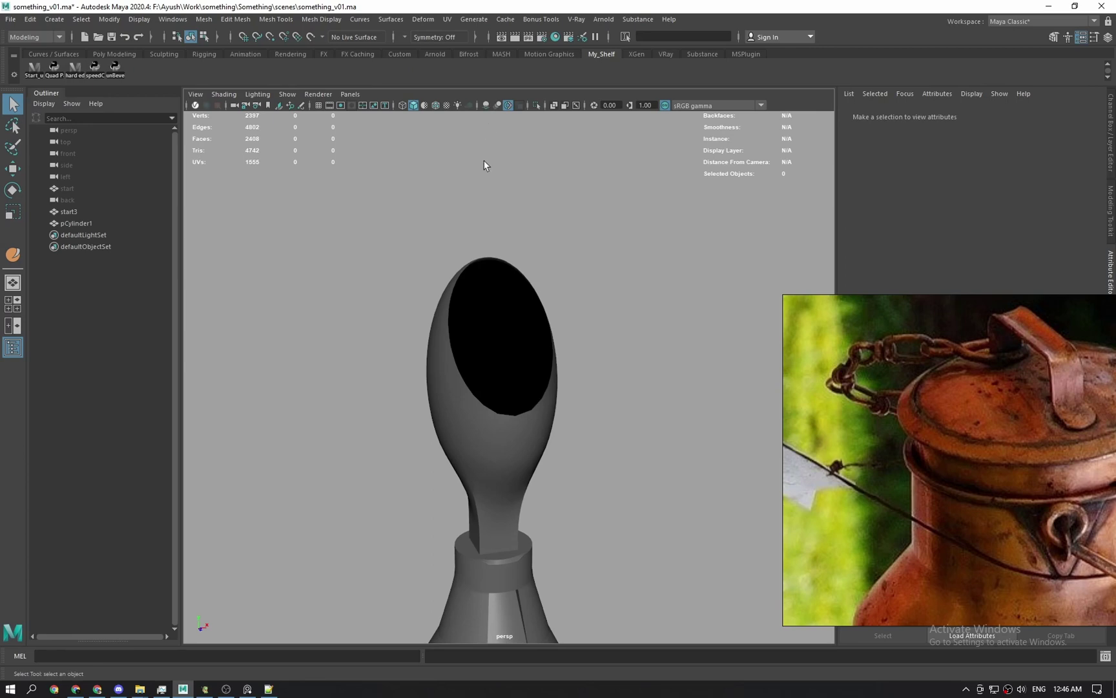
Switch the viewport to a gradient background and review the can in front and perspective views.
key(alt+b)
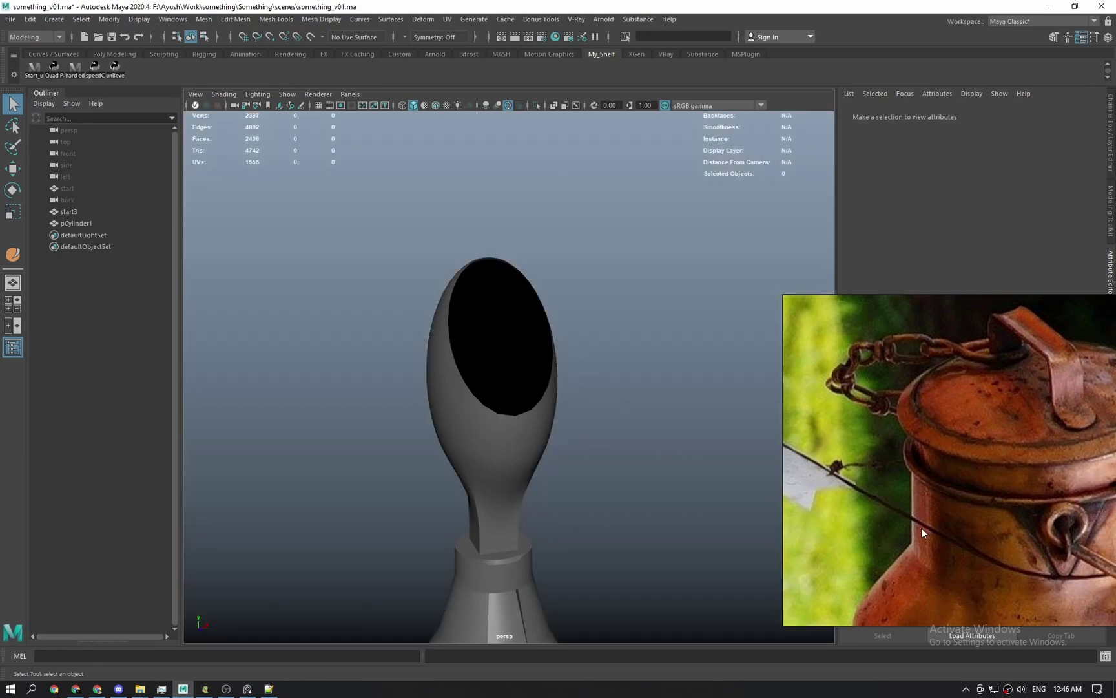
scroll(553, 448, down, 2)
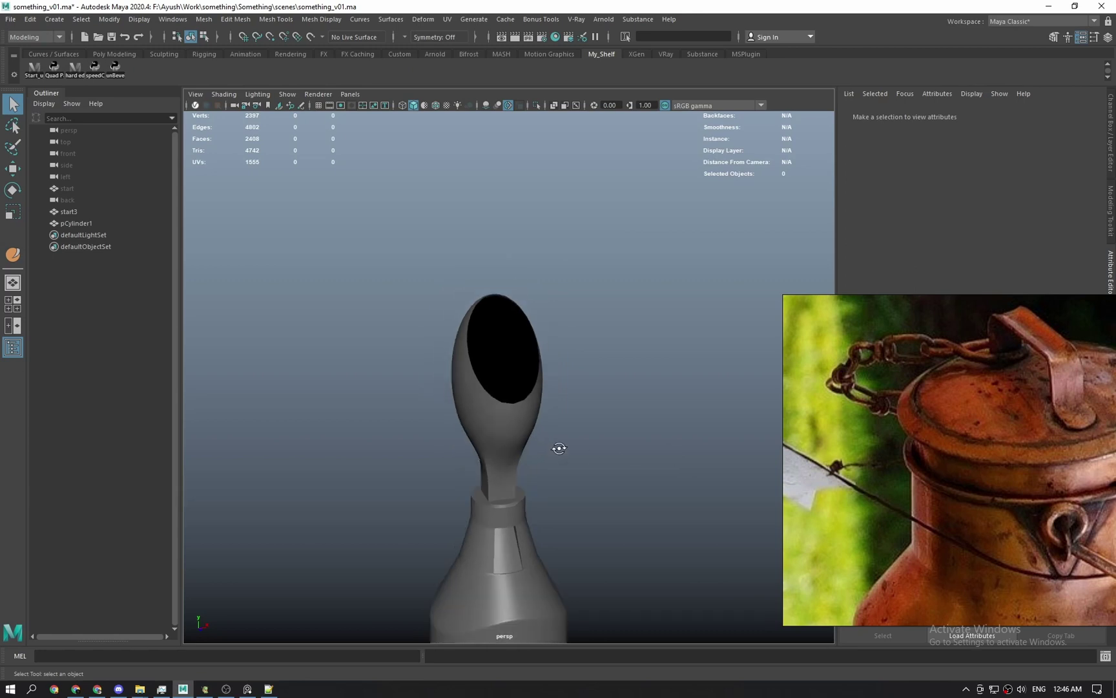
mouse_move(553, 448)
alt+mouse_down()
mouse_move(542, 426)
mouse_move(542, 439)
alt+mouse_up()
key(space)
scroll(615, 429, down, 7)
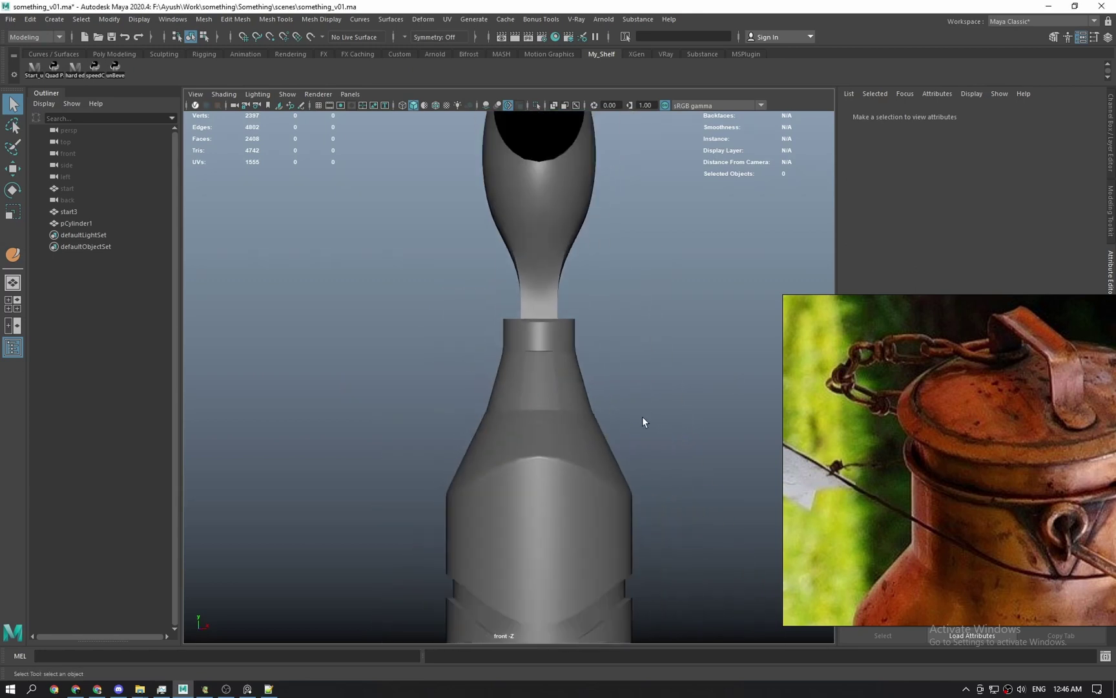
alt+middle_drag(634, 417, 511, 504)
alt+middle_drag(469, 223, 505, 301)
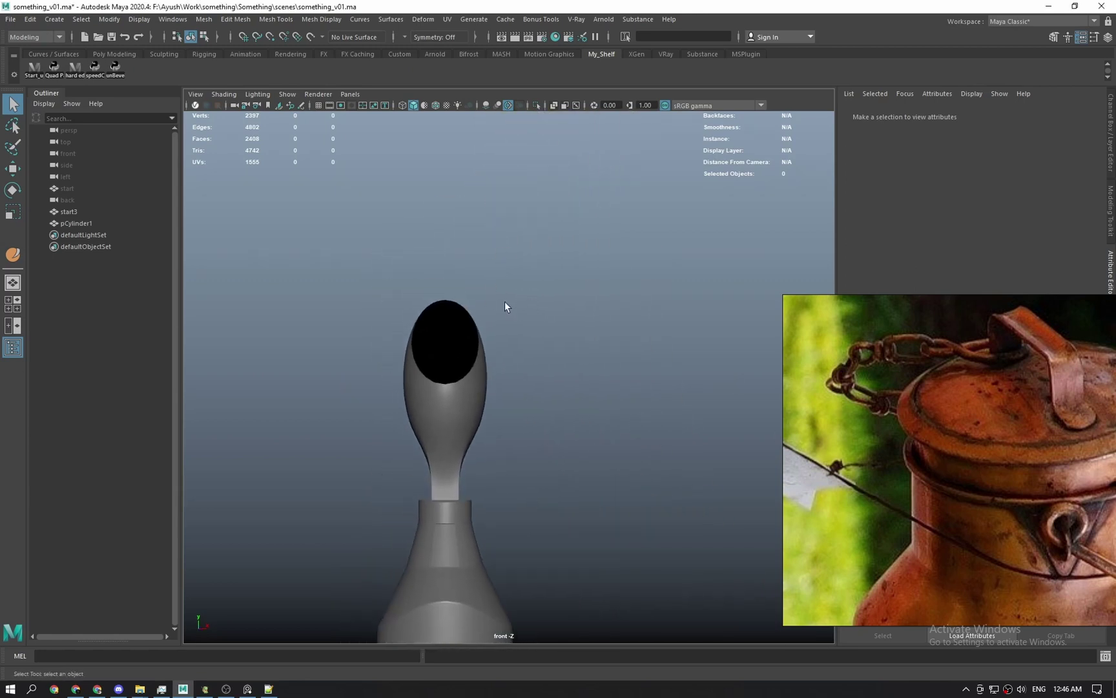
key(space)
drag(458, 412, 456, 386)
alt+drag(439, 332, 568, 356)
key(ctrl+1)
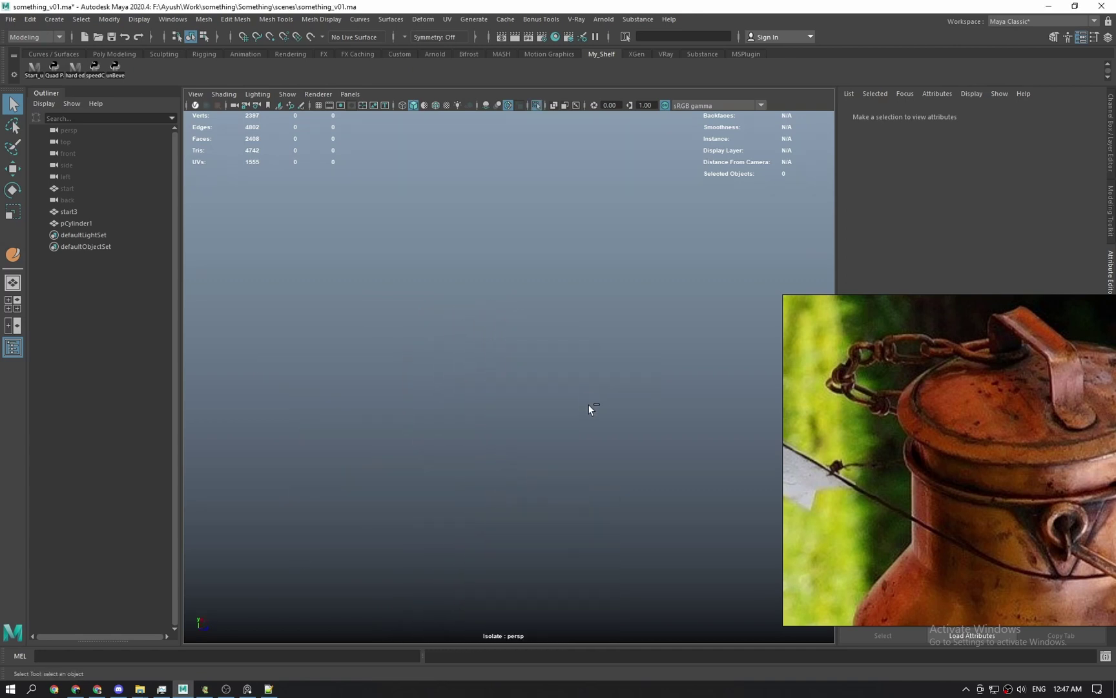
key(ctrl+1)
alt+drag(591, 415, 573, 381)
scroll(604, 423, up, 3)
alt+middle_drag(642, 475, 552, 395)
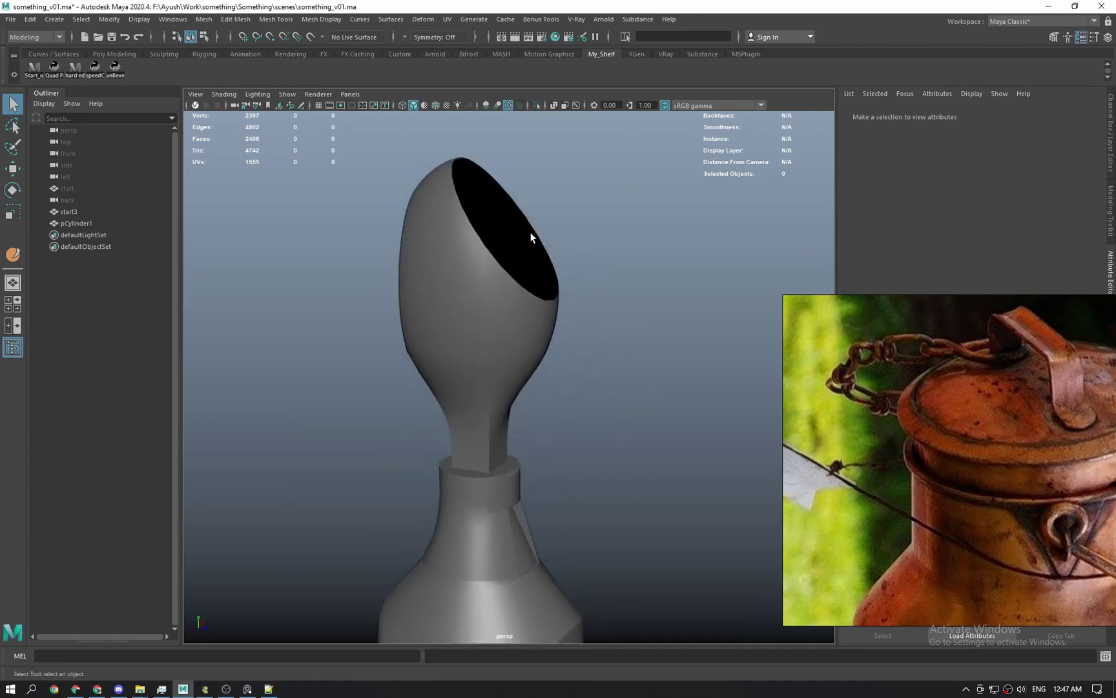
scroll(446, 220, down, 5)
Move through the left side view to the Top view, looking straight down on the can.
key(space)
drag(503, 310, 441, 295)
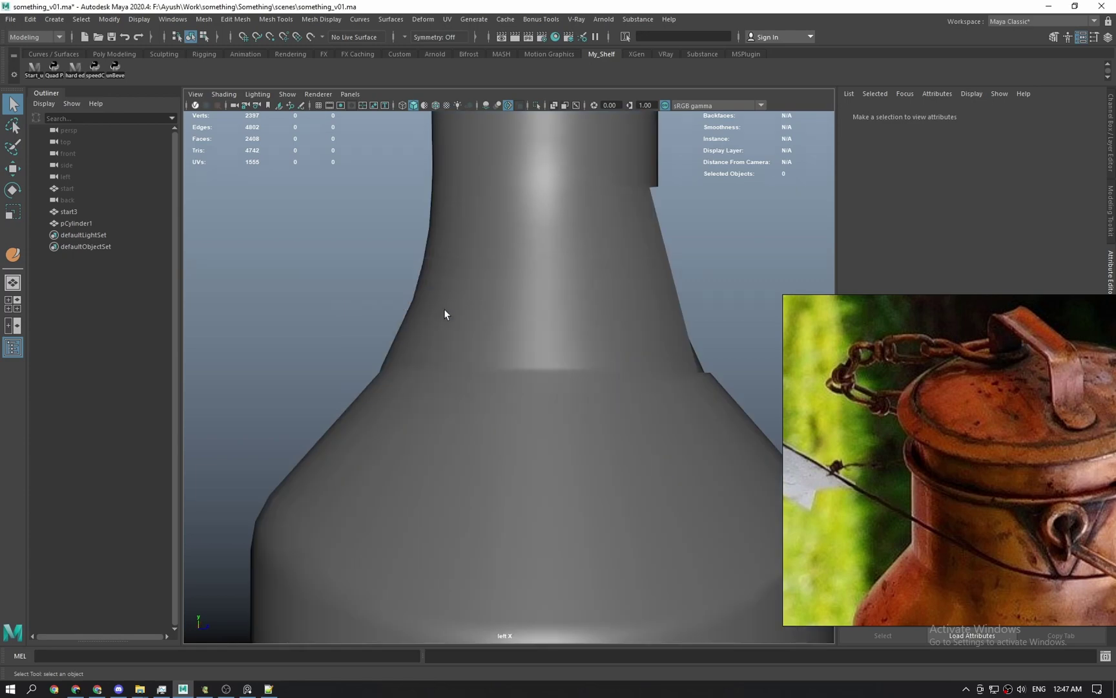
scroll(446, 319, down, 8)
scroll(451, 341, down, 2)
key(space)
drag(359, 343, 466, 313)
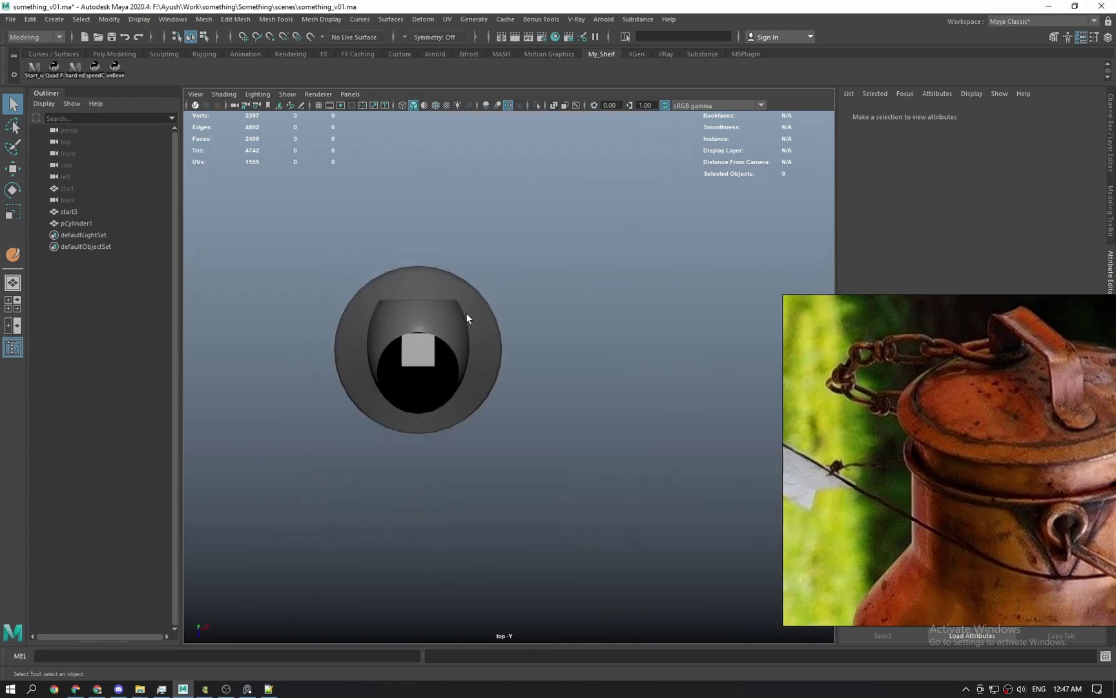
Create a large polygon plane, pPlane1, drawn out beside the can body in a side view.
shift+right_click(533, 282)
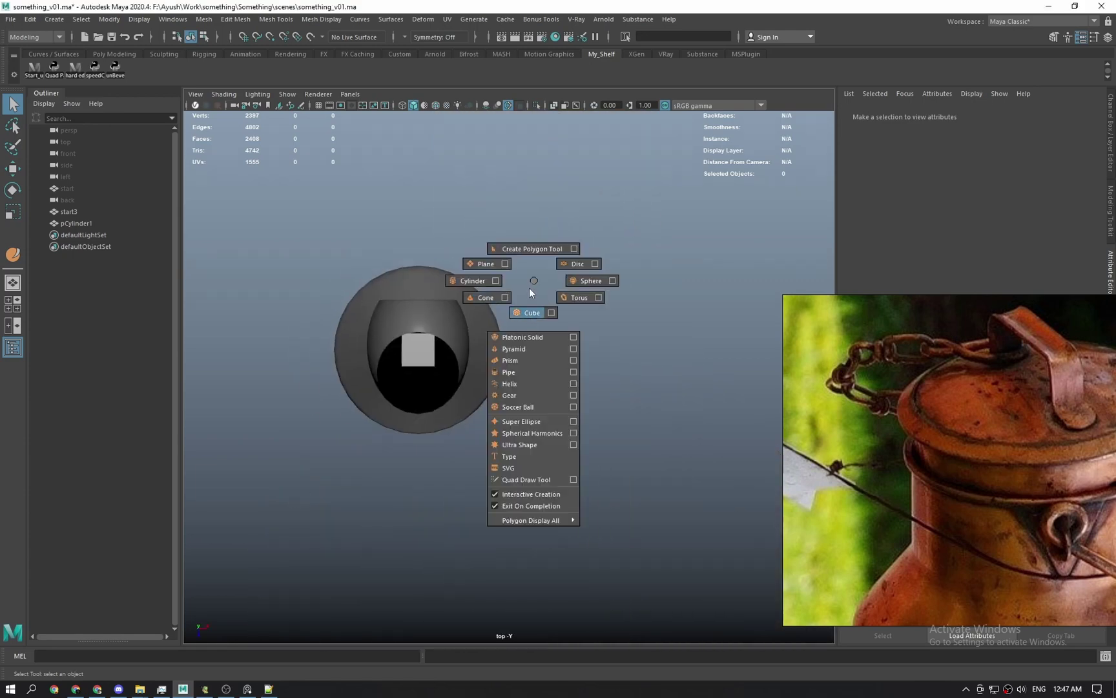
click(486, 264)
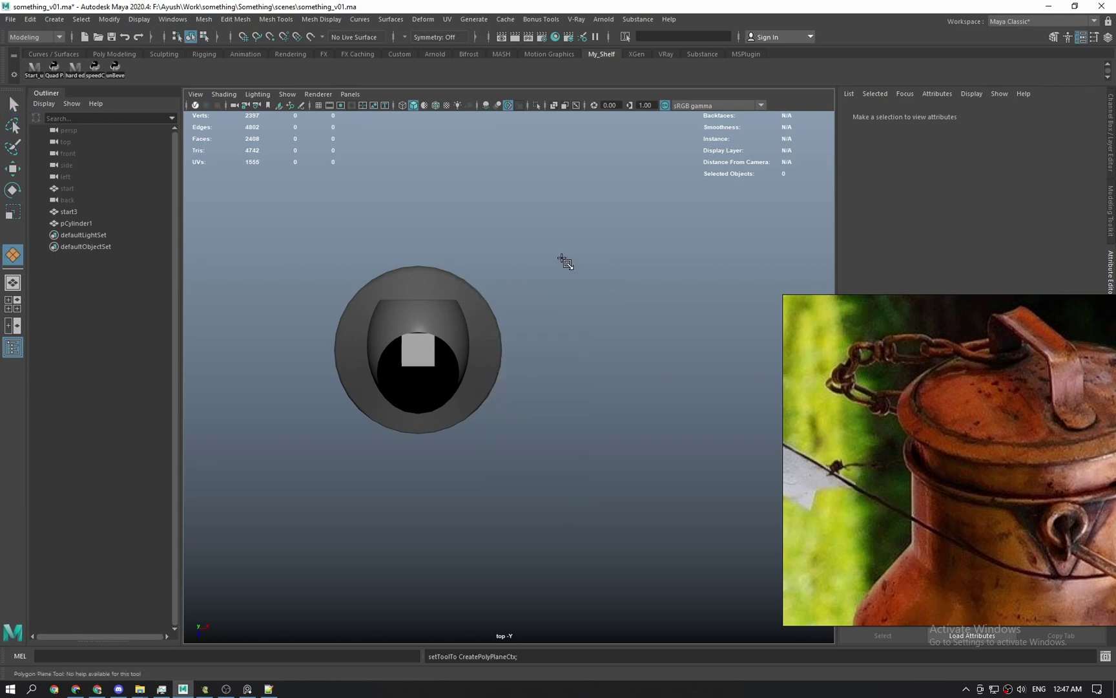
key(space)
drag(557, 308, 555, 323)
scroll(530, 323, down, 2)
drag(321, 242, 559, 522)
drag(558, 522, 681, 553)
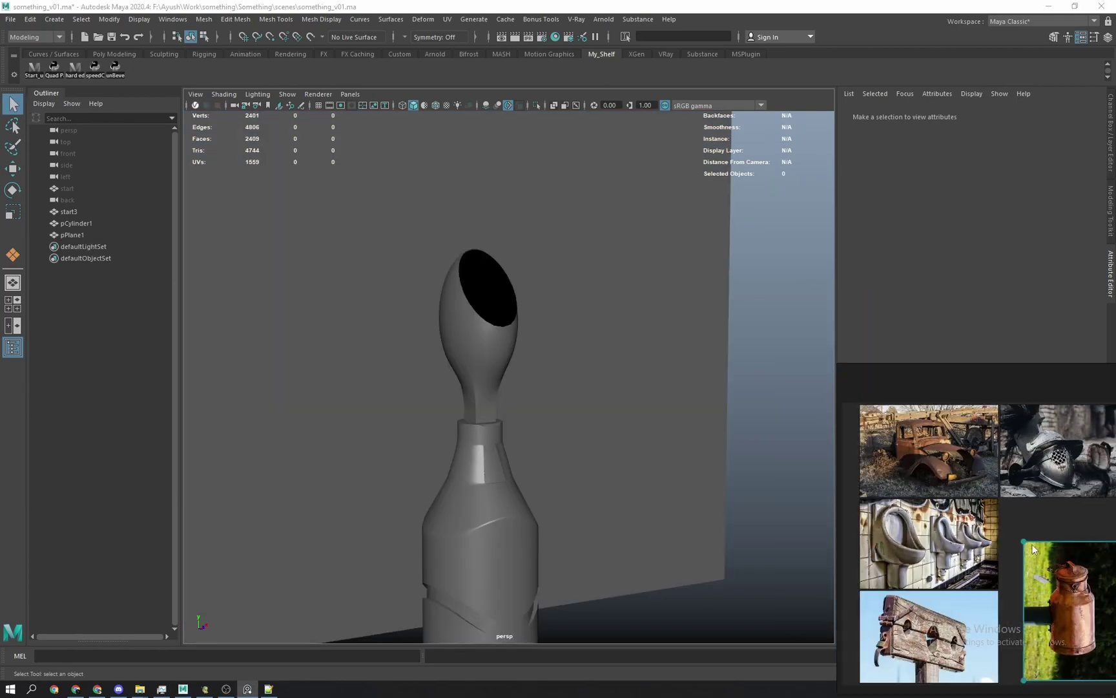
scroll(965, 503, up, 5)
scroll(965, 502, up, 3)
scroll(963, 499, down, 4)
scroll(957, 496, up, 4)
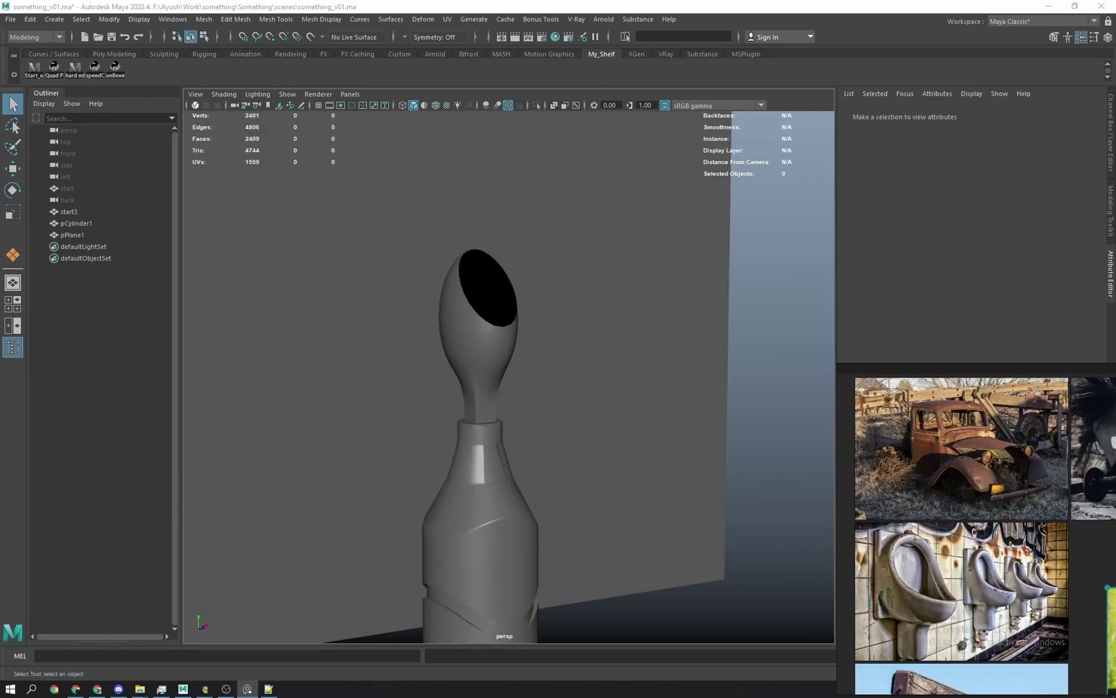
scroll(957, 491, up, 3)
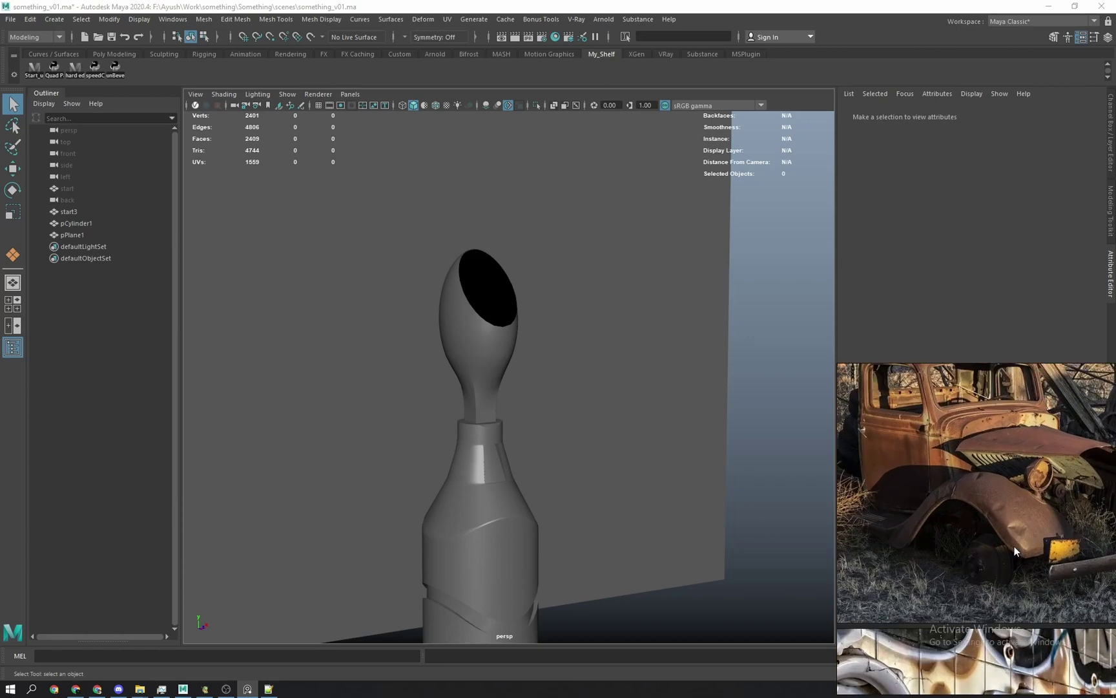
scroll(1014, 551, down, 1)
scroll(714, 363, down, 3)
scroll(600, 485, up, 2)
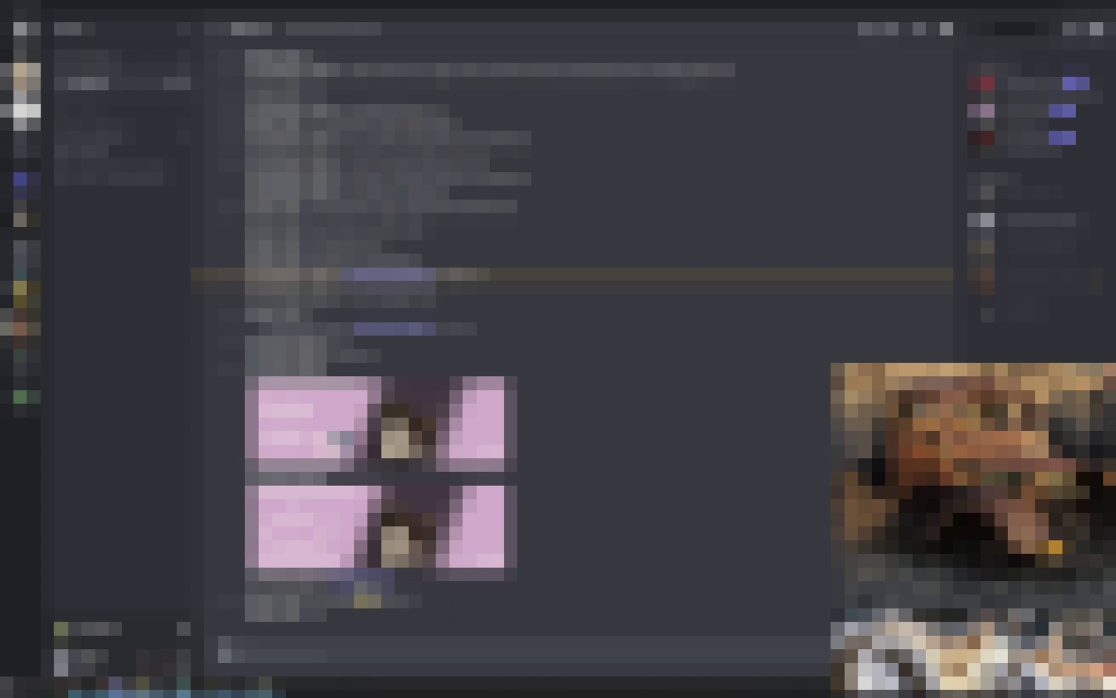
Place the rusty truck reference photo beside the Maya viewport.
mouse_move(143, 686)
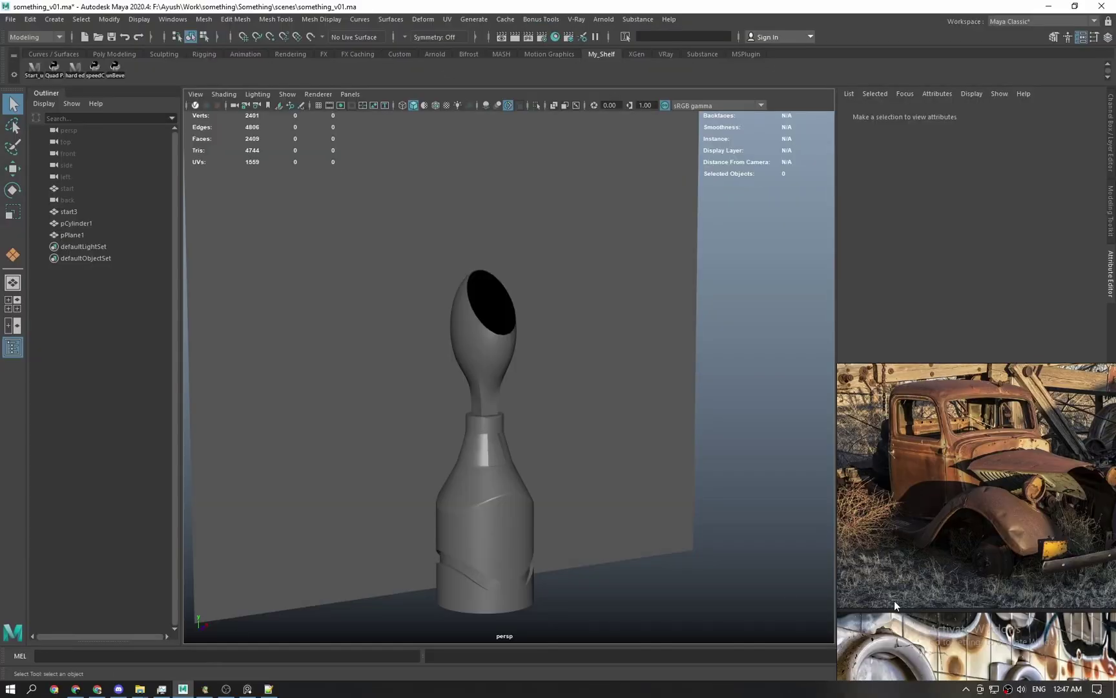
drag(894, 600, 734, 323)
right_drag(734, 324, 785, 394)
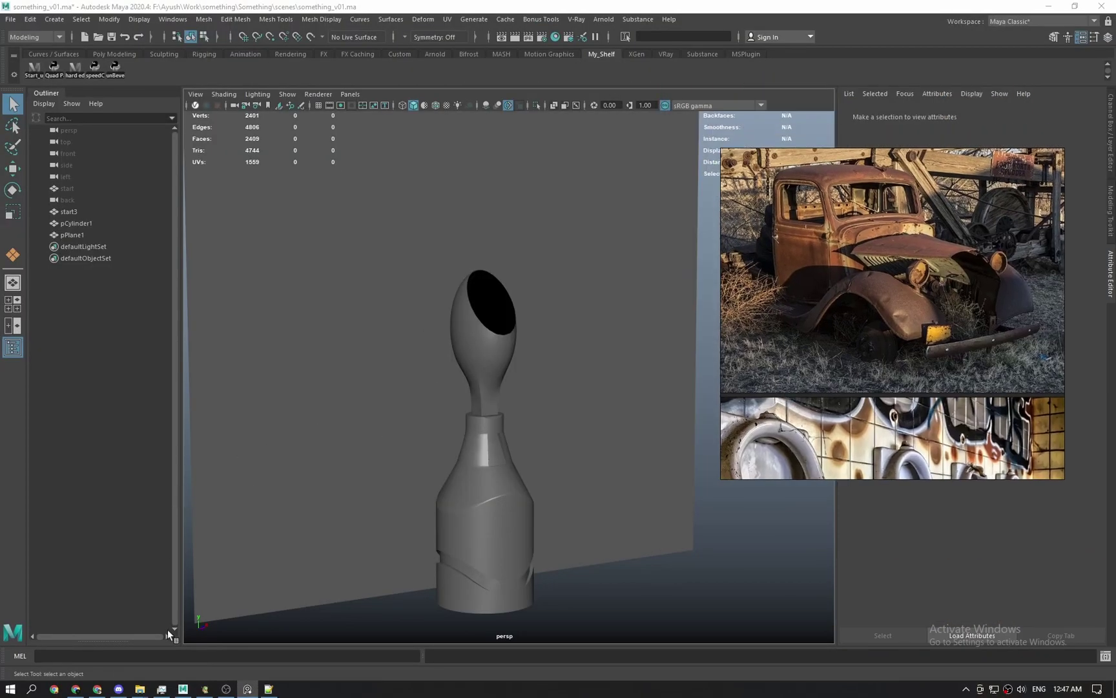
right_drag(883, 345, 945, 385)
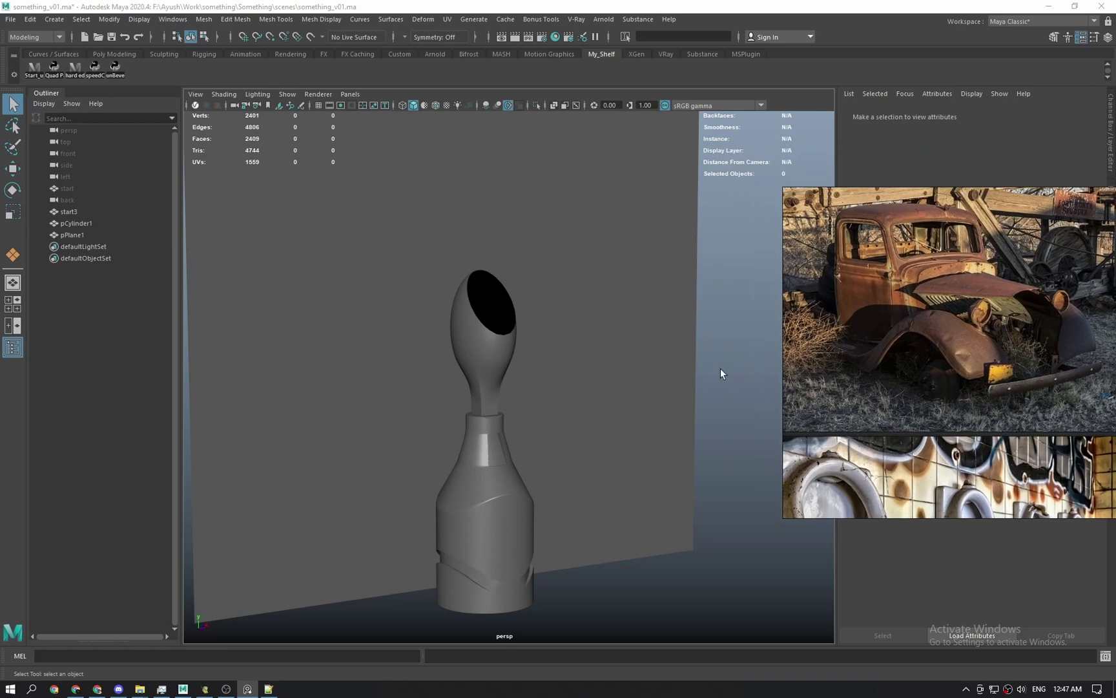
key(alt+Tab)
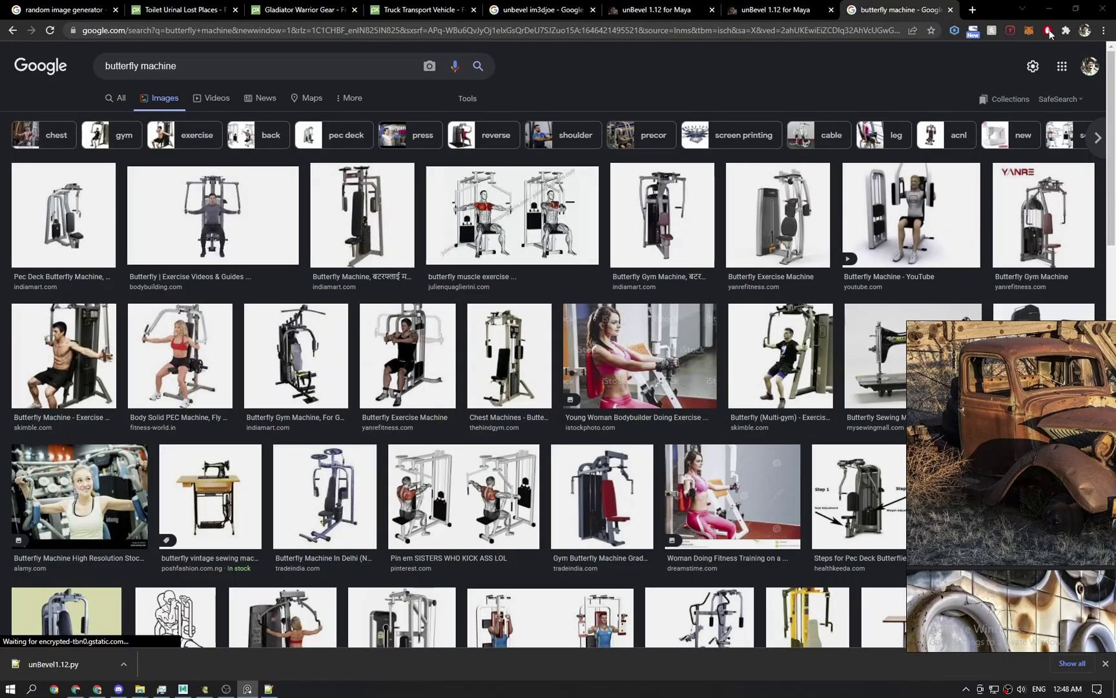
key(alt+Tab)
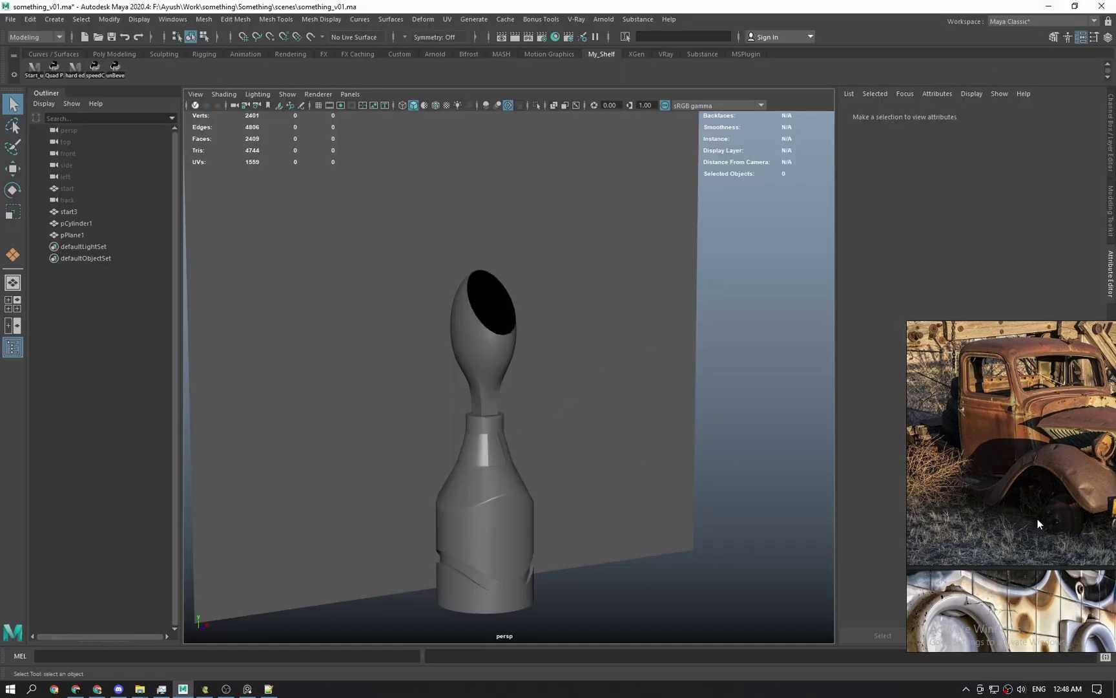
drag(1038, 519, 877, 369)
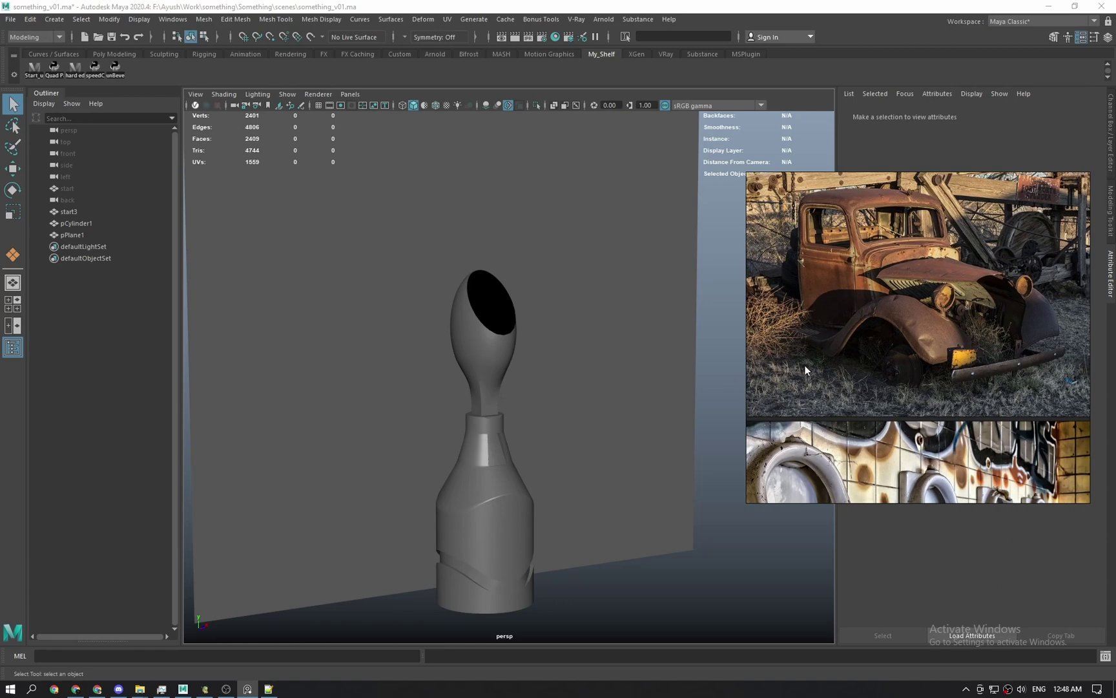
scroll(917, 334, up, 2)
Orbit and zoom around the can body and new plane to inspect the scene.
mouse_move(455, 404)
alt+mouse_down()
mouse_move(479, 416)
mouse_move(467, 420)
alt+mouse_up()
alt+right_drag(466, 420, 505, 519)
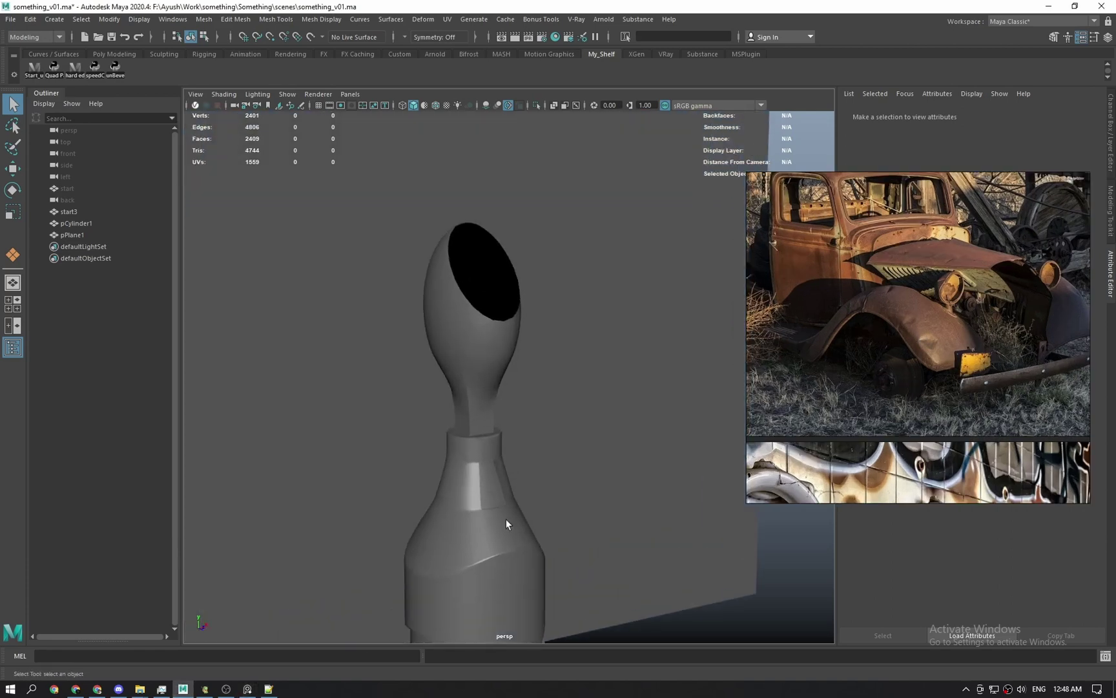
alt+drag(506, 519, 506, 484)
alt+middle_drag(506, 484, 504, 452)
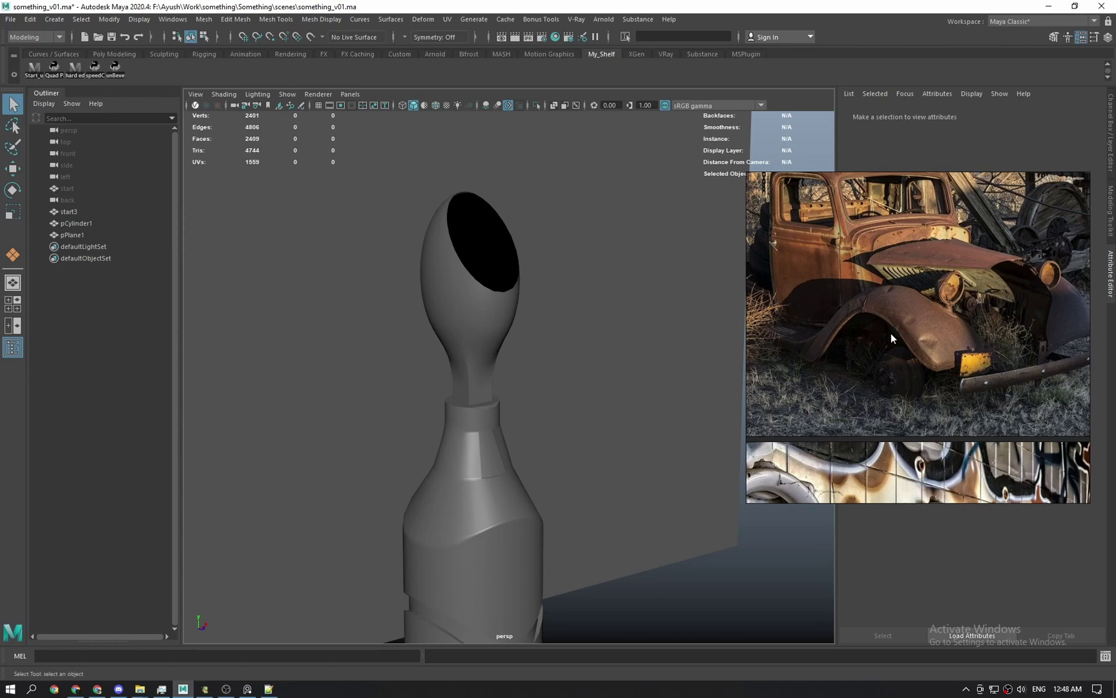
scroll(518, 398, down, 4)
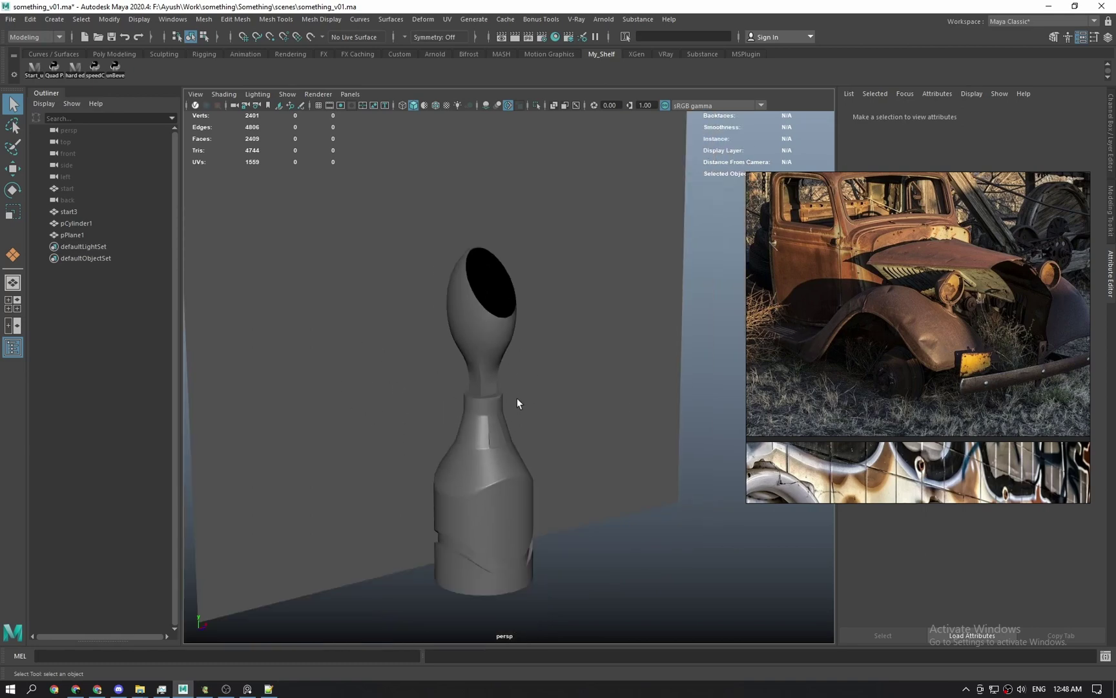
mouse_move(517, 398)
alt+mouse_down()
mouse_move(529, 400)
mouse_move(507, 413)
alt+mouse_up()
scroll(491, 465, up, 3)
alt+drag(486, 497, 467, 503)
Frame the bottle in the front view around pPlane1, then deselect it.
click(407, 397)
key(space)
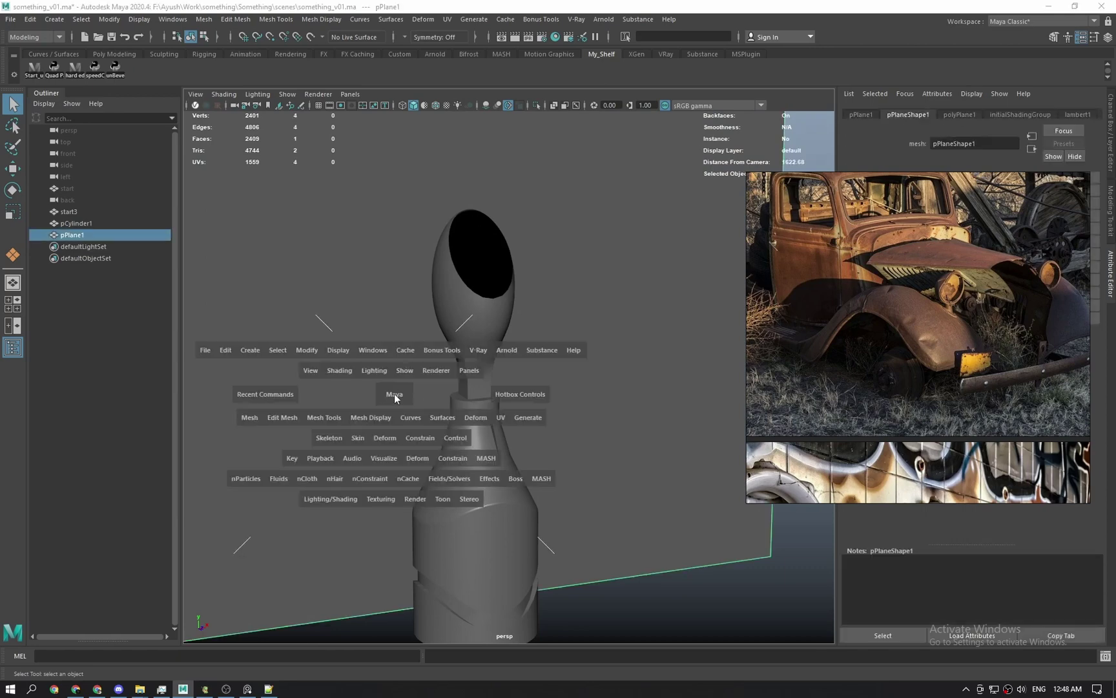
drag(394, 395, 393, 422)
alt+middle_drag(459, 426, 473, 389)
scroll(438, 469, up, 4)
scroll(438, 473, up, 2)
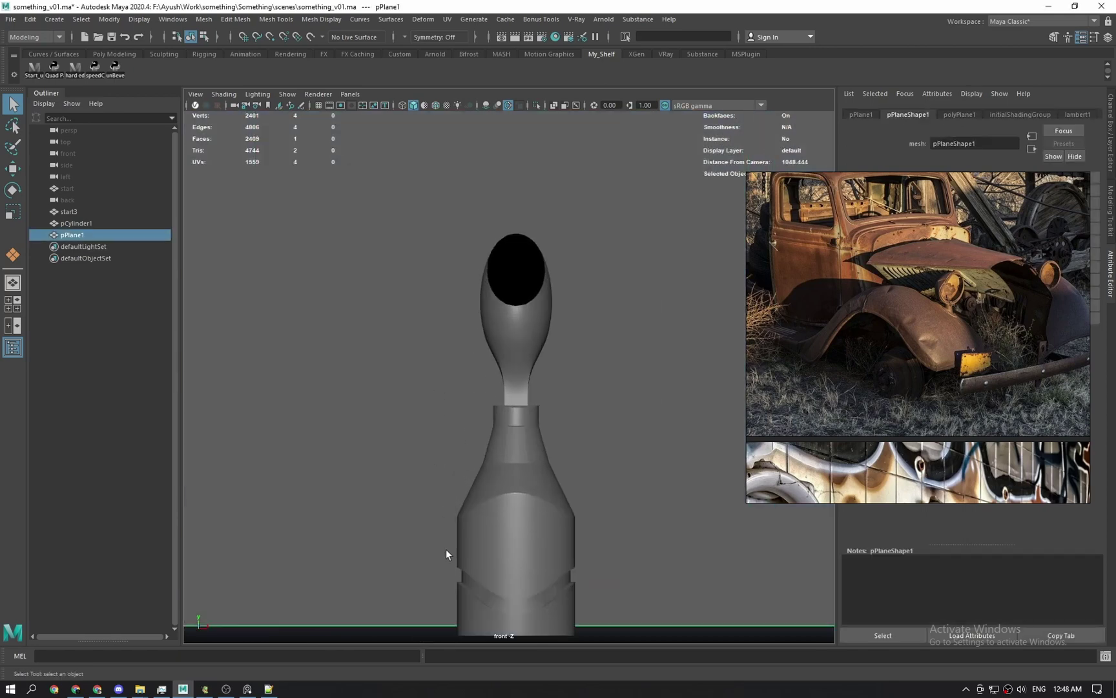
click(424, 342)
scroll(381, 324, down, 3)
scroll(440, 328, up, 2)
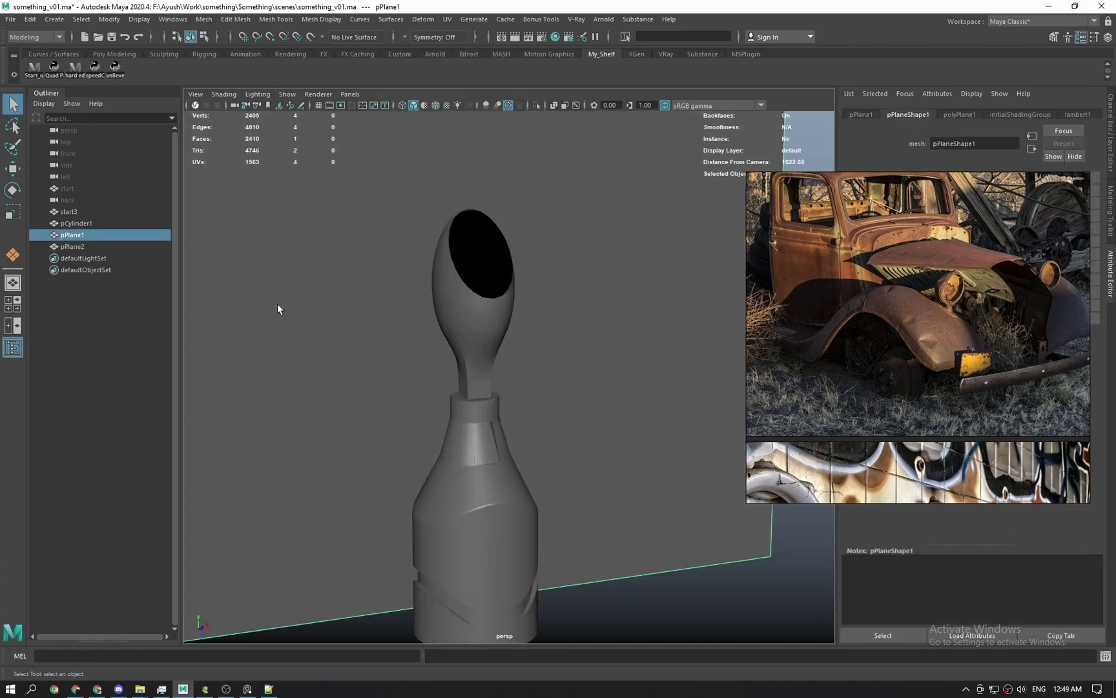
Pick one edge of pPlane2, slide it downward and shrink it to skew the plane.
shift+click(277, 304)
alt+drag(361, 223, 430, 453)
click(373, 378)
key(w)
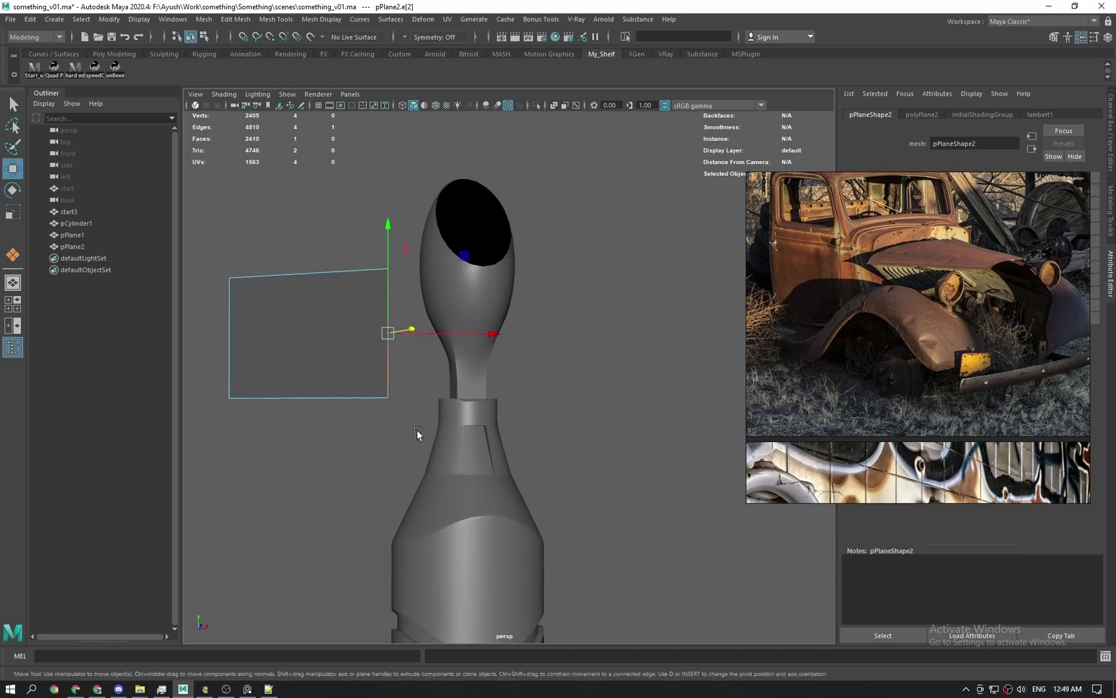
alt+middle_drag(417, 431, 467, 439)
drag(442, 247, 463, 343)
key(r)
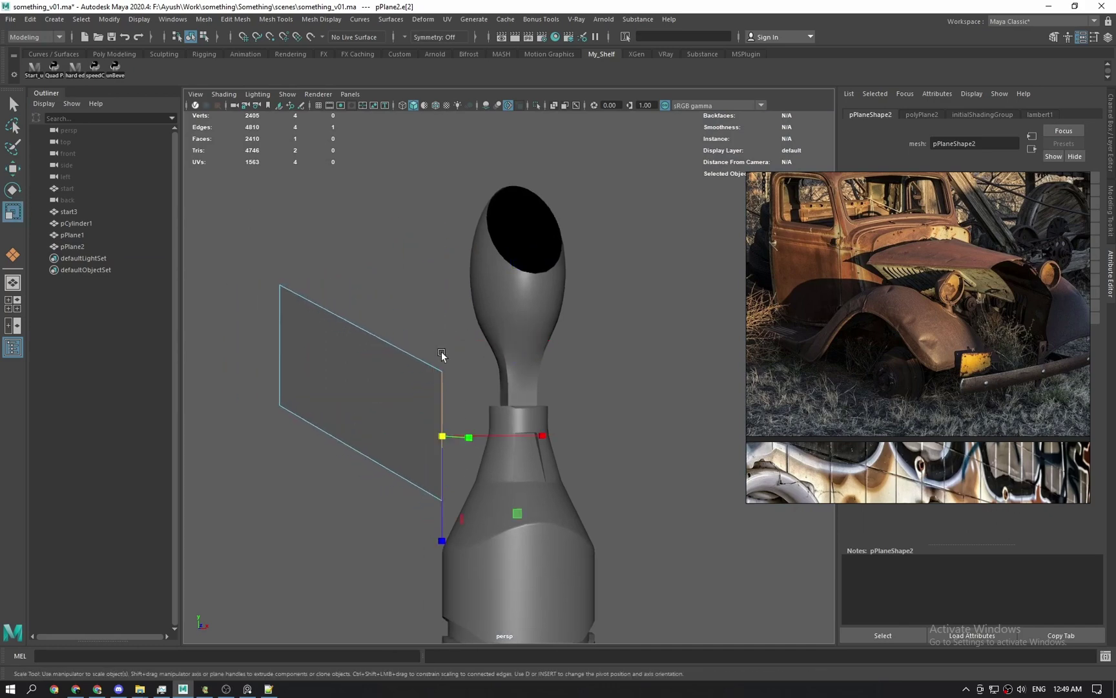
drag(442, 540, 443, 457)
Extrude the selected edge and move it left in the front view.
ctrl+shift+right_click(438, 403)
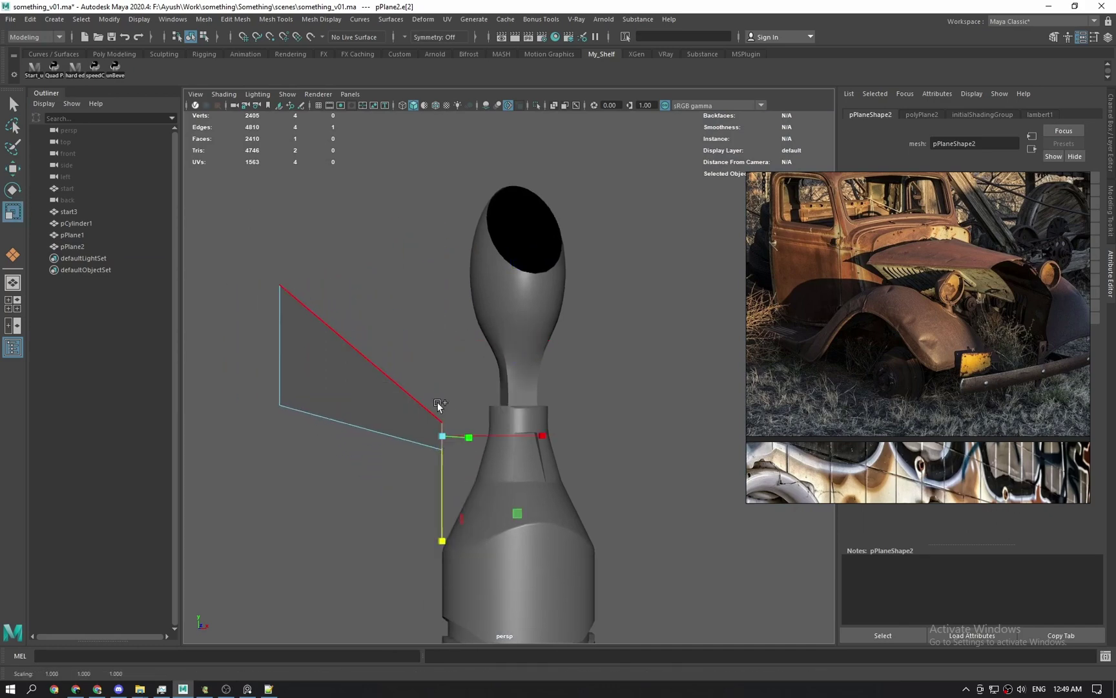
key(w)
ctrl+shift+right_click(439, 426)
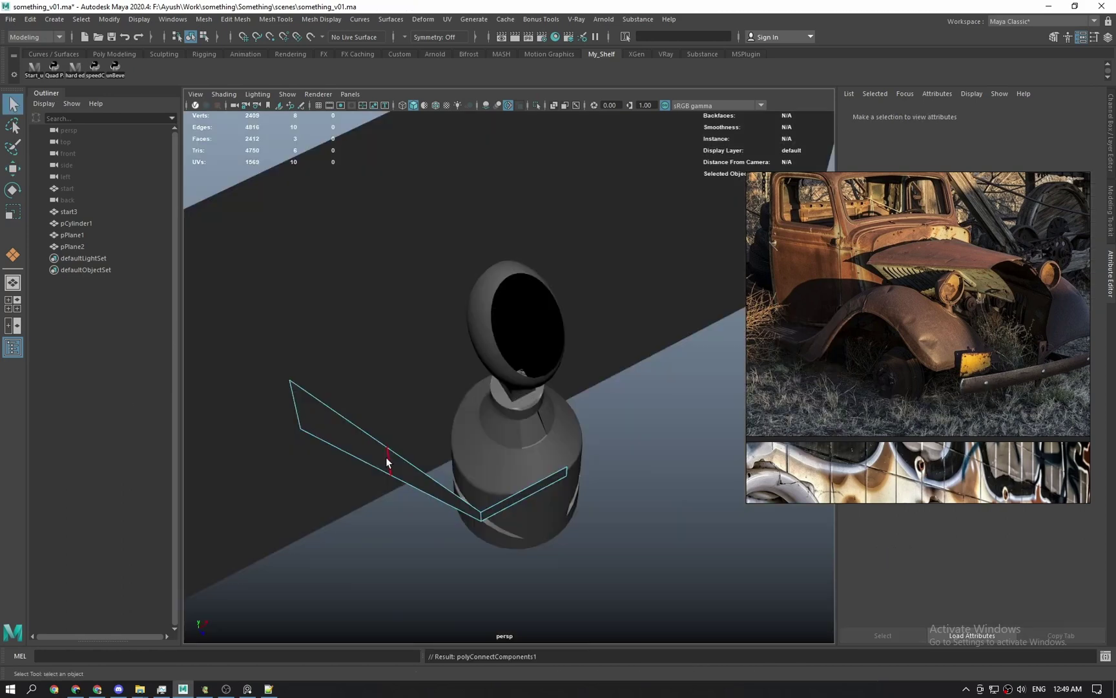
key(space)
drag(386, 463, 391, 482)
key(w)
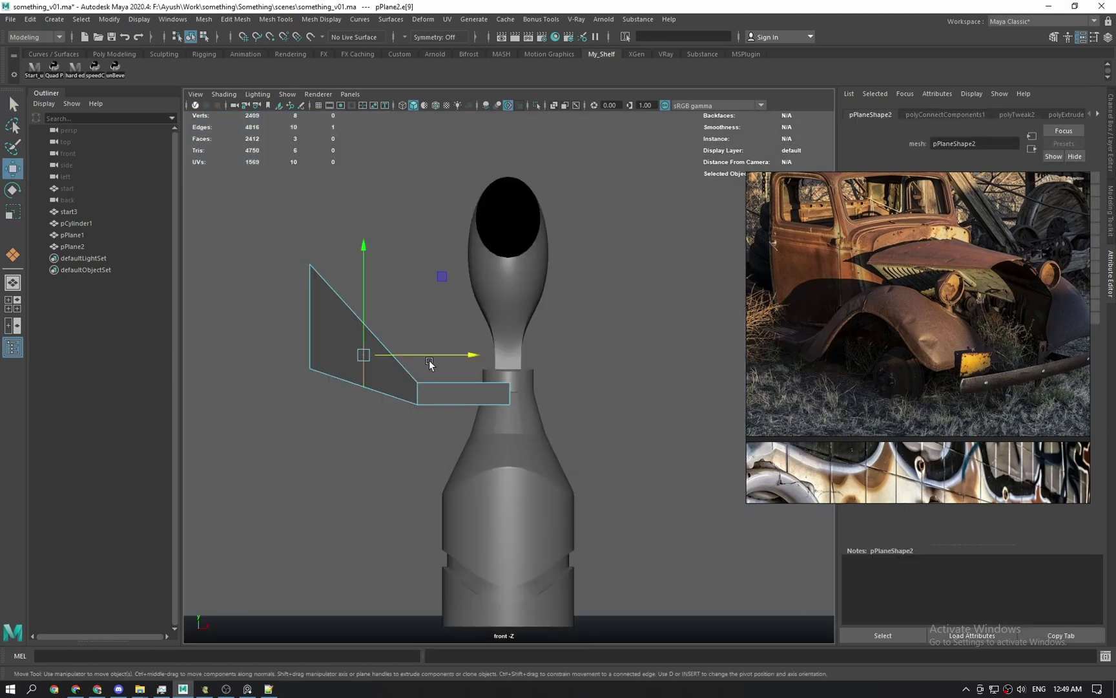
drag(430, 362, 409, 351)
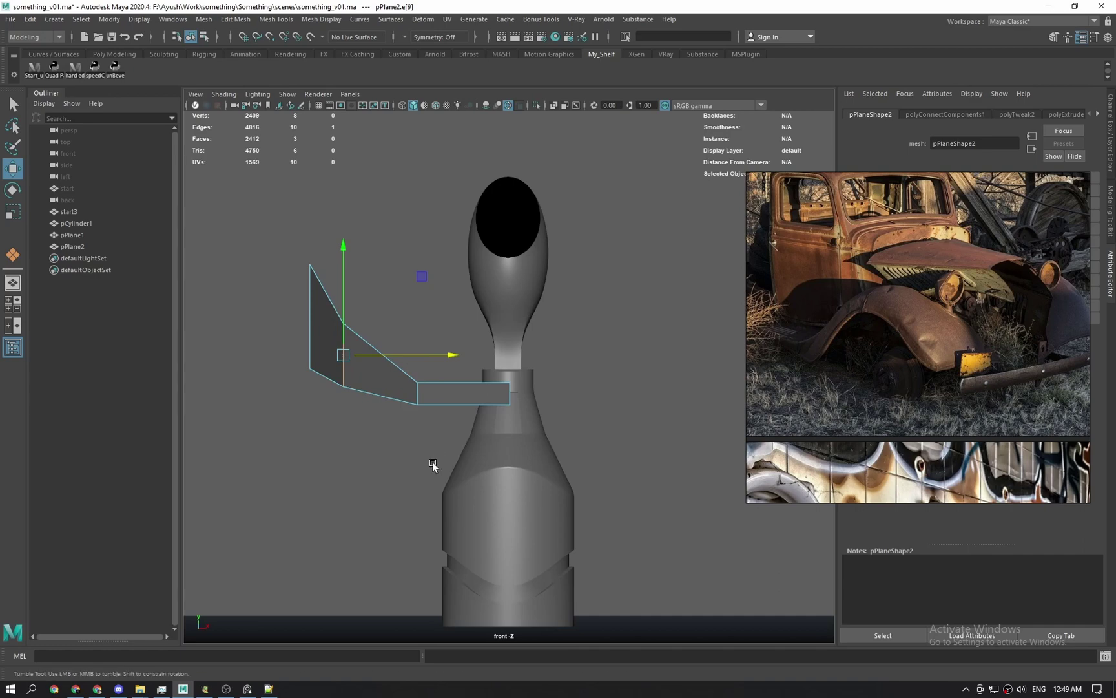
In the top view, shift the edge further left, then right and down.
key(space)
drag(432, 465, 392, 424)
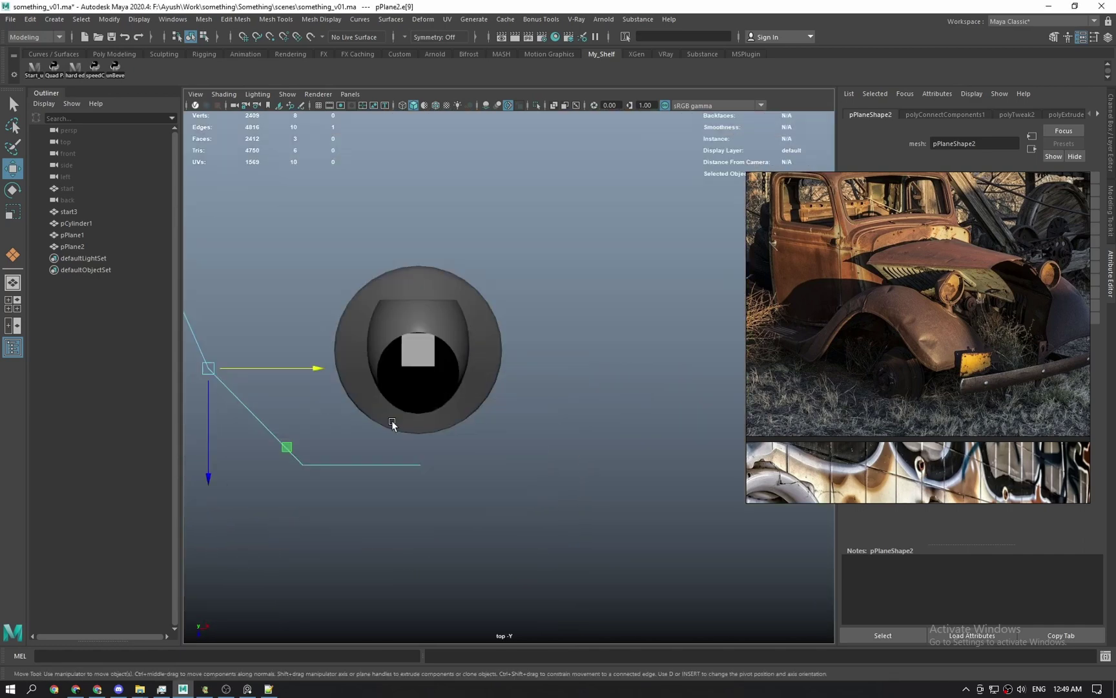
alt+middle_drag(392, 424, 540, 388)
drag(437, 336, 419, 341)
mouse_move(424, 418)
mouse_down()
mouse_move(443, 444)
mouse_move(429, 431)
mouse_up()
Select the panel object and pick its two end vertices.
key(q)
right_drag(470, 416, 574, 293)
click(485, 440)
key(w)
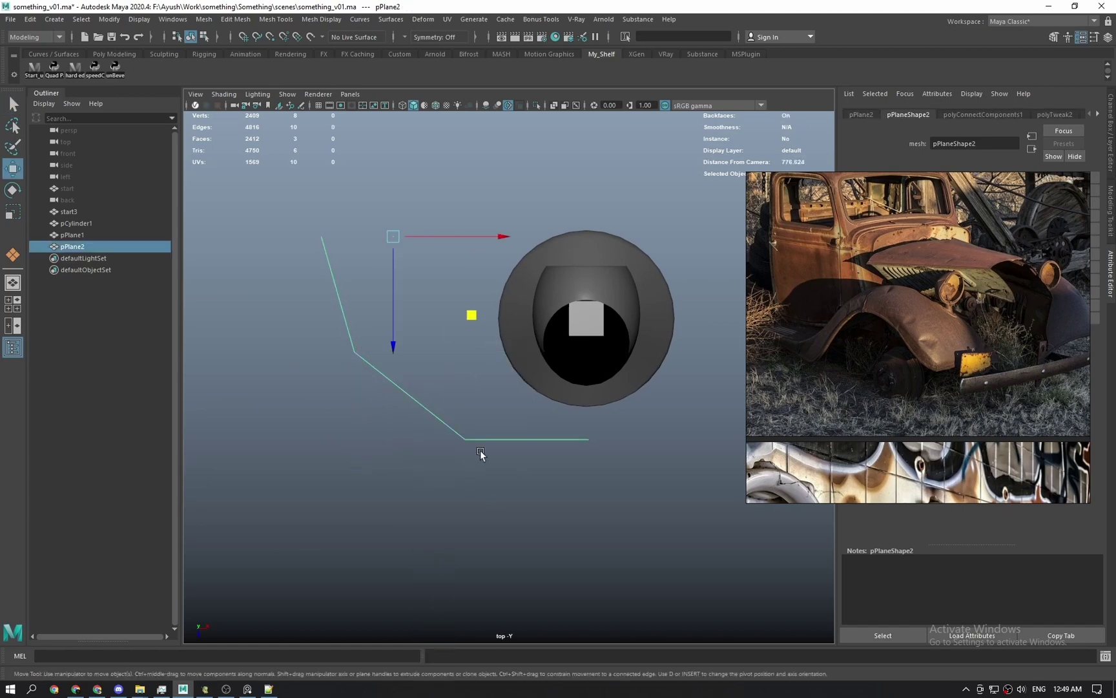
key(q)
right_drag(579, 446, 540, 425)
key(w)
drag(542, 419, 557, 444)
Add an edge loop across the panel and pull its middle vertices down-left to curve the strip.
key(q)
key(g)
right_drag(449, 446, 418, 442)
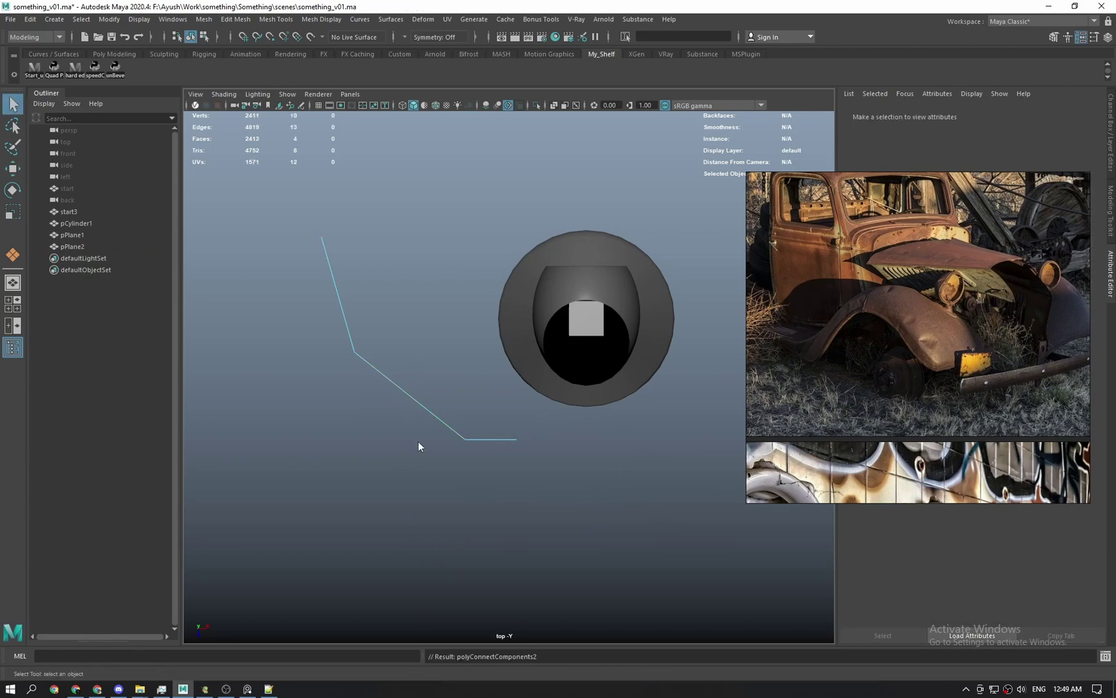
drag(389, 372, 428, 419)
key(w)
drag(485, 475, 470, 491)
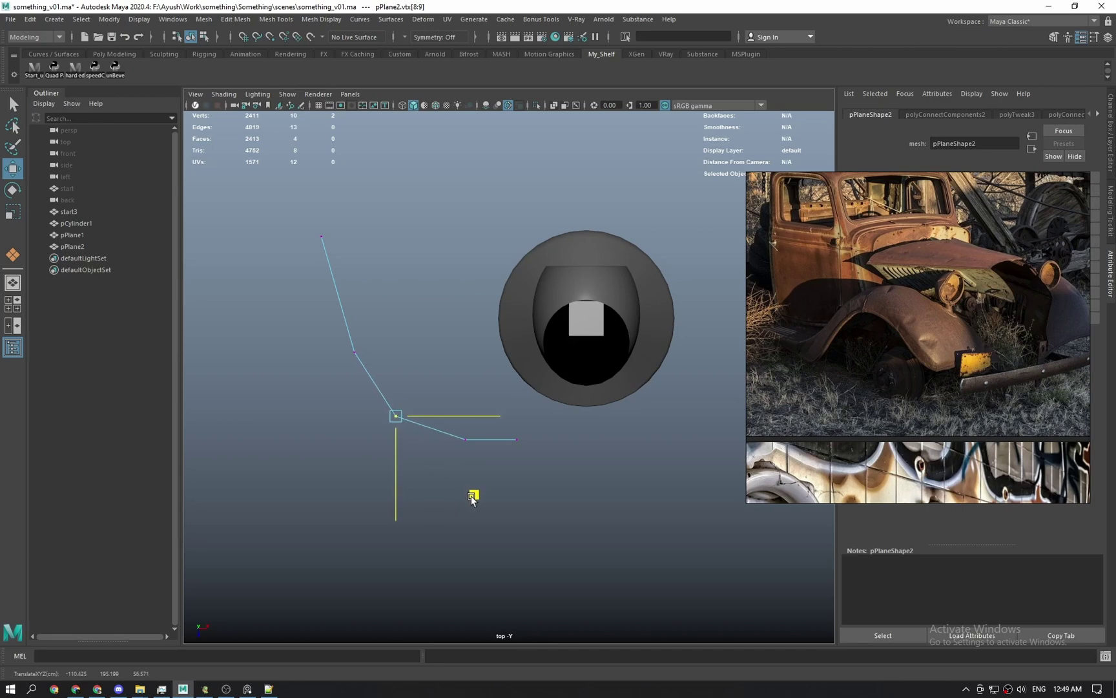
key(q)
key(space)
drag(456, 366, 439, 476)
key(F8)
right_drag(439, 479, 415, 438)
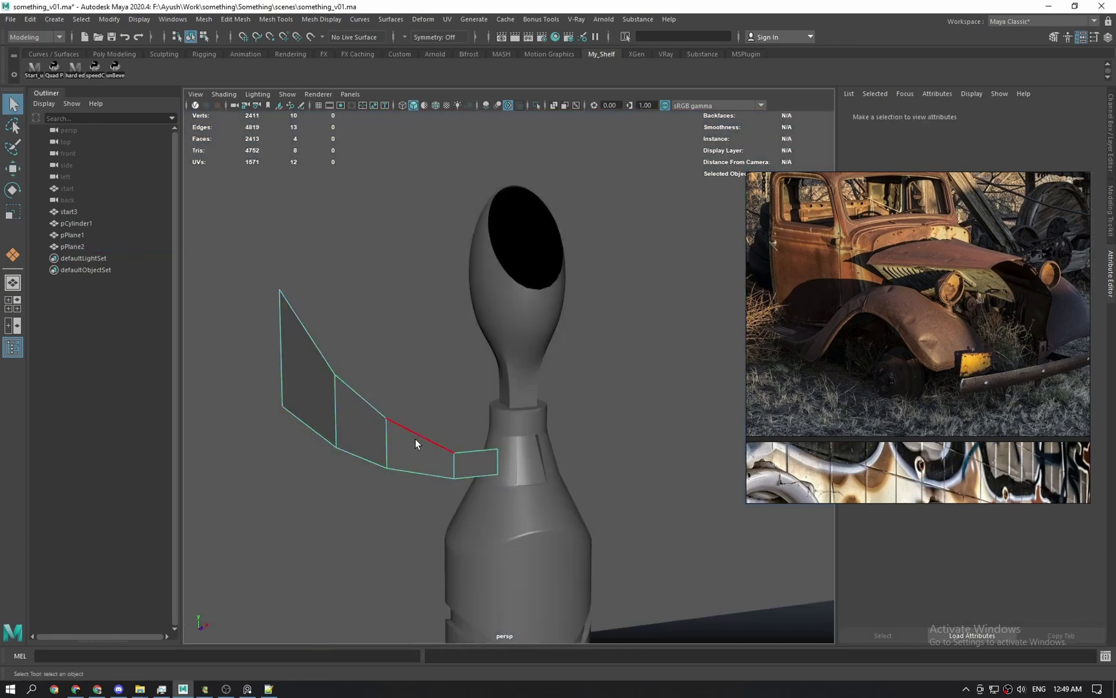
Extrude the panel's border edges into a rim, pushing and scaling it along Z.
click(415, 438)
key(w)
alt+drag(429, 442, 460, 429)
drag(375, 427, 446, 434)
key(r)
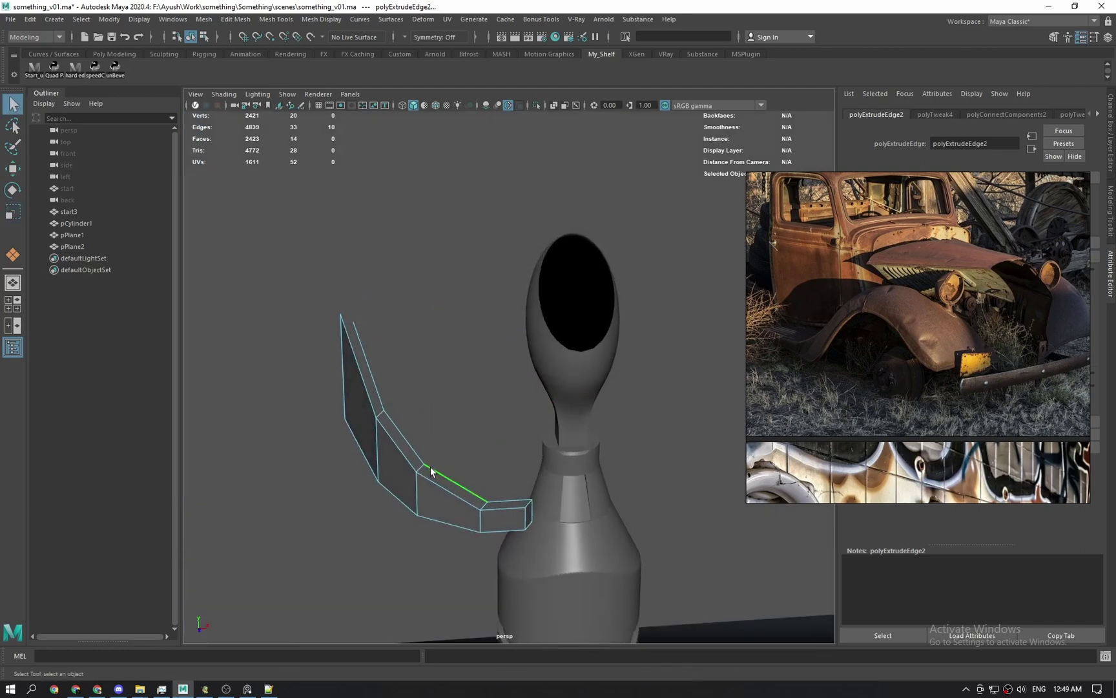
double_click(430, 468)
drag(439, 481, 441, 524)
alt+drag(439, 482, 388, 413)
Extrude the rim edges again, isolate the panel and select its left-end vertices.
key(w)
key(ctrl+e)
key(q)
key(ctrl+1)
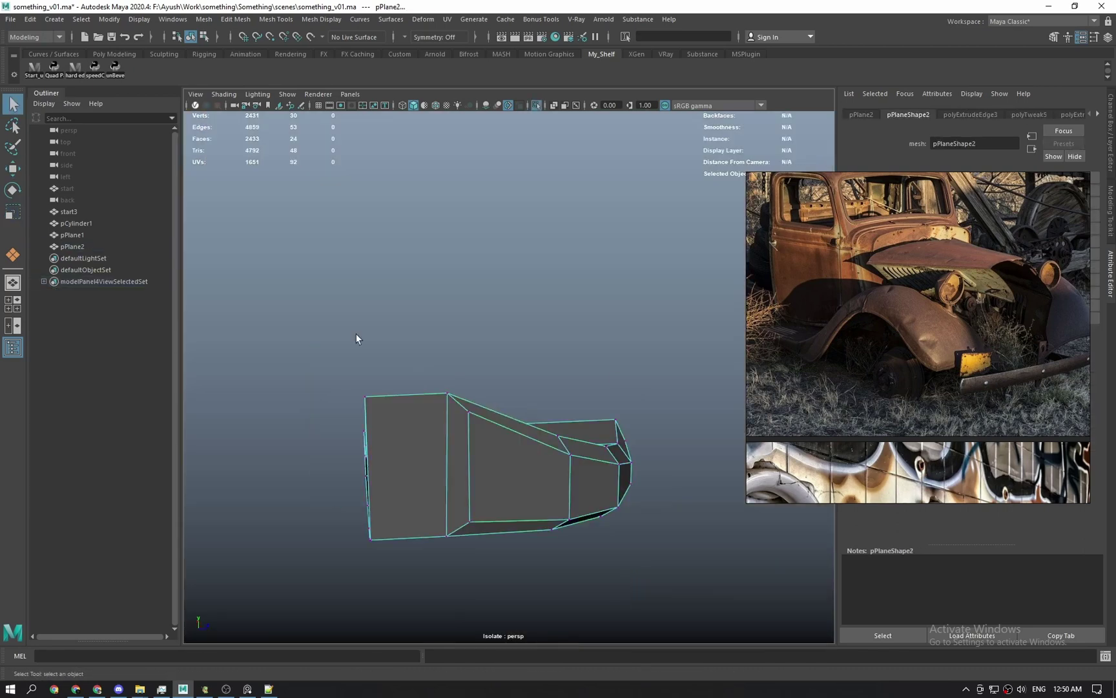
drag(356, 337, 394, 549)
key(w)
alt+drag(414, 478, 494, 446)
Cut new edges across the panel by connecting an edge ring.
shift+right_drag(605, 431, 545, 426)
alt+drag(540, 459, 466, 504)
click(466, 543)
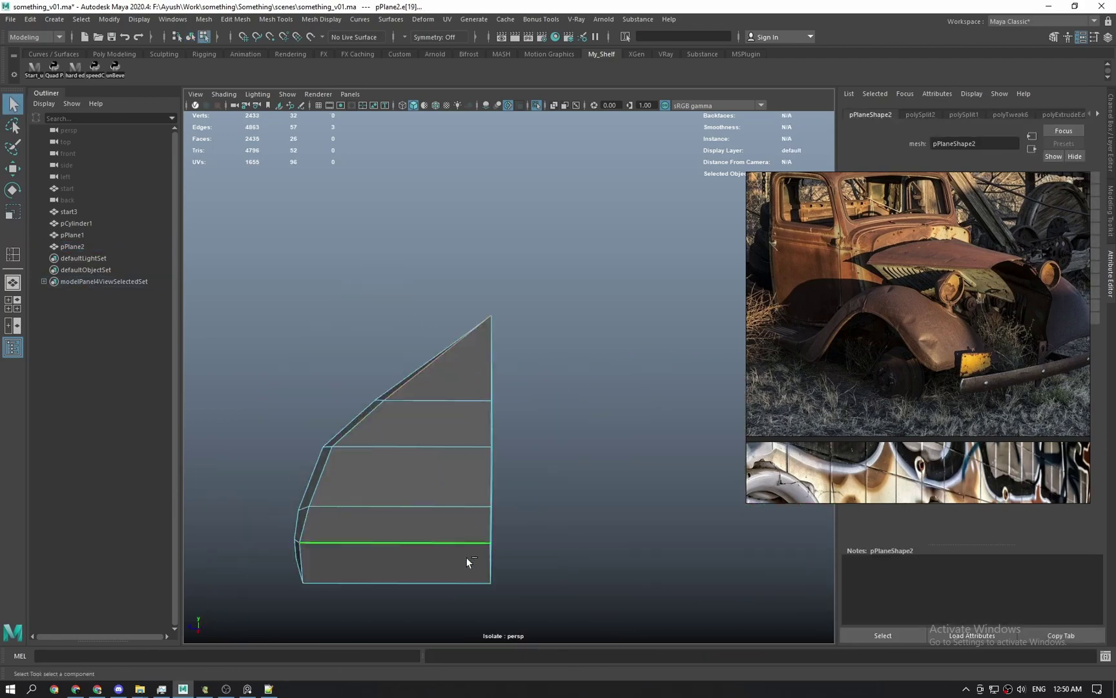
shift+double_click(453, 507)
shift+right_drag(420, 511, 386, 502)
key(w)
alt+drag(386, 503, 465, 491)
Raise a vertex along Y and move end vertices to reshape the panel's end.
shift+right_drag(486, 474, 427, 473)
click(486, 473)
key(q)
alt+drag(491, 465, 538, 488)
key(w)
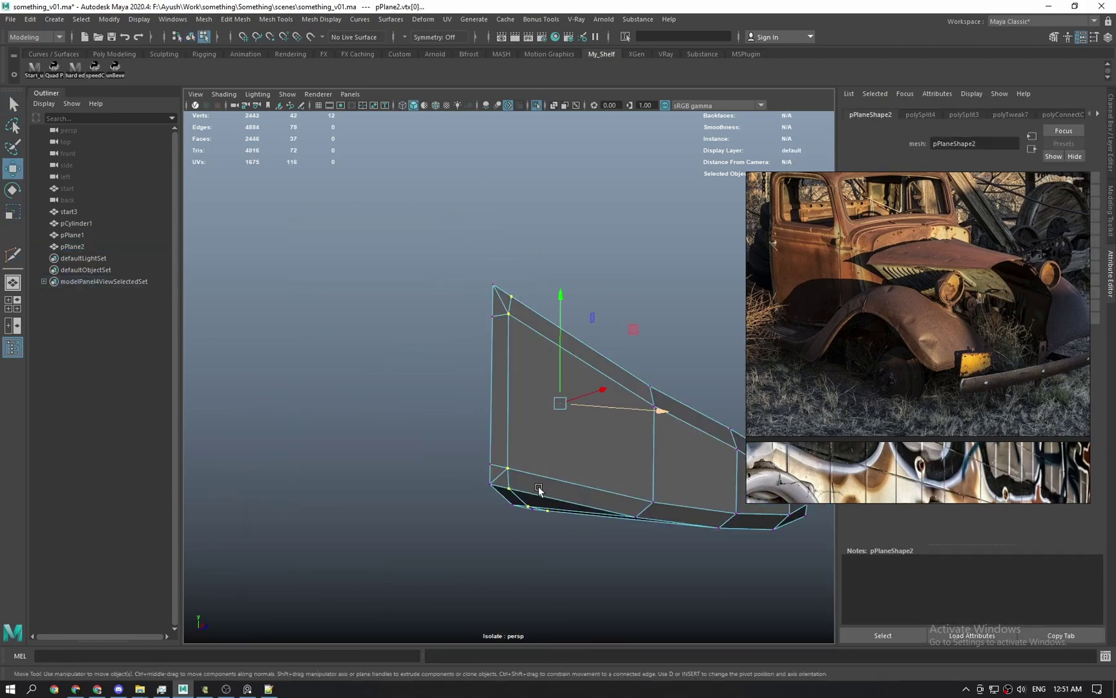
drag(431, 278, 429, 310)
key(q)
Show all objects again and move the panel along X toward the can body.
alt+drag(479, 452, 468, 414)
click(468, 413)
key(ctrl+1)
key(w)
drag(510, 315, 558, 319)
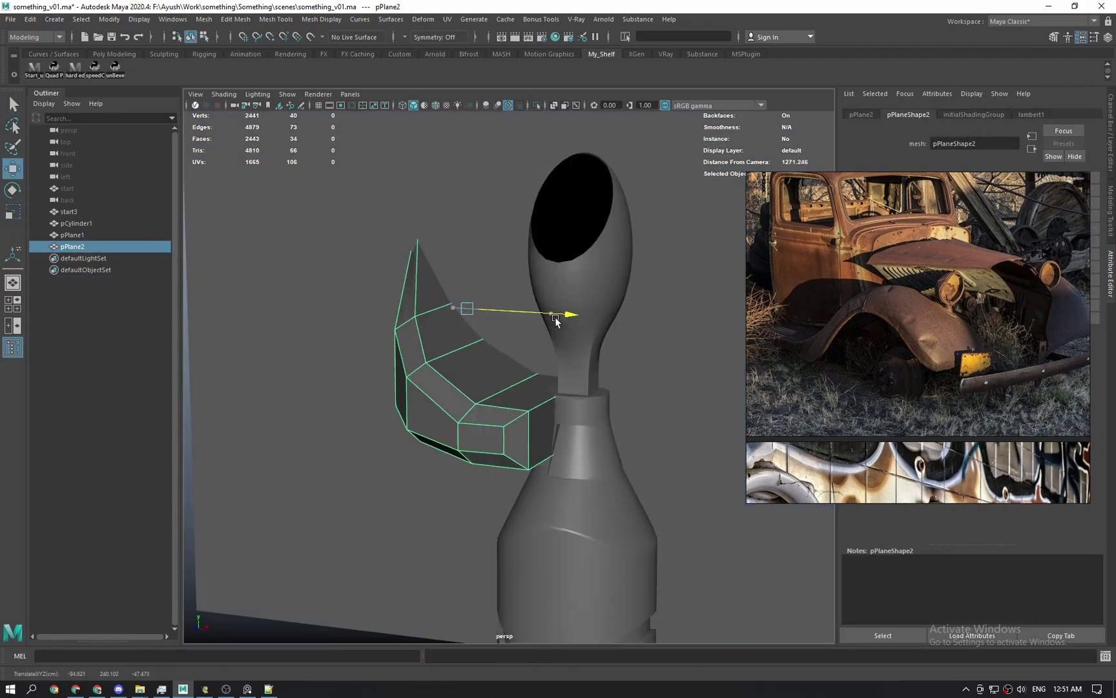
alt+drag(504, 504, 491, 570)
key(q)
click(489, 466)
key(F11)
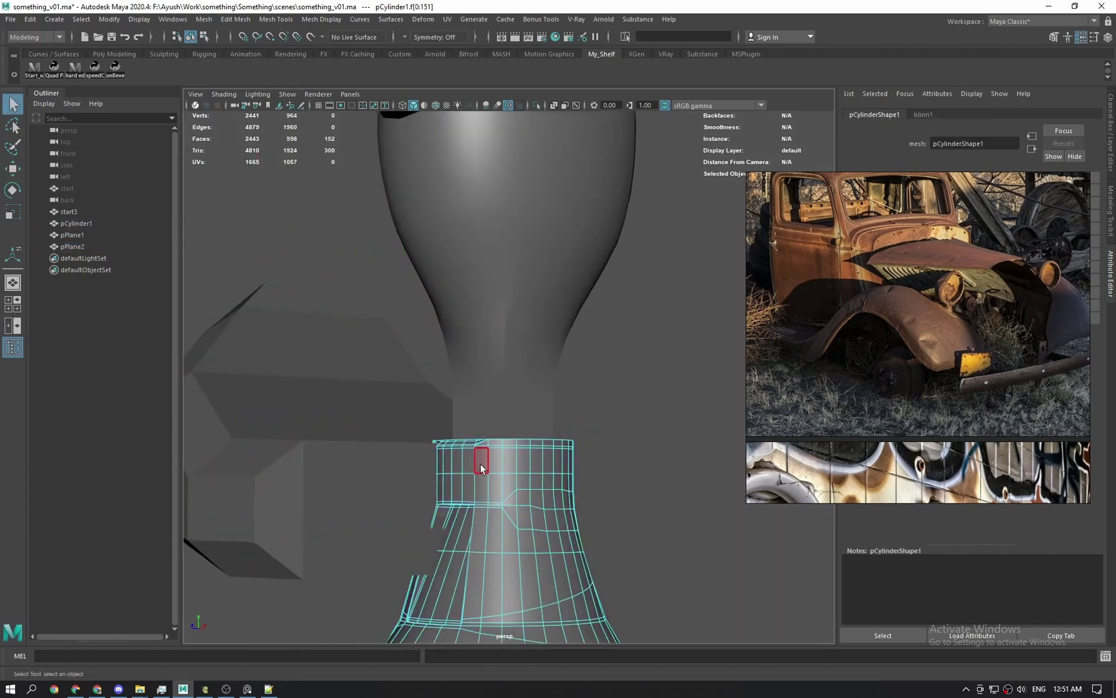
Duplicate the ring of faces at the can's top and isolate the copy.
click(470, 464)
double_click(471, 464)
shift+right_drag(471, 465, 466, 607)
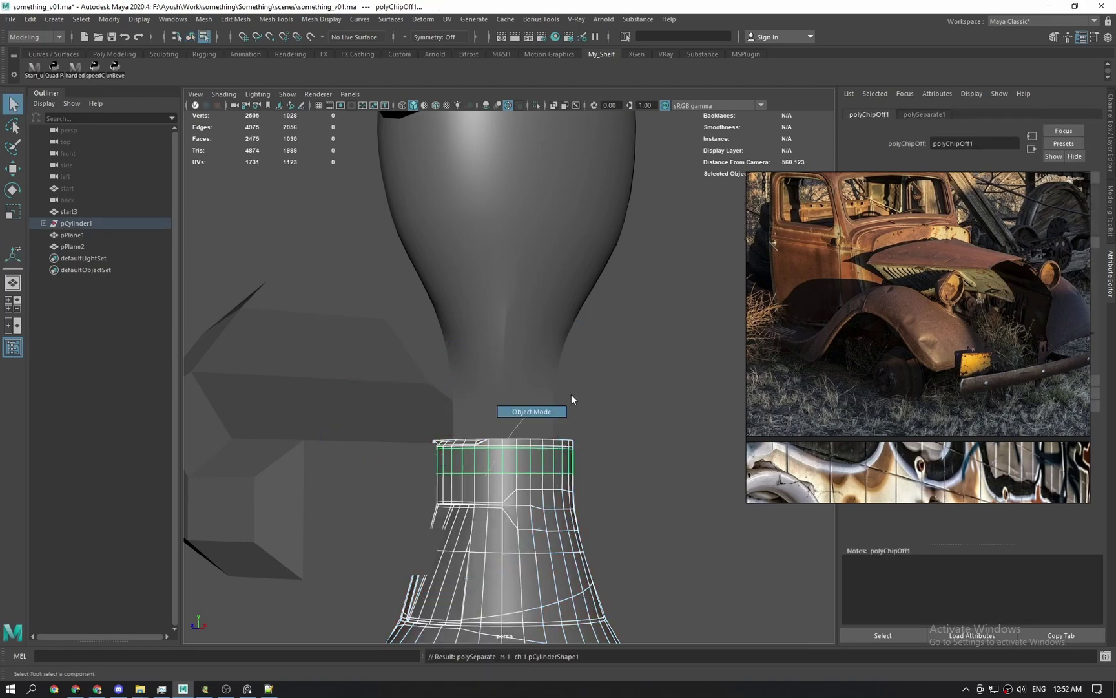
click(531, 460)
click(530, 459)
drag(522, 441, 529, 494)
click(529, 462)
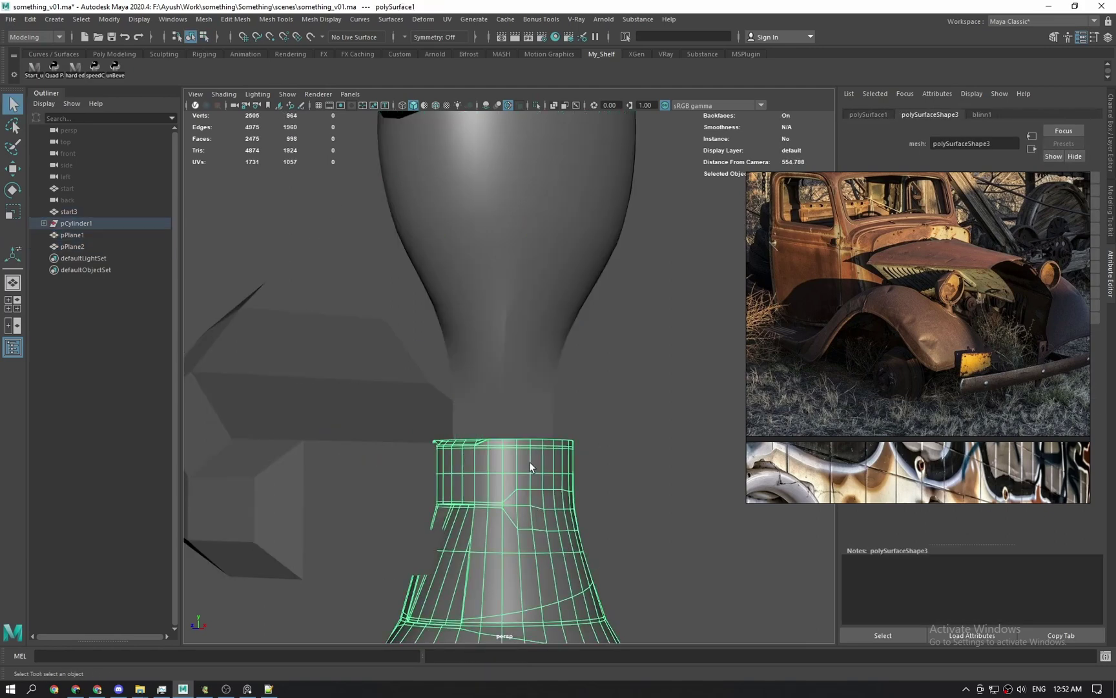
click(486, 458)
key(ctrl+1)
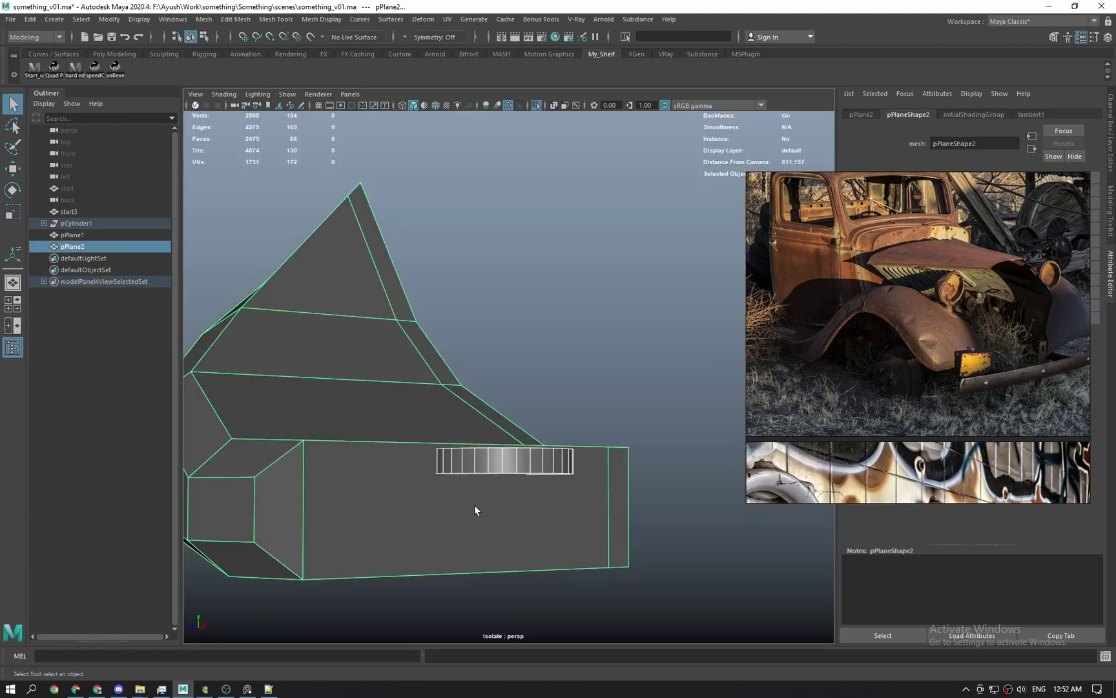
Select the copied ring's edge loop and stretch it taller along Y.
alt+drag(474, 505, 562, 622)
click(561, 622)
double_click(526, 478)
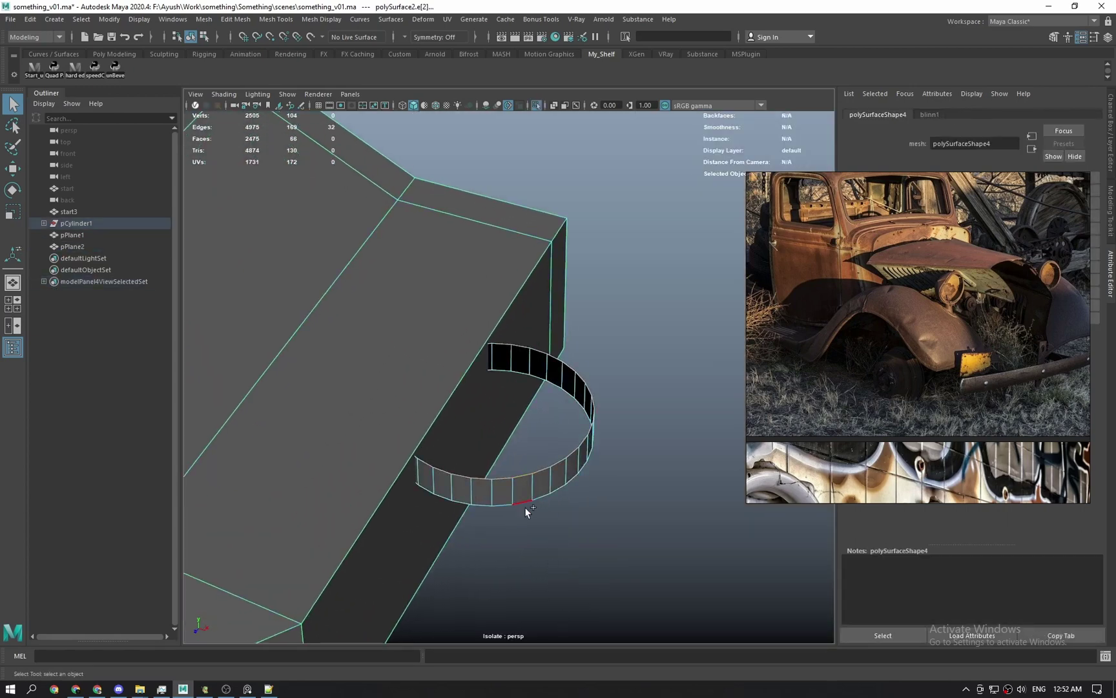
key(r)
key(q)
alt+drag(531, 498, 508, 437)
key(r)
drag(495, 374, 524, 4)
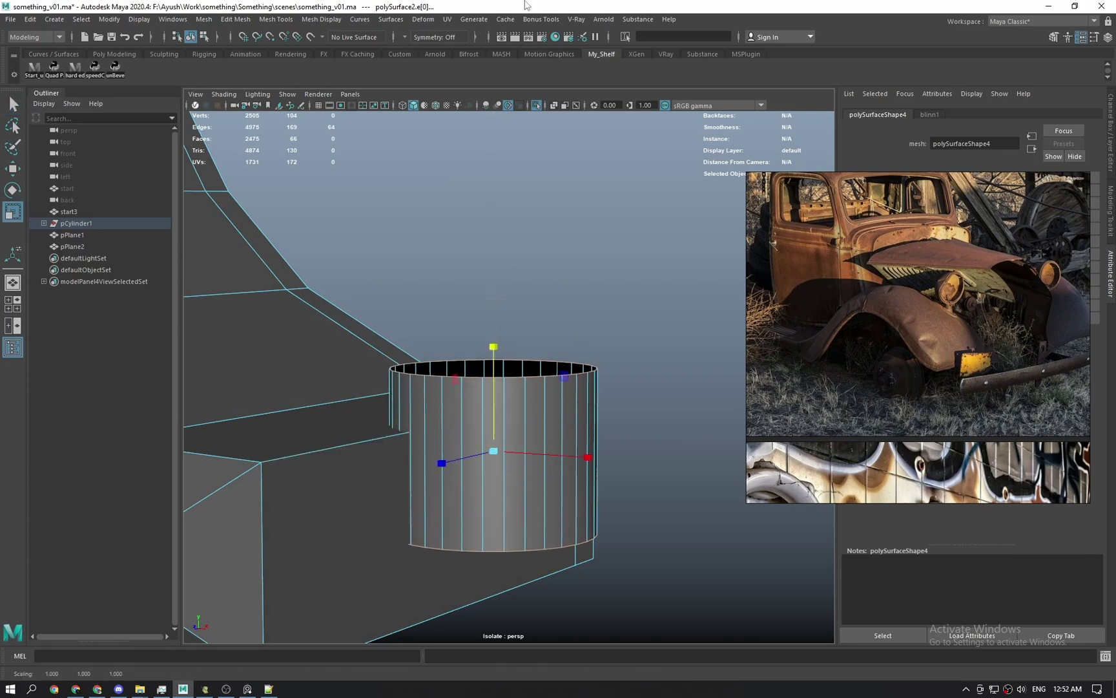
Cap the ring's open top with Fill Hole and bring back the full scene.
key(q)
shift+right_drag(499, 374, 484, 530)
right_drag(560, 323, 574, 323)
scroll(575, 324, down, 5)
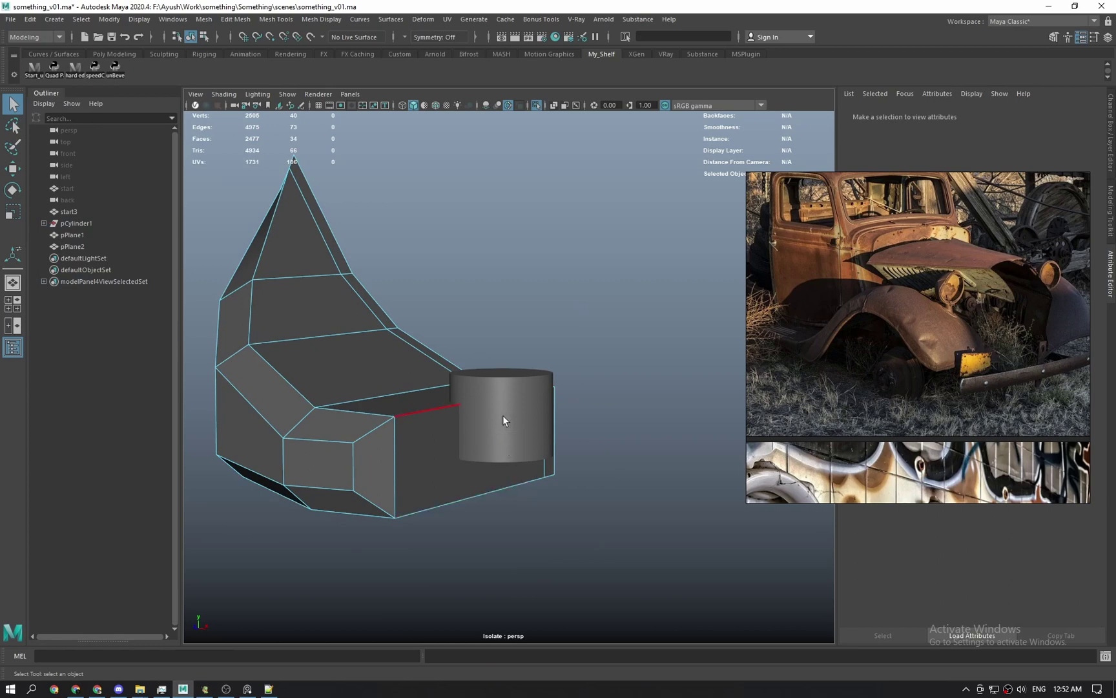
right_drag(503, 415, 539, 362)
click(512, 398)
key(ctrl+1)
mouse_move(513, 425)
alt+mouse_down()
mouse_move(536, 439)
mouse_move(509, 444)
mouse_move(532, 428)
alt+mouse_up()
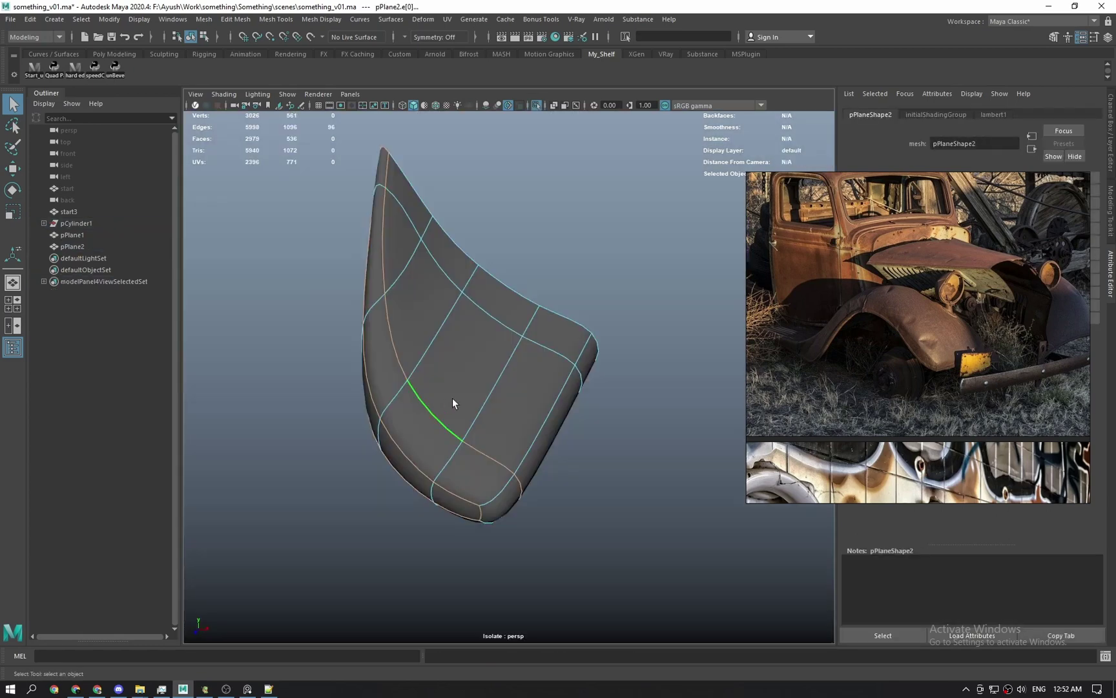
Crease the selected panel edges and commit the crease amount.
shift+right_click(400, 354)
click(378, 410)
mouse_move(491, 381)
middle_down()
mouse_move(539, 379)
mouse_move(490, 378)
middle_up()
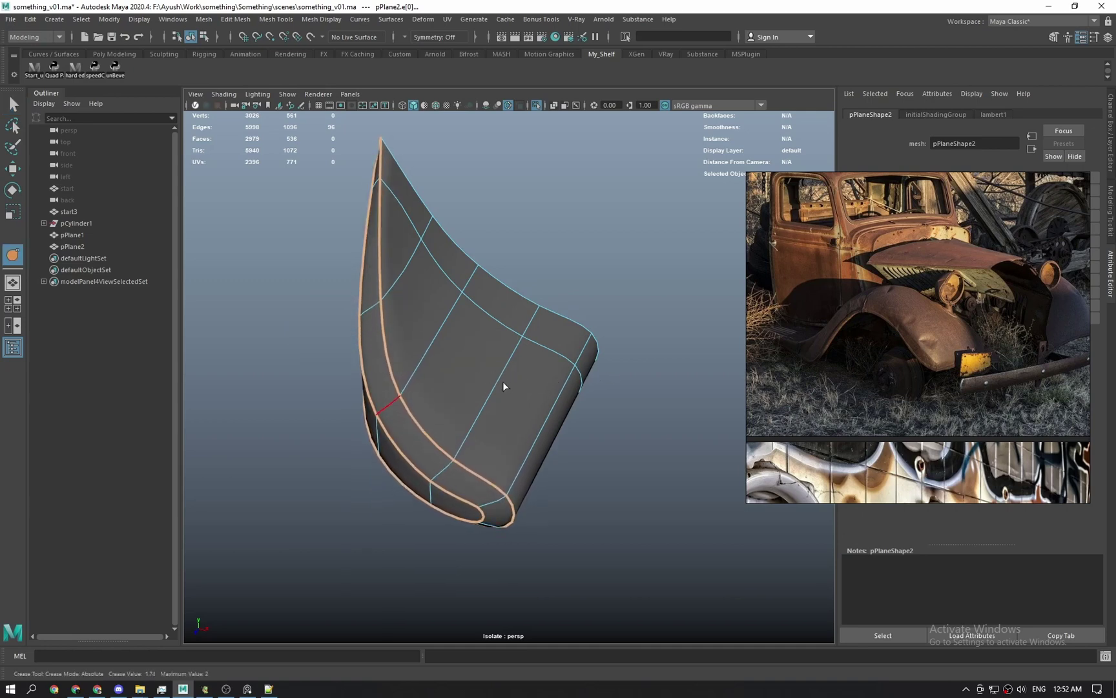
mouse_move(503, 382)
middle_down()
mouse_move(514, 383)
mouse_move(499, 382)
middle_up()
alt+drag(499, 382, 415, 426)
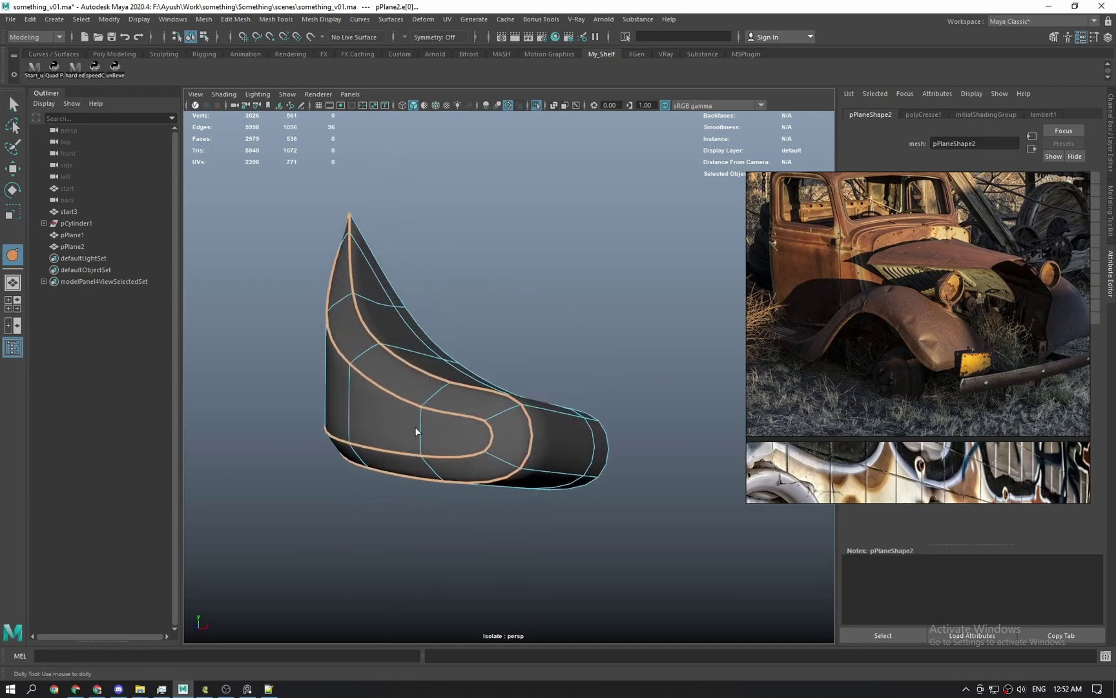
Smooth the panel mesh and reselect the smoothed panel.
key(q)
key(F8)
shift+right_drag(449, 369, 458, 420)
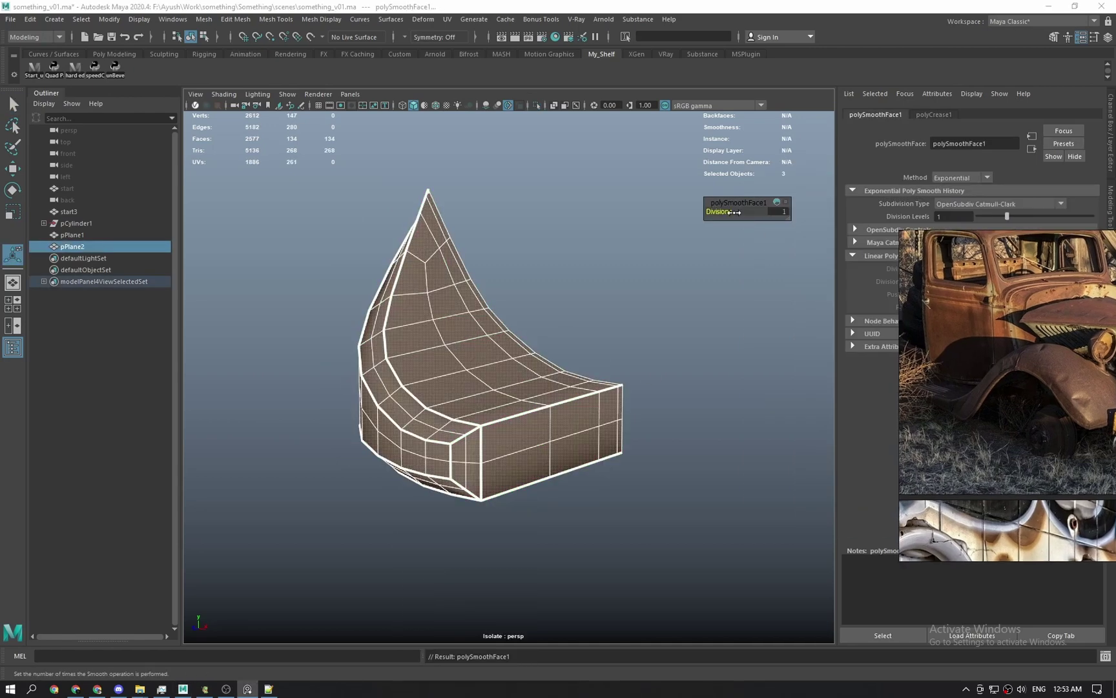
click(647, 310)
click(494, 454)
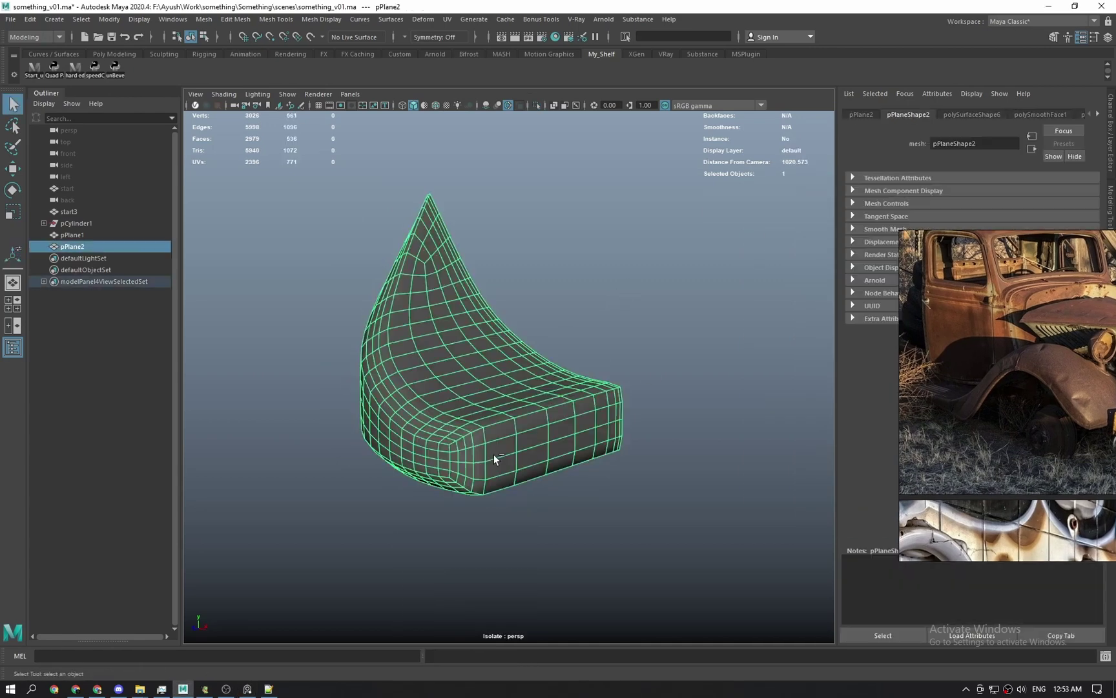
key(ctrl+1)
alt+drag(453, 388, 507, 444)
Isolate the panel and cylinder piece and select both together.
key(ctrl+1)
click(567, 428)
key(ctrl+1)
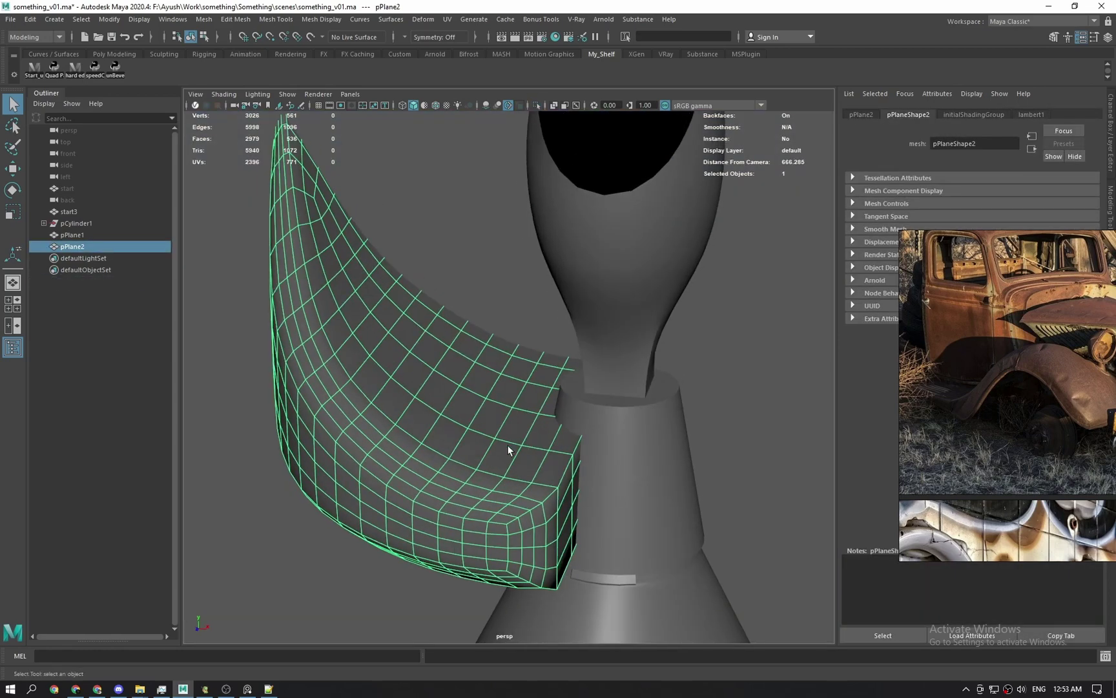
shift+click(633, 430)
key(ctrl+1)
alt+drag(627, 446, 547, 436)
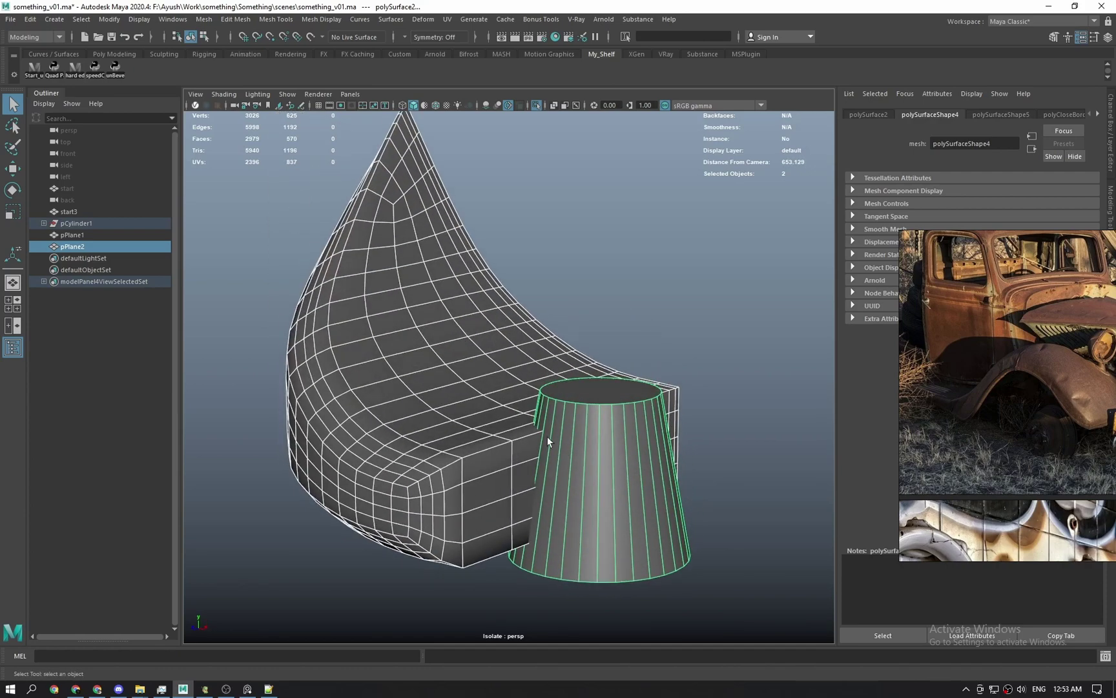
shift+click(566, 442)
shift+click(566, 442)
Apply Mesh > Booleans > Difference to carve the cylinder out, then clear the selection.
click(118, 21)
mouse_move(149, 49)
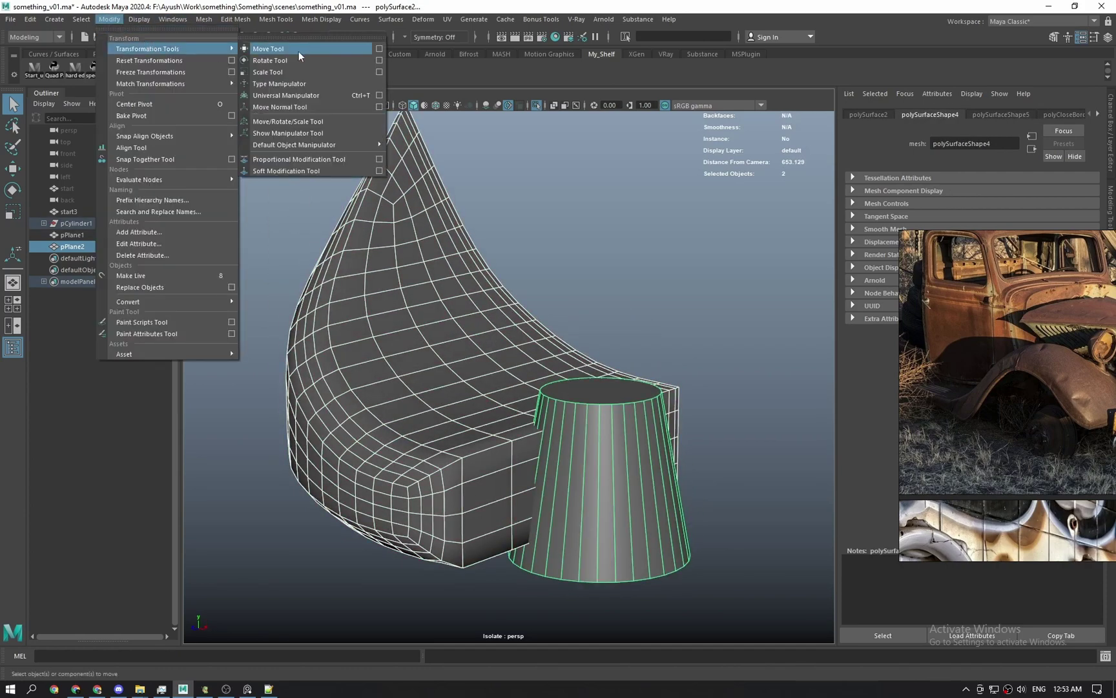
mouse_move(199, 23)
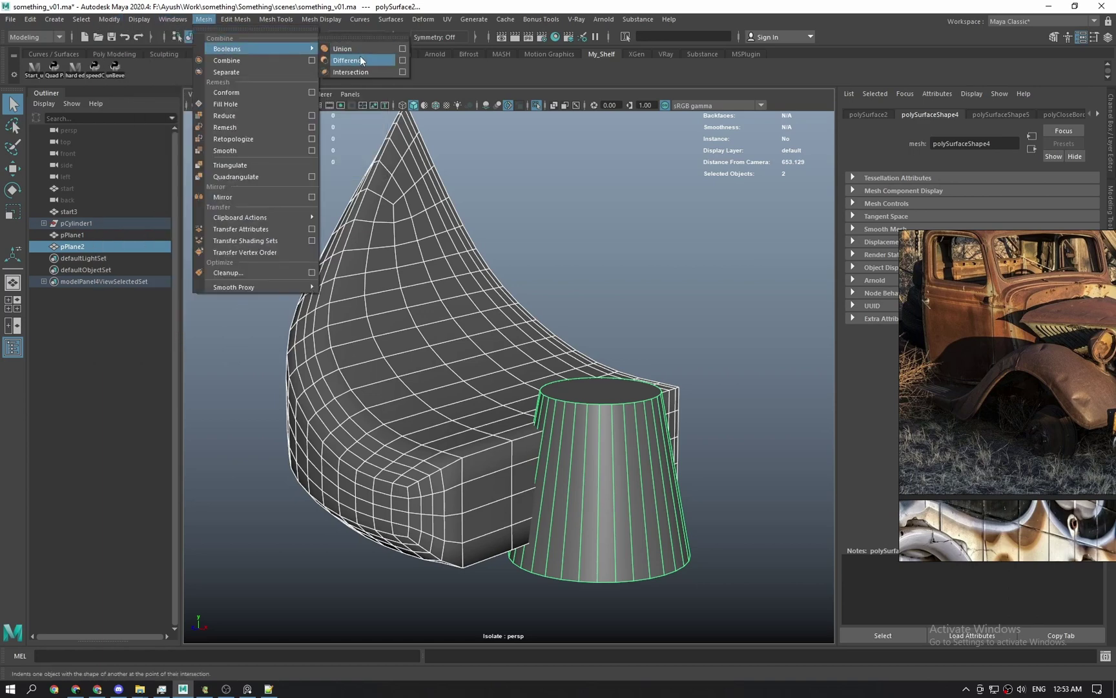
click(360, 60)
scroll(649, 271, up, 3)
scroll(573, 320, up, 3)
click(718, 321)
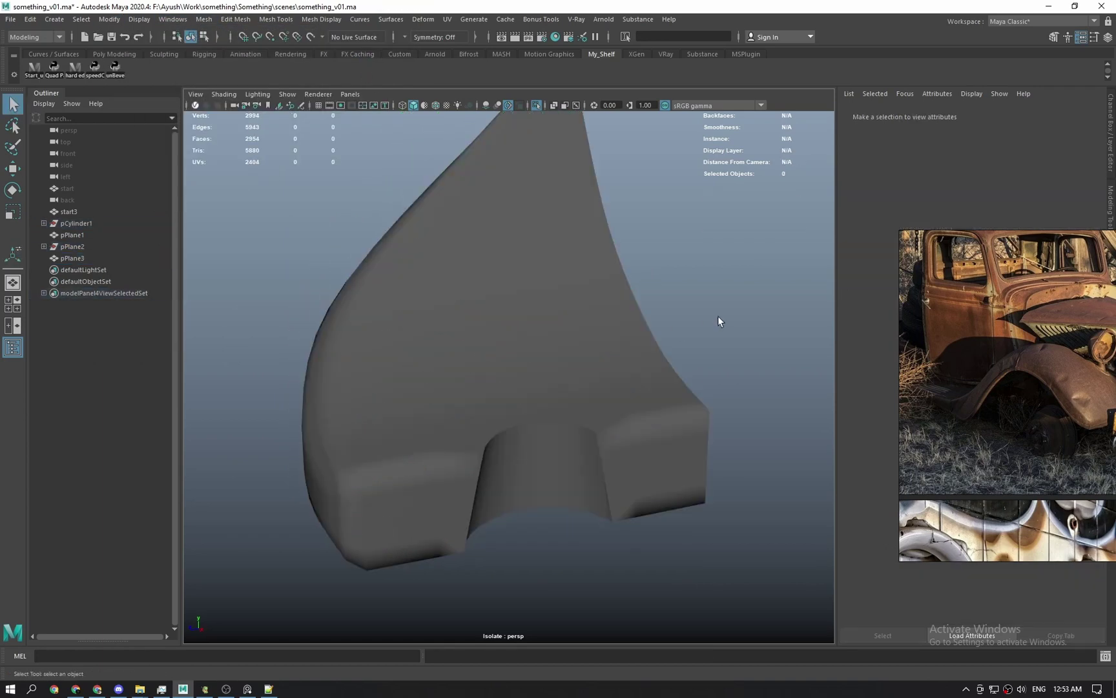
Delete the cut fender panel's construction history and bring the curved cutout into view.
click(618, 423)
key(alt+shift+d)
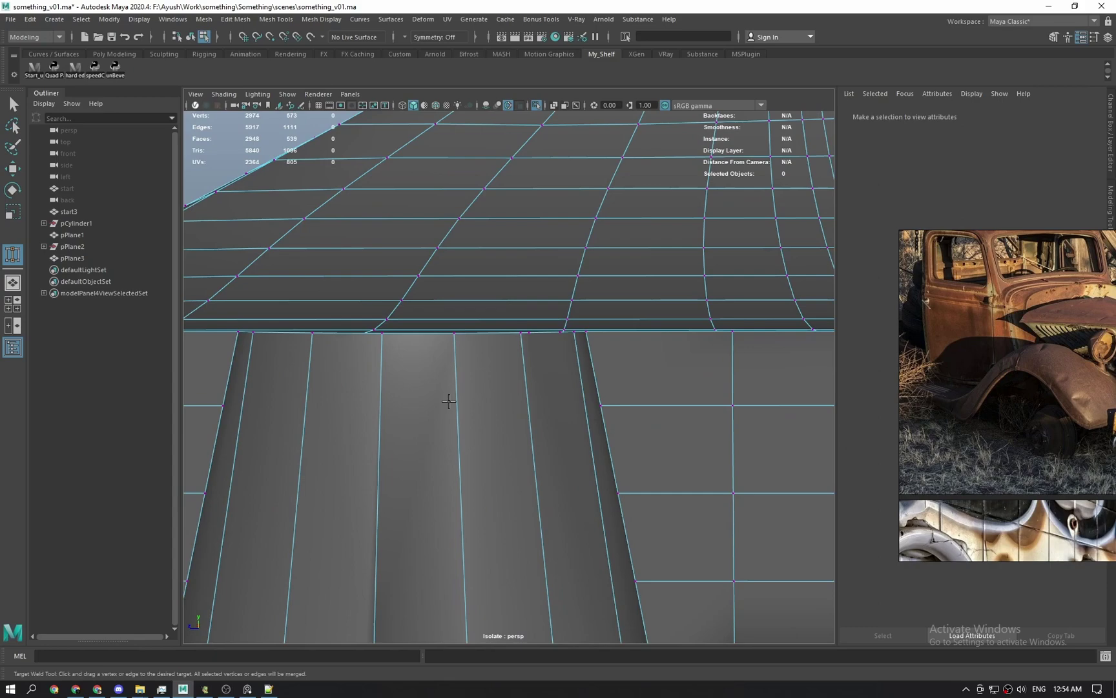
alt+middle_drag(450, 399, 549, 336)
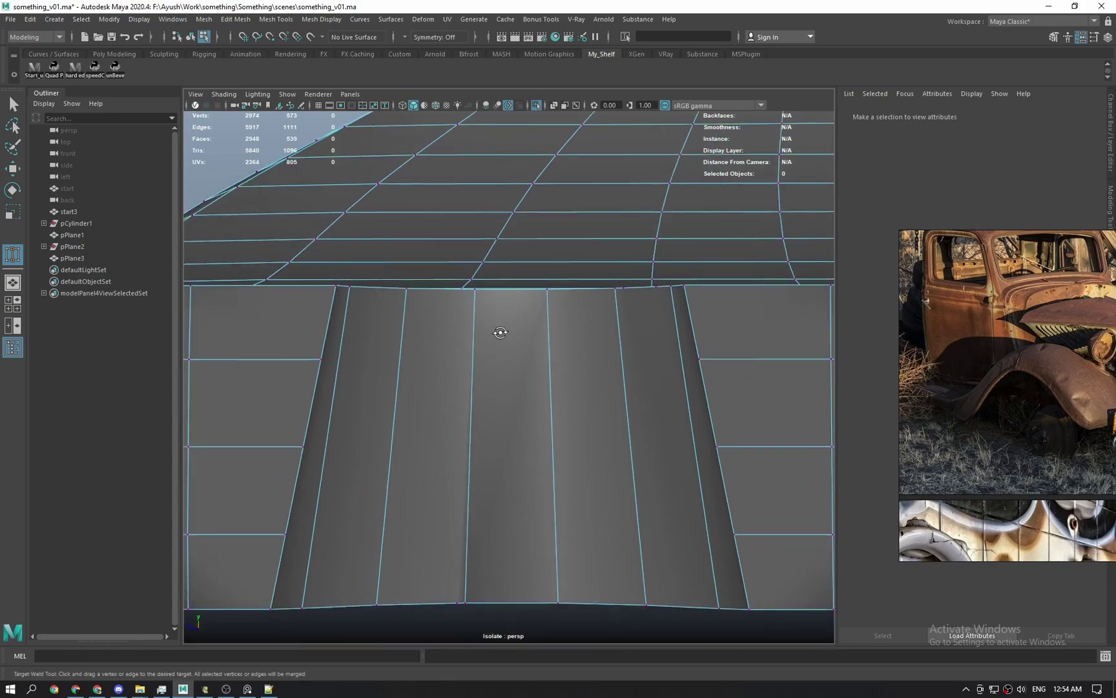
alt+drag(501, 333, 487, 379)
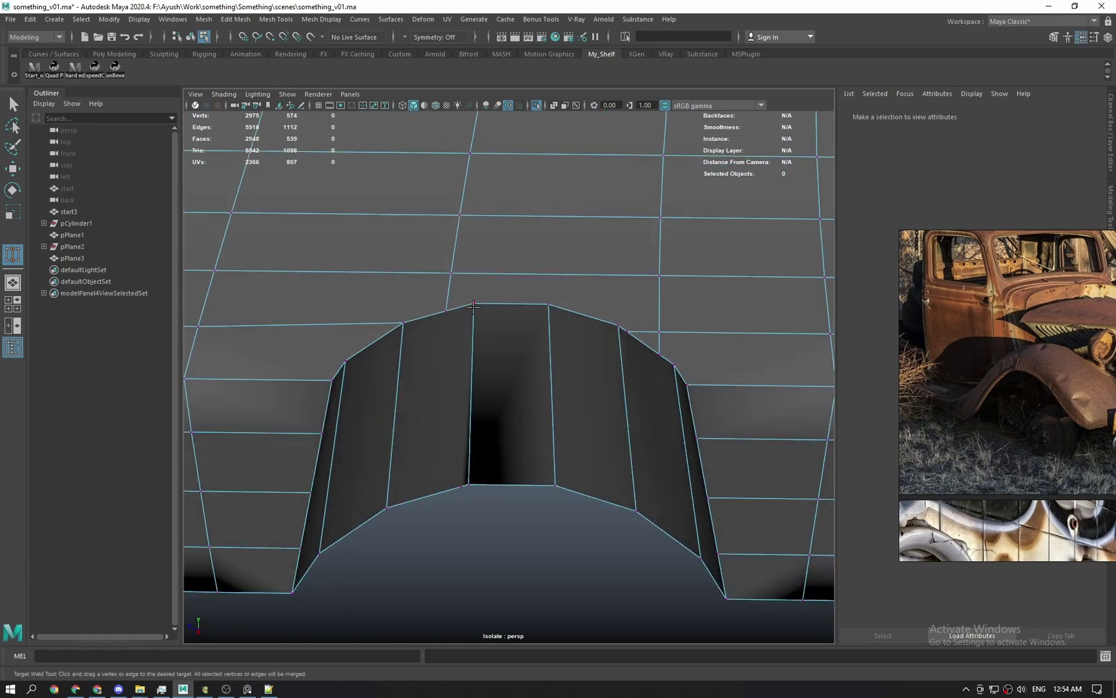
Target-weld a stray cutout vertex onto its neighbour, undoing the unwanted merges.
key(ctrl+z)
drag(448, 312, 477, 311)
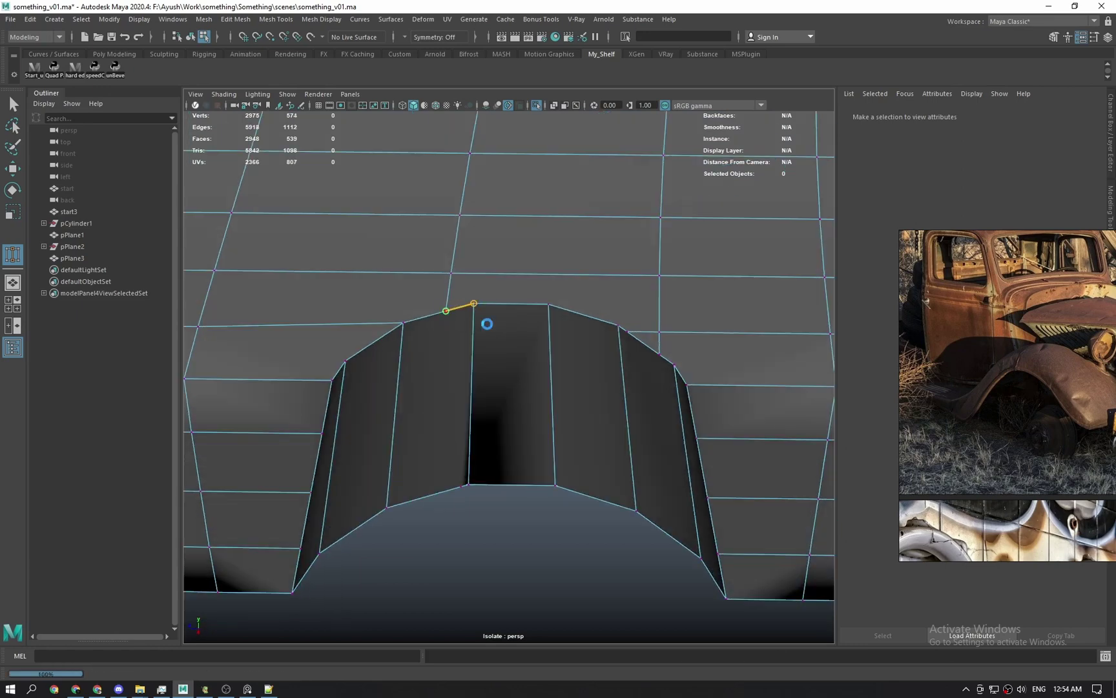
mouse_move(472, 373)
alt+mouse_down()
mouse_move(469, 381)
mouse_move(473, 369)
alt+mouse_up()
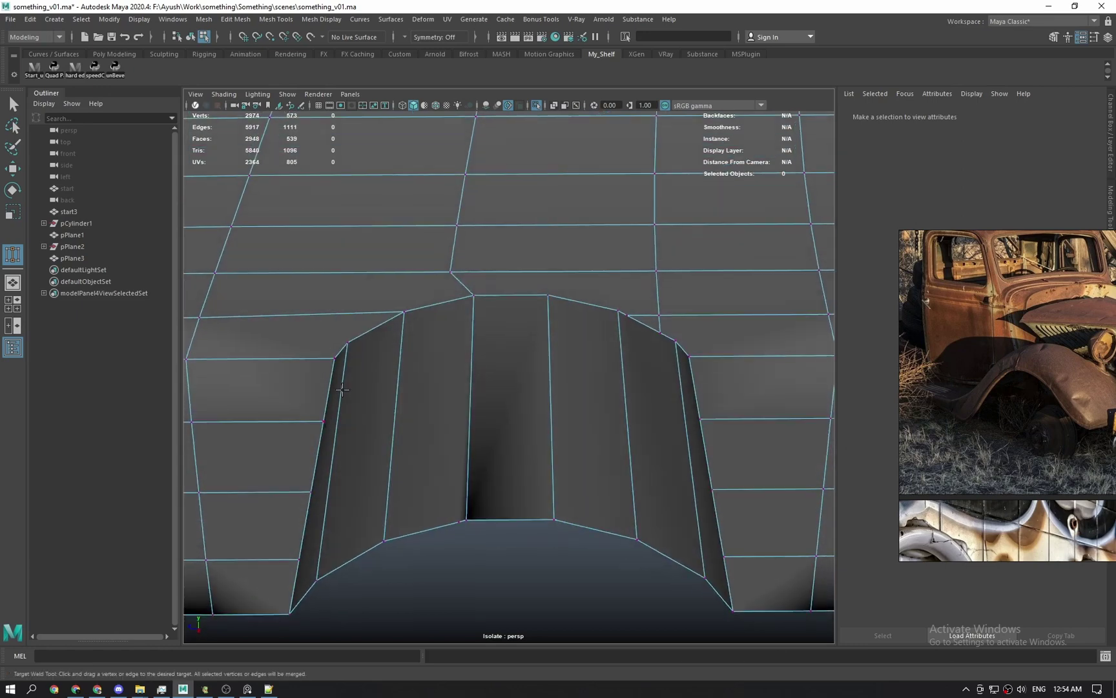
alt+drag(408, 502, 474, 411)
key(ctrl+z)
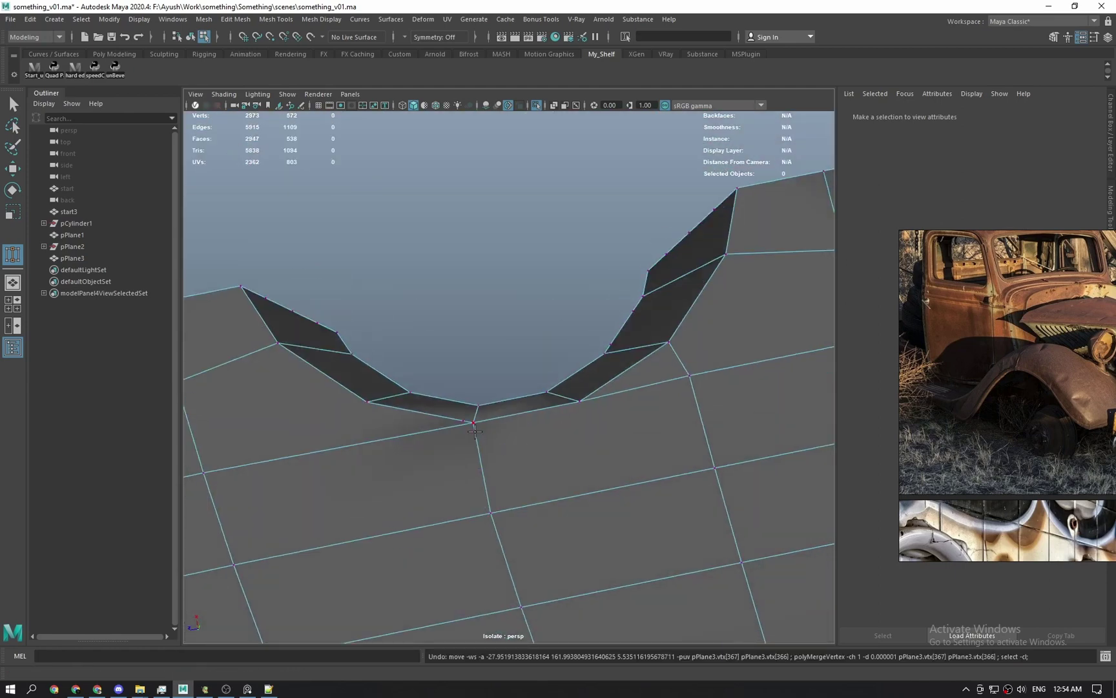
Select the stray vertex at the cutout and try moving it, then undo back to the cleaned mesh.
key(q)
click(463, 422)
key(4)
key(5)
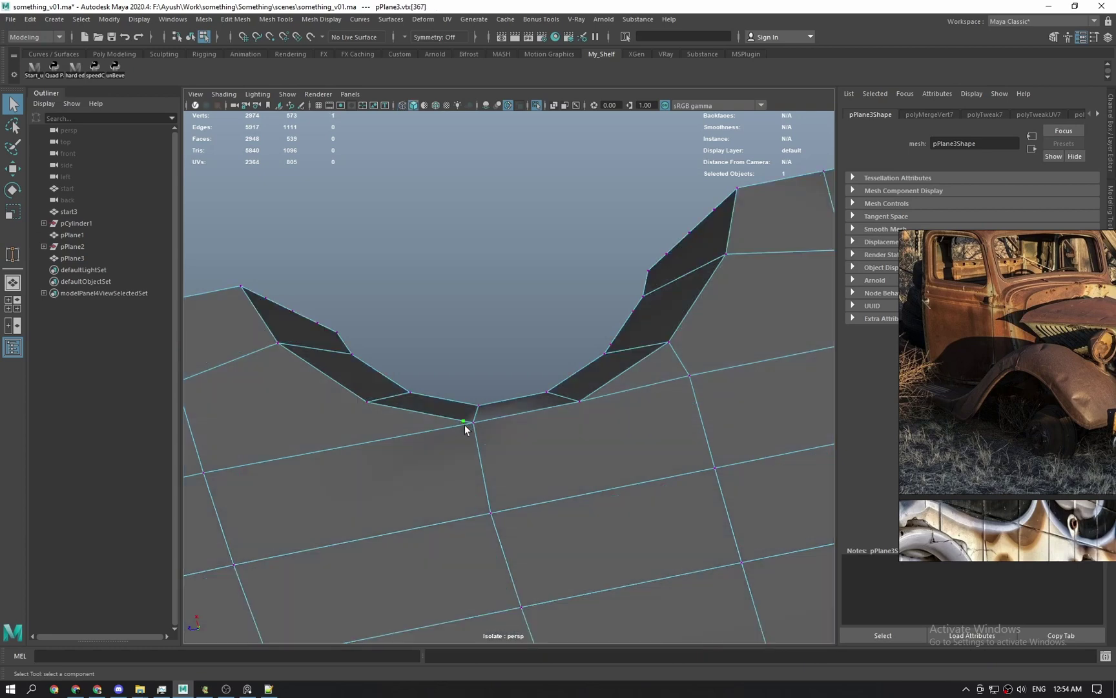
key(w)
alt+drag(469, 431, 542, 457)
alt+drag(533, 384, 502, 351)
key(q)
key(ctrl+z)
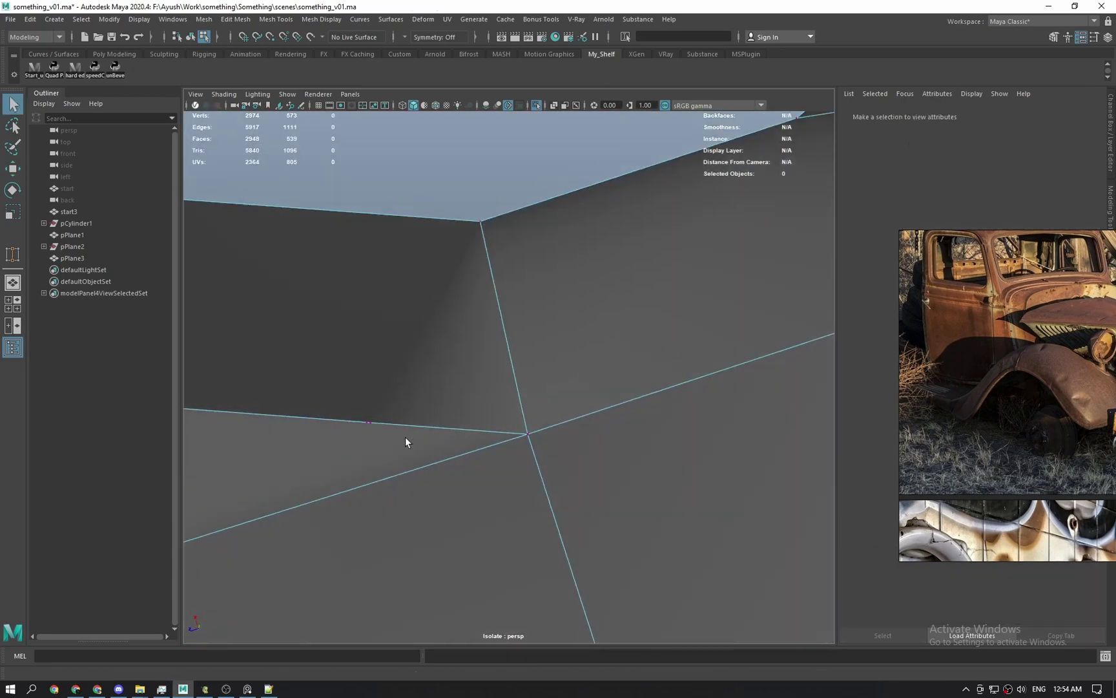
key(ctrl+z)
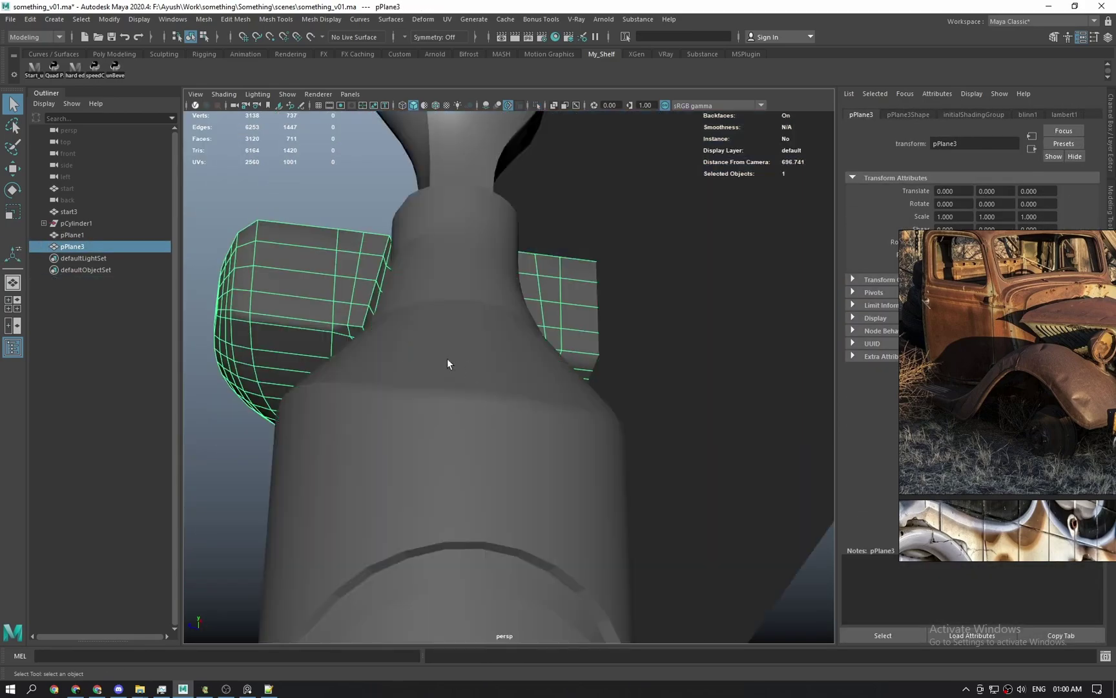
Try a bevel on the edges around the notch, then undo it.
alt+drag(448, 359, 658, 468)
alt+right_drag(658, 468, 554, 463)
alt+drag(527, 500, 514, 459)
alt+right_drag(515, 459, 448, 389)
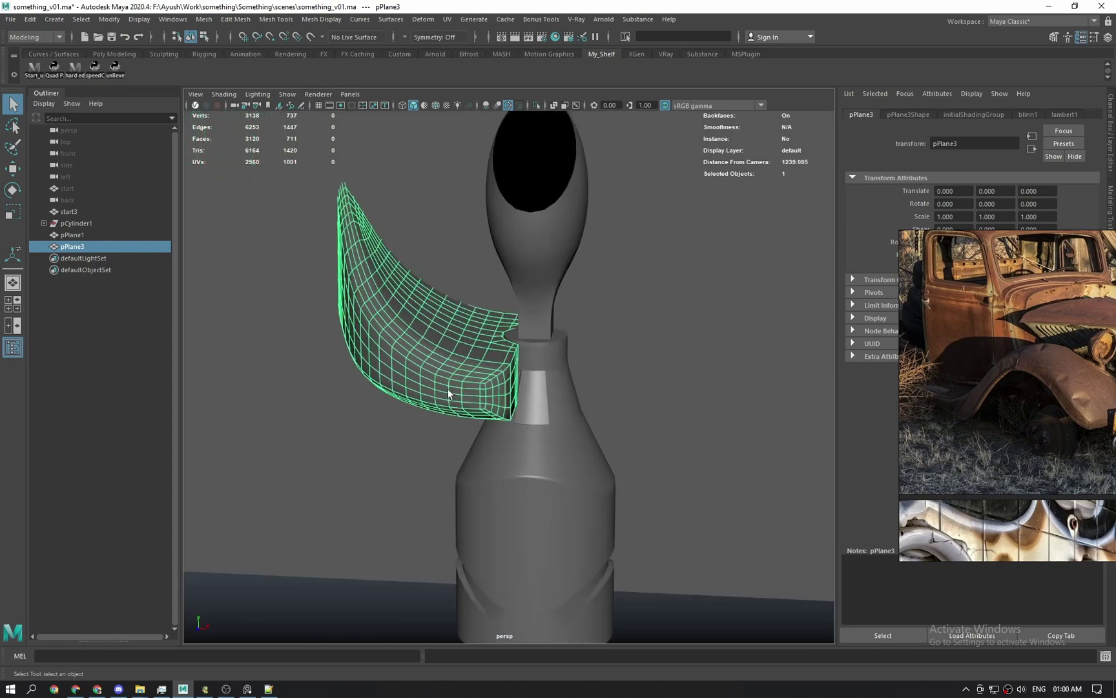
alt+drag(448, 389, 395, 420)
alt+right_drag(395, 420, 414, 478)
alt+drag(414, 478, 394, 475)
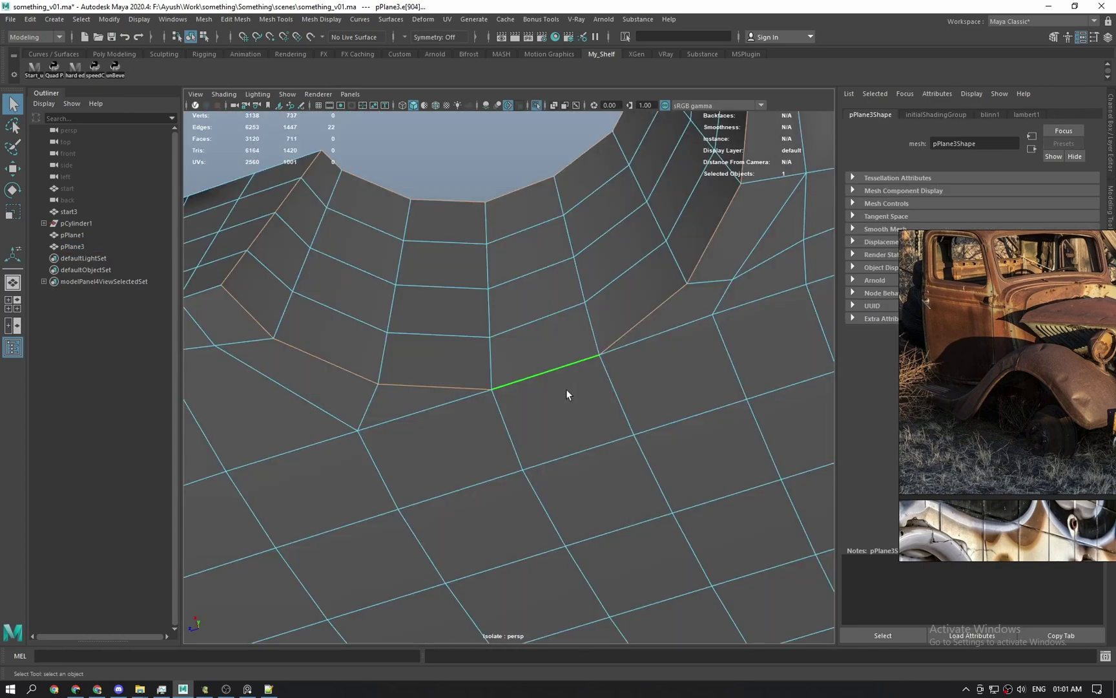
shift+right_drag(575, 360, 624, 353)
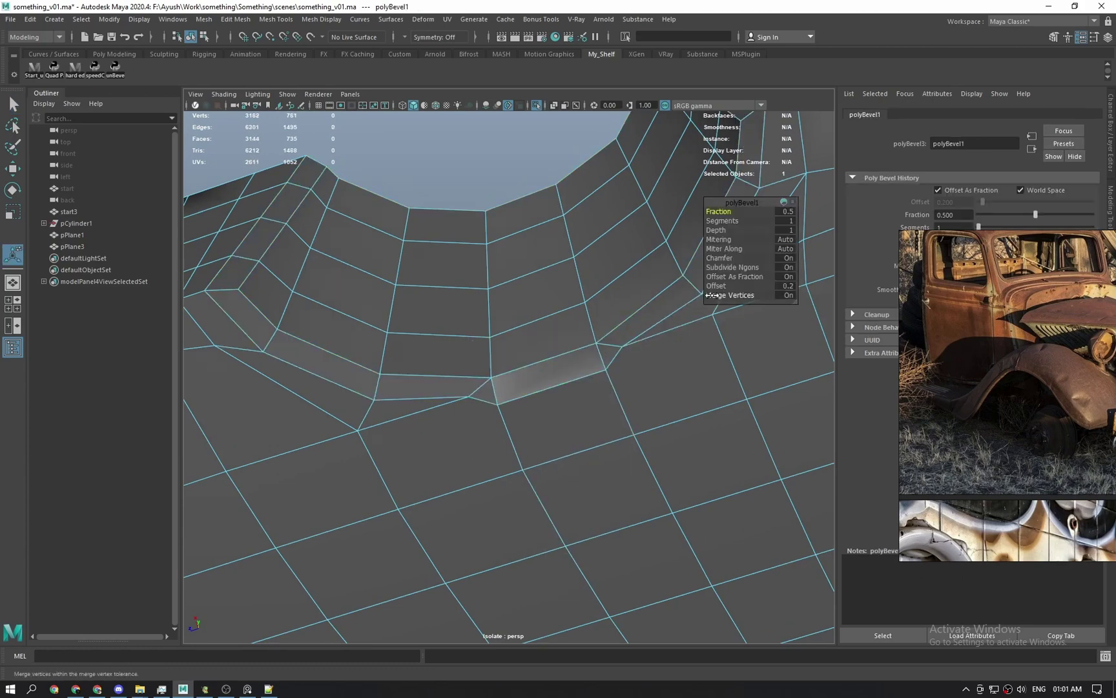
key(ctrl+z)
key(ctrl+z)
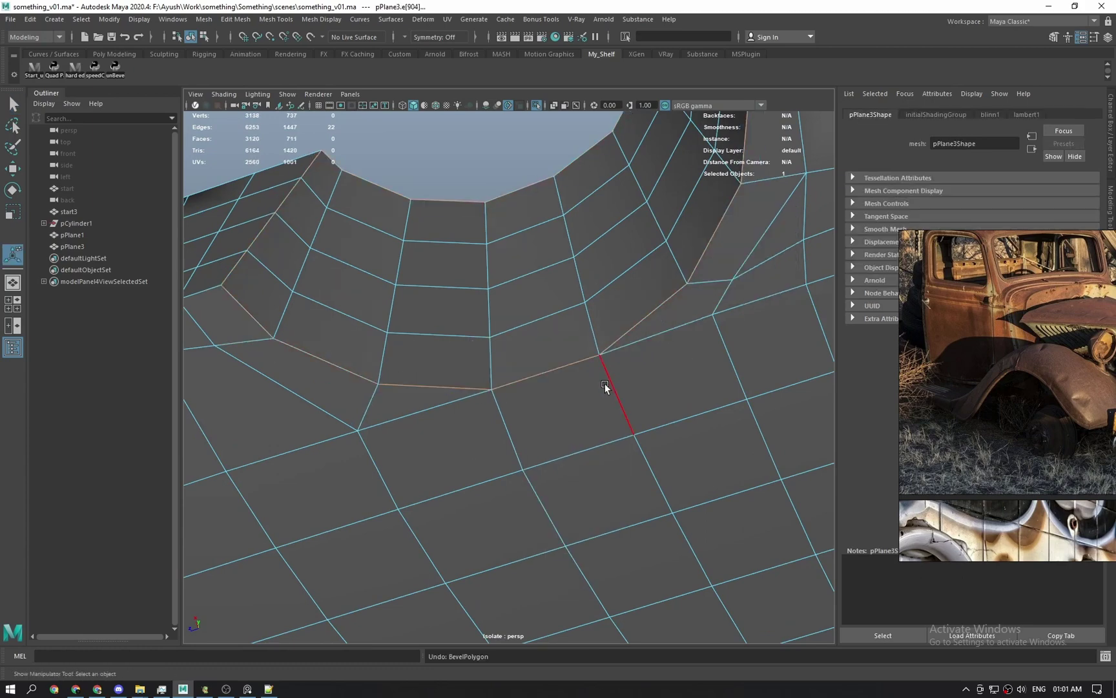
key(q)
Delete two unwanted edges beside the notch and slide a neighbouring edge along the surface.
alt+drag(605, 383, 613, 372)
click(533, 169)
shift+right_drag(534, 331, 439, 349)
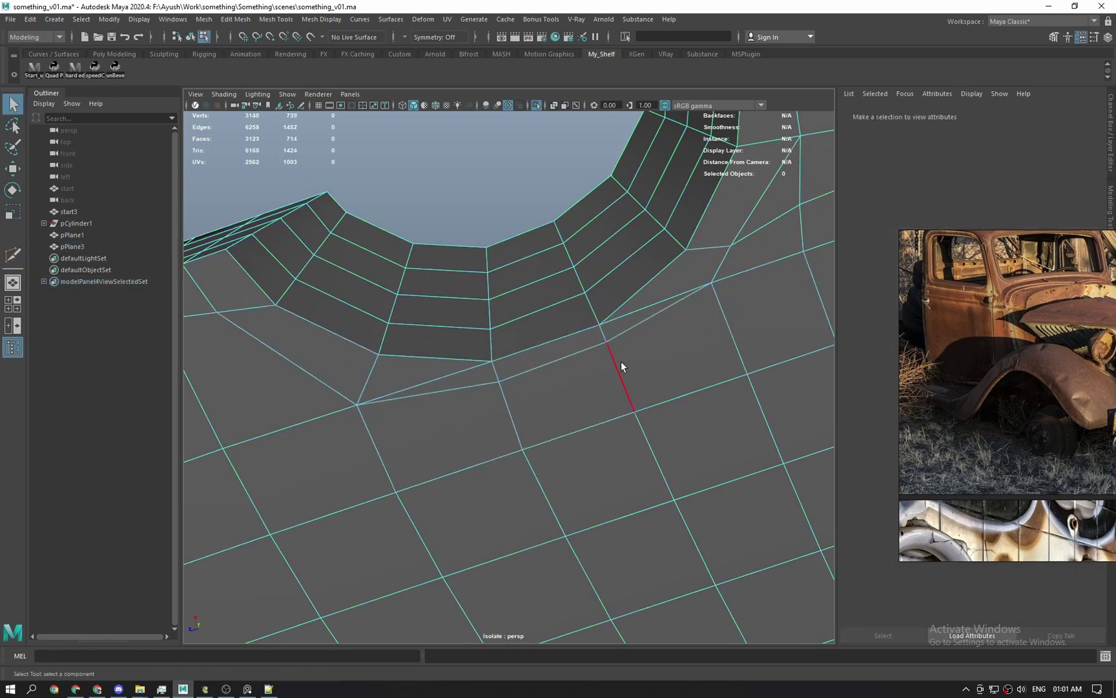
shift+click(481, 373)
key(ctrl+Delete)
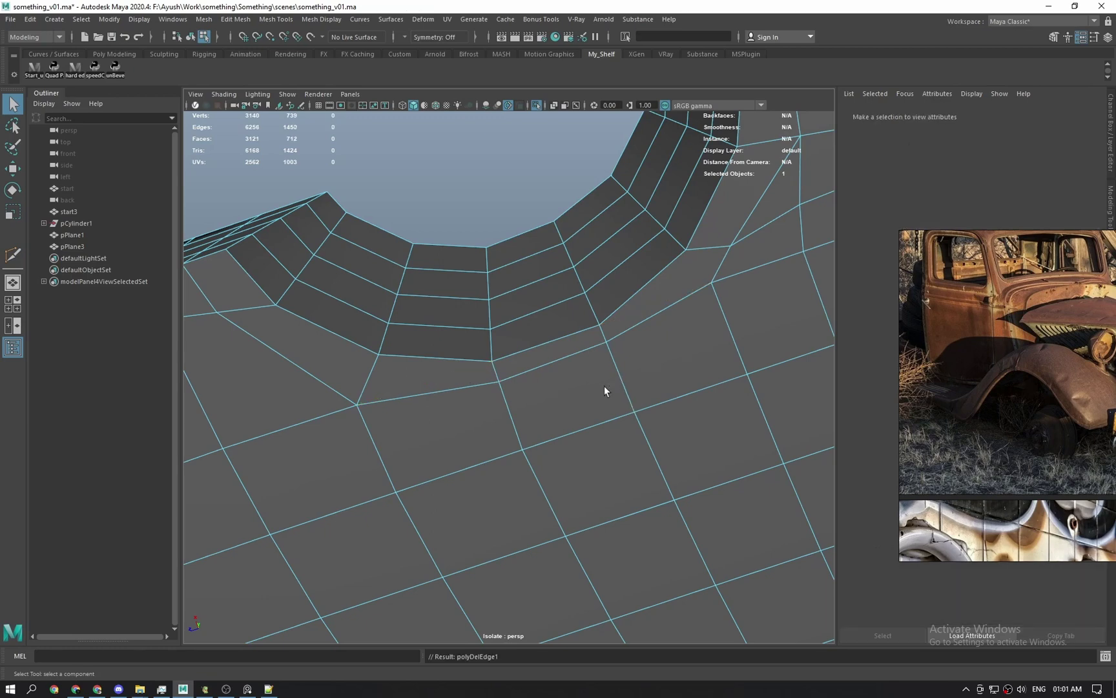
click(546, 368)
key(w)
shift+middle_drag(524, 311, 532, 306)
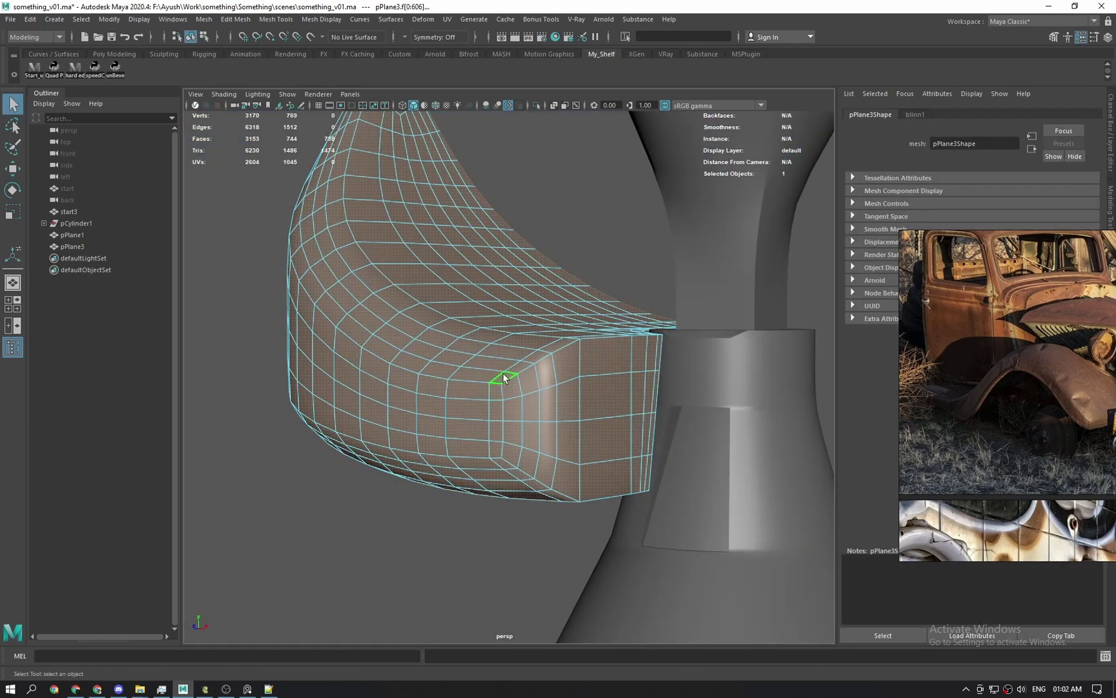
Convert the panel faces to border edges and bevel them with a fraction of about 0.8.
ctrl+right_drag(512, 389, 578, 286)
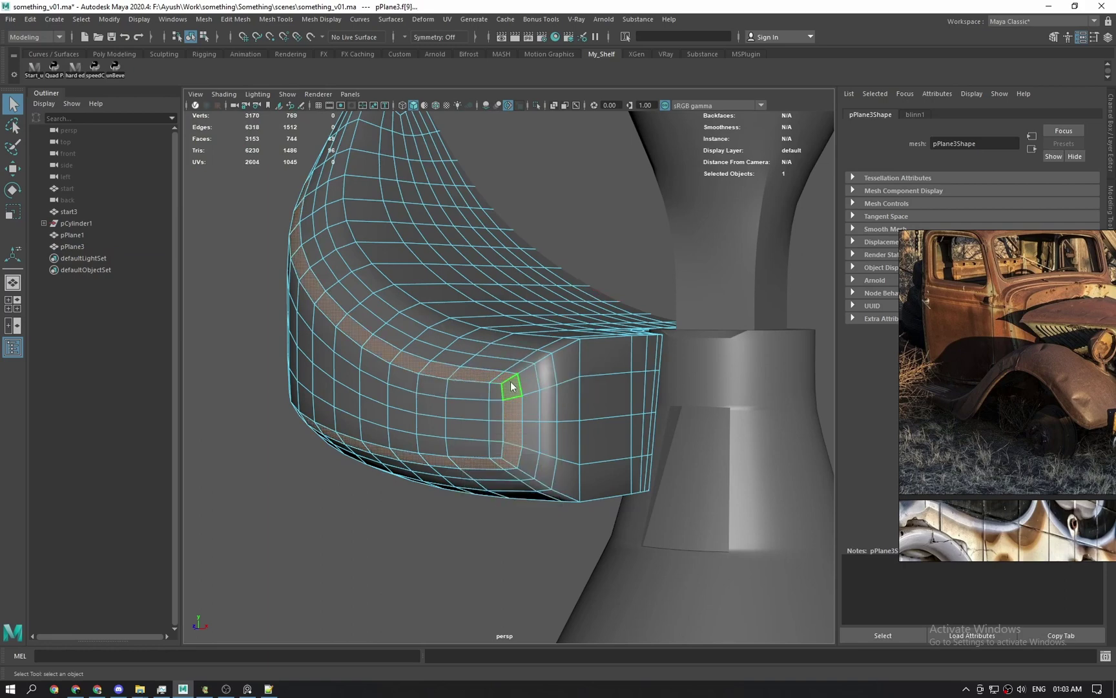
ctrl+right_drag(510, 382, 622, 224)
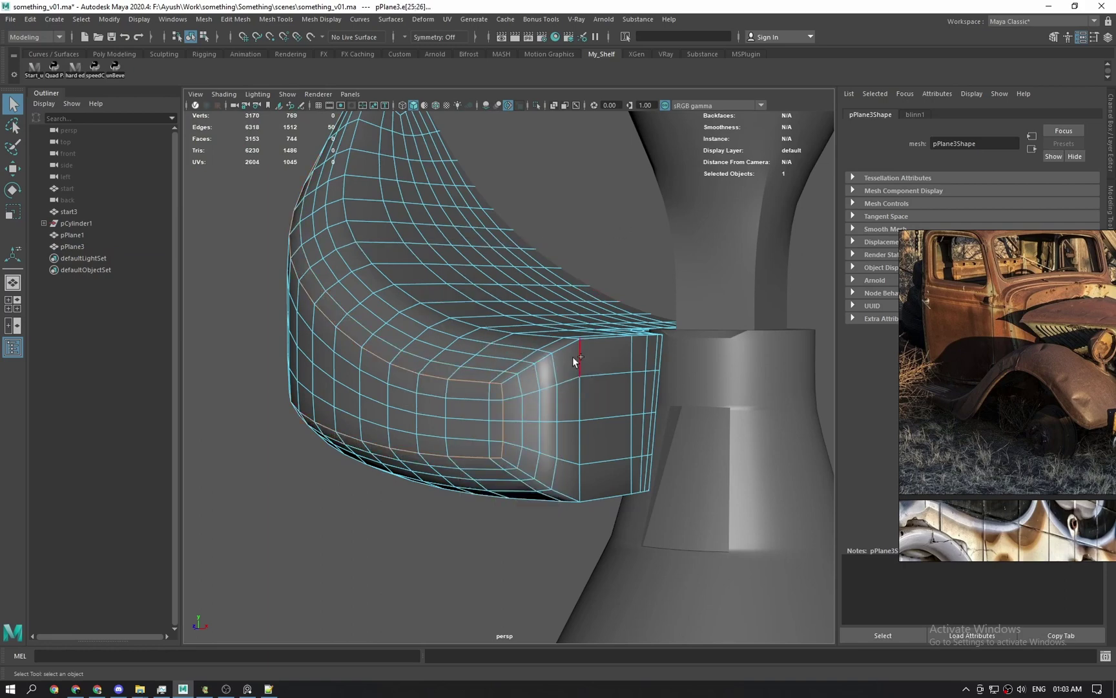
shift+right_drag(575, 357, 608, 359)
drag(707, 216, 729, 214)
key(q)
Preview the bevelled panel smoothed and isolated, then reselect the fender panel.
right_drag(407, 369, 446, 310)
scroll(475, 420, down, 5)
key(3)
key(ctrl+1)
click(590, 304)
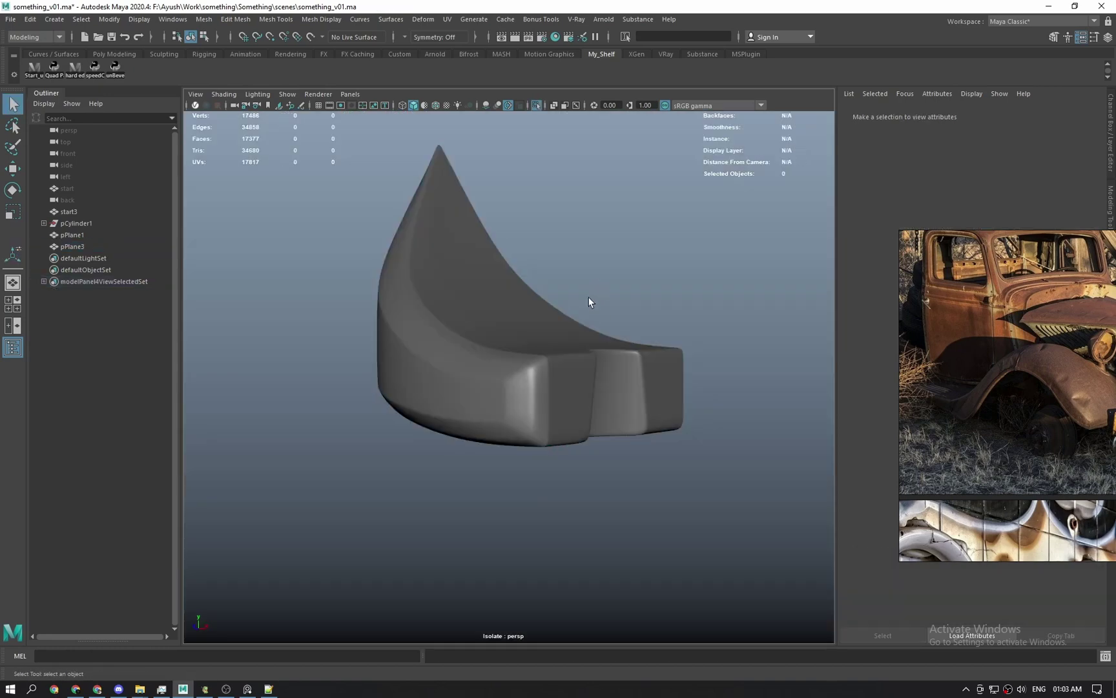
alt+drag(591, 304, 450, 453)
click(528, 463)
Isolate the fender panel and select the edge loop along its side.
key(ctrl+1)
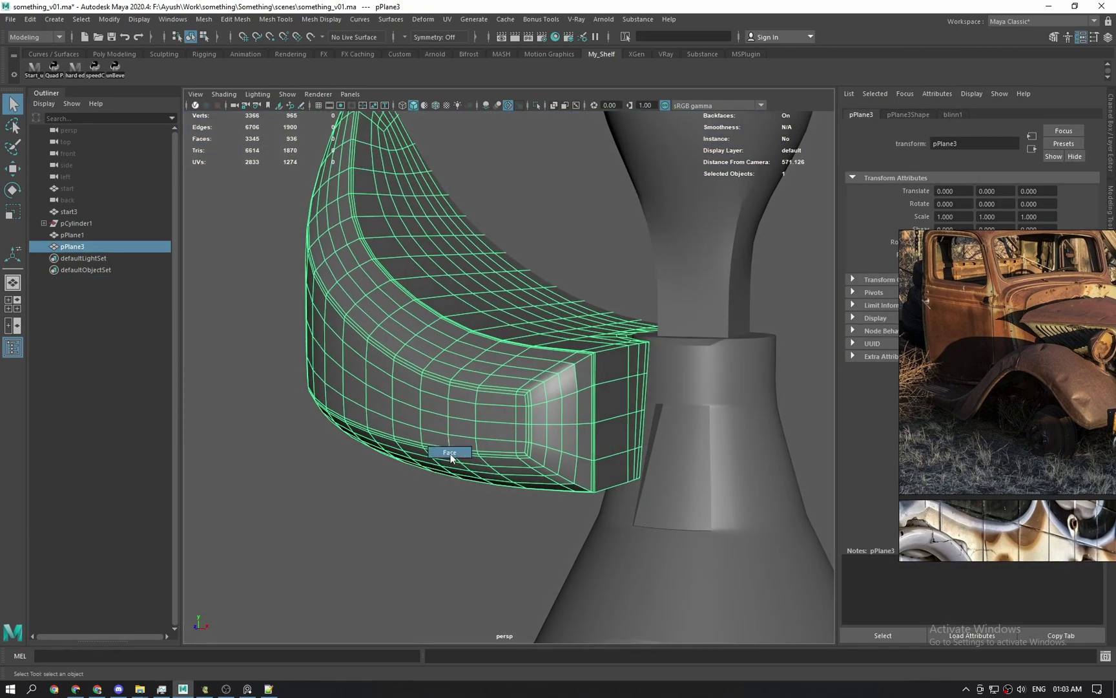
right_drag(450, 453, 467, 410)
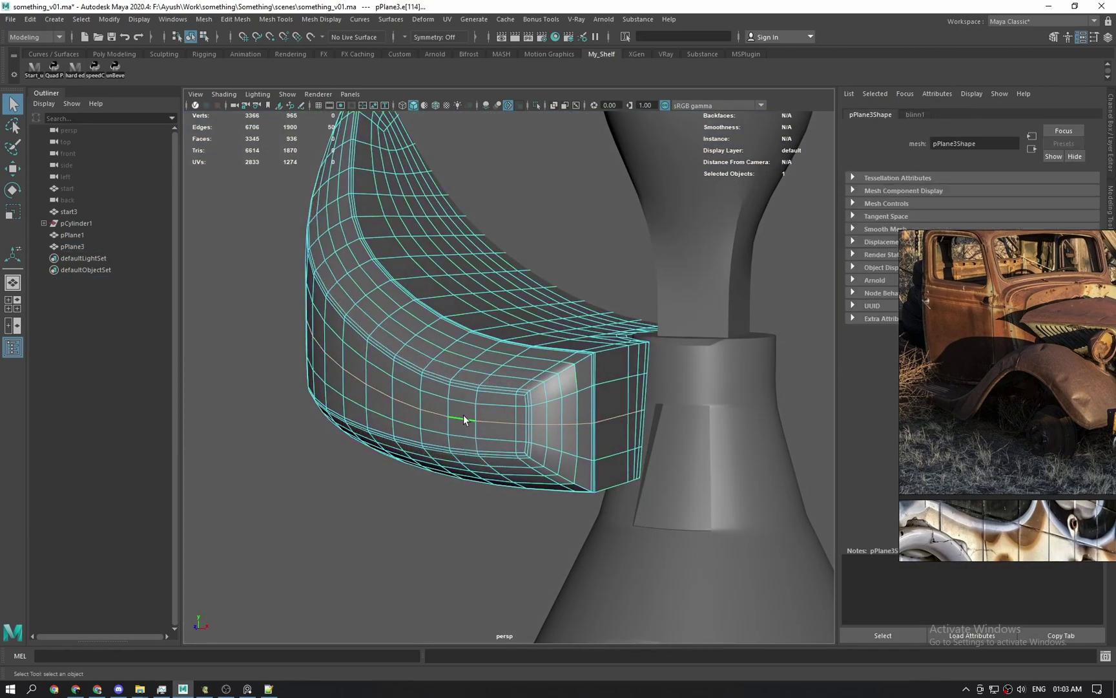
alt+drag(463, 416, 540, 430)
right_drag(539, 429, 596, 395)
key(ctrl+1)
alt+drag(596, 396, 592, 474)
click(628, 446)
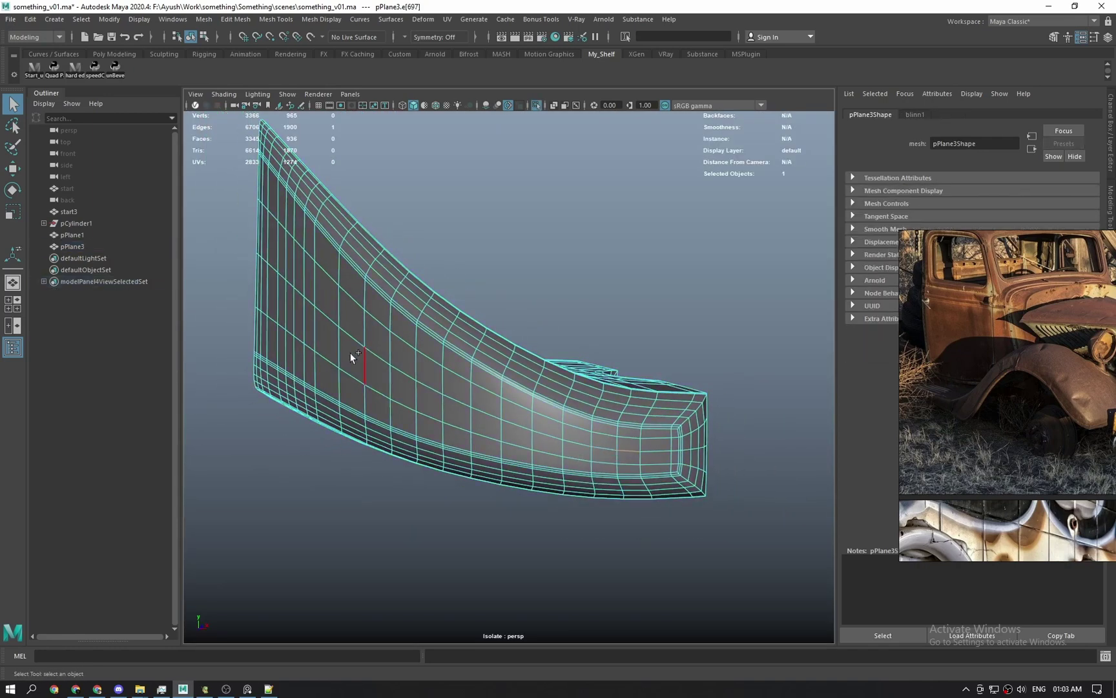
alt+drag(267, 267, 461, 339)
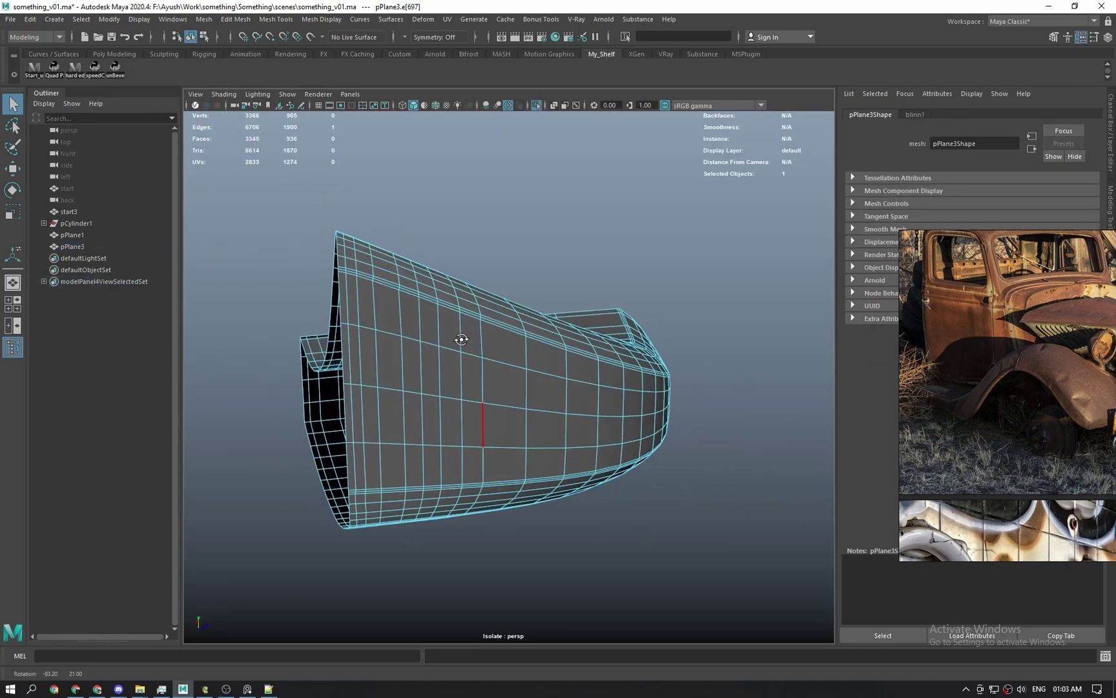
double_click(347, 383)
alt+drag(368, 401, 468, 423)
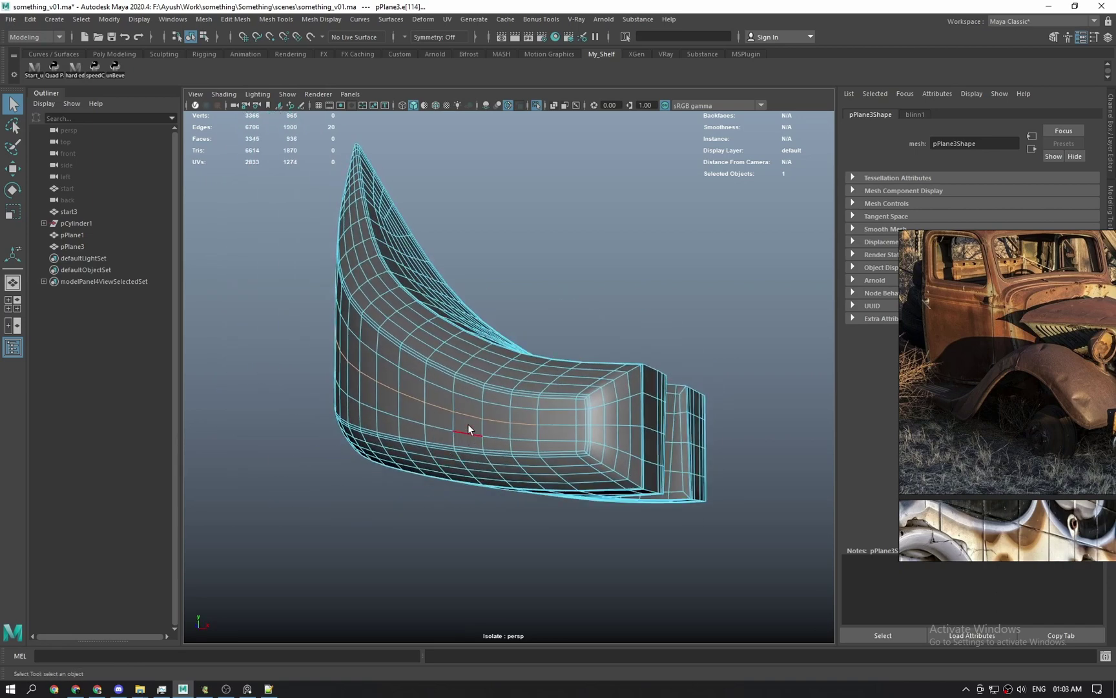
Bevel the side edge loop with a 0.4 fraction and 1 segment.
key(w)
alt+right_drag(476, 413, 568, 451)
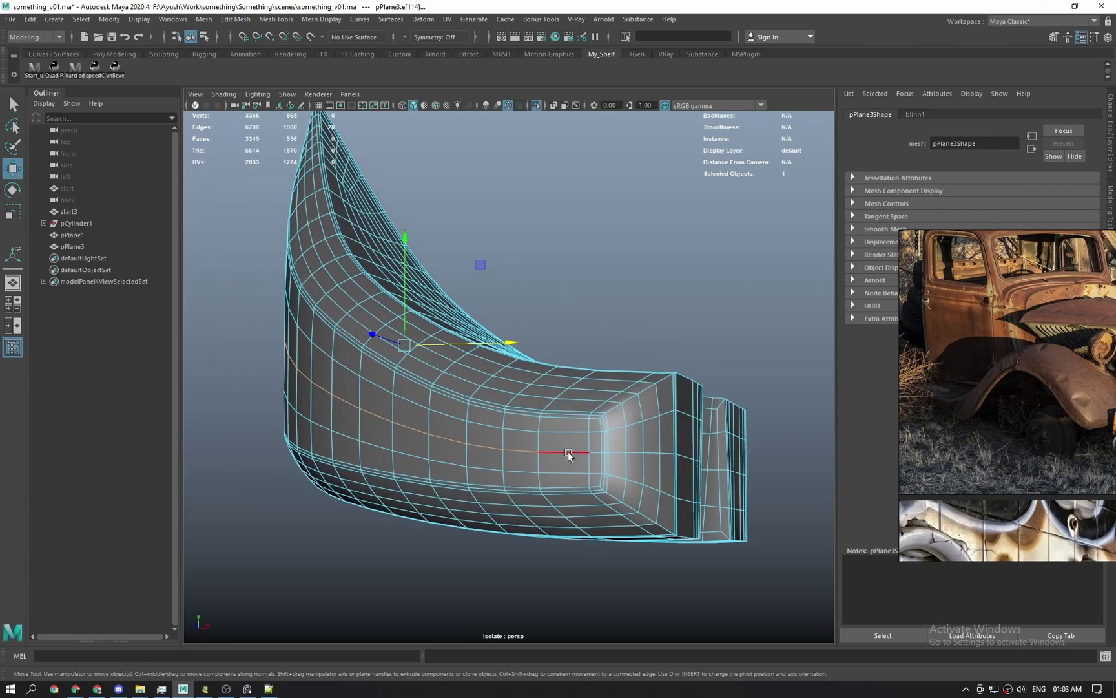
key(q)
mouse_move(570, 449)
alt+mouse_down()
mouse_move(518, 469)
mouse_move(586, 461)
alt+mouse_up()
shift+right_click(550, 399)
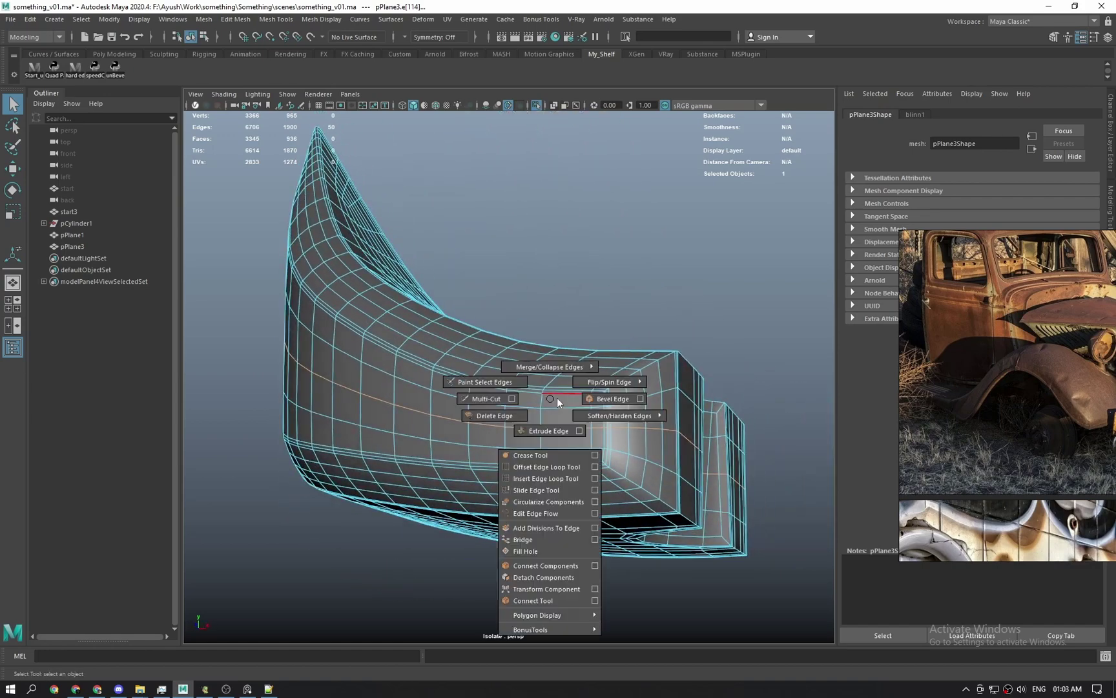
shift+right_drag(557, 398, 592, 396)
key(q)
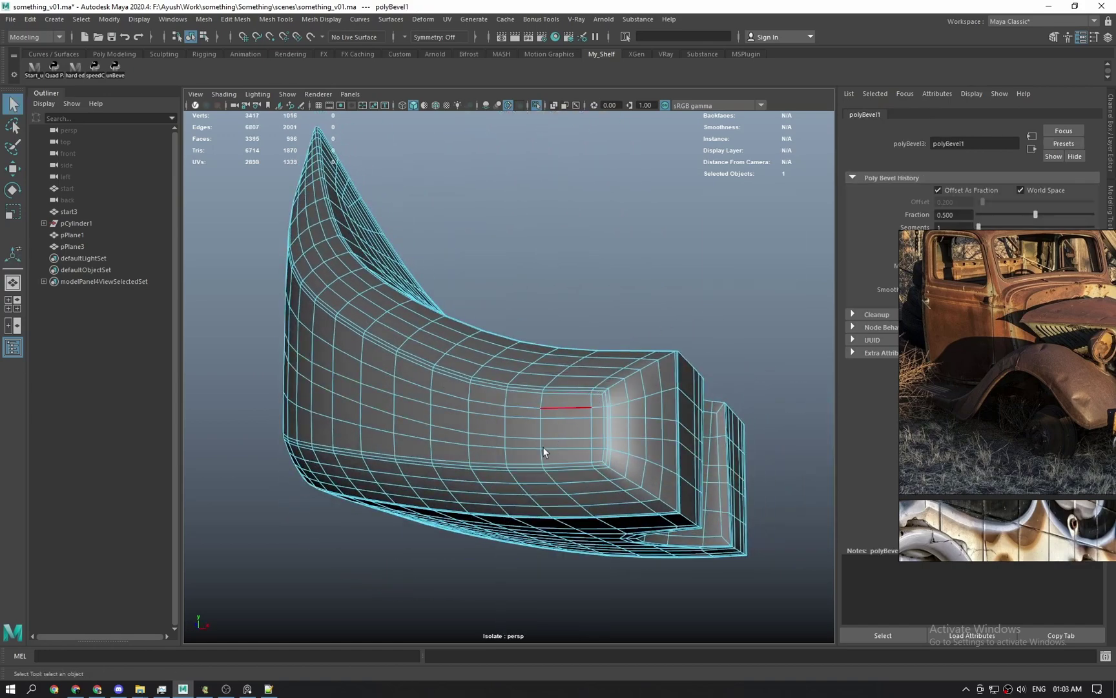
Inspect a face on the new bevel strip, then undo back to the bevelled panel.
right_drag(542, 446, 542, 454)
click(476, 428)
scroll(383, 404, down, 1)
alt+drag(383, 403, 483, 411)
alt+middle_drag(484, 411, 608, 447)
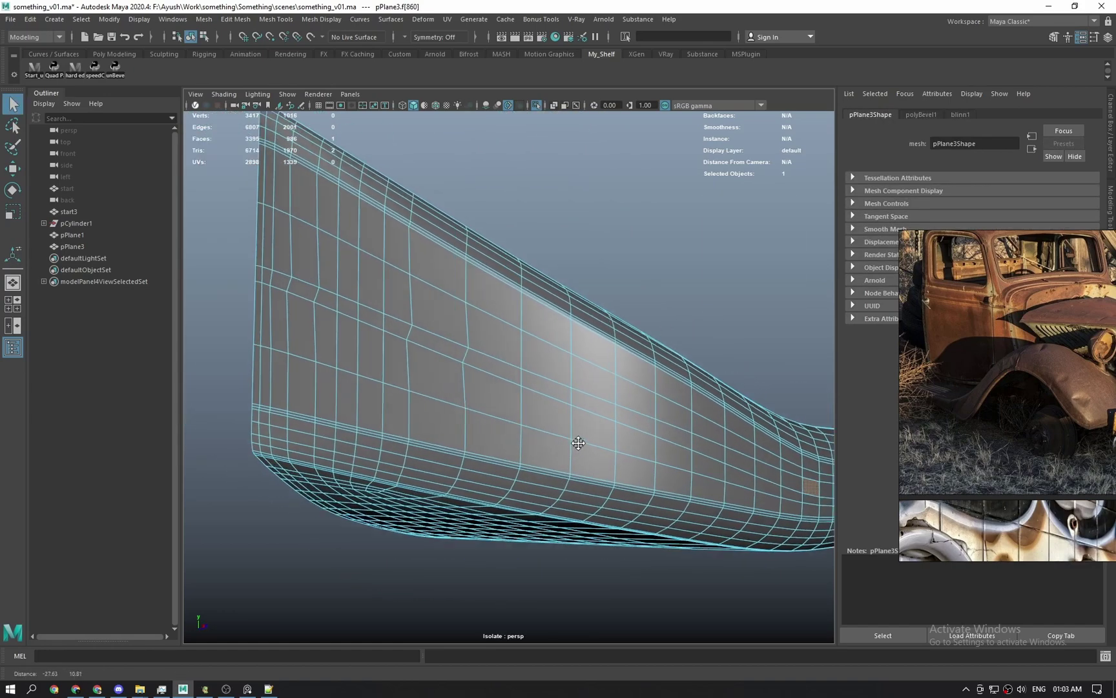
key(ctrl+z)
key(ctrl+z)
key(ctrl+z)
key(ctrl+z)
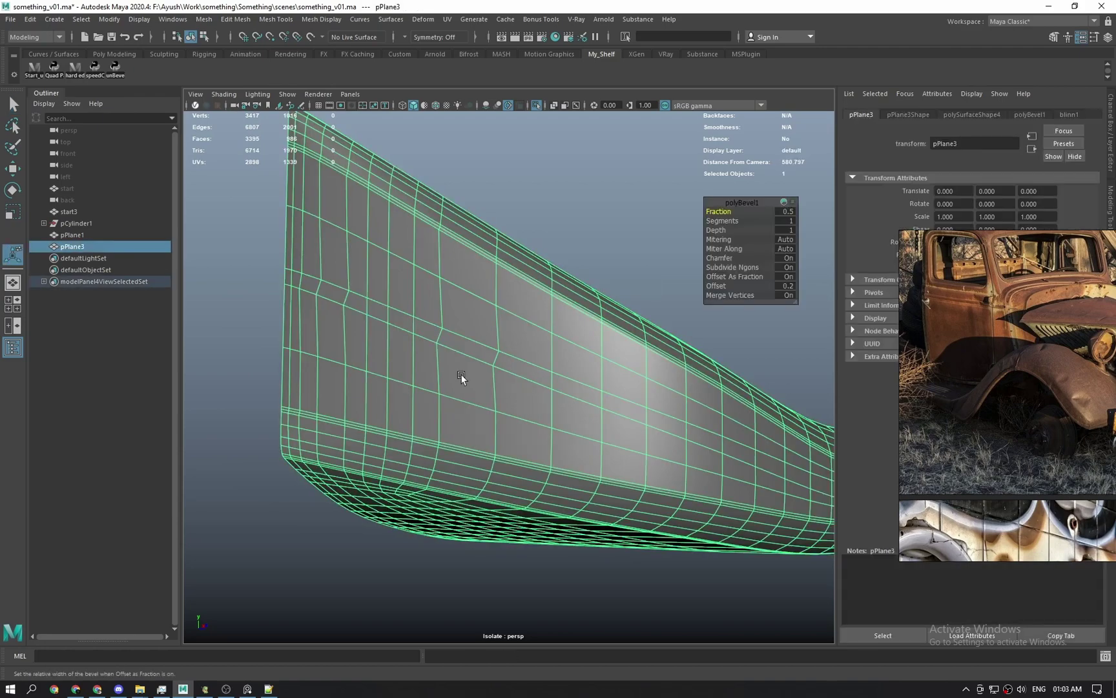
Set the bevel's mitering to None and return to selection mode.
click(786, 240)
click(801, 289)
alt+drag(708, 374, 562, 410)
key(q)
right_drag(638, 393, 634, 394)
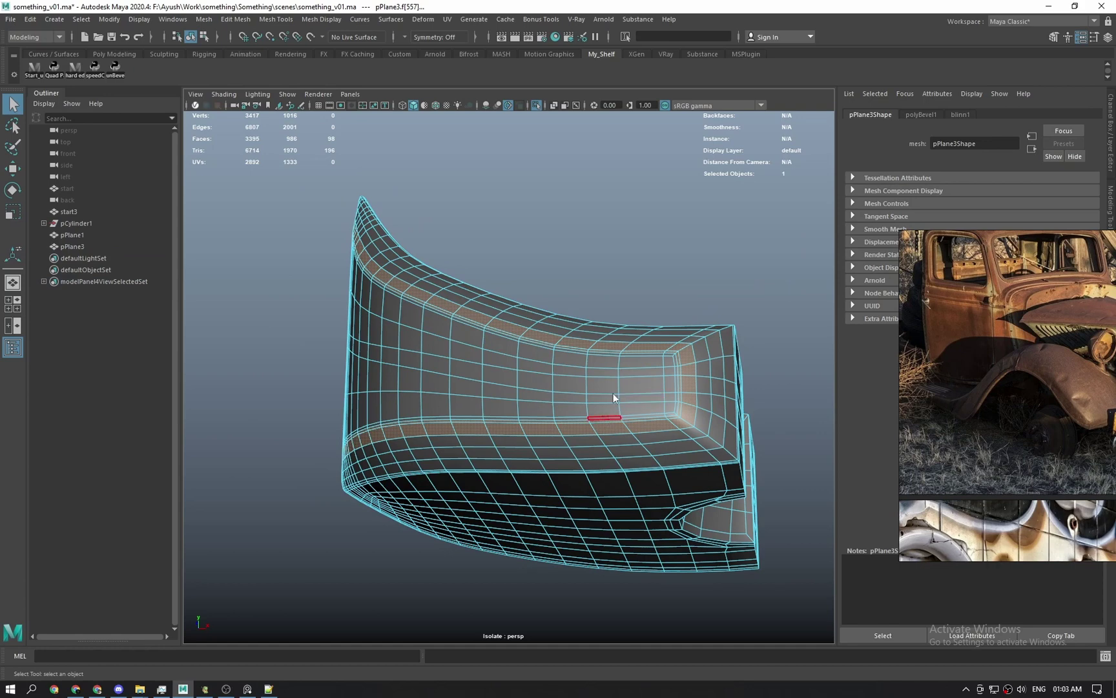
key(ctrl+z)
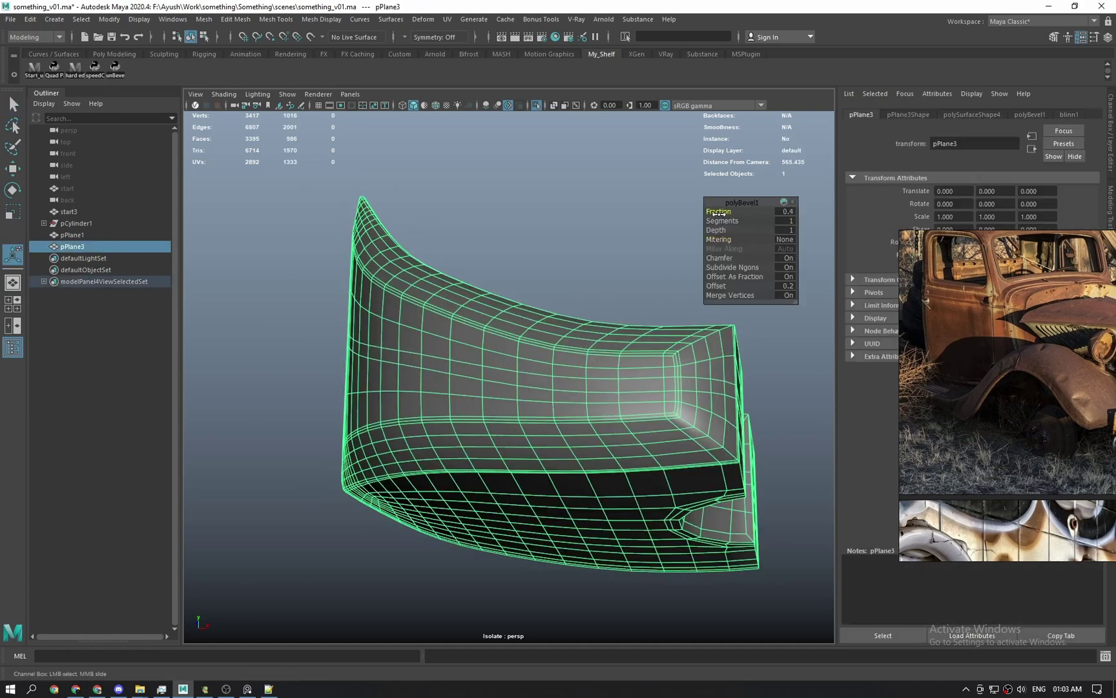
key(q)
Reselect the fender panel and pick a face on its side.
click(515, 308)
alt+drag(630, 395, 652, 460)
click(591, 459)
right_drag(653, 460, 666, 457)
click(677, 430)
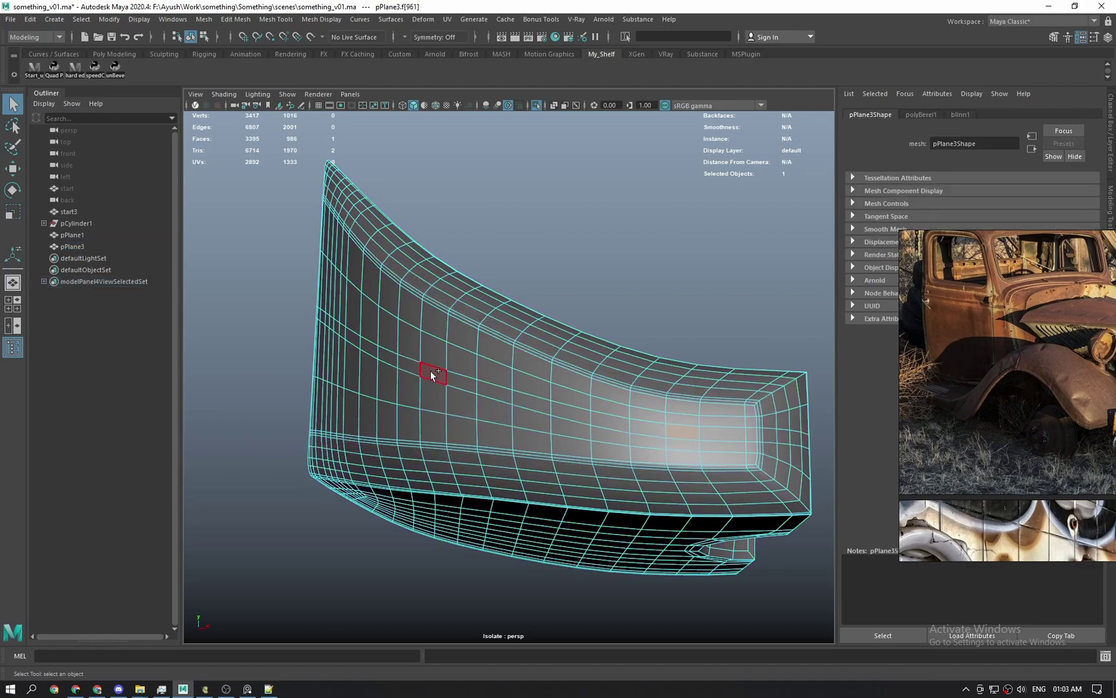
Extrude the side face loop inward with negative thickness to form a groove.
shift+double_click(431, 370)
alt+drag(430, 369, 536, 461)
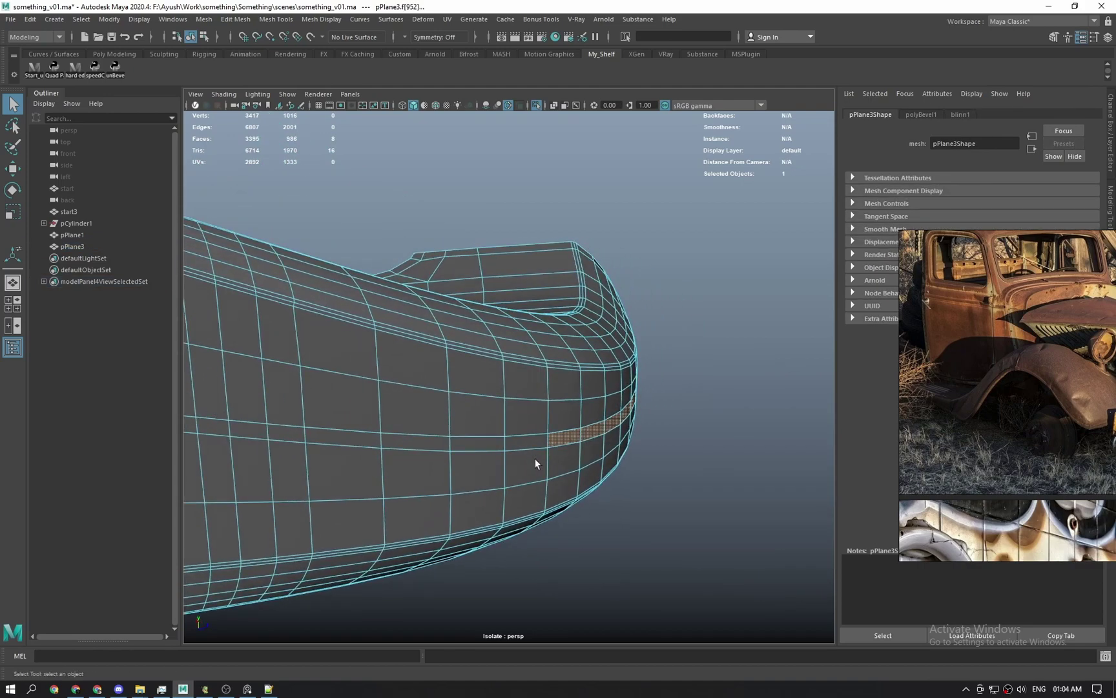
key(w)
alt+drag(637, 466, 628, 410)
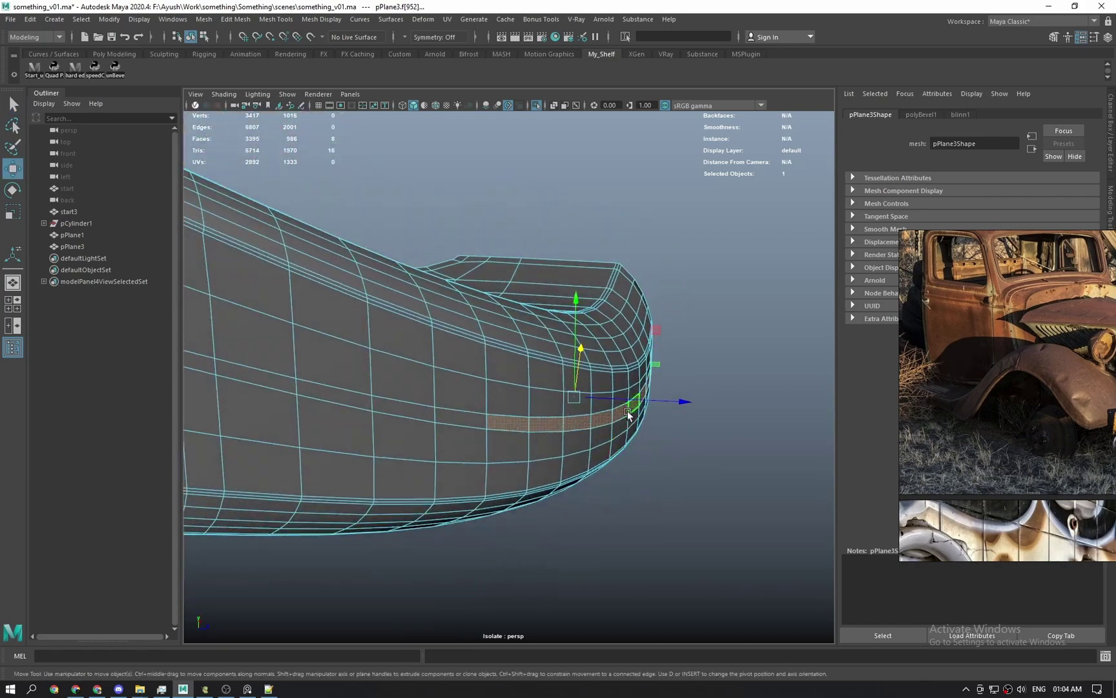
shift+right_drag(627, 410, 680, 447)
drag(681, 447, 672, 448)
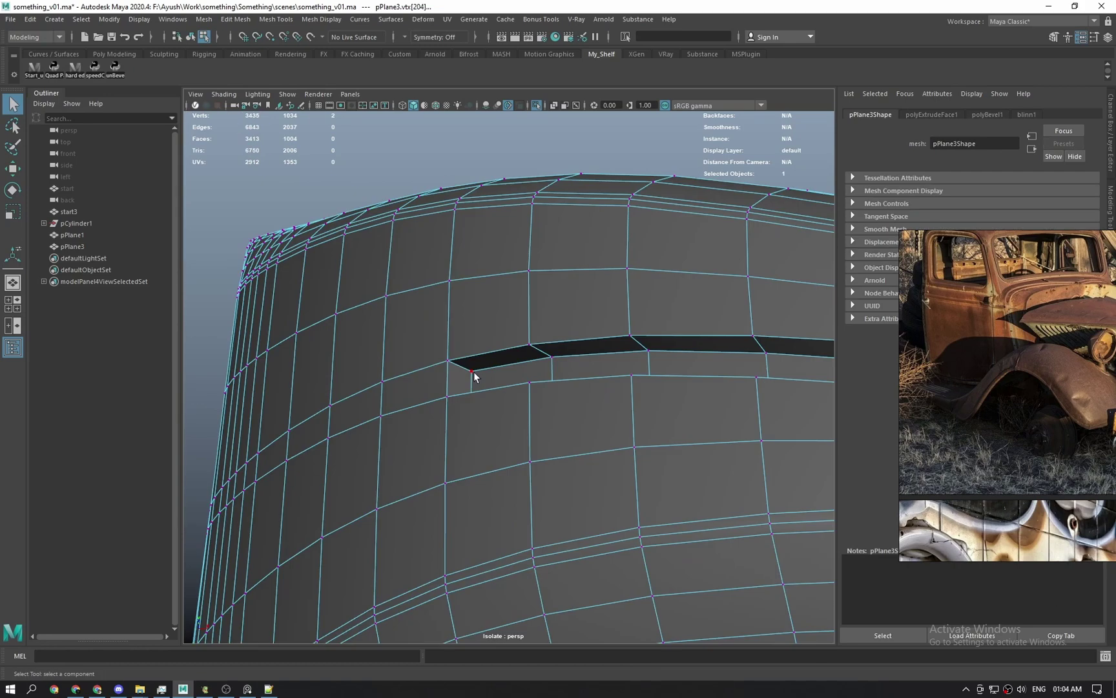
Target-weld the groove-end vertices into their neighbours.
click(473, 372)
shift+right_drag(473, 372, 510, 285)
alt+drag(475, 440, 454, 337)
alt+drag(454, 337, 450, 363)
alt+drag(450, 364, 511, 382)
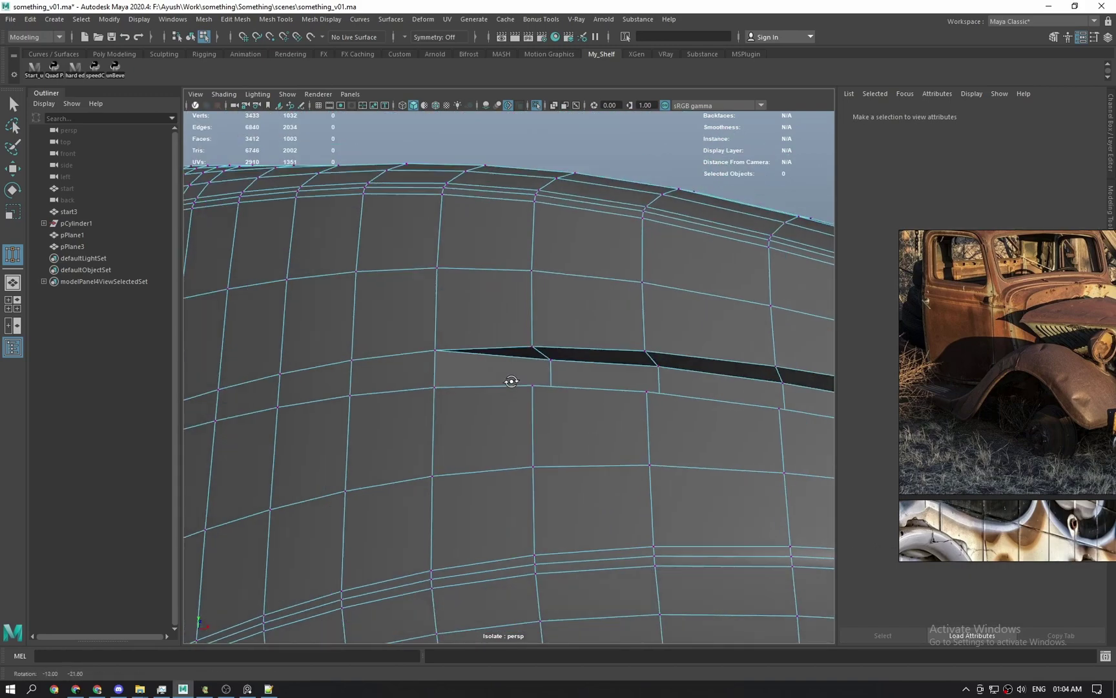
key(q)
Select two faces below the groove and extrude them.
click(555, 378)
key(w)
alt+drag(625, 448, 606, 428)
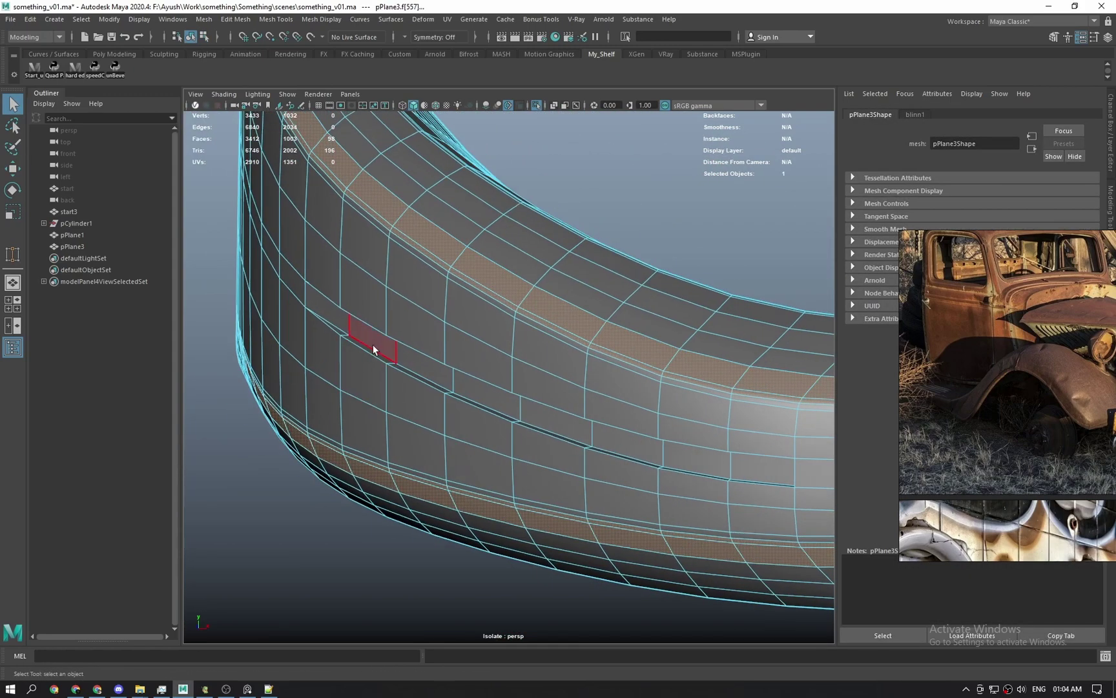
click(375, 347)
alt+drag(373, 380, 639, 506)
shift+click(419, 367)
key(w)
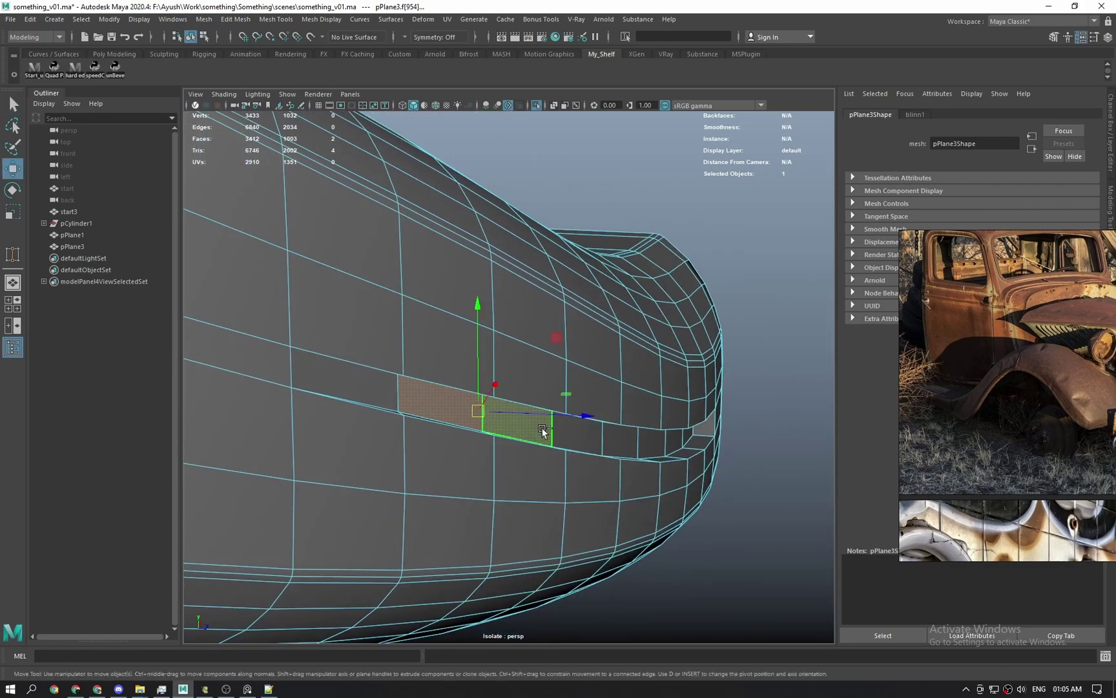
shift+right_drag(543, 431, 562, 448)
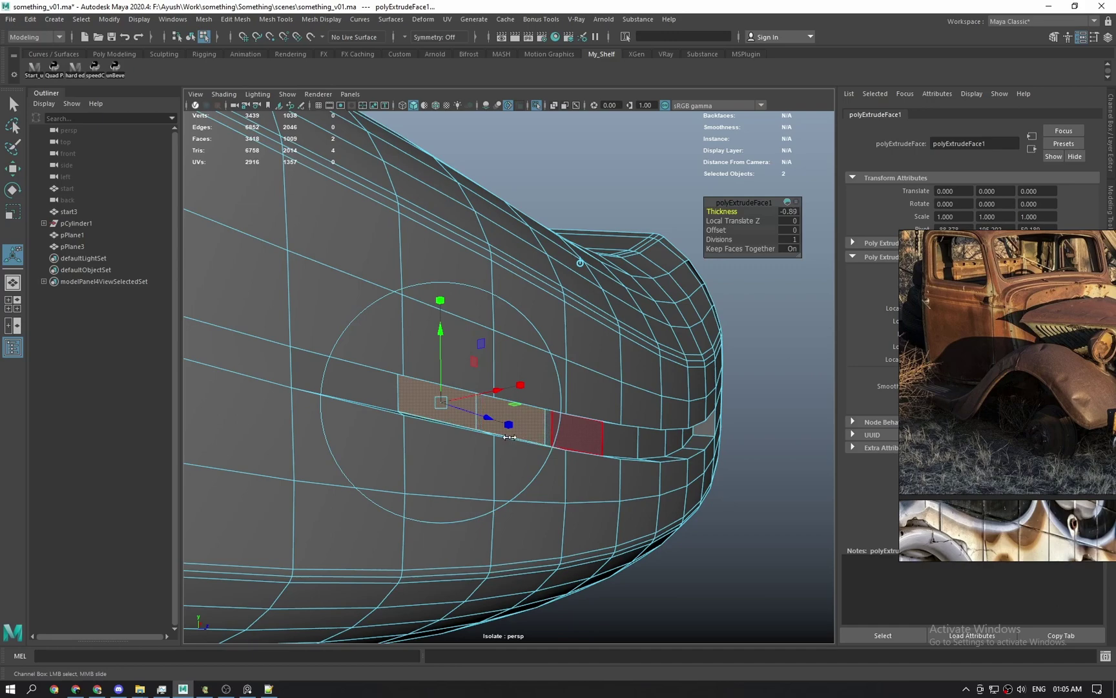
alt+drag(487, 430, 590, 480)
key(w)
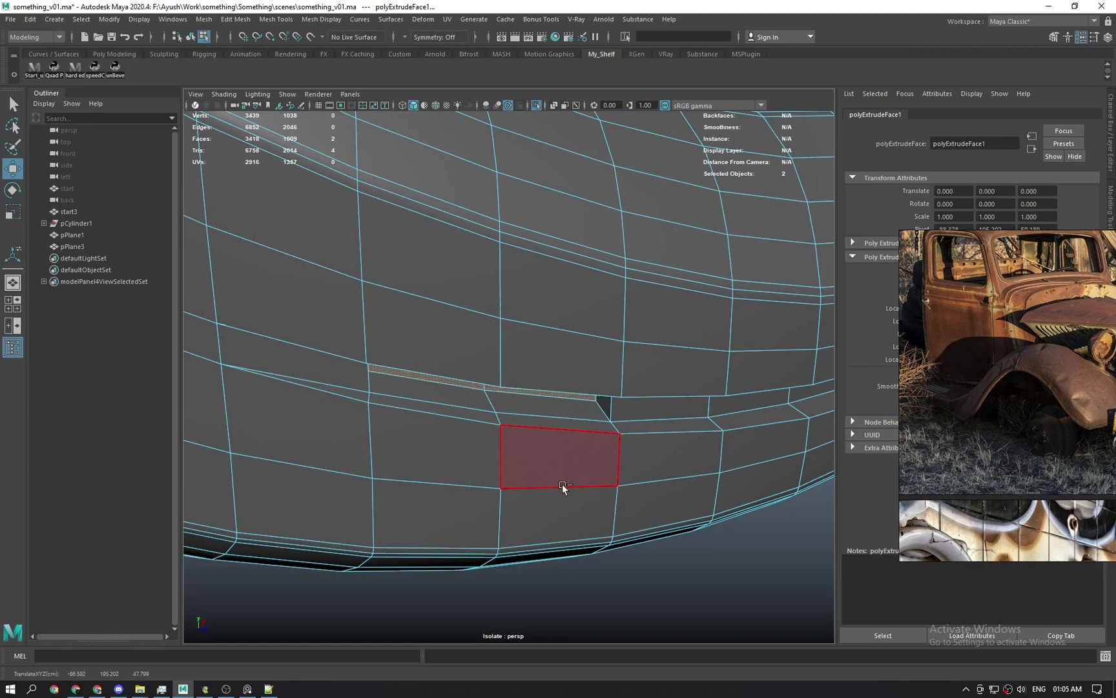
Move the extruded faces into place and inspect the resulting slot.
middle_drag(562, 484, 567, 485)
alt+drag(571, 489, 526, 475)
middle_drag(535, 489, 511, 492)
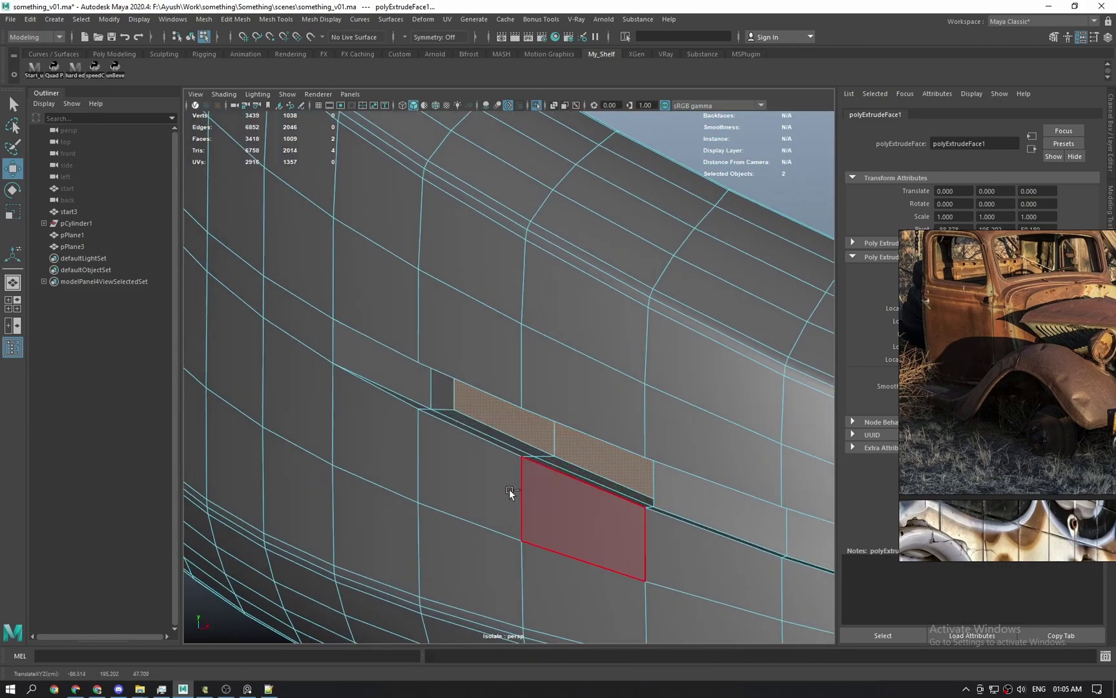
alt+drag(542, 482, 677, 560)
alt+drag(480, 430, 495, 404)
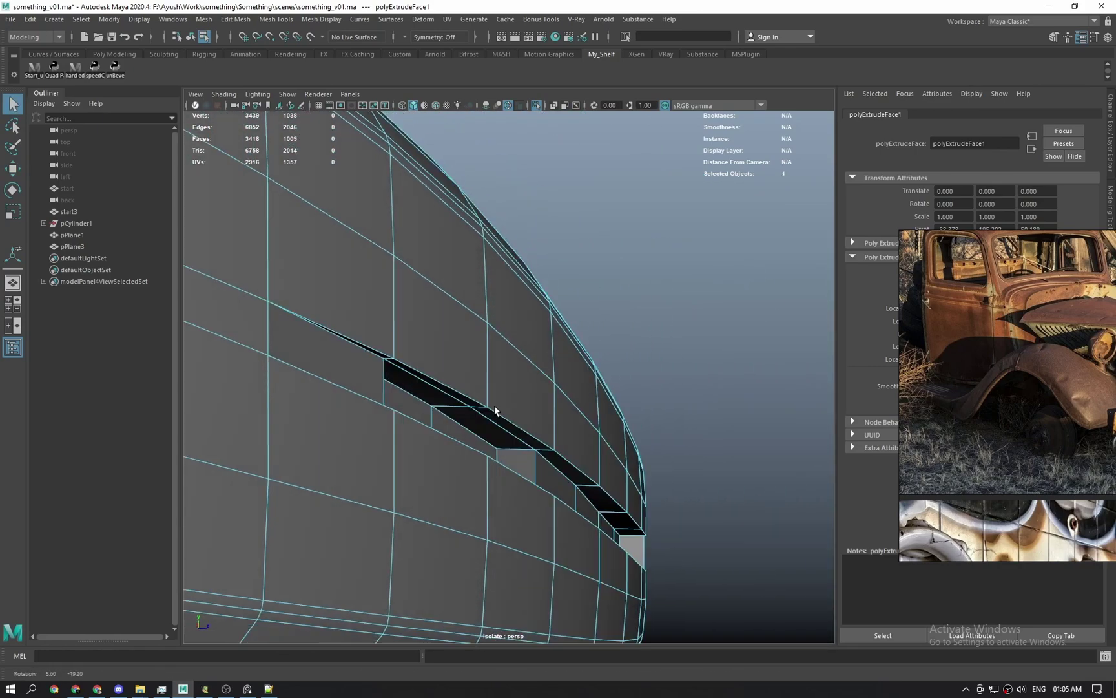
Weld the slot's corner vertex into its neighbour, redoing an incorrect merge.
click(496, 447)
alt+drag(496, 449, 497, 472)
alt+drag(496, 419, 498, 398)
shift+click(498, 433)
shift+right_drag(498, 432, 506, 362)
alt+drag(510, 435, 546, 421)
key(ctrl+z)
alt+drag(546, 422, 552, 413)
Return to object mode and reselect the whole fender panel.
right_drag(570, 456, 615, 431)
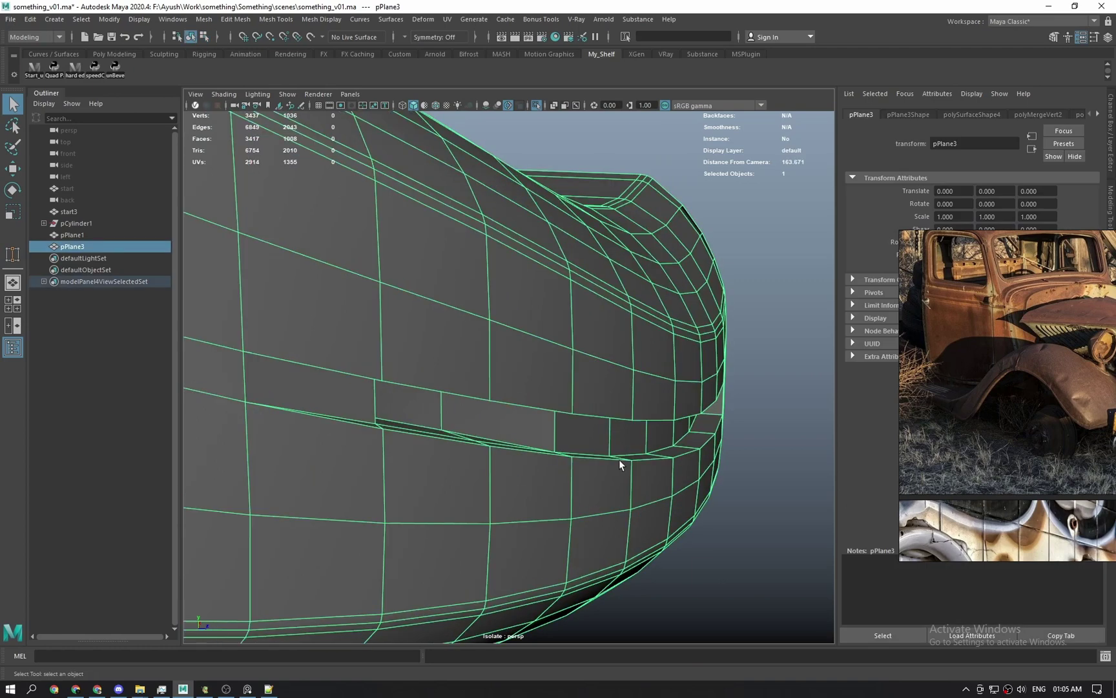
alt+drag(620, 459, 538, 498)
click(656, 169)
scroll(582, 388, down, 5)
alt+drag(577, 394, 516, 416)
click(515, 415)
Check the fender with the 3 smooth preview, then turn it off and return to the groove's end.
key(3)
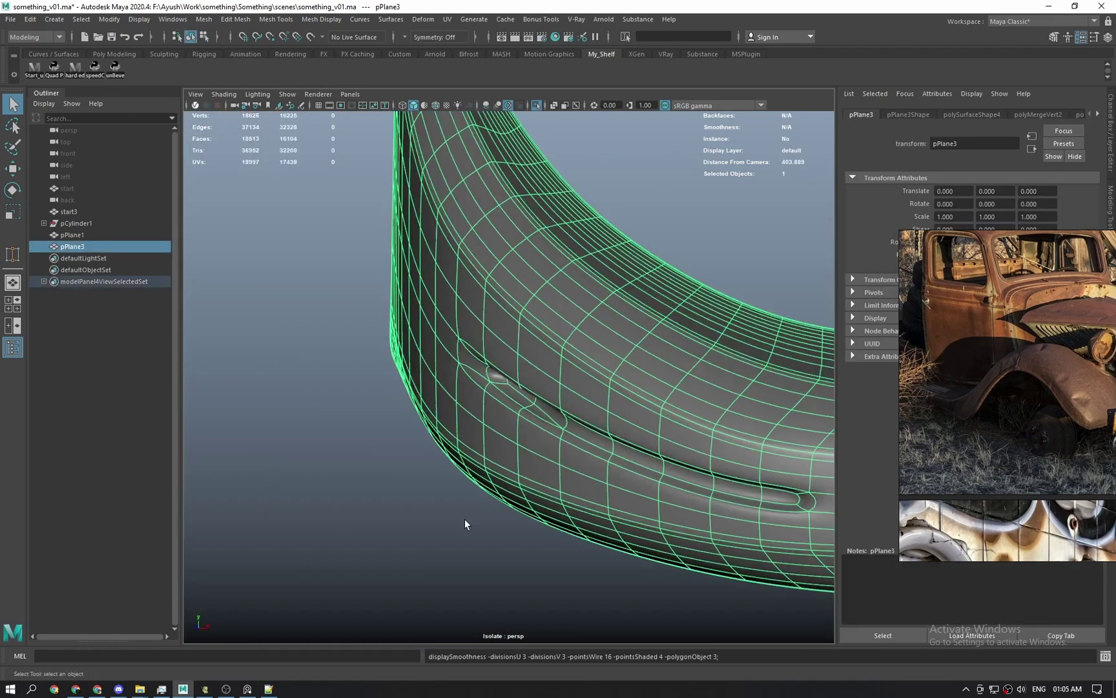
click(465, 519)
scroll(466, 526, up, 2)
alt+drag(456, 468, 508, 551)
click(483, 429)
key(1)
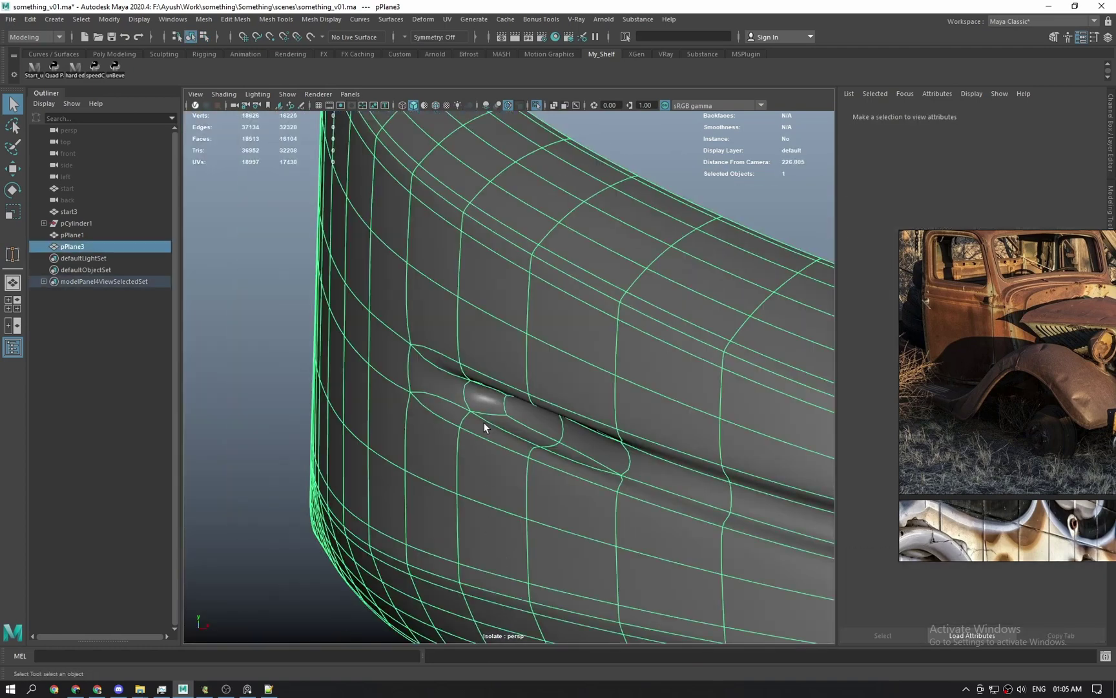
alt+drag(483, 429, 471, 459)
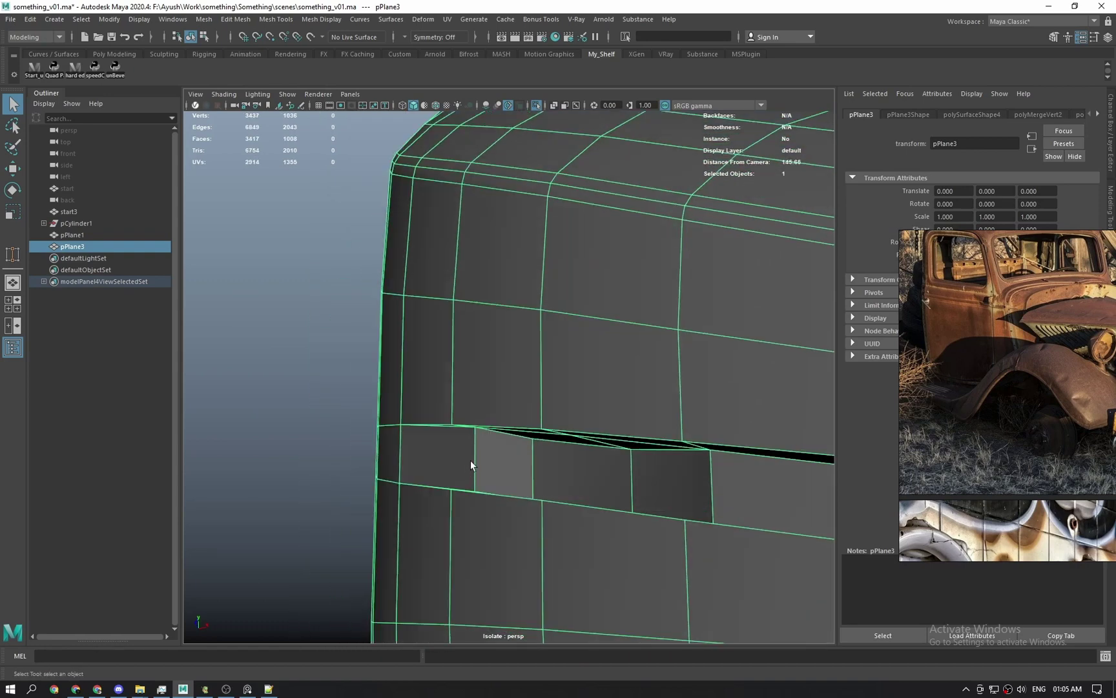
scroll(498, 469, up, 3)
right_drag(502, 455, 507, 498)
Extrude a face at the groove's end and inset it with Offset 0.79.
click(483, 452)
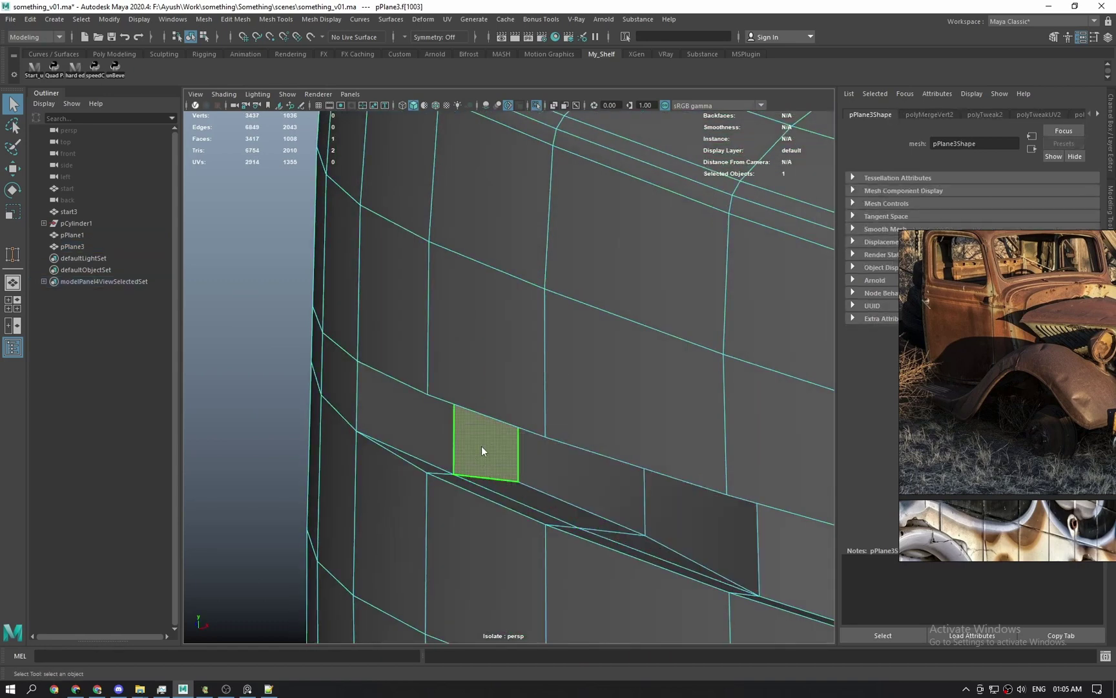
shift+right_drag(481, 446, 480, 432)
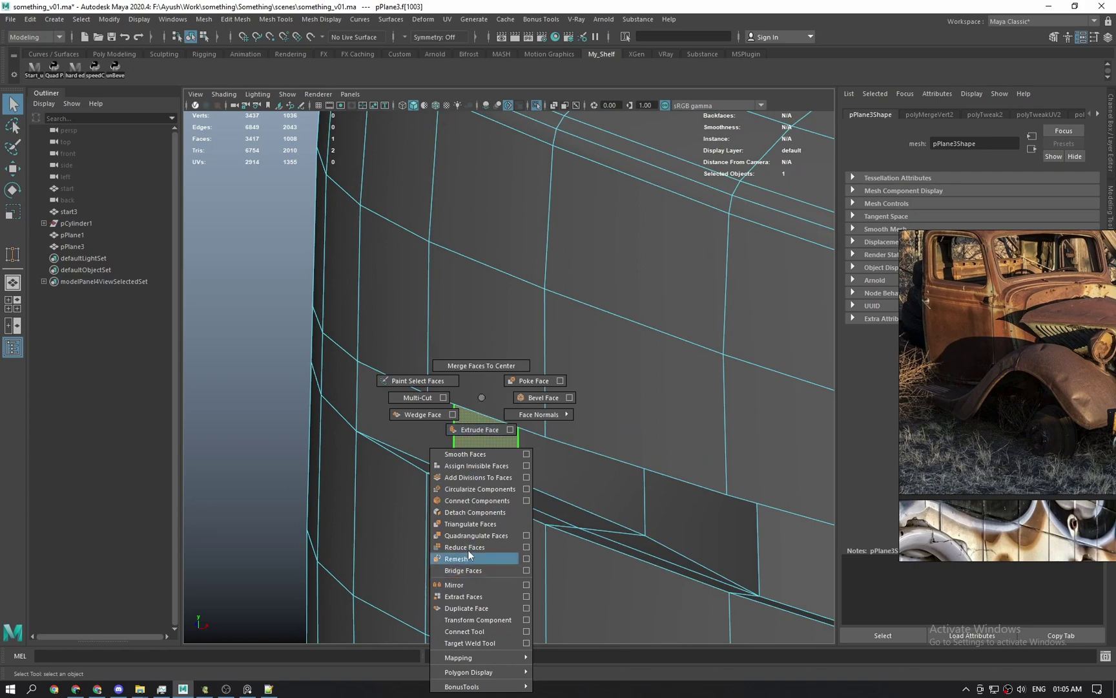
shift+right_drag(472, 427, 474, 428)
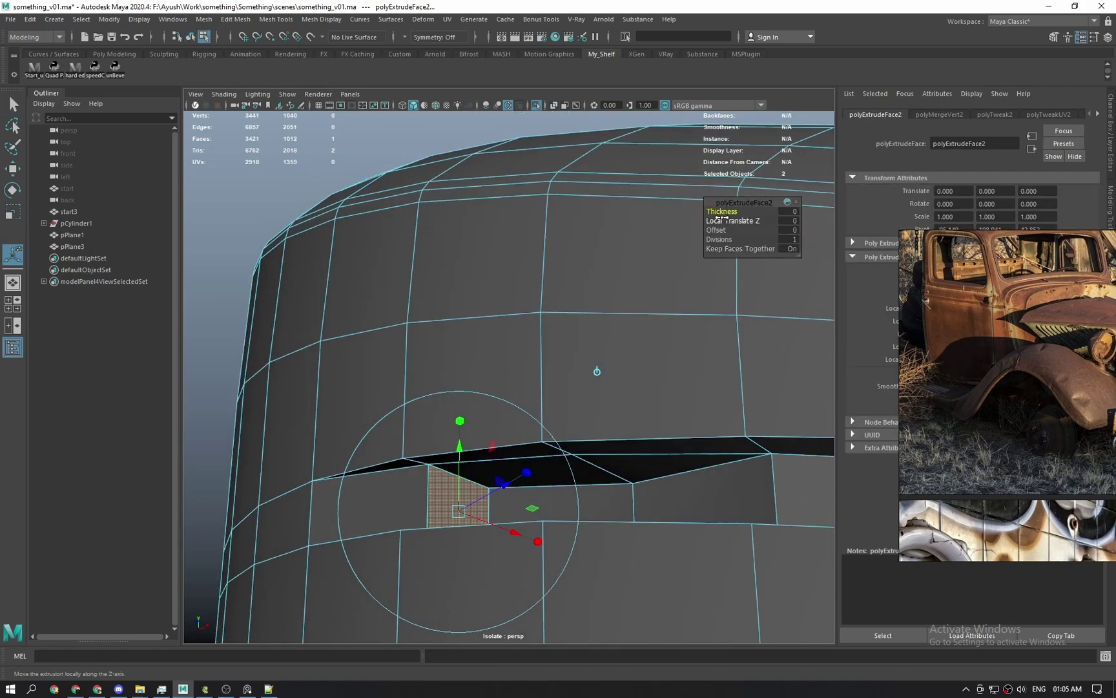
click(722, 219)
drag(721, 224, 764, 237)
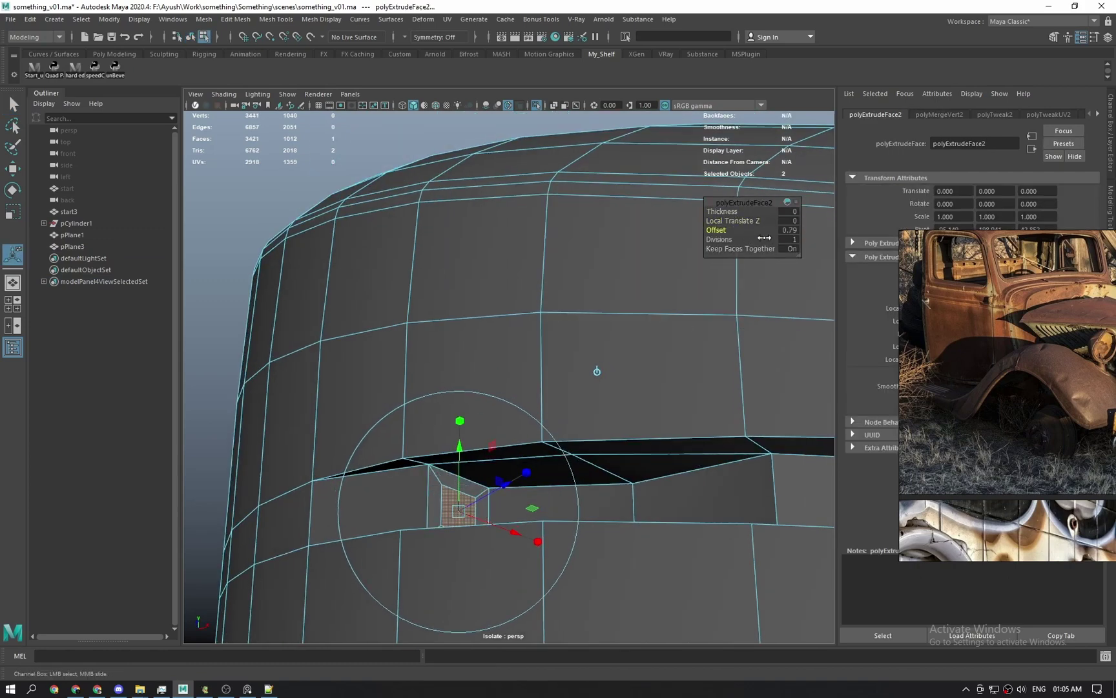
key(q)
Frame the inset face and extrude it a second time to form the notch recess.
alt+drag(499, 467, 521, 381)
key(w)
key(f)
scroll(505, 490, down, 3)
shift+right_click(521, 377)
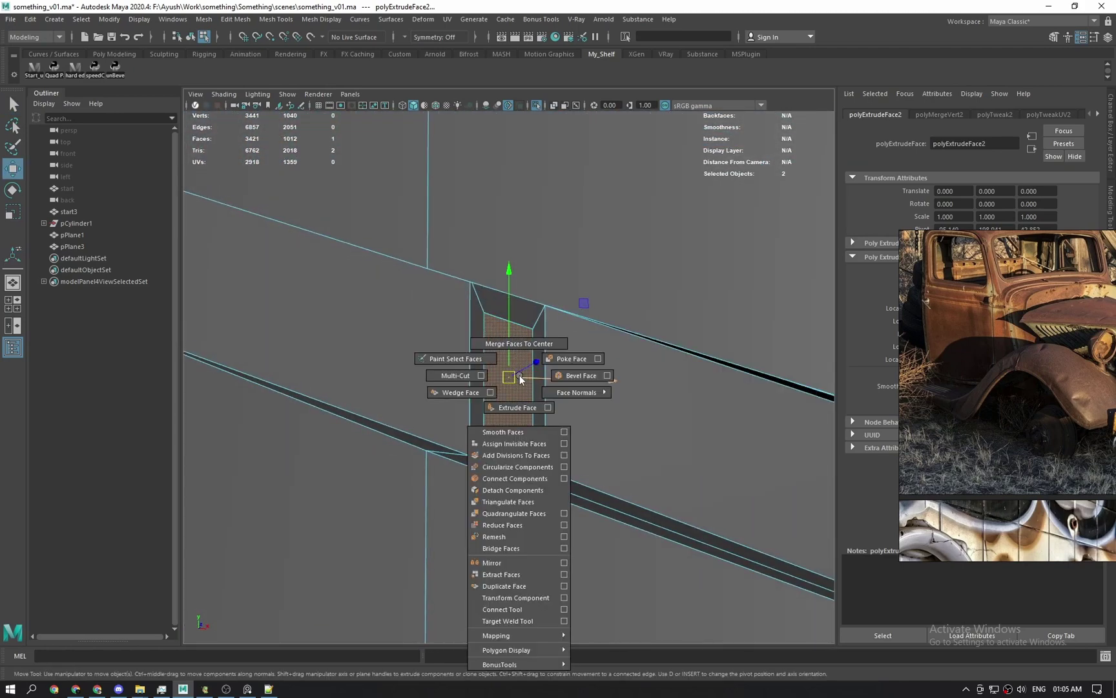
click(517, 407)
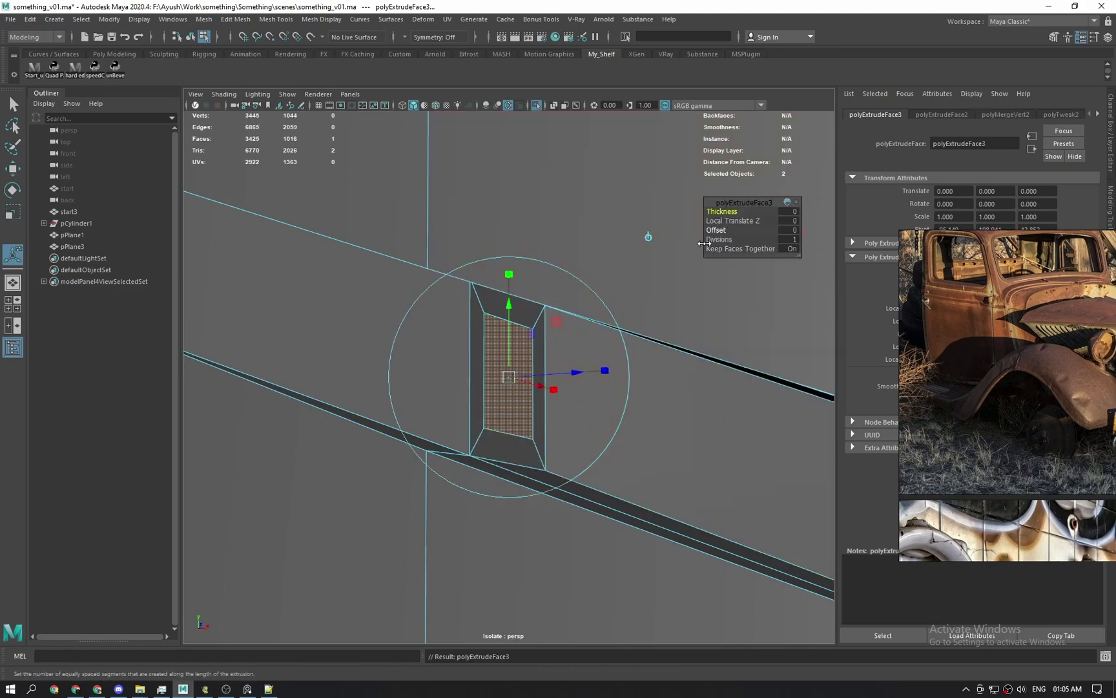
key(w)
scroll(523, 397, down, 1)
alt+drag(523, 397, 466, 404)
Inspect the recess in a front wireframe view, then return to a shaded view of the whole fender.
key(space)
key(space)
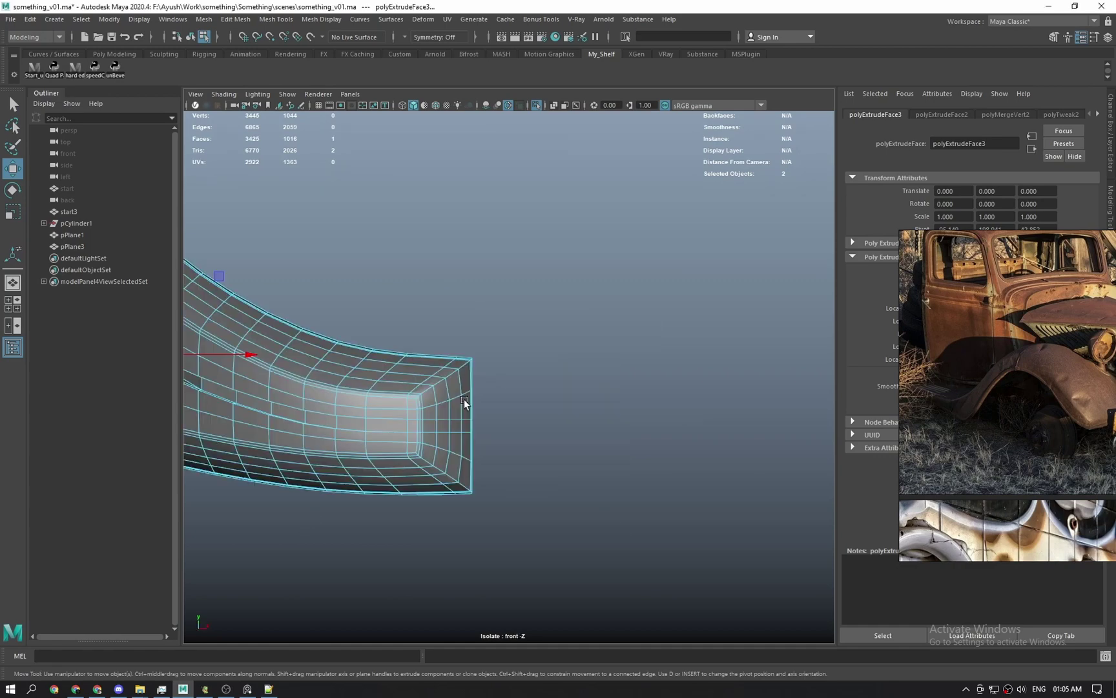
key(f)
key(4)
scroll(475, 435, down, 4)
scroll(538, 375, up, 1)
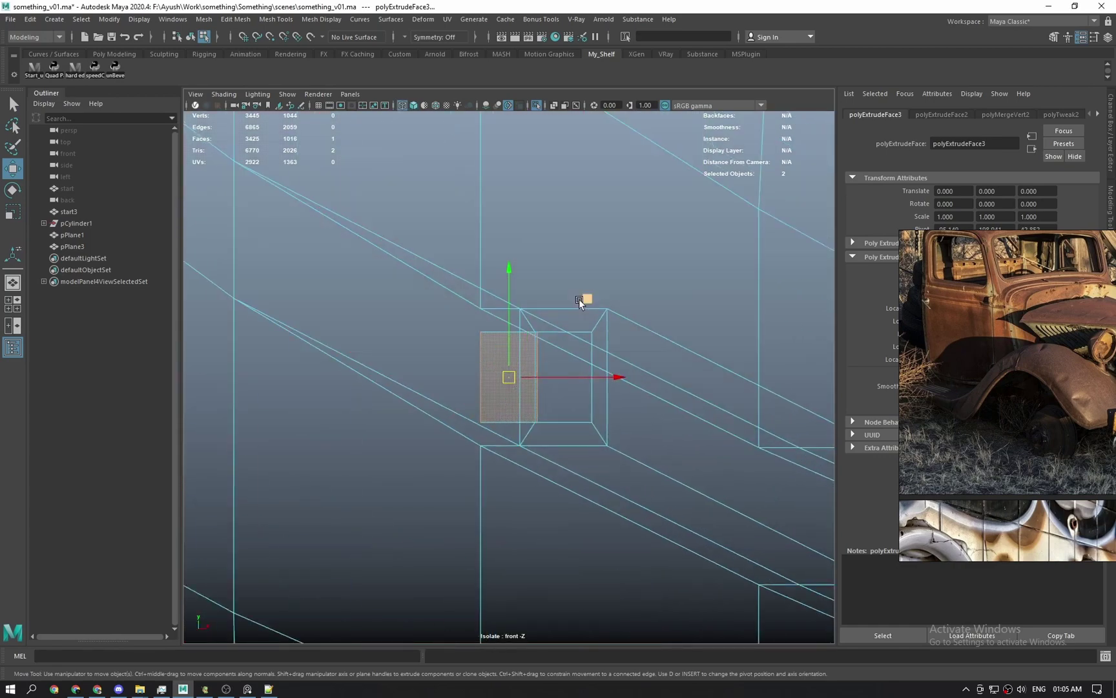
key(space)
drag(577, 312, 578, 271)
key(5)
key(F8)
scroll(566, 332, down, 3)
scroll(562, 352, down, 8)
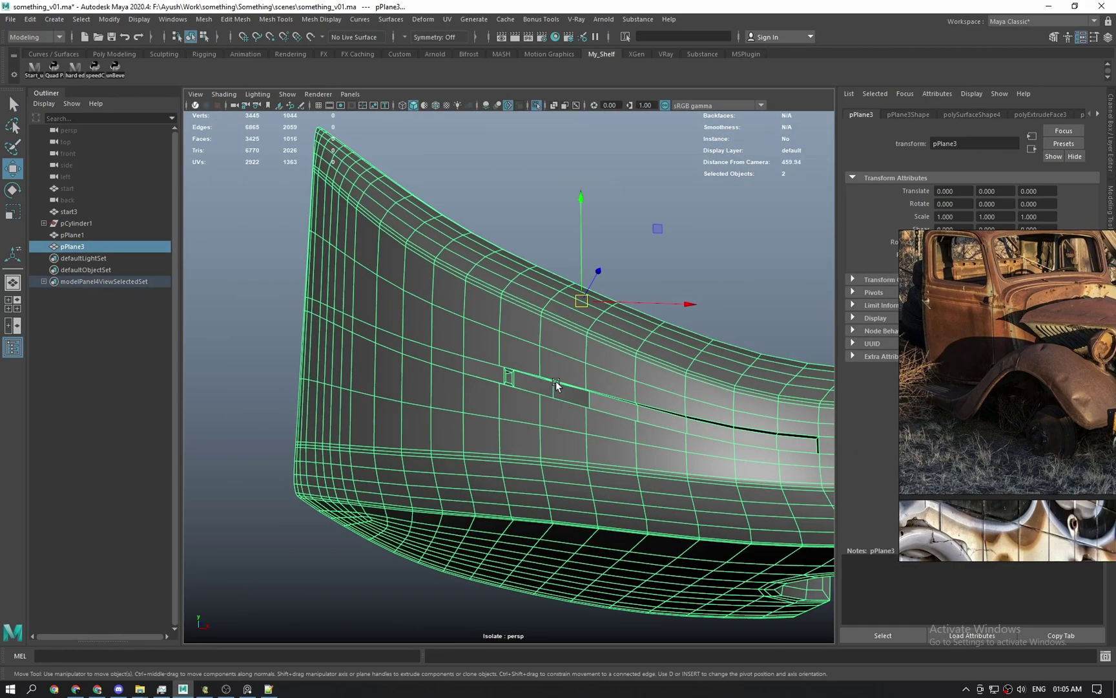
Check the refined recess in the smooth preview (3) from a new angle, then revert to 1.
key(q)
click(585, 271)
click(575, 352)
key(3)
click(650, 307)
alt+drag(652, 332, 477, 444)
click(511, 460)
key(1)
scroll(478, 433, down, 6)
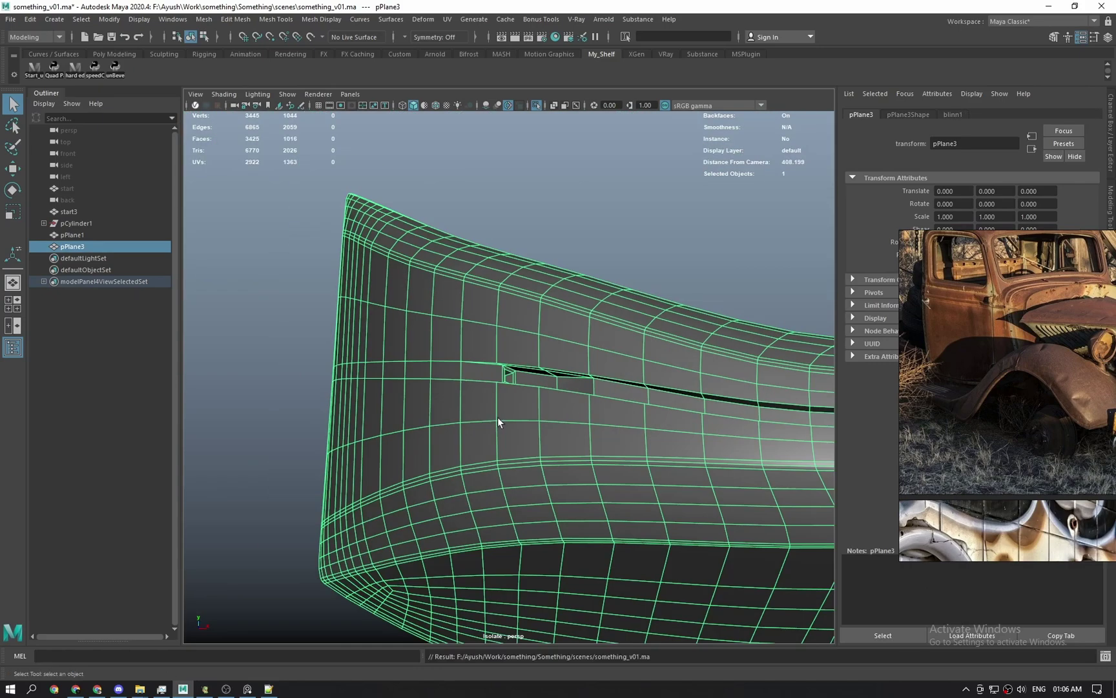
Review the smoothed fender from the front, then turn off the preview and centre it.
click(681, 241)
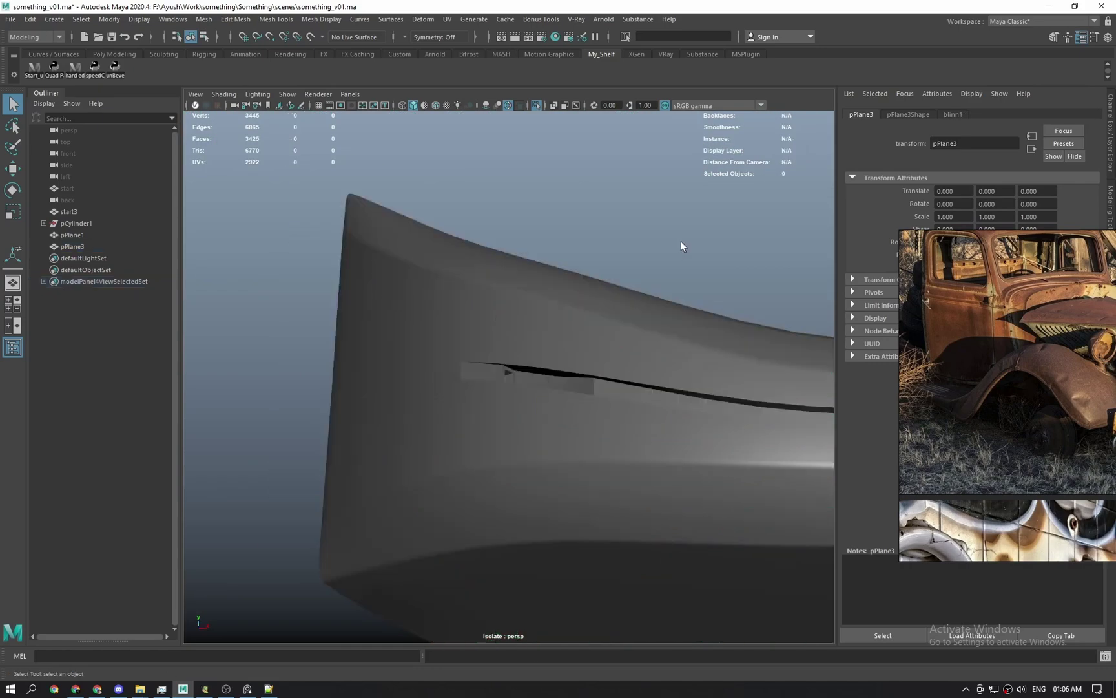
key(space)
drag(646, 291, 578, 398)
key(3)
scroll(549, 375, down, 3)
click(515, 350)
key(1)
alt+middle_drag(589, 316, 606, 386)
Wrap the fender in a lattice with Deform > Lattice and inspect the lattice settings.
click(423, 19)
click(447, 95)
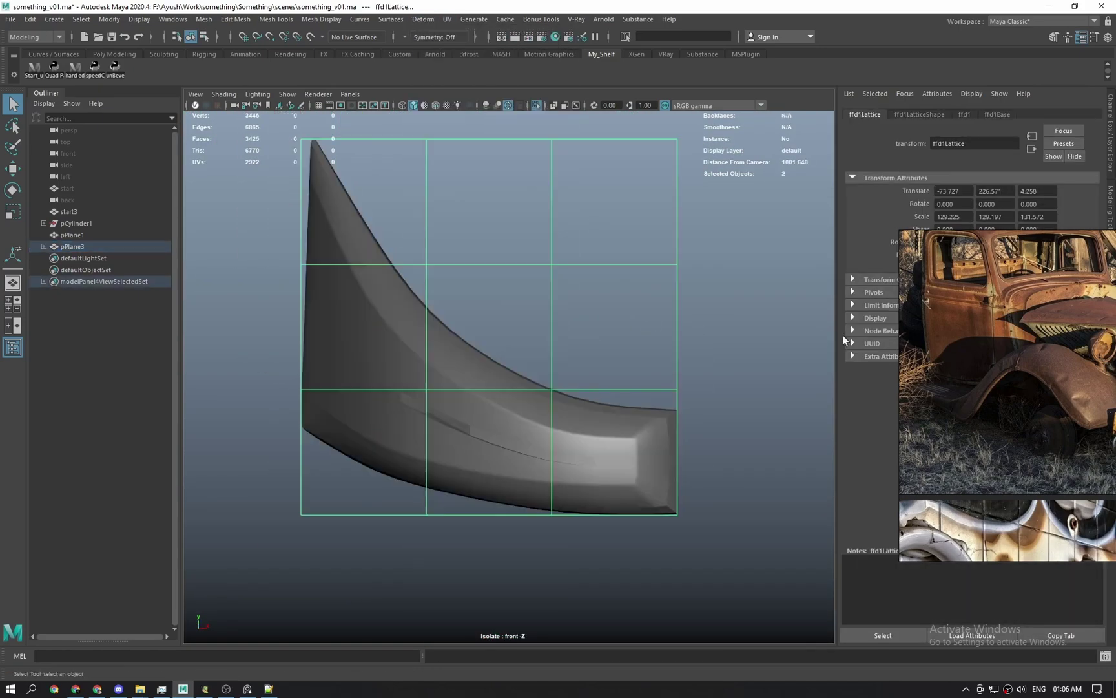
right_drag(963, 387, 992, 586)
click(994, 115)
Select edges on the fender and bring up the Modify > Convert options.
click(964, 117)
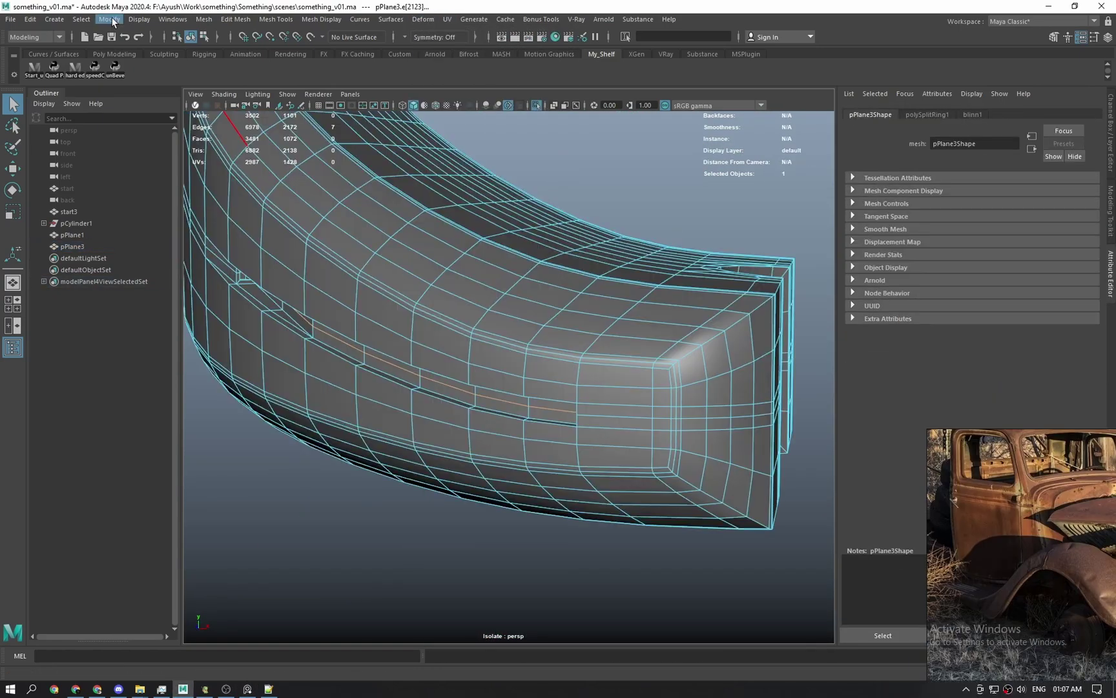
click(109, 21)
mouse_move(180, 300)
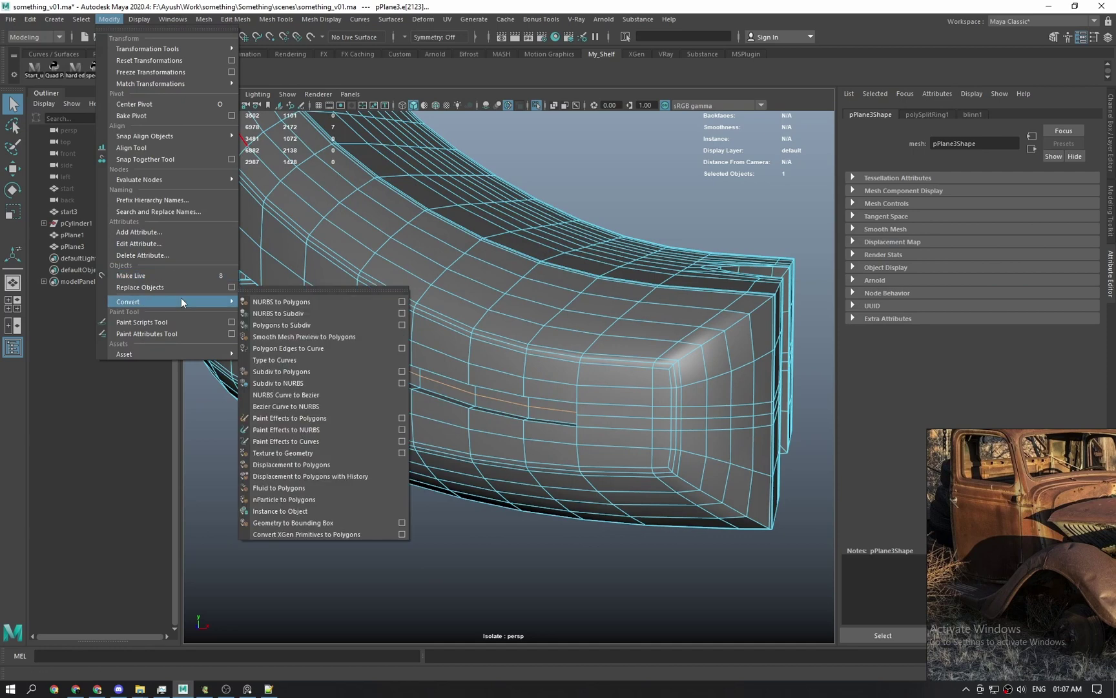
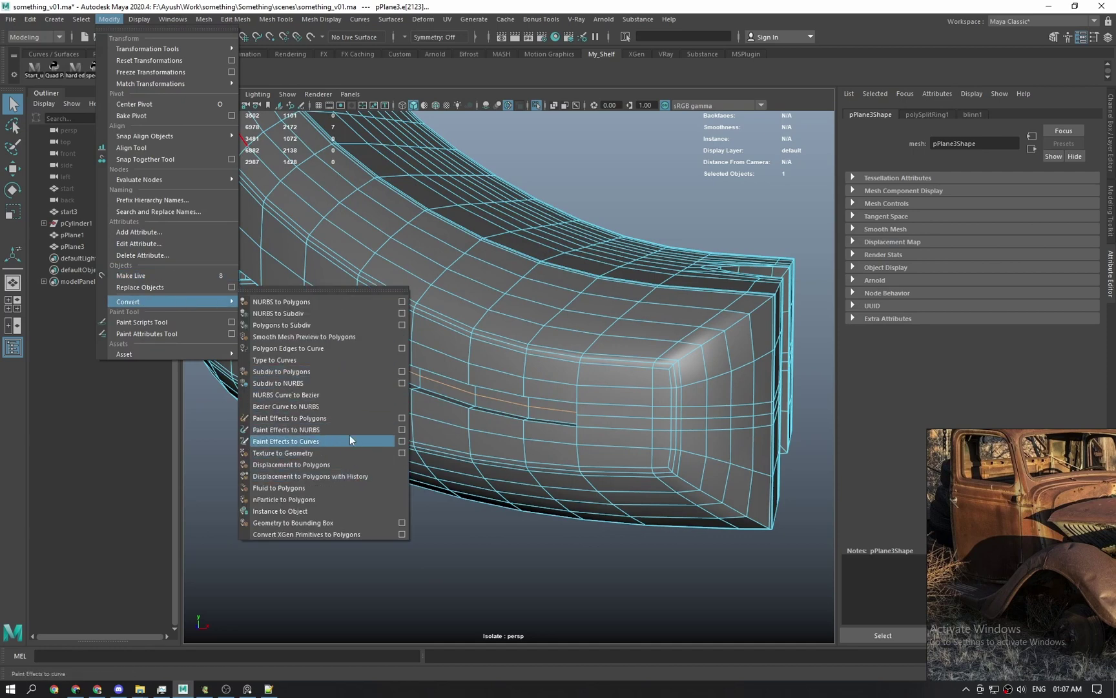
Convert the groove edges to a curve, then isolate the curve and inspect its control points.
click(401, 349)
drag(506, 344, 503, 303)
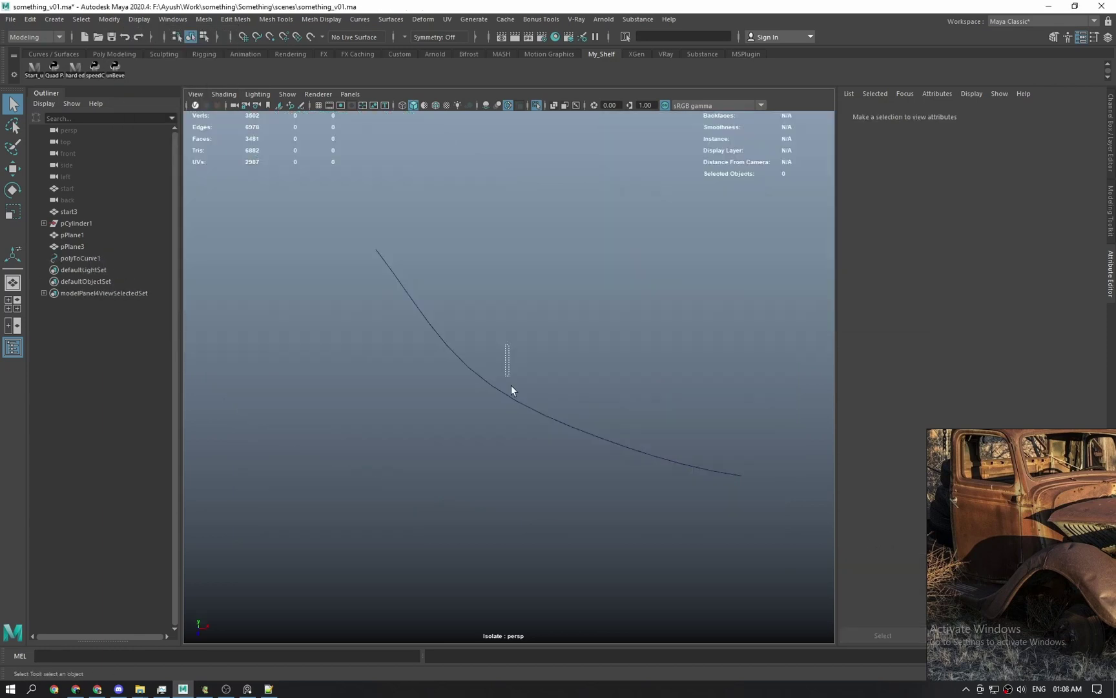
key(ctrl+1)
key(ctrl+1)
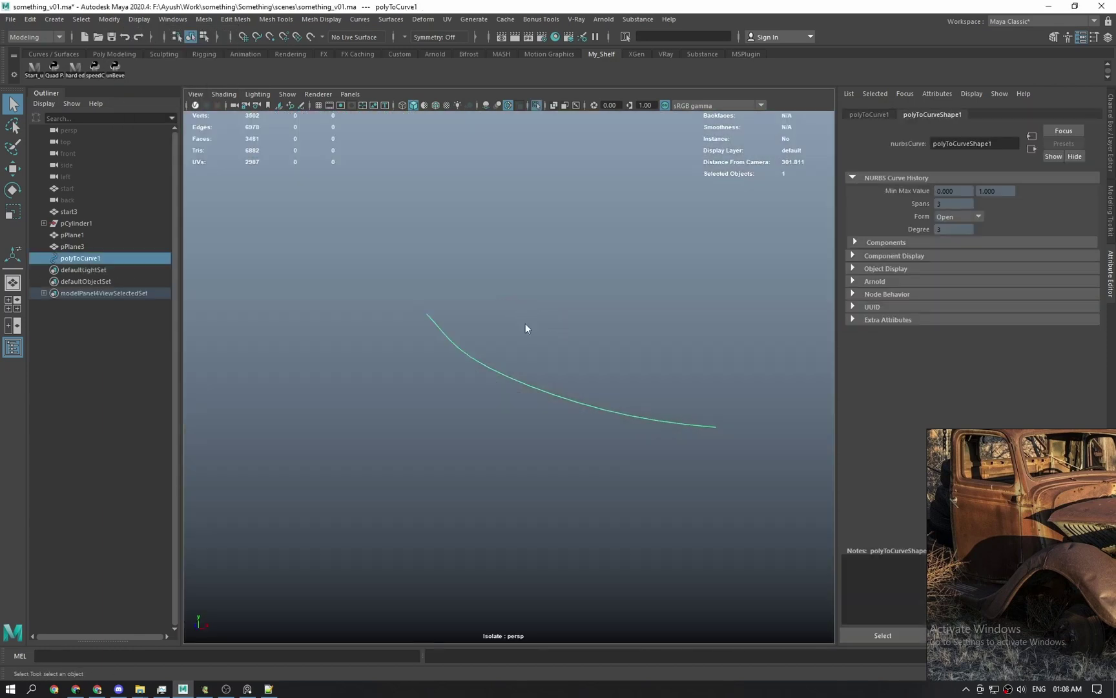
right_drag(525, 323, 462, 325)
alt+drag(460, 326, 456, 371)
drag(440, 261, 540, 389)
key(ctrl+1)
key(w)
Browse the Rendering, Animation and Modeling menu sets and the curve editing menu.
click(281, 50)
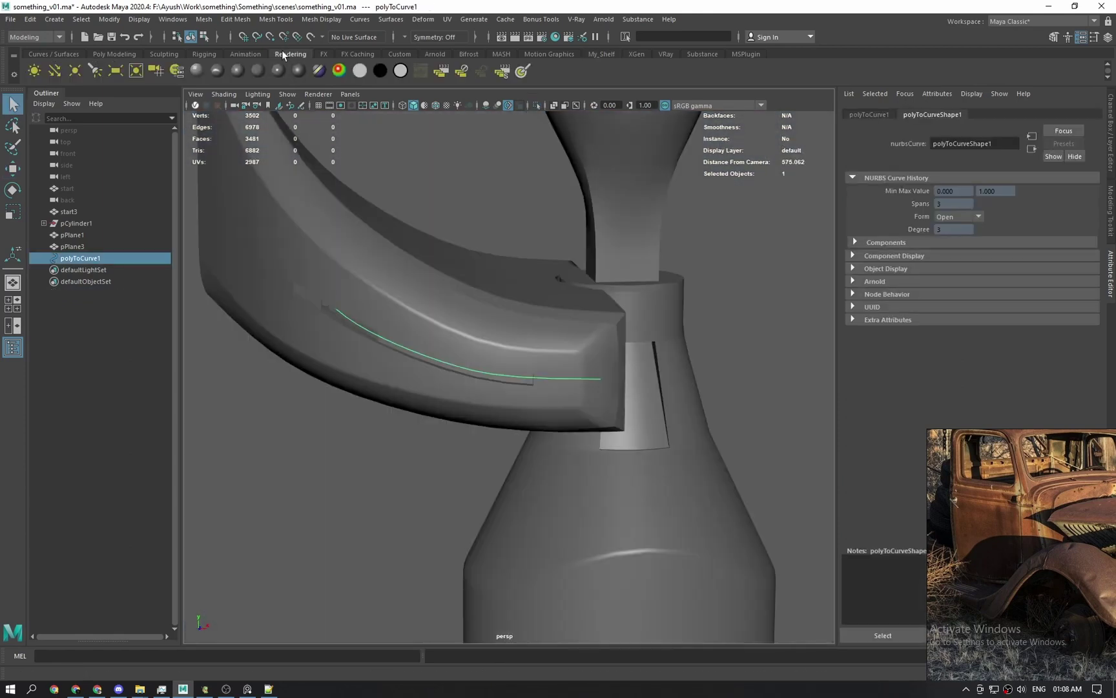
click(250, 54)
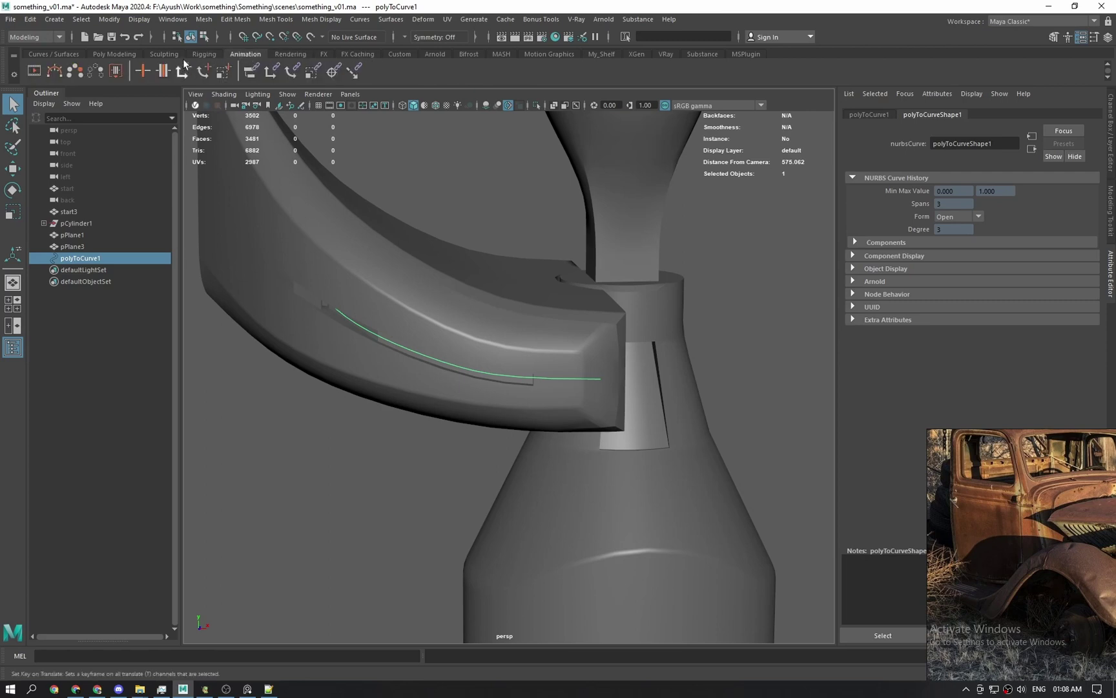
click(123, 54)
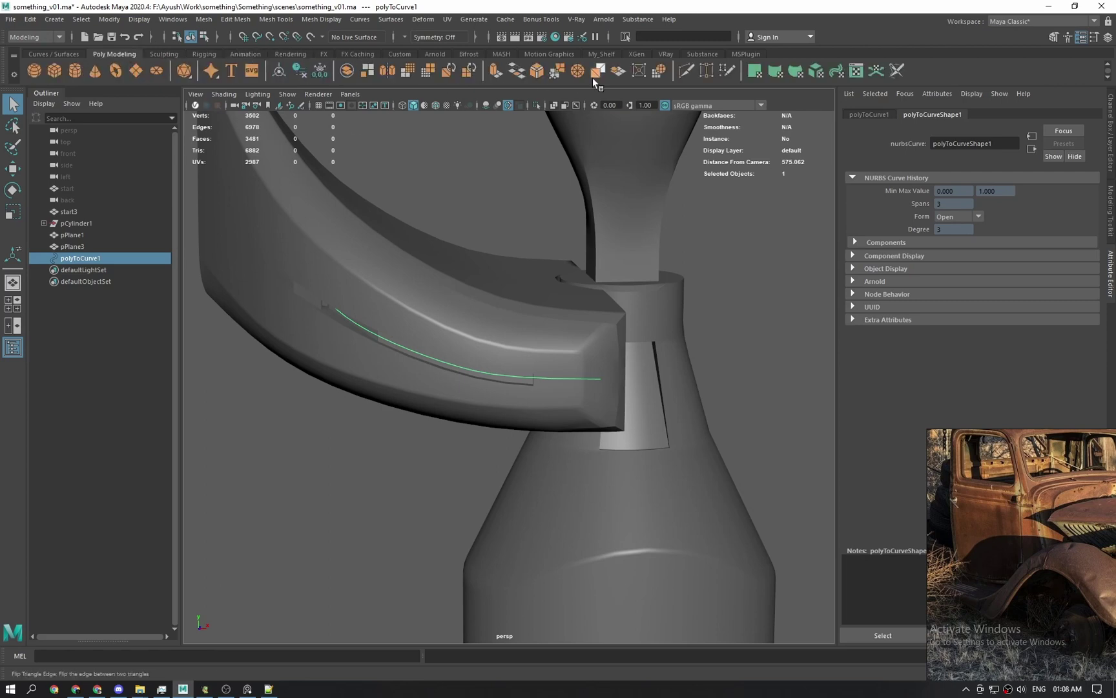
scroll(564, 230, down, 5)
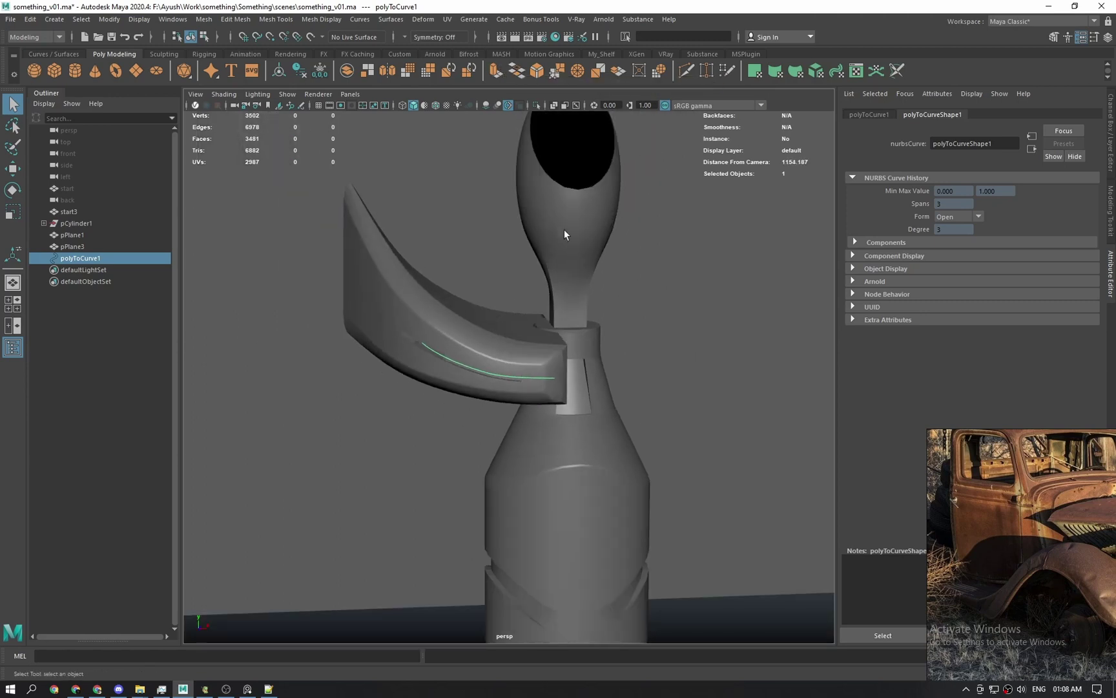
alt+drag(564, 229, 564, 411)
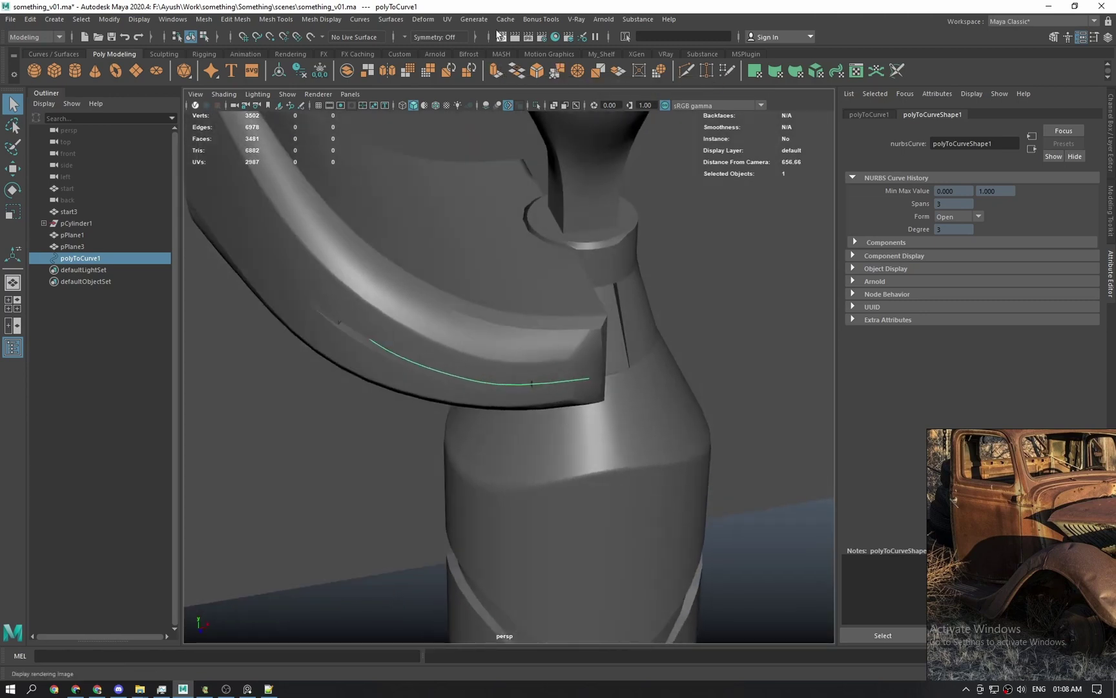
click(362, 19)
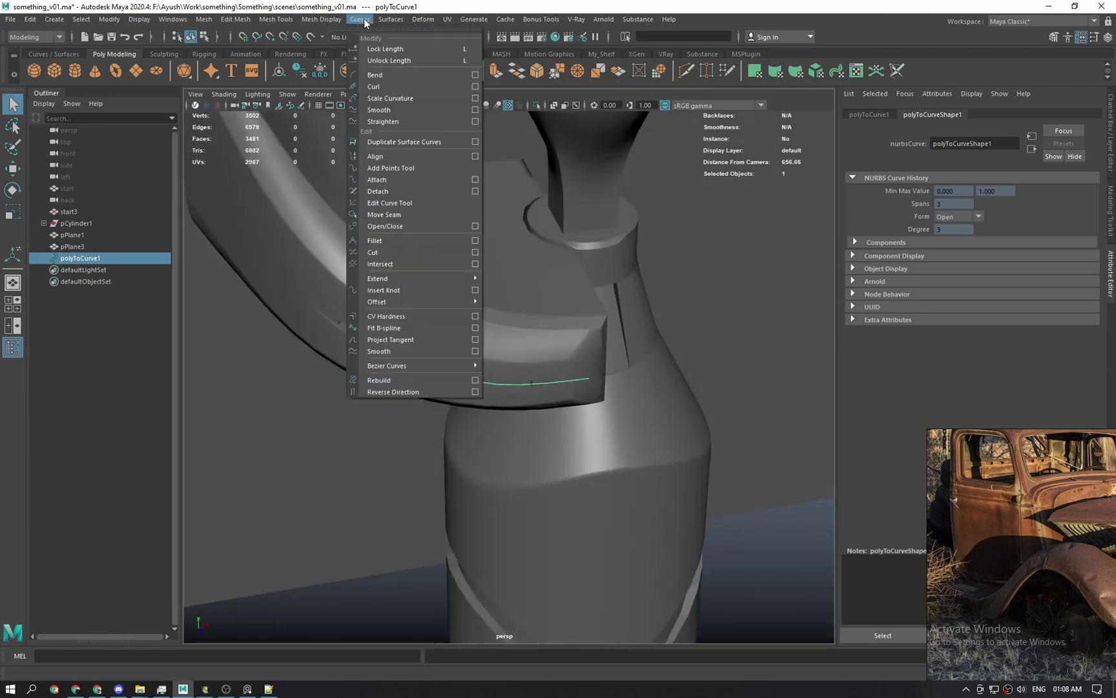
mouse_move(473, 19)
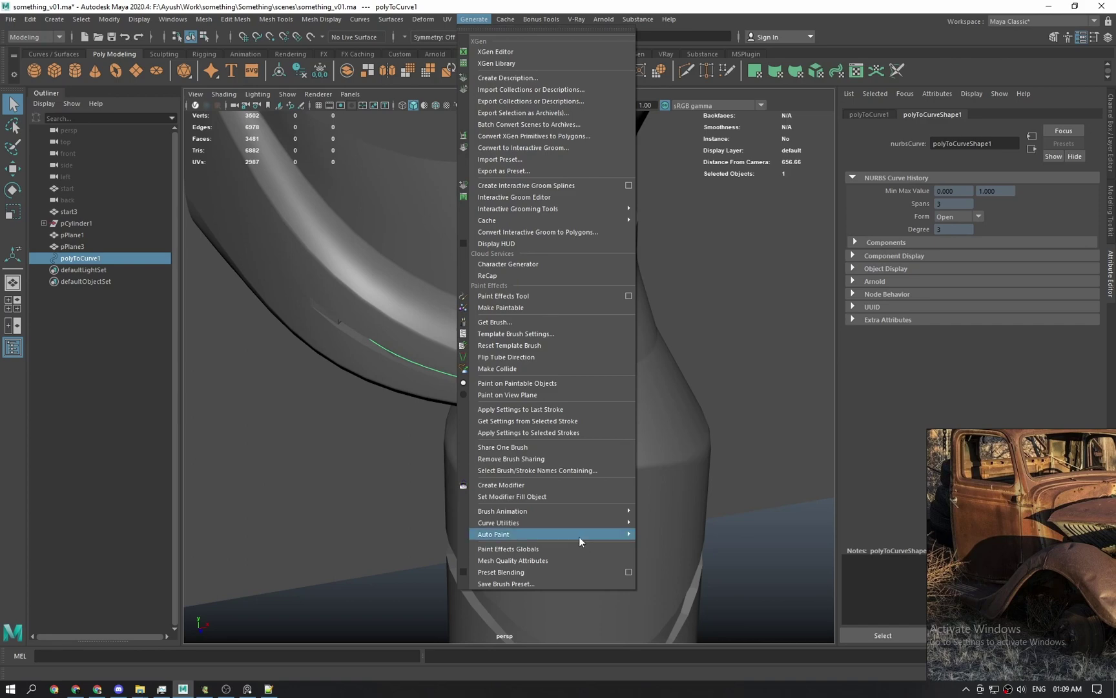
Move the reference photo aside and orbit in close on the fender groove curve.
right_drag(1106, 552, 925, 435)
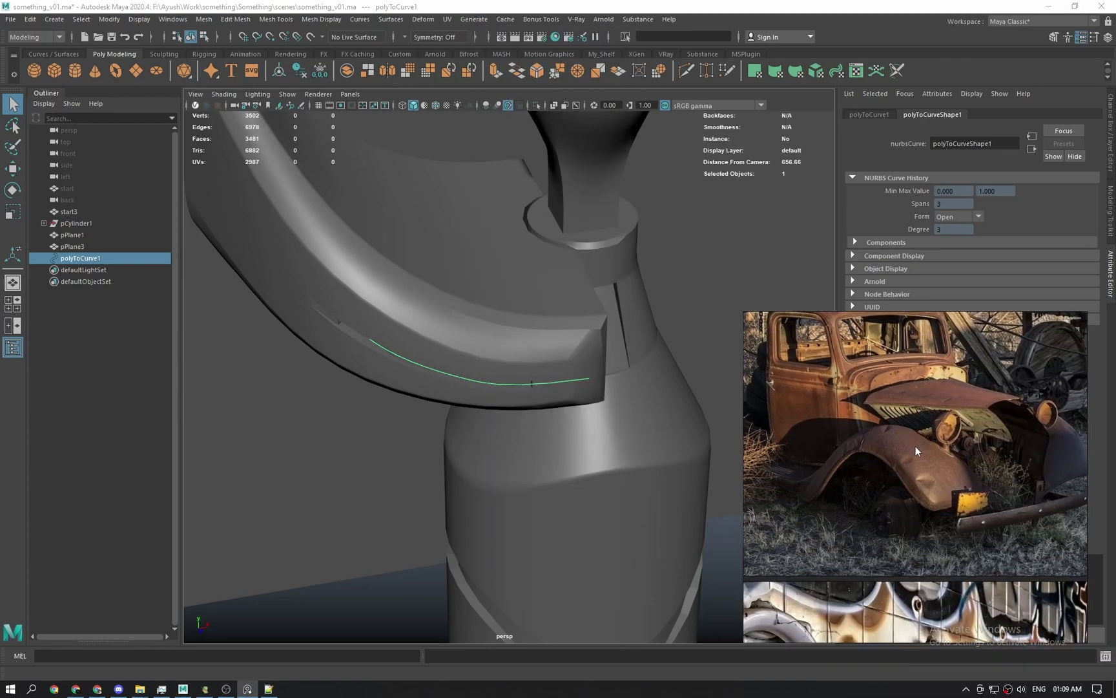
alt+drag(533, 365, 548, 334)
alt+right_drag(548, 335, 551, 455)
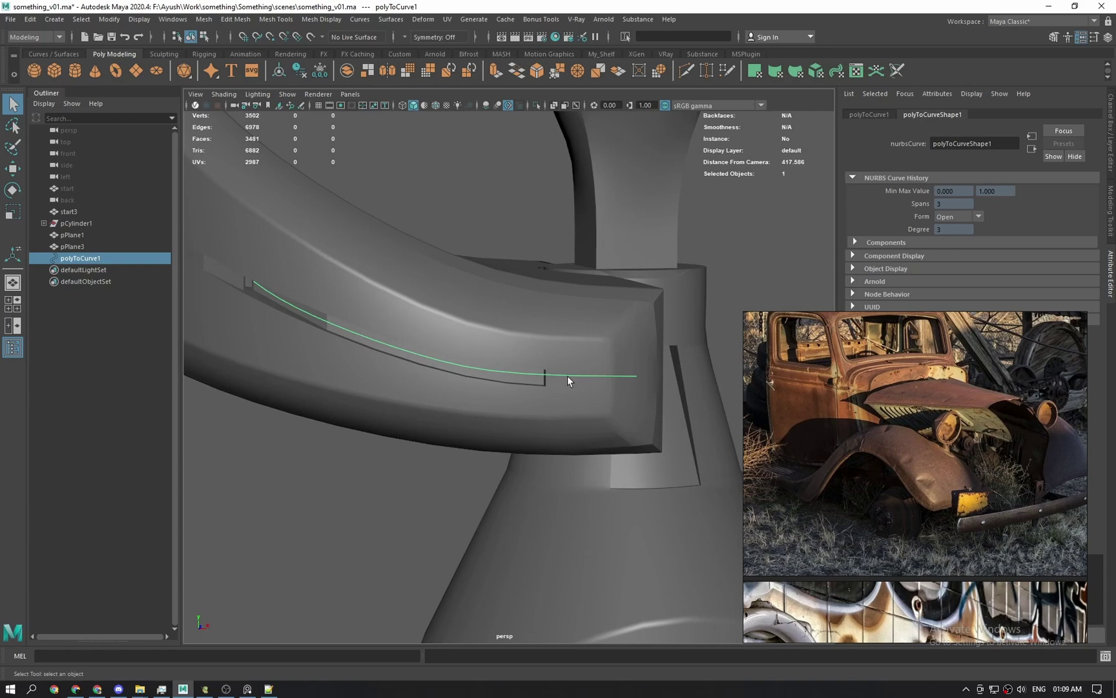
scroll(556, 477, down, 5)
right_drag(812, 418, 1041, 417)
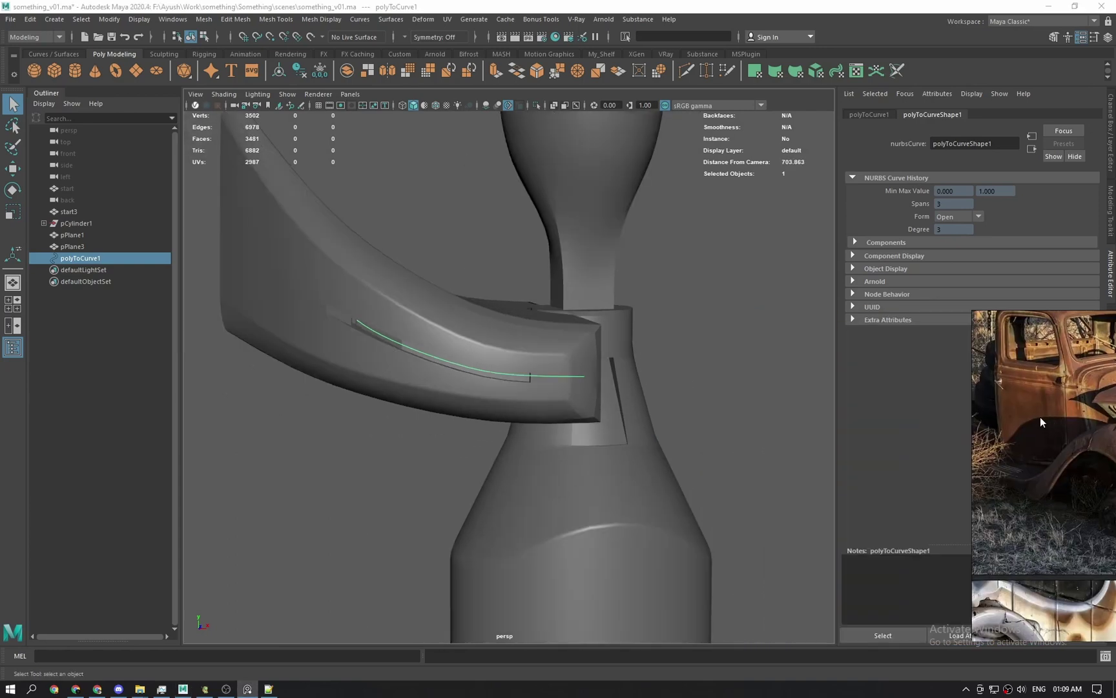
scroll(579, 358, down, 5)
alt+drag(579, 358, 540, 405)
alt+right_drag(536, 406, 575, 503)
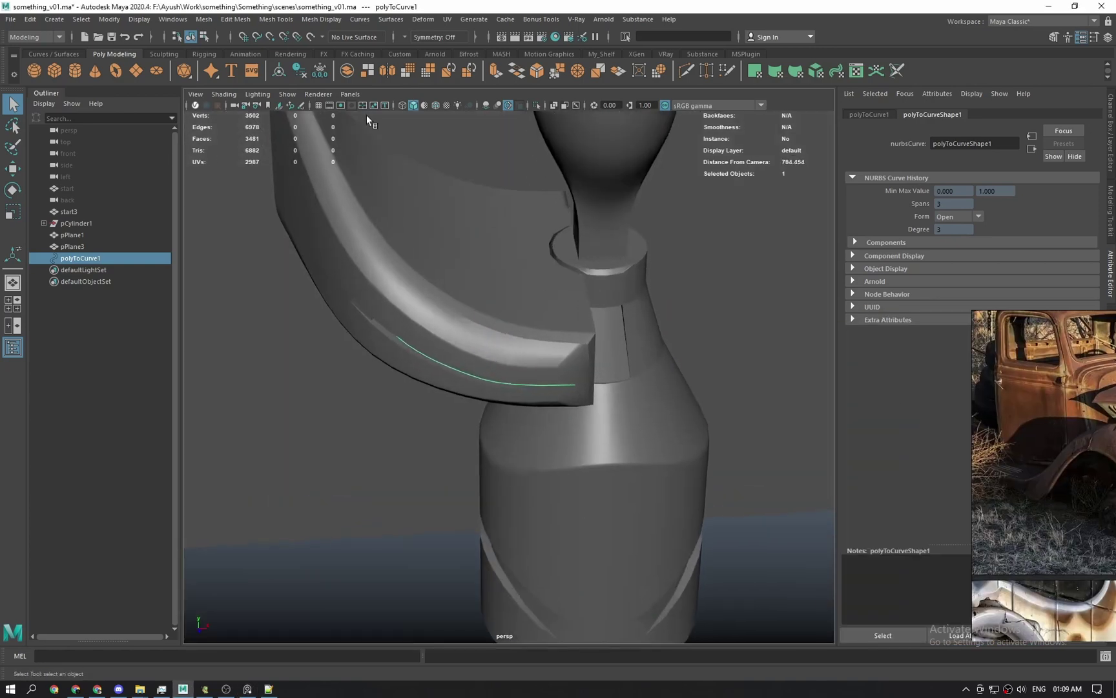
alt+right_drag(409, 288, 513, 379)
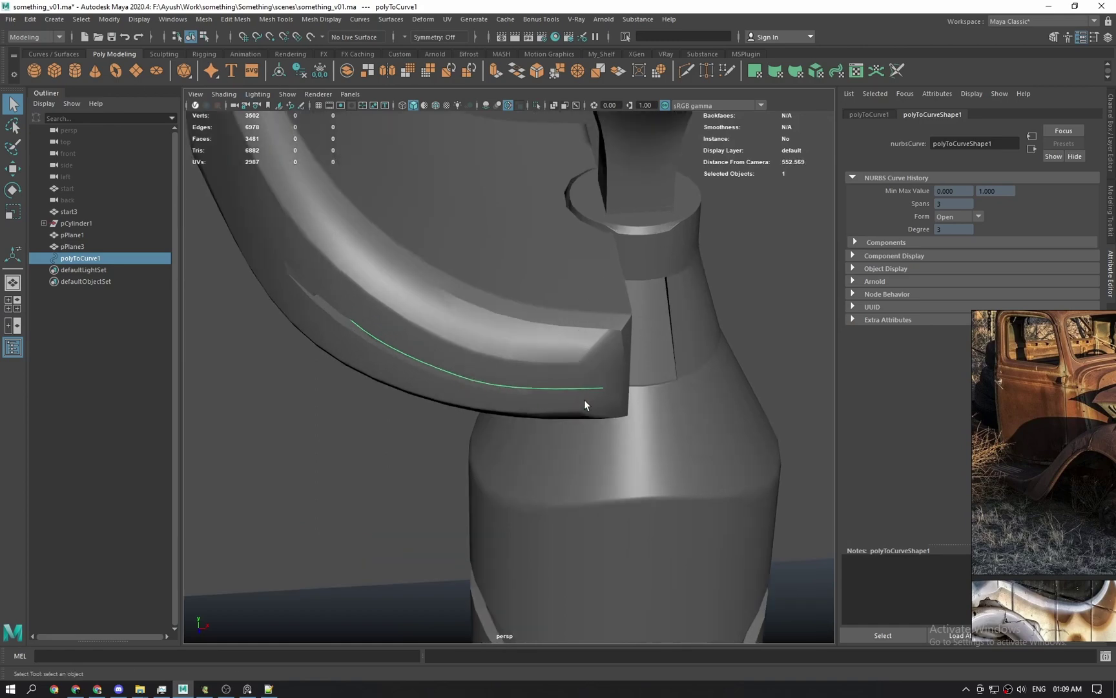
Select the fender mesh from the top view and isolate it in the perspective view.
key(space)
scroll(525, 380, down, 5)
key(space)
drag(526, 385, 496, 284)
click(434, 356)
key(space)
key(ctrl+1)
key(ctrl+1)
Mirror the fender mesh across X with the + direction.
key(w)
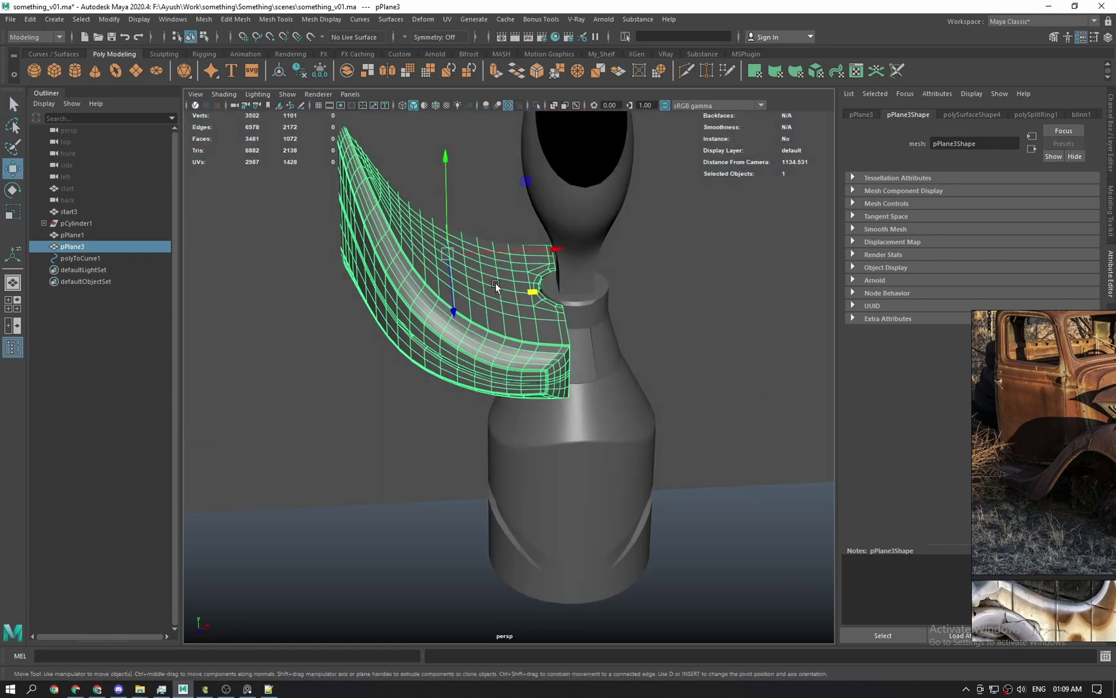
shift+right_drag(496, 284, 477, 416)
click(792, 249)
click(797, 258)
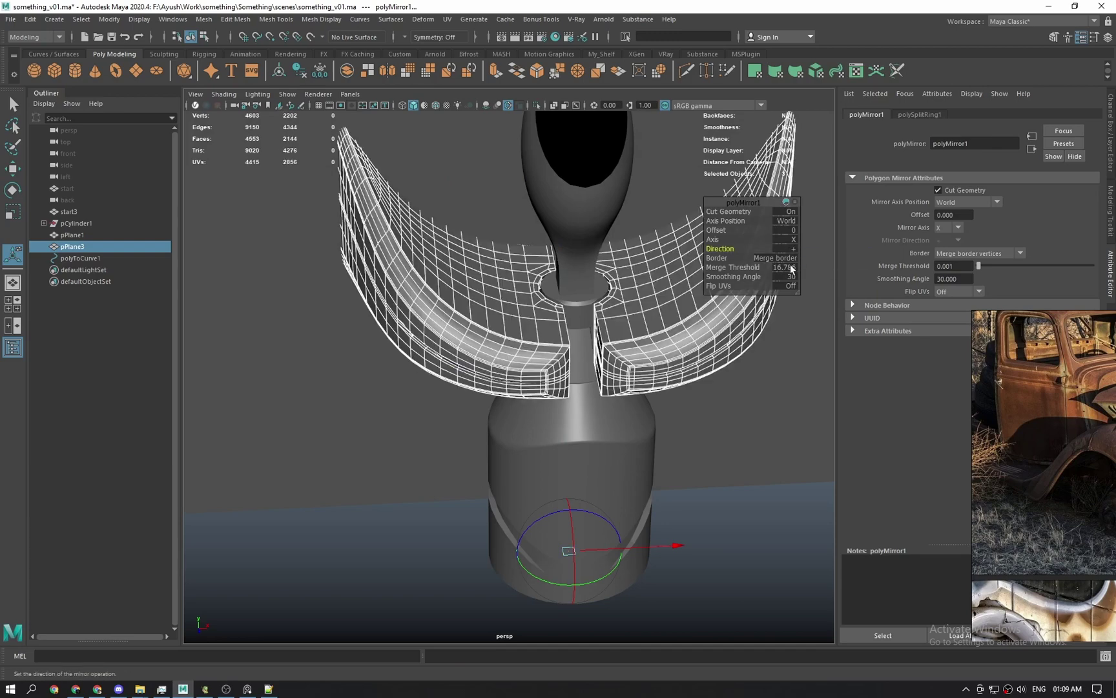
key(q)
Isolate the mirrored fender mesh to check it, then show the whole can again.
alt+drag(767, 436, 769, 442)
click(615, 322)
key(ctrl+1)
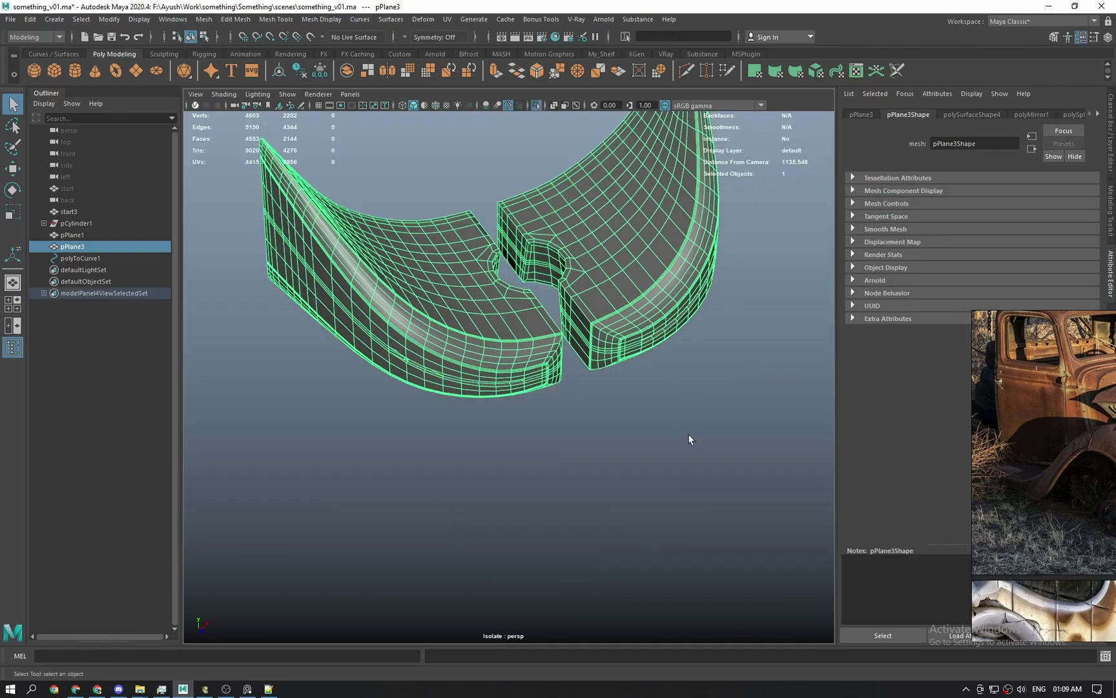
click(689, 434)
click(618, 315)
key(ctrl+1)
alt+drag(689, 449, 640, 413)
alt+right_drag(640, 413, 675, 517)
Select the groove curve and inspect it around the fender, then clear the selection.
click(561, 387)
alt+middle_drag(562, 390, 544, 383)
alt+right_drag(544, 382, 542, 411)
mouse_move(544, 389)
alt+mouse_down()
mouse_move(561, 382)
mouse_move(550, 380)
alt+mouse_up()
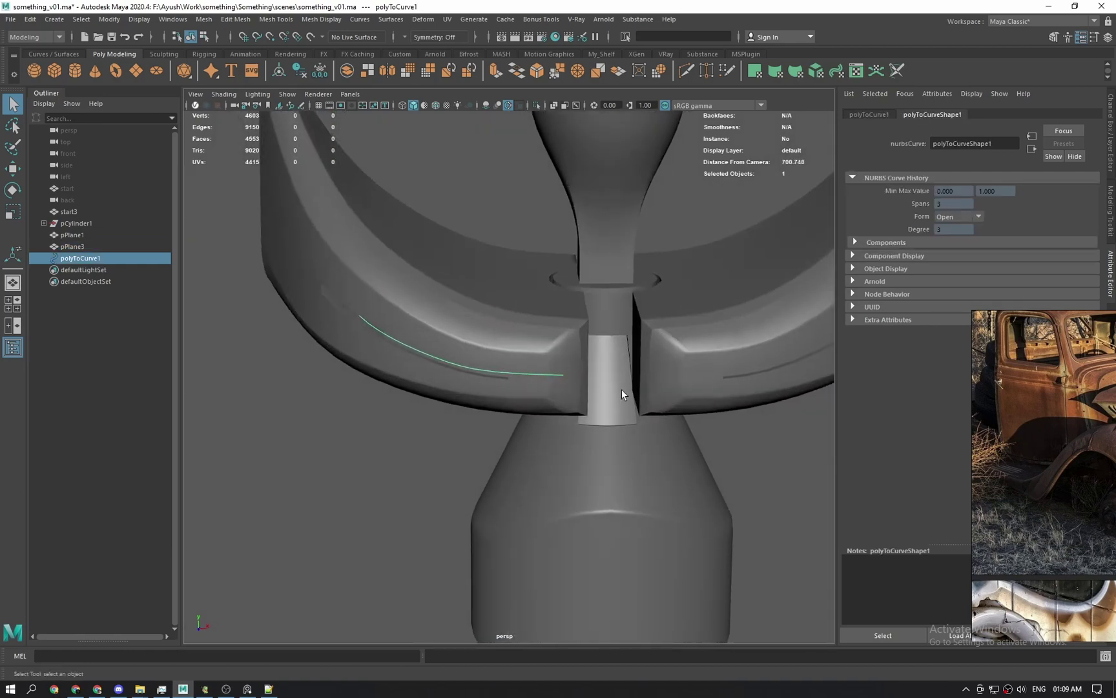
alt+middle_drag(622, 389, 437, 361)
alt+right_drag(473, 384, 500, 356)
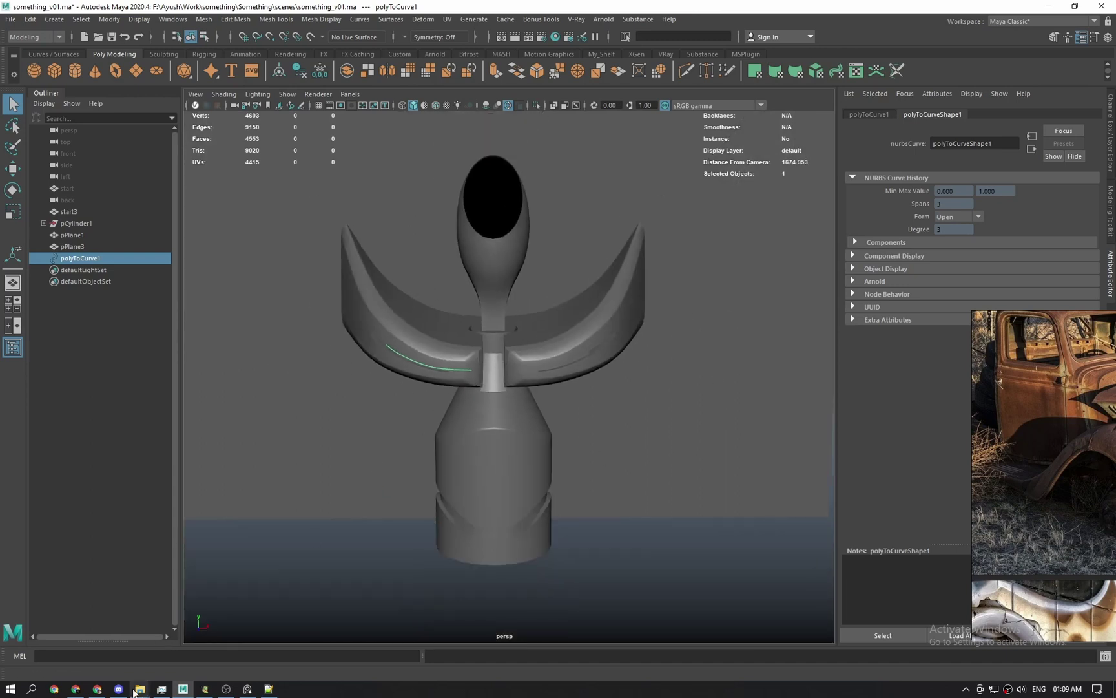
click(419, 620)
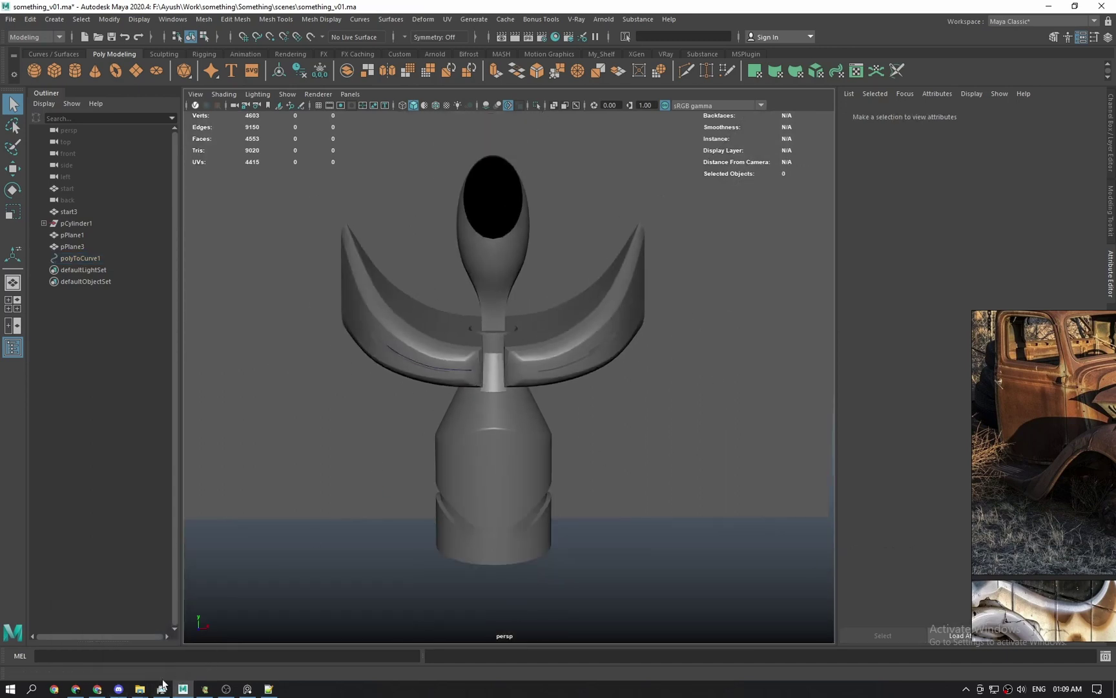
Check the reference images in the browser, then view the fenders from above.
click(97, 689)
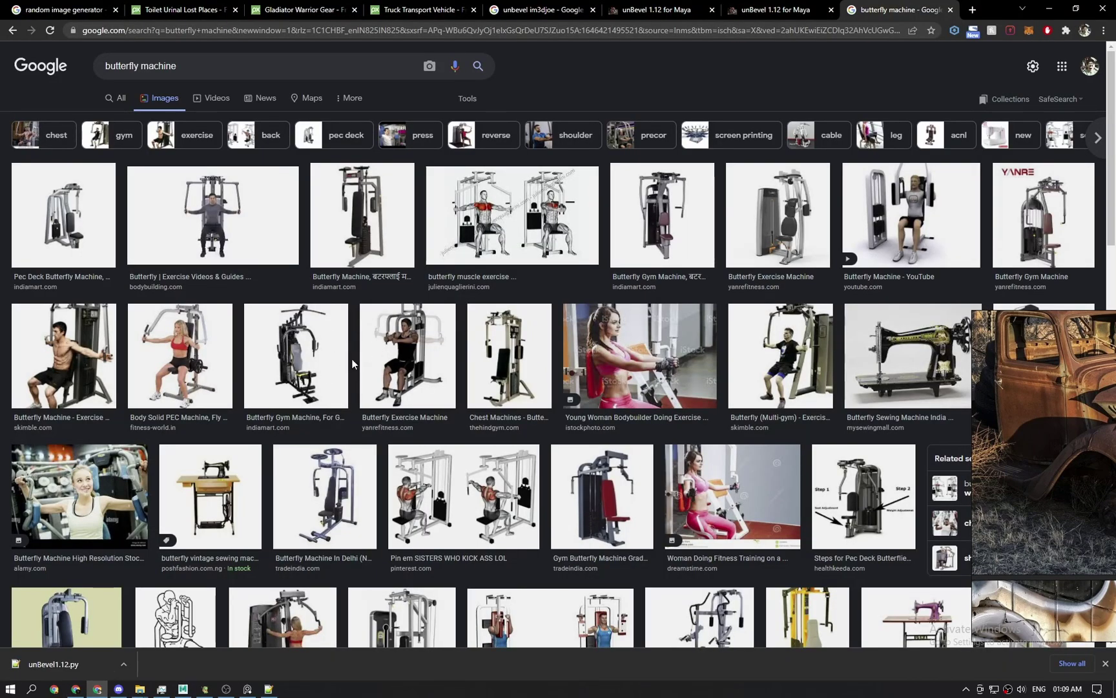
click(1049, 8)
alt+drag(550, 321, 553, 332)
alt+right_drag(553, 331, 513, 430)
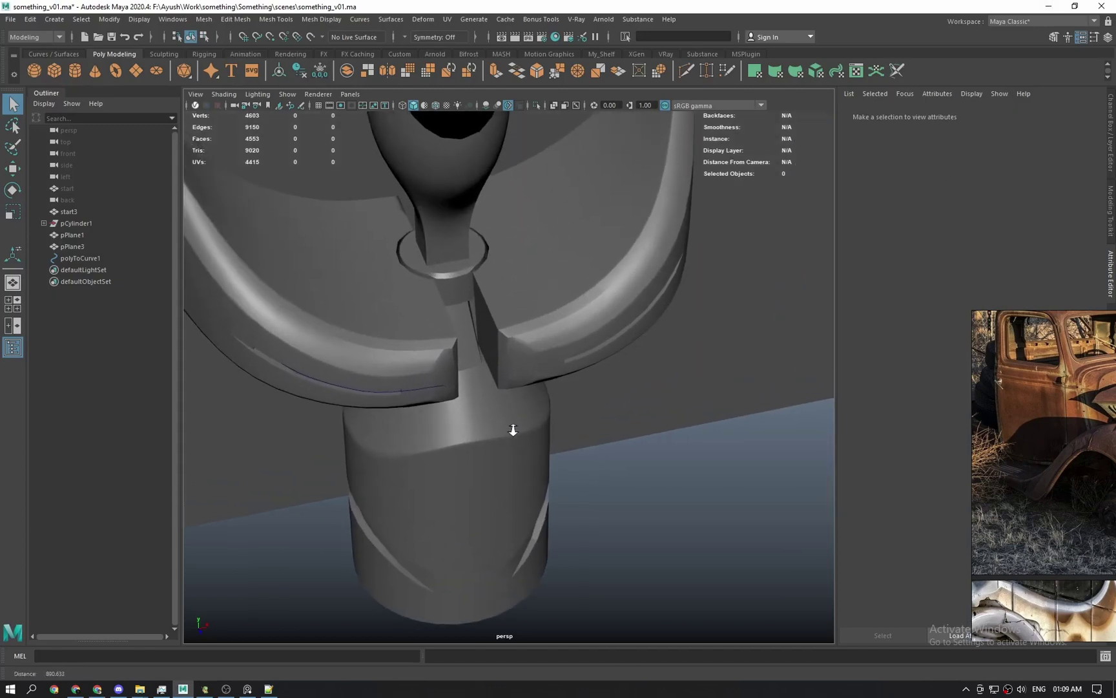
alt+drag(513, 430, 478, 391)
alt+middle_drag(478, 391, 585, 414)
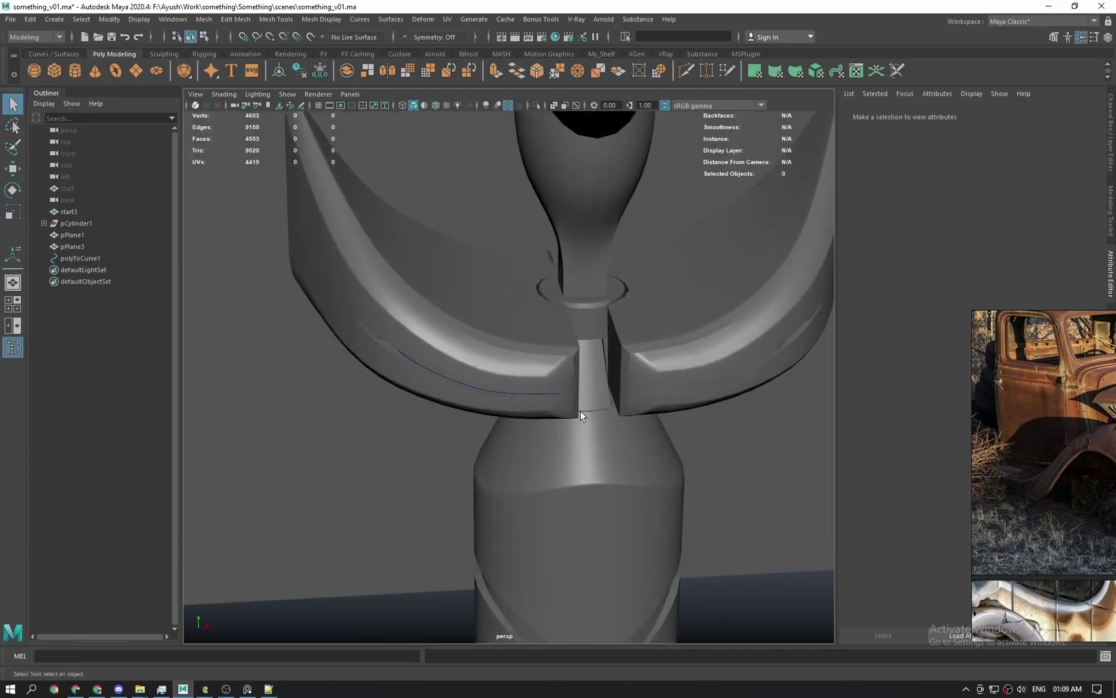
alt+right_drag(559, 394, 420, 310)
alt+middle_drag(608, 460, 508, 337)
alt+drag(508, 337, 517, 335)
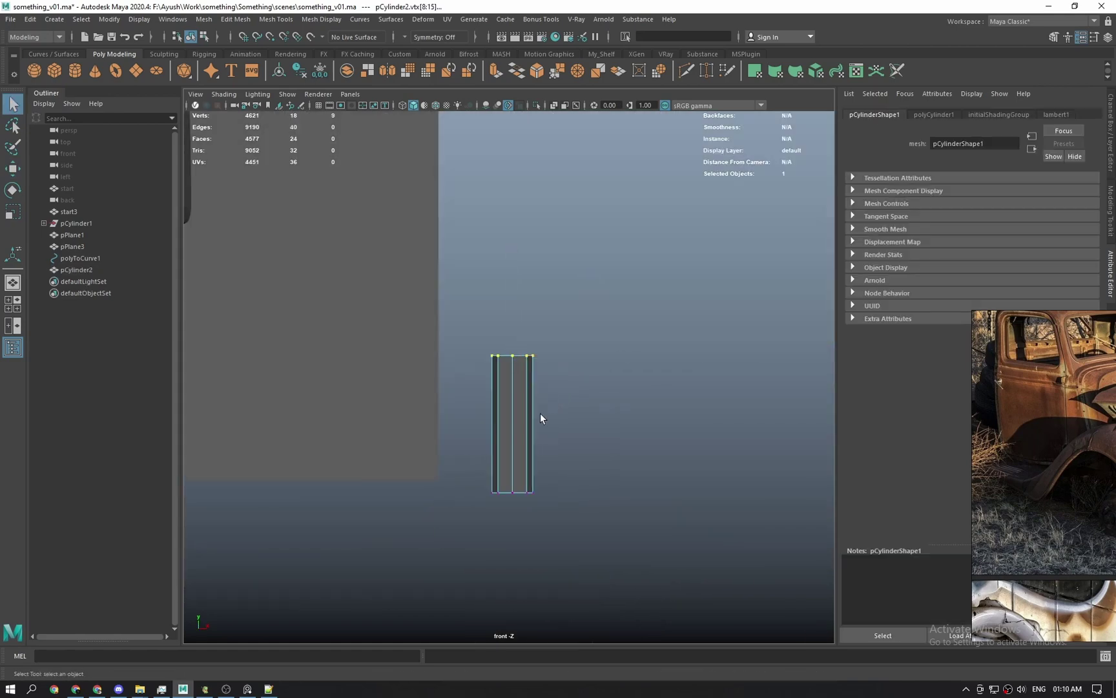
Duplicate the cylinder to the right and combine both cylinders into one mesh.
key(ctrl+d)
drag(555, 463, 657, 459)
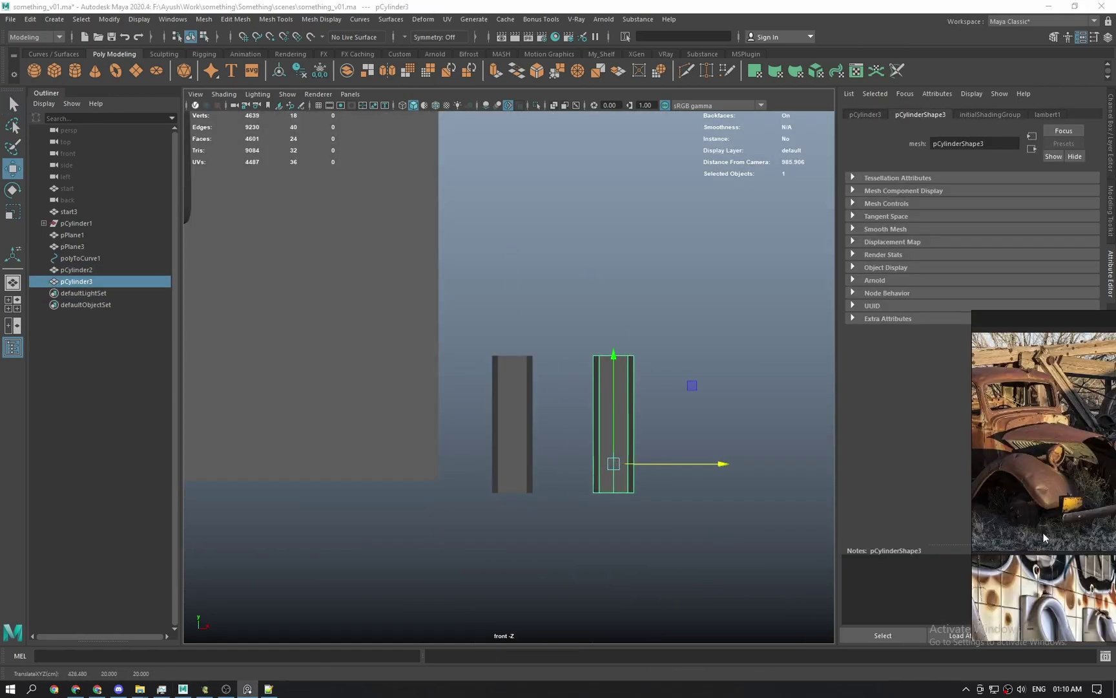
scroll(626, 418, up, 1)
key(q)
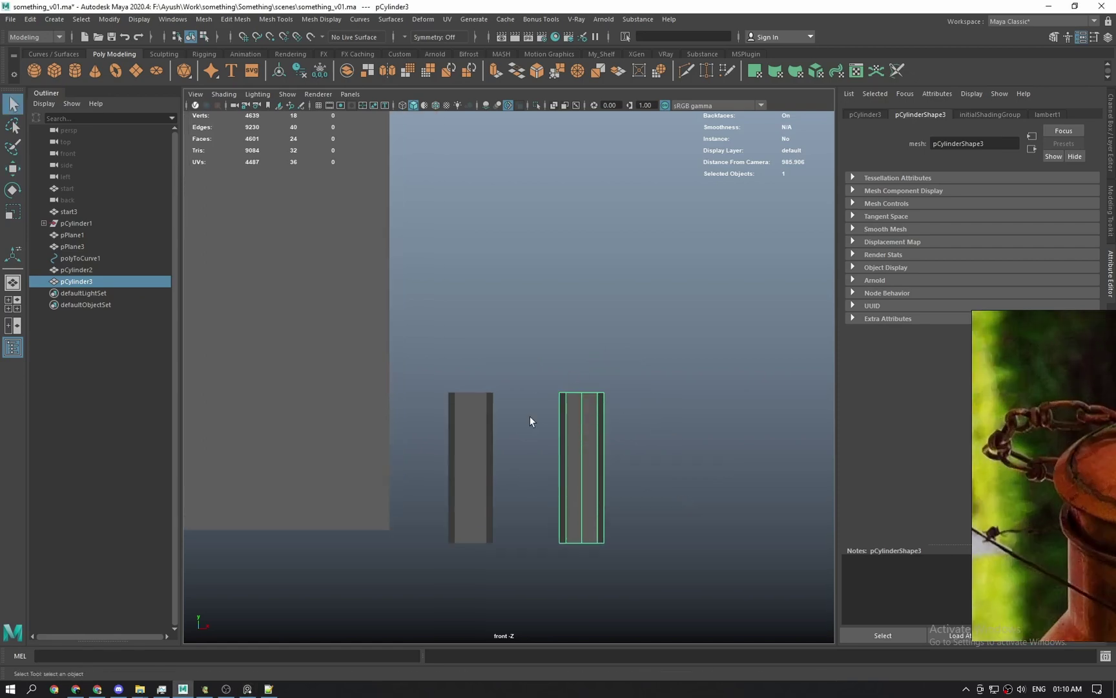
key(space)
drag(529, 416, 540, 404)
key(f)
shift+click(362, 359)
Delete the top and bottom cap faces of both cylinders.
shift+right_drag(361, 358, 355, 604)
right_drag(349, 356, 346, 309)
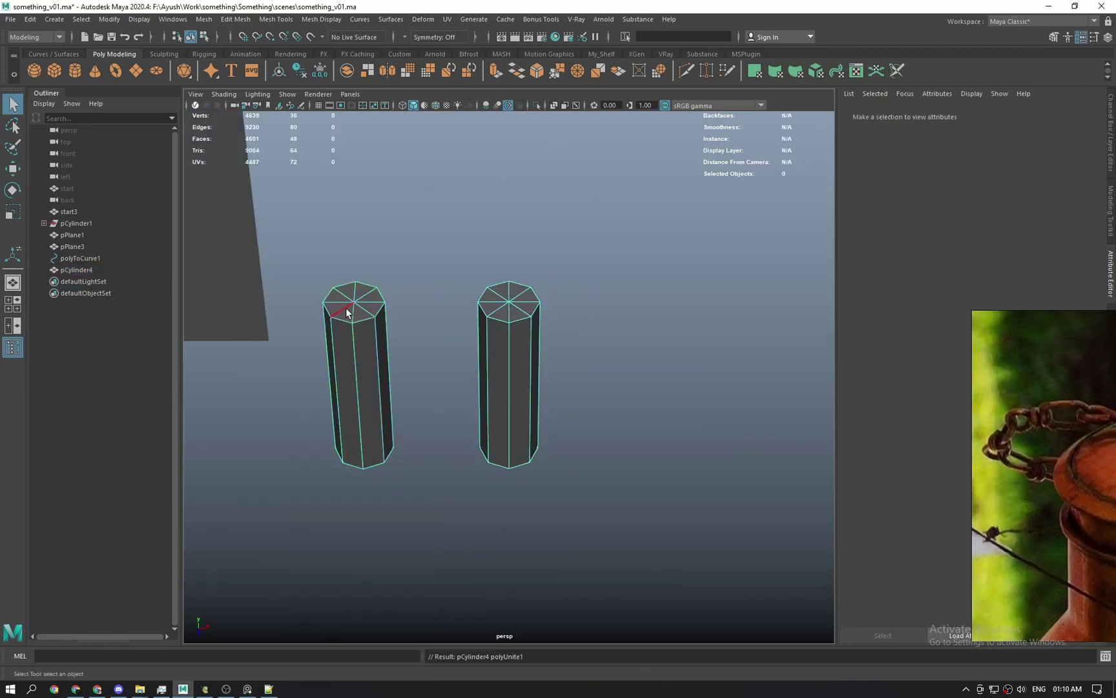
click(354, 302)
shift+click(509, 301)
alt+drag(509, 439, 509, 345)
shift+click(355, 419)
ctrl+right_drag(354, 419, 366, 459)
key(Delete)
Duplicate the open cylinders, move the copy below, and reselect the original pair.
key(ctrl+d)
key(w)
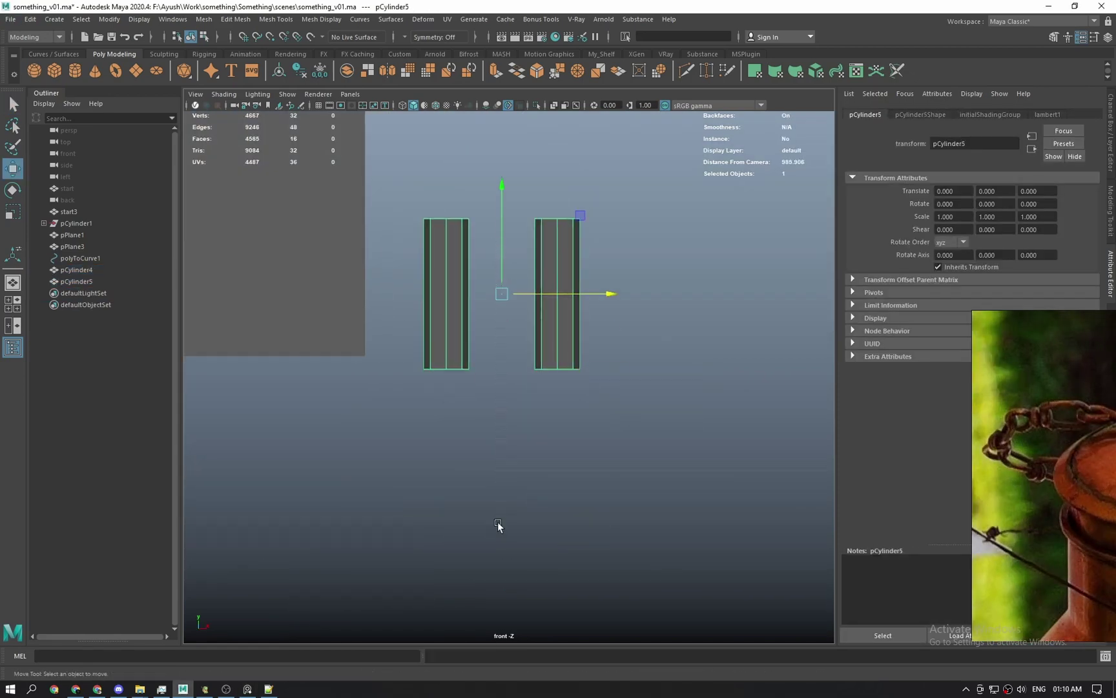
scroll(498, 525, down, 3)
drag(504, 278, 517, 449)
key(q)
alt+middle_drag(516, 338, 520, 391)
shift+click(480, 361)
mouse_move(480, 363)
shift+right_down()
mouse_move(476, 606)
mouse_move(482, 364)
shift+right_up()
Bridge the two posts' top edge loops with a curved bridge.
right_drag(483, 288, 483, 252)
double_click(478, 325)
shift+double_click(538, 325)
shift+right_drag(529, 332, 525, 395)
scroll(526, 395, up, 2)
alt+middle_drag(526, 394, 519, 468)
click(780, 267)
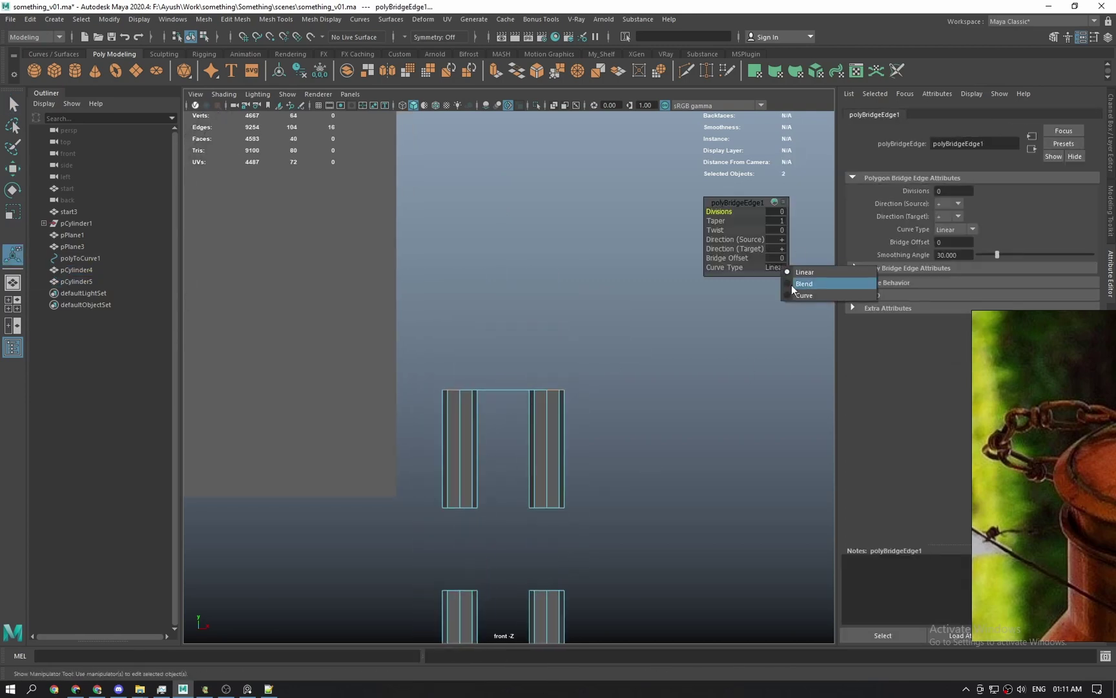
click(792, 294)
Undo the bridge and Multi-Cut the left post's top diagonally.
key(ctrl+z)
scroll(510, 398, up, 3)
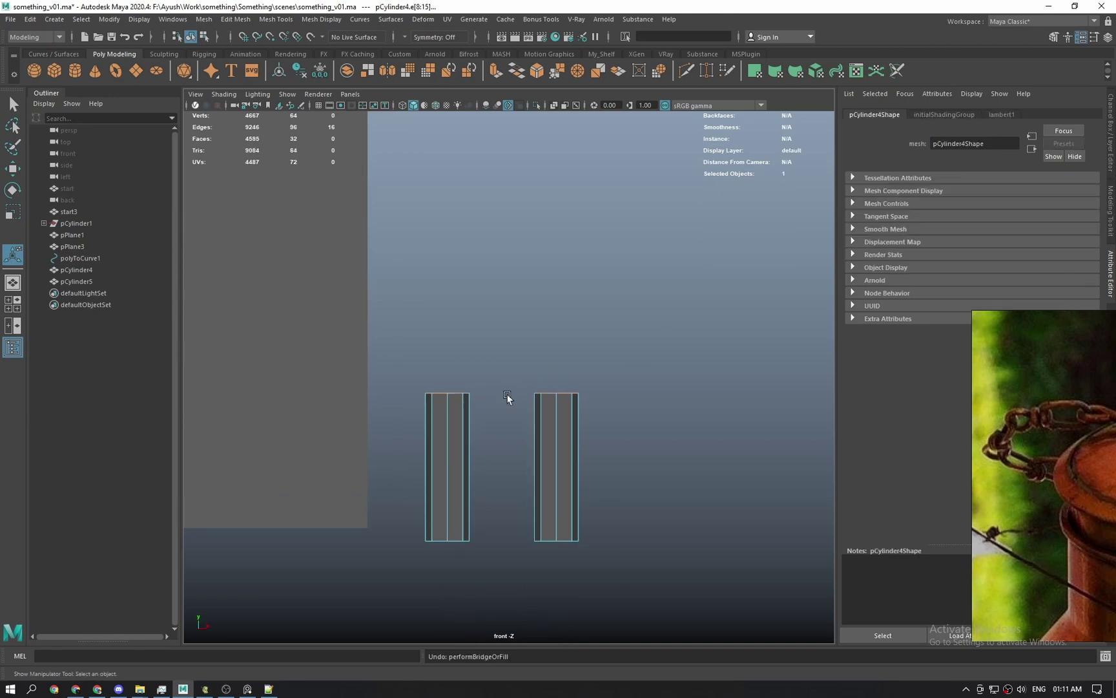
right_drag(486, 433, 517, 406)
click(432, 442)
shift+right_drag(431, 439, 360, 365)
drag(368, 384, 498, 489)
key(q)
Delete the faces above the diagonal cut and the right post.
scroll(520, 466, down, 2)
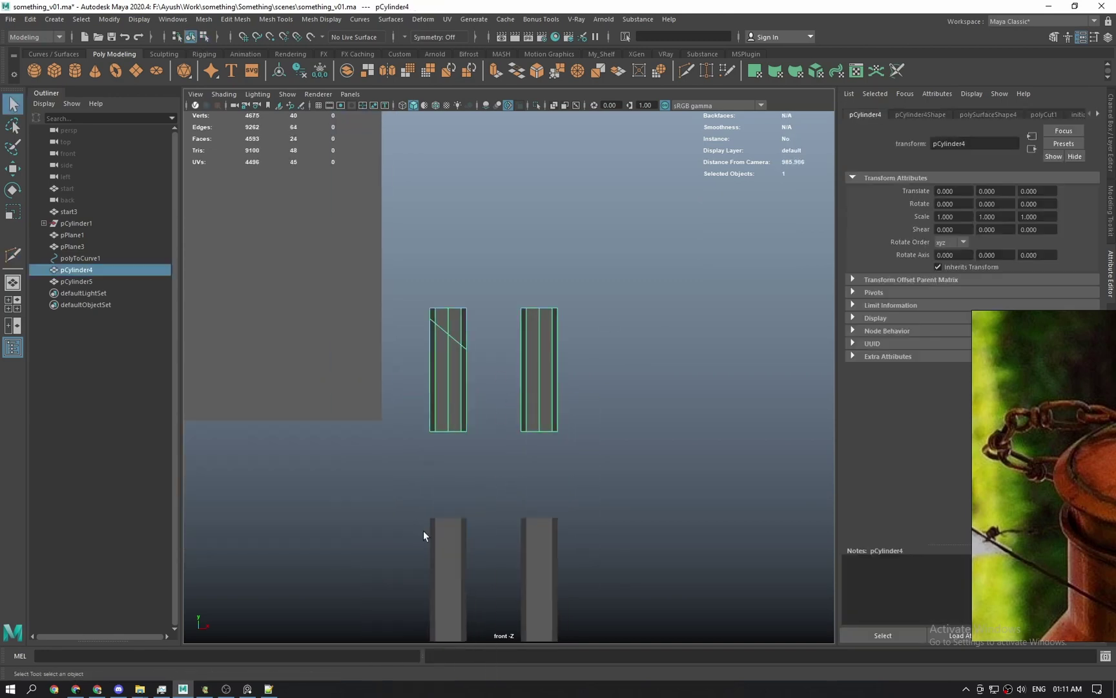
drag(424, 530, 572, 581)
key(Delete)
drag(504, 284, 608, 494)
key(Delete)
drag(421, 292, 481, 316)
key(Delete)
Mirror the remaining post around its Object axis with the direction flipped.
key(w)
shift+right_drag(453, 386, 451, 455)
click(796, 221)
click(799, 240)
click(795, 248)
Bridge the two slanted top edges into an angled arch.
key(q)
right_drag(467, 407, 459, 544)
click(472, 367)
shift+click(569, 348)
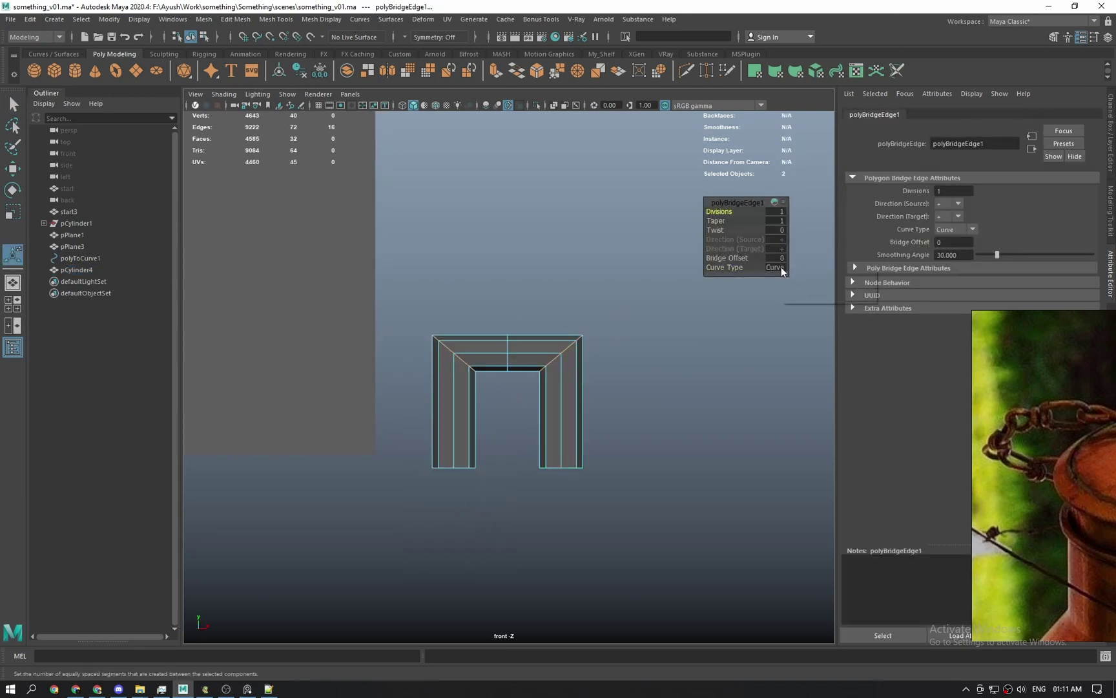
Raise the taper of the curved bridge and frame the whole arch.
drag(724, 221, 740, 221)
right_drag(628, 282, 652, 256)
key(w)
scroll(527, 342, down, 2)
alt+middle_drag(528, 345, 522, 282)
Duplicate the arch and flip the copy upside down below the original.
key(ctrl+d)
key(e)
drag(500, 247, 492, 508)
key(w)
drag(503, 377, 503, 423)
alt+middle_drag(503, 424, 514, 414)
Combine both arches into one mesh and clear its construction history.
scroll(514, 426, up, 2)
shift+click(560, 336)
shift+right_drag(561, 349, 527, 588)
key(alt+shift+d)
Bridge the open border edges of both arches into a figure 8.
key(q)
double_click(470, 371)
shift+double_click(550, 448)
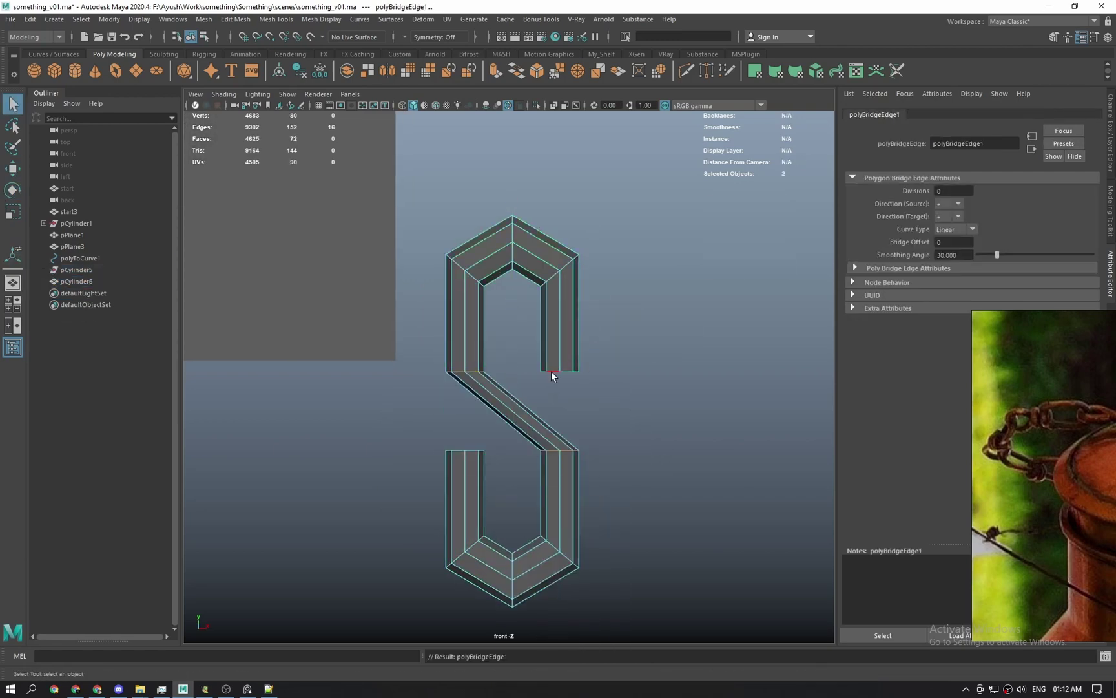
double_click(551, 372)
shift+double_click(473, 451)
shift+right_drag(482, 448, 527, 400)
alt+middle_drag(527, 399, 533, 363)
scroll(532, 363, up, 3)
alt+middle_drag(567, 510, 566, 550)
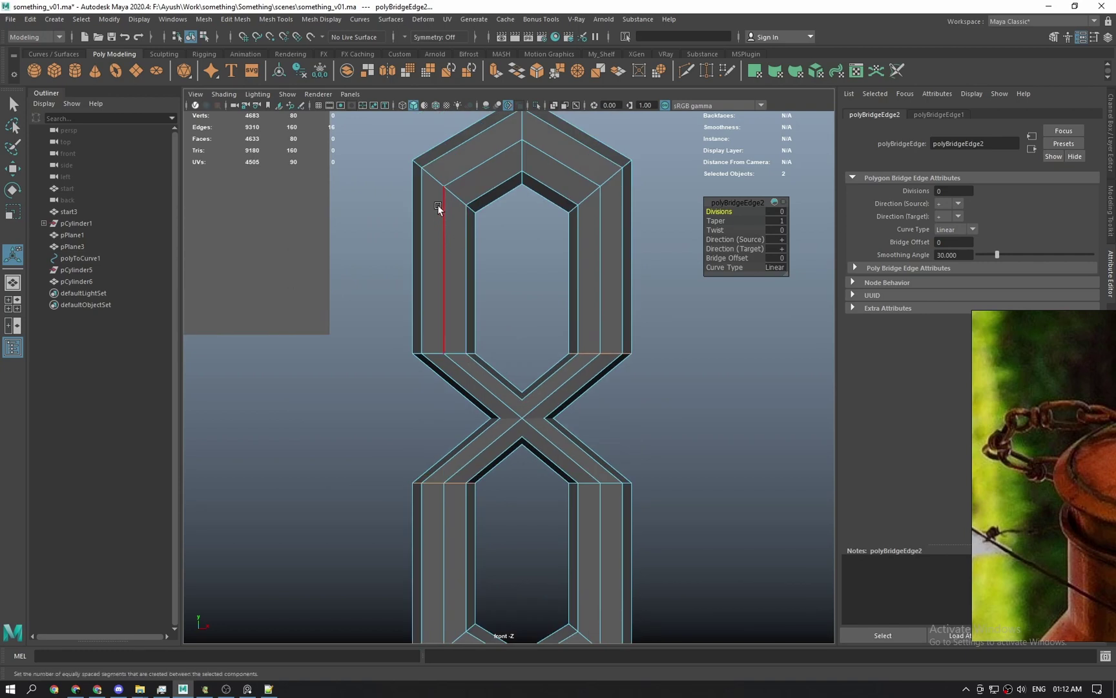
Undo both bridges and delete the lower half of the combined link.
key(ctrl+z)
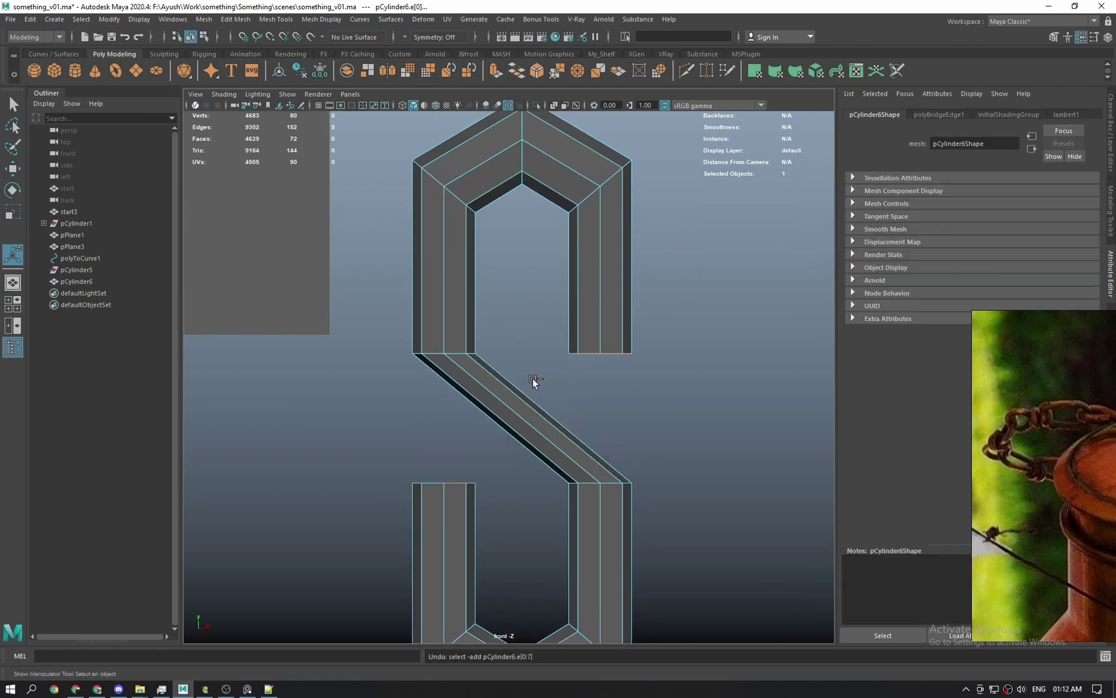
key(ctrl+z)
key(q)
right_drag(512, 486, 587, 355)
scroll(530, 414, down, 1)
click(475, 478)
right_drag(432, 509, 431, 555)
drag(366, 417, 666, 591)
key(Delete)
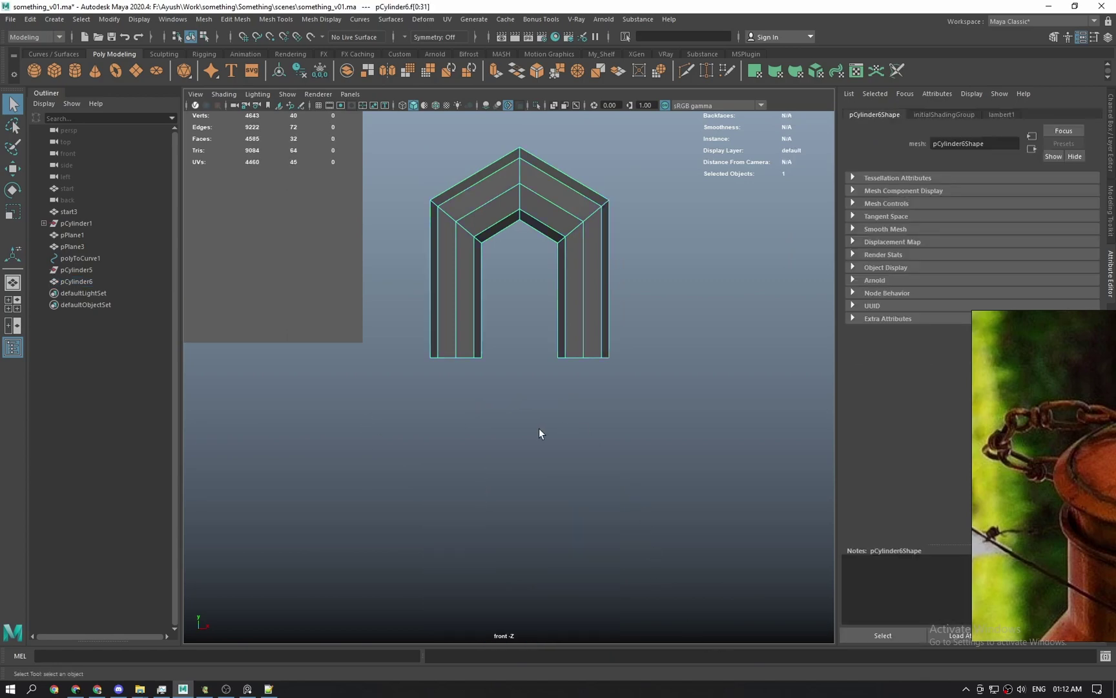
Add an edge loop across the left leg, trying and undoing an end-face extrusion.
right_drag(539, 428, 581, 362)
shift+right_click(479, 303)
shift+right_drag(479, 304, 411, 319)
click(456, 336)
key(q)
drag(417, 352, 489, 400)
shift+right_drag(460, 287, 477, 314)
key(ctrl+z)
key(ctrl+z)
key(ctrl+z)
key(ctrl+z)
Slice the left leg at the opposite slant and delete the faces below.
shift+right_drag(466, 323, 399, 322)
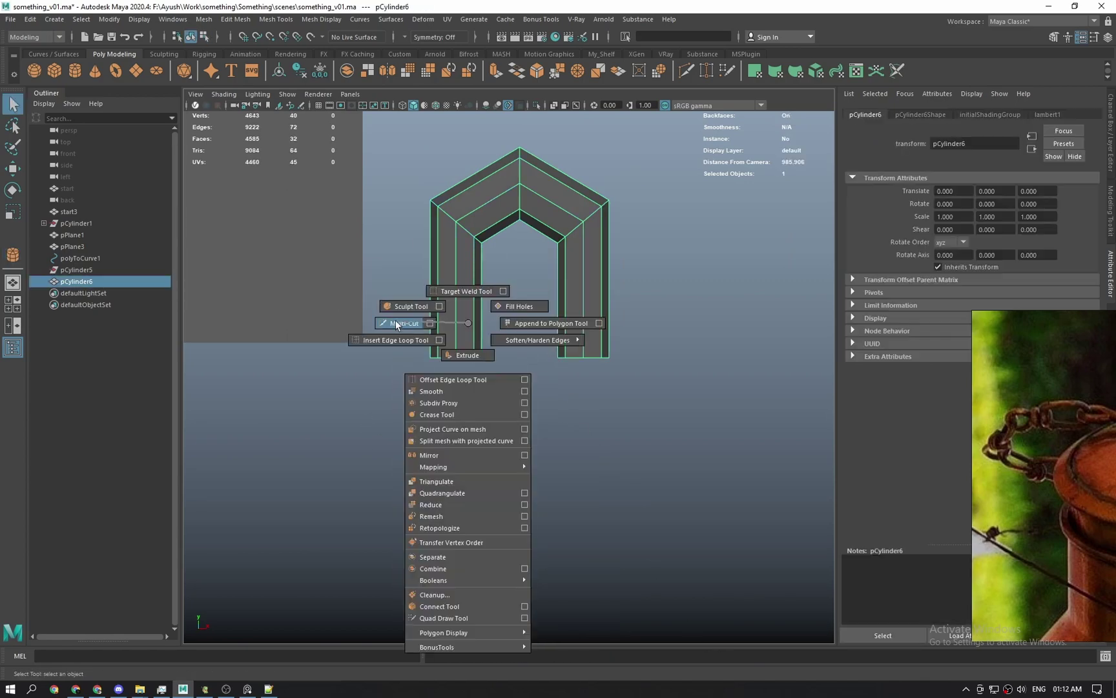
shift+drag(417, 359, 494, 315)
key(q)
key(Delete)
right_drag(453, 336, 475, 453)
Mirror the half link into a full arch around its own centre, flipping direction.
click(791, 245)
click(804, 253)
click(797, 223)
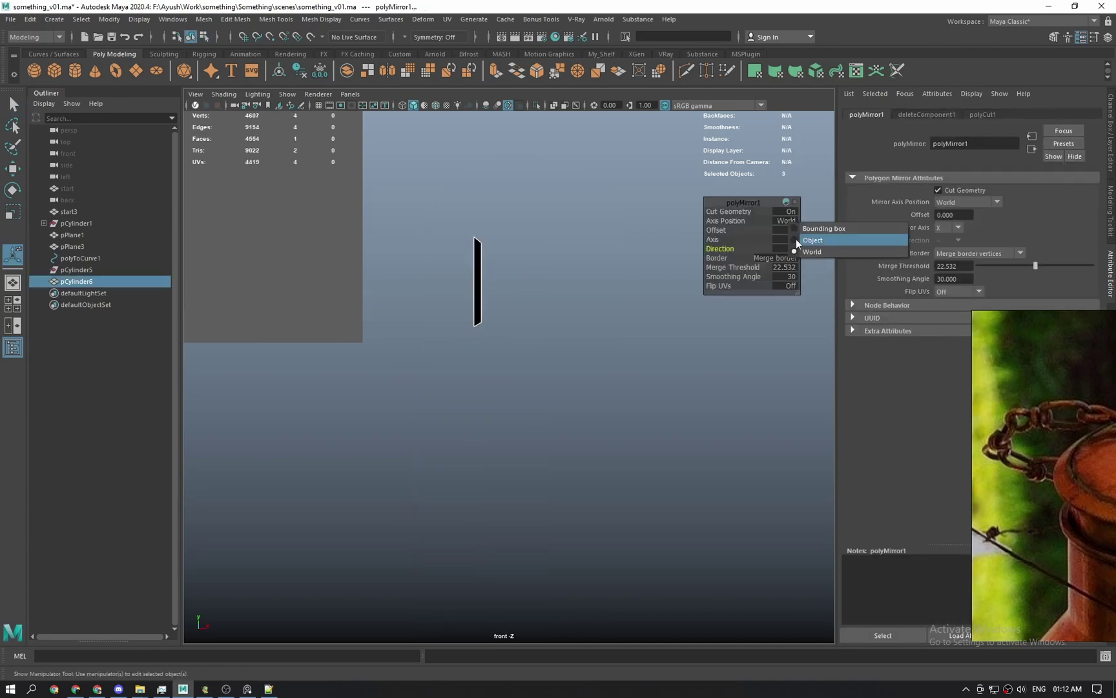
click(798, 239)
key(q)
click(500, 338)
Merge the vertices at the arch apex.
alt+middle_drag(576, 196, 606, 310)
right_drag(607, 310, 556, 310)
click(561, 321)
scroll(575, 361, up, 3)
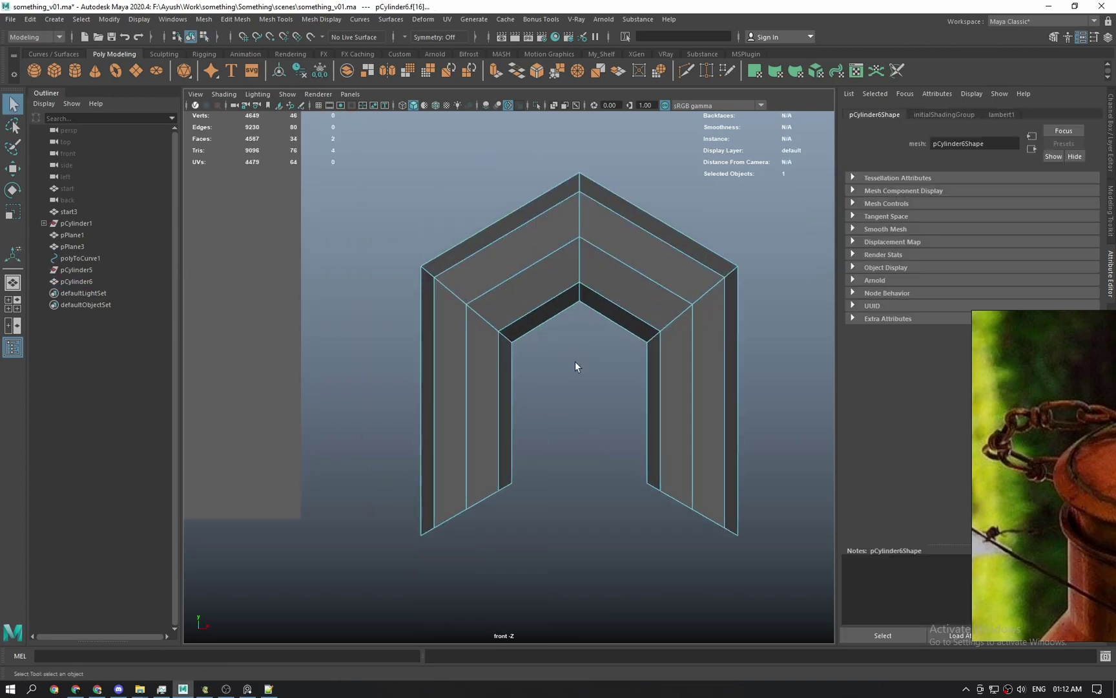
drag(607, 336, 556, 155)
shift+right_drag(576, 235, 558, 162)
right_drag(572, 333, 599, 309)
scroll(599, 310, down, 2)
Duplicate the arch, turn the copy upside down below it, and combine both.
alt+middle_drag(599, 310, 559, 223)
key(ctrl+d)
scroll(513, 353, down, 3)
key(e)
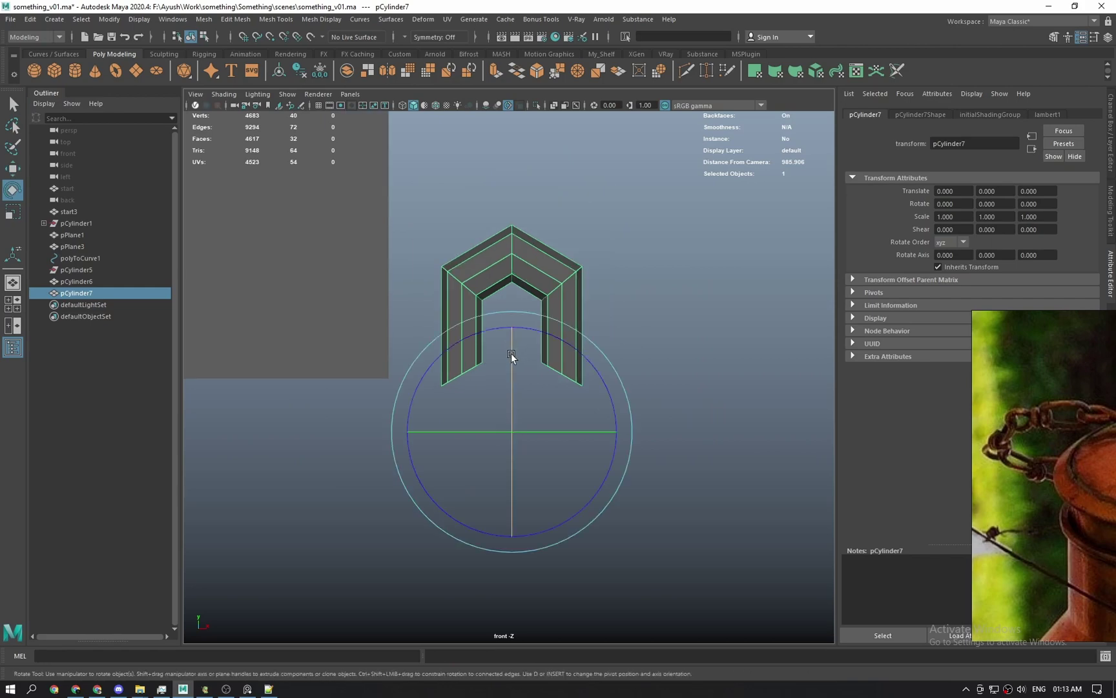
drag(514, 354, 518, 498)
key(q)
shift+click(572, 325)
shift+right_drag(584, 327, 576, 572)
Bridge both gaps between the arches' border edges into a figure 8.
key(alt+shift+d)
right_drag(569, 543, 566, 501)
double_click(562, 489)
shift+double_click(472, 369)
shift+right_drag(474, 370, 471, 511)
click(474, 491)
shift+right_drag(566, 372, 563, 511)
key(3)
click(558, 436)
click(538, 402)
key(1)
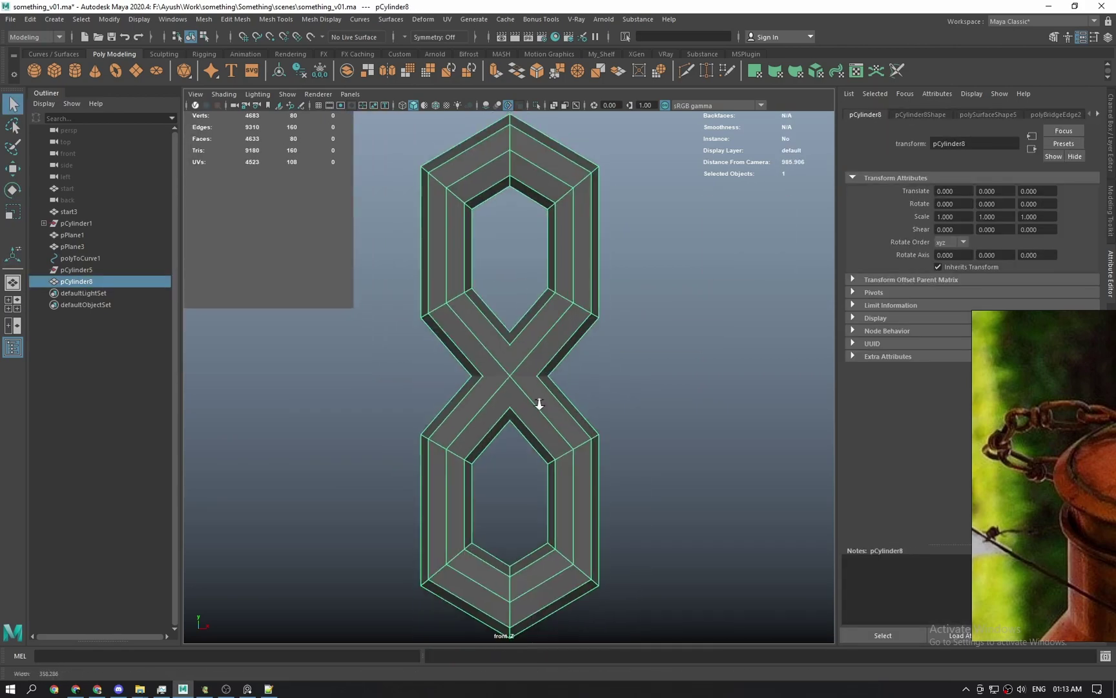
Scale the link and select the edges along its sides.
key(r)
drag(510, 376, 483, 336)
click(569, 331)
right_drag(566, 328, 565, 285)
drag(620, 278, 413, 291)
shift+drag(391, 452, 647, 469)
shift+right_drag(548, 299, 548, 467)
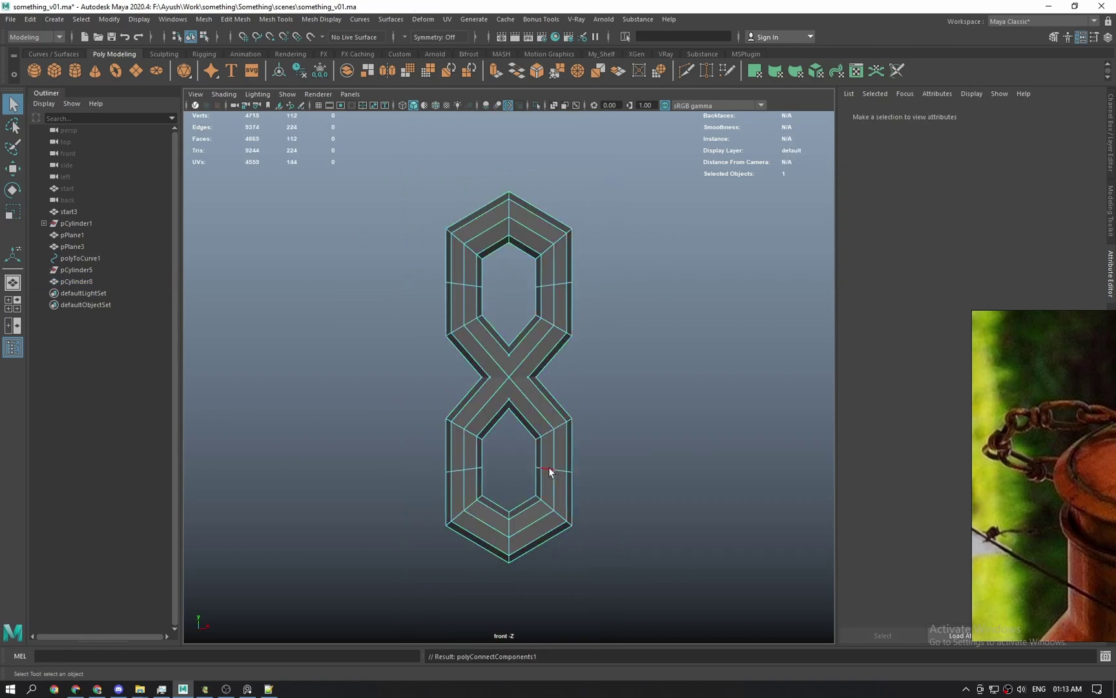
double_click(549, 467)
Connect the selected side edges with new loops and bevel them.
click(82, 19)
click(88, 97)
shift+right_drag(542, 286, 588, 289)
right_drag(553, 334, 586, 317)
key(3)
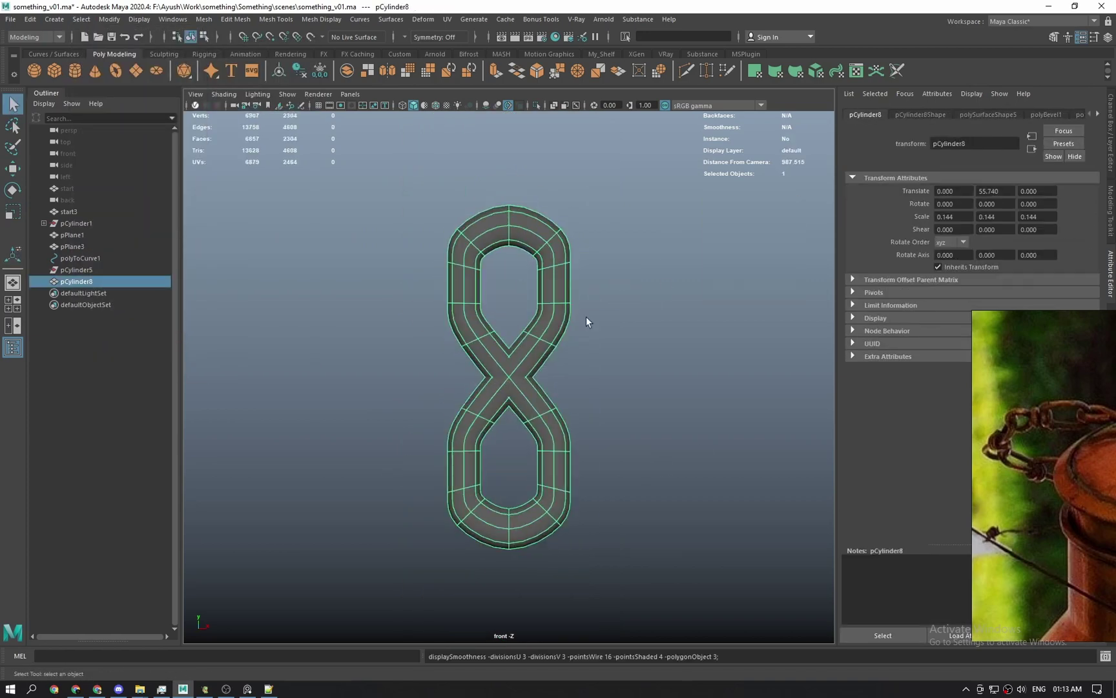
key(1)
Flatten an upper edge loop vertically.
scroll(586, 317, up, 1)
alt+middle_drag(573, 331, 553, 332)
right_drag(553, 331, 553, 292)
shift+double_click(531, 250)
key(r)
drag(489, 146, 486, 274)
Flatten the top, bottom and inner edge loops of the link.
key(q)
double_click(432, 510)
shift+double_click(529, 509)
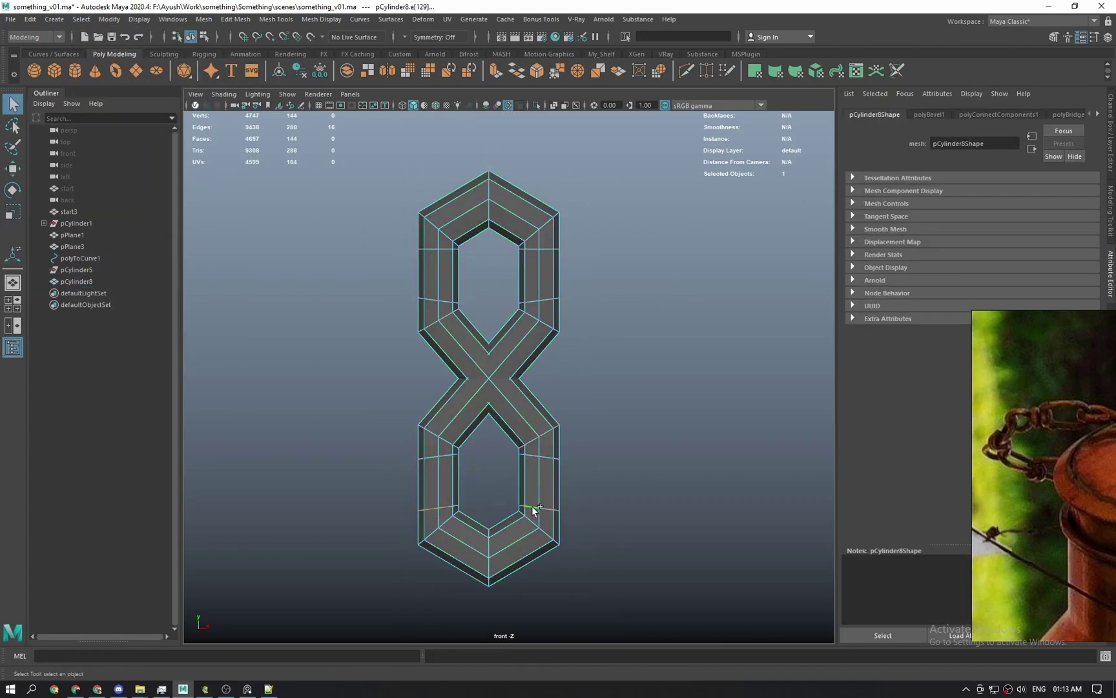
key(r)
drag(489, 405, 488, 517)
drag(488, 373, 488, 464)
key(q)
shift+double_click(535, 300)
key(r)
drag(489, 195, 489, 307)
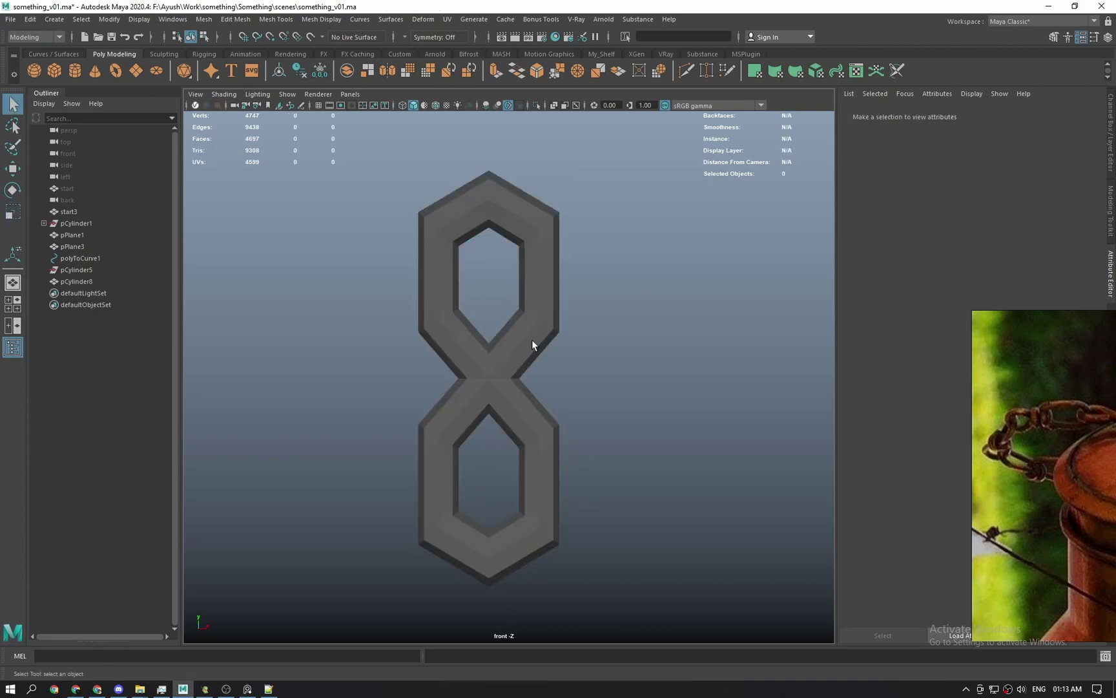
key(3)
Connect the diagonal crossing edges with two-segment connections.
click(549, 464)
key(1)
right_drag(543, 467, 543, 427)
click(466, 355)
shift+right_click(467, 353)
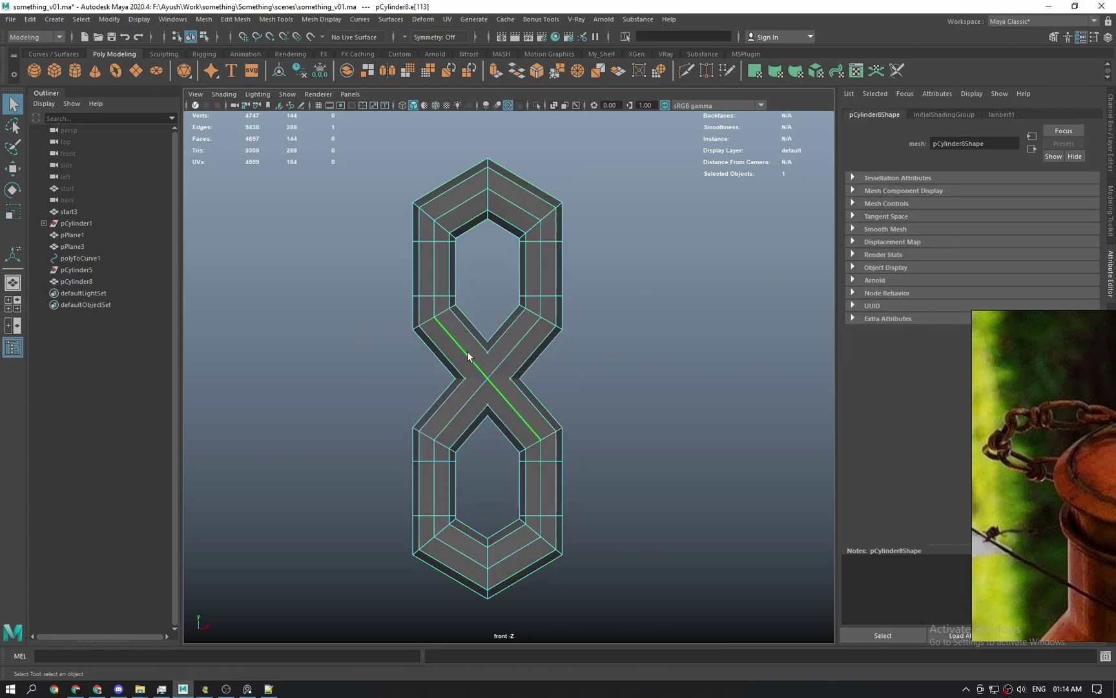
shift+right_drag(467, 351, 489, 380)
middle_drag(489, 380, 720, 428)
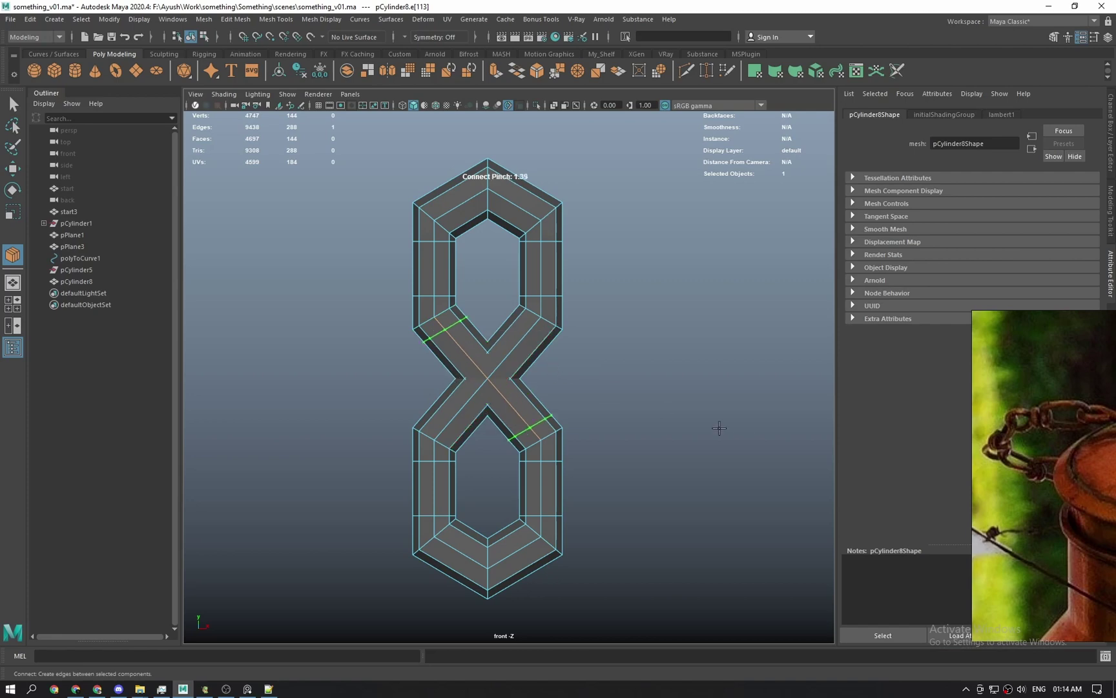
shift+right_click(491, 386)
key(3)
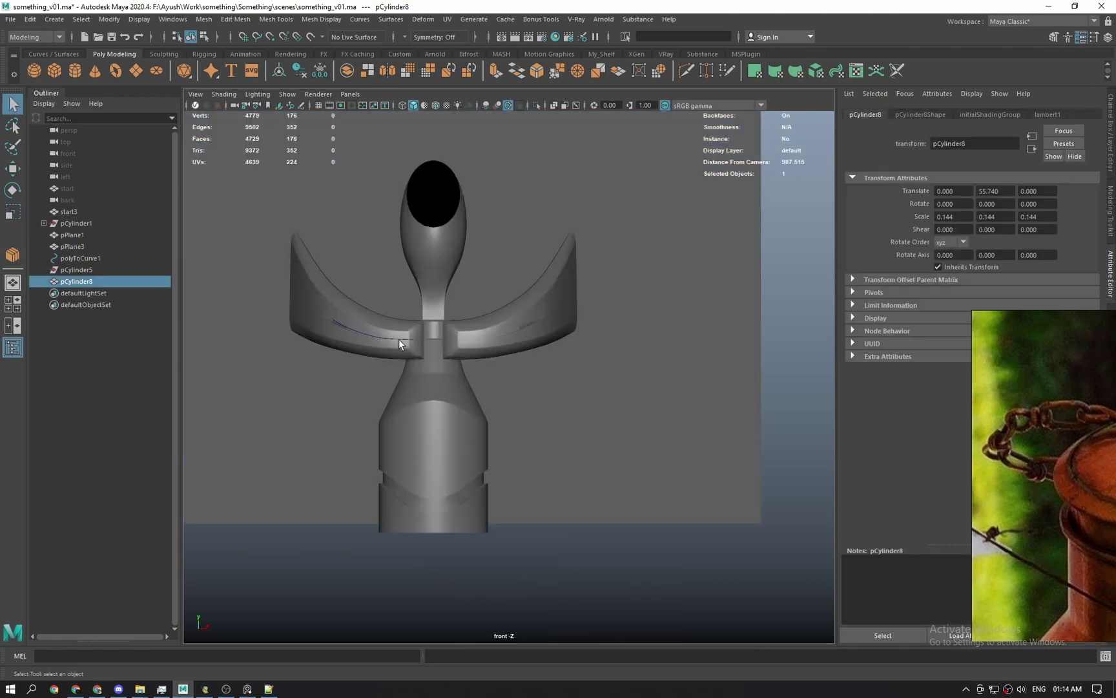
click(399, 338)
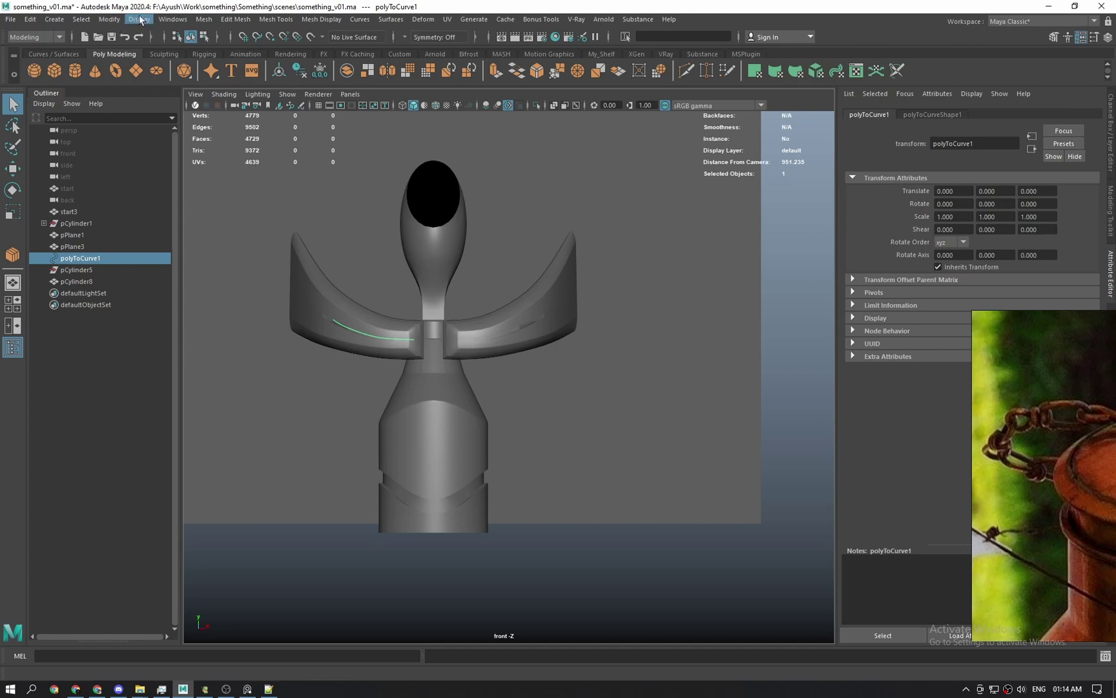
click(106, 20)
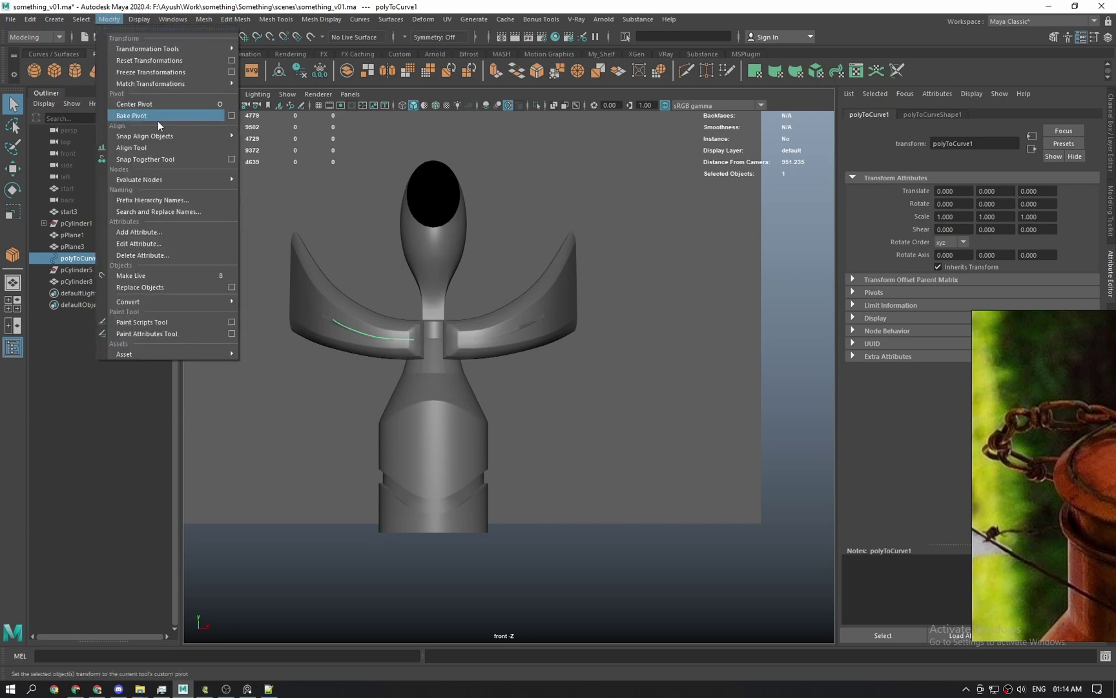
mouse_move(183, 137)
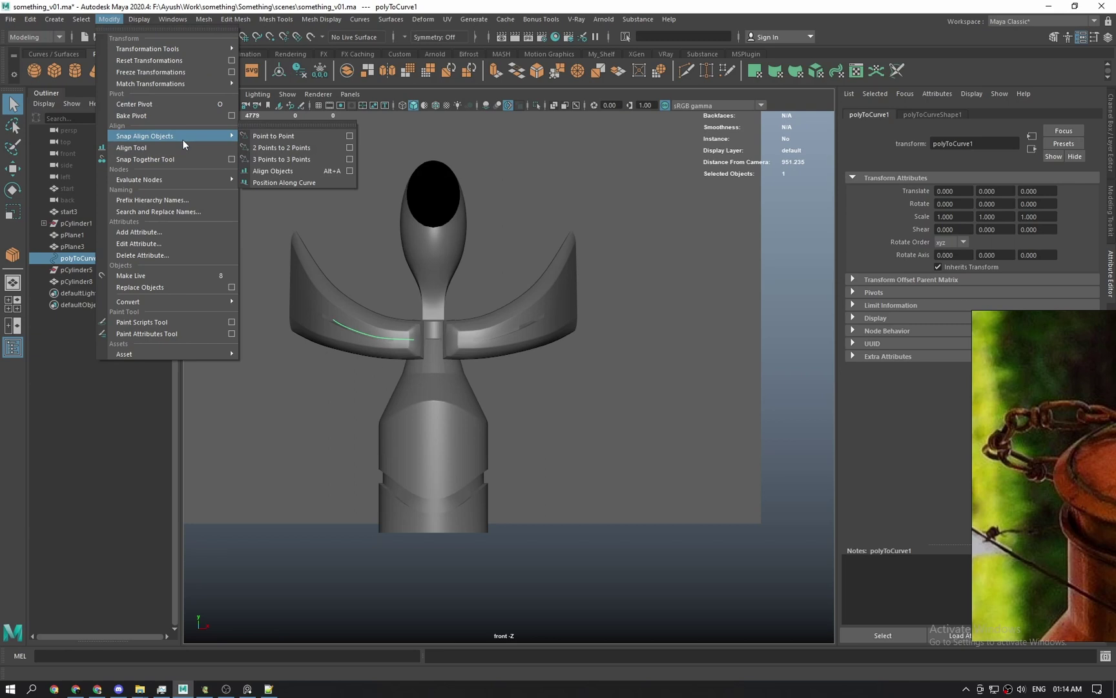
click(291, 183)
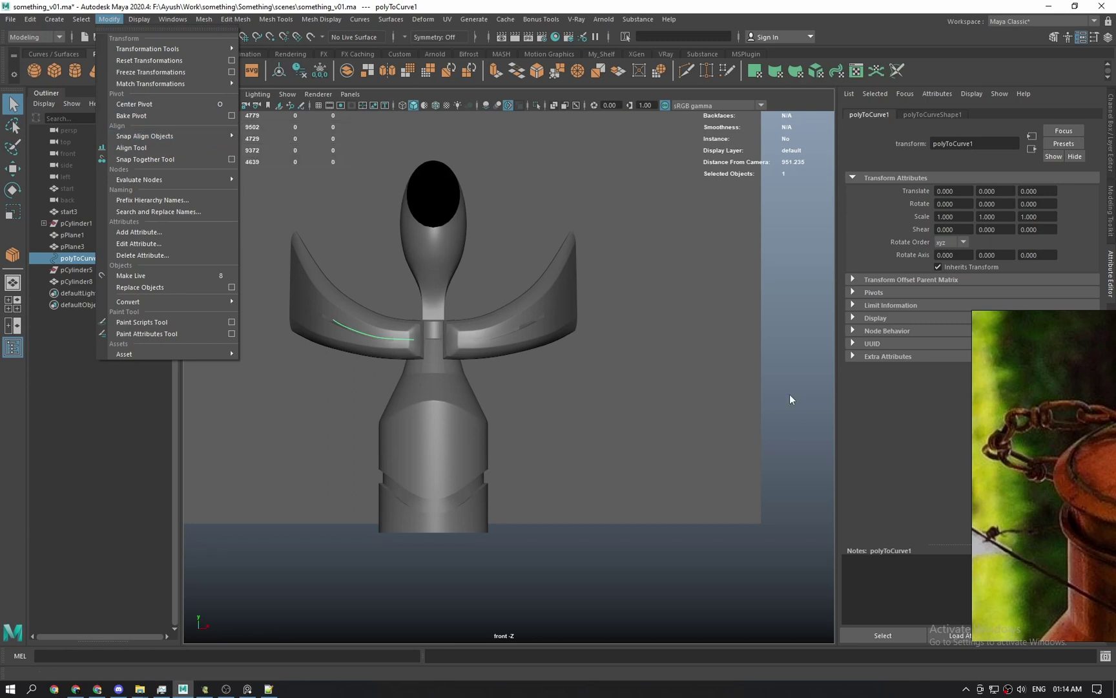
click(515, 429)
alt+middle_drag(514, 428, 630, 416)
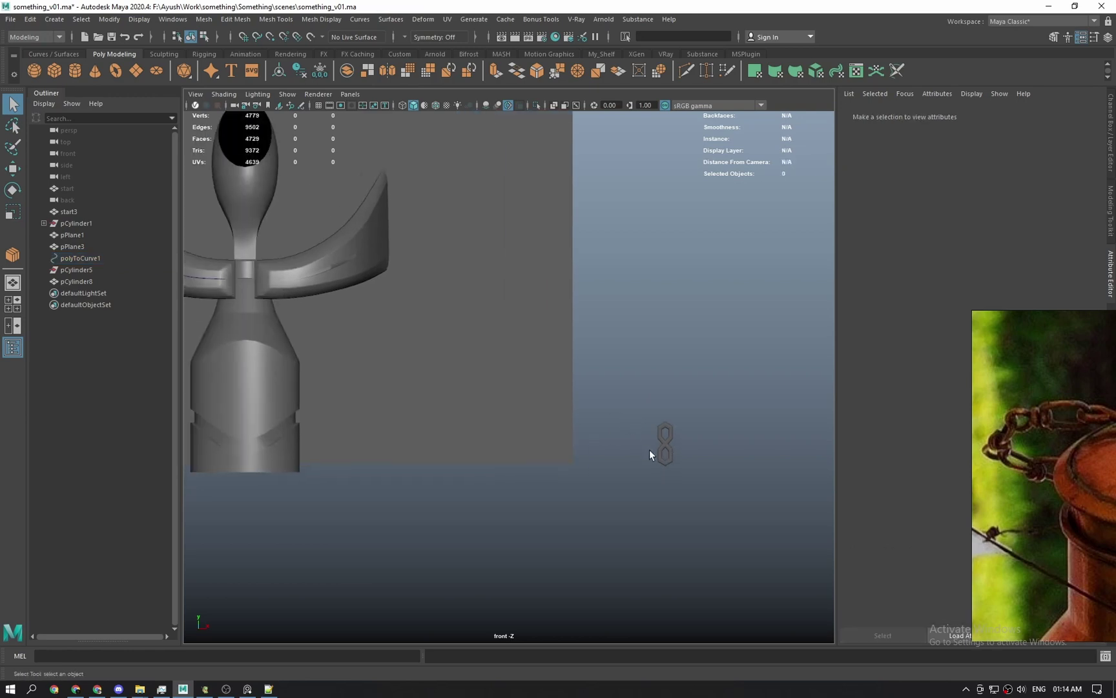
Resize the chain link slightly.
drag(648, 450, 678, 471)
key(w)
key(r)
drag(636, 453, 649, 453)
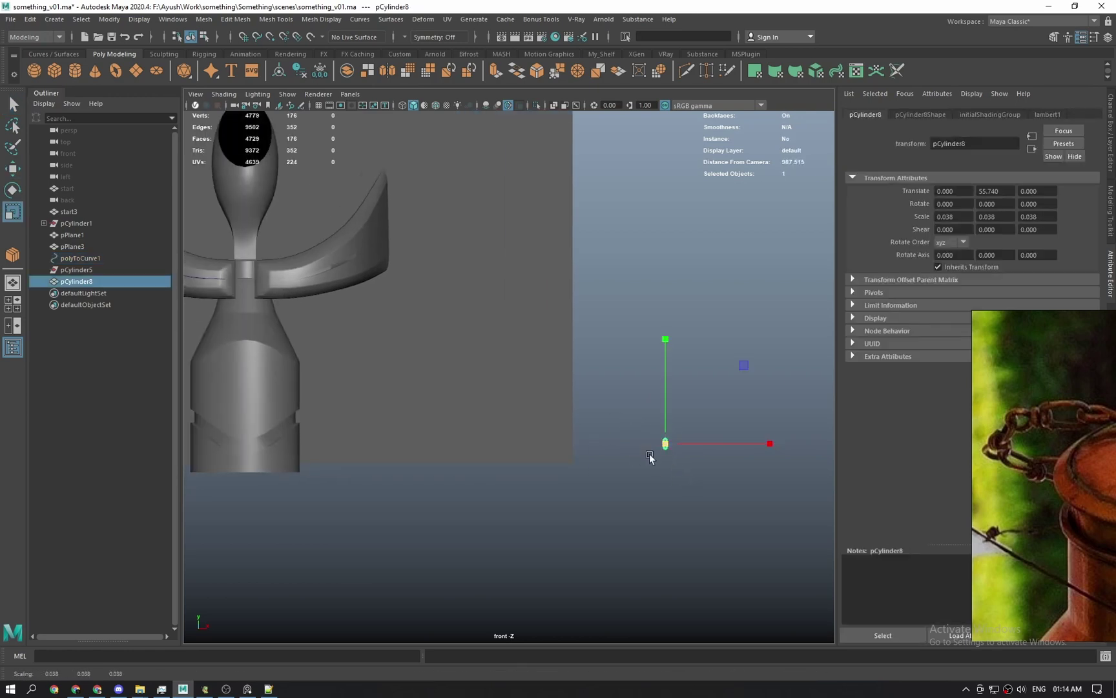
alt+middle_drag(566, 393, 672, 414)
key(q)
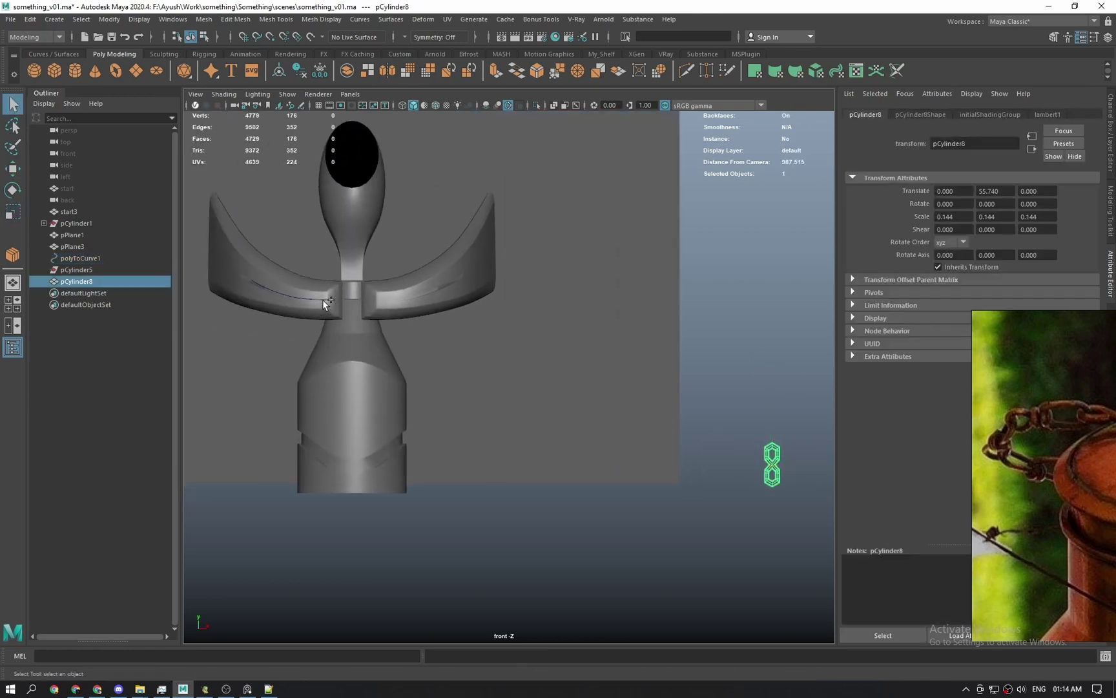
Select only the chain link and slide it sideways along X.
shift+click(325, 297)
scroll(373, 316, up, 3)
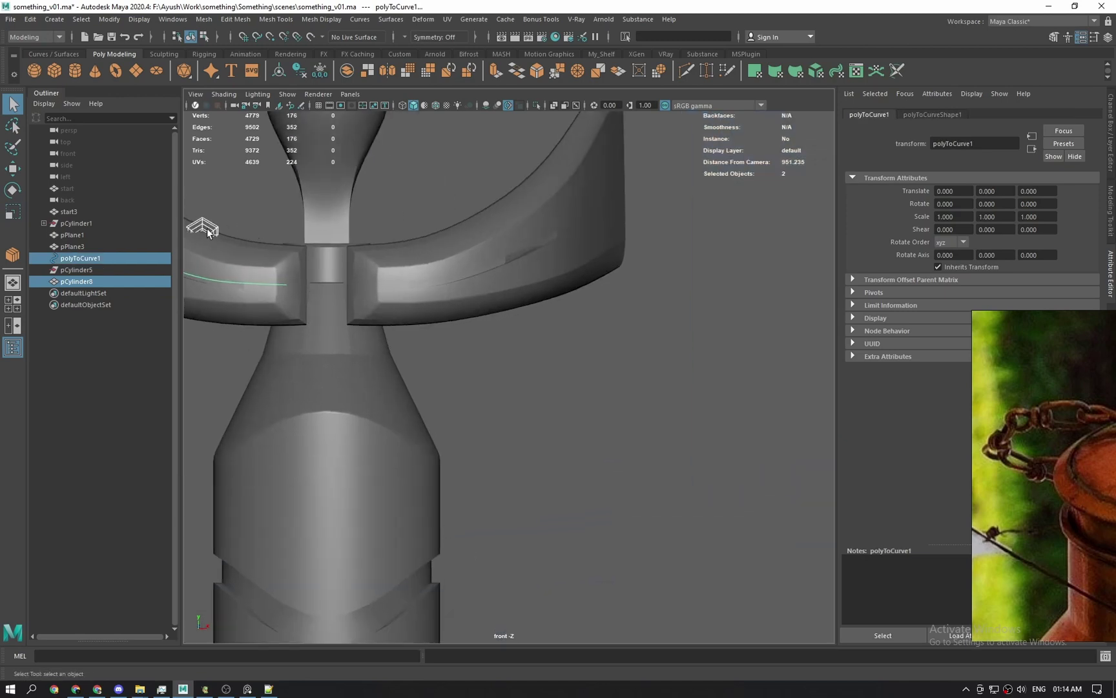
click(207, 229)
alt+middle_drag(207, 229, 474, 317)
scroll(474, 317, up, 1)
key(w)
drag(494, 346, 655, 374)
Rotate the chain link -90° around Z, undoing an accidental selection.
key(e)
drag(687, 272, 718, 327)
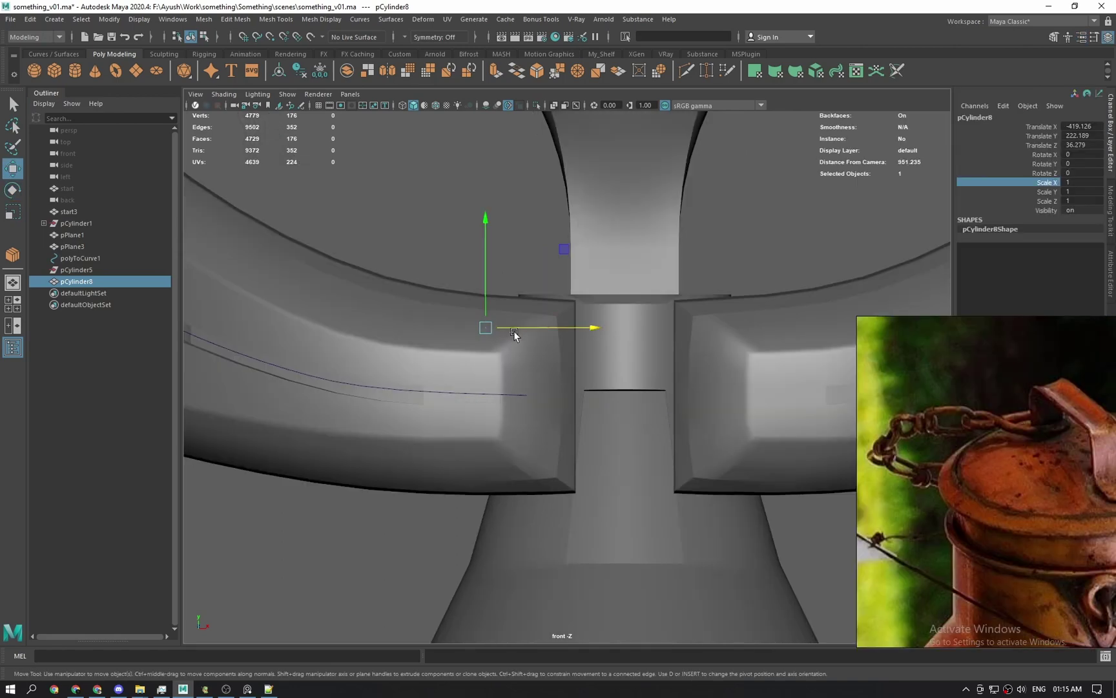
drag(514, 333, 314, 347)
key(ctrl+z)
Move the chain link left and down below the left fender.
scroll(362, 330, down, 2)
alt+middle_drag(368, 330, 533, 324)
drag(590, 265, 439, 487)
key(e)
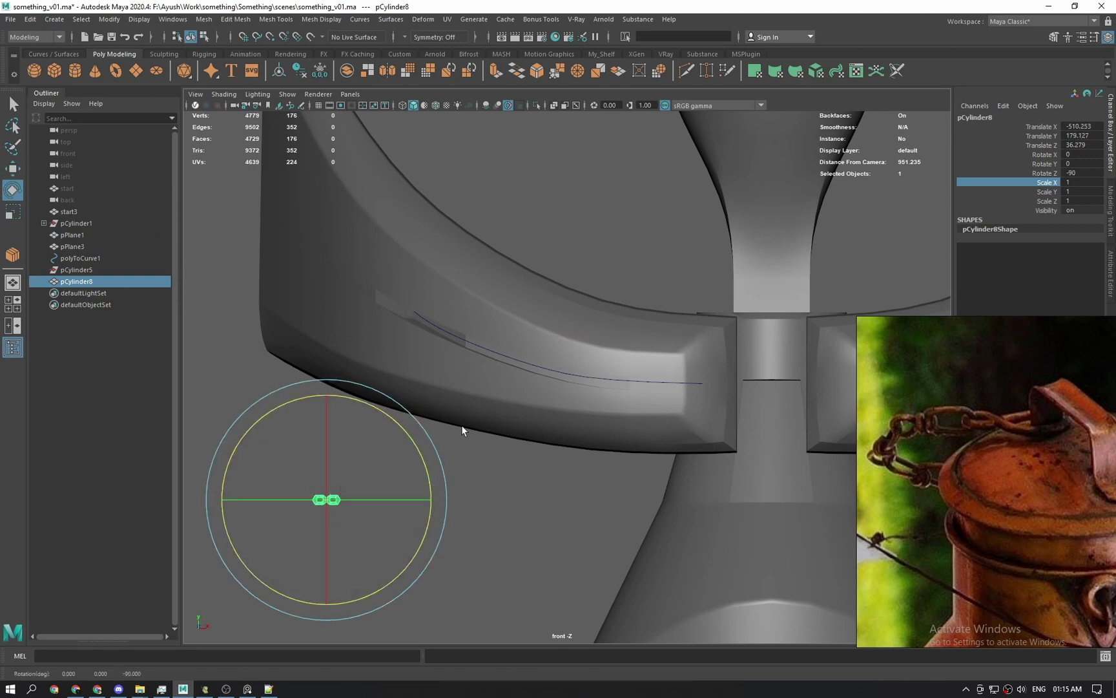
Reselect the chain link with the Move tool and frame the whole can in the front view.
key(q)
click(386, 485)
click(326, 499)
key(w)
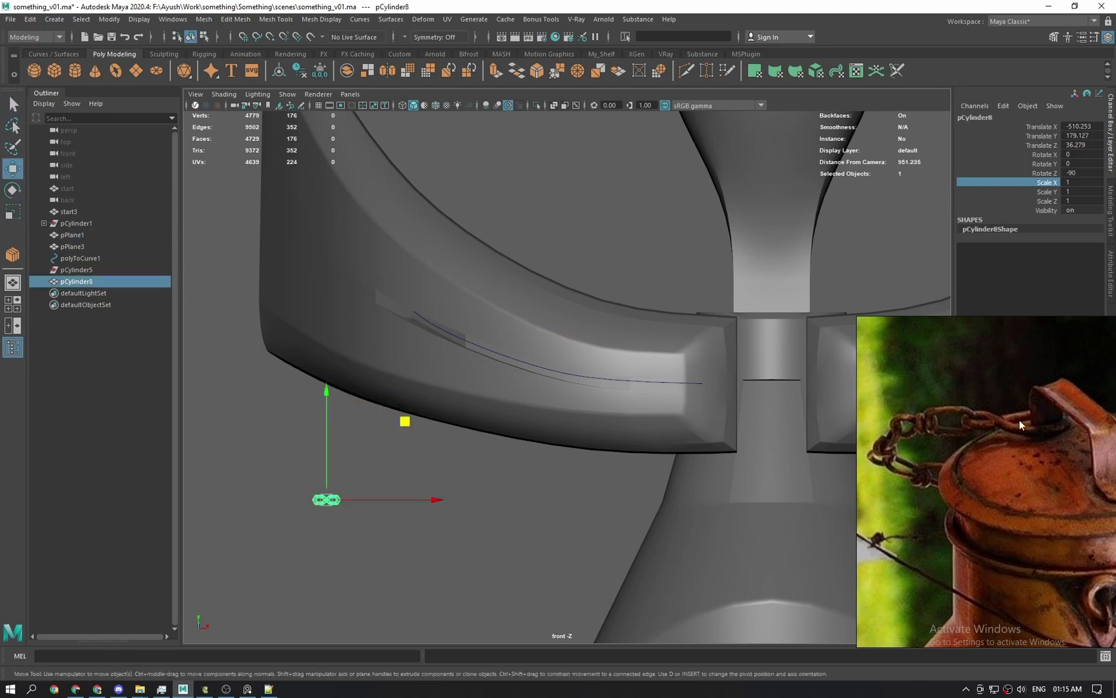
scroll(564, 394, down, 5)
alt+middle_drag(648, 474, 421, 319)
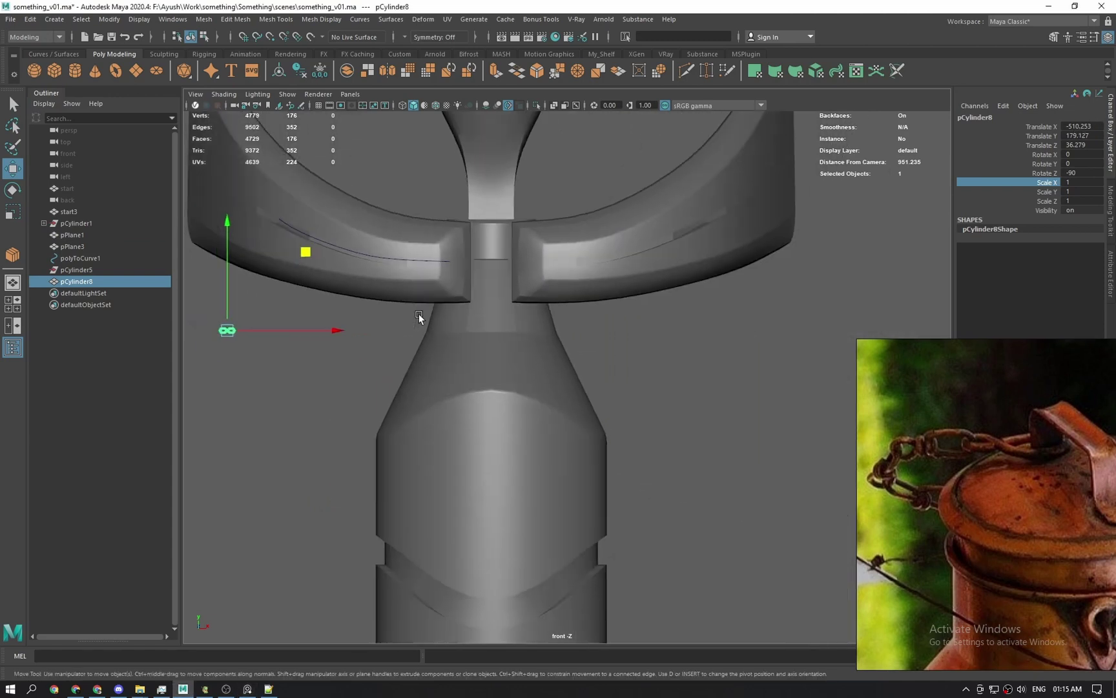
scroll(429, 336, down, 5)
Set the chain link's Translate X, Y and Z to 0 in the Channel Box.
drag(1082, 124, 1087, 145)
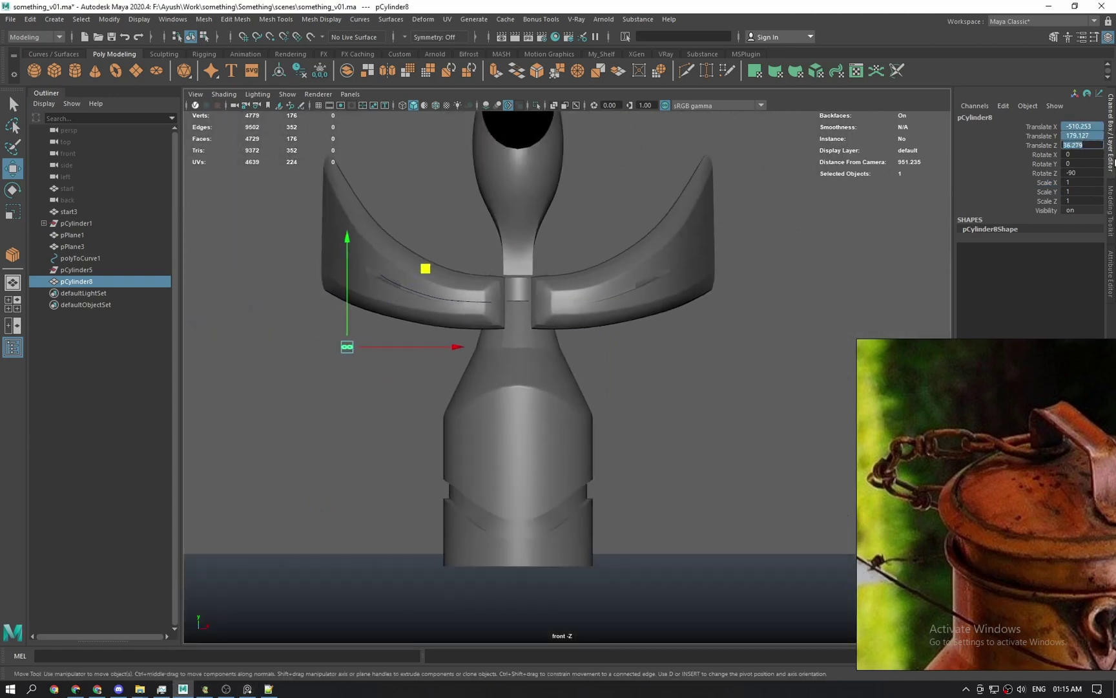
text(0)
key(Return)
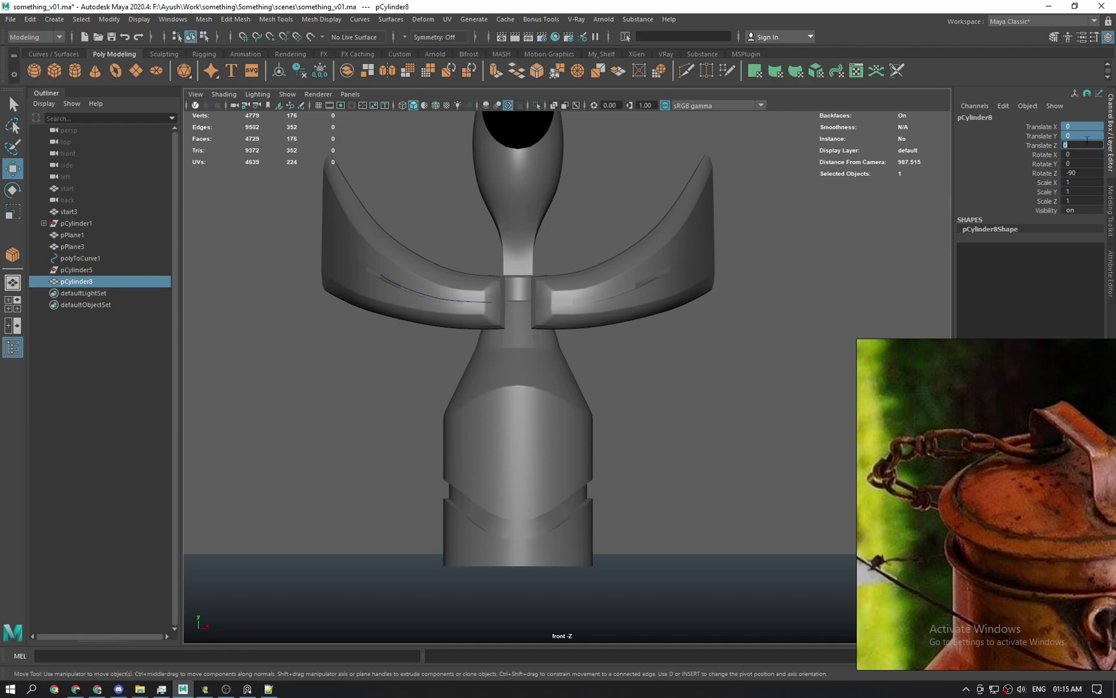
scroll(578, 462, down, 2)
scroll(616, 486, up, 5)
Toggle the viewport between wireframe and shaded, ending in wireframe.
scroll(644, 467, down, 1)
key(4)
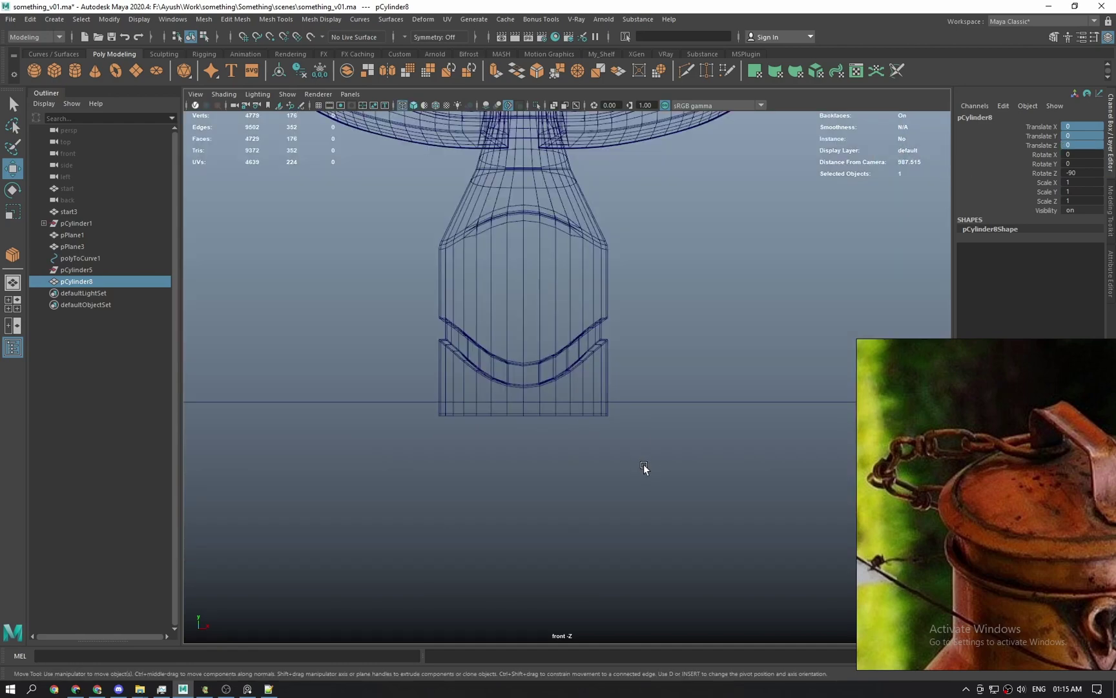
key(5)
scroll(613, 451, down, 1)
key(4)
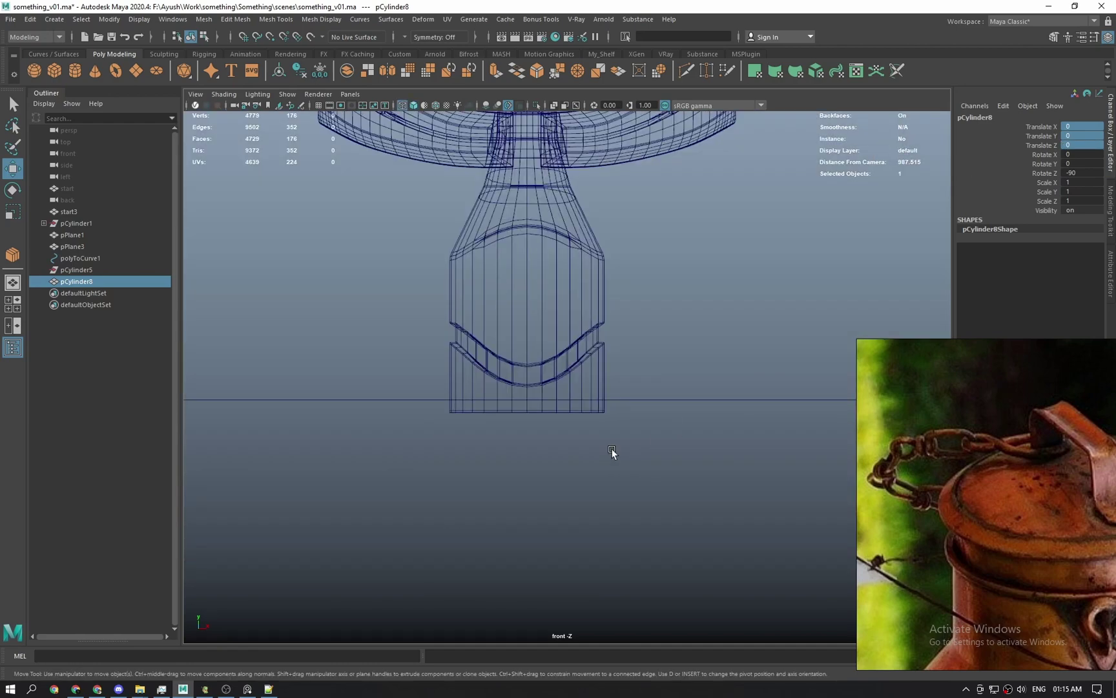
scroll(612, 453, down, 3)
scroll(830, 289, up, 1)
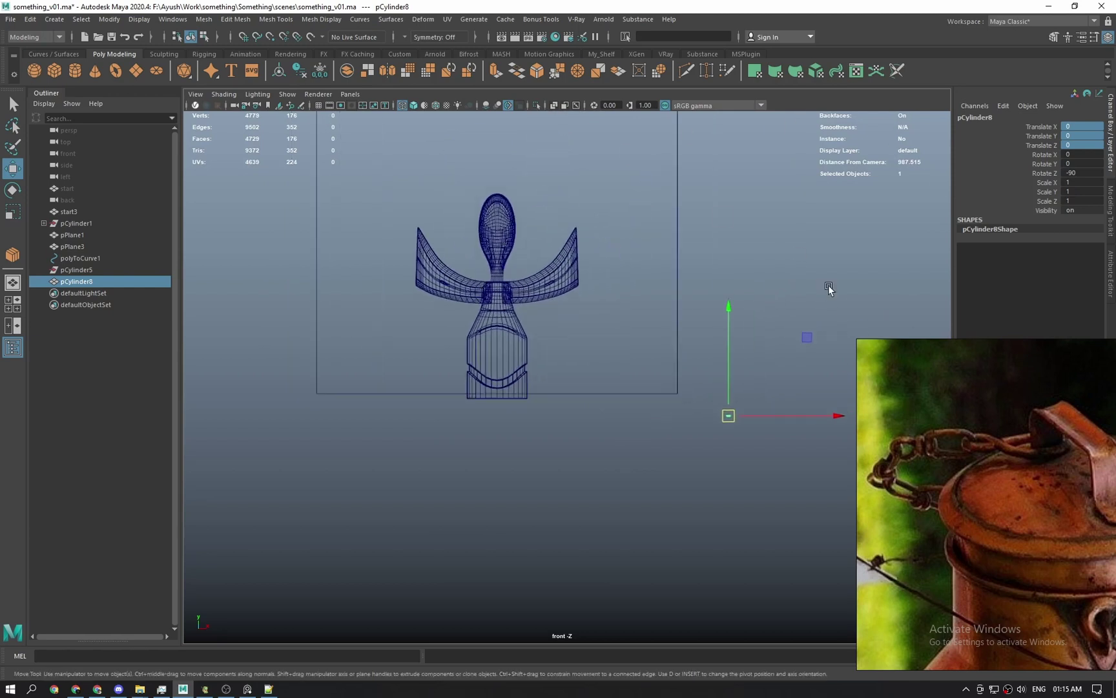
Reselect the chain link and get the Move tool ready to place it below the can.
key(q)
drag(710, 370, 499, 426)
key(w)
scroll(566, 374, up, 2)
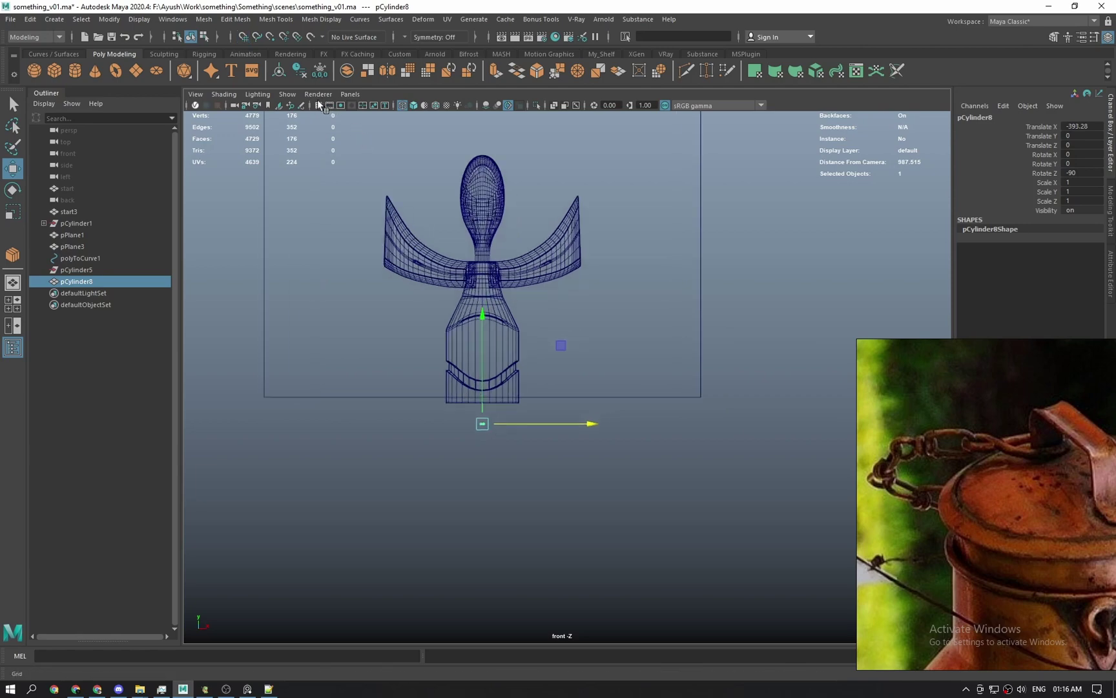
Raise the chain link slightly in Y and freeze all its transforms.
scroll(474, 374, up, 2)
drag(443, 387, 442, 411)
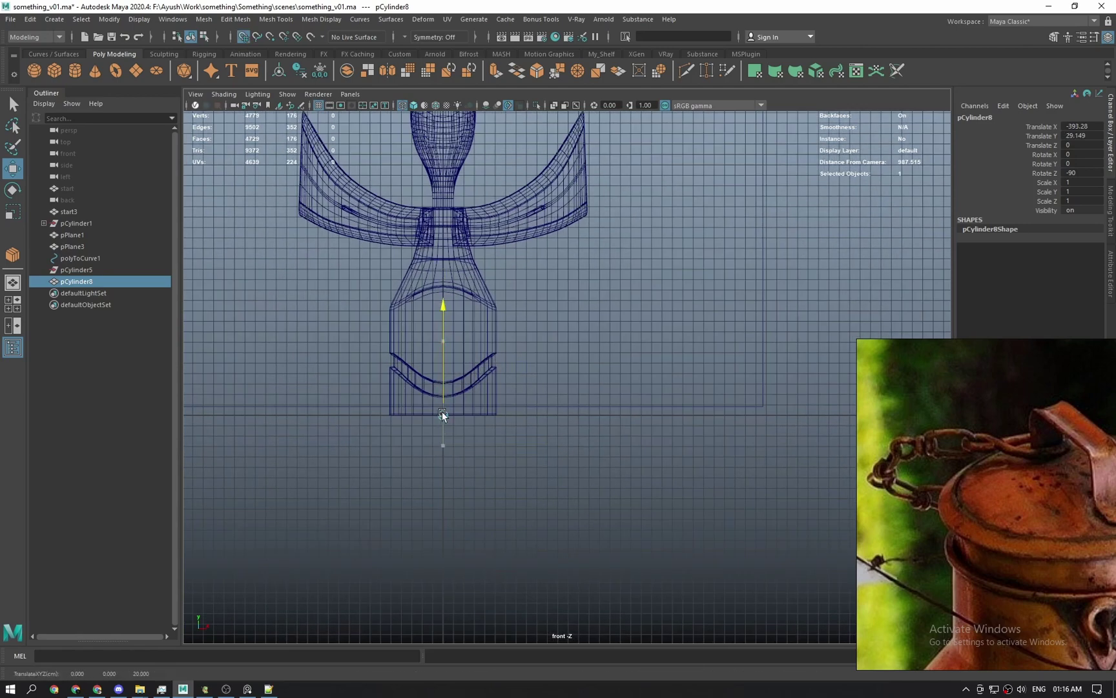
right_click(1051, 179)
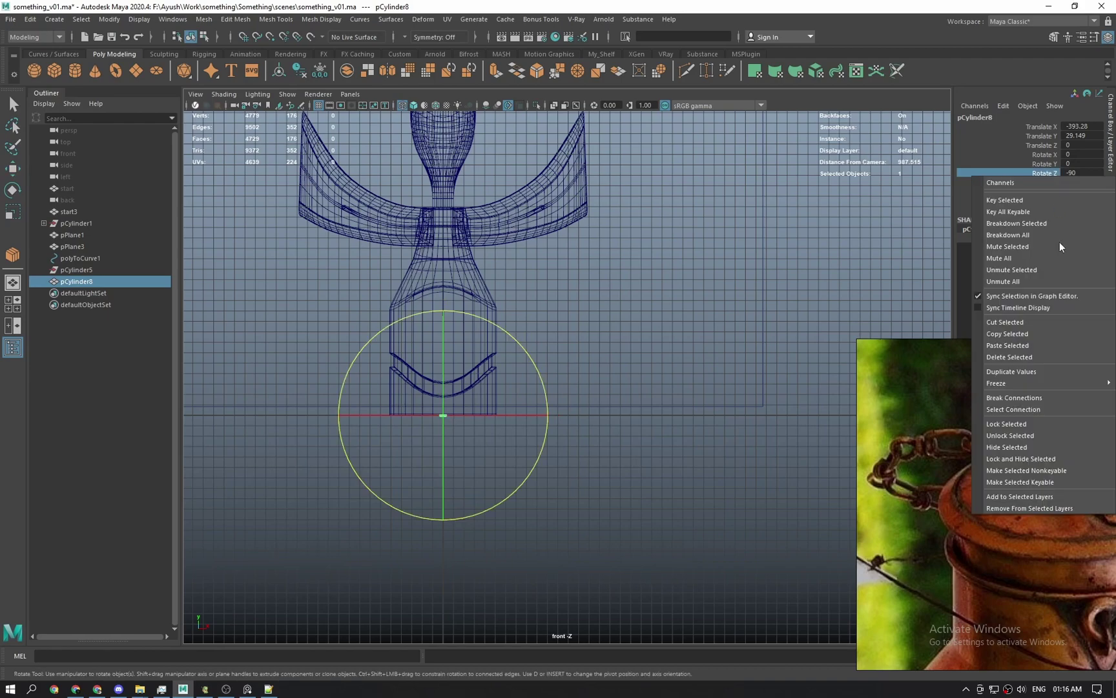
mouse_move(1017, 383)
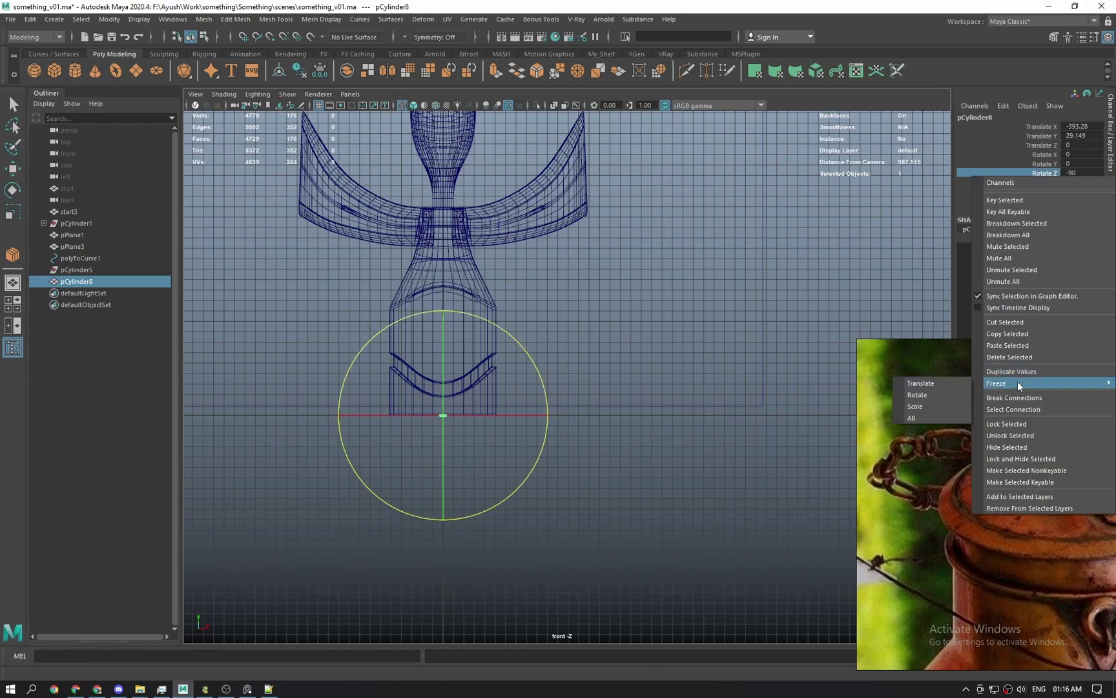
click(924, 420)
Hide the can's cylindrical body in the perspective view.
key(q)
scroll(681, 460, up, 3)
alt+middle_drag(338, 489, 523, 500)
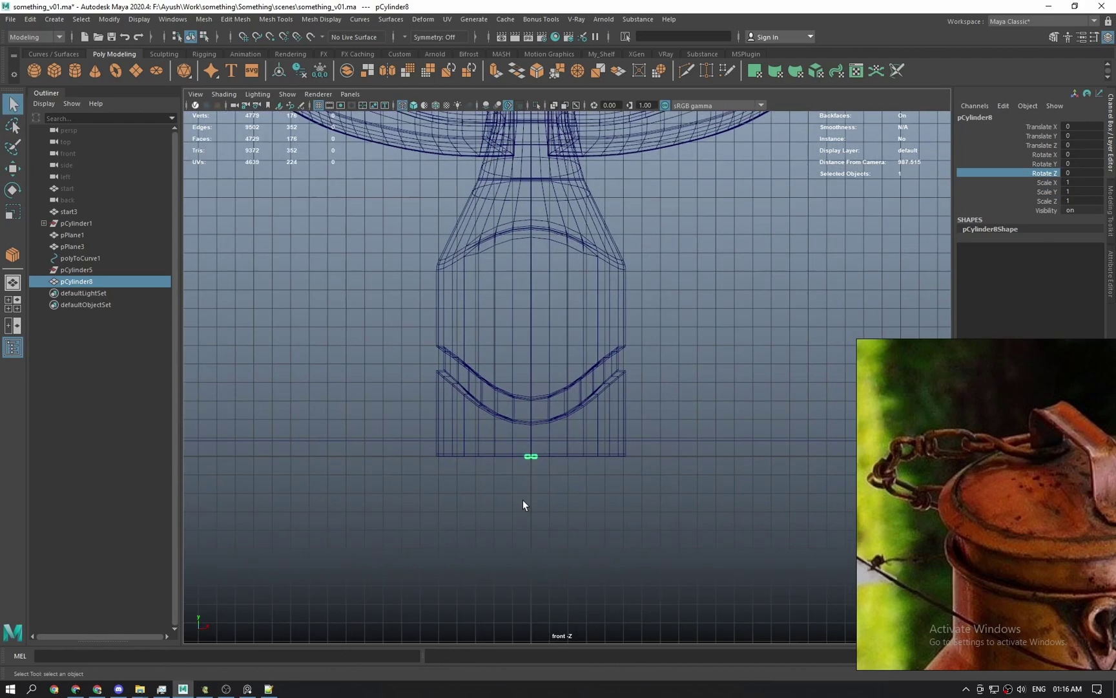
key(space)
drag(522, 500, 511, 440)
scroll(523, 444, down, 10)
scroll(651, 511, up, 5)
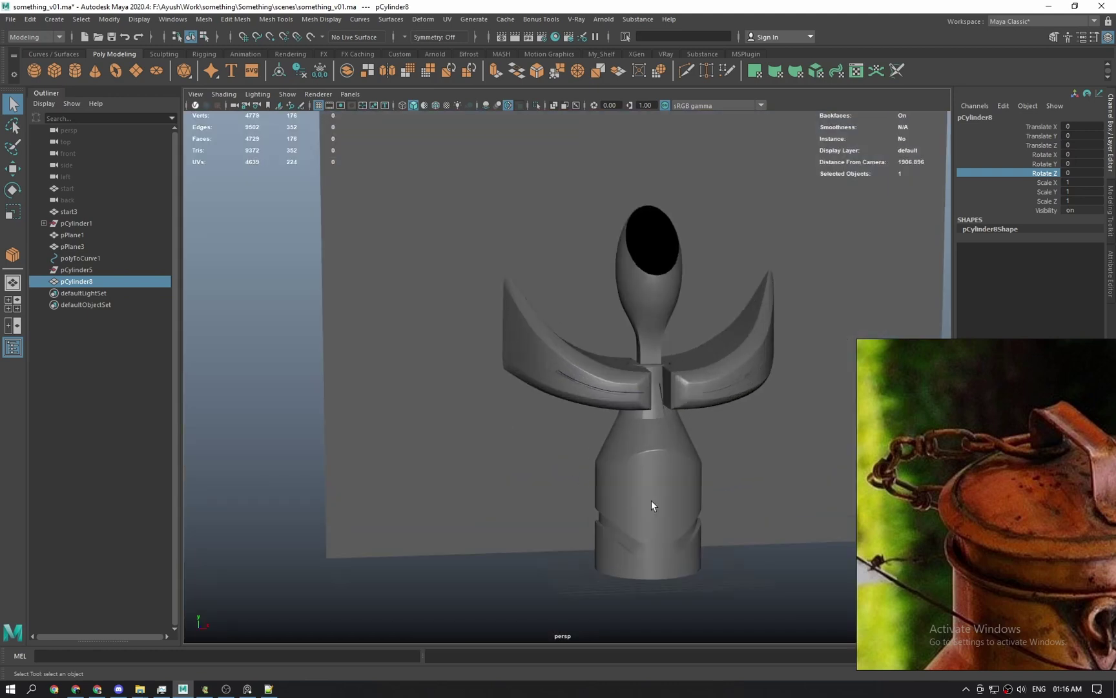
scroll(561, 341, up, 5)
click(571, 398)
key(h)
Move the chain link -20 along Z in the top view.
drag(587, 520, 610, 497)
key(space)
key(w)
key(f)
scroll(576, 406, down, 5)
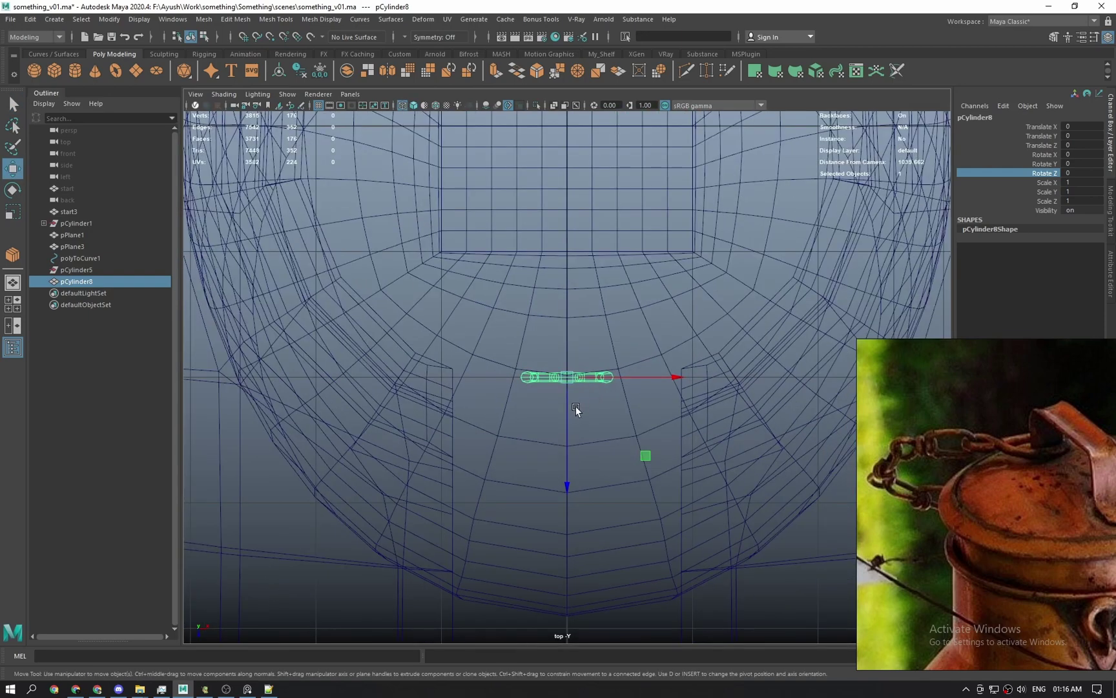
drag(573, 414, 616, 264)
Freeze the link's new position so its channels read 0.
key(space)
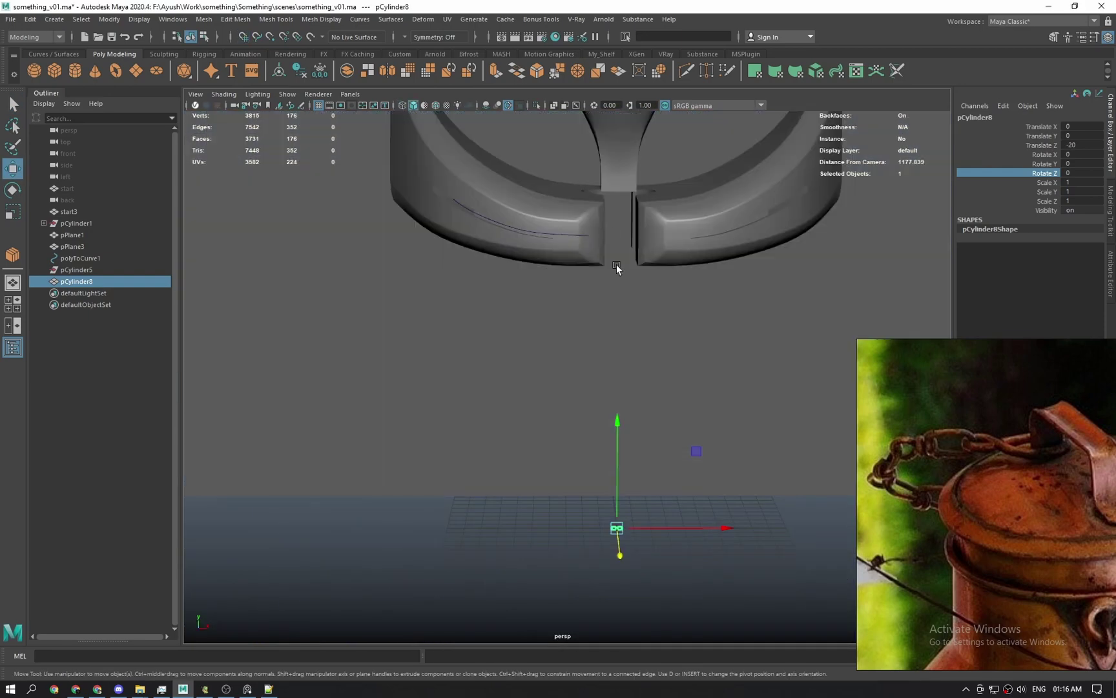
right_click(1035, 175)
mouse_move(1026, 374)
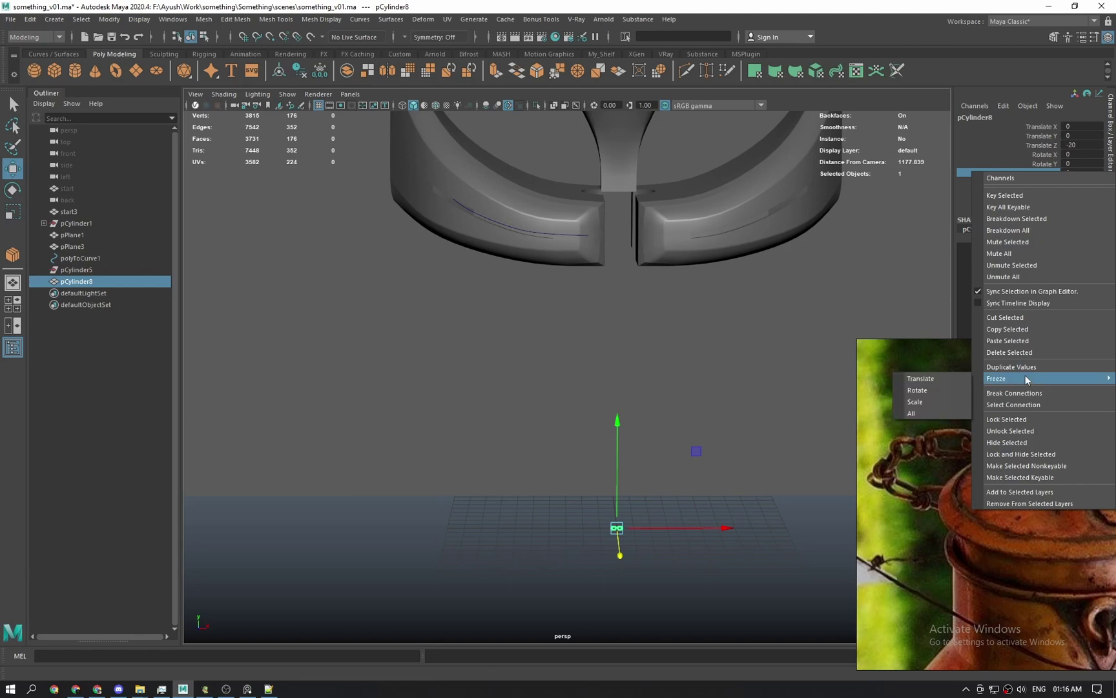
click(943, 410)
key(q)
Reselect the chain link and bring up the MASH shelf.
alt+drag(638, 557, 686, 564)
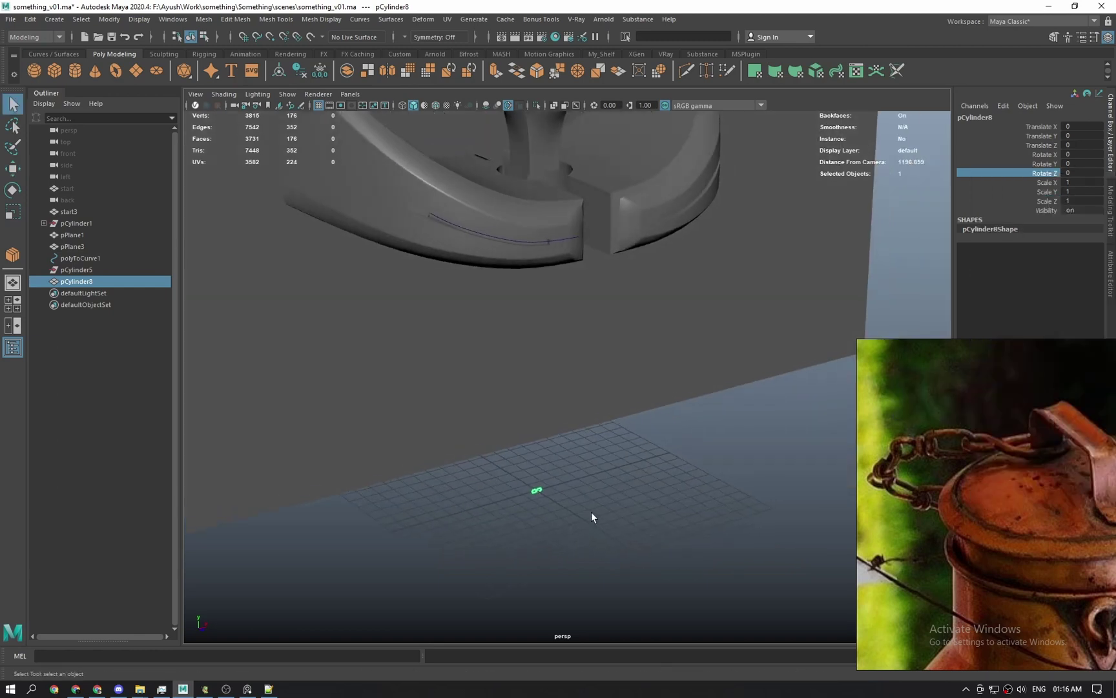
click(574, 478)
scroll(580, 485, up, 1)
drag(532, 527, 568, 560)
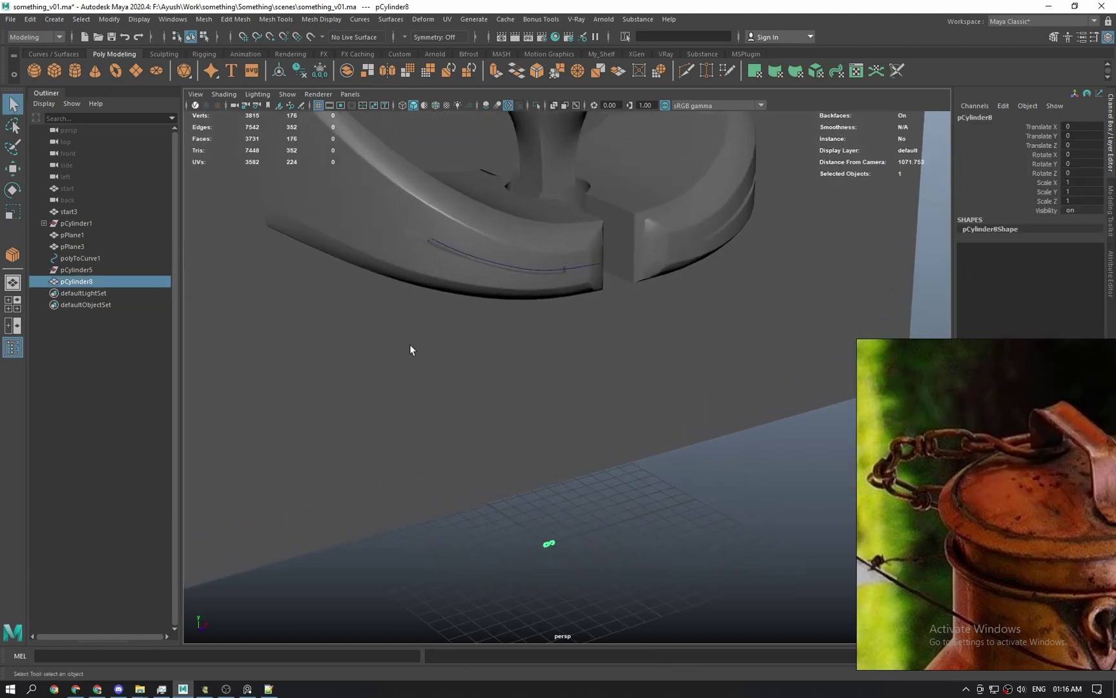
click(110, 20)
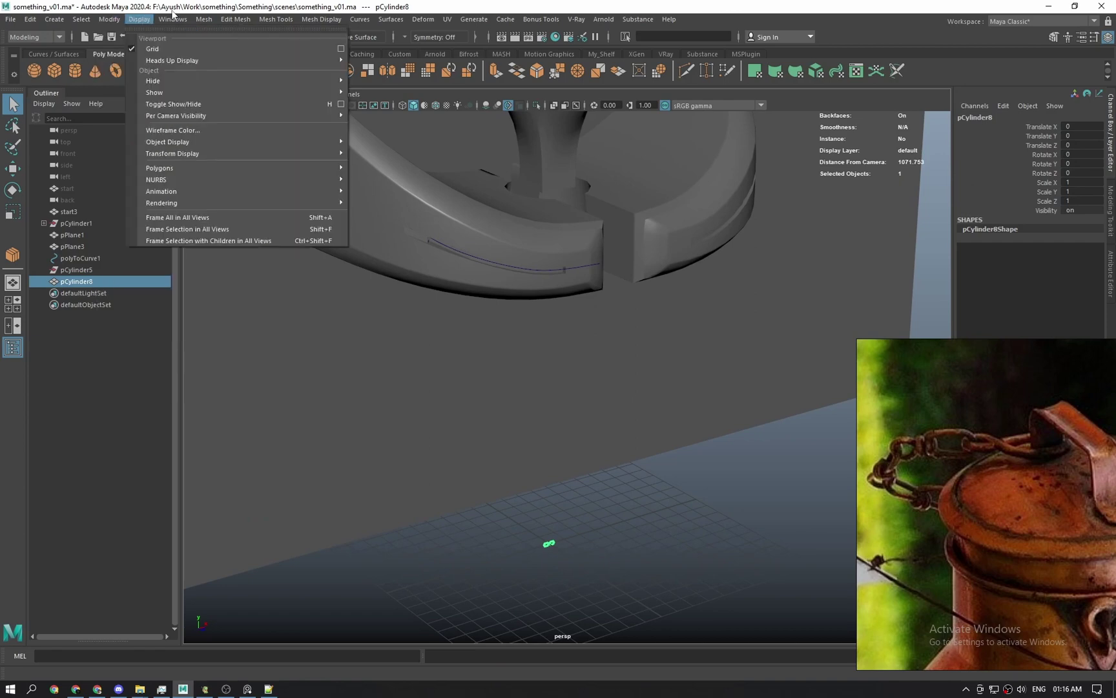
click(208, 5)
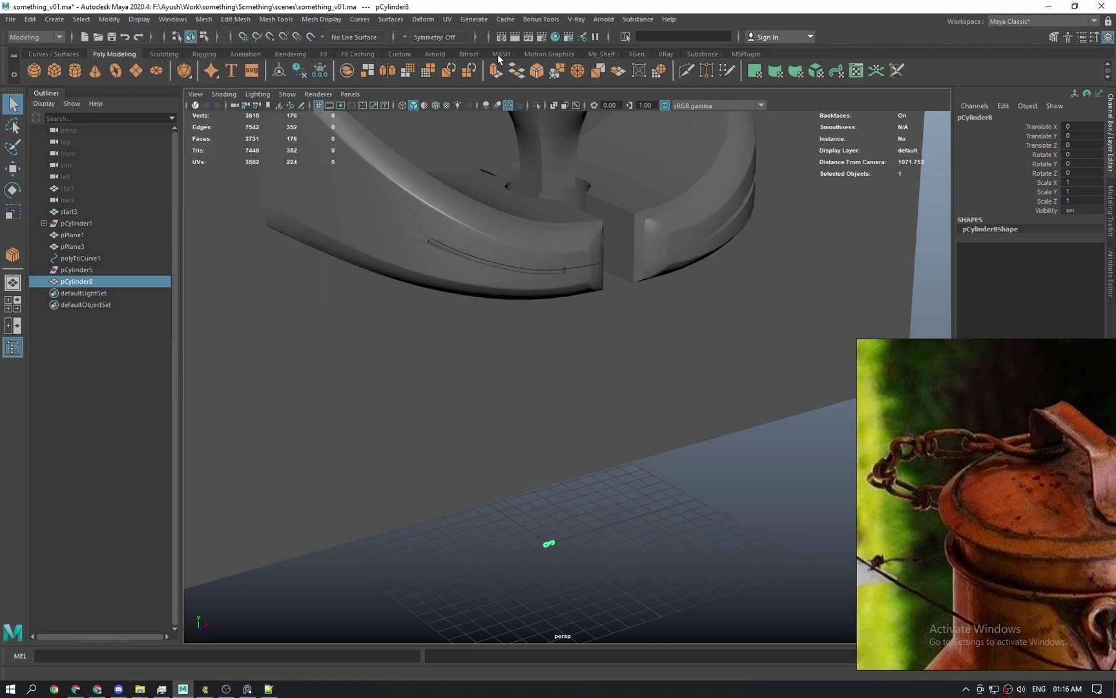
click(501, 55)
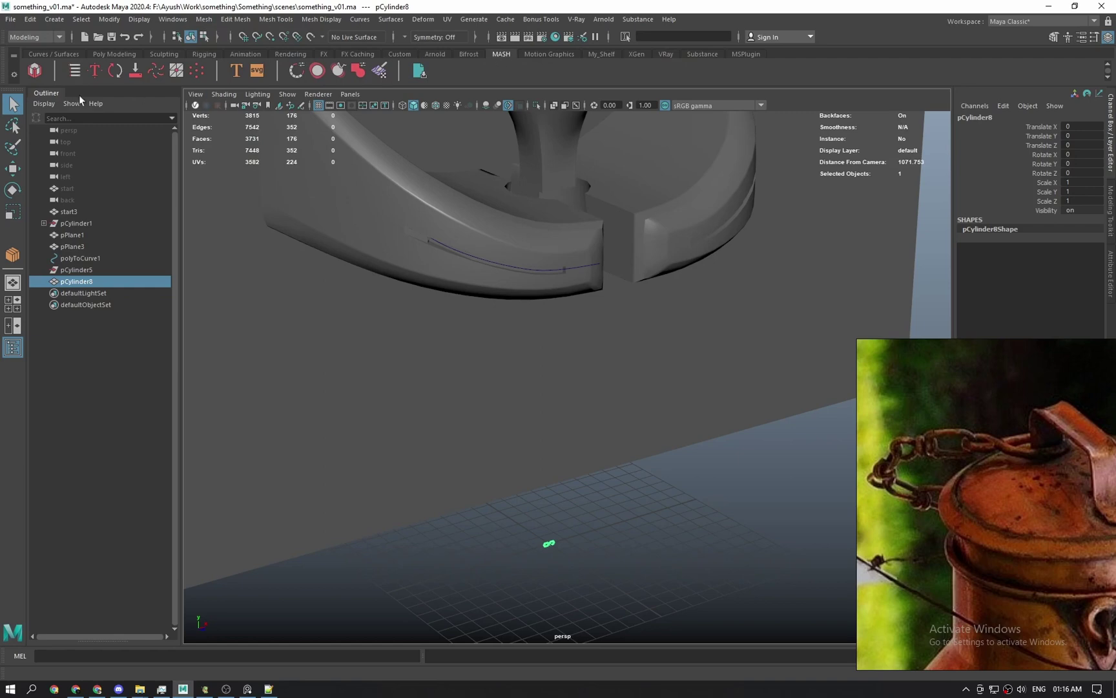
Create a MASH network from the chain link and open the MASH mesh's attributes.
click(35, 71)
right_drag(919, 433, 1011, 492)
alt+middle_drag(746, 483, 699, 417)
key(ctrl+1)
key(ctrl+1)
scroll(522, 518, up, 3)
click(496, 549)
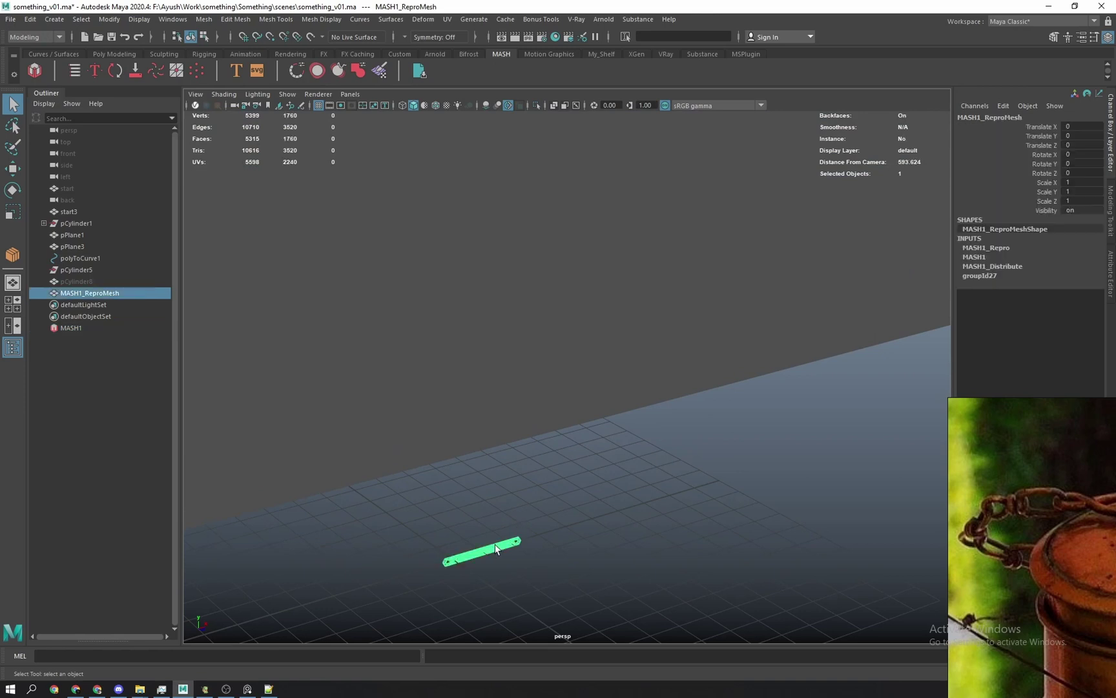
click(1110, 268)
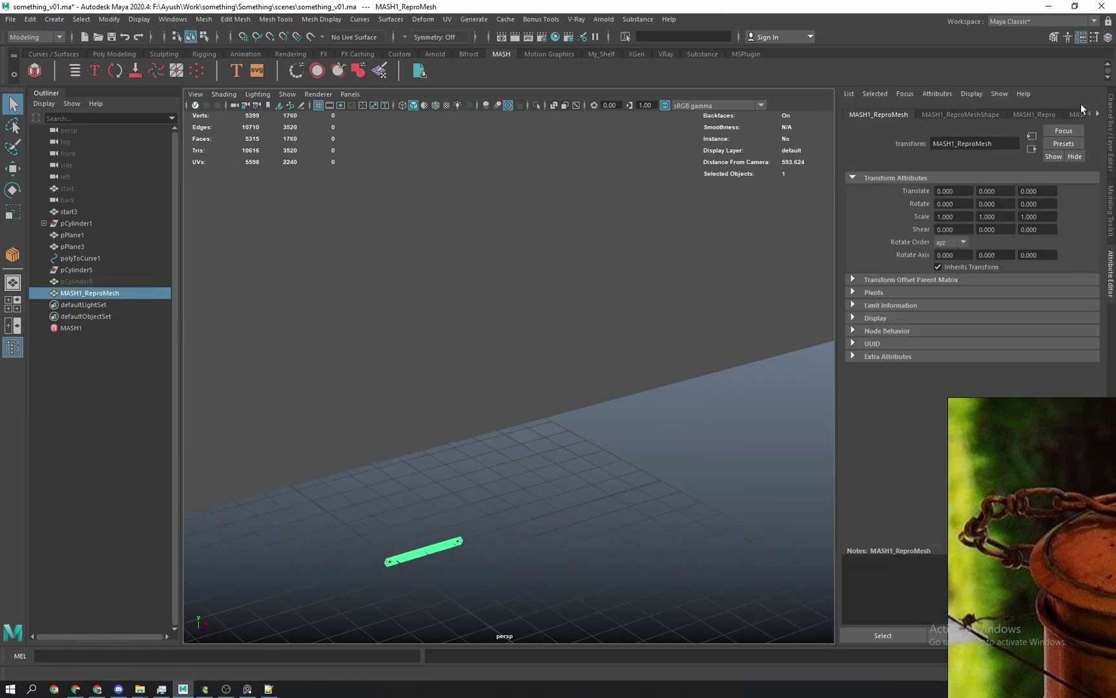
Add a Curve node to MASH1, review the Distribute and time1 tabs, and open the MASH Editor.
click(1039, 115)
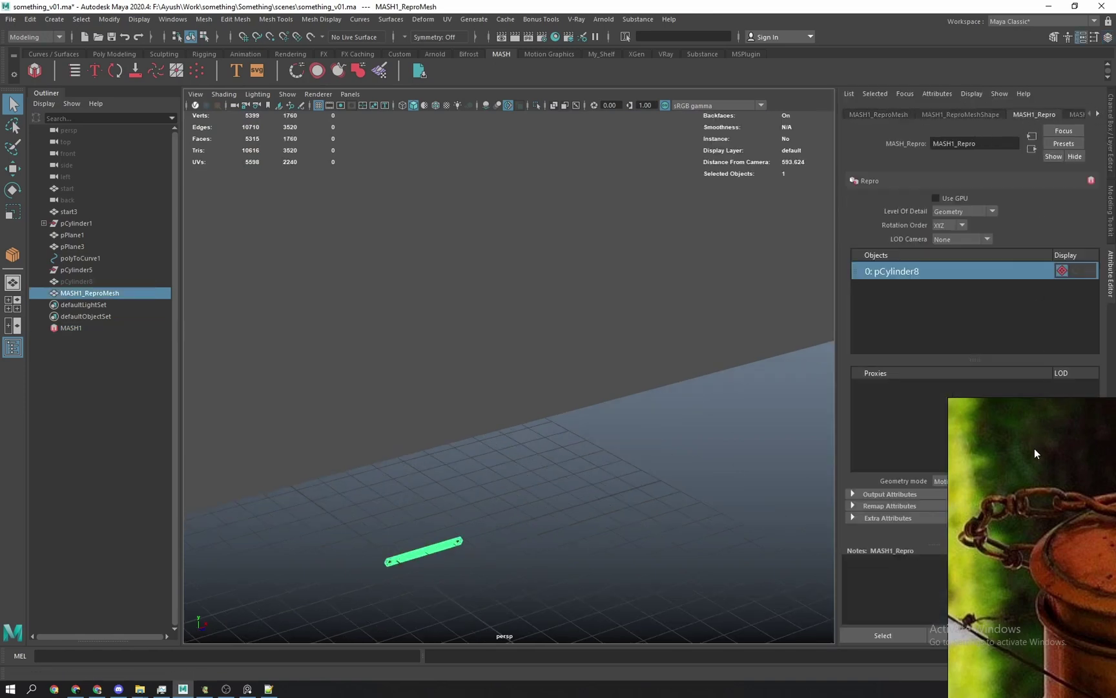
click(1075, 115)
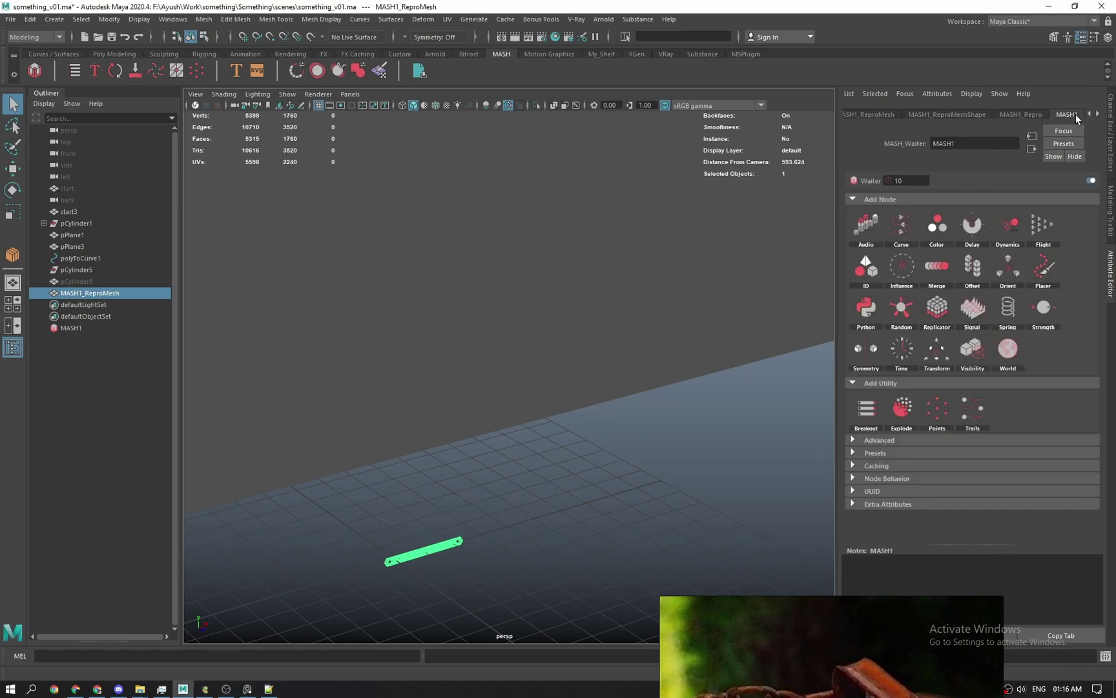
click(903, 228)
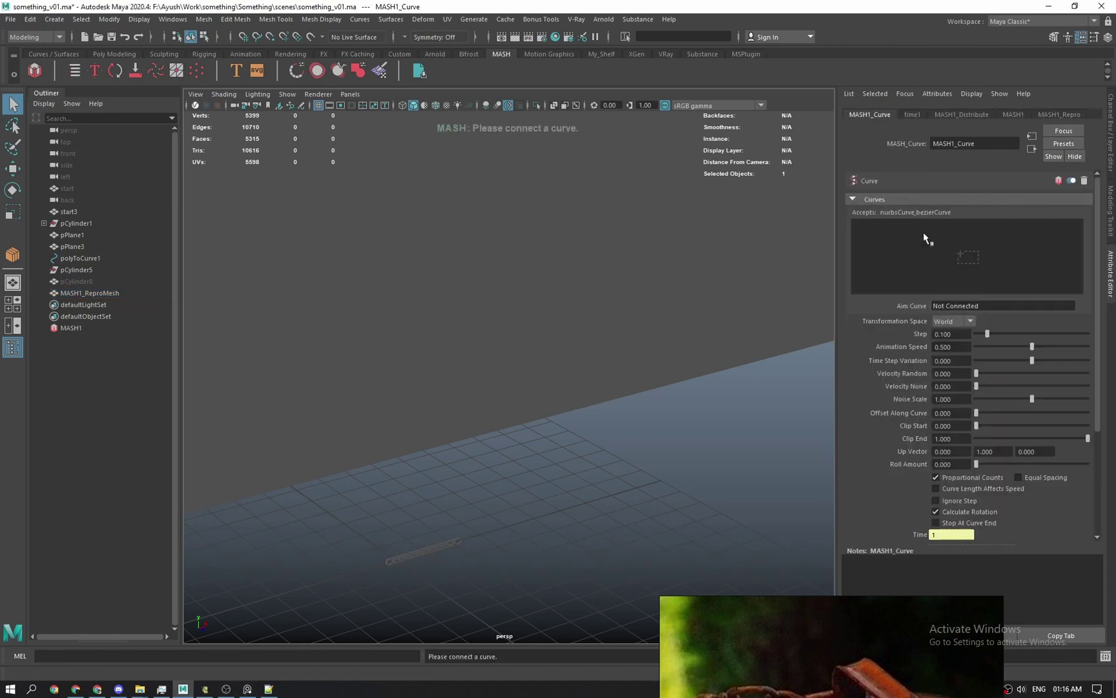
click(1019, 114)
click(1050, 114)
click(947, 114)
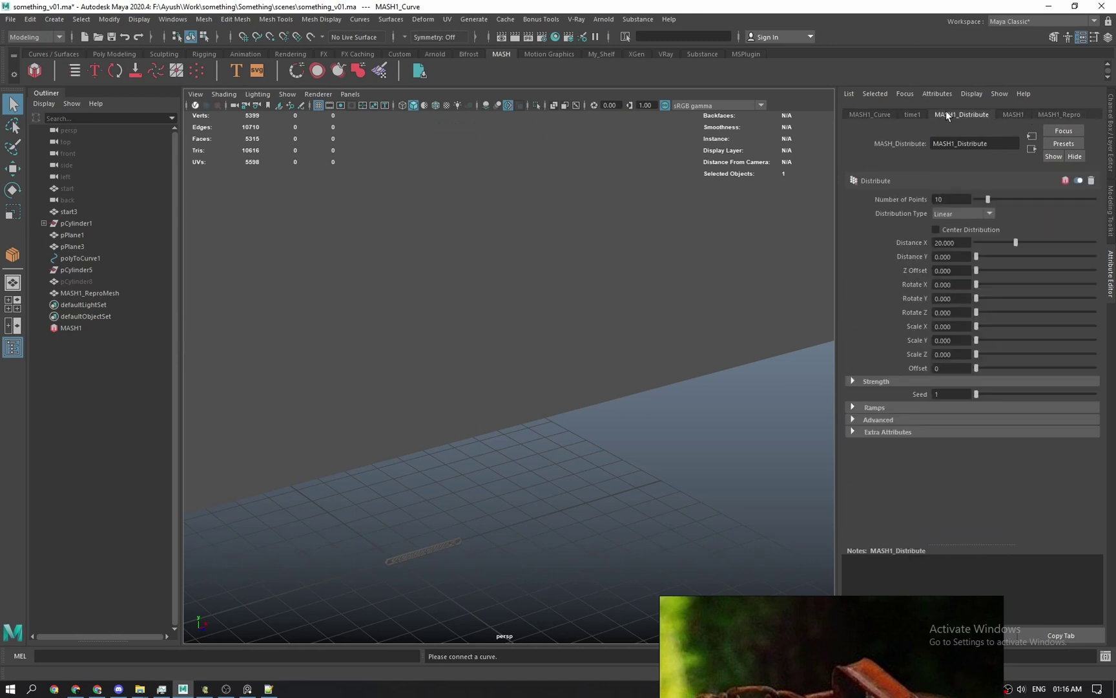
click(913, 115)
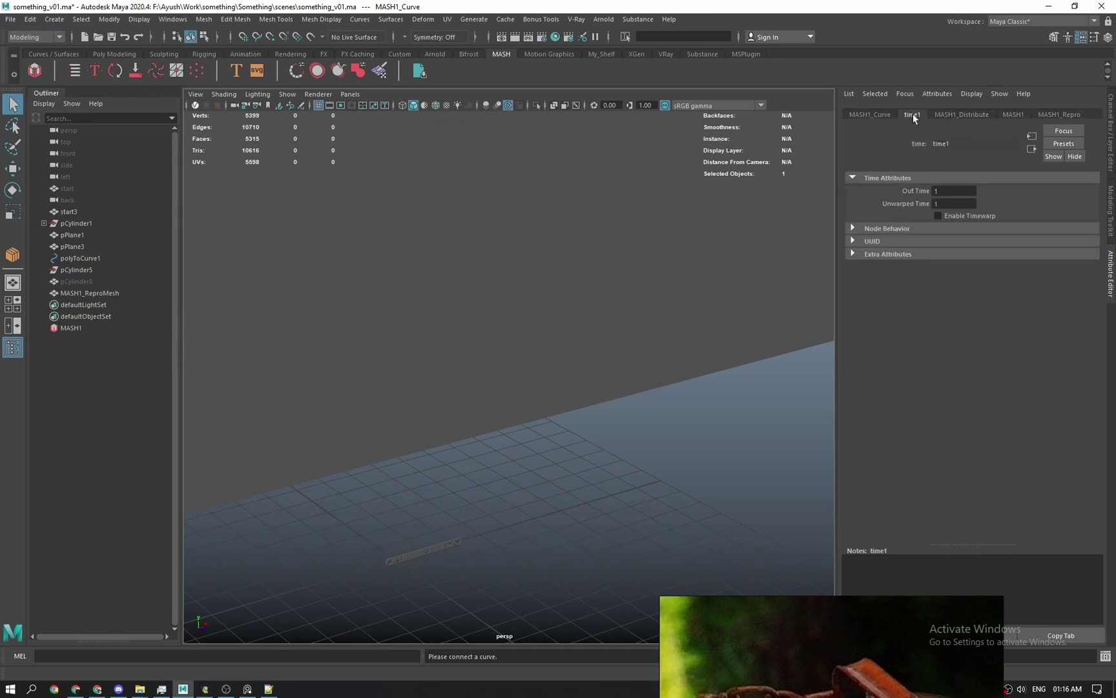
click(68, 328)
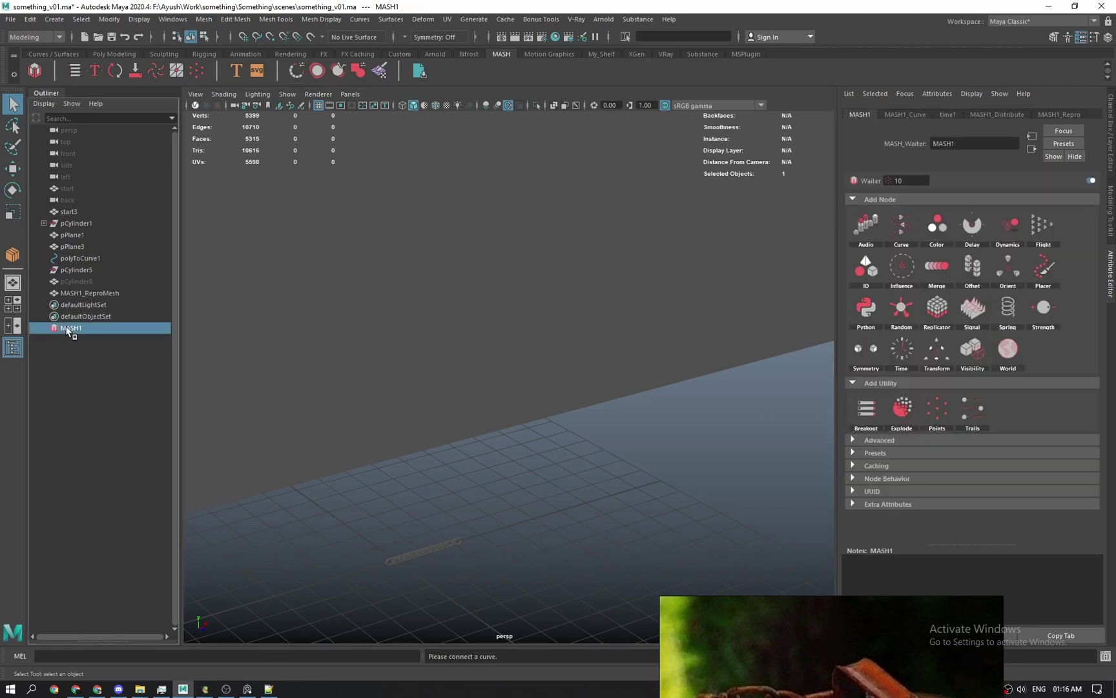
click(74, 70)
Connect polyToCurve1 from the Outliner as MASH1_Curve's input curve.
click(220, 159)
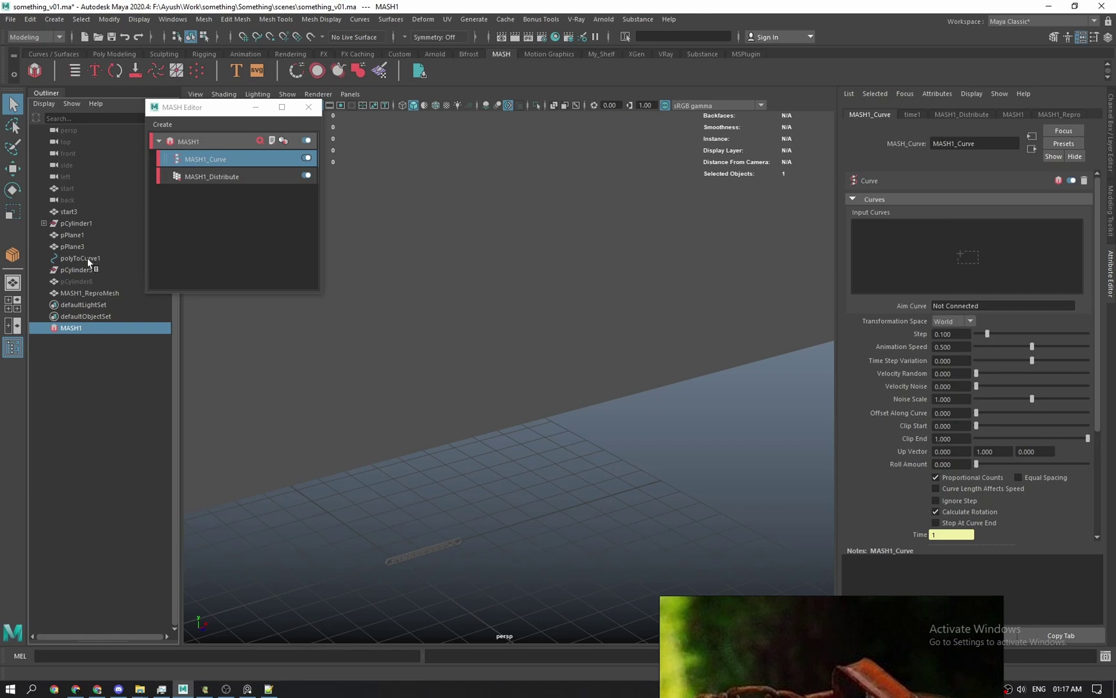
middle_drag(88, 258, 941, 305)
middle_drag(965, 259, 965, 257)
Select the groove curve and isolate the link chain and curve in the view.
scroll(509, 365, up, 5)
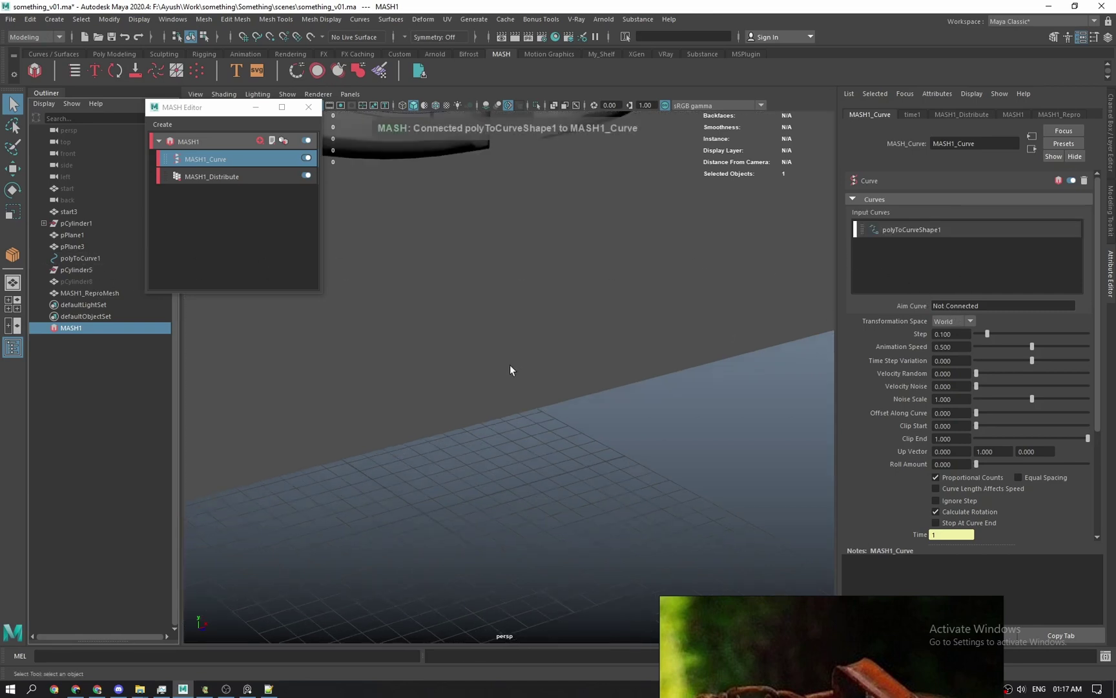
alt+drag(504, 308, 506, 411)
alt+right_drag(505, 411, 517, 420)
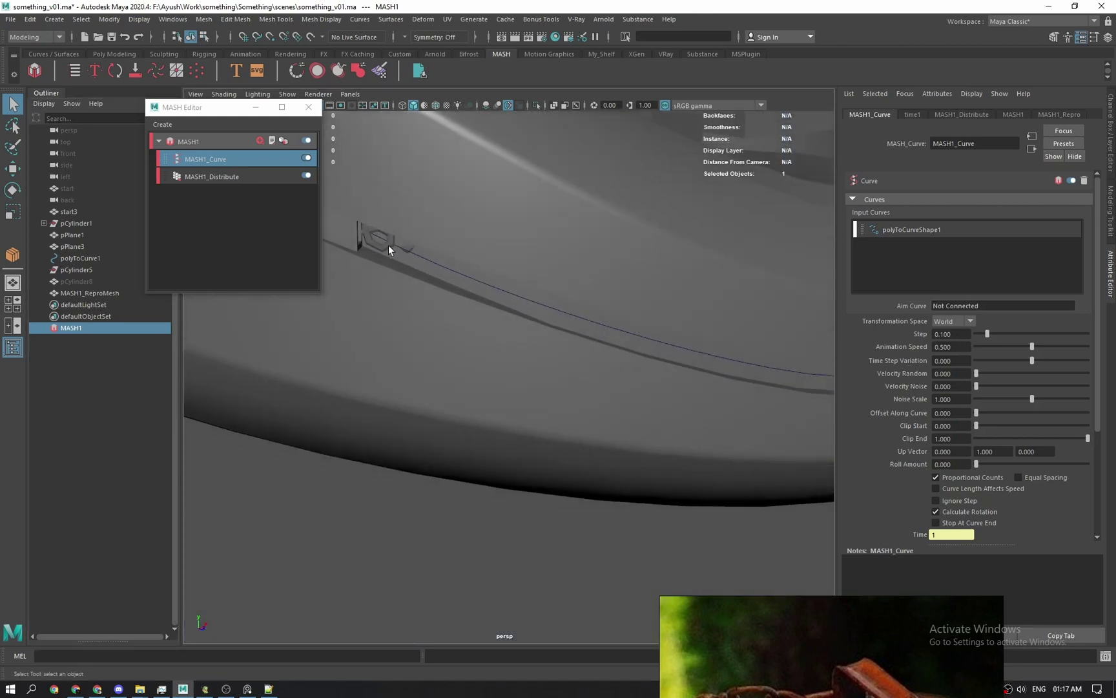
click(420, 258)
key(ctrl+1)
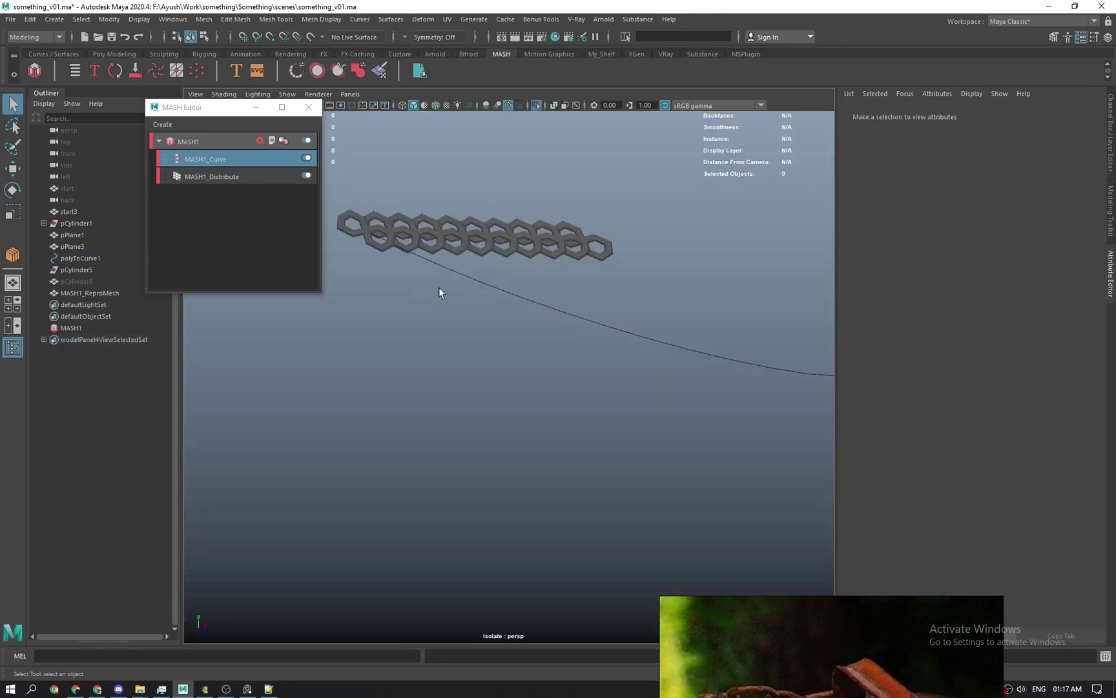
Set MASH1_Distribute's Distance X to 0.
click(455, 257)
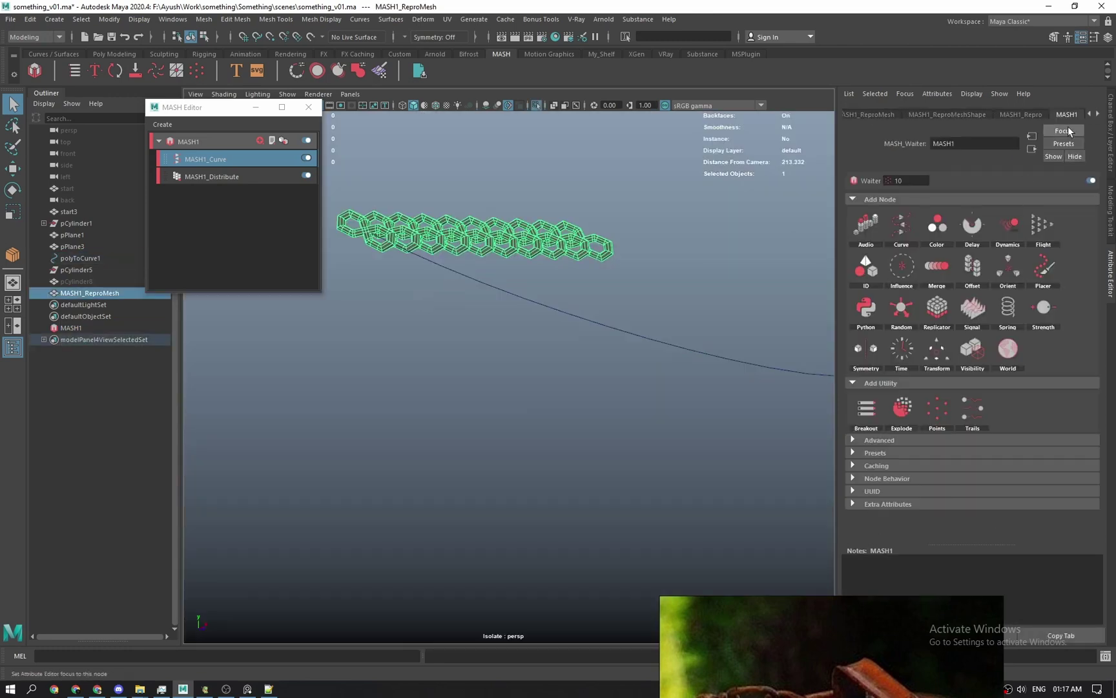
click(1097, 115)
click(1098, 117)
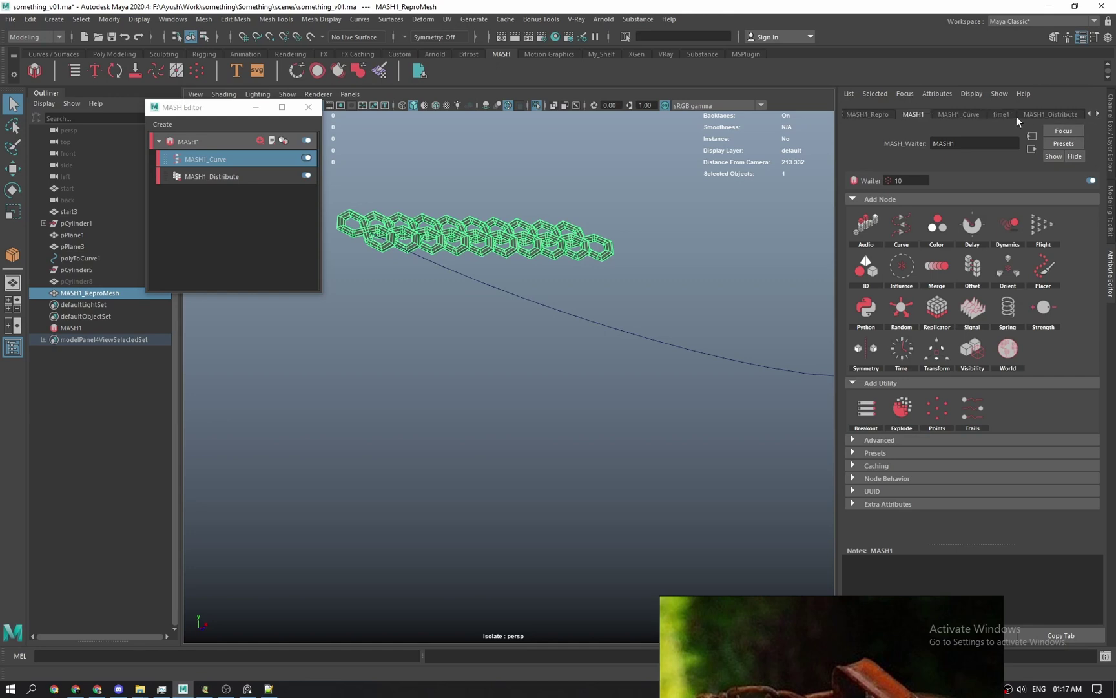
click(1063, 115)
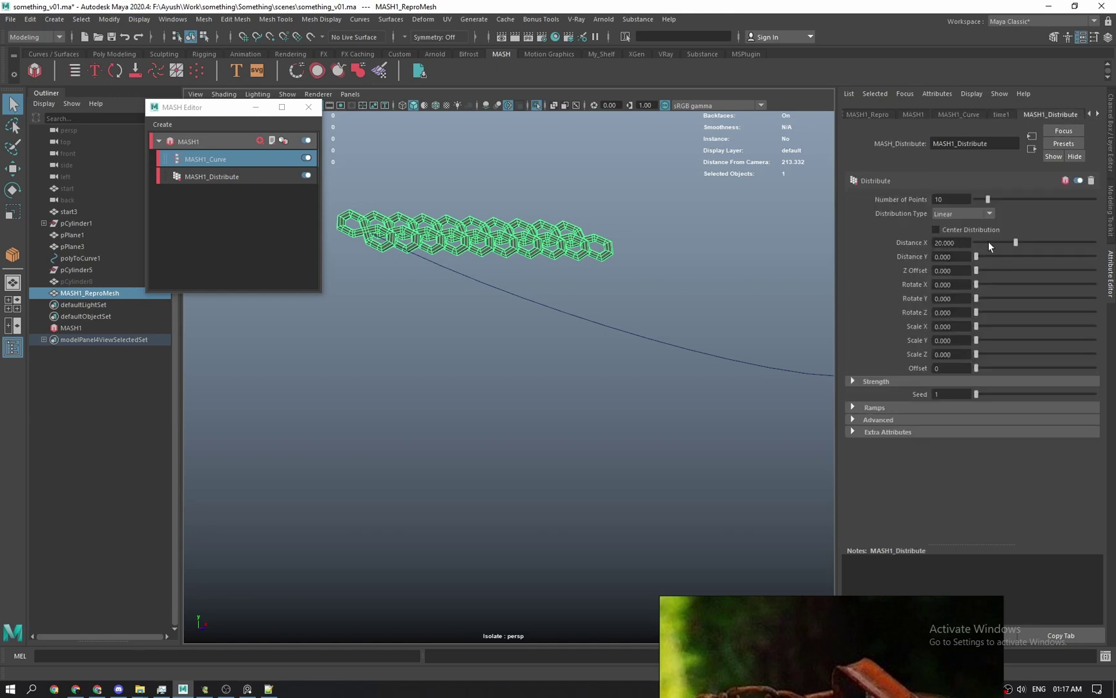
drag(988, 243, 973, 241)
alt+drag(601, 276, 799, 250)
Raise MASH1_Curve's Step to about 0.768 to spread links along the curve.
click(959, 115)
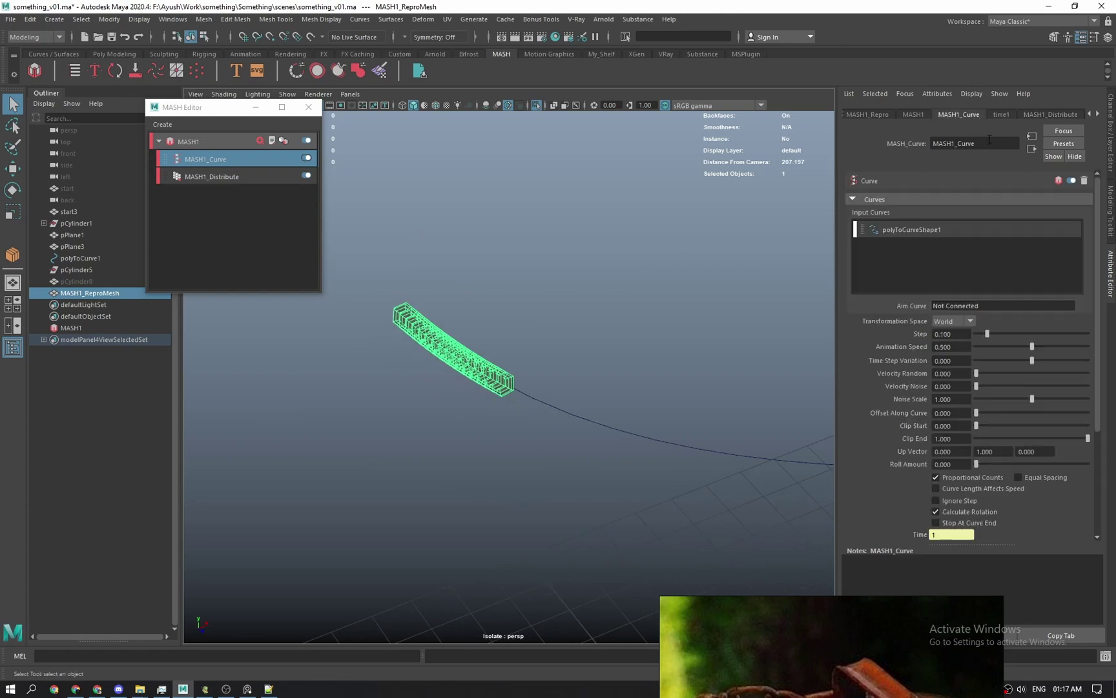
drag(992, 335, 1061, 349)
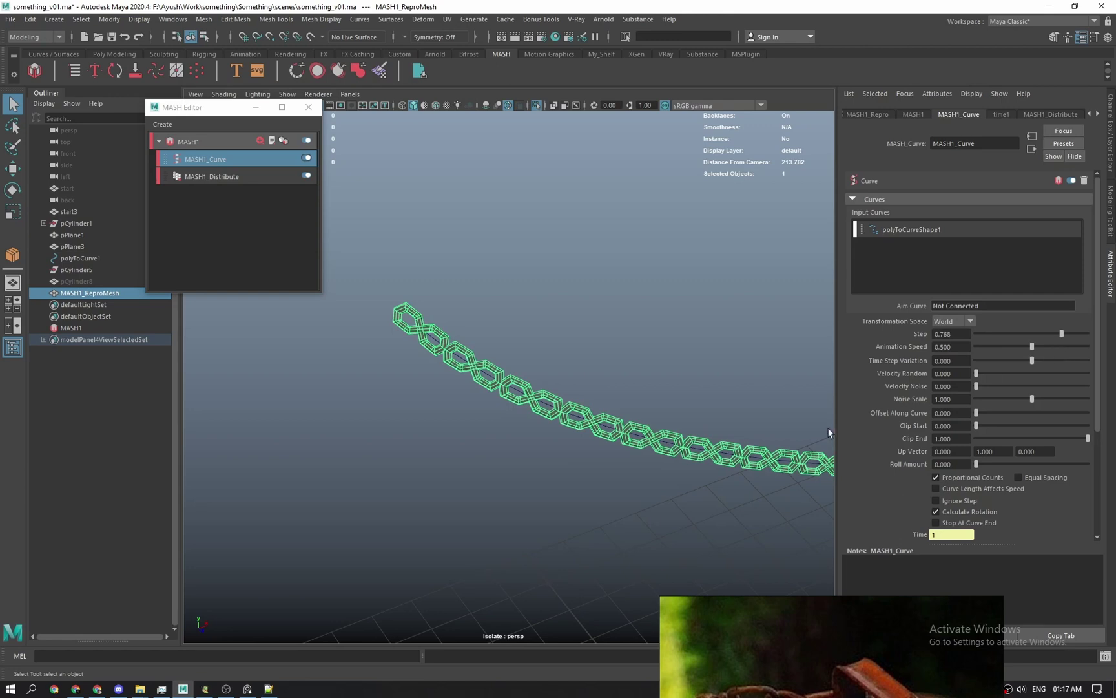
alt+drag(829, 432, 681, 282)
alt+middle_drag(680, 282, 763, 331)
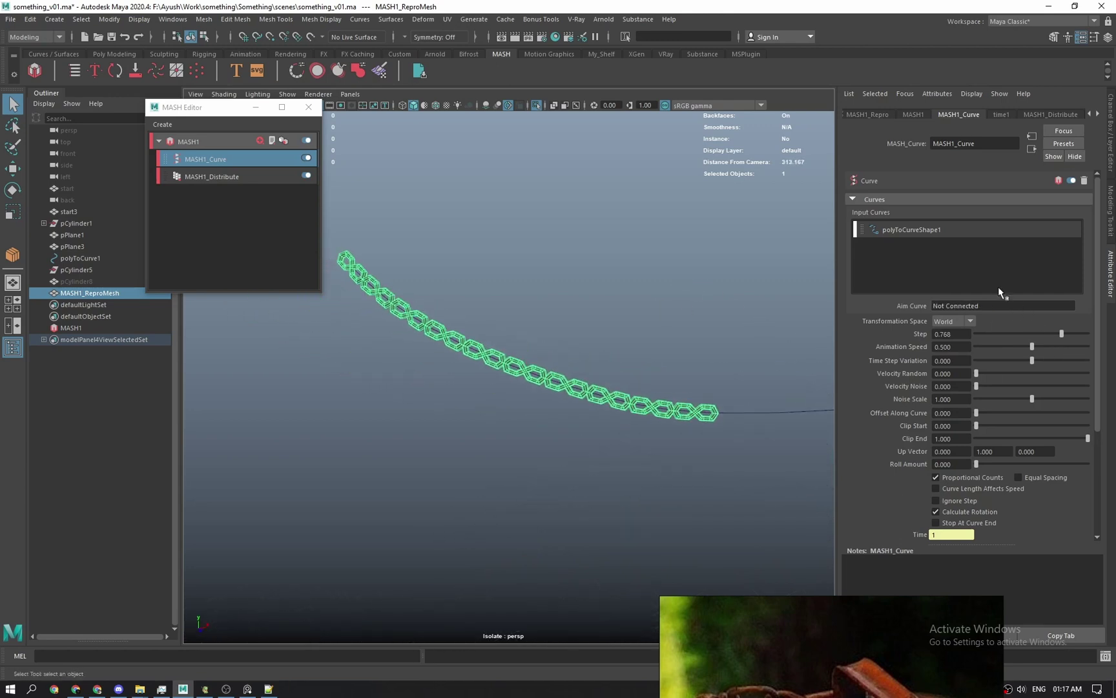
Set MASH1_Distribute's Number of Points to 13.
click(1051, 114)
mouse_move(992, 200)
mouse_down()
mouse_move(979, 197)
mouse_move(992, 204)
mouse_up()
alt+drag(600, 291, 609, 300)
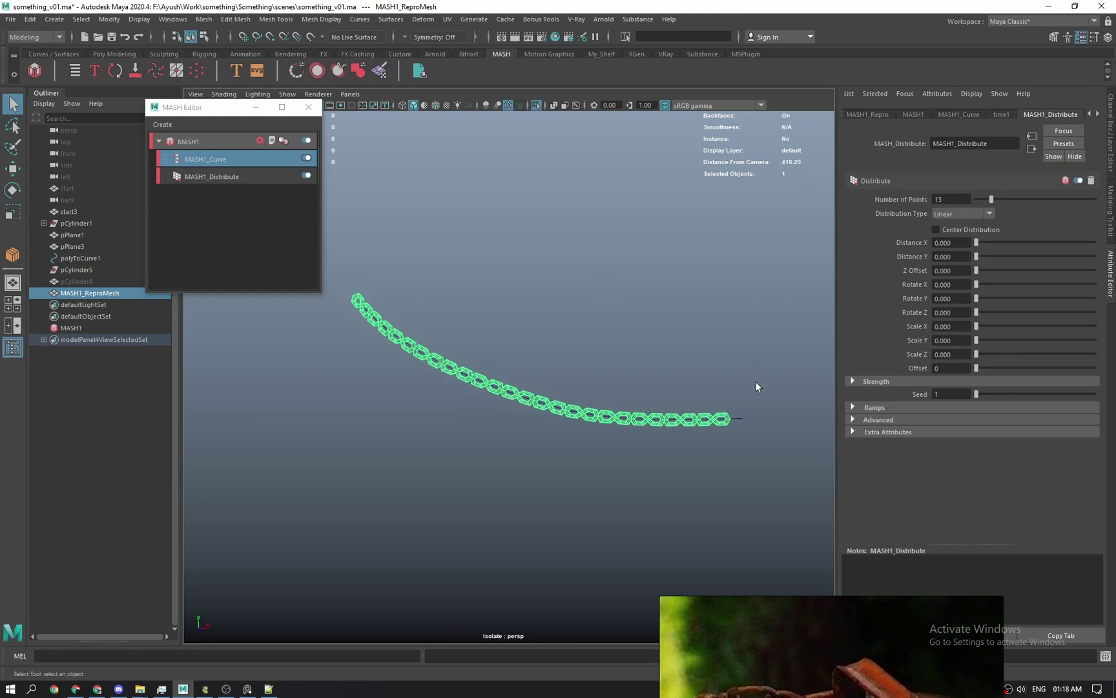
Select polyToCurve1, leave isolation to show the whole model, and frame the curve.
click(738, 419)
key(ctrl+1)
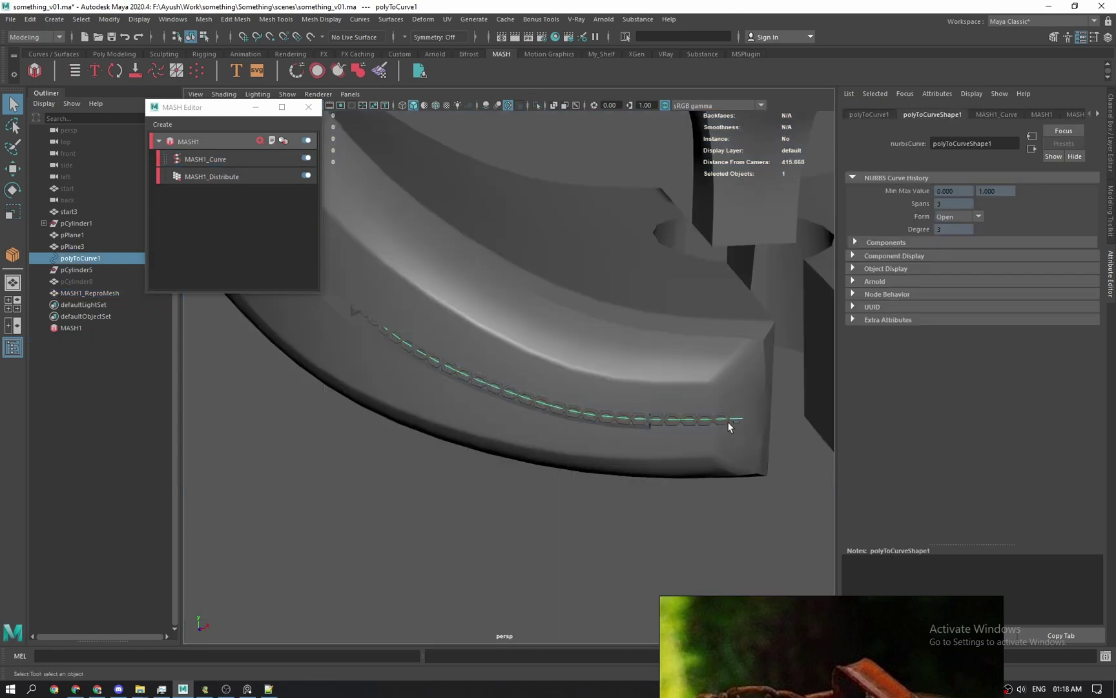
alt+drag(728, 422, 687, 482)
key(f)
Slide the curve's end control vertex along the ground edge.
right_drag(678, 483, 605, 438)
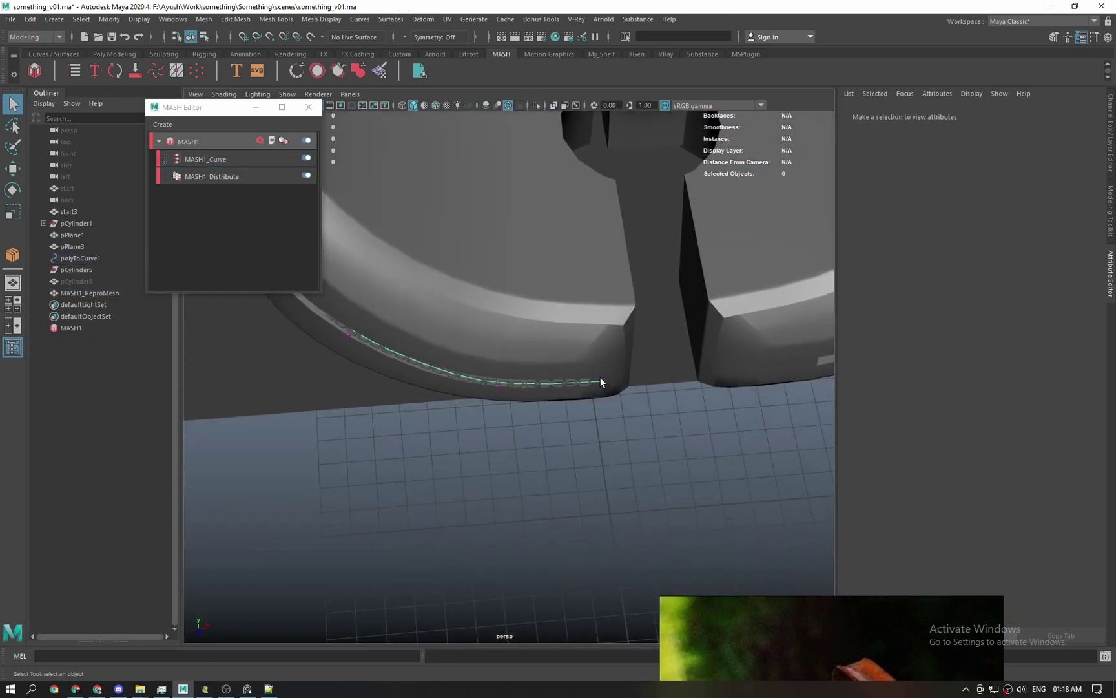
click(601, 379)
key(w)
alt+drag(672, 410, 659, 439)
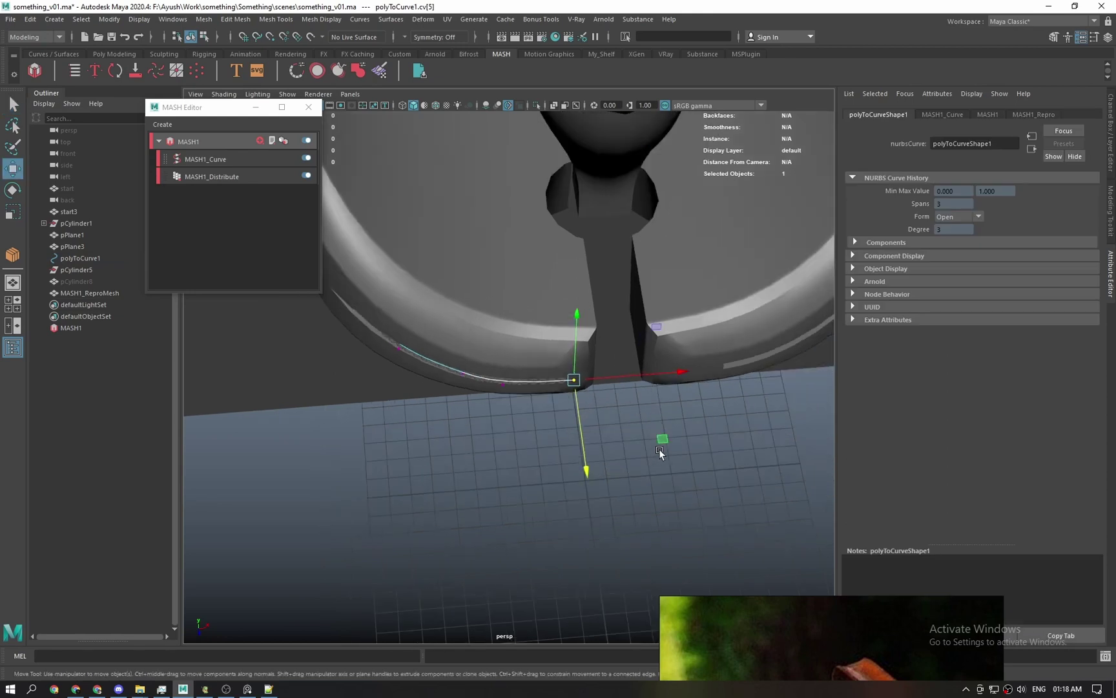
middle_drag(660, 440, 854, 442)
Undo the trial moves of the curve's end vertex.
alt+drag(692, 423, 751, 349)
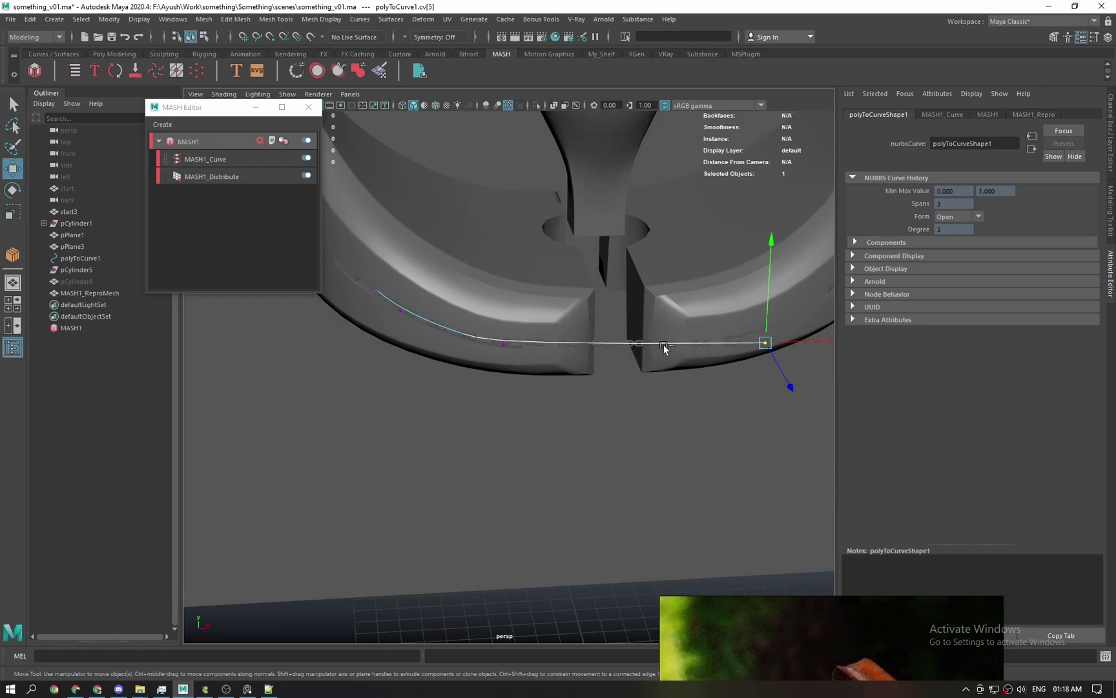
key(ctrl+z)
alt+drag(592, 335, 631, 337)
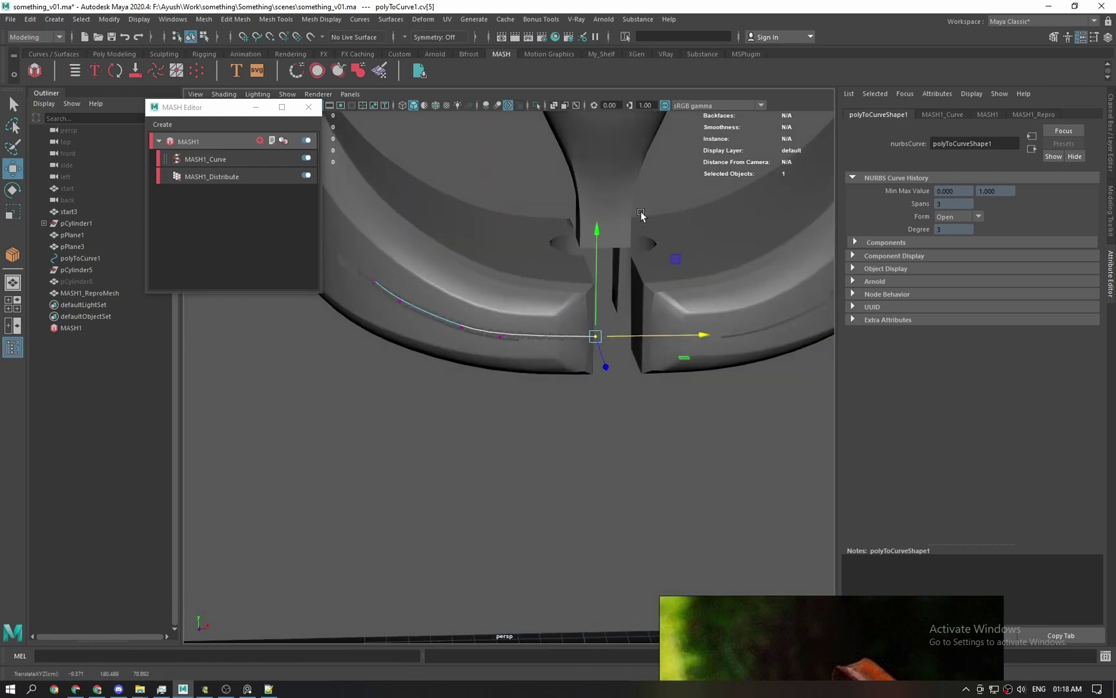
key(ctrl+z)
scroll(595, 274, down, 5)
alt+drag(561, 286, 596, 329)
scroll(595, 329, up, 3)
key(ctrl+z)
key(ctrl+z)
key(ctrl+z)
click(84, 200)
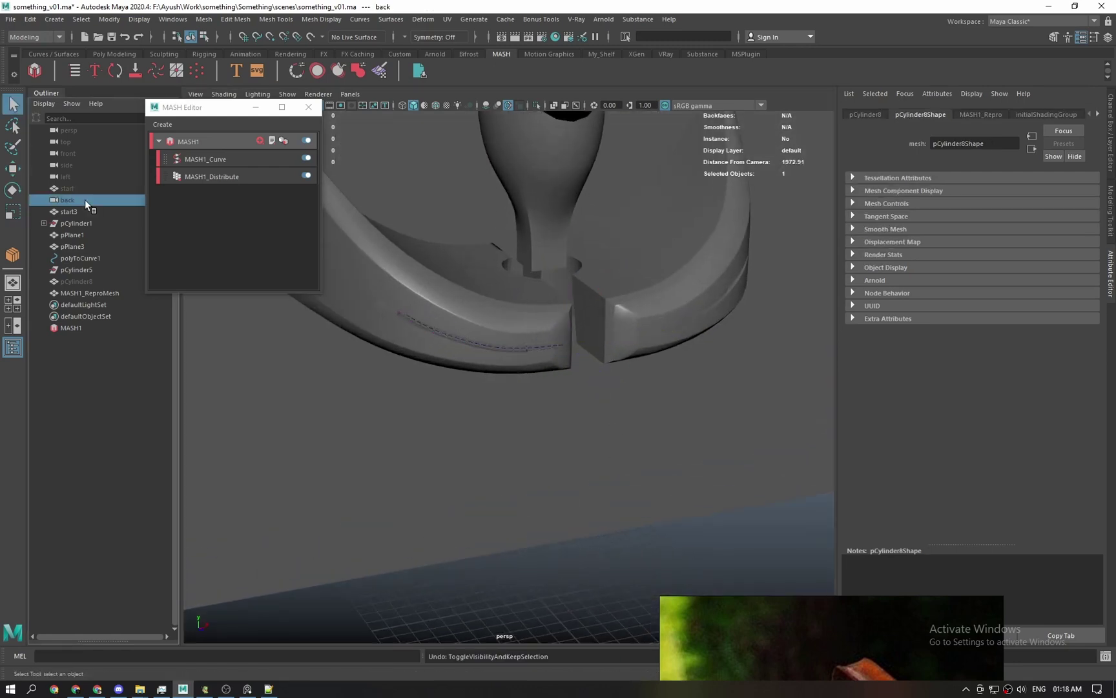
Select start3 and pCylinder8 in the Outliner, then clear the selection.
click(82, 213)
click(80, 283)
scroll(405, 365, down, 3)
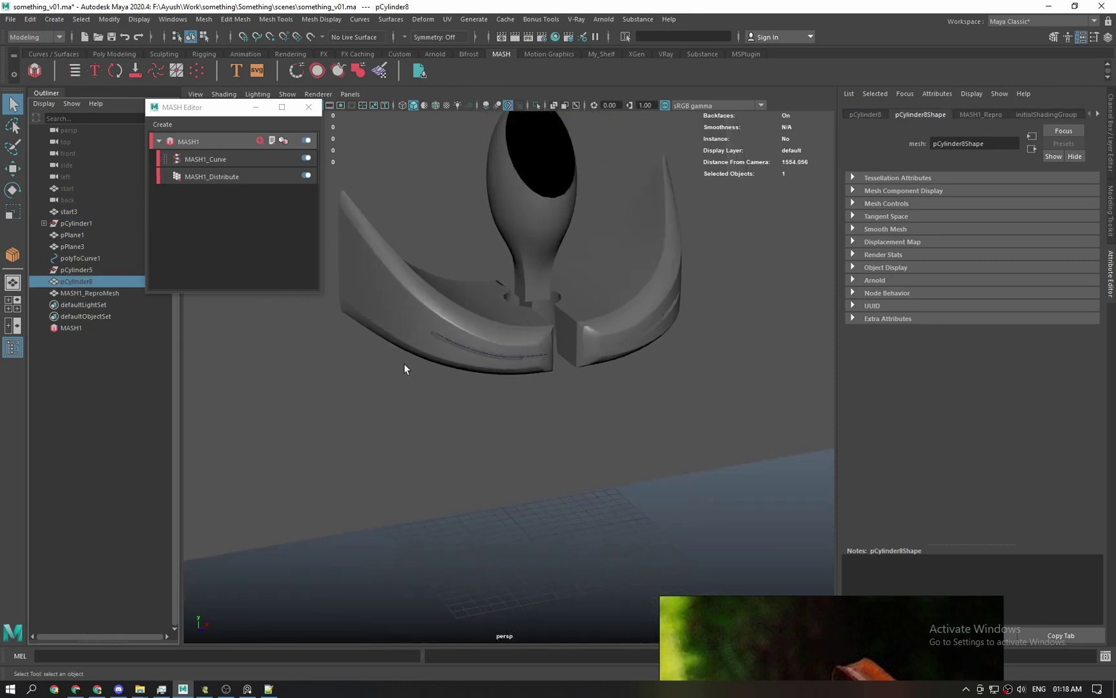
alt+drag(404, 363, 456, 349)
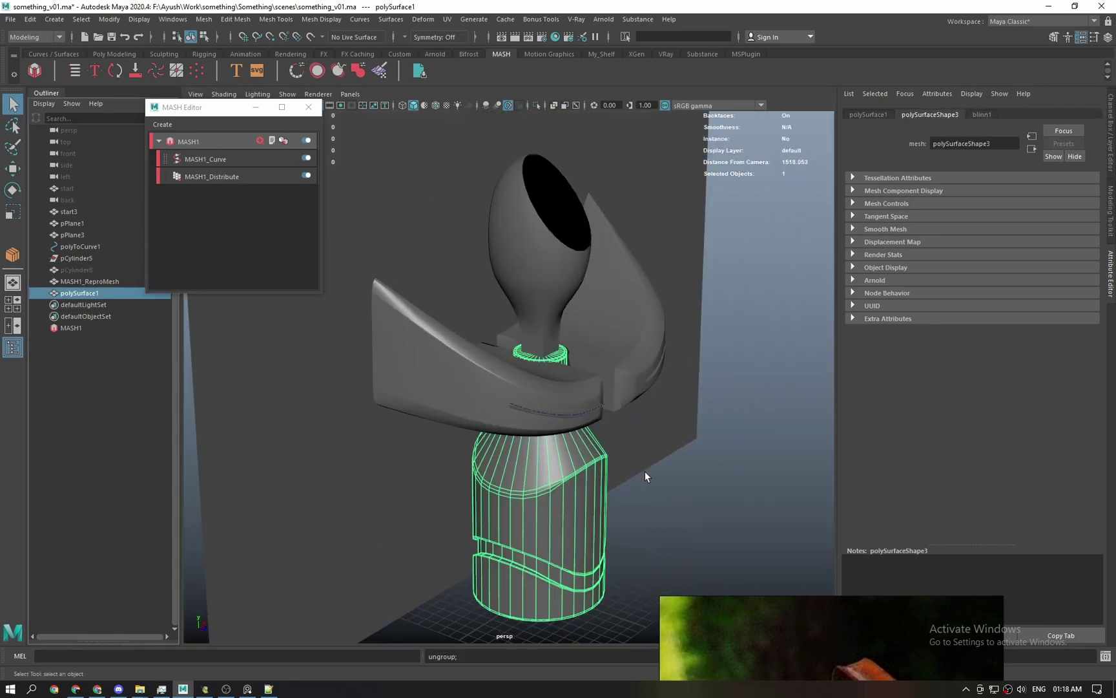
click(649, 472)
Orbit to a frontal view of the model and turn on Wireframe on Shaded.
scroll(694, 474, down, 3)
alt+drag(694, 474, 630, 481)
scroll(630, 481, up, 2)
alt+middle_drag(630, 481, 603, 500)
scroll(603, 500, up, 2)
alt+drag(602, 499, 636, 507)
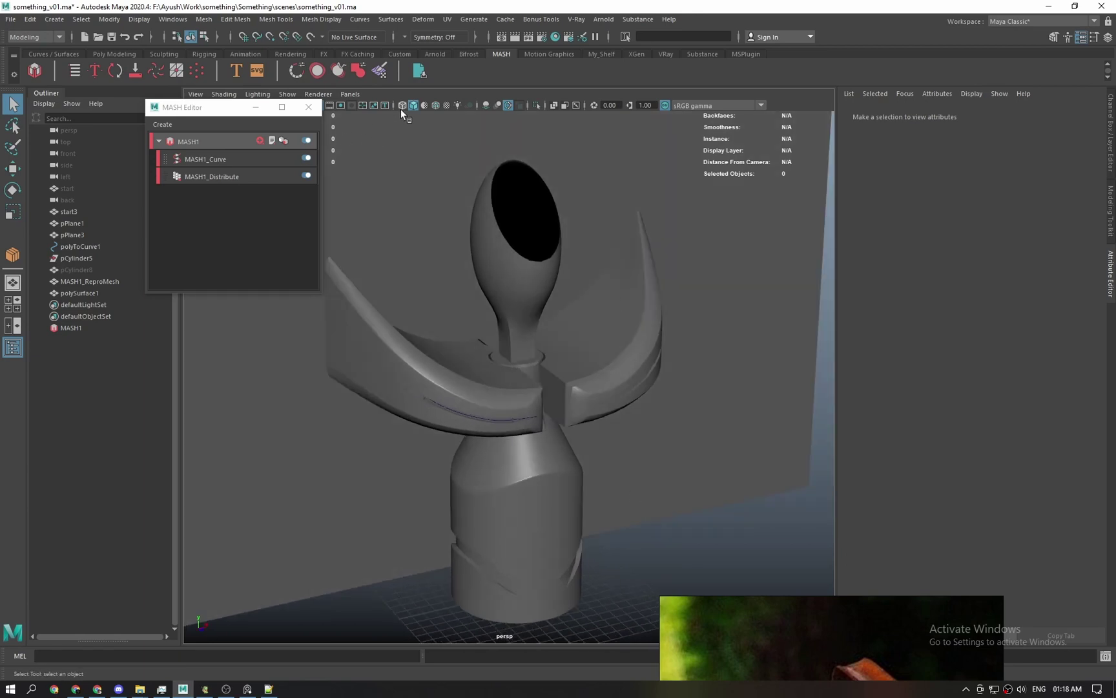
click(434, 105)
Close the MASH Editor and save the scene as something_v01.ma.
click(309, 107)
alt+drag(440, 238, 595, 407)
key(ctrl+s)
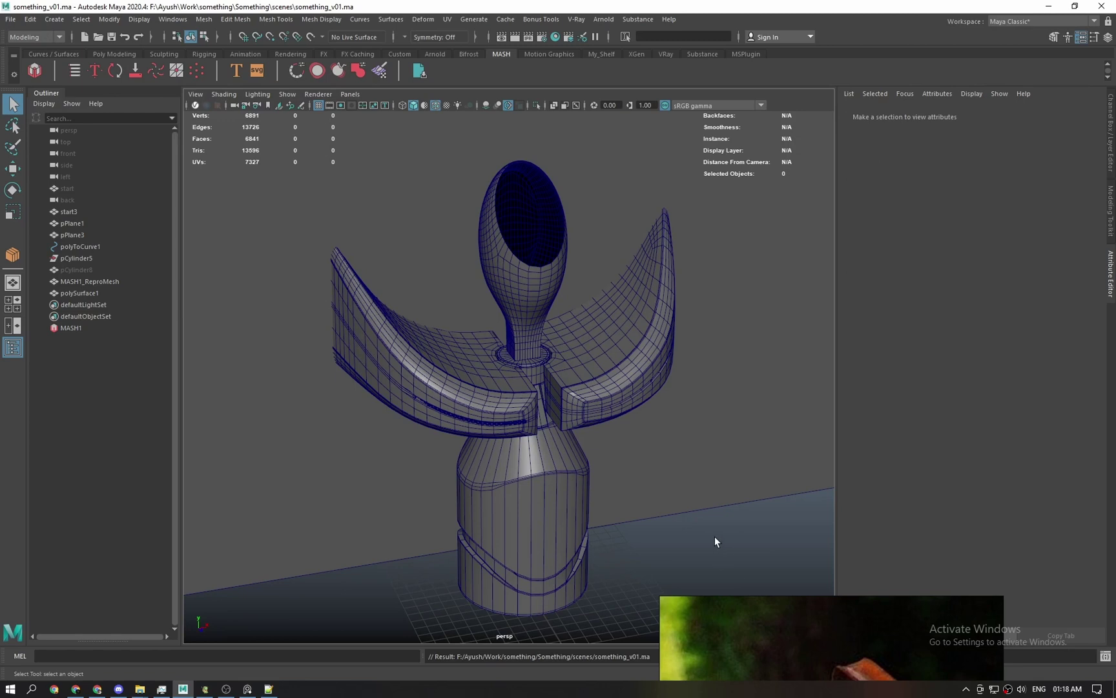